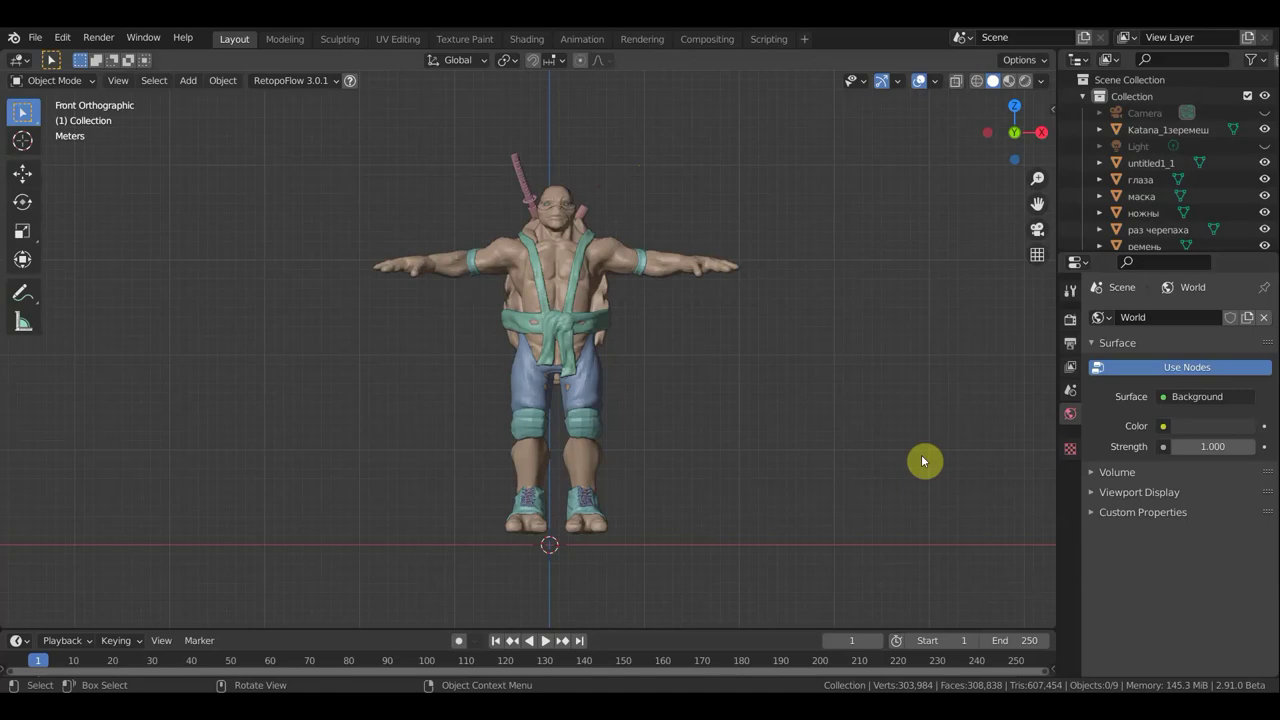
Orbit around the turtle model to inspect it, ending in front orthographic view
mouse_move(877, 466)
middle_down()
mouse_move(703, 479)
mouse_move(640, 500)
middle_up()
scroll(608, 223, up, 3)
scroll(760, 249, down, 1)
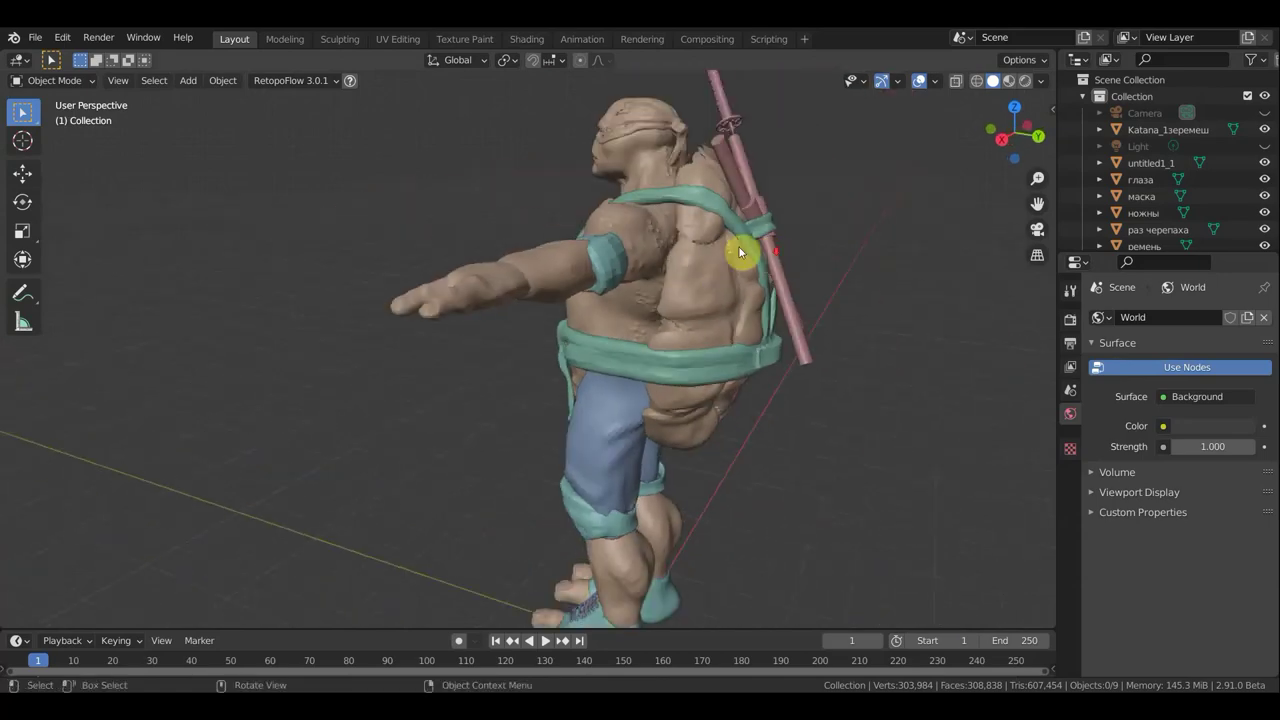
scroll(686, 286, up, 2)
scroll(749, 306, up, 1)
scroll(794, 271, down, 5)
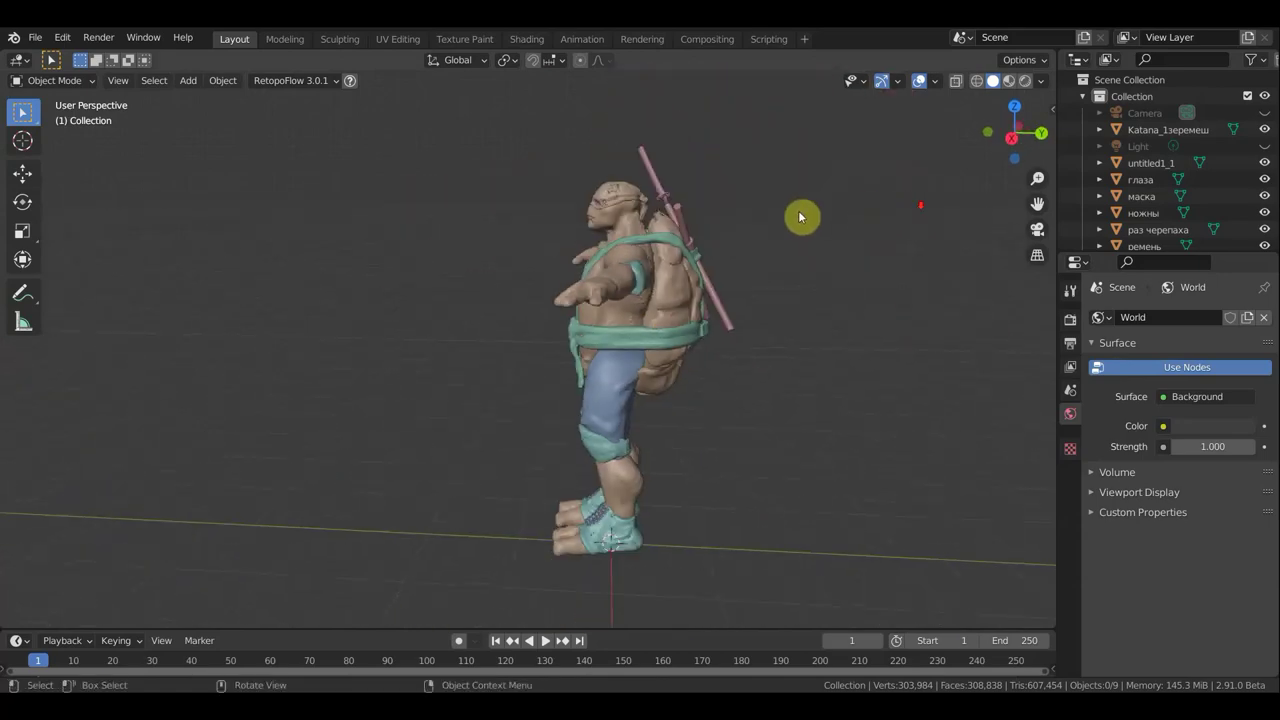
middle_drag(800, 215, 606, 237)
scroll(610, 270, up, 2)
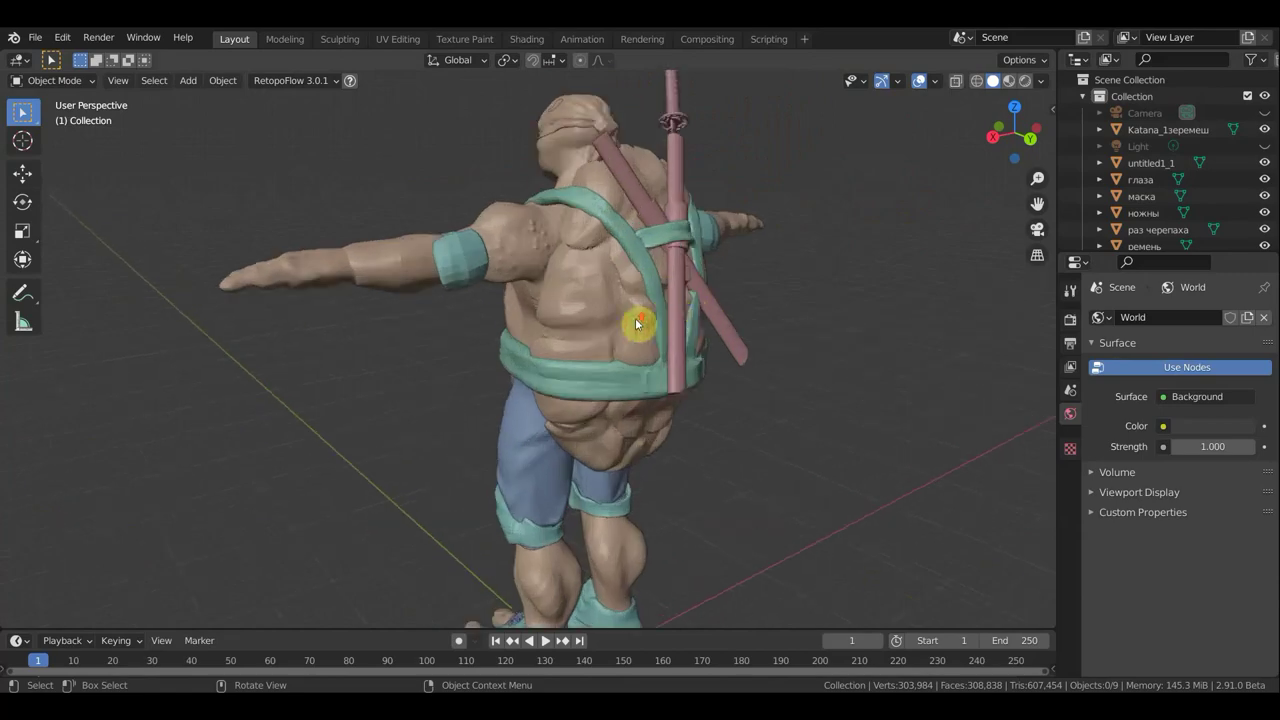
middle_drag(637, 323, 777, 306)
scroll(777, 306, up, 2)
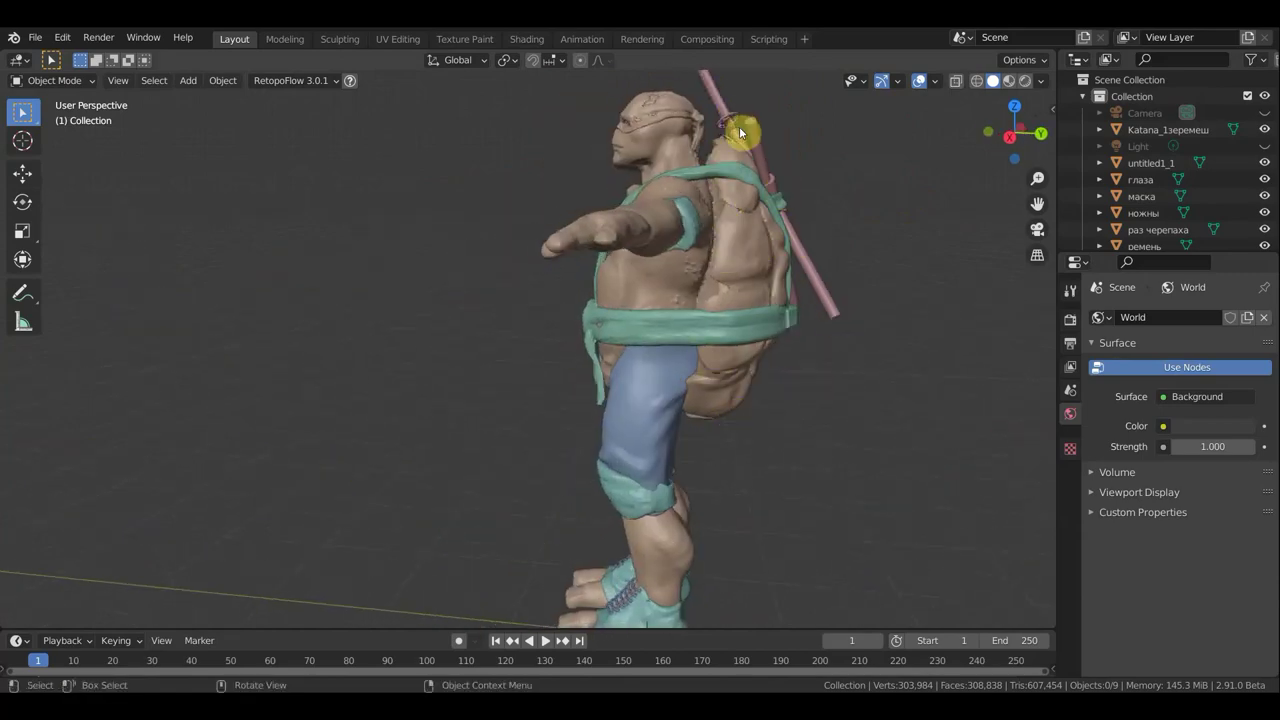
middle_drag(836, 276, 703, 282)
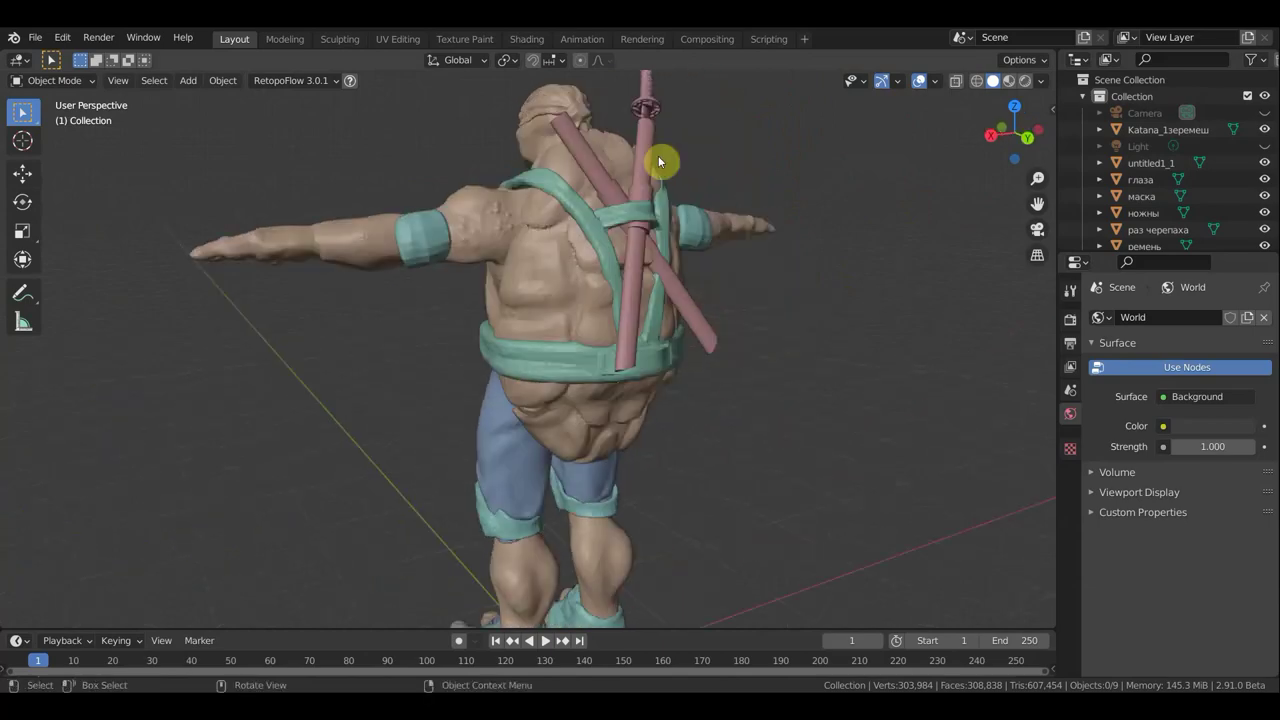
scroll(742, 222, down, 2)
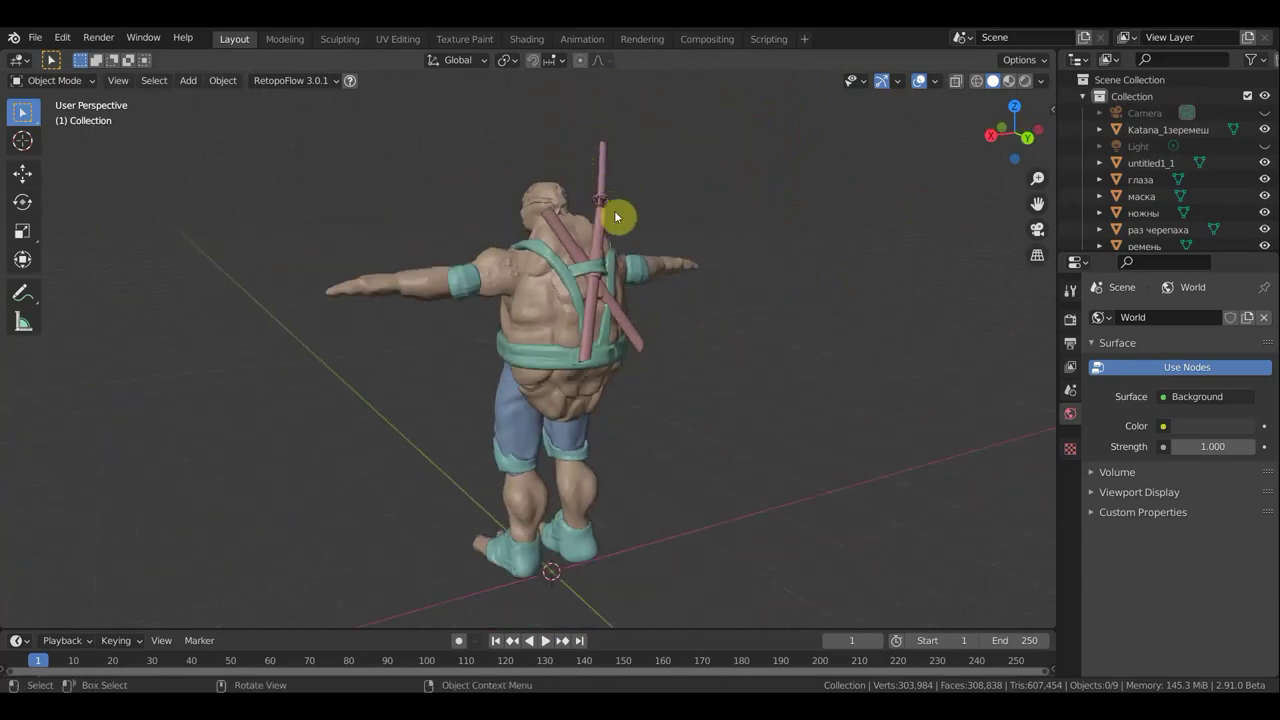
middle_drag(701, 229, 965, 231)
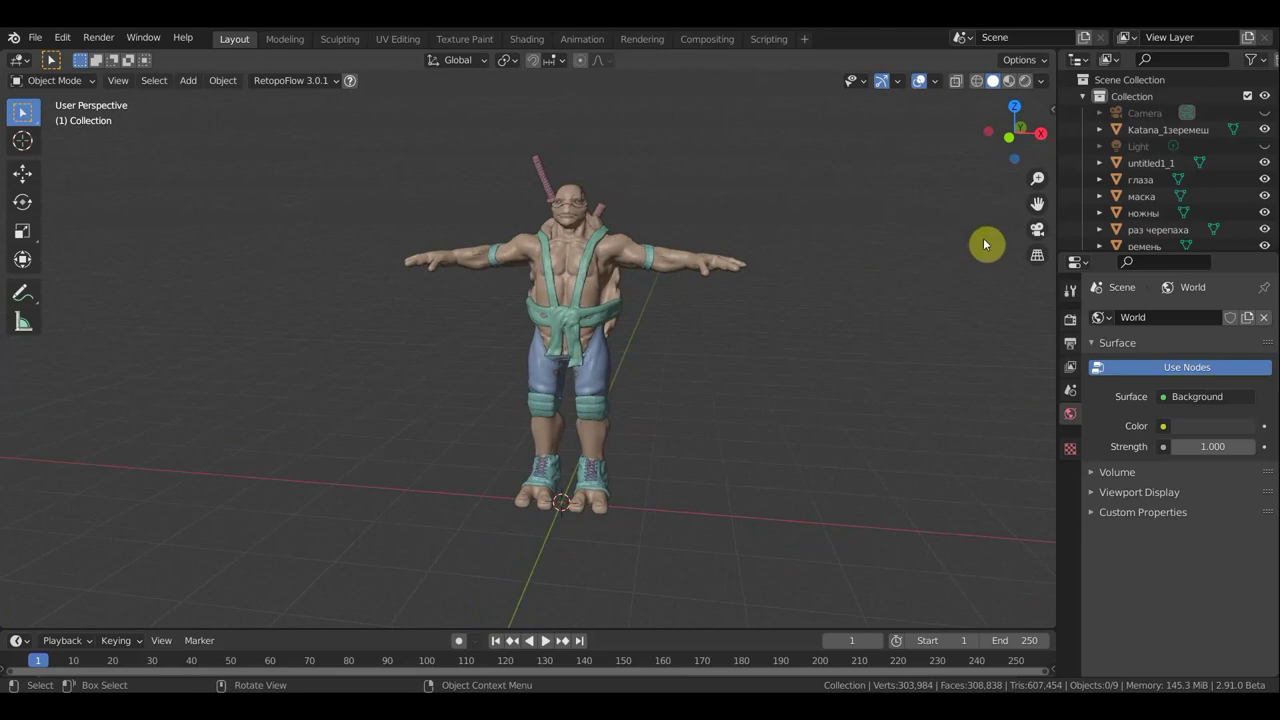
key(KP_1)
scroll(810, 414, up, 2)
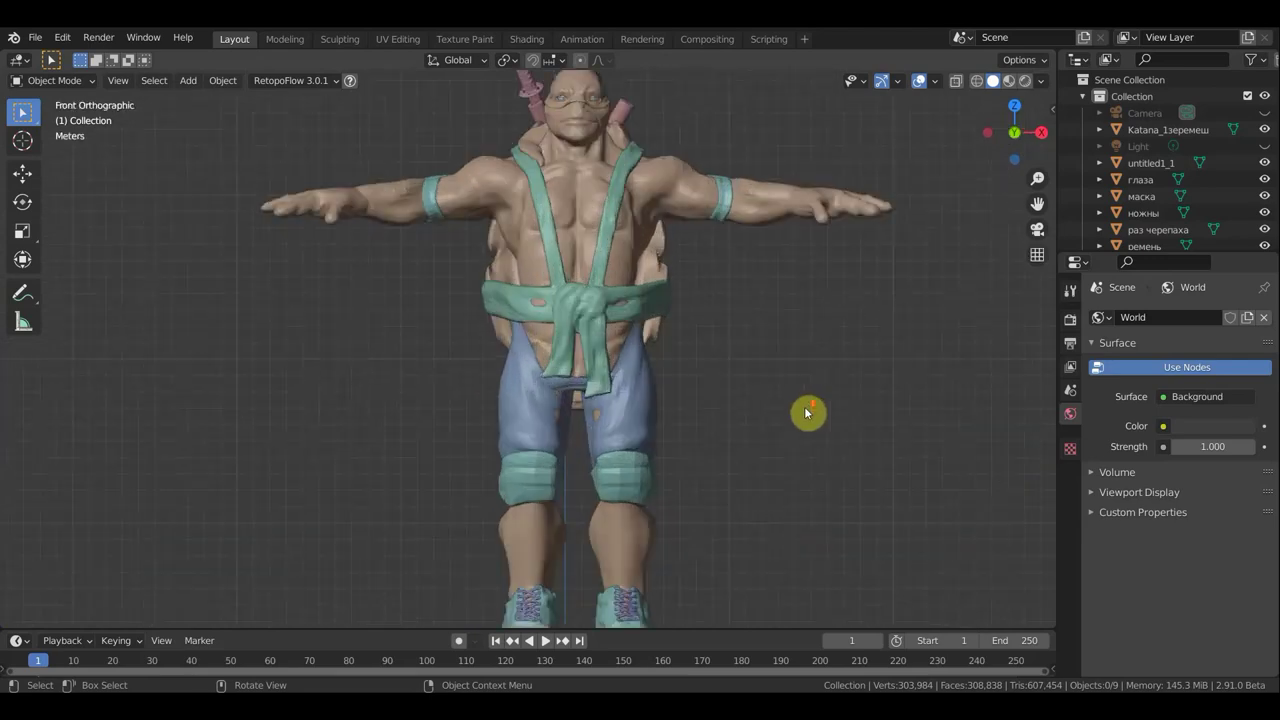
scroll(810, 414, down, 1)
scroll(810, 414, down, 1)
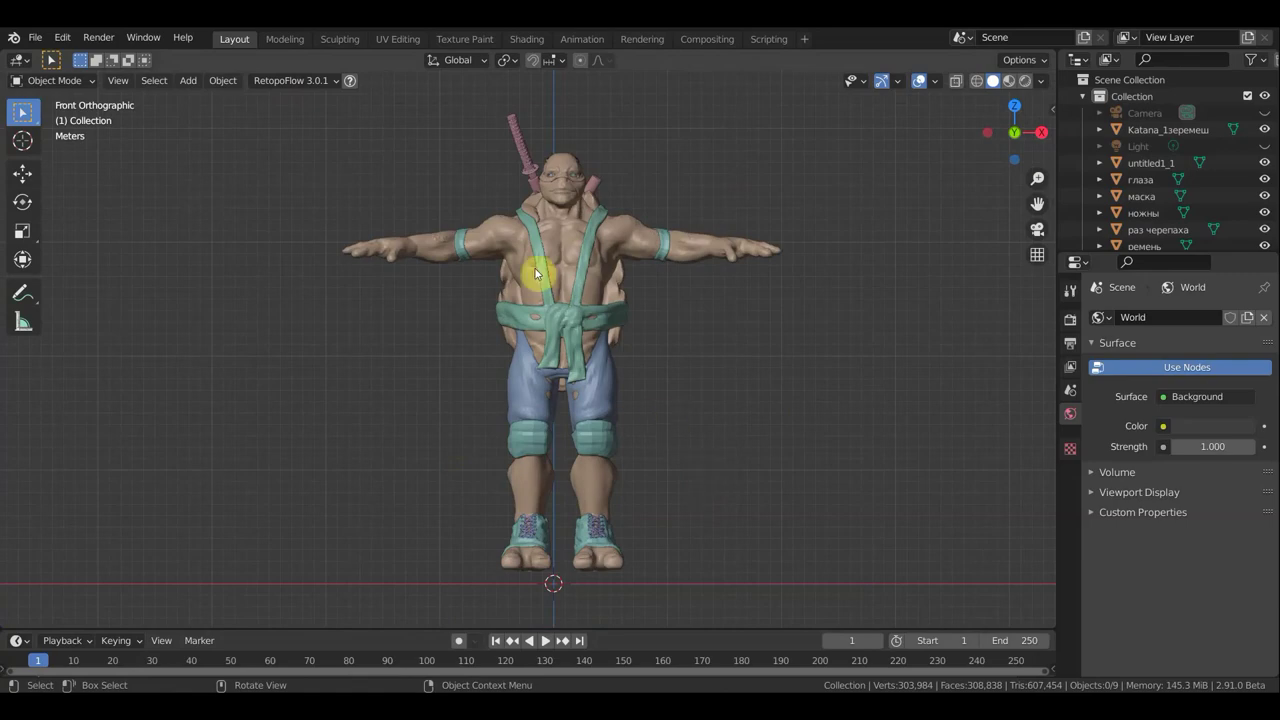
Set solid shading colour to Material, then Object, and try darker studio lights
click(1042, 82)
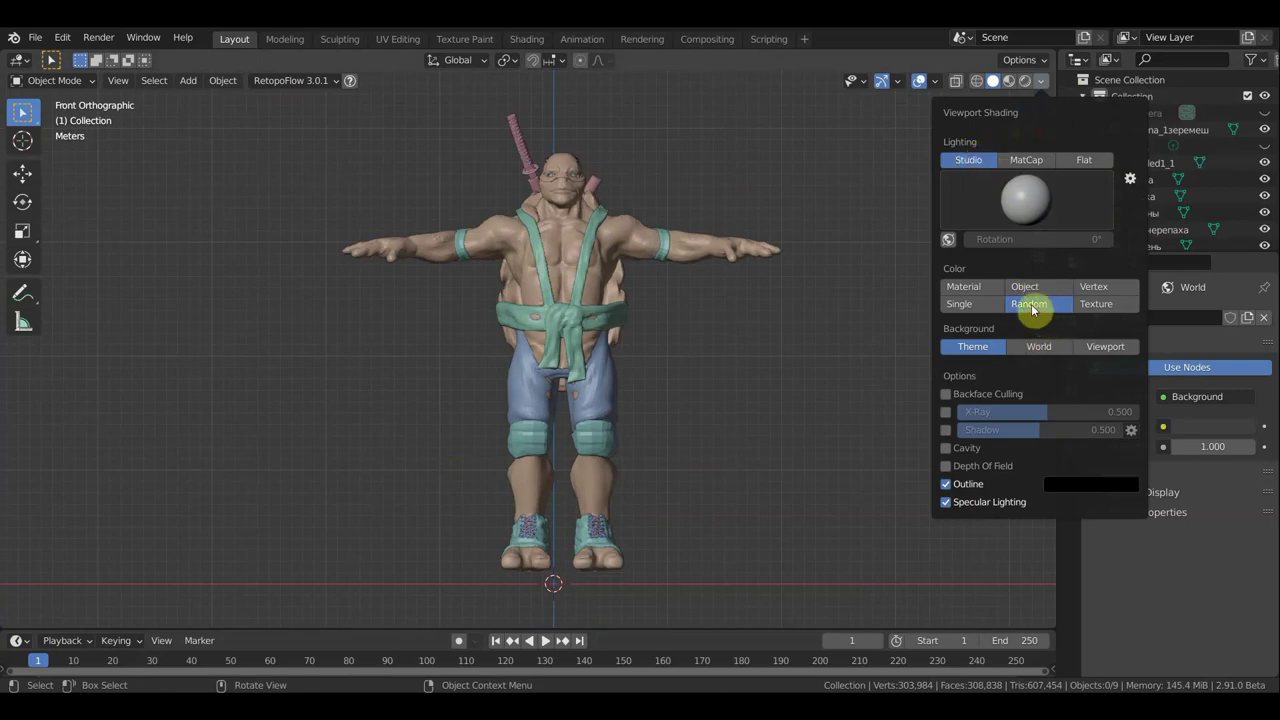
click(979, 286)
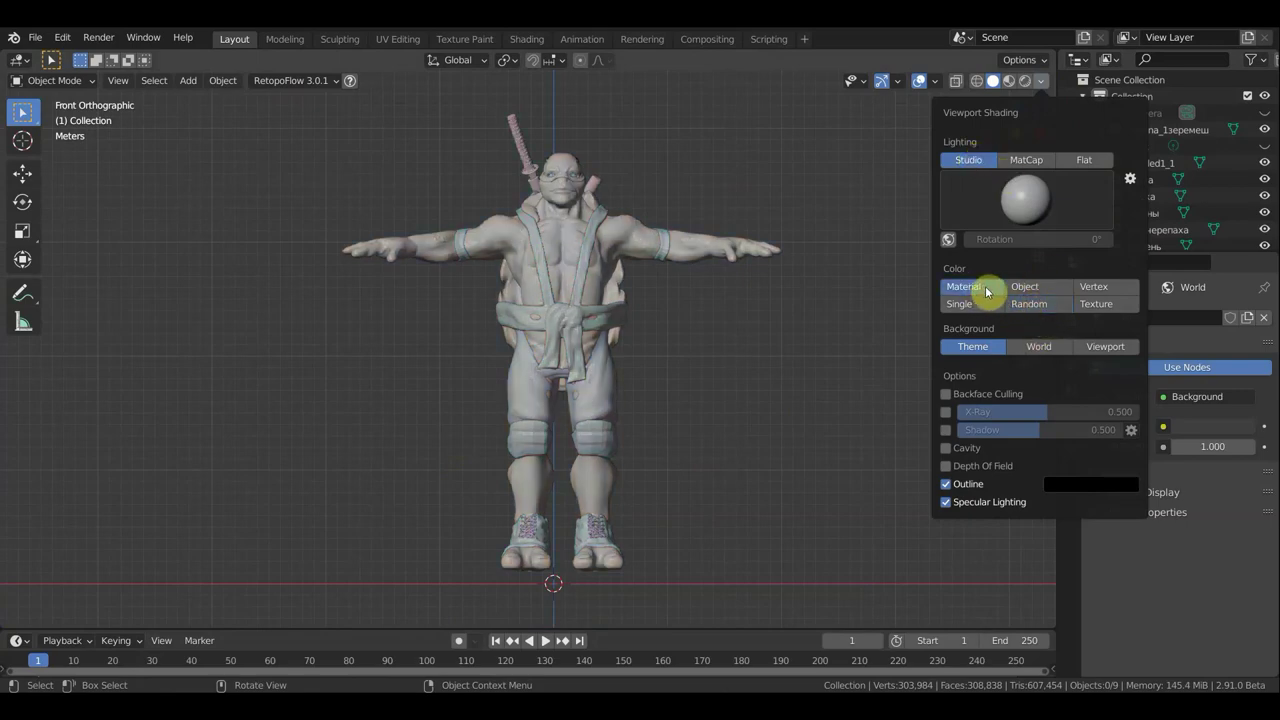
click(1036, 286)
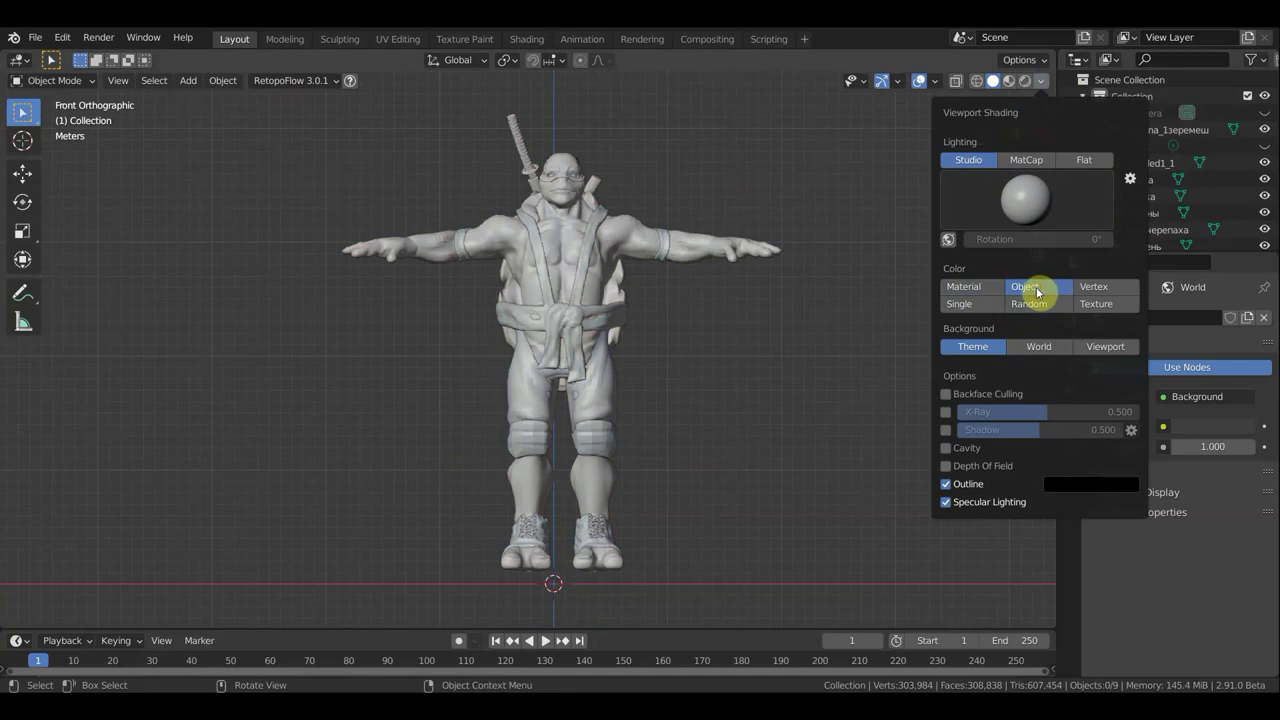
click(1035, 228)
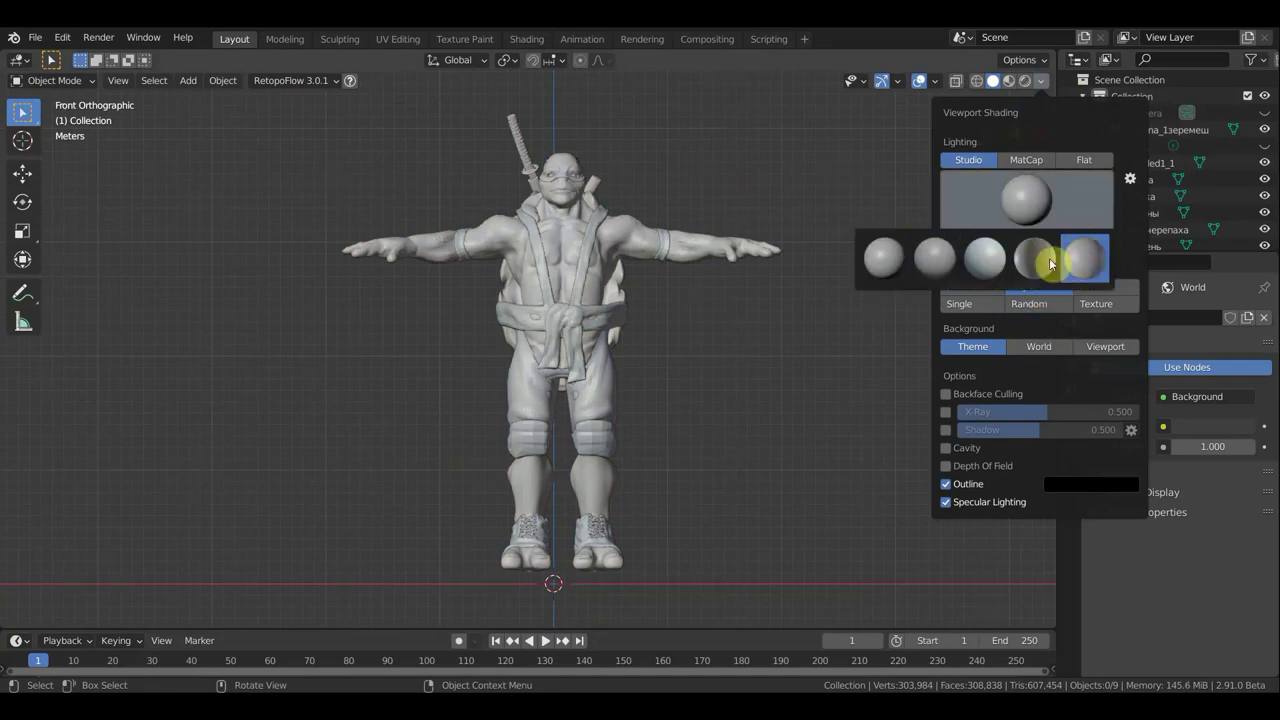
click(1048, 262)
click(1035, 210)
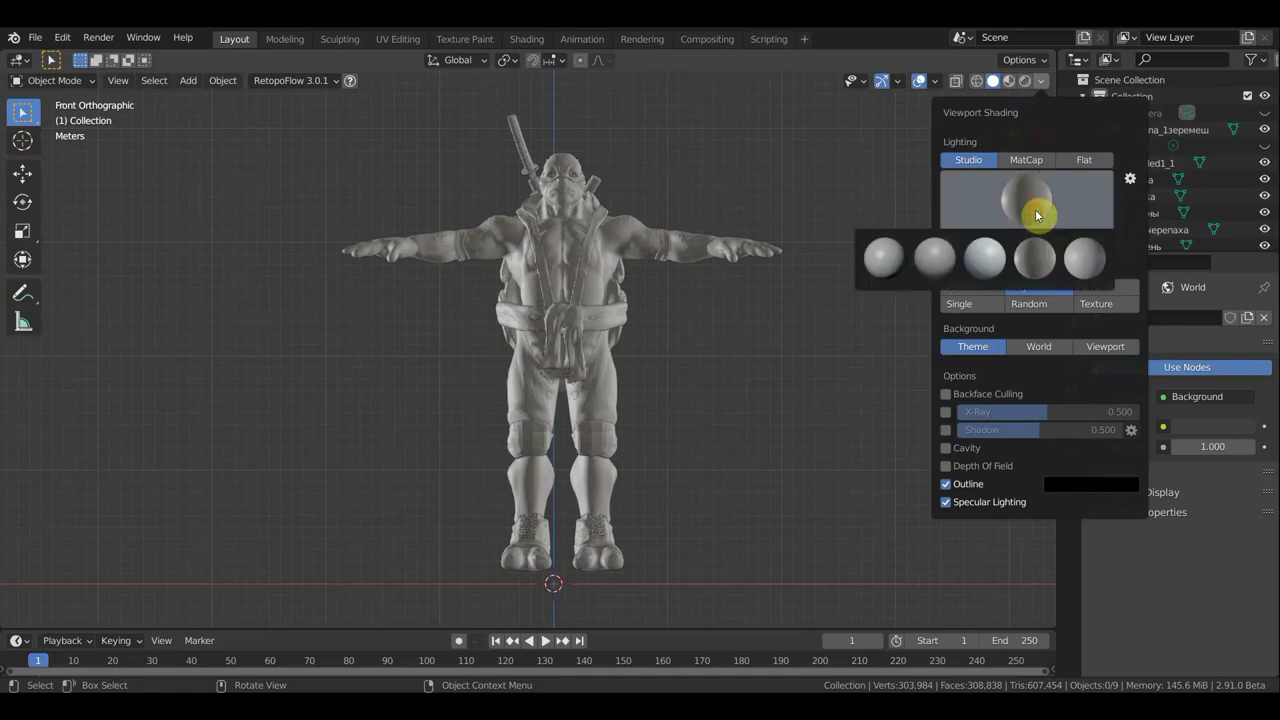
click(939, 256)
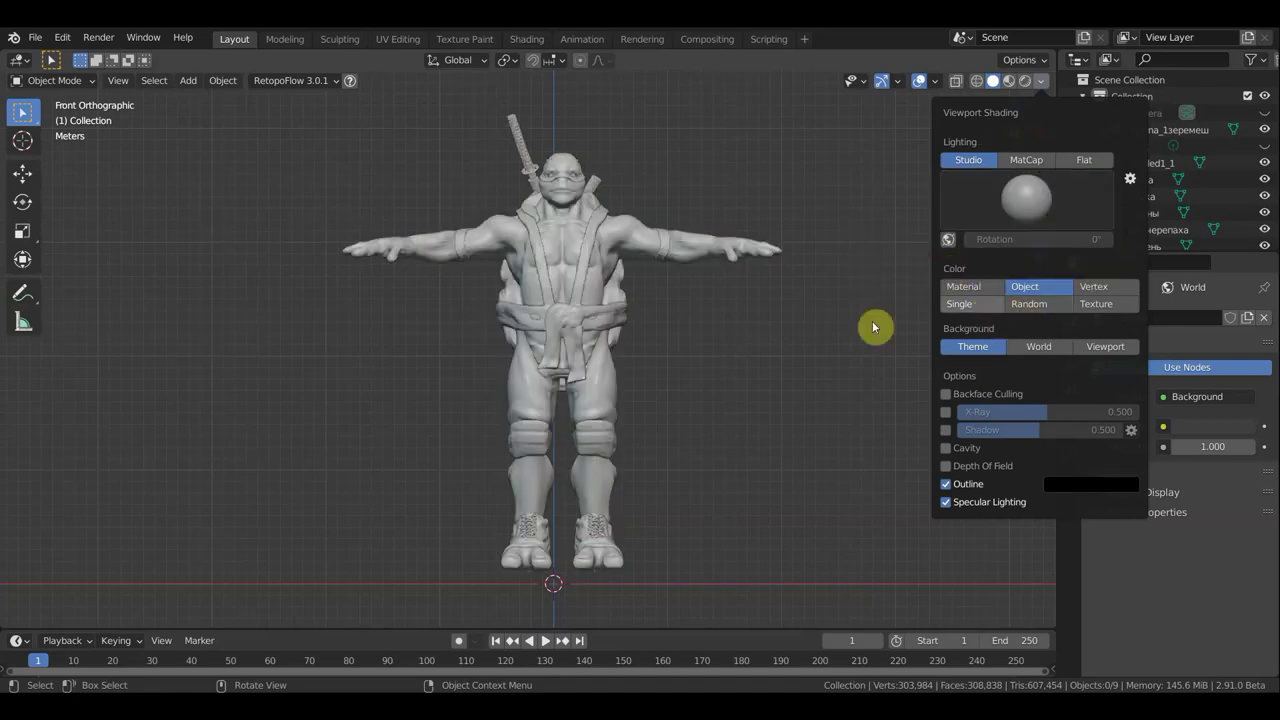
scroll(590, 300, up, 3)
scroll(592, 302, down, 2)
scroll(614, 300, down, 1)
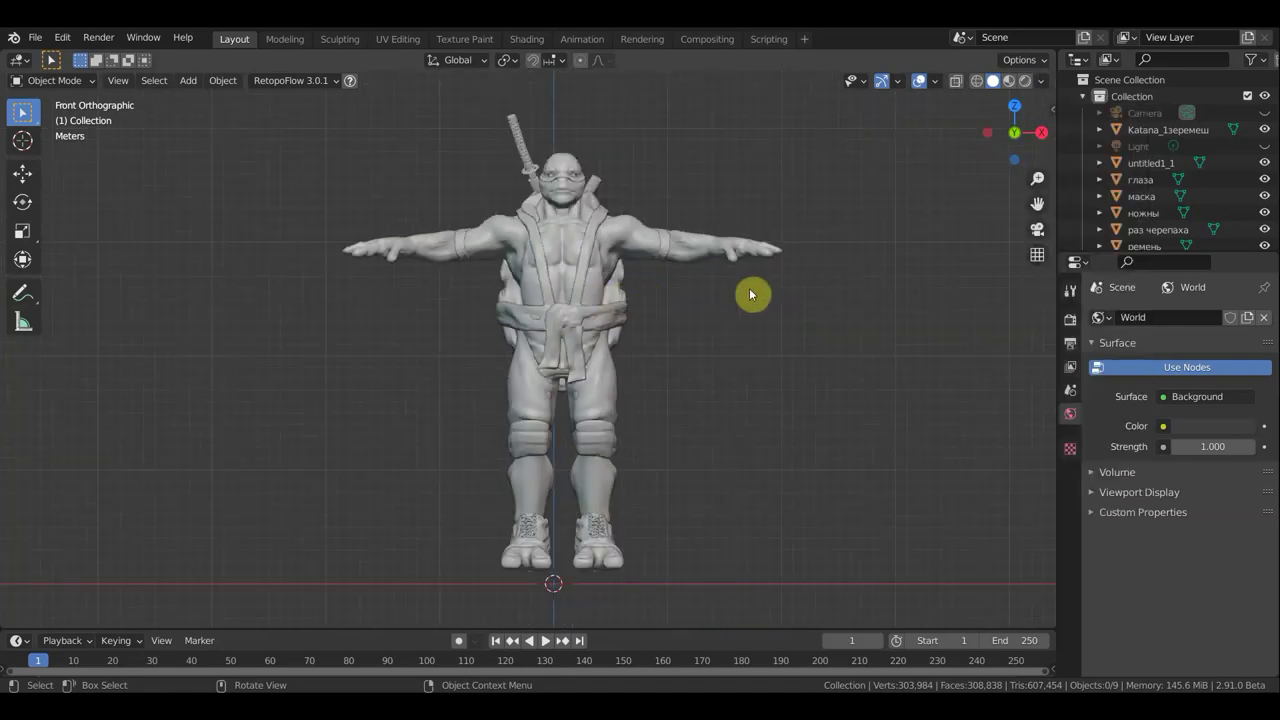
Try red and white MatCaps with Material colour, then return lighting to Studio
click(1046, 85)
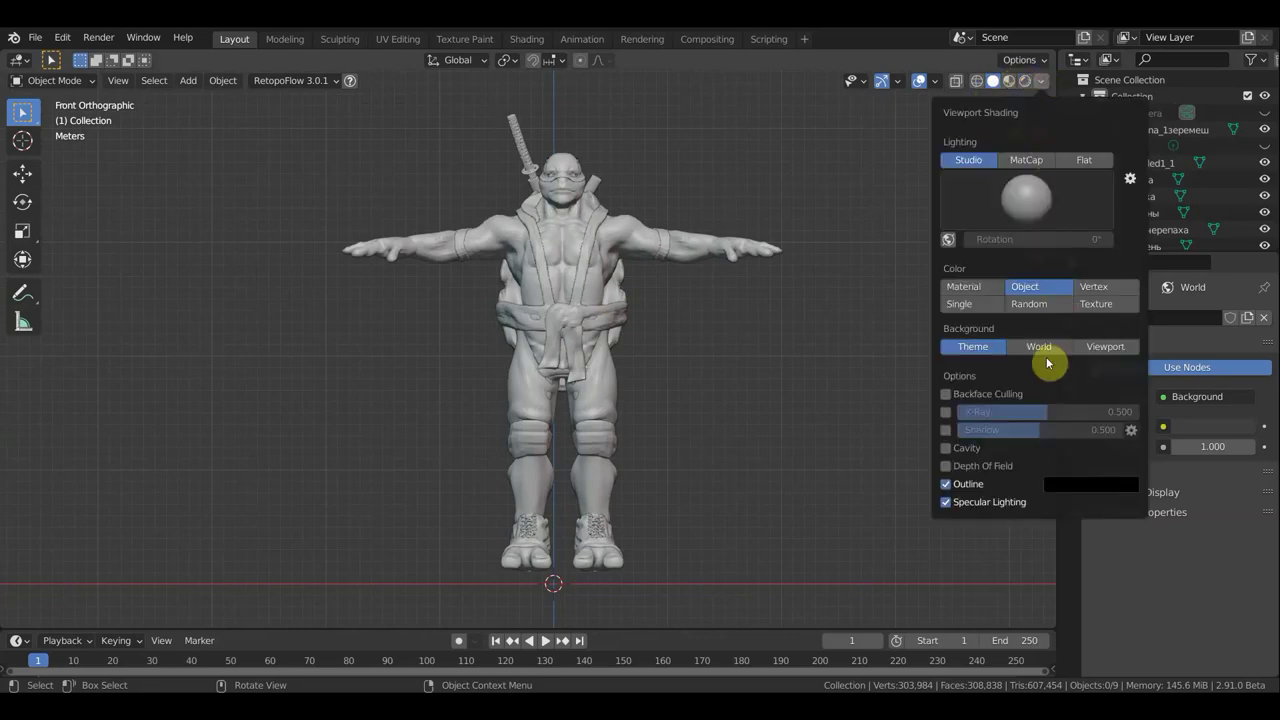
click(1035, 290)
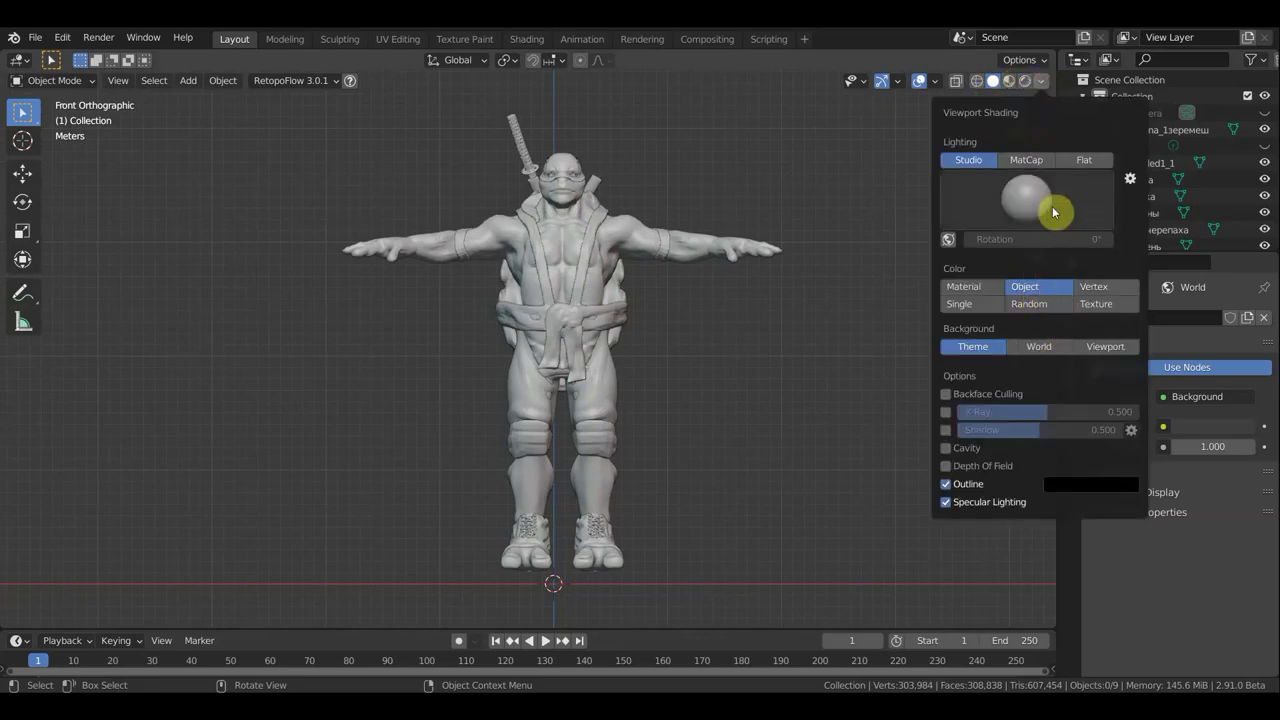
click(1037, 162)
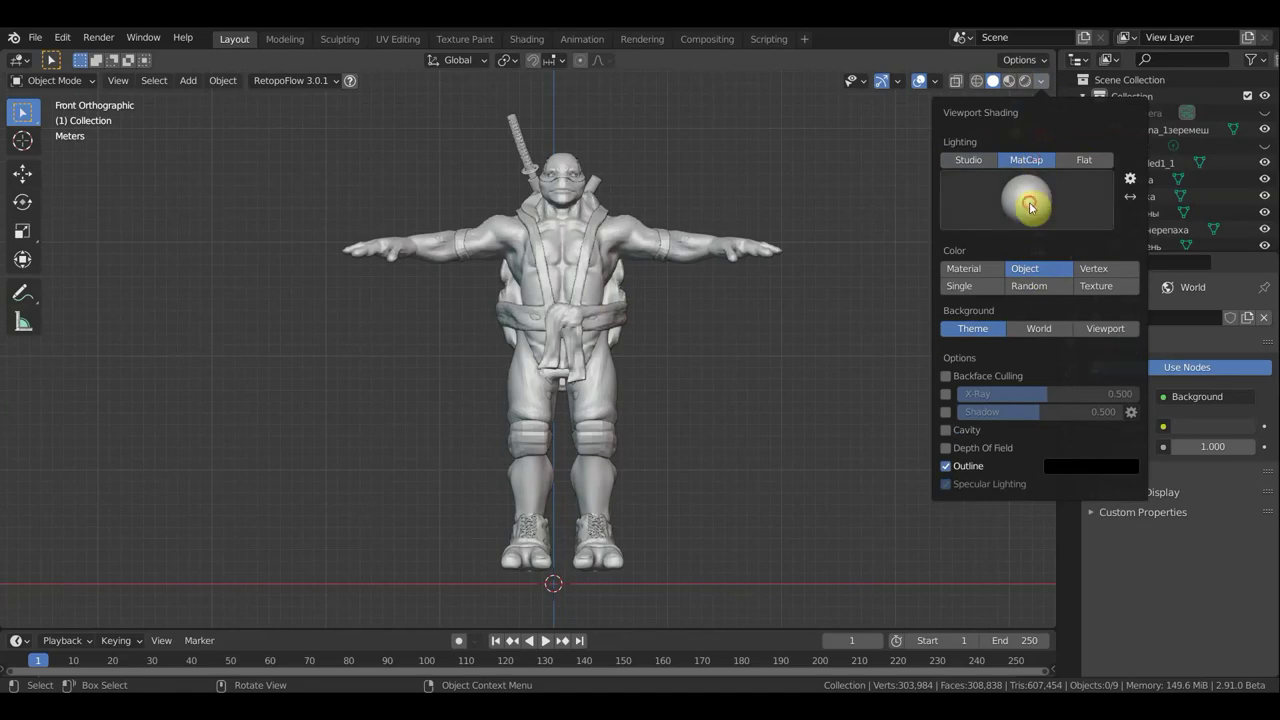
click(1027, 197)
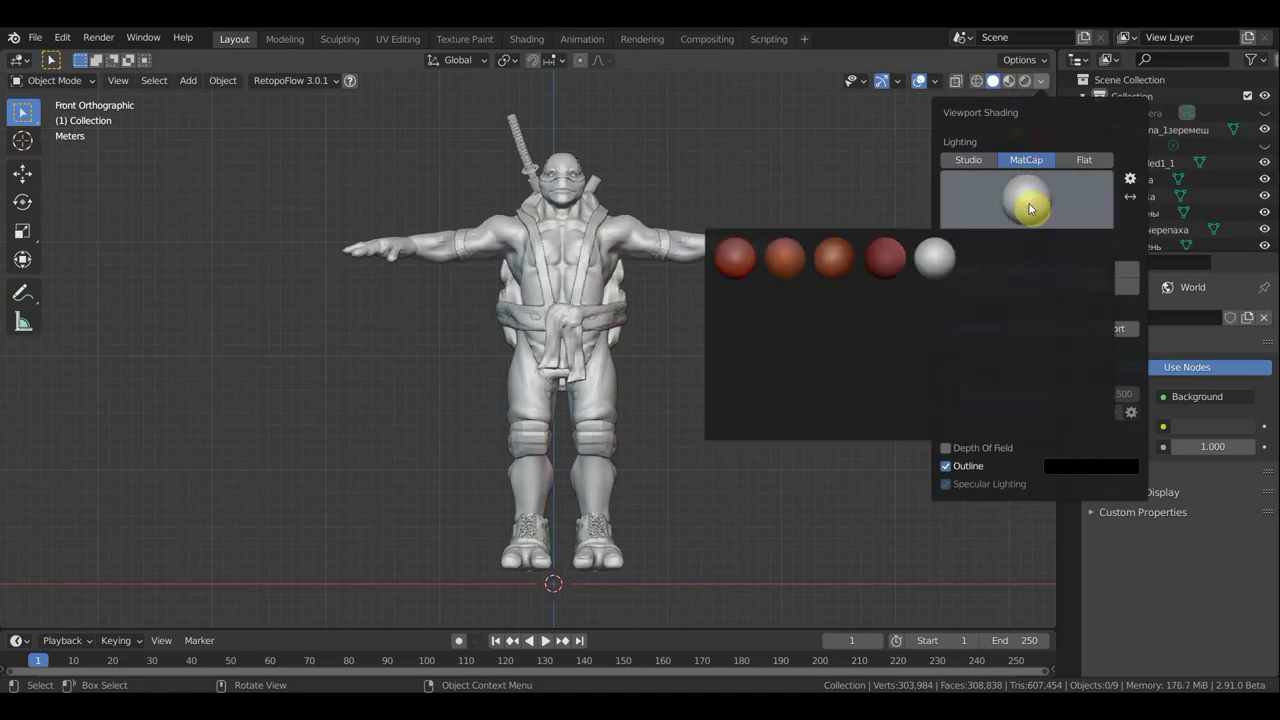
click(886, 258)
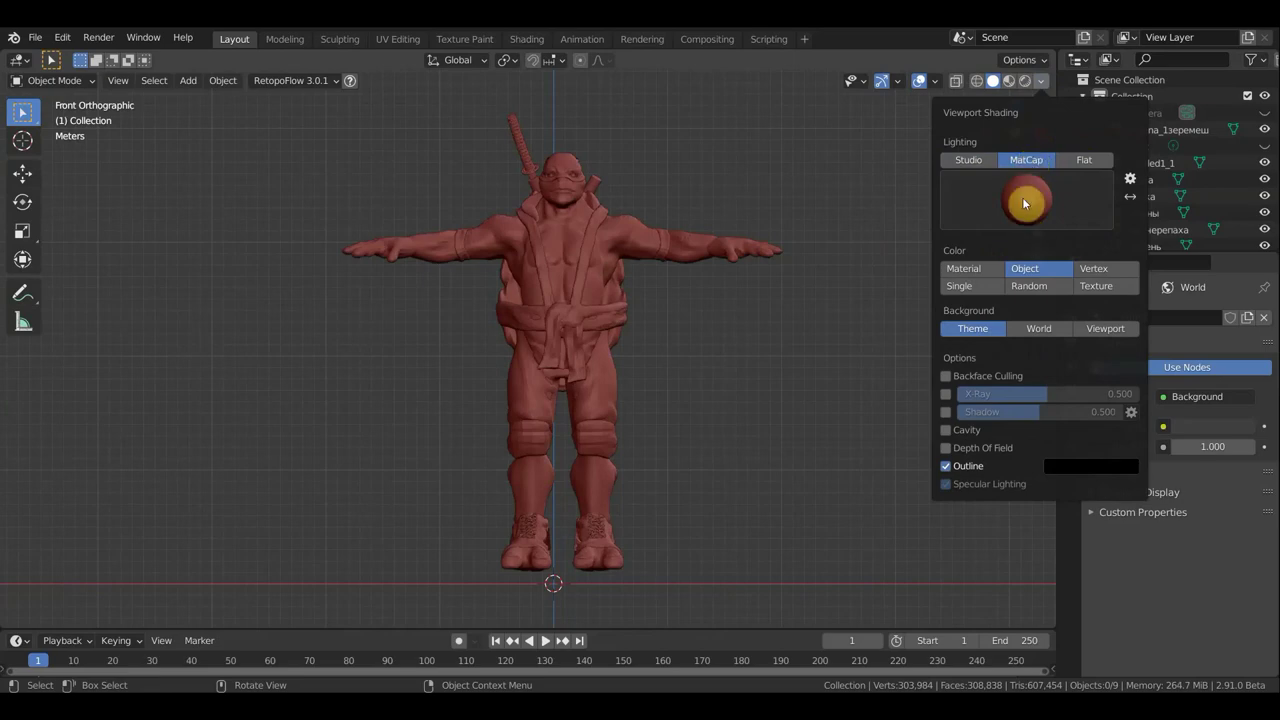
click(980, 268)
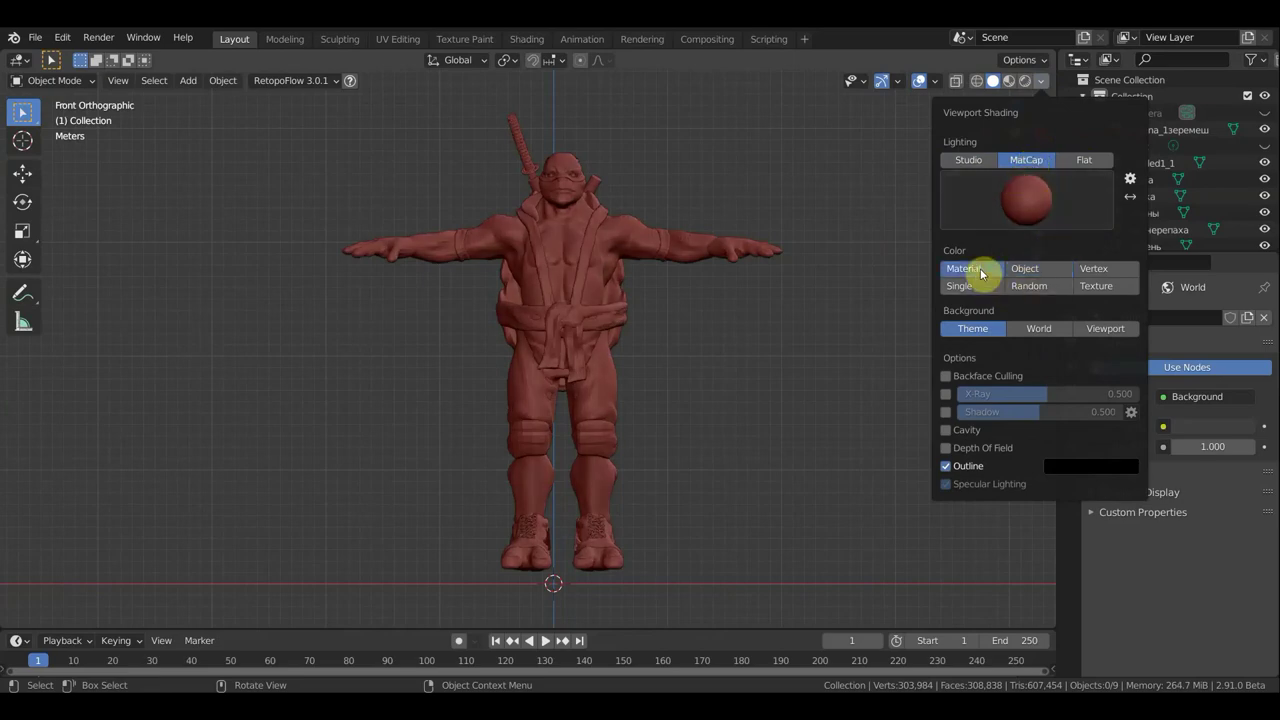
click(1035, 193)
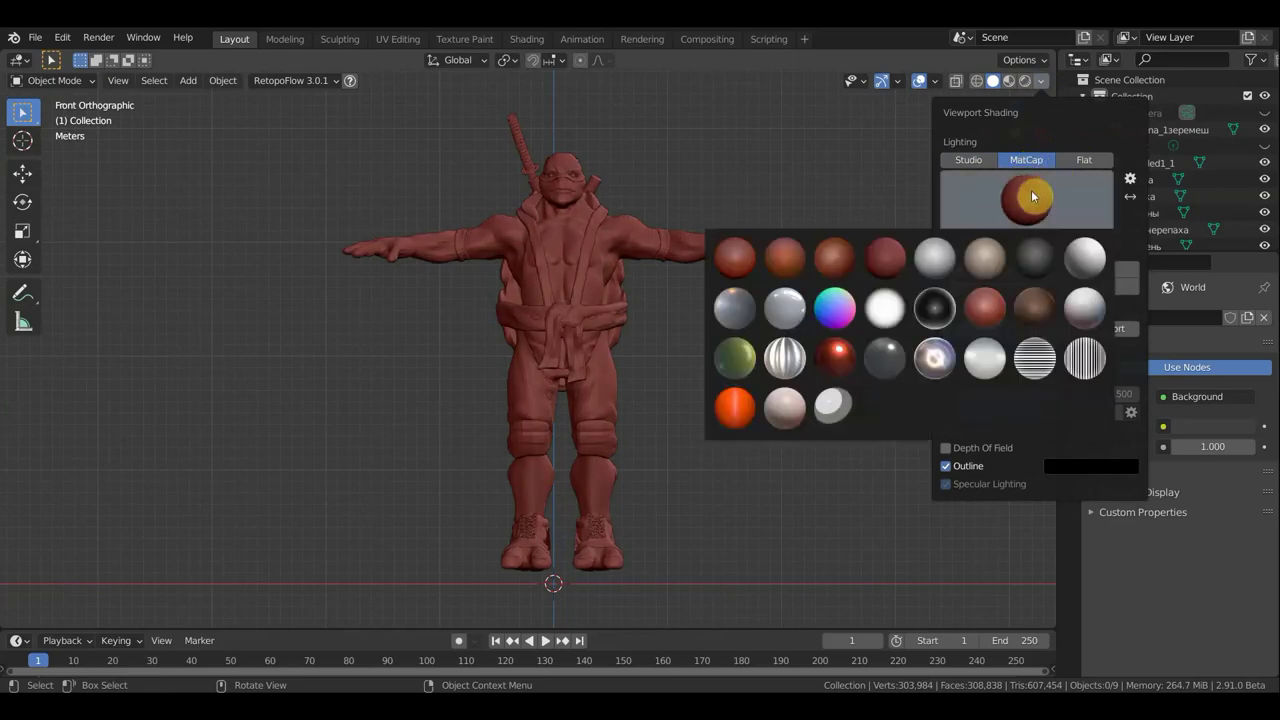
click(950, 261)
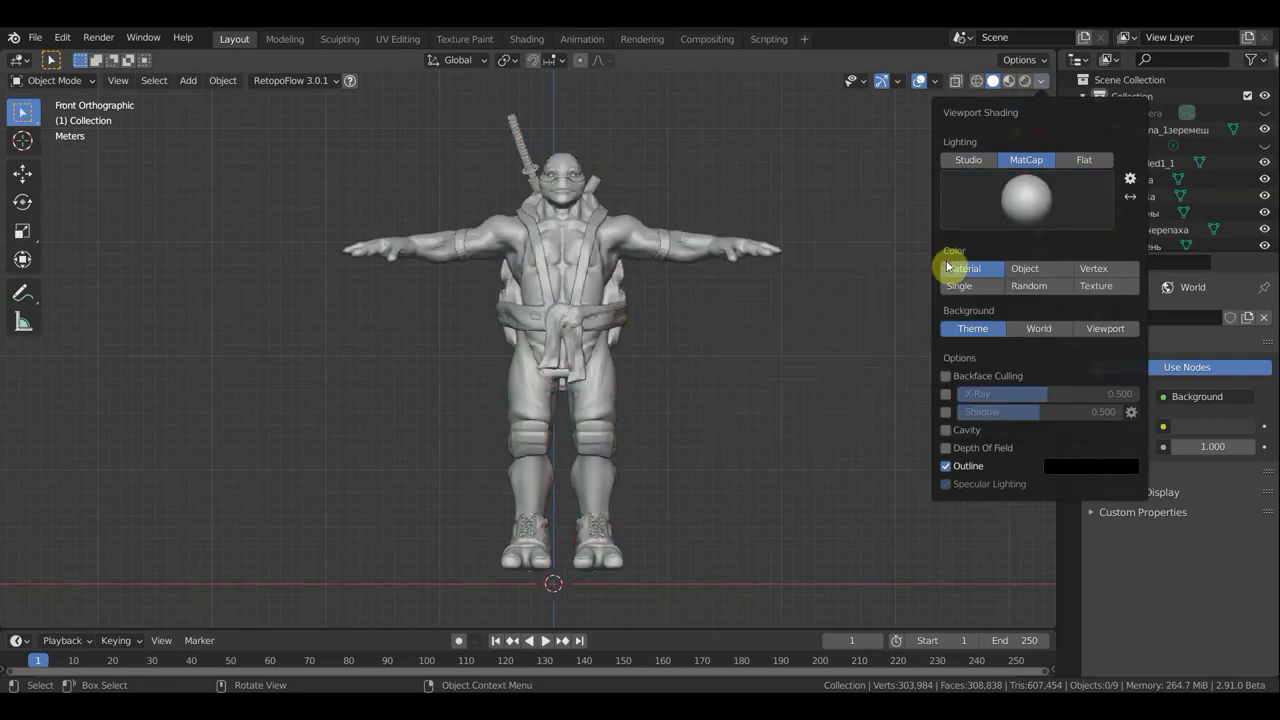
click(980, 163)
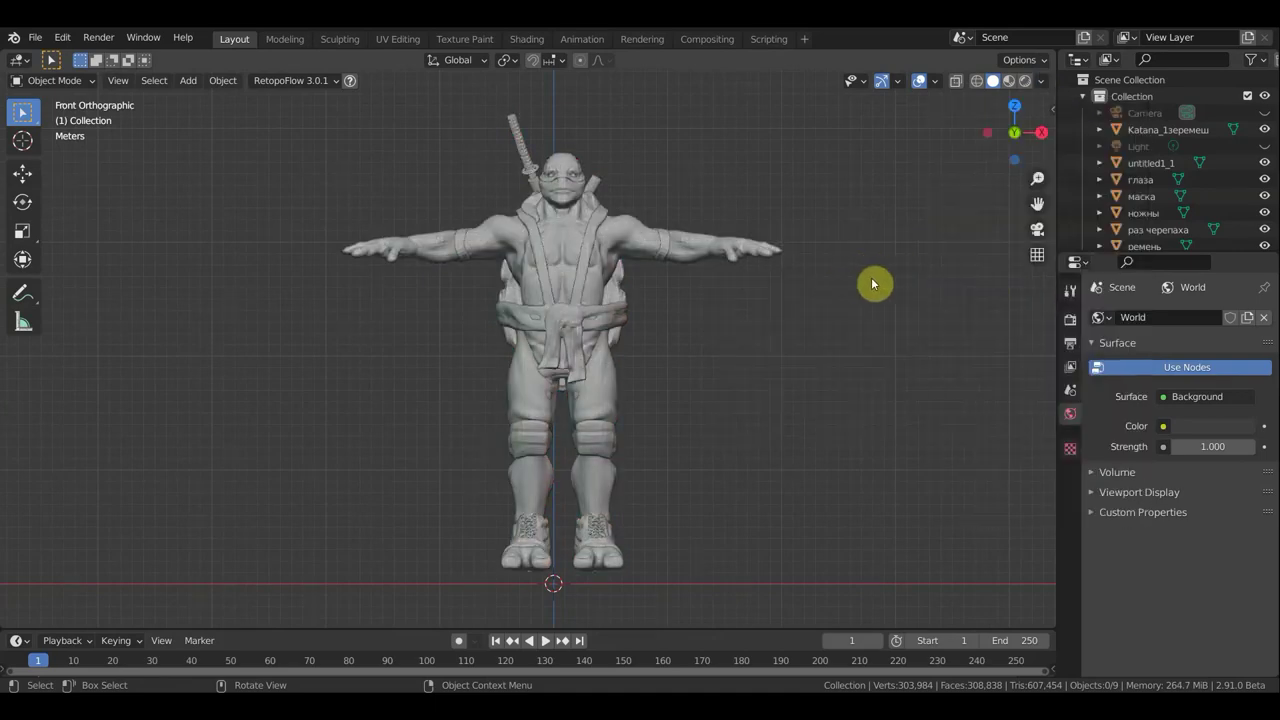
Zoom and pan to frame the turtle model around its hips
scroll(790, 358, up, 2)
scroll(790, 358, down, 1)
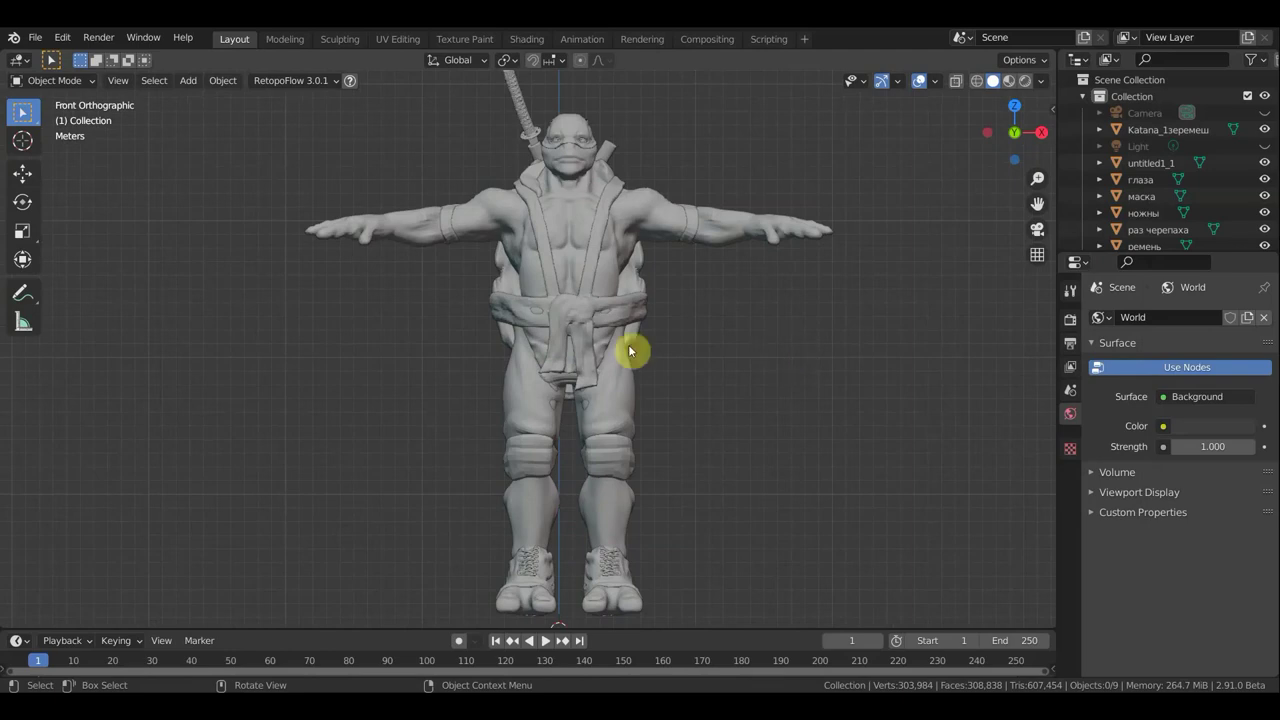
scroll(707, 372, down, 1)
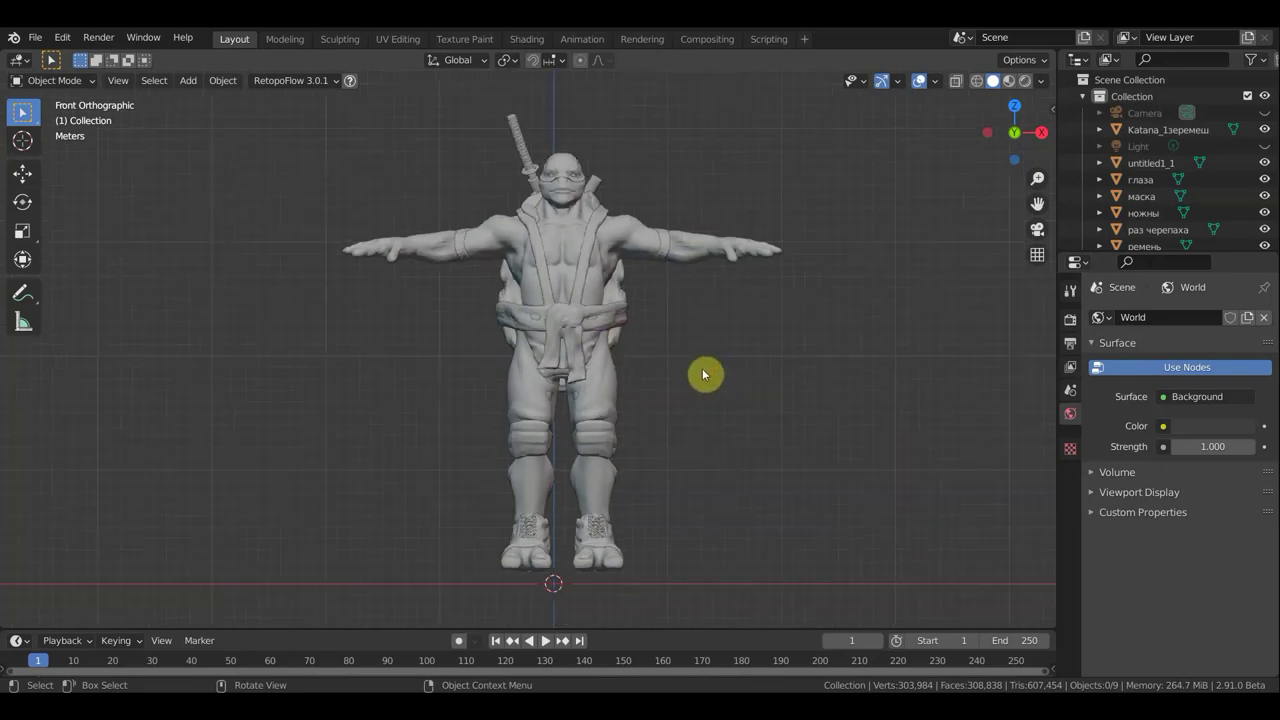
shift+middle_drag(703, 374, 697, 395)
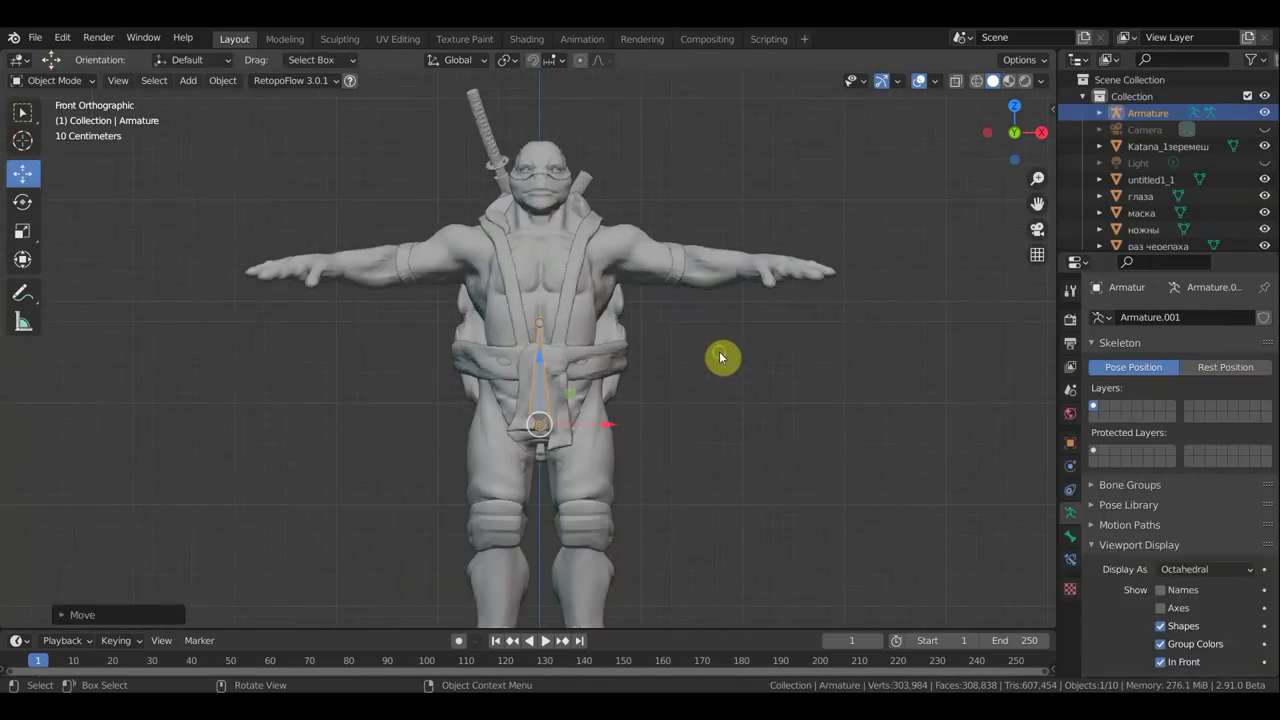
Inspect the spine bone inside the torso from front and side, then reselect the armature
mouse_move(720, 356)
middle_down()
mouse_move(884, 356)
mouse_move(437, 346)
mouse_move(846, 349)
mouse_move(953, 368)
mouse_move(619, 391)
mouse_move(997, 380)
middle_up()
scroll(897, 372, up, 3)
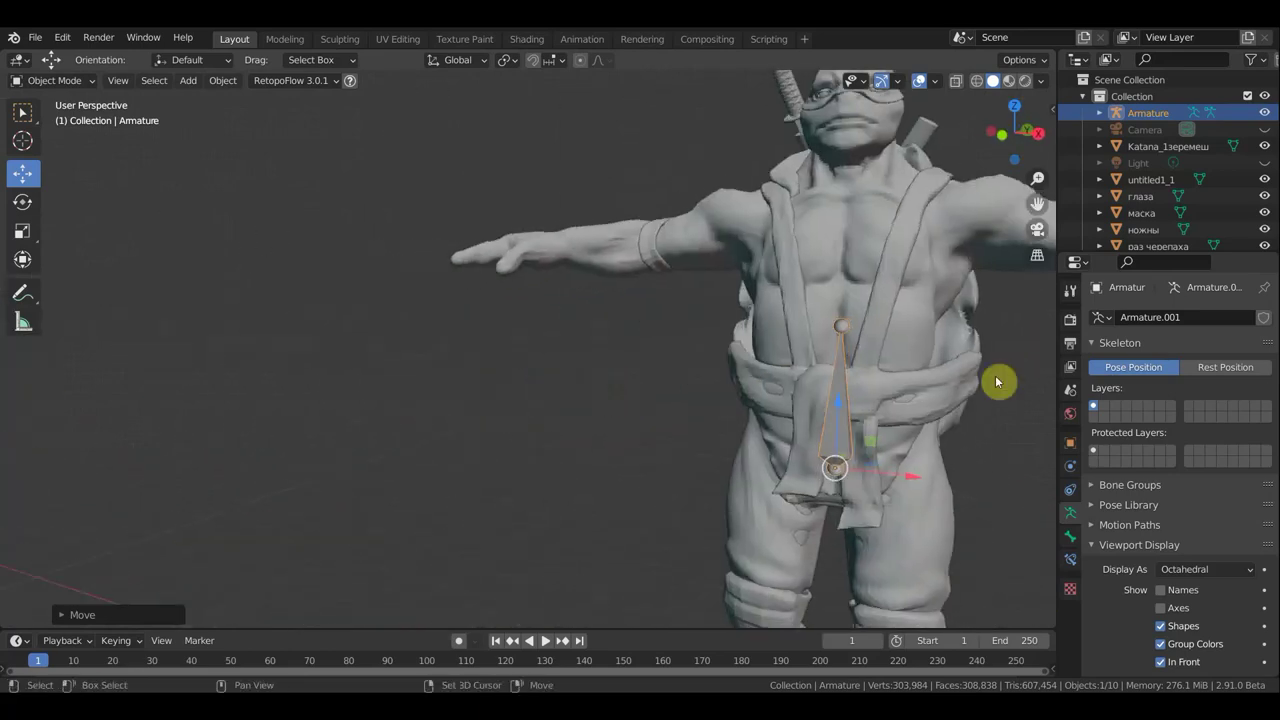
middle_drag(843, 366, 734, 340)
key(KP_1)
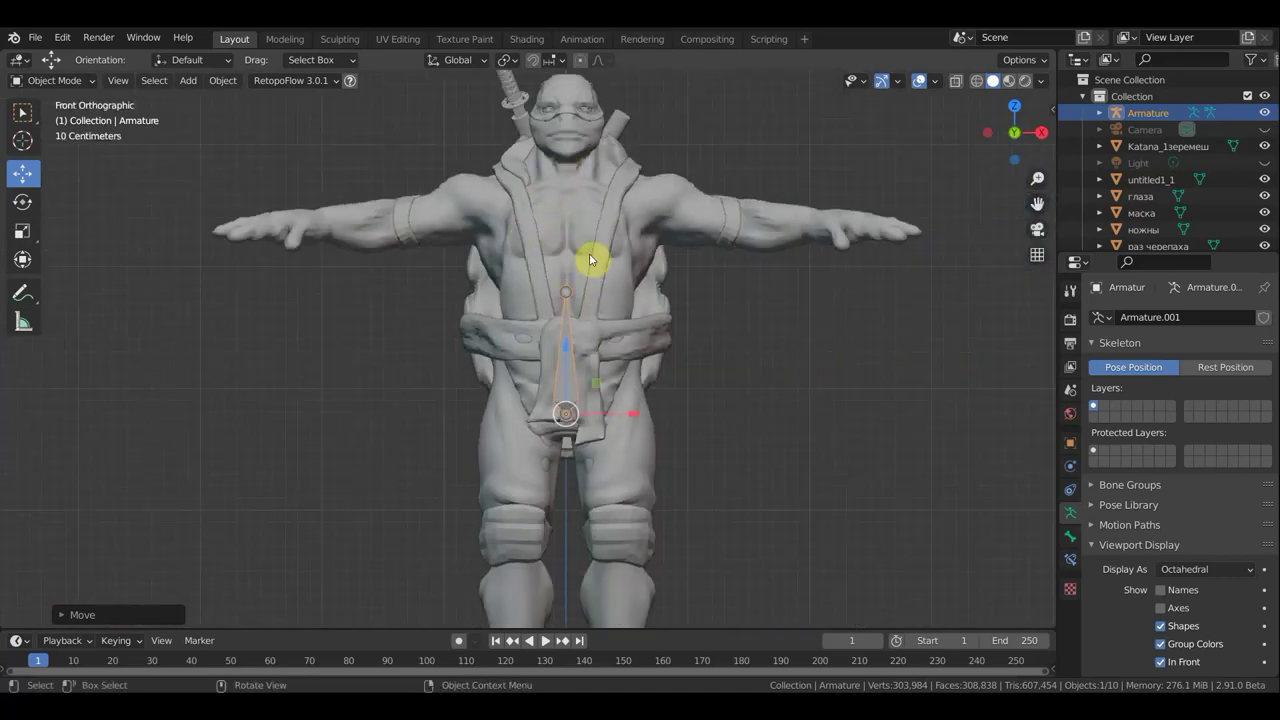
middle_drag(775, 333, 571, 360)
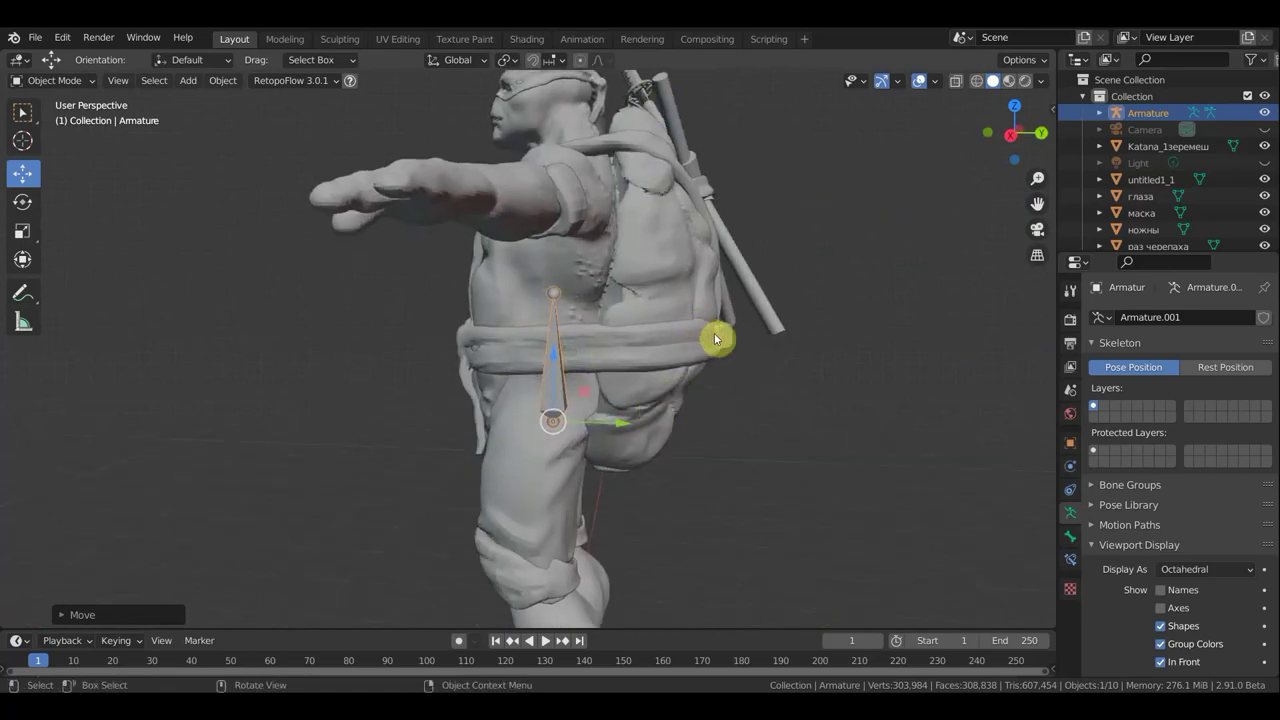
mouse_move(746, 397)
middle_down()
mouse_move(970, 396)
mouse_move(958, 398)
middle_up()
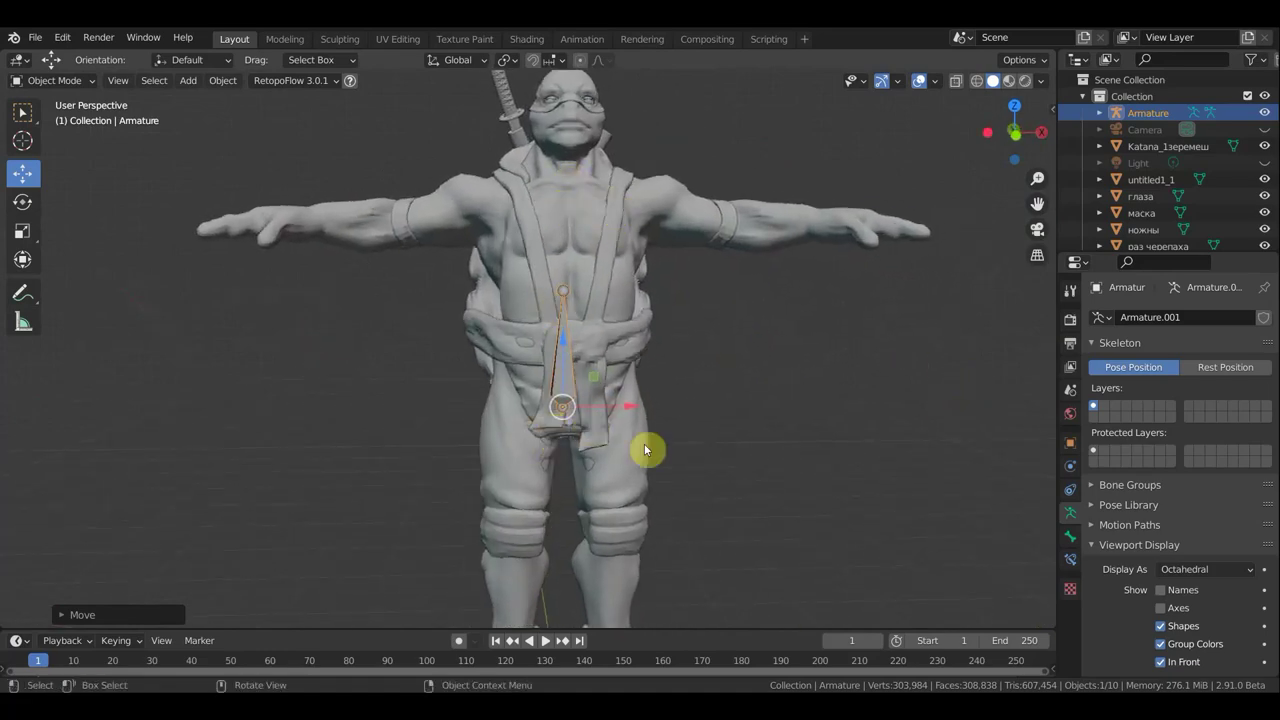
mouse_move(656, 461)
middle_down()
mouse_move(737, 457)
mouse_move(697, 451)
middle_up()
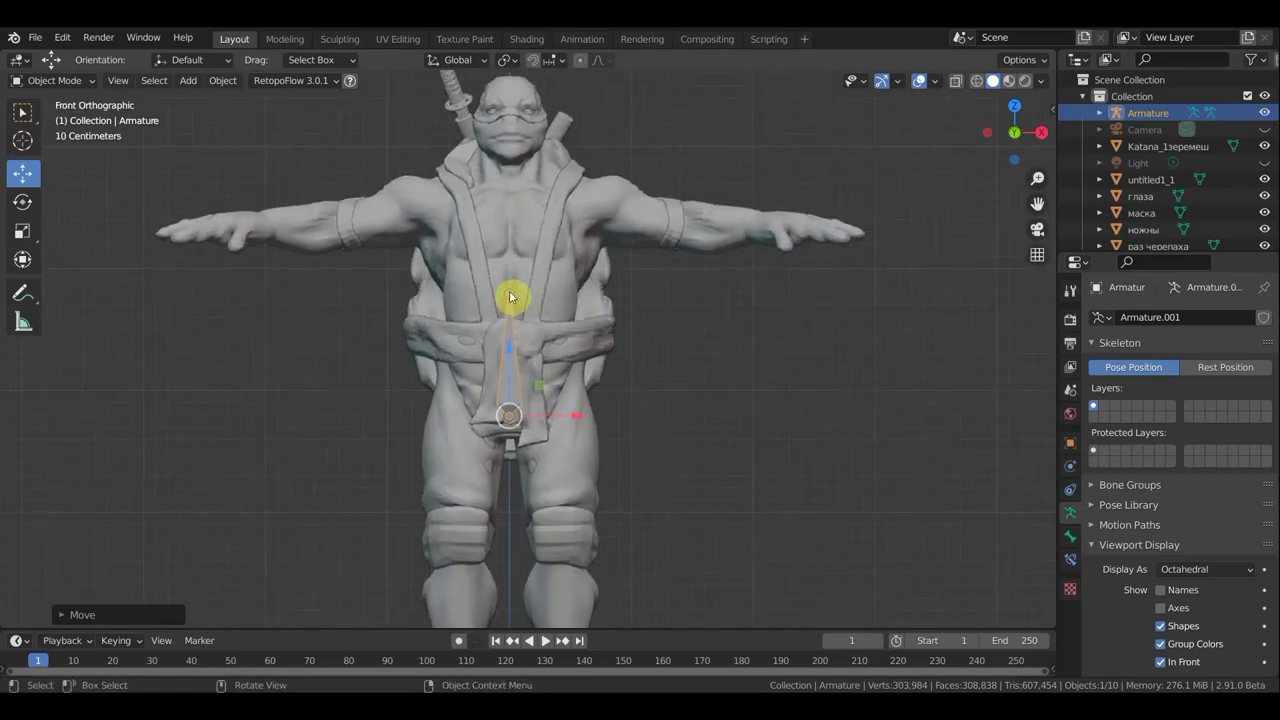
click(510, 307)
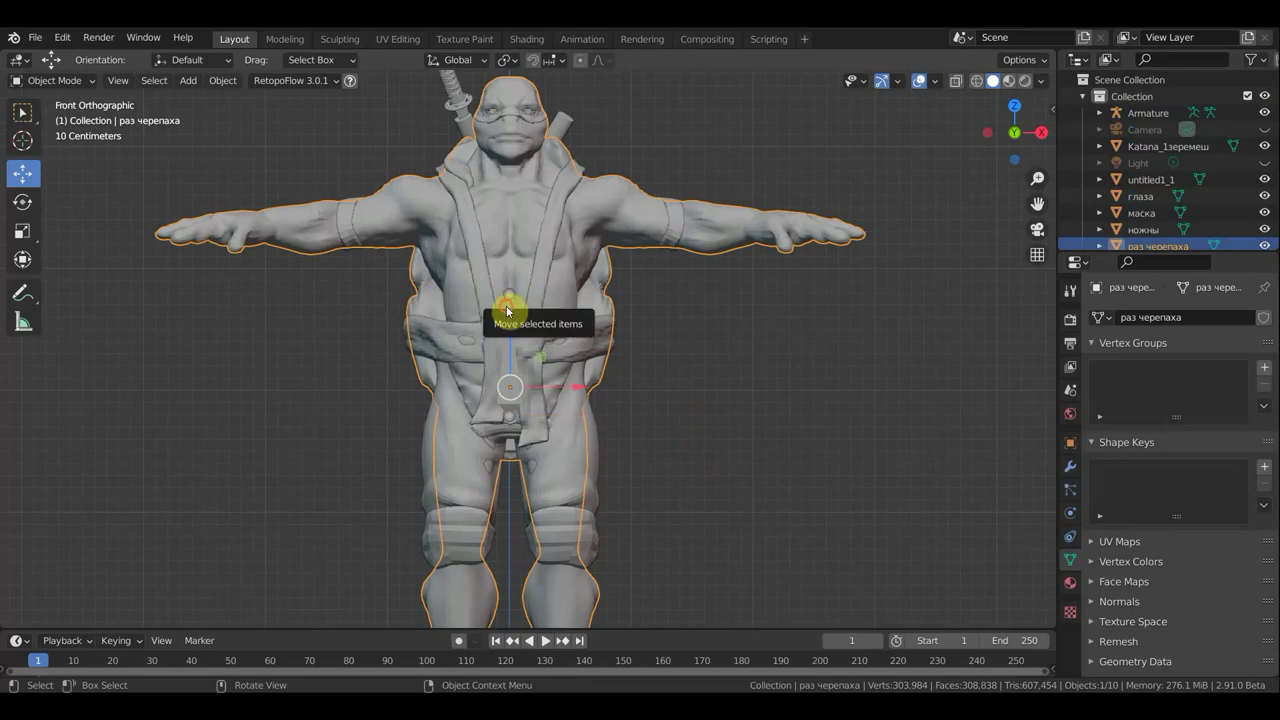
shift+click(510, 313)
Switch the armature through Pose Mode into Edit Mode and zoom out to show the turtle
click(54, 80)
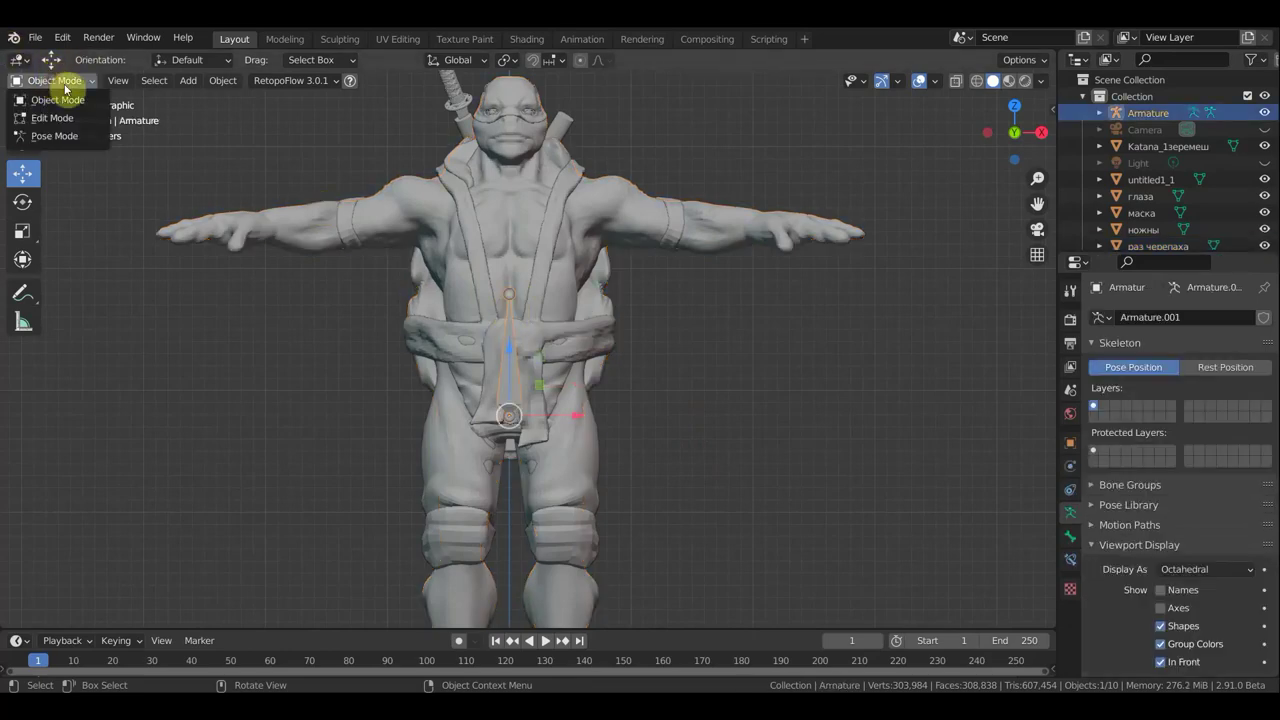
click(57, 136)
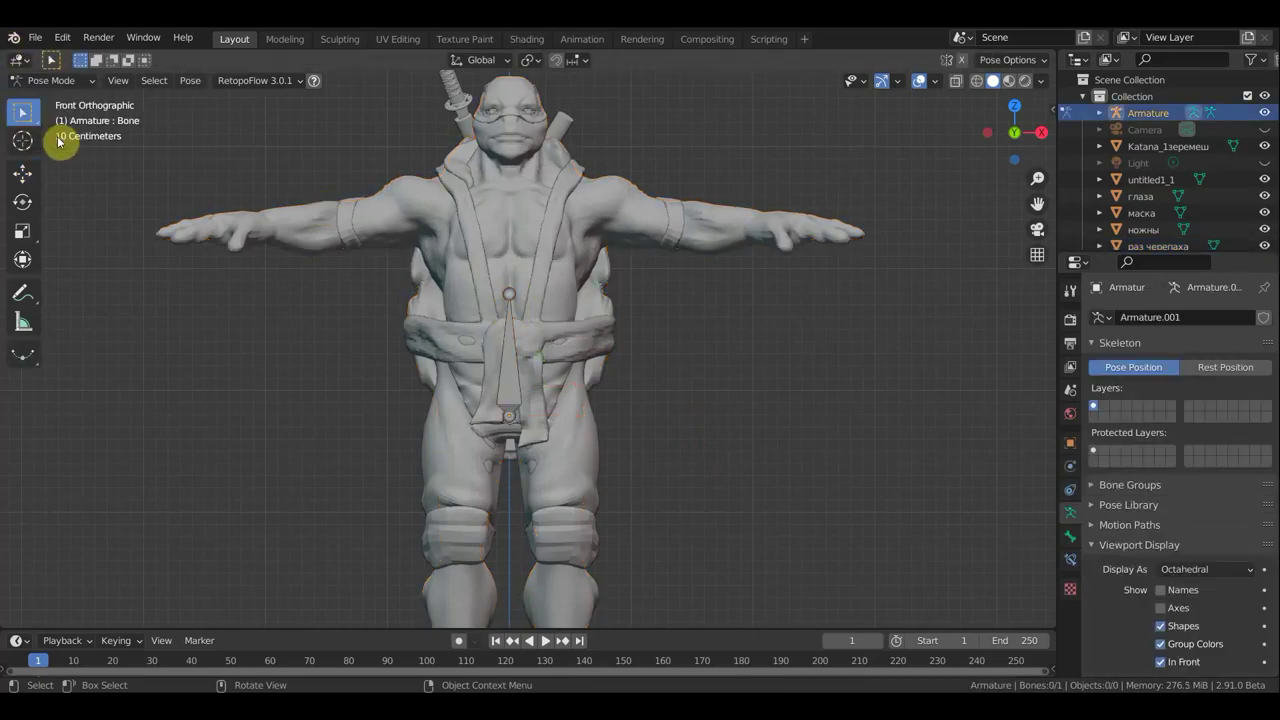
click(63, 82)
click(62, 121)
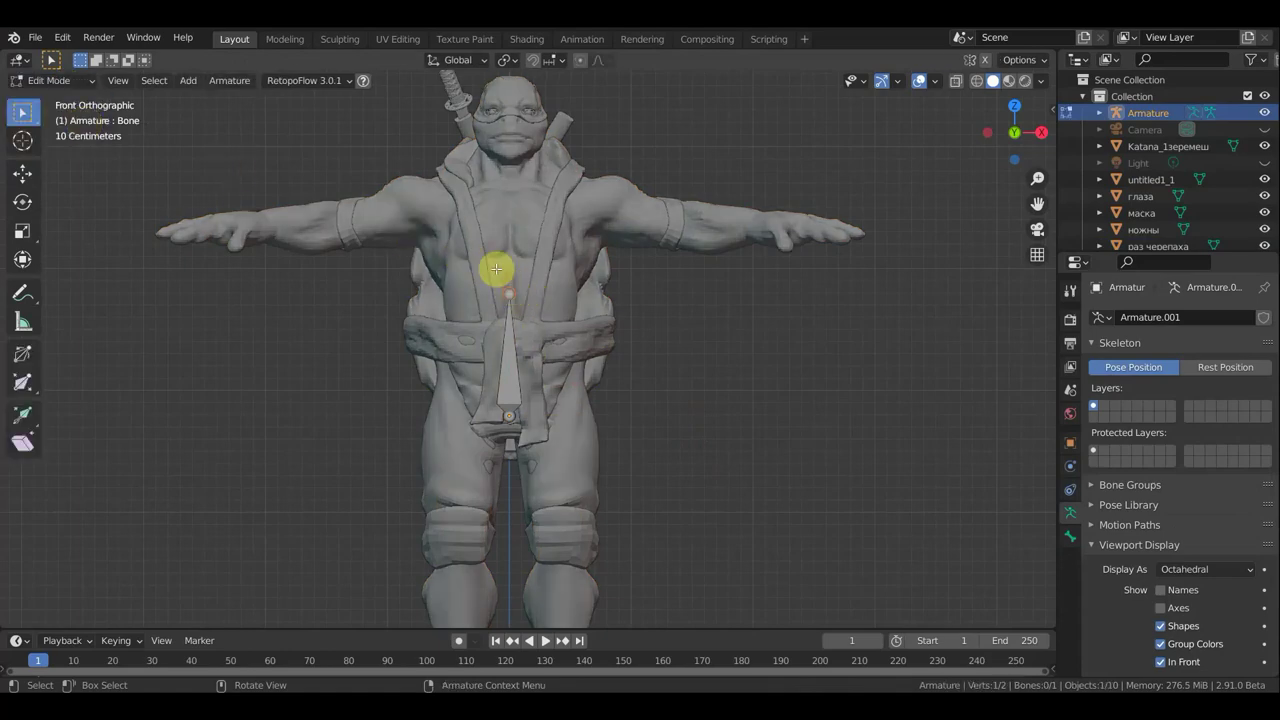
scroll(497, 266, down, 1)
scroll(494, 266, down, 1)
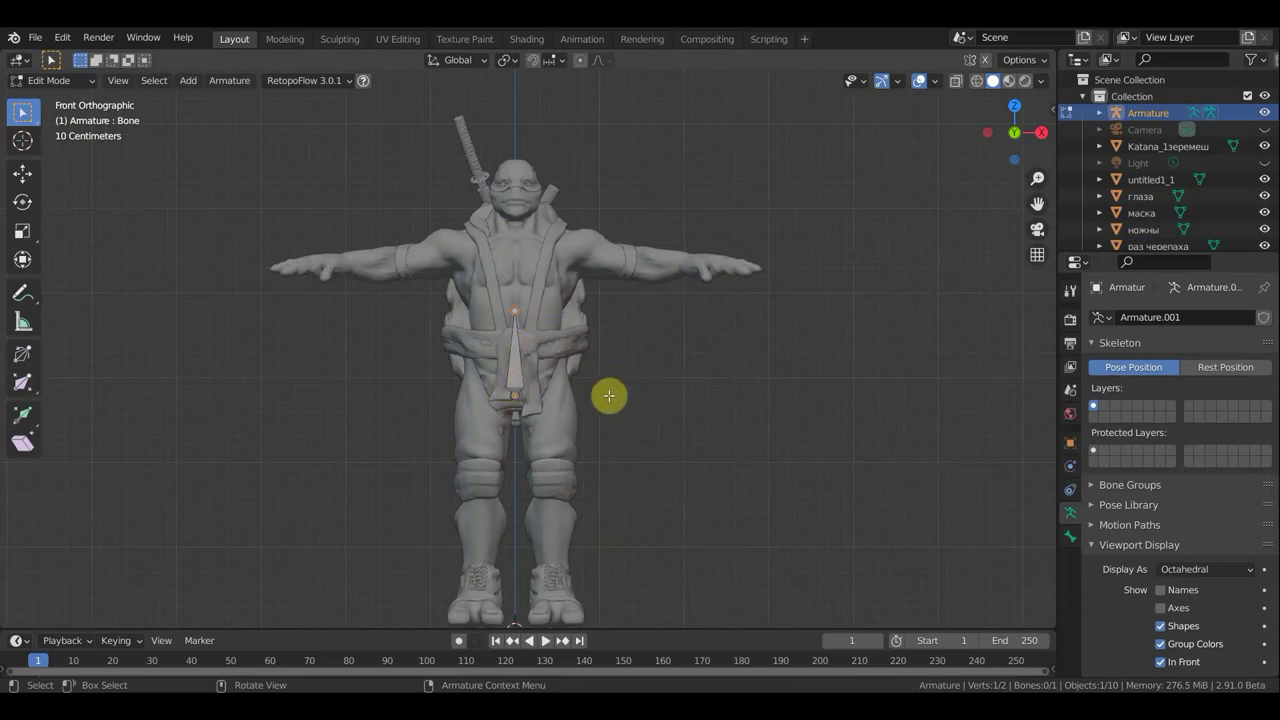
Undo a trial extrusion and move the spine bone's tip up to the chest
key(e)
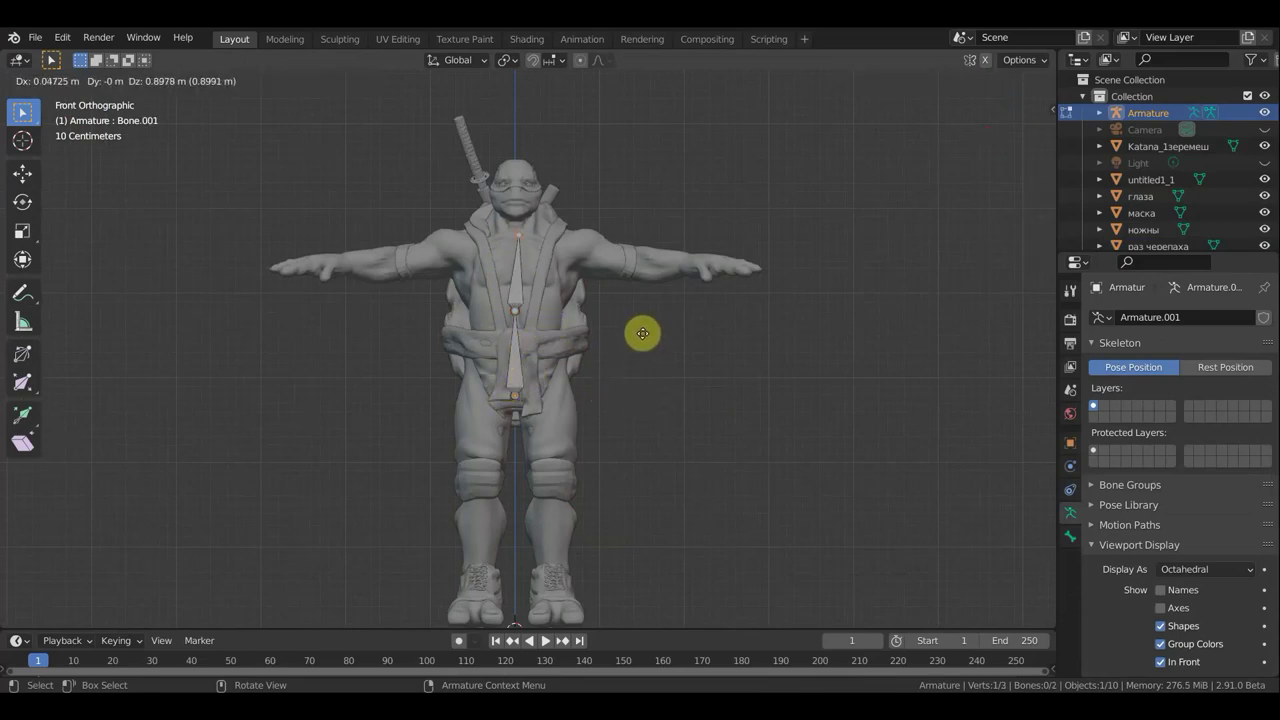
click(643, 337)
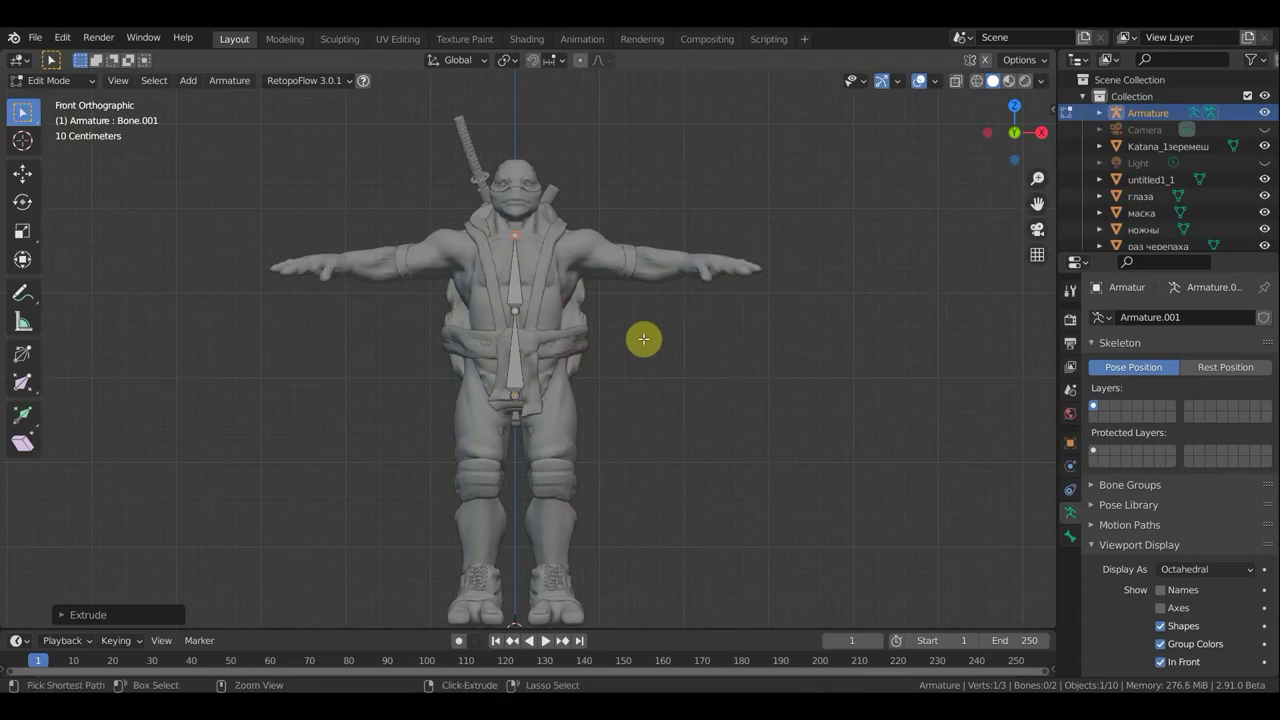
key(ctrl+z)
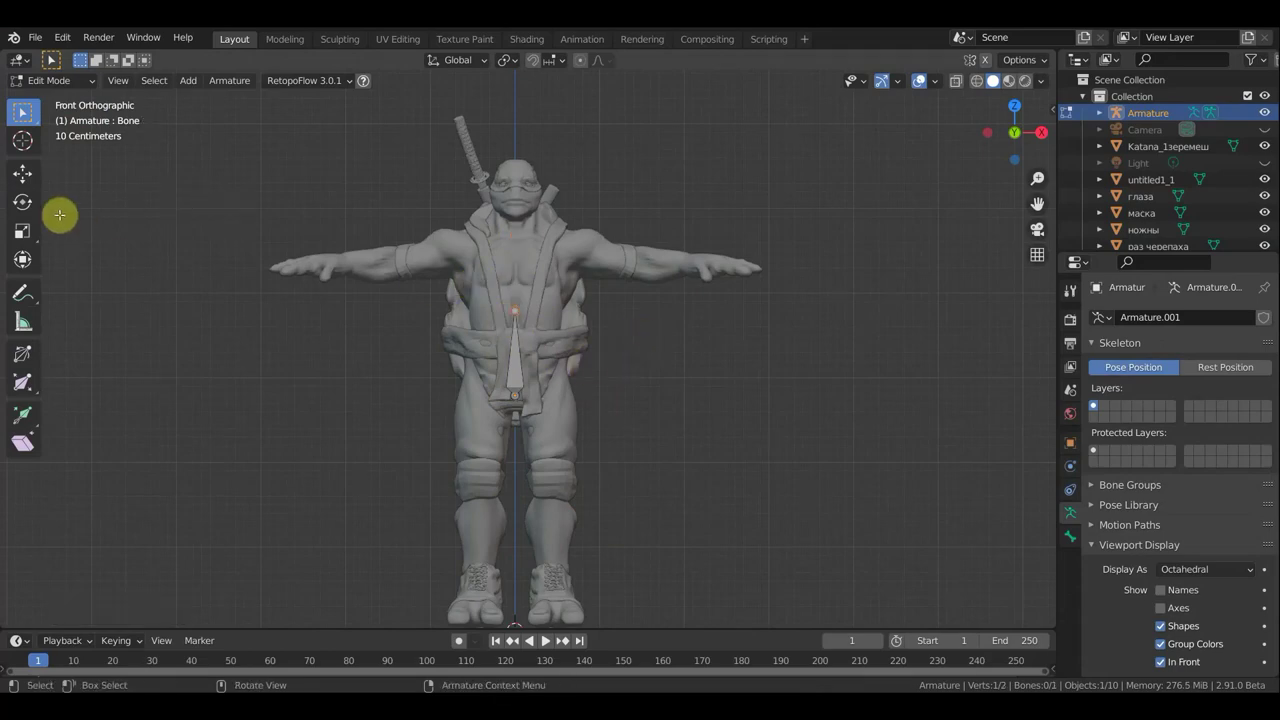
click(22, 173)
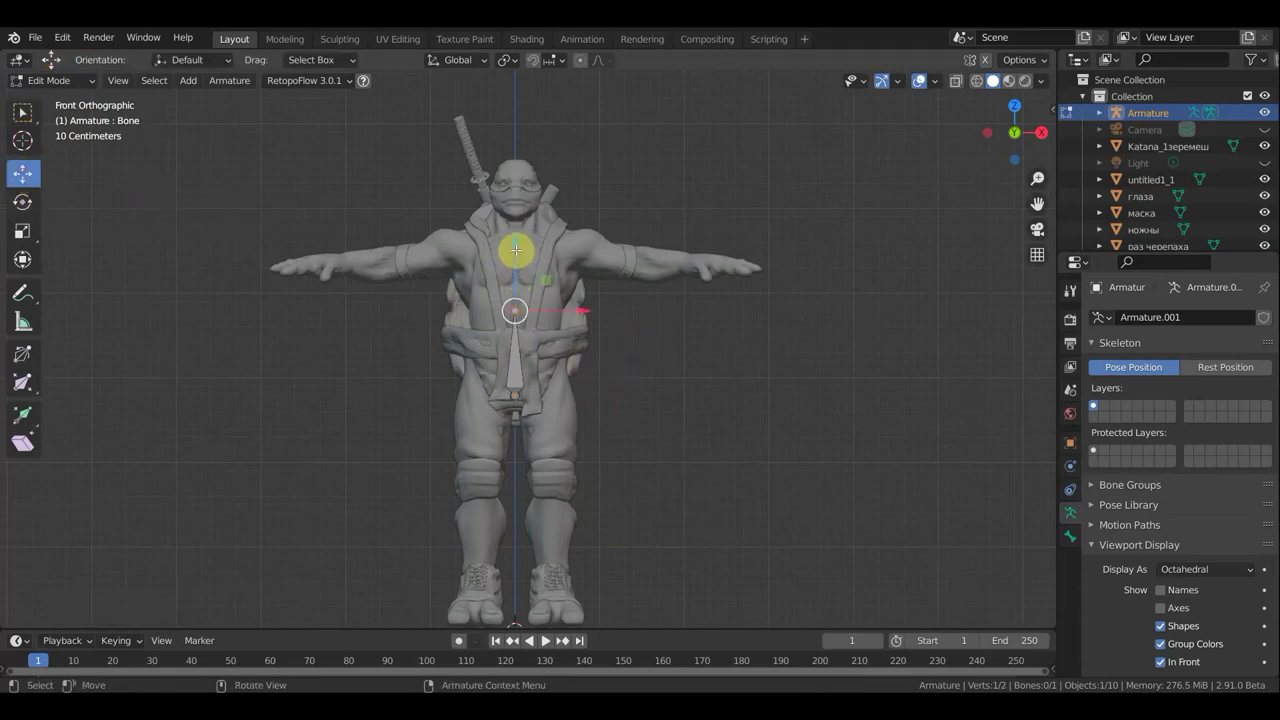
drag(514, 245, 520, 181)
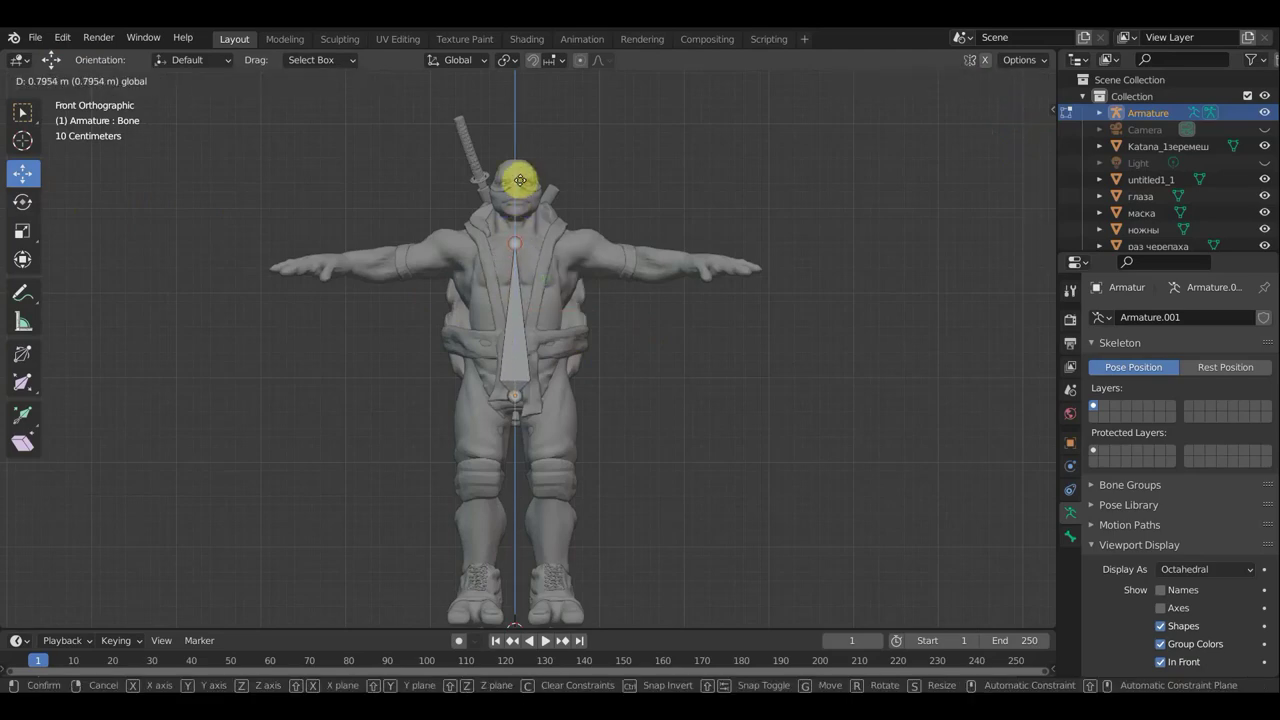
drag(521, 175, 520, 180)
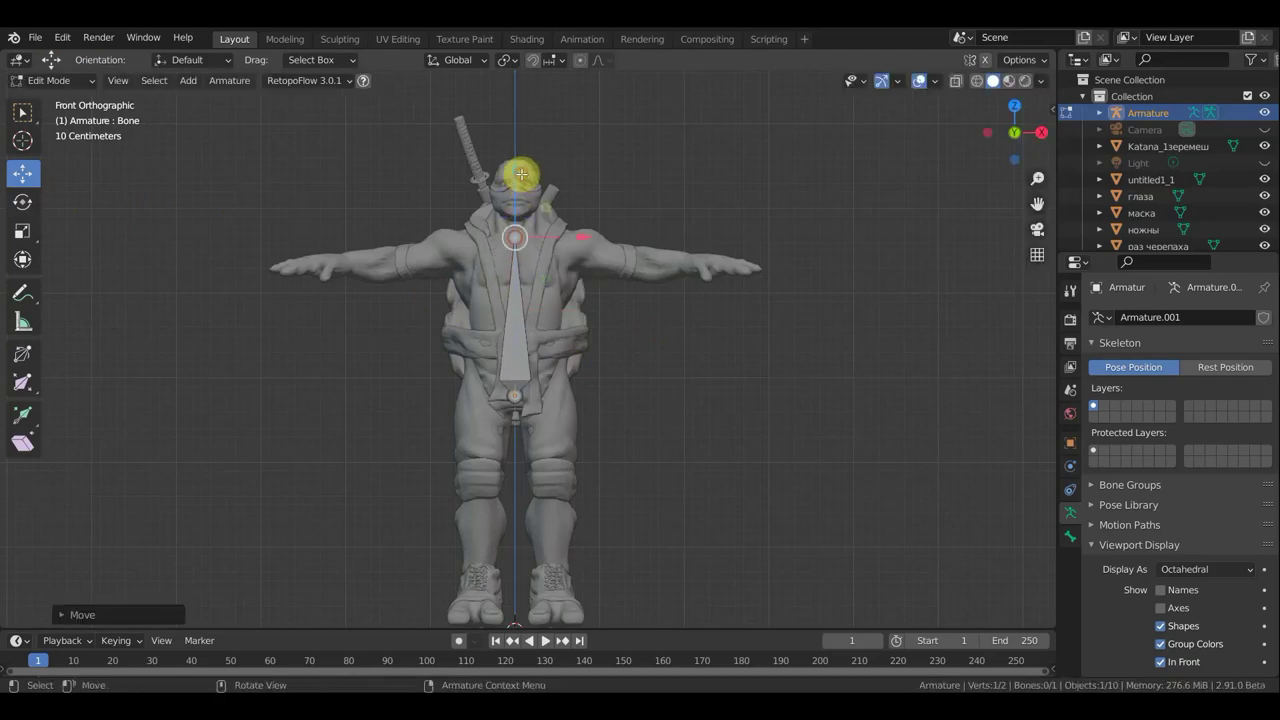
Extrude neck and head bones up to the top of the head, then select the chest joint
key(e)
click(567, 212)
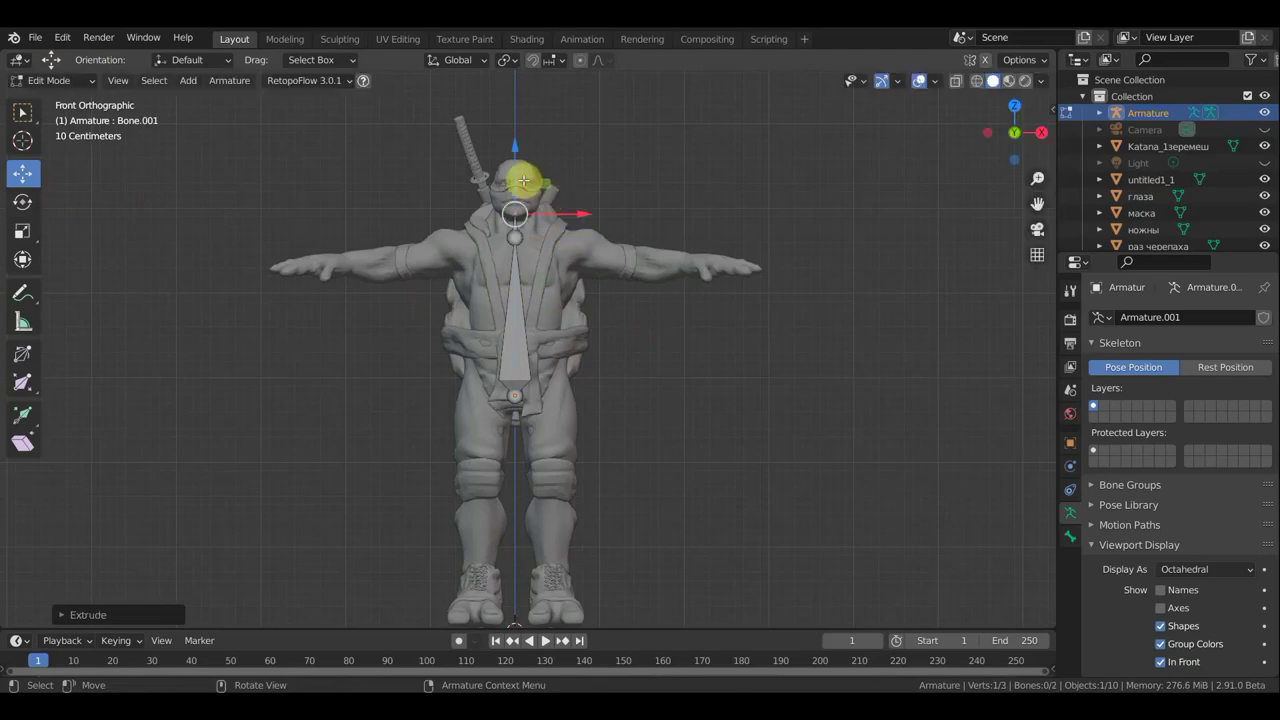
key(e)
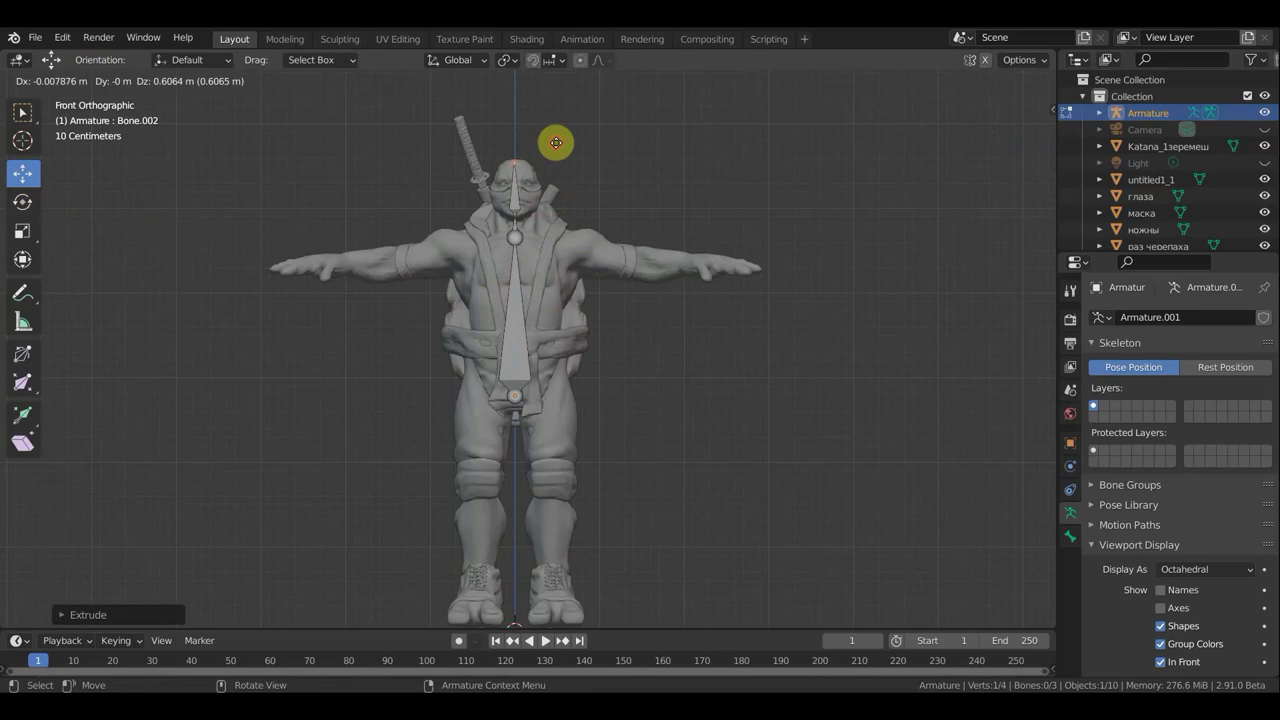
click(556, 143)
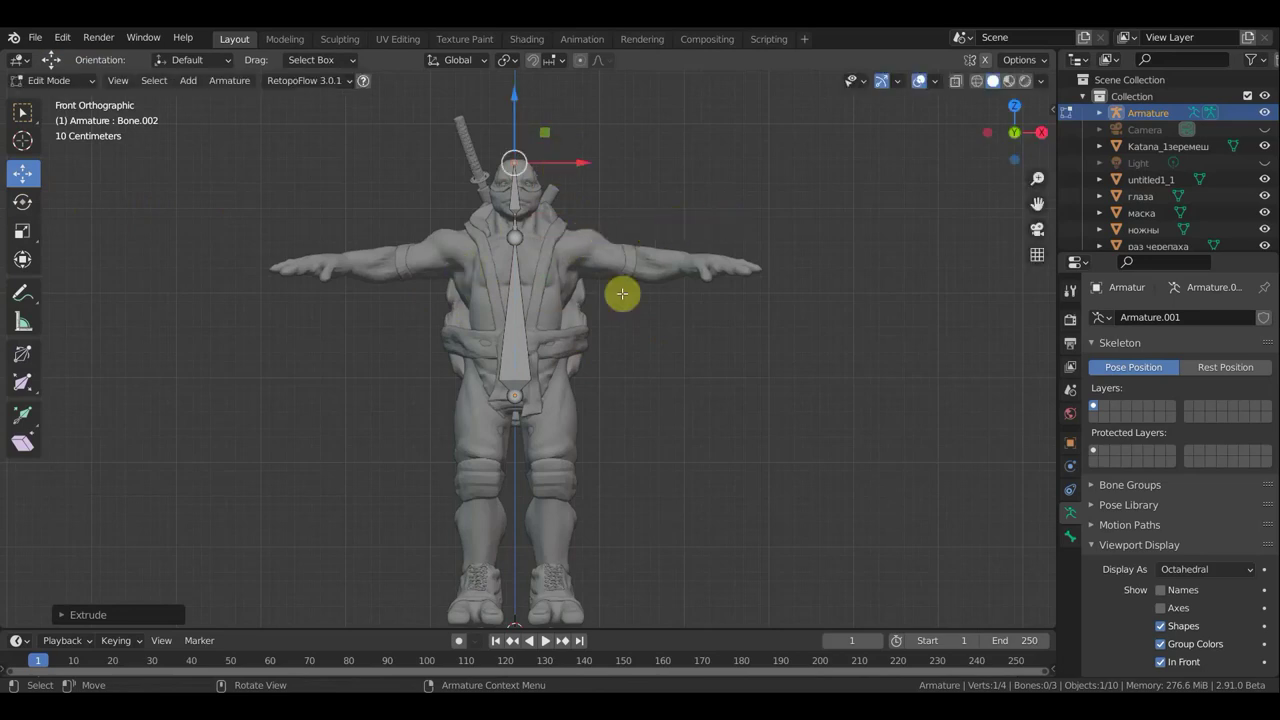
shift+middle_drag(688, 240, 676, 274)
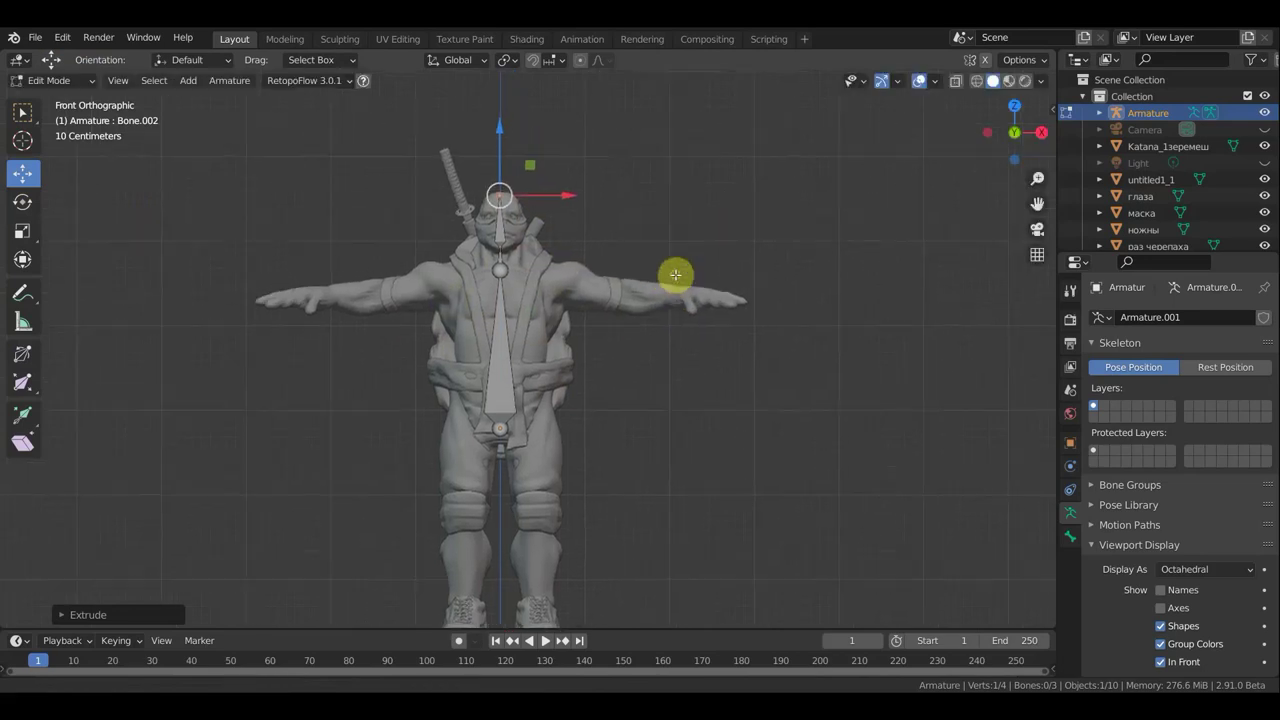
click(500, 270)
scroll(575, 195, up, 3)
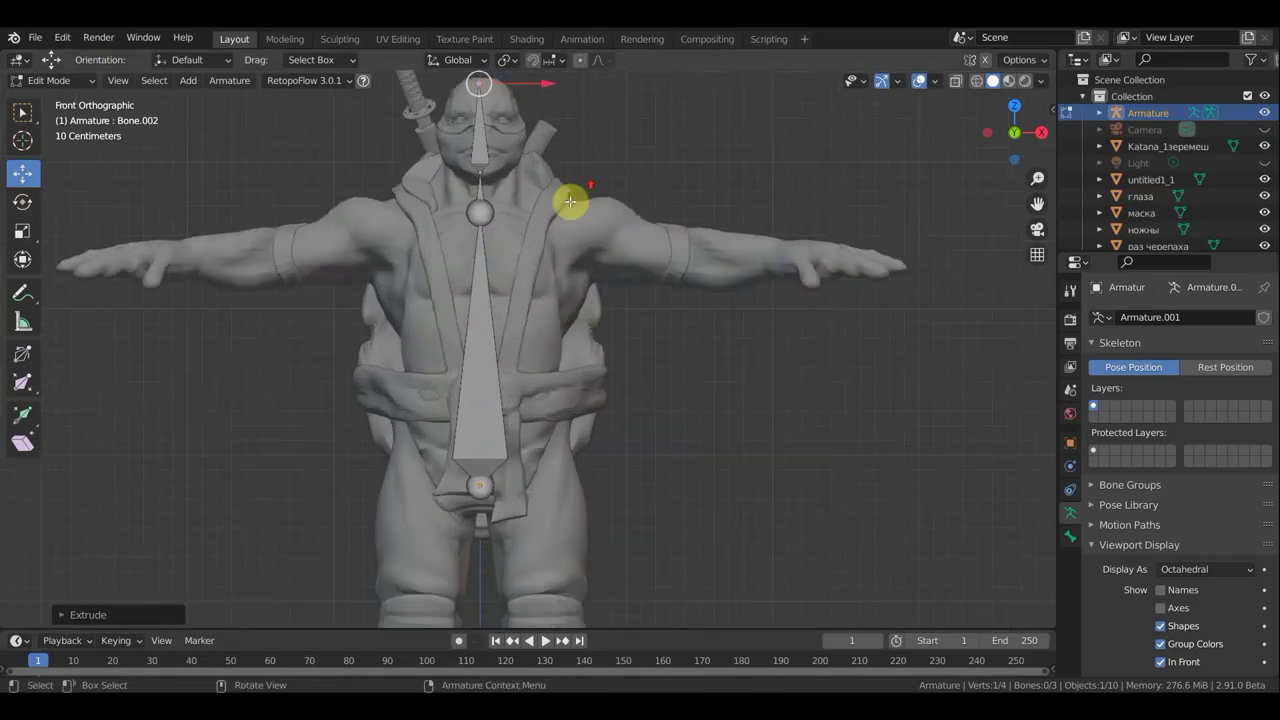
Extrude a shoulder bone from the chest, detach it, and move it toward the arm
key(e)
click(514, 209)
key(alt+p)
click(514, 209)
key(g)
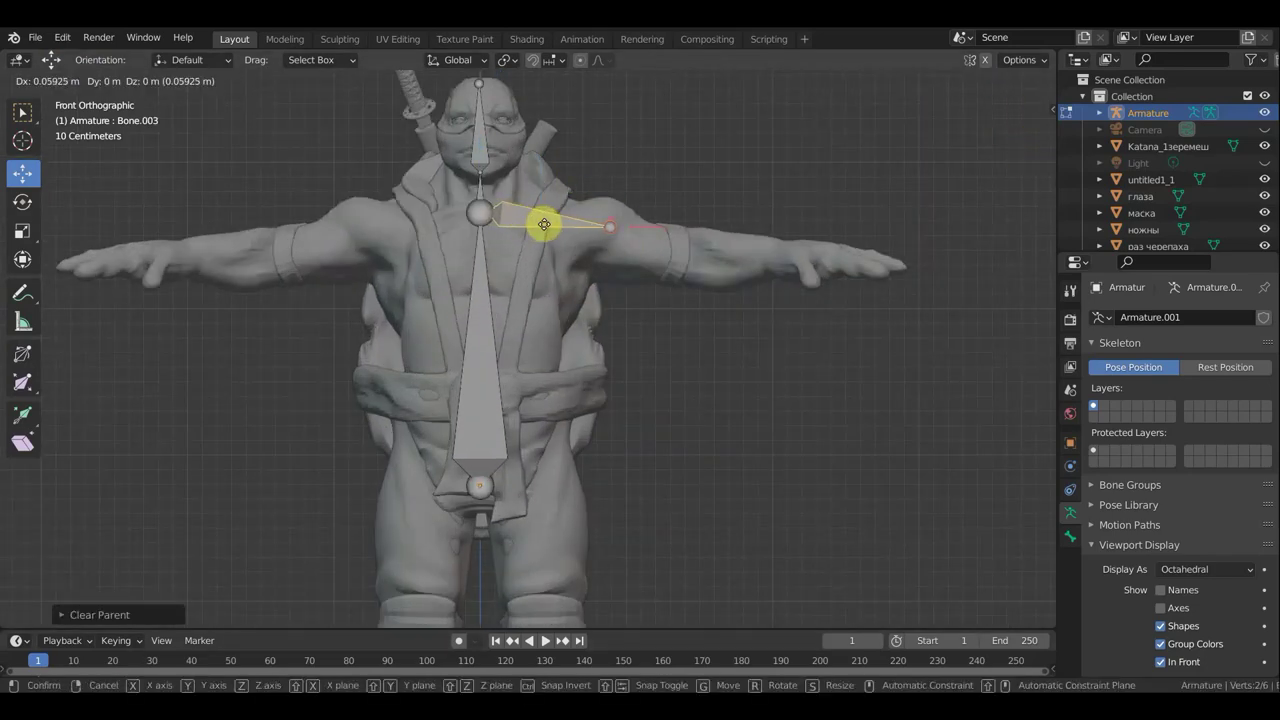
click(544, 224)
Reposition the chest and neck joints inside the torso using top and side views
key(KP_7)
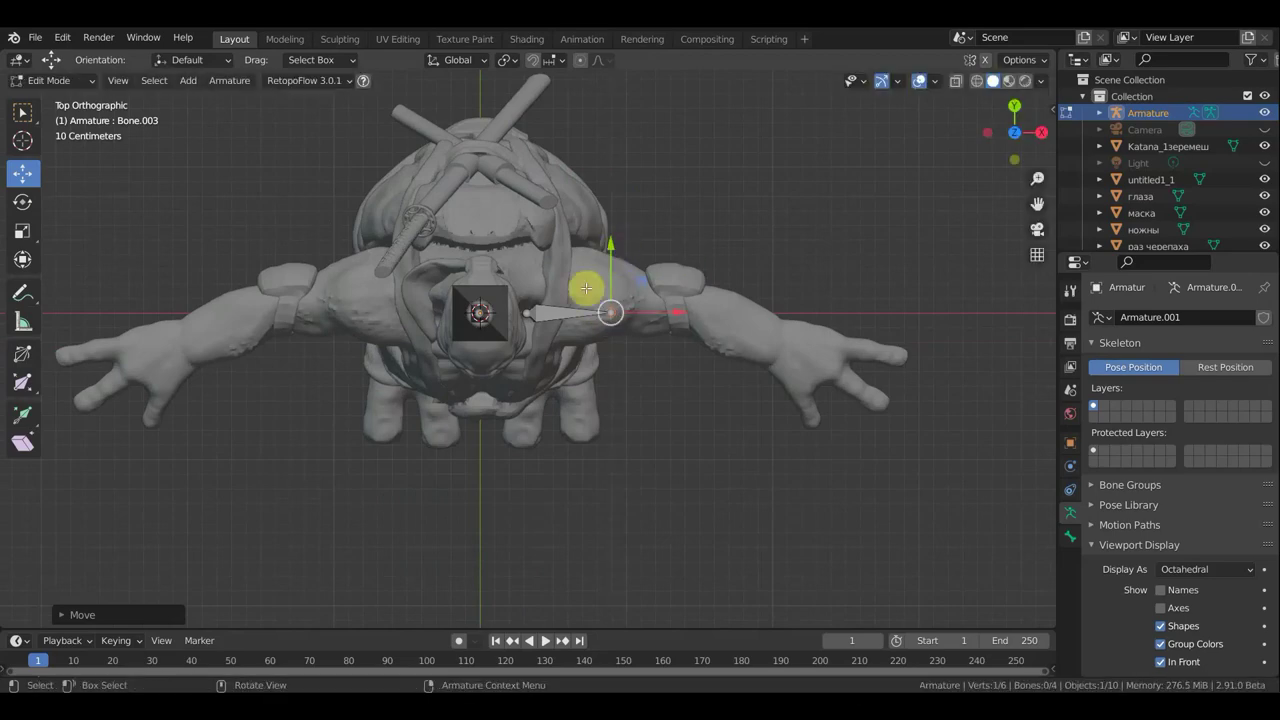
click(571, 209)
middle_drag(571, 209, 586, 277)
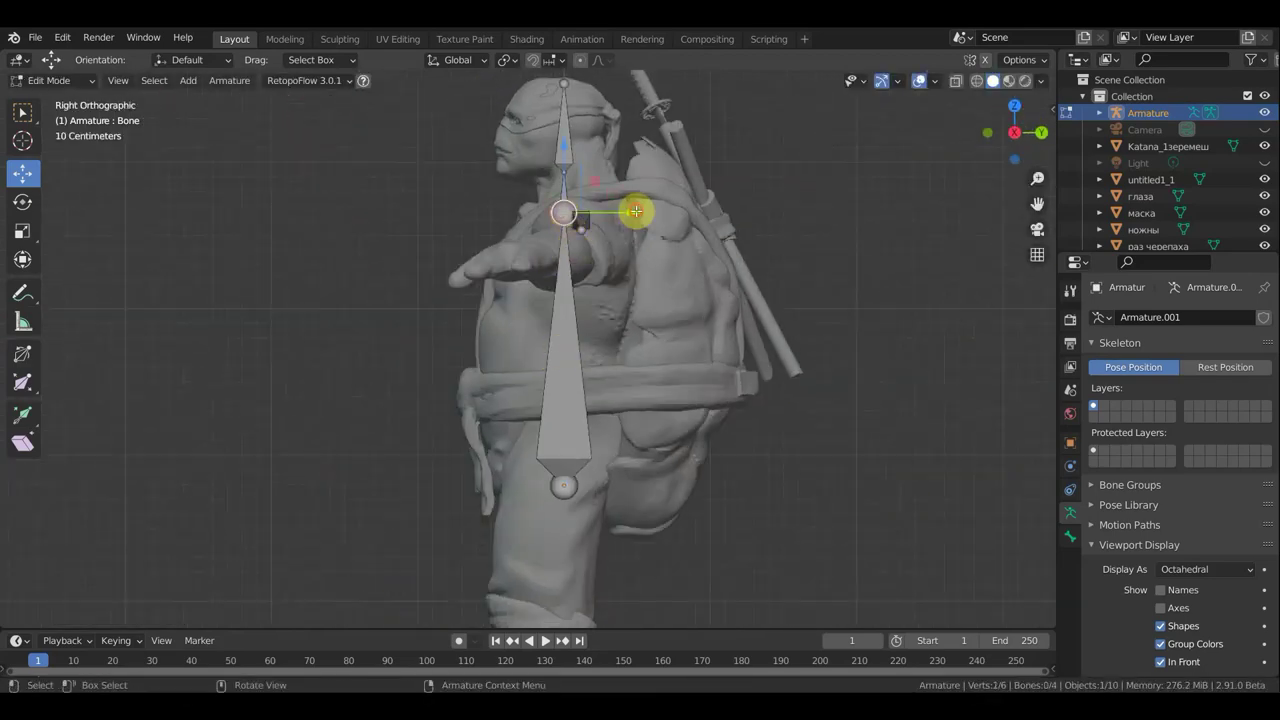
key(g)
click(623, 480)
click(565, 172)
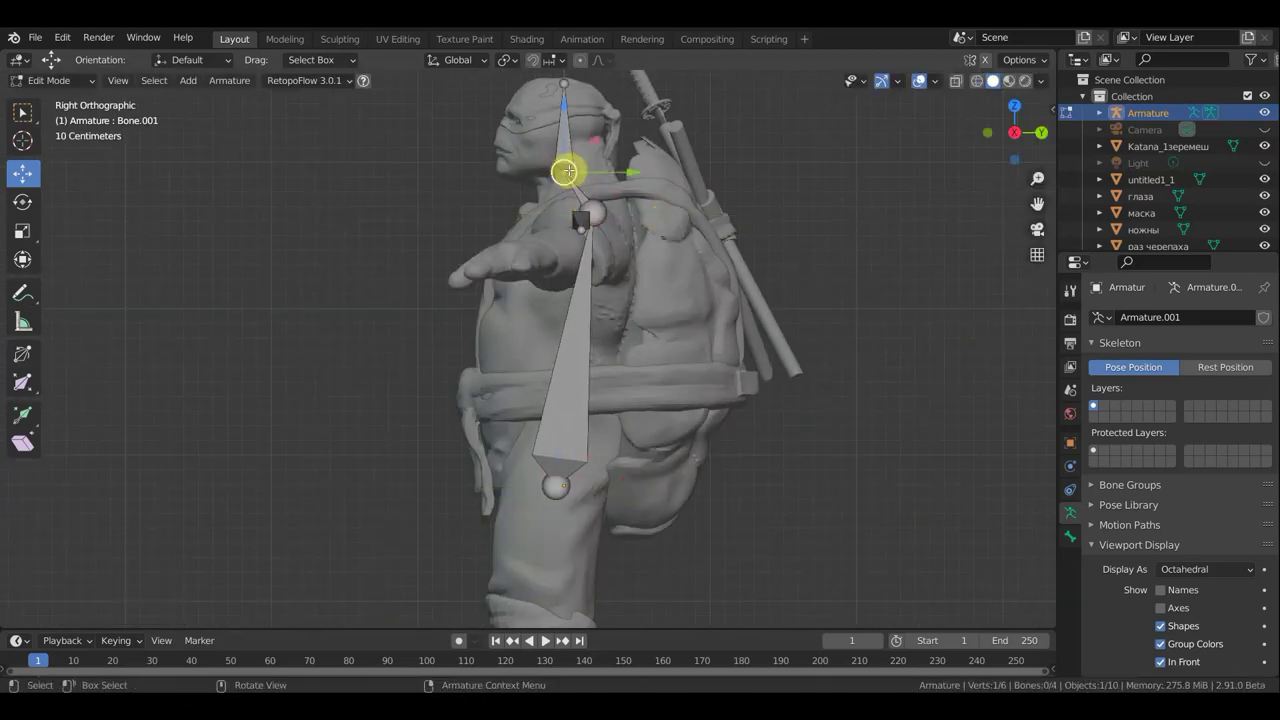
key(g)
click(580, 155)
click(583, 166)
key(g)
click(592, 200)
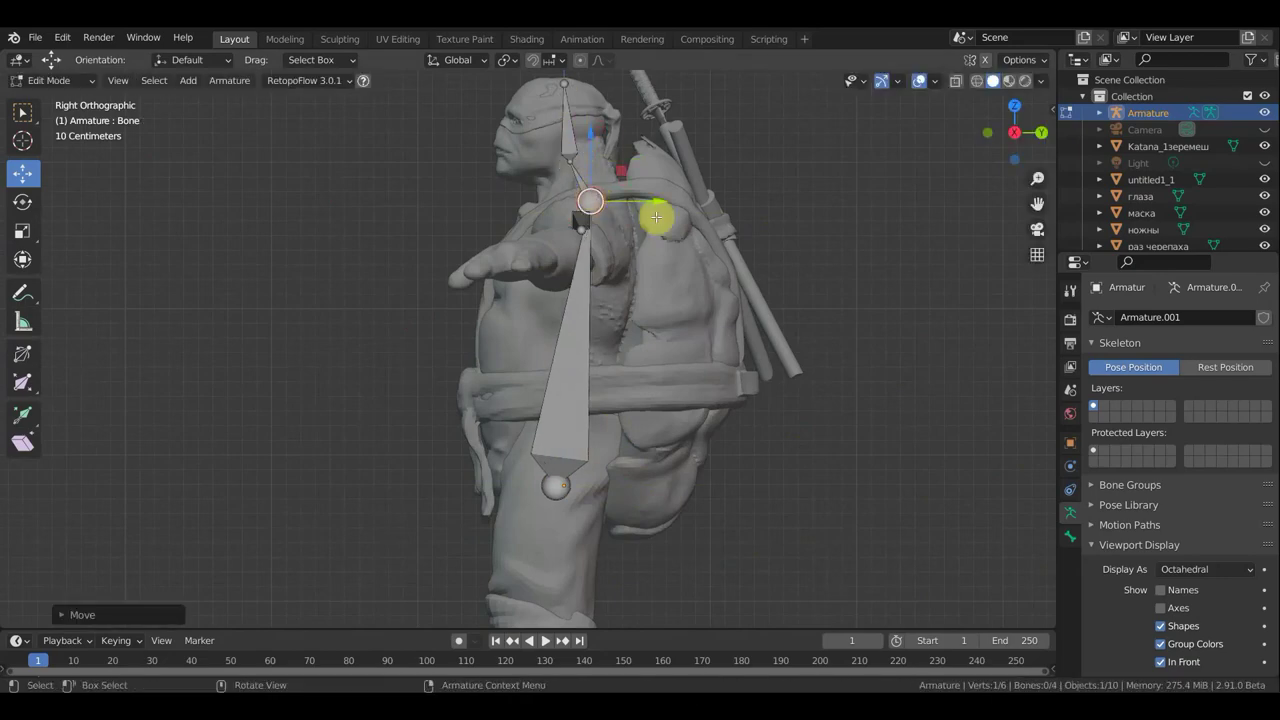
Extrude upper arm and forearm bones, placing the elbow and wrist joints
key(KP_1)
key(e)
click(720, 277)
ctrl+right_click(801, 283)
key(KP_7)
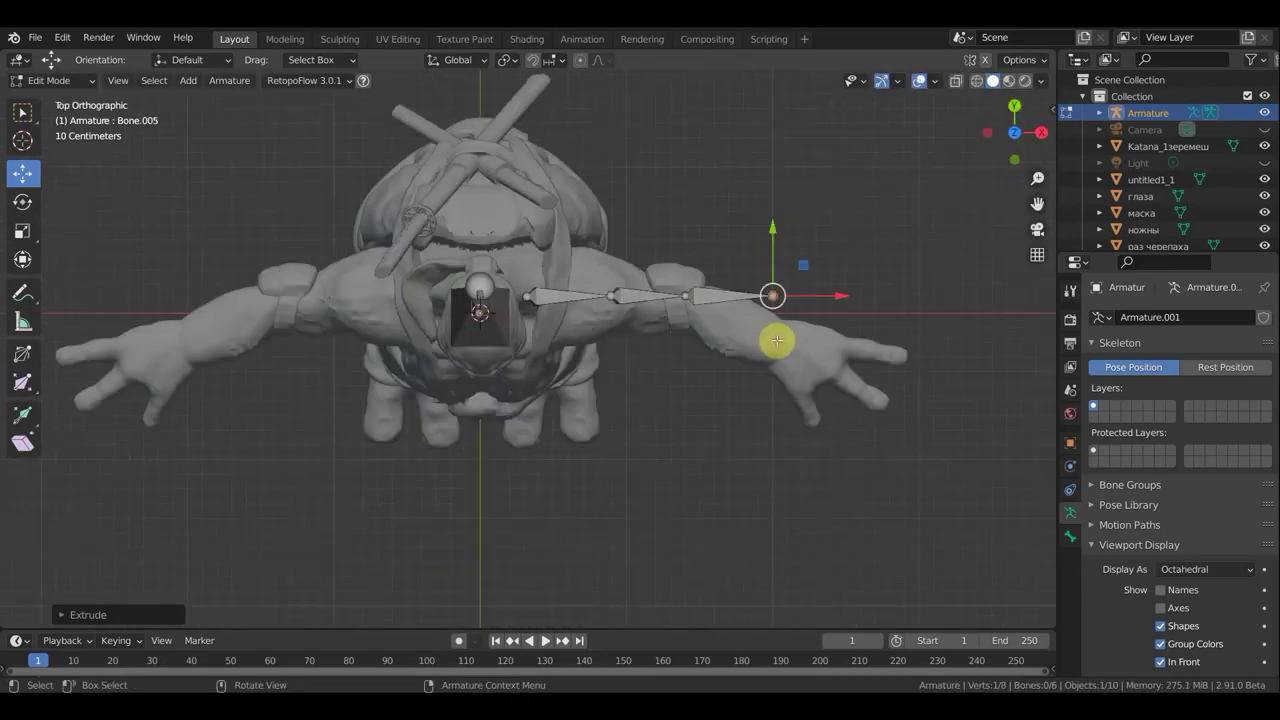
key(g)
click(760, 340)
key(g)
click(680, 300)
middle_drag(689, 366, 662, 239)
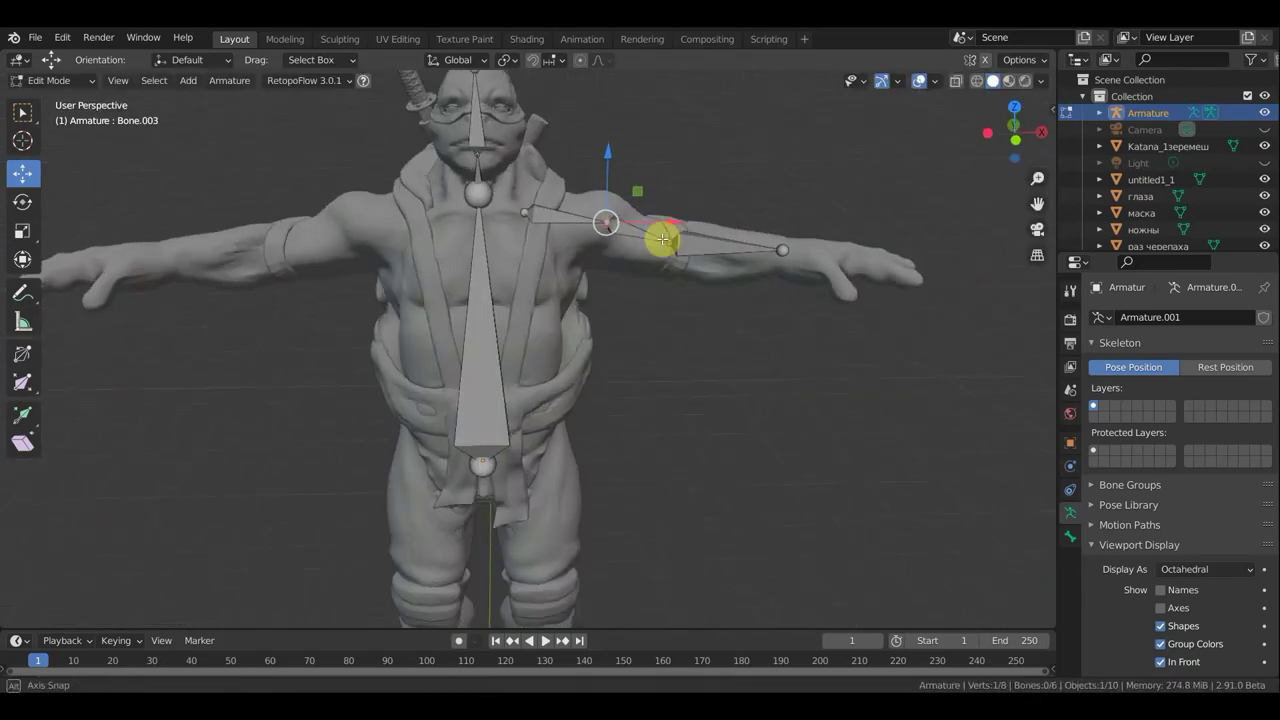
click(662, 239)
key(g)
click(657, 288)
Extrude a chain of finger bones from the wrist along the hand in top view
key(KP_7)
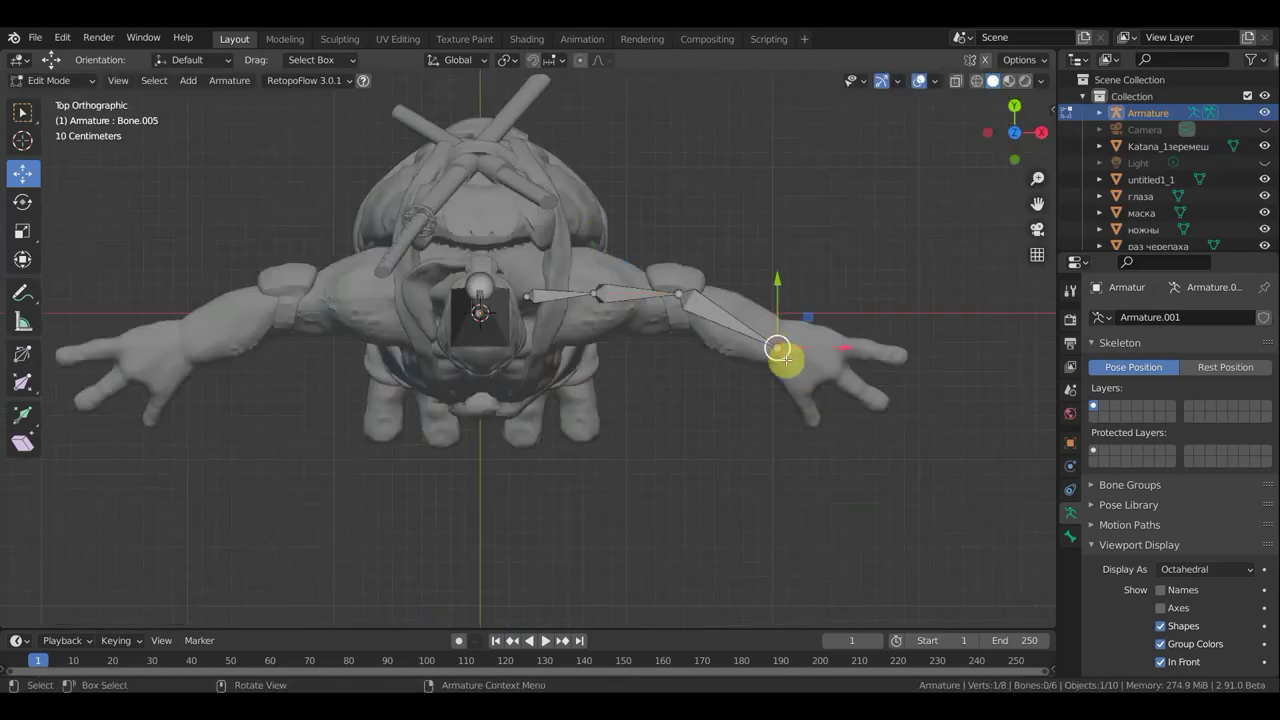
key(e)
click(811, 371)
key(e)
click(831, 371)
key(e)
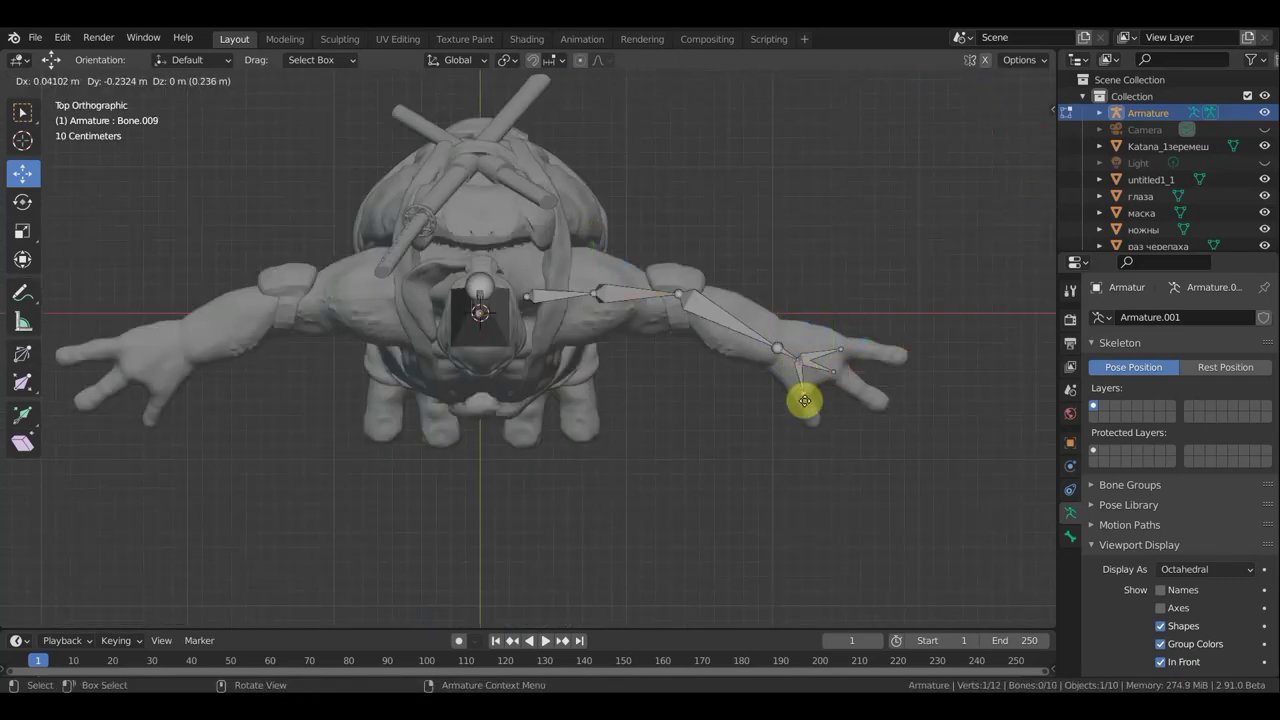
click(850, 400)
key(e)
click(909, 354)
key(e)
click(817, 426)
key(KP_1)
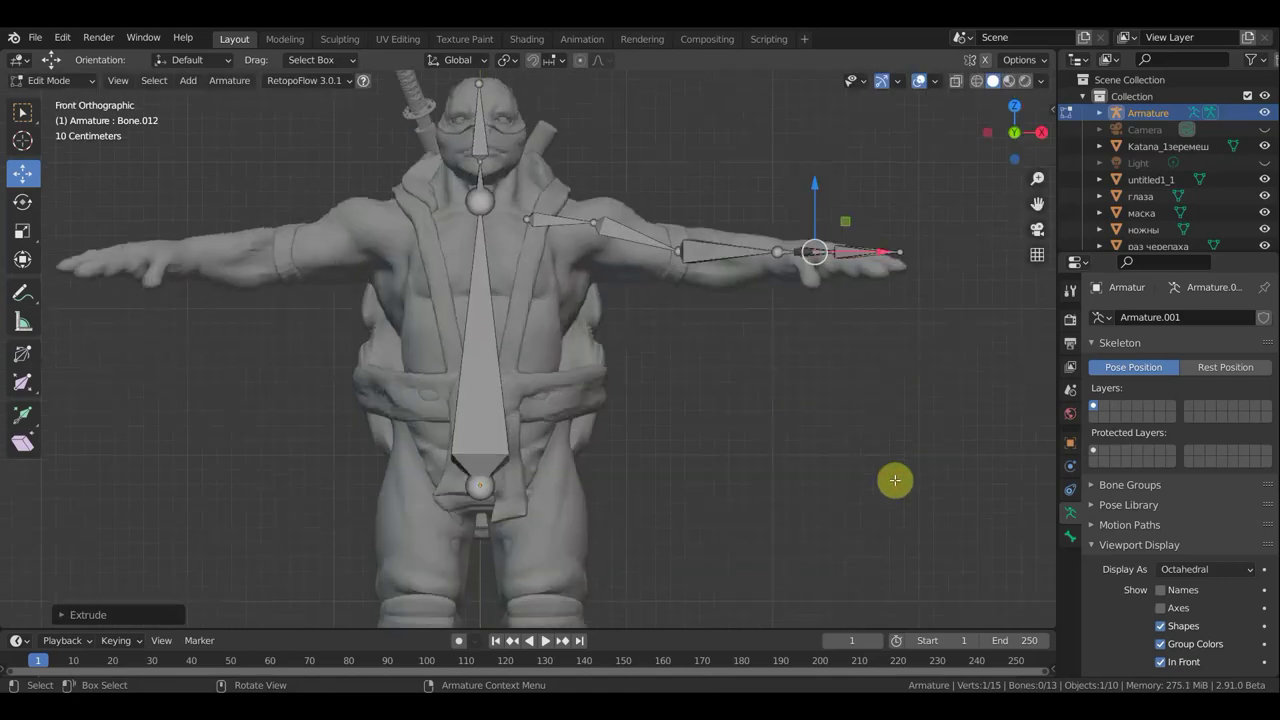
Move the finger joints to lie inside the hand, checking from both sides in perspective
middle_drag(894, 329, 887, 269)
scroll(887, 269, up, 3)
click(808, 224)
key(g)
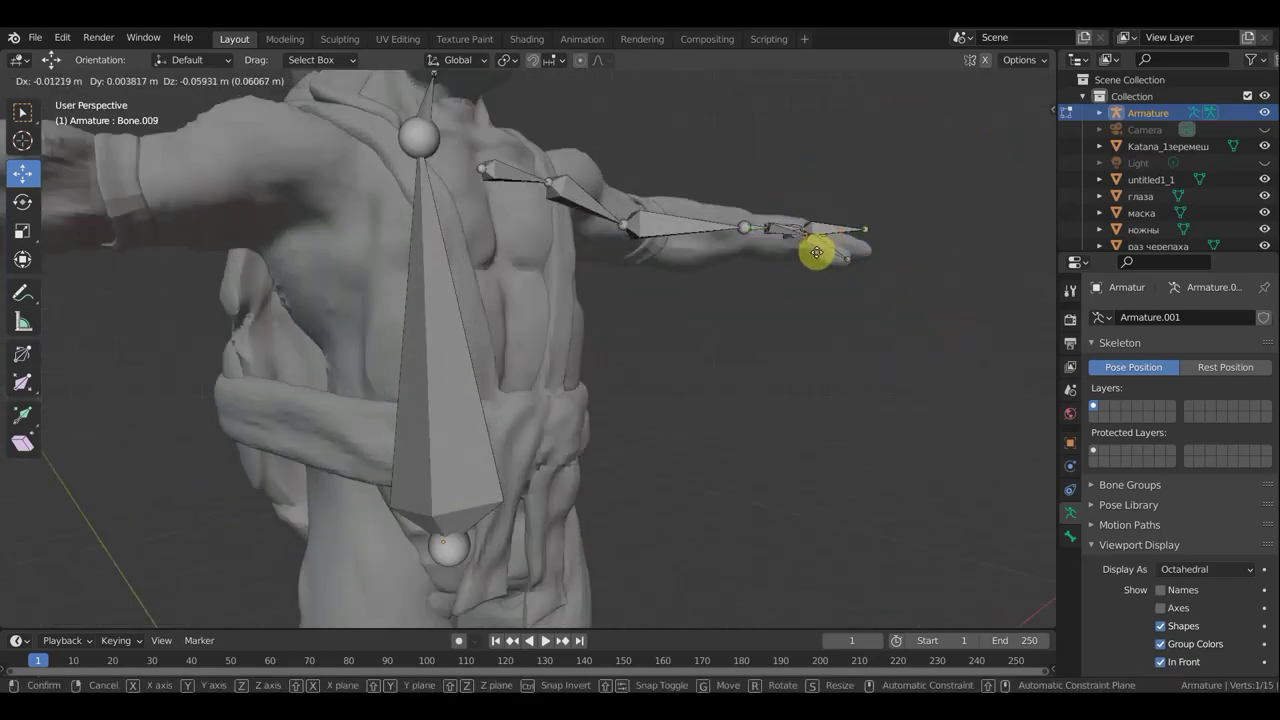
click(816, 252)
middle_drag(629, 294, 149, 354)
click(149, 354)
key(g)
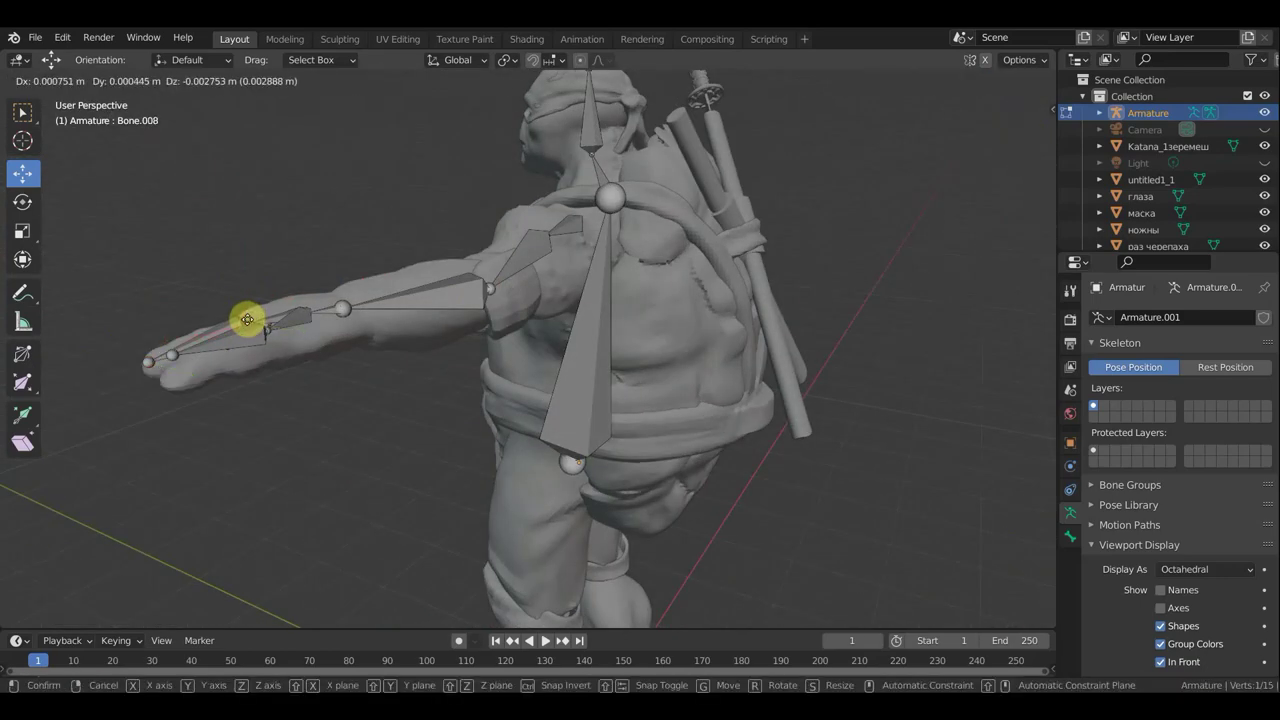
click(247, 320)
click(306, 309)
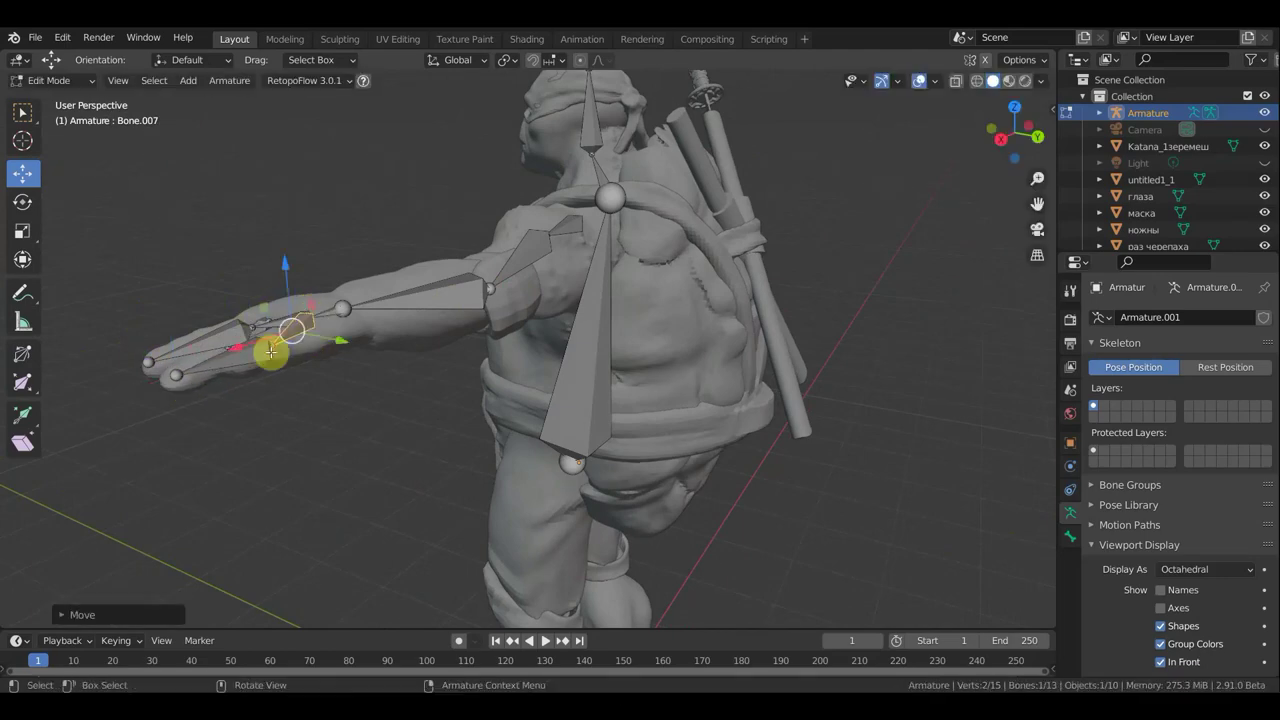
click(342, 308)
key(KP_1)
Extrude a new bone from the wrist, clear its parent, and place it upright above the wrist
right_click(783, 160)
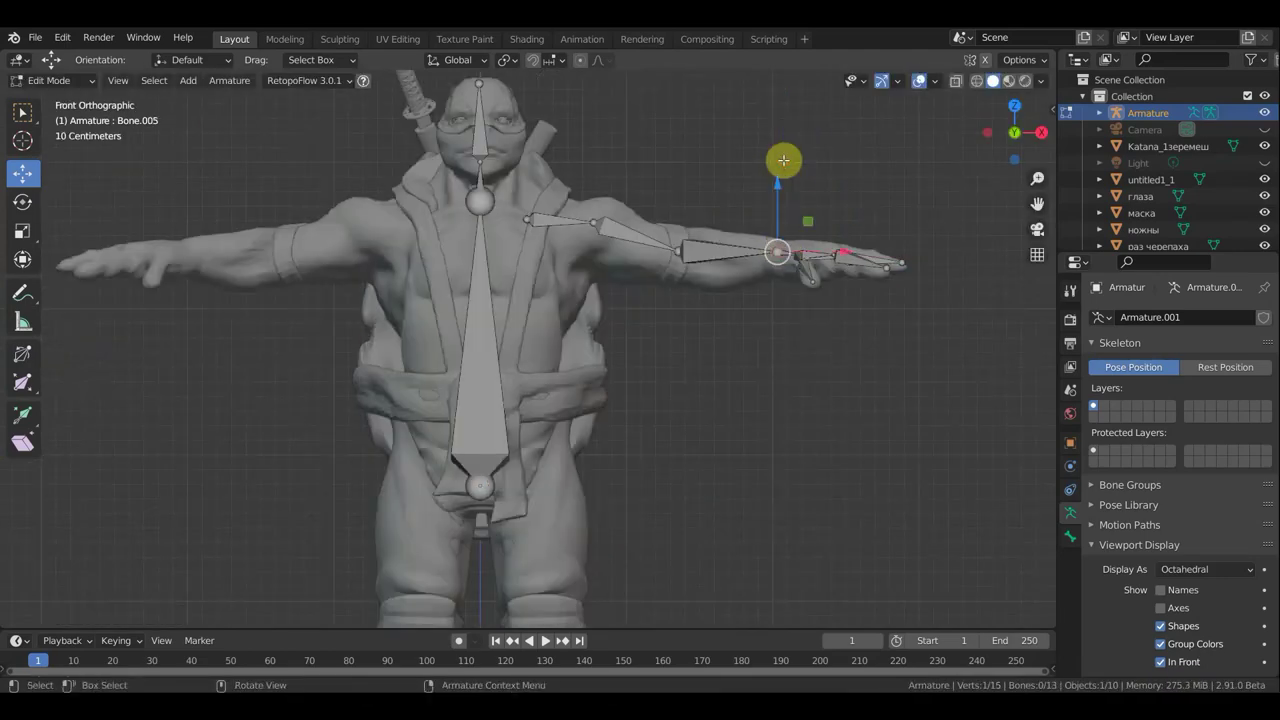
key(e)
click(777, 134)
key(alt+p)
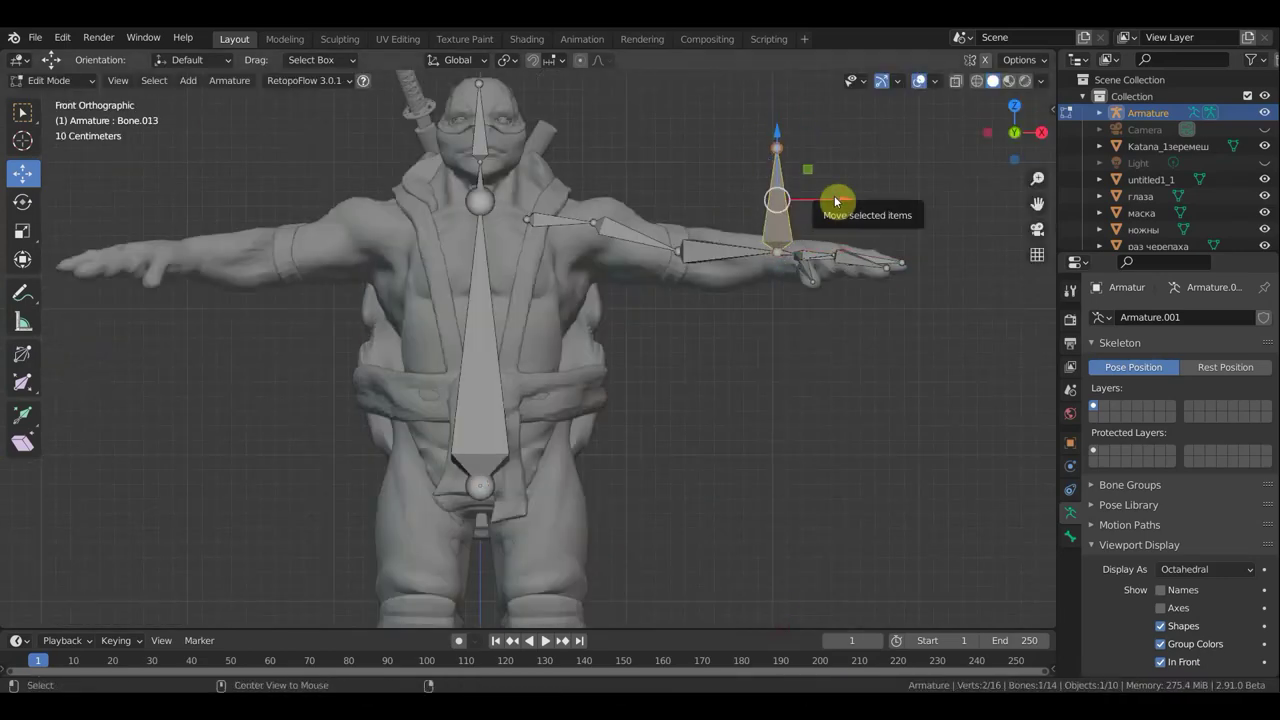
click(837, 200)
drag(777, 143, 897, 257)
Subdivide two finger bones into segments and shift the new finger joint to follow the finger
mouse_move(897, 257)
middle_down()
mouse_move(777, 366)
mouse_move(672, 489)
middle_up()
click(619, 559)
mouse_move(749, 437)
middle_down()
mouse_move(774, 491)
mouse_move(816, 419)
mouse_move(560, 446)
middle_up()
right_click(560, 446)
click(555, 444)
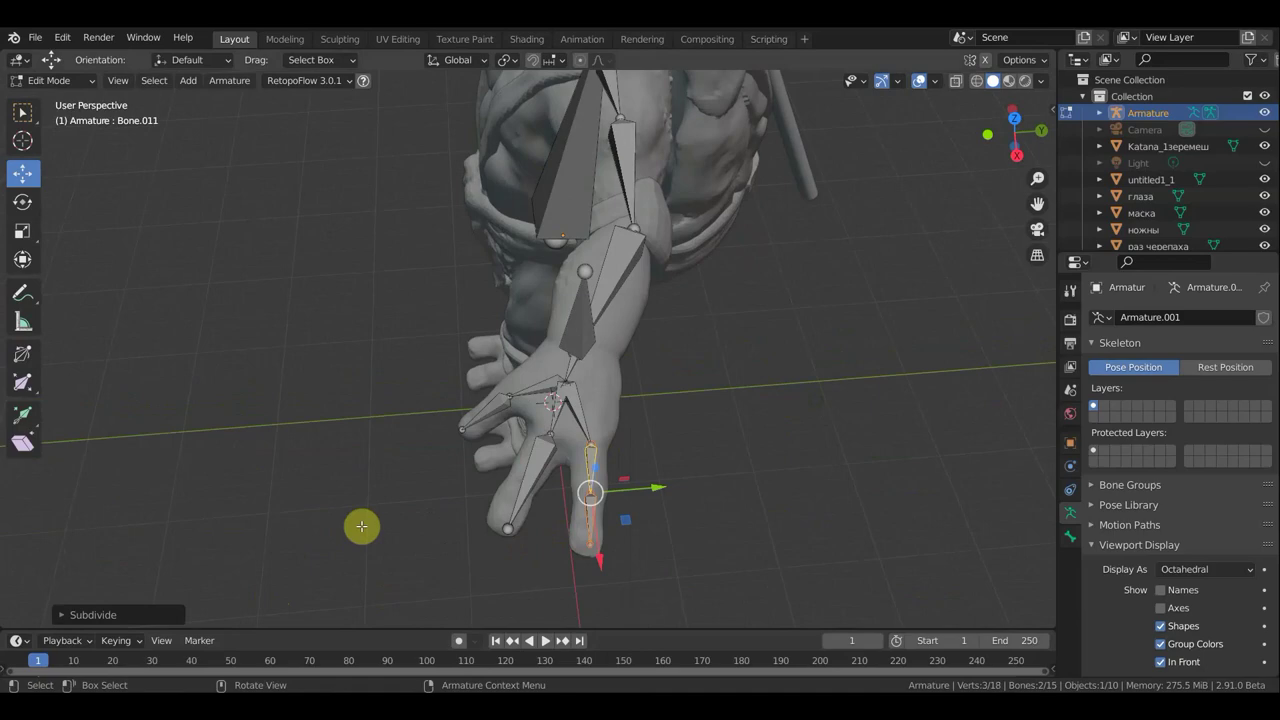
click(492, 503)
right_click(470, 428)
click(470, 428)
click(510, 400)
right_click(510, 405)
key(Escape)
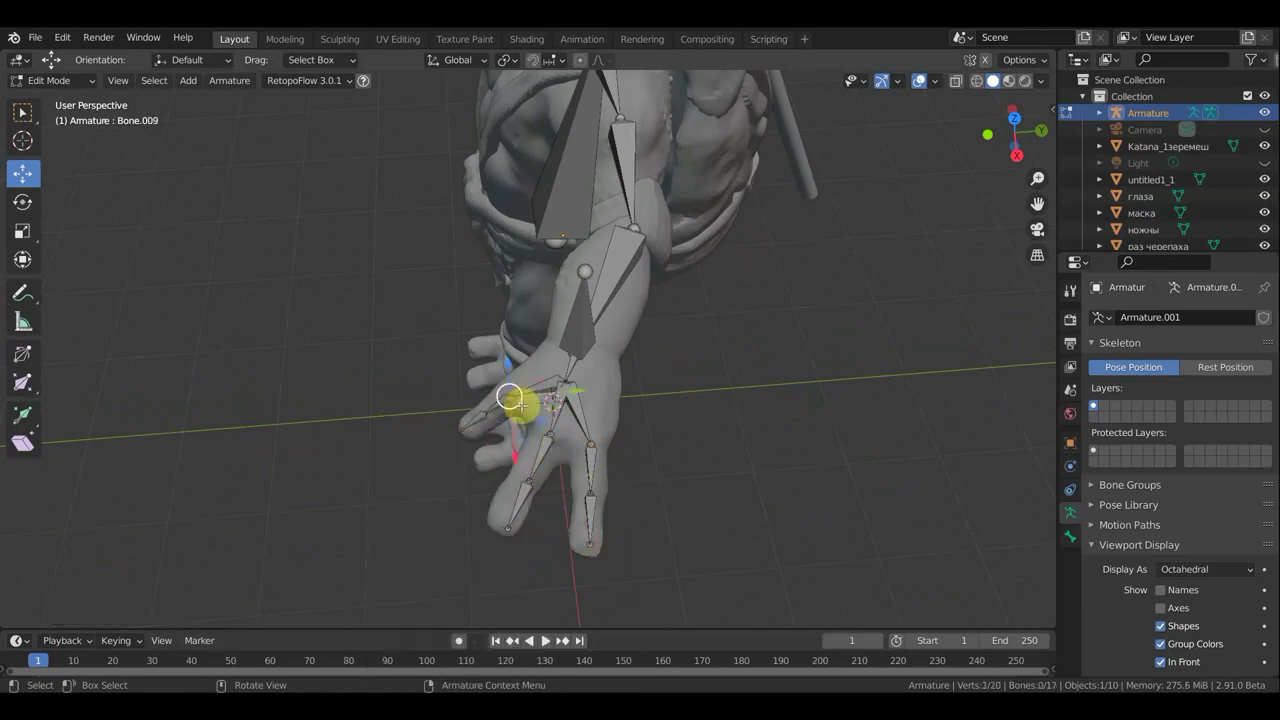
drag(514, 402, 521, 386)
Select the shoulder bone, then the spine bone, to parent the shoulder to the spine
mouse_move(592, 540)
middle_down()
mouse_move(606, 514)
mouse_move(871, 443)
mouse_move(749, 337)
mouse_move(763, 231)
mouse_move(763, 490)
middle_up()
key(w)
key(ctrl+p)
shift+click(390, 334)
shift+click(335, 420)
key(ctrl+p)
Keep-offset parent the shoulder to the spine, then place a detached spine-extruded bone over the leg
click(481, 263)
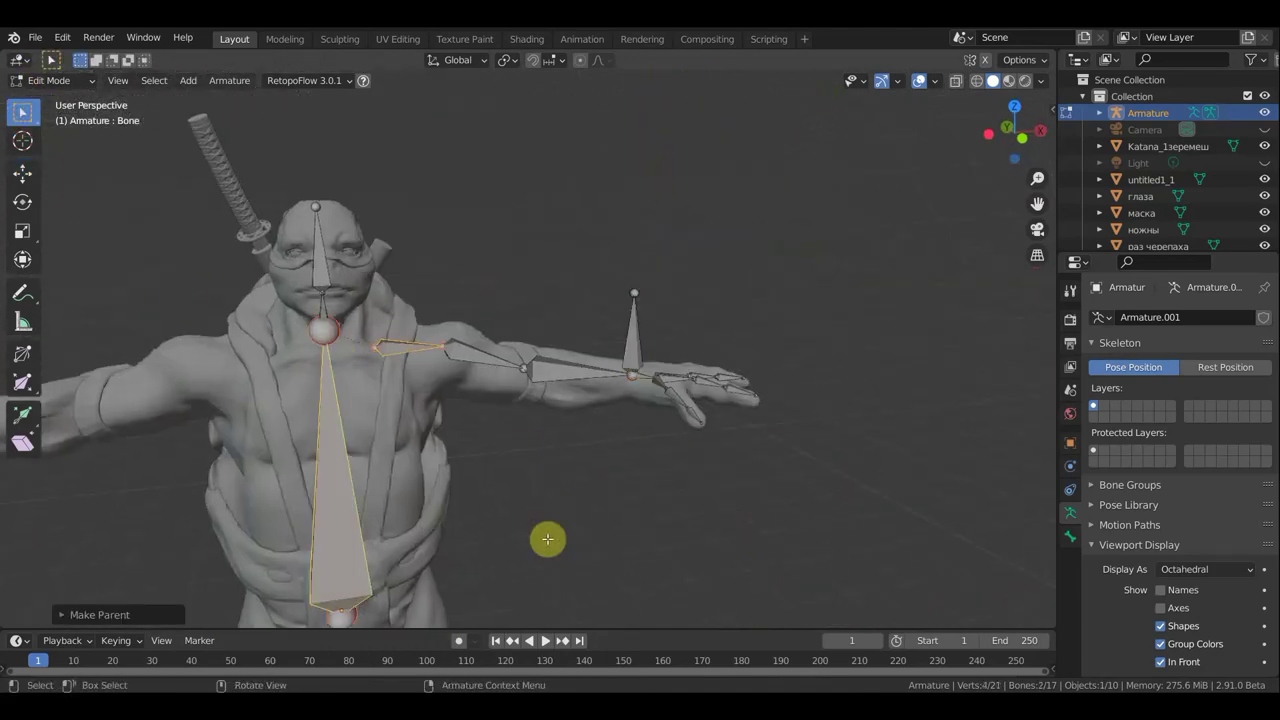
key(KP_1)
scroll(571, 509, up, 3)
shift+middle_drag(571, 509, 486, 214)
click(486, 214)
key(e)
click(486, 369)
key(alt+p)
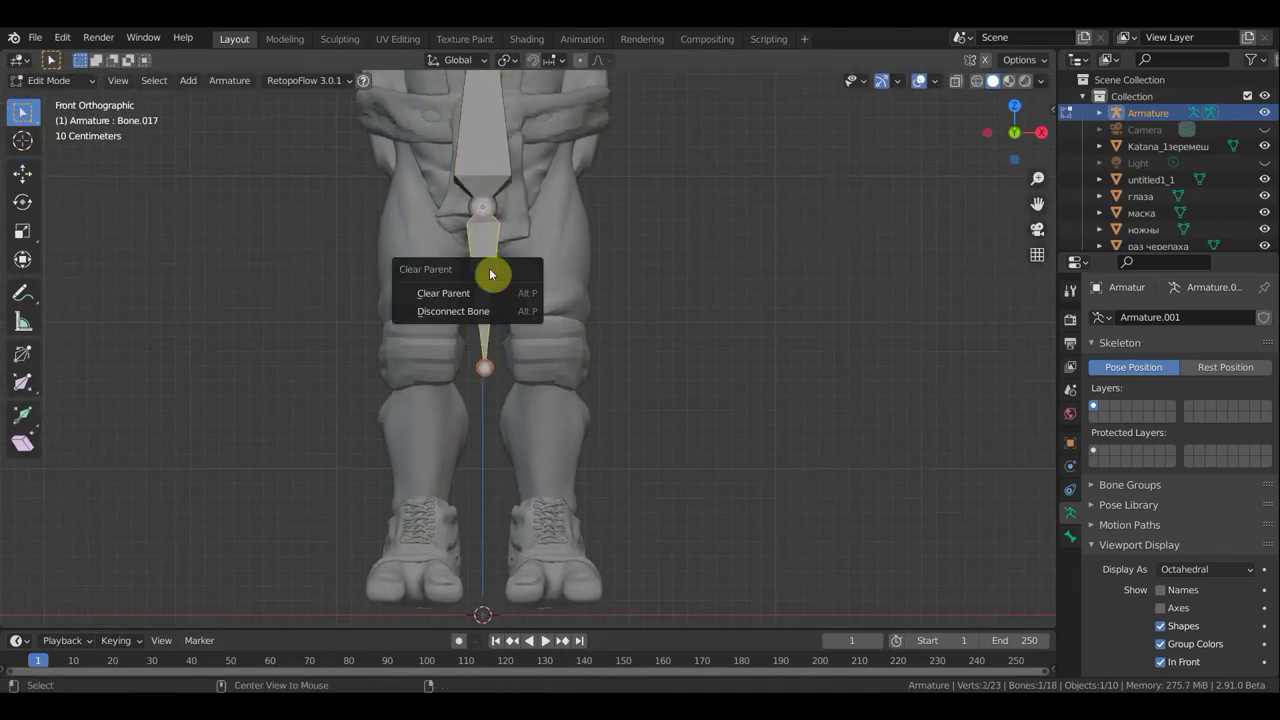
click(463, 286)
key(g)
click(549, 274)
End the thigh bone at the knee and extrude a shin bone down to the ankle
mouse_move(549, 274)
middle_down()
mouse_move(587, 331)
mouse_move(534, 363)
middle_up()
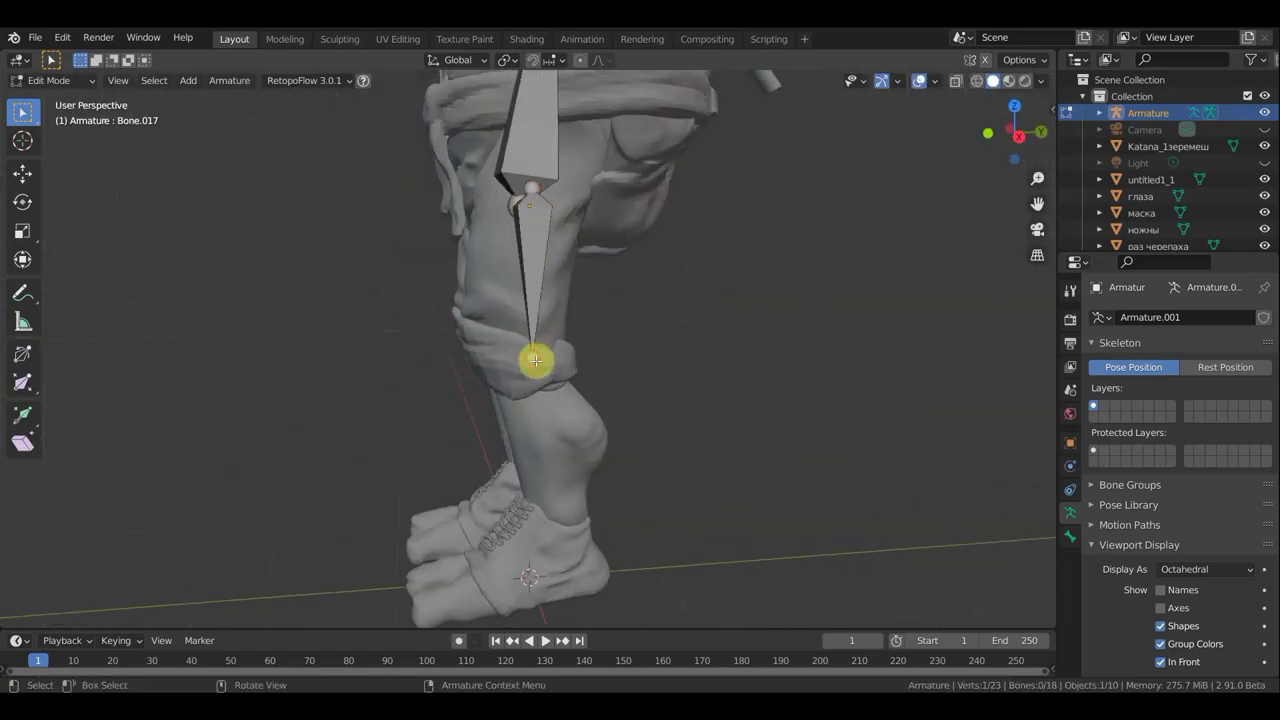
key(g)
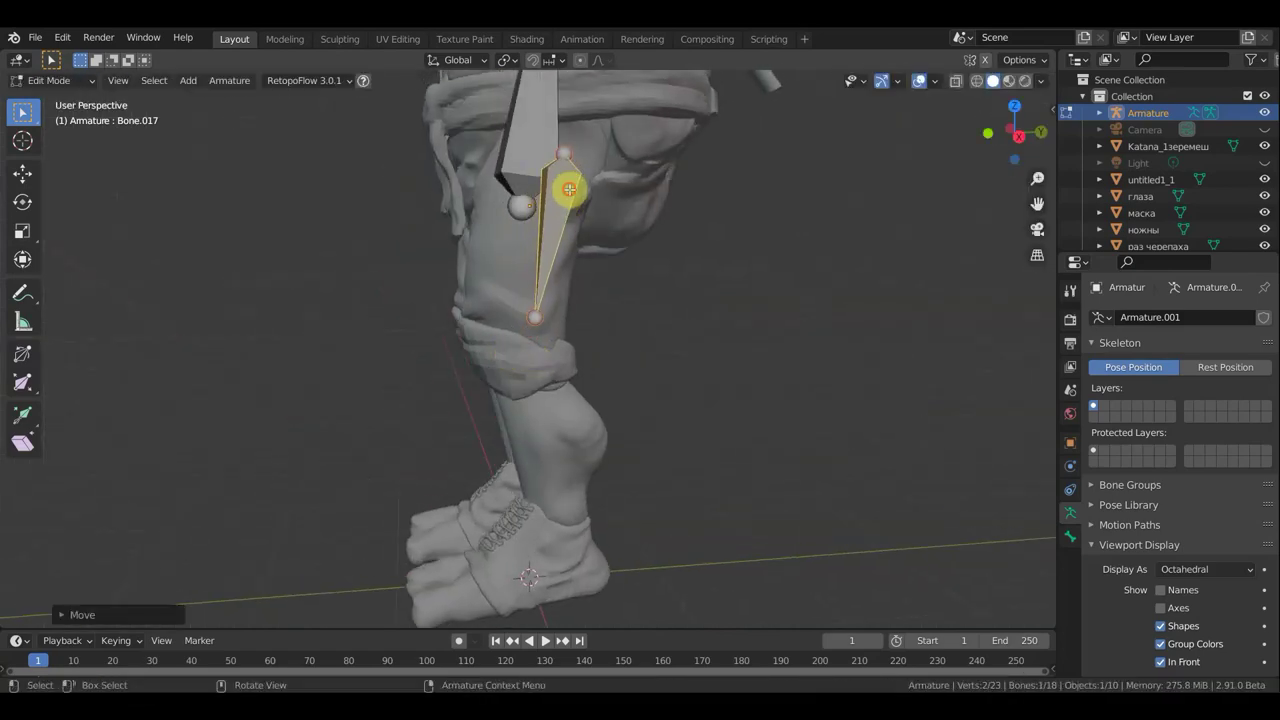
click(509, 374)
key(KP_3)
key(e)
click(585, 582)
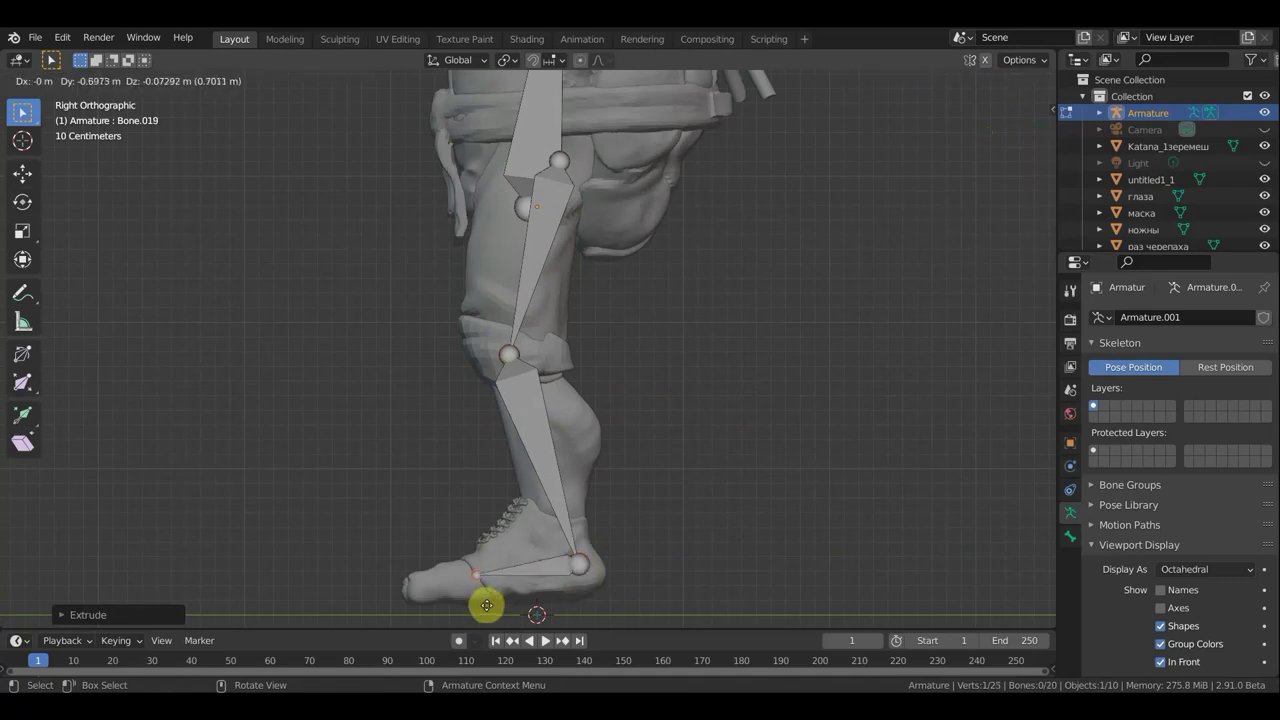
Extrude foot and toe bones, plus a heel bone with cleared parent, parented with Keep Offset
click(486, 600)
key(e)
click(429, 609)
click(580, 563)
key(e)
click(705, 582)
key(alt+p)
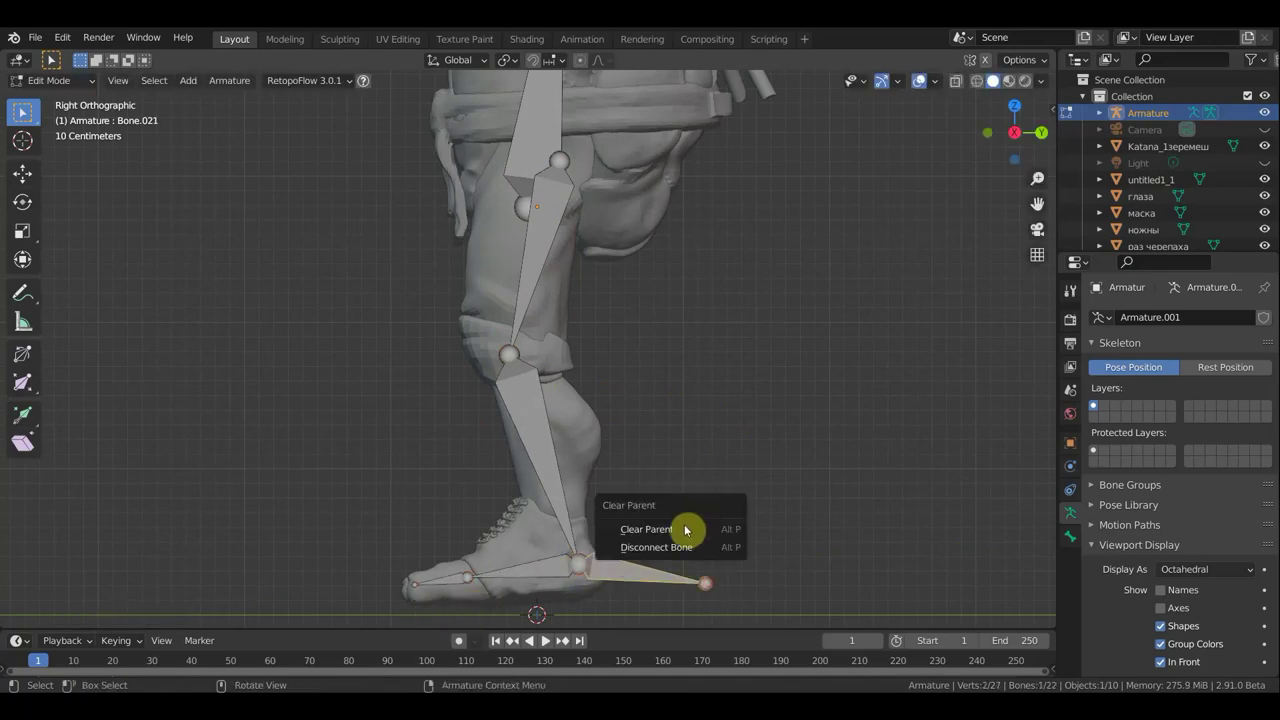
shift+click(608, 569)
key(ctrl+p)
click(694, 500)
Reposition the foot and heel bone tips and extrude another foot bone onto the foot
middle_drag(694, 500, 751, 533)
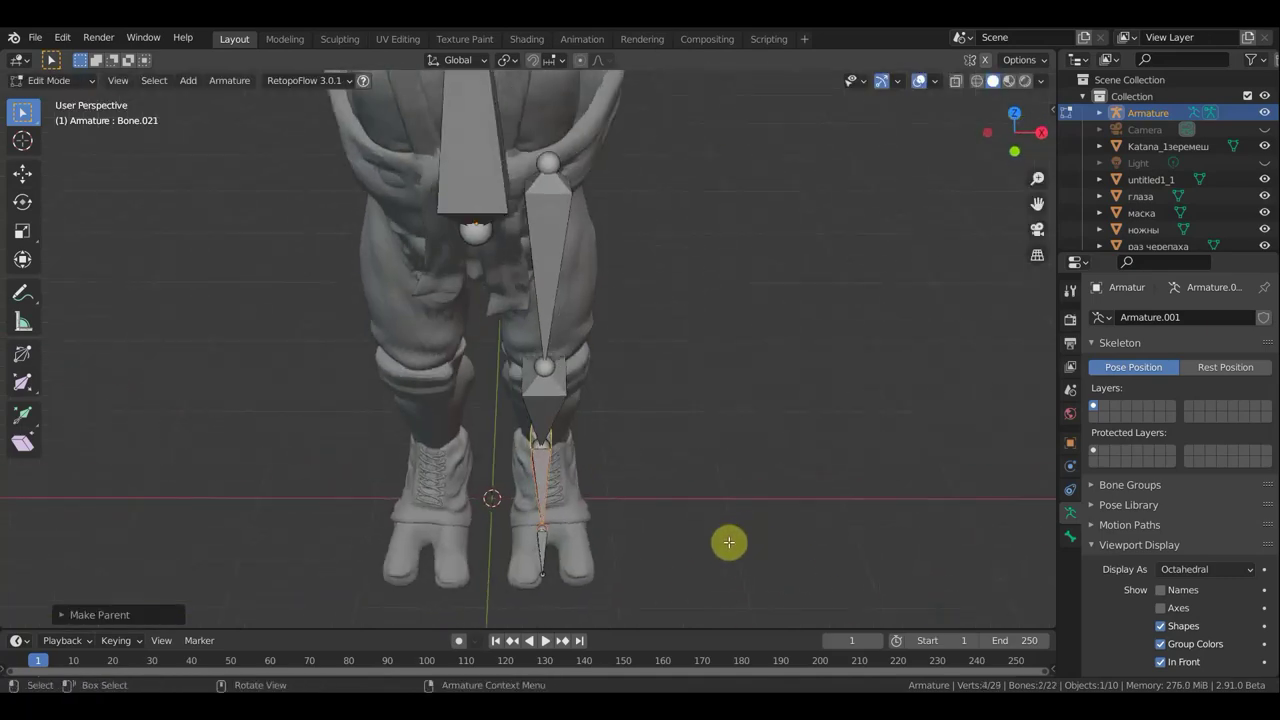
click(729, 542)
click(540, 527)
key(g)
click(543, 522)
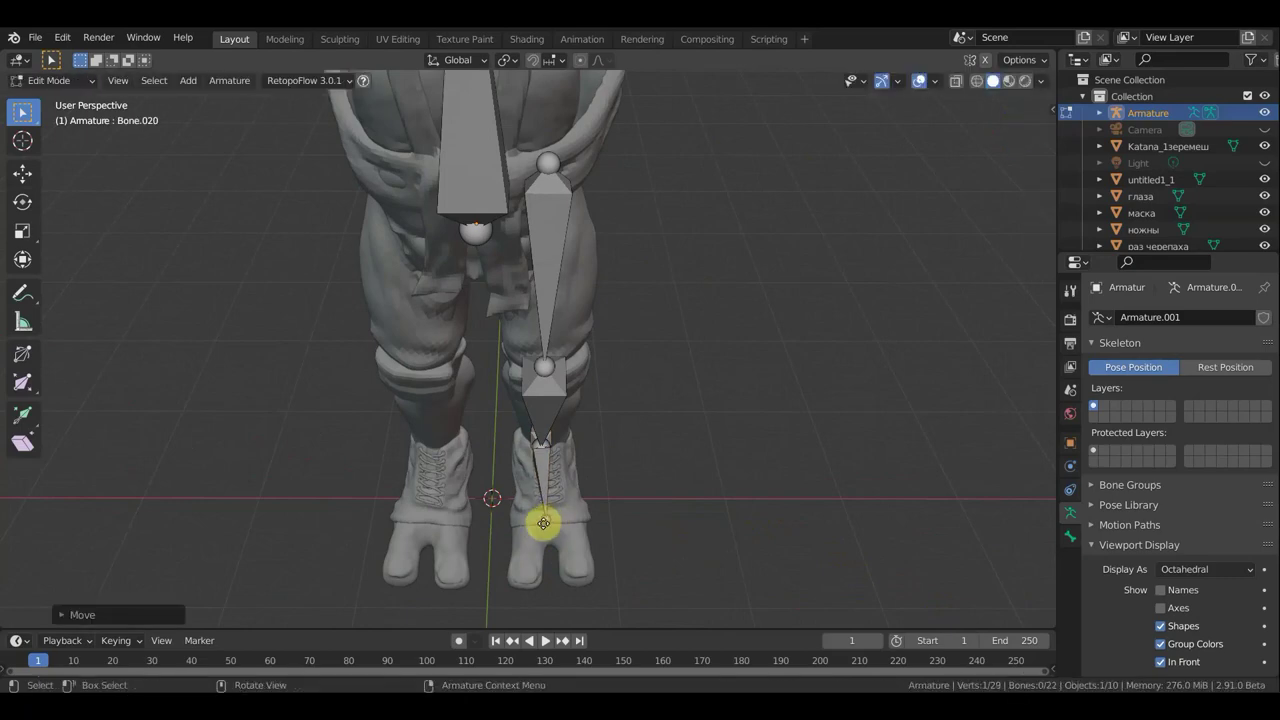
key(g)
click(517, 583)
key(e)
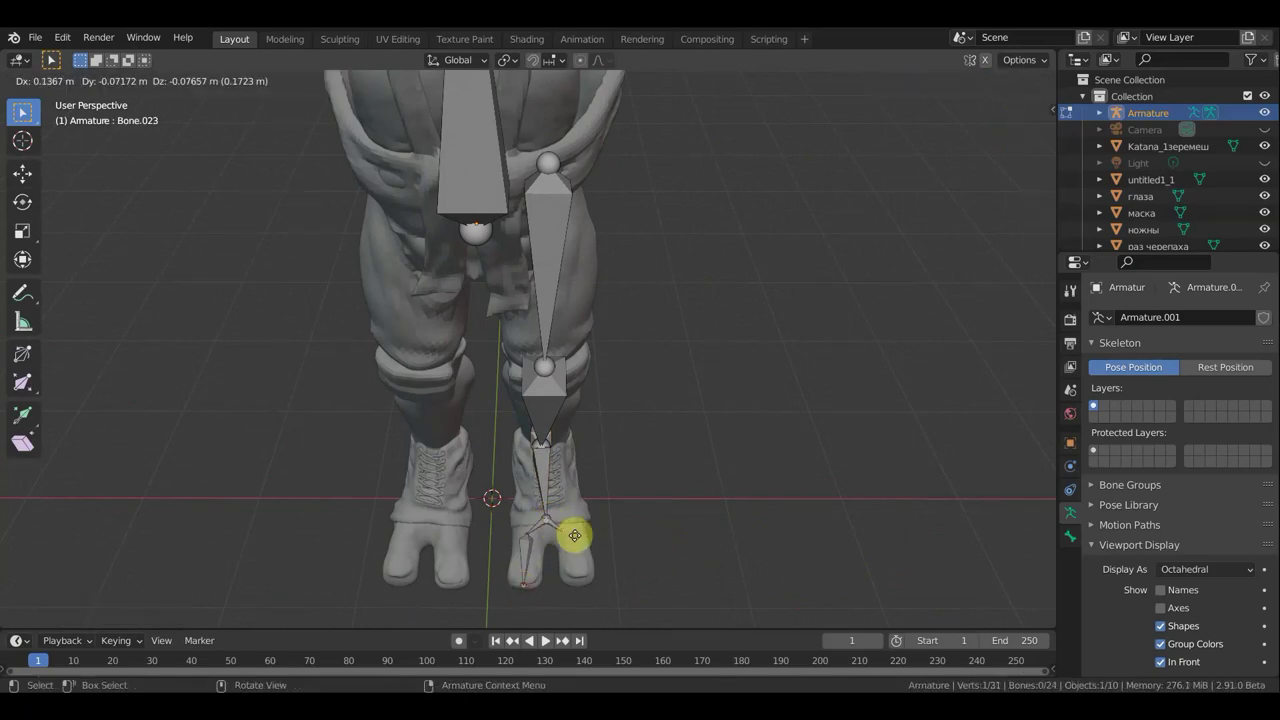
click(583, 574)
mouse_move(583, 574)
middle_down()
mouse_move(449, 458)
mouse_move(429, 500)
mouse_move(630, 502)
mouse_move(481, 563)
middle_up()
click(429, 495)
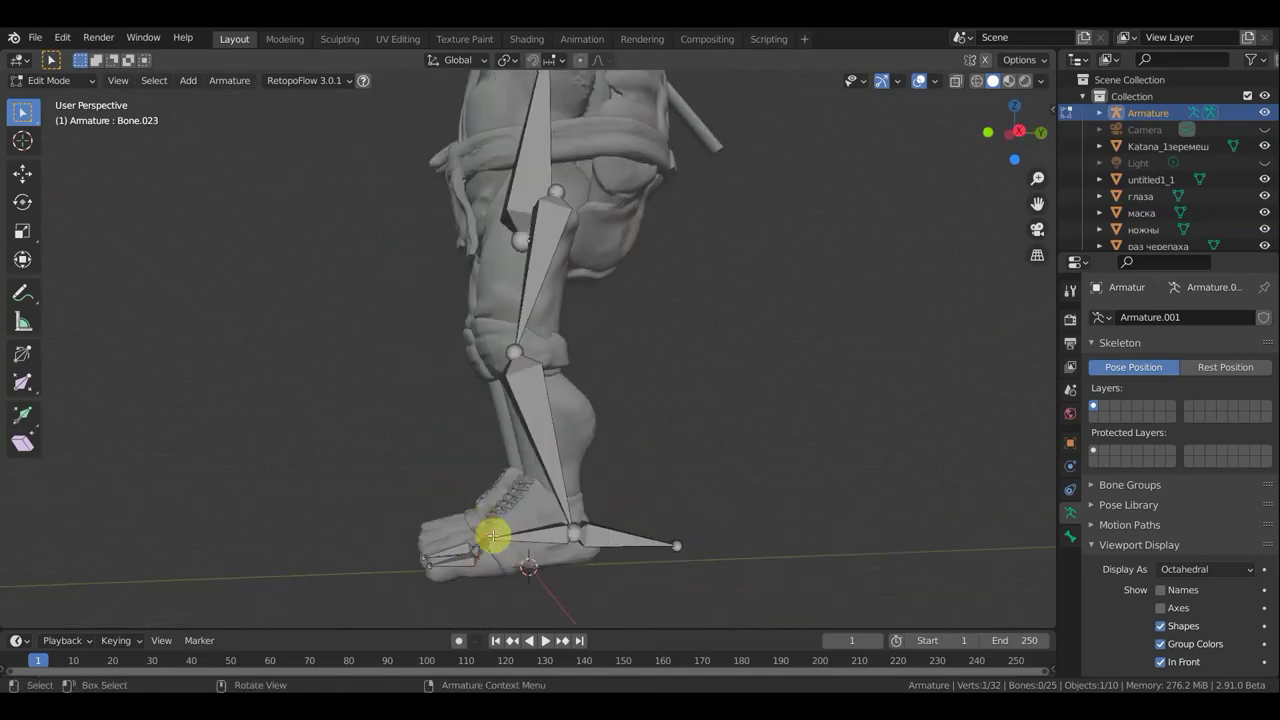
key(g)
click(651, 506)
Extrude a bone from the knee in right side view and clear its parent
key(KP_1)
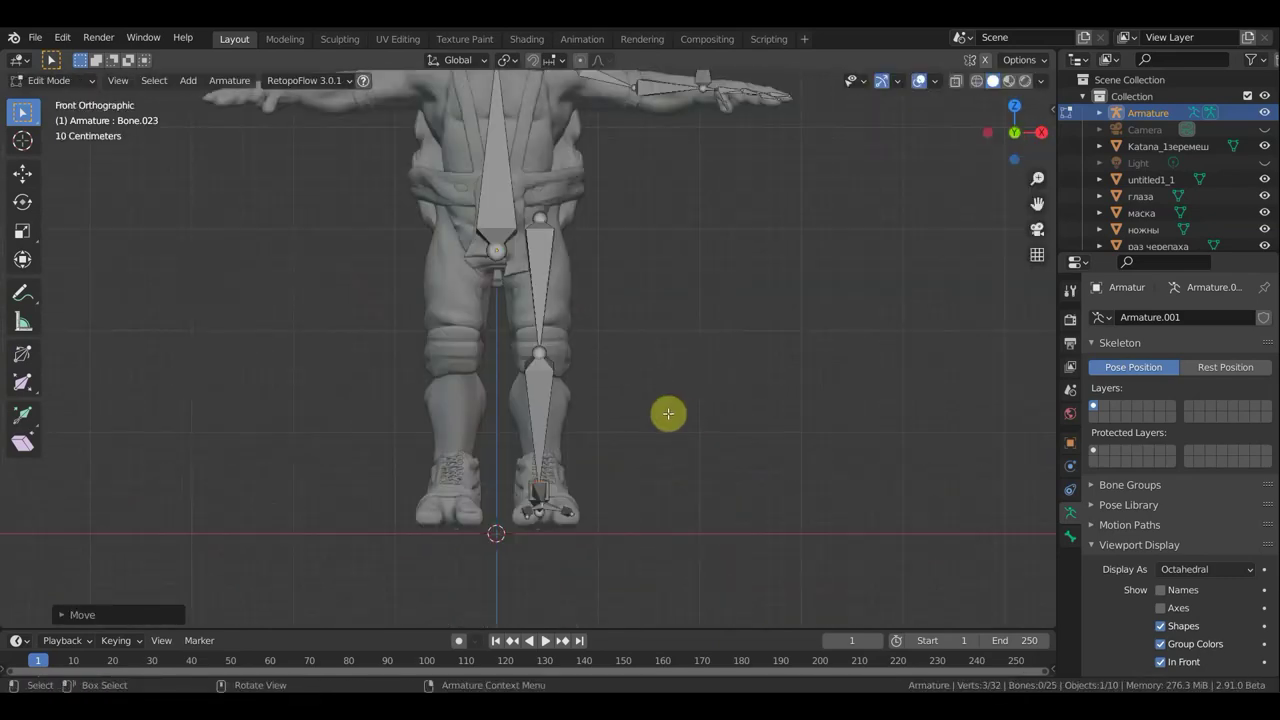
key(KP_3)
click(528, 356)
key(e)
click(391, 354)
key(alt+p)
Move the detached knee bone out in front of the leg and select the thigh with its parent
click(560, 405)
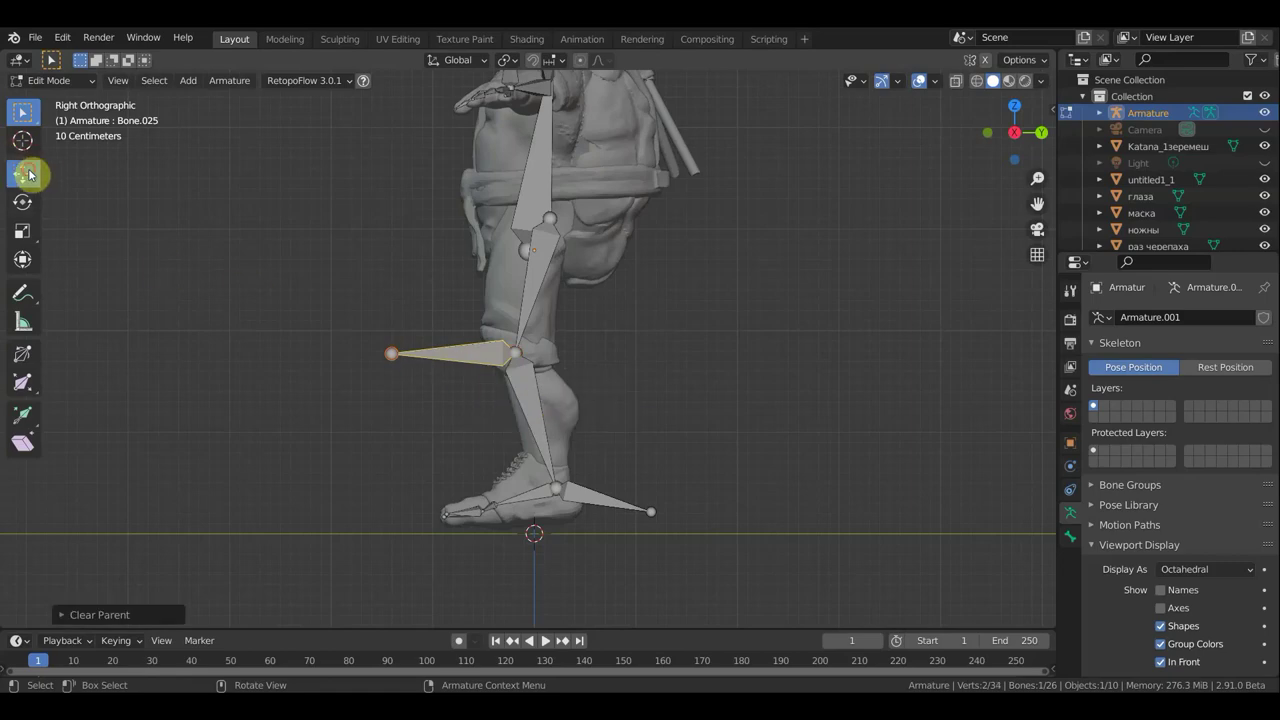
drag(505, 352, 329, 349)
key(w)
mouse_move(643, 346)
middle_down()
mouse_move(634, 314)
mouse_move(647, 272)
middle_up()
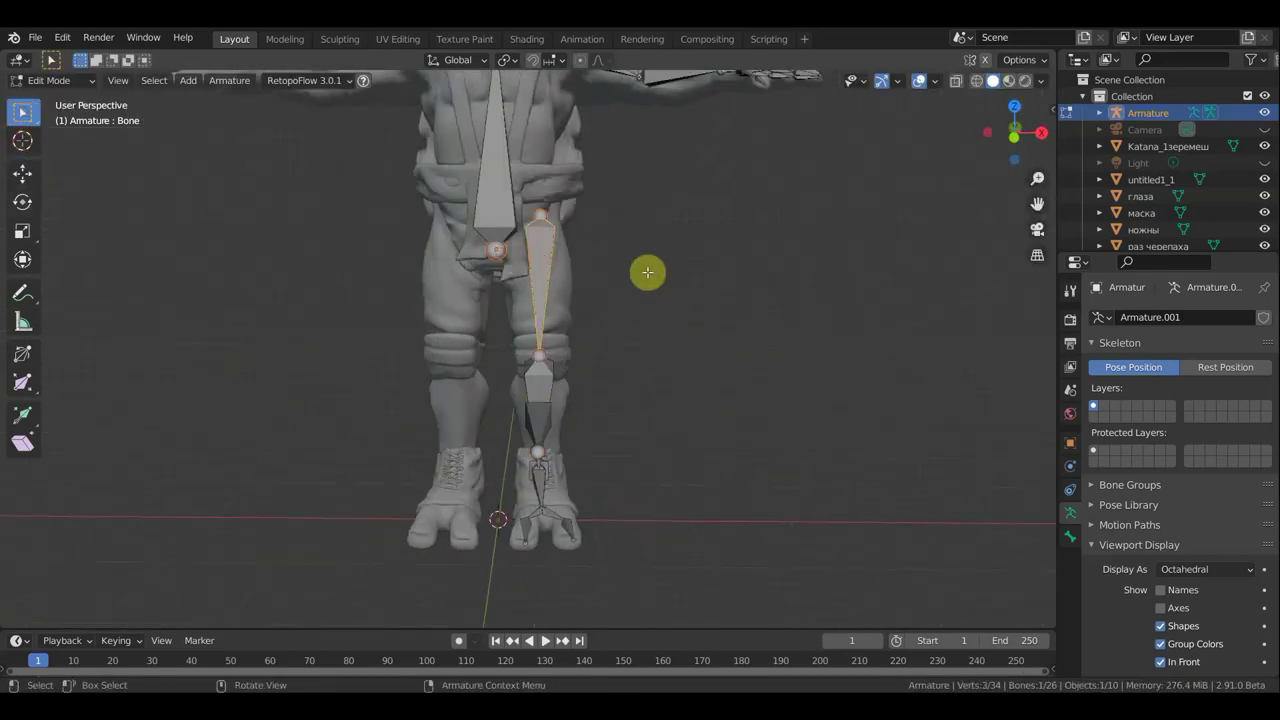
key(shift+bracketleft)
mouse_move(728, 291)
middle_down()
mouse_move(614, 471)
mouse_move(653, 332)
mouse_move(665, 473)
middle_up()
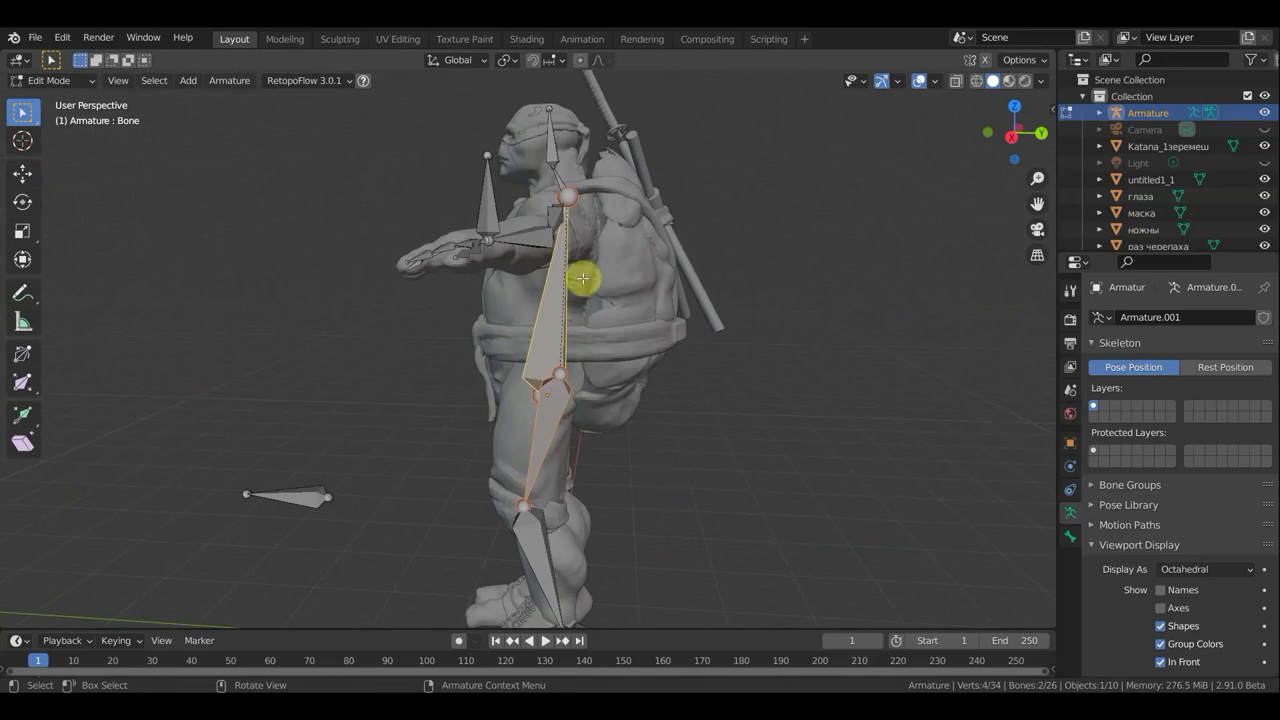
key(KP_3)
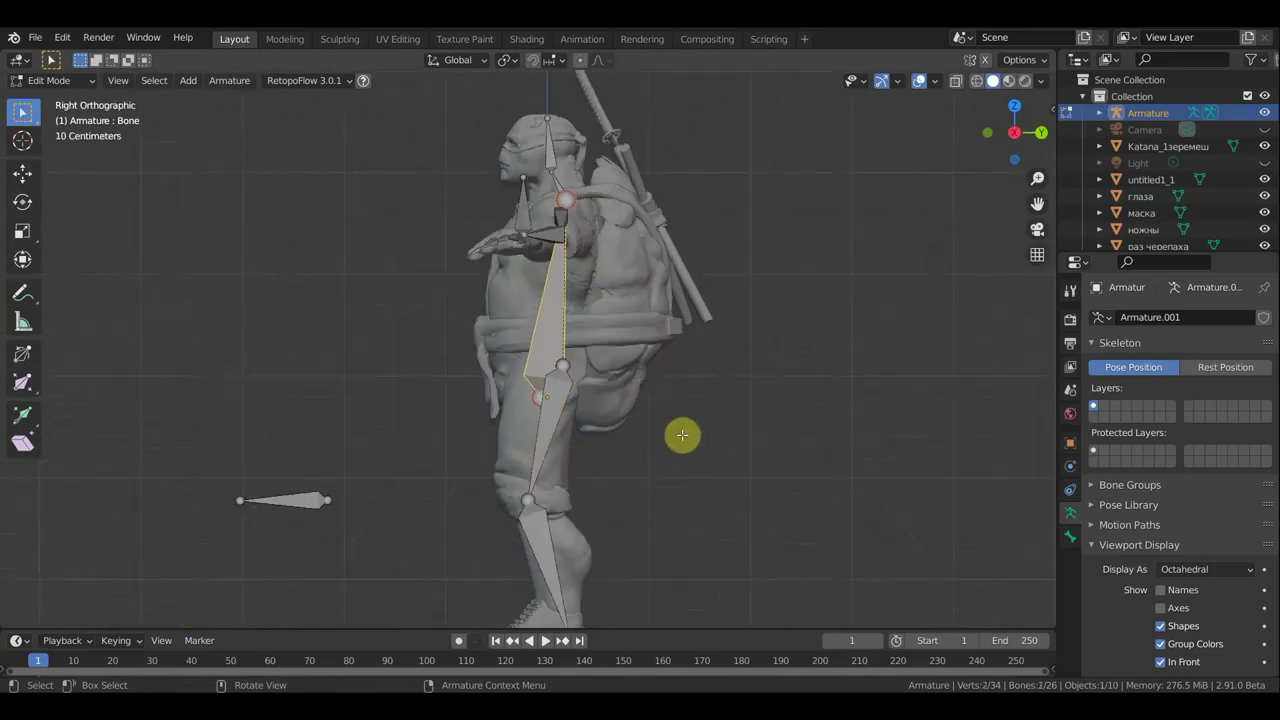
key(KP_1)
Extrude a new bone from the hip joint and parent the thigh to the spine with Keep Offset
click(563, 399)
key(e)
click(610, 328)
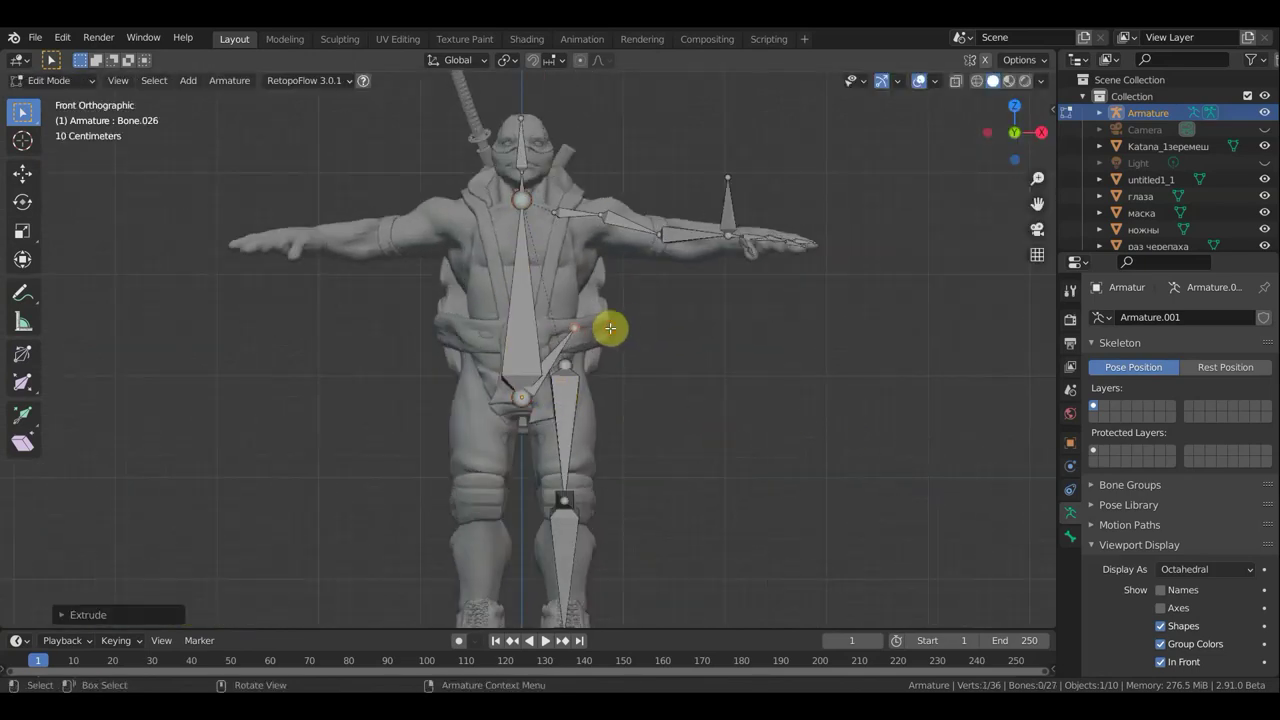
key(alt+p)
key(ctrl+p)
click(760, 345)
Clear the new hip bone's parent and move it up near the chest
middle_drag(566, 266, 483, 372)
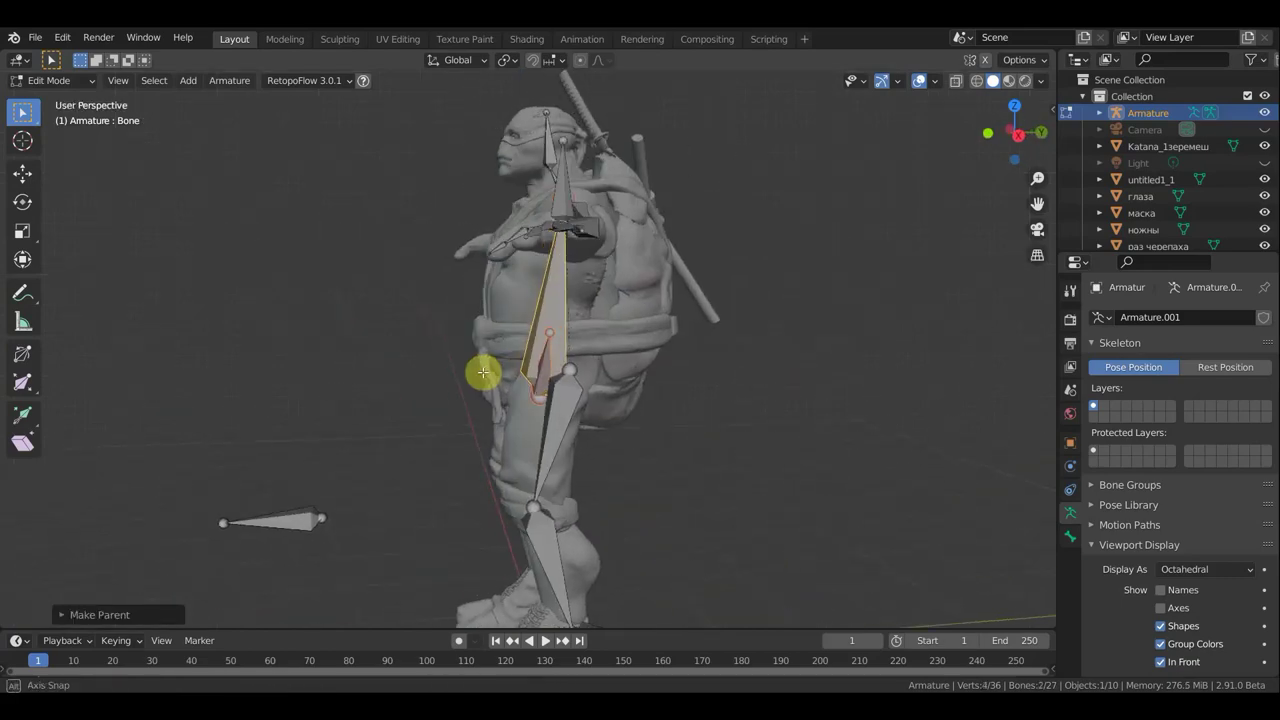
key(KP_3)
click(548, 406)
key(alt+p)
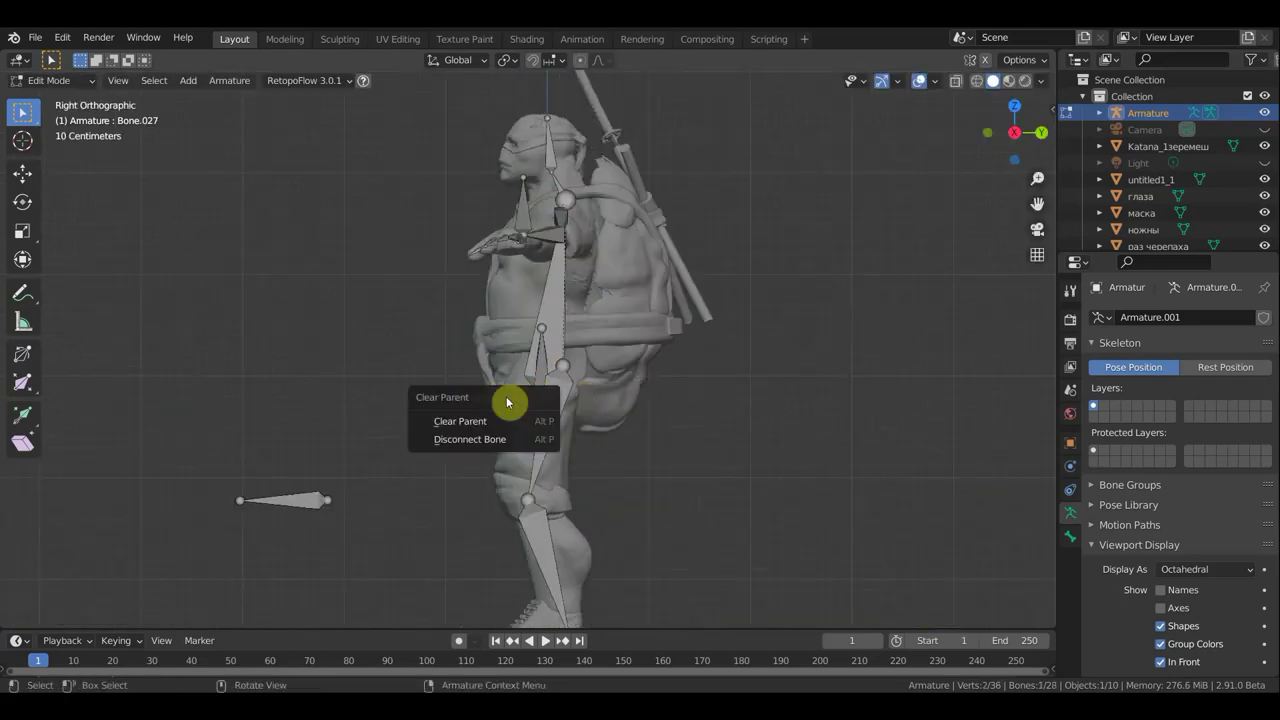
click(480, 420)
key(g)
click(575, 242)
middle_drag(583, 237, 707, 437)
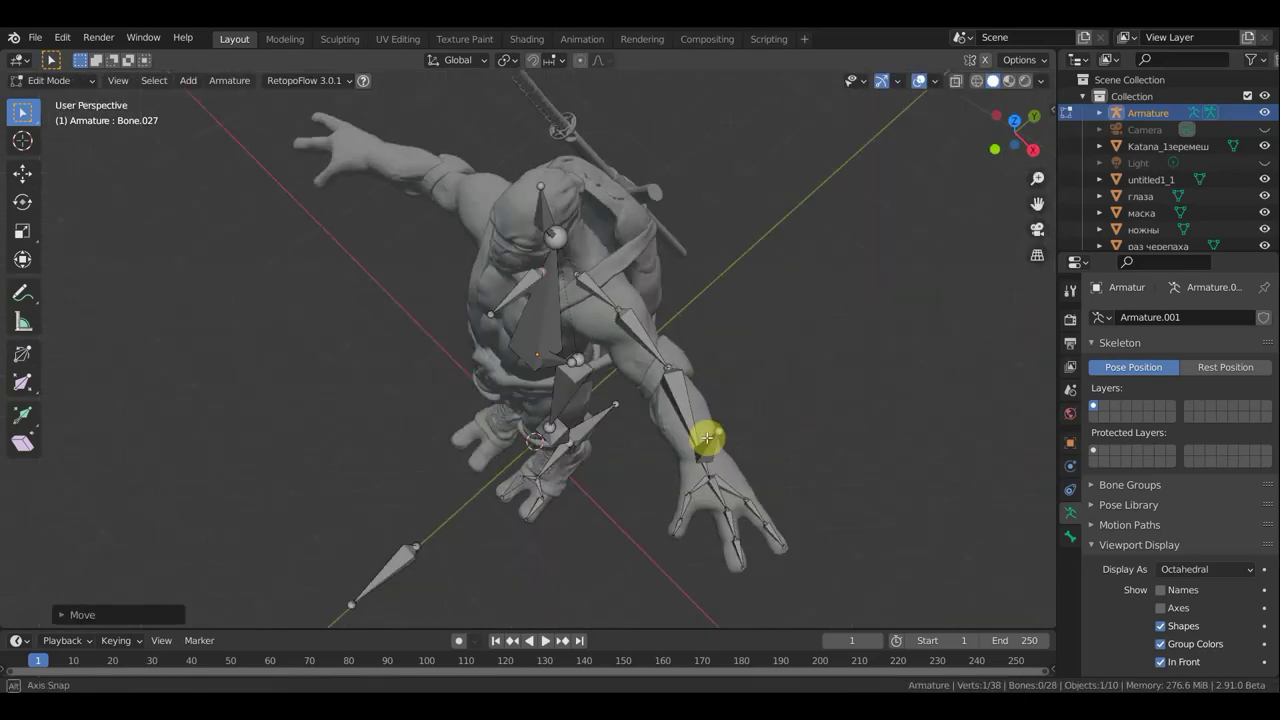
key(KP_1)
click(540, 245)
Reposition the chest joint, then select the arm and leg bones in front view
key(g)
click(566, 261)
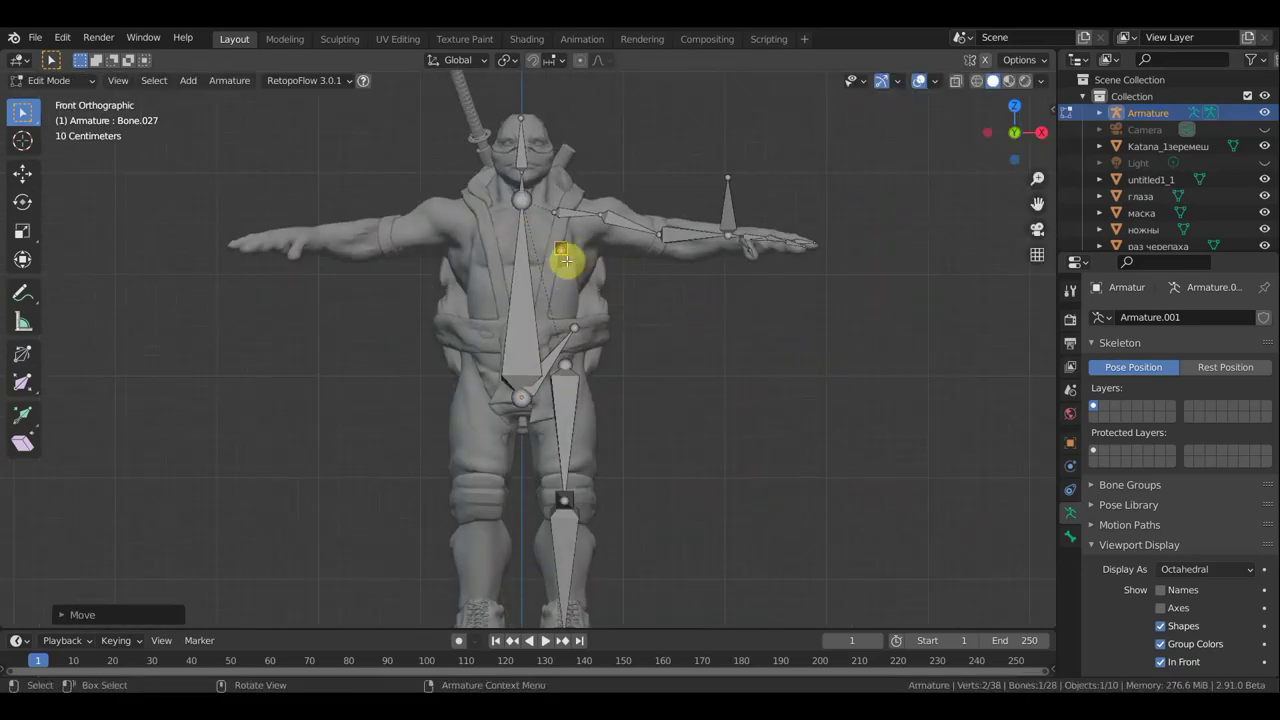
key(ctrl+p)
click(749, 371)
scroll(743, 366, down, 3)
drag(781, 606, 571, 229)
middle_drag(571, 229, 689, 441)
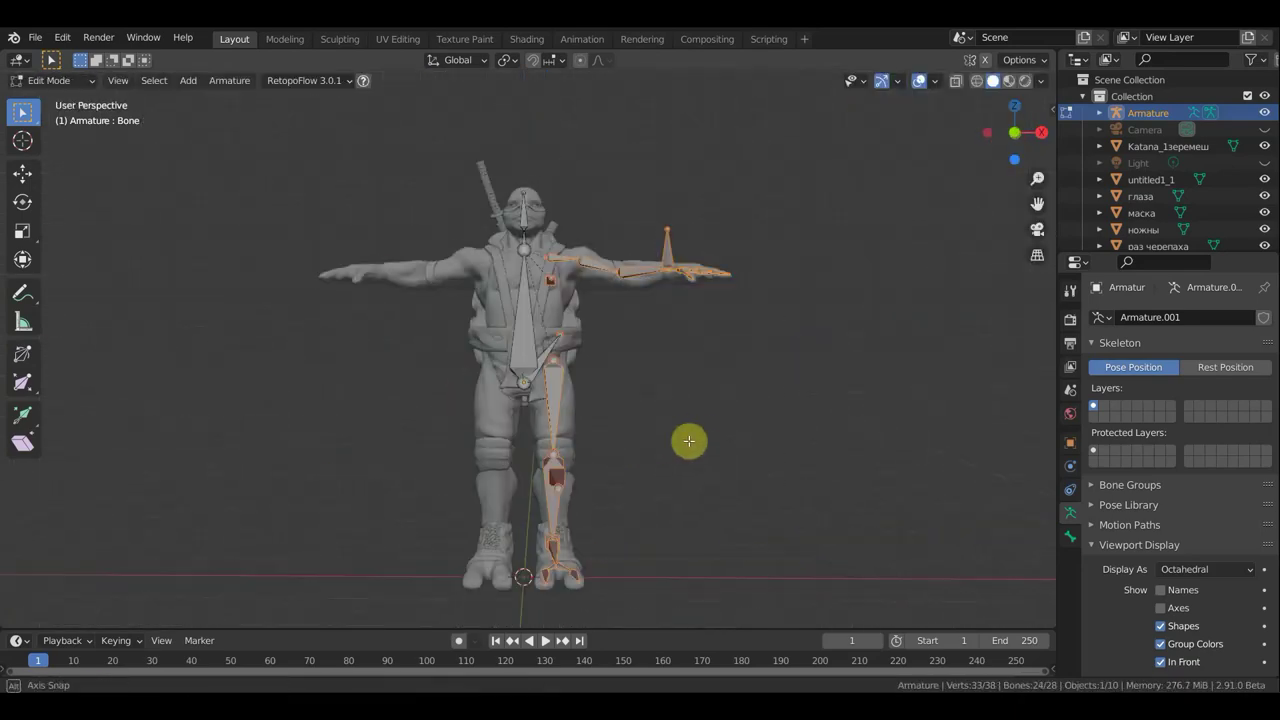
key(KP_1)
Duplicate and mirror the arm and leg bones onto the other side, then enter Pose Mode
key(shift+d)
right_click(748, 414)
right_click(748, 414)
click(835, 517)
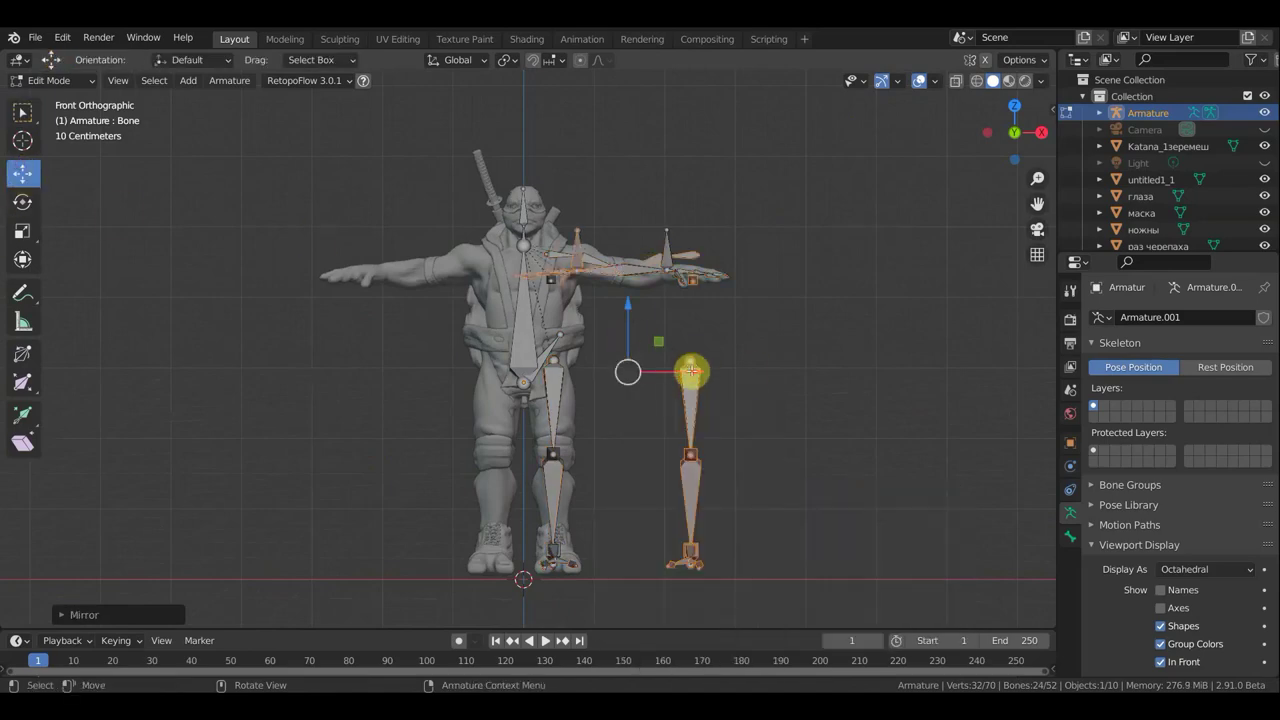
drag(691, 371, 501, 379)
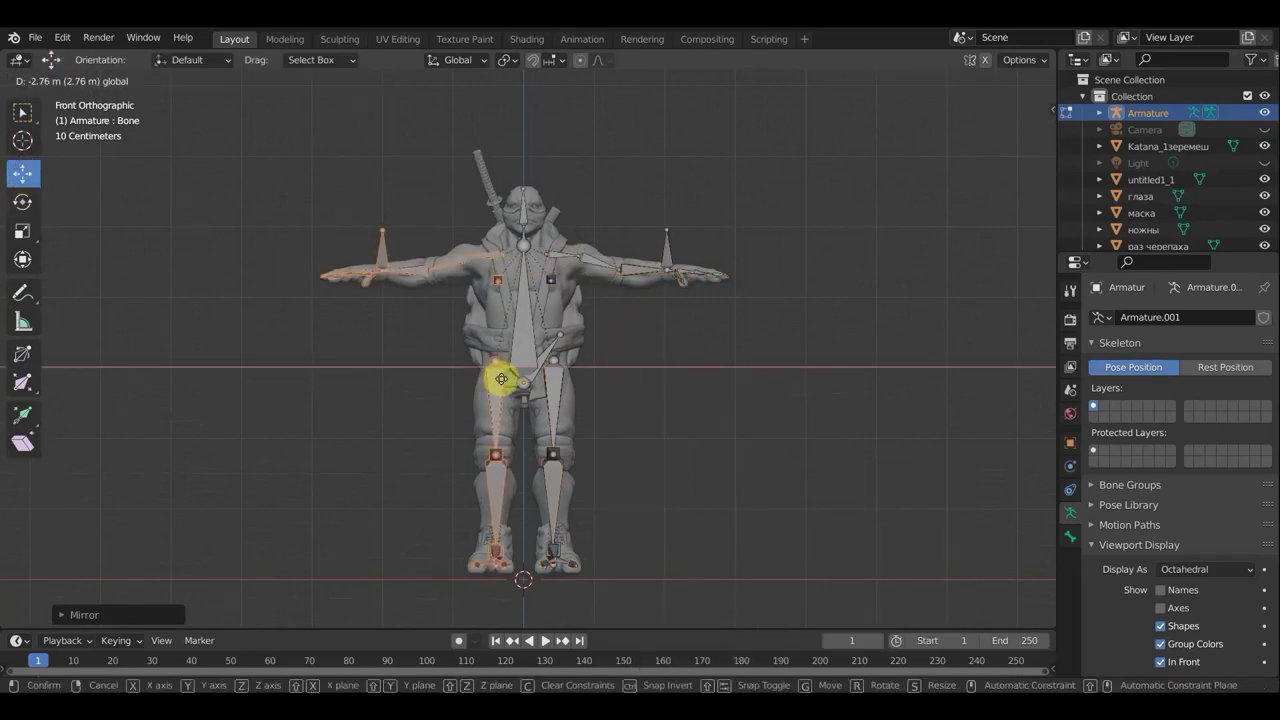
click(501, 379)
mouse_move(501, 379)
middle_down()
mouse_move(823, 463)
mouse_move(354, 286)
mouse_move(620, 346)
mouse_move(686, 343)
mouse_move(706, 371)
middle_up()
key(KP_1)
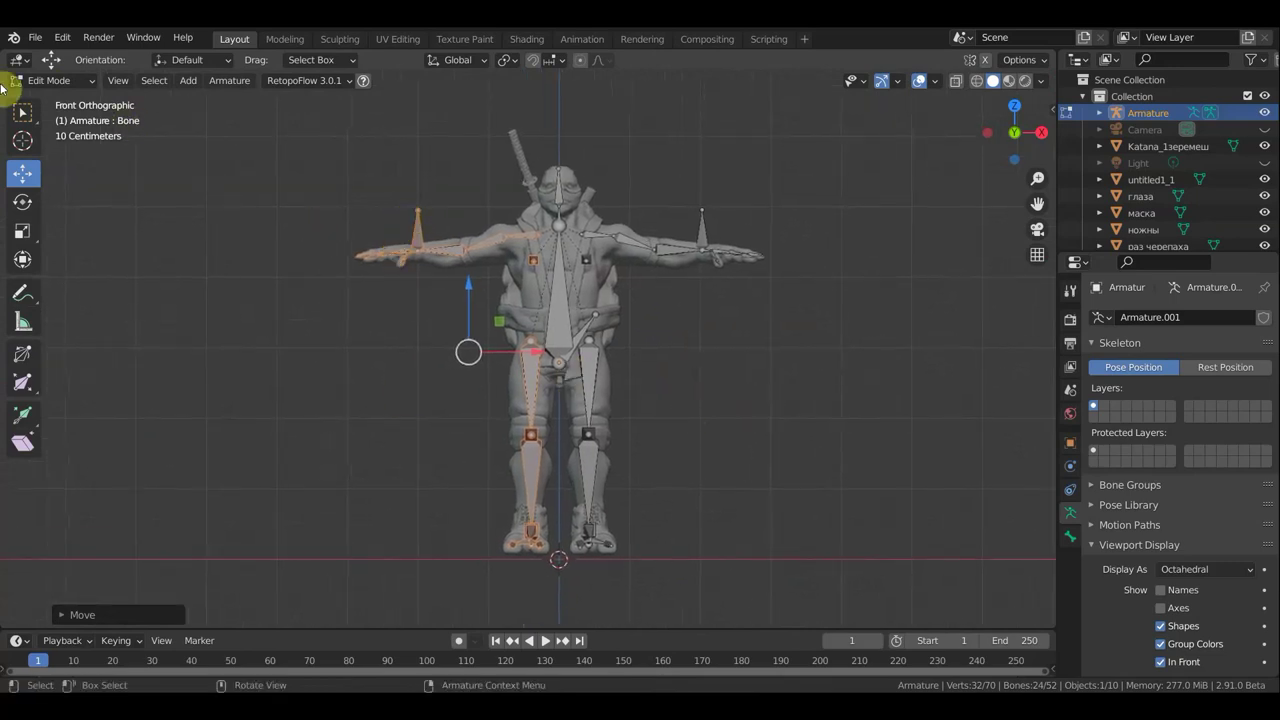
click(50, 82)
click(70, 136)
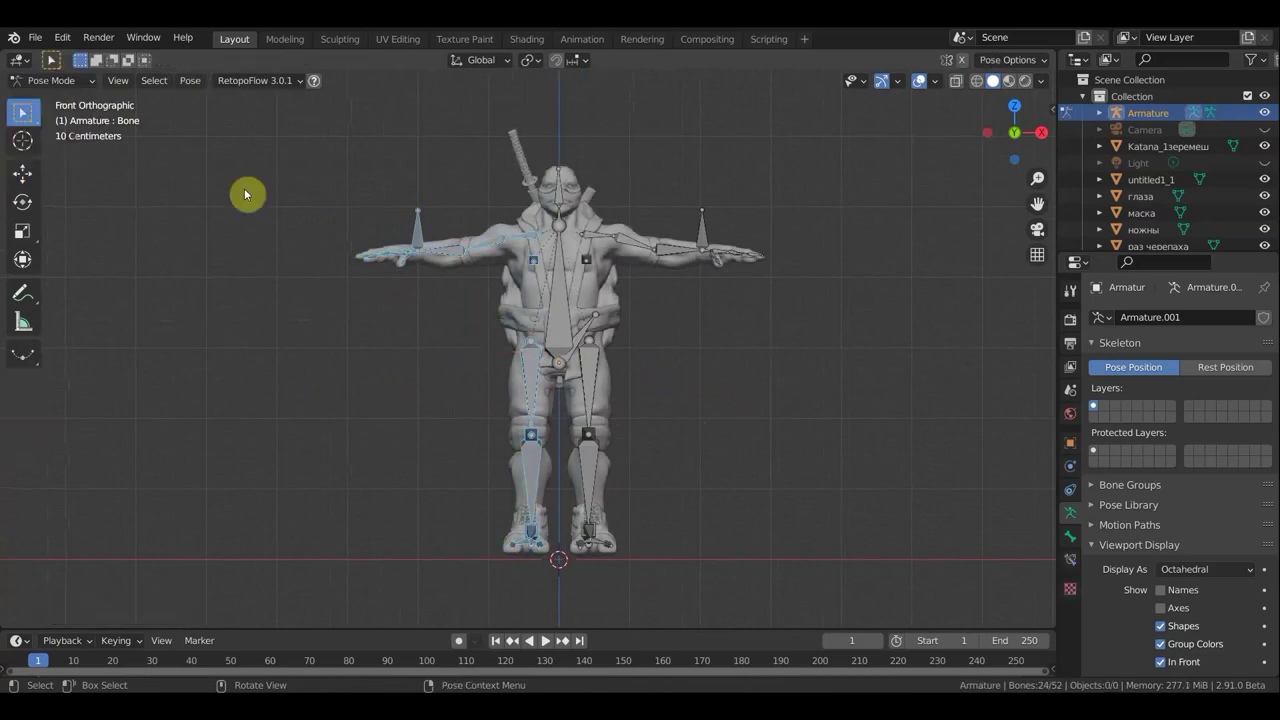
Add an Inverse Kinematics constraint to the first shin bone with chain length 2
mouse_move(737, 440)
middle_down()
mouse_move(542, 434)
mouse_move(557, 487)
middle_up()
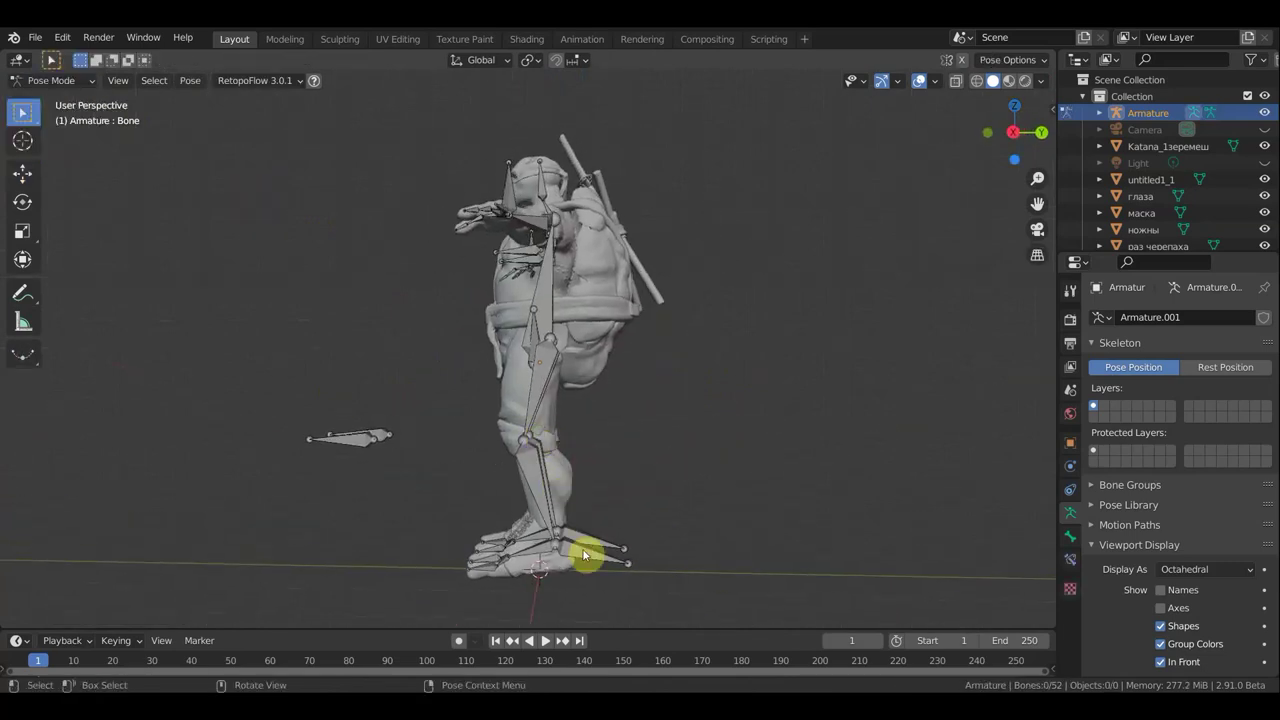
click(580, 554)
shift+click(540, 498)
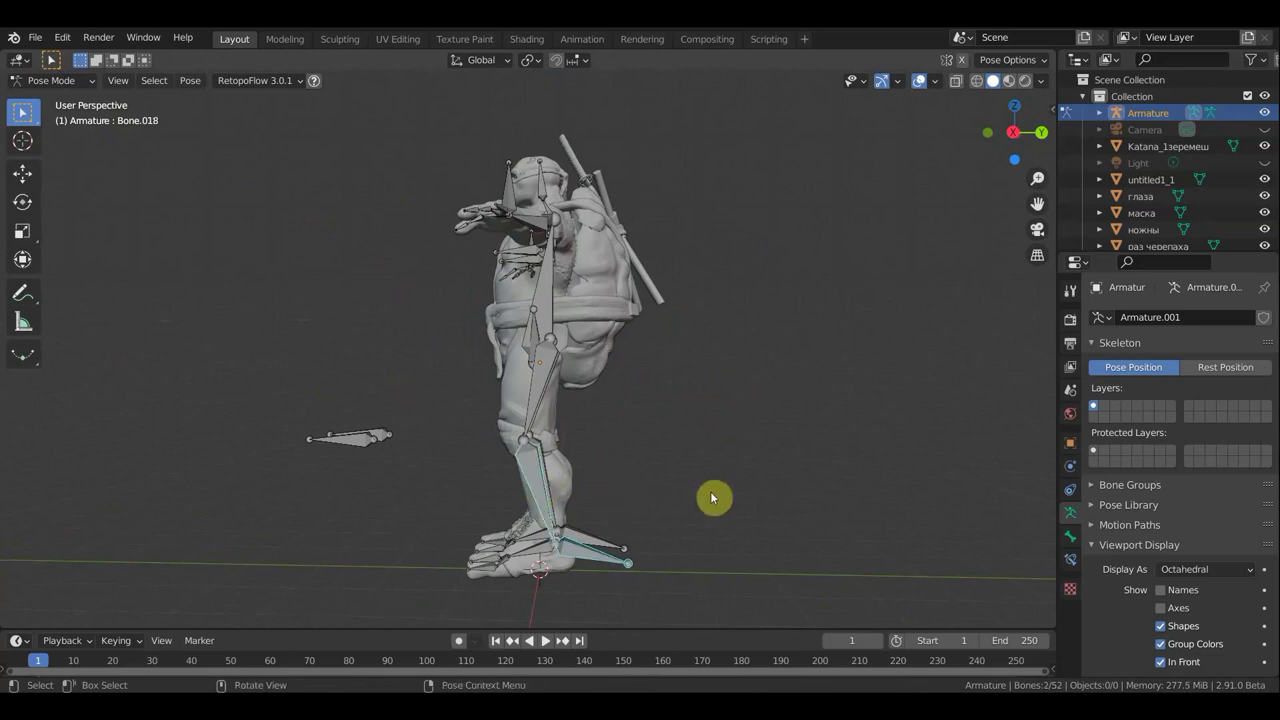
key(shift+ctrl+c)
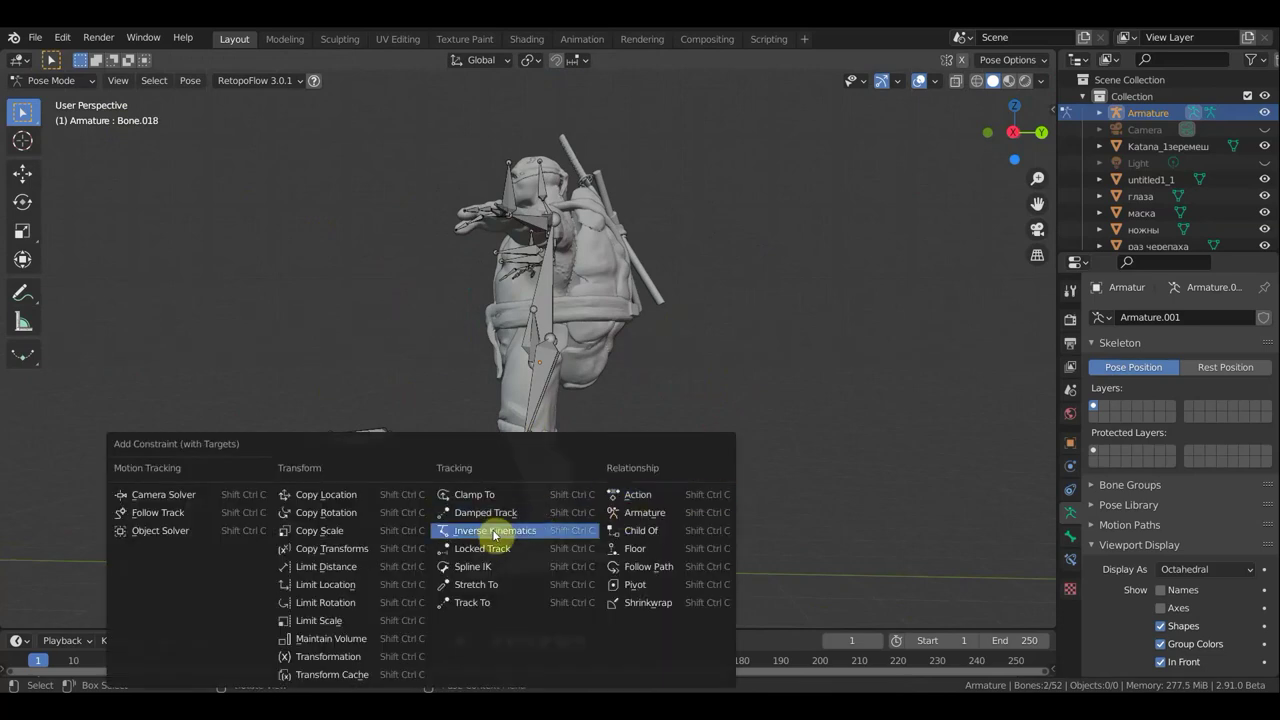
click(494, 530)
click(1072, 560)
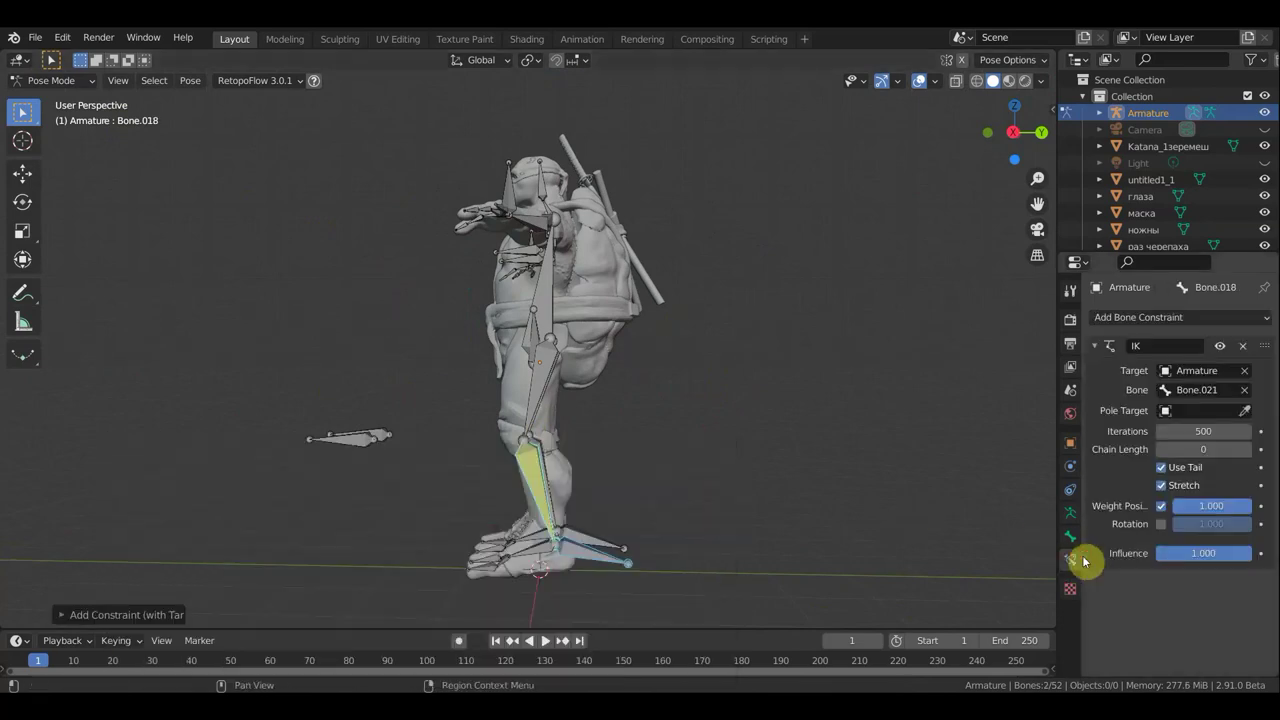
click(1248, 456)
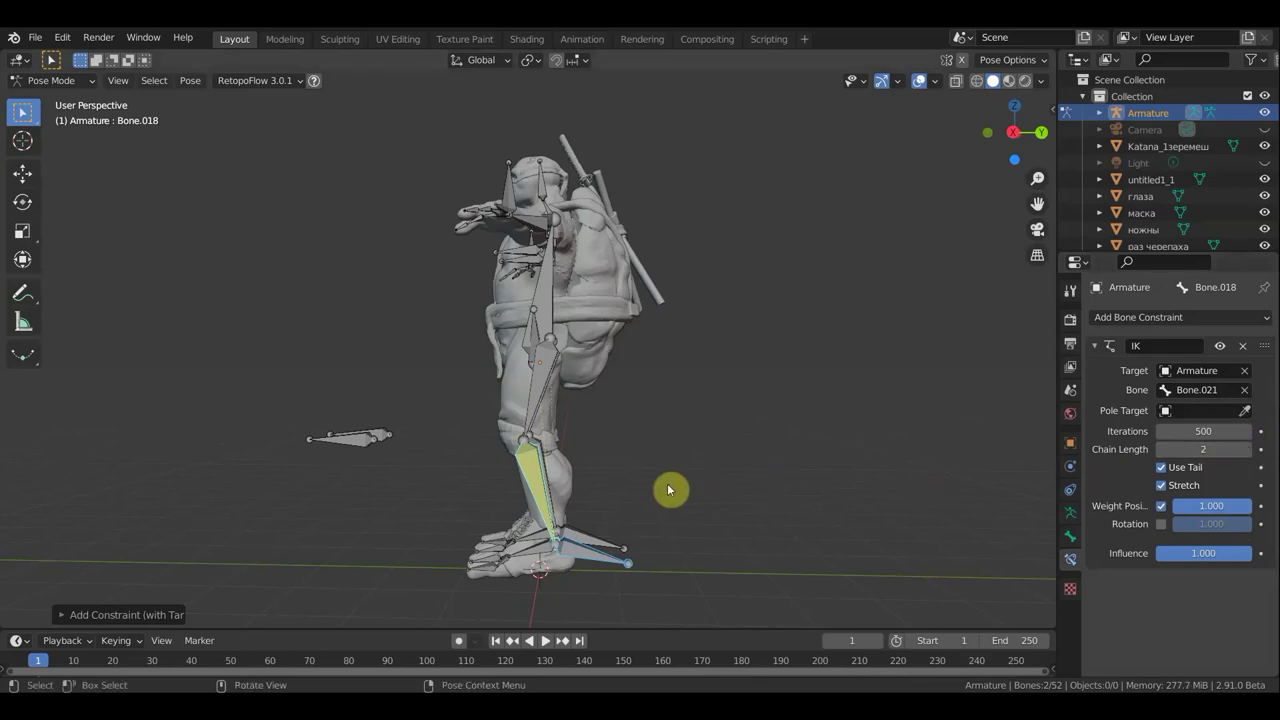
Add Inverse Kinematics to the other leg's shin, then select the small floating control bones
mouse_move(666, 489)
middle_down()
mouse_move(543, 509)
mouse_move(545, 543)
middle_up()
click(545, 538)
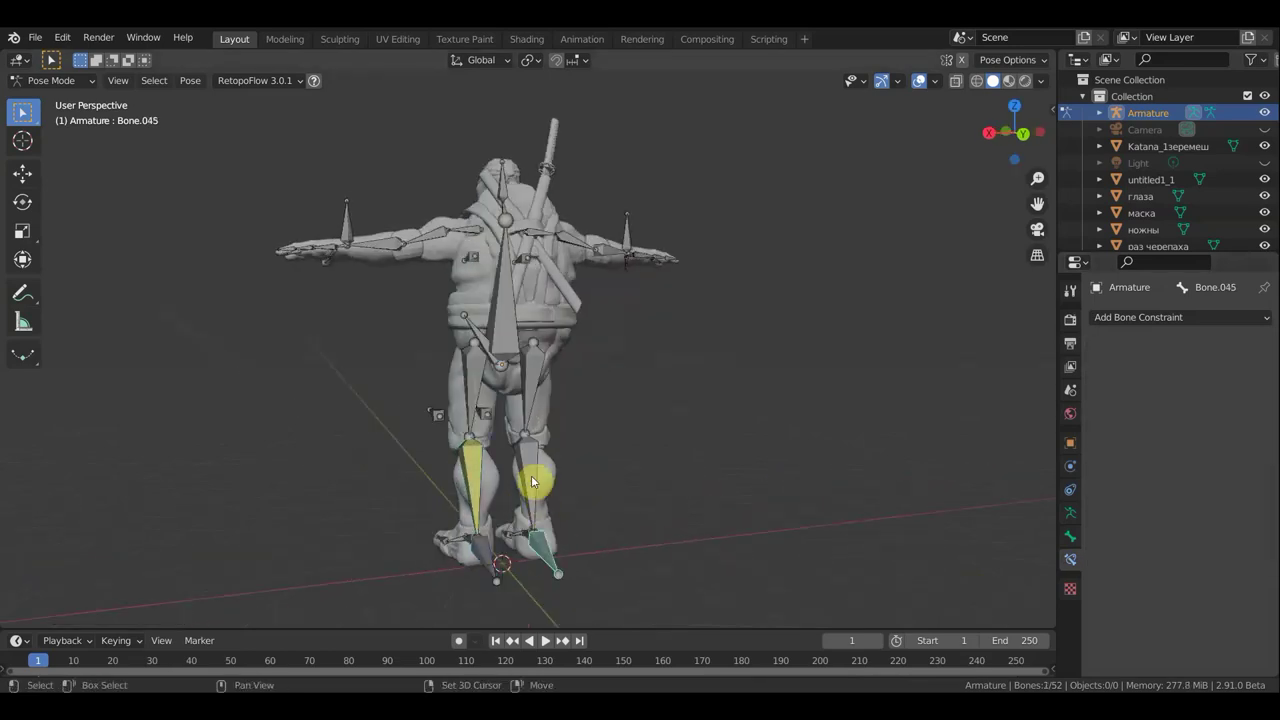
key(ctrl+shift+c)
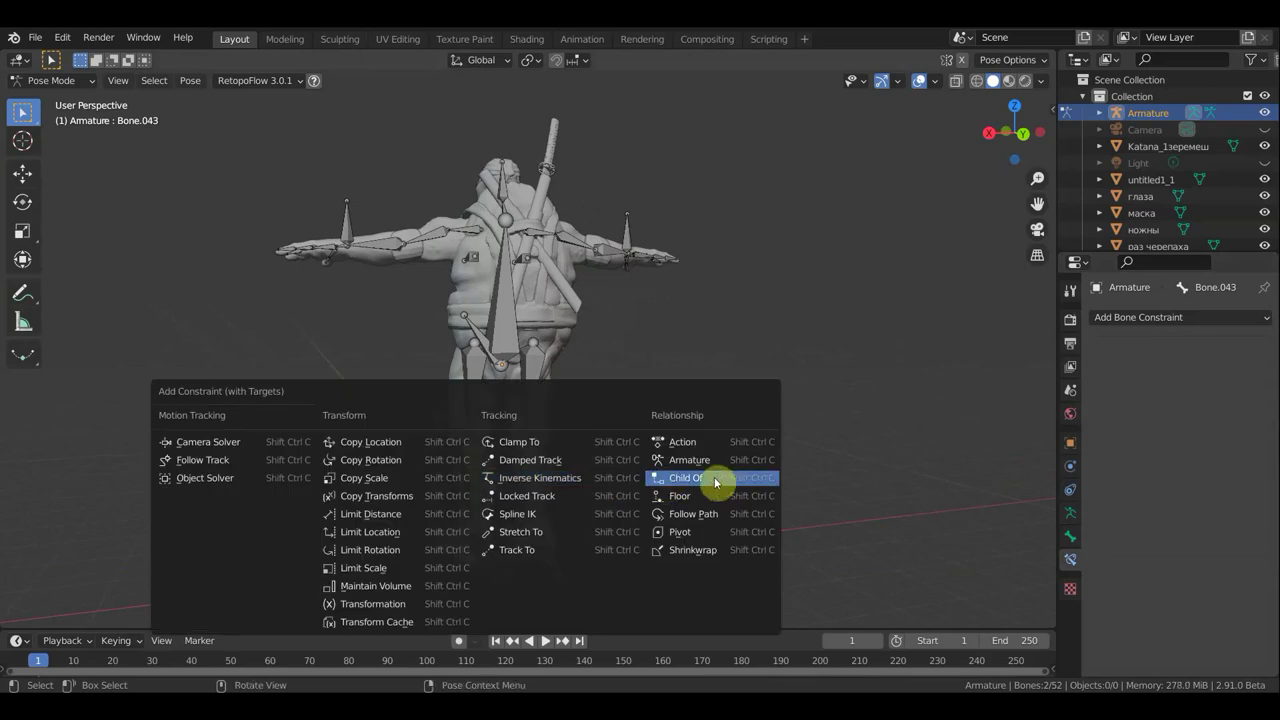
click(510, 482)
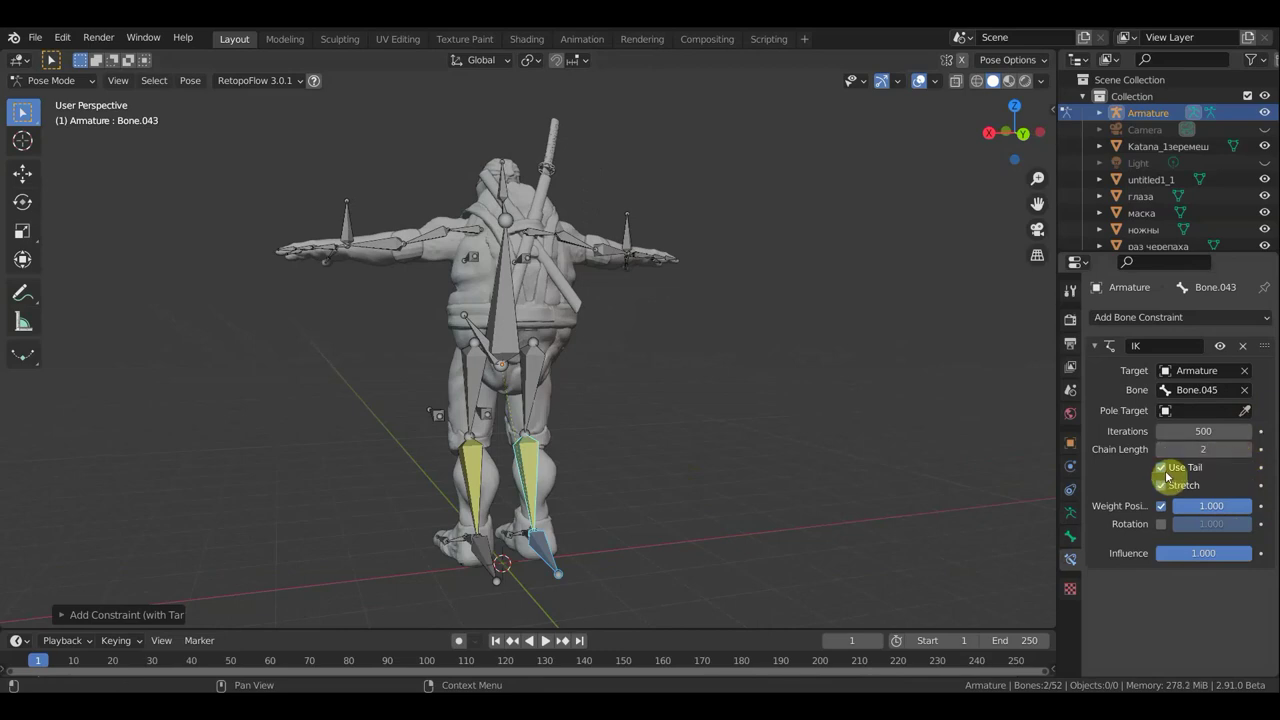
mouse_move(700, 449)
middle_down()
mouse_move(817, 447)
mouse_move(763, 451)
middle_up()
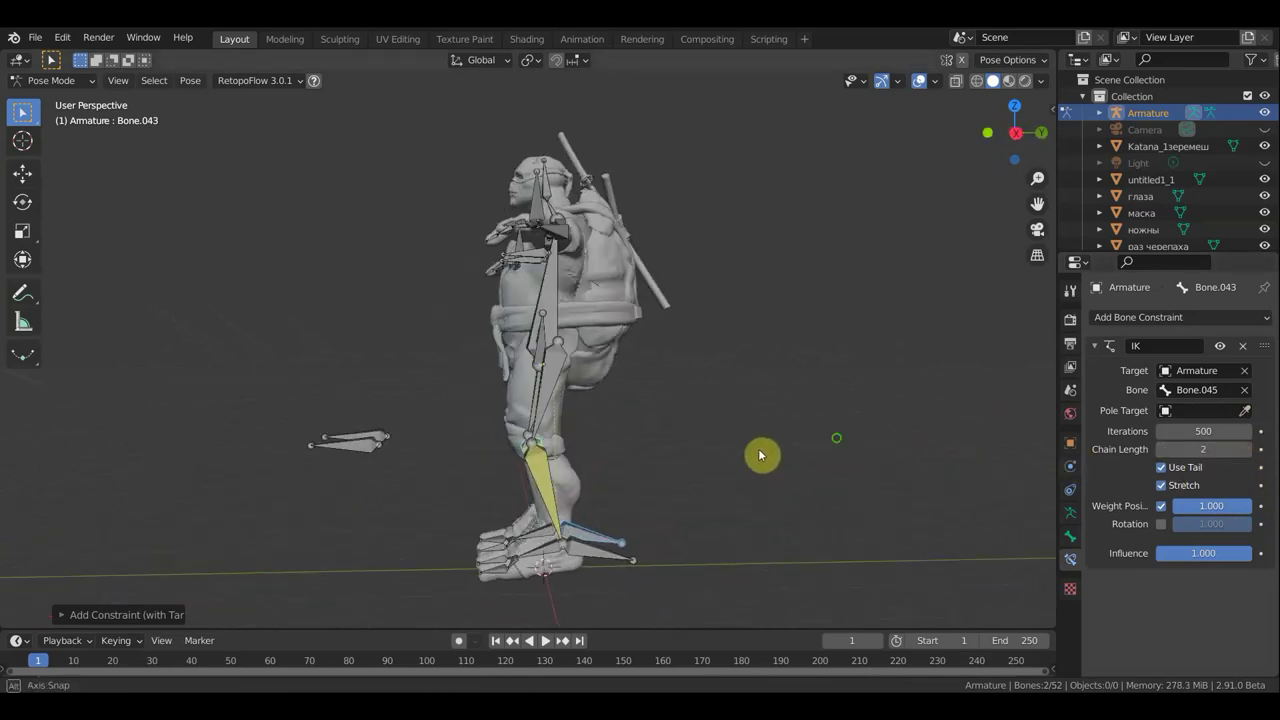
click(366, 451)
In Edit Mode, parent the first control bone to its foot bone with Keep Offset
click(43, 85)
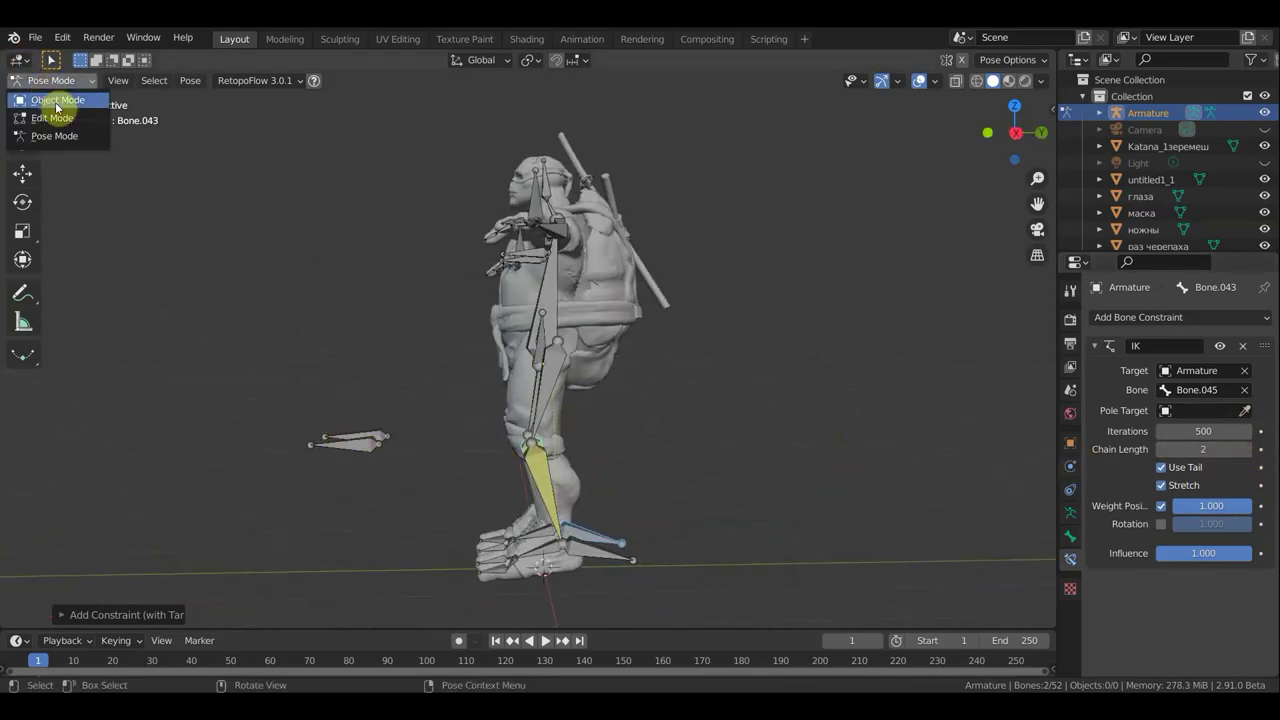
click(69, 121)
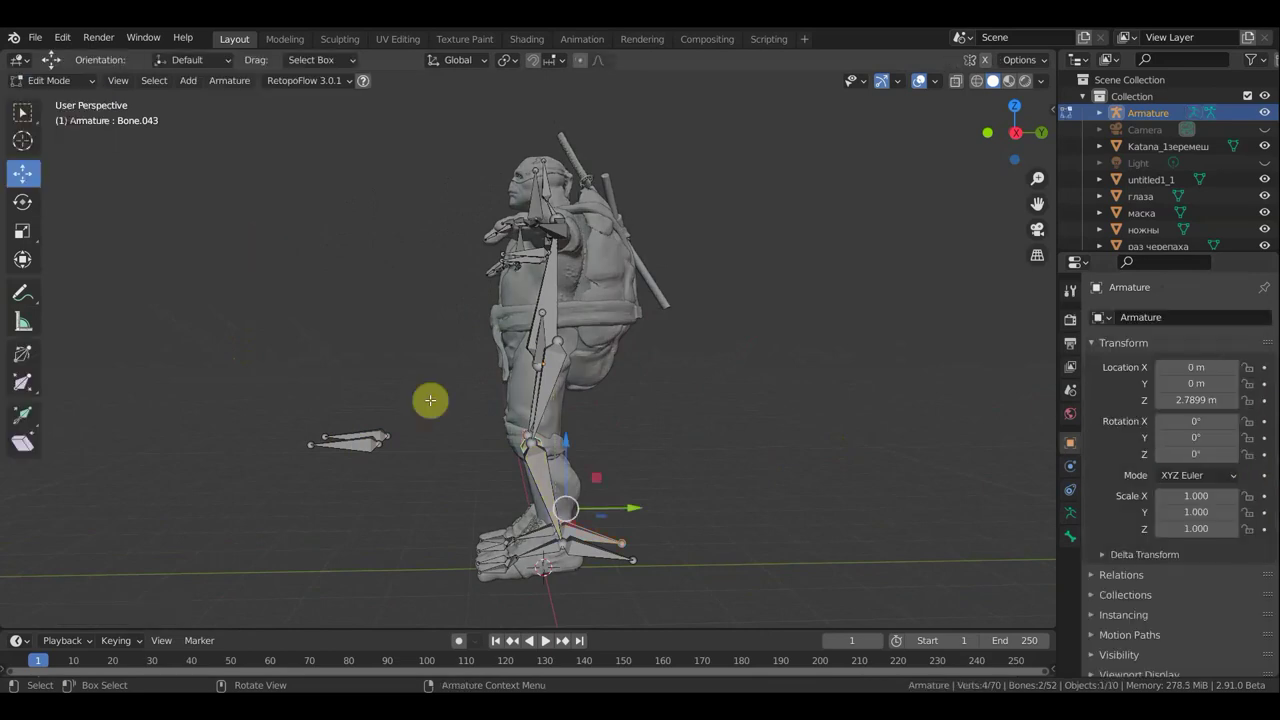
click(425, 473)
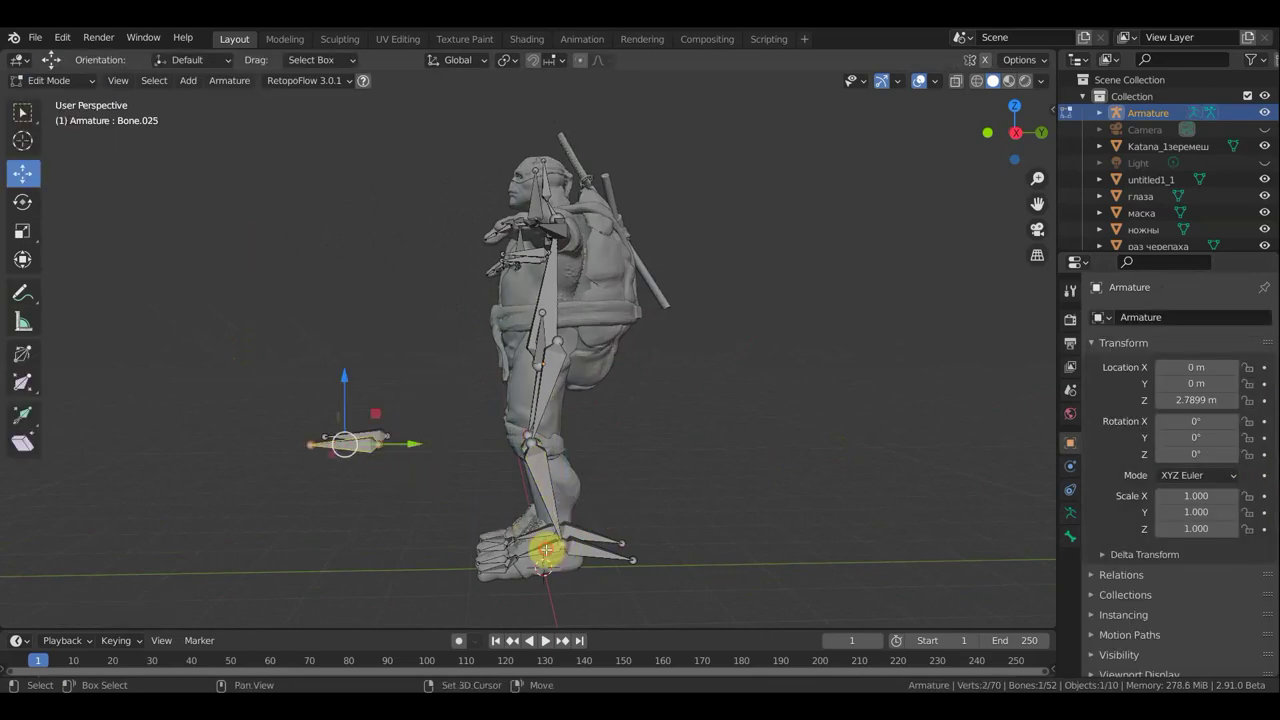
shift+click(546, 549)
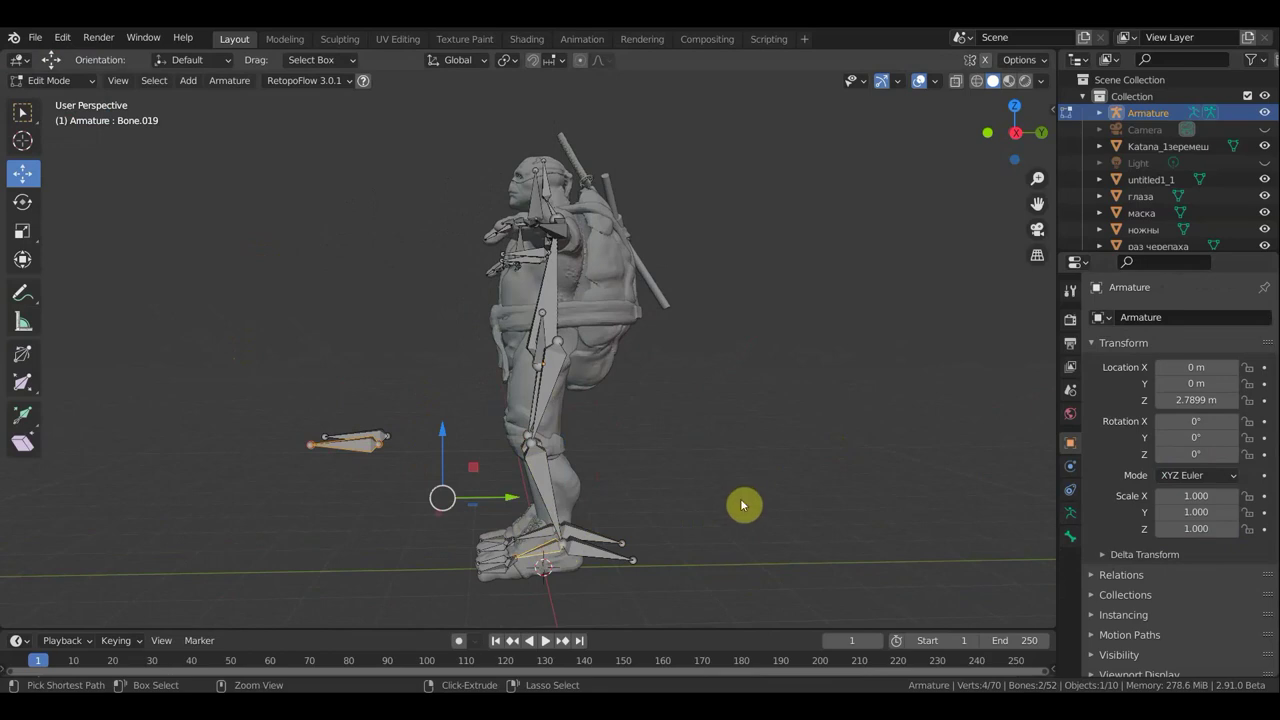
key(ctrl+p)
click(743, 500)
Parent the other control bone to the other foot bone with Keep Offset
middle_drag(740, 500, 791, 543)
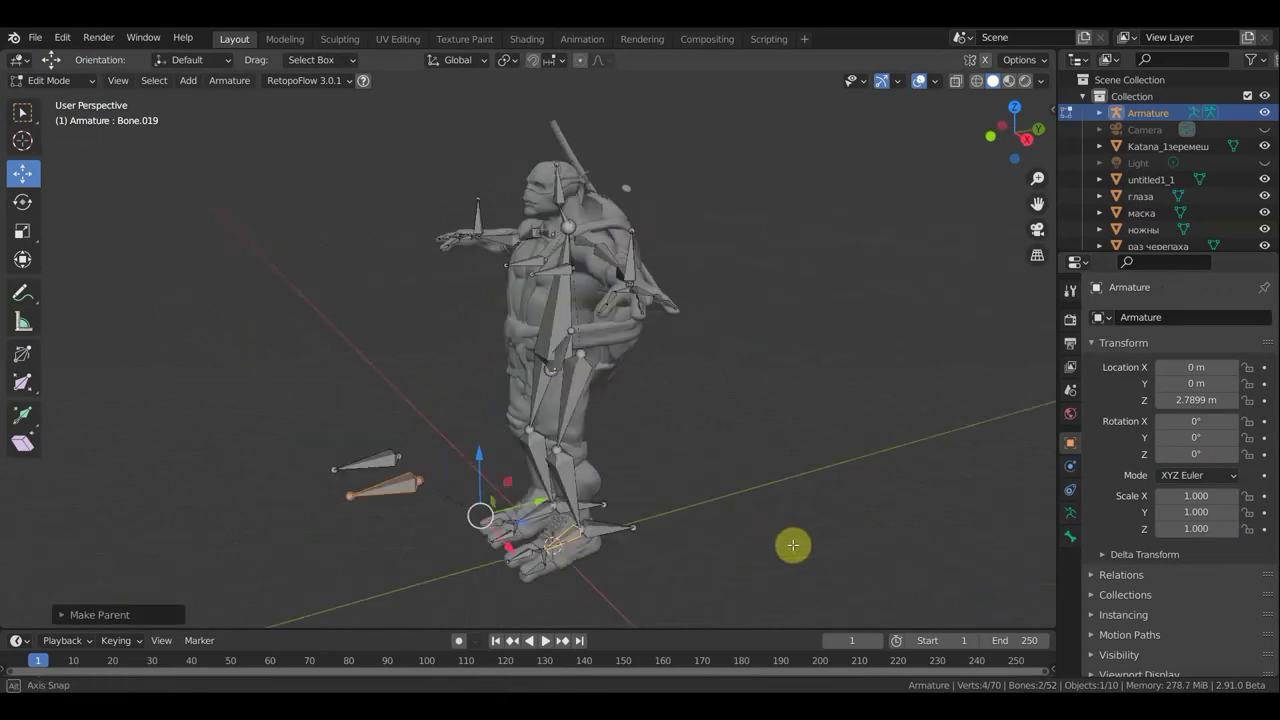
click(386, 466)
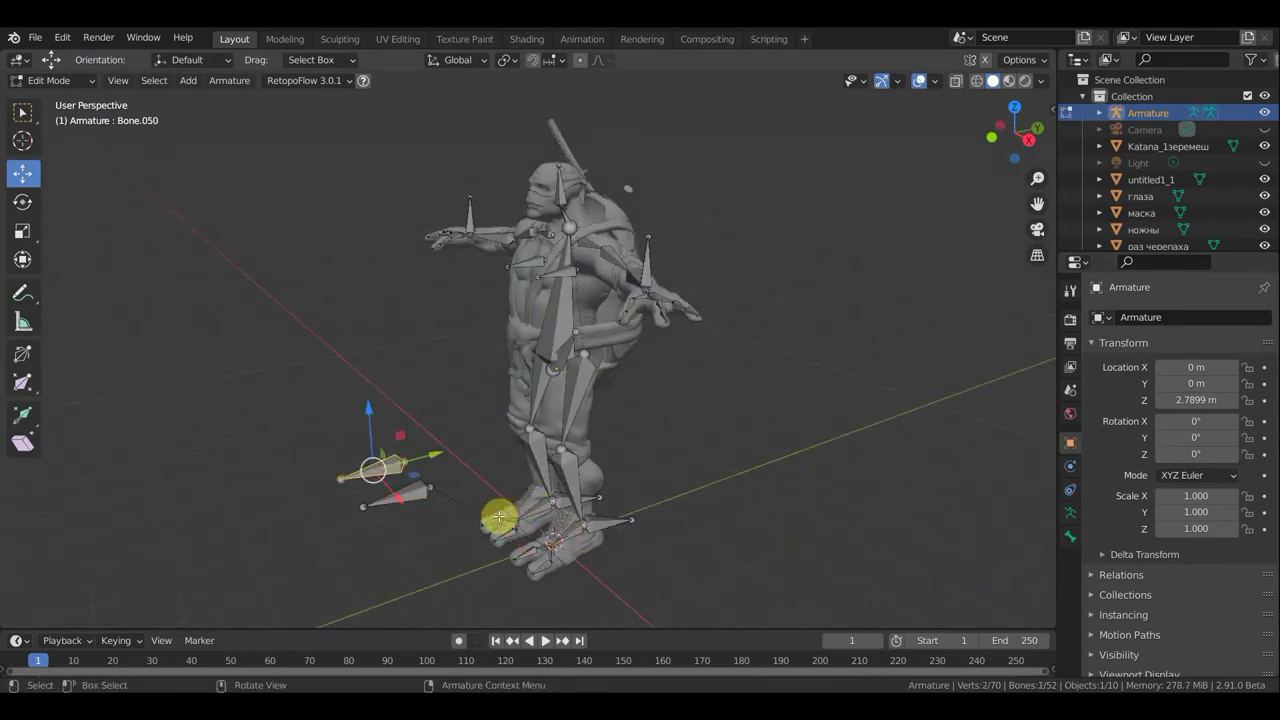
mouse_move(499, 516)
middle_down()
mouse_move(771, 531)
mouse_move(823, 514)
mouse_move(694, 520)
middle_up()
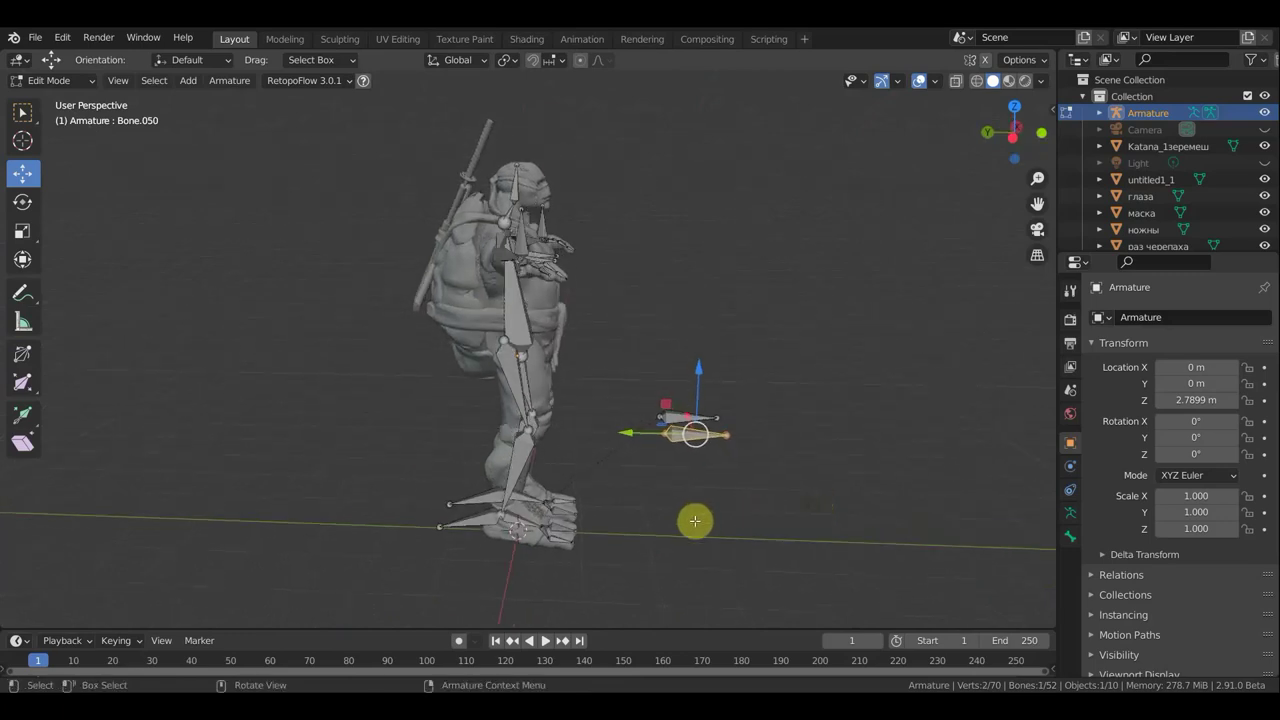
shift+click(542, 528)
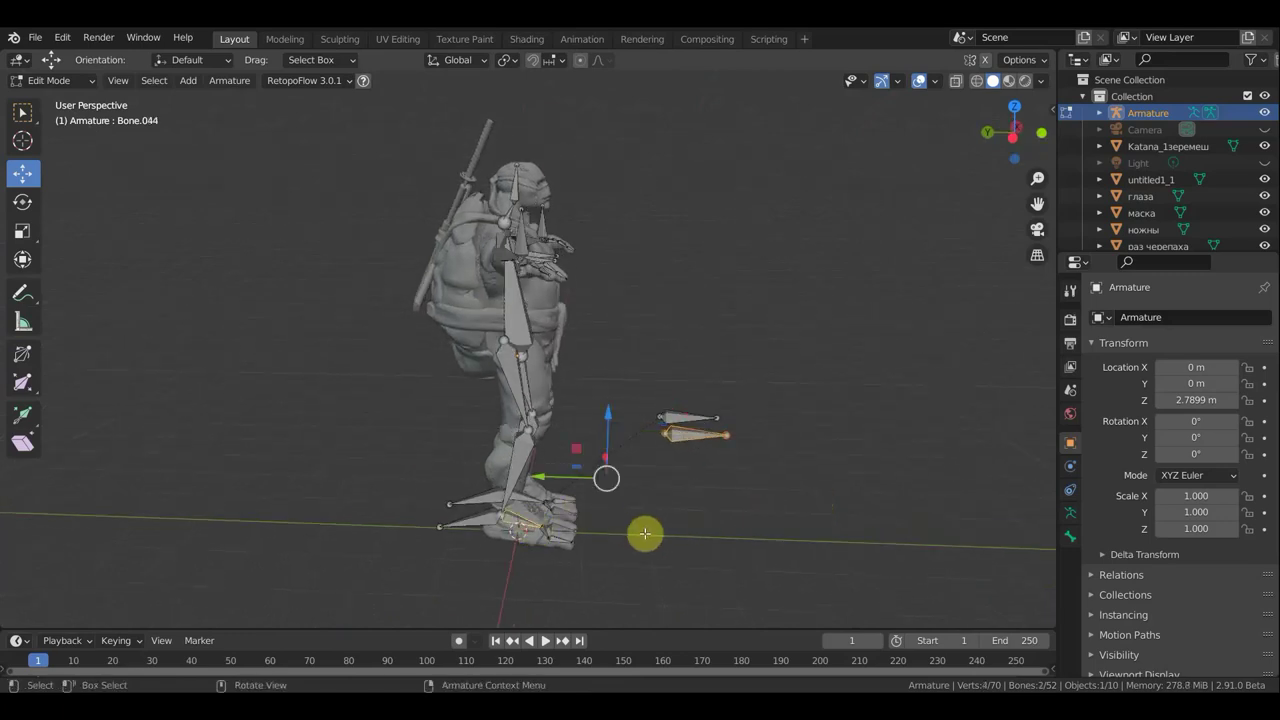
key(ctrl+p)
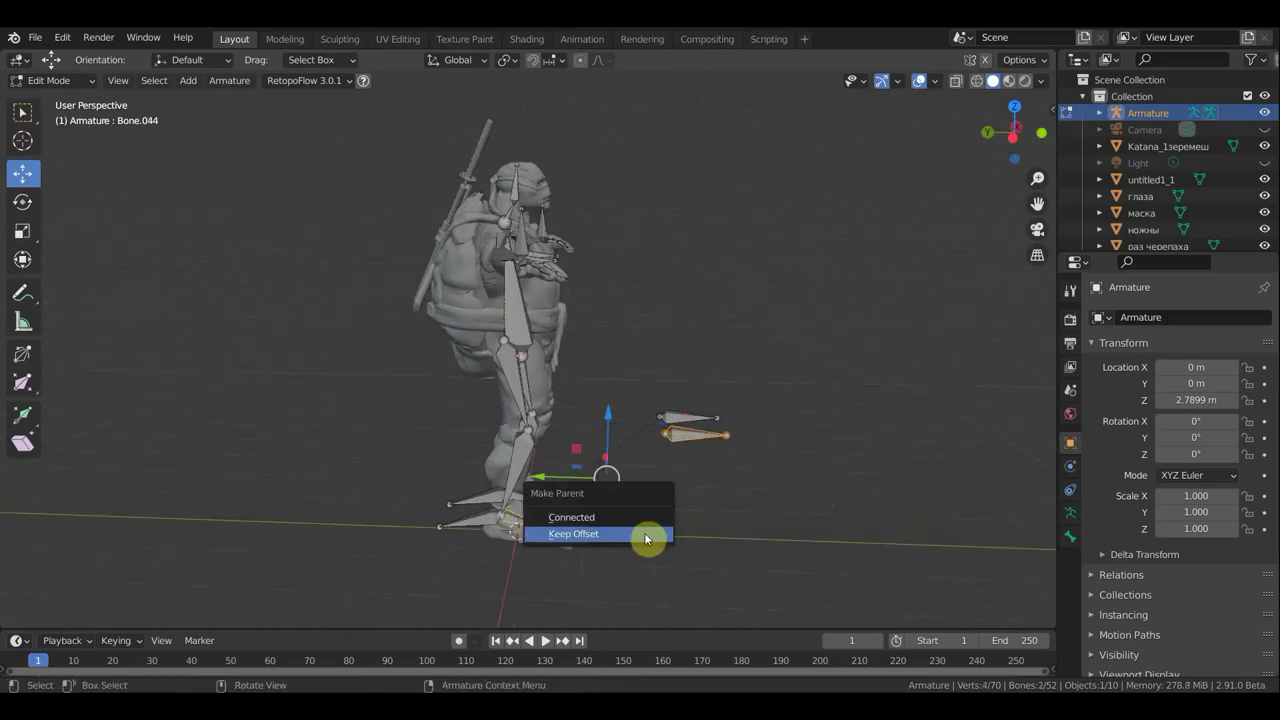
click(646, 539)
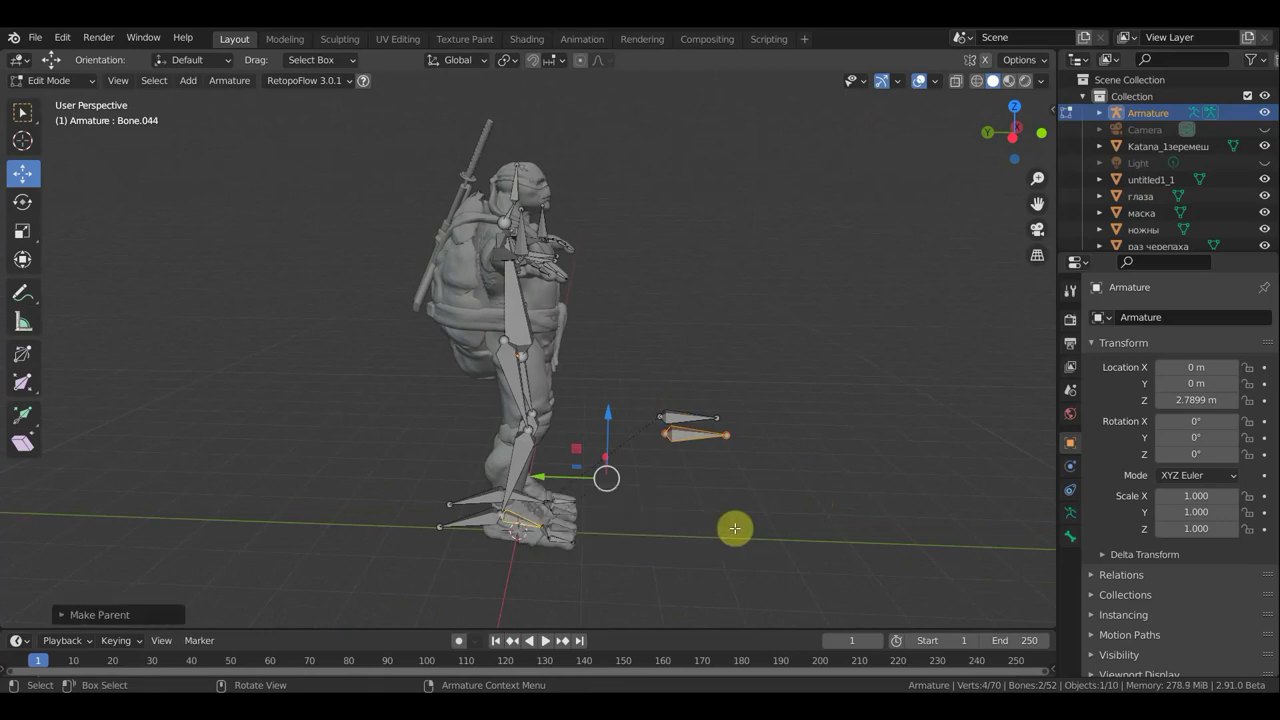
Check the rig from front and right views and return the armature to Pose Mode
key(KP_1)
key(KP_3)
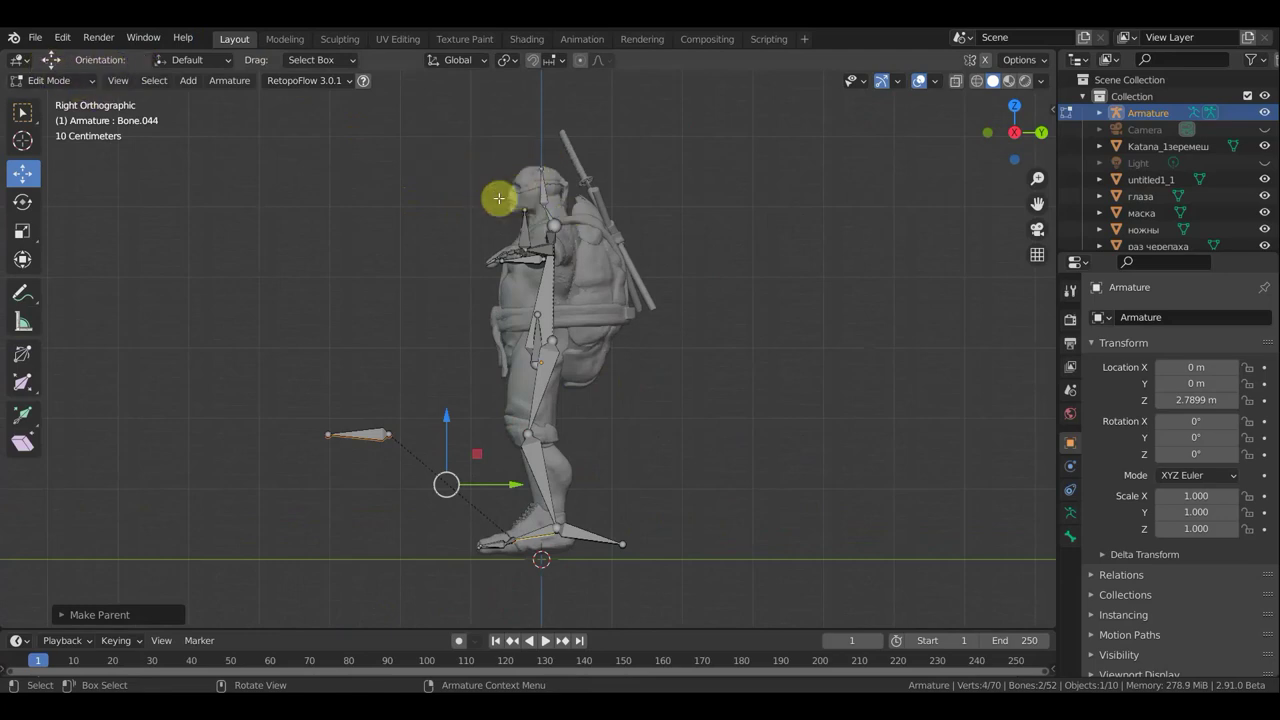
click(60, 82)
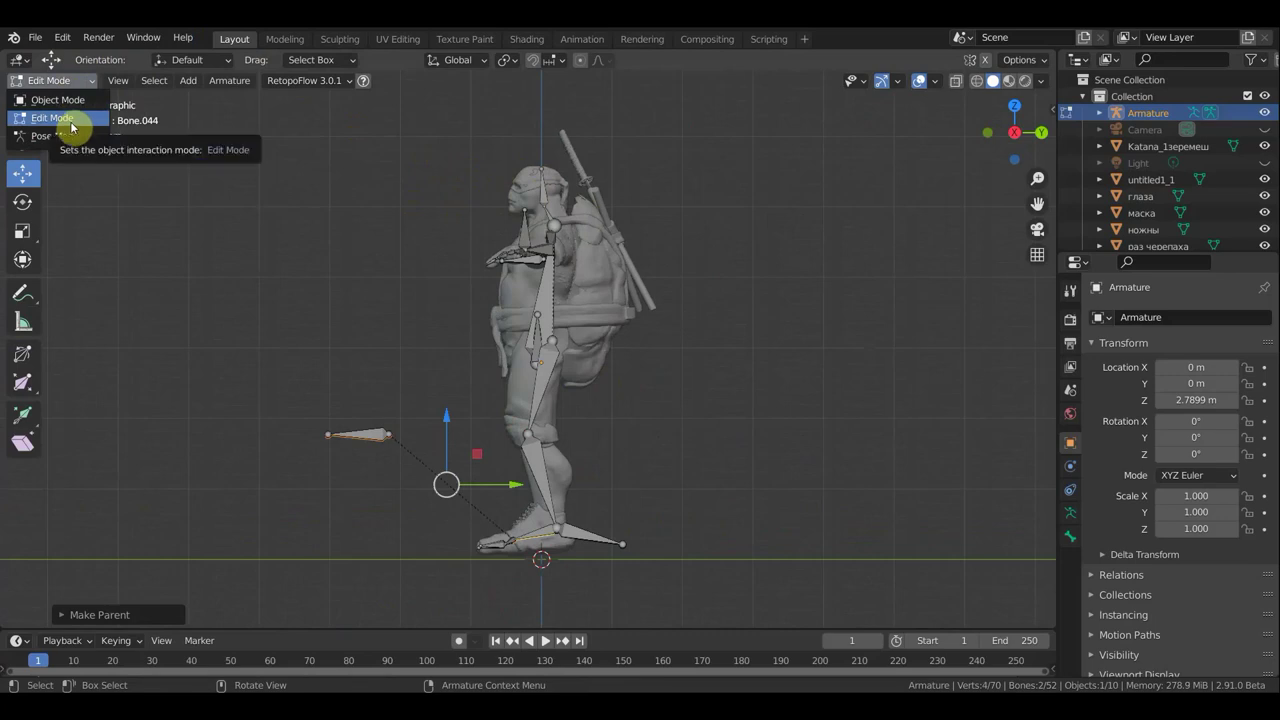
click(55, 135)
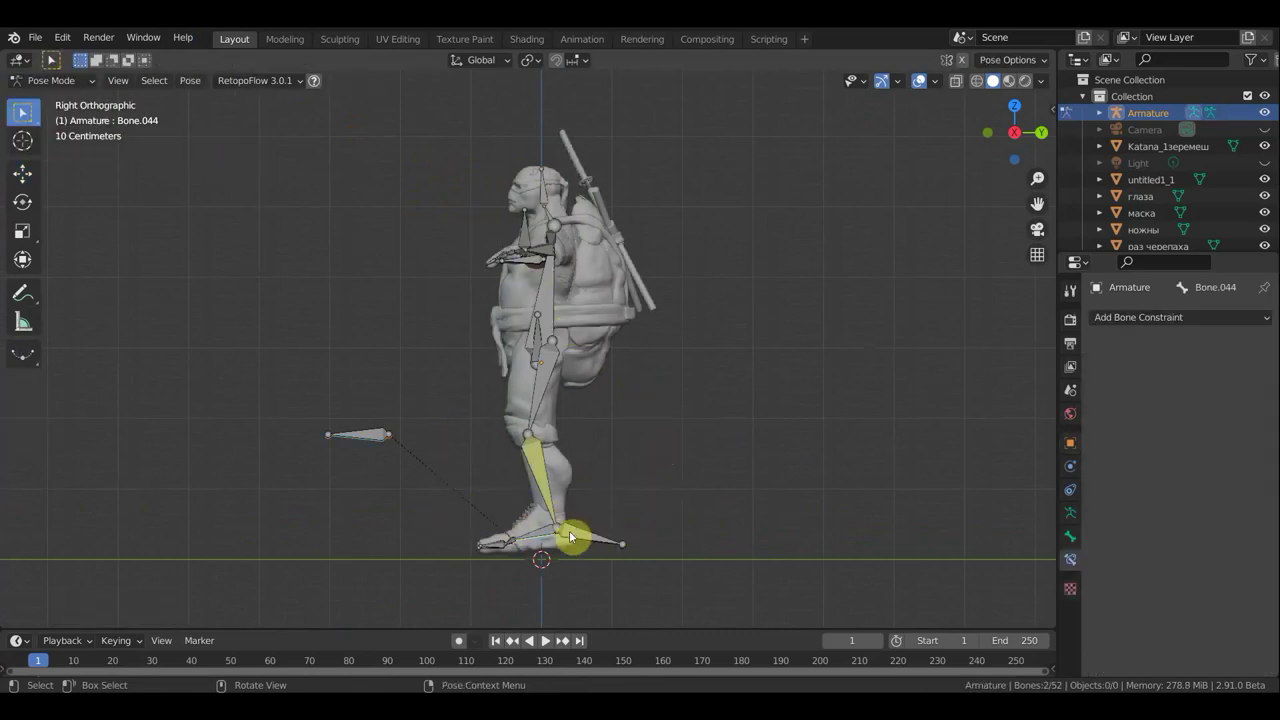
Select shin Bone.018, turn on bone Names display, and show its IK constraint settings
click(583, 481)
mouse_move(583, 481)
middle_down()
mouse_move(734, 480)
mouse_move(543, 514)
mouse_move(451, 483)
mouse_move(501, 483)
middle_up()
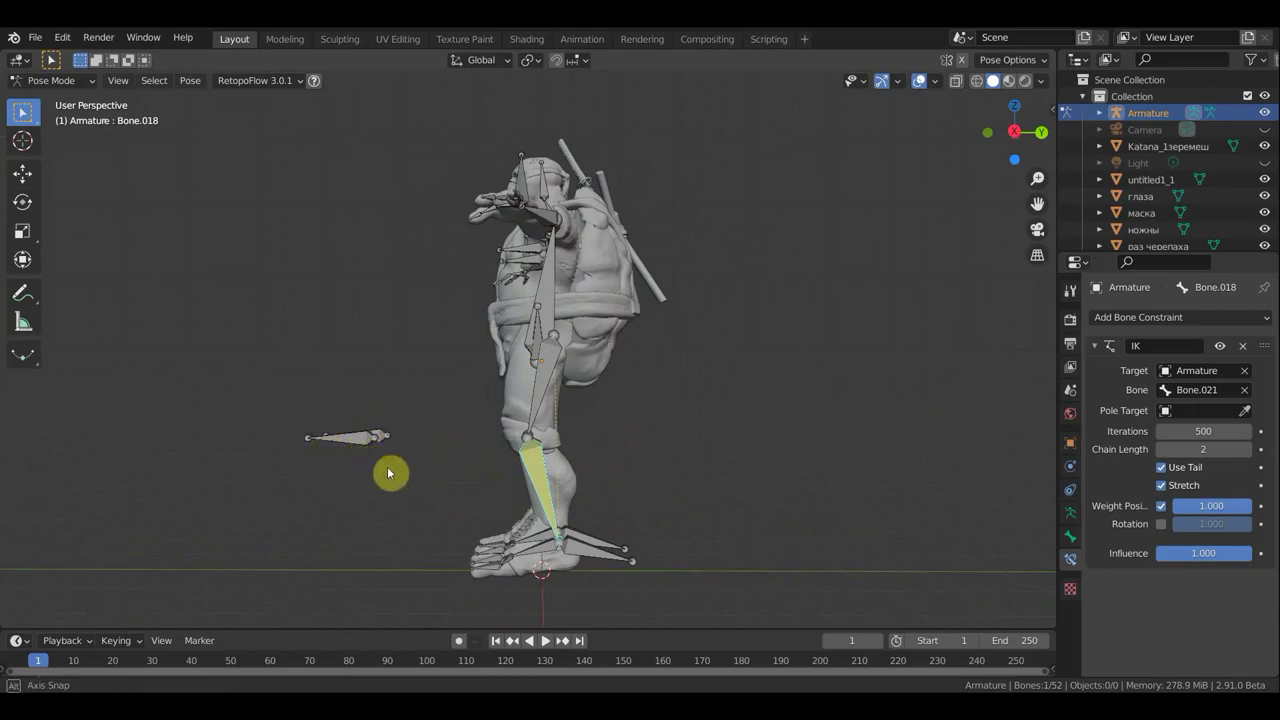
mouse_move(389, 471)
middle_down()
mouse_move(466, 489)
mouse_move(434, 491)
mouse_move(342, 454)
mouse_move(366, 449)
middle_up()
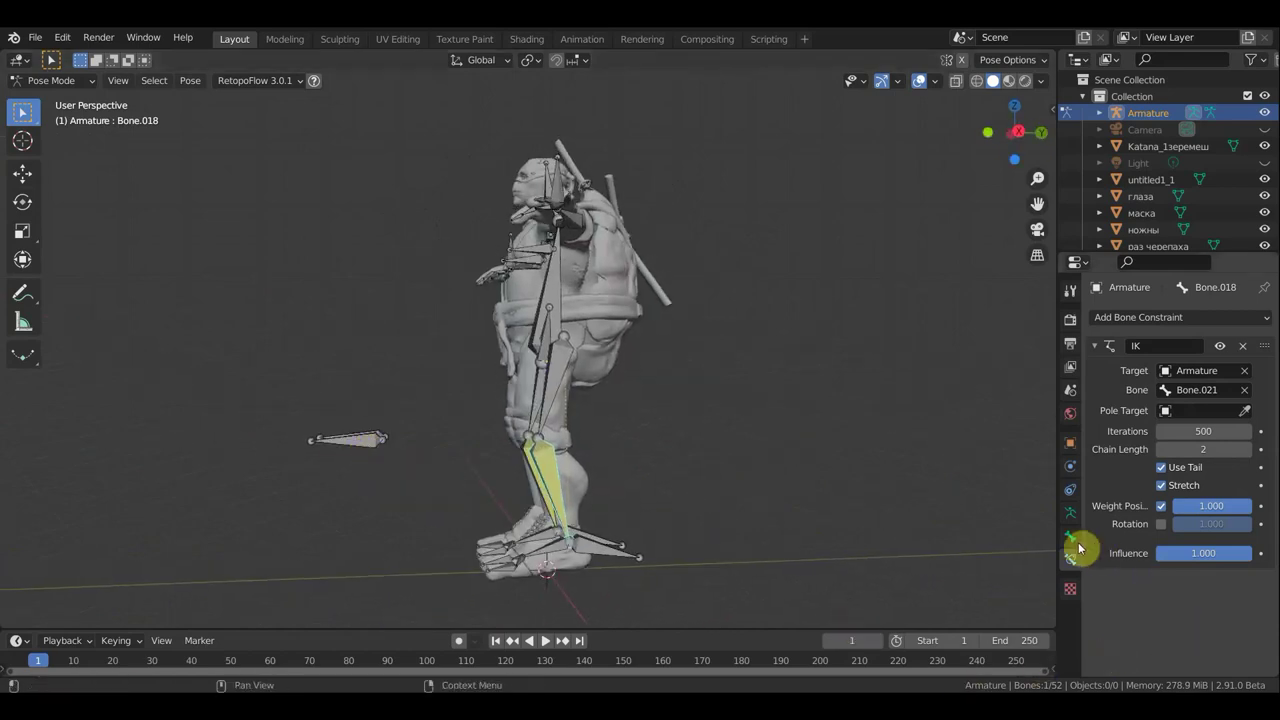
click(1071, 512)
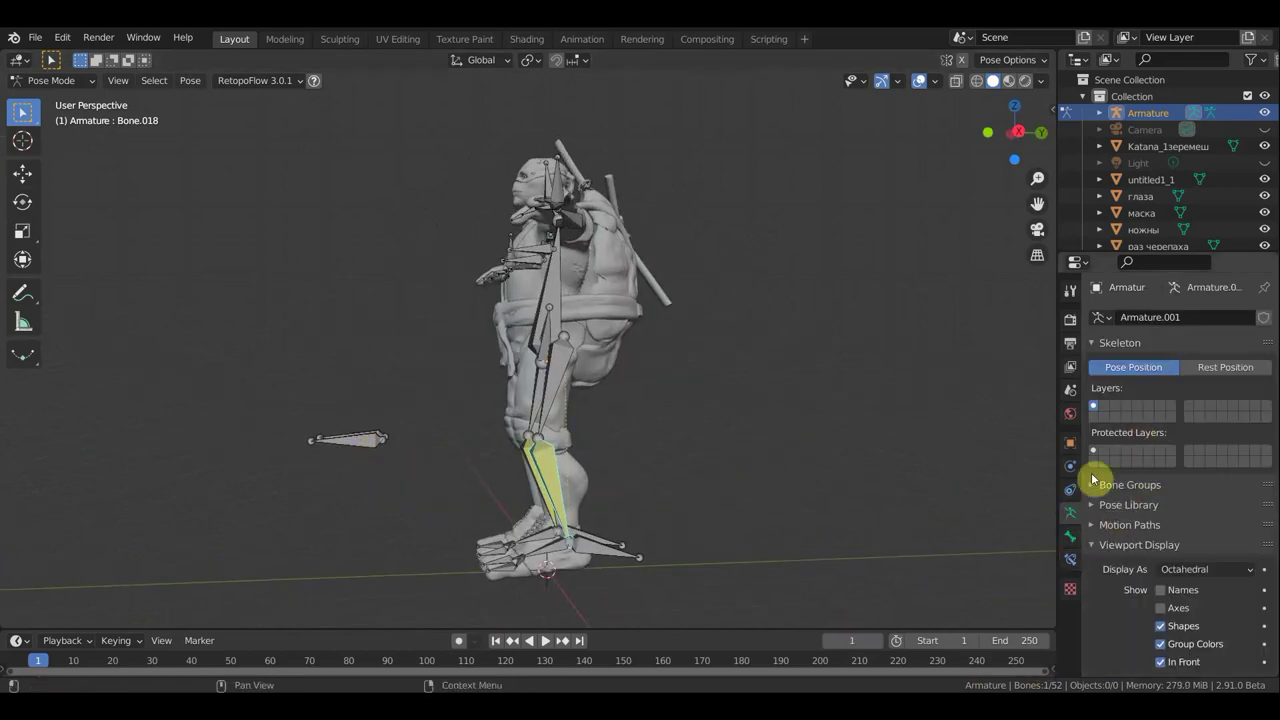
click(1160, 590)
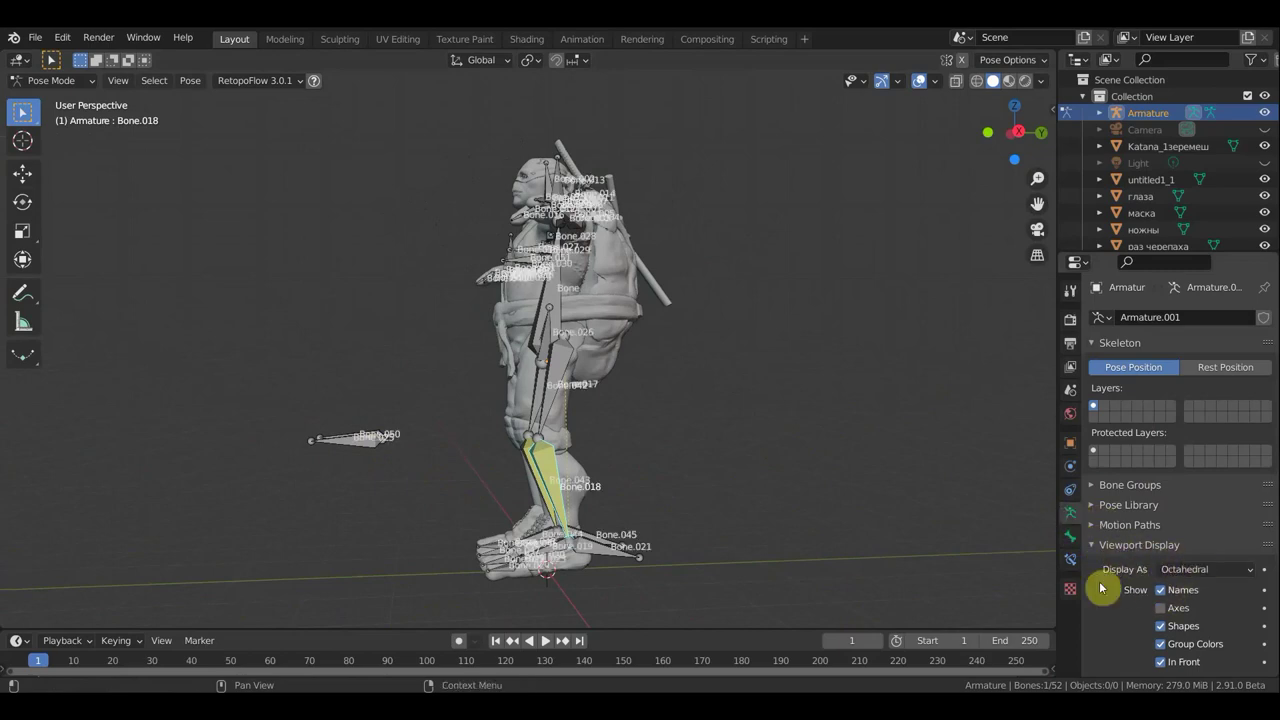
click(1071, 561)
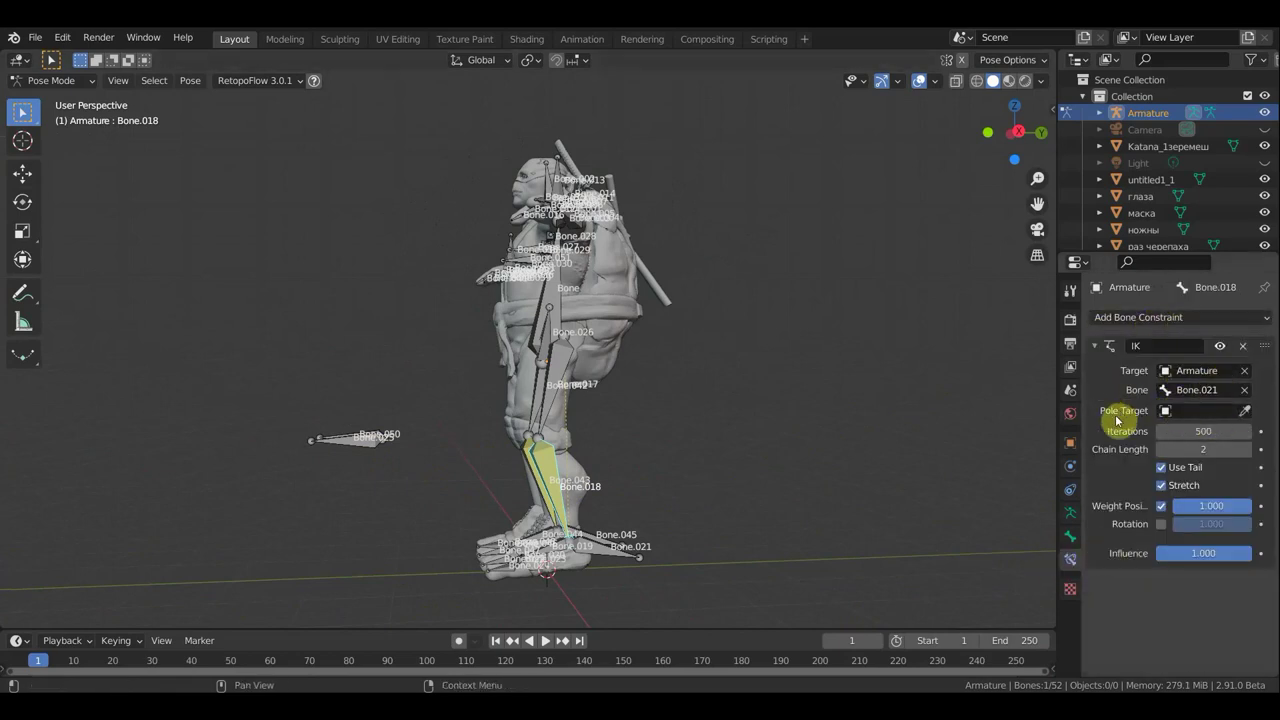
Set Bone.018's IK pole target to the Armature's Bone.025
click(1234, 411)
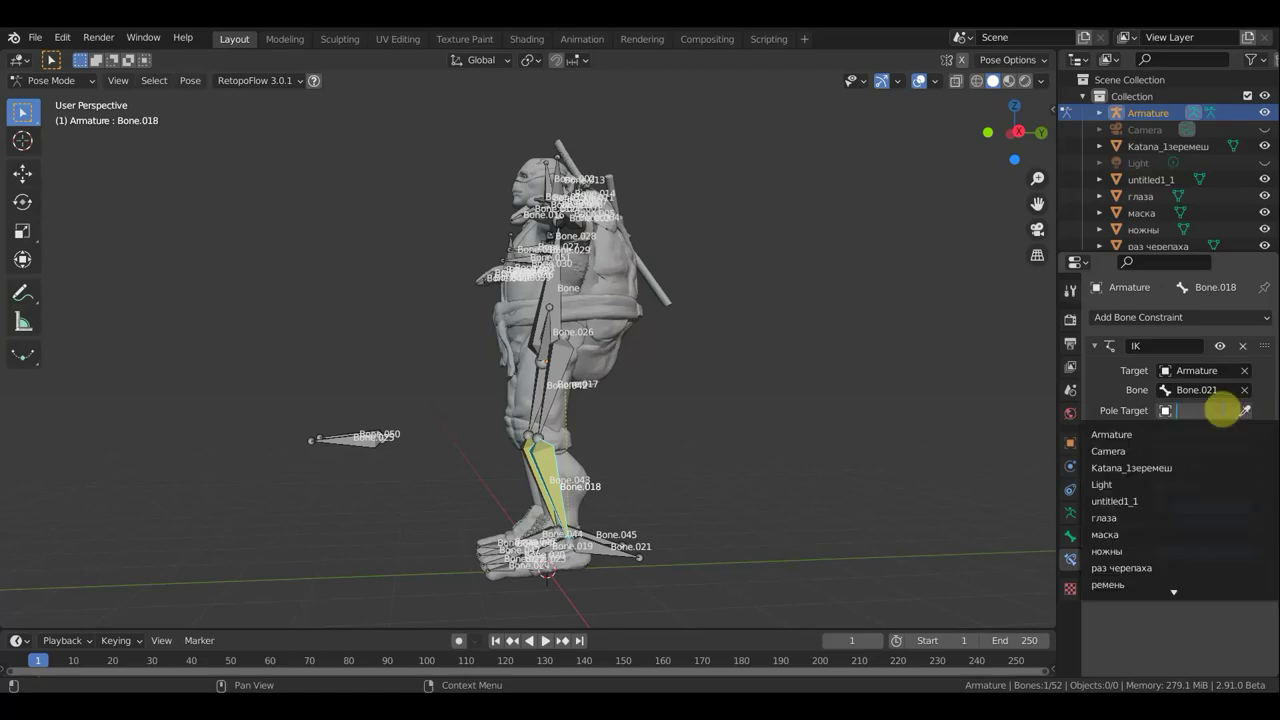
click(1140, 434)
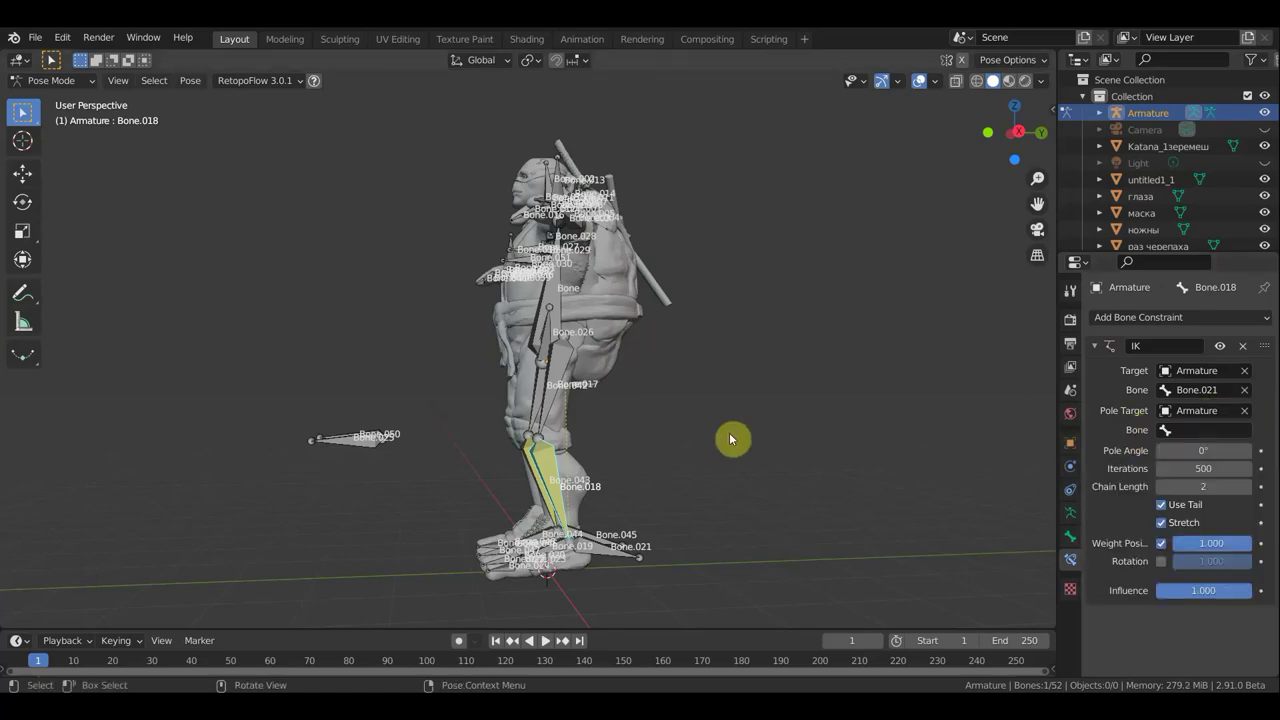
scroll(727, 441, up, 3)
mouse_move(723, 446)
middle_down()
mouse_move(806, 446)
mouse_move(806, 483)
mouse_move(821, 464)
mouse_move(786, 320)
middle_up()
scroll(820, 467, up, 1)
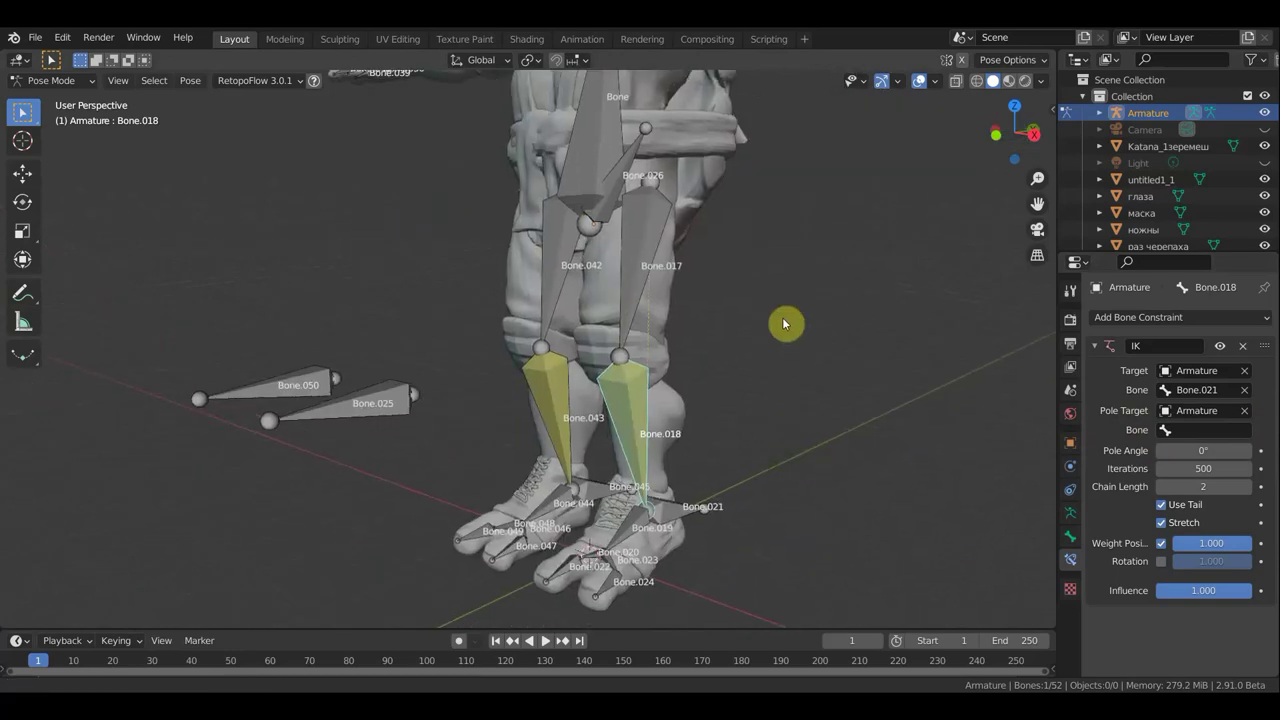
key(KP_3)
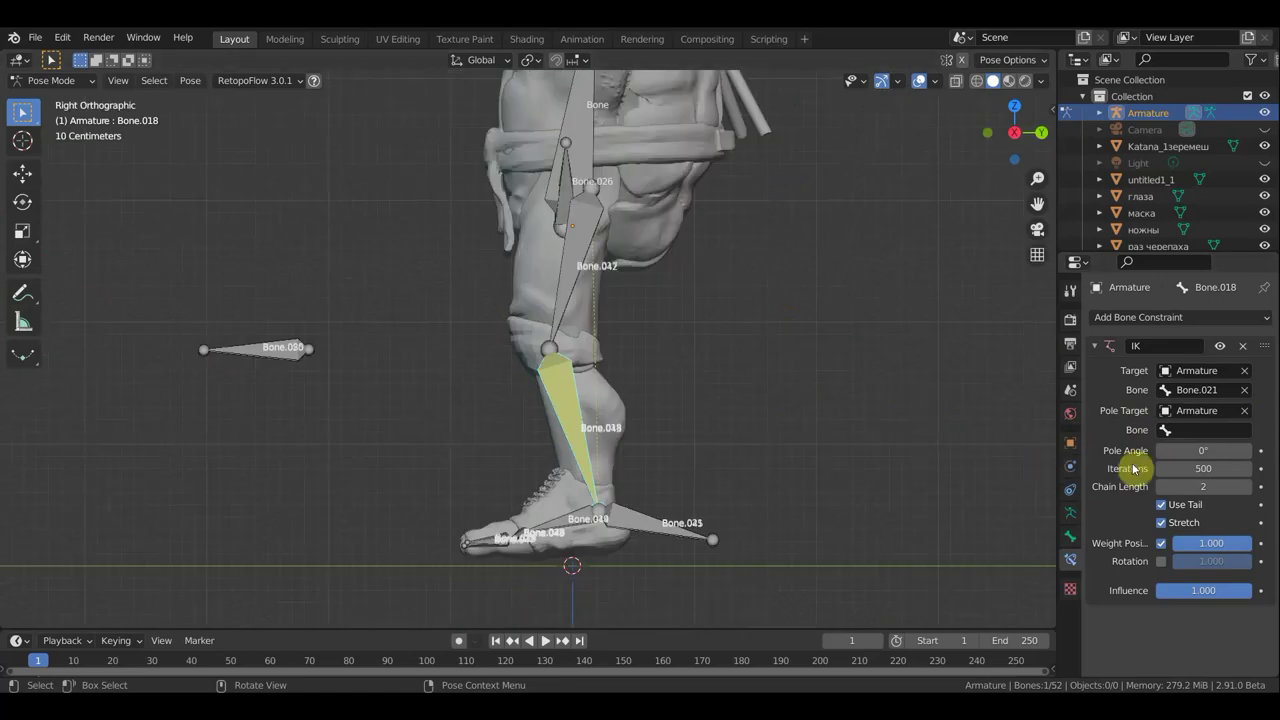
click(1207, 434)
scroll(1150, 578, down, 8)
scroll(1150, 575, down, 8)
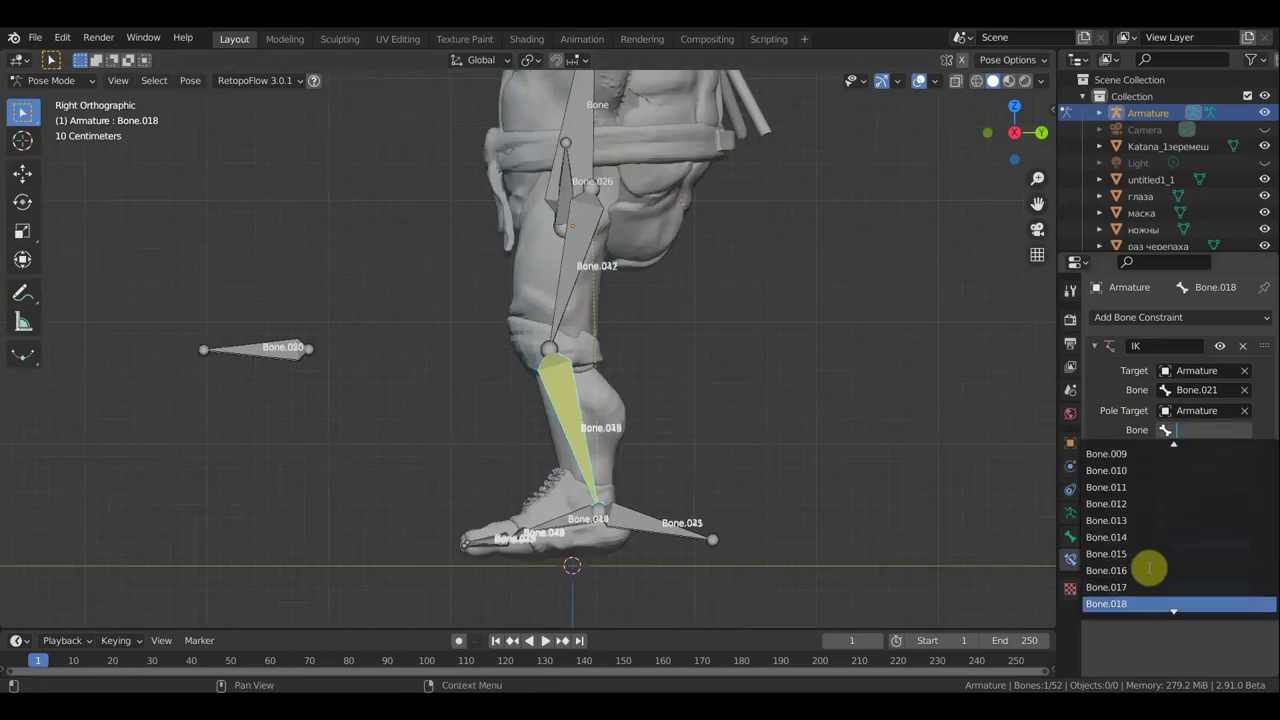
scroll(1153, 568, down, 8)
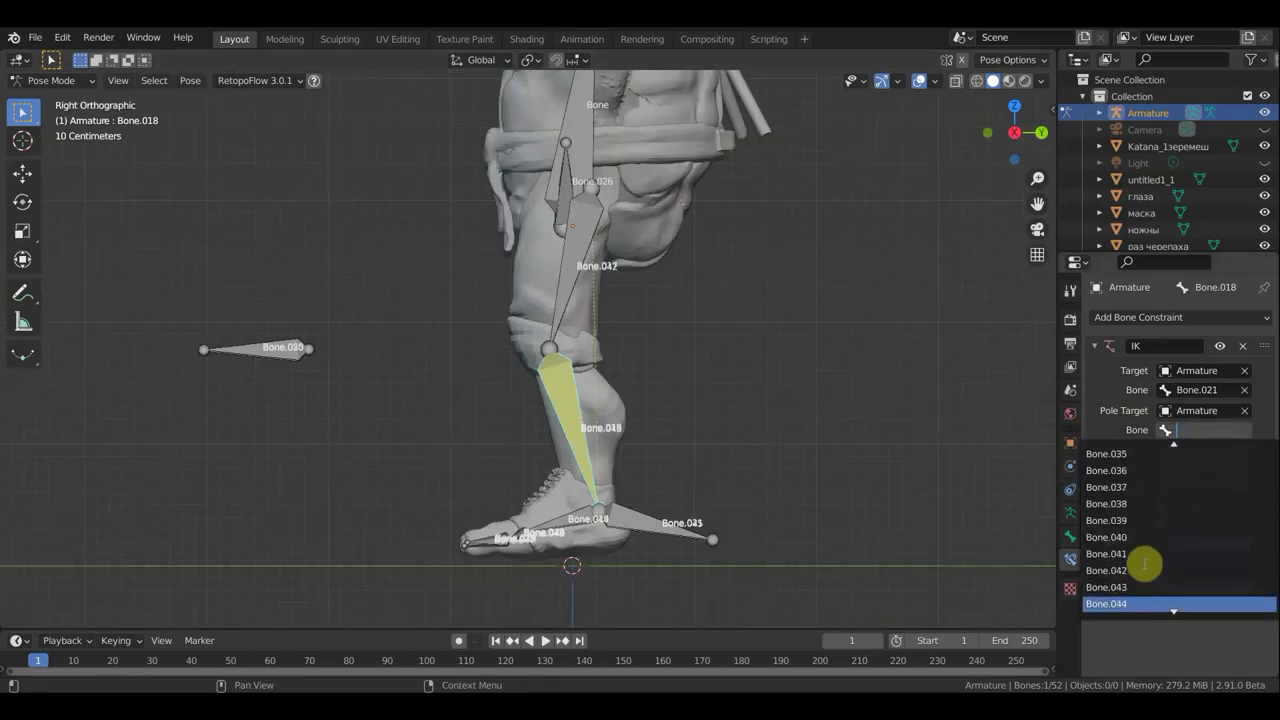
scroll(1144, 565, up, 8)
scroll(1146, 565, up, 6)
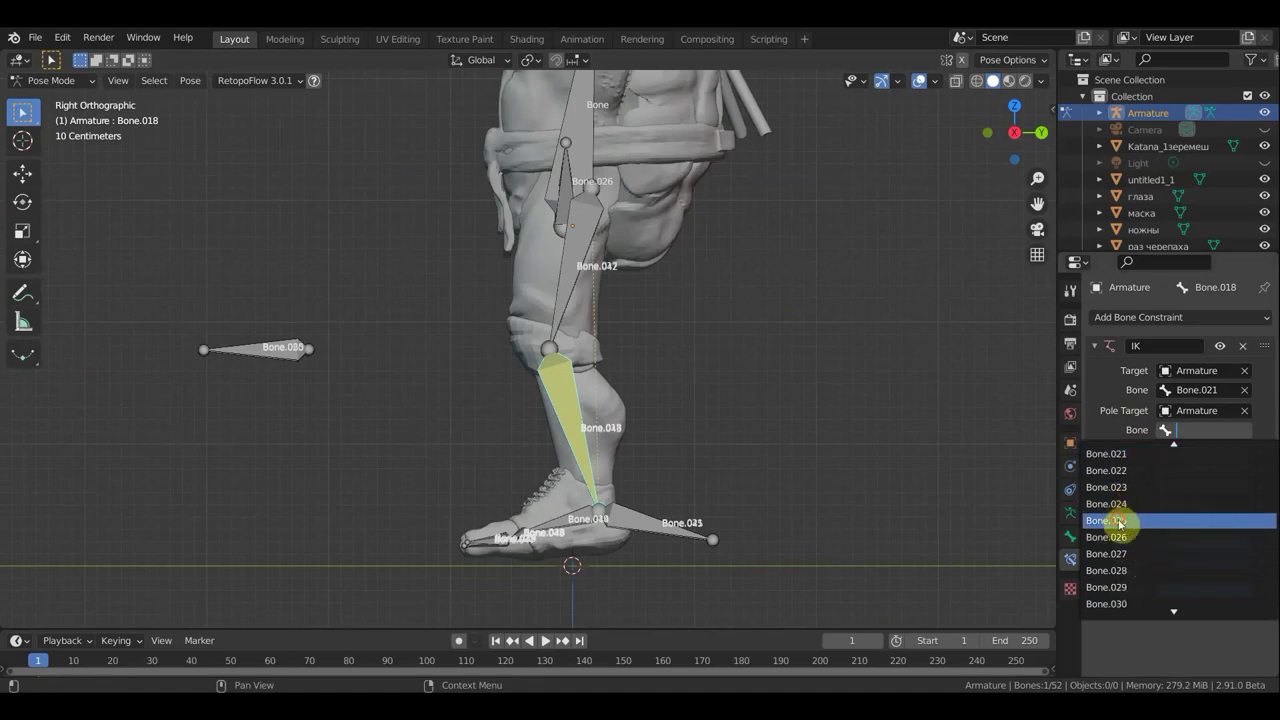
click(1119, 522)
Select Bone.043 and set its IK pole target to the Armature's Bone.050
middle_drag(586, 441, 560, 430)
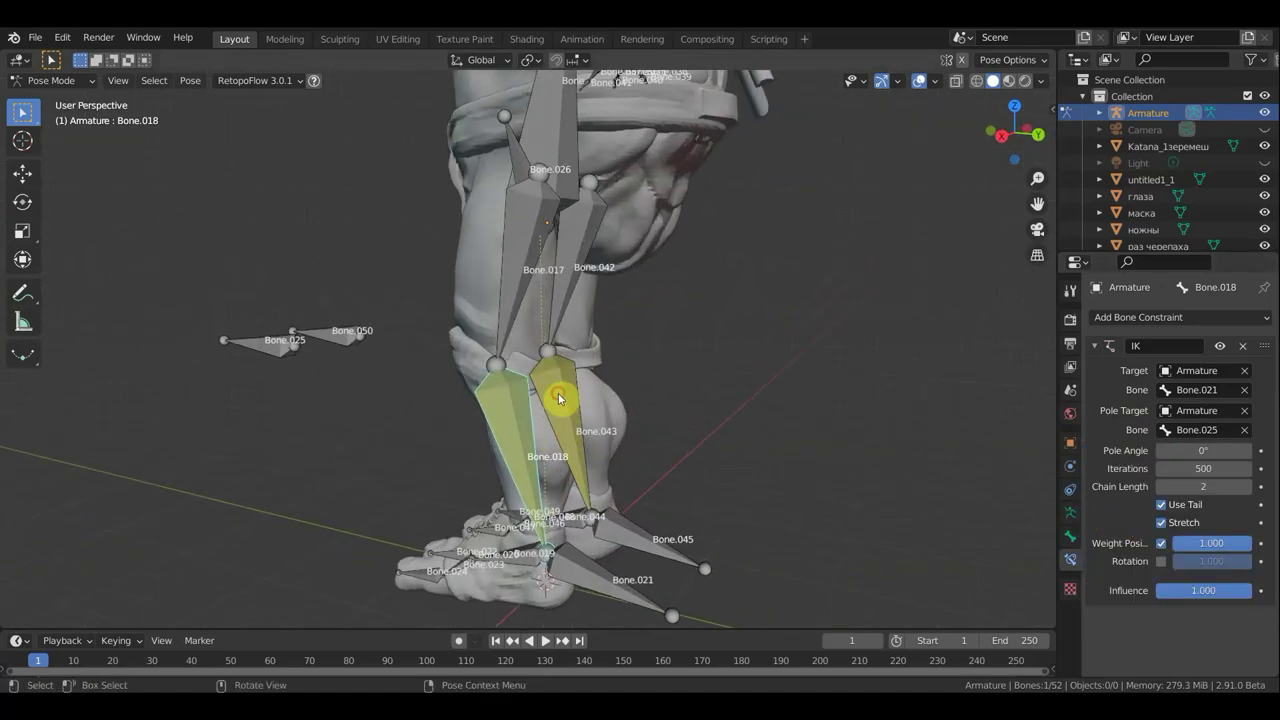
click(560, 394)
click(1205, 412)
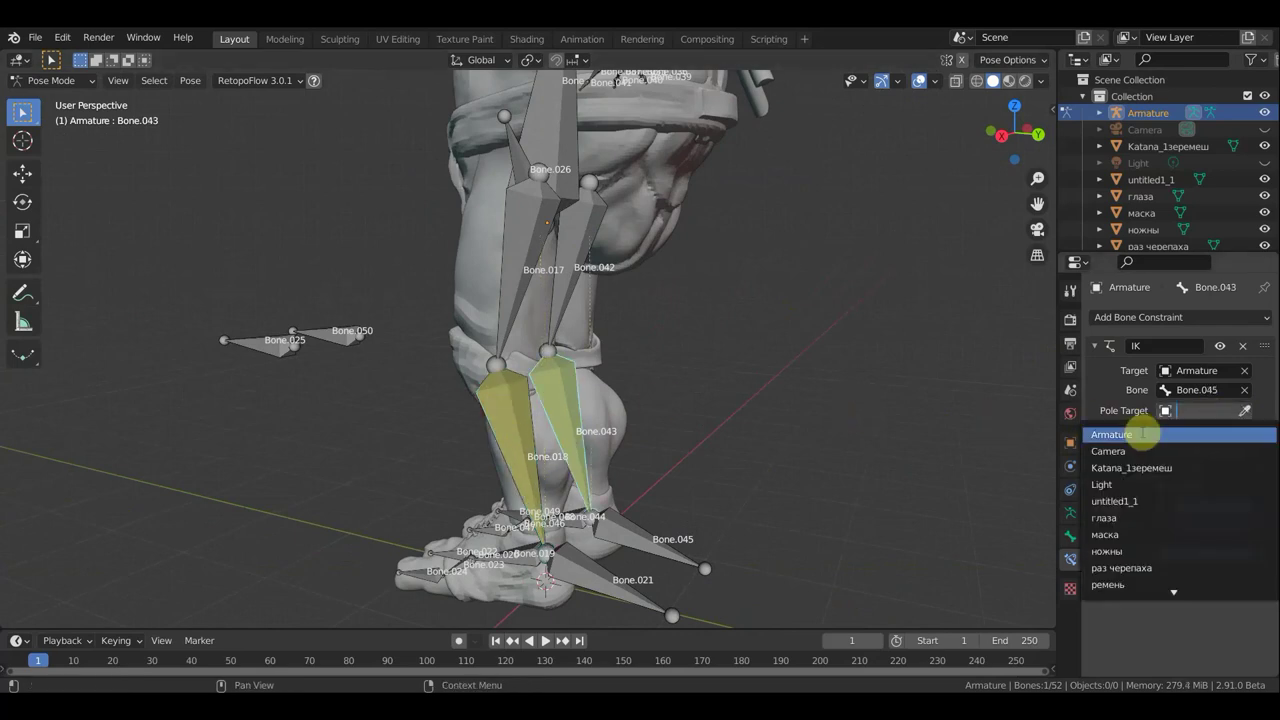
click(1140, 434)
click(1202, 429)
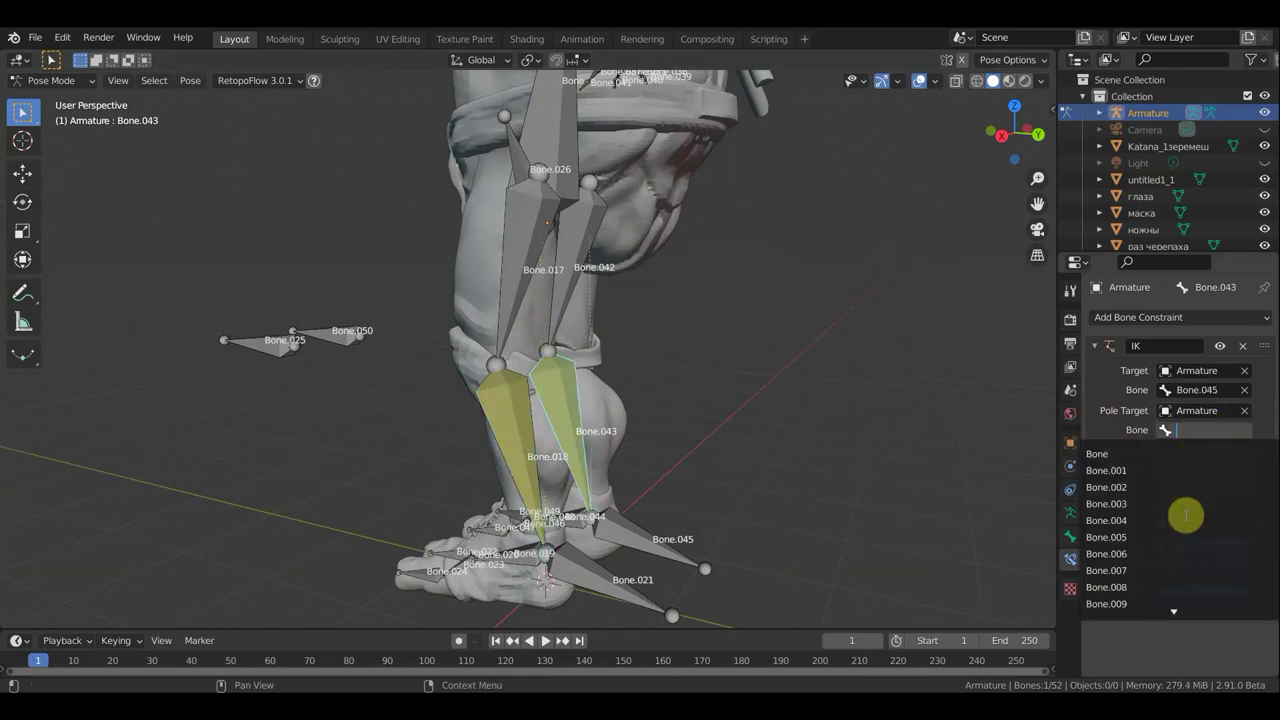
scroll(1175, 530, down, 8)
scroll(1170, 540, down, 8)
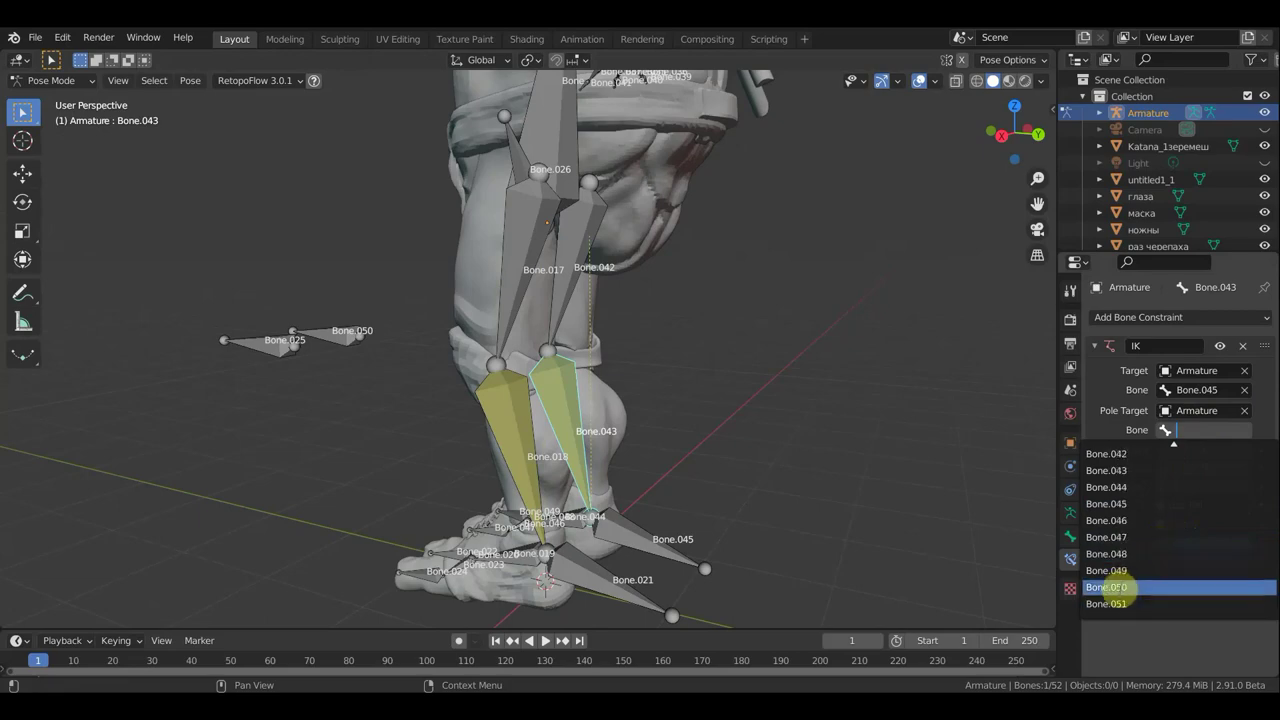
click(1115, 587)
Move to the front orthographic view and frame the character's torso
mouse_move(799, 533)
middle_down()
mouse_move(991, 523)
mouse_move(977, 524)
middle_up()
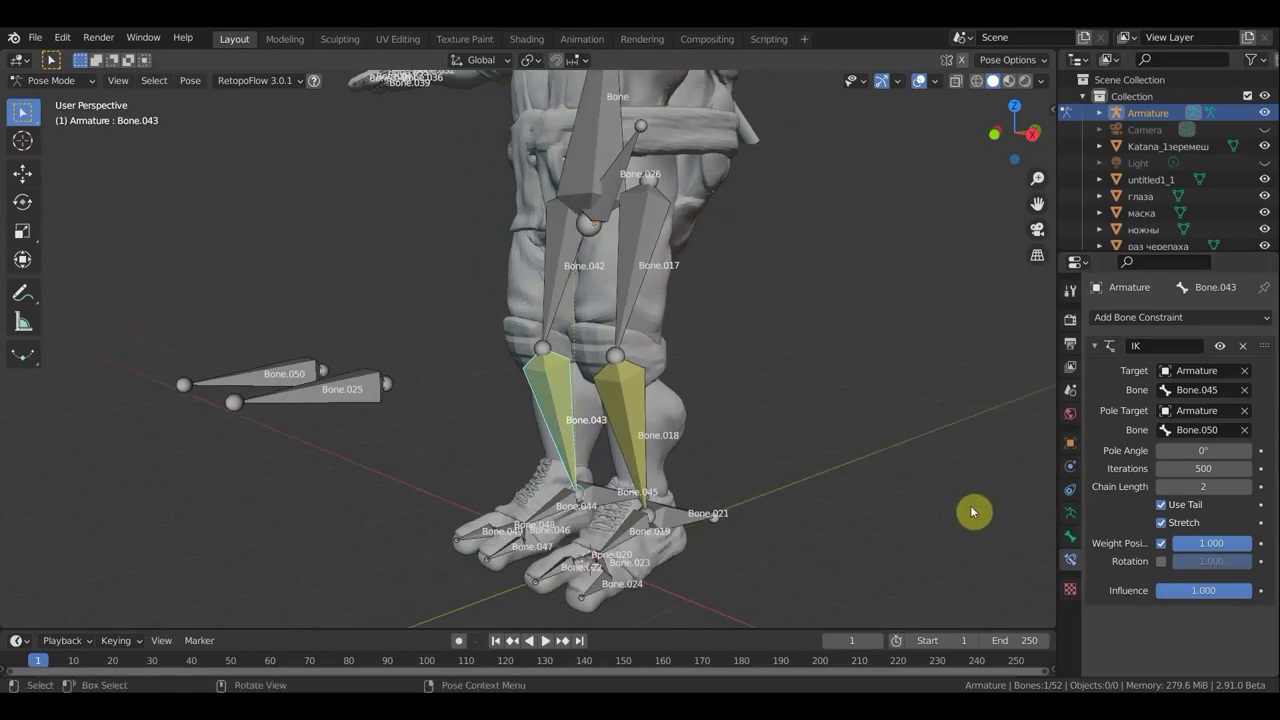
mouse_move(829, 508)
middle_down()
mouse_move(929, 523)
mouse_move(1006, 511)
middle_up()
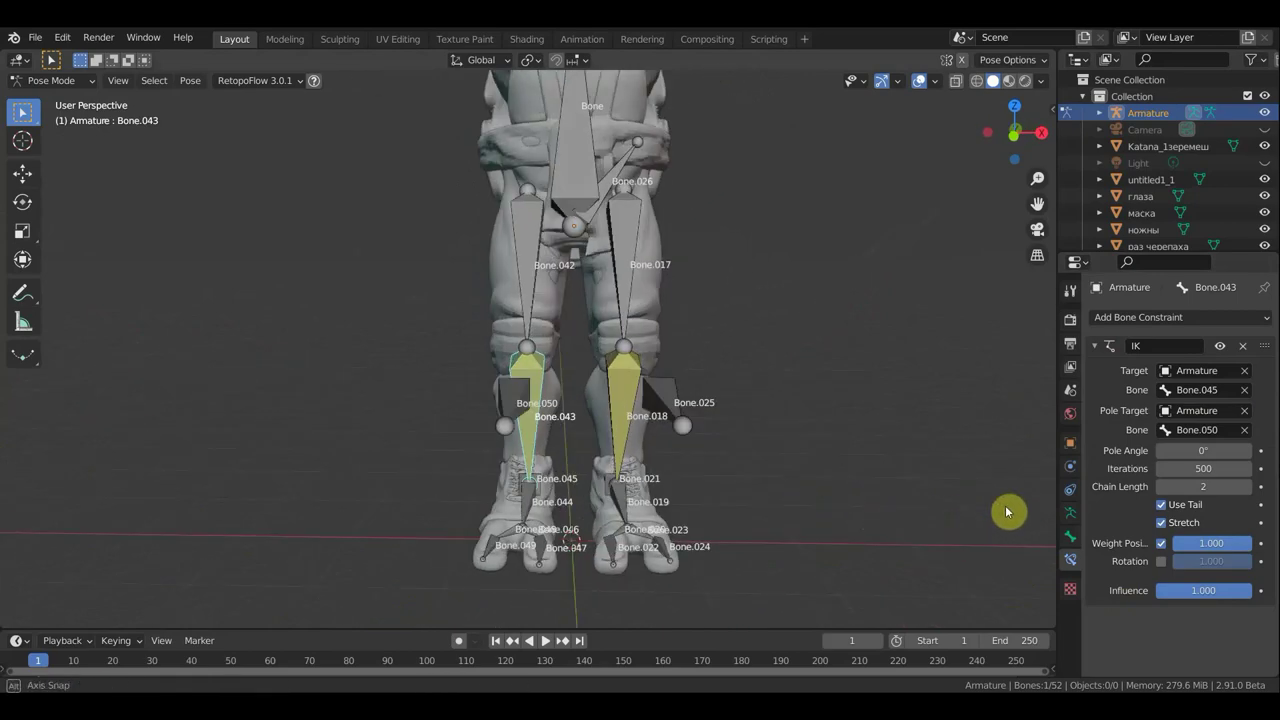
key(KP_1)
scroll(886, 497, down, 3)
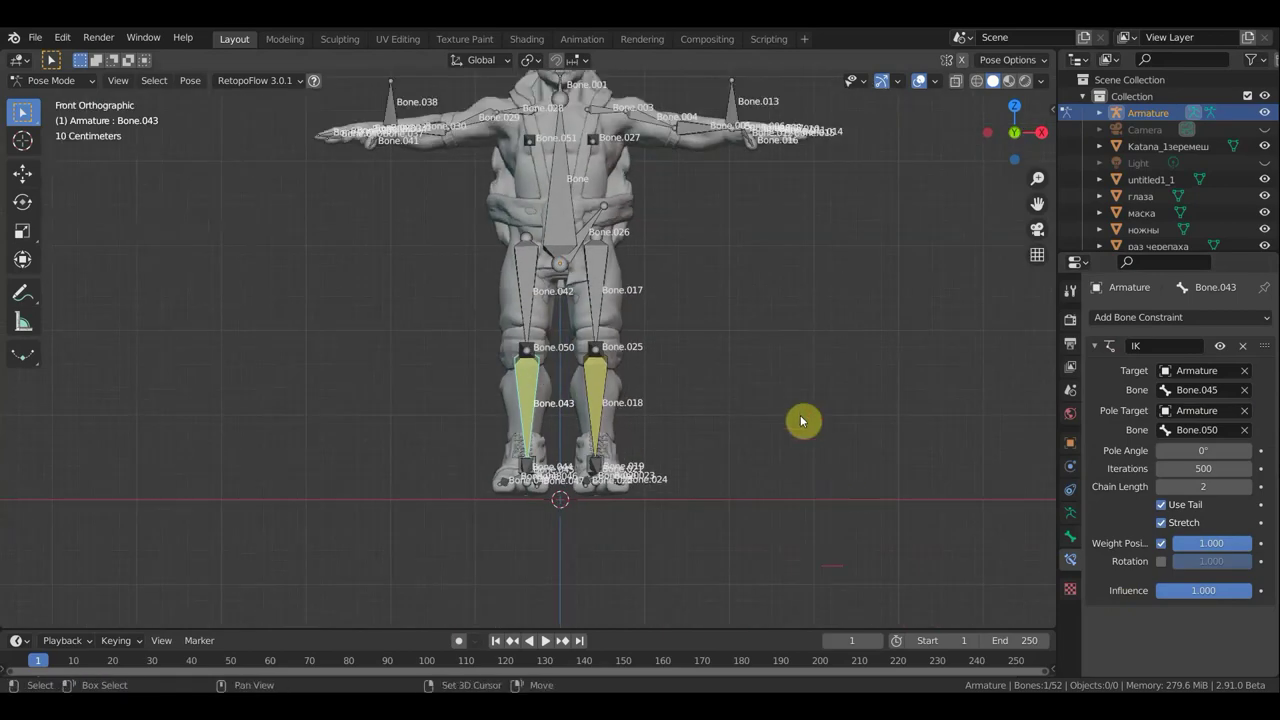
shift+middle_drag(806, 423, 806, 563)
scroll(825, 462, up, 4)
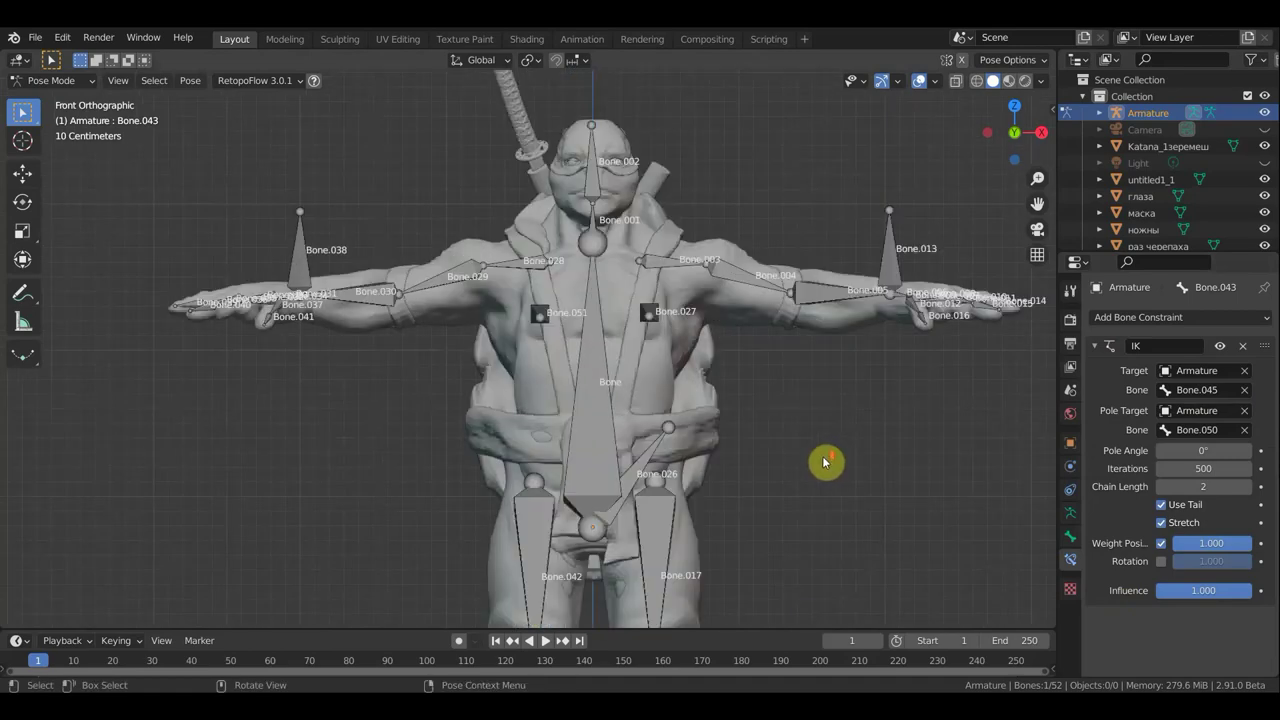
Hide bone names and select Bone.013 with forearm Bone.005 for a targeted constraint
click(1071, 512)
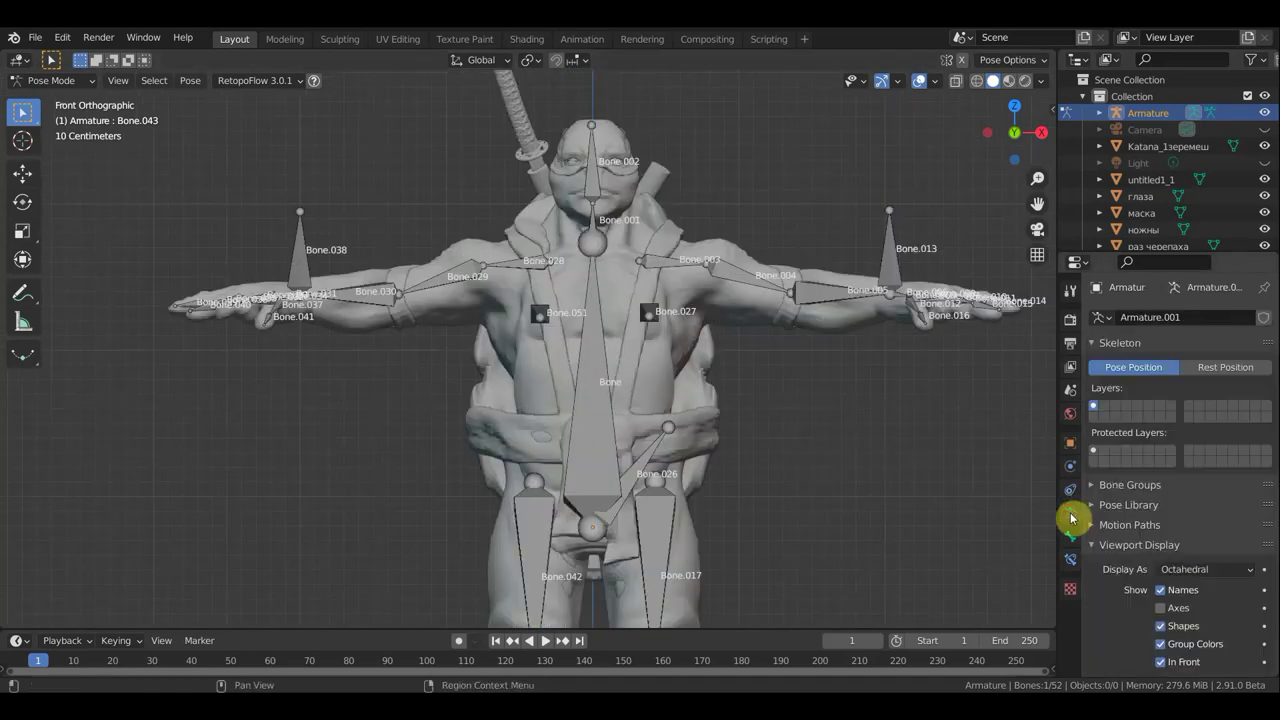
click(1160, 590)
shift+middle_drag(946, 507, 922, 510)
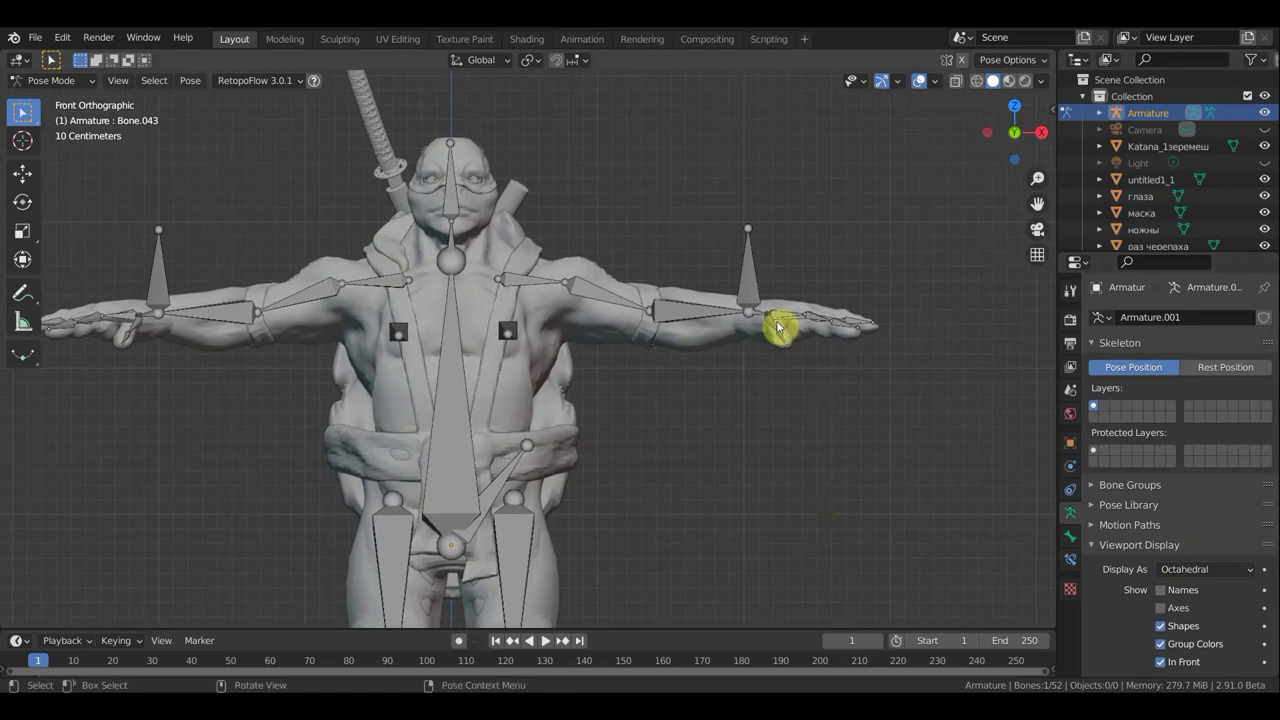
scroll(795, 310, up, 4)
scroll(814, 292, down, 2)
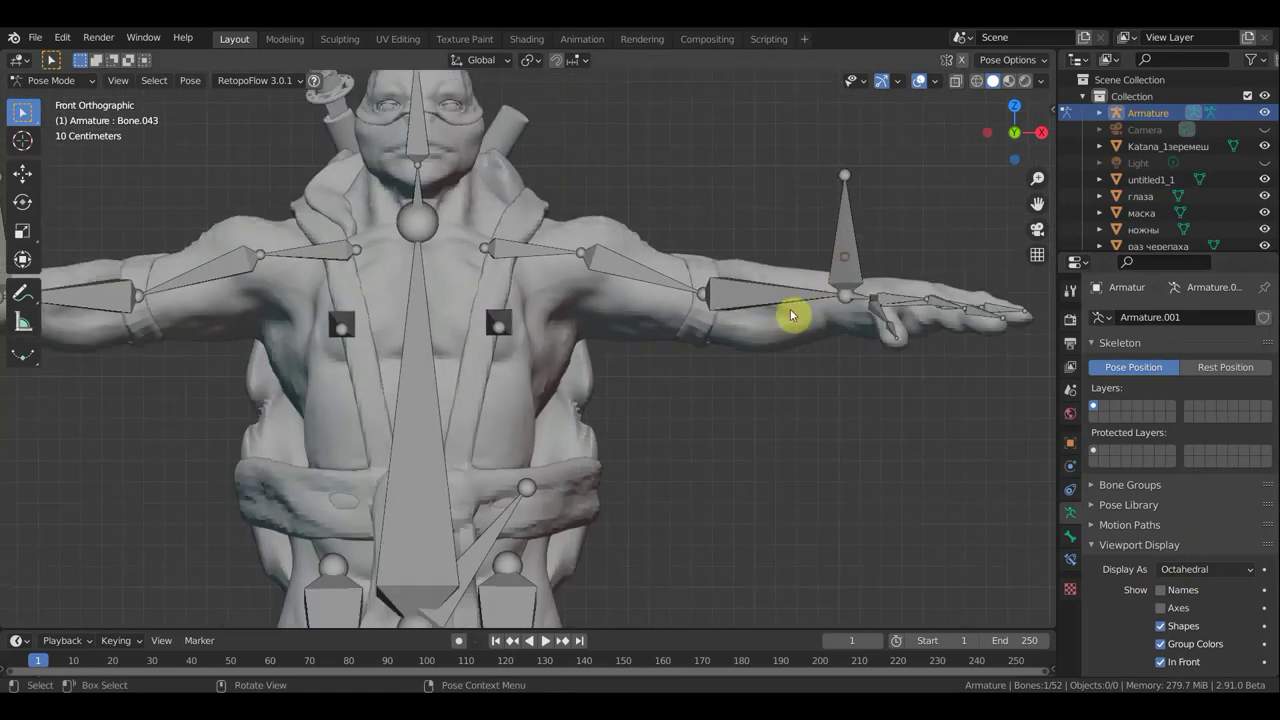
shift+click(749, 306)
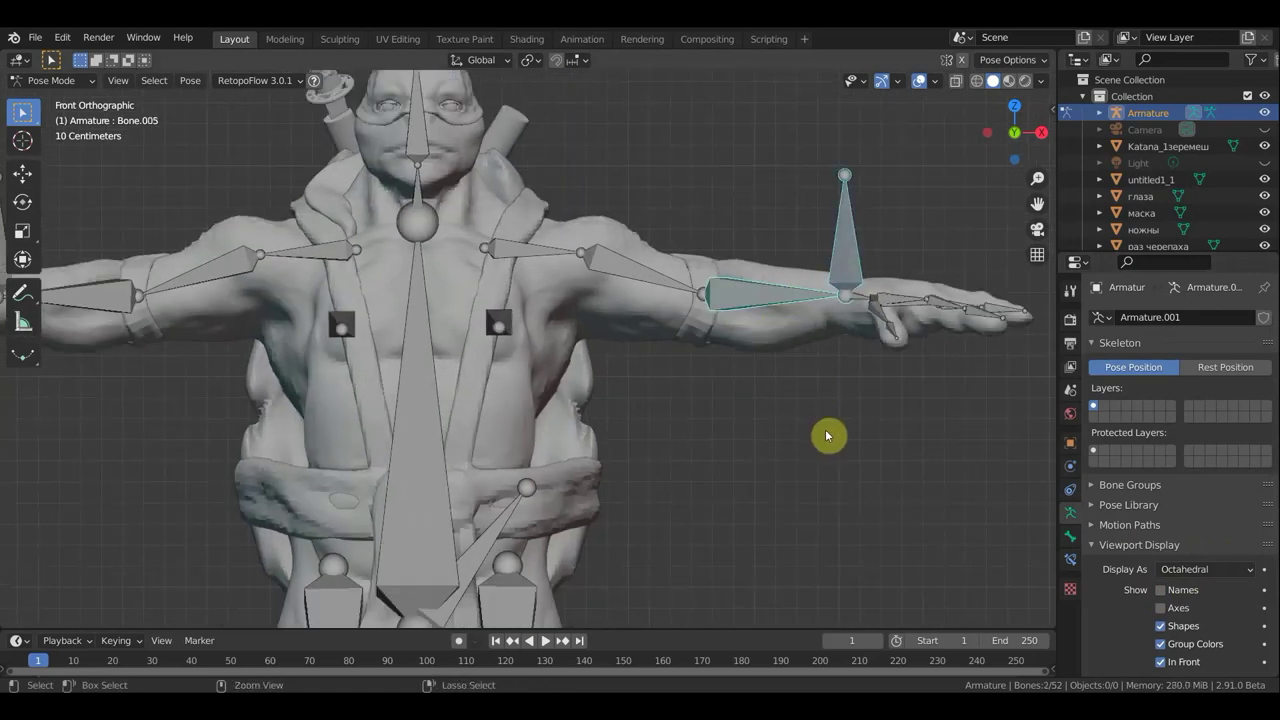
key(ctrl+shift+c)
Add an IK constraint to Bone.005 with chain length 2
click(779, 437)
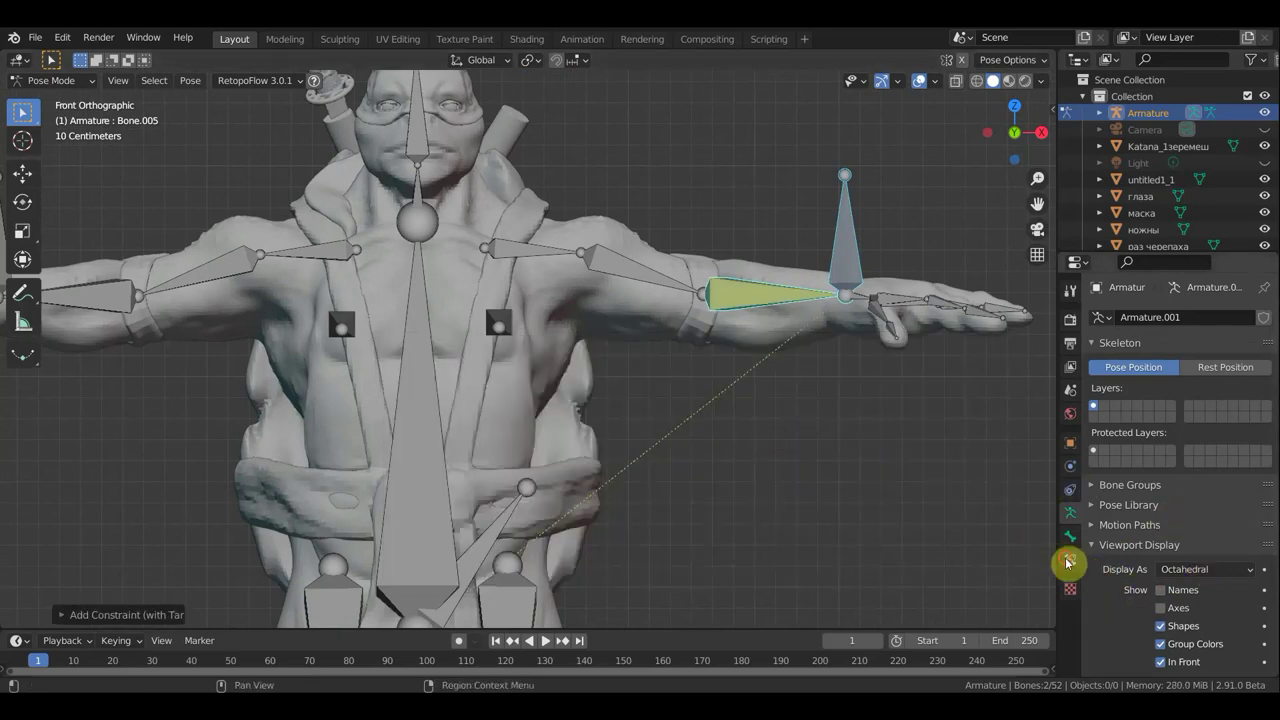
click(1070, 559)
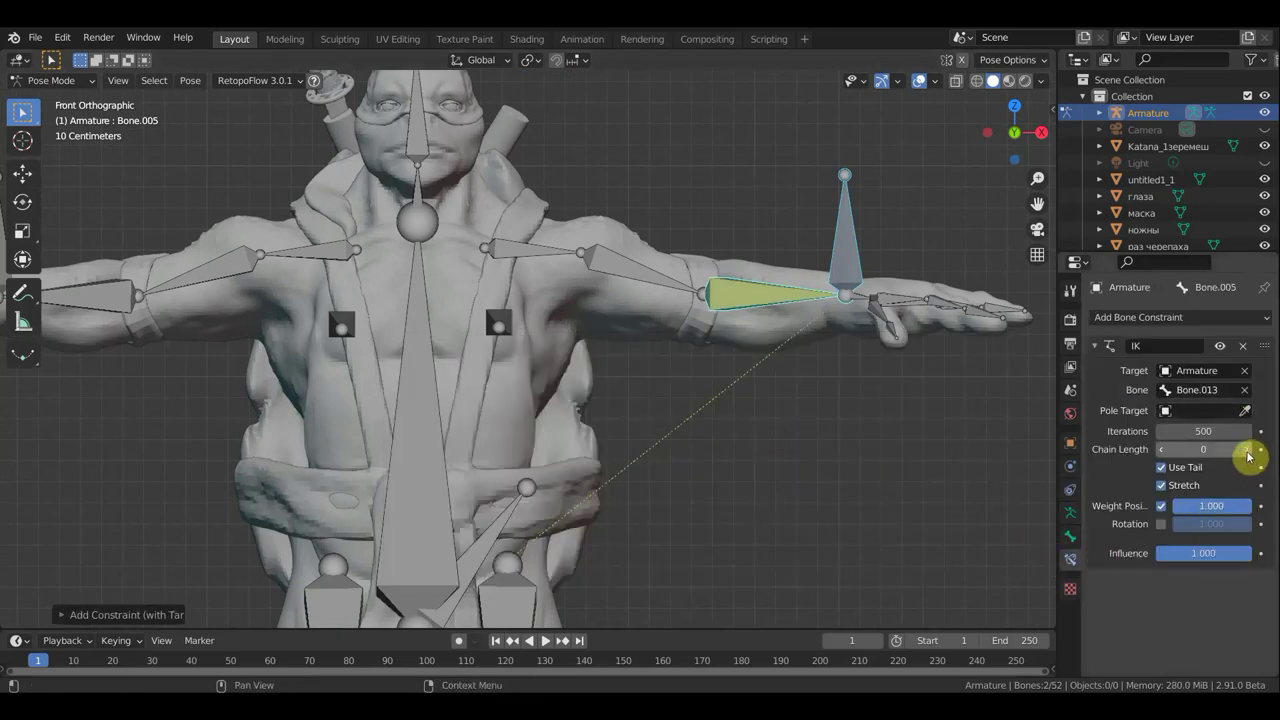
click(1248, 455)
click(1248, 455)
scroll(310, 328, down, 2)
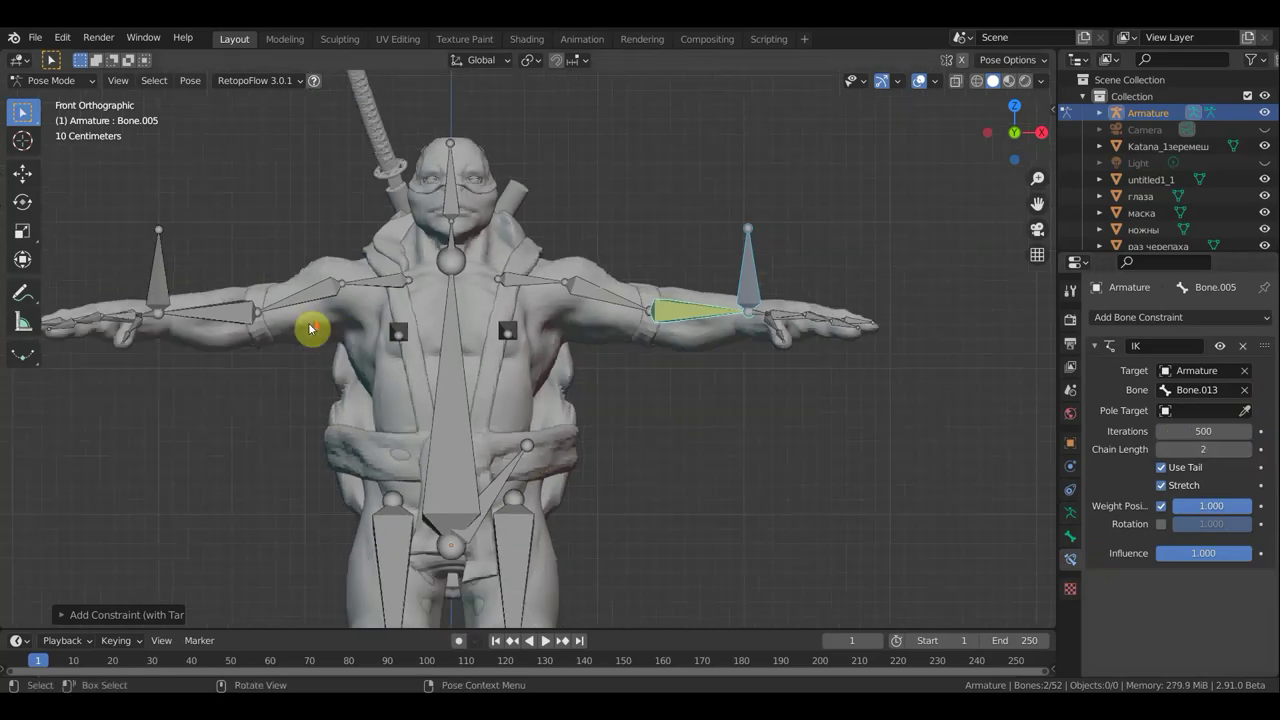
Give left forearm Bone.030 an IK constraint targeting Bone.038 with chain length 2
click(161, 285)
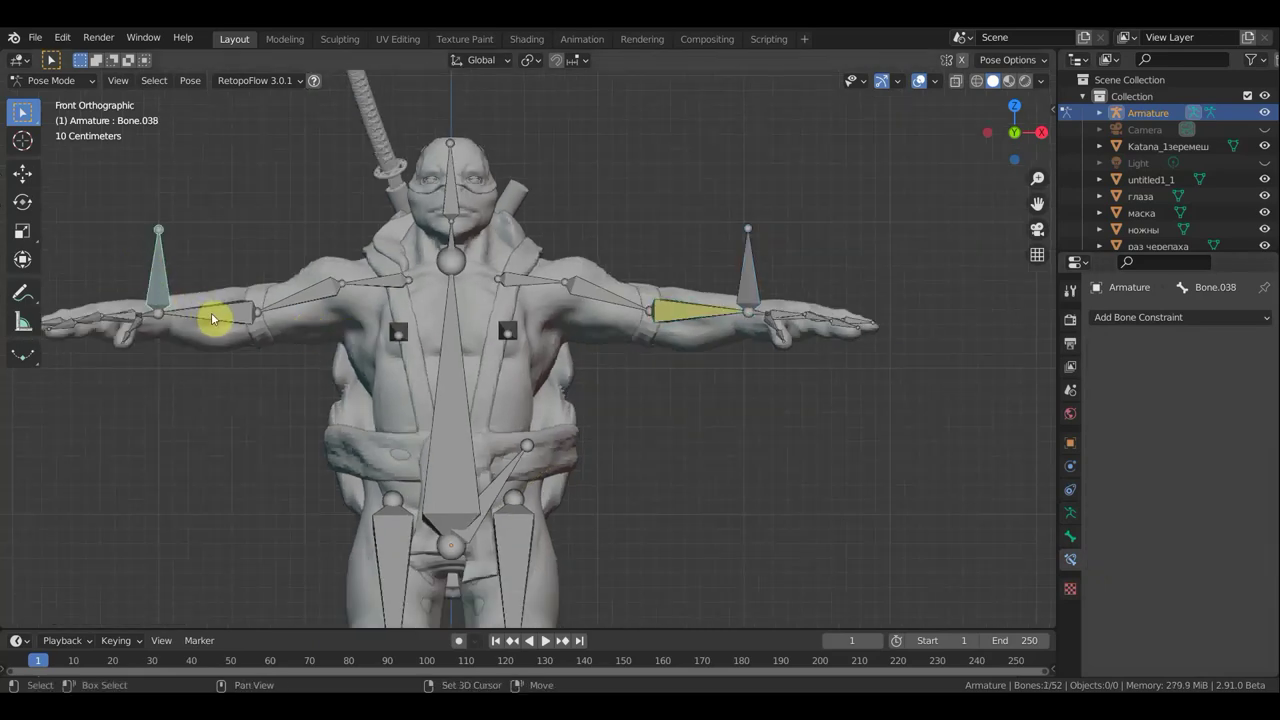
shift+click(238, 360)
key(ctrl+shift+c)
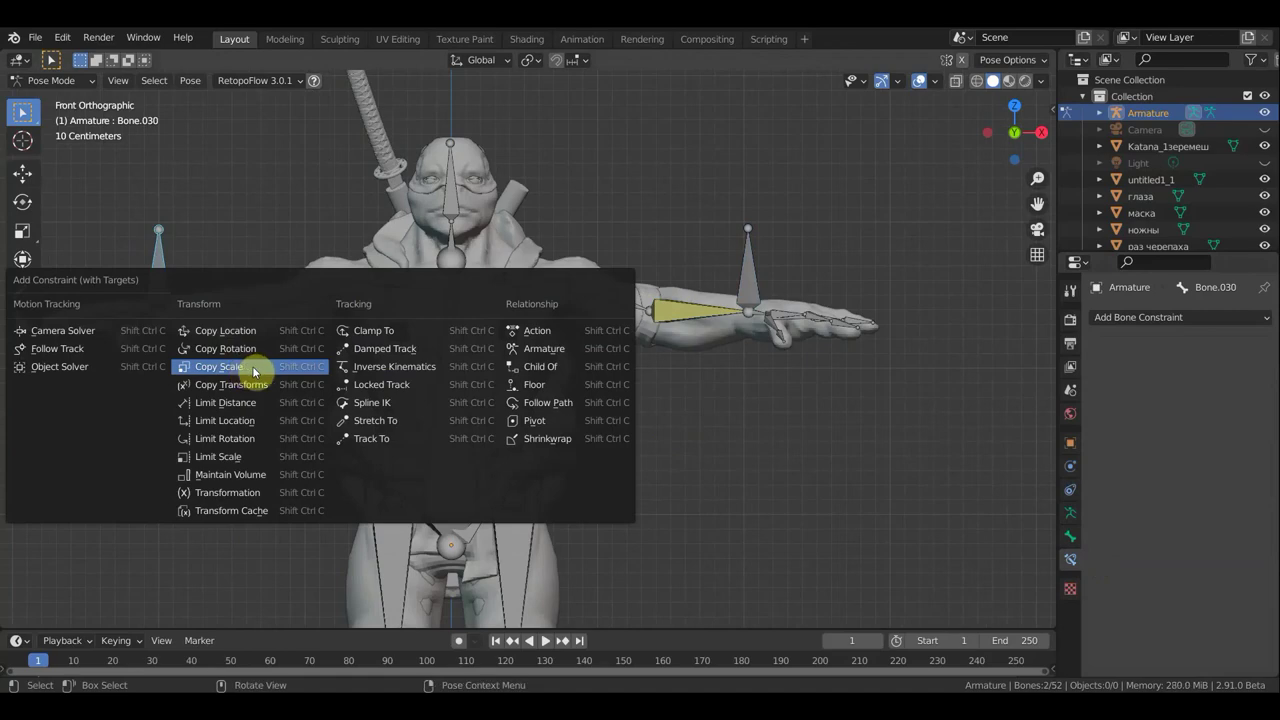
click(390, 367)
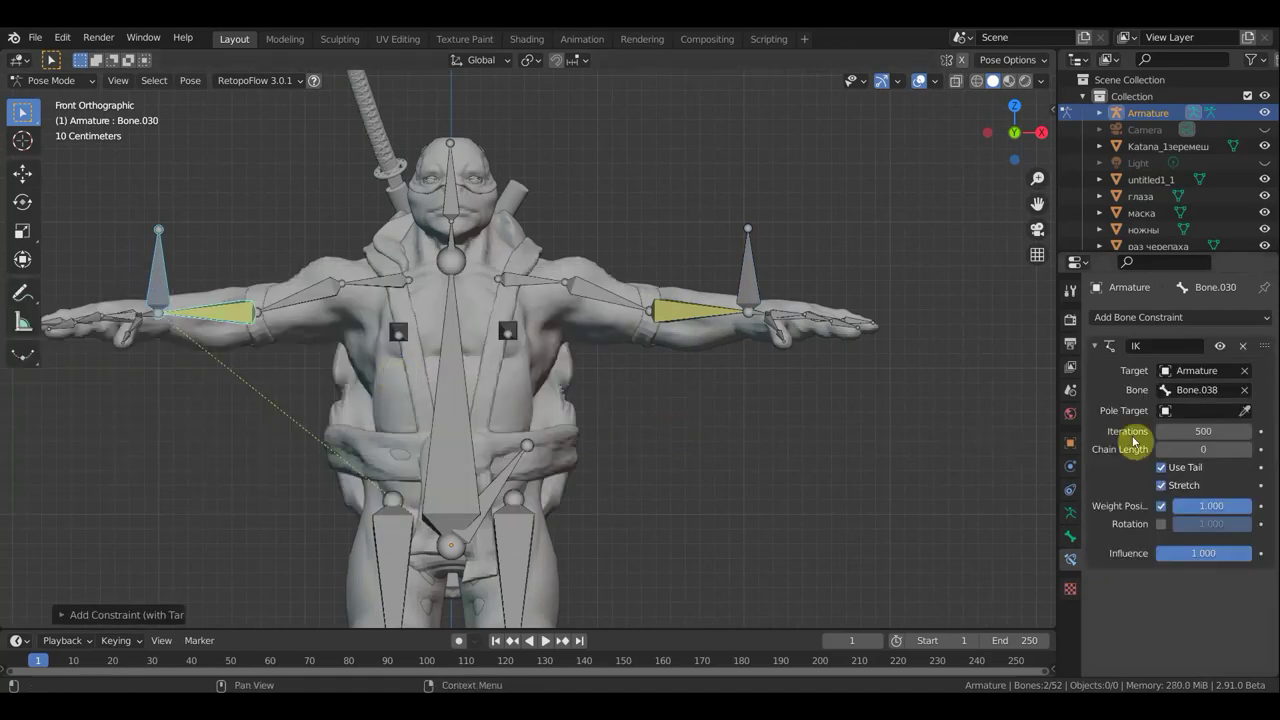
click(1252, 450)
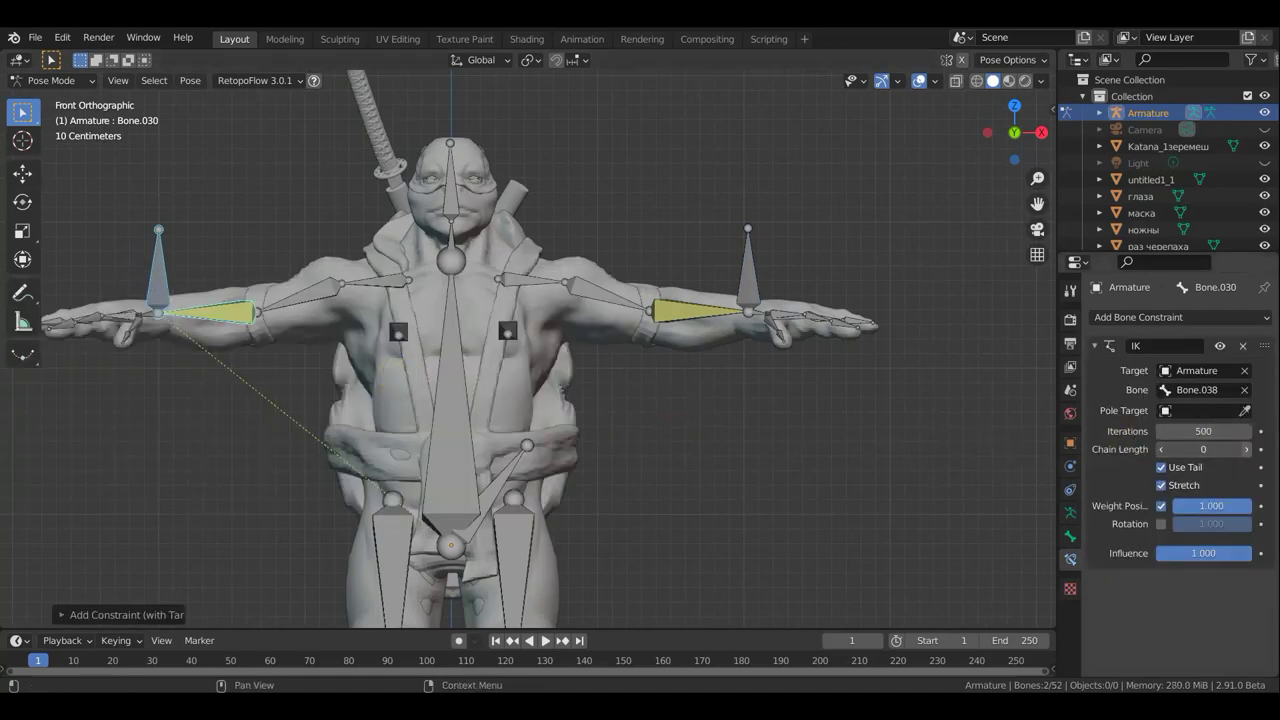
click(1259, 452)
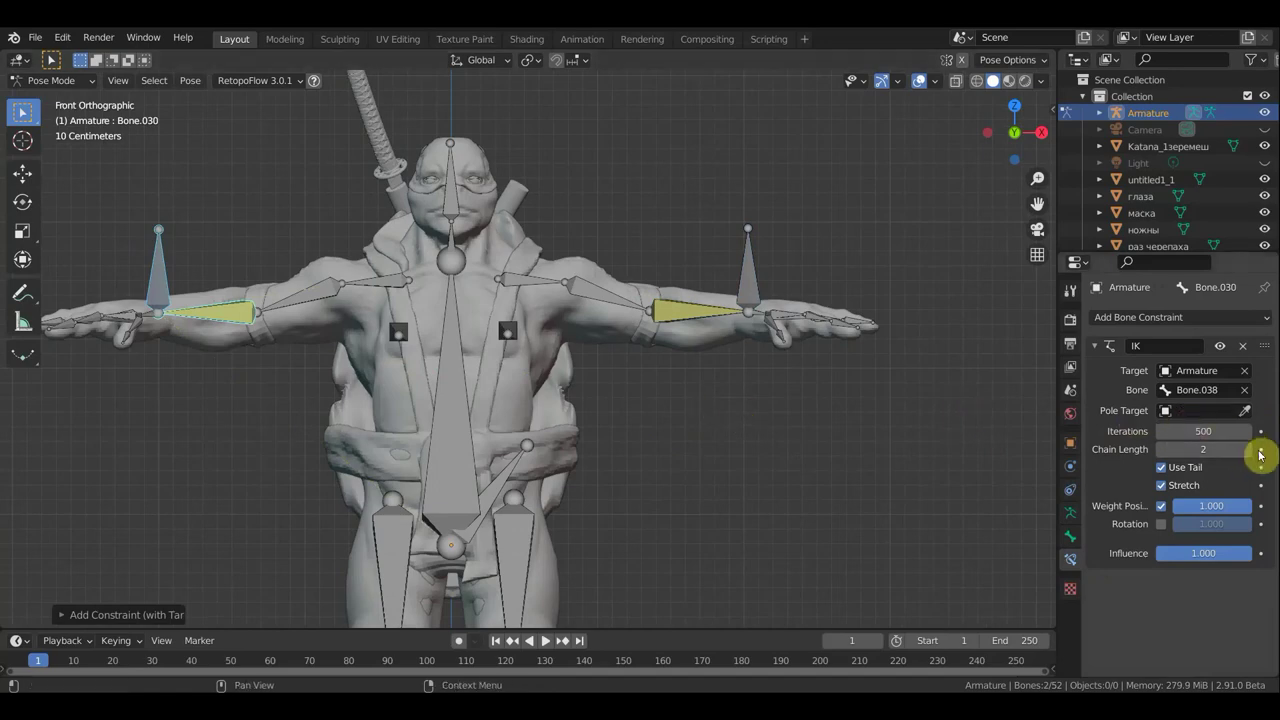
Raise right forearm Bone.005's IK chain length to 3
click(715, 314)
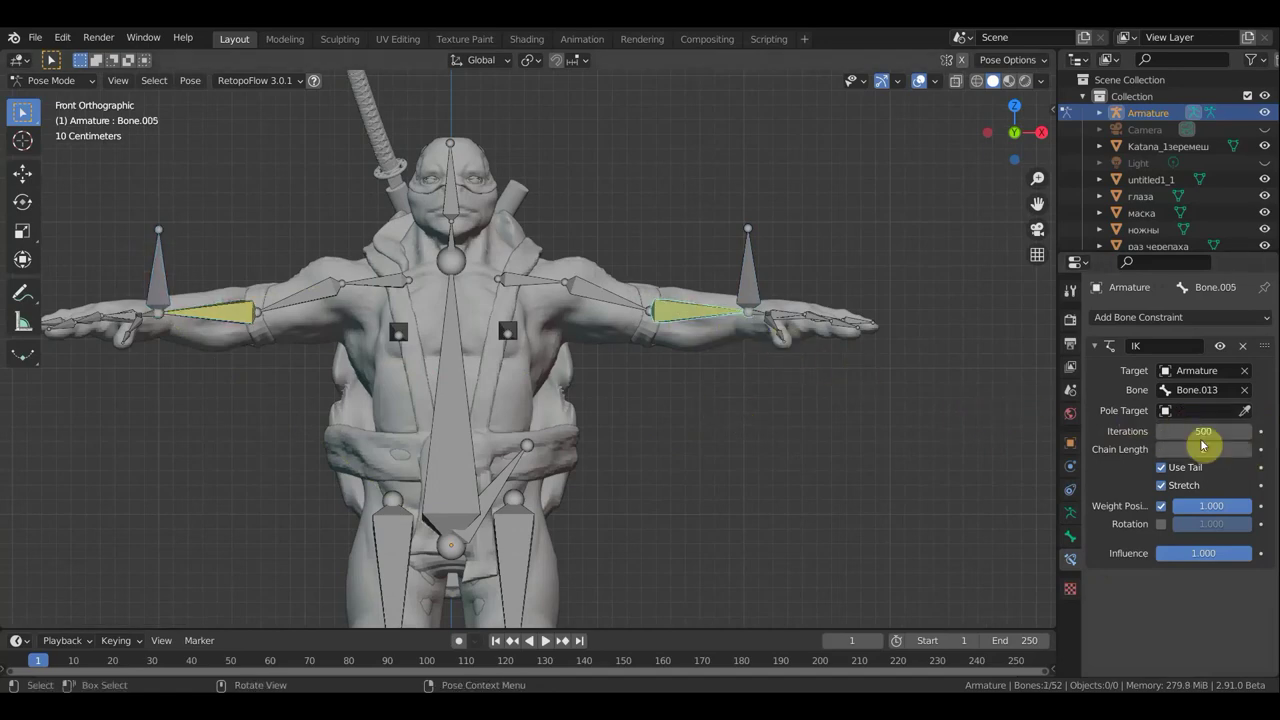
click(1258, 450)
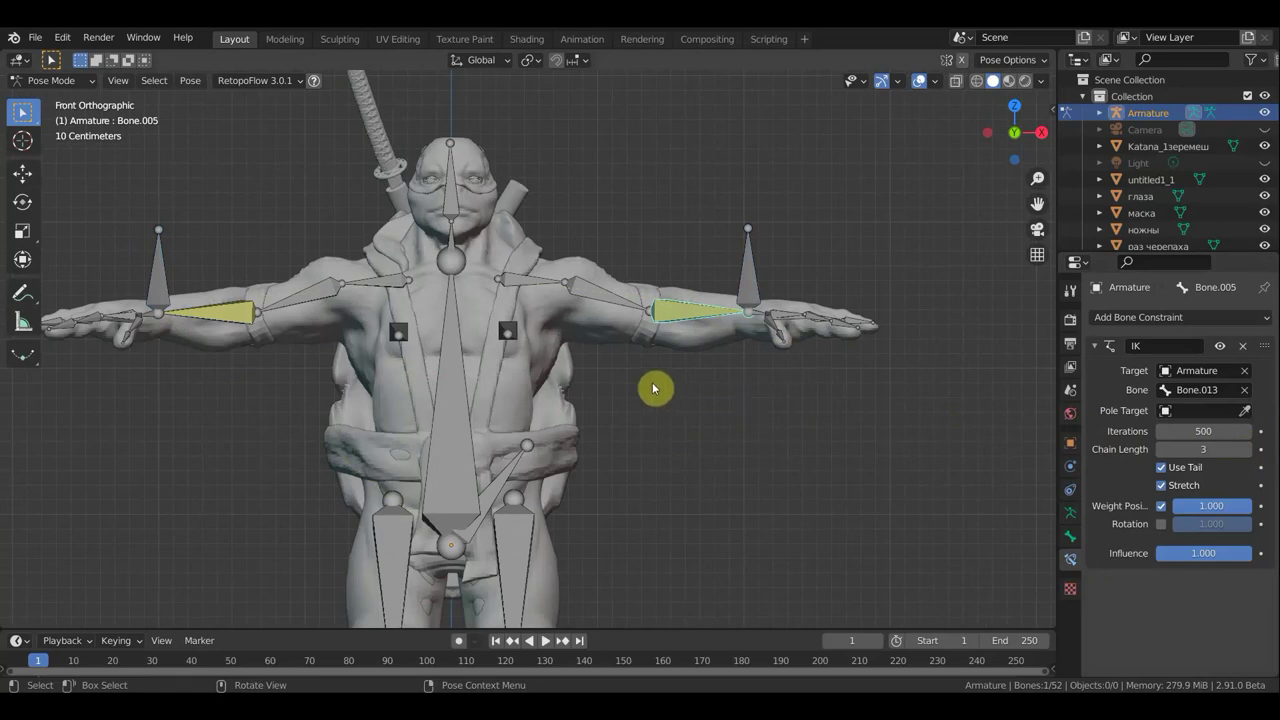
shift+middle_drag(666, 263, 731, 234)
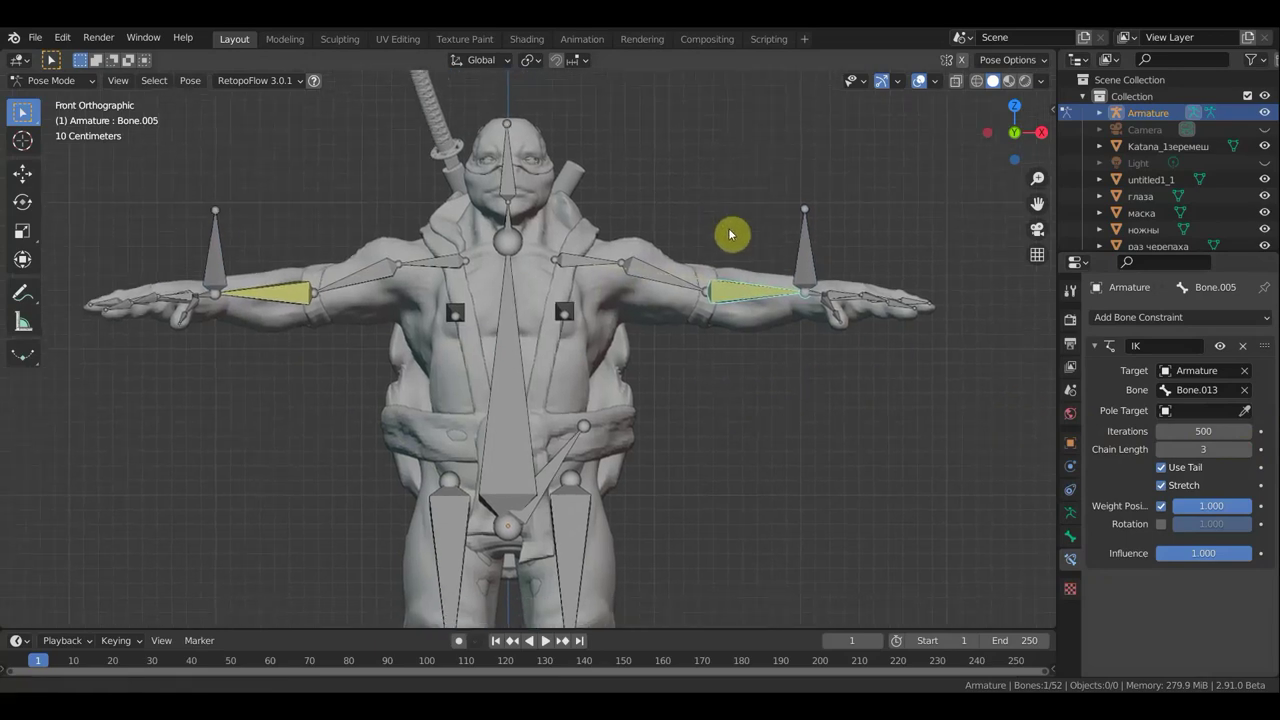
Add a Copy Location constraint to upper-arm Bone.004, then remove it
click(645, 265)
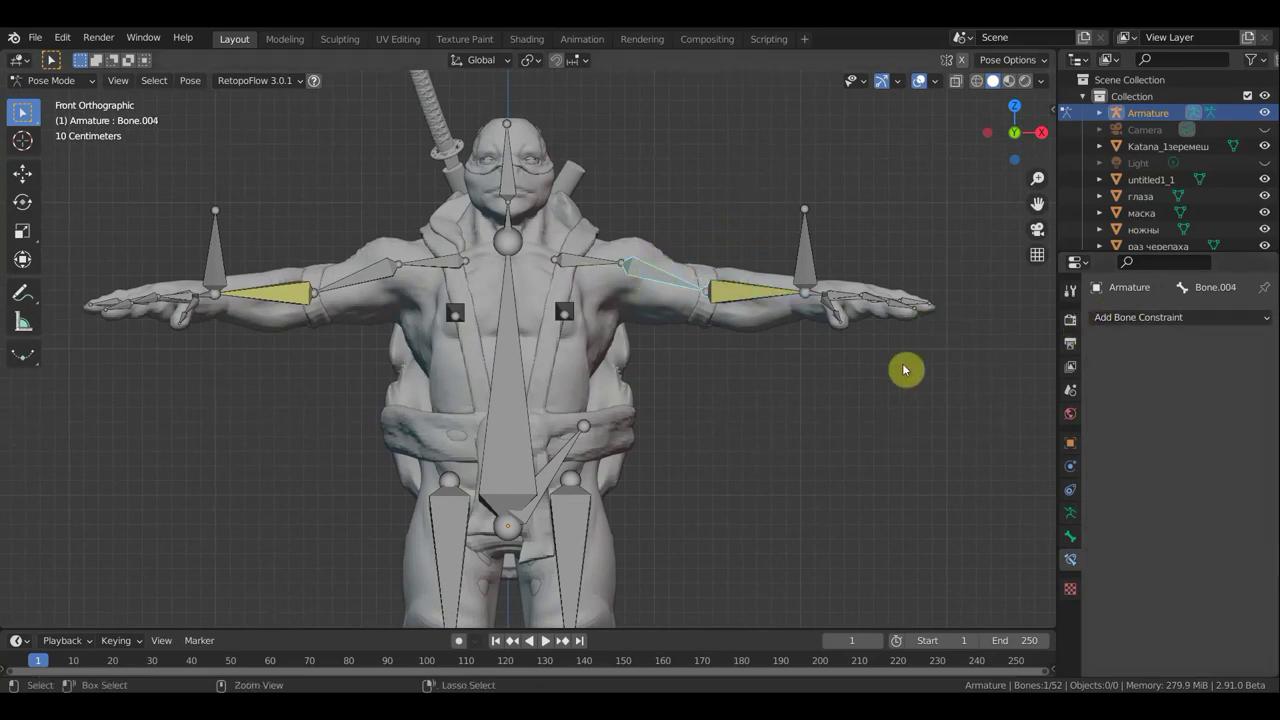
key(shift+ctrl+c)
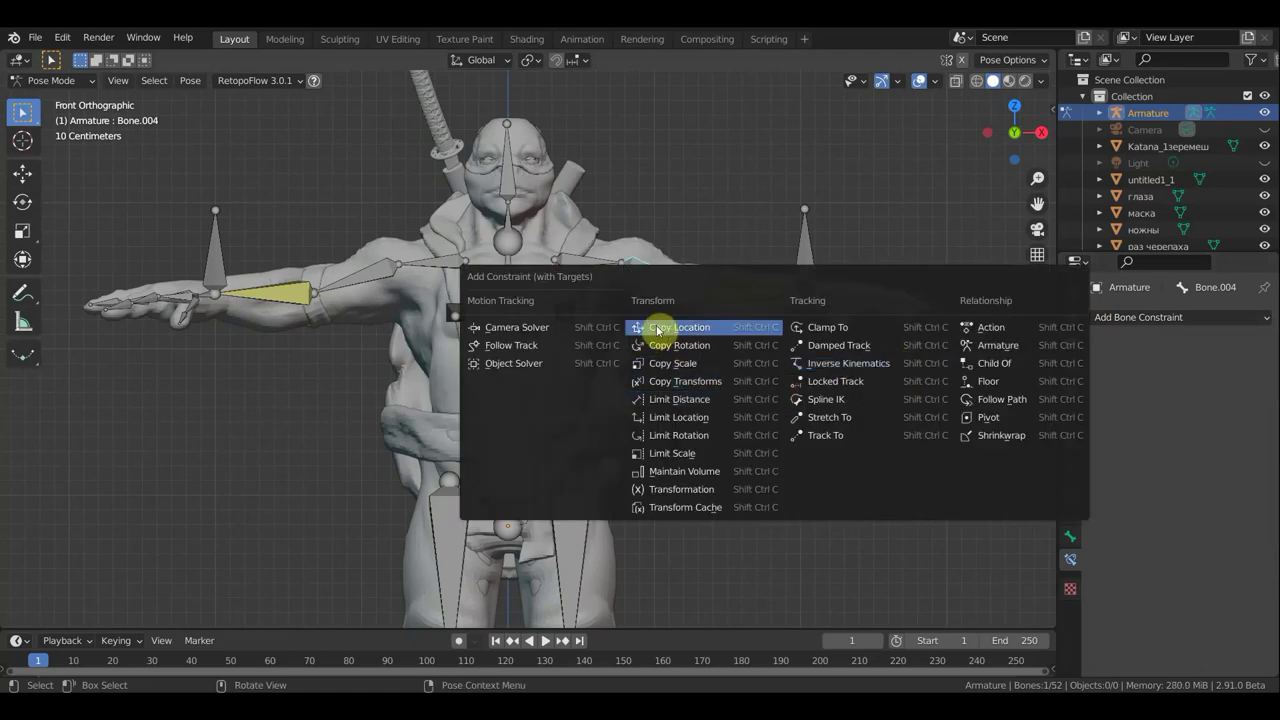
click(675, 329)
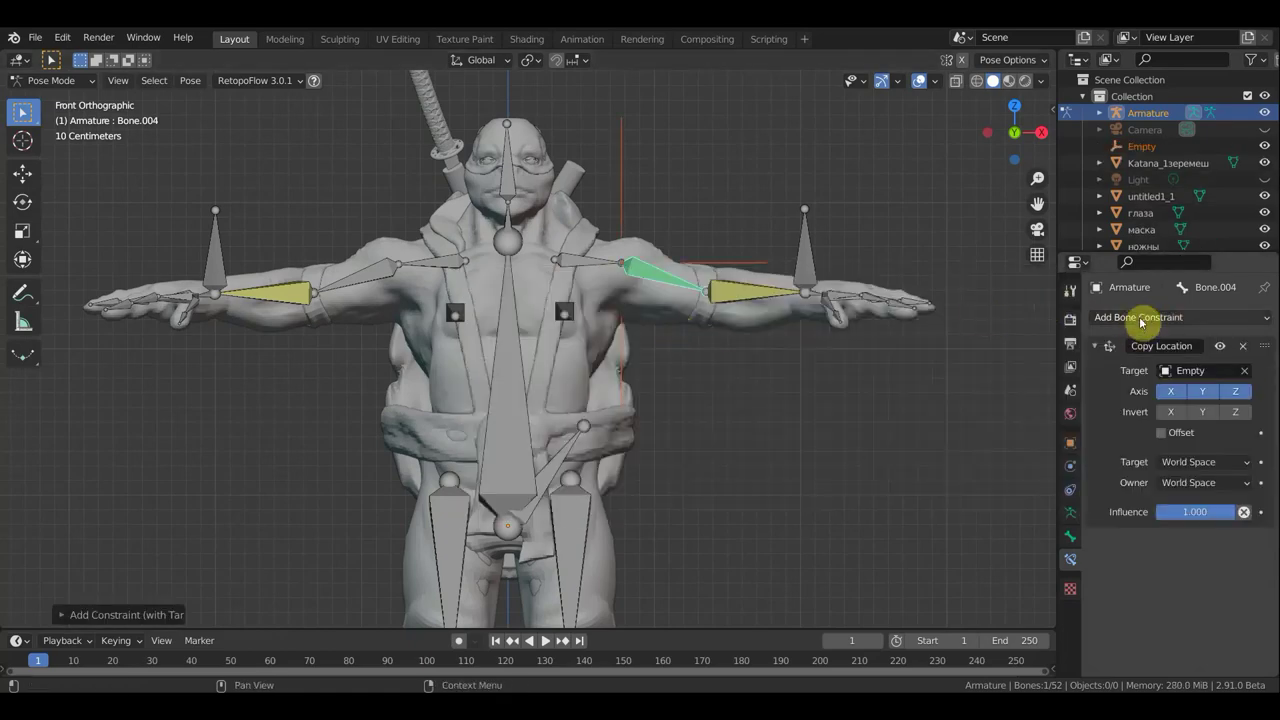
click(1140, 320)
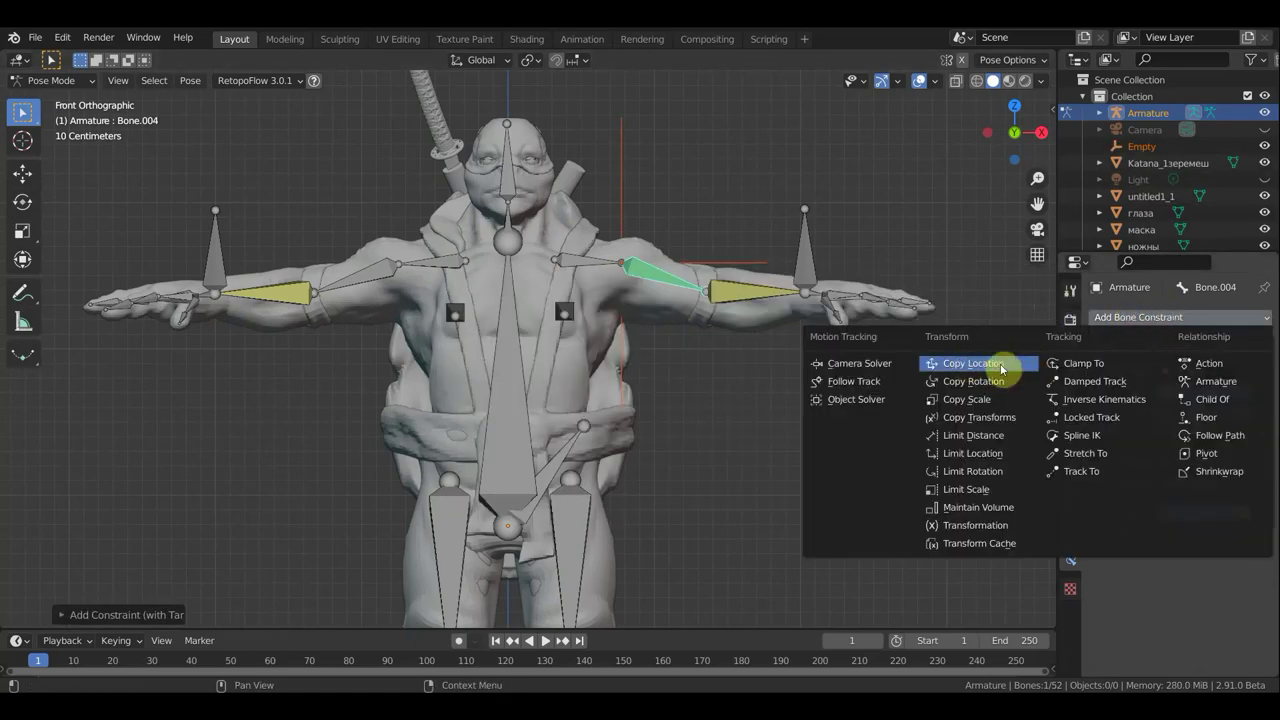
click(756, 537)
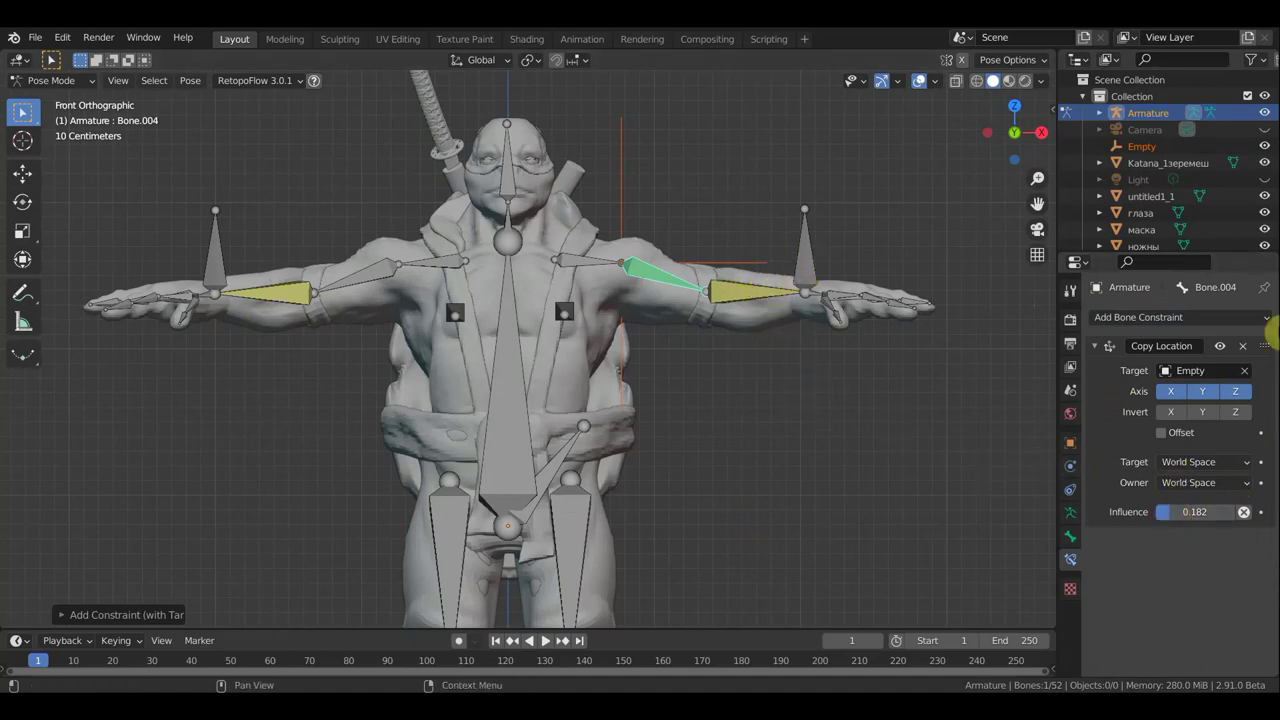
click(1243, 345)
Give Bone.004 a Copy Location constraint targeting Bone.005 with 0.190 influence
click(741, 293)
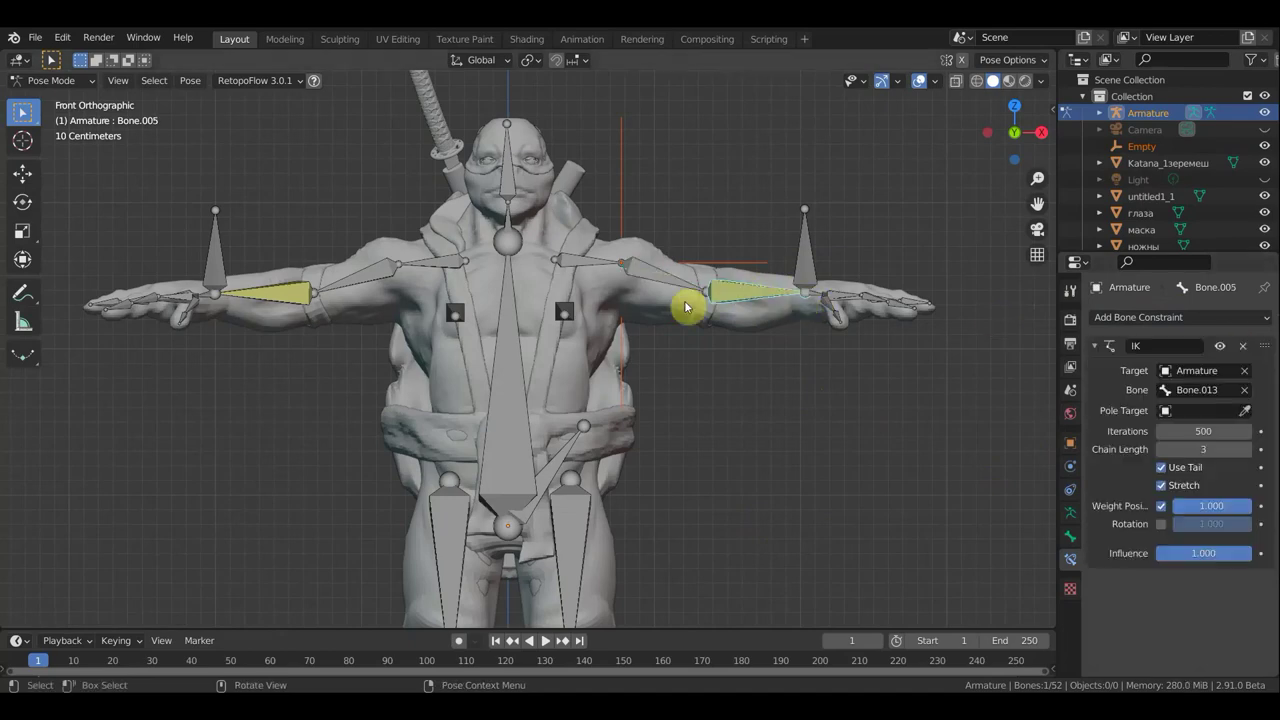
shift+click(653, 283)
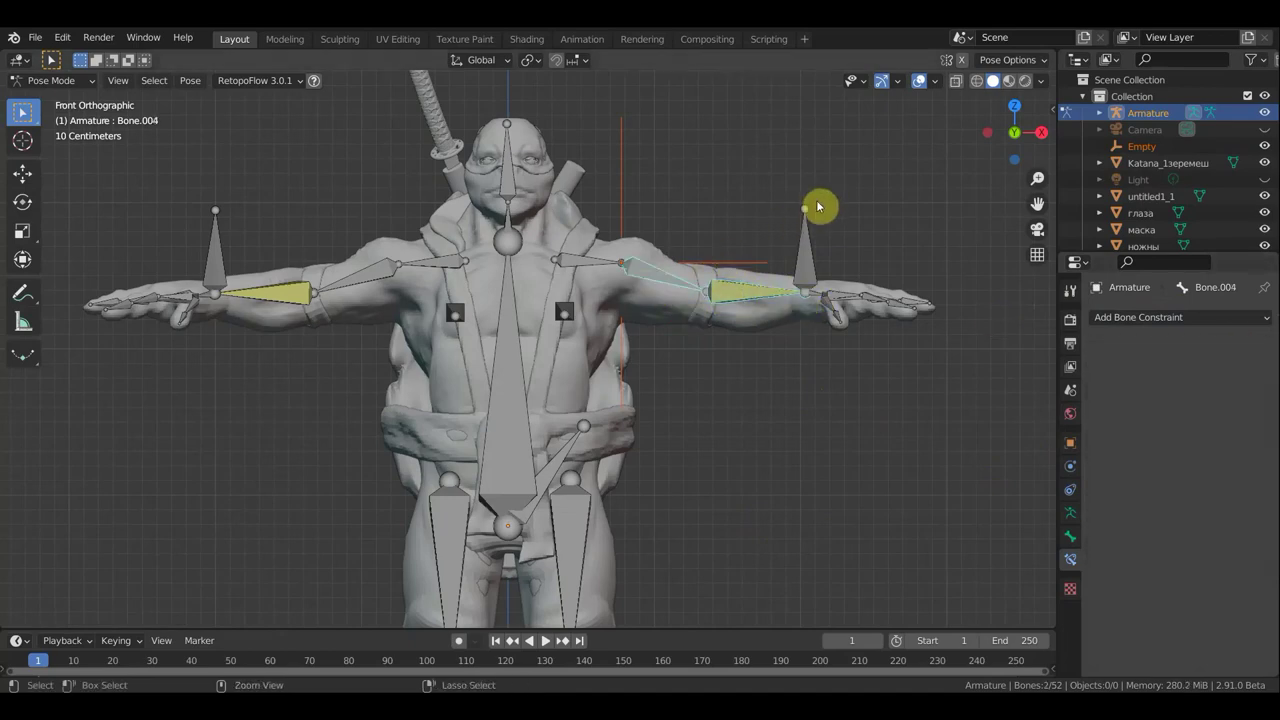
key(shift+ctrl+c)
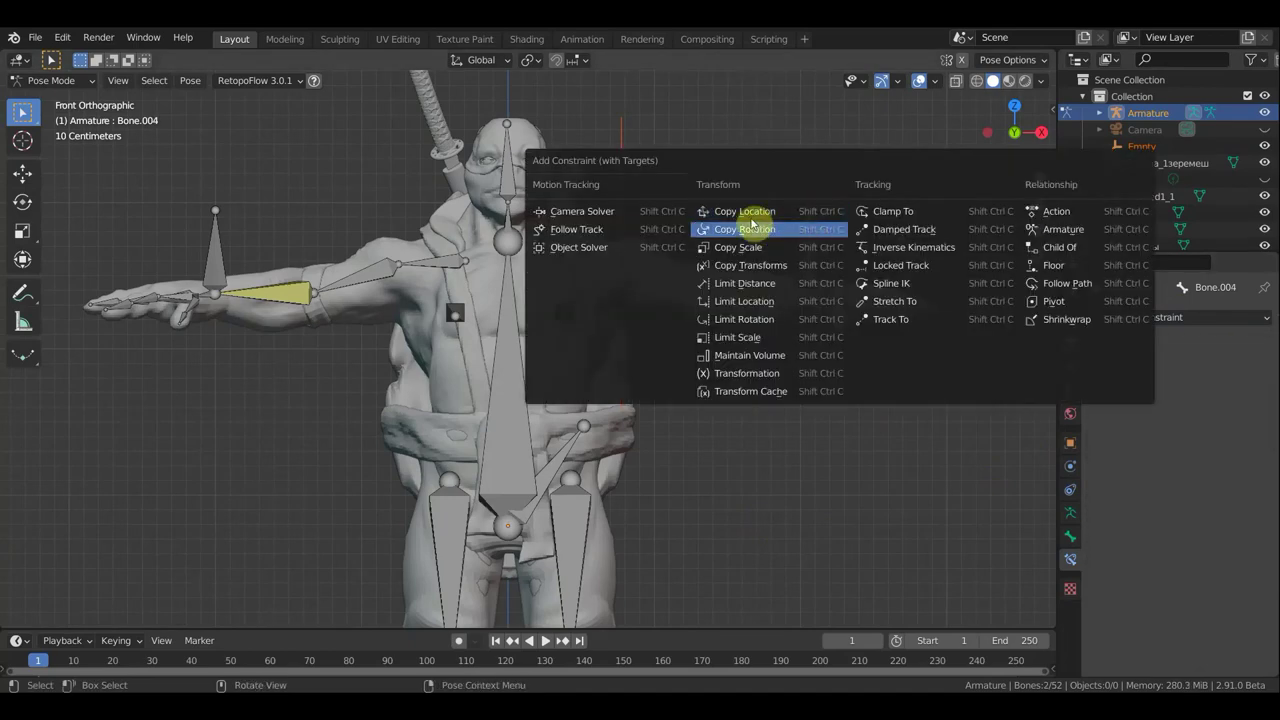
click(752, 212)
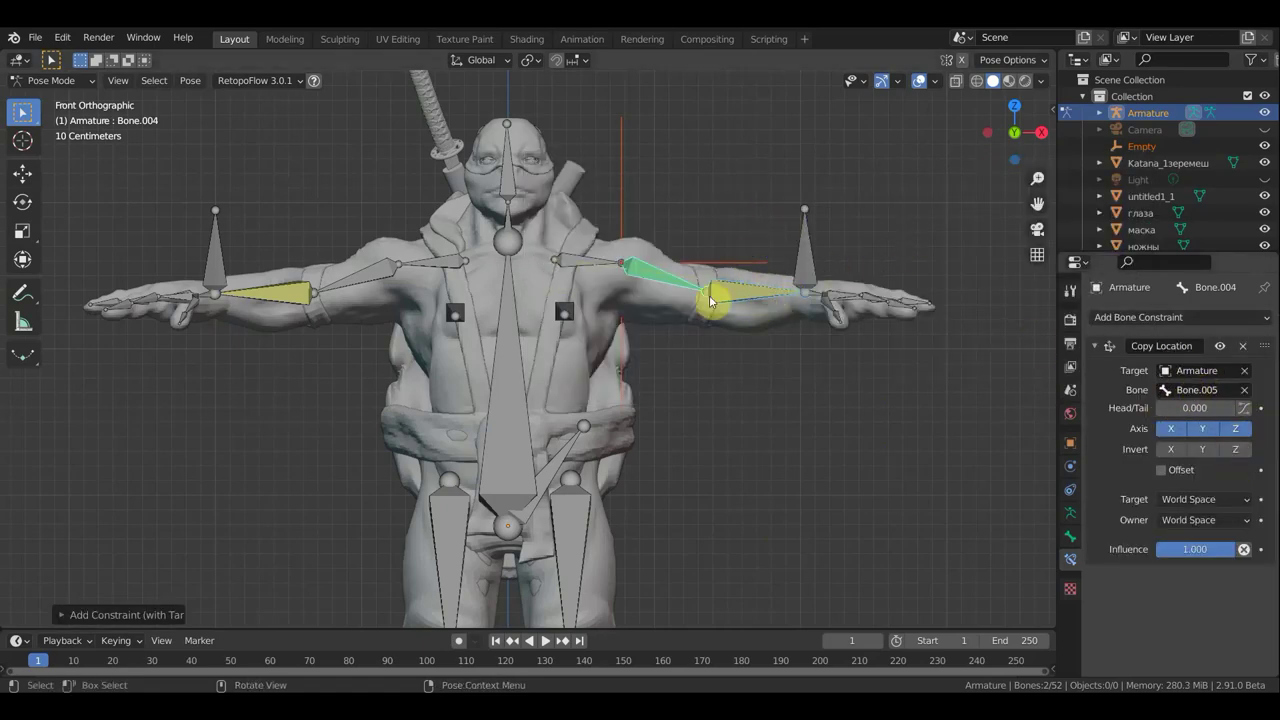
Add a Copy Transforms constraint on Bone.005 targeting wrist bone Bone.013
click(797, 273)
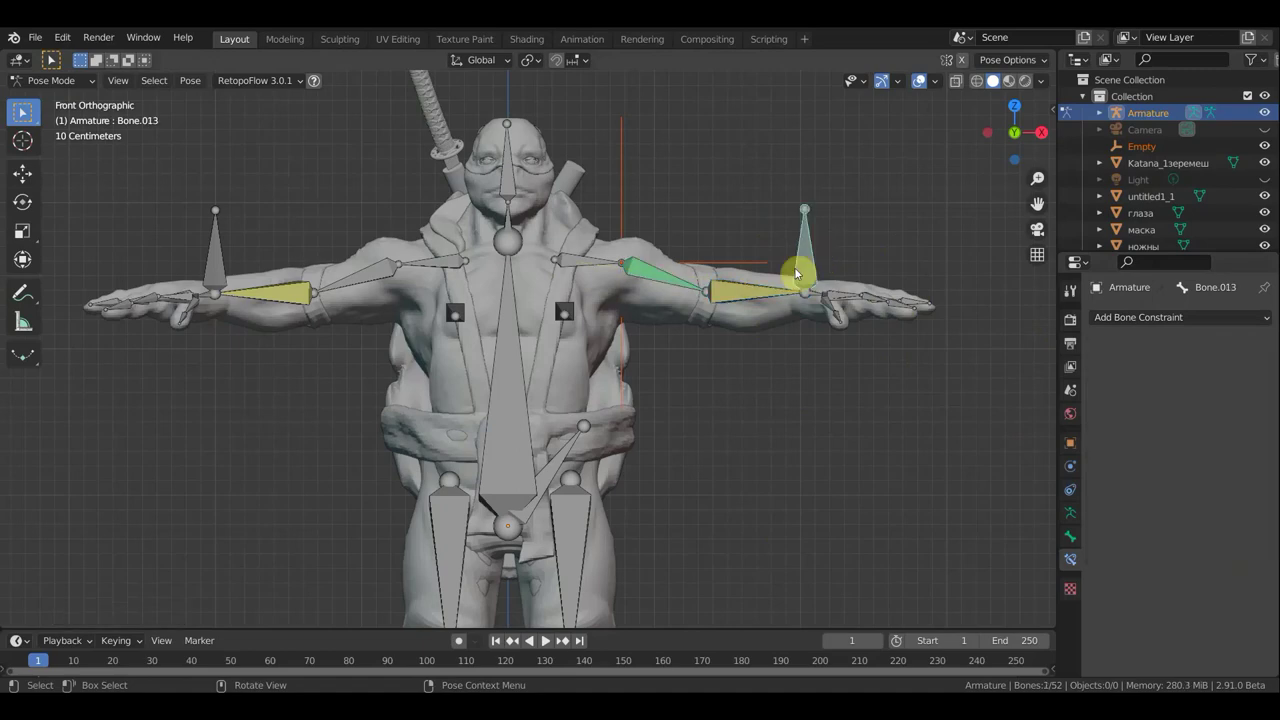
shift+click(748, 288)
key(shift+ctrl+c)
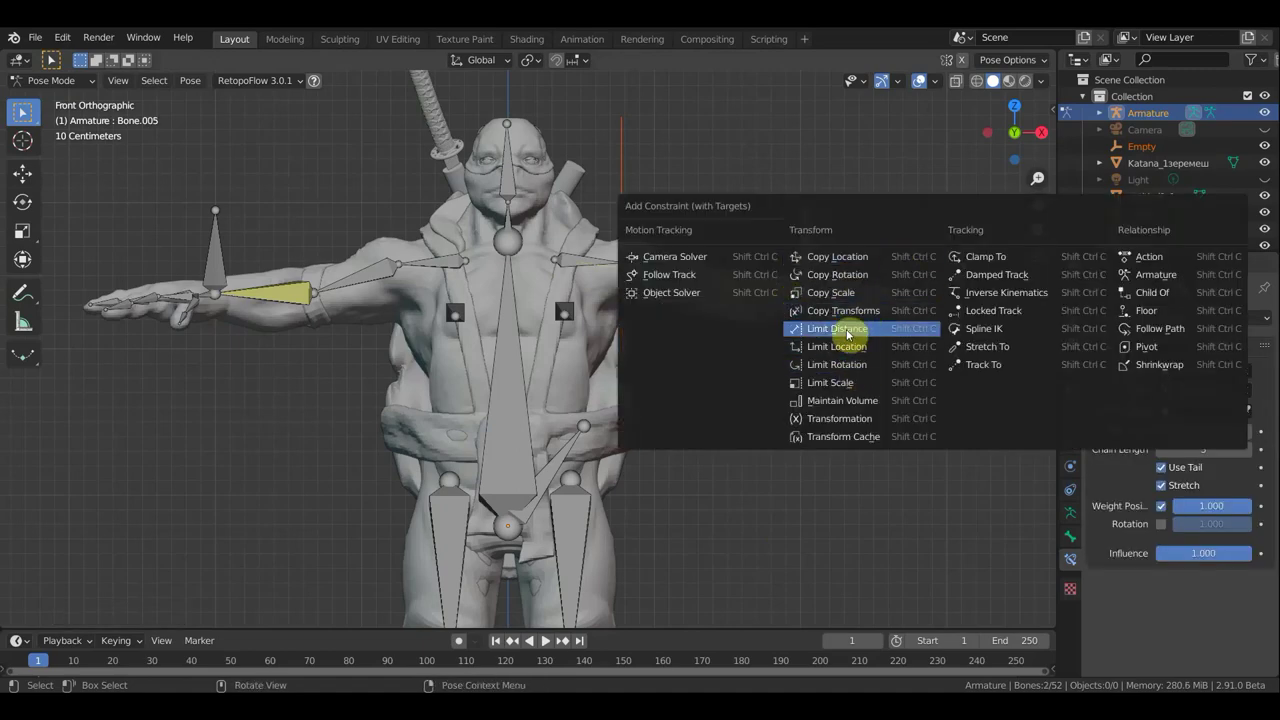
click(850, 310)
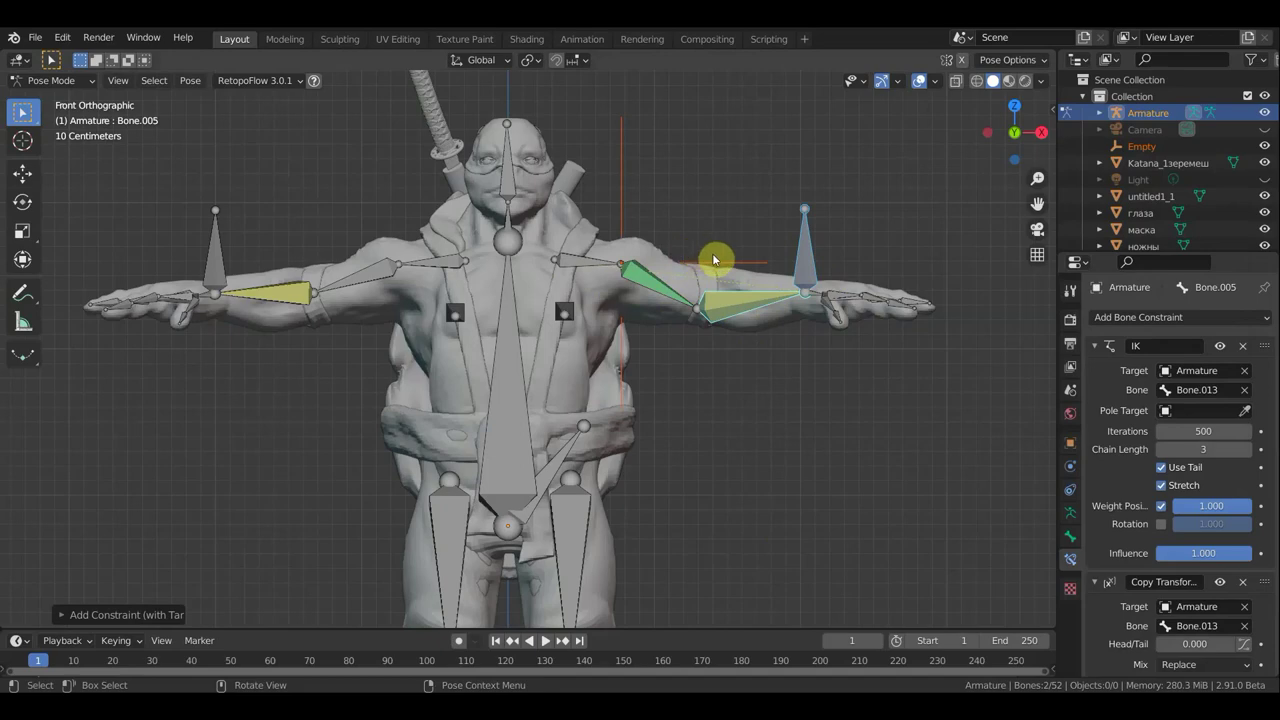
scroll(719, 261, down, 2)
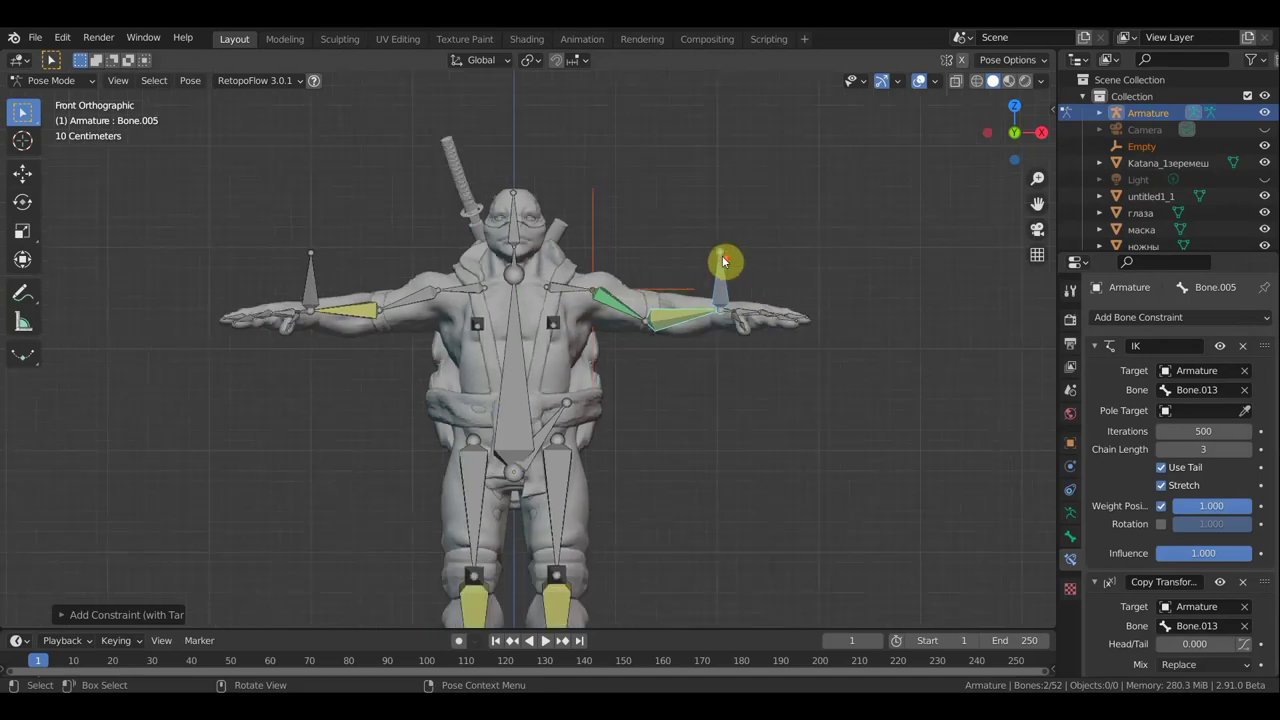
Delete the leftover Empty in Object Mode and put the armature back in Pose Mode
click(1146, 148)
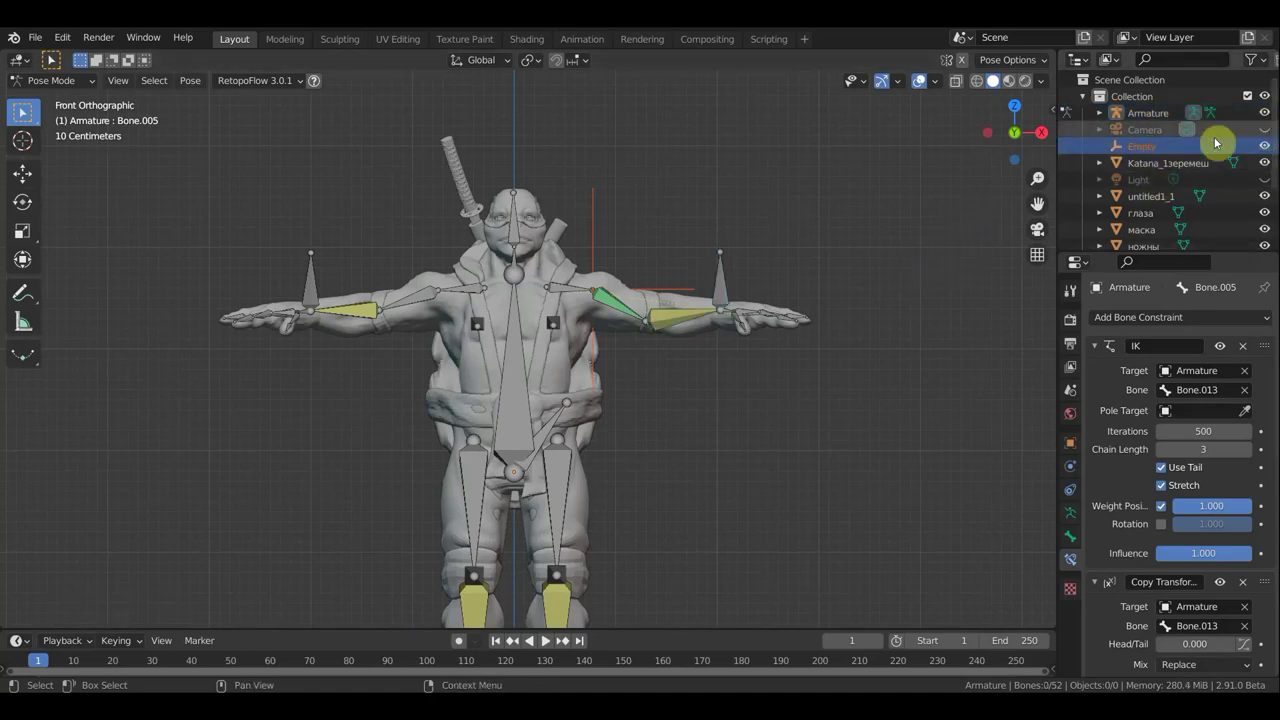
click(55, 80)
click(67, 97)
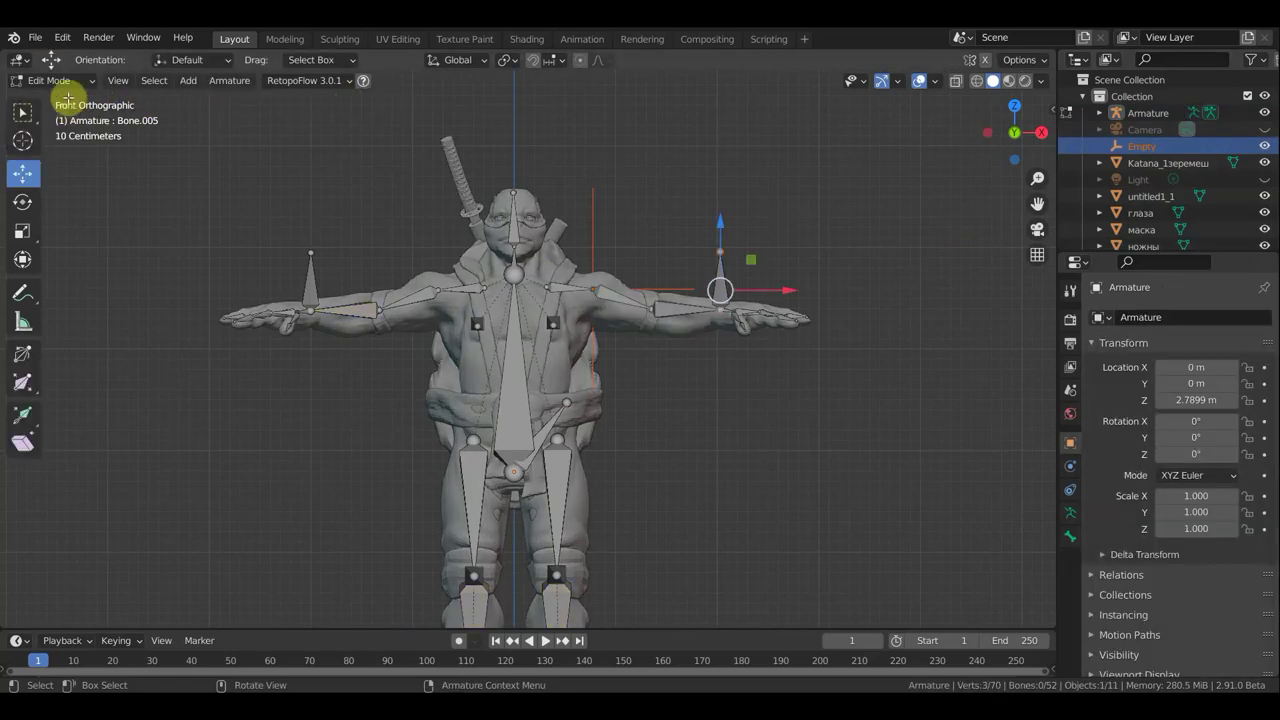
click(58, 81)
click(60, 98)
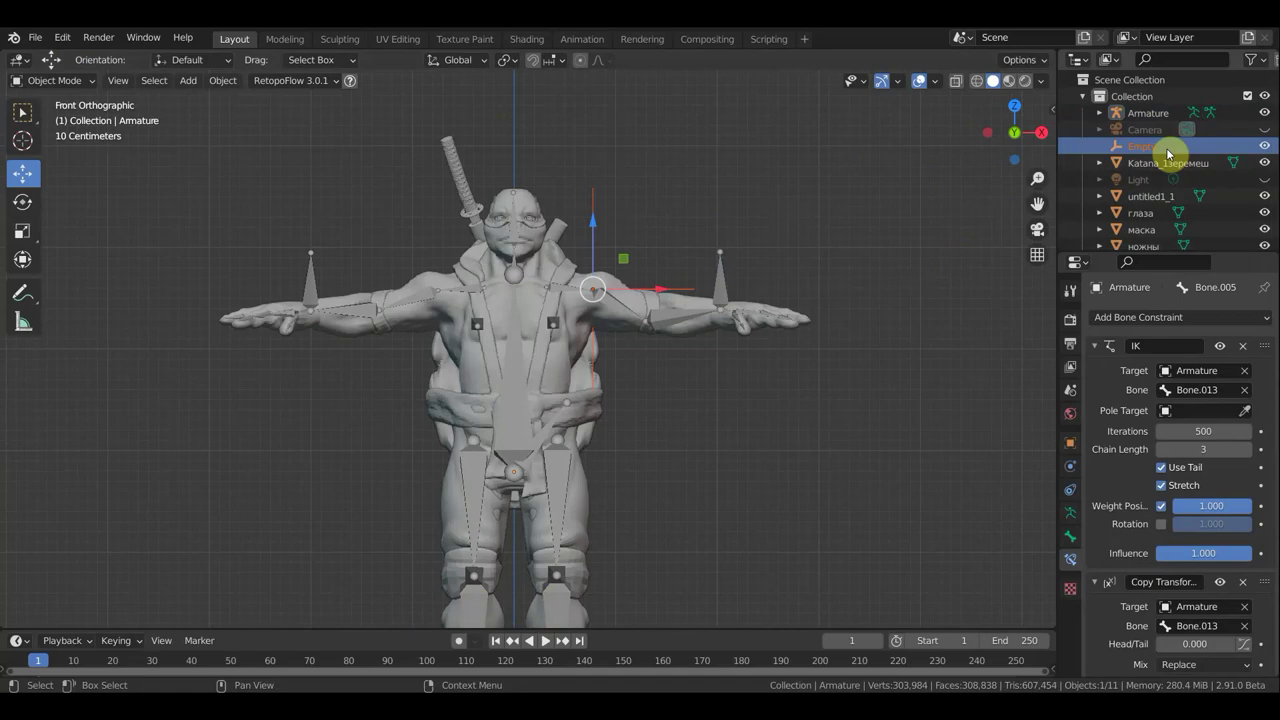
key(x)
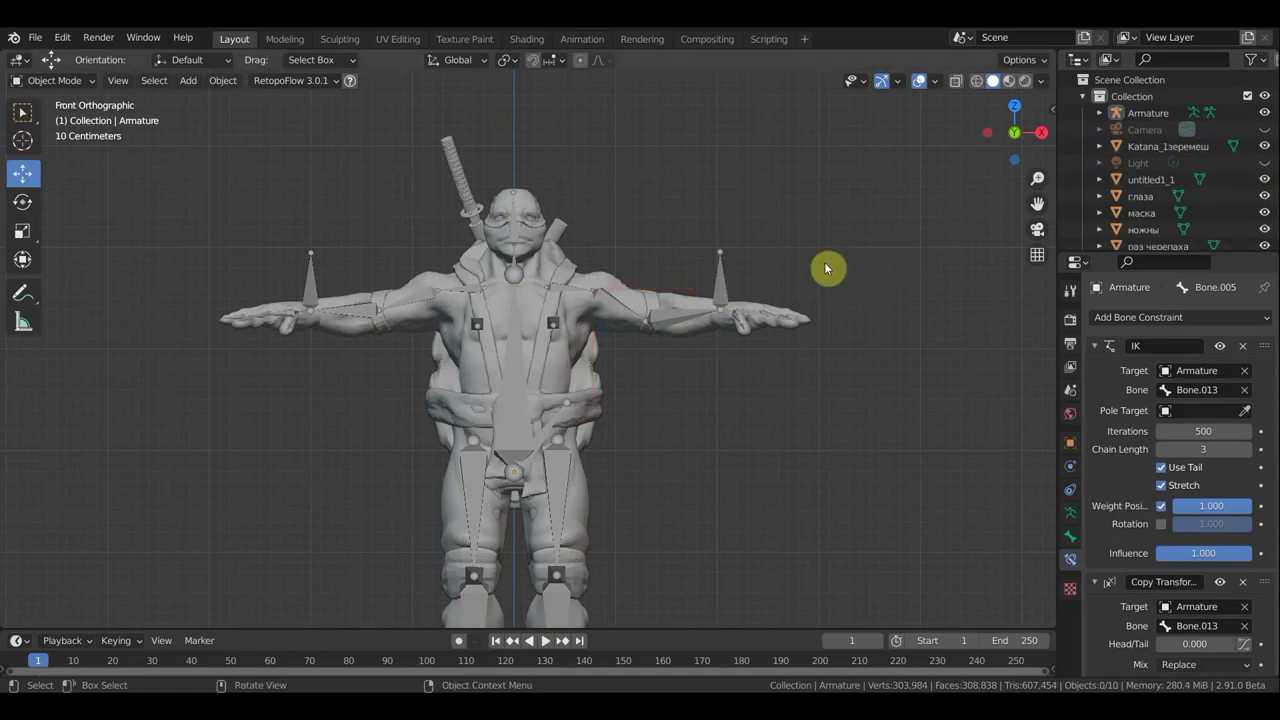
click(720, 288)
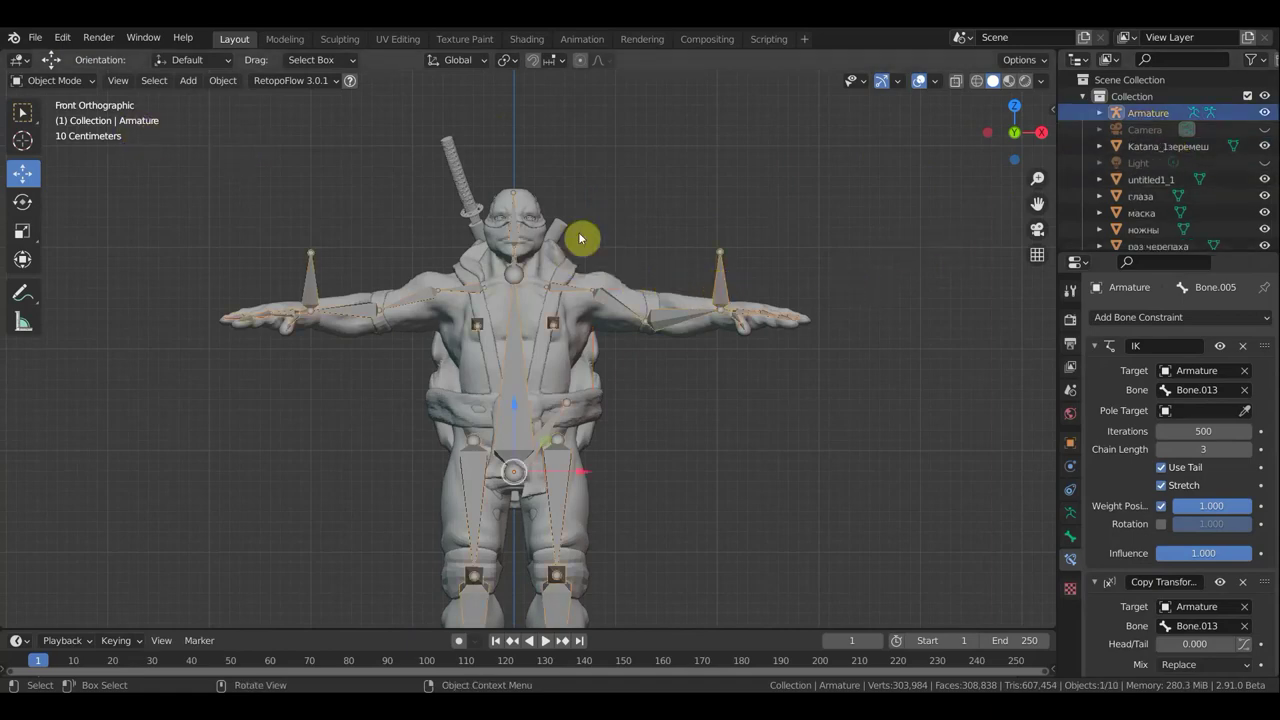
click(58, 82)
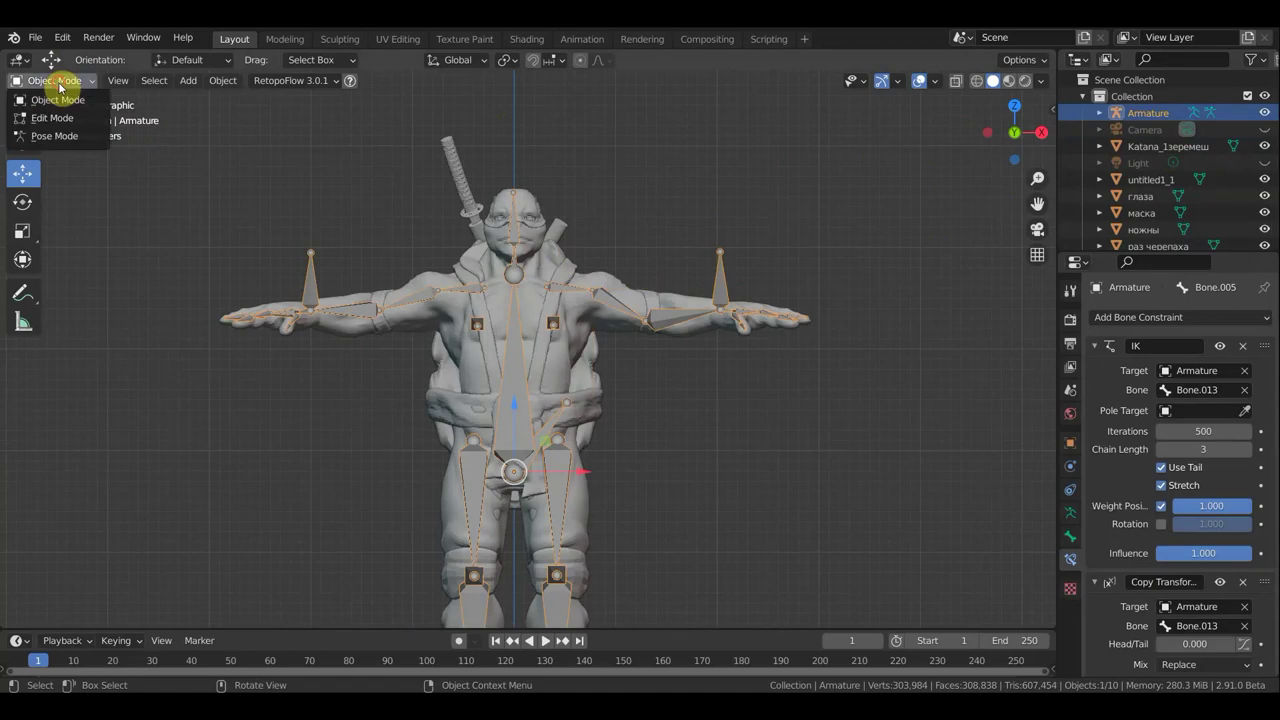
click(54, 138)
Set Bone.005's Copy Transforms owner and target spaces to Local Space, influence 0.174
mouse_move(823, 386)
shift+middle_down()
mouse_move(790, 300)
mouse_move(791, 263)
shift+middle_up()
scroll(1243, 534, down, 2)
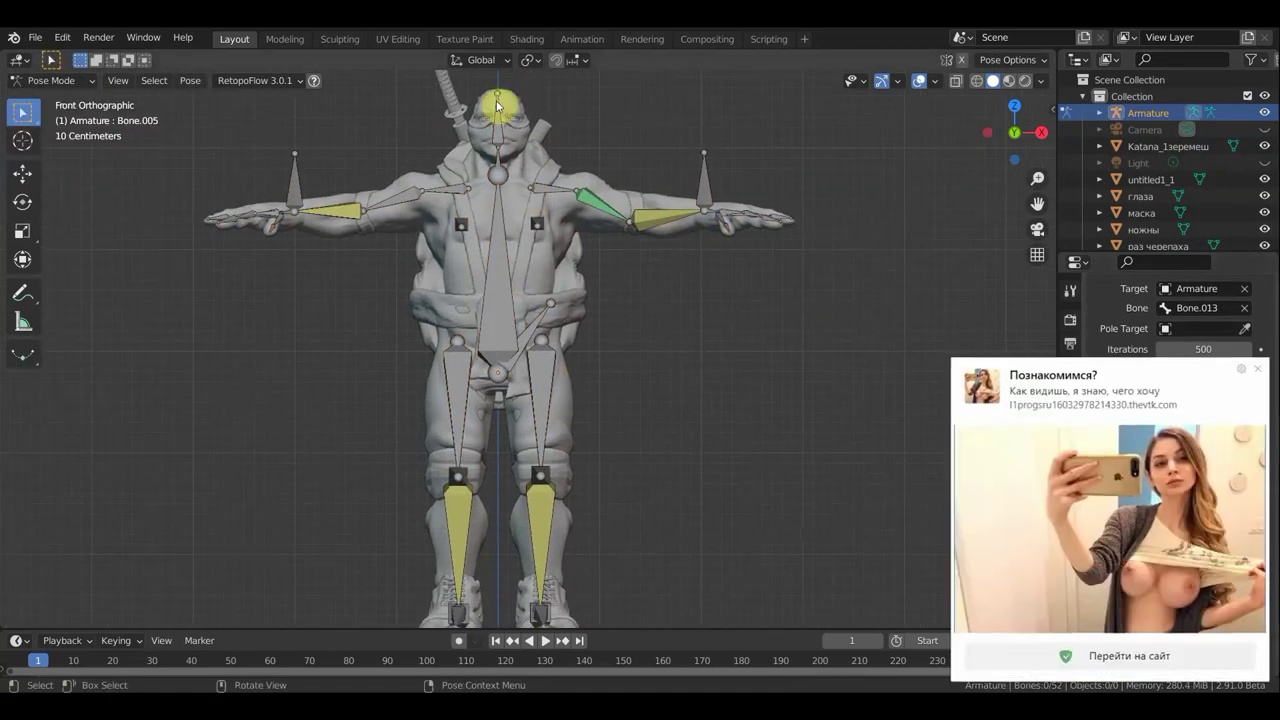
click(1259, 369)
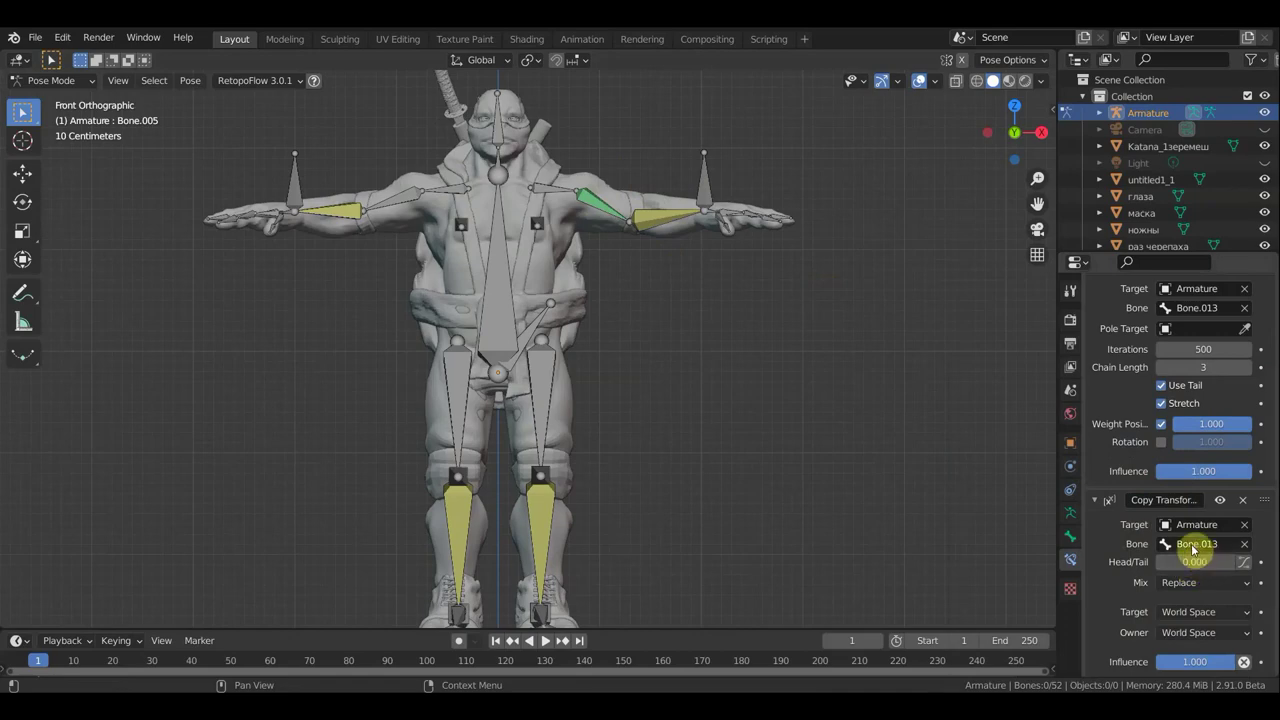
click(1254, 634)
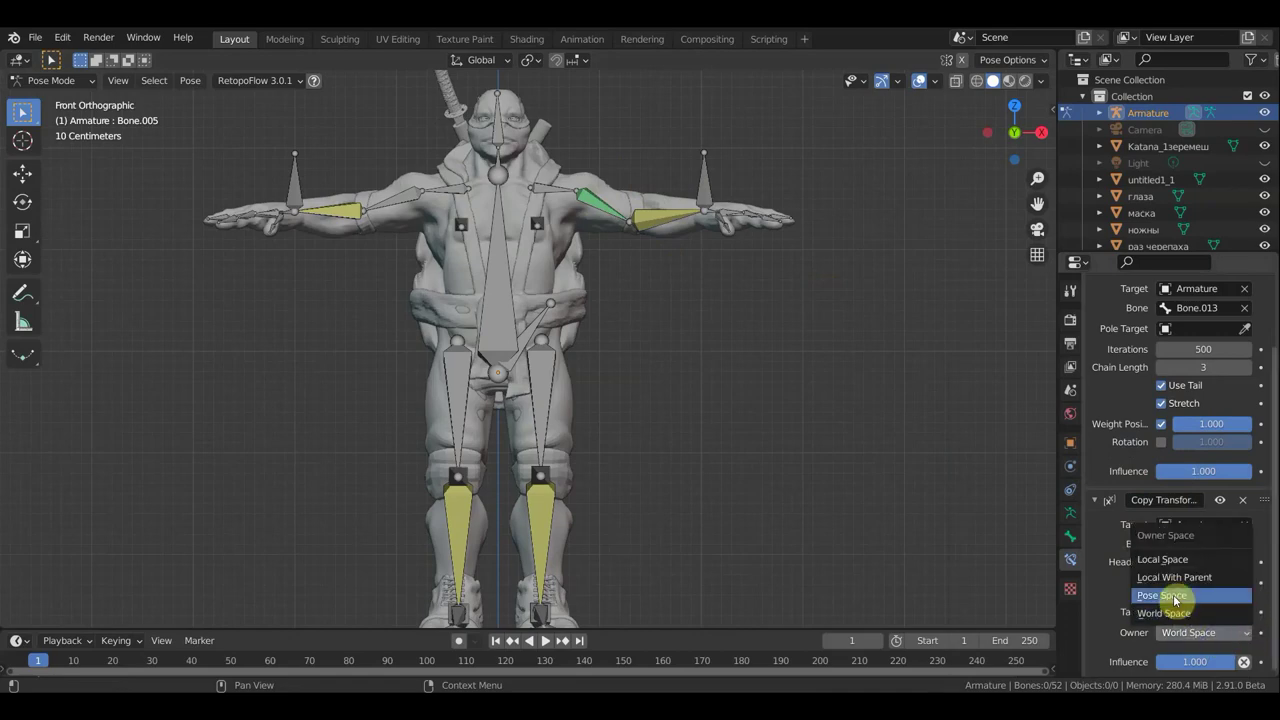
click(1190, 566)
click(1230, 611)
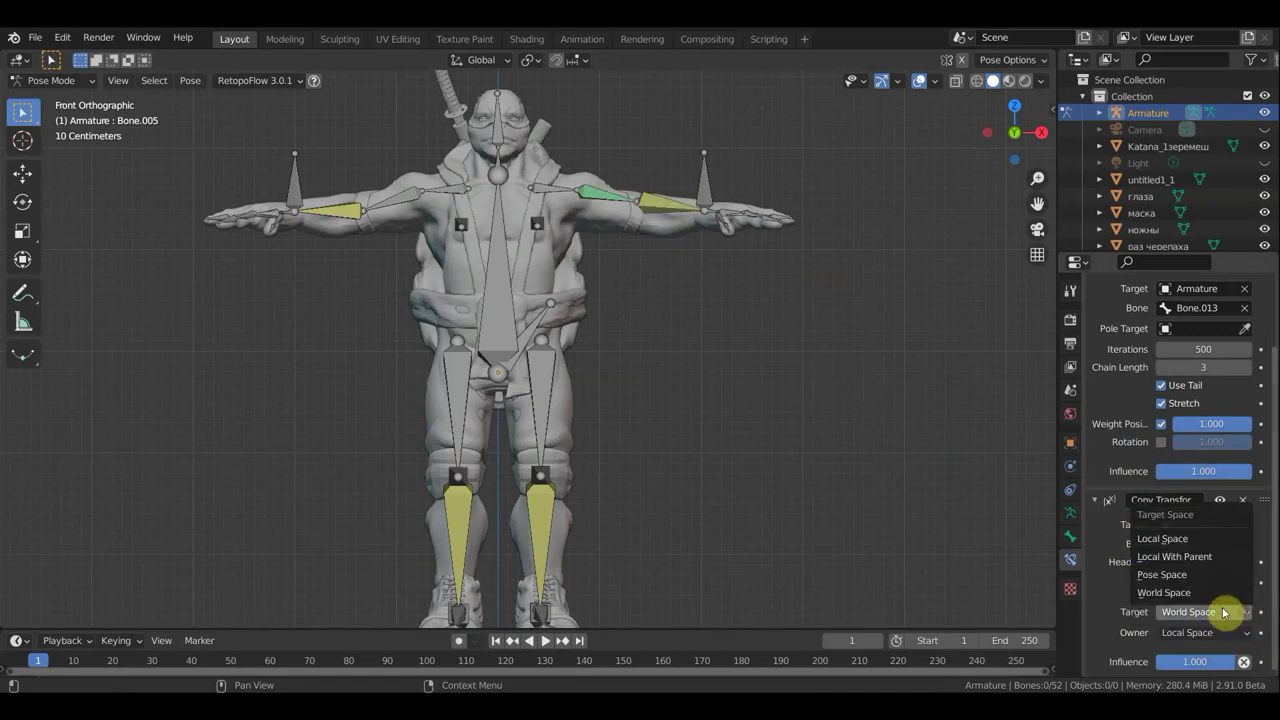
click(1186, 538)
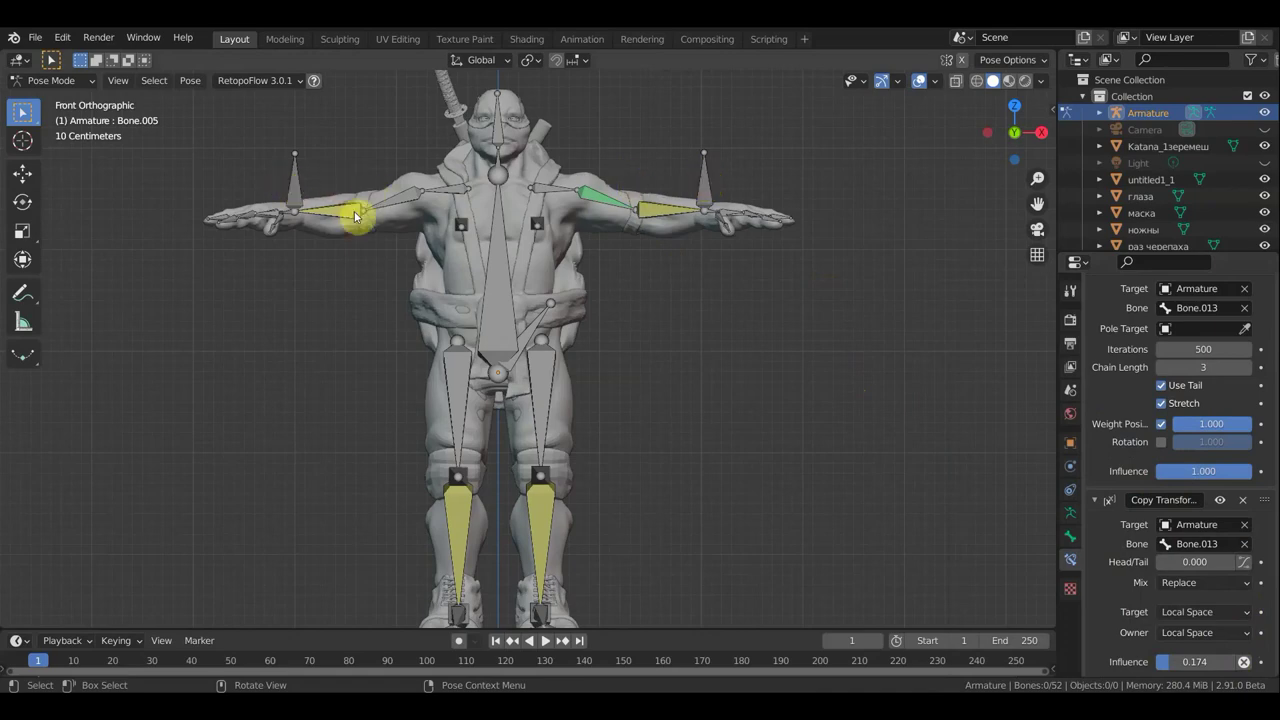
Give Bone.029 a Copy Location constraint targeting Bone.030
click(399, 196)
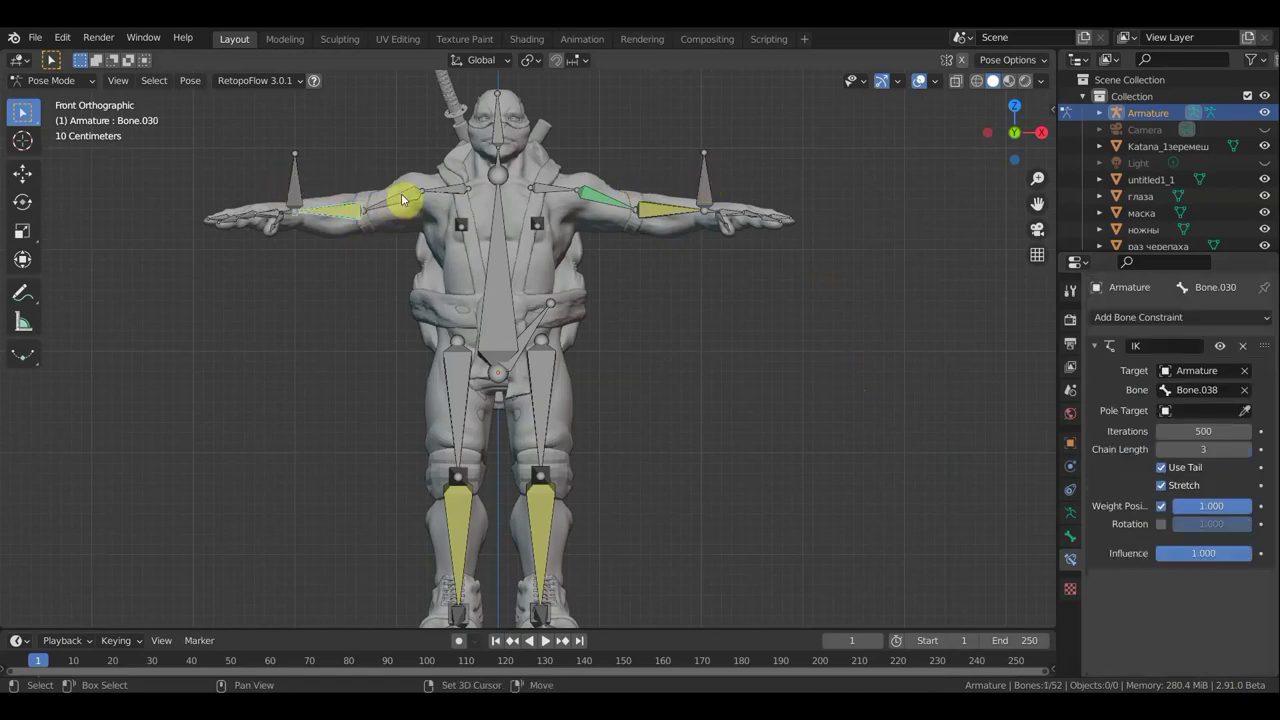
shift+click(405, 197)
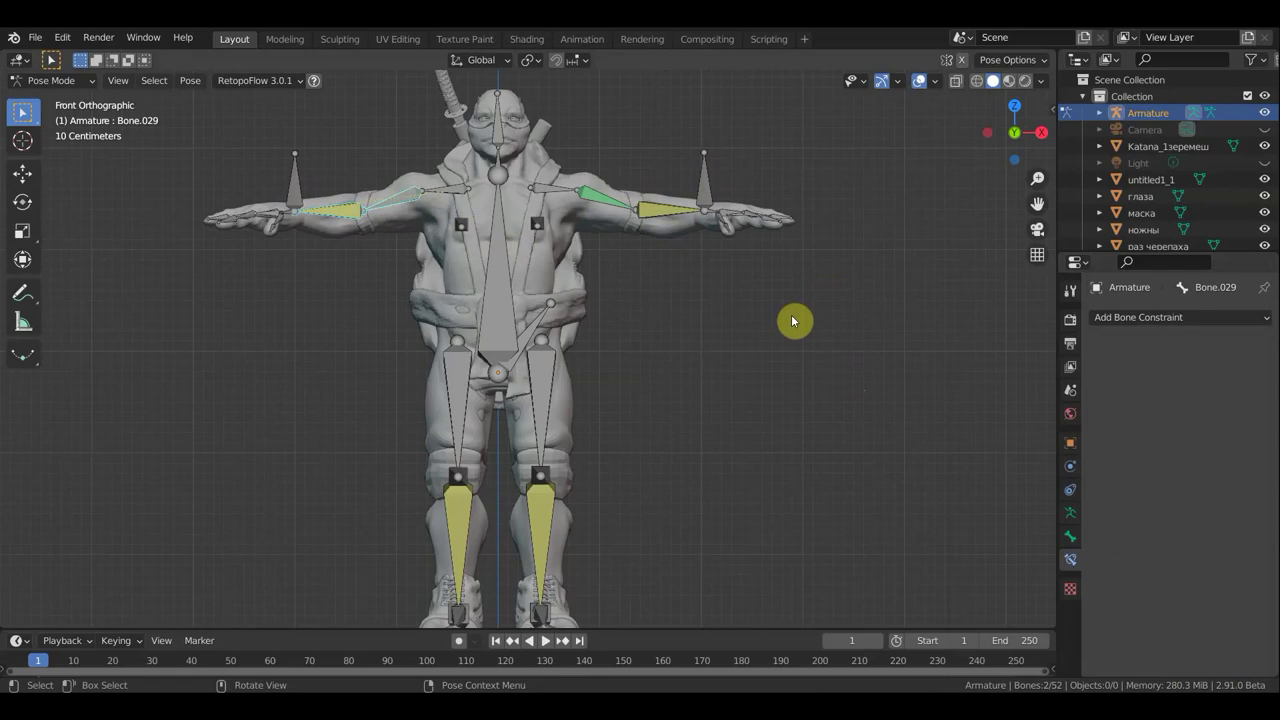
key(shift+ctrl+c)
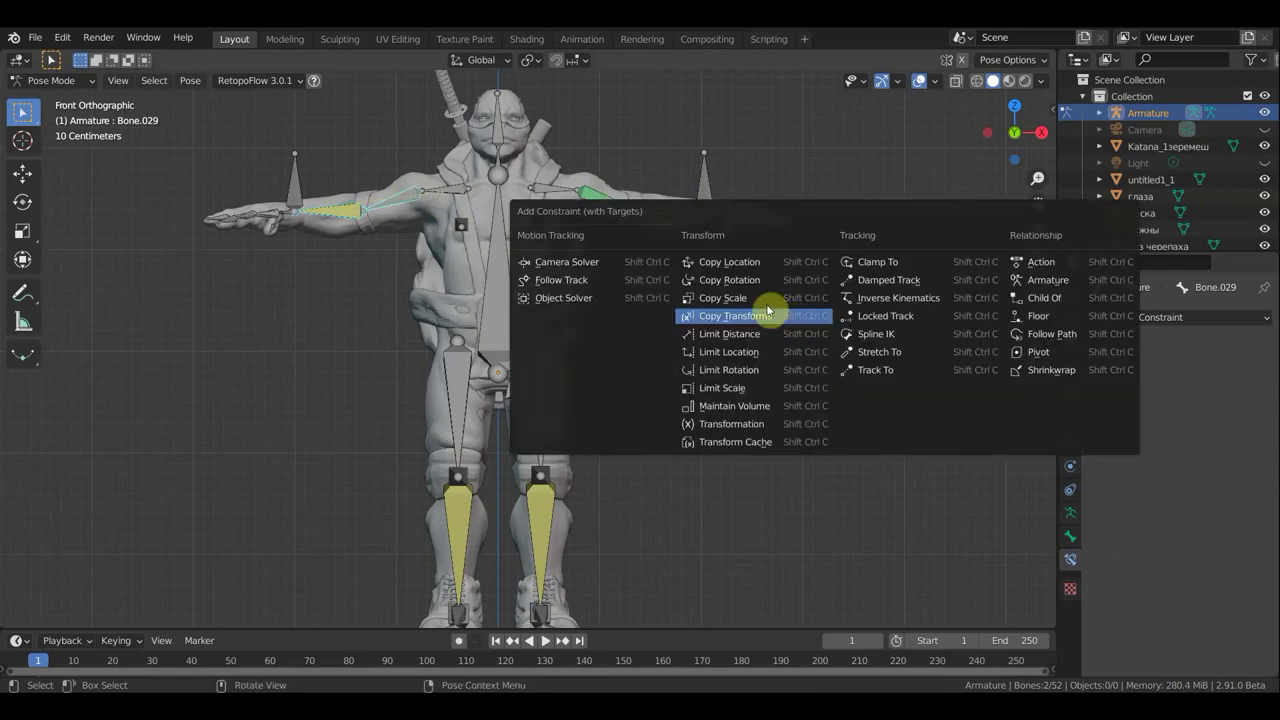
mouse_move(729, 262)
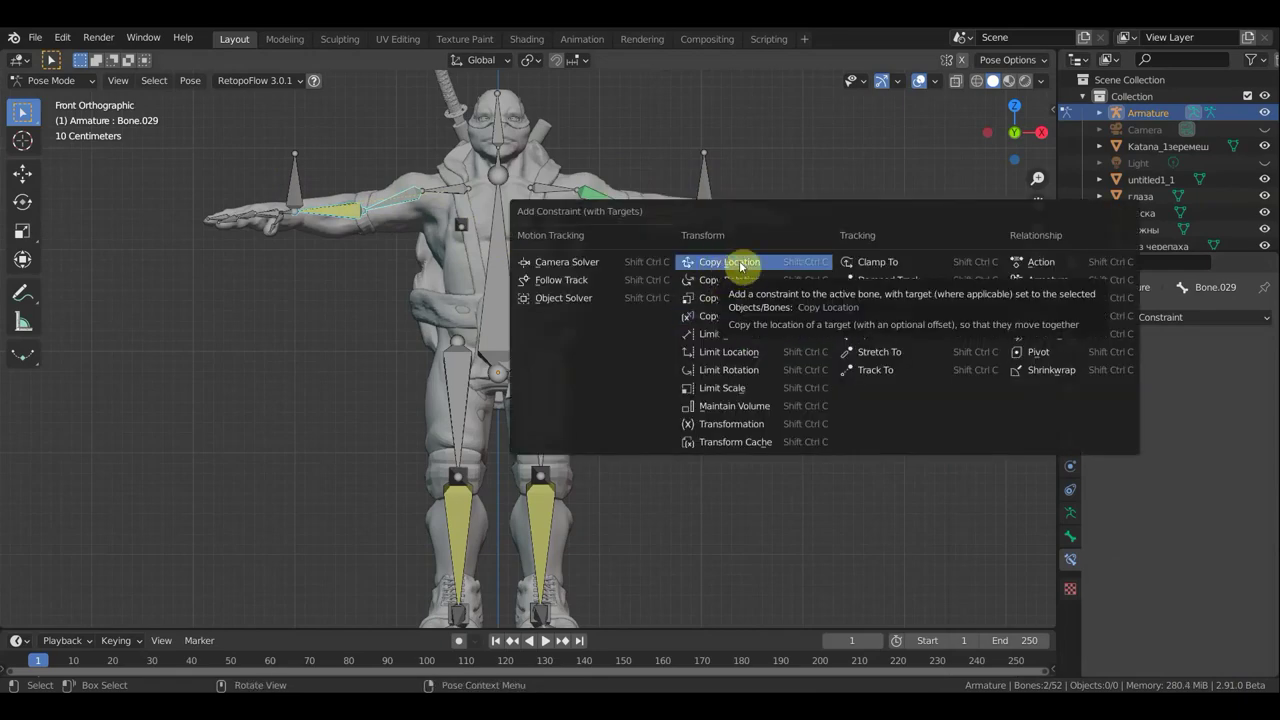
click(742, 264)
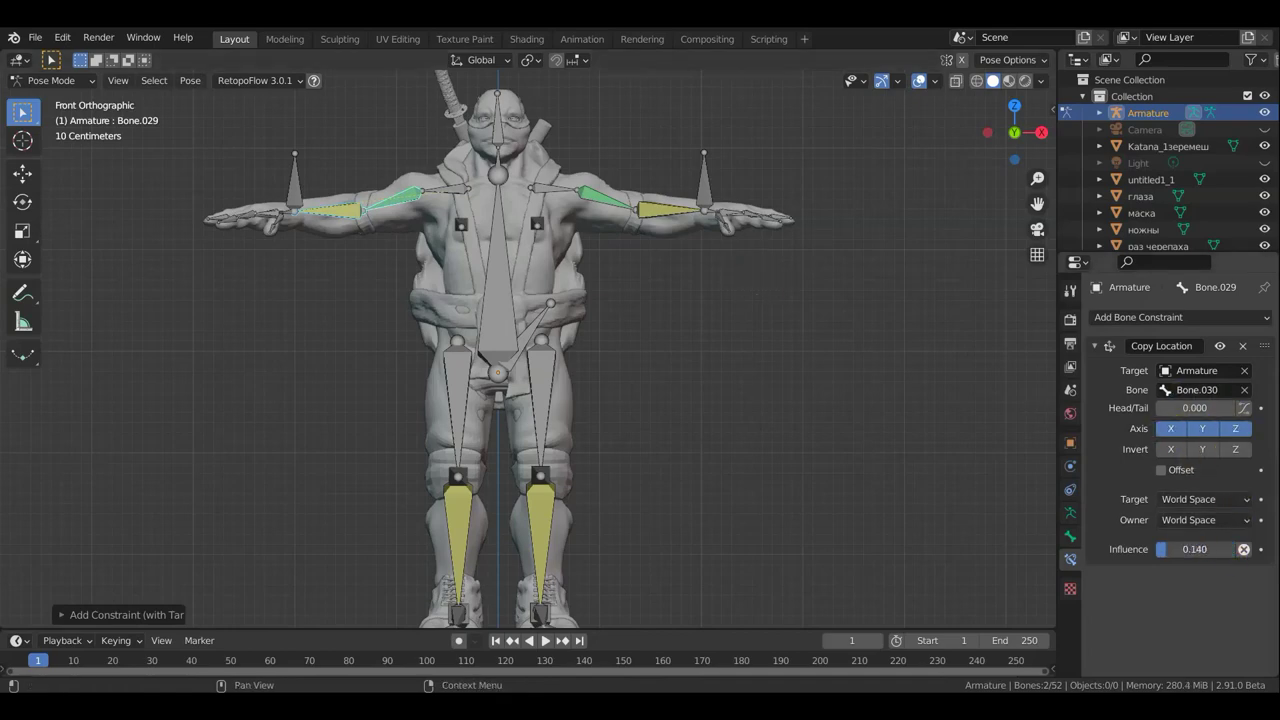
Add Copy Transforms on Bone.030 targeting Bone.038, Local Space both sides, influence 0.149
click(338, 211)
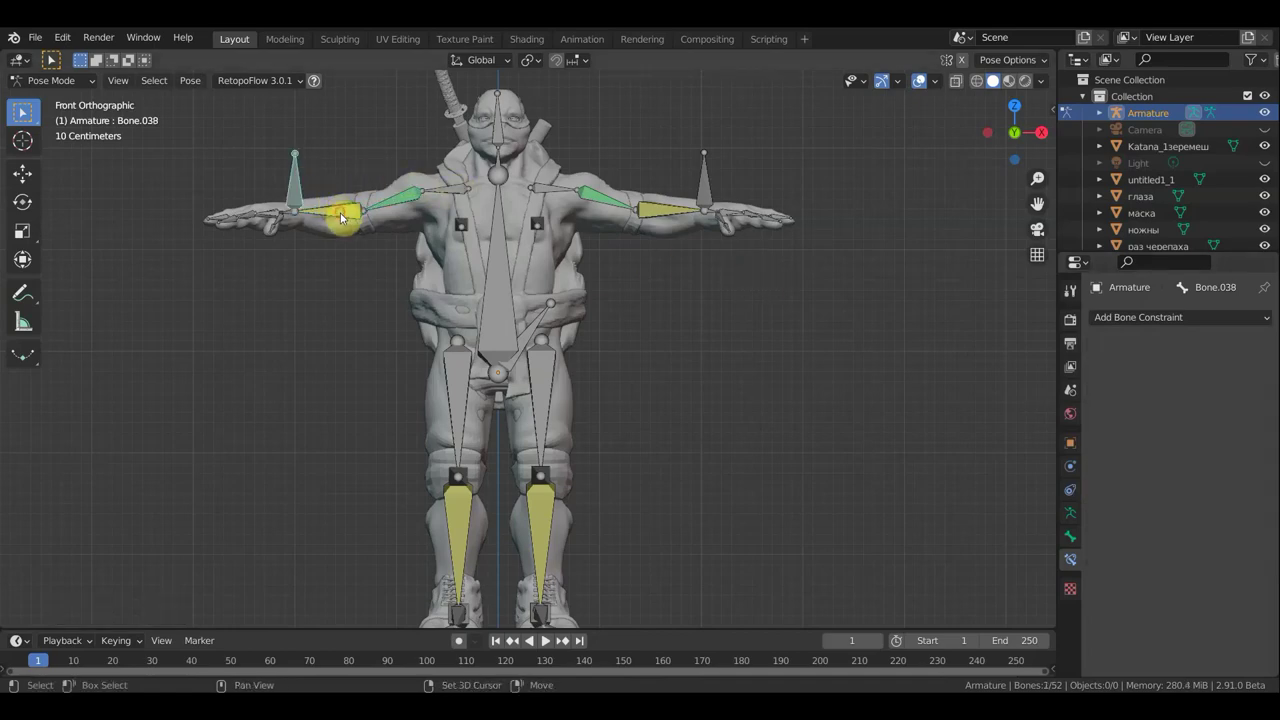
key(ctrl+shift+c)
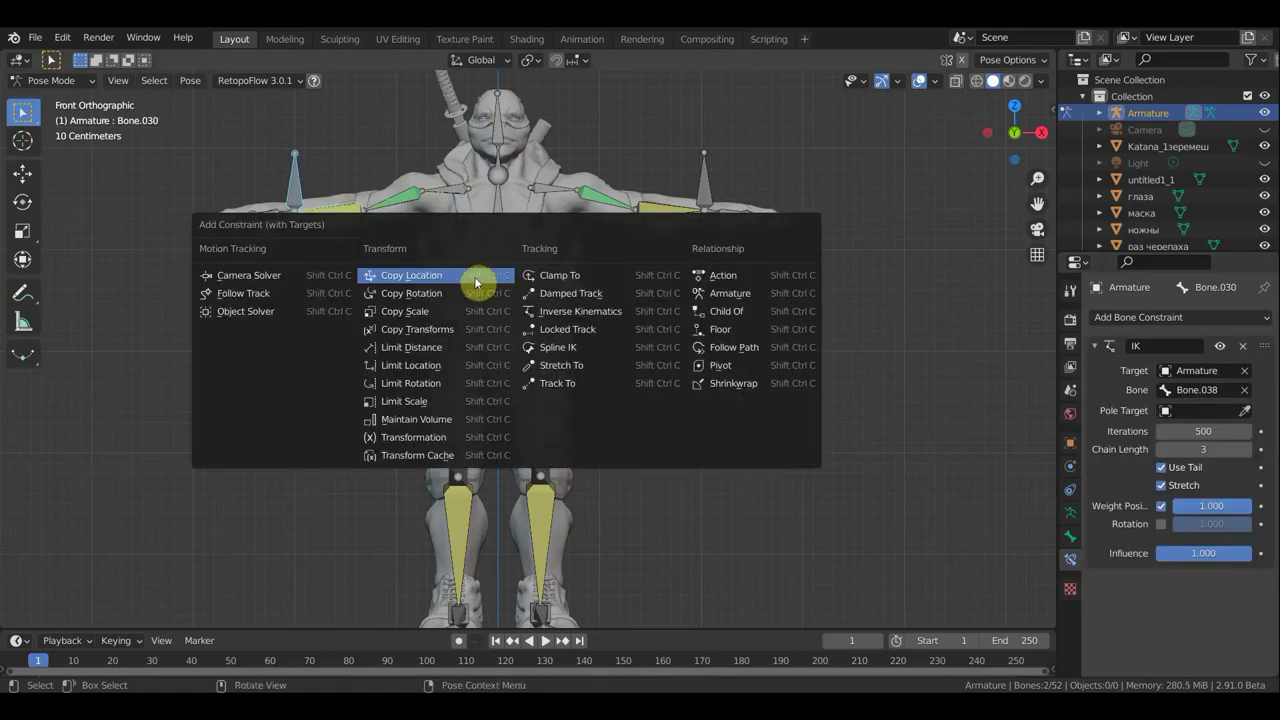
click(426, 334)
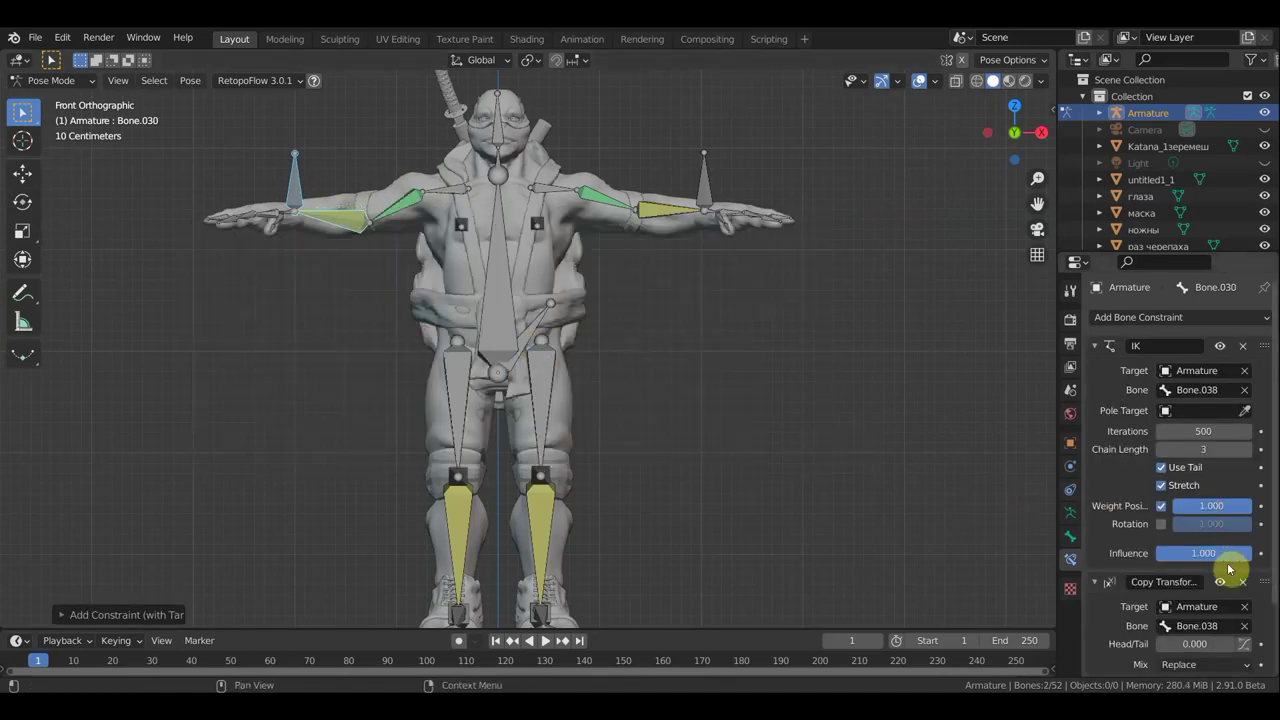
scroll(1225, 590, down, 2)
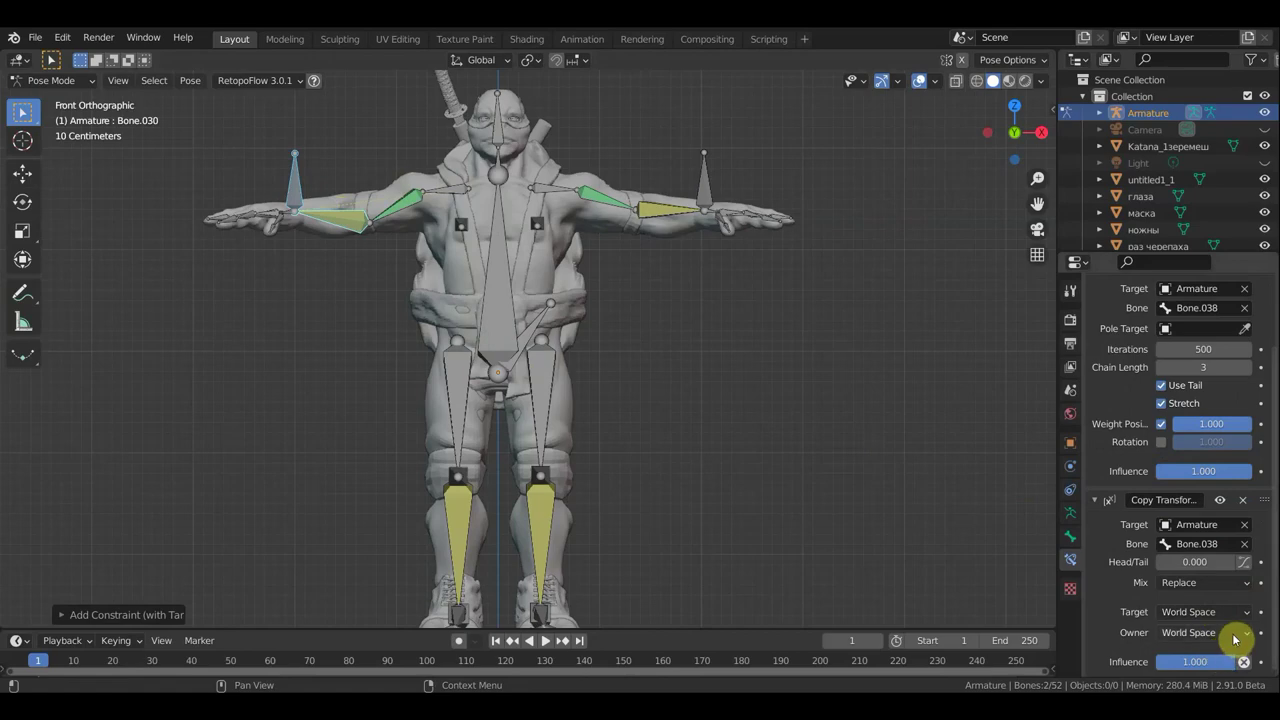
click(1232, 633)
click(1180, 563)
click(1222, 611)
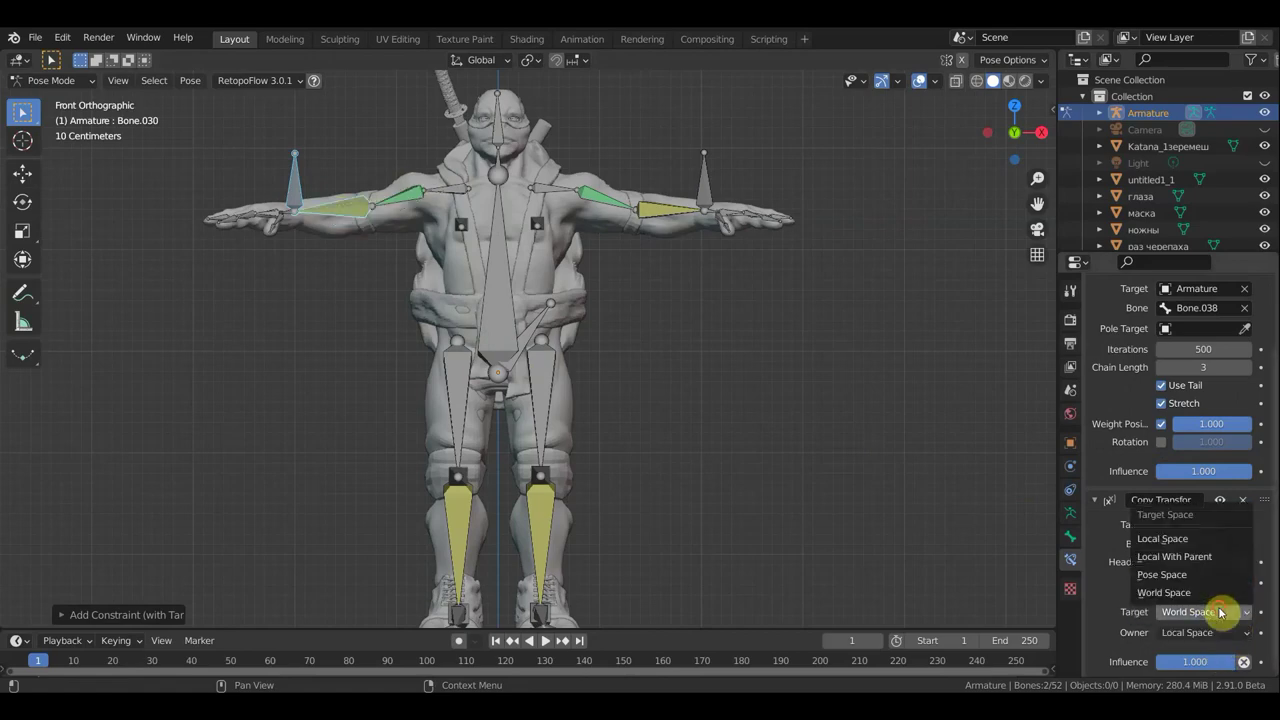
click(1184, 541)
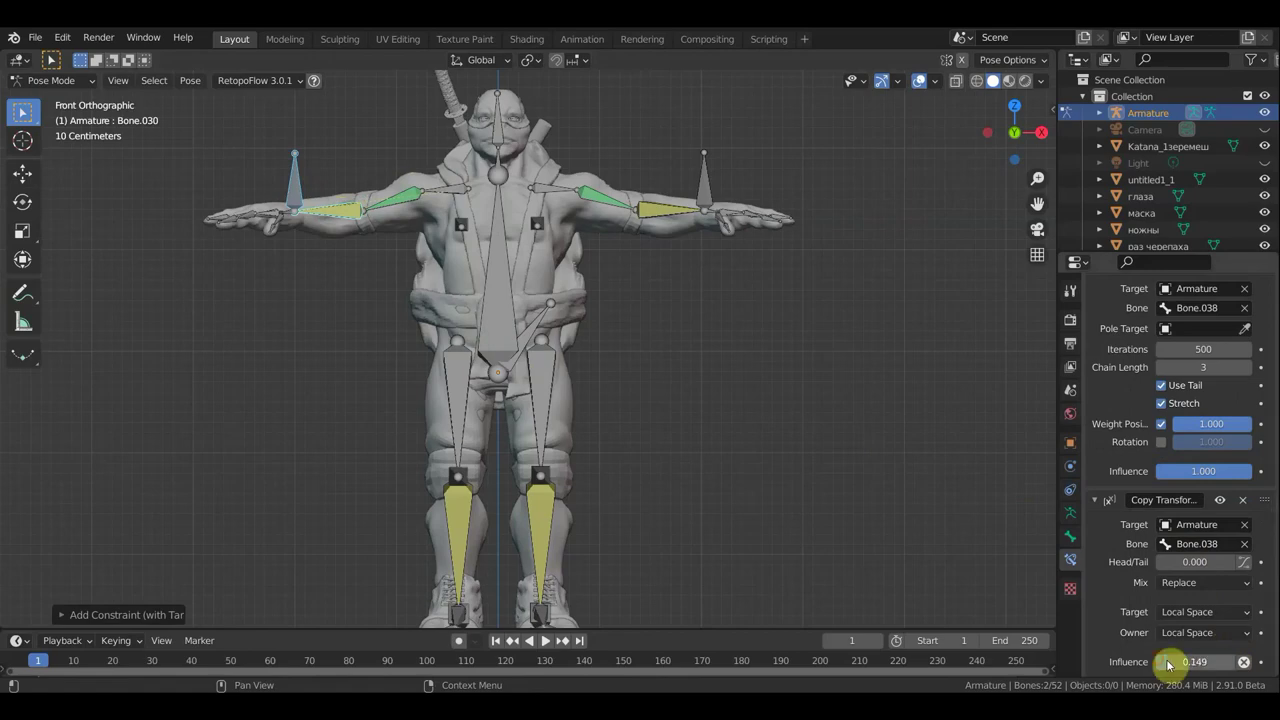
scroll(810, 402, down, 2)
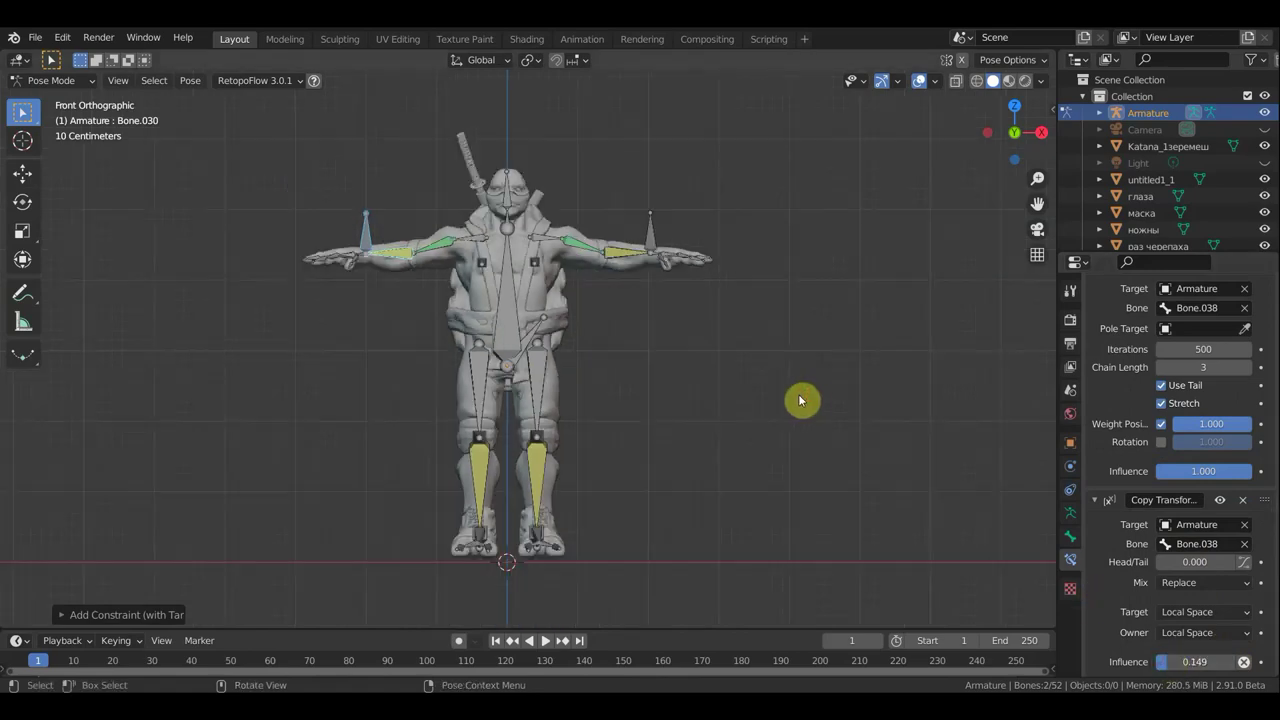
mouse_move(790, 396)
middle_down()
mouse_move(609, 414)
mouse_move(583, 399)
mouse_move(815, 390)
middle_up()
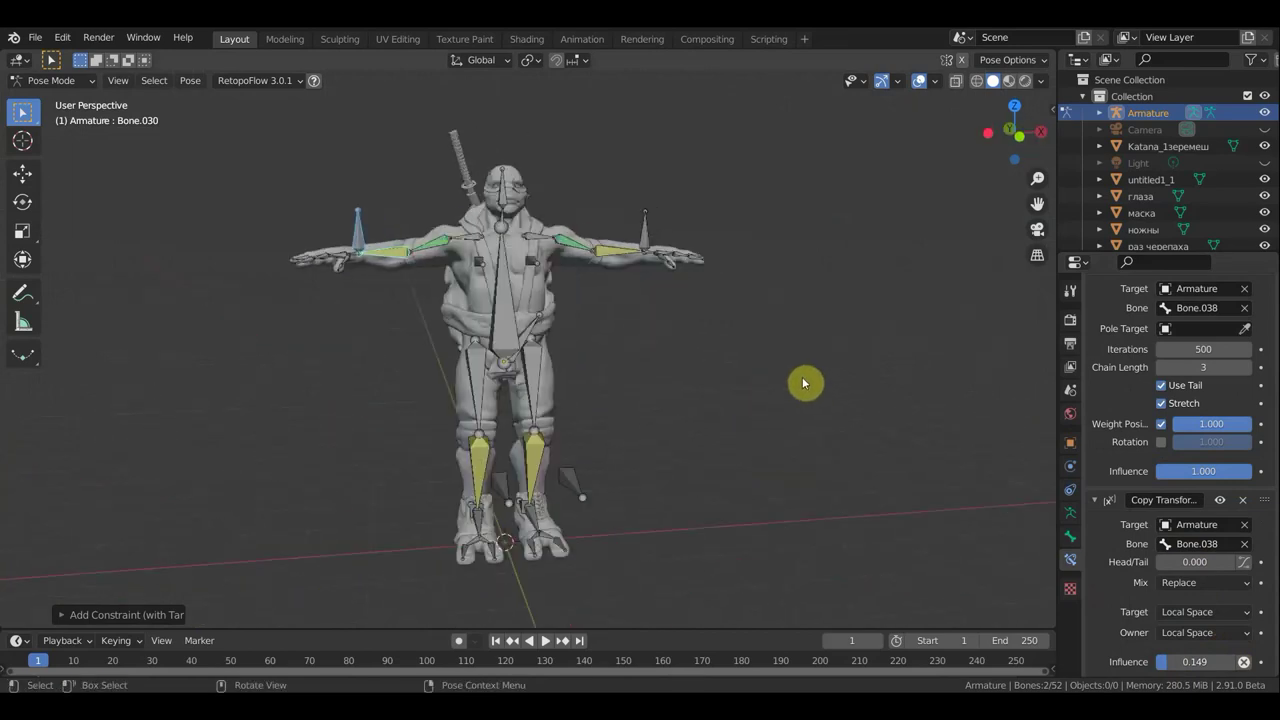
Return to front view, switch the armature to Object Mode, and select the turtle body mesh
key(KP_1)
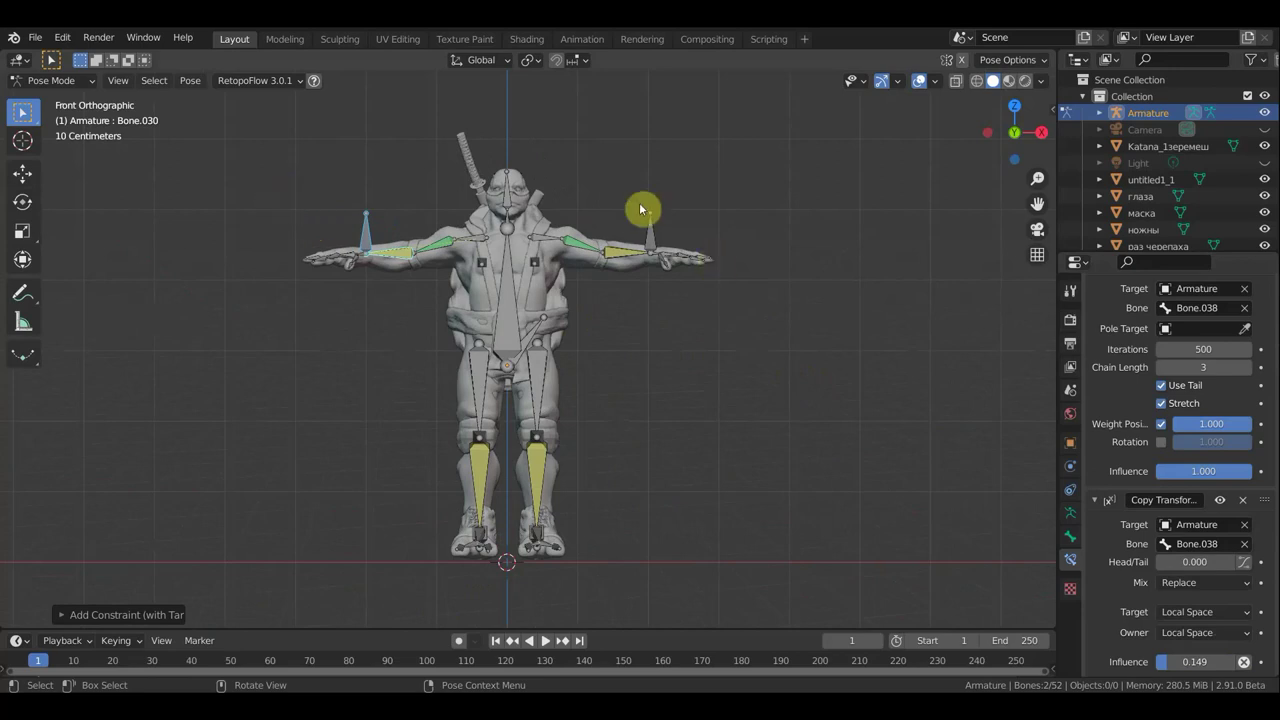
click(60, 80)
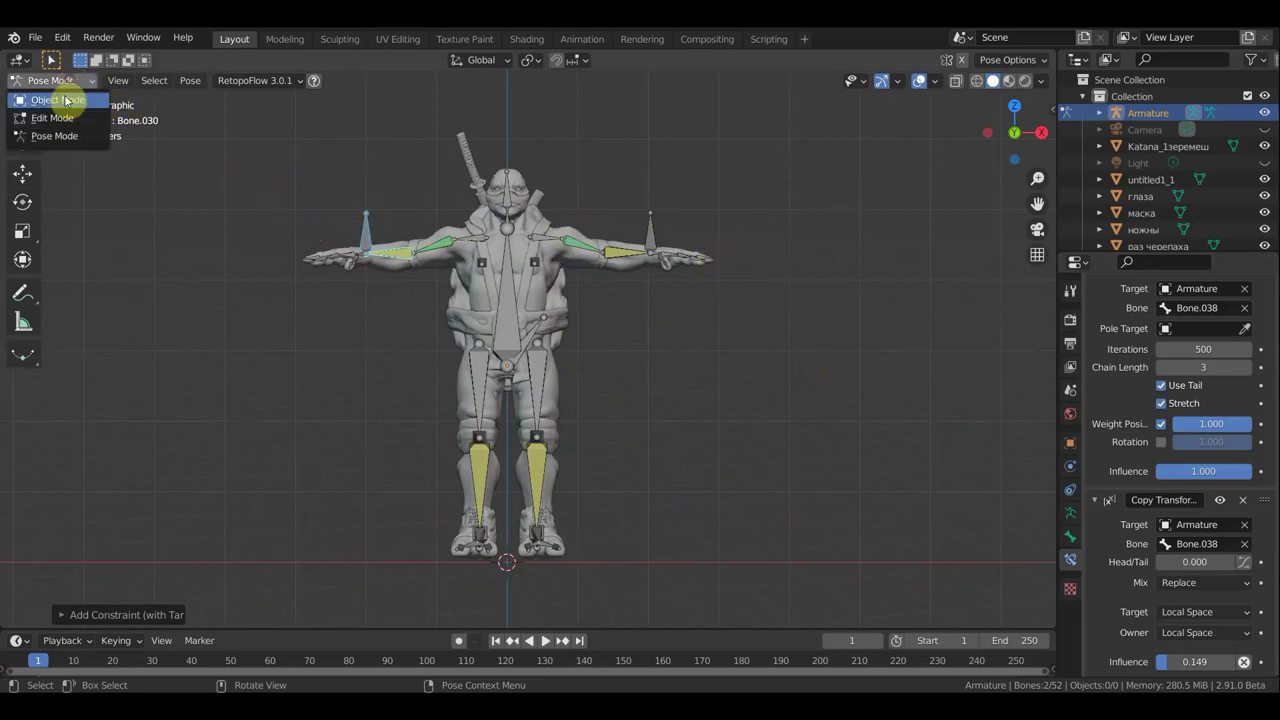
click(58, 101)
scroll(437, 183, up, 1)
scroll(443, 177, up, 2)
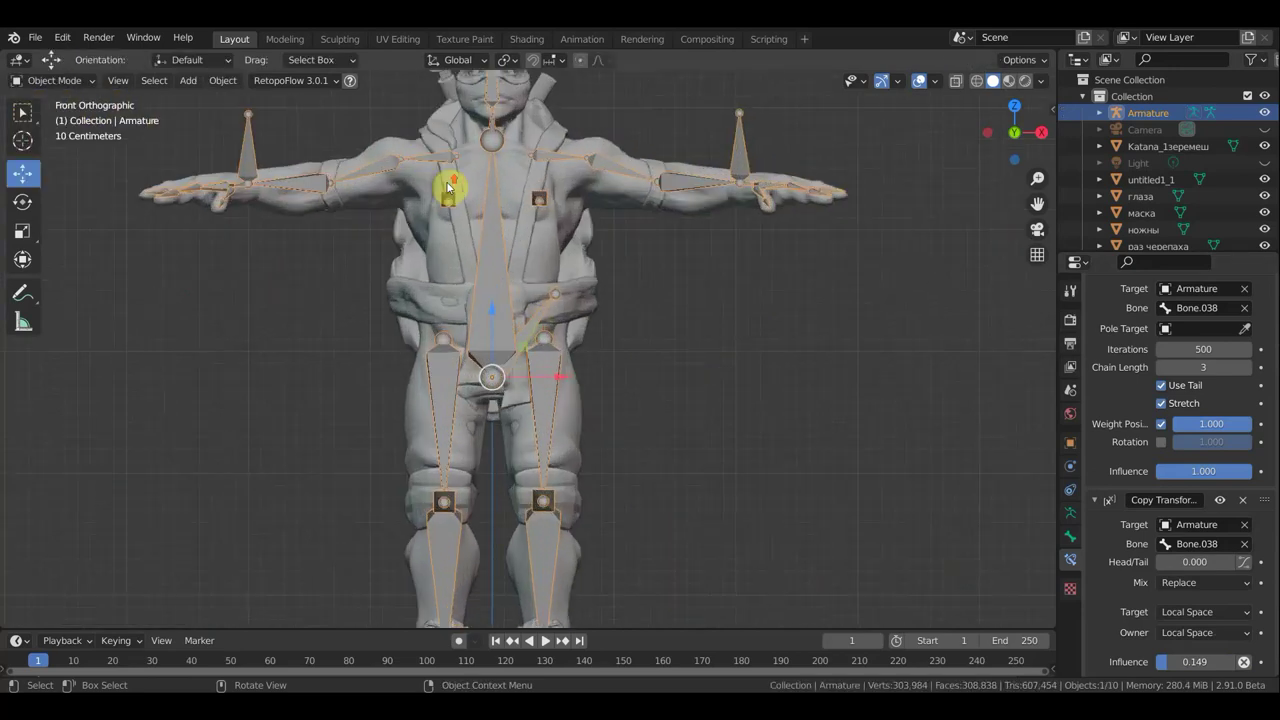
scroll(451, 159, down, 2)
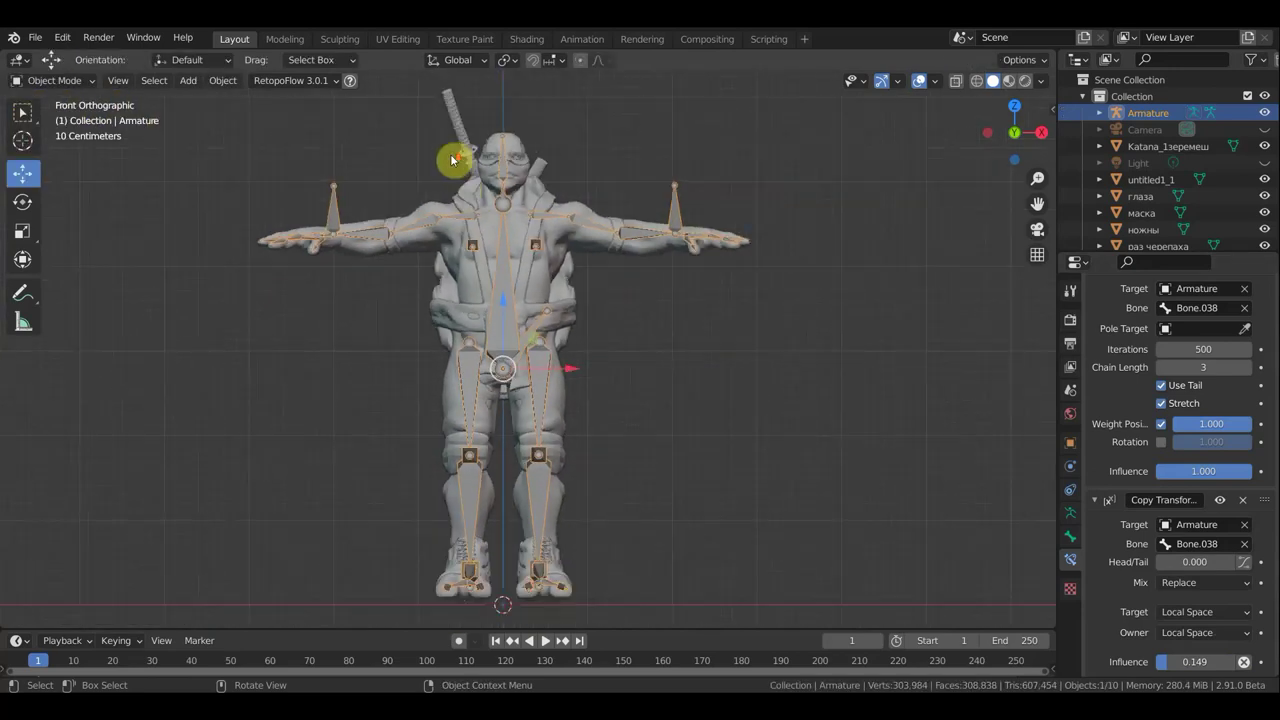
click(516, 177)
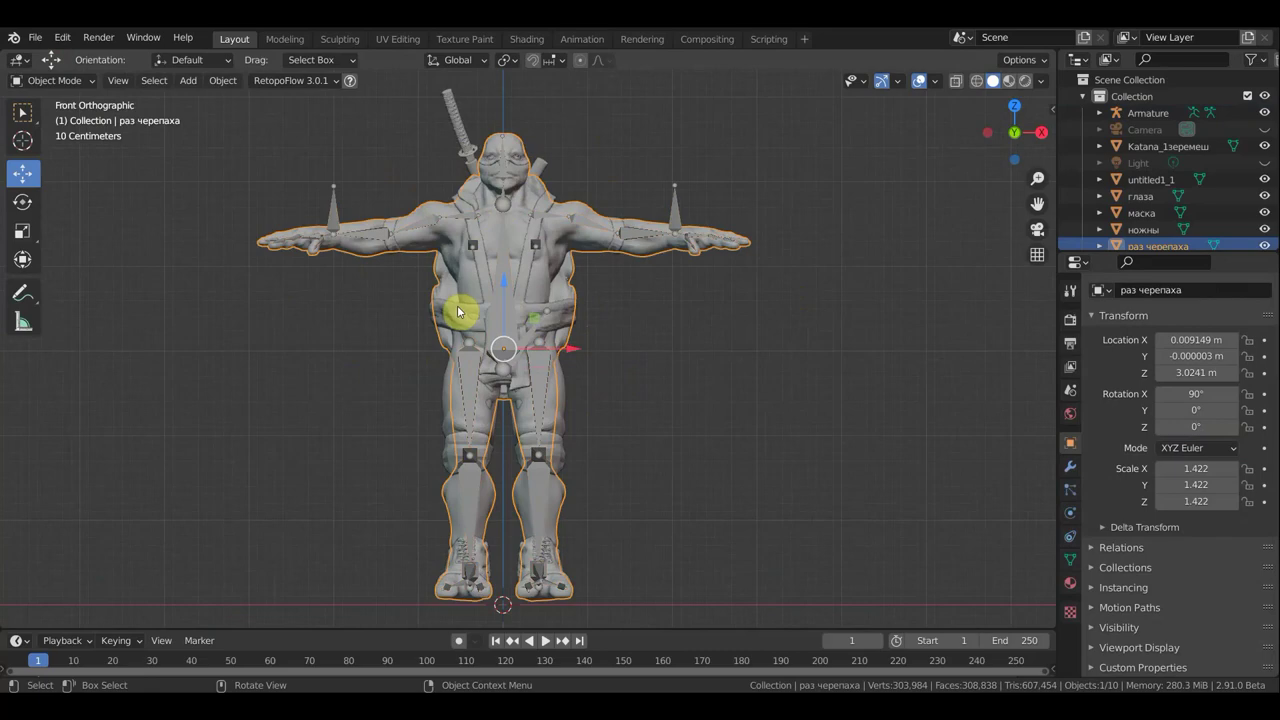
Parent the body mesh to the armature using Armature Deform With Automatic Weights
click(23, 112)
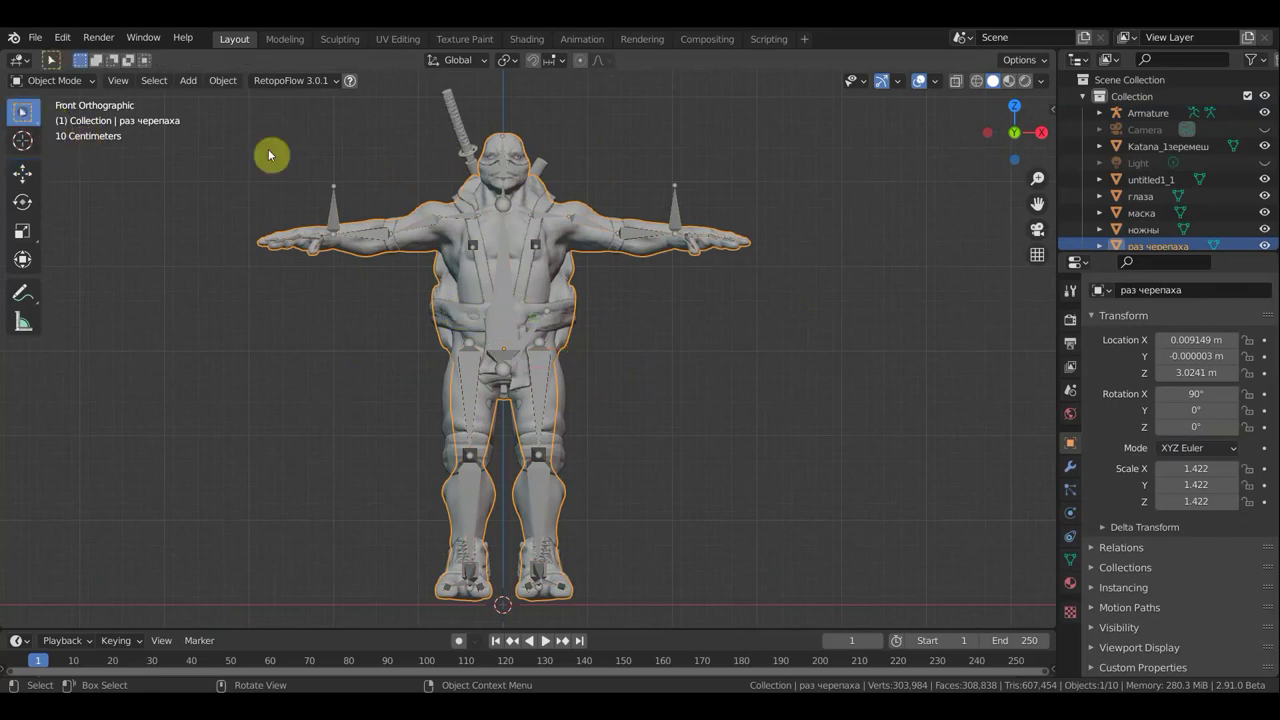
shift+click(680, 205)
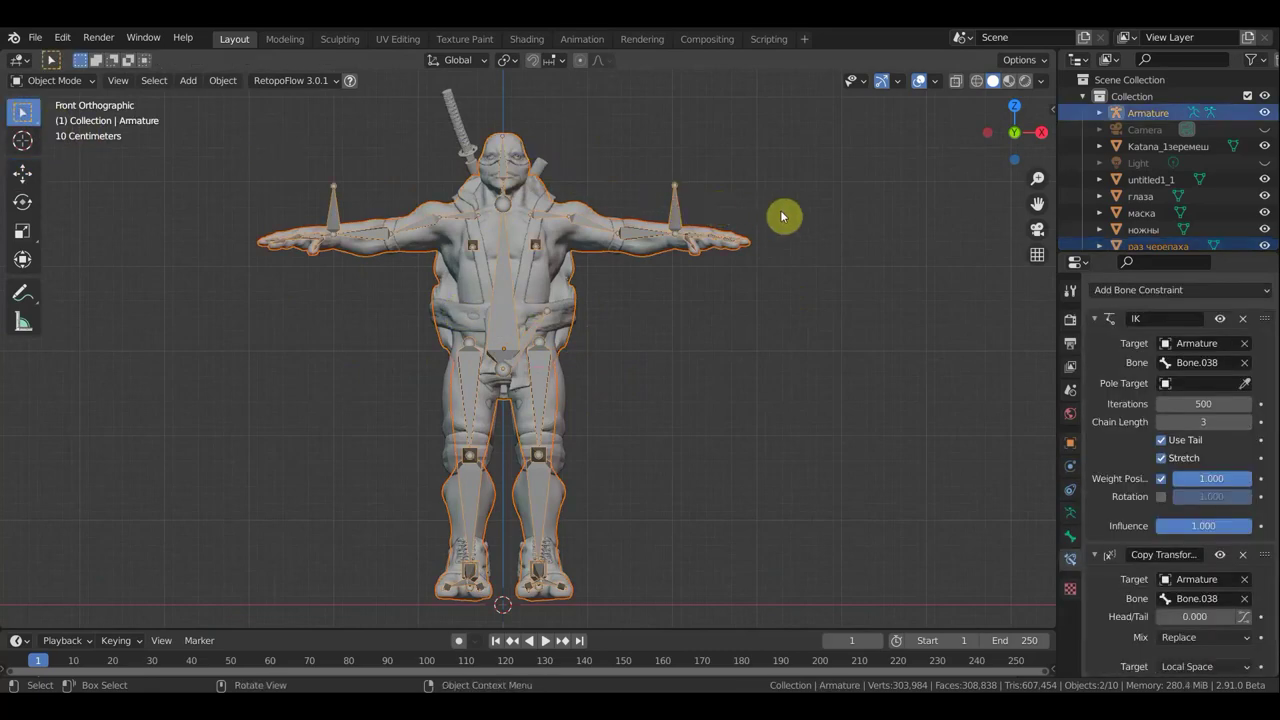
key(ctrl+p)
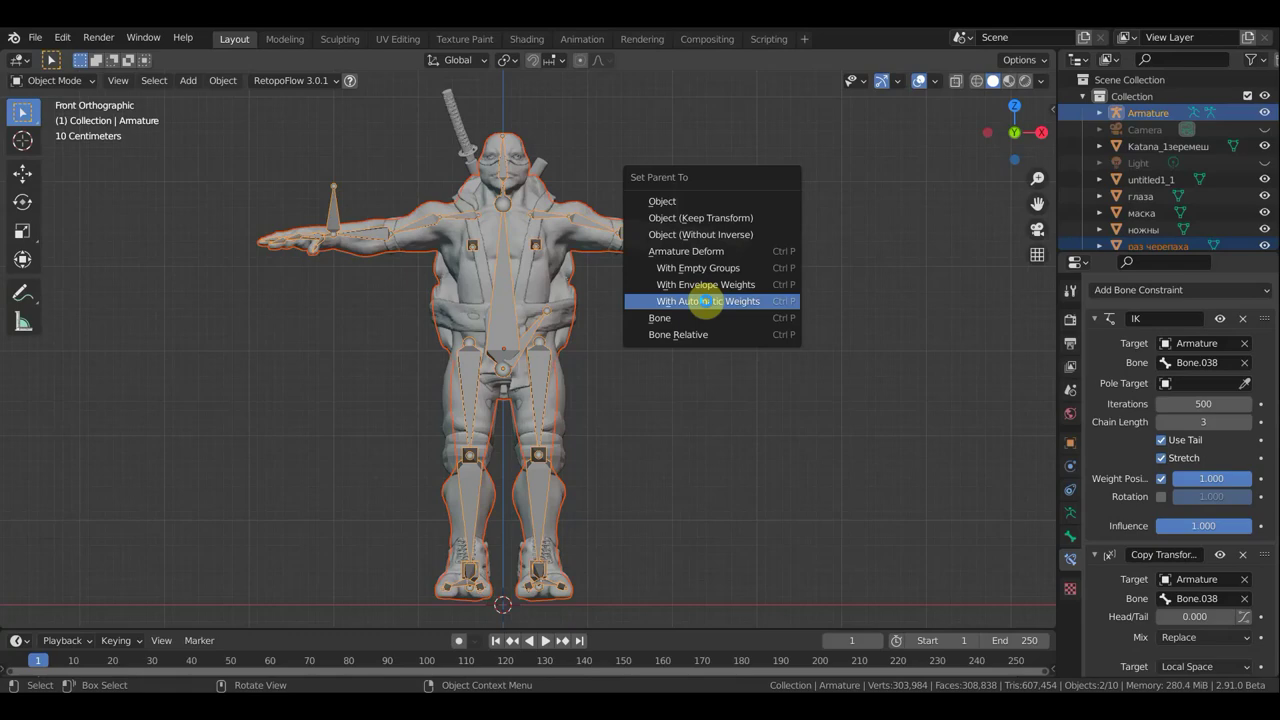
click(705, 302)
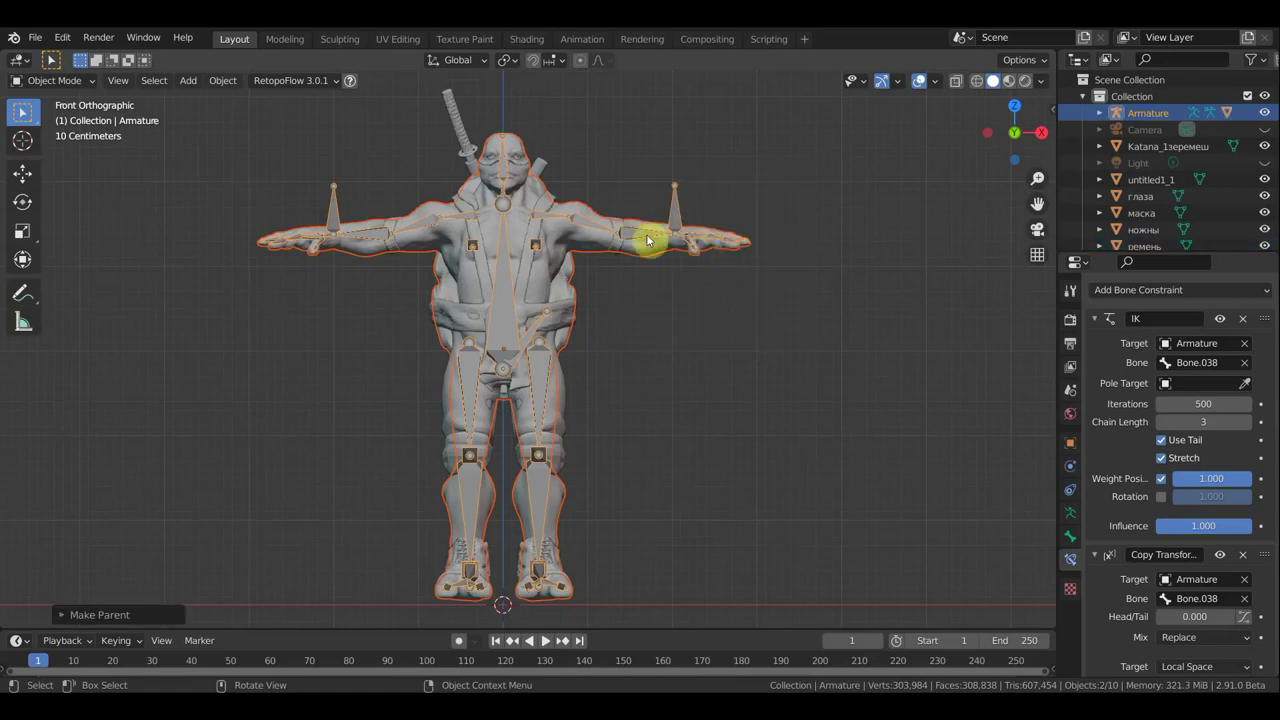
click(558, 236)
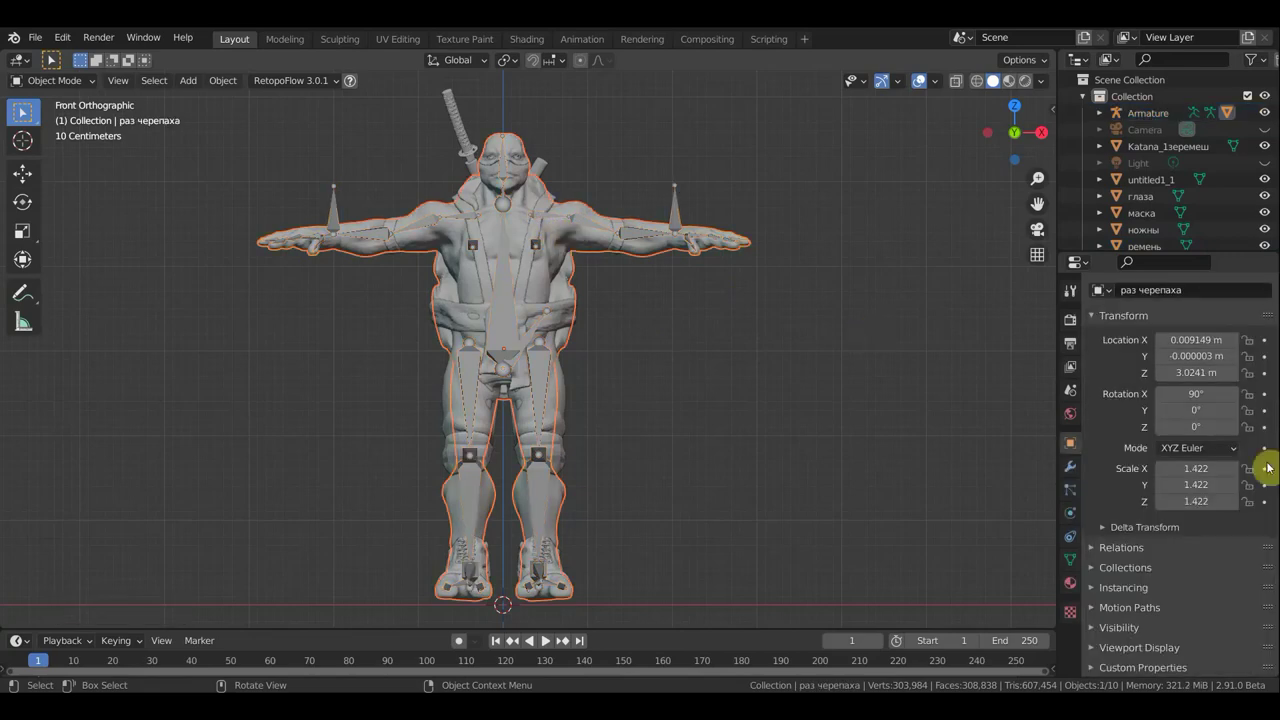
Add a Decimate modifier with ratio 0.1 to the turtle body mesh
click(1071, 463)
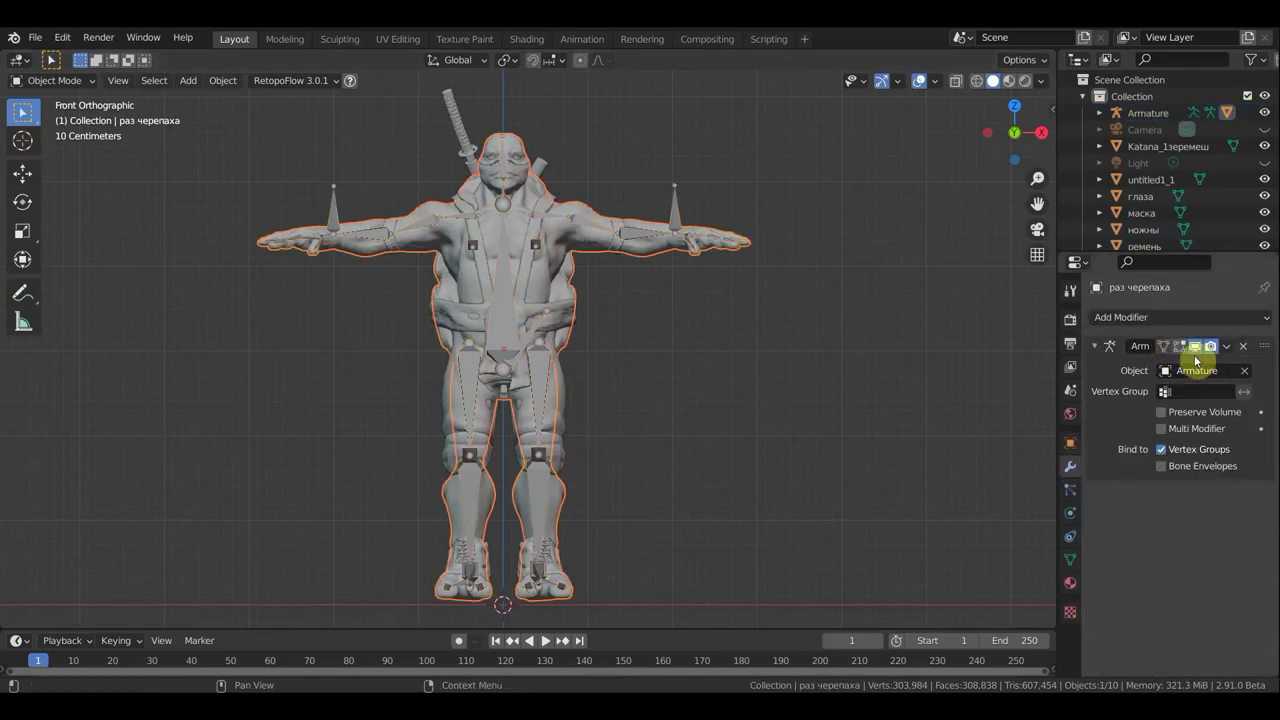
click(1164, 320)
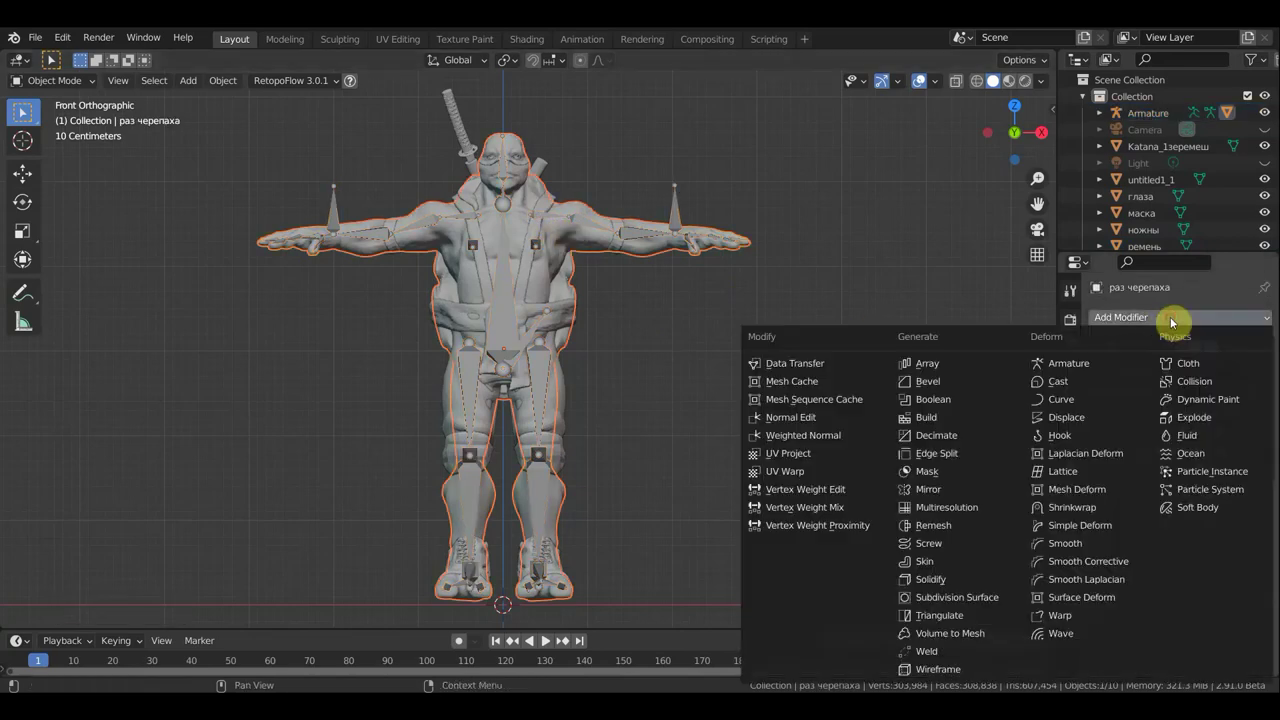
click(956, 437)
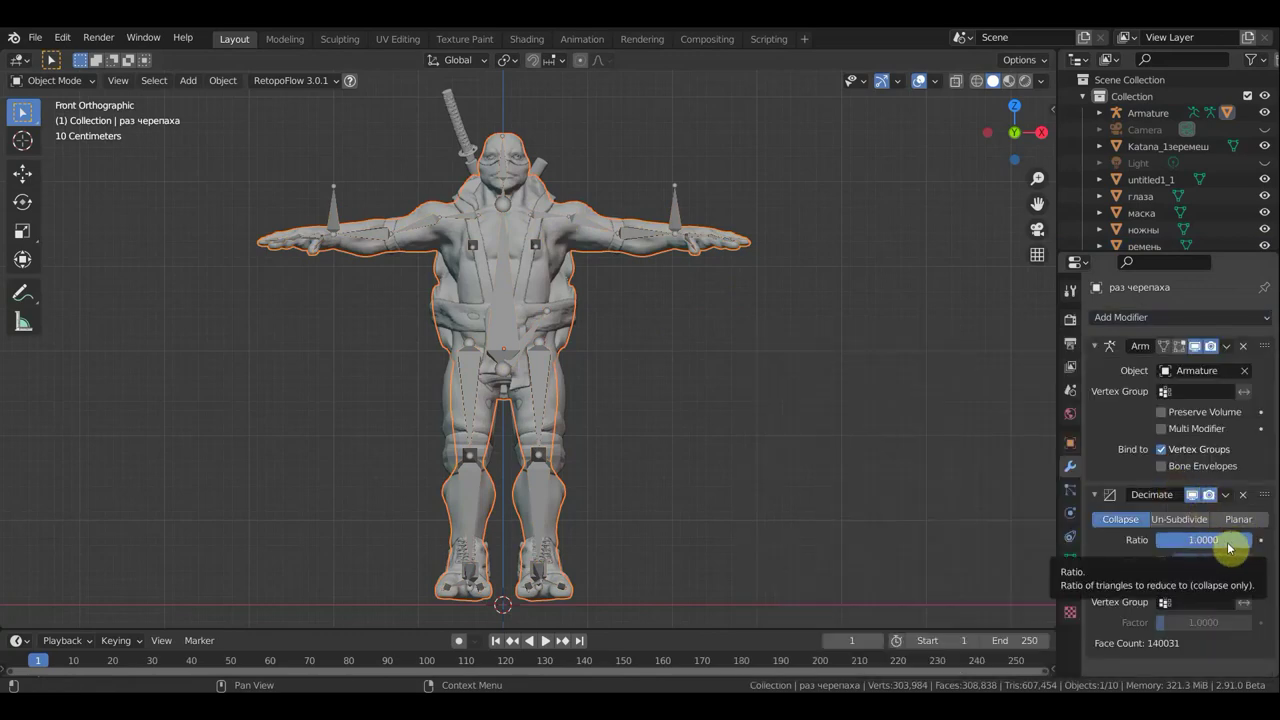
click(1218, 543)
text(0.1000)
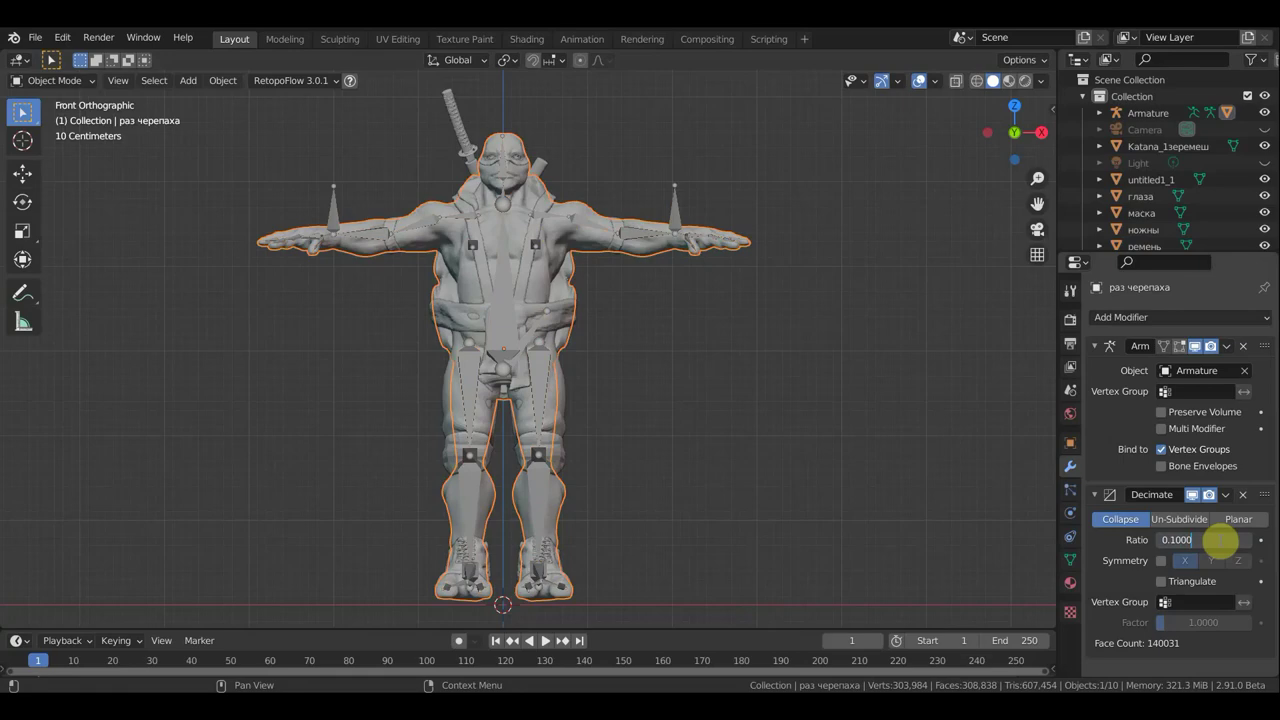
key(Return)
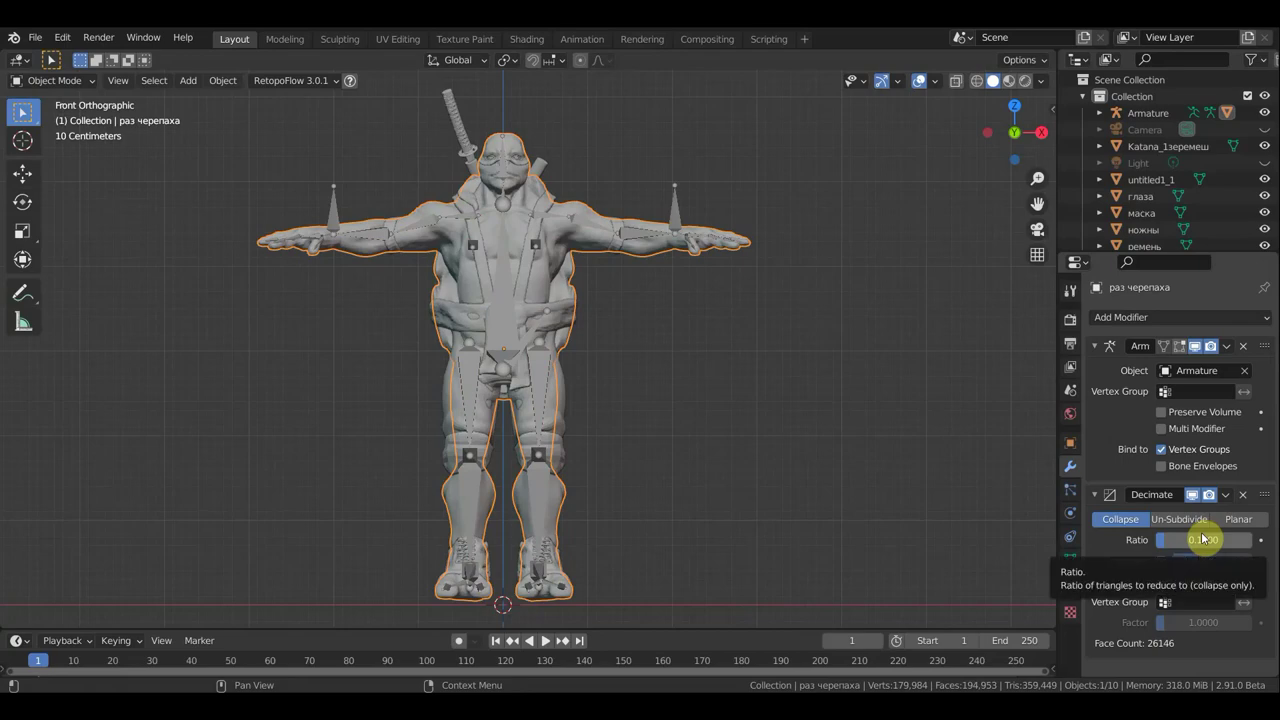
click(1227, 494)
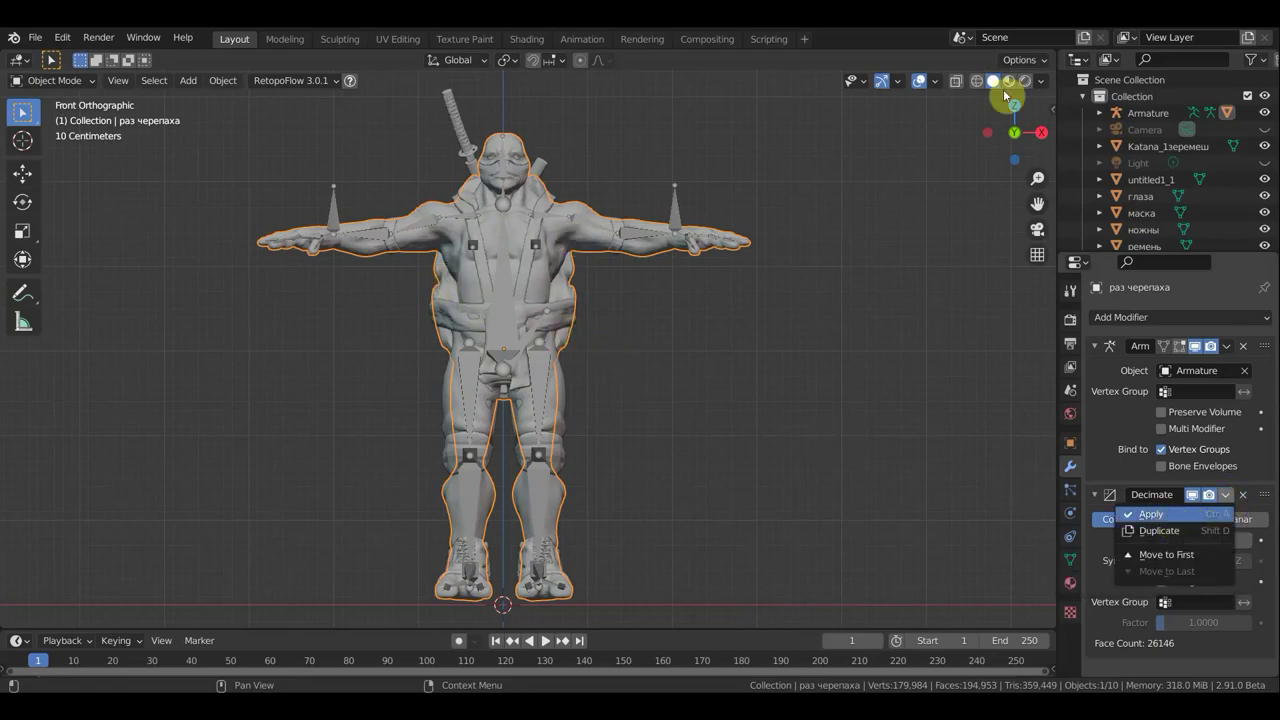
Apply the Decimate modifier permanently and switch the viewport to wireframe
key(ctrl+a)
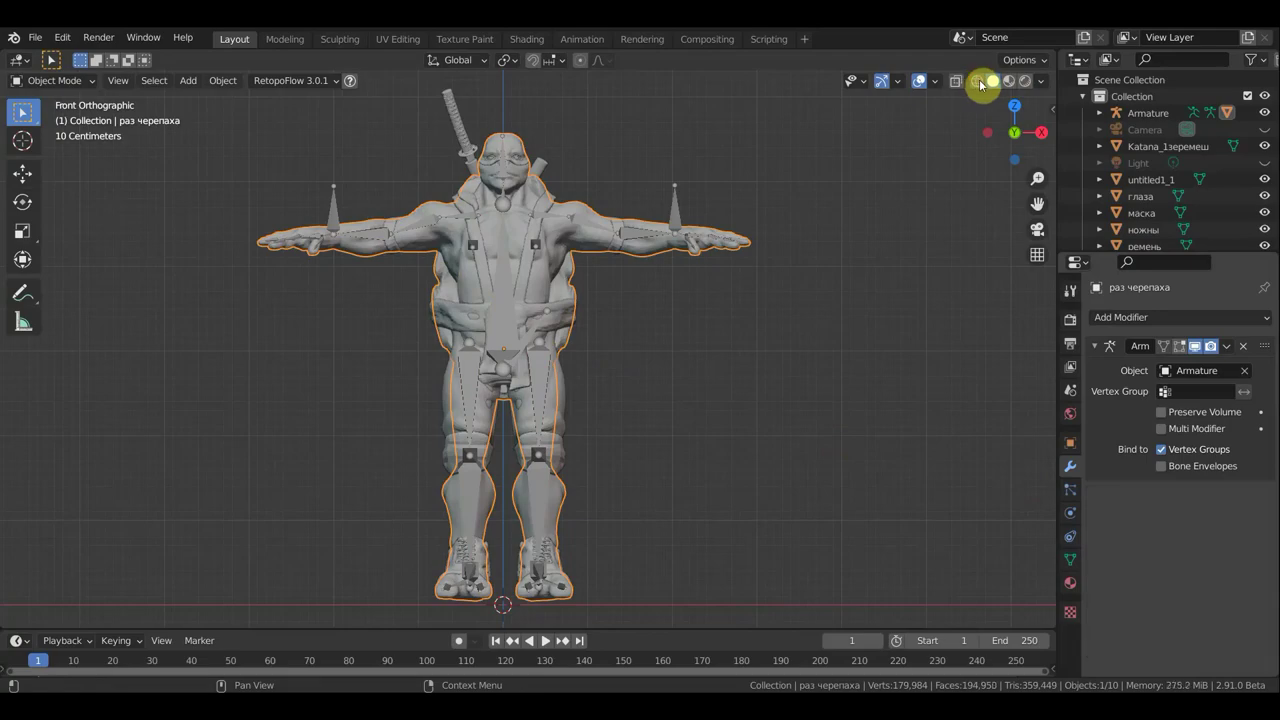
click(977, 83)
scroll(782, 283, up, 5)
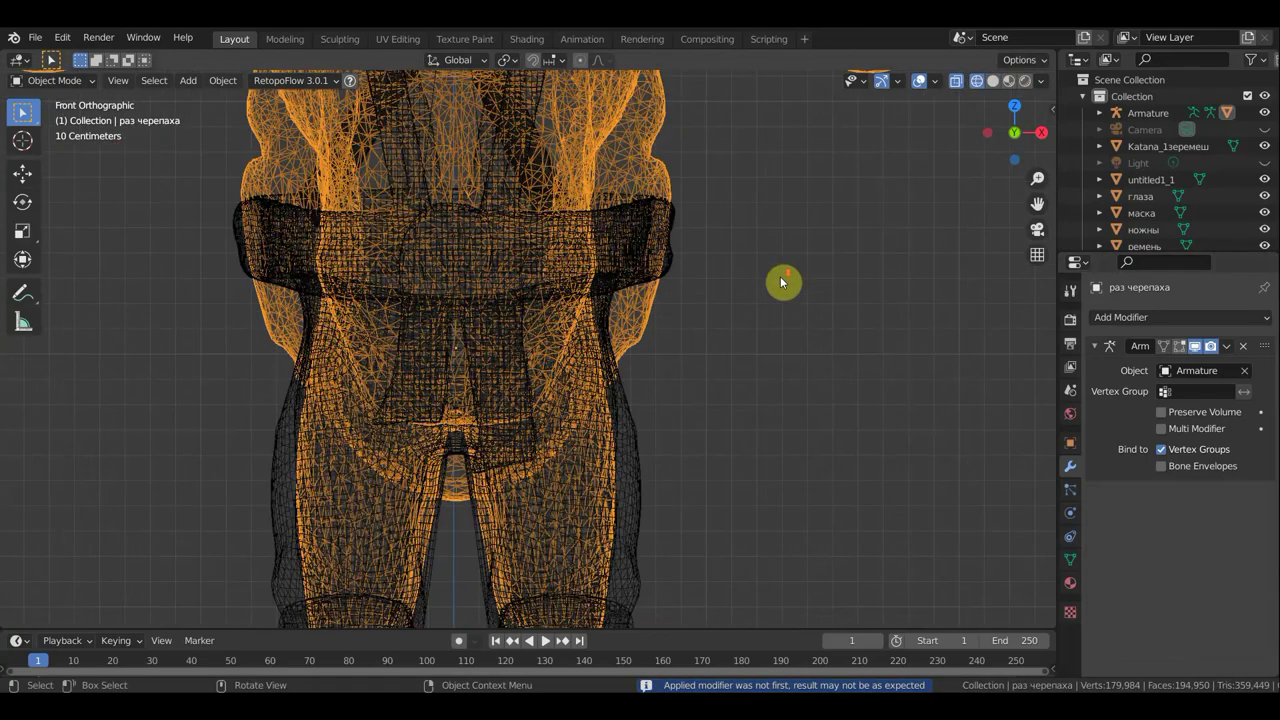
scroll(782, 283, down, 5)
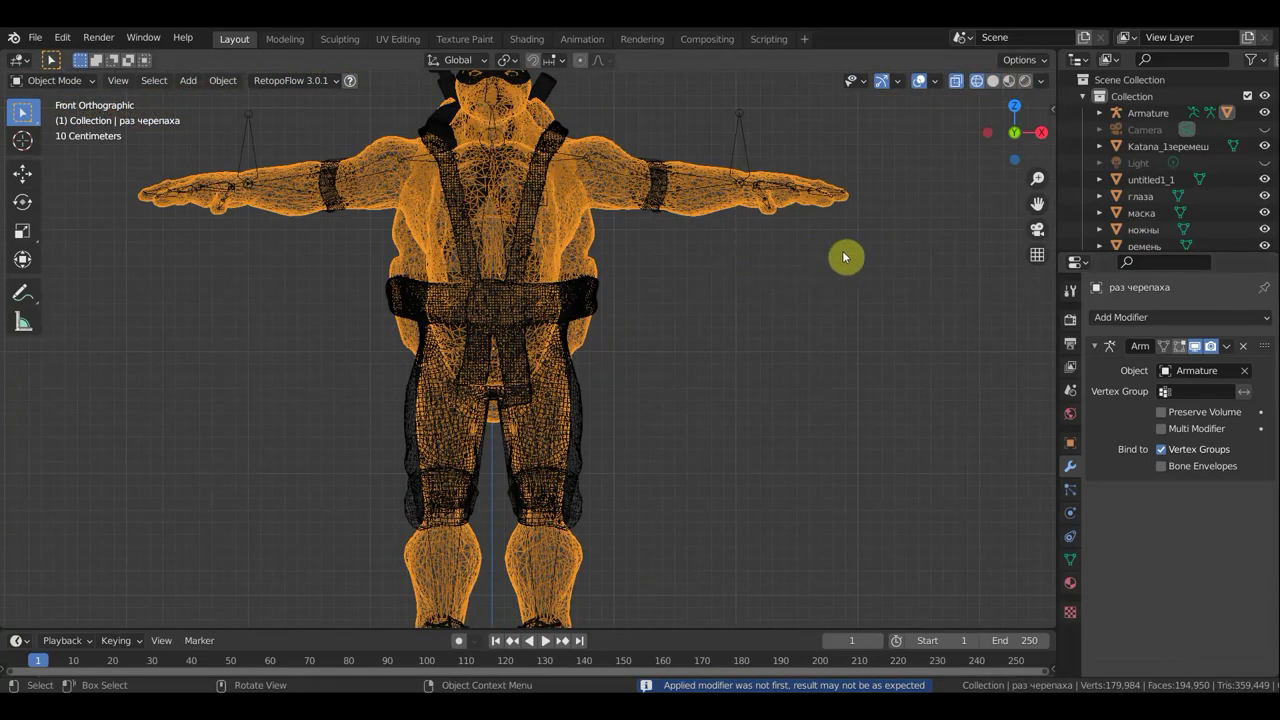
scroll(822, 258, down, 1)
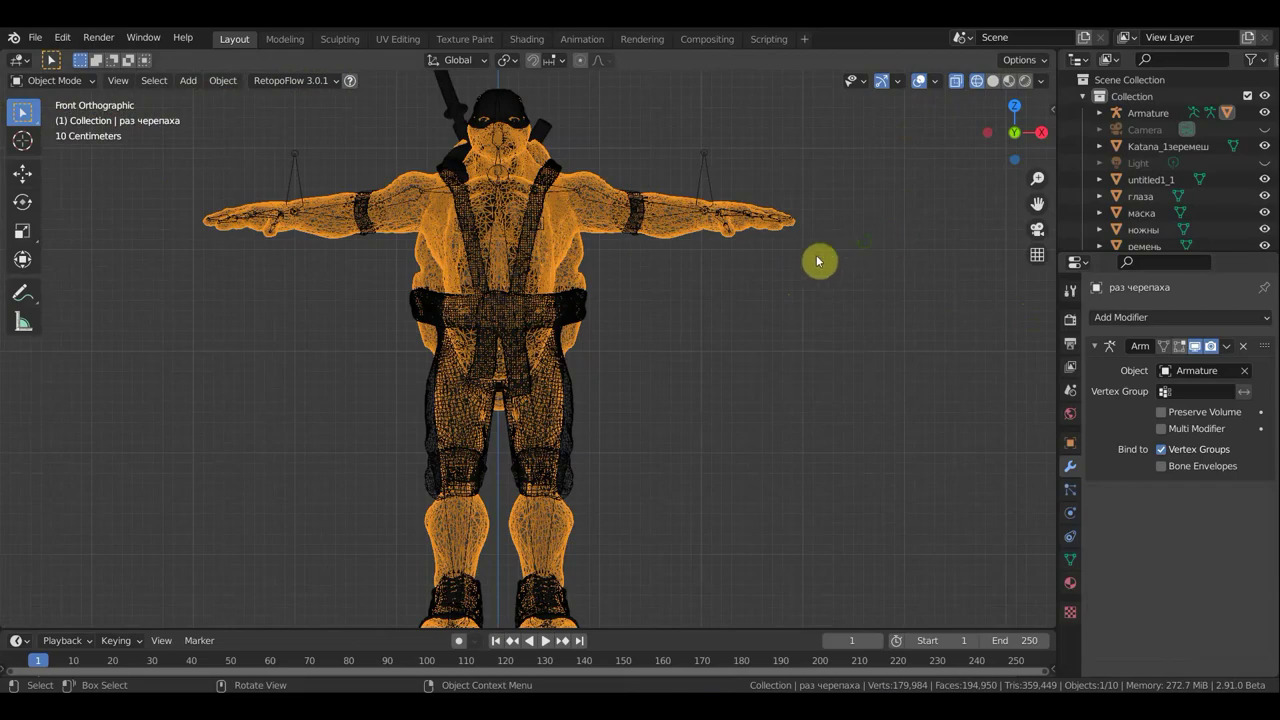
Return to the front orthographic view and recentre the turtle model
middle_drag(816, 261, 857, 279)
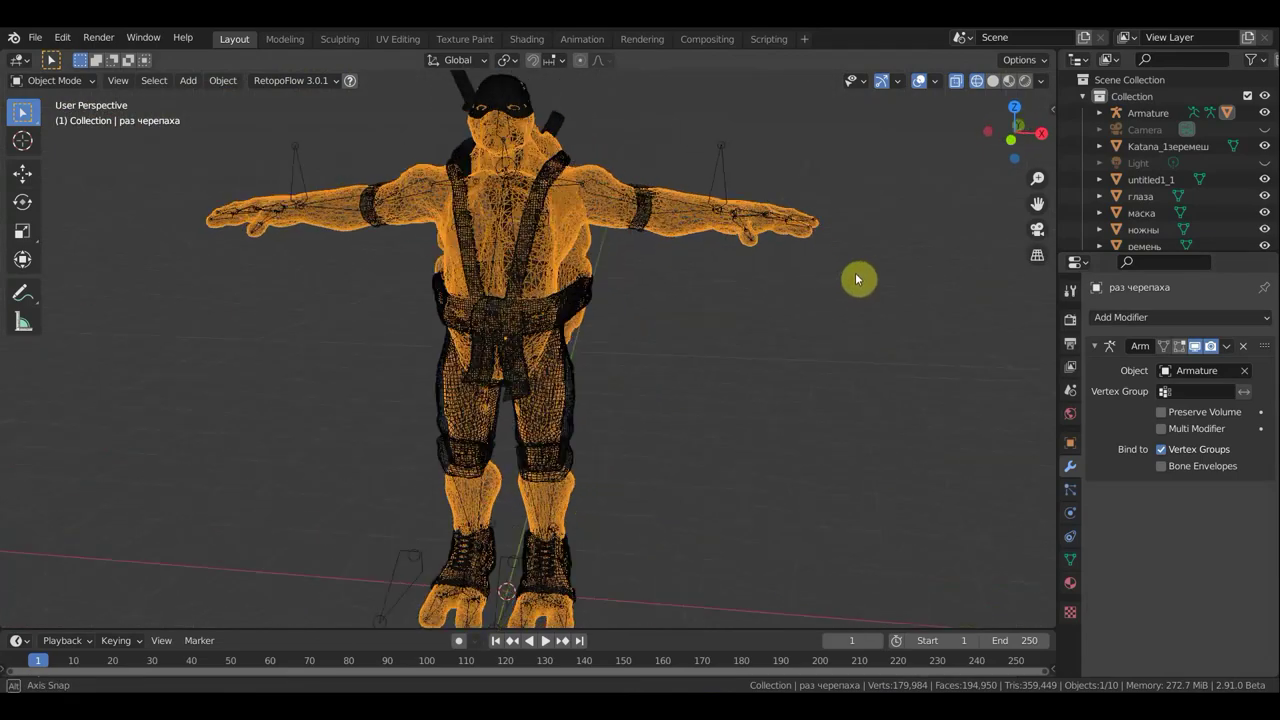
key(KP_1)
scroll(740, 272, down, 2)
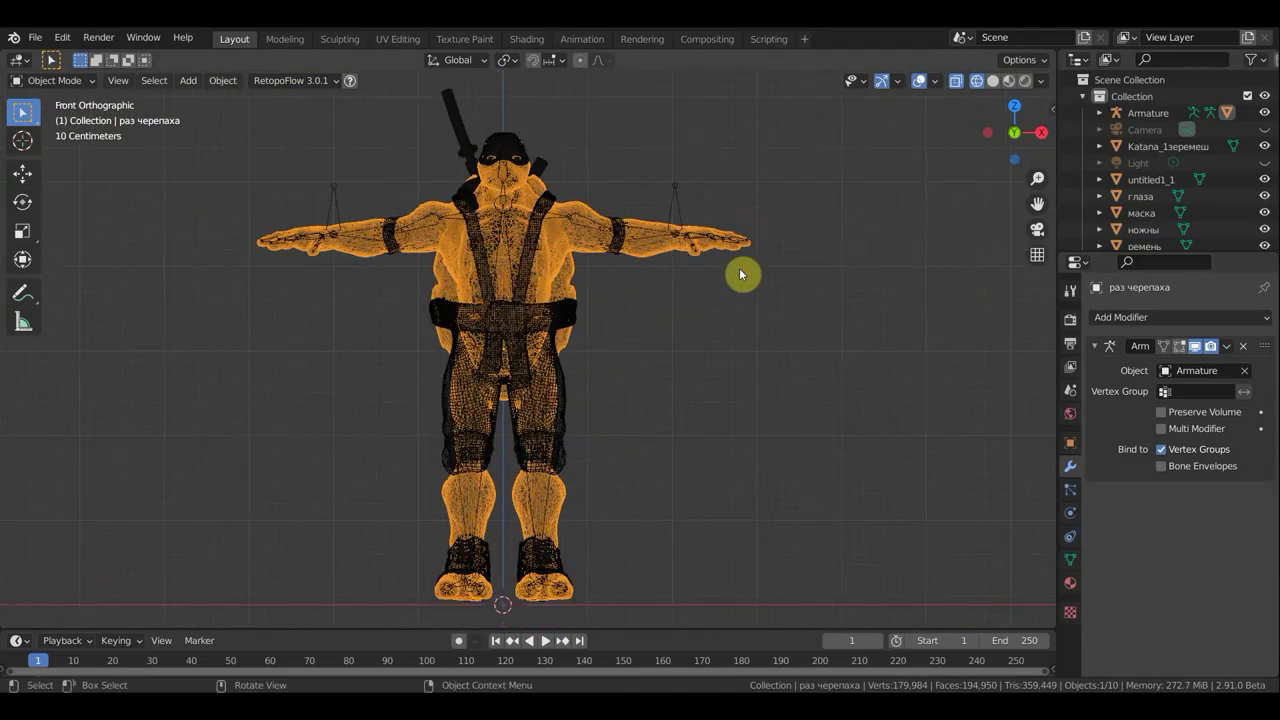
mouse_move(617, 229)
shift+middle_down()
mouse_move(698, 213)
mouse_move(689, 206)
shift+middle_up()
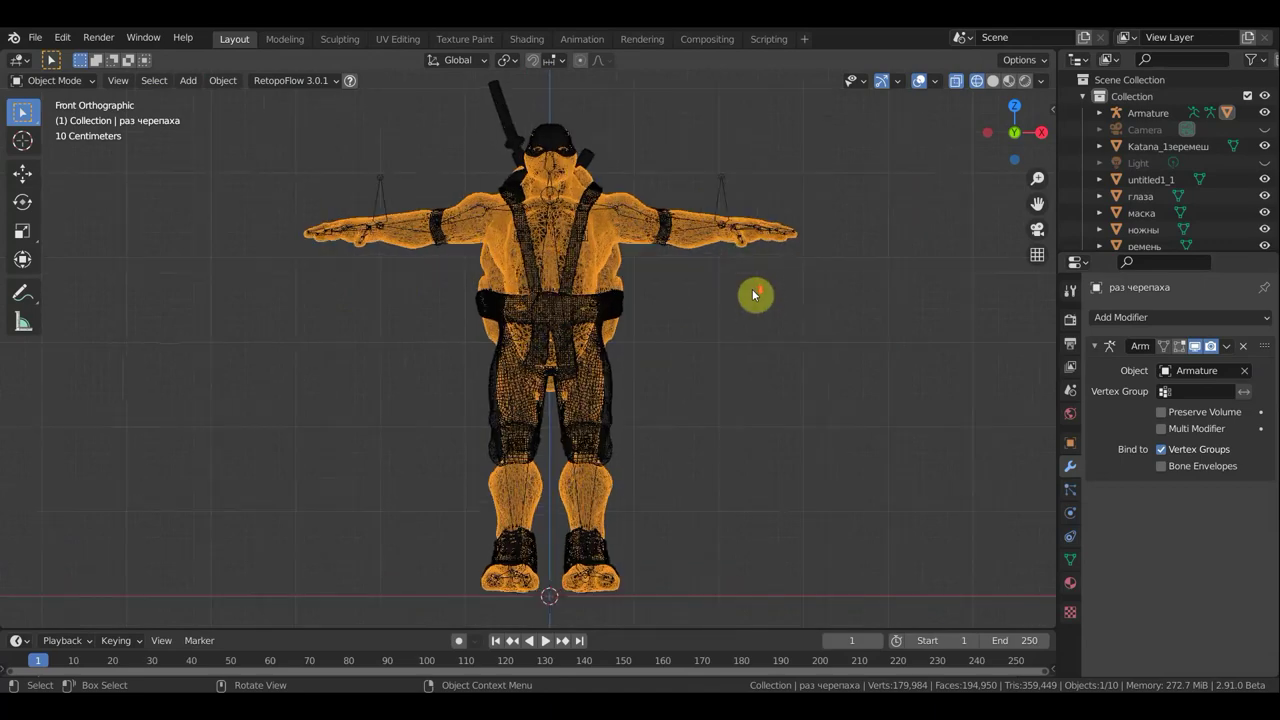
middle_drag(751, 299, 697, 312)
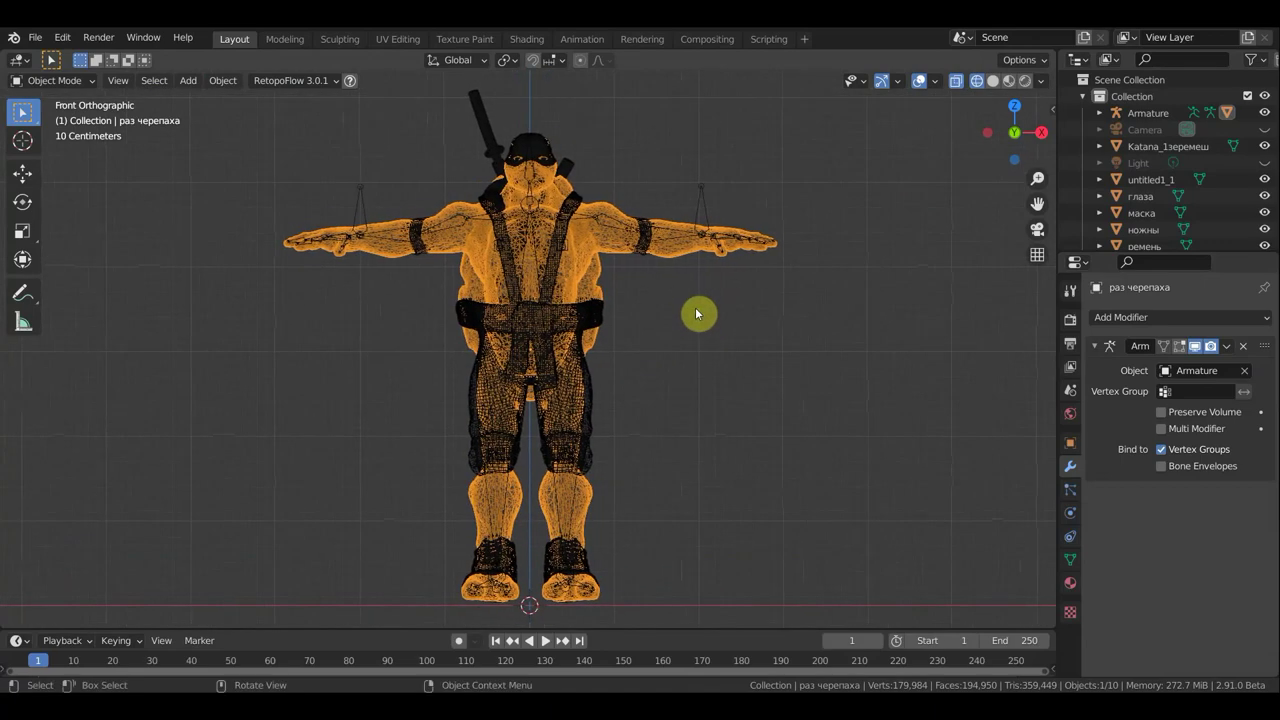
Switch to solid shading and orbit around the turtle to inspect it
click(993, 82)
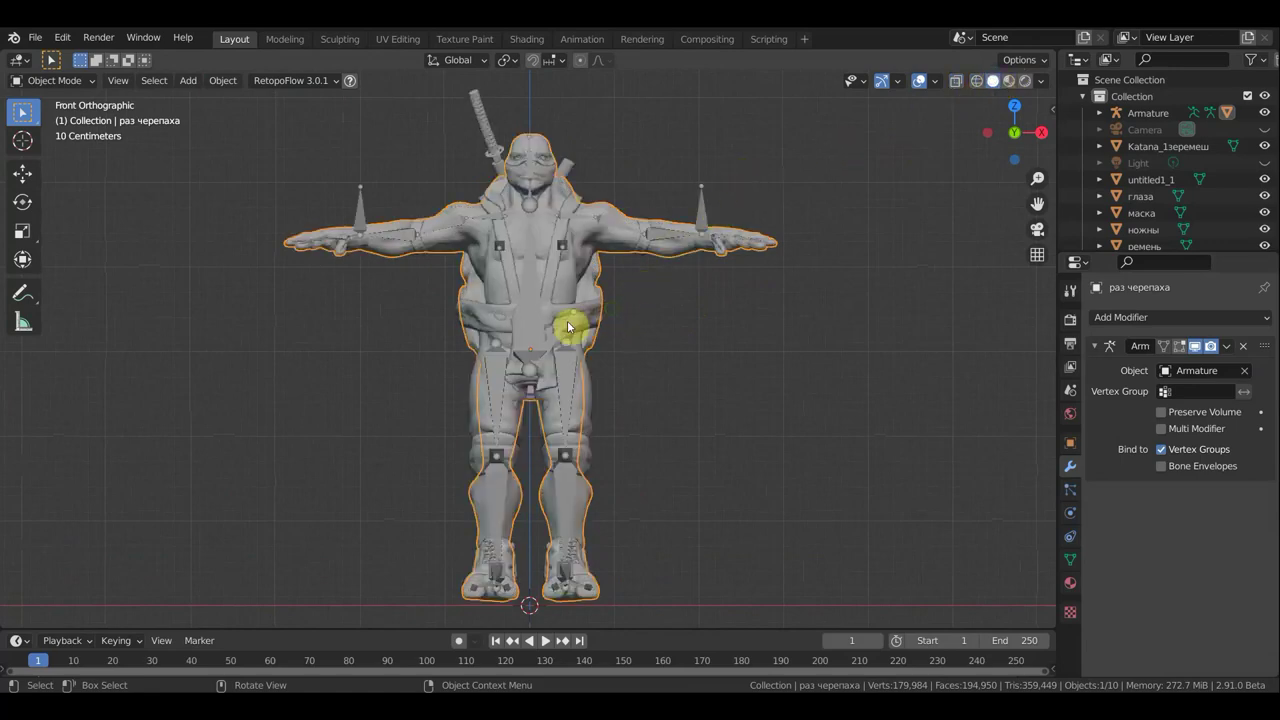
mouse_move(571, 329)
middle_down()
mouse_move(408, 342)
mouse_move(628, 335)
middle_up()
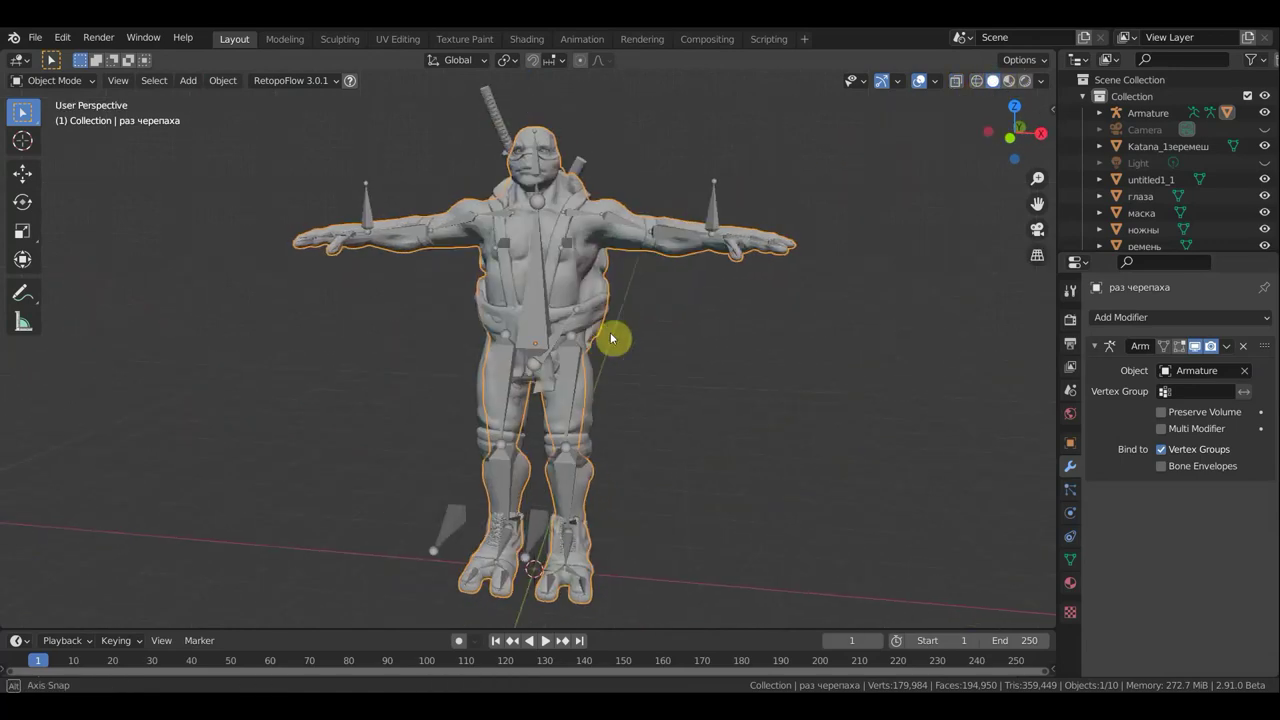
mouse_move(628, 335)
middle_down()
mouse_move(391, 337)
mouse_move(757, 255)
mouse_move(571, 357)
middle_up()
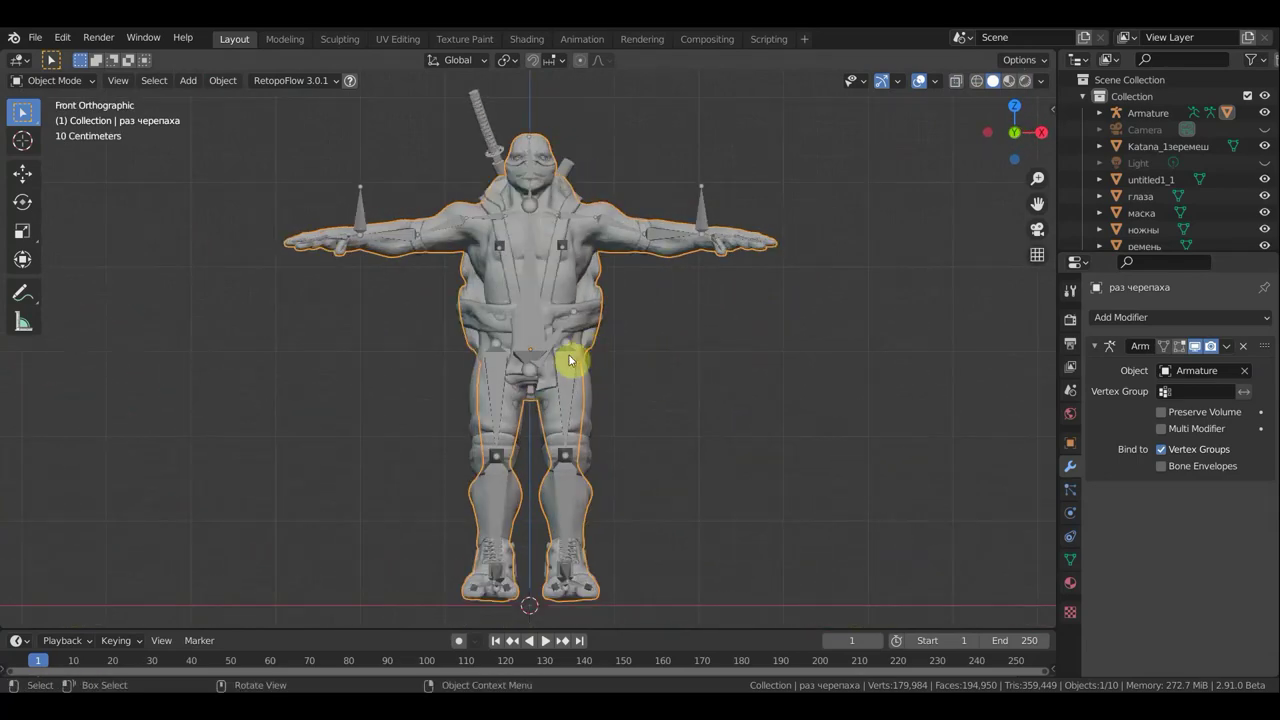
scroll(572, 354, up, 2)
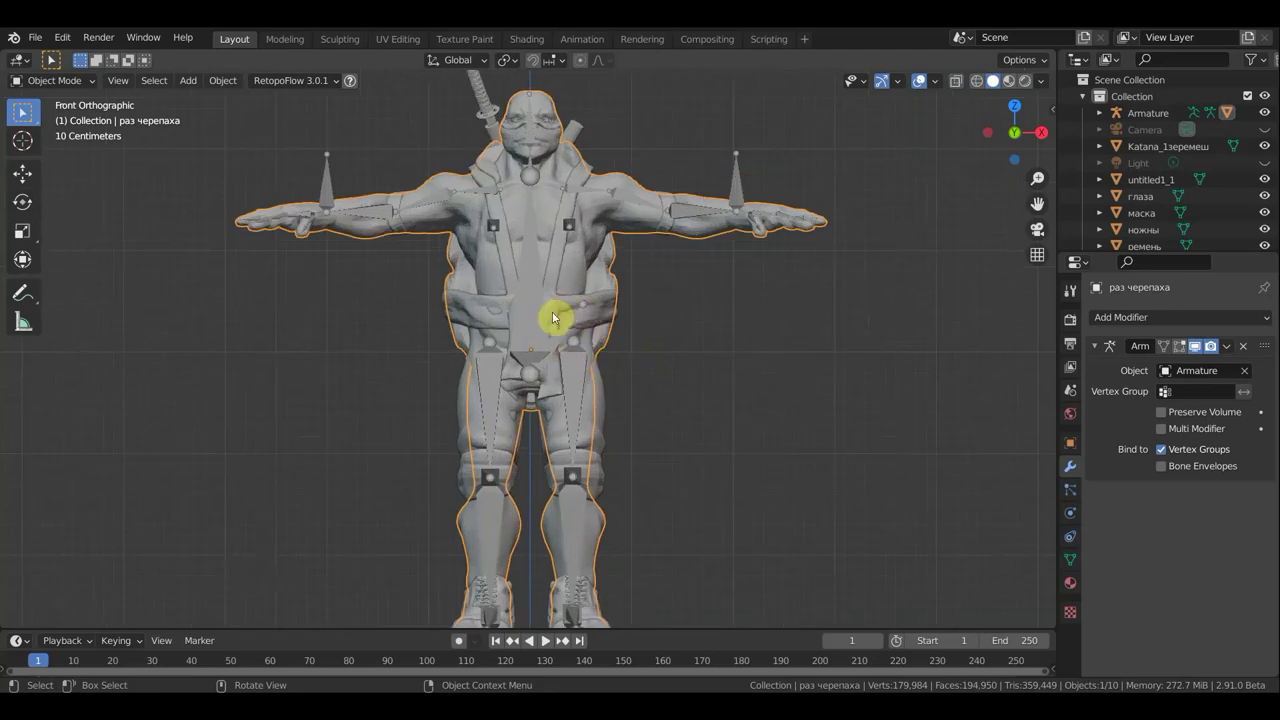
Parent the belt to the armature With Automatic Weights, then make the belt active again
click(605, 308)
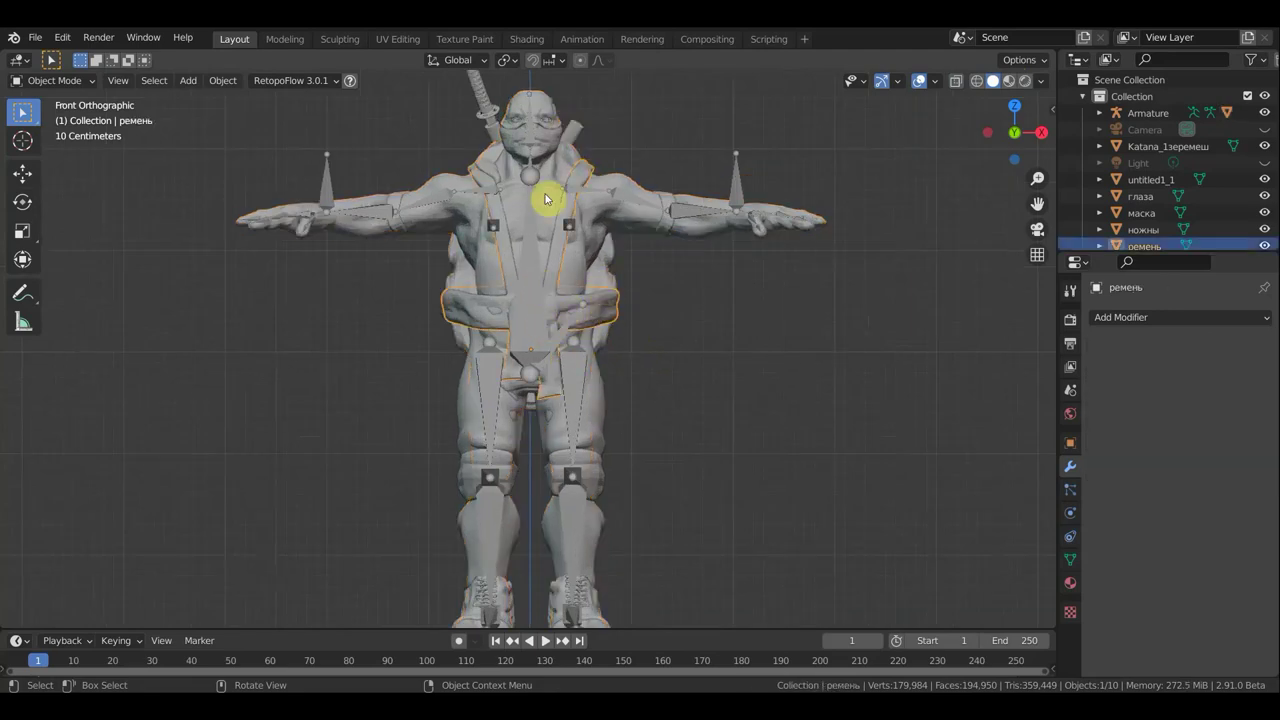
shift+click(529, 325)
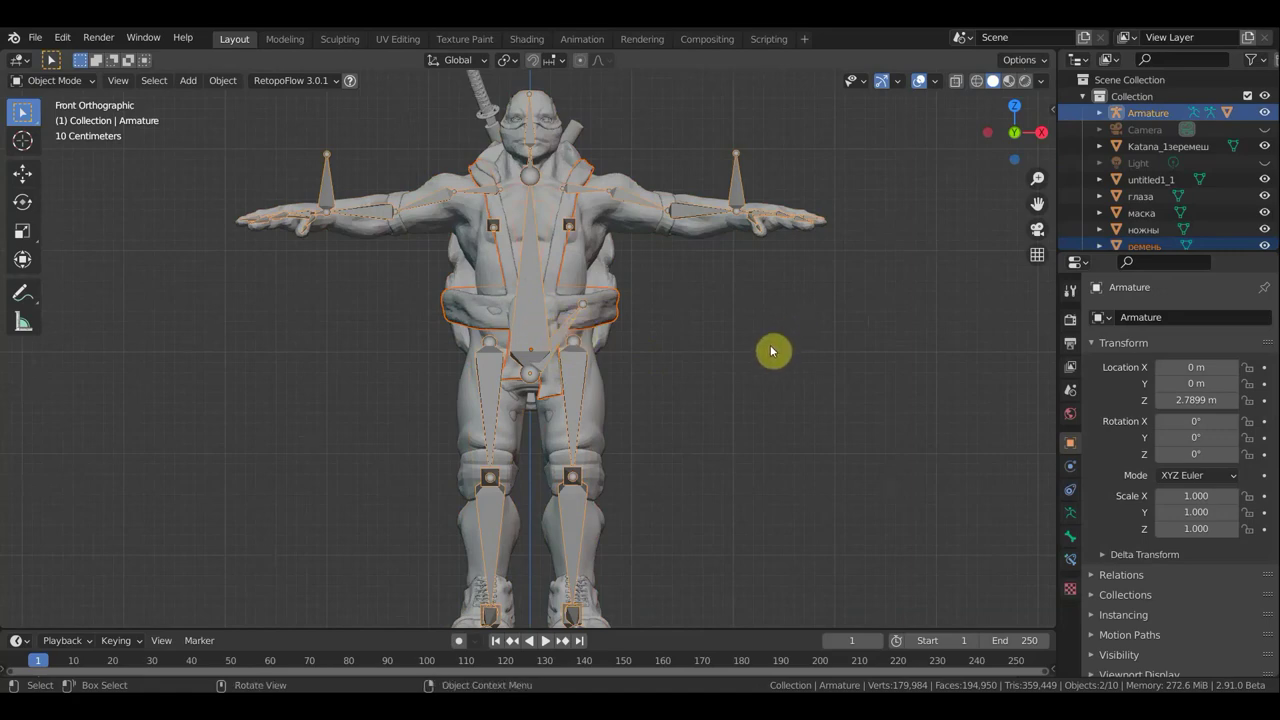
key(ctrl+p)
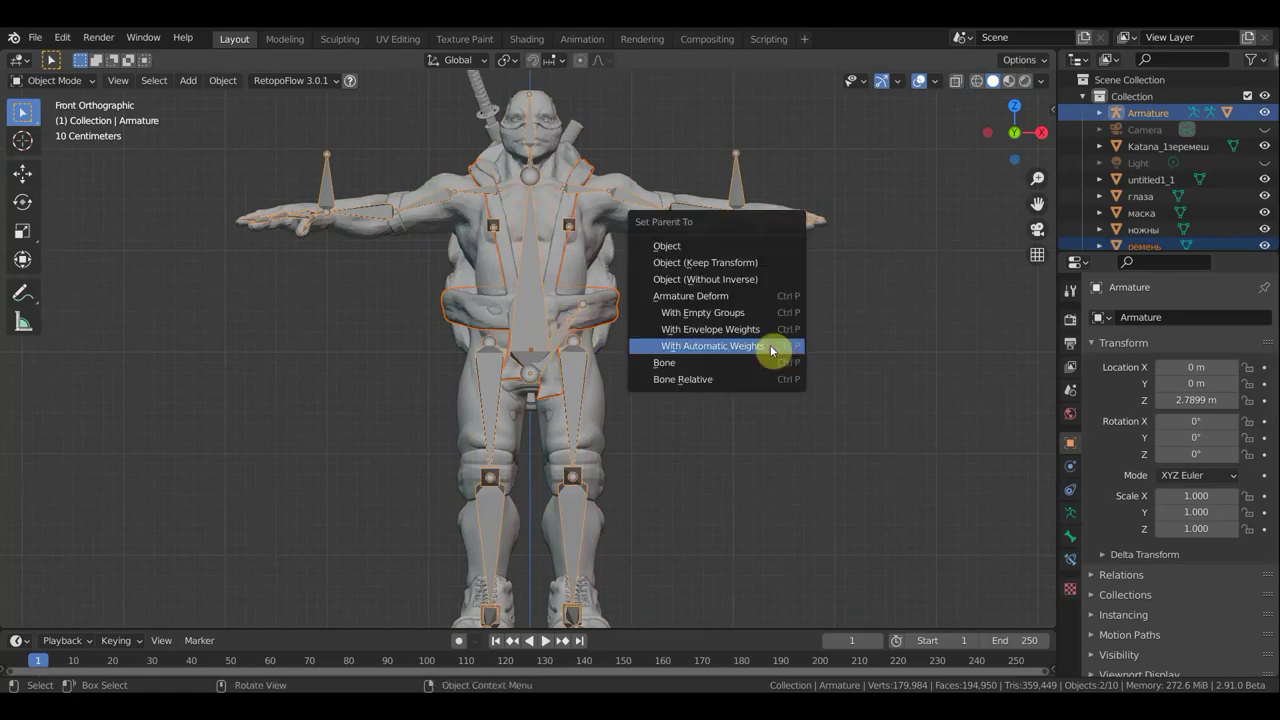
click(714, 318)
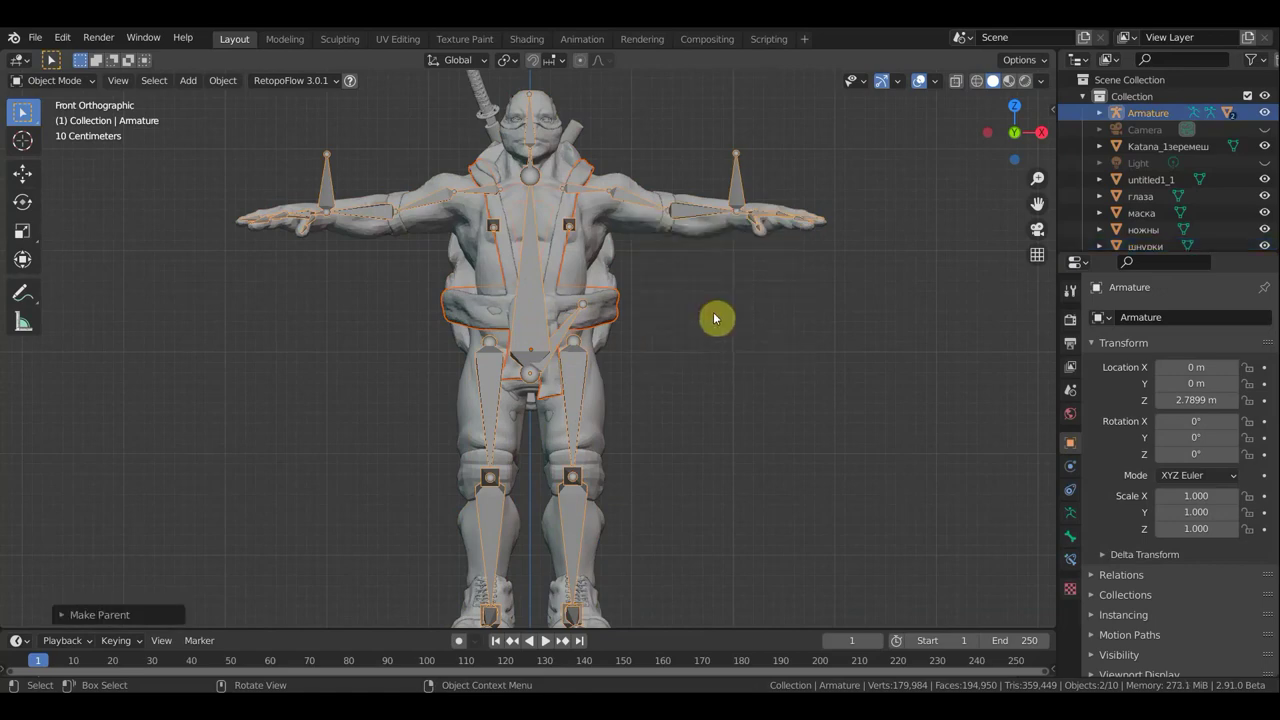
click(605, 305)
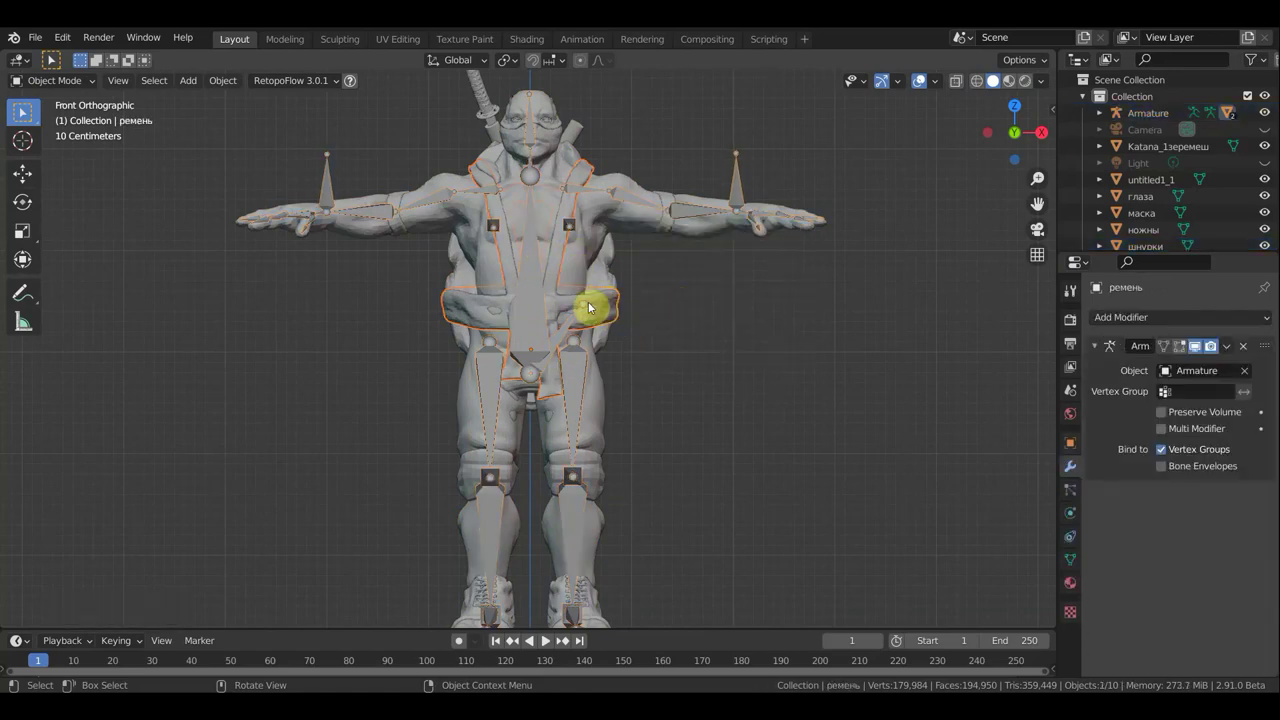
Add a Data Transfer modifier to the belt with the turtle body as source
click(1147, 317)
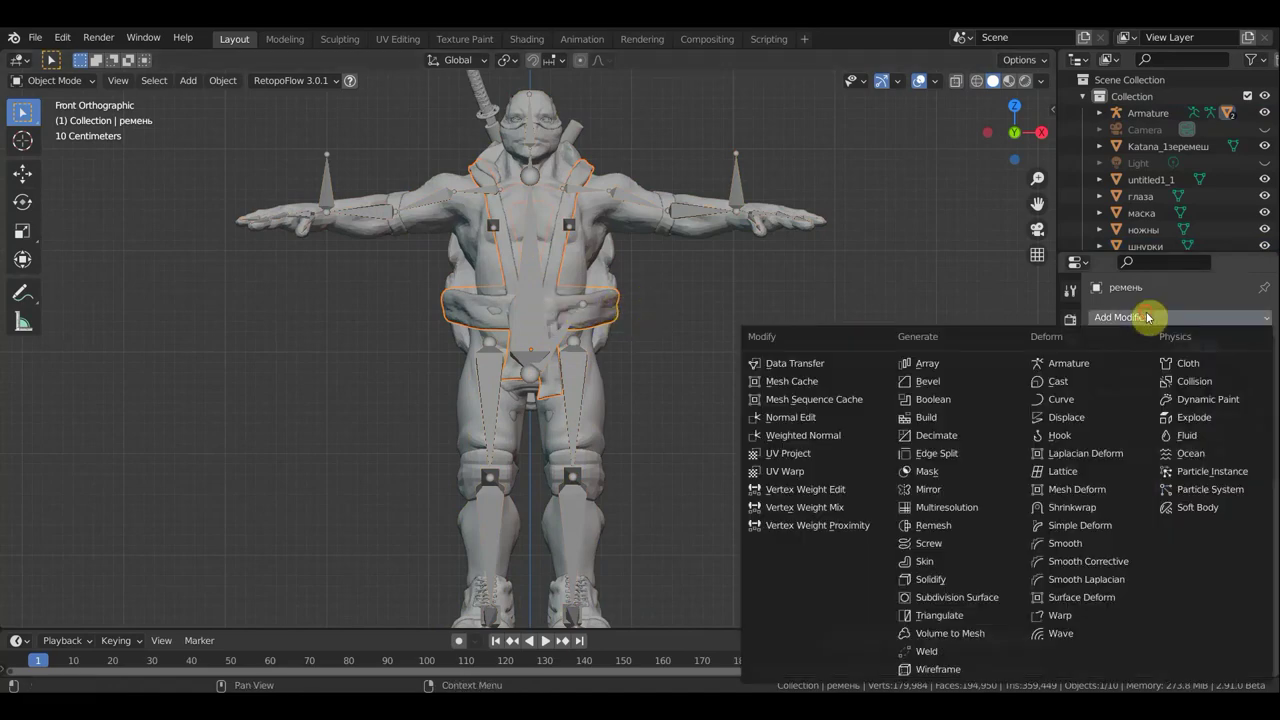
click(798, 365)
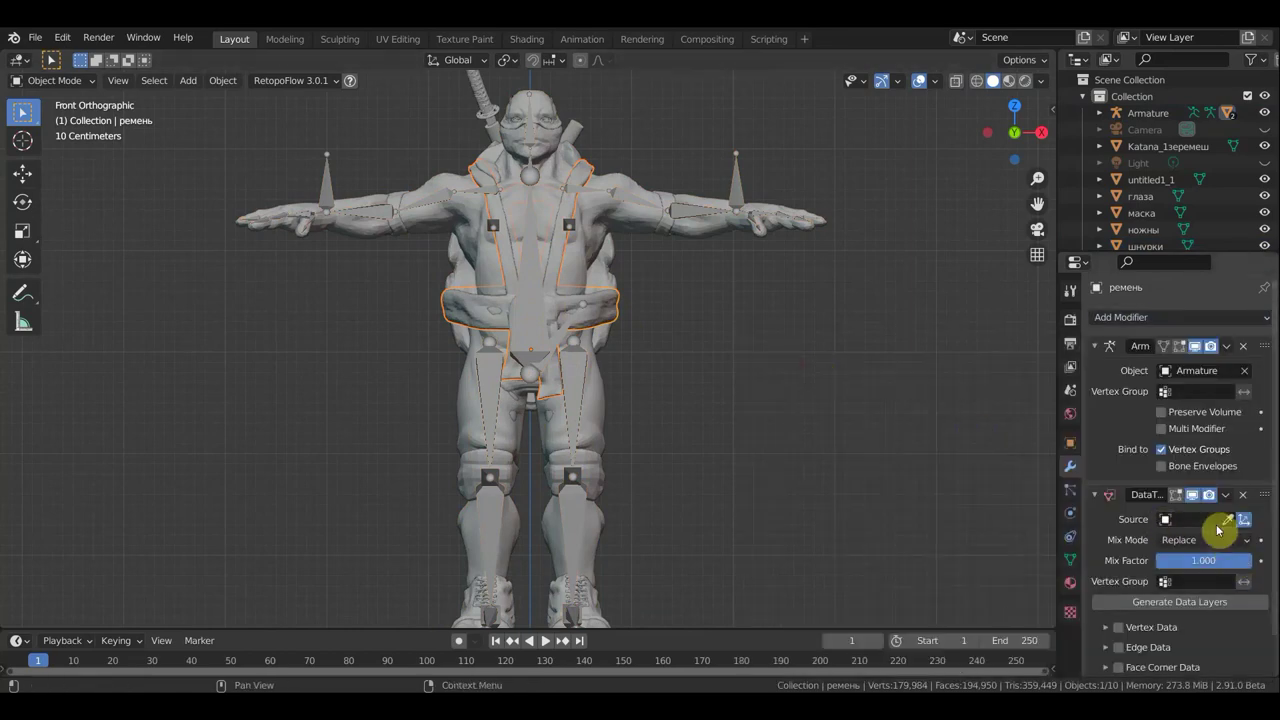
click(1228, 520)
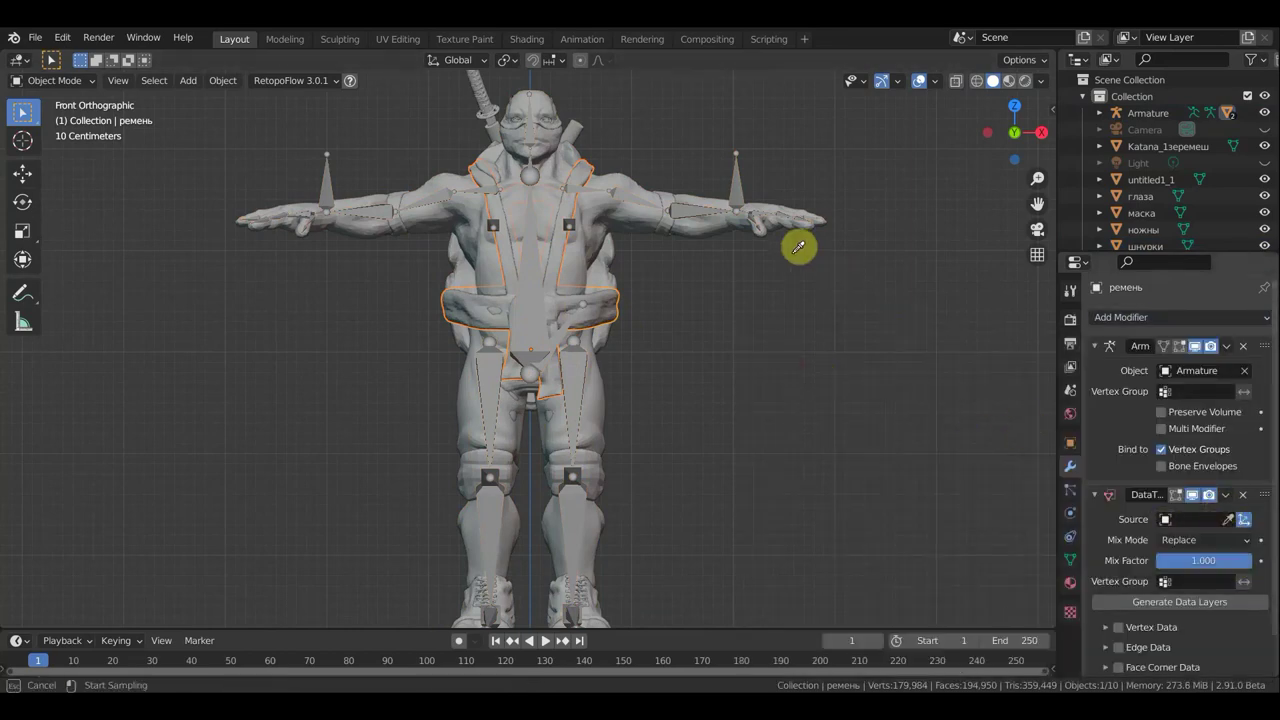
click(697, 222)
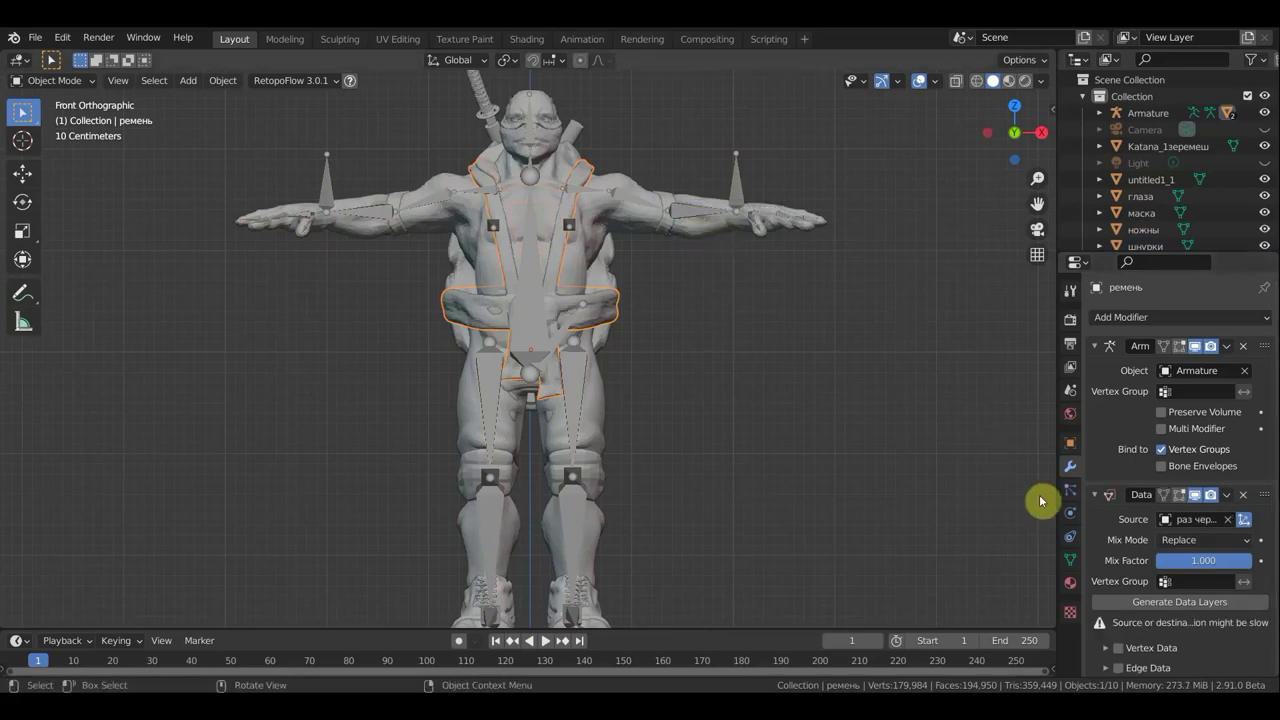
scroll(1207, 540, down, 3)
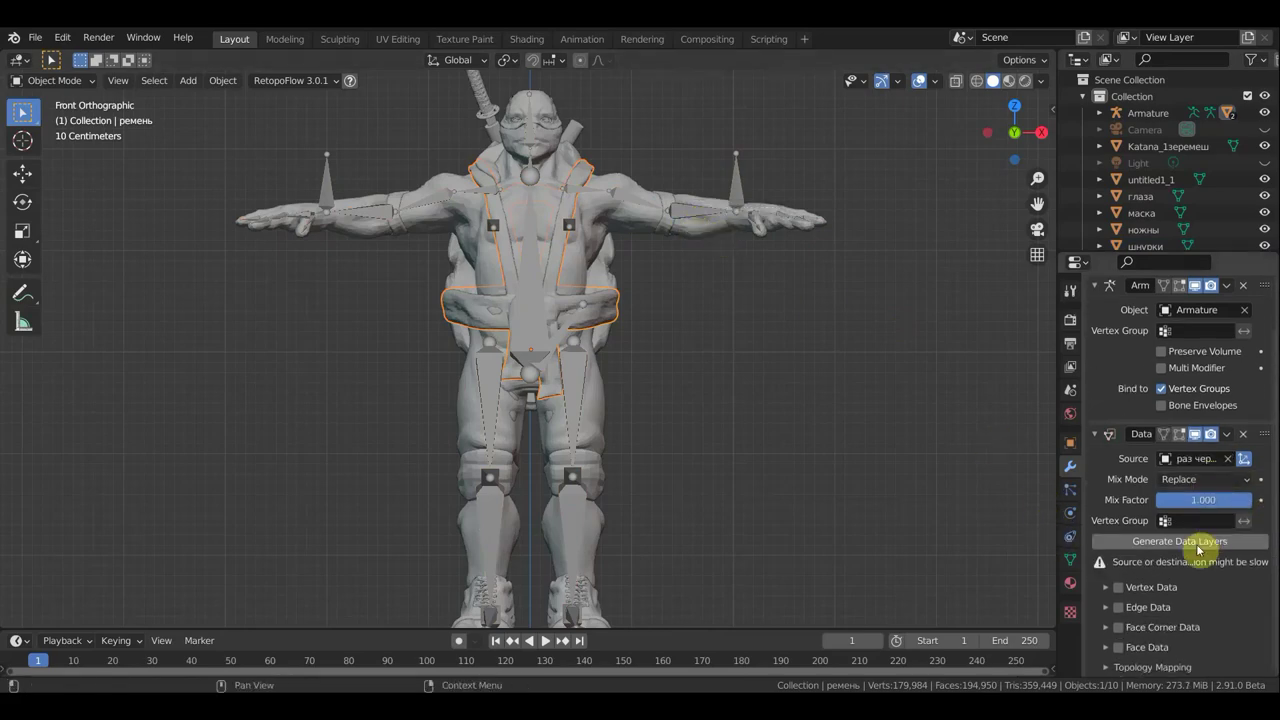
Enable Vertex Groups transfer and apply the Data Transfer modifier
click(1105, 590)
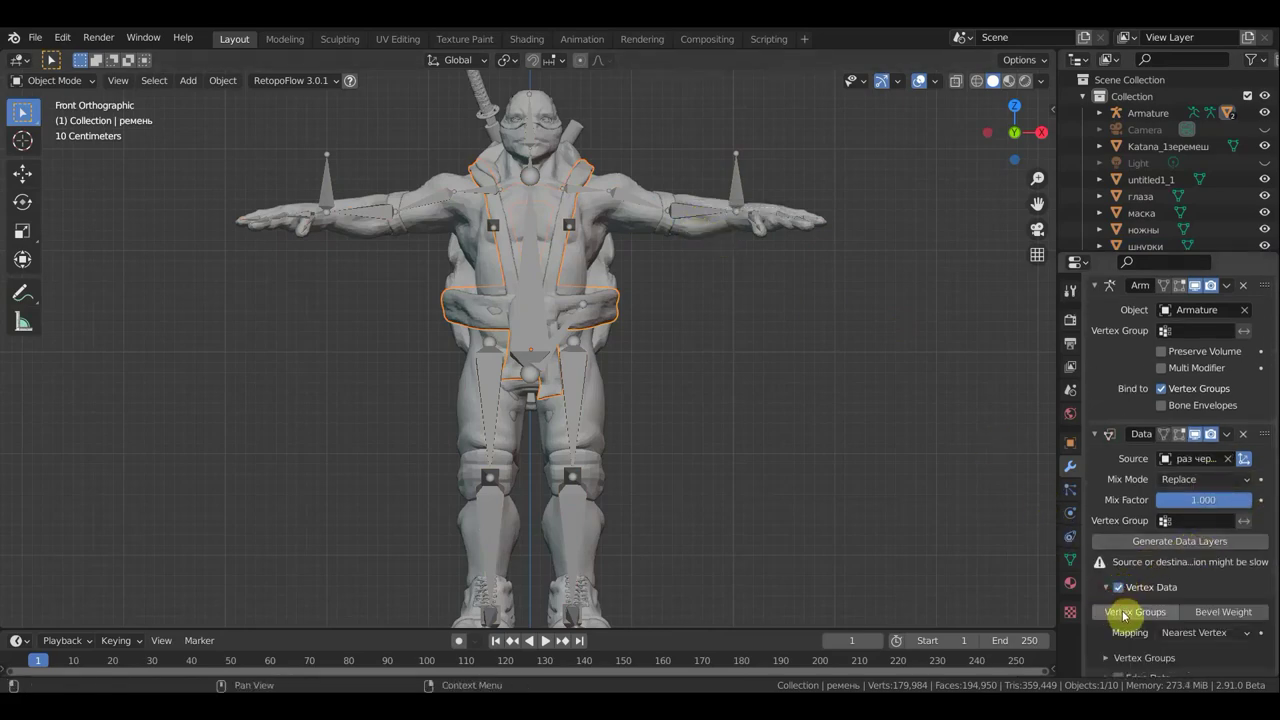
click(1137, 613)
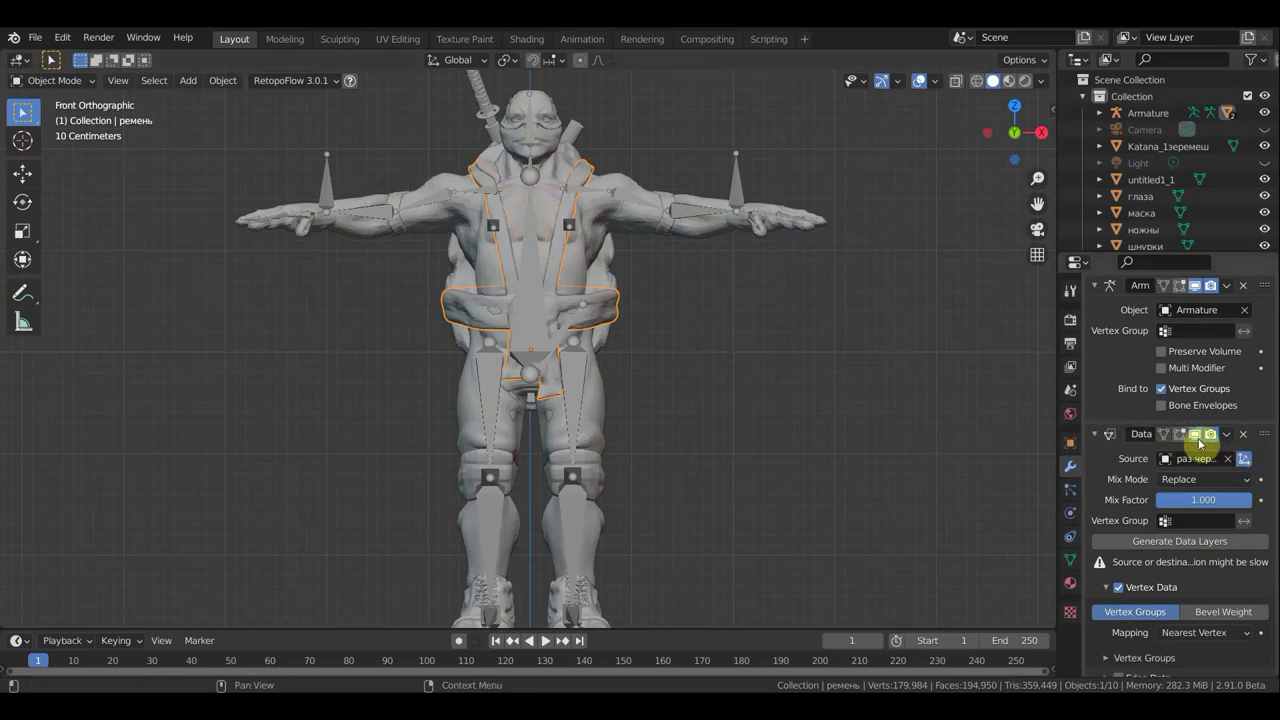
click(1228, 436)
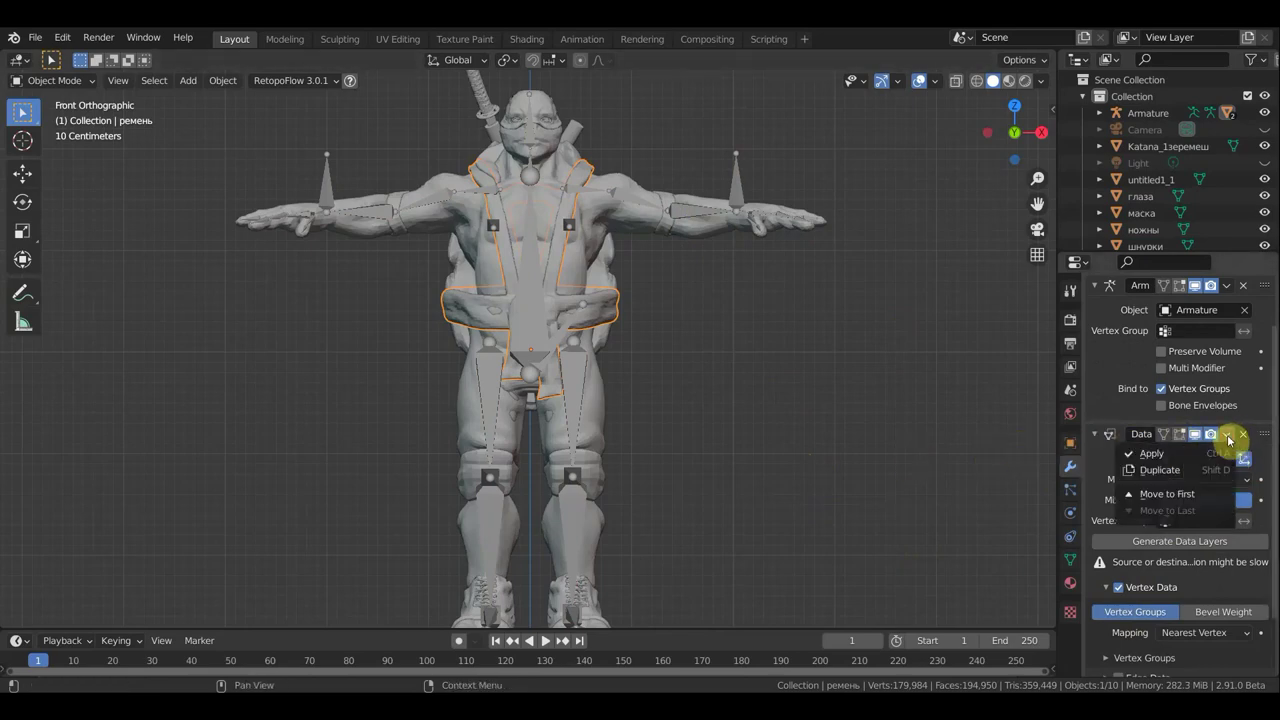
click(1152, 453)
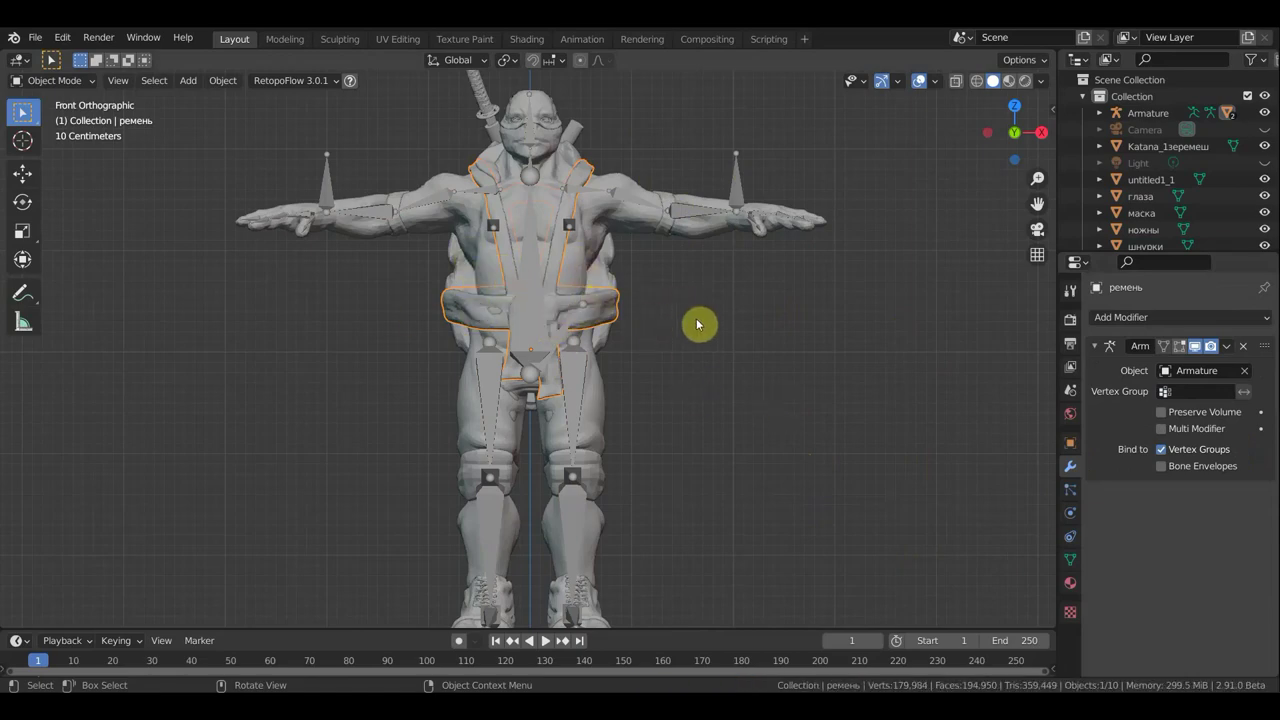
scroll(697, 326, down, 1)
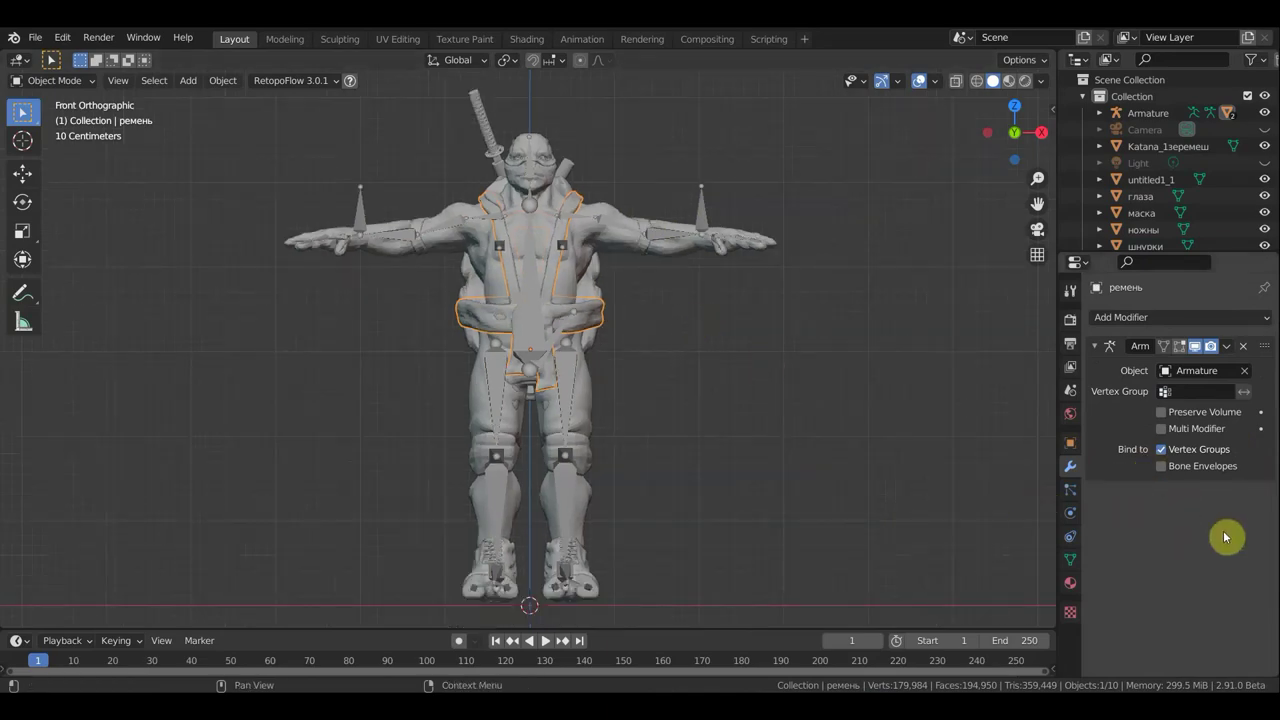
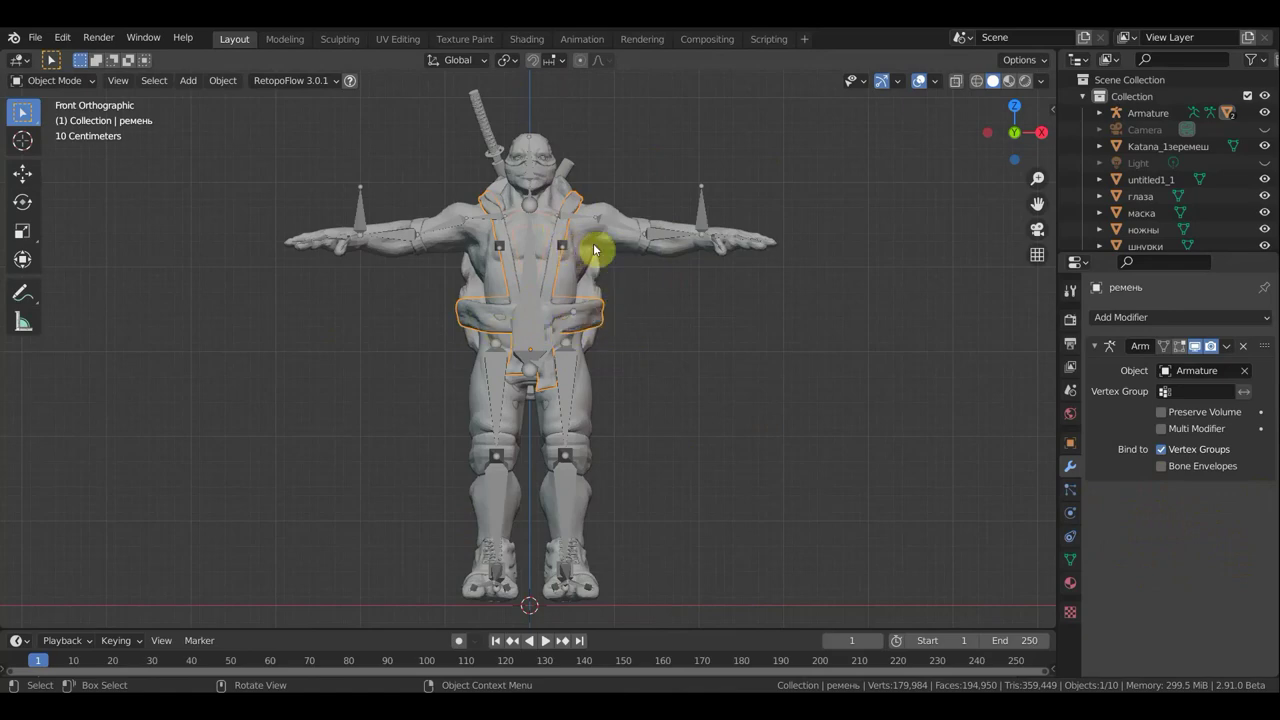
Parent the mask to the Armature using With Empty Groups
scroll(603, 248, up, 2)
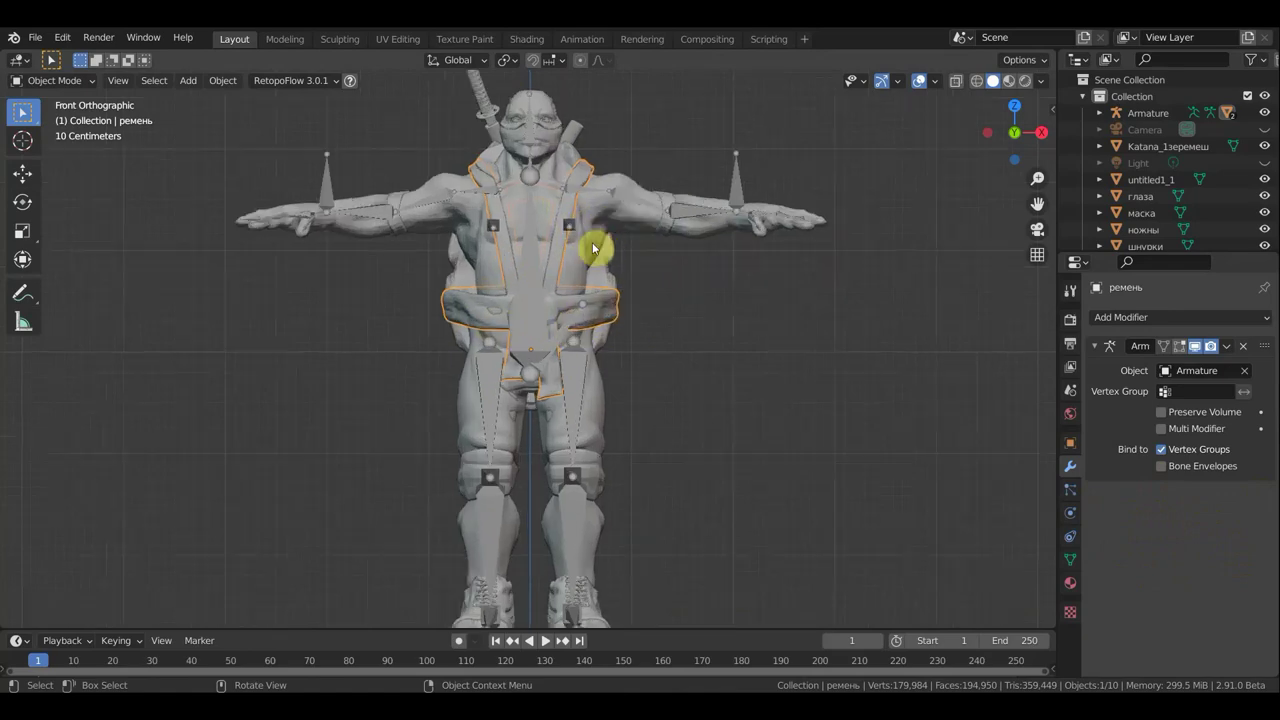
scroll(687, 208, down, 1)
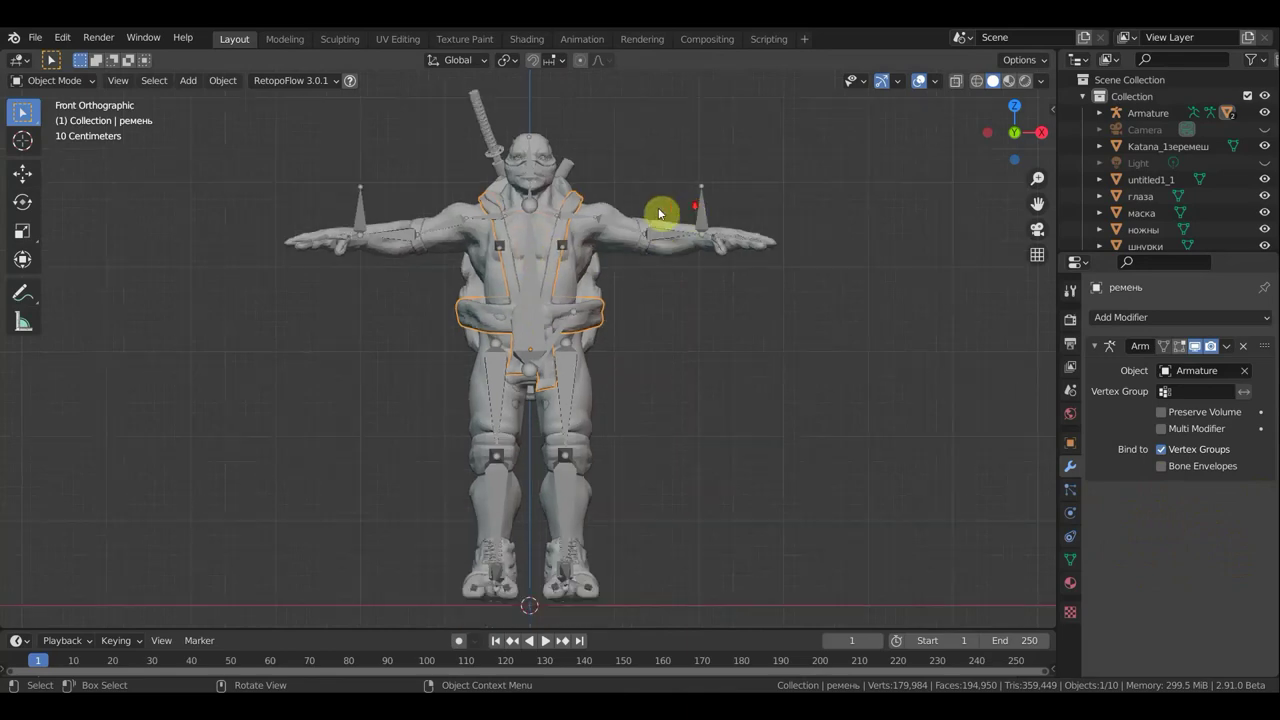
click(546, 145)
shift+click(543, 314)
key(ctrl+p)
click(636, 478)
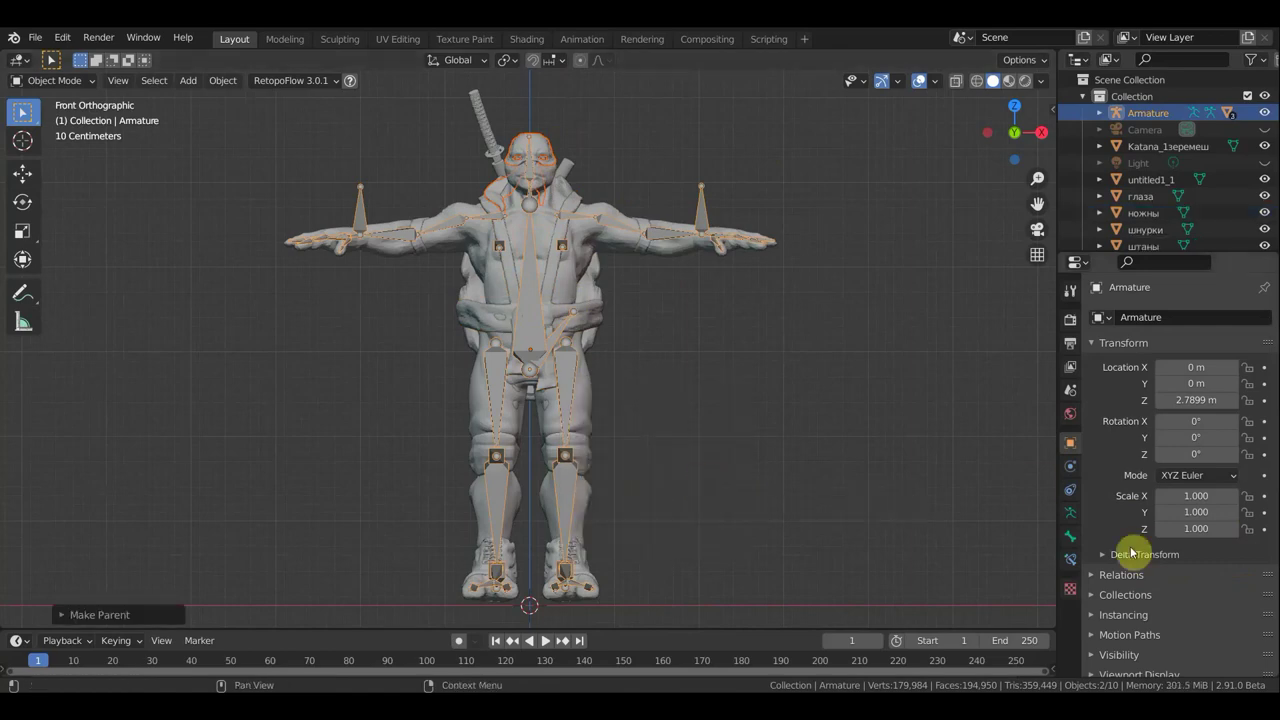
Add a Data Transfer modifier to the mask that copies vertex groups from the body mesh
click(1070, 511)
click(543, 152)
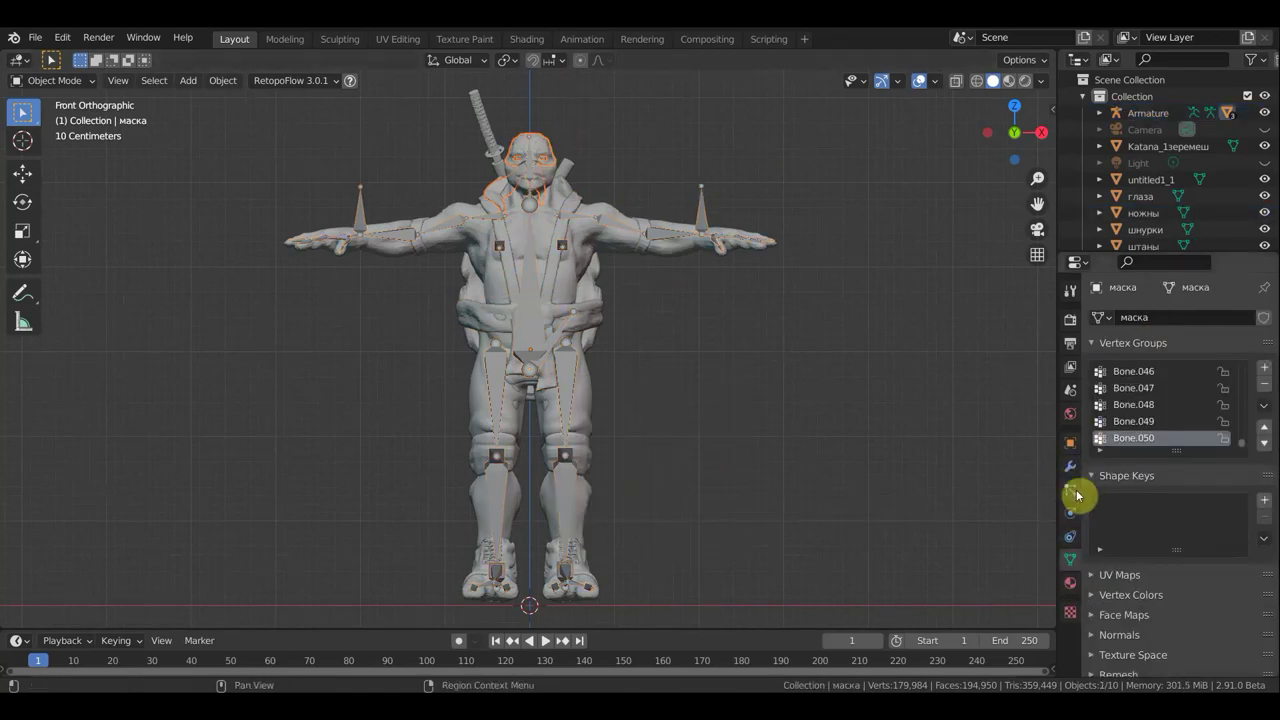
click(1070, 466)
click(1180, 317)
click(752, 349)
click(1228, 519)
click(618, 236)
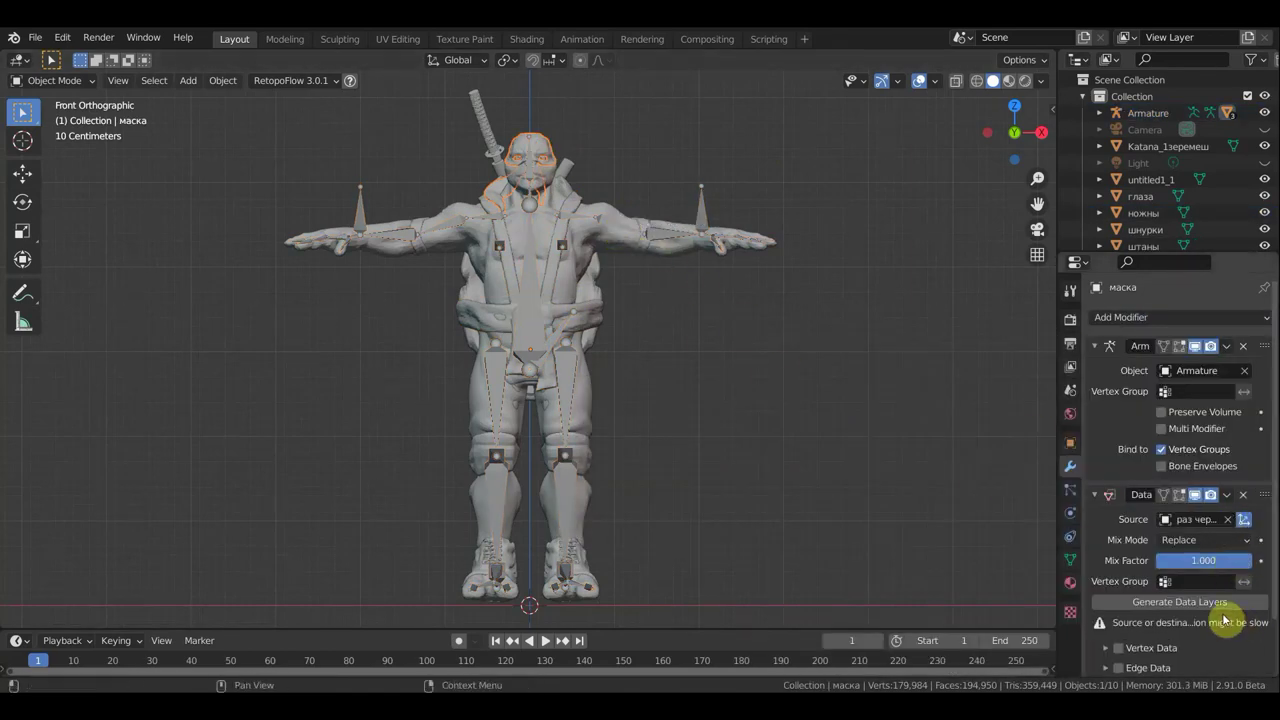
scroll(1229, 614, down, 2)
click(1118, 565)
click(1106, 565)
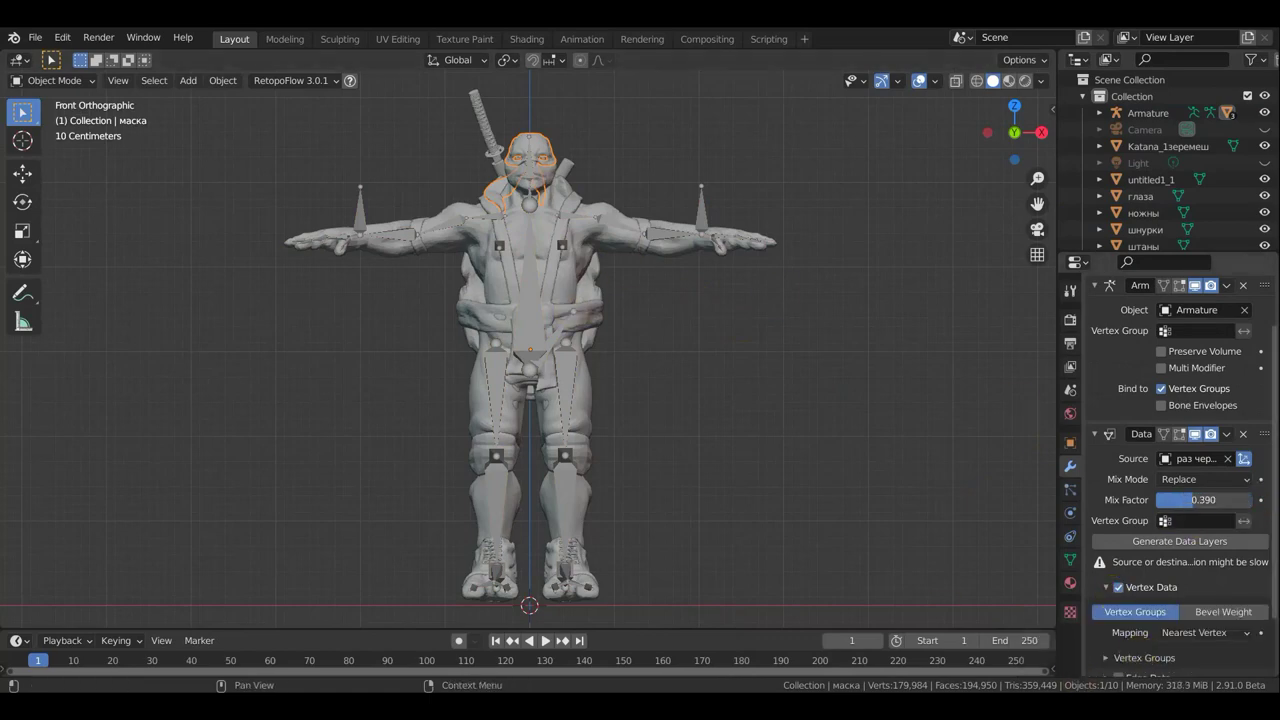
Parent the pants to the Armature with empty groups
click(573, 397)
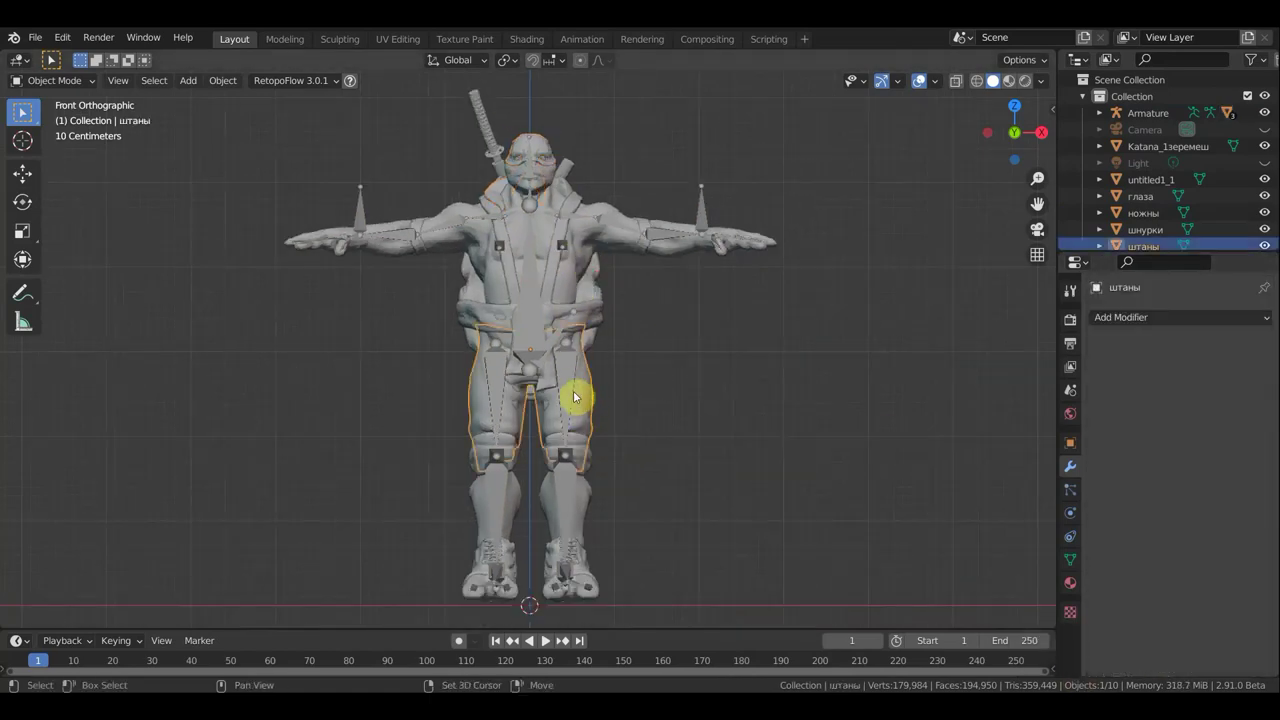
shift+click(573, 397)
key(ctrl+p)
click(691, 450)
Give the pants a Data Transfer modifier copying vertex groups from the body mesh
click(607, 407)
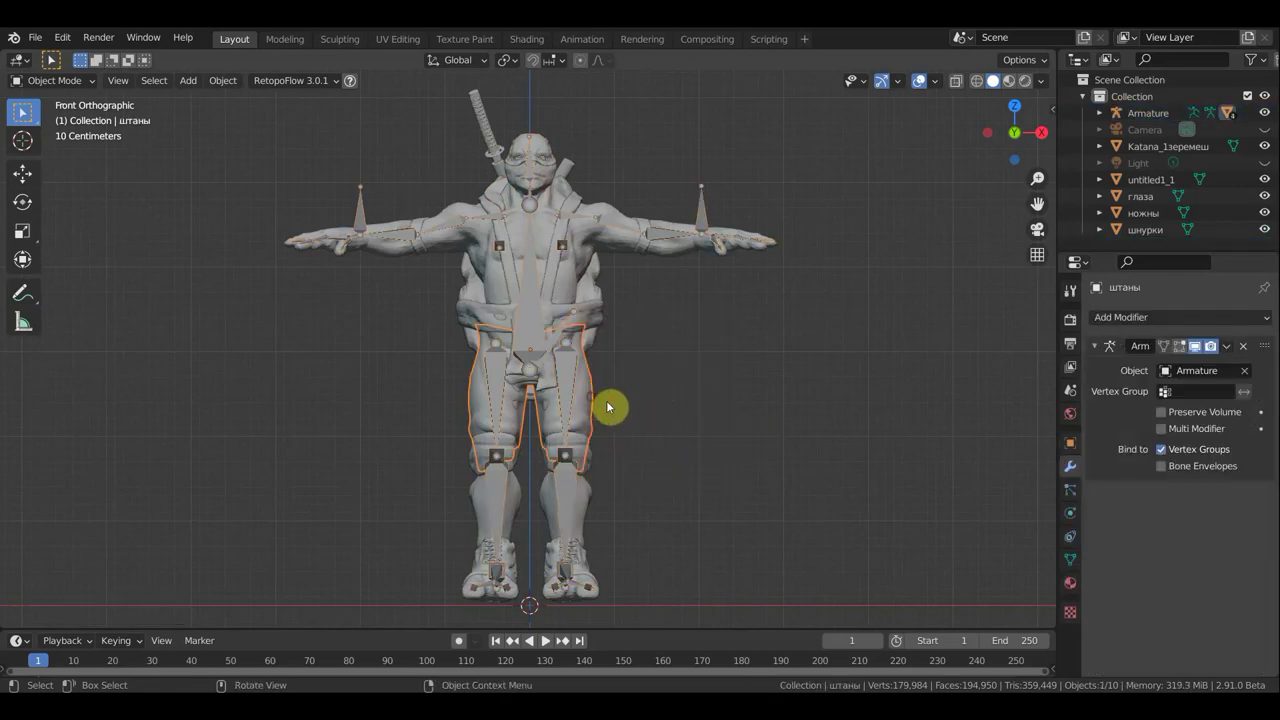
click(1140, 317)
click(830, 362)
click(1225, 519)
click(629, 229)
click(1143, 605)
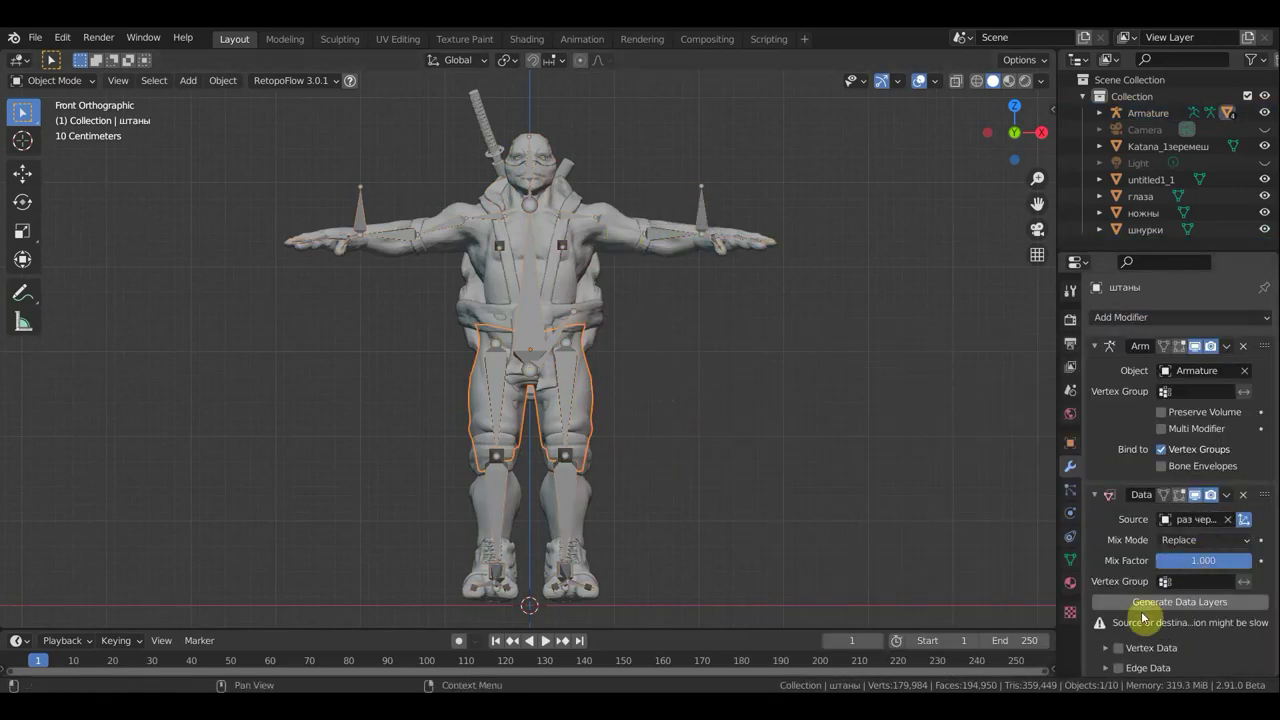
click(1118, 648)
scroll(1114, 643, down, 2)
click(1100, 619)
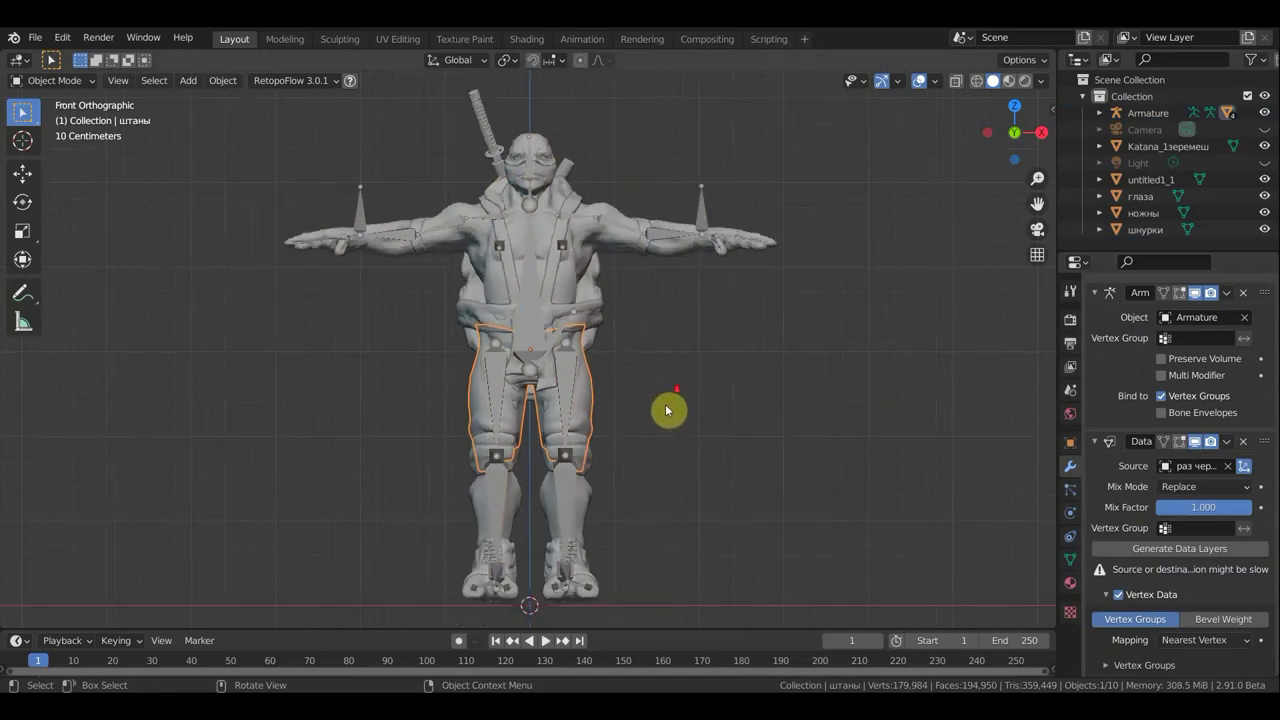
Parent the shoelaces to the Armature with empty groups, then add and apply a Data Transfer modifier
middle_drag(667, 410, 737, 406)
scroll(634, 451, up, 3)
click(634, 451)
shift+click(691, 409)
key(ctrl+p)
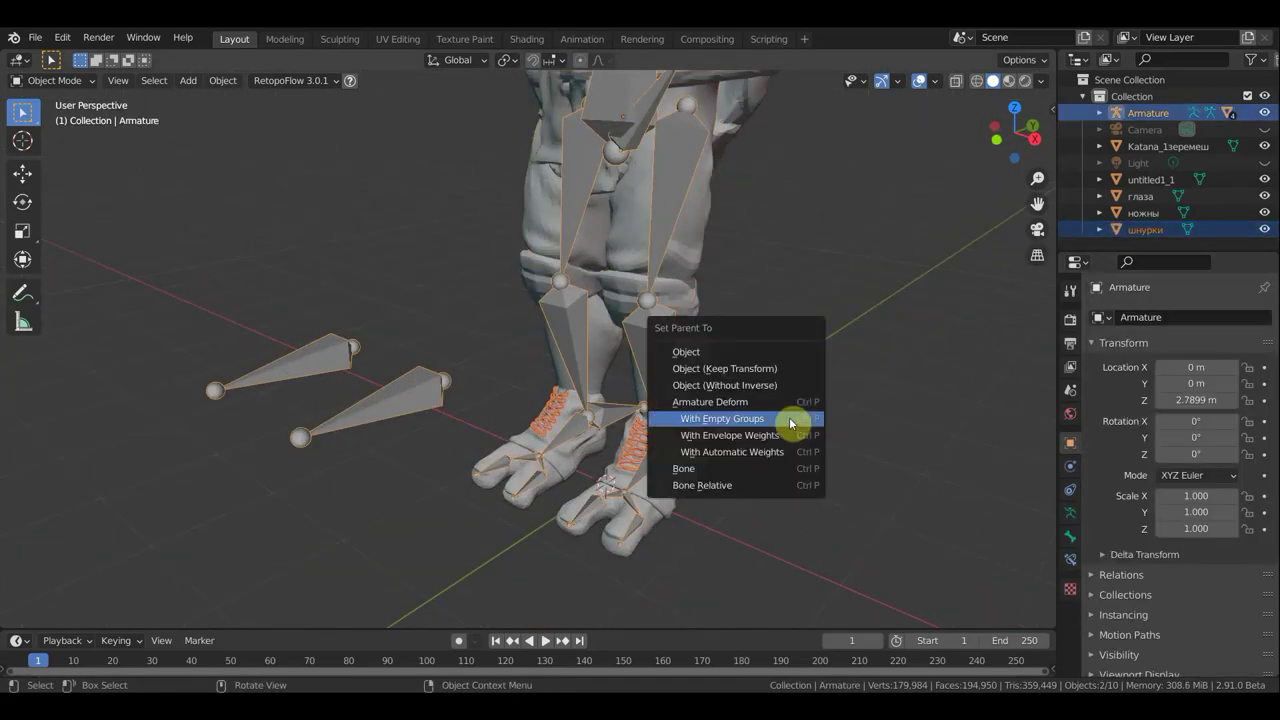
click(745, 418)
click(634, 449)
click(1175, 317)
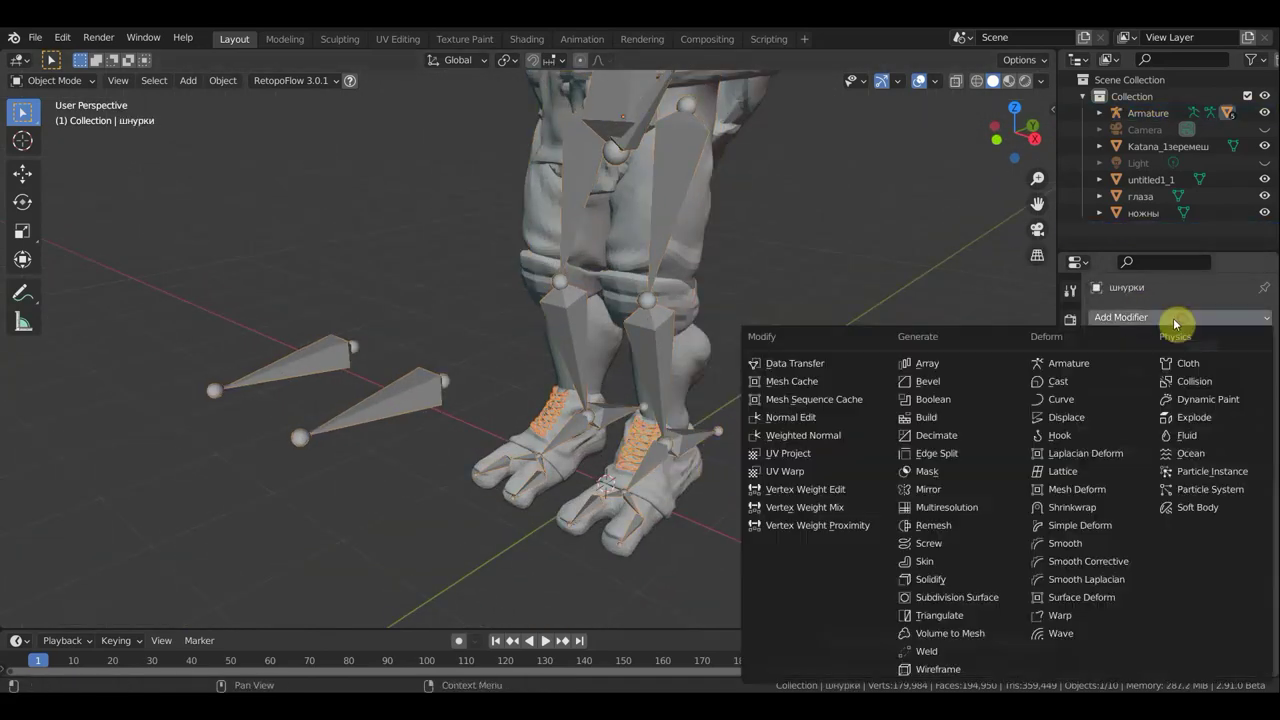
click(795, 363)
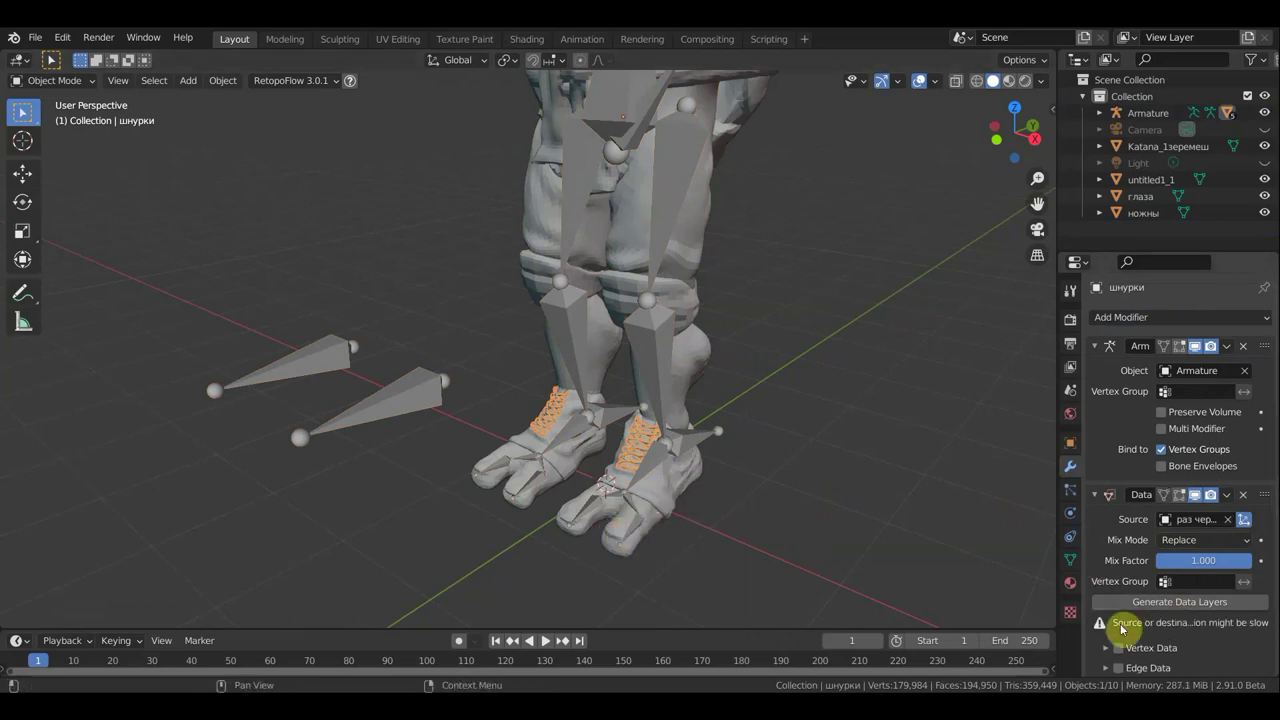
click(1227, 494)
Parent the boots to the Armature with empty groups
click(1175, 512)
click(684, 440)
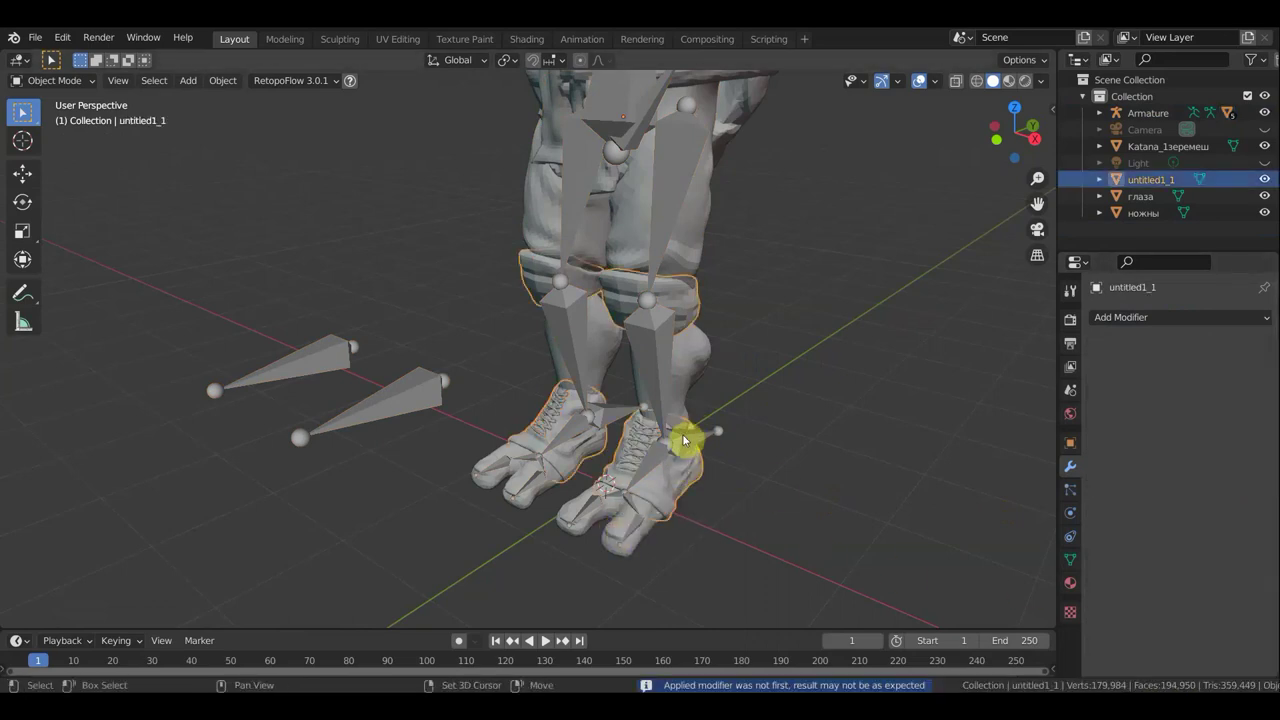
shift+click(690, 436)
key(ctrl+p)
click(780, 449)
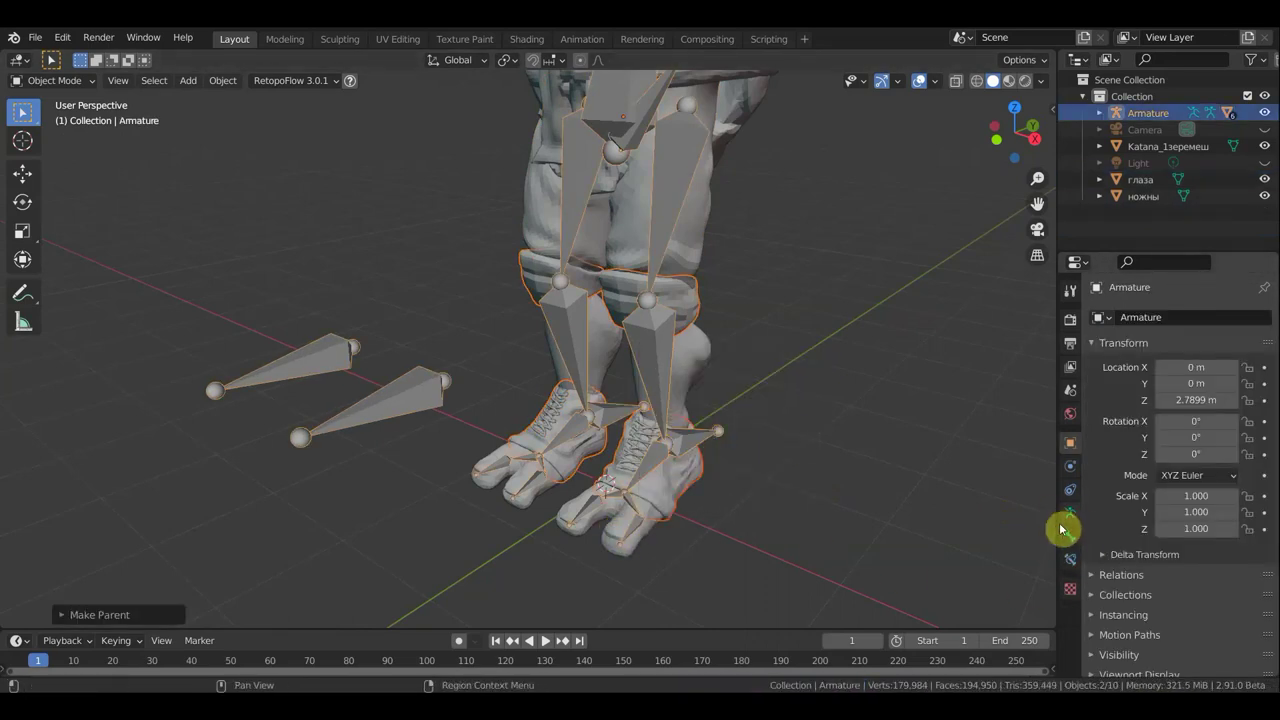
Add a Data Transfer modifier to the boots copying vertex groups from the body
click(694, 300)
click(1180, 317)
click(795, 363)
click(1228, 519)
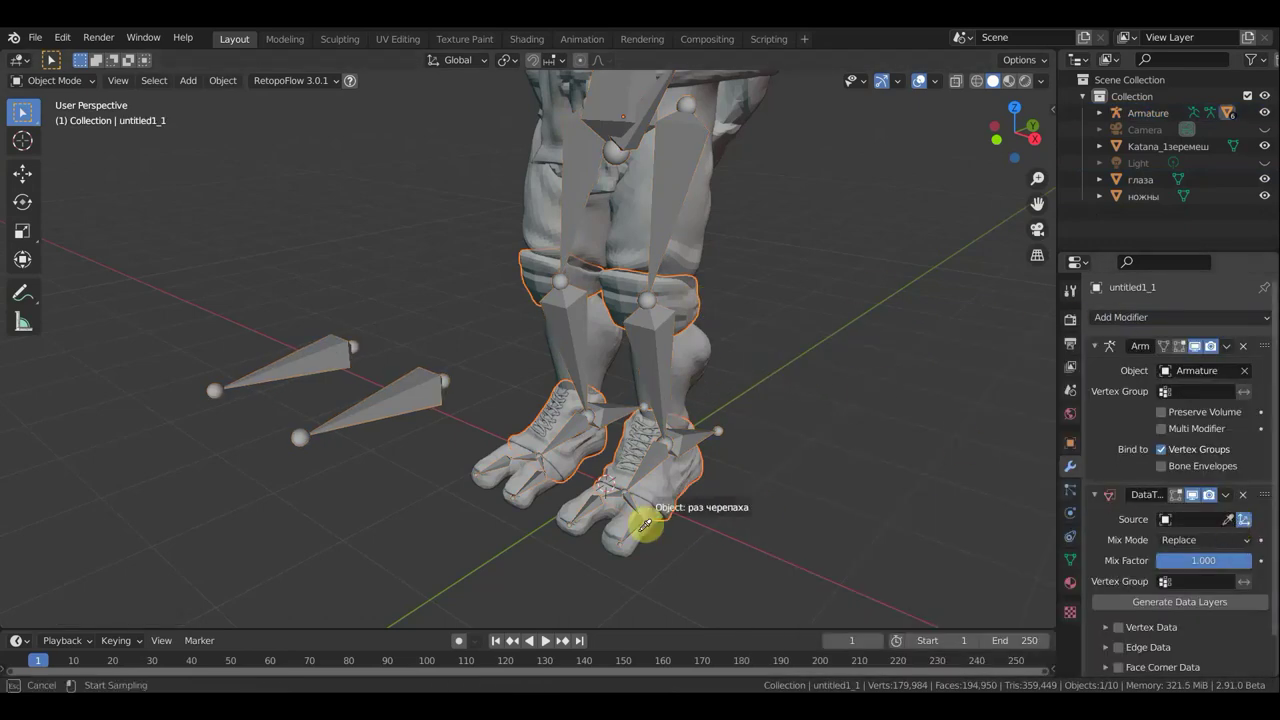
click(1233, 521)
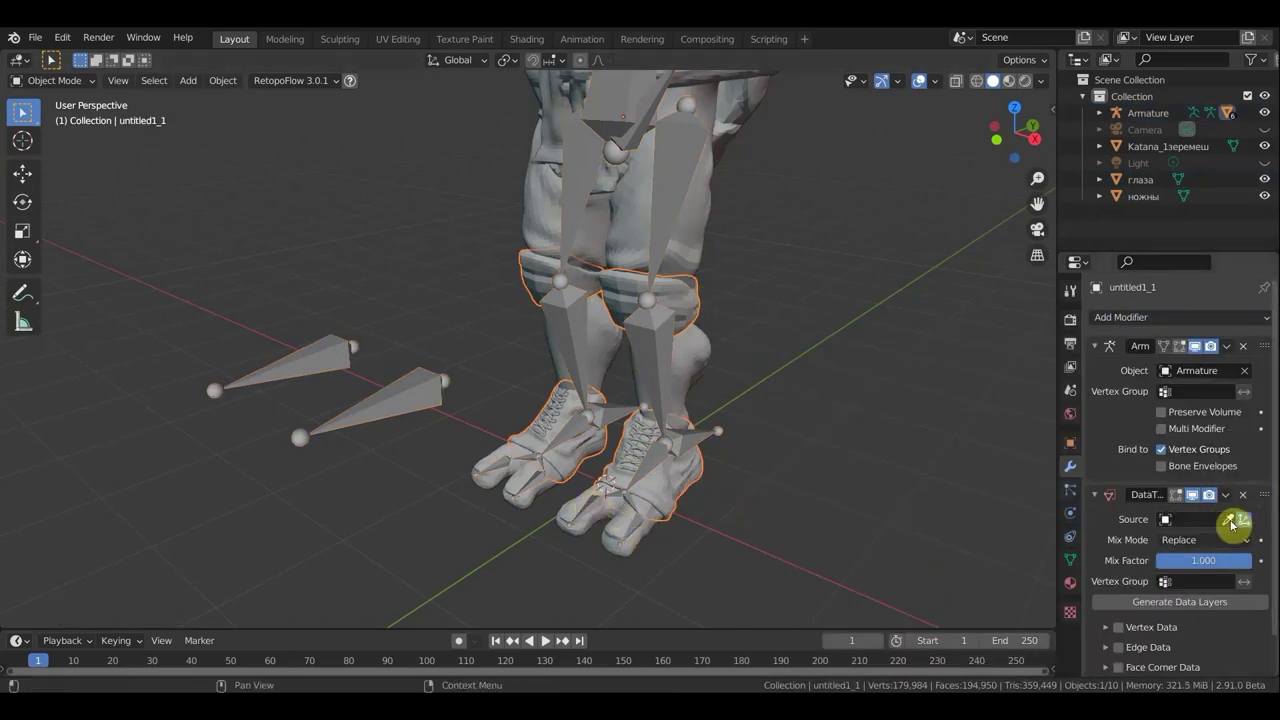
click(700, 337)
click(1118, 646)
scroll(1130, 630, down, 2)
click(1135, 592)
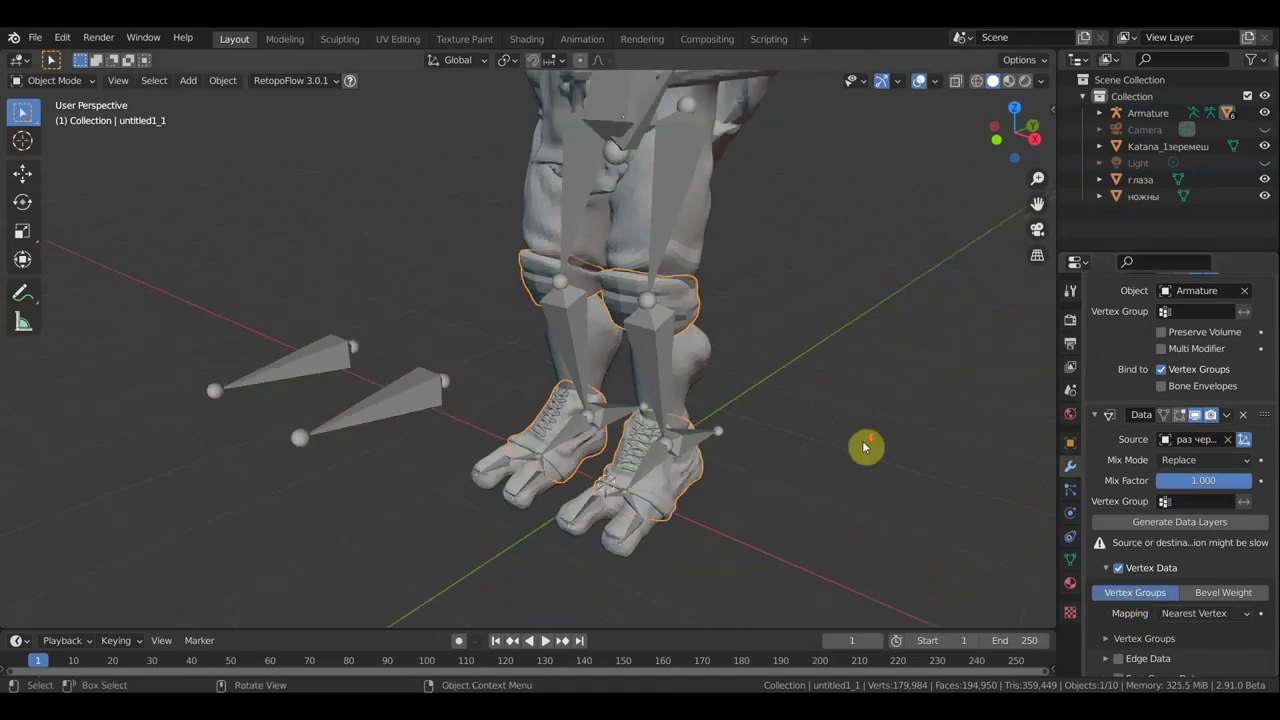
scroll(866, 447, down, 3)
Parent the scabbard on the back to the Armature with empty groups
mouse_move(889, 420)
middle_down()
mouse_move(894, 354)
mouse_move(614, 323)
middle_up()
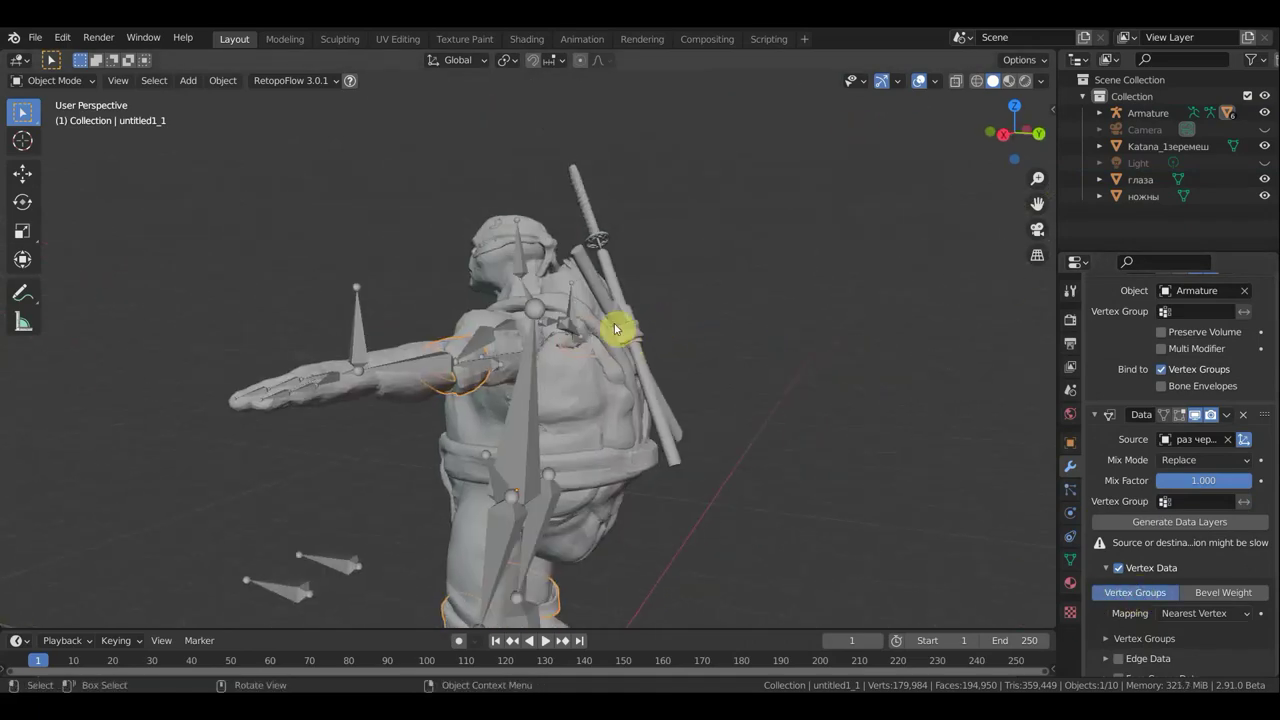
click(614, 327)
middle_drag(714, 291, 766, 286)
shift+click(520, 314)
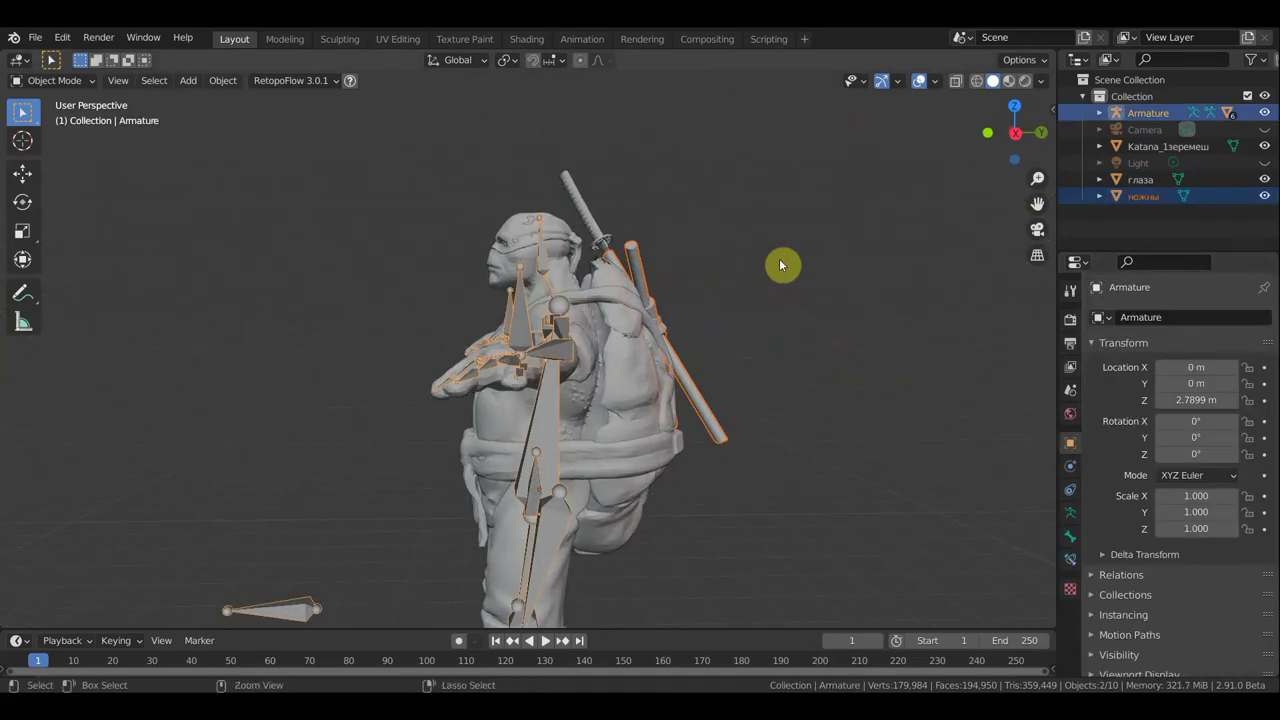
key(ctrl+p)
click(779, 258)
Transfer vertex groups from the body to the scabbard and apply the Data Transfer modifier
click(652, 286)
click(1174, 317)
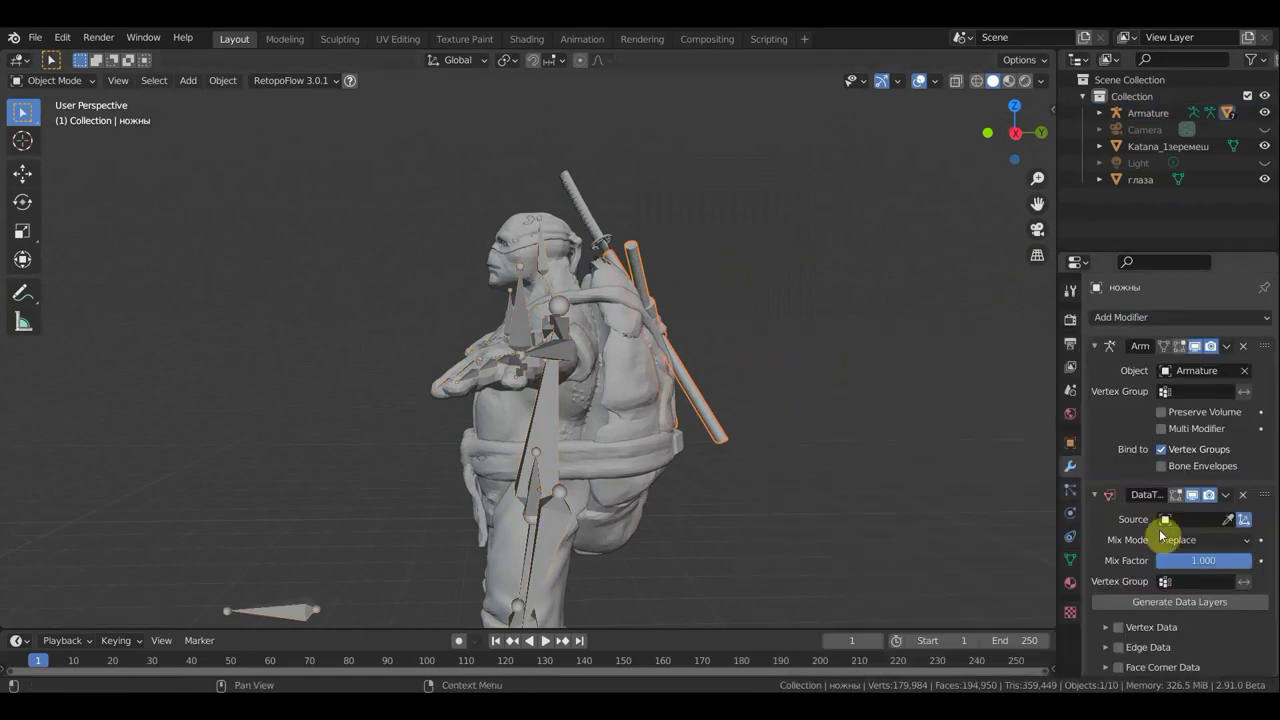
click(1228, 519)
click(551, 403)
click(1116, 649)
scroll(1110, 650, down, 2)
click(1136, 622)
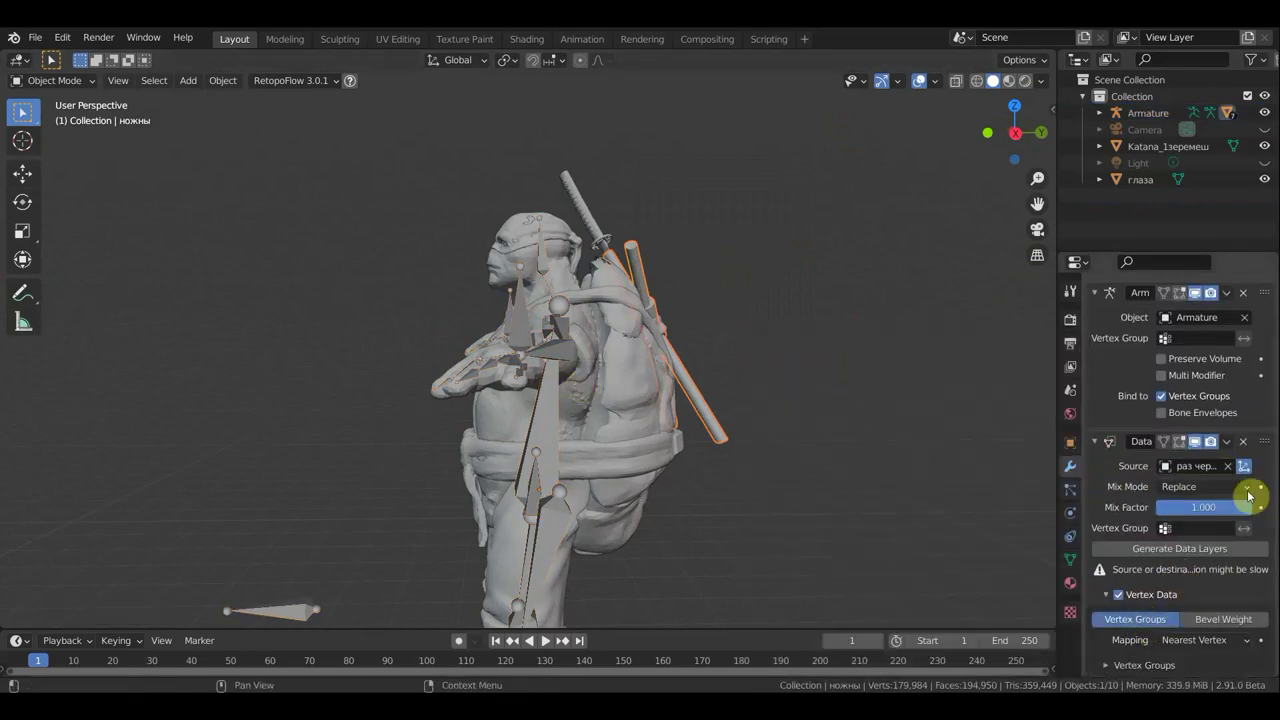
click(1226, 441)
click(1140, 460)
mouse_move(760, 363)
middle_down()
mouse_move(823, 446)
mouse_move(829, 311)
mouse_move(814, 306)
middle_up()
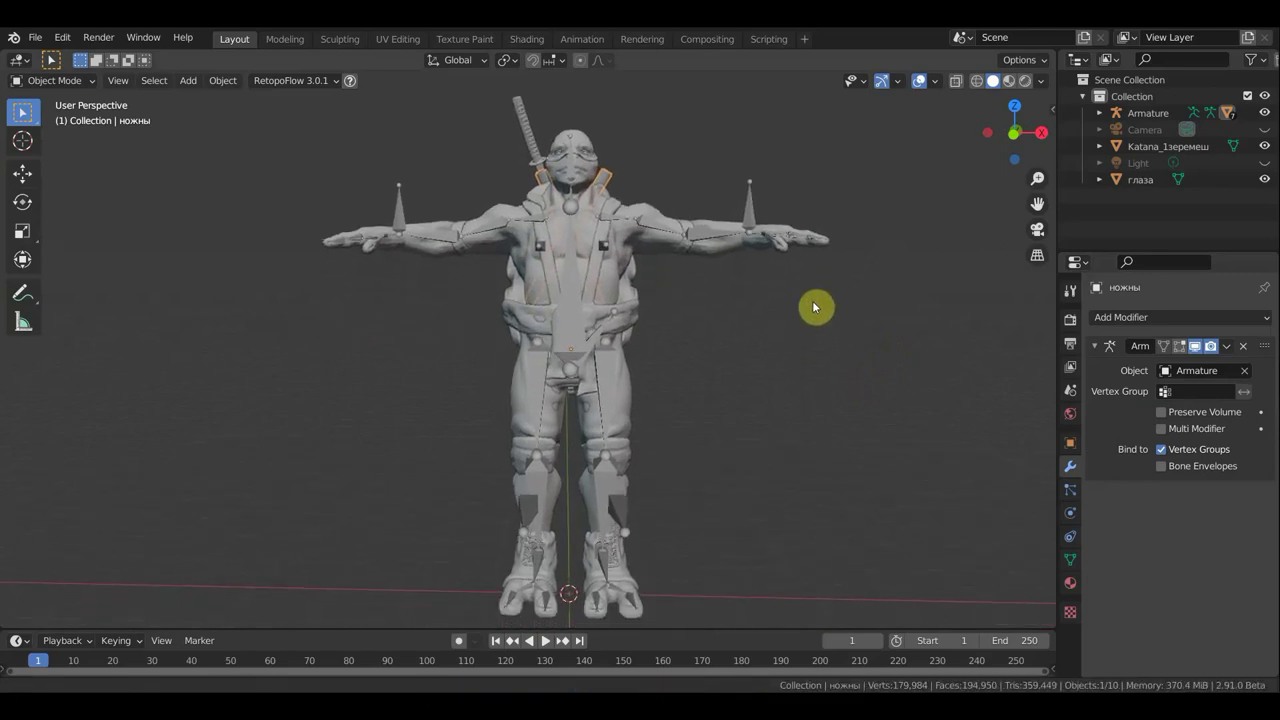
Set the pants' Data Transfer mix factor to 0.178 and apply the modifier
click(598, 276)
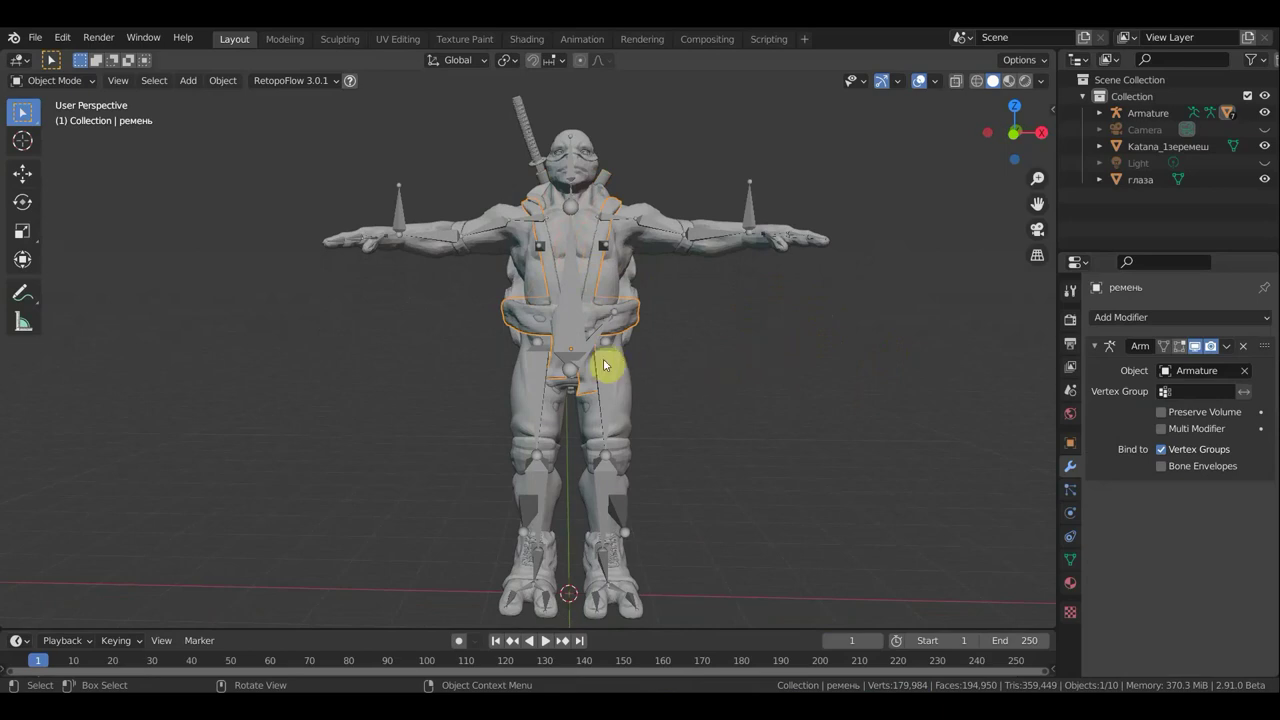
click(622, 432)
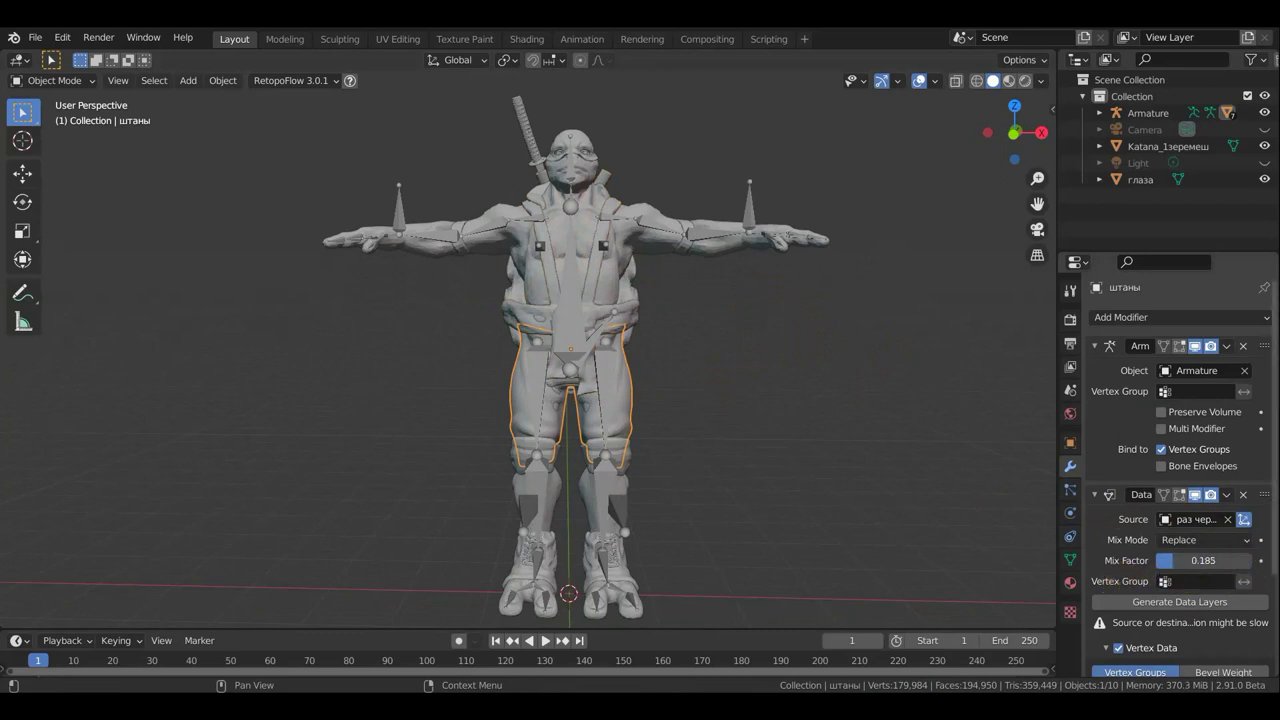
drag(1240, 560, 1255, 561)
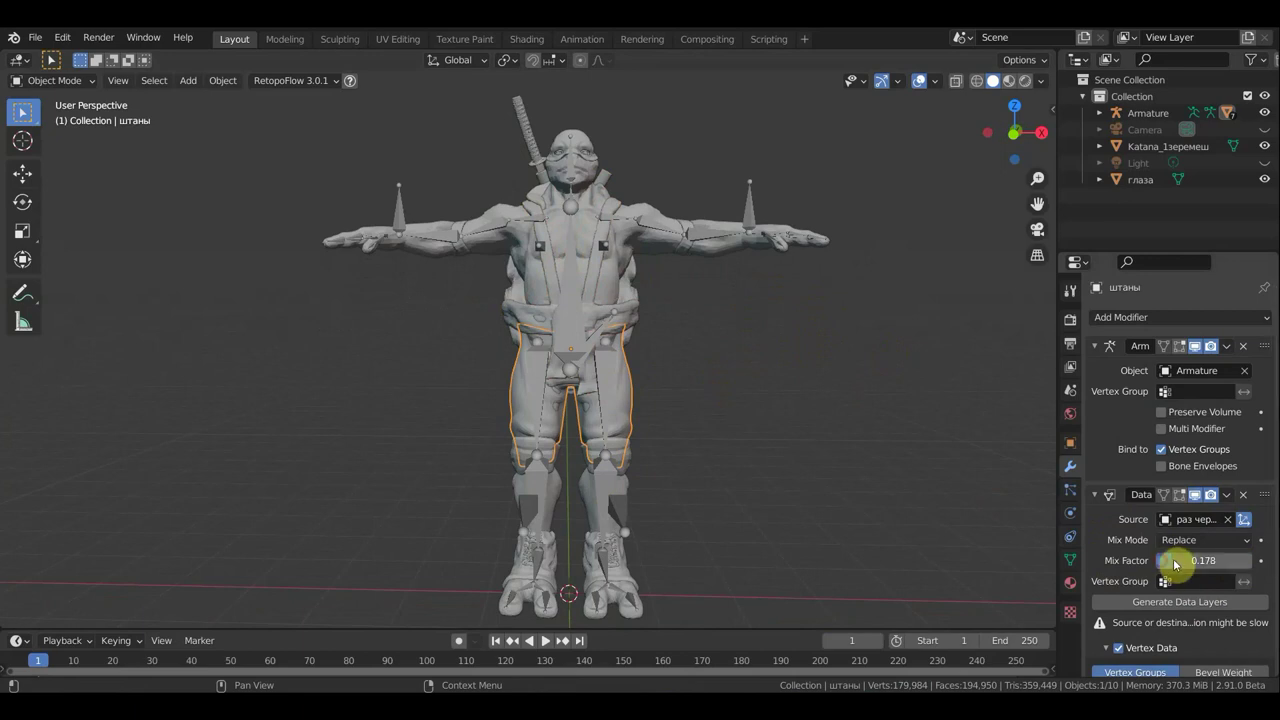
click(1229, 496)
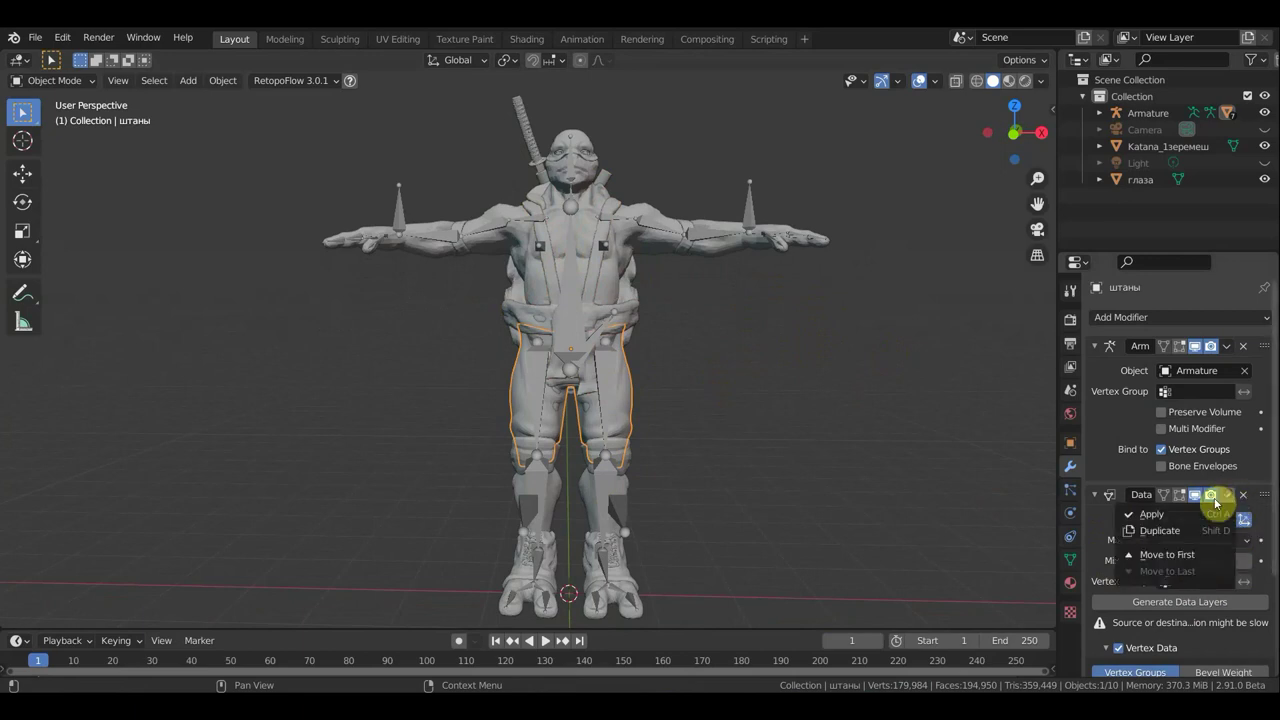
click(1155, 515)
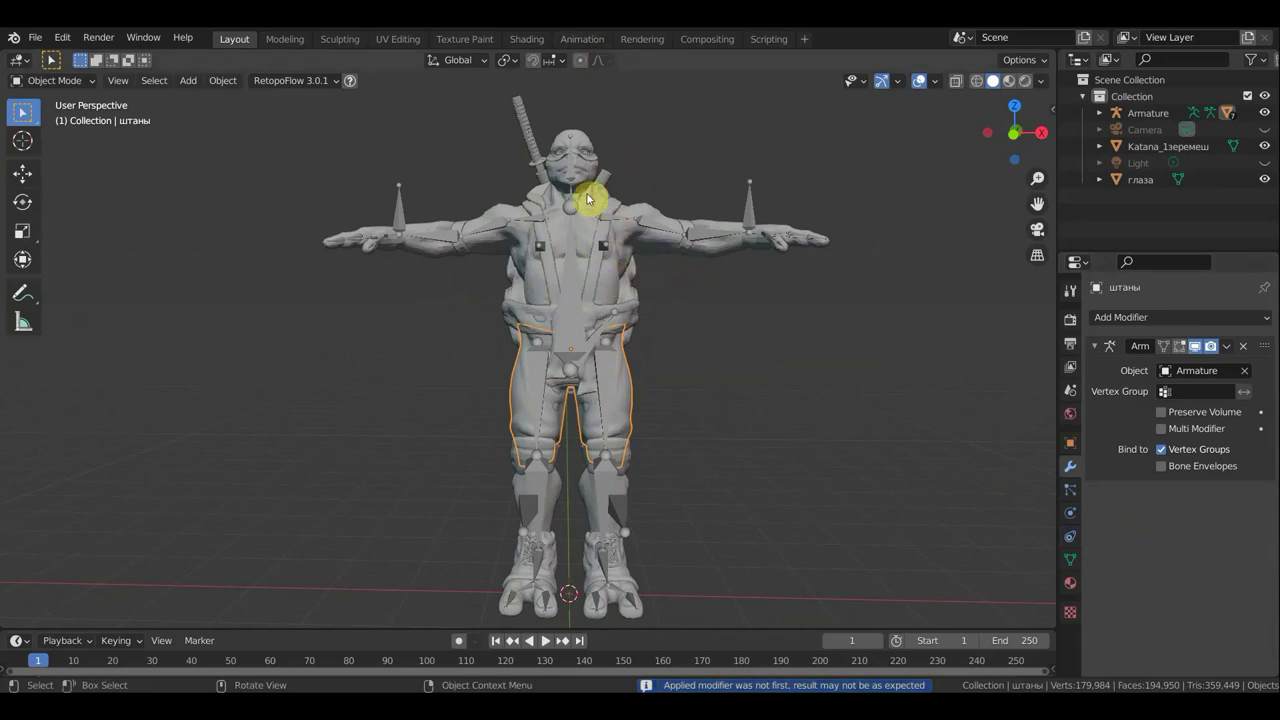
Apply the mask's Data Transfer modifier and remove the boots' Data Transfer modifier
click(583, 134)
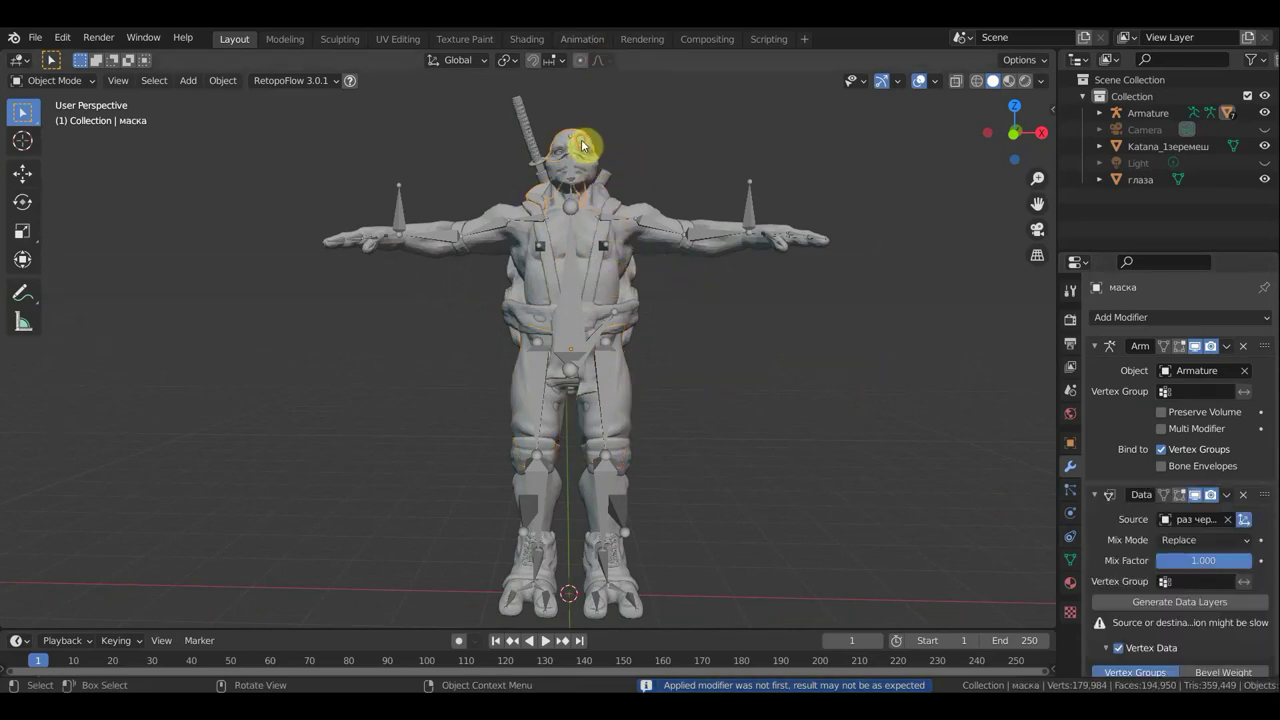
click(1225, 496)
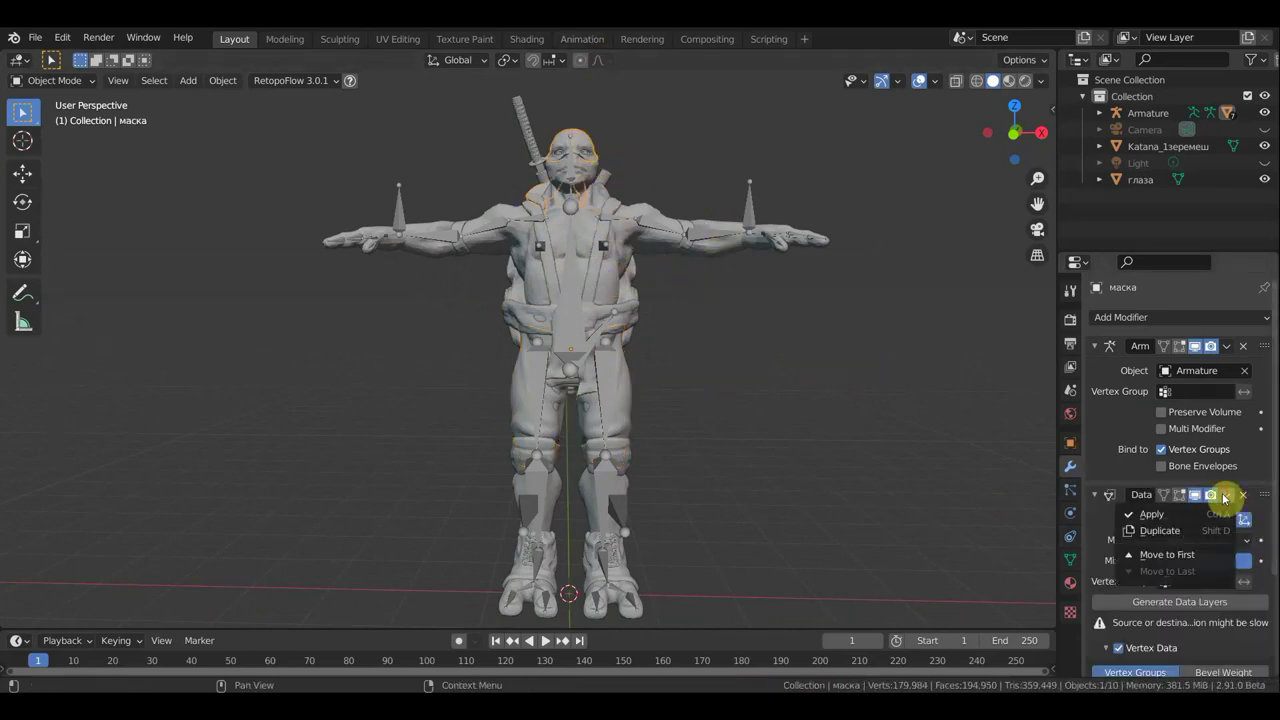
click(1168, 514)
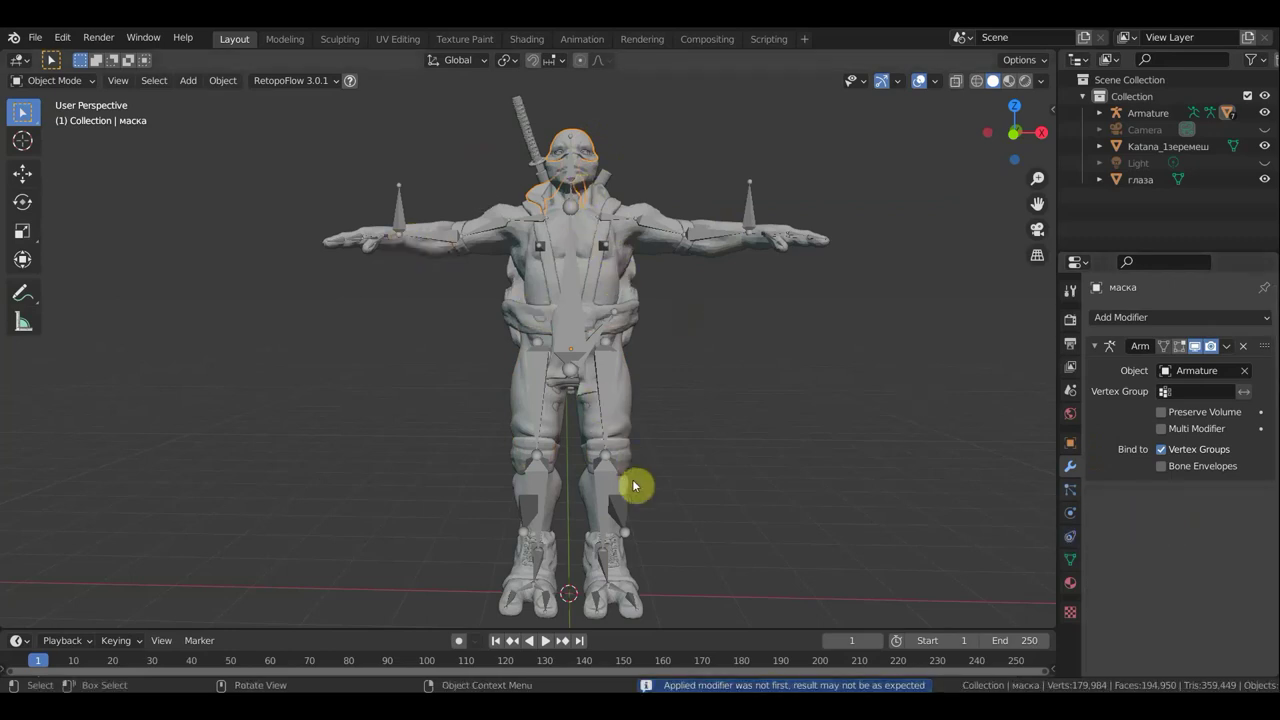
click(593, 571)
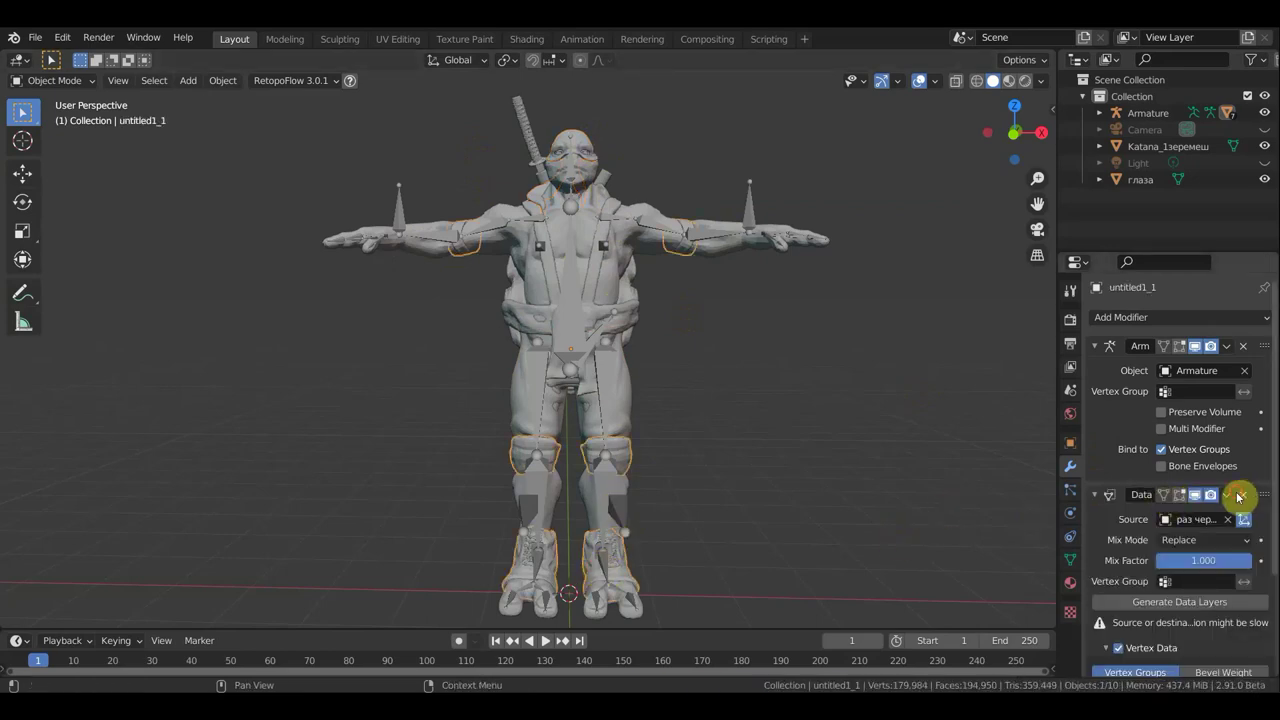
click(1239, 496)
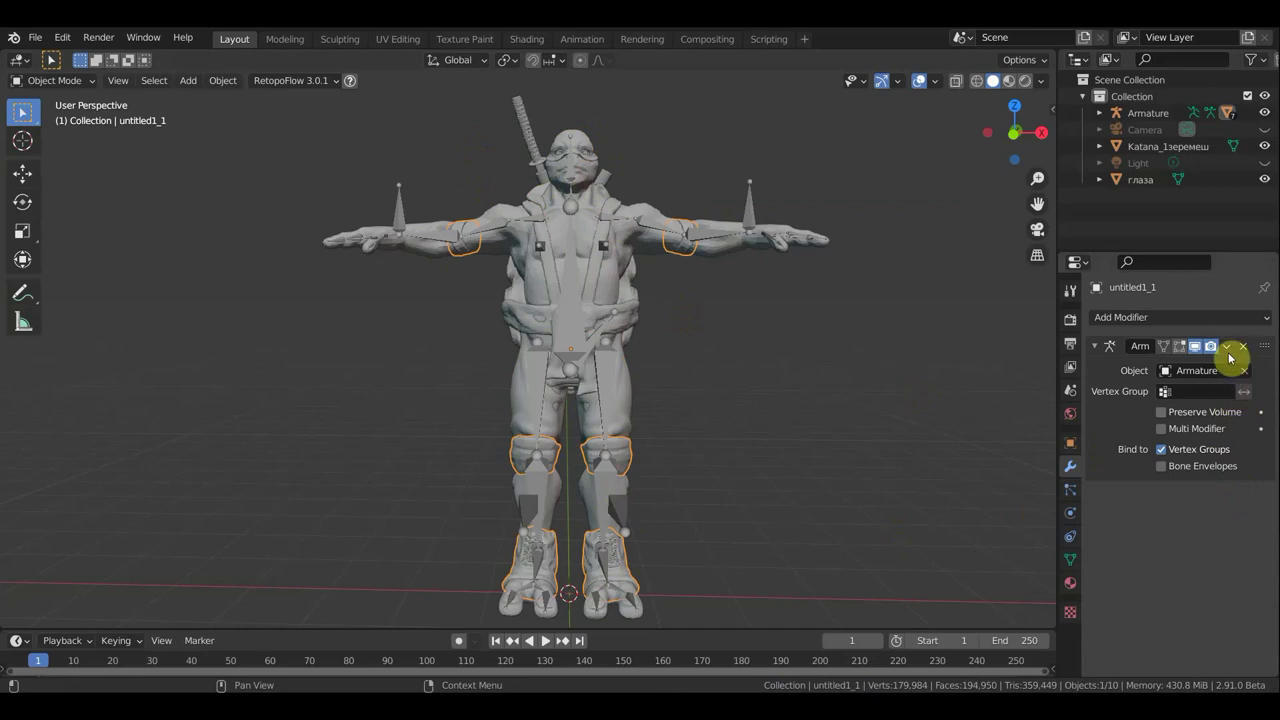
Check the Armature modifier options, then inspect the belt and the sheath
click(1227, 347)
click(1160, 398)
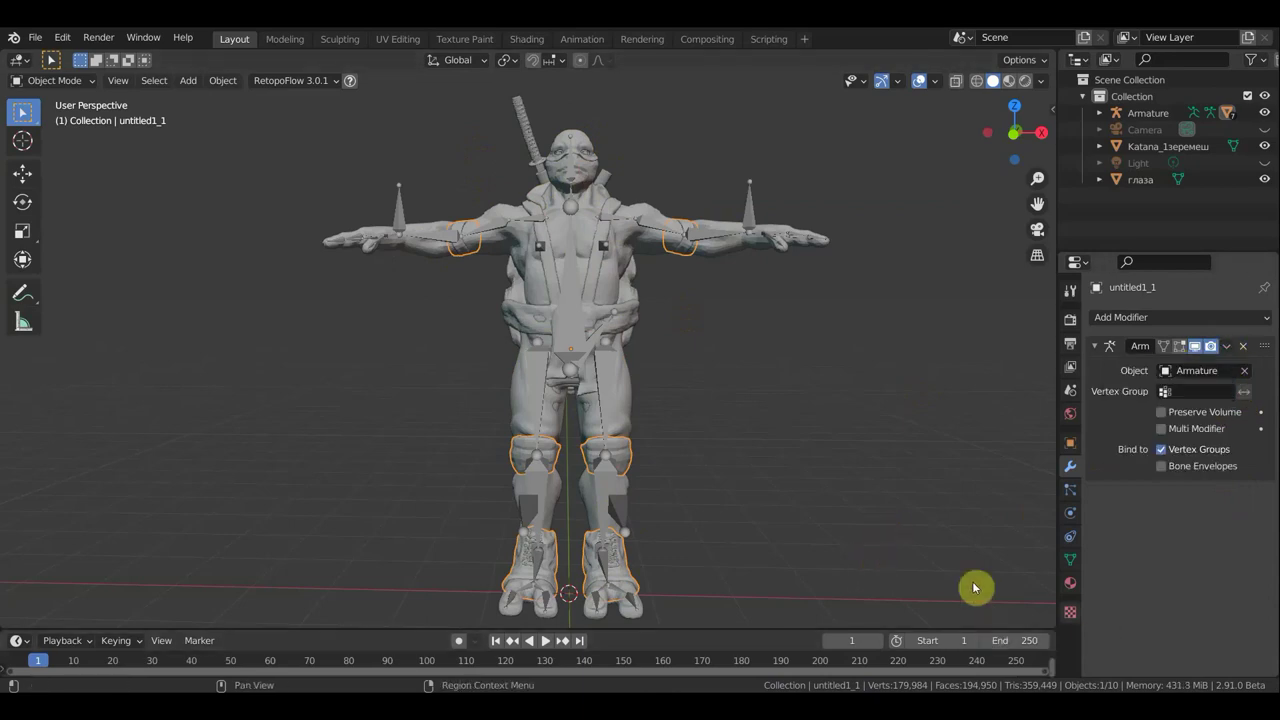
mouse_move(760, 531)
middle_down()
mouse_move(714, 531)
mouse_move(684, 460)
middle_up()
click(649, 318)
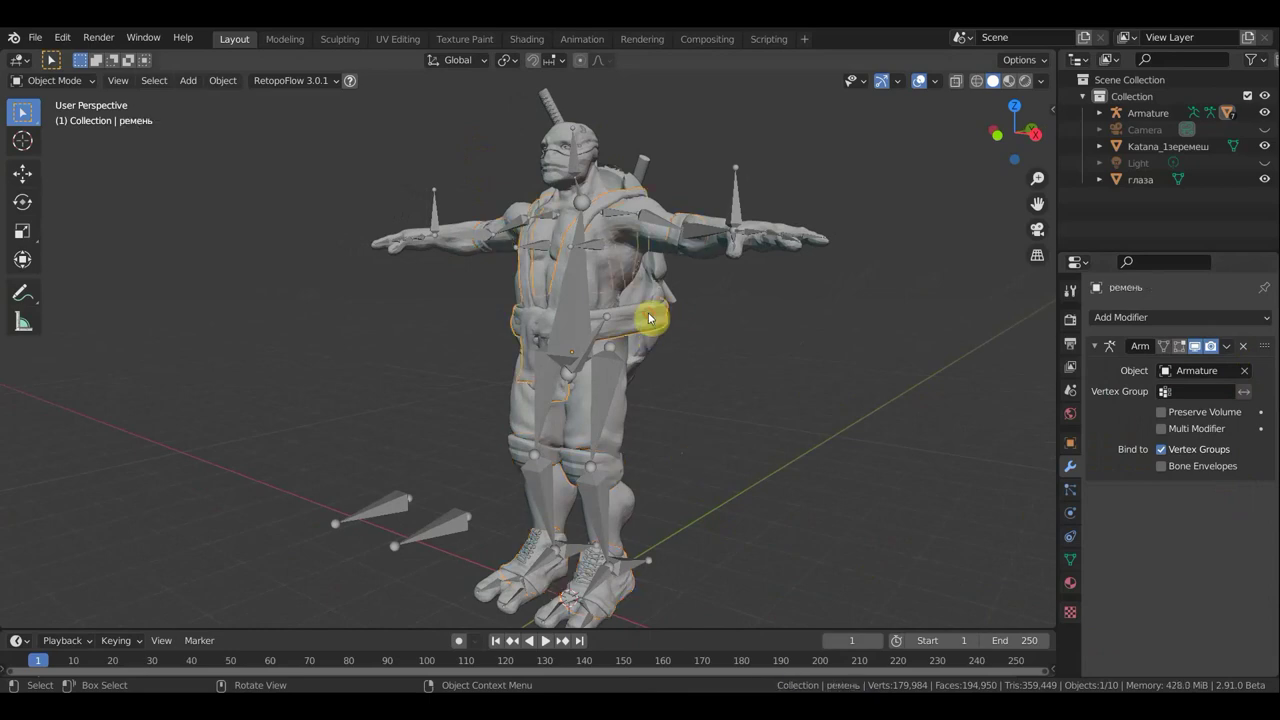
mouse_move(623, 337)
middle_down()
mouse_move(557, 337)
mouse_move(651, 291)
mouse_move(877, 340)
mouse_move(920, 323)
middle_up()
click(671, 303)
mouse_move(668, 457)
middle_down()
mouse_move(667, 407)
mouse_move(689, 415)
middle_up()
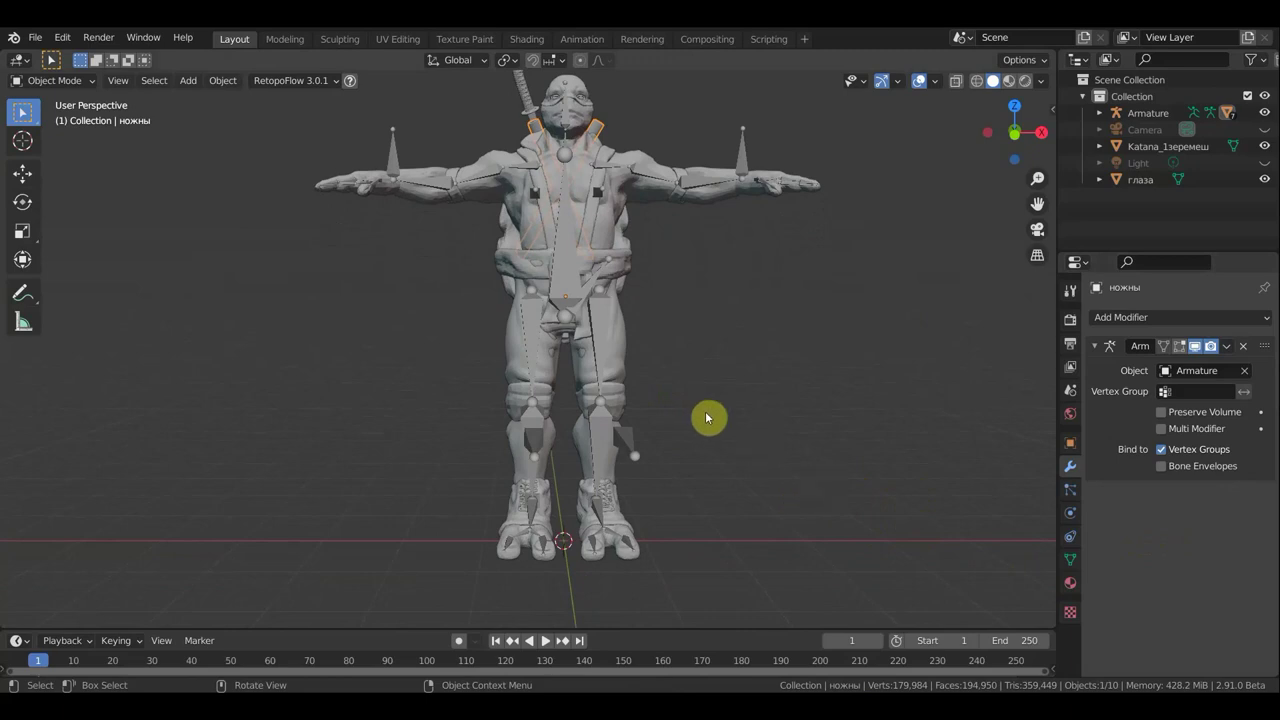
Slide the katana along X to the character's left side, then select the Armature
scroll(667, 292, down, 2)
click(518, 162)
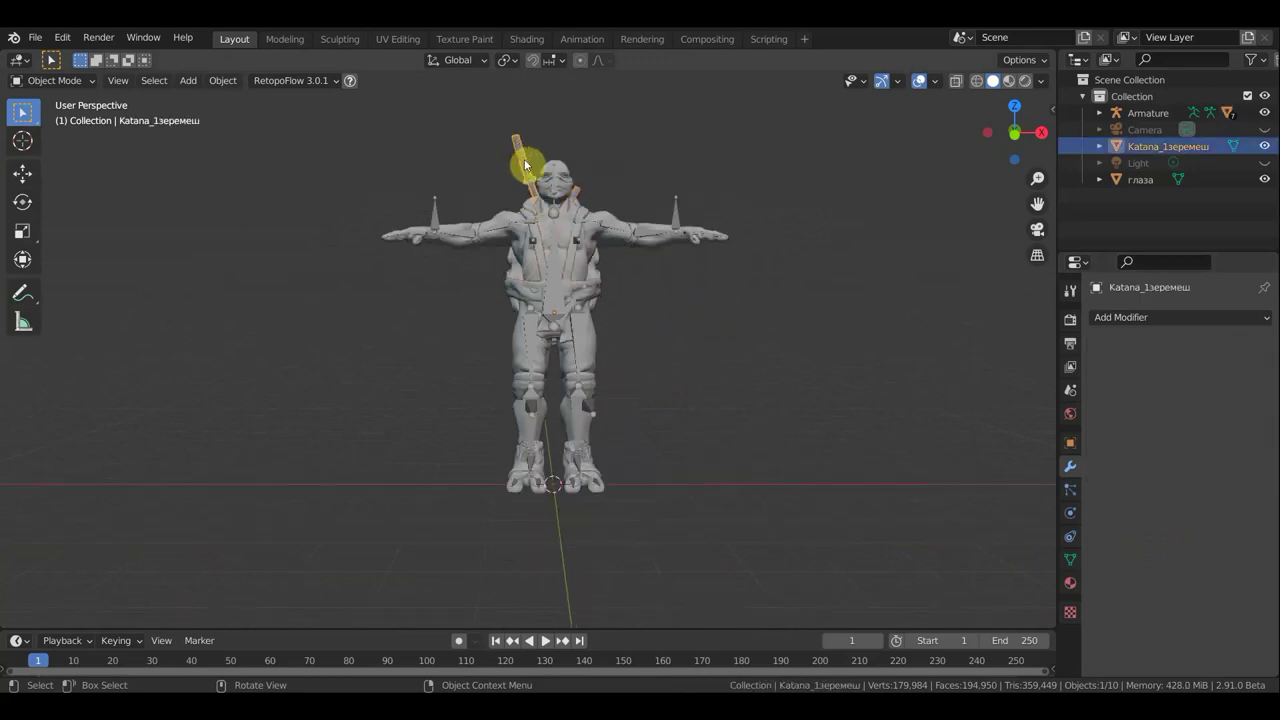
click(22, 174)
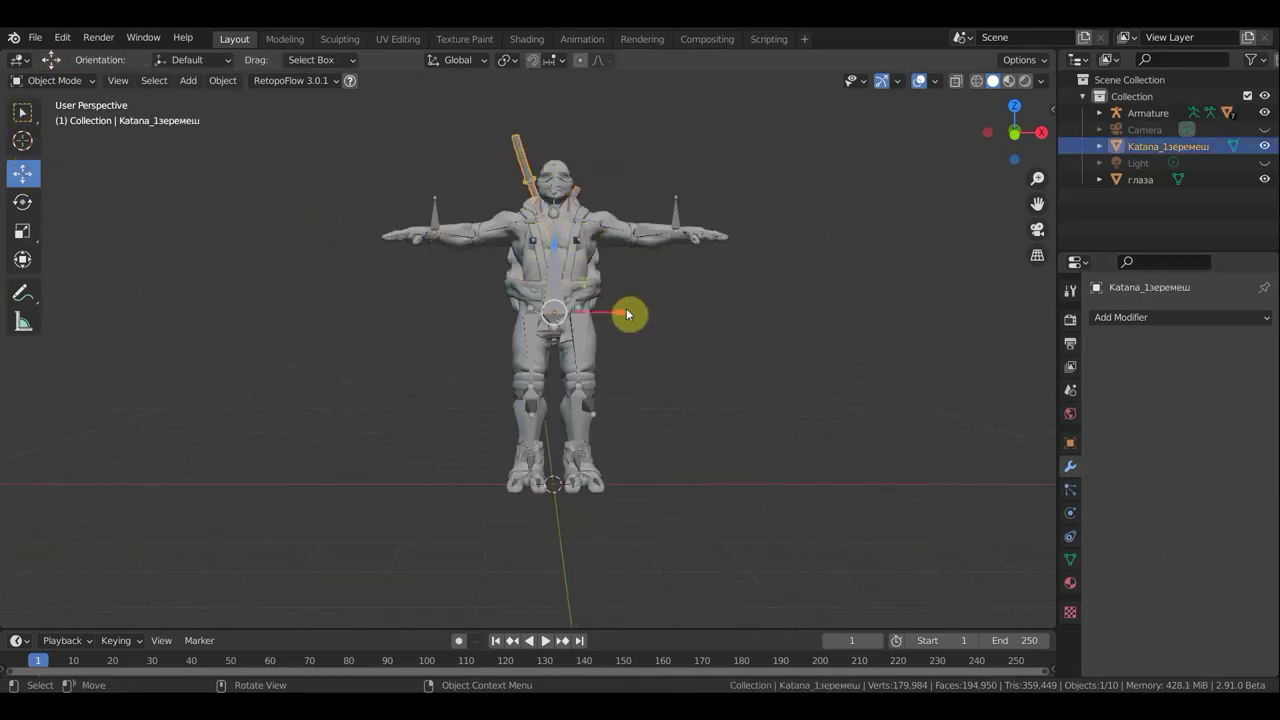
drag(629, 314, 314, 337)
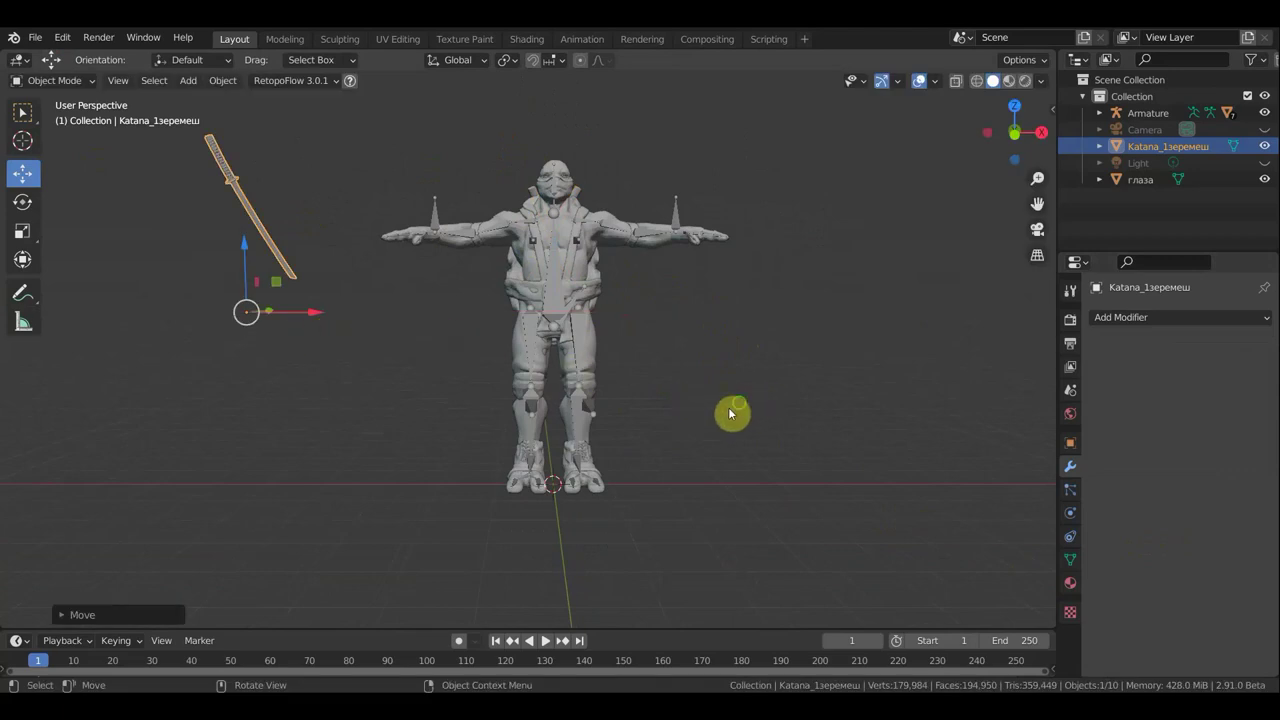
mouse_move(730, 413)
middle_down()
mouse_move(566, 429)
mouse_move(600, 374)
mouse_move(745, 310)
mouse_move(309, 166)
middle_up()
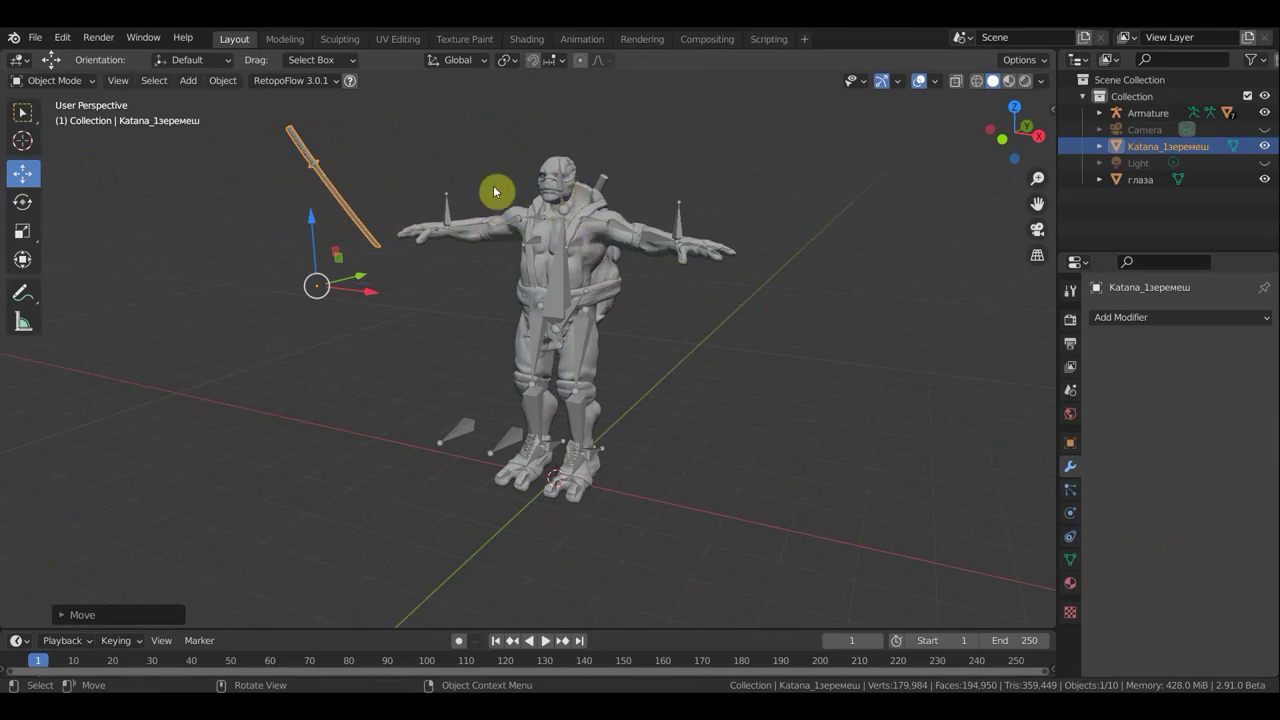
middle_drag(691, 343, 654, 346)
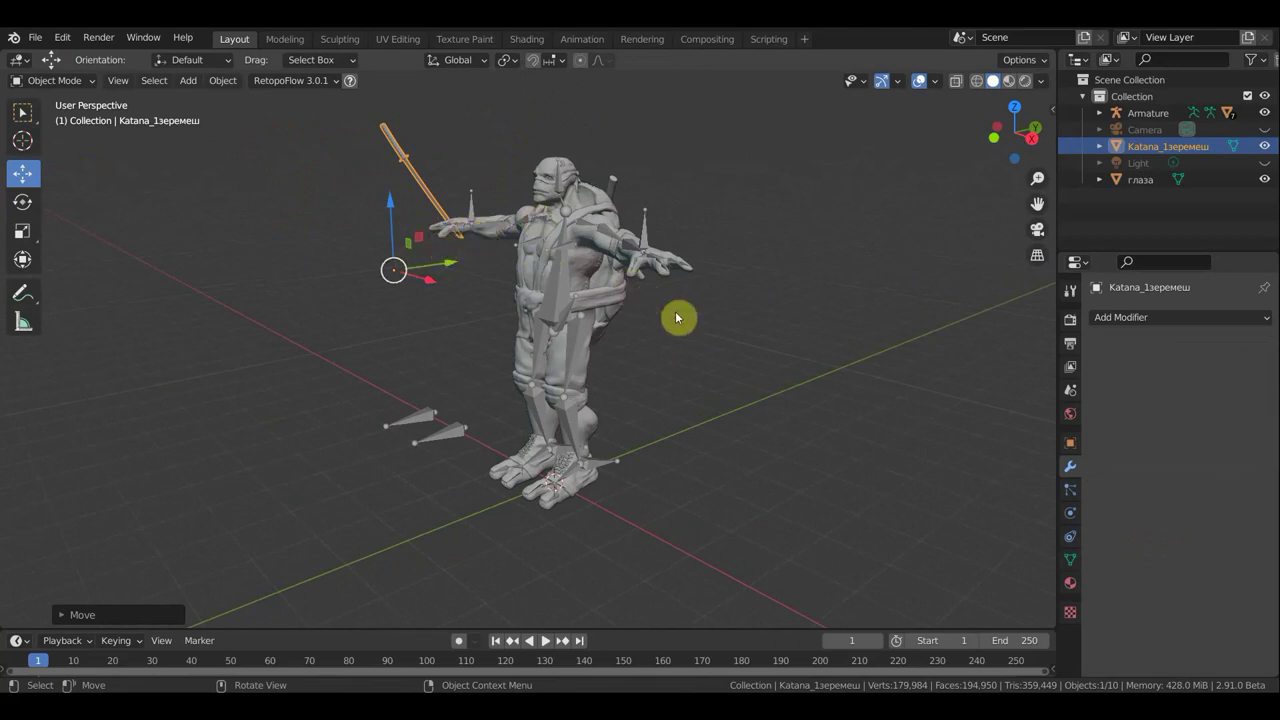
click(575, 353)
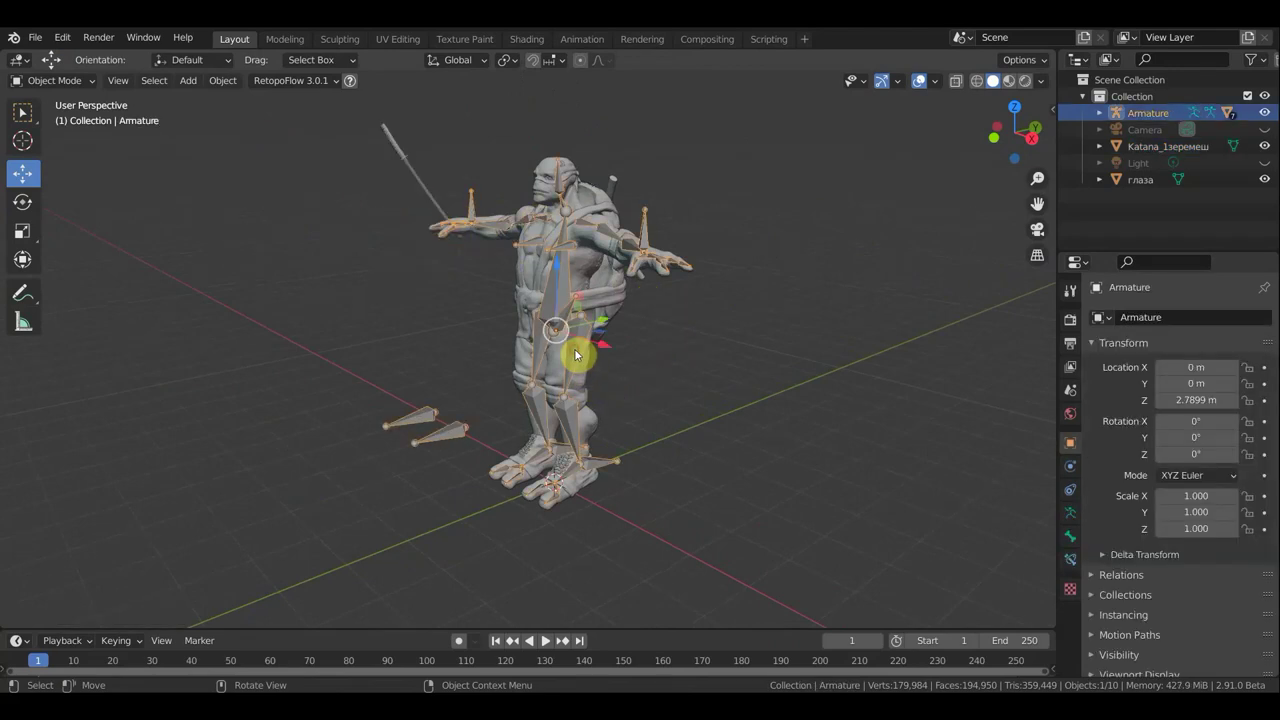
Switch the Armature to Pose Mode, test-move the hand bone, and undo it
click(77, 80)
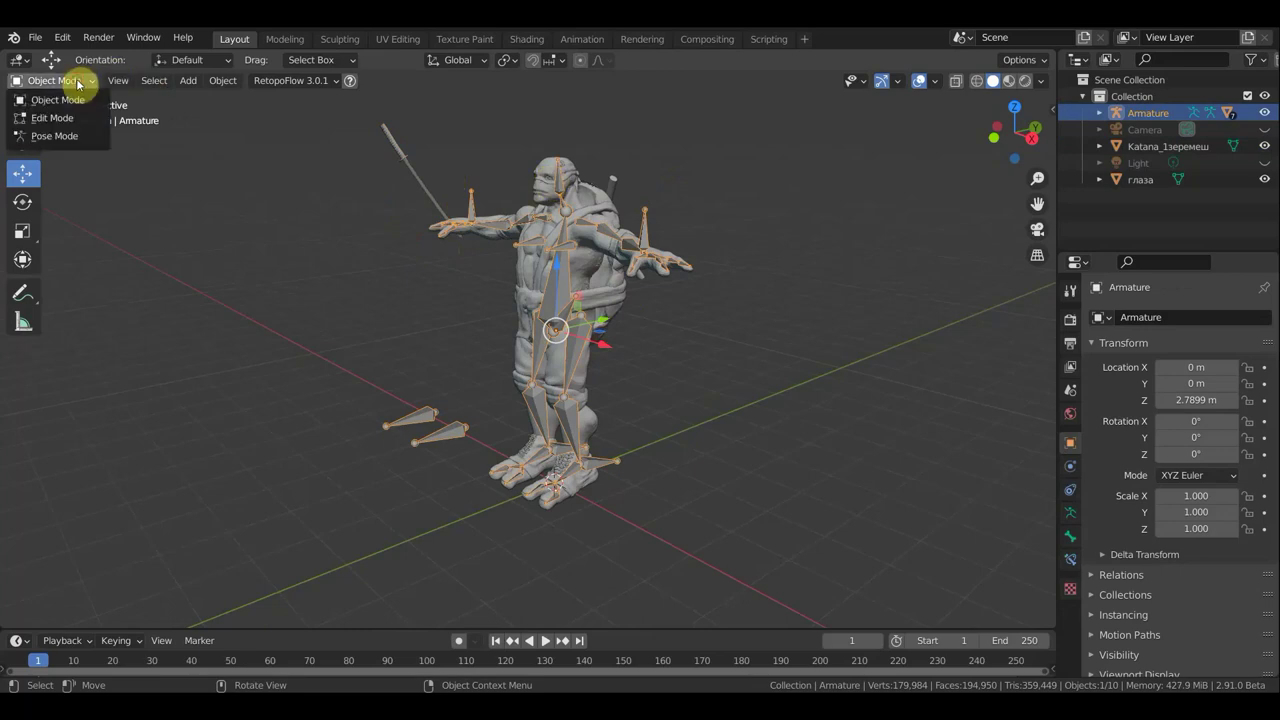
click(63, 134)
mouse_move(525, 264)
middle_down()
mouse_move(770, 280)
mouse_move(826, 263)
middle_up()
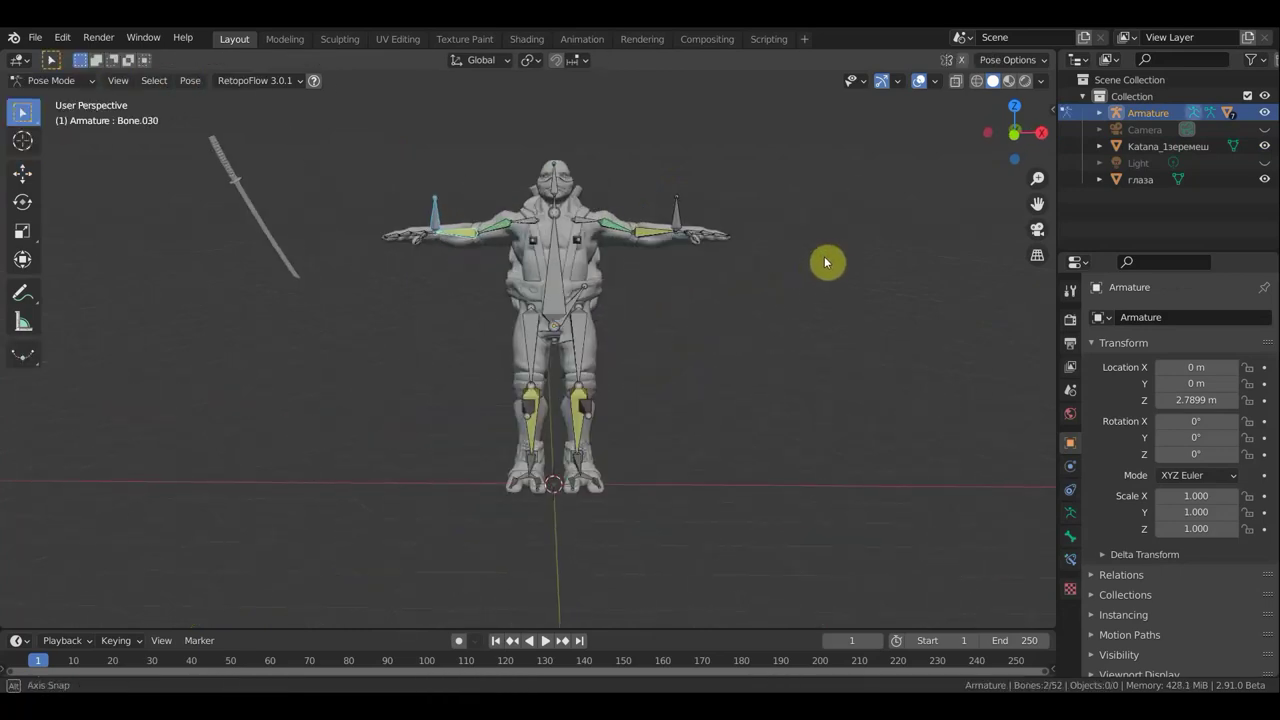
scroll(760, 263, up, 2)
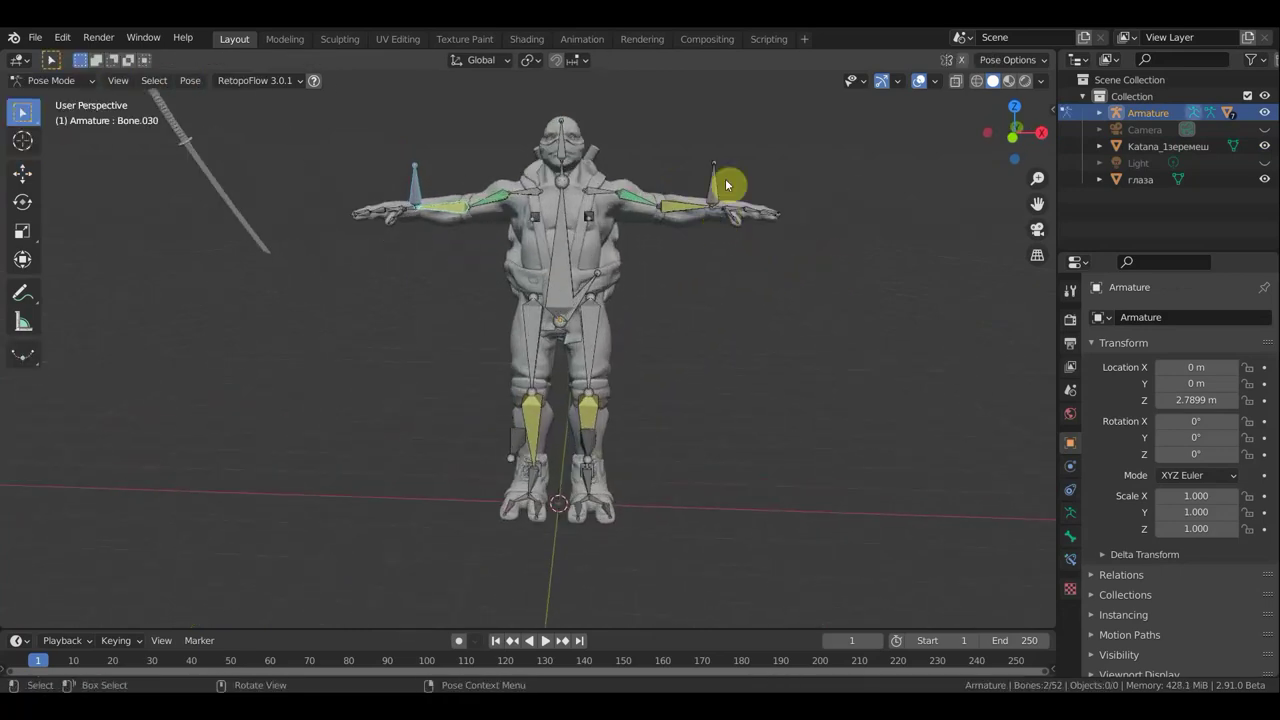
click(741, 202)
key(g)
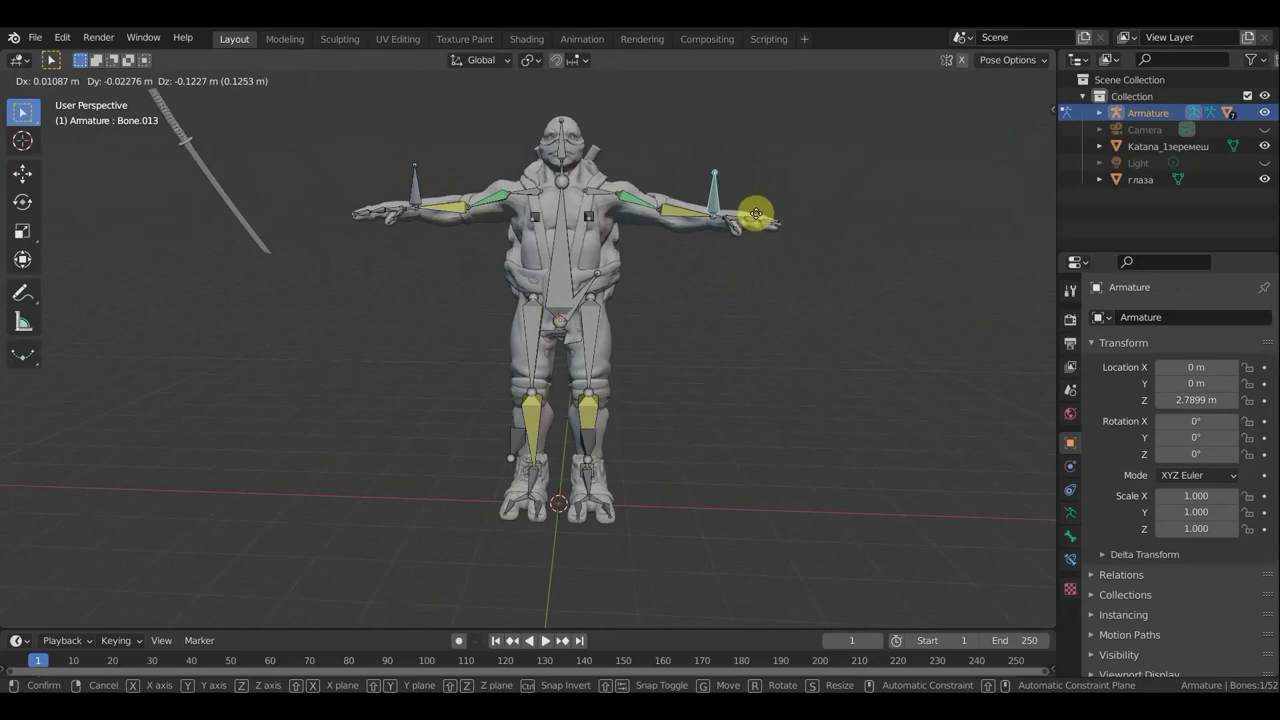
click(759, 216)
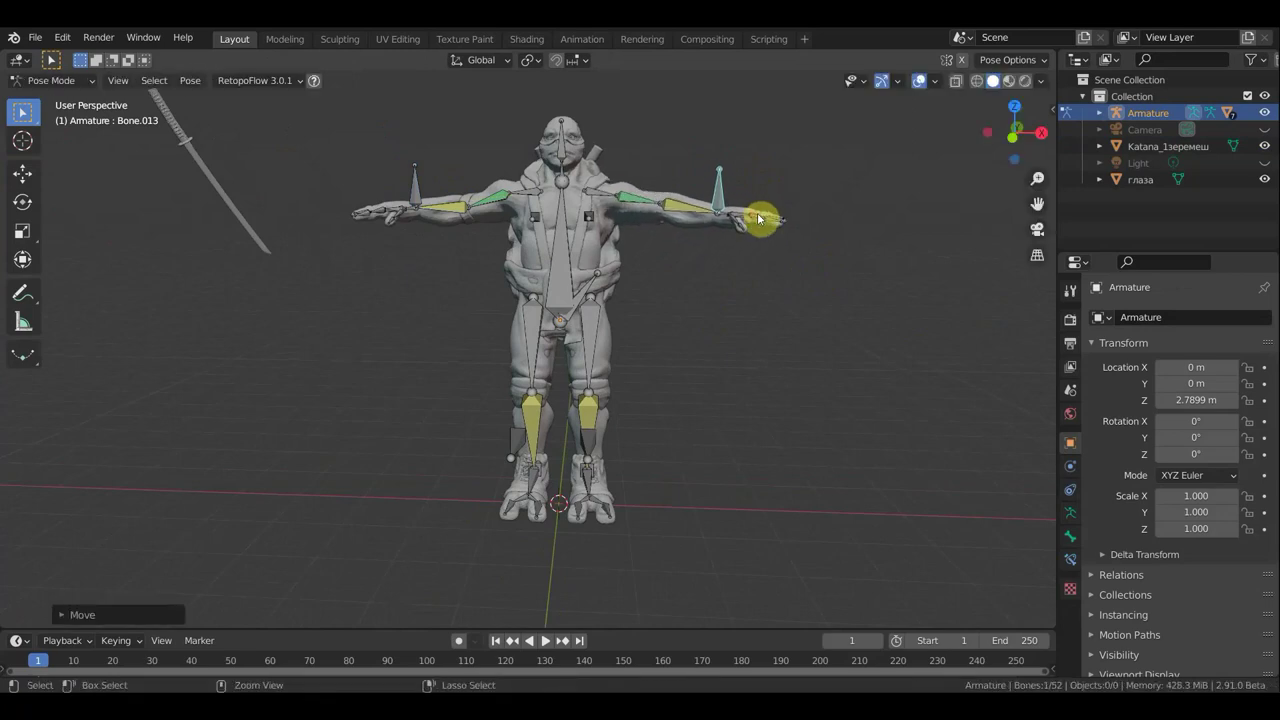
key(ctrl+z)
Move both foot bones to test the boots' deformation, orbiting around the legs
middle_drag(714, 291, 586, 294)
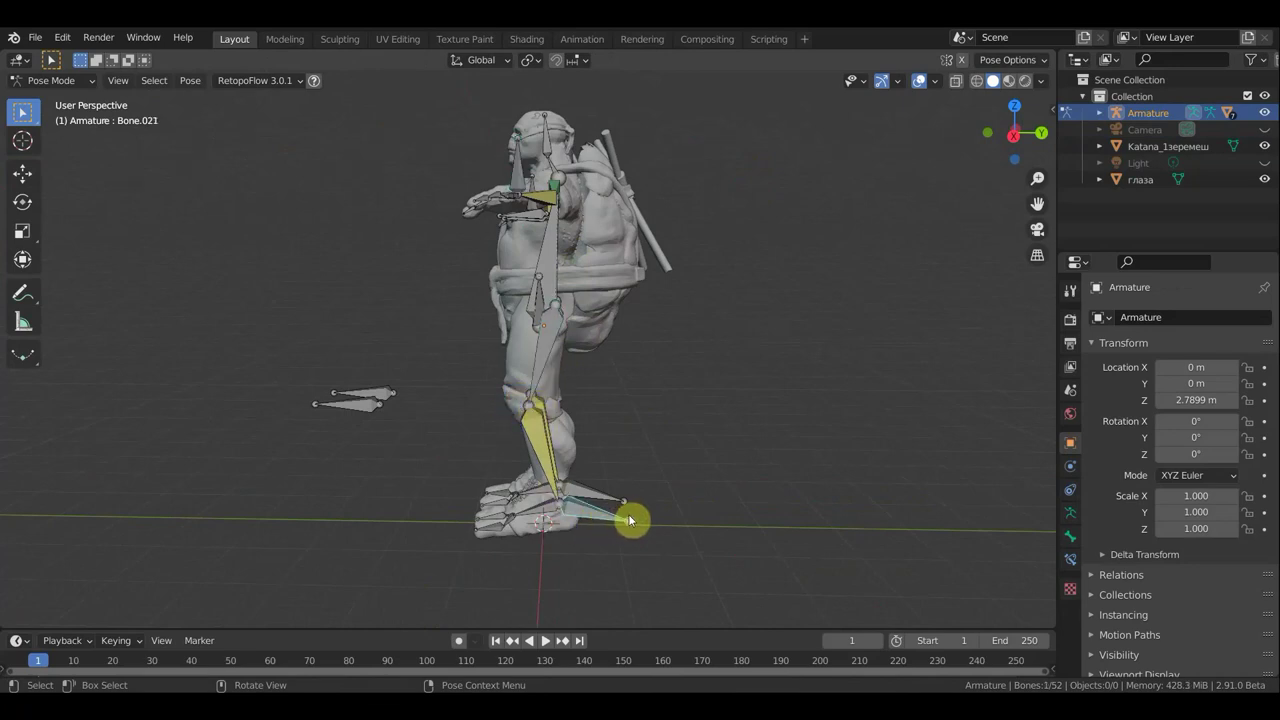
key(g)
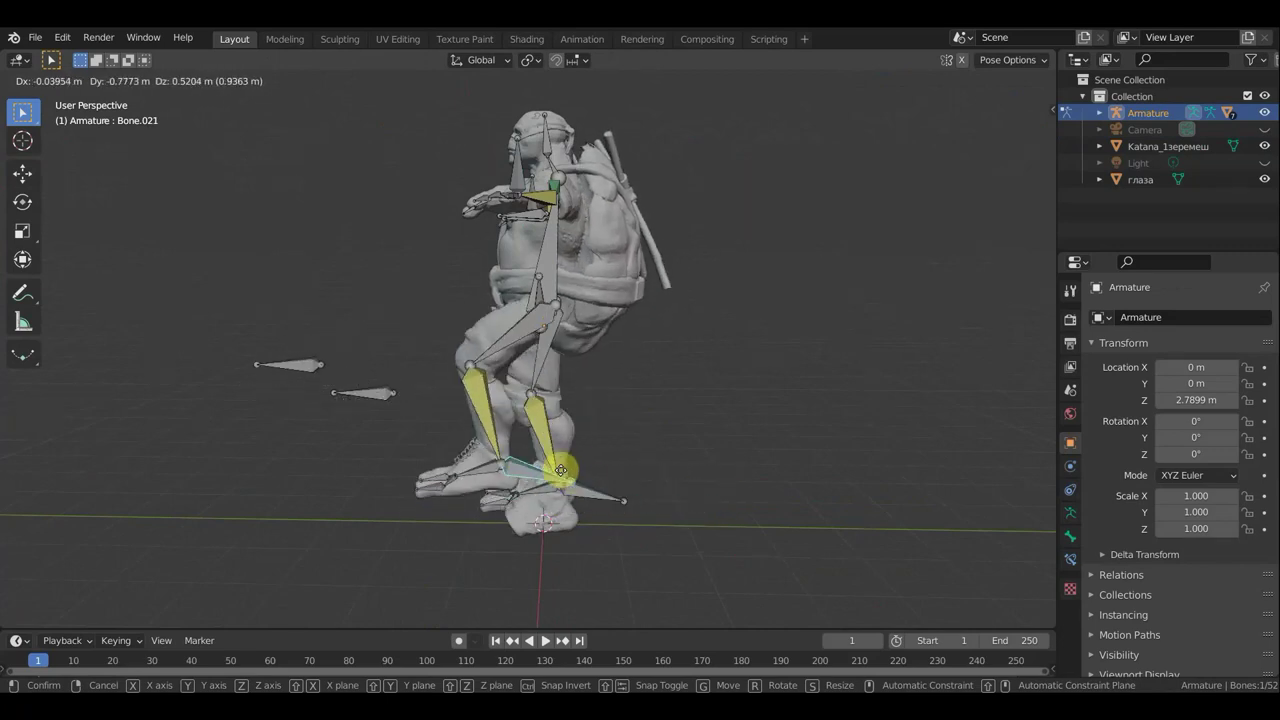
click(585, 465)
middle_drag(608, 537, 837, 483)
key(g)
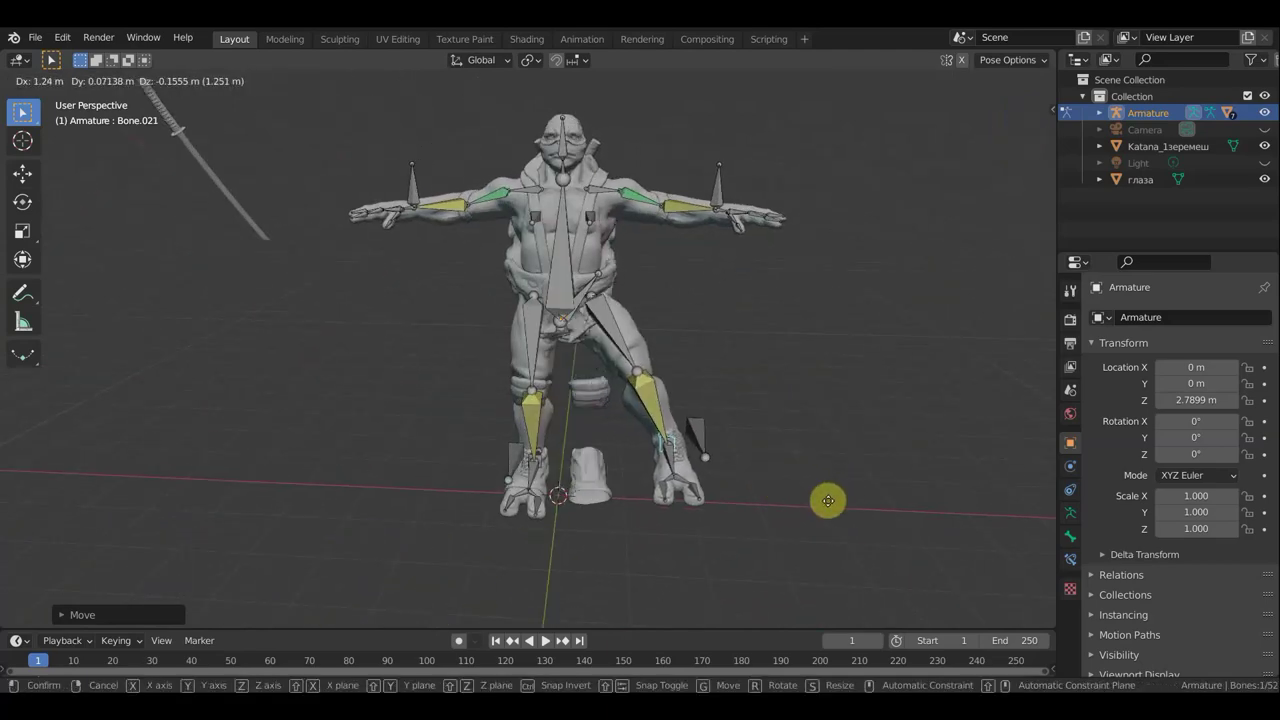
click(812, 508)
scroll(757, 486, up, 3)
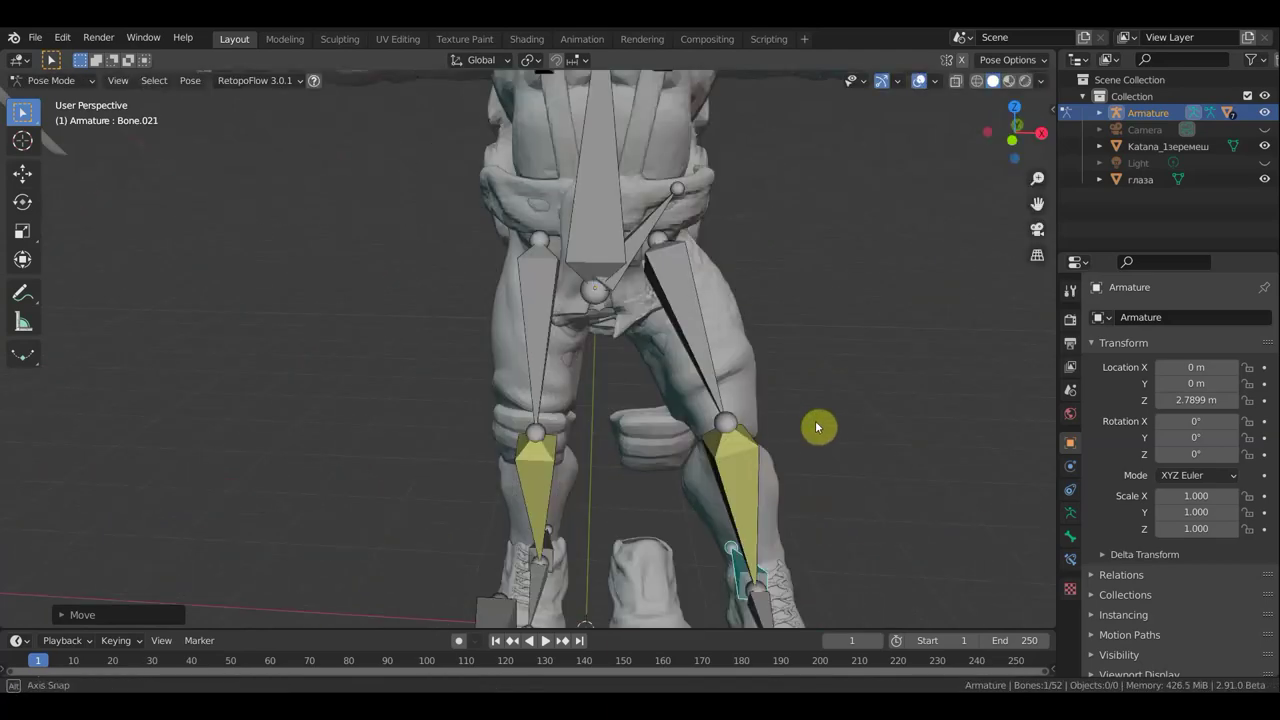
mouse_move(816, 427)
middle_down()
mouse_move(689, 424)
mouse_move(551, 300)
mouse_move(674, 314)
mouse_move(673, 302)
mouse_move(635, 307)
middle_up()
mouse_move(779, 343)
middle_down()
mouse_move(863, 317)
mouse_move(600, 343)
mouse_move(491, 289)
mouse_move(594, 327)
middle_up()
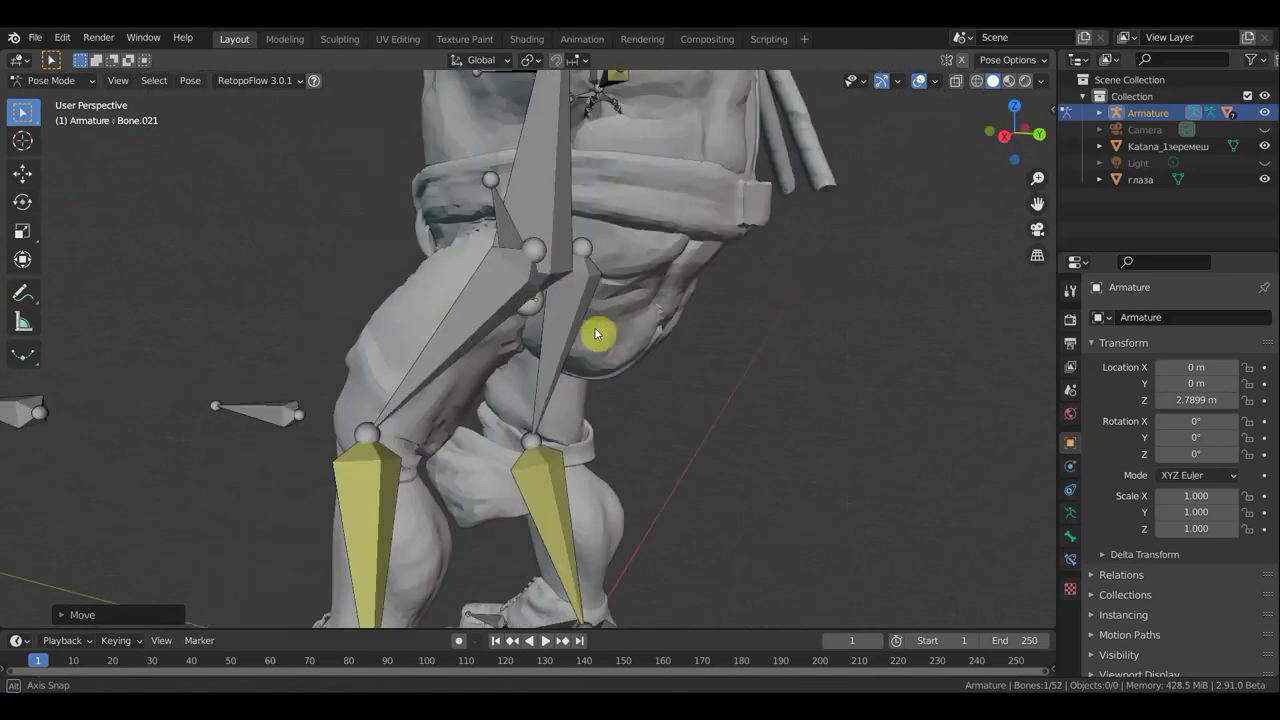
scroll(630, 326, down, 3)
Check the legs from front and right views, then undo the foot moves
key(KP_1)
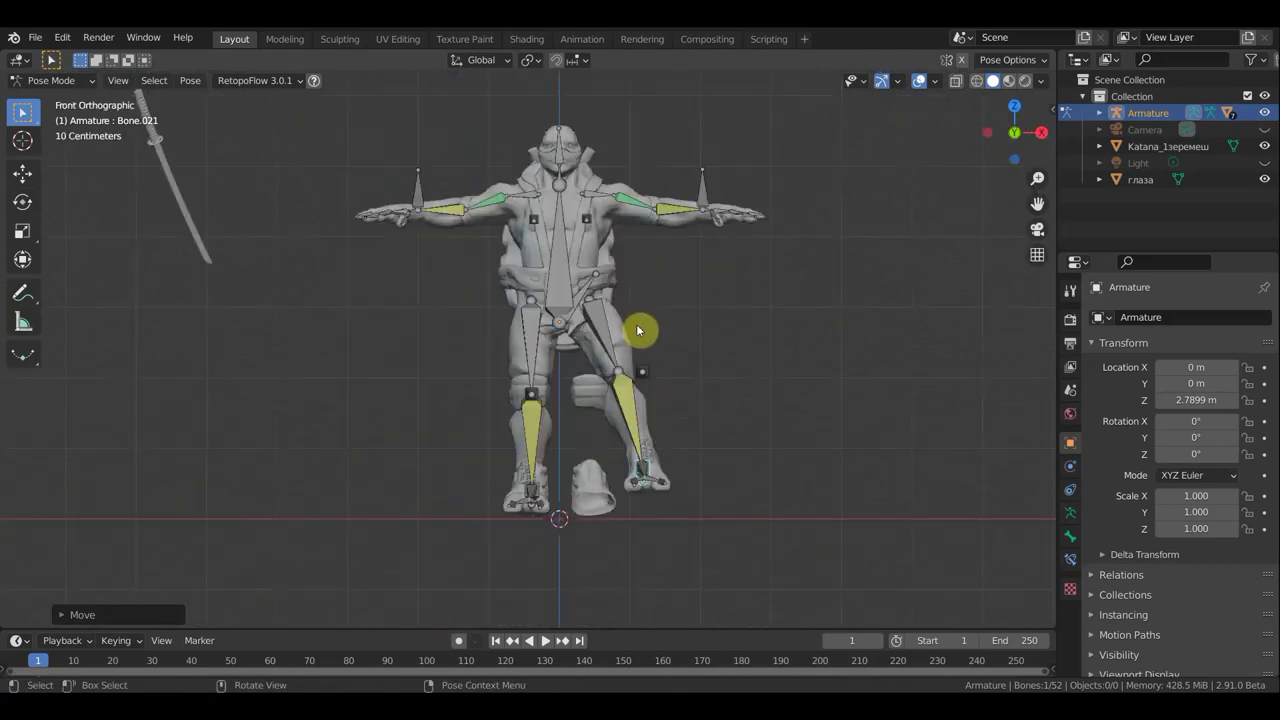
key(KP_8)
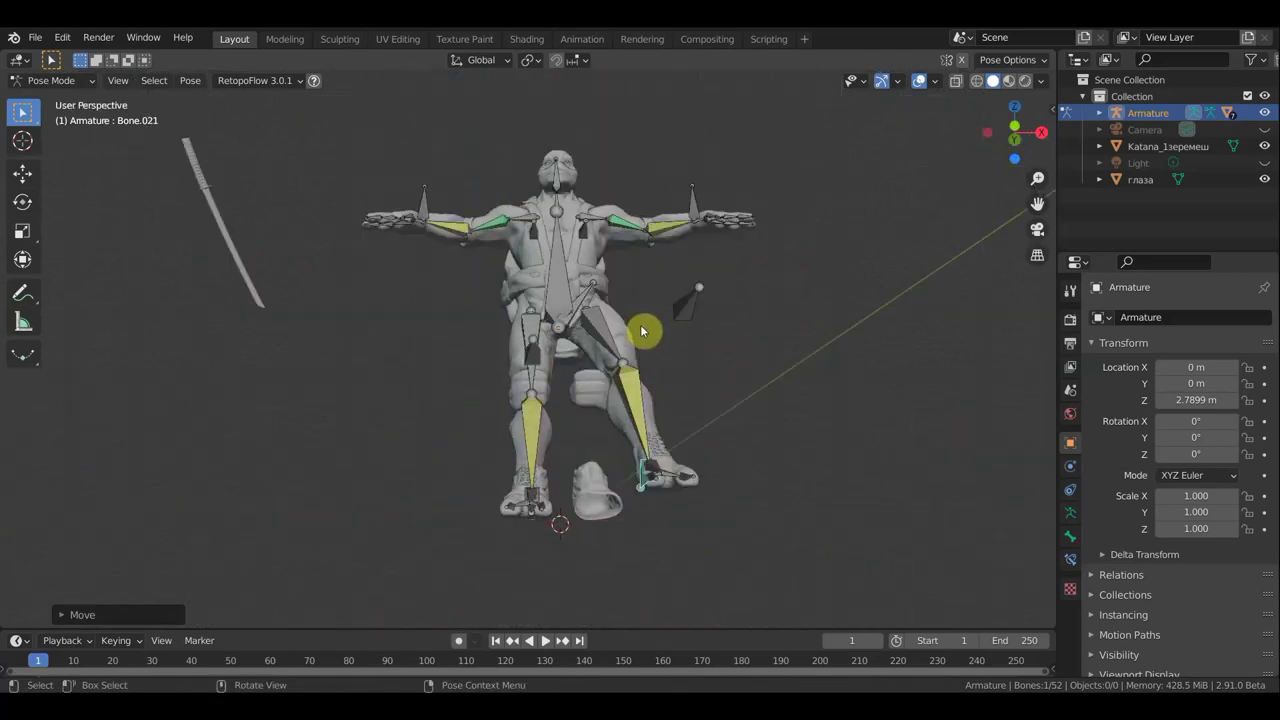
key(KP_3)
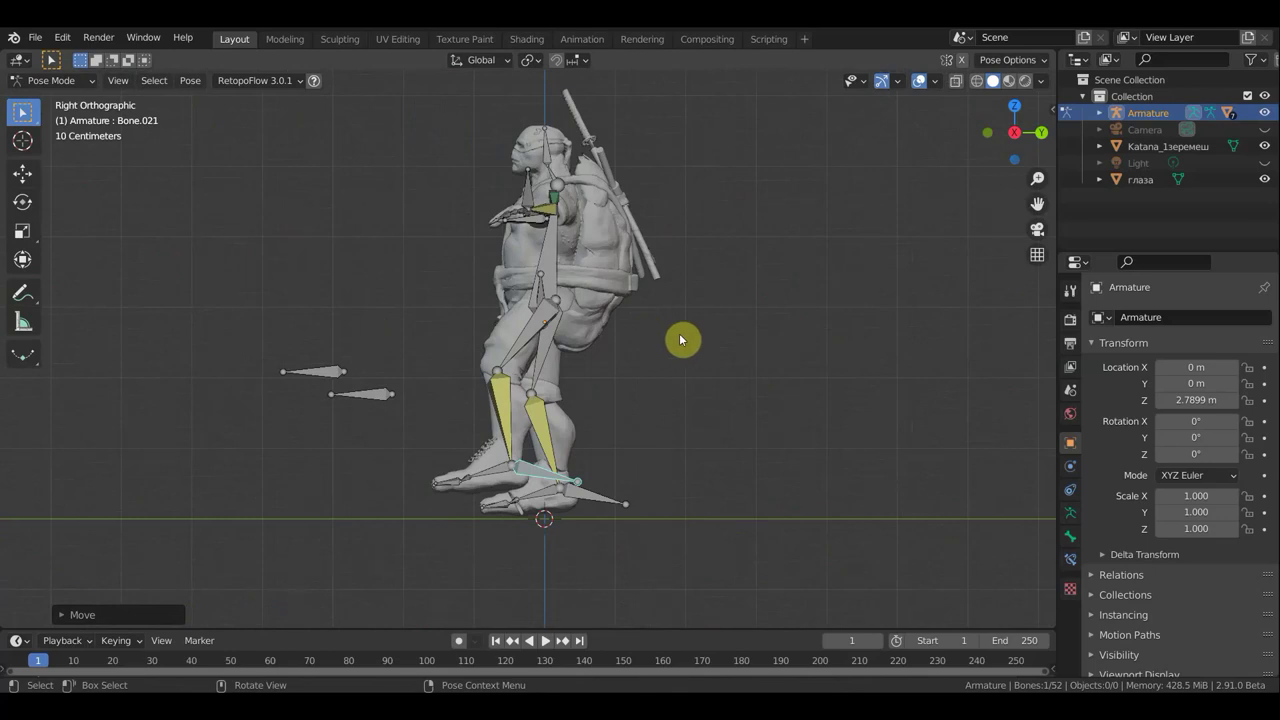
key(ctrl+z)
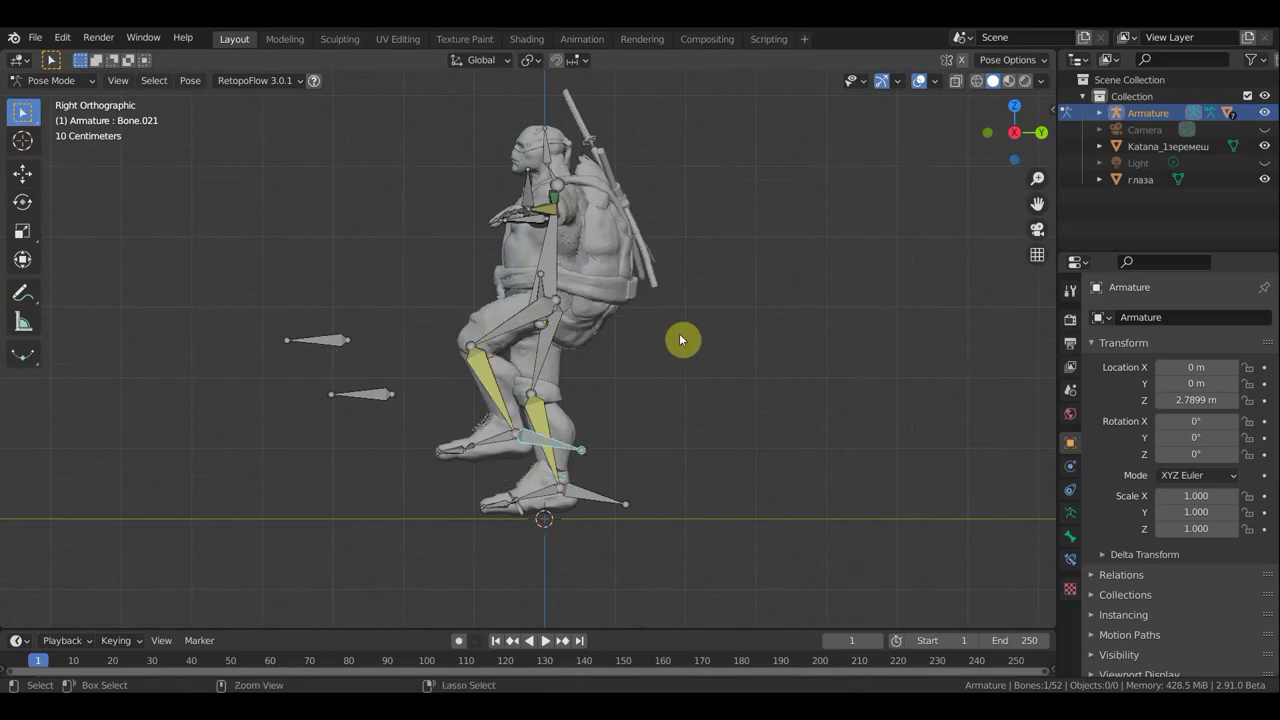
key(ctrl+z)
scroll(624, 356, up, 2)
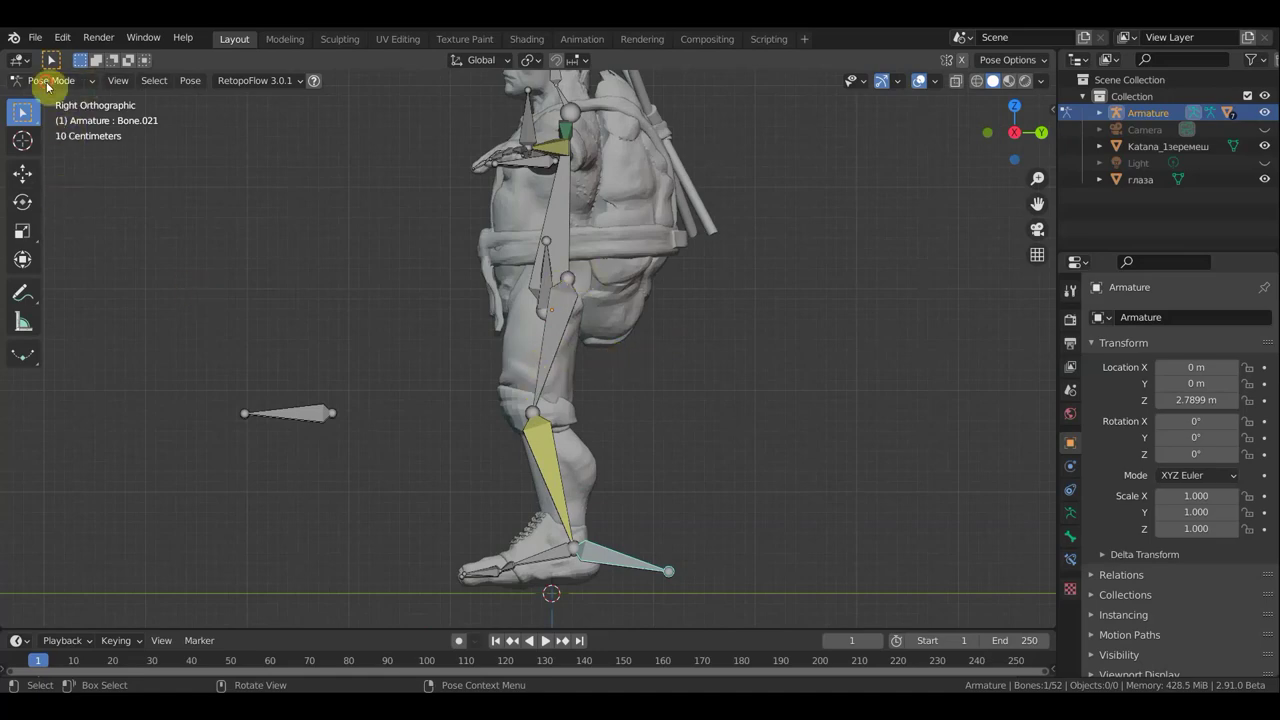
click(50, 80)
In Object Mode, parent the turtle body mesh to the Armature with Armature Deform, With Empty Groups
click(68, 102)
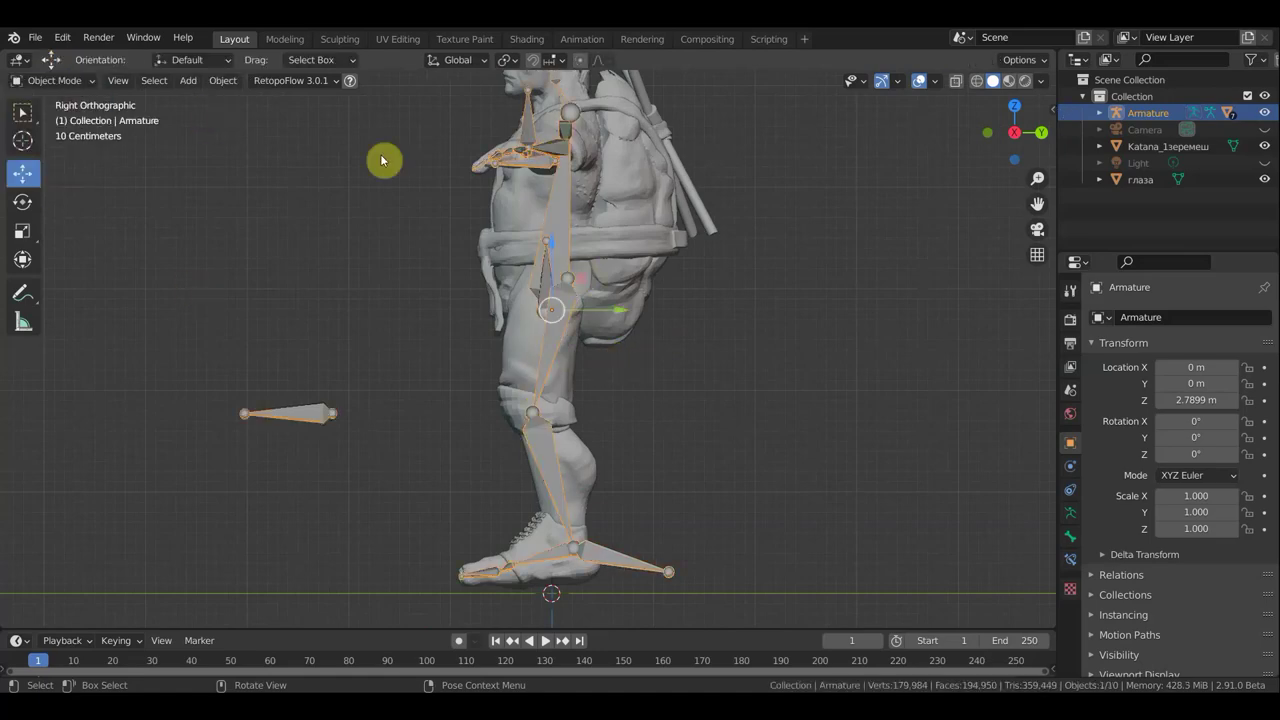
middle_drag(646, 474, 643, 528)
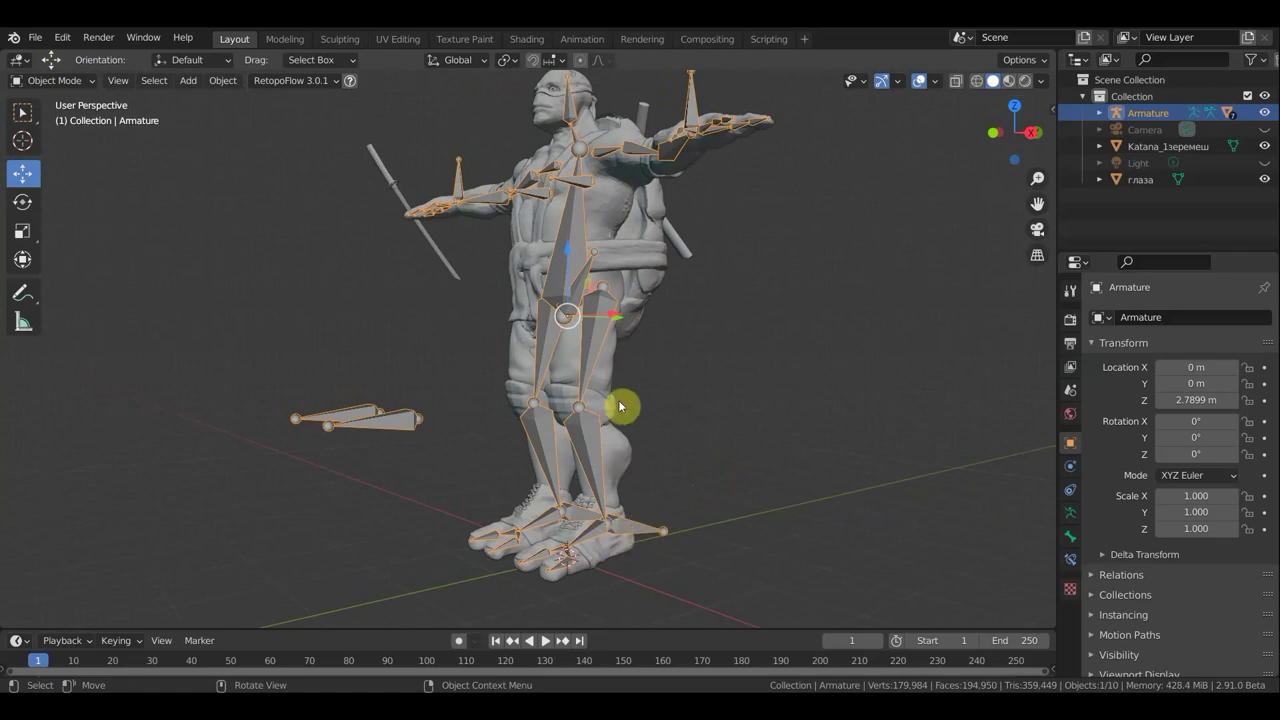
middle_drag(663, 155, 466, 291)
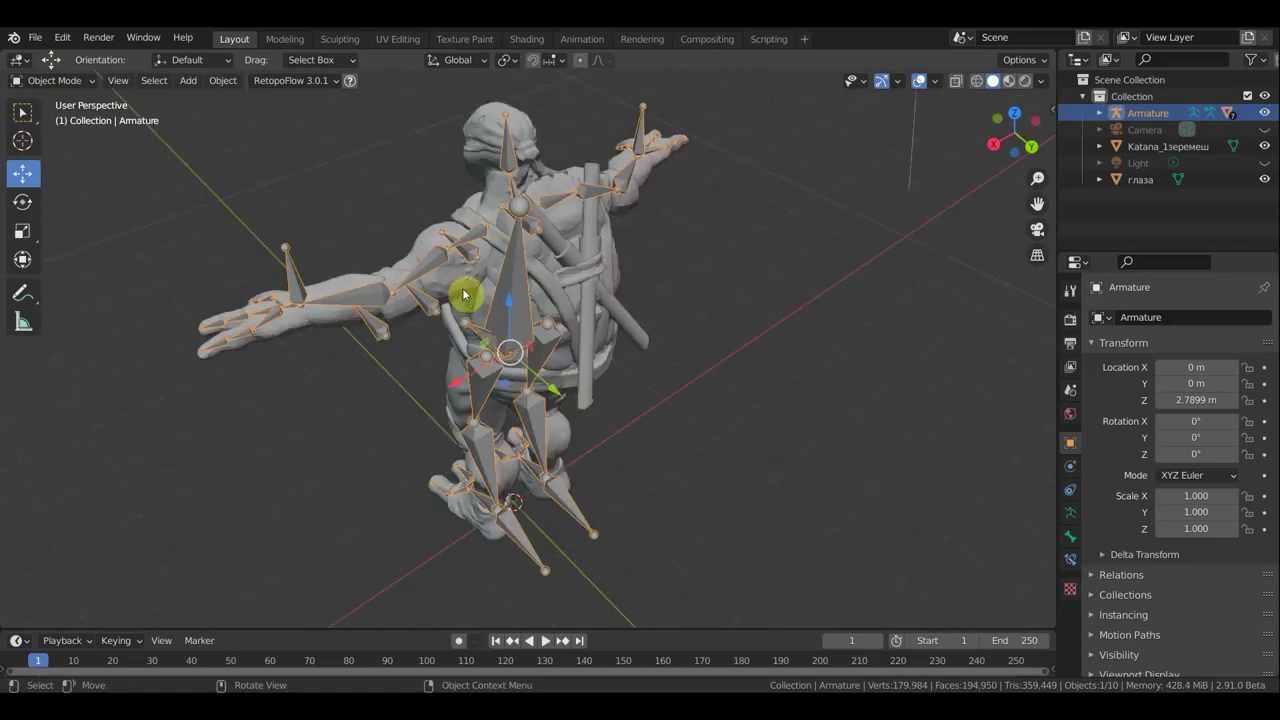
click(399, 302)
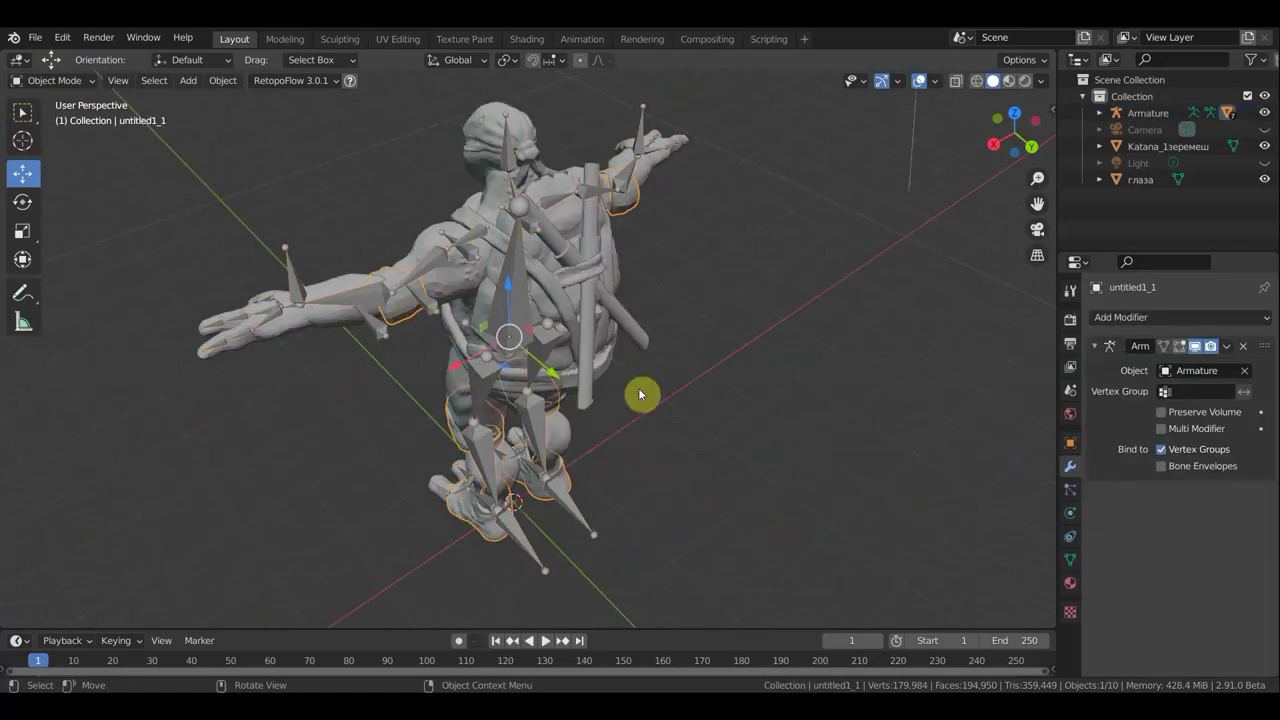
middle_drag(827, 357, 926, 301)
click(1165, 317)
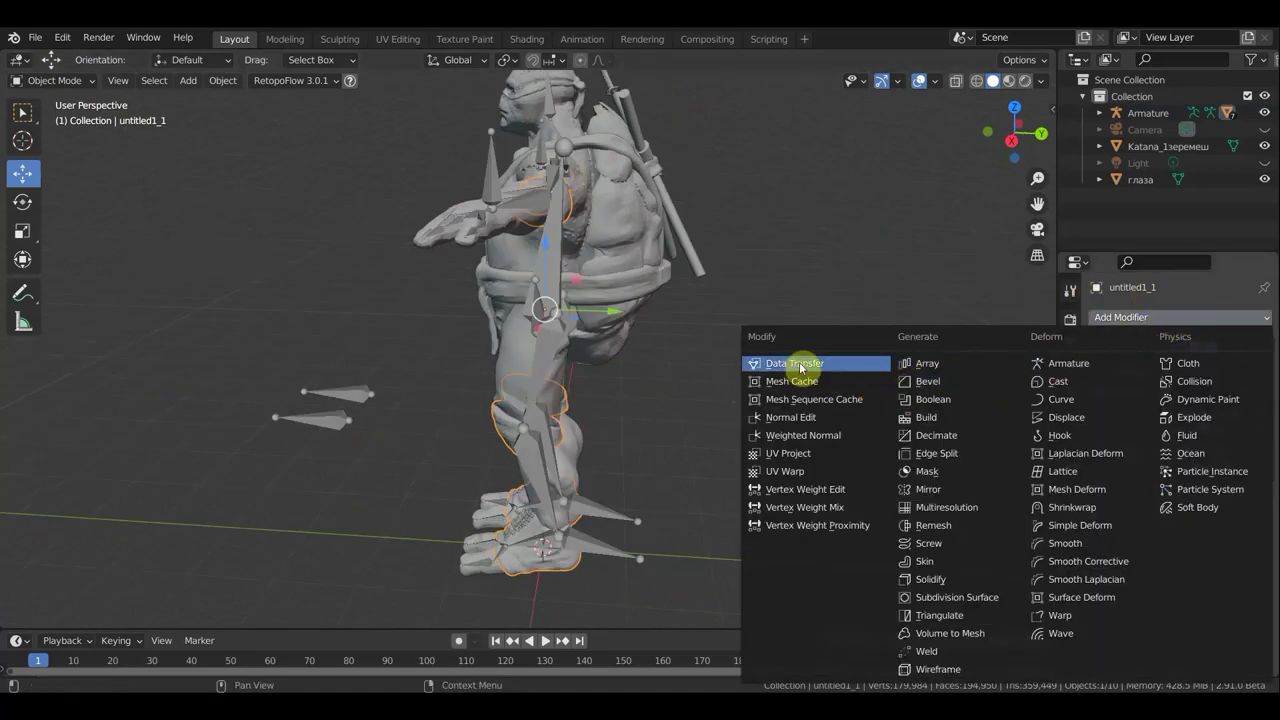
middle_drag(651, 337, 774, 326)
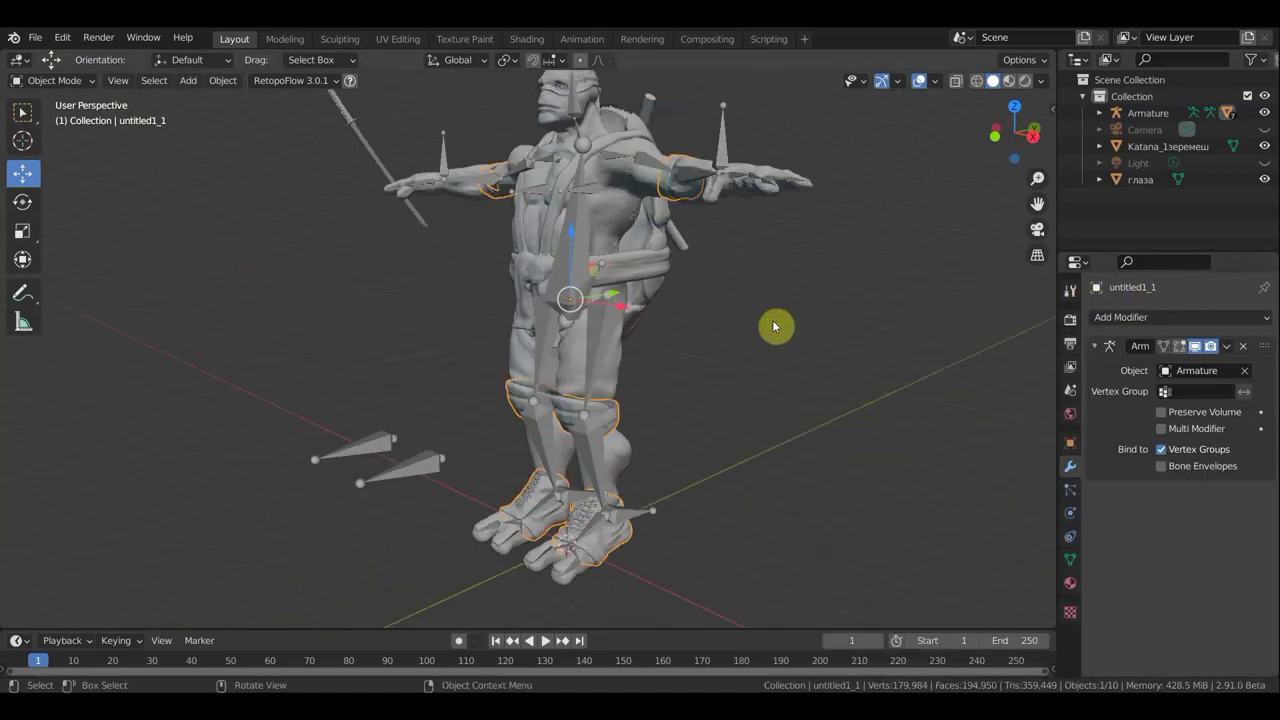
shift+click(585, 230)
key(ctrl+p)
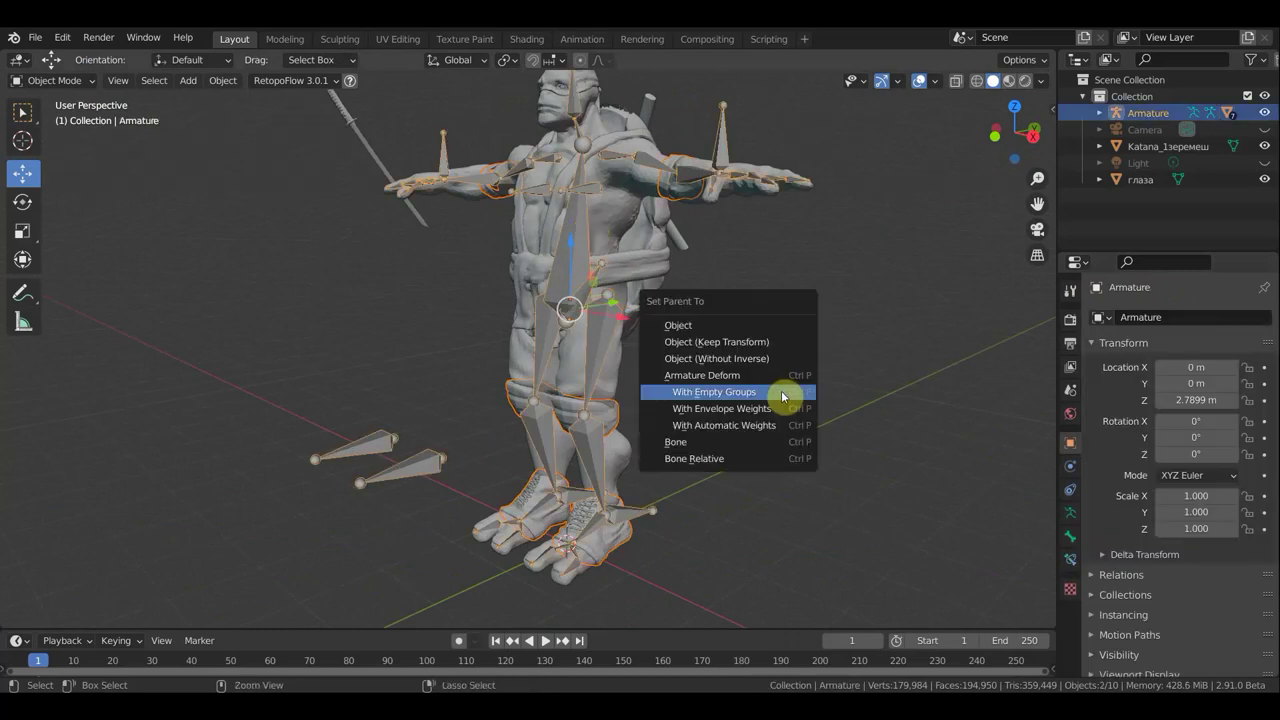
click(718, 394)
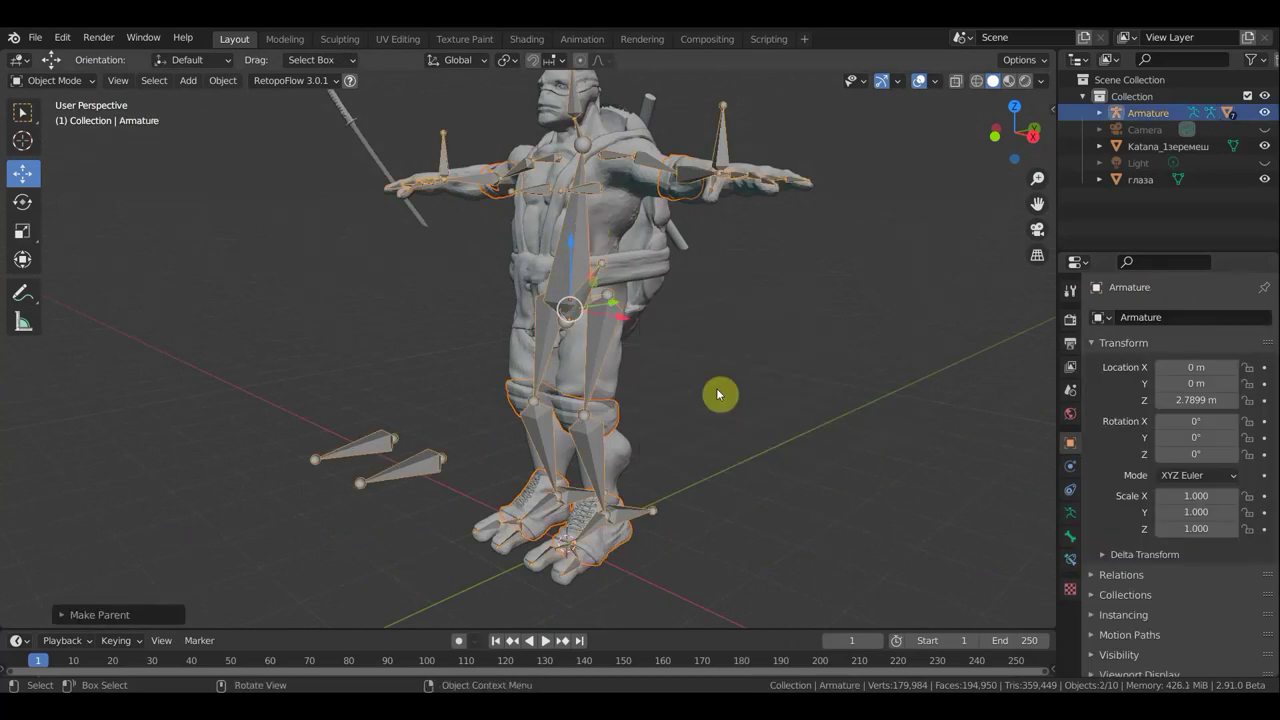
Add a Data Transfer modifier to the turtle body, eyedropping раз черепаха as its source
click(666, 193)
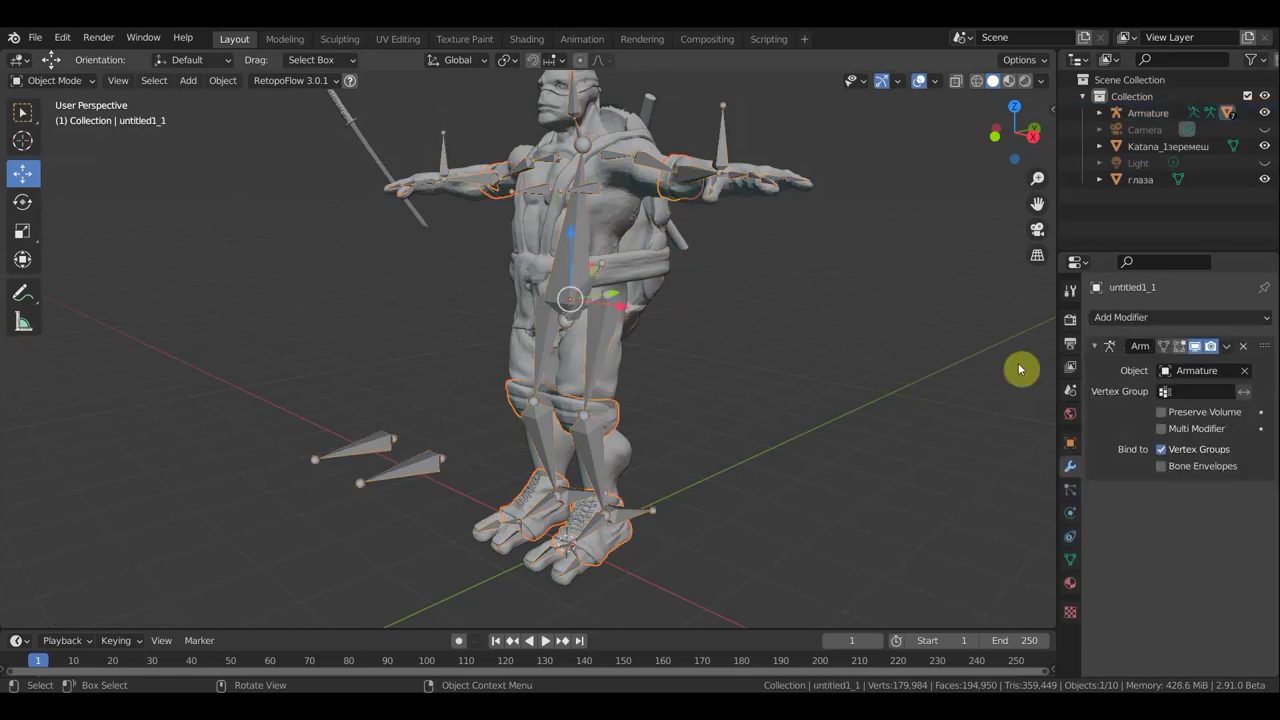
click(1183, 317)
click(812, 365)
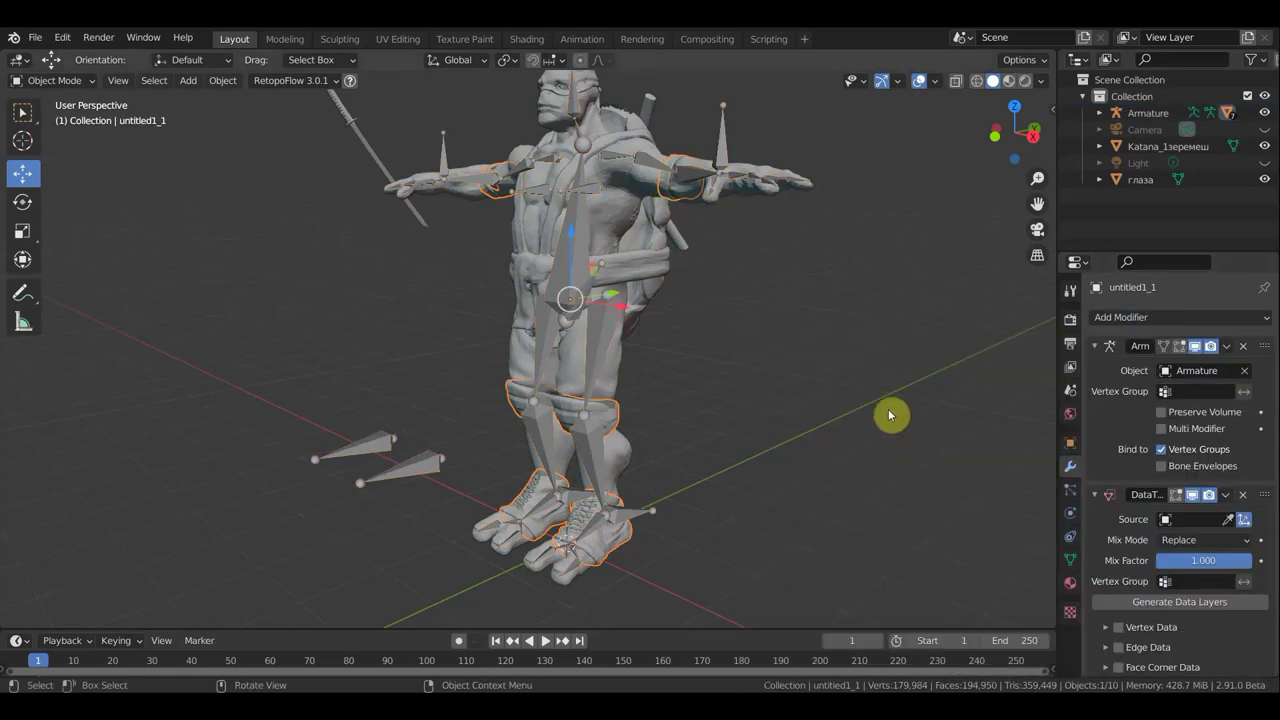
click(1229, 519)
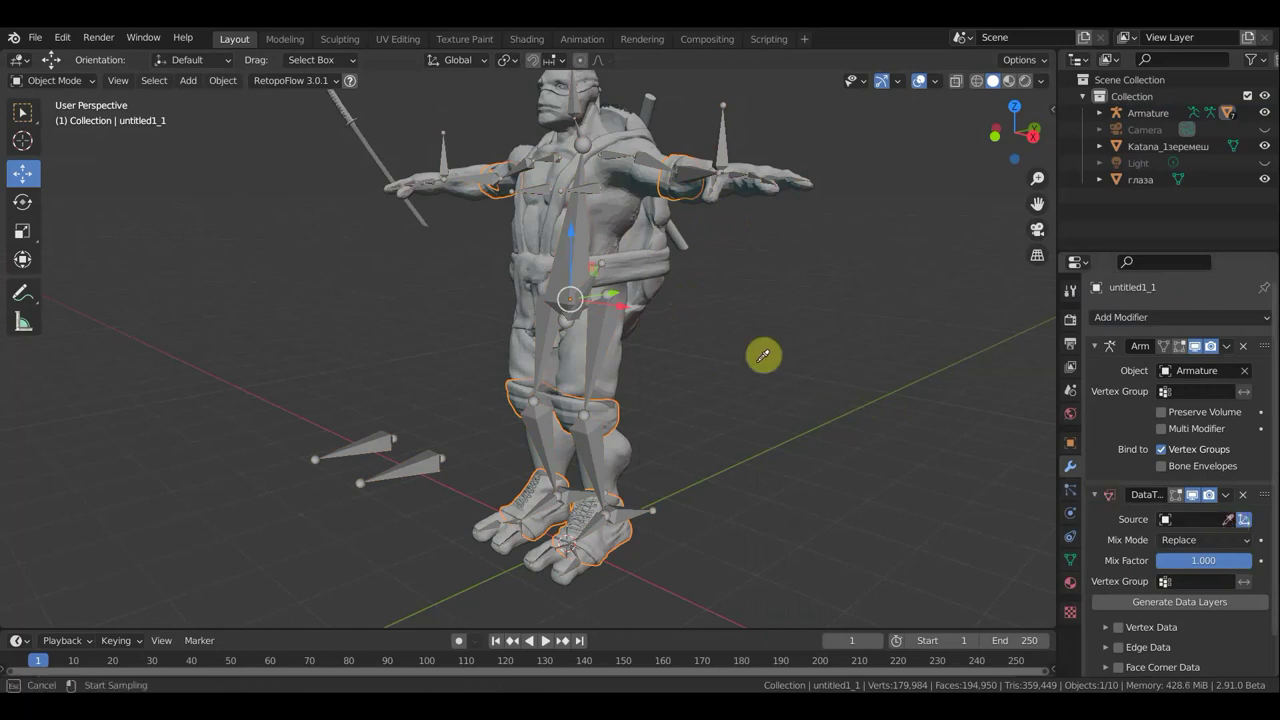
click(620, 222)
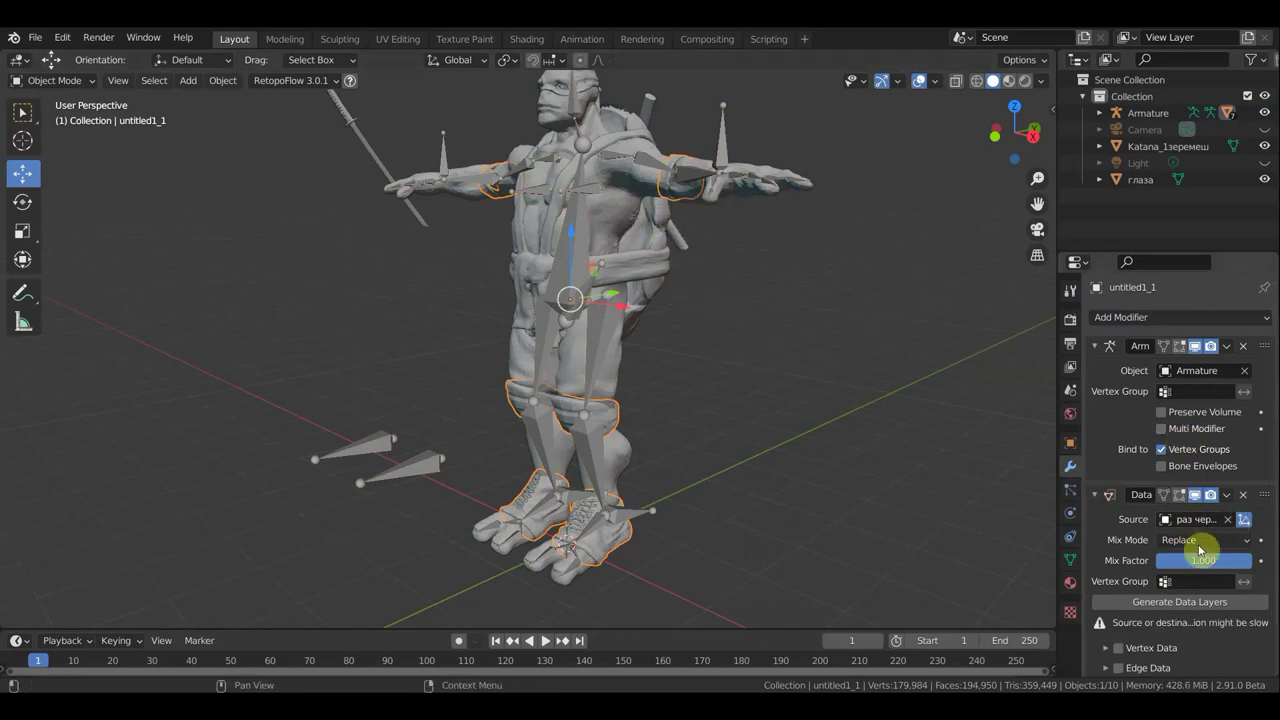
Enable Vertex Data vertex group transfer and apply the Data Transfer modifier
click(1118, 650)
click(1106, 648)
scroll(1106, 651, down, 2)
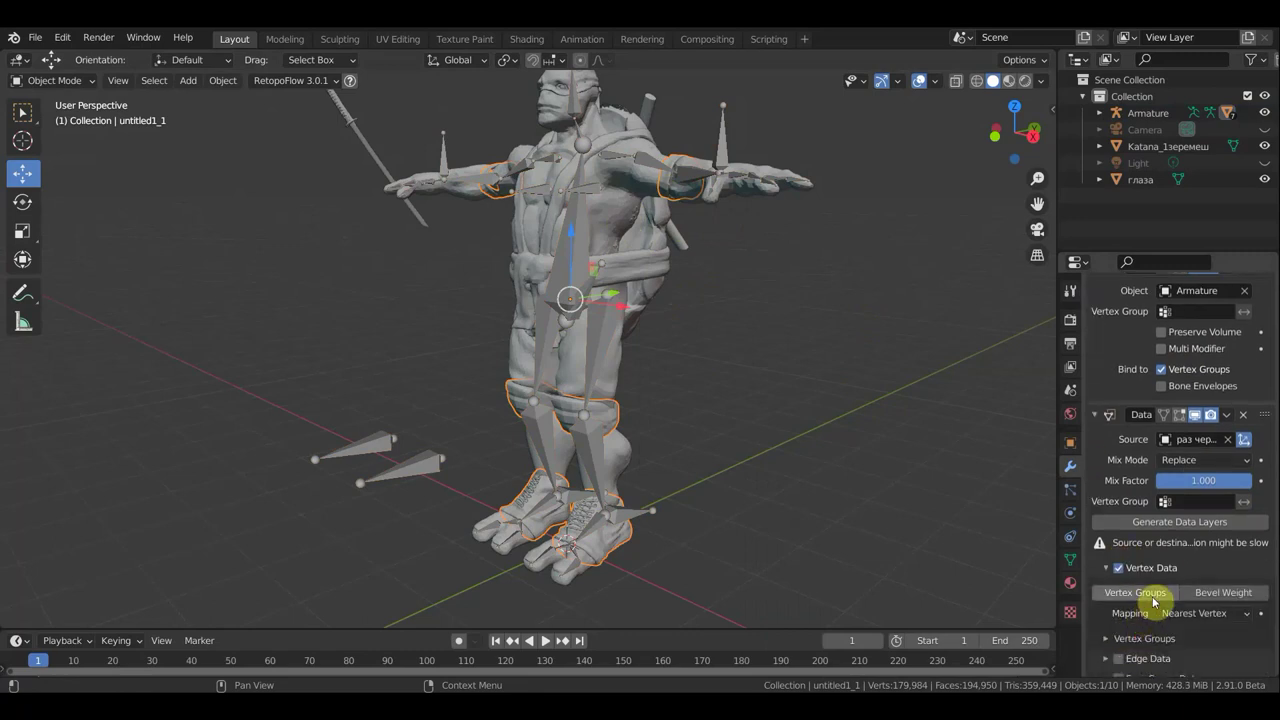
click(1227, 417)
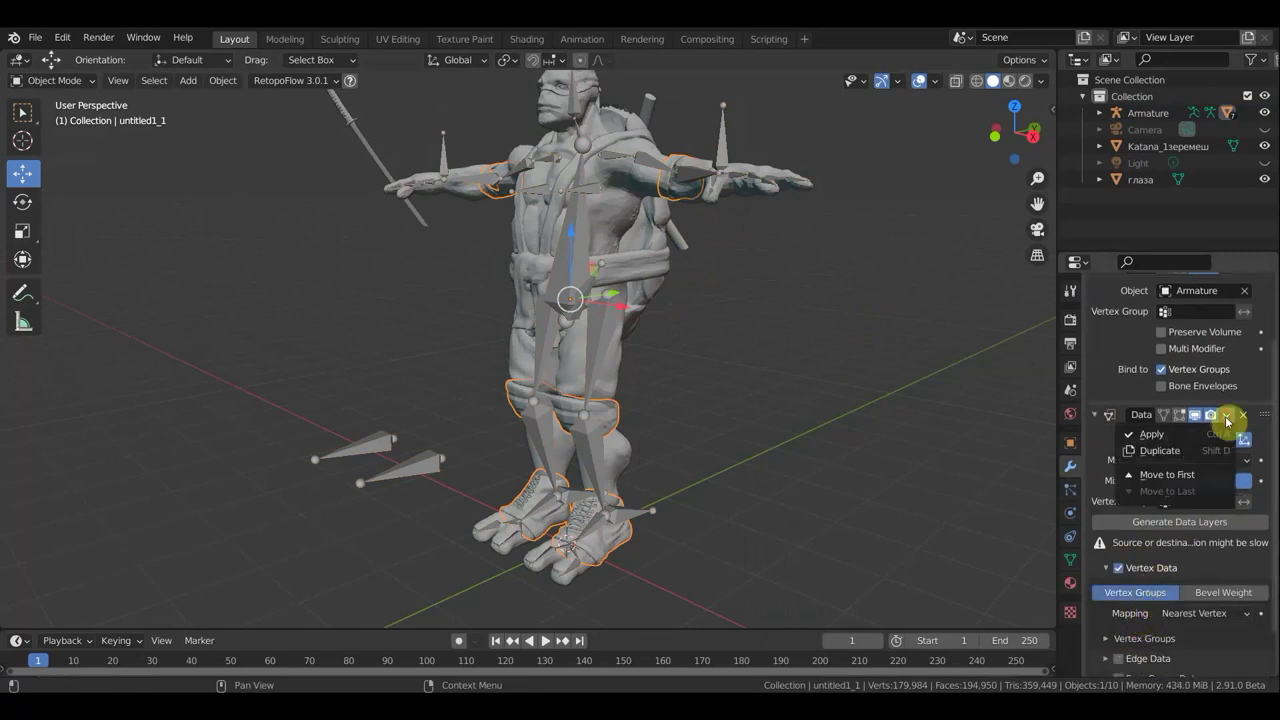
click(1172, 436)
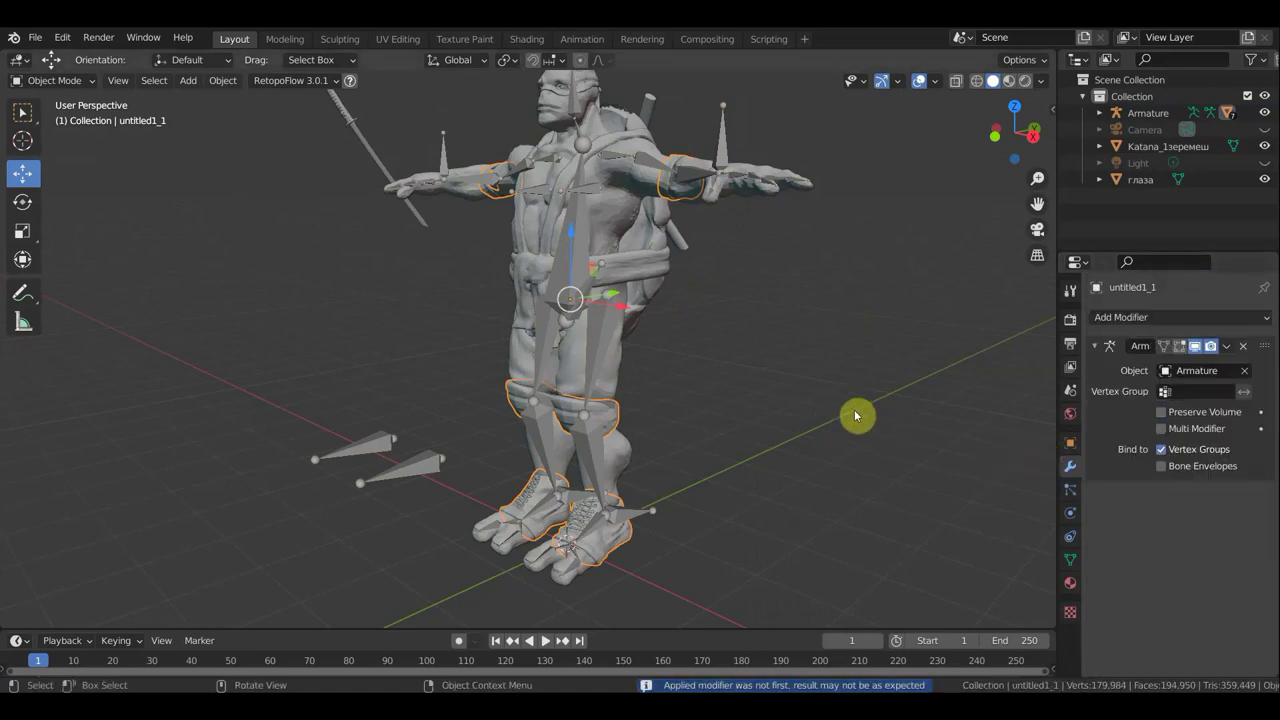
Orbit to front and side views of the model and select the armature
middle_drag(856, 416, 960, 414)
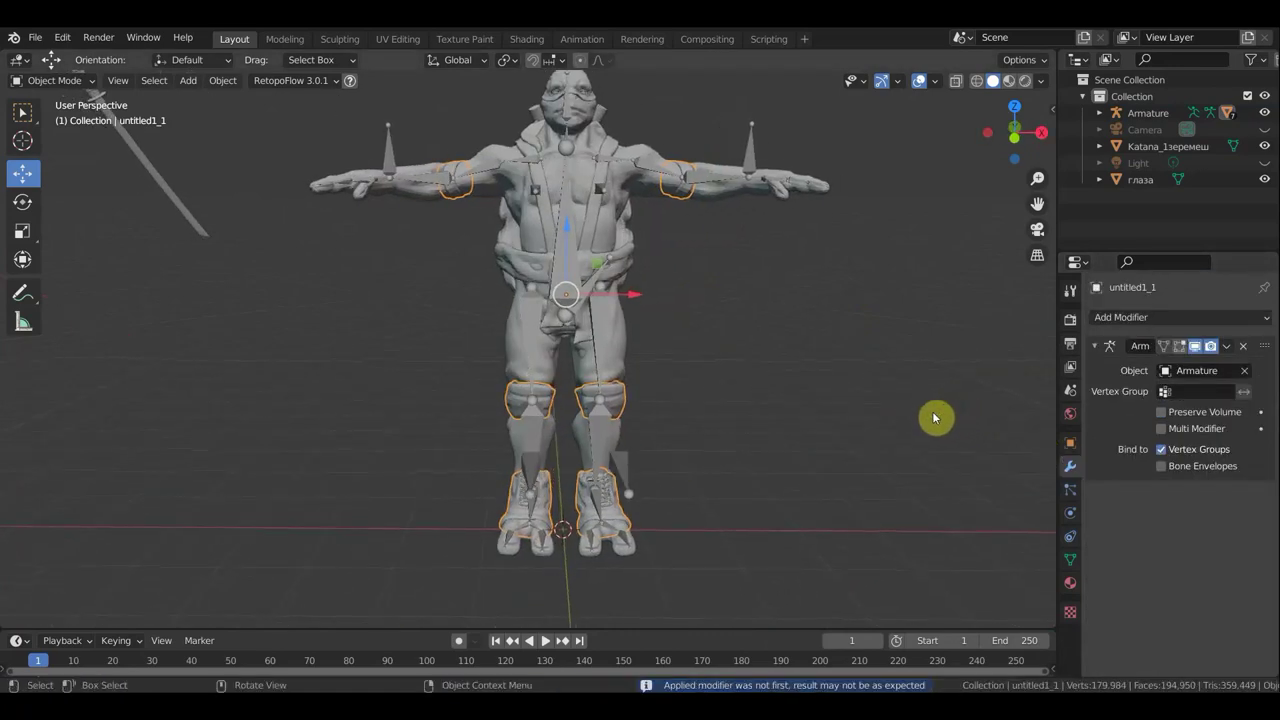
mouse_move(880, 417)
middle_down()
mouse_move(666, 397)
mouse_move(692, 397)
middle_up()
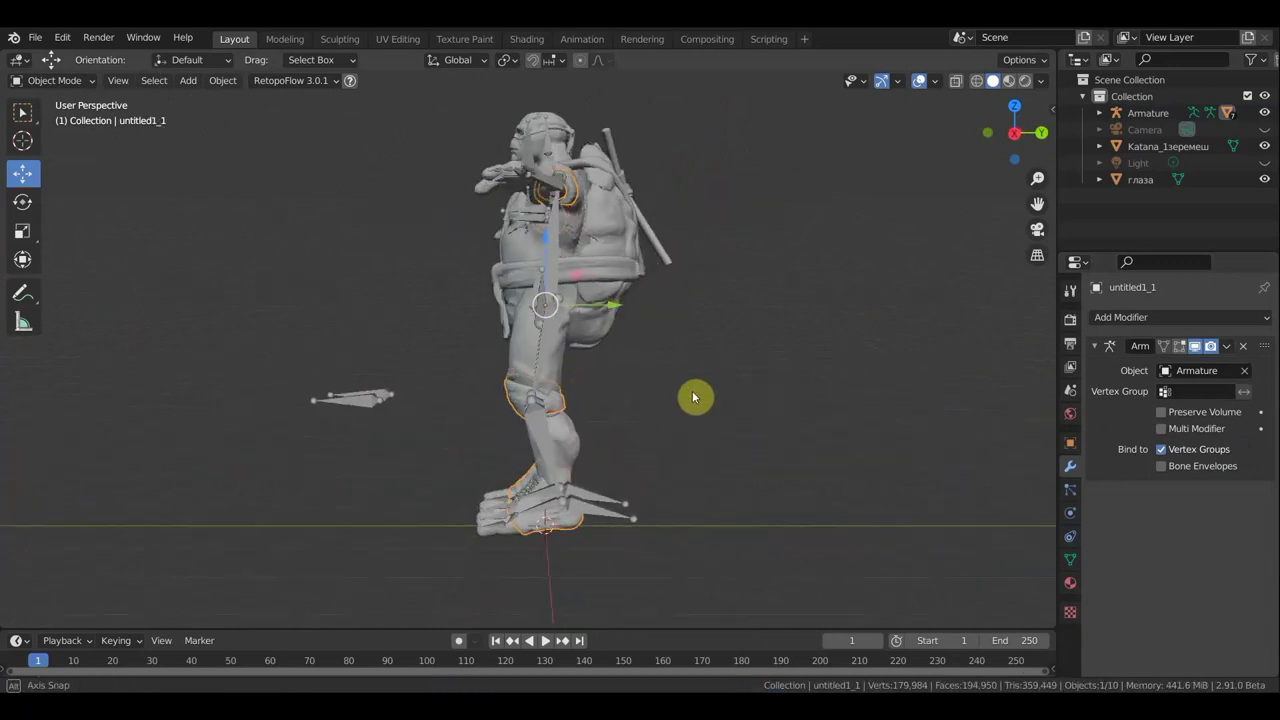
click(615, 515)
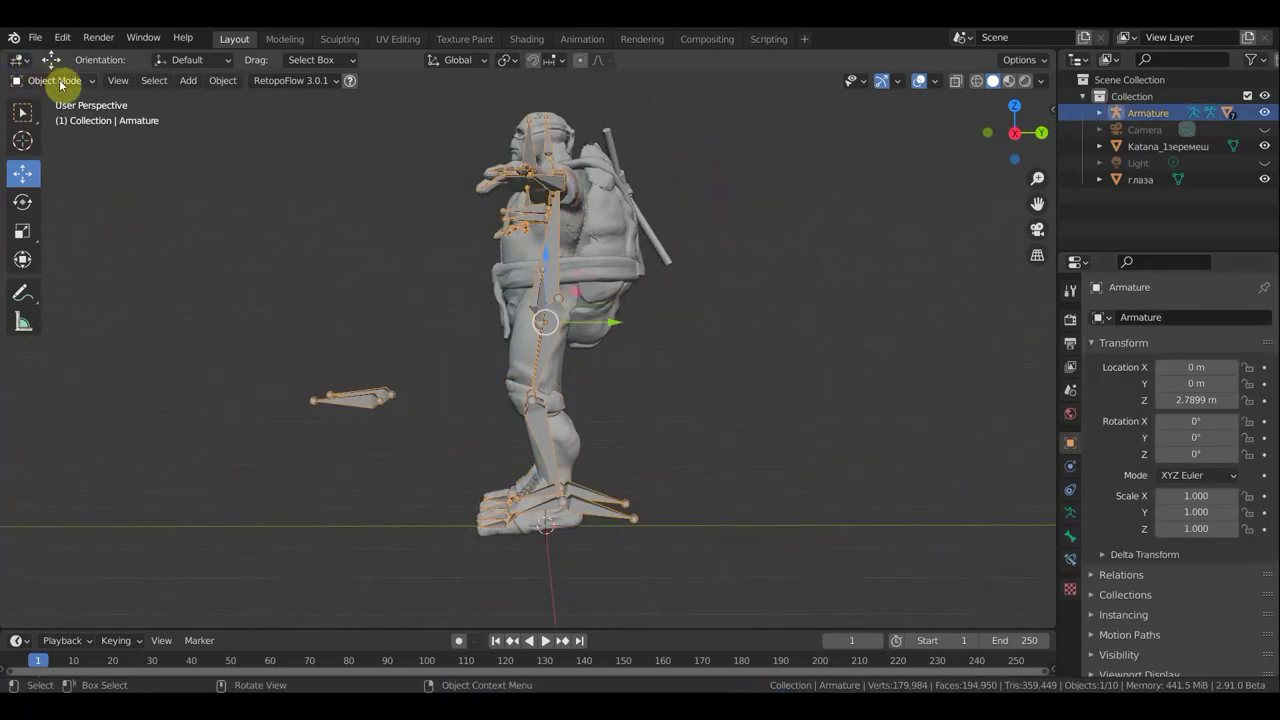
Put the armature in Pose Mode and bend the legs by moving both foot bones
click(60, 80)
click(64, 136)
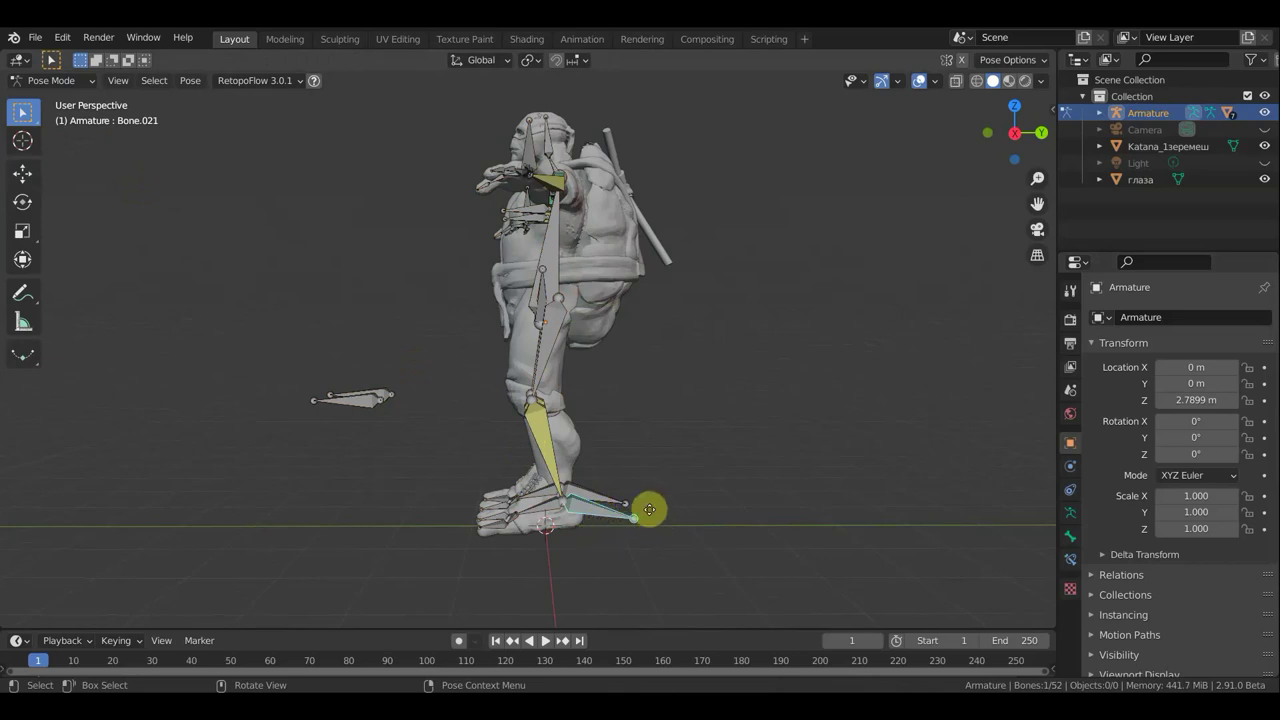
drag(649, 510, 617, 462)
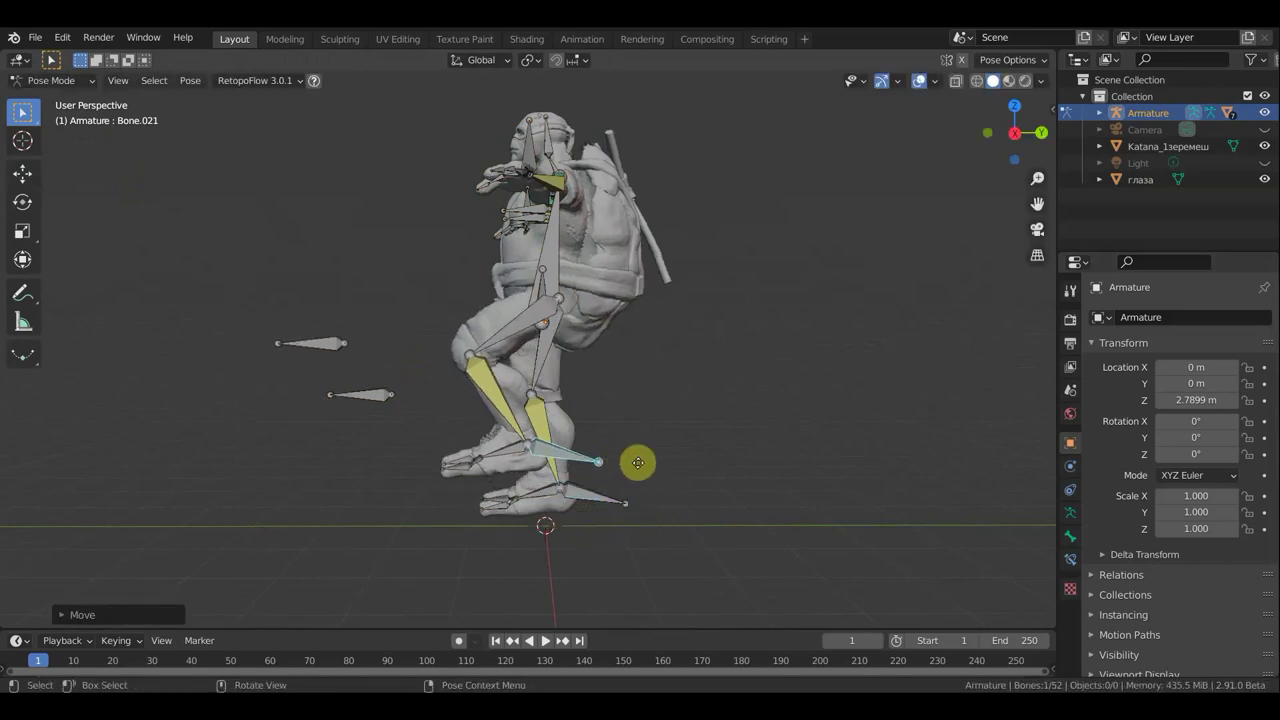
key(g)
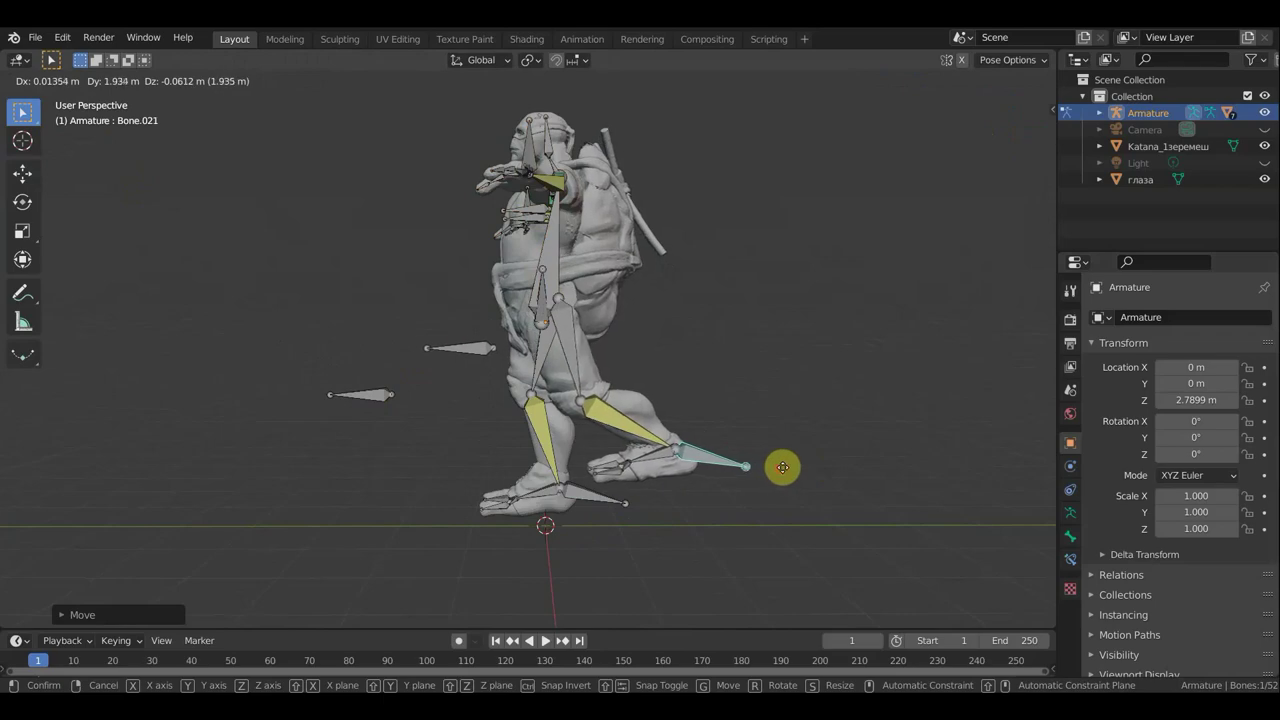
click(734, 445)
Hide overlays and orbit around the legs to inspect the bent thigh and knee deformation
scroll(760, 452, up, 4)
middle_drag(788, 457, 885, 450)
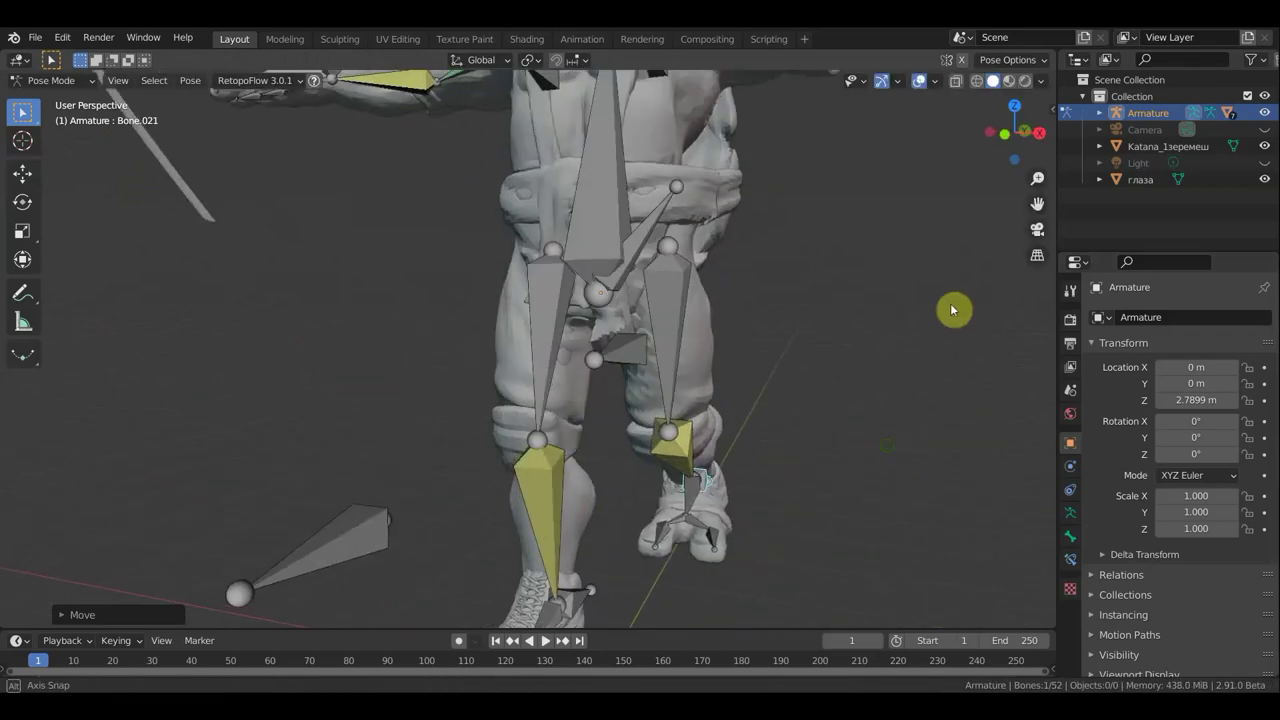
click(920, 80)
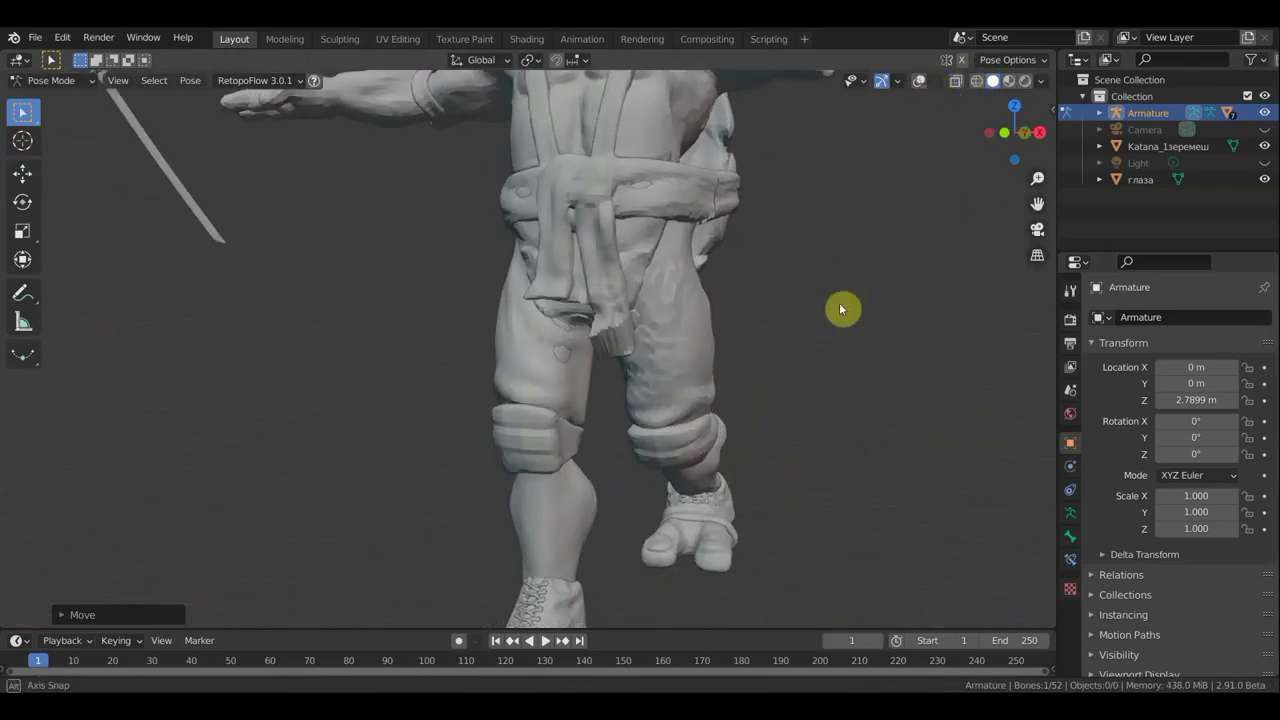
mouse_move(840, 308)
middle_down()
mouse_move(809, 297)
mouse_move(949, 300)
mouse_move(897, 283)
mouse_move(803, 320)
mouse_move(774, 317)
middle_up()
scroll(774, 317, up, 1)
scroll(647, 305, up, 3)
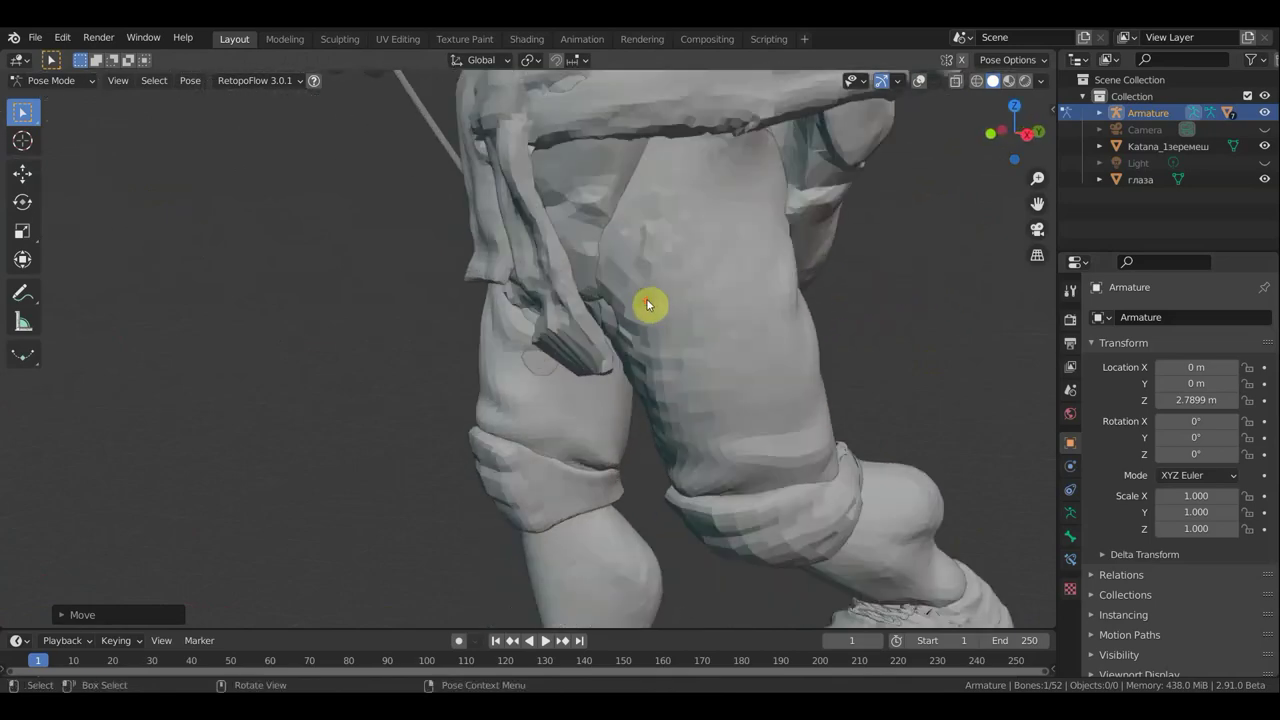
scroll(647, 305, down, 2)
scroll(686, 274, up, 2)
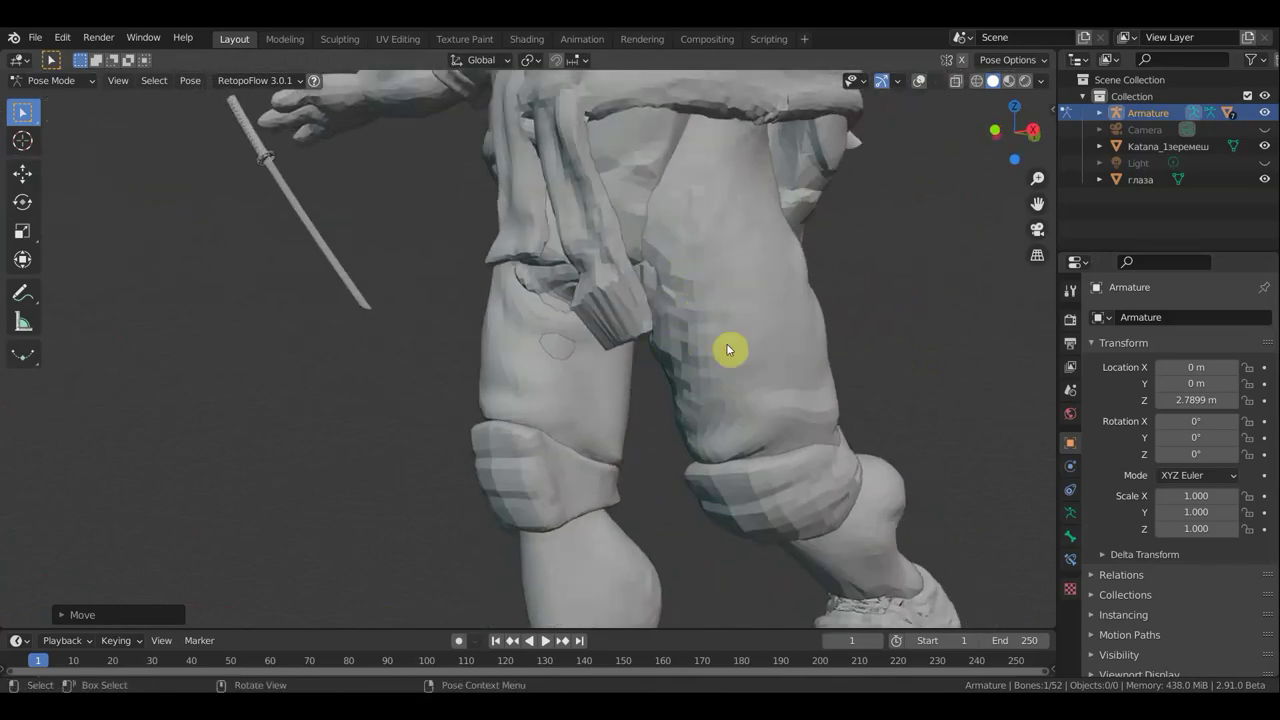
scroll(709, 346, down, 2)
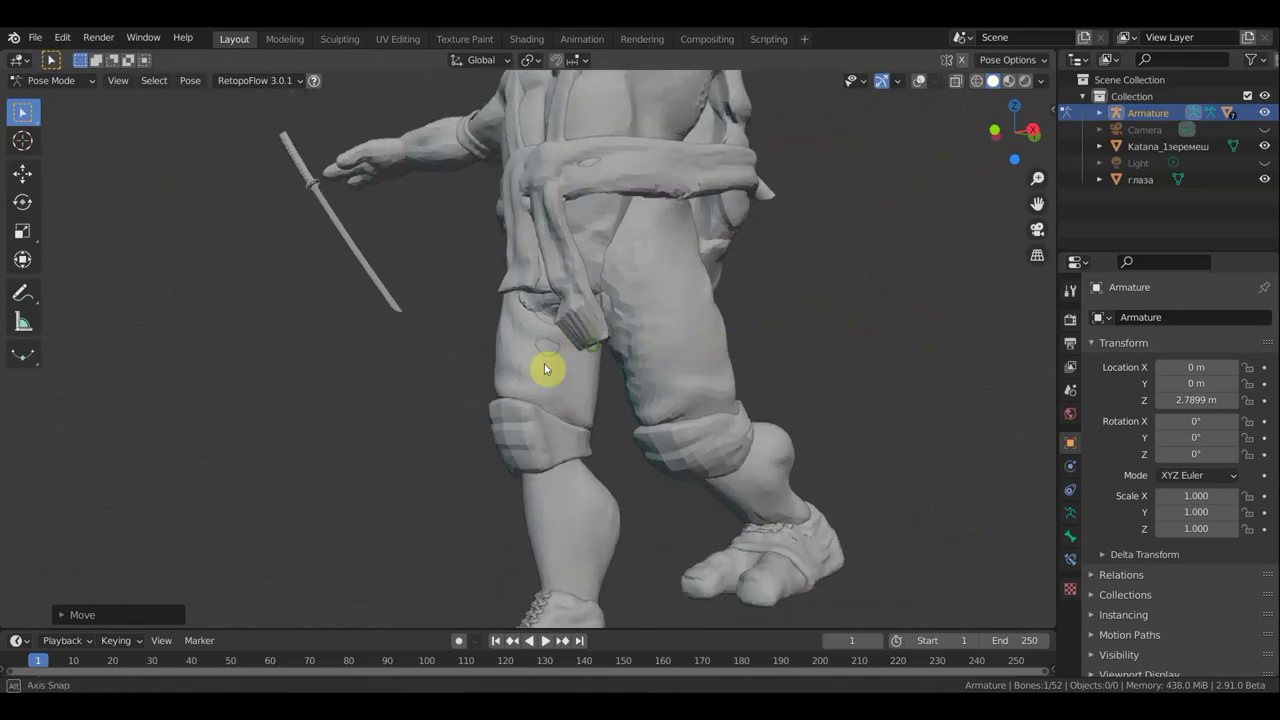
middle_drag(544, 363, 505, 357)
scroll(505, 357, up, 2)
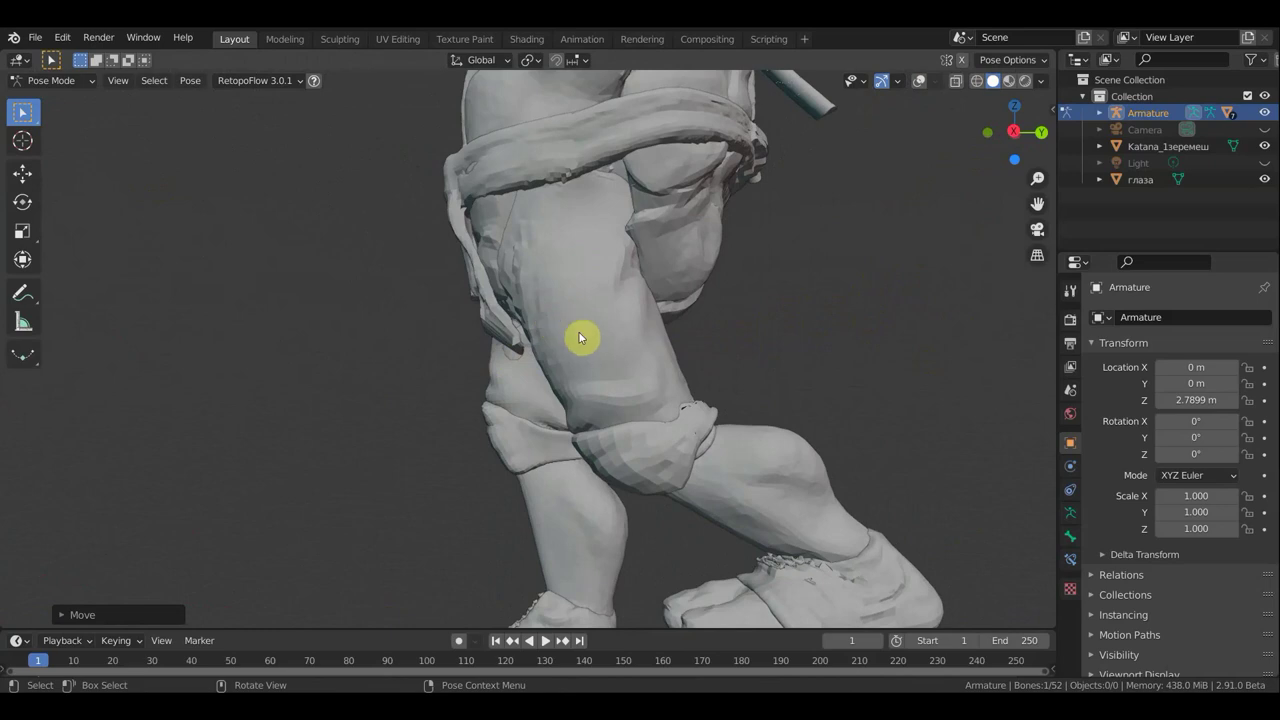
middle_drag(588, 340, 751, 342)
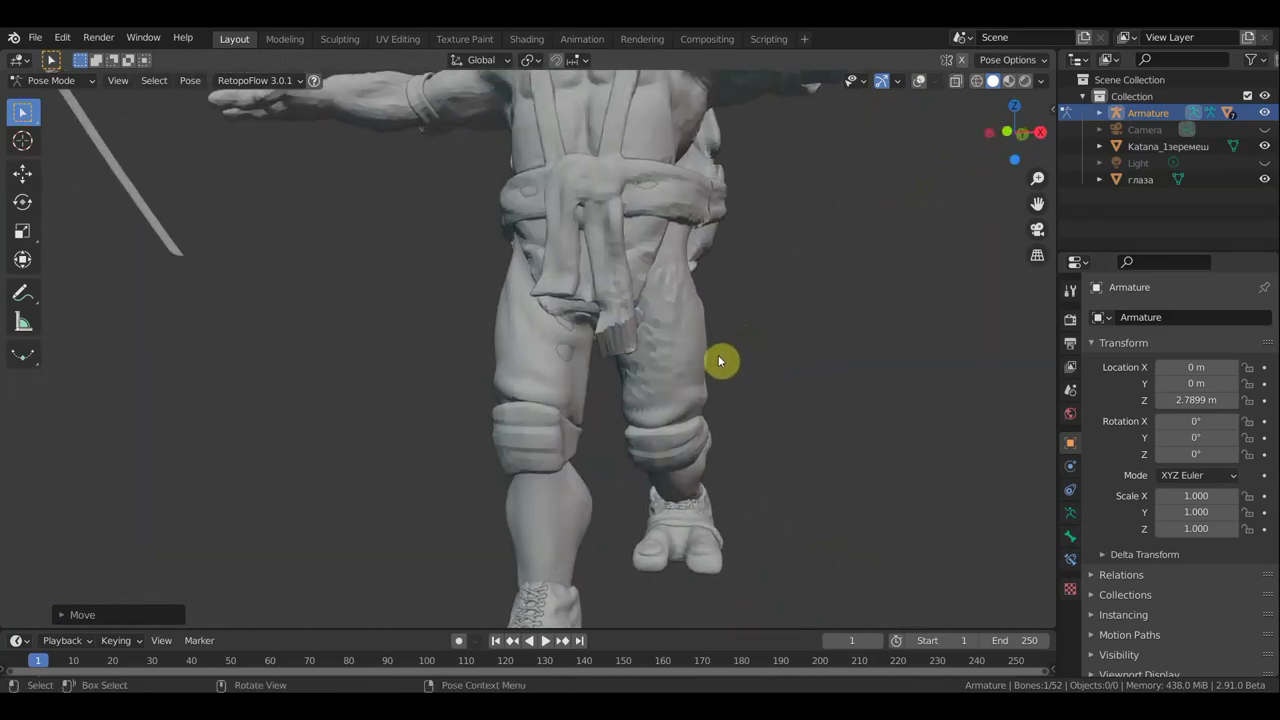
Snap to a front view and undo the leg pose back to the rest T-pose
key(KP_1)
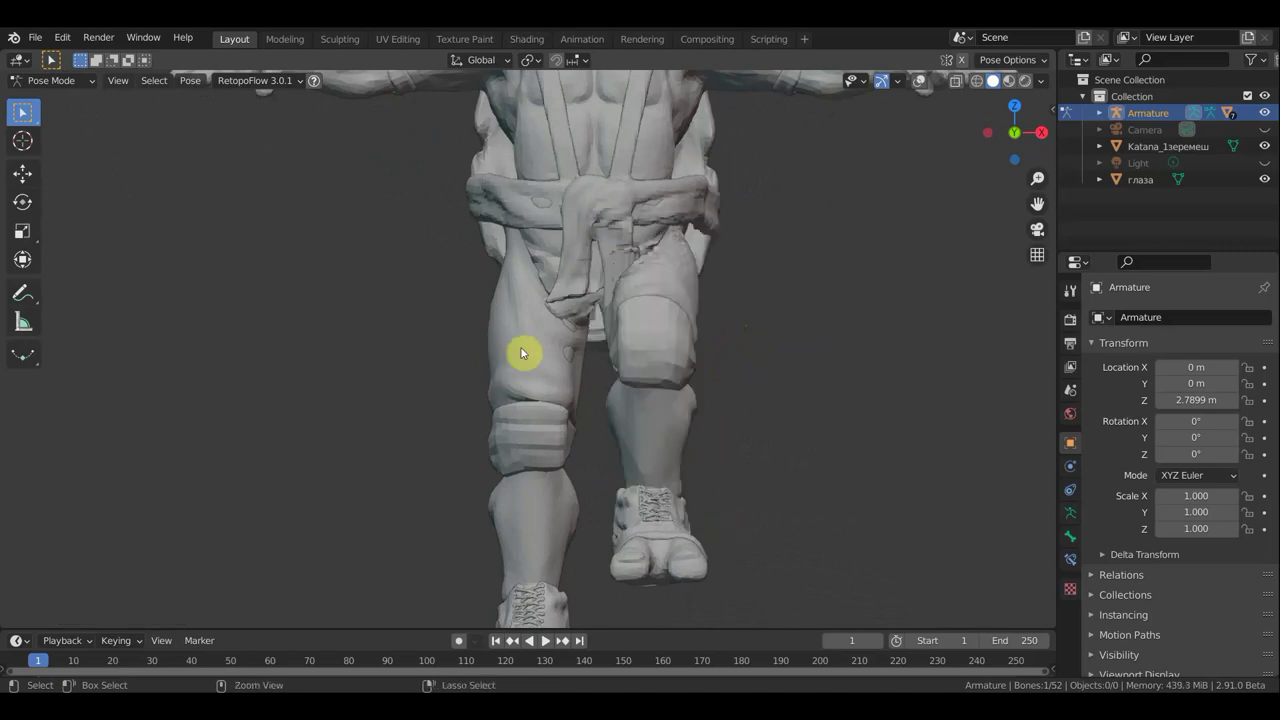
key(ctrl+z)
scroll(600, 350, down, 4)
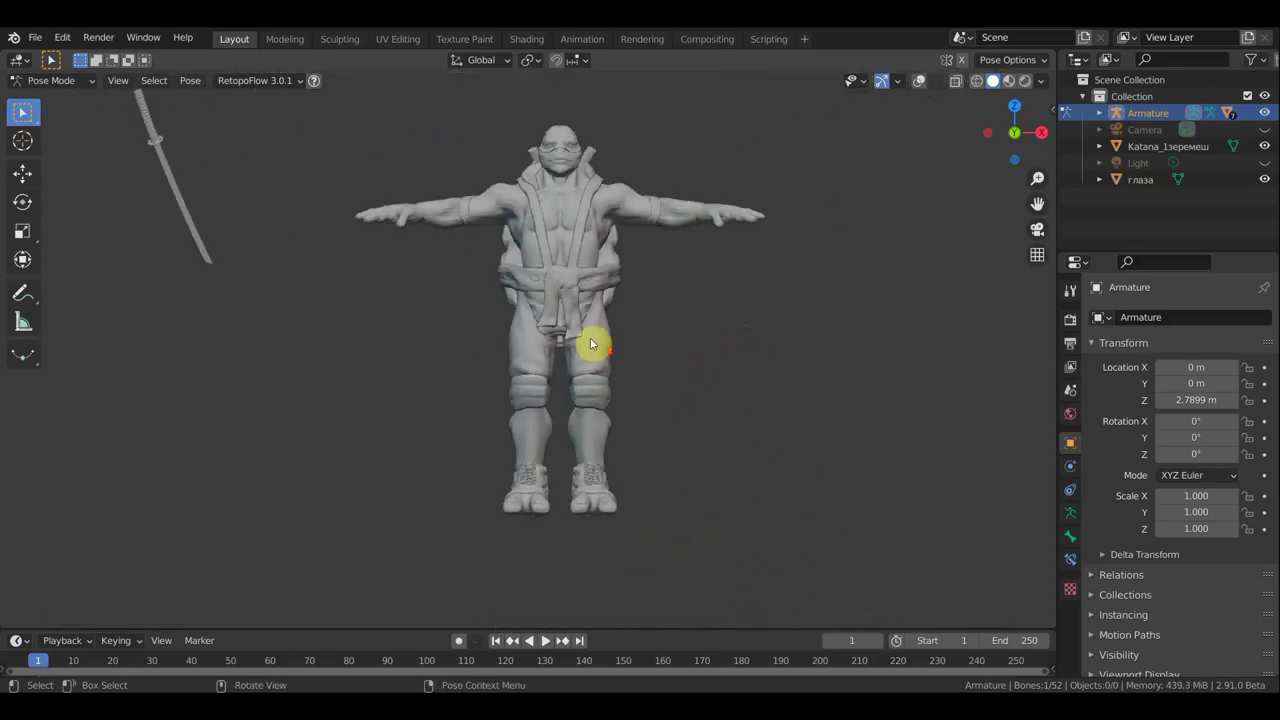
click(70, 90)
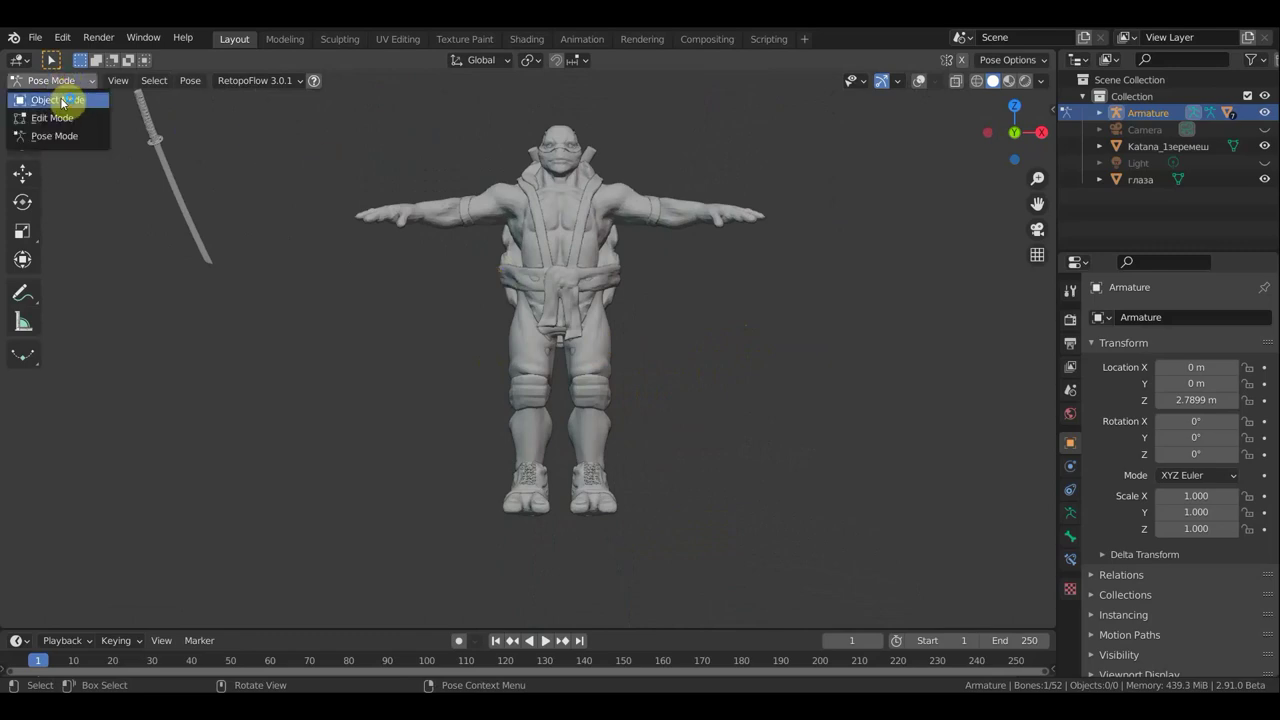
Return to Object Mode, turn on X-Ray and give the pants штаны Shade Smooth
click(66, 100)
scroll(658, 346, up, 3)
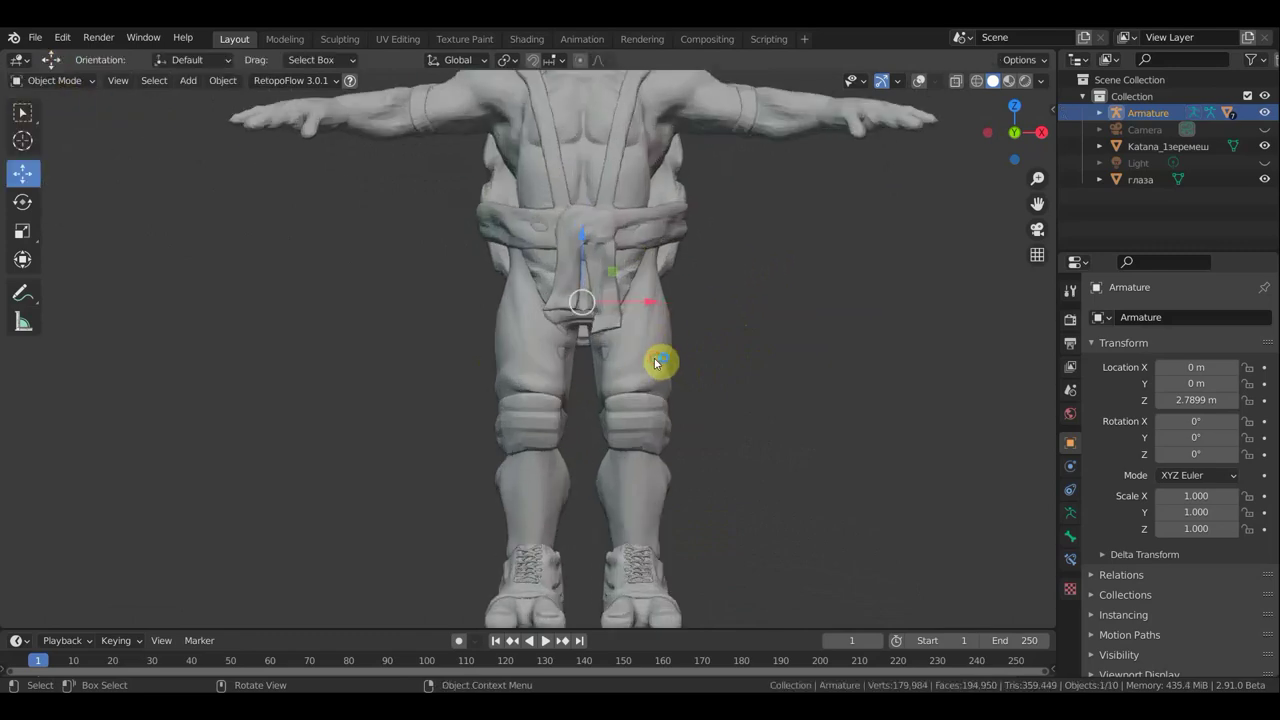
click(655, 363)
click(919, 80)
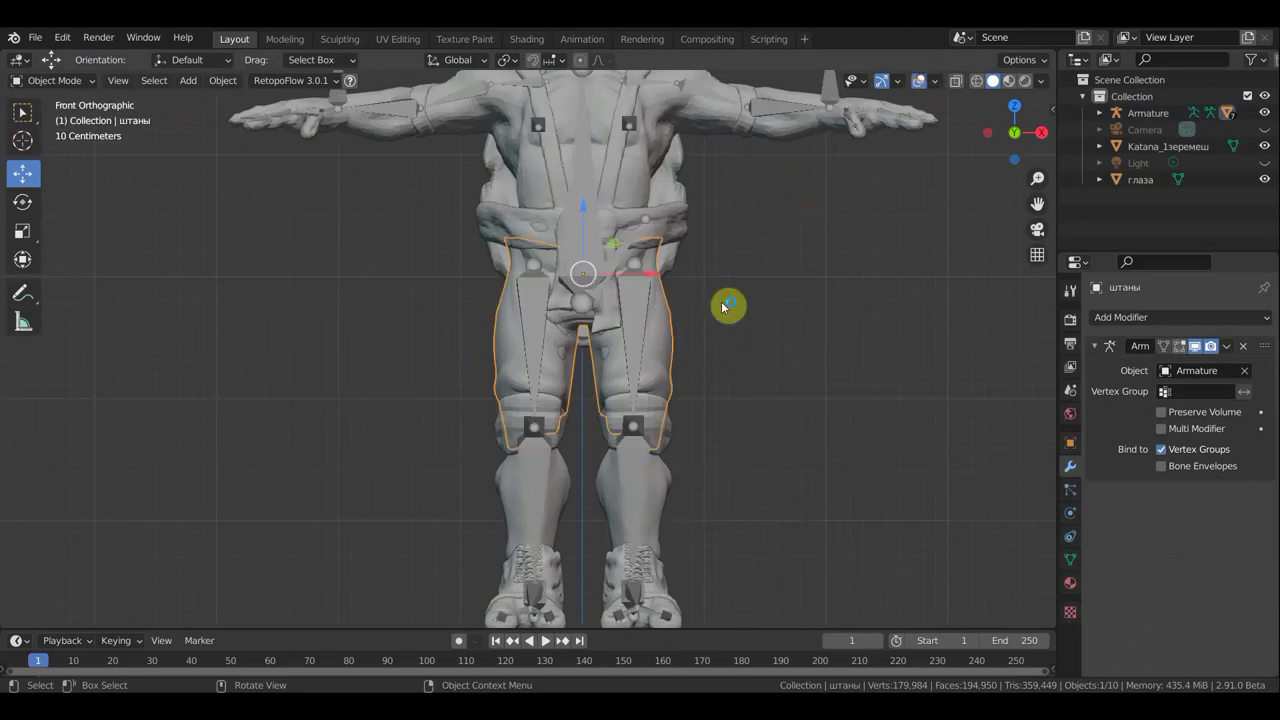
right_click(668, 356)
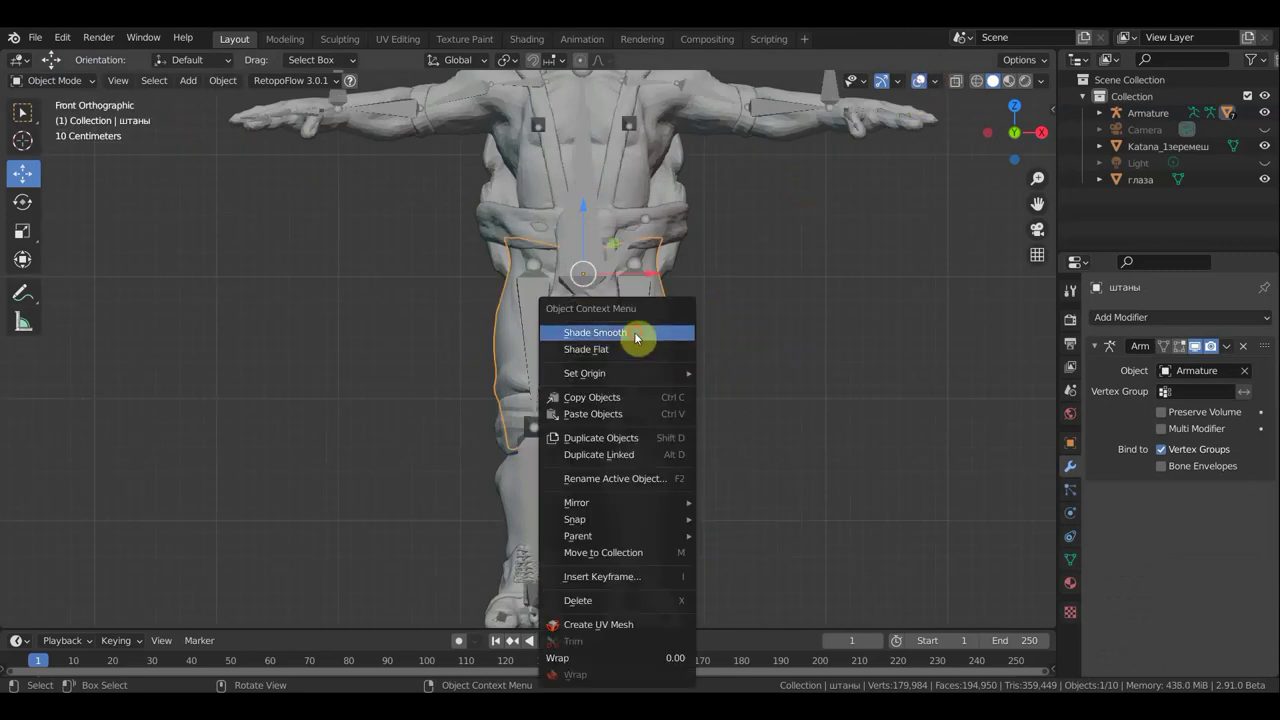
click(636, 338)
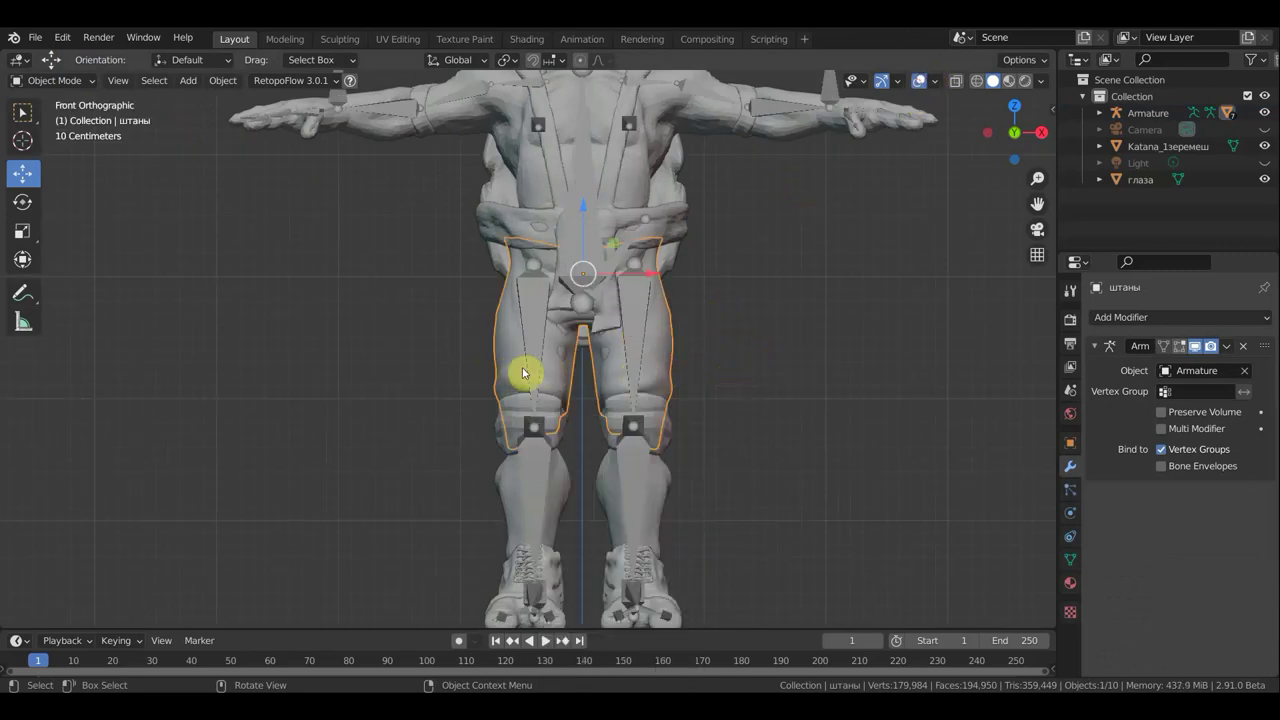
scroll(550, 375, down, 3)
scroll(600, 374, up, 3)
middle_drag(629, 371, 465, 372)
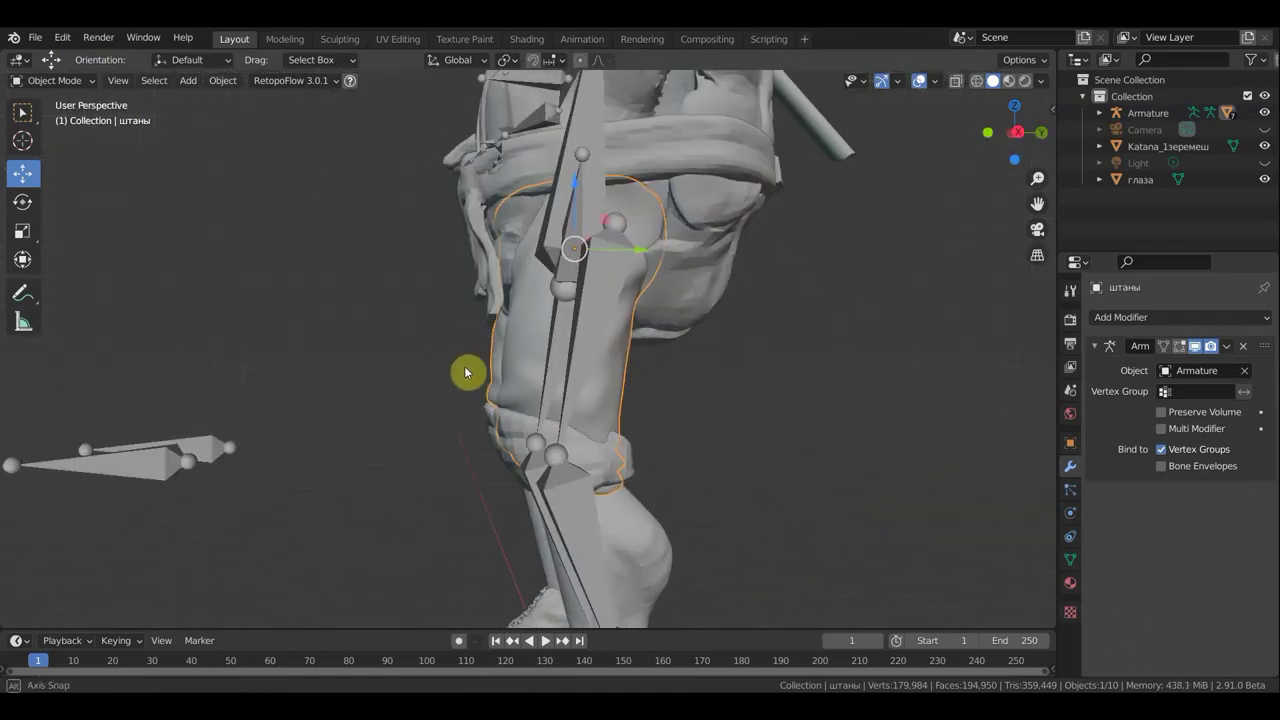
click(60, 81)
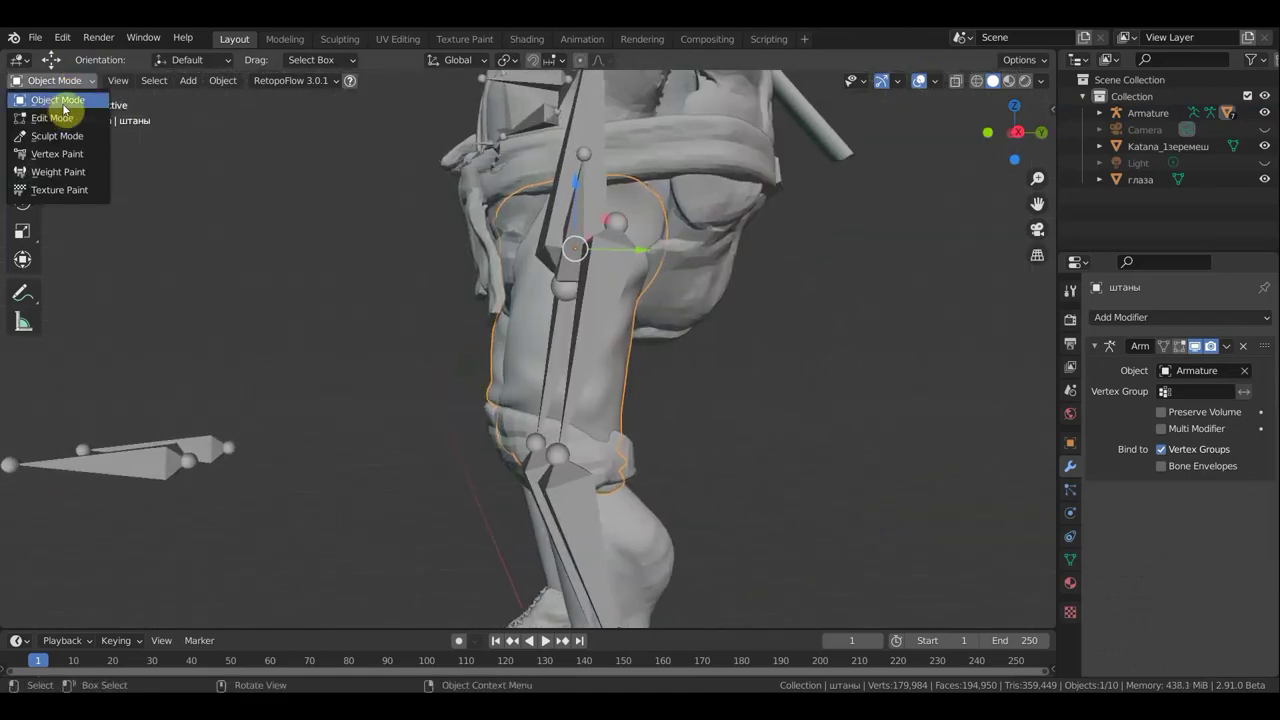
Put the armature in Pose Mode, view from the right, and raise the foot bone to bend the leg
click(588, 136)
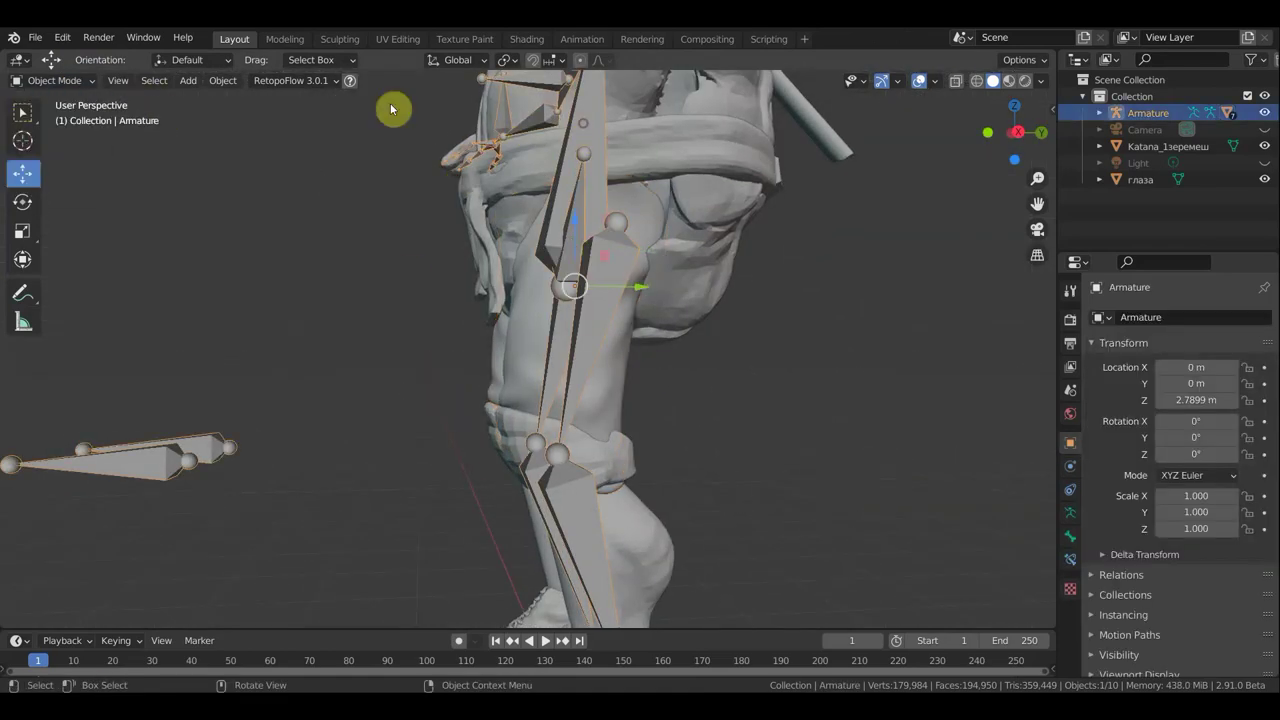
click(80, 81)
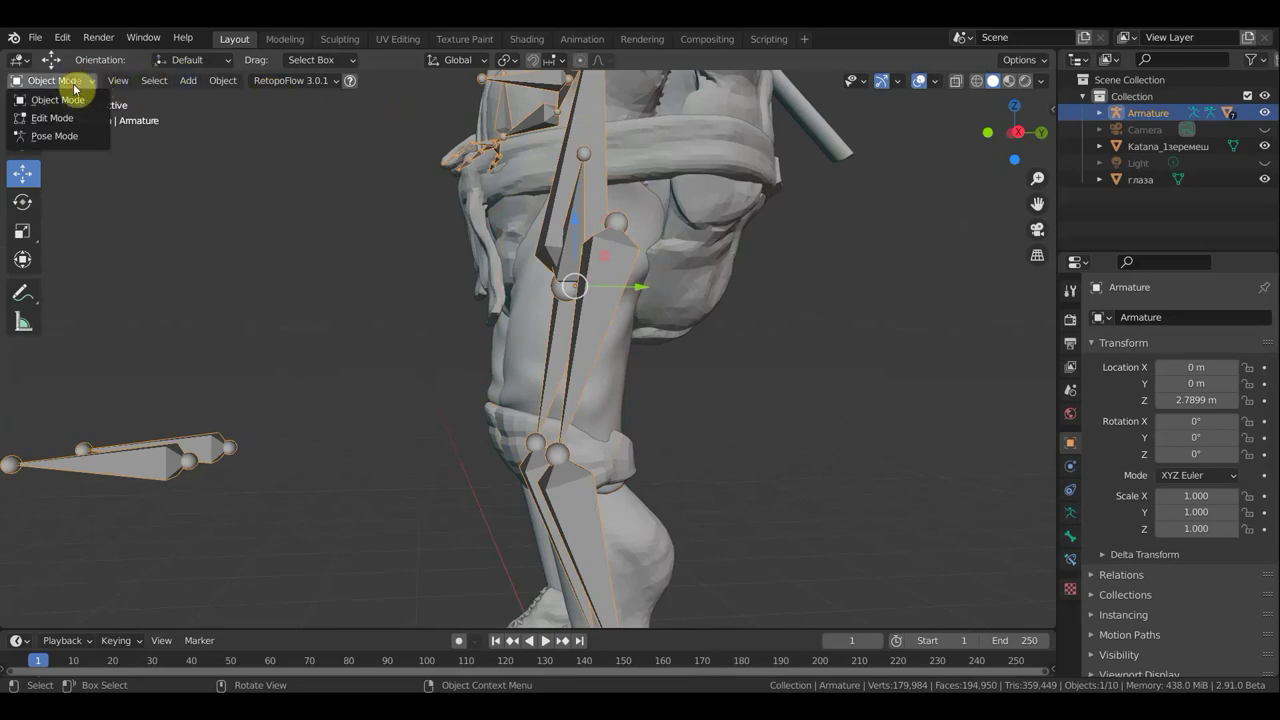
click(51, 136)
scroll(703, 503, down, 4)
scroll(701, 500, down, 2)
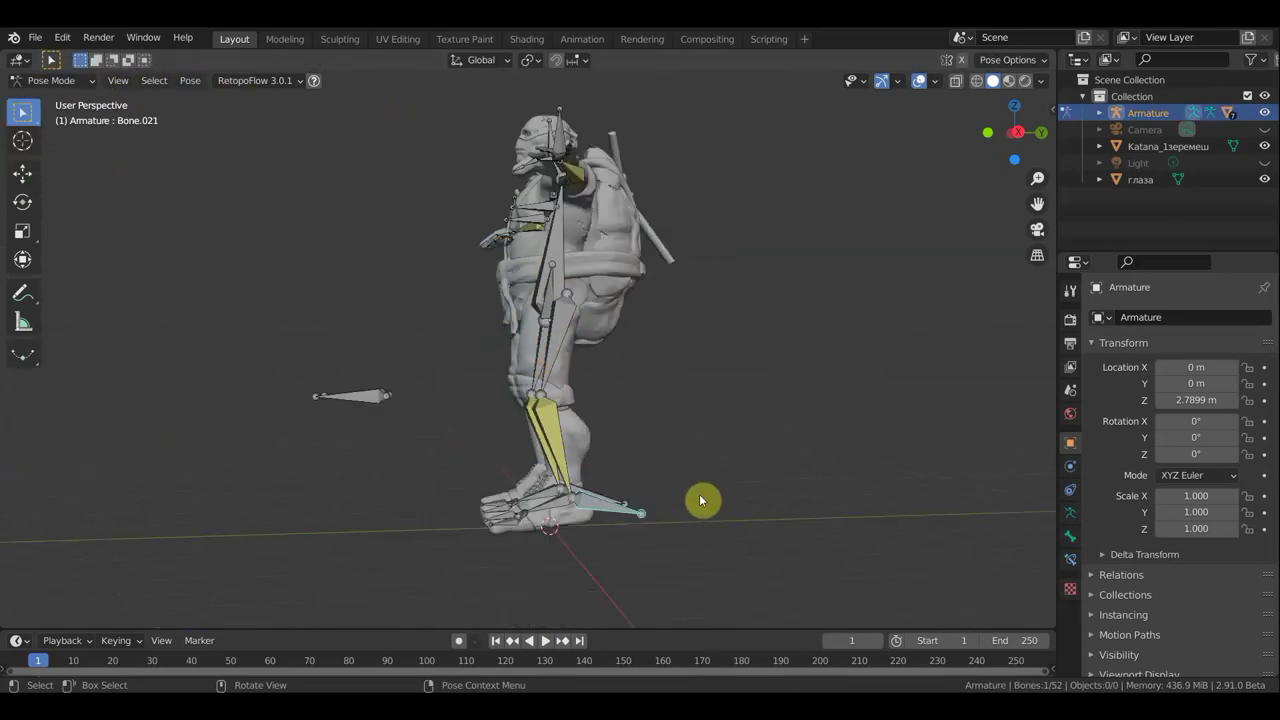
key(KP_3)
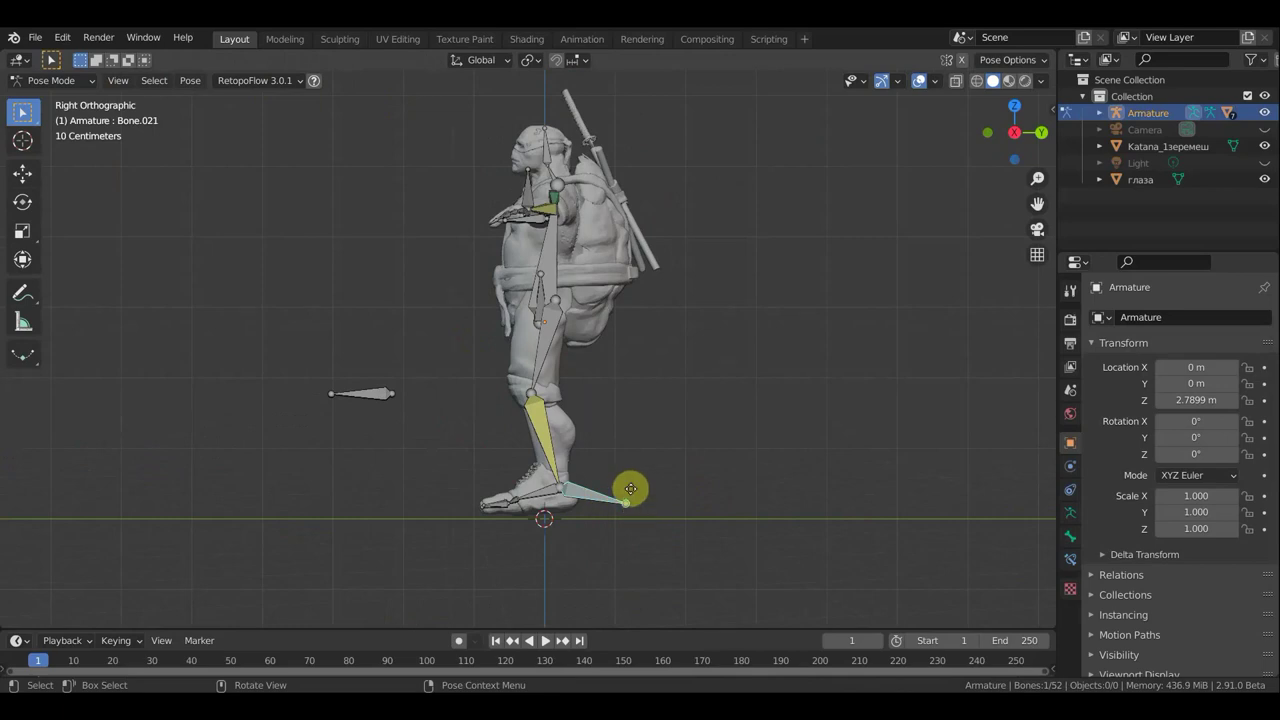
drag(628, 493, 584, 446)
Hide the bones, orbit to inspect the leg deformation, then undo the bend
mouse_move(584, 446)
middle_down()
mouse_move(706, 474)
mouse_move(869, 540)
mouse_move(786, 451)
middle_up()
scroll(780, 445, up, 5)
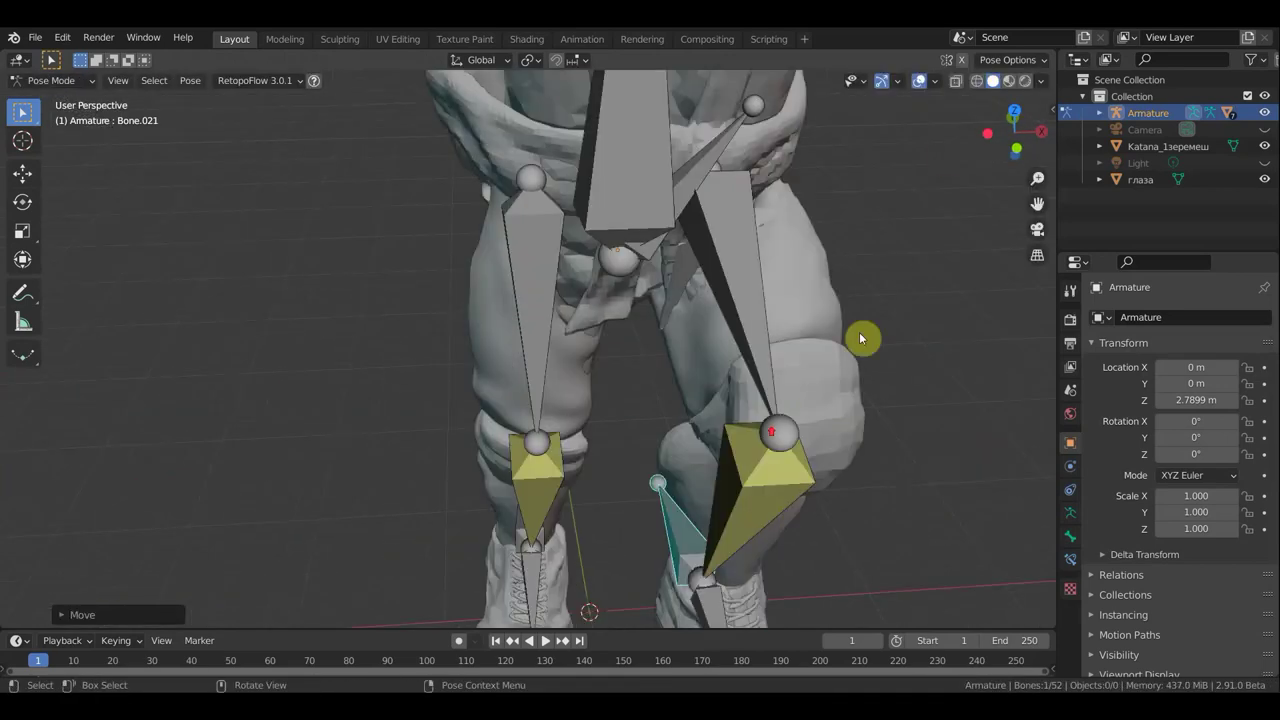
click(921, 80)
mouse_move(853, 288)
middle_down()
mouse_move(806, 243)
mouse_move(881, 240)
middle_up()
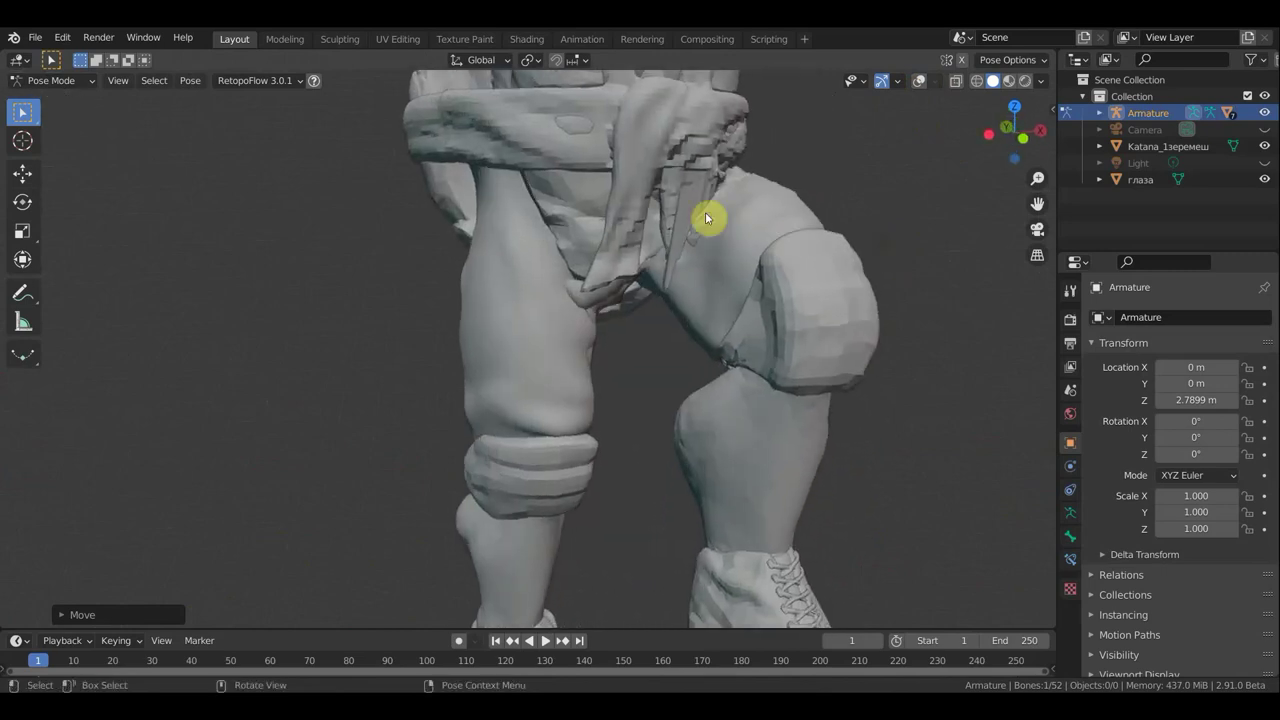
middle_drag(620, 220, 576, 229)
mouse_move(658, 228)
middle_down()
mouse_move(791, 237)
mouse_move(674, 229)
mouse_move(723, 246)
mouse_move(682, 262)
mouse_move(655, 259)
mouse_move(643, 237)
middle_up()
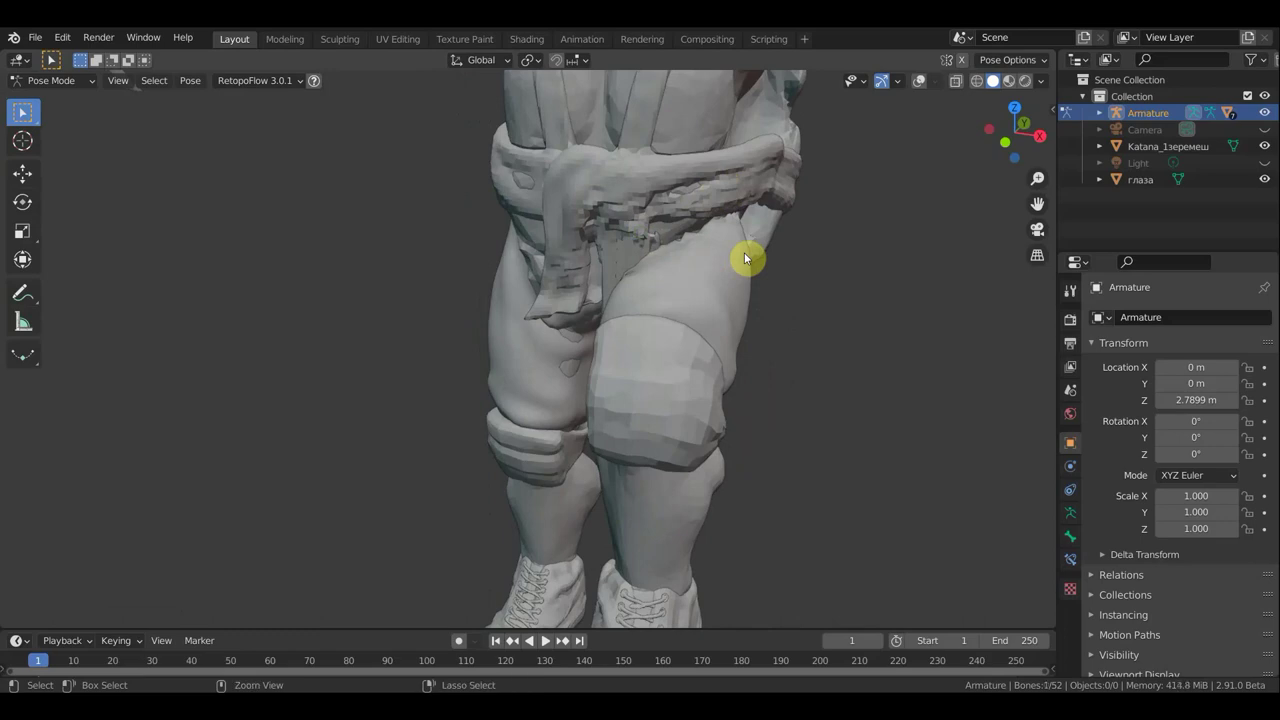
key(ctrl+z)
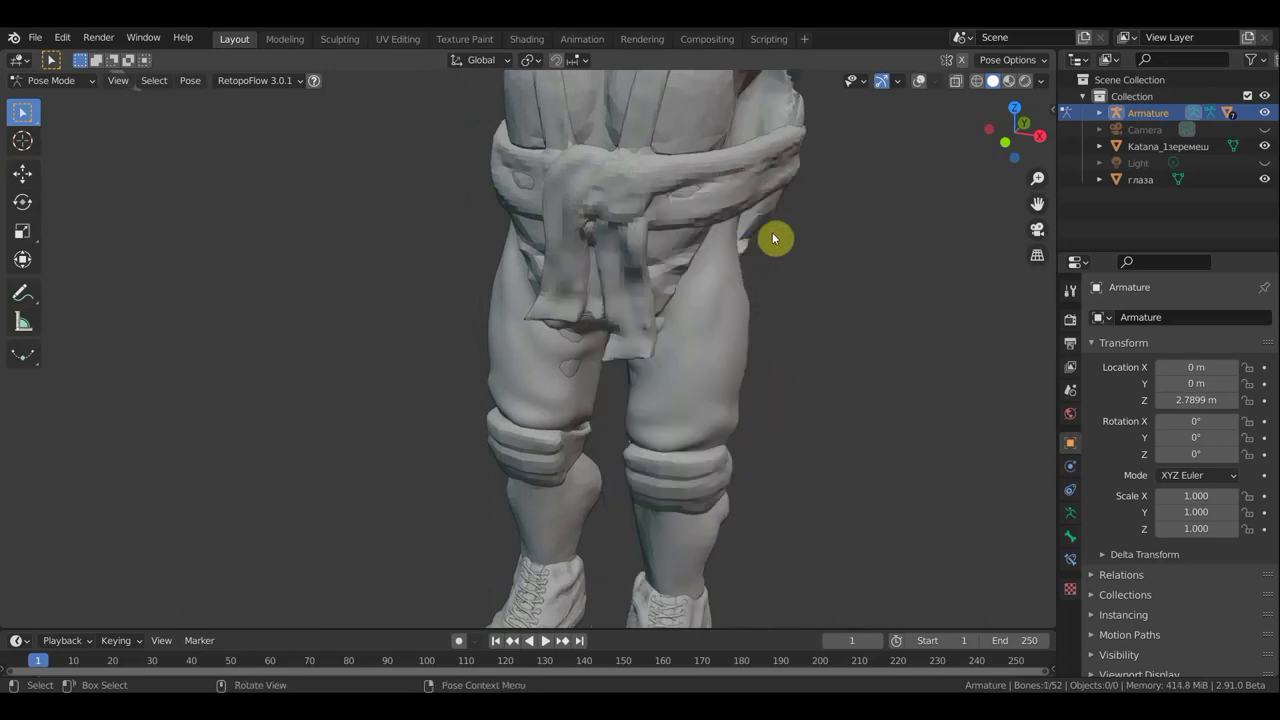
mouse_move(774, 237)
middle_down()
mouse_move(837, 206)
mouse_move(706, 190)
middle_up()
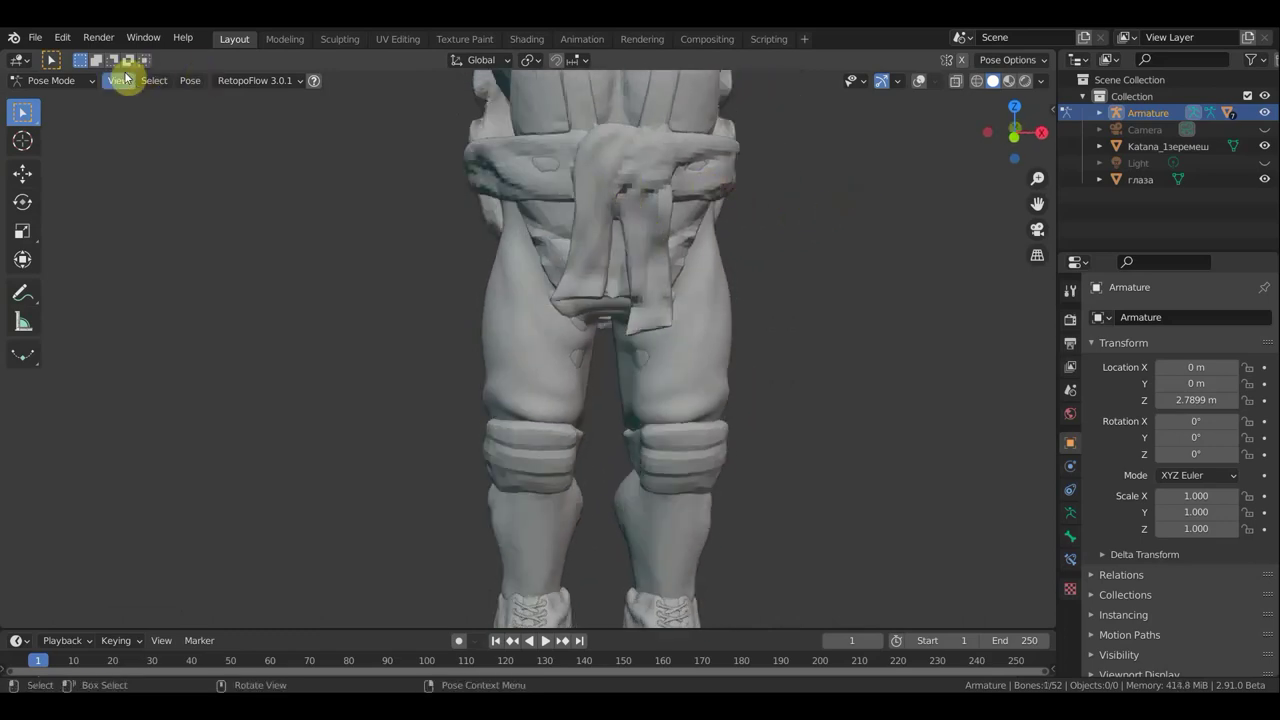
Return to Object Mode, enable X-Ray and shade the belt ремень smooth
click(50, 80)
click(57, 100)
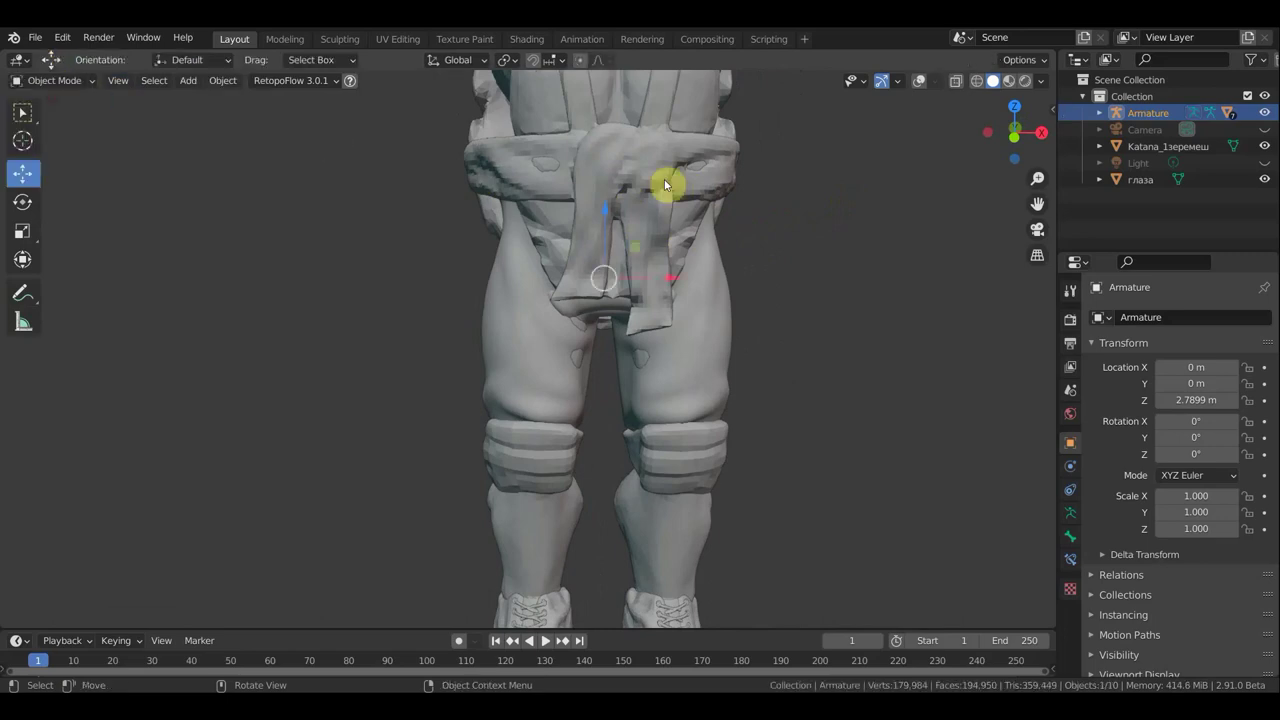
click(700, 150)
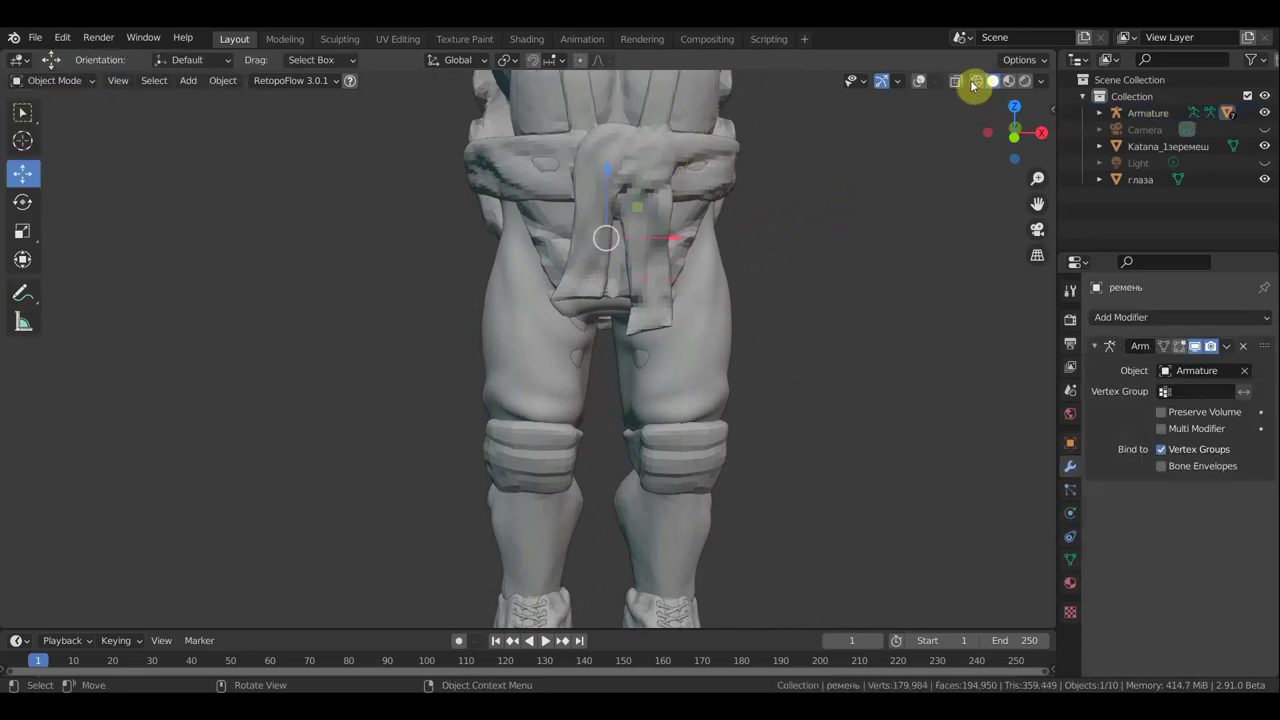
click(919, 81)
right_click(659, 157)
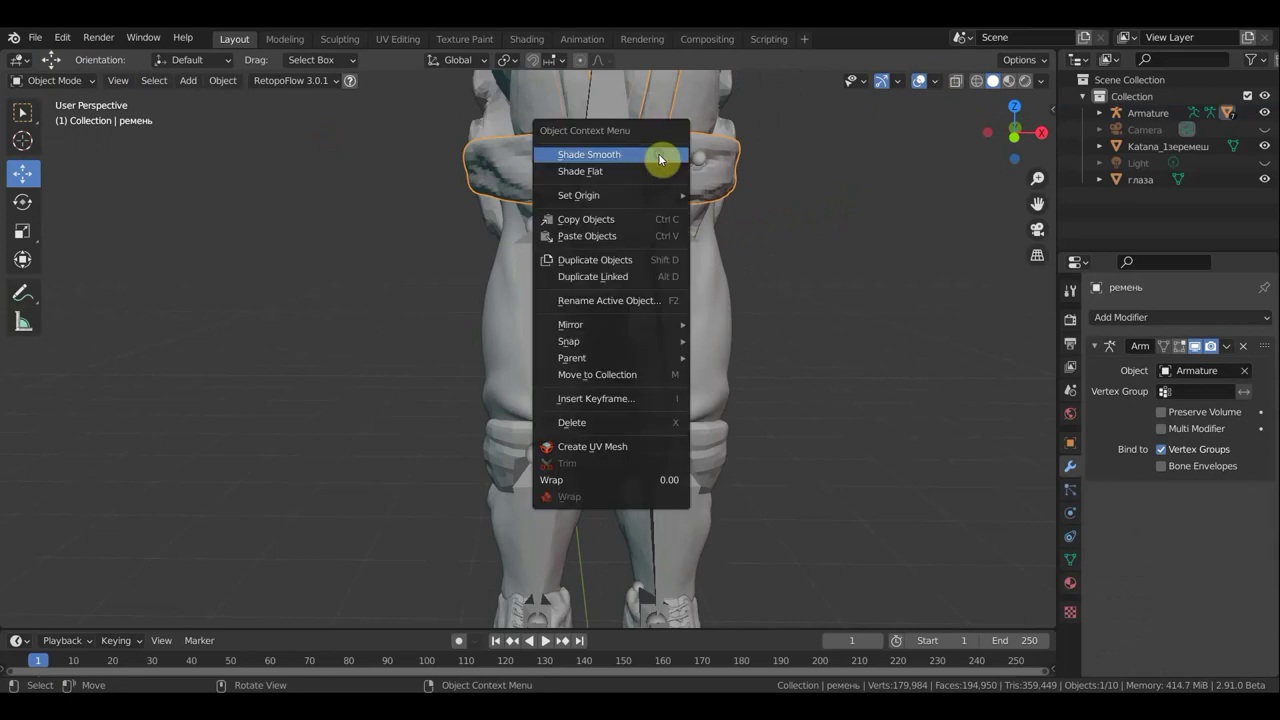
click(647, 157)
Shade the boot mesh untitled1_1 smooth
scroll(788, 285, down, 2)
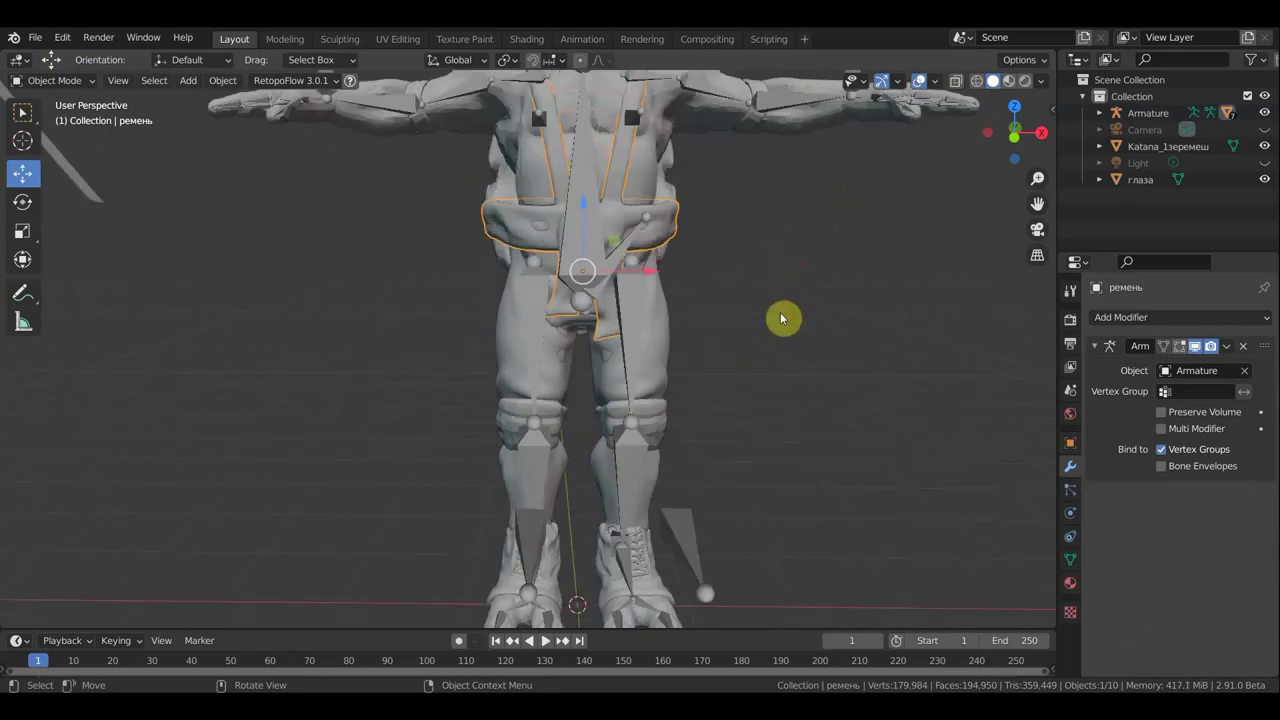
click(660, 590)
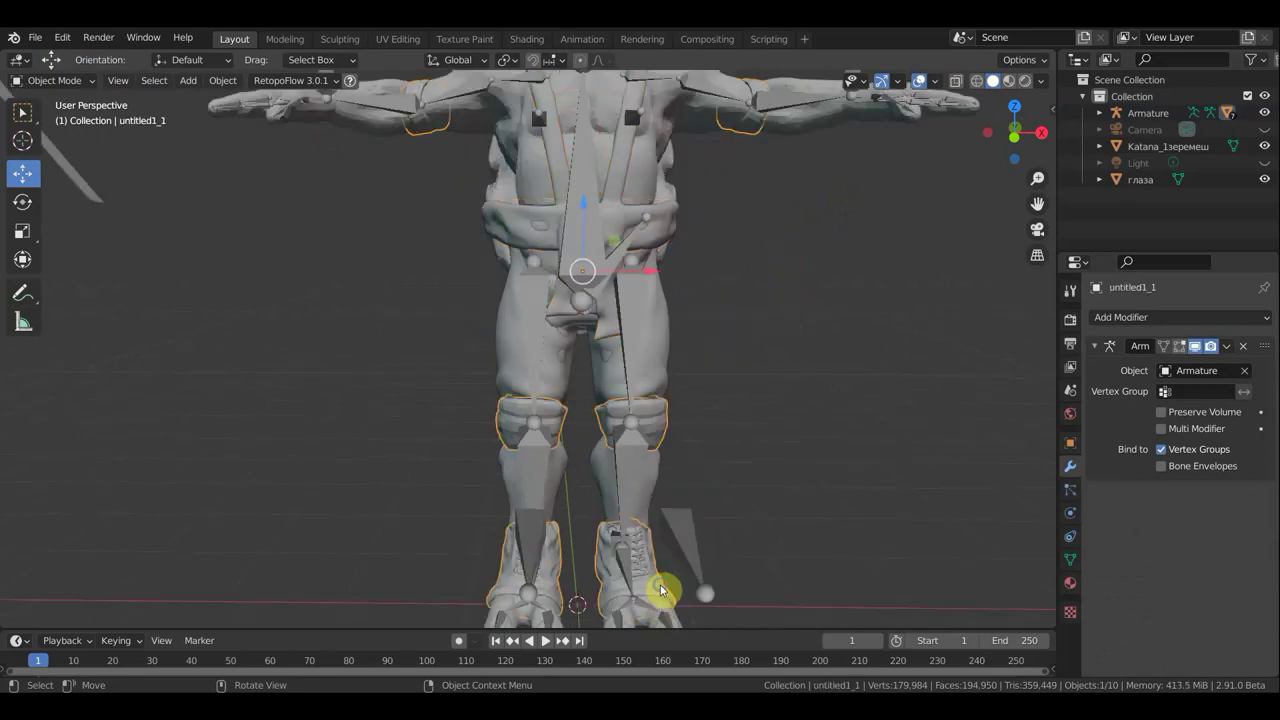
right_click(662, 590)
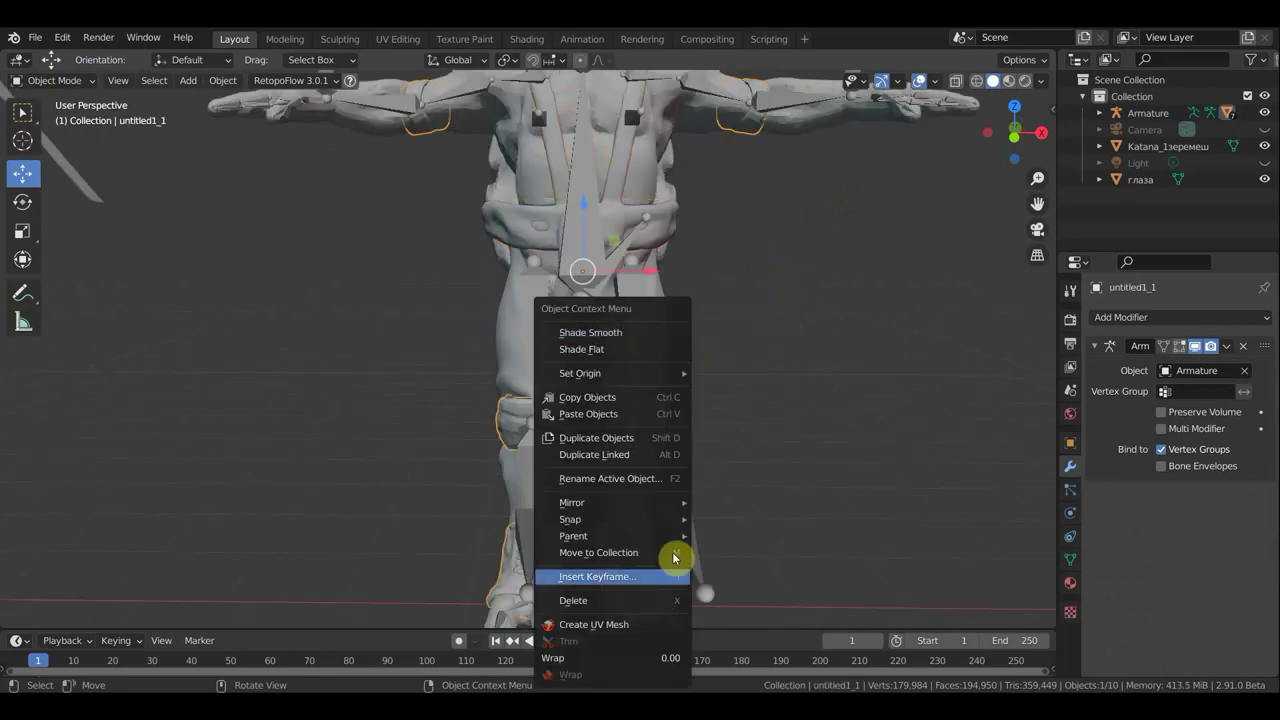
click(608, 332)
Orbit around the character and shade the маска head mesh smooth
mouse_move(629, 376)
middle_down()
mouse_move(563, 400)
mouse_move(606, 366)
middle_up()
mouse_move(763, 409)
alt+middle_down()
mouse_move(757, 542)
mouse_move(697, 323)
mouse_move(734, 514)
mouse_move(705, 398)
alt+middle_up()
scroll(705, 398, up, 2)
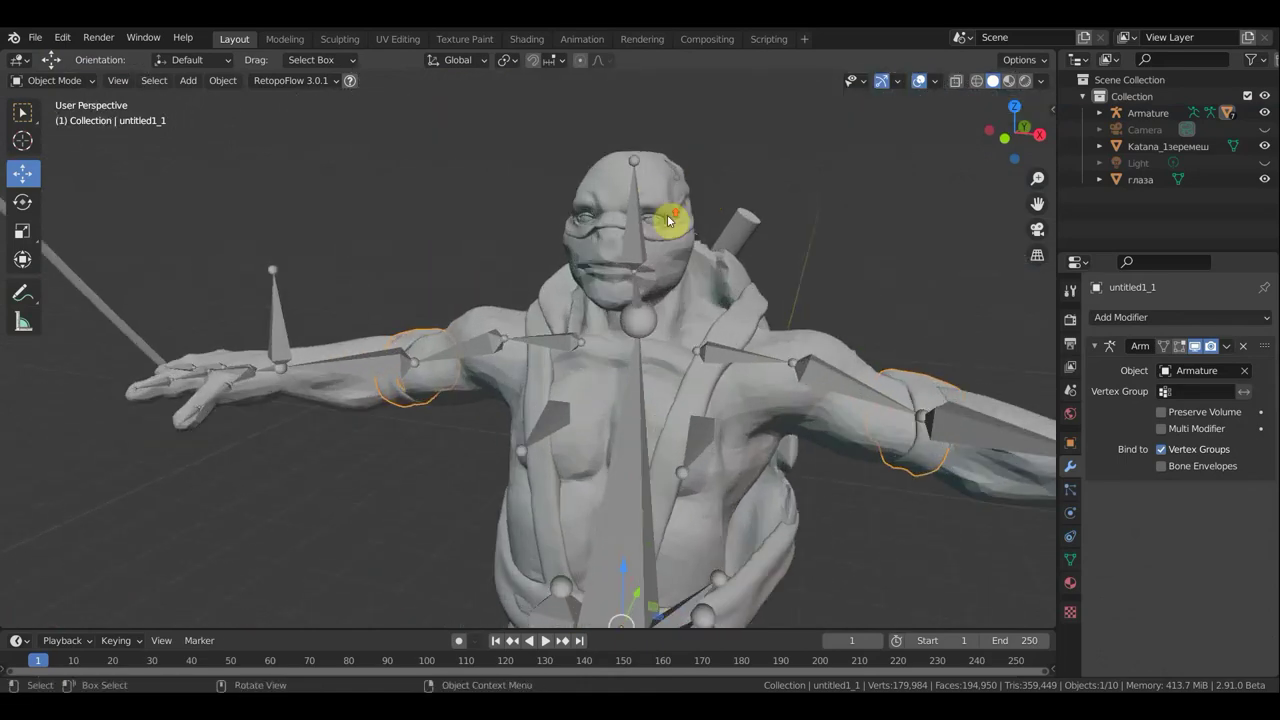
click(616, 190)
right_click(616, 190)
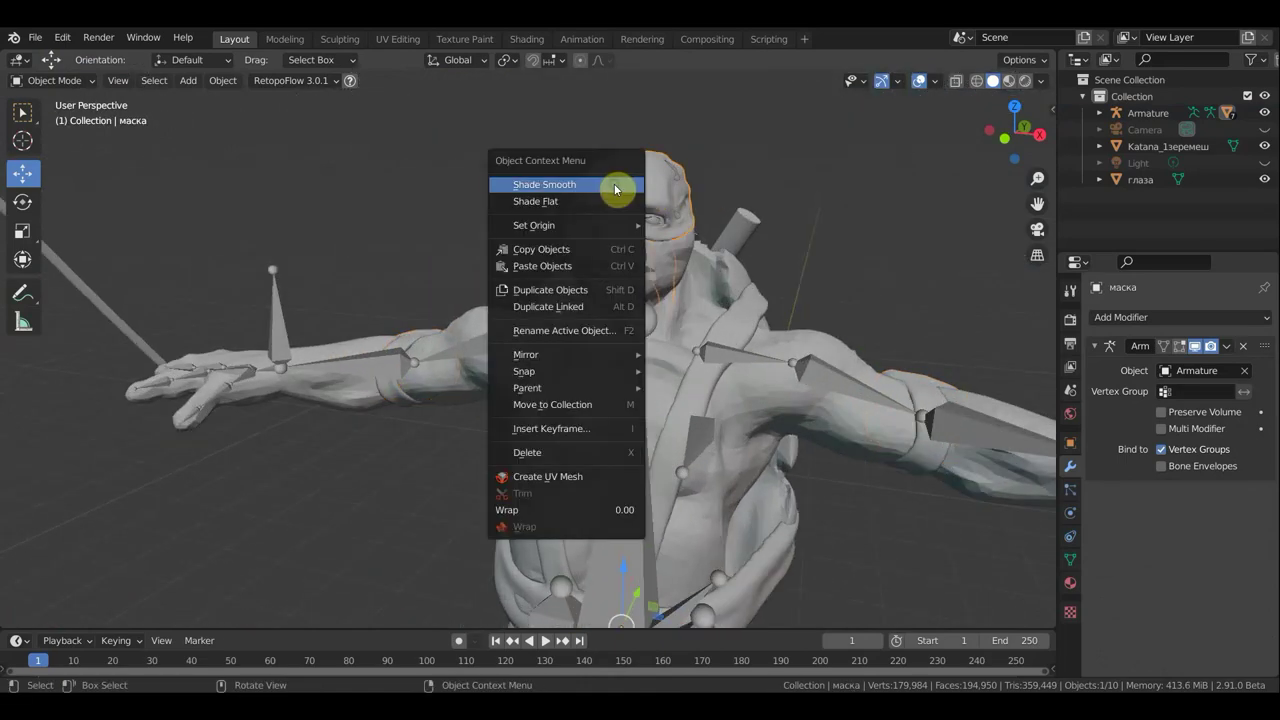
click(605, 185)
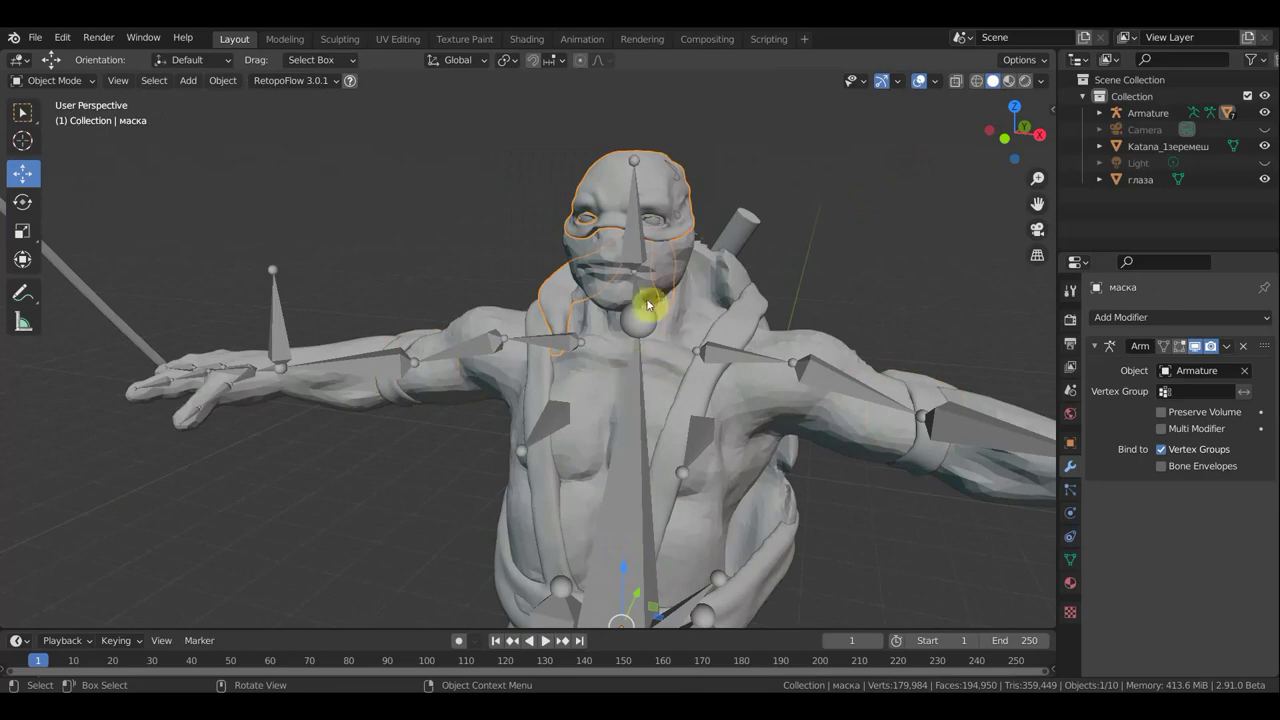
mouse_move(641, 257)
middle_down()
mouse_move(700, 247)
mouse_move(673, 203)
middle_up()
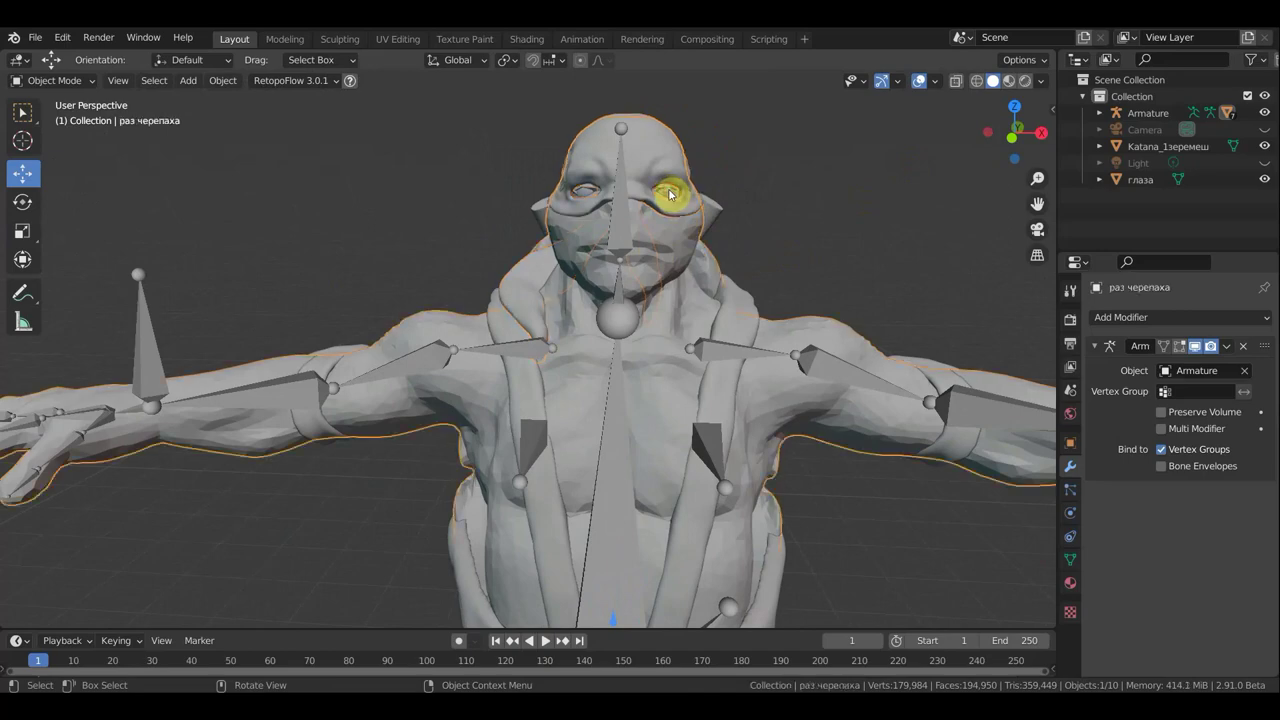
click(669, 192)
Parent глаза to the Armature with empty groups, then make глаза the active object
shift+click(619, 204)
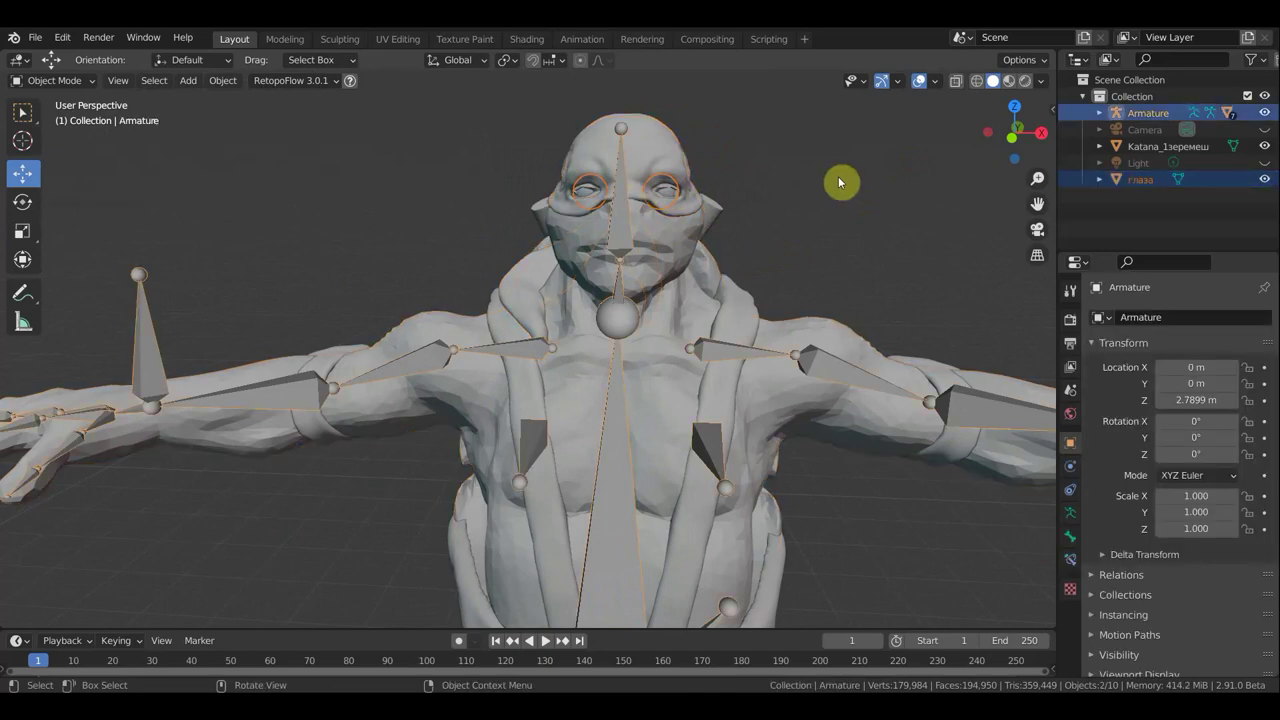
key(ctrl+p)
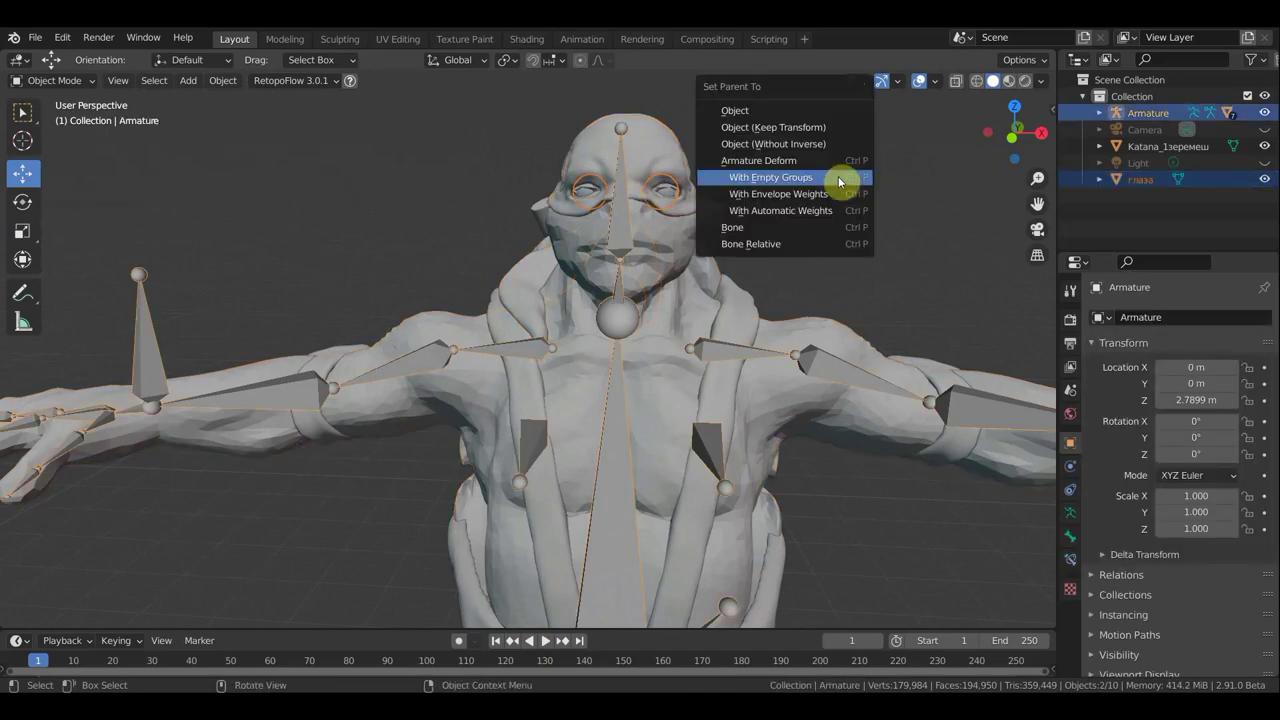
click(838, 176)
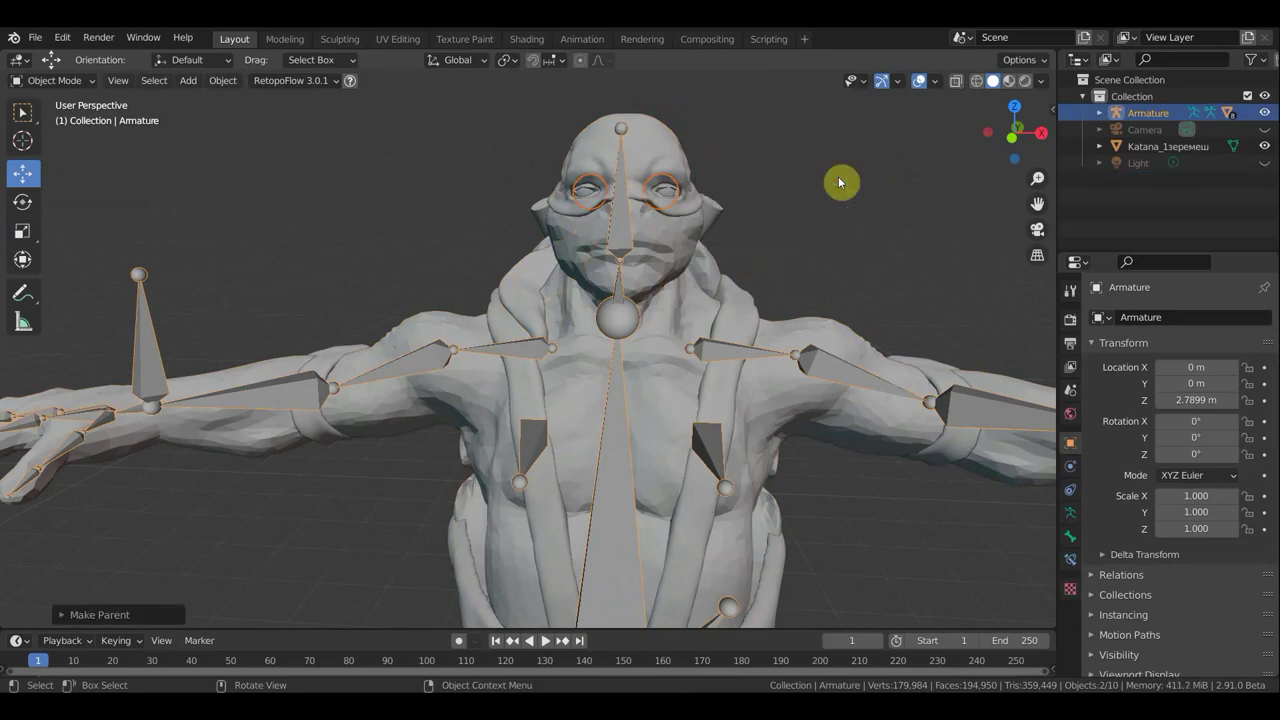
click(666, 192)
click(670, 195)
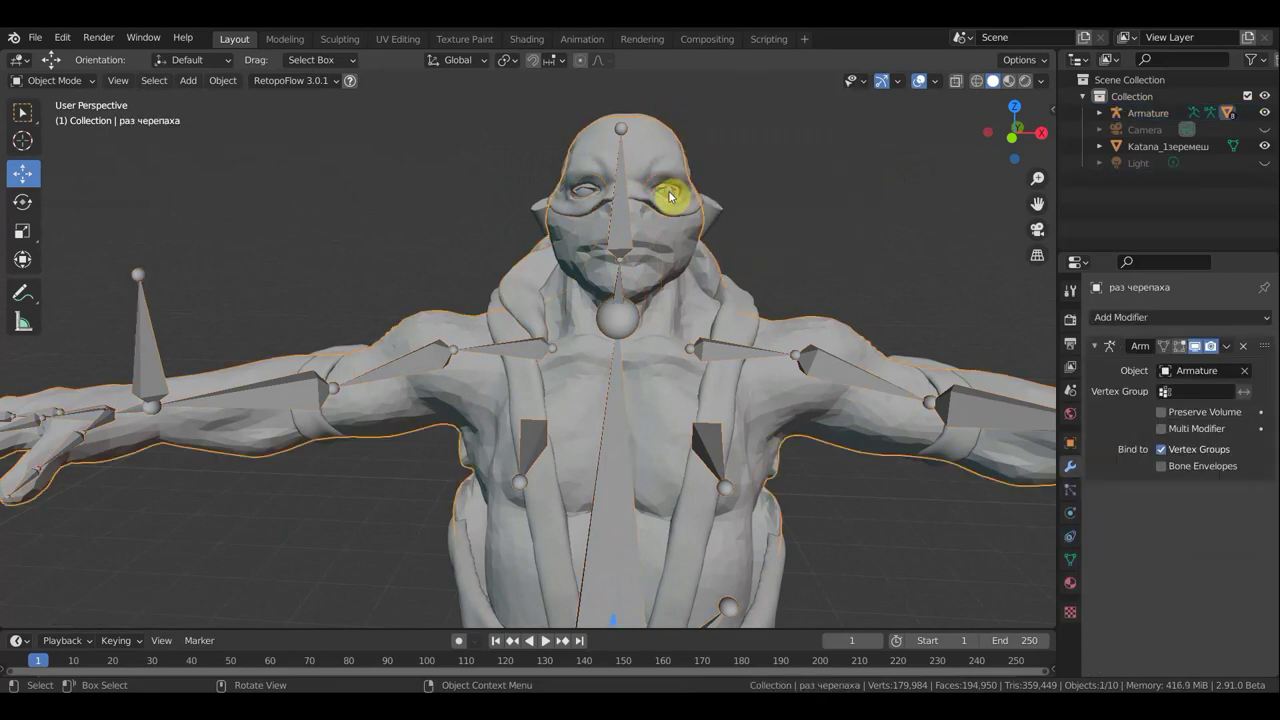
click(665, 198)
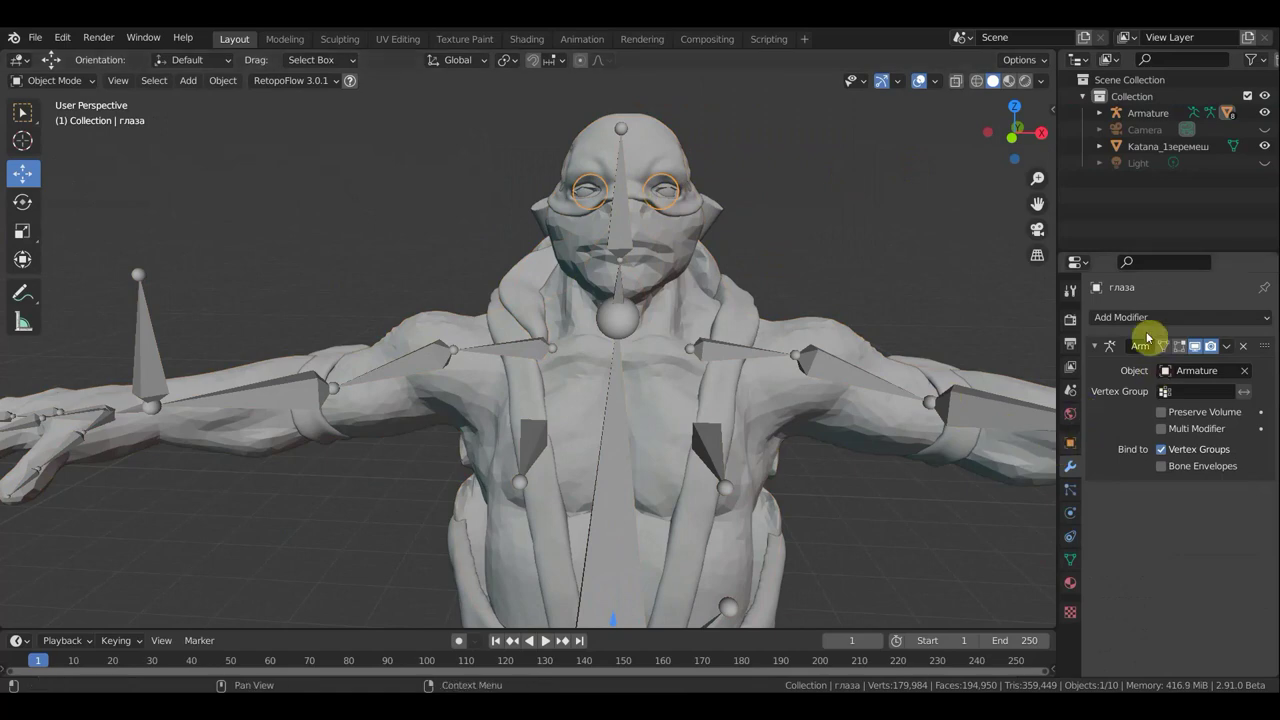
Add a Data Transfer modifier to глаза copying раз черепаха vertex groups with Topology mapping
click(1148, 317)
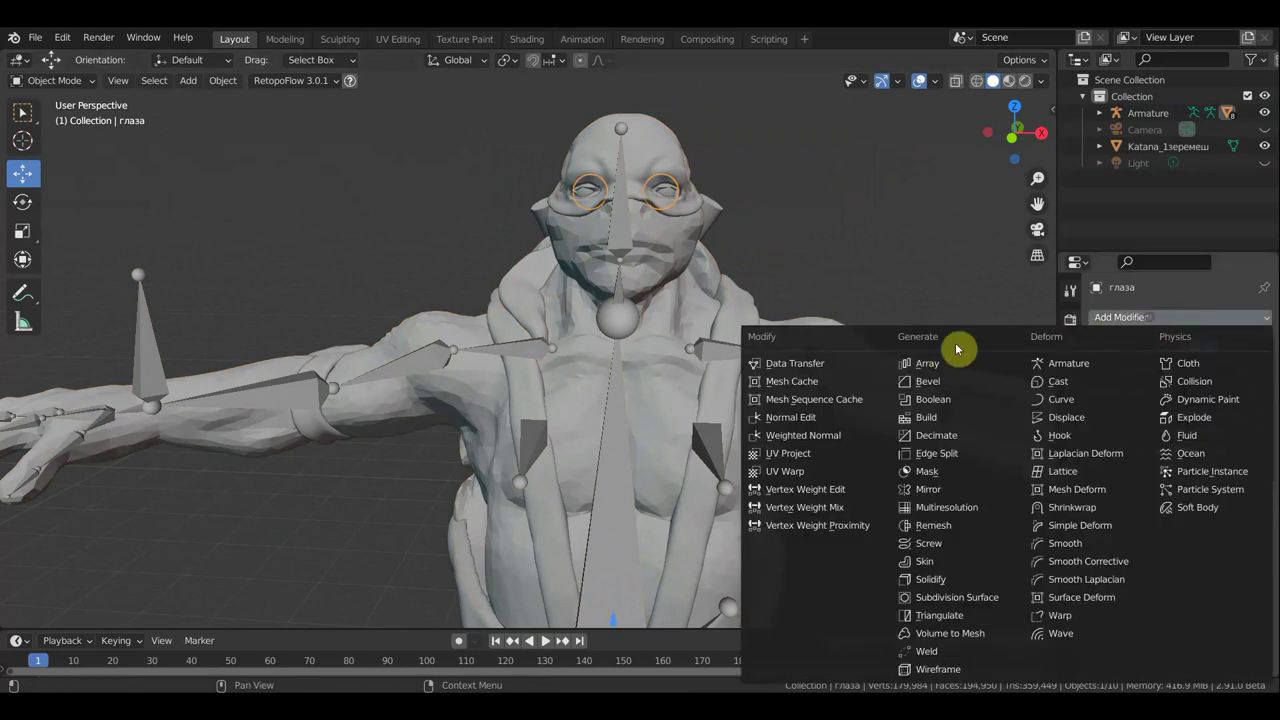
click(815, 365)
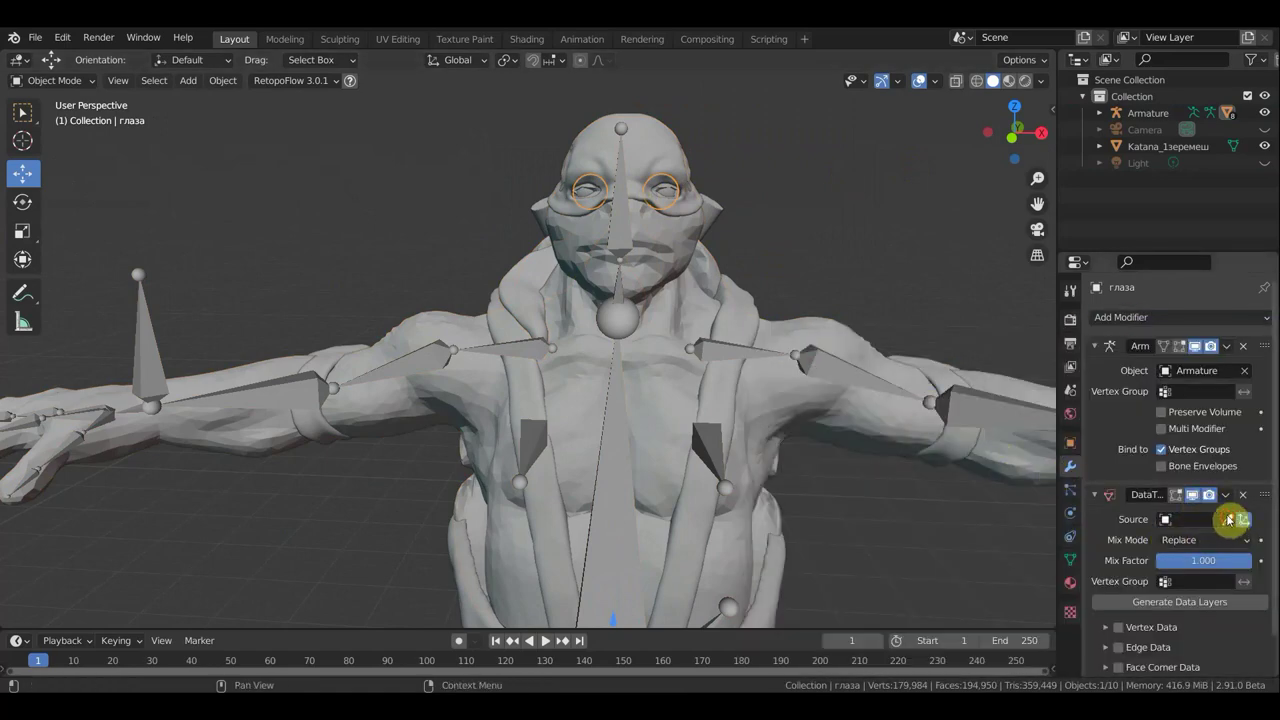
click(866, 392)
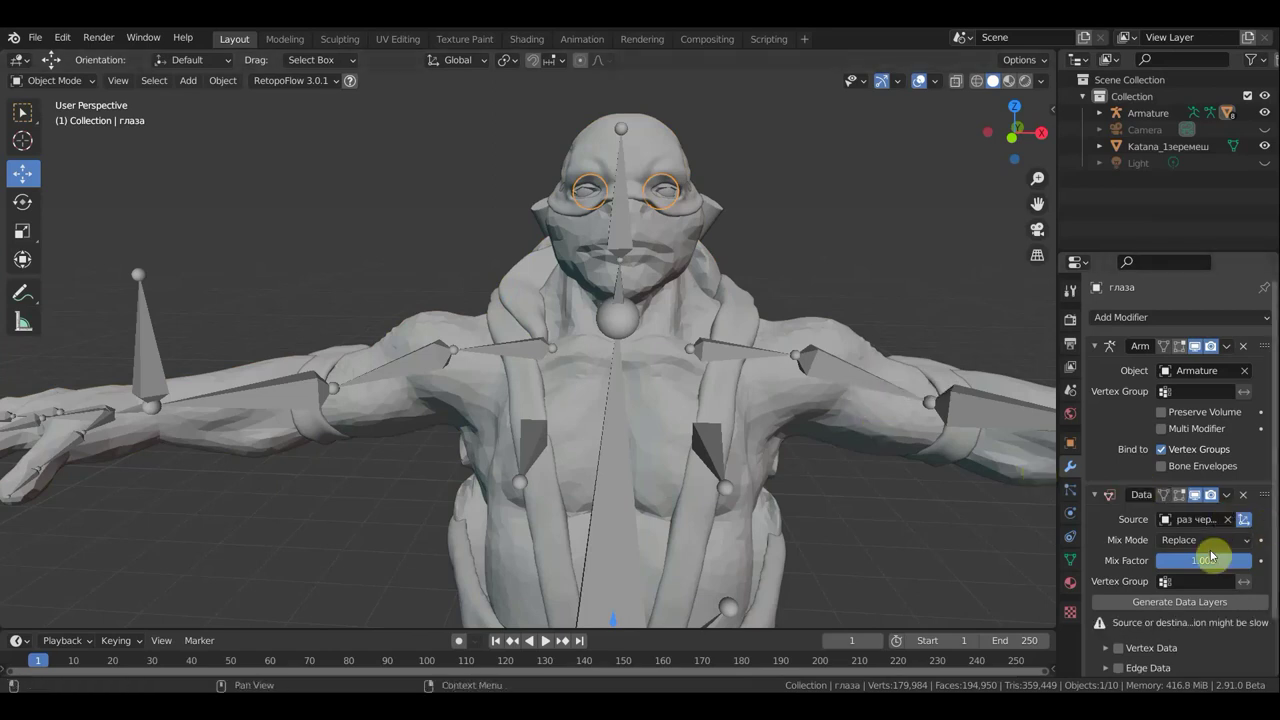
click(1107, 650)
scroll(1115, 645, down, 2)
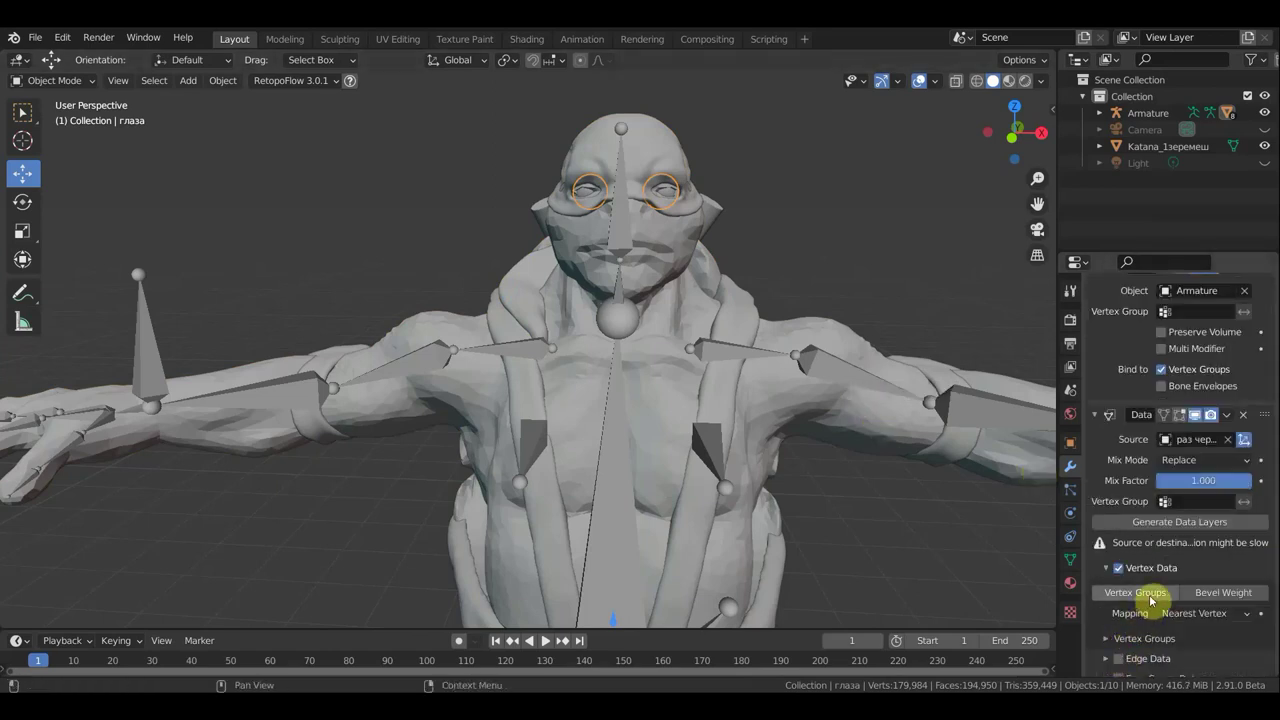
click(1245, 618)
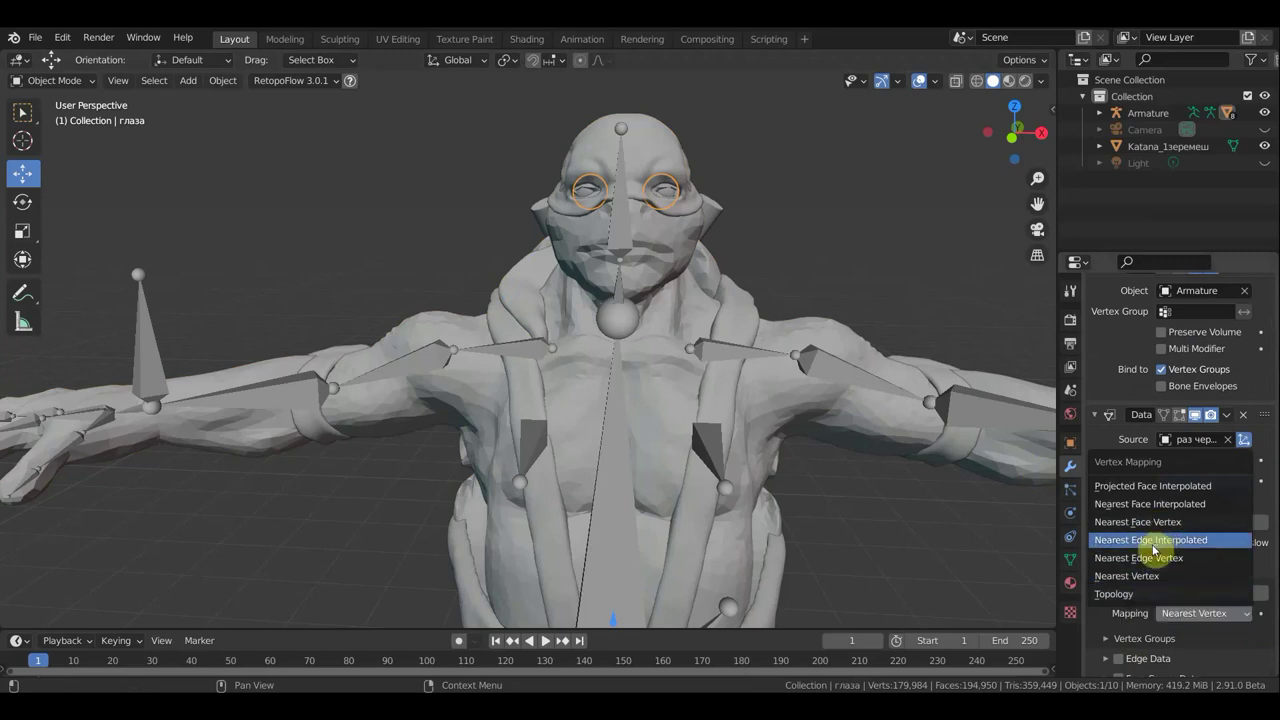
click(1129, 595)
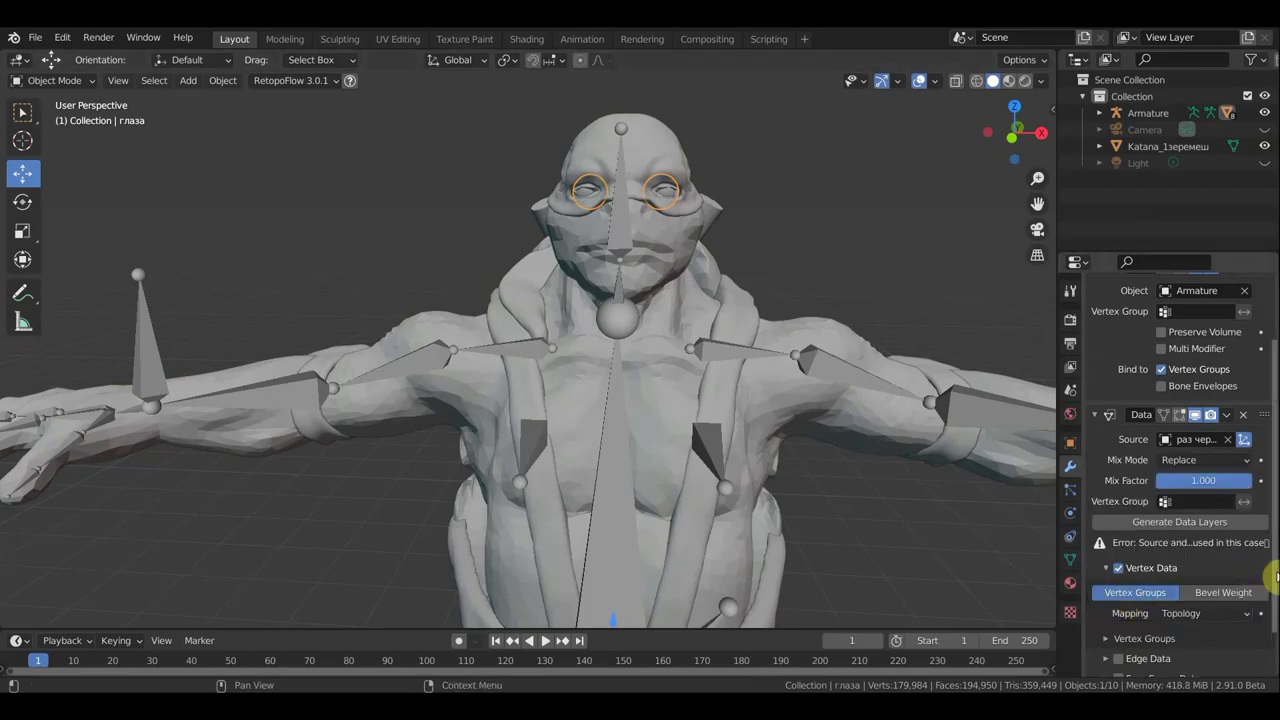
scroll(890, 360, down, 3)
mouse_move(877, 334)
middle_down()
mouse_move(761, 346)
mouse_move(748, 332)
middle_up()
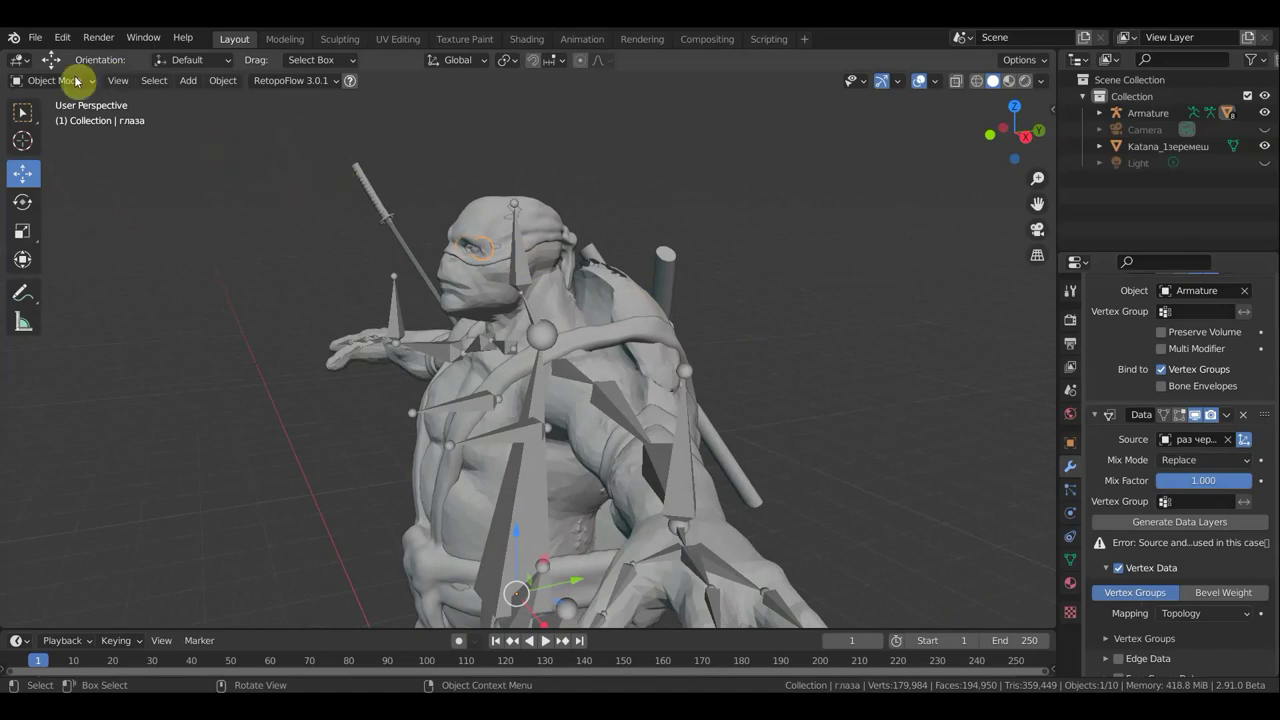
click(35, 38)
key(Escape)
click(70, 84)
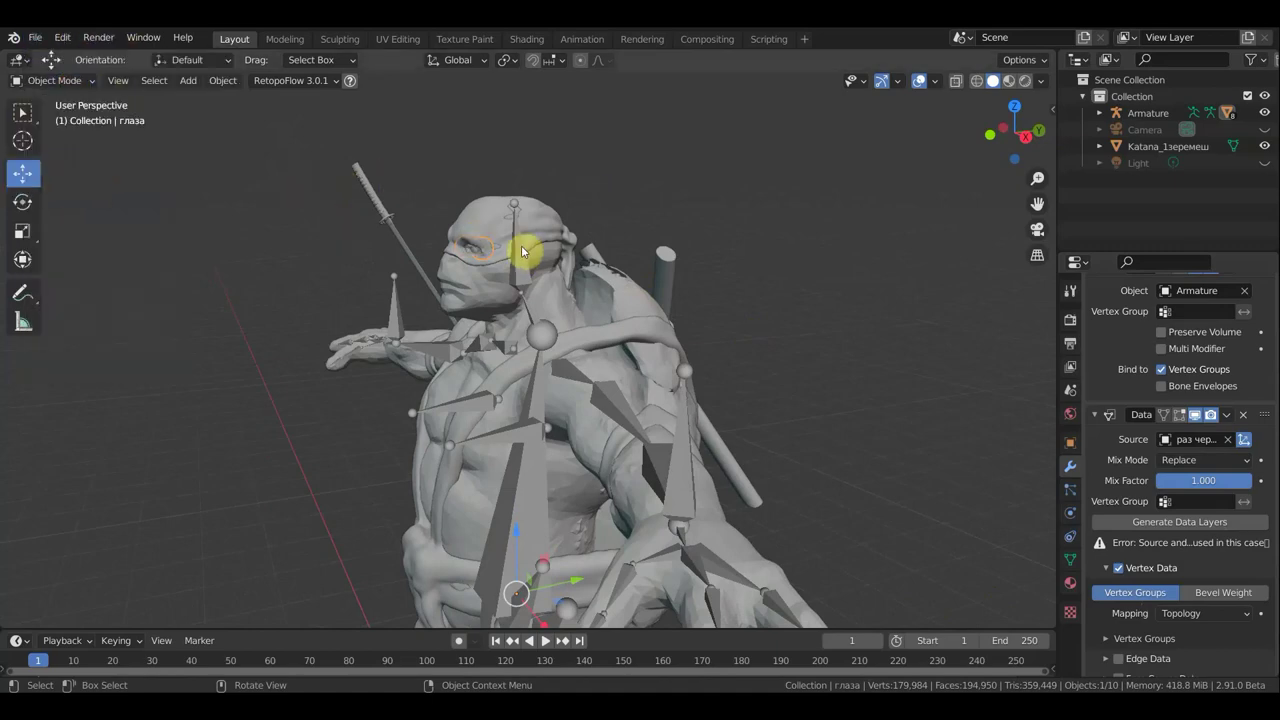
click(501, 248)
click(60, 80)
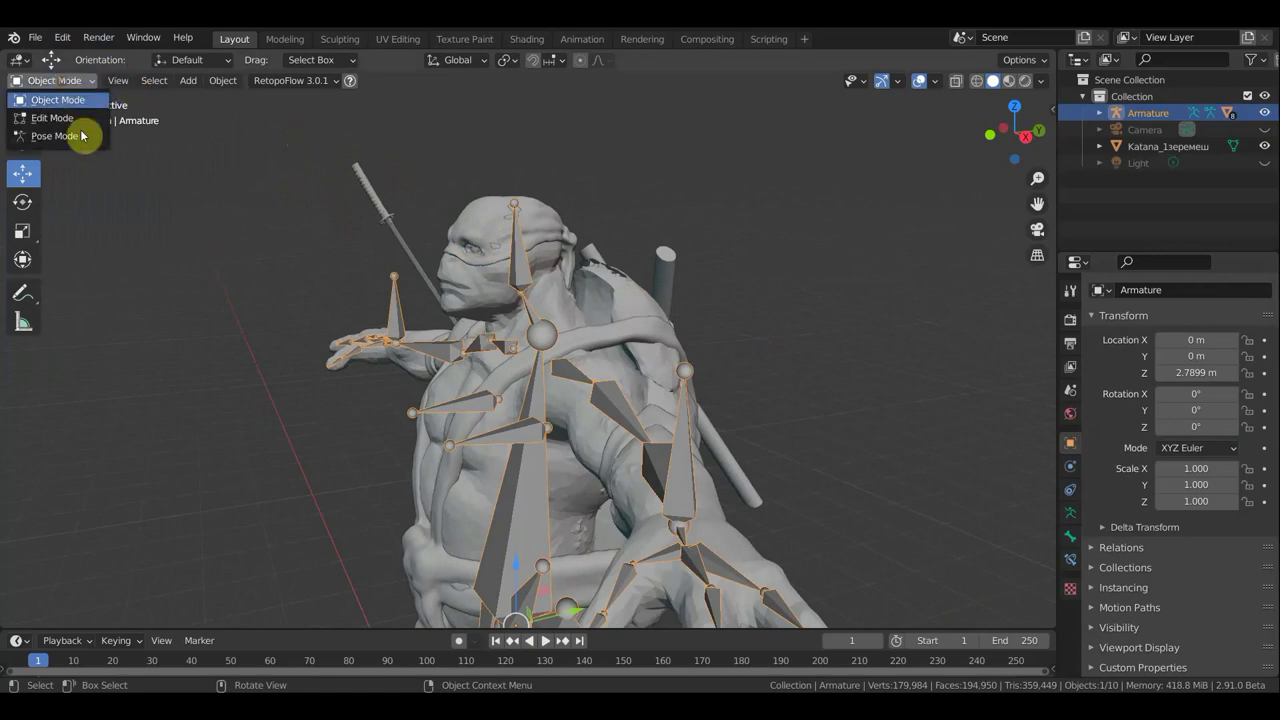
key(Return)
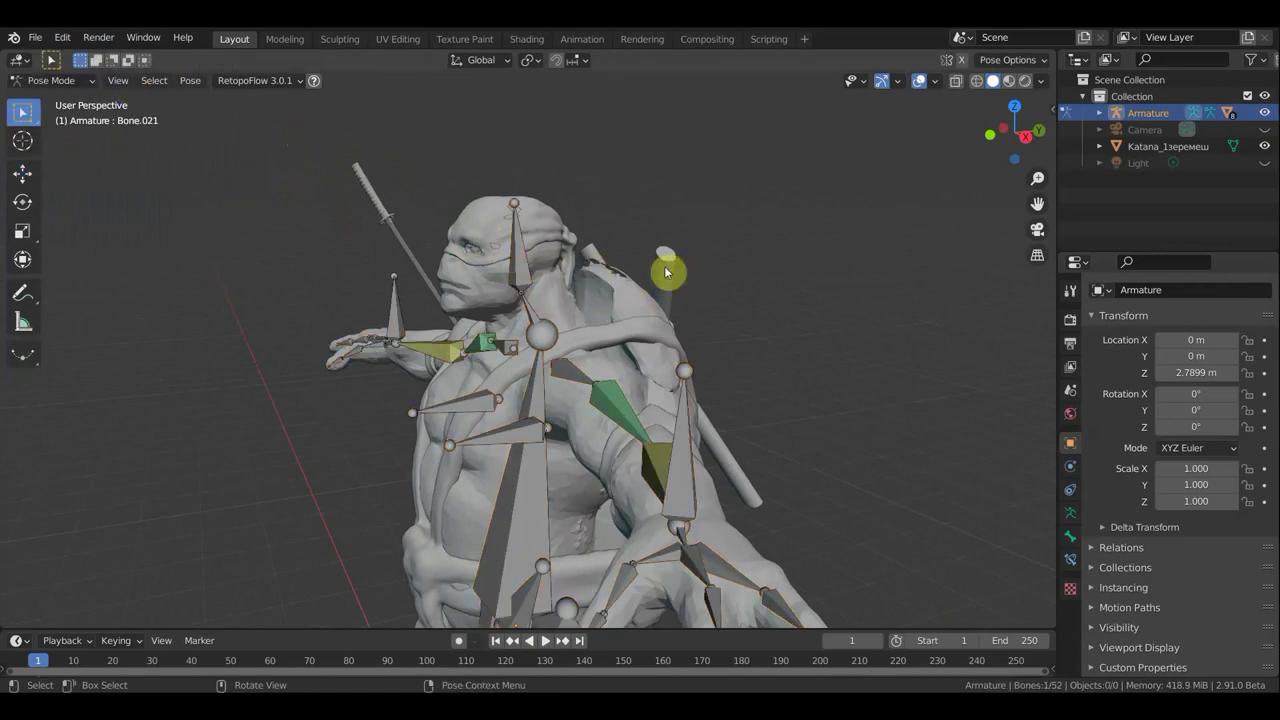
mouse_move(666, 272)
middle_down()
mouse_move(609, 266)
mouse_move(620, 261)
middle_up()
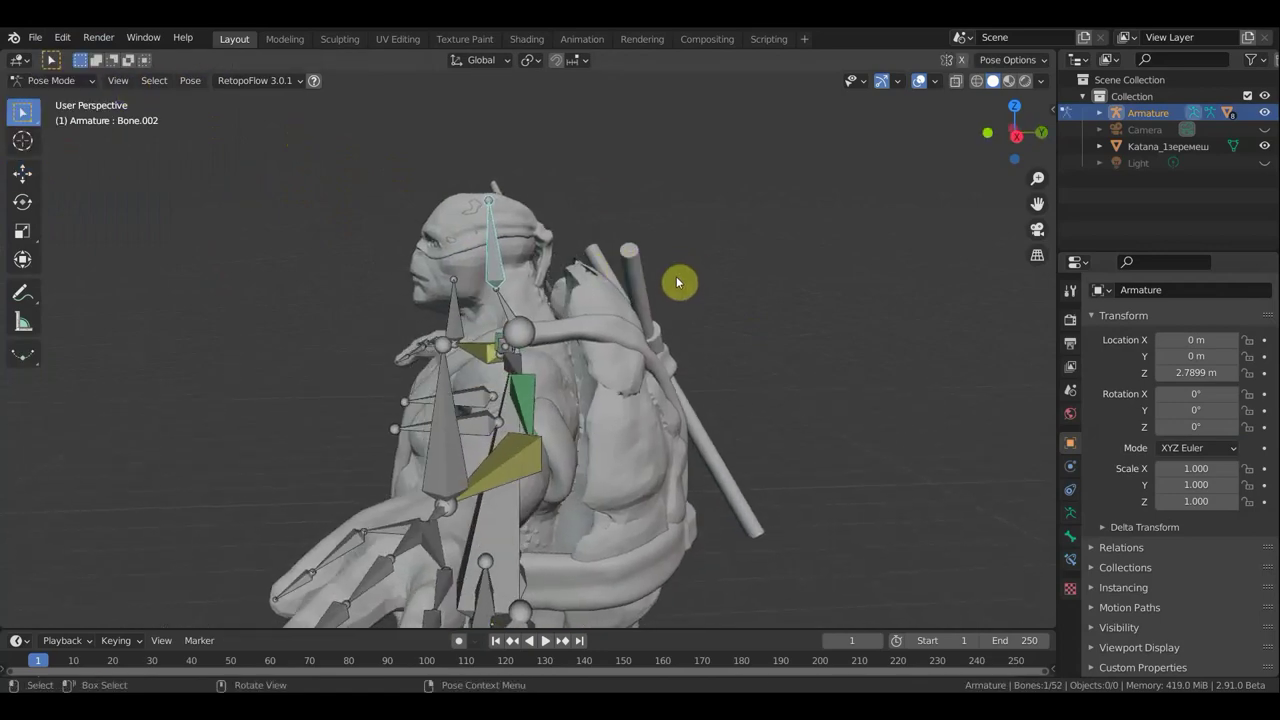
key(r)
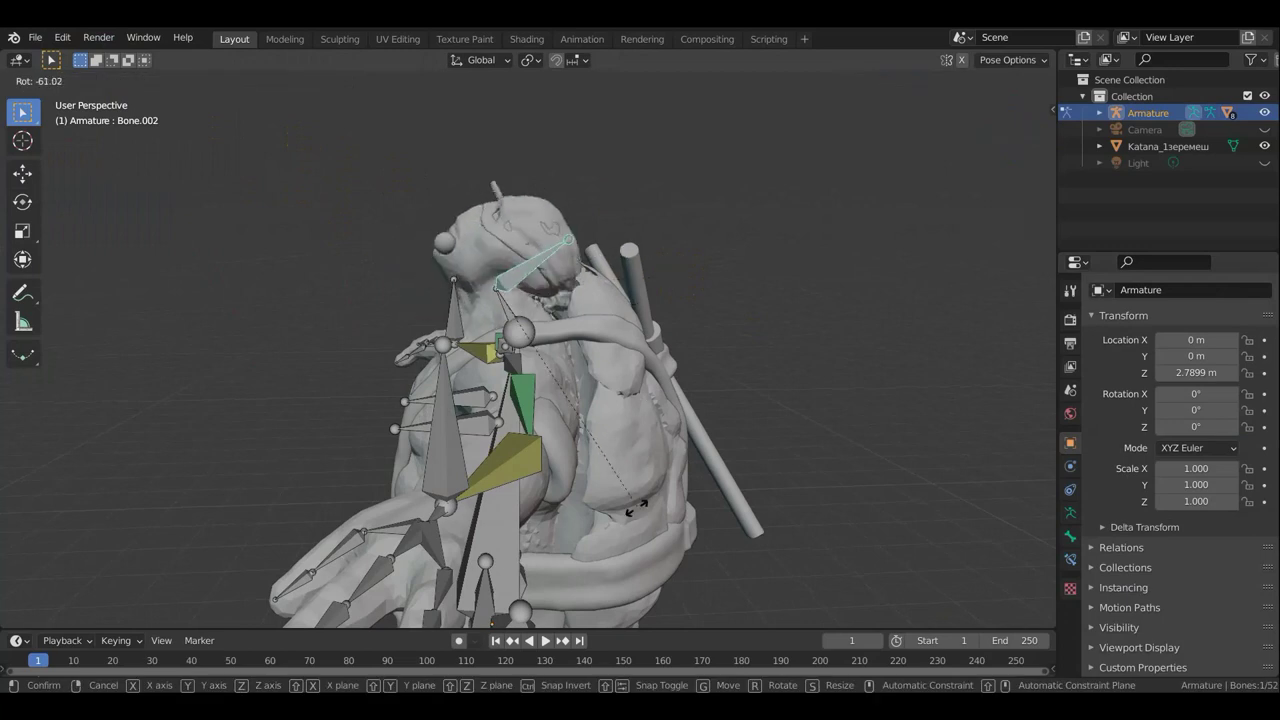
click(636, 513)
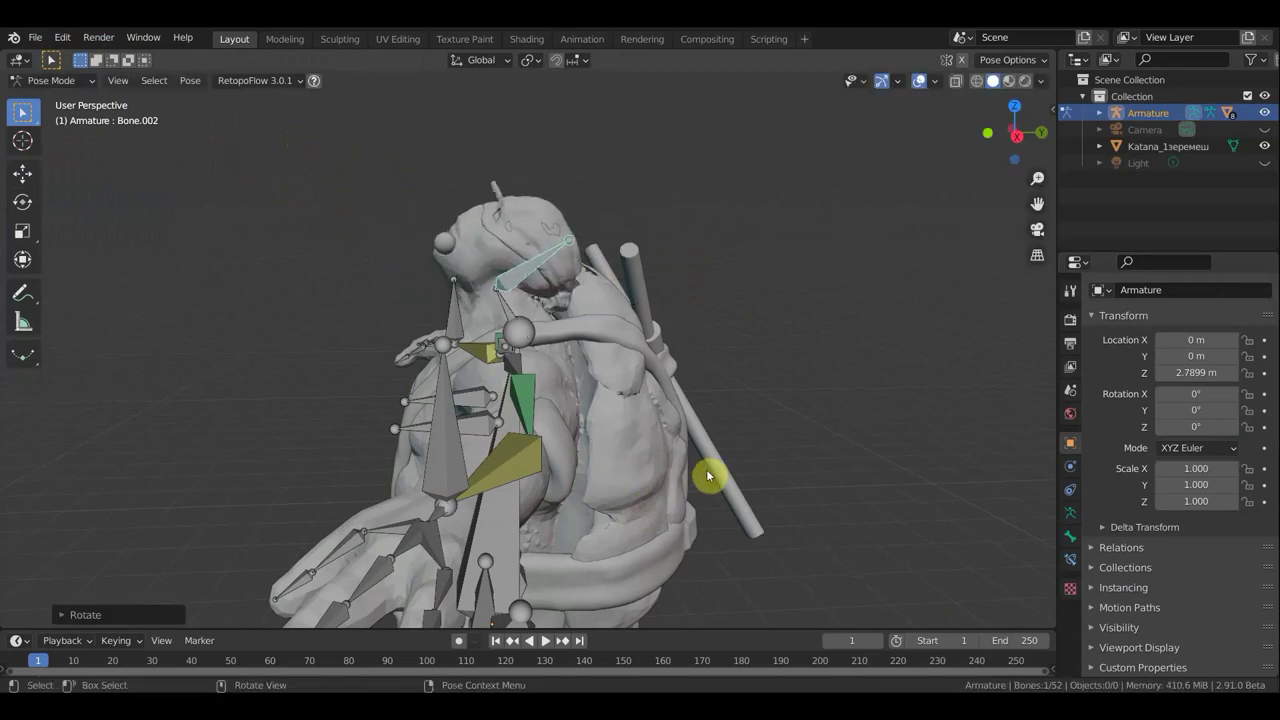
key(ctrl+z)
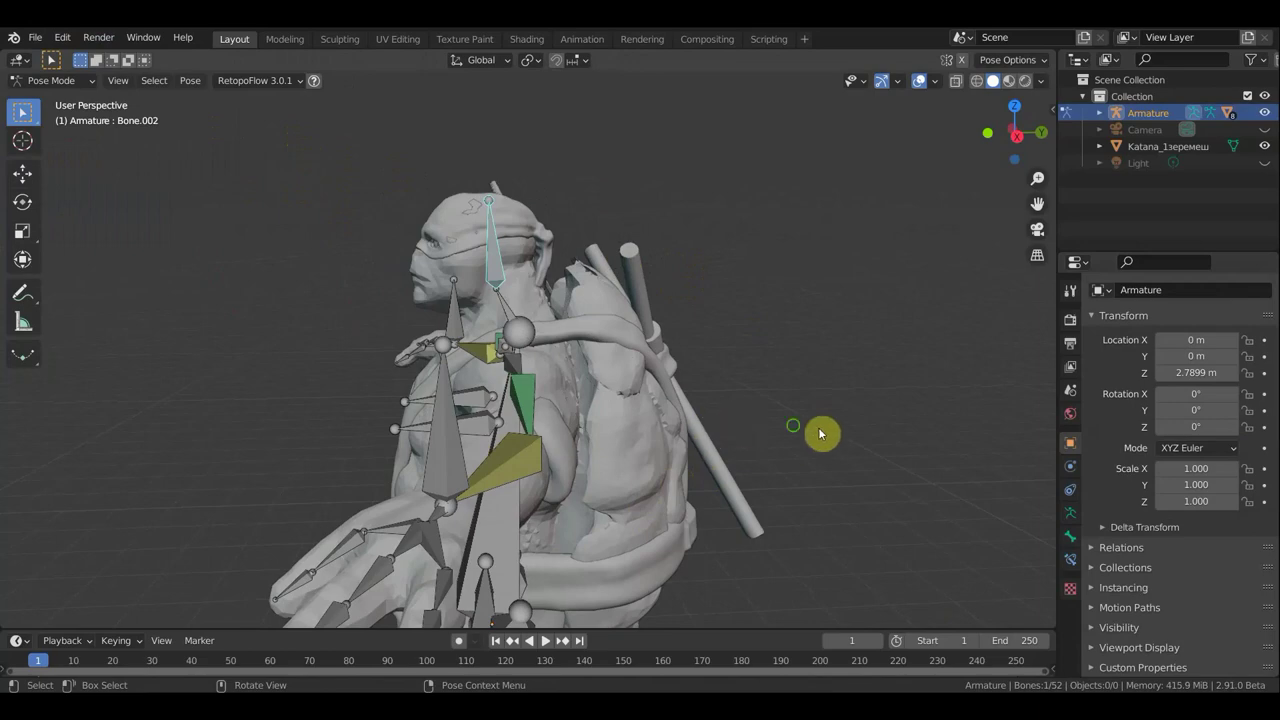
middle_drag(820, 432, 923, 440)
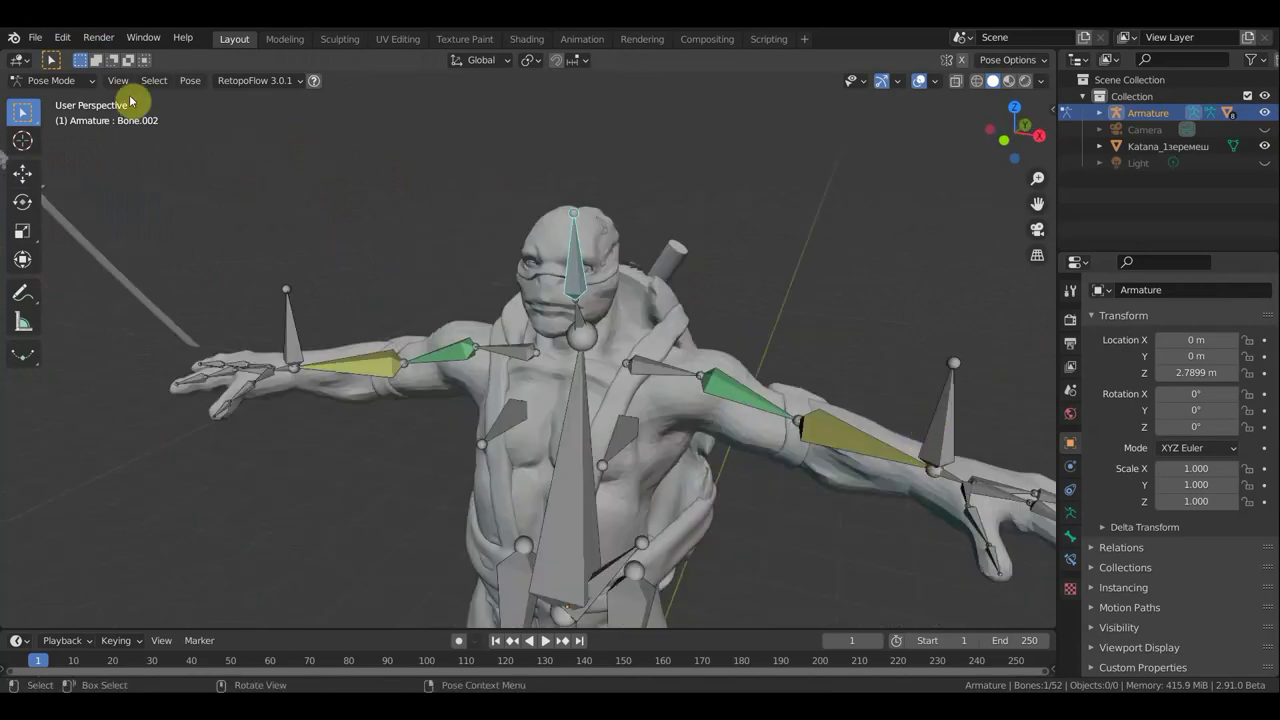
click(53, 86)
Return to Object Mode and click through маска and раз черепаха to make глаза active
key(Return)
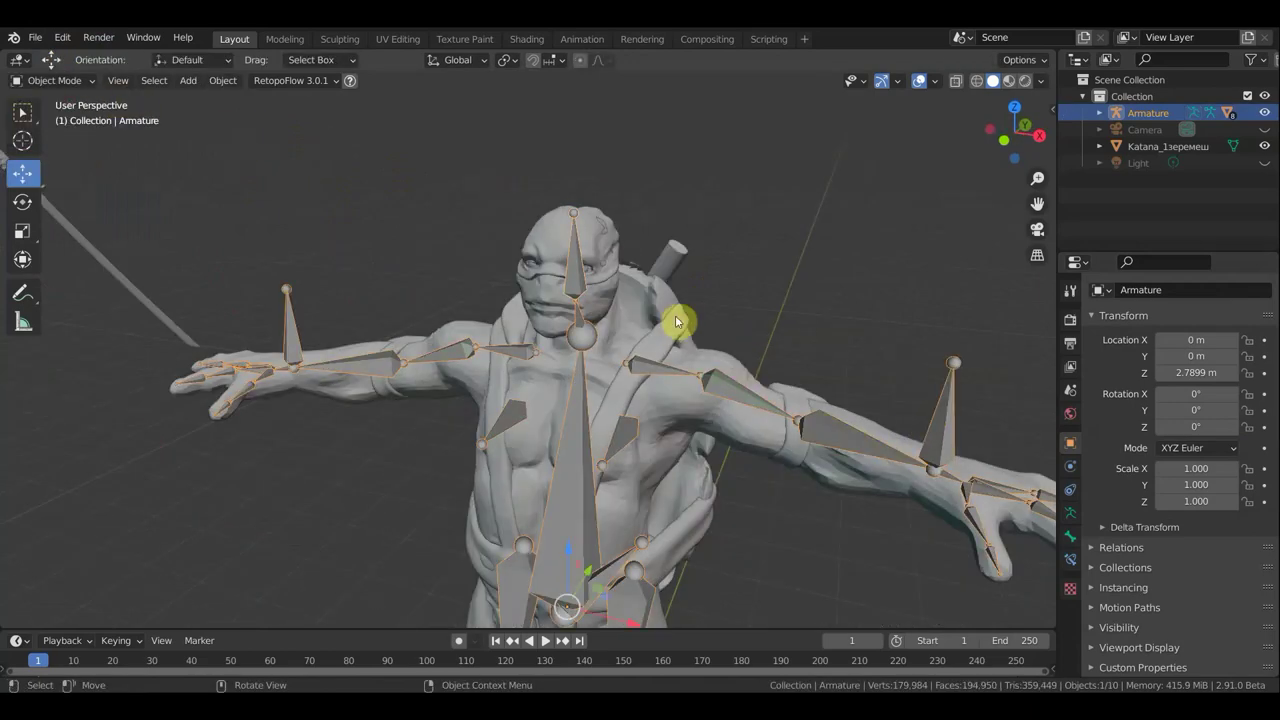
click(590, 270)
click(587, 273)
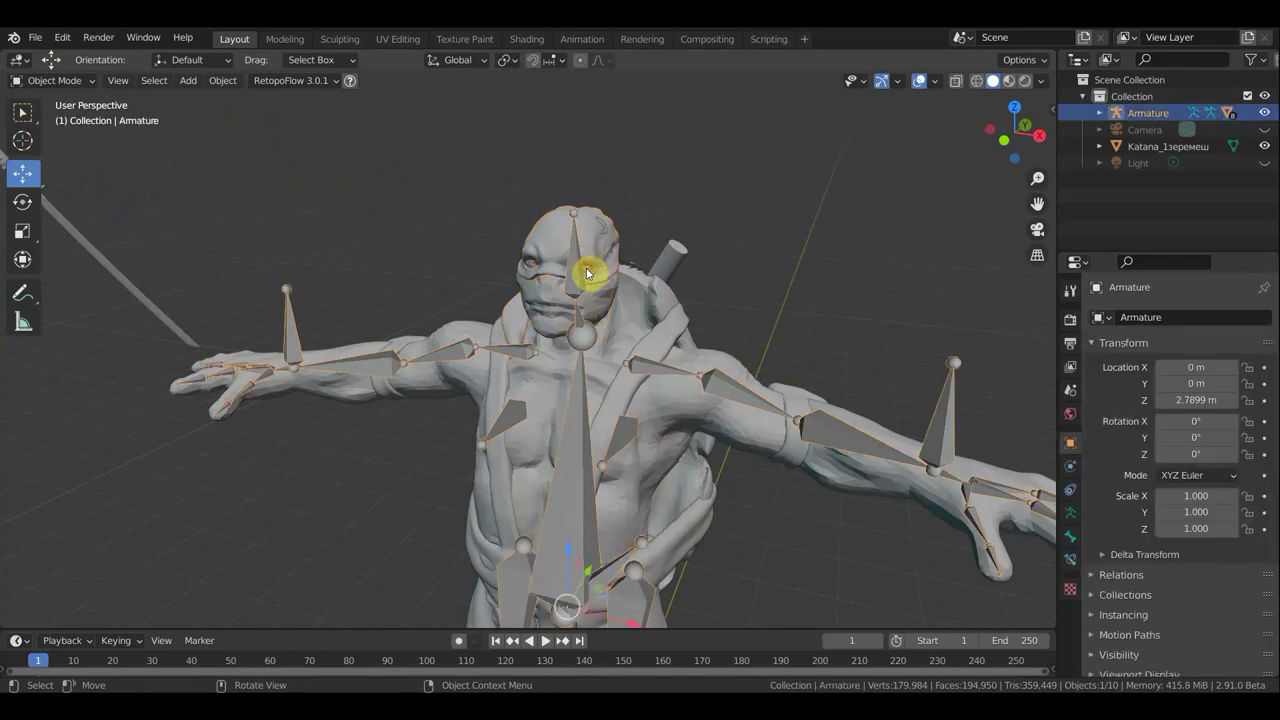
click(587, 273)
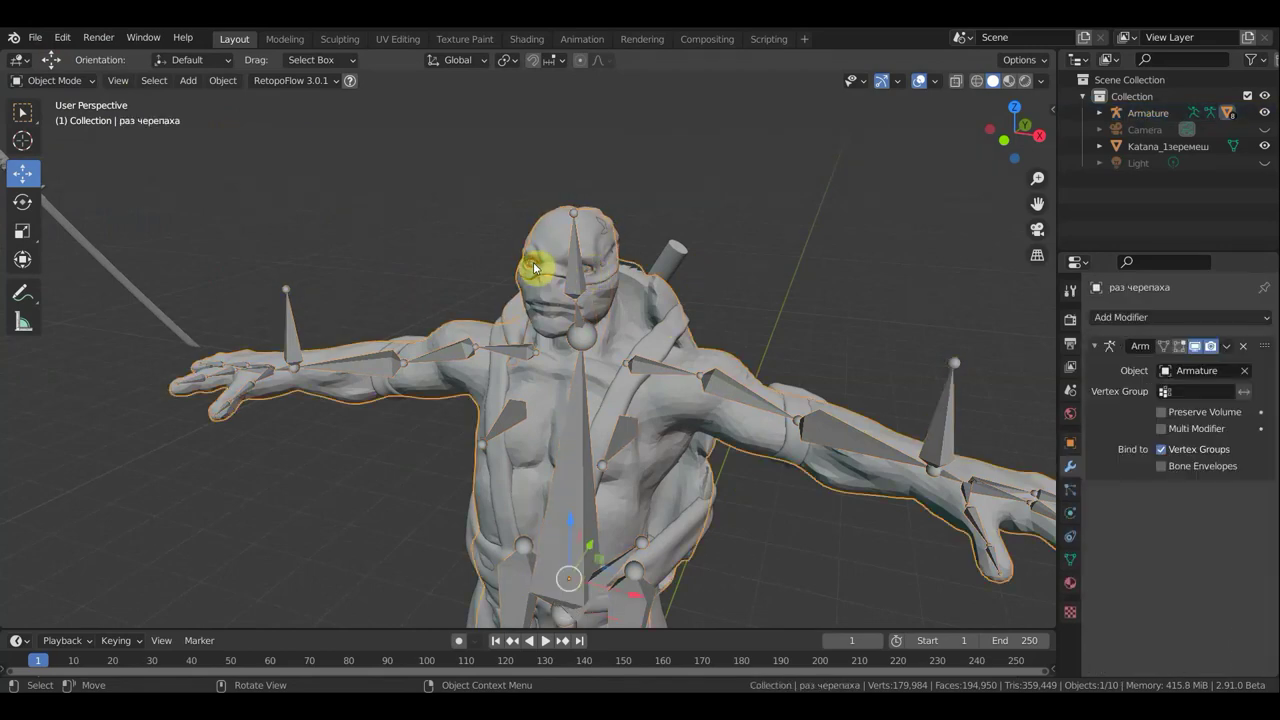
click(535, 268)
scroll(535, 268, up, 3)
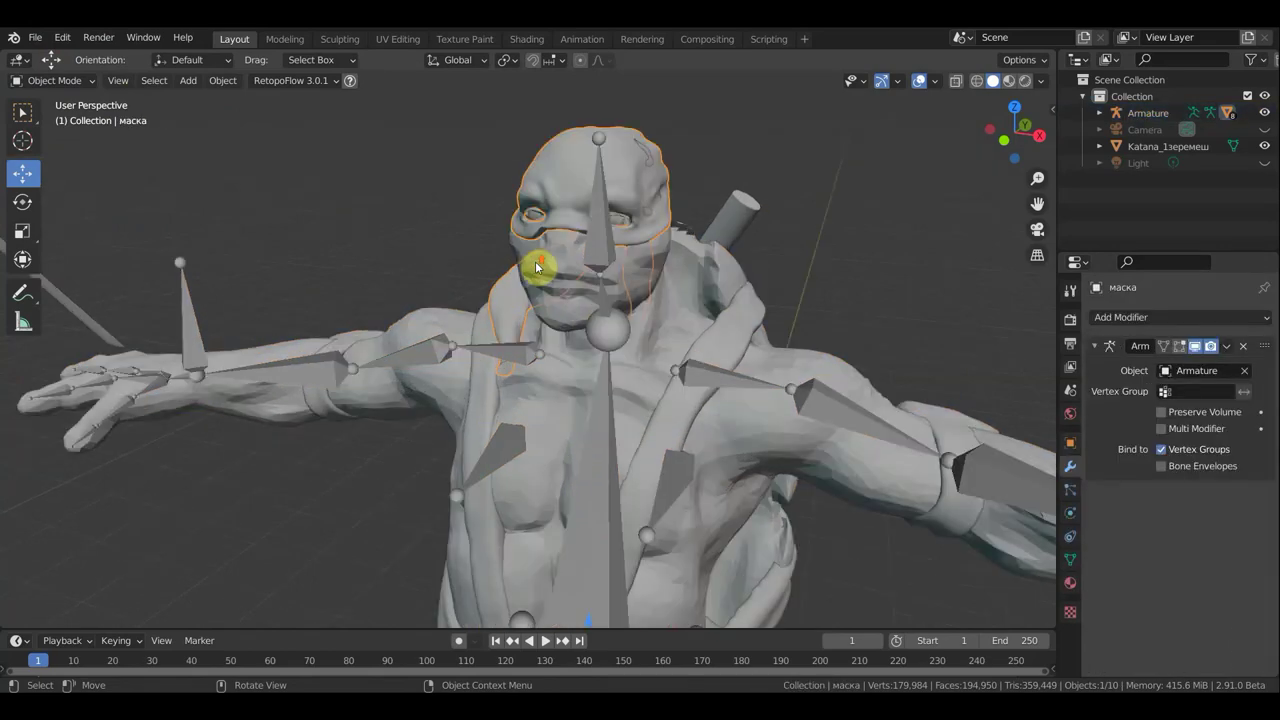
scroll(534, 266, up, 2)
click(535, 120)
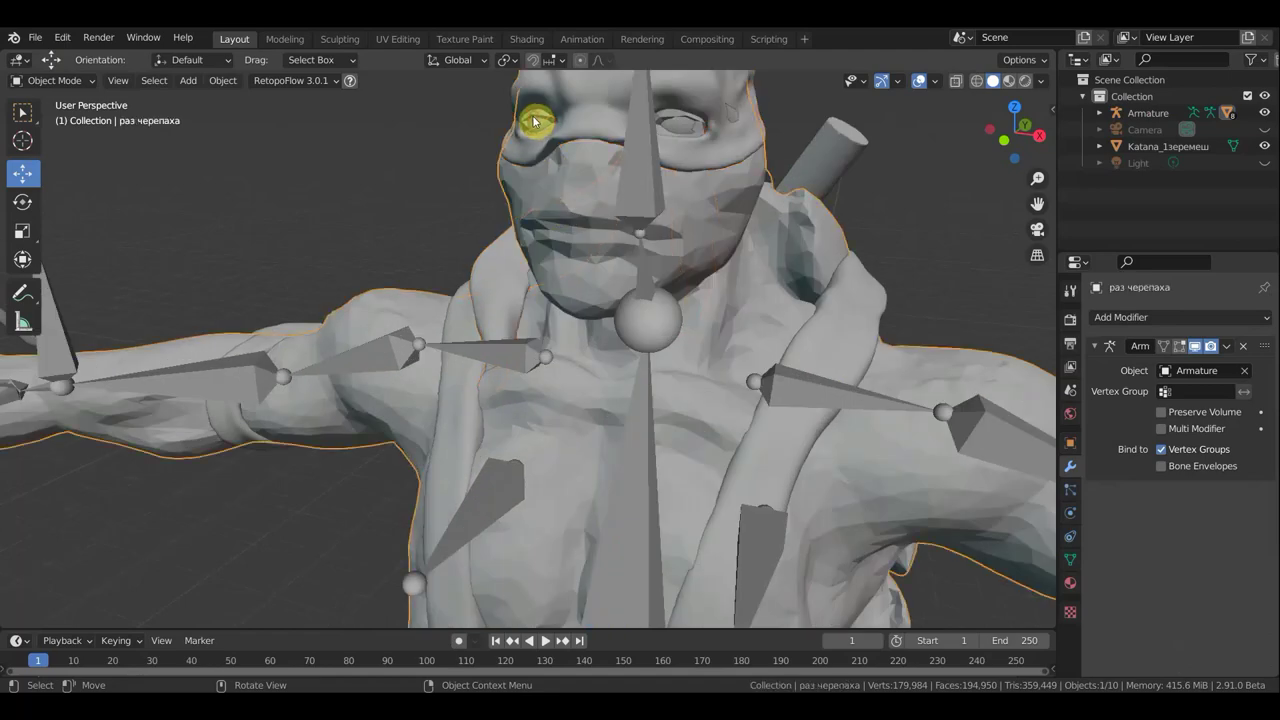
click(535, 124)
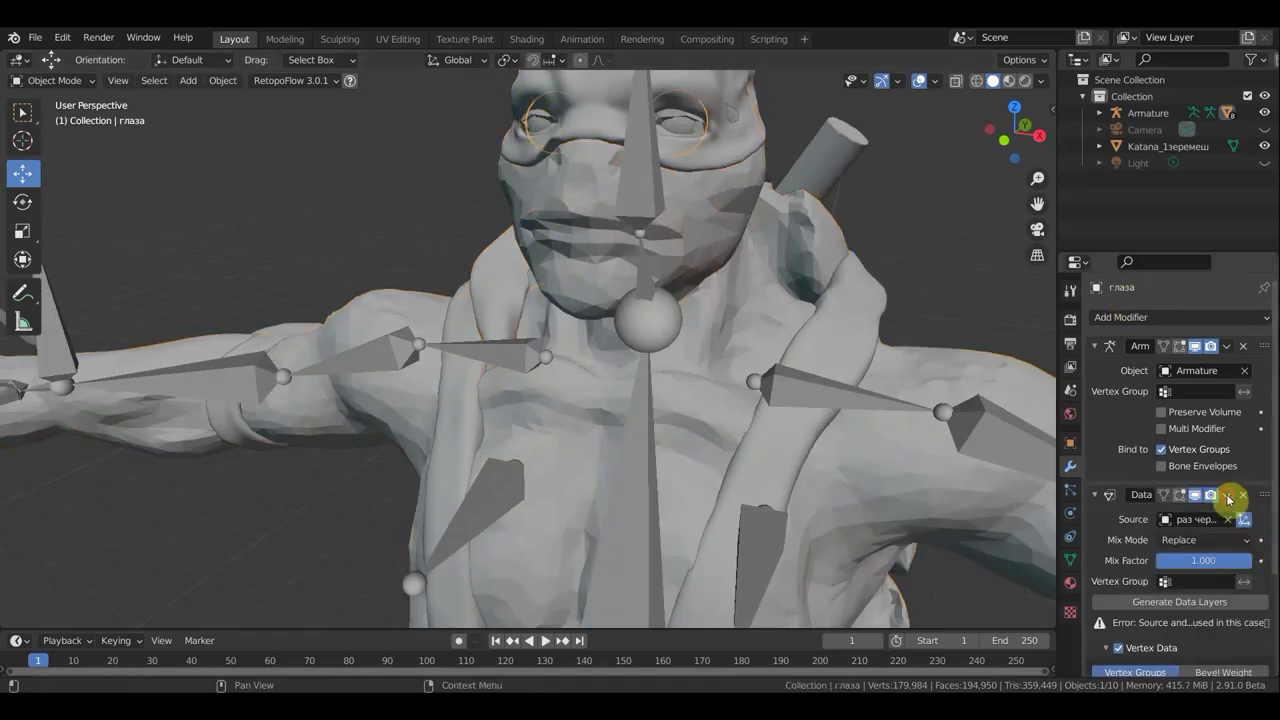
Apply the Data Transfer modifier on the eyes, keeping only the Armature modifier
click(1226, 495)
click(1152, 513)
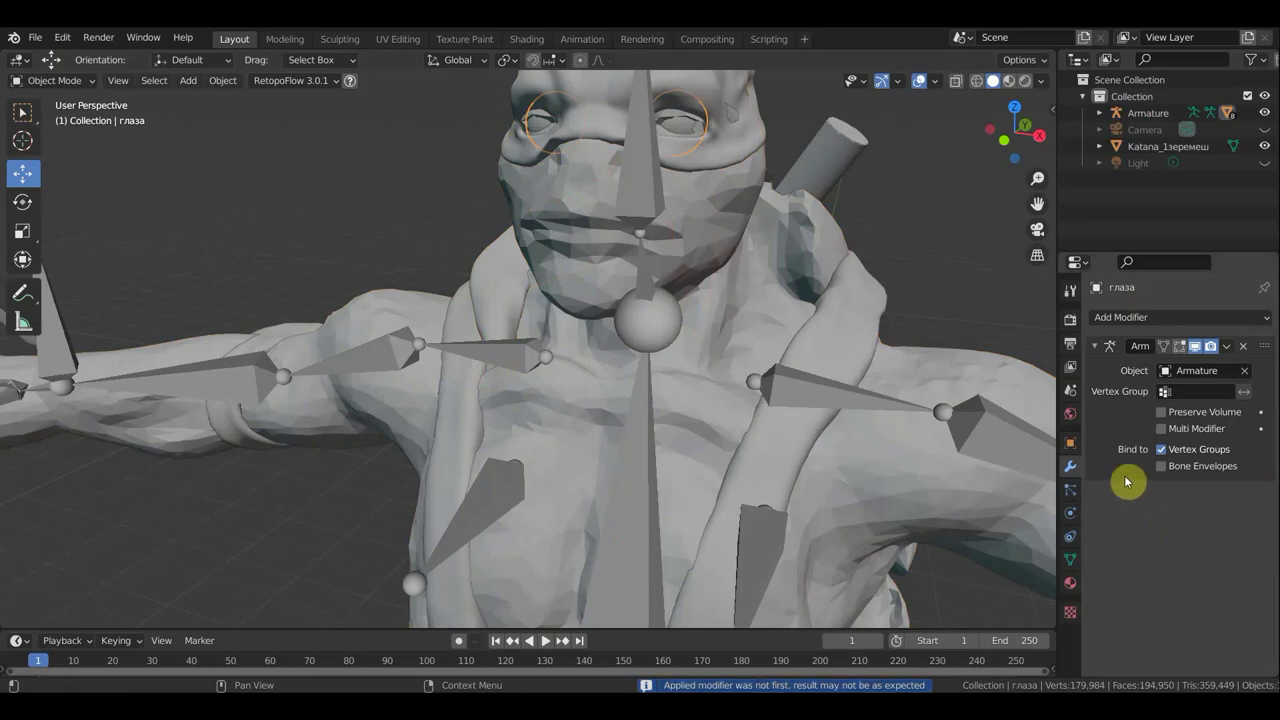
scroll(902, 400, down, 5)
middle_drag(900, 396, 648, 330)
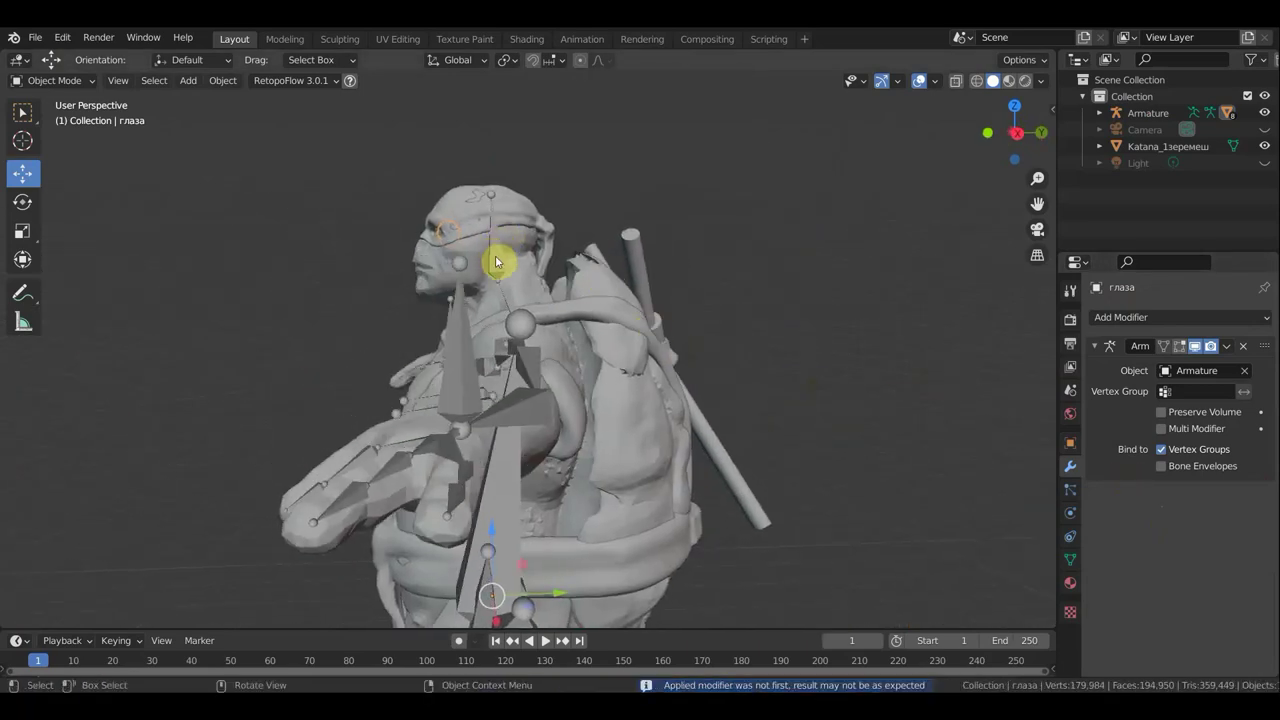
Test a head-bone rotation in Pose Mode on the armature, then undo it
click(495, 262)
click(74, 86)
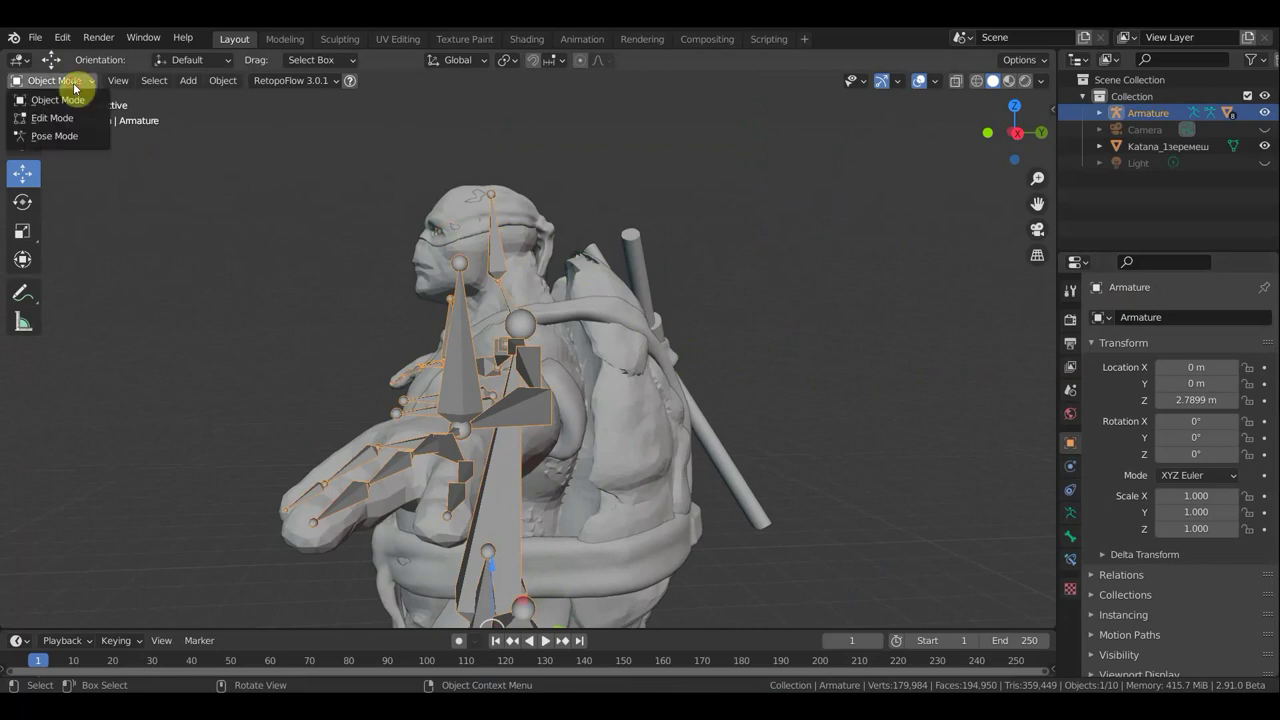
click(64, 138)
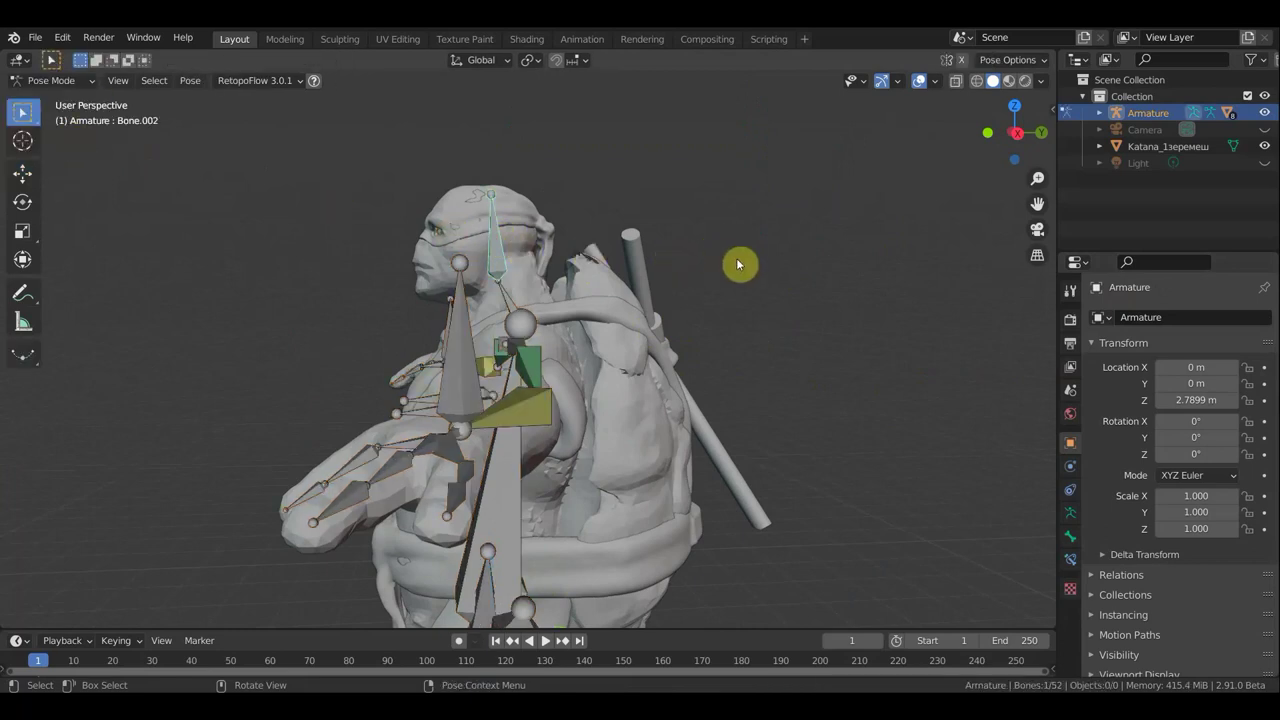
key(r)
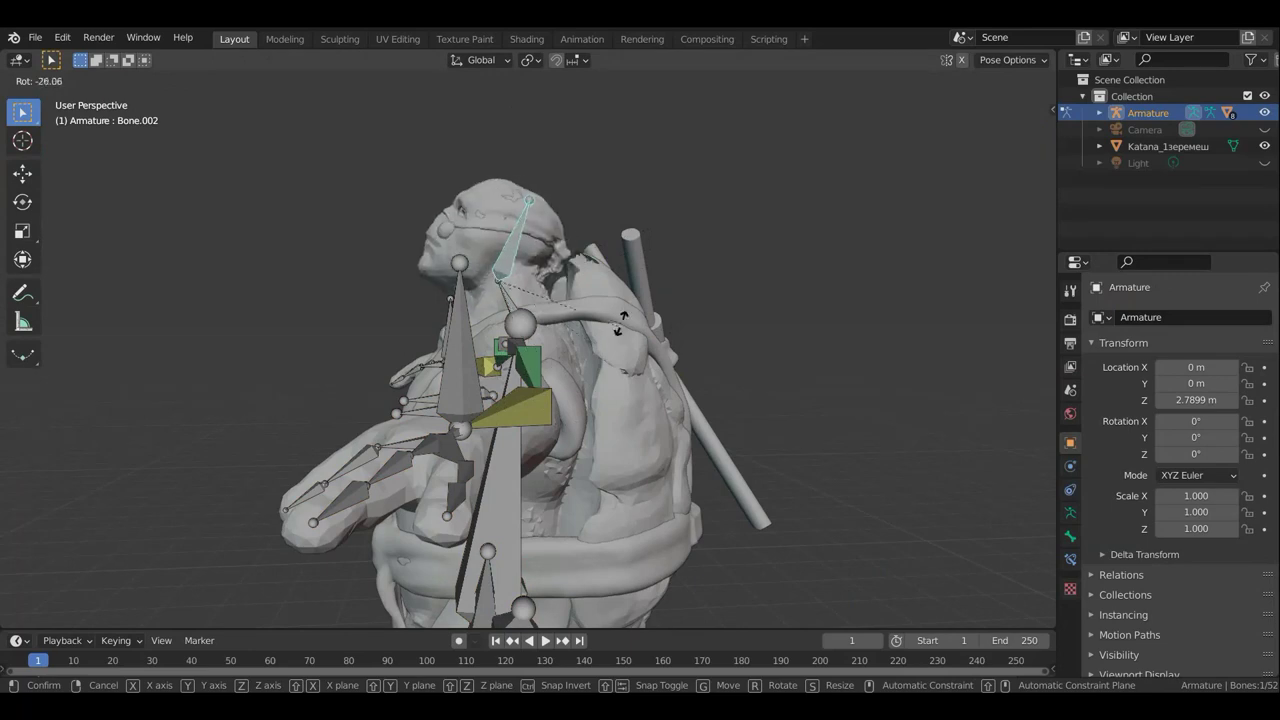
click(606, 273)
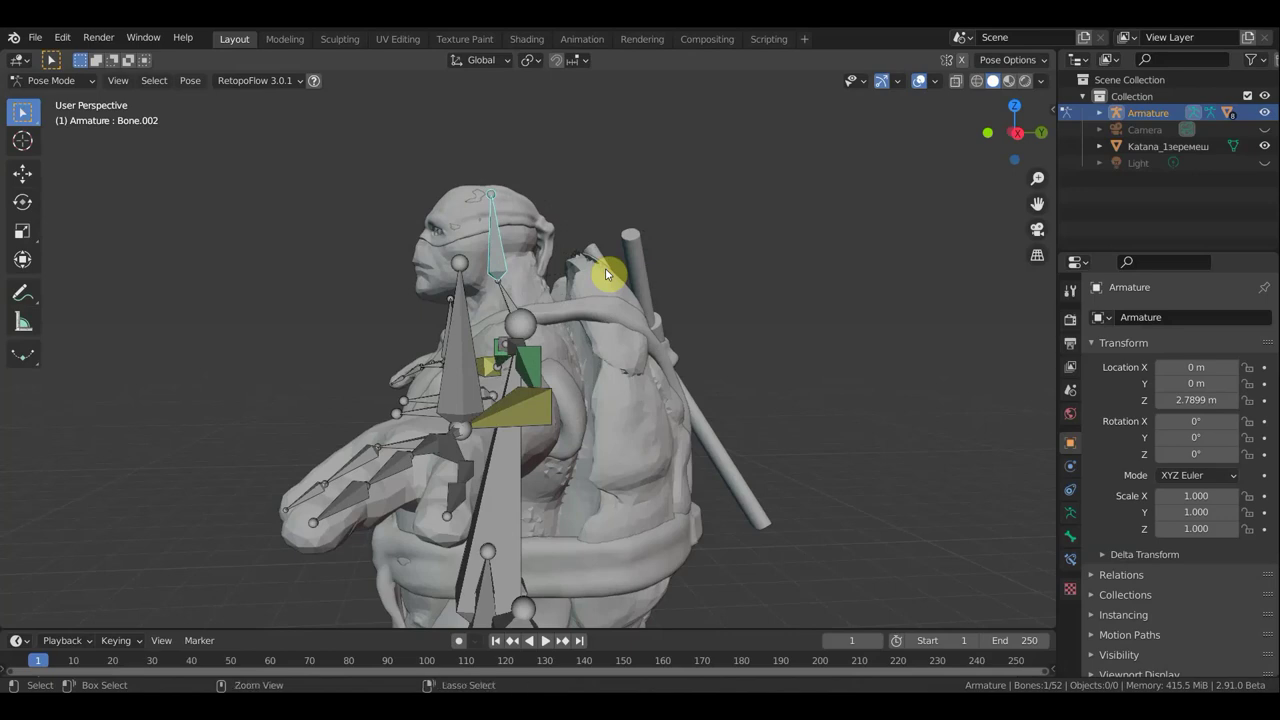
key(ctrl+z)
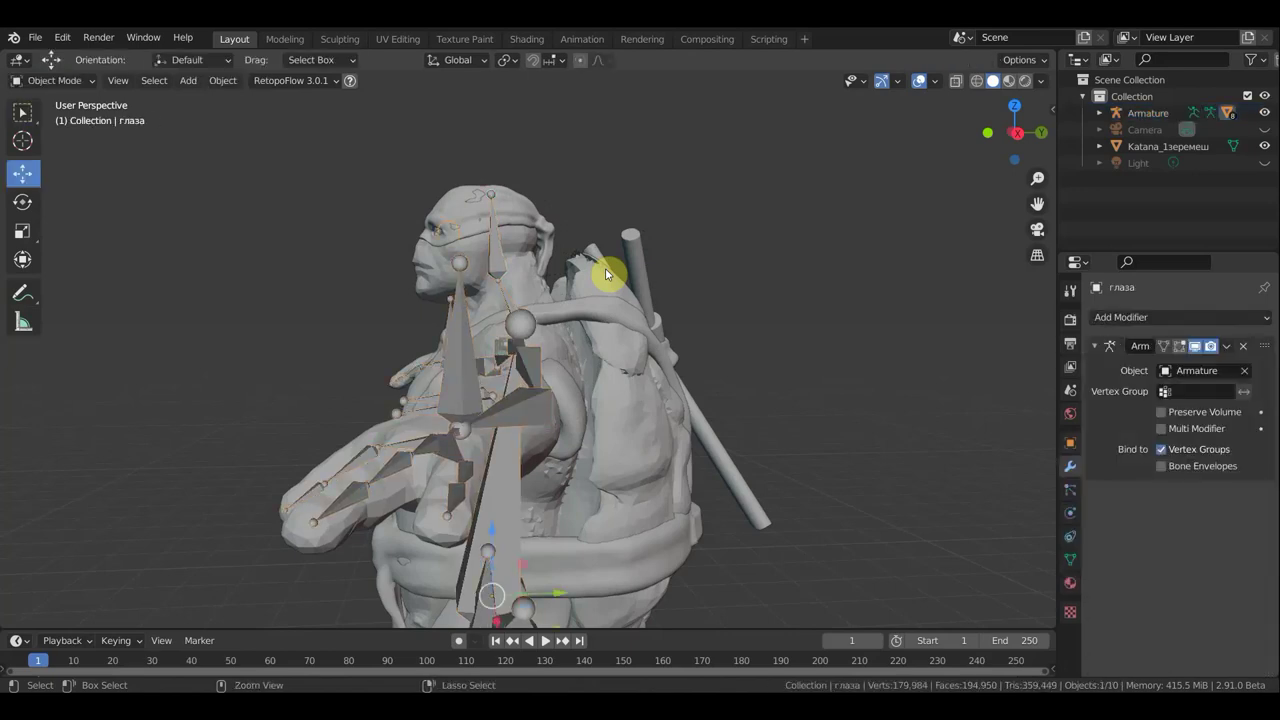
Remove the eyes' existing Data Transfer modifier
key(ctrl+z)
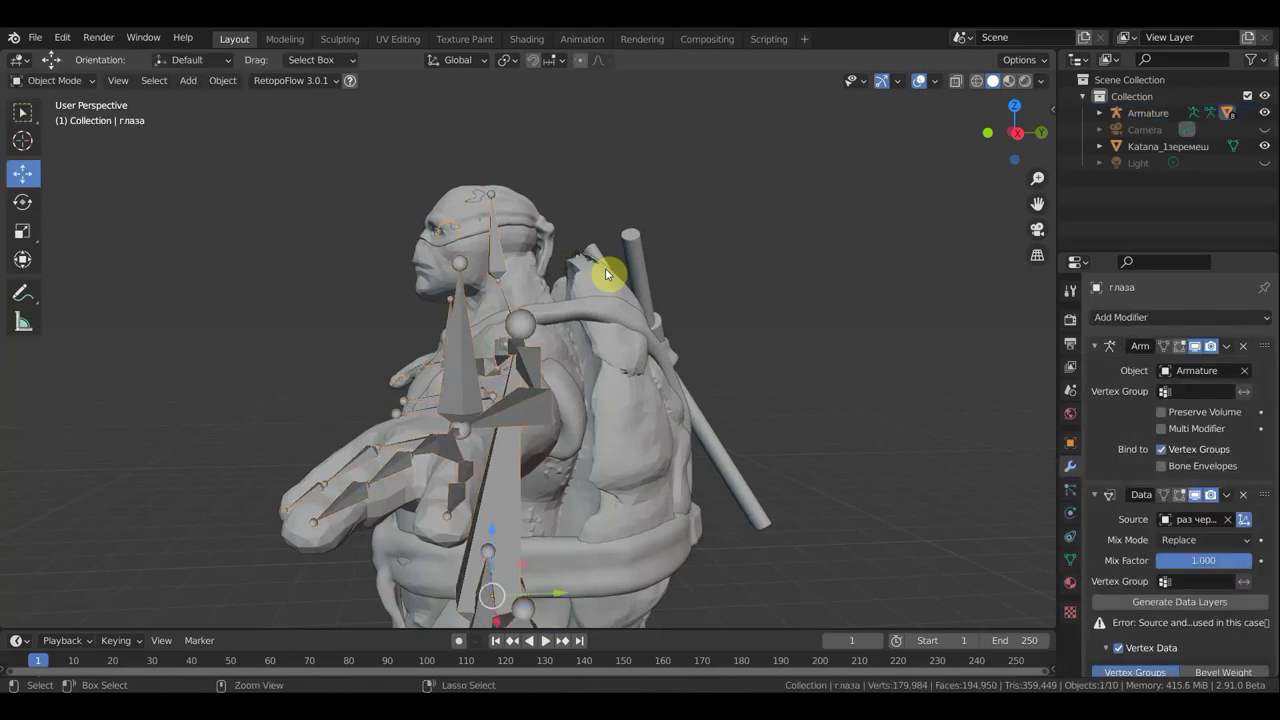
scroll(1200, 560, down, 2)
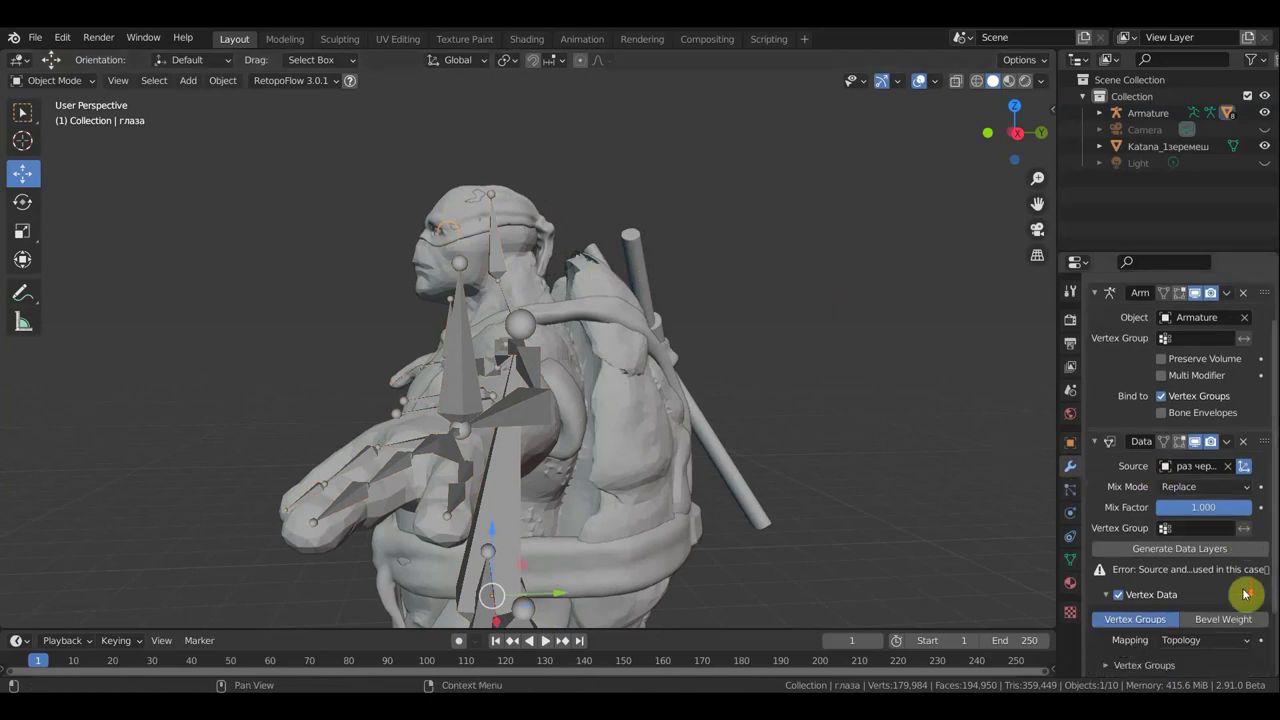
scroll(1243, 594, down, 1)
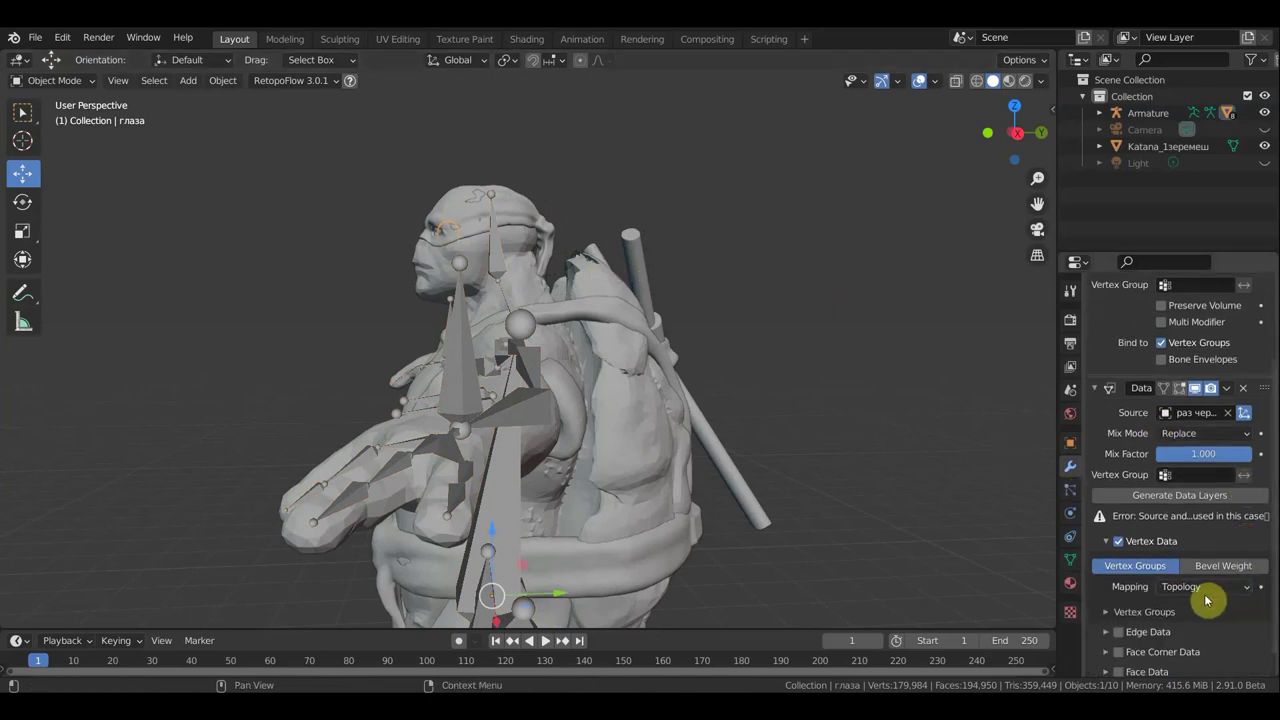
click(1243, 388)
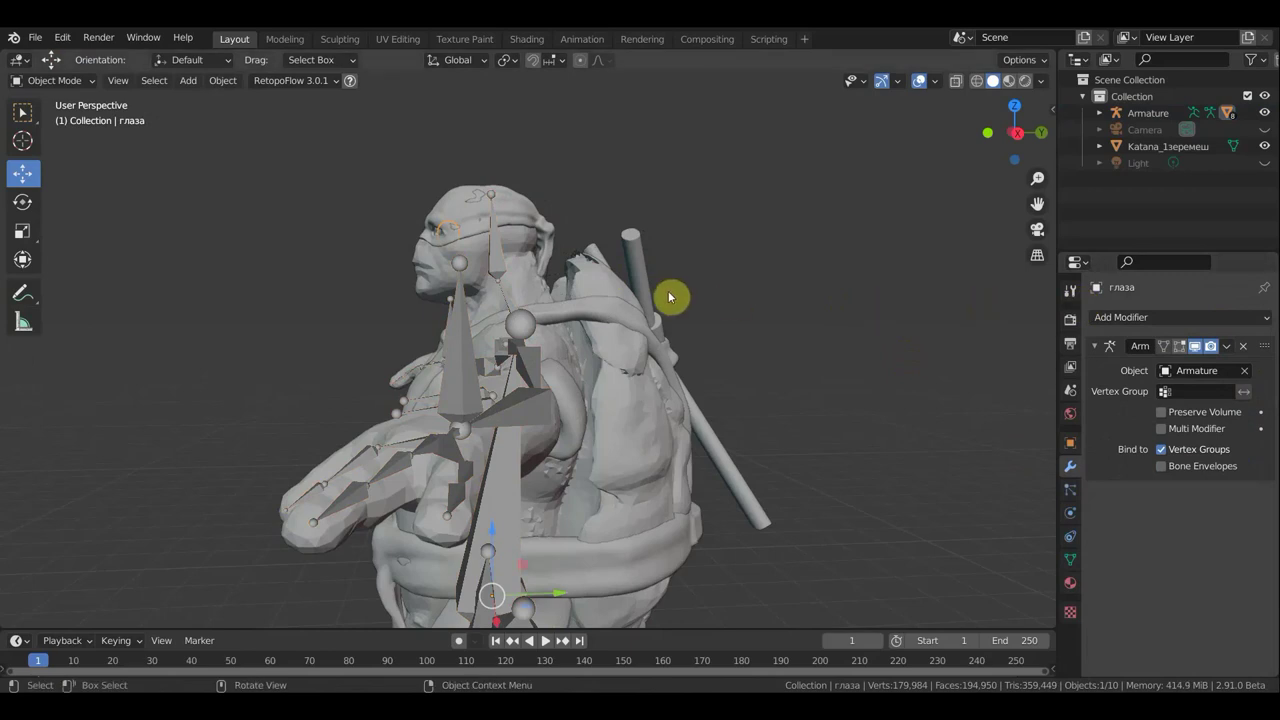
Add a new Data Transfer from раз черепаха transferring vertex groups by Nearest Vertex
click(1162, 320)
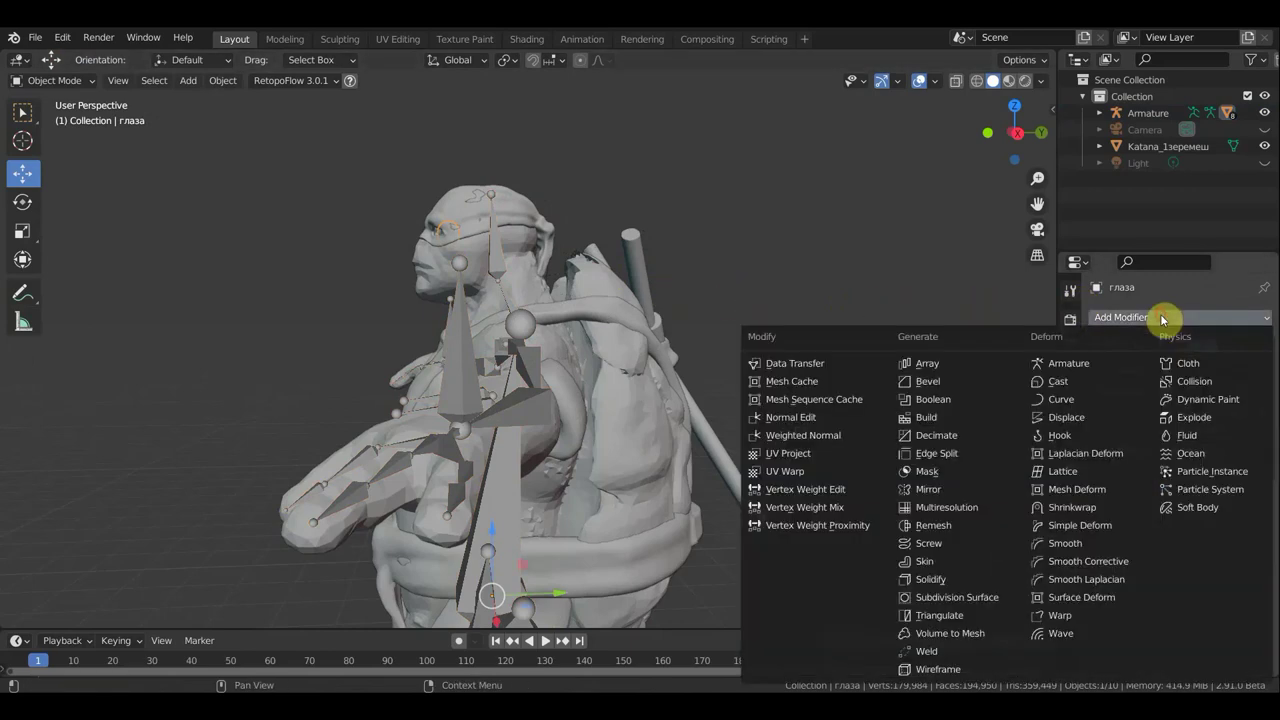
click(820, 363)
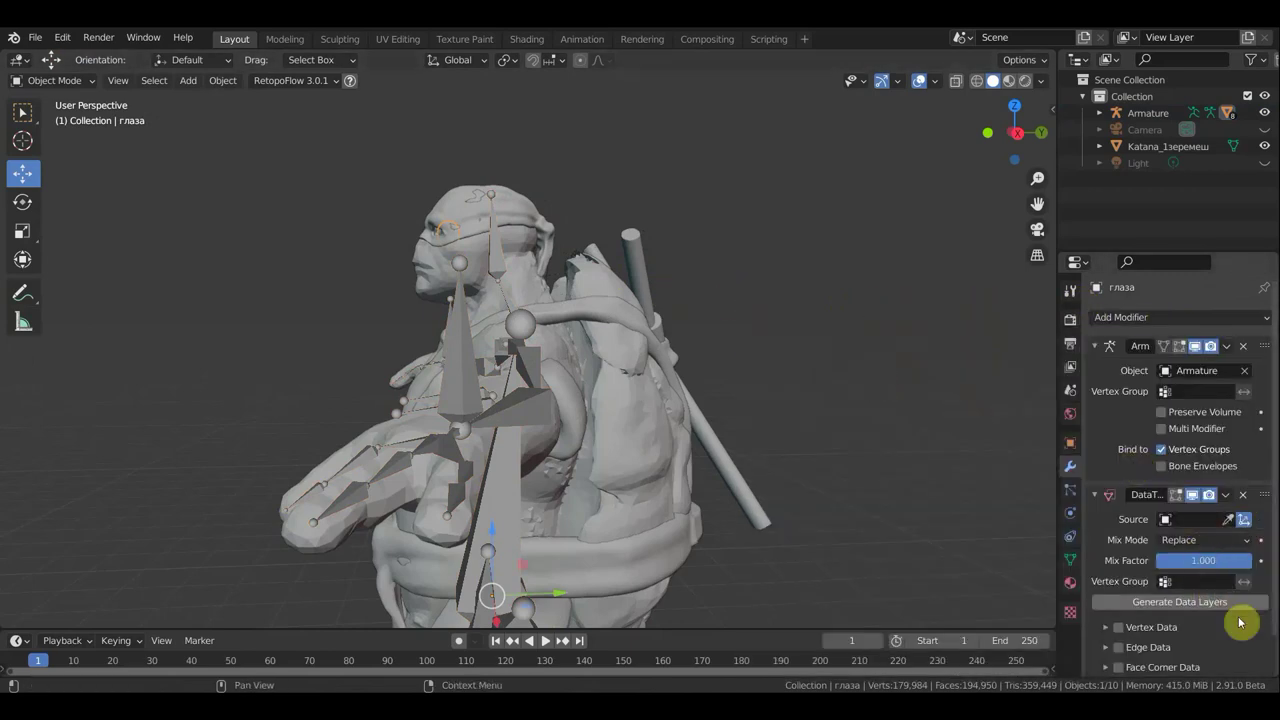
click(1228, 520)
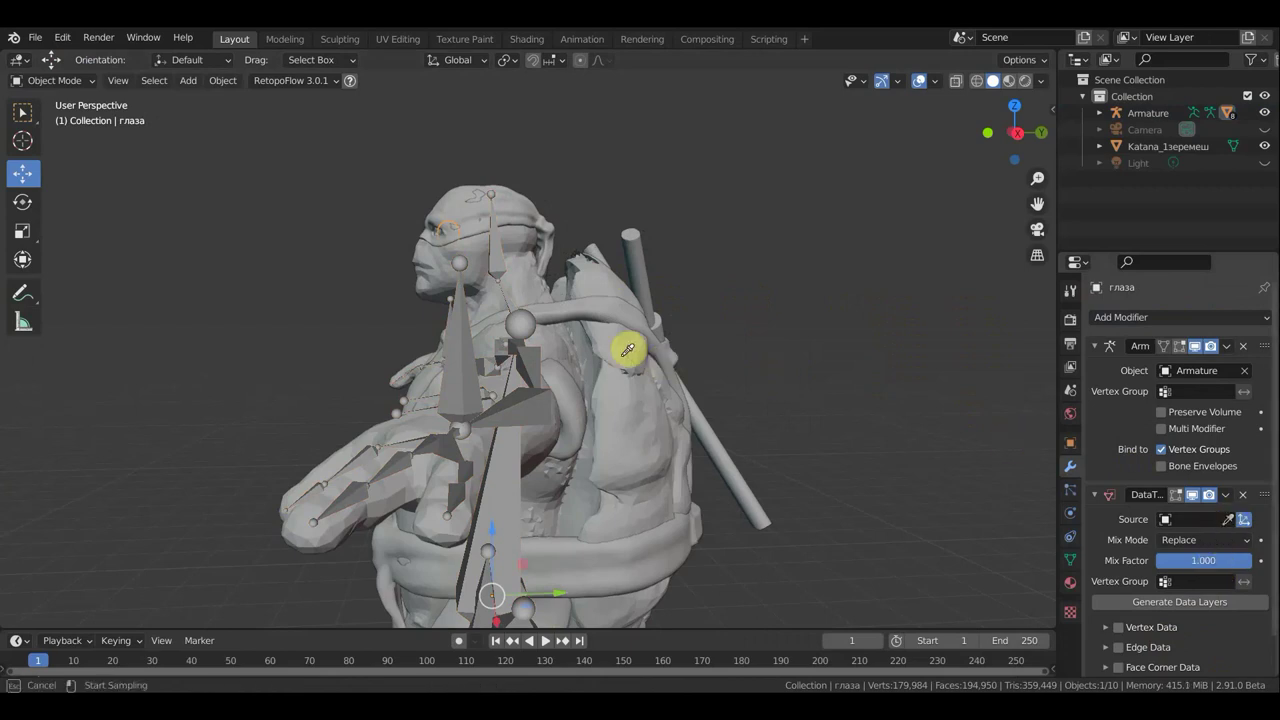
click(428, 252)
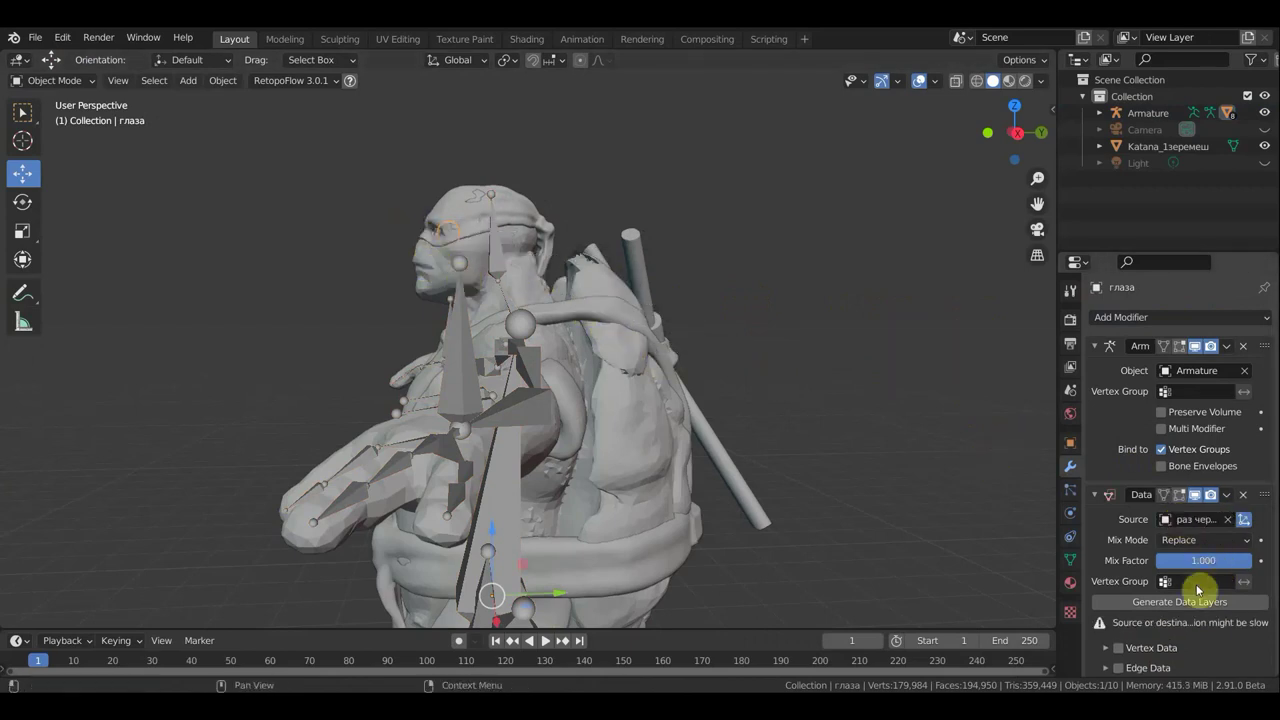
scroll(1190, 586, down, 2)
click(1116, 590)
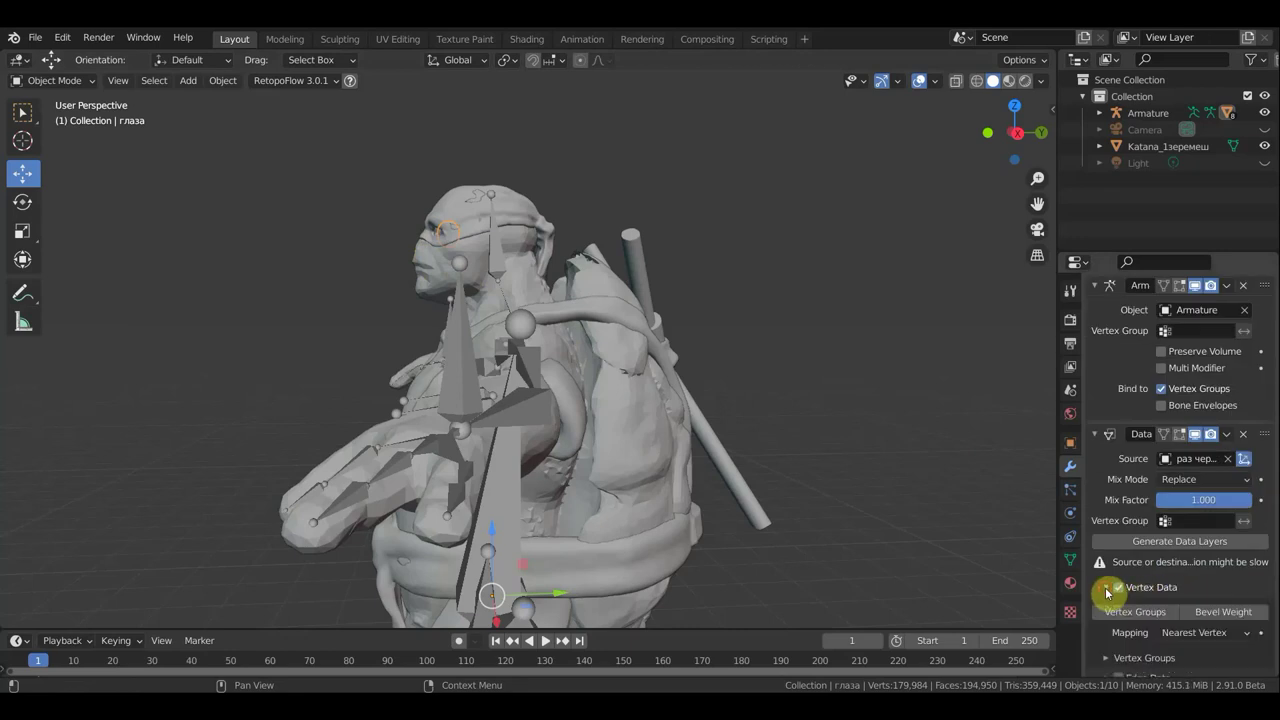
click(1150, 618)
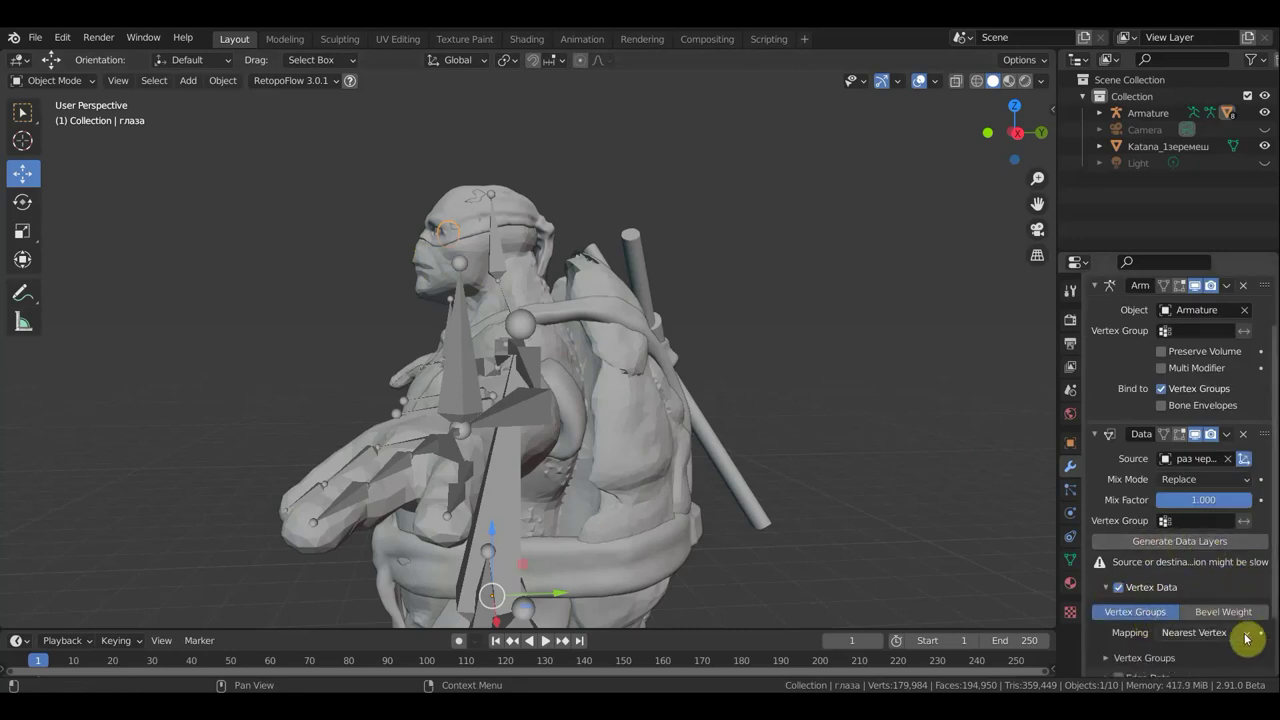
Apply the new Data Transfer modifier permanently to the глаза eye mesh
scroll(1238, 630, down, 2)
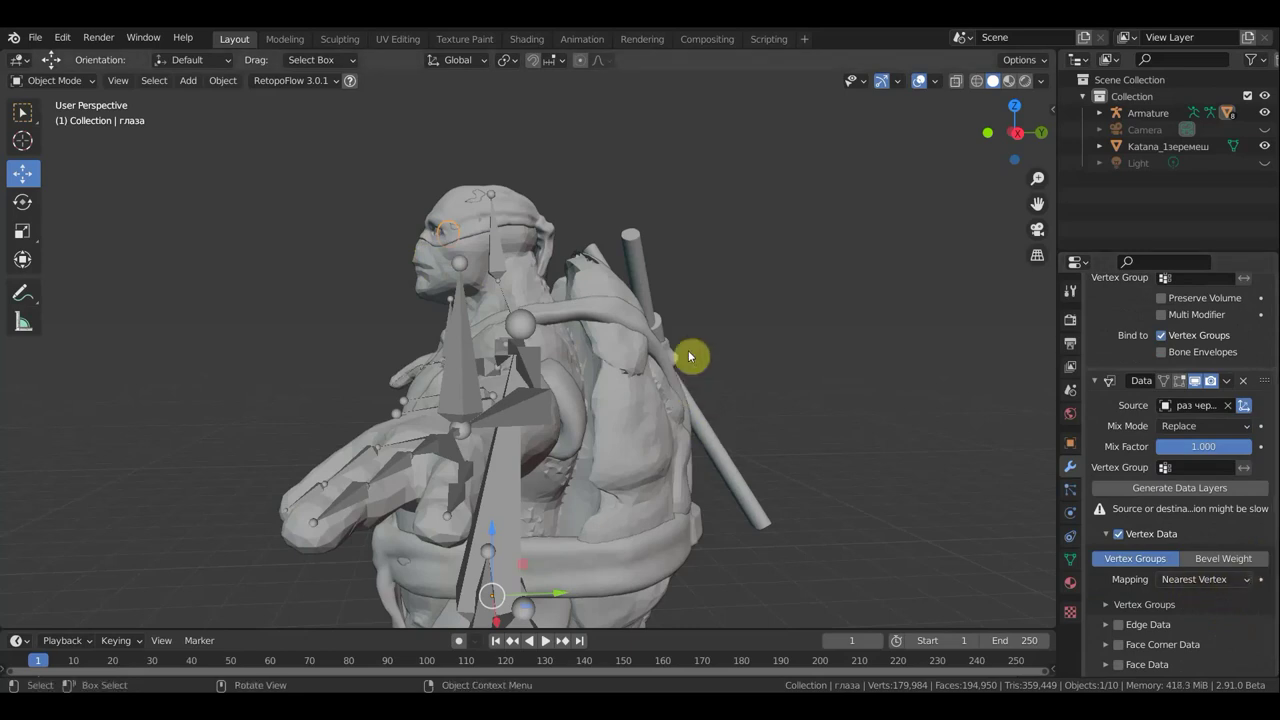
click(1226, 380)
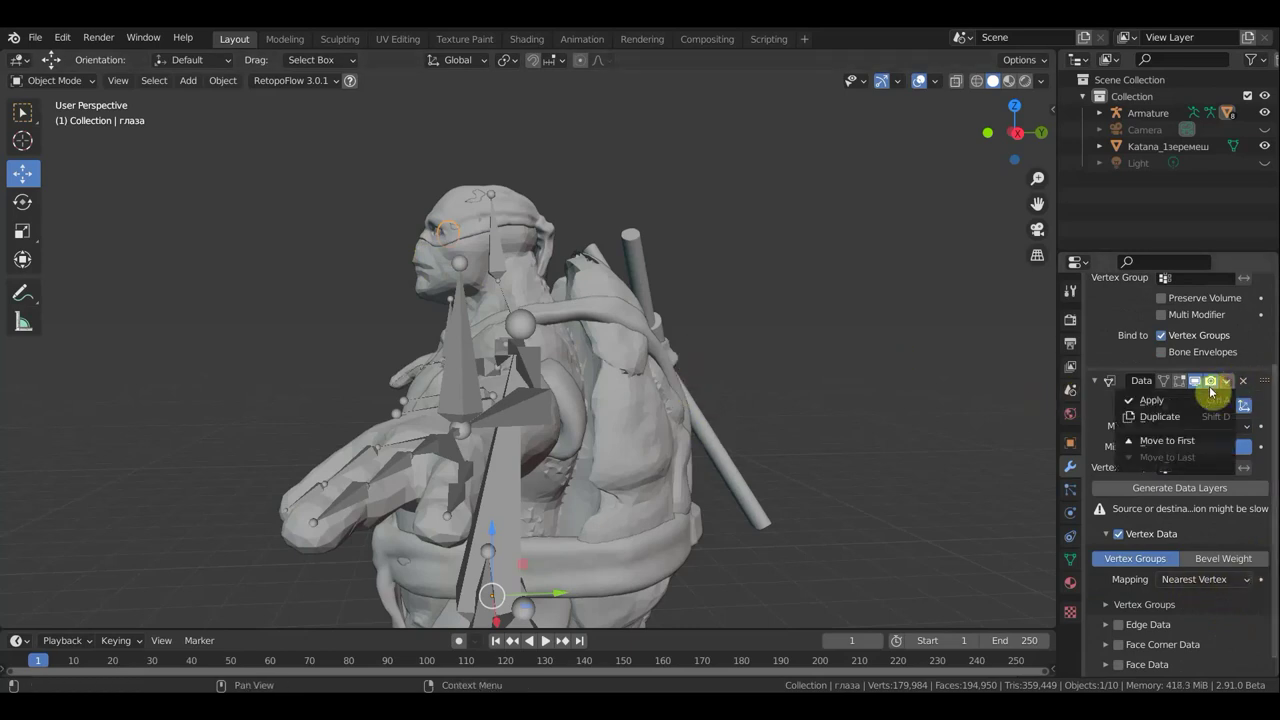
click(1172, 401)
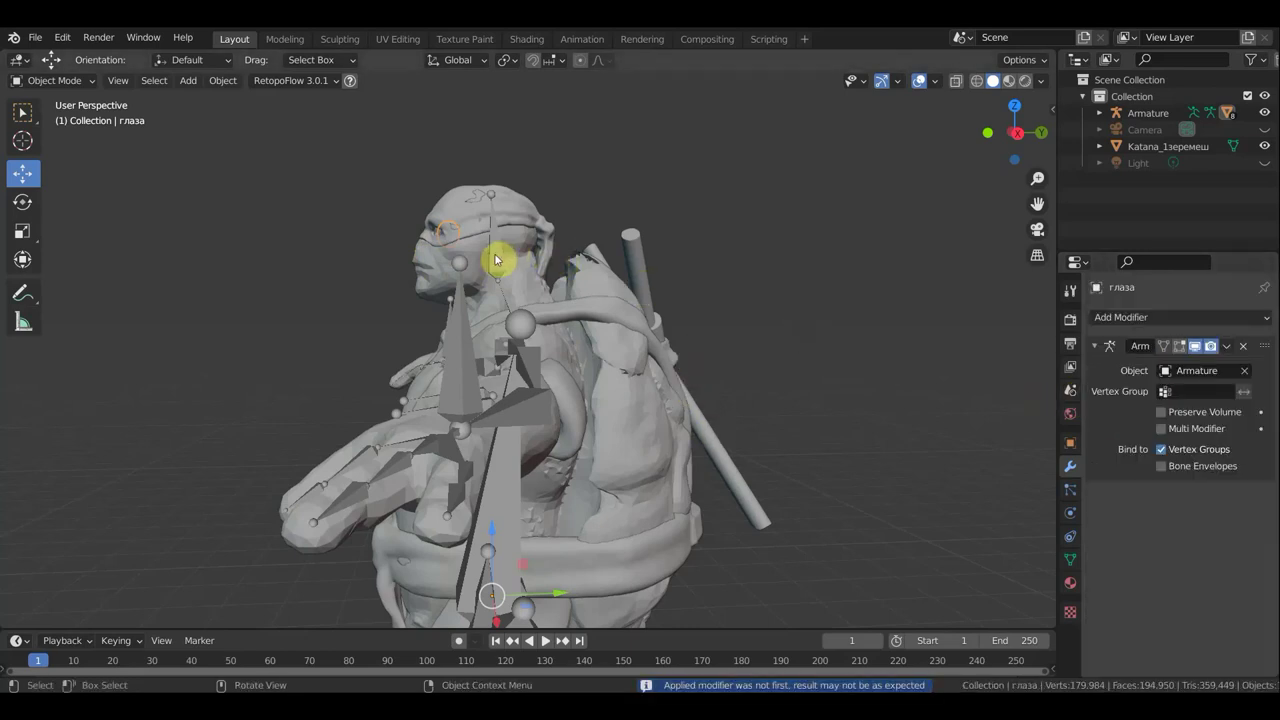
click(484, 262)
Enter Pose Mode and rotate the head bone to check that the eyes follow
click(50, 80)
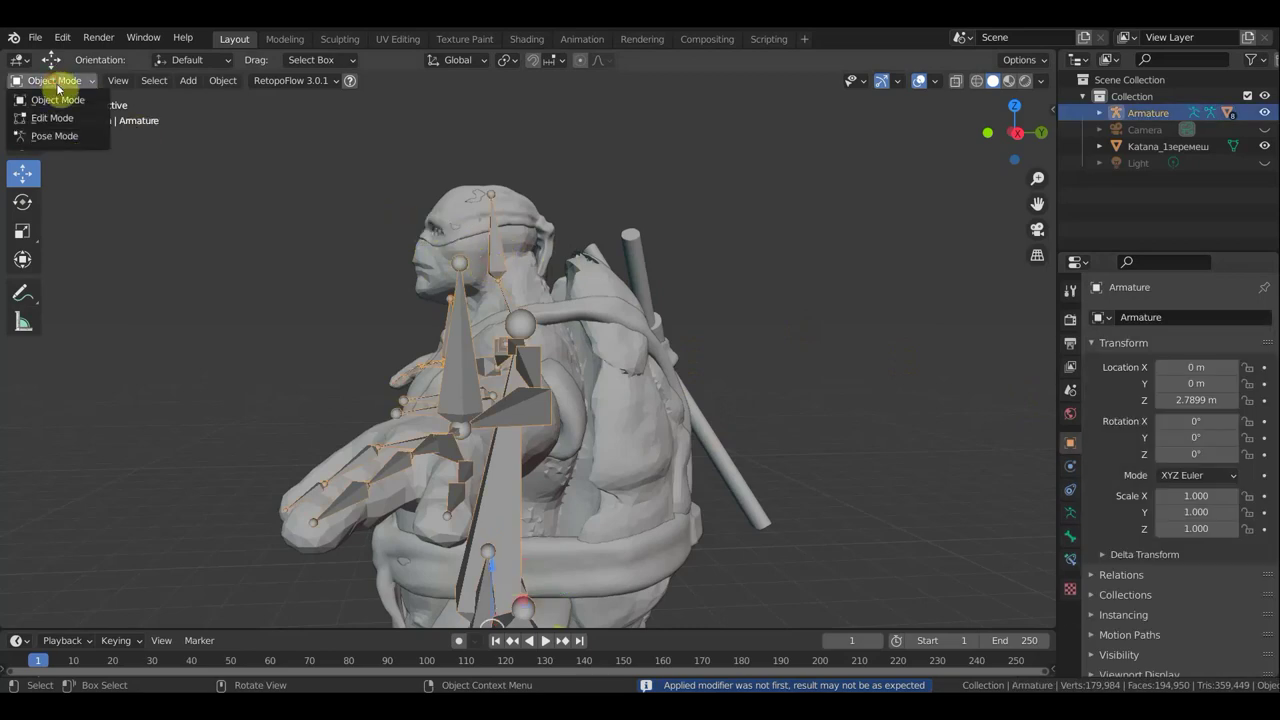
click(57, 137)
click(487, 260)
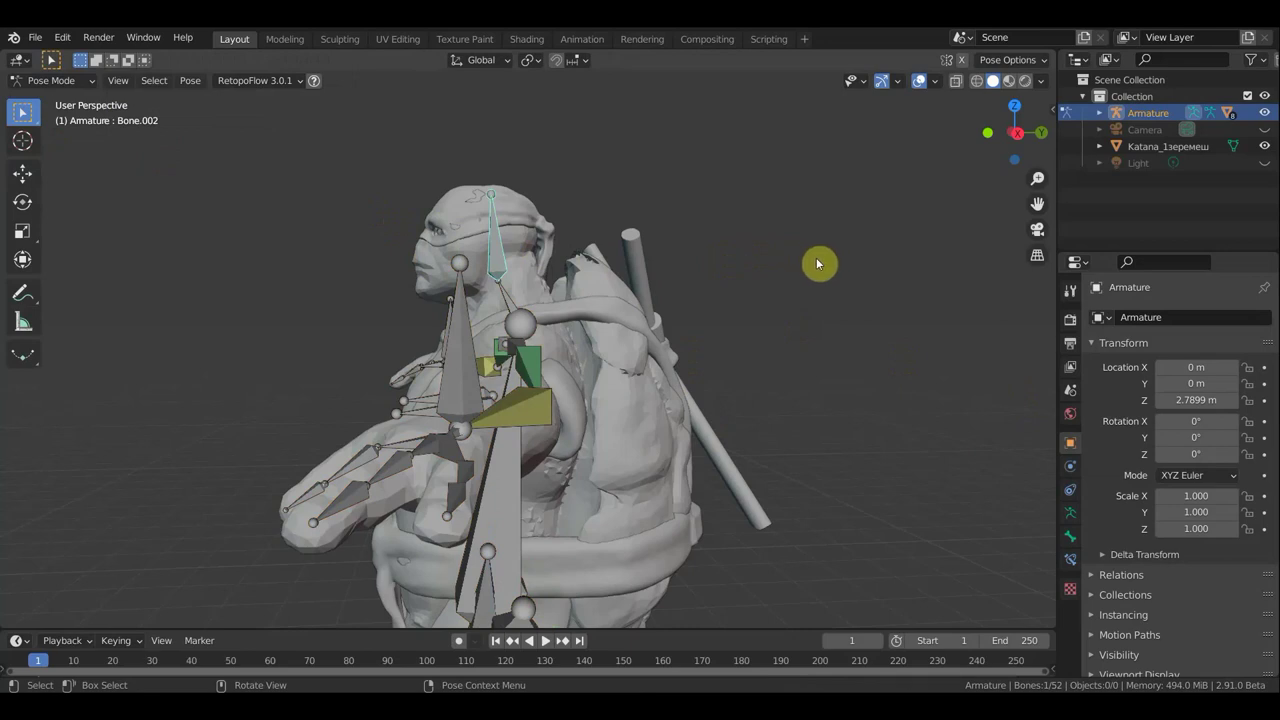
key(r)
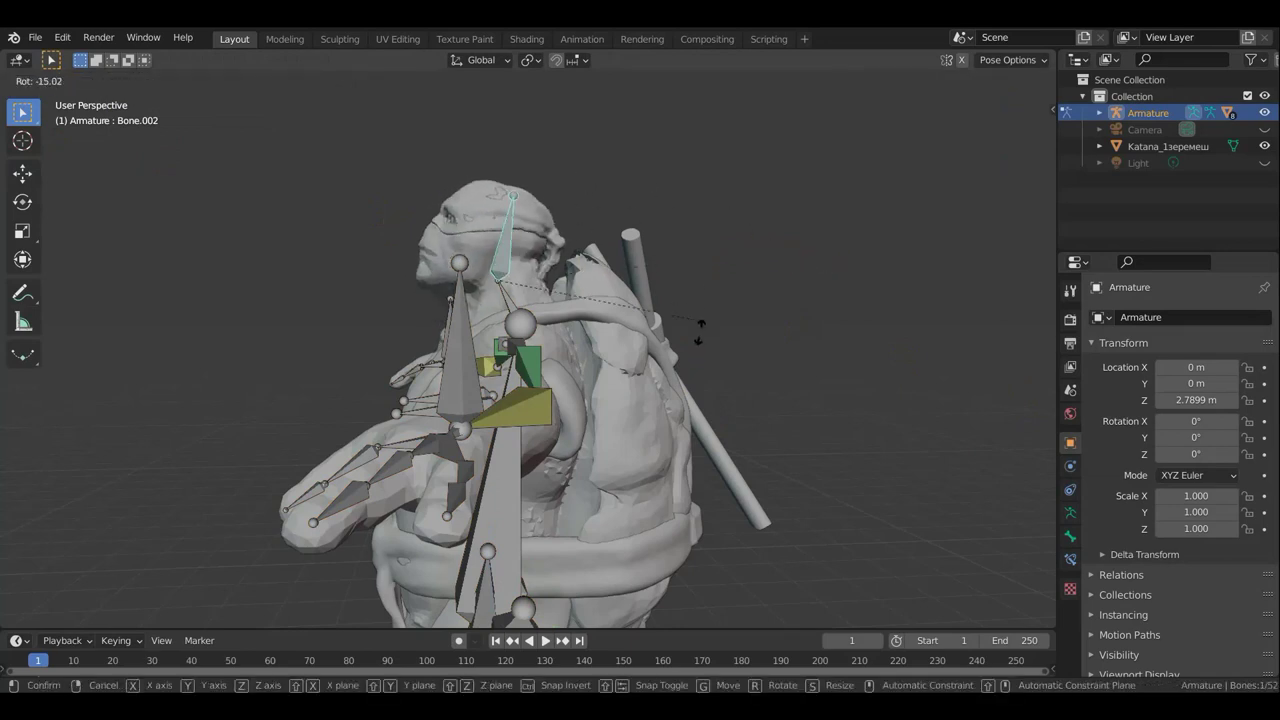
click(709, 270)
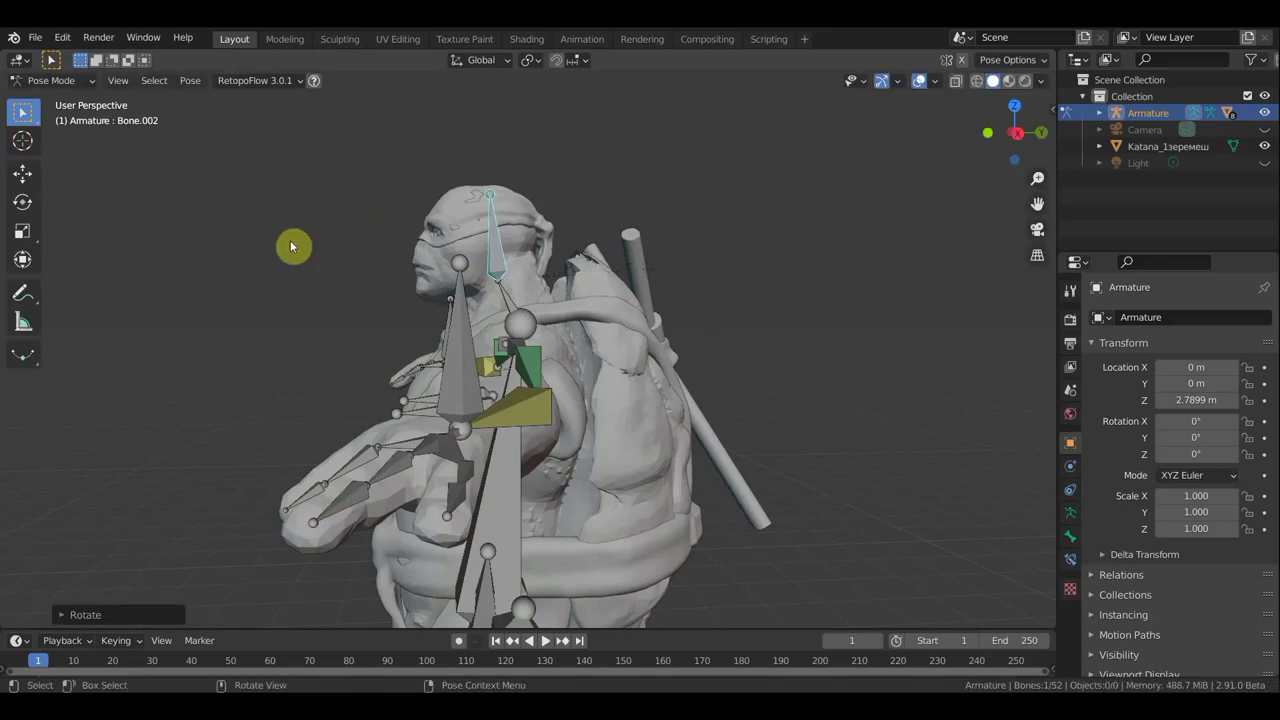
Test the head rotation again from the front, cancel it, and snap to front orthographic view
middle_drag(702, 262, 800, 266)
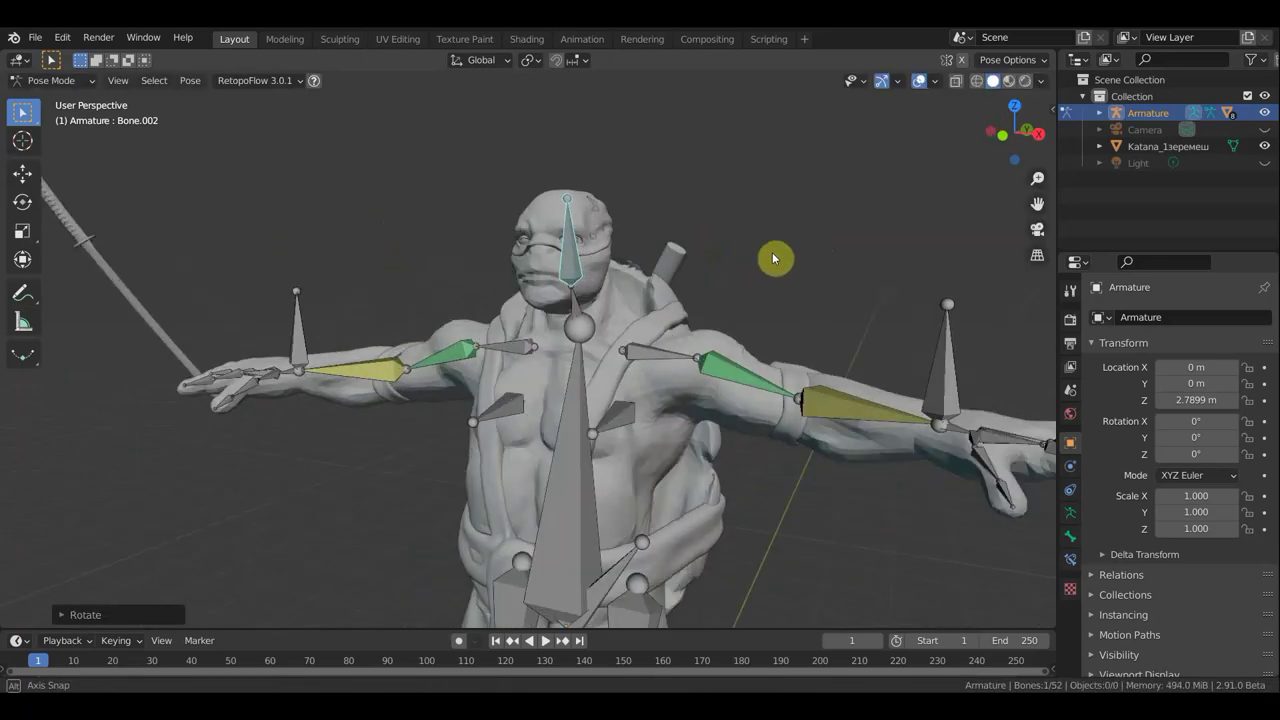
key(r)
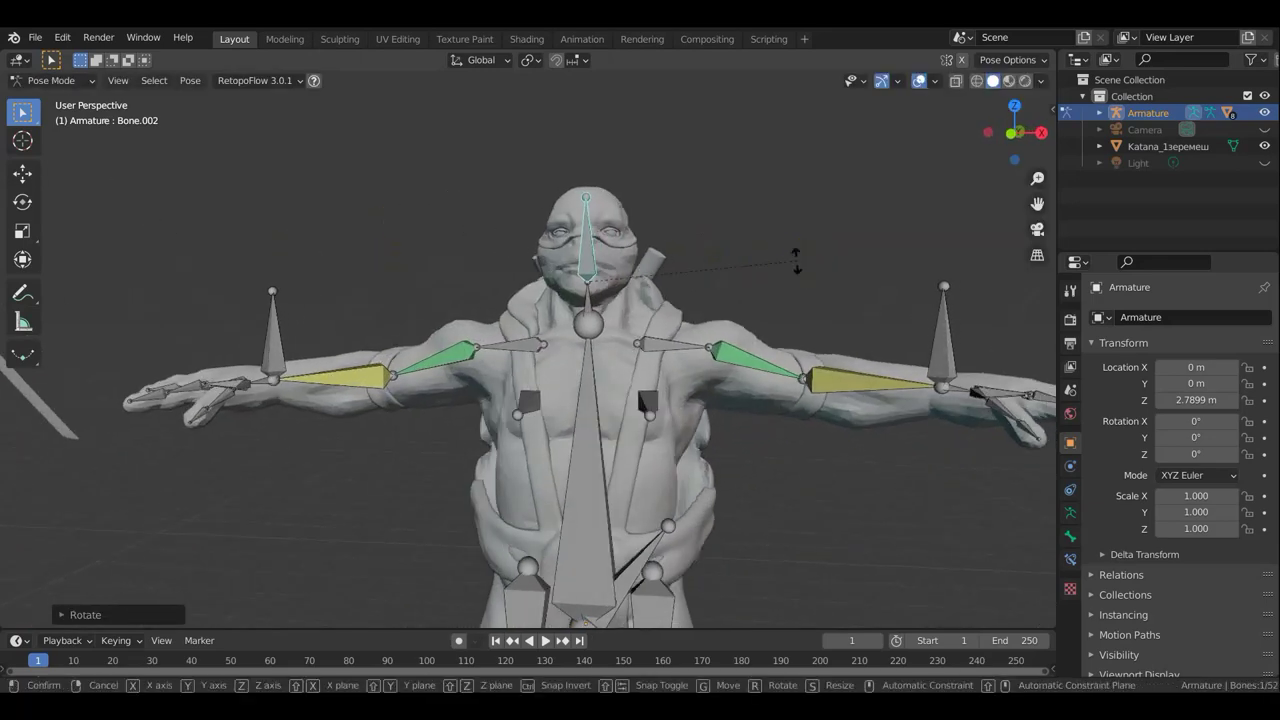
right_click(695, 275)
key(KP_1)
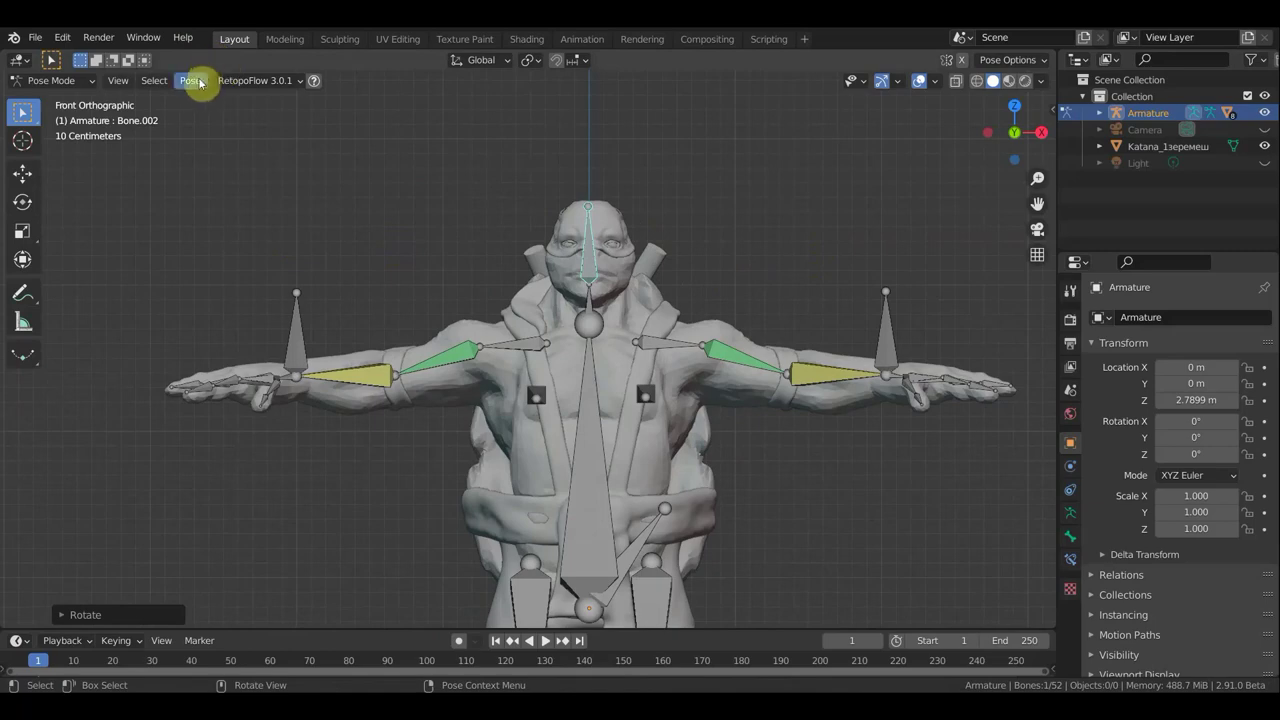
click(55, 82)
Return to Object Mode, select the маска mask mesh, and leave its origin unchanged
click(58, 100)
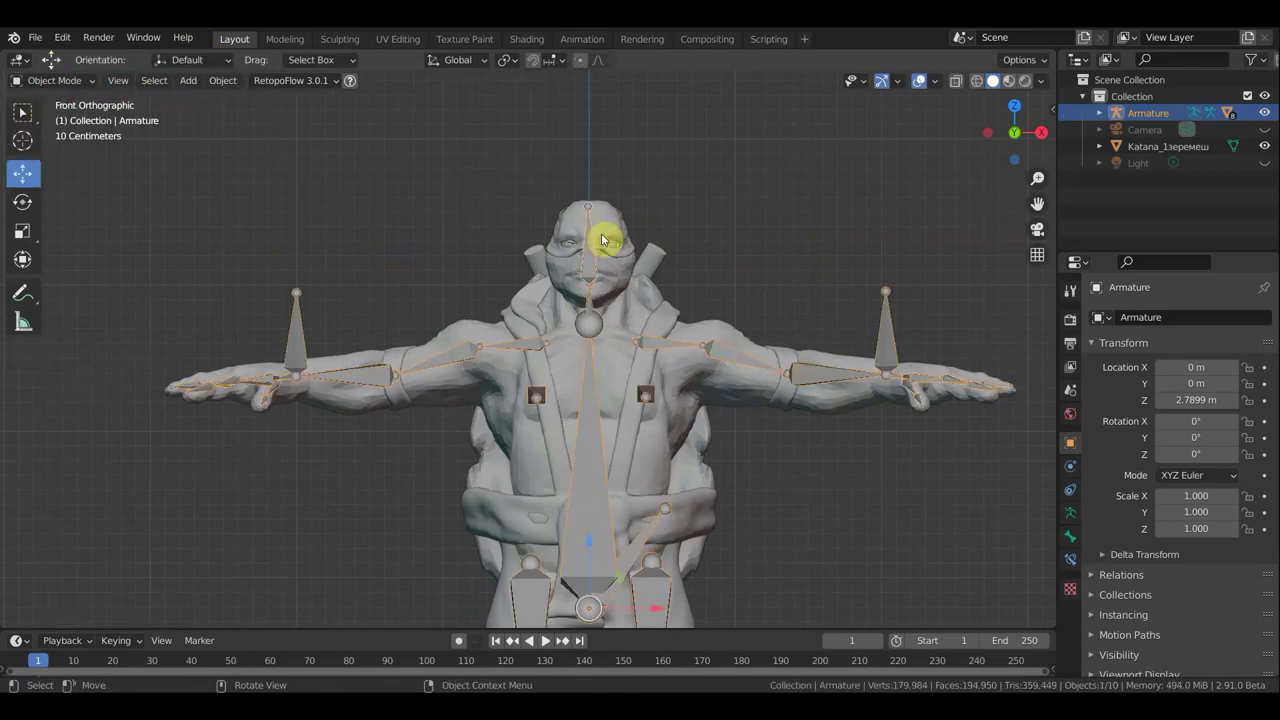
click(571, 247)
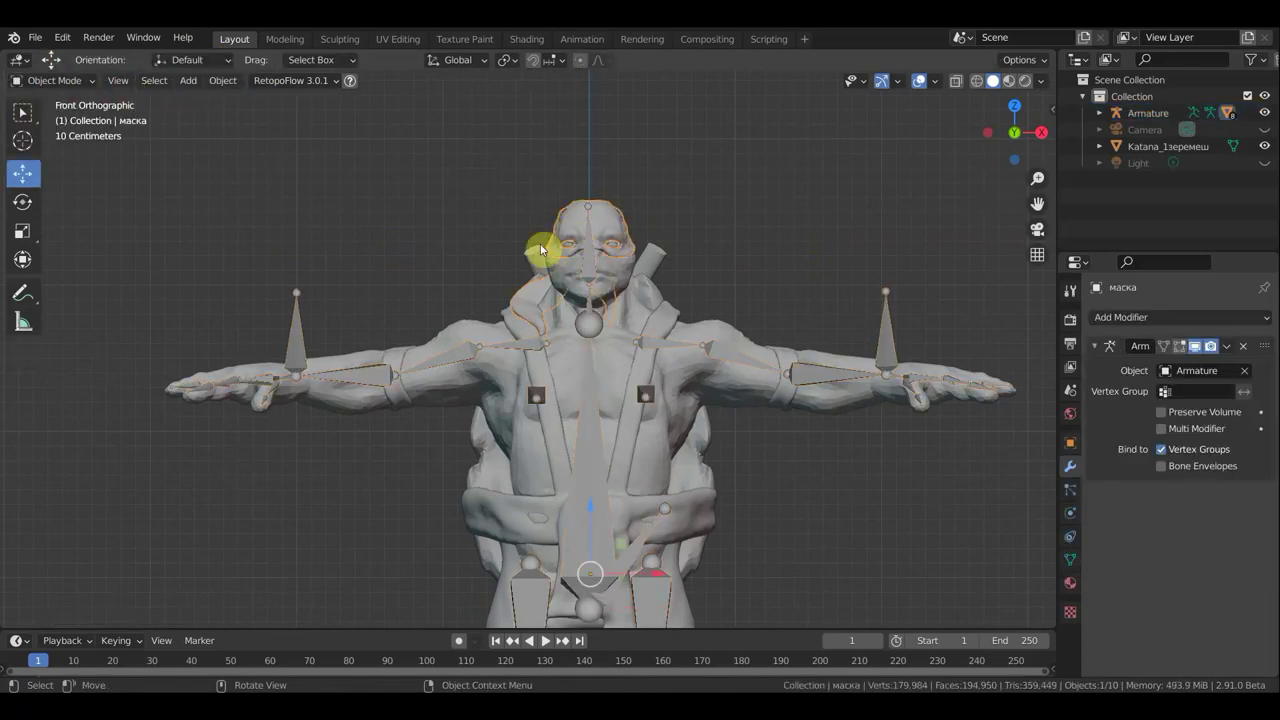
click(223, 80)
mouse_move(250, 116)
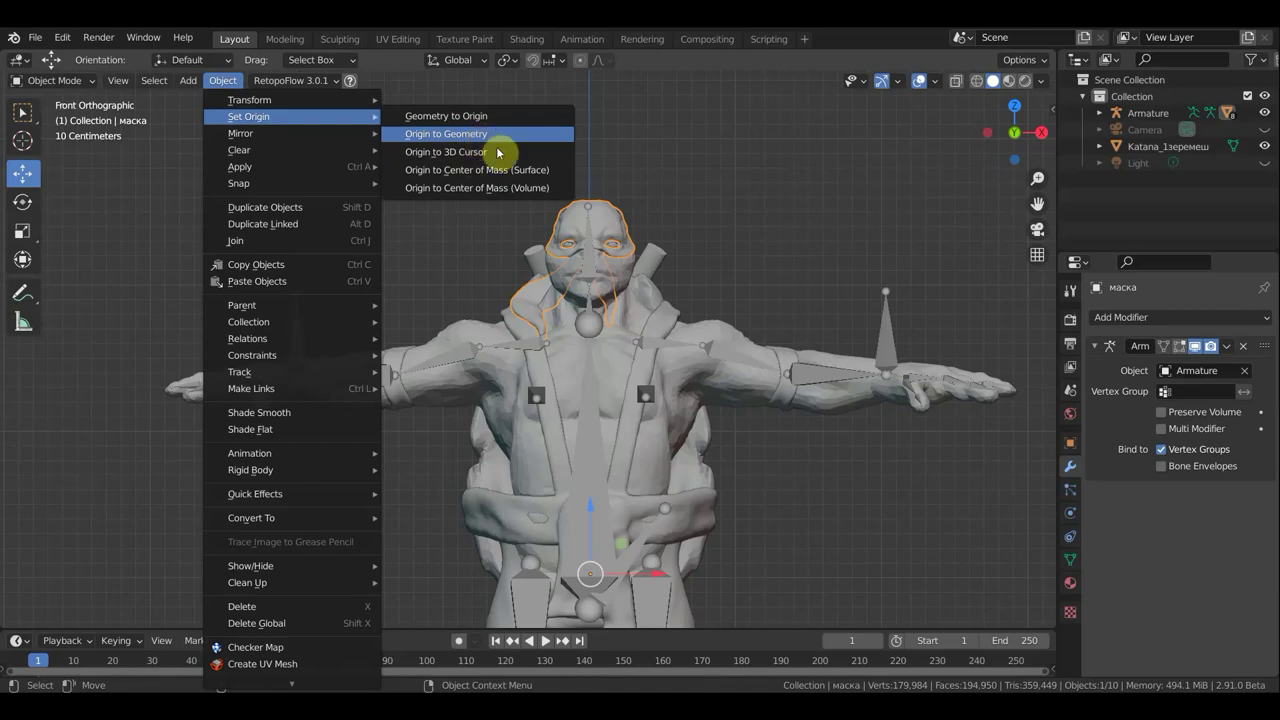
click(647, 244)
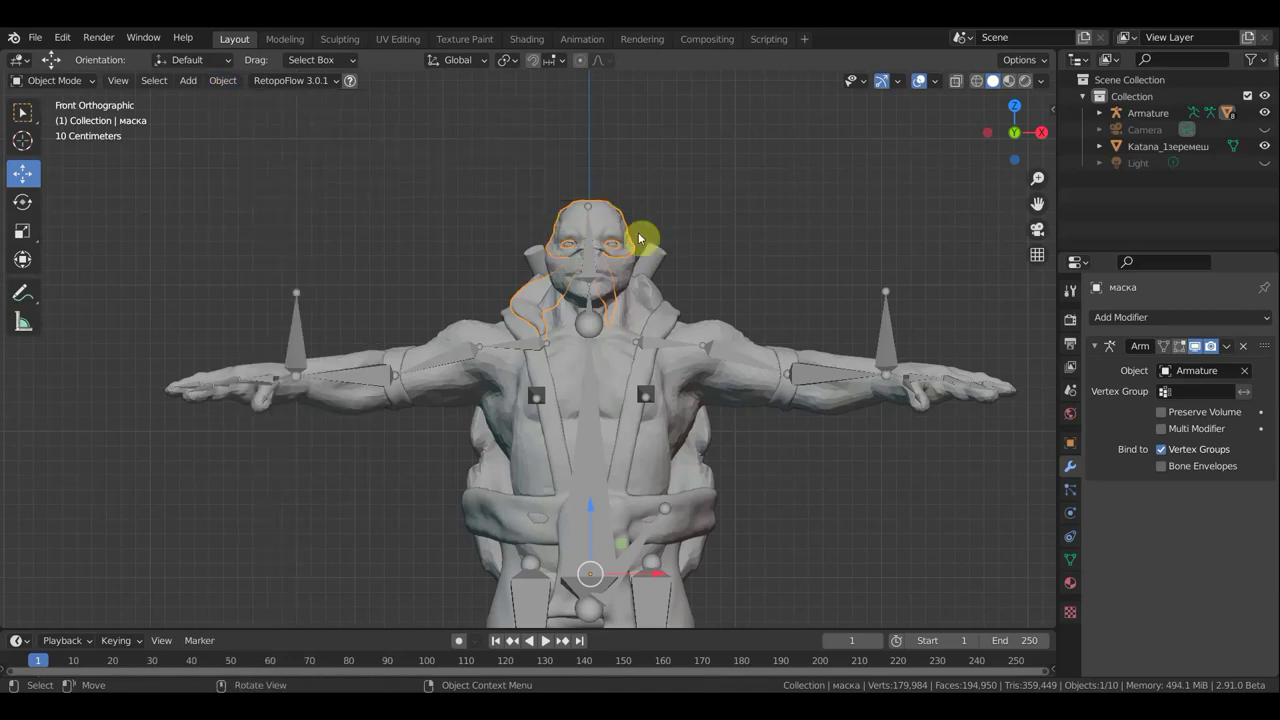
Reframe the whole character in front orthographic view and select the katana on the left
scroll(670, 280, down, 3)
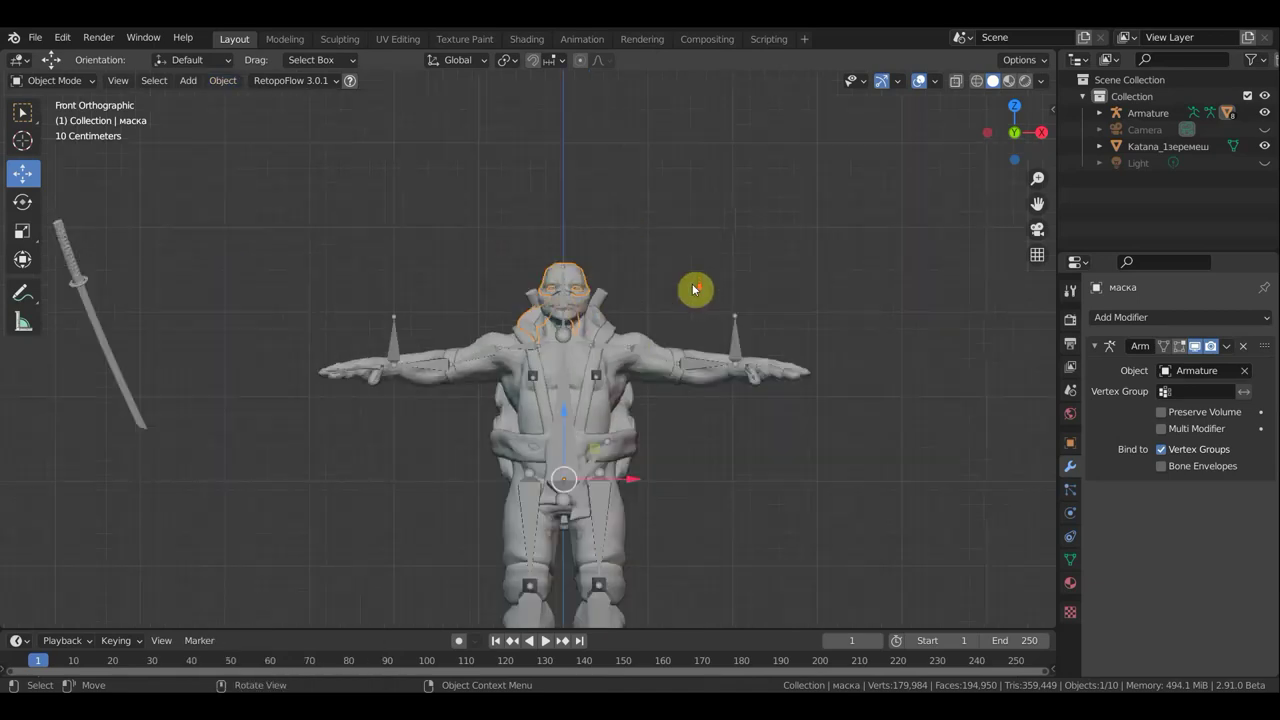
mouse_move(728, 483)
shift+middle_down()
mouse_move(711, 351)
mouse_move(652, 187)
shift+middle_up()
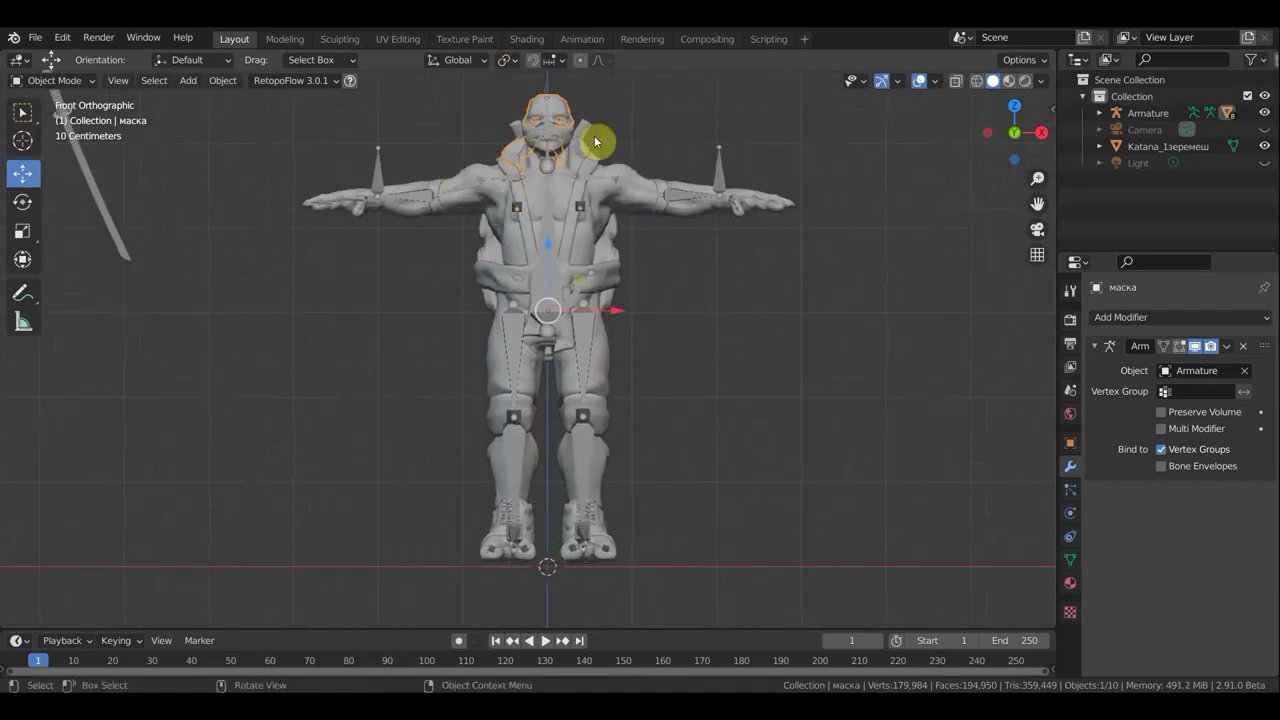
scroll(594, 170, up, 1)
mouse_move(686, 294)
middle_down()
mouse_move(563, 310)
mouse_move(480, 300)
mouse_move(642, 312)
mouse_move(690, 308)
mouse_move(689, 297)
middle_up()
scroll(676, 340, down, 1)
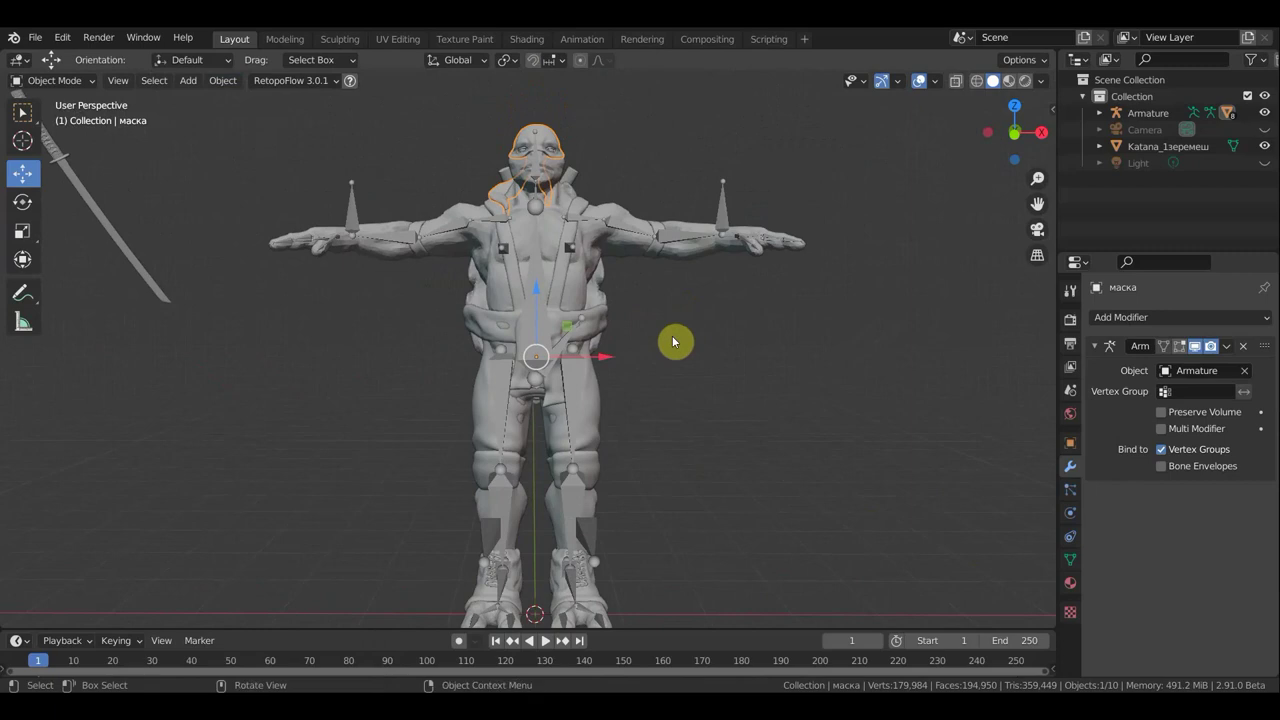
key(KP_1)
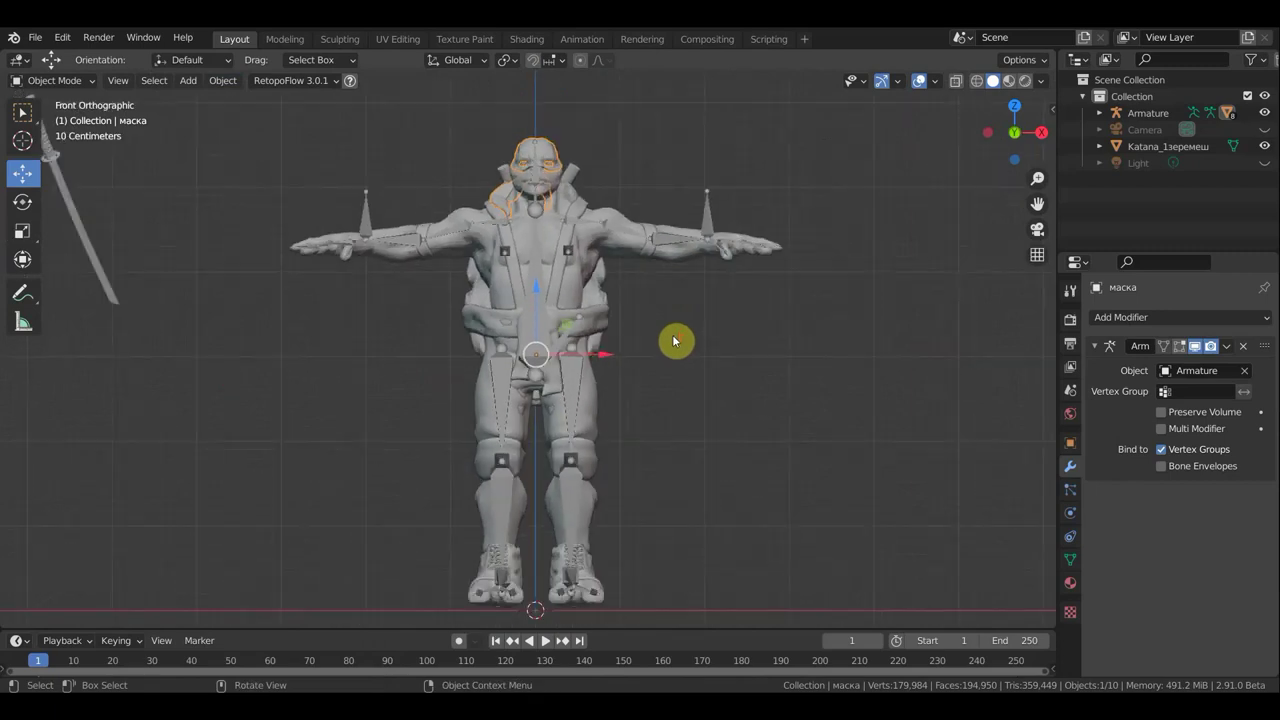
scroll(206, 298, down, 1)
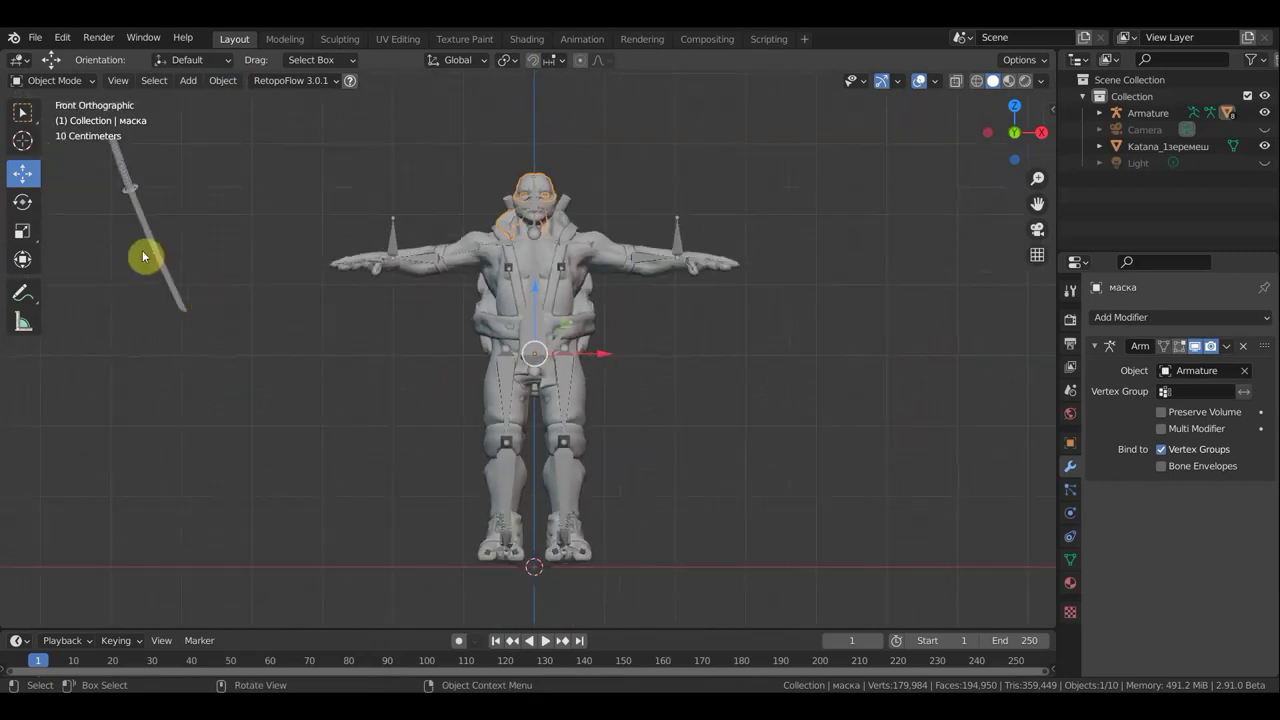
click(131, 172)
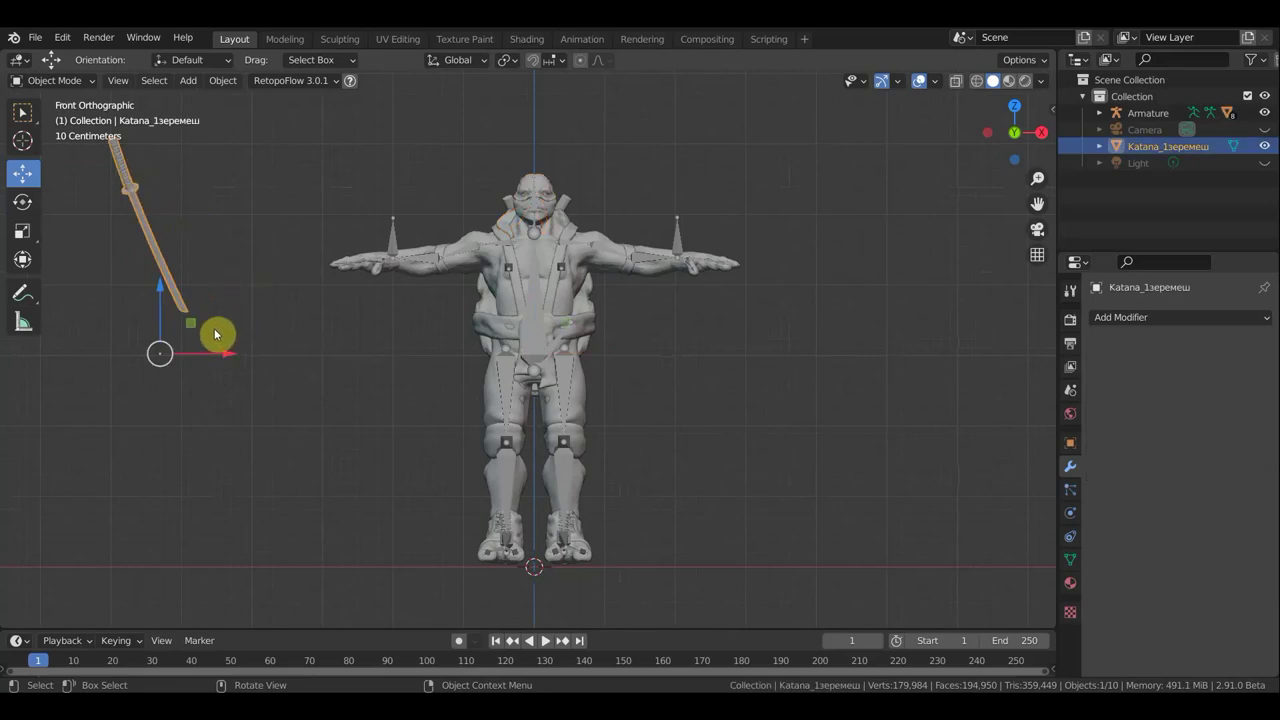
Move the katana down to stand beside the character's left foot near the ground line
key(g)
click(418, 575)
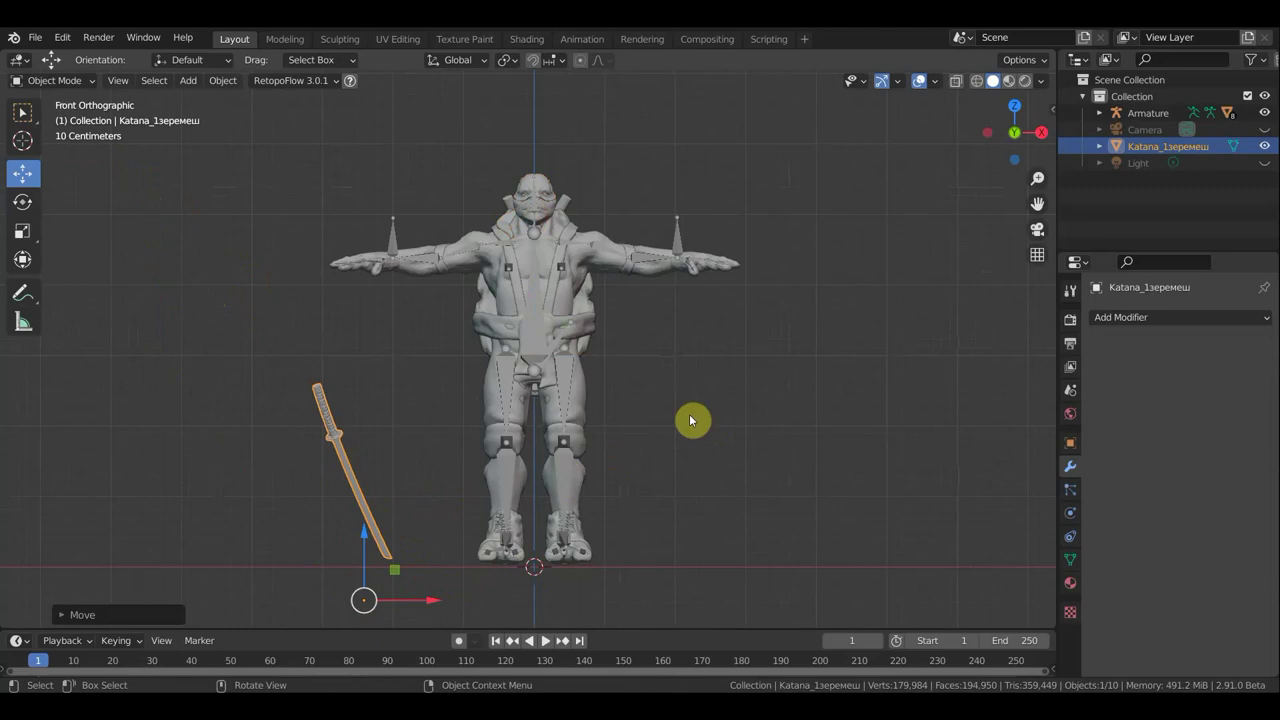
scroll(690, 416, up, 2)
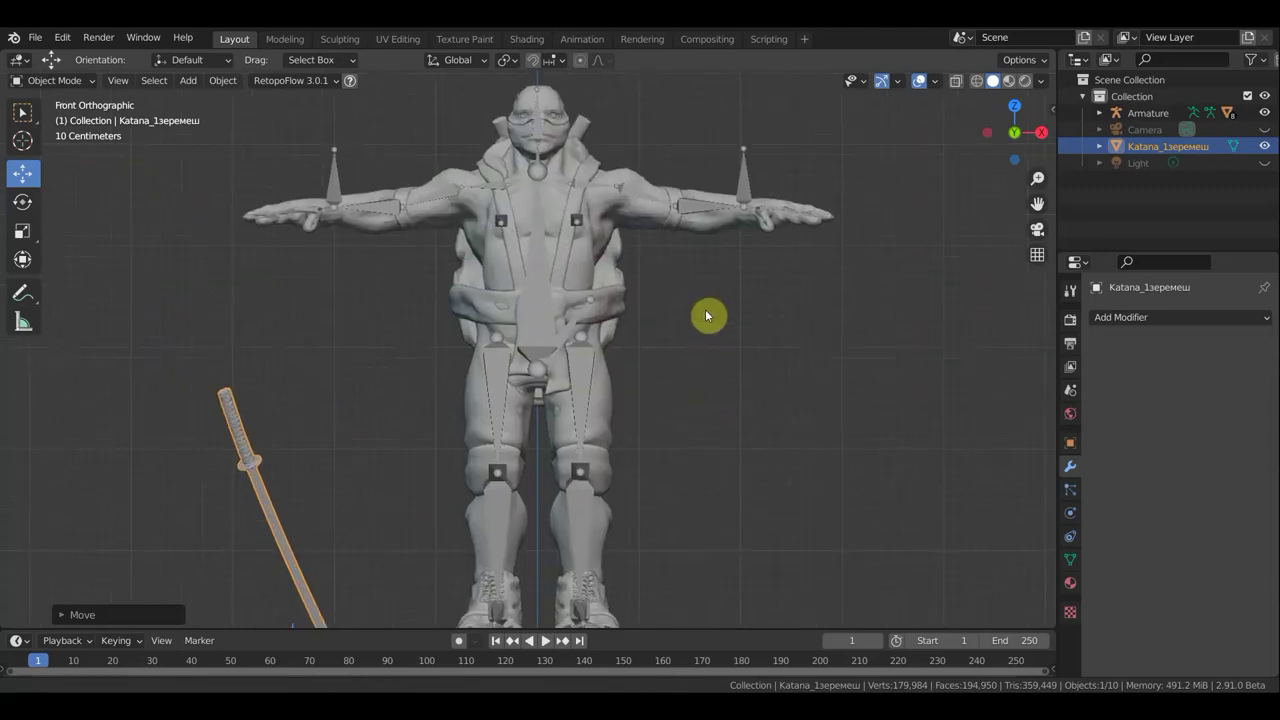
scroll(703, 276, down, 1)
scroll(703, 300, down, 1)
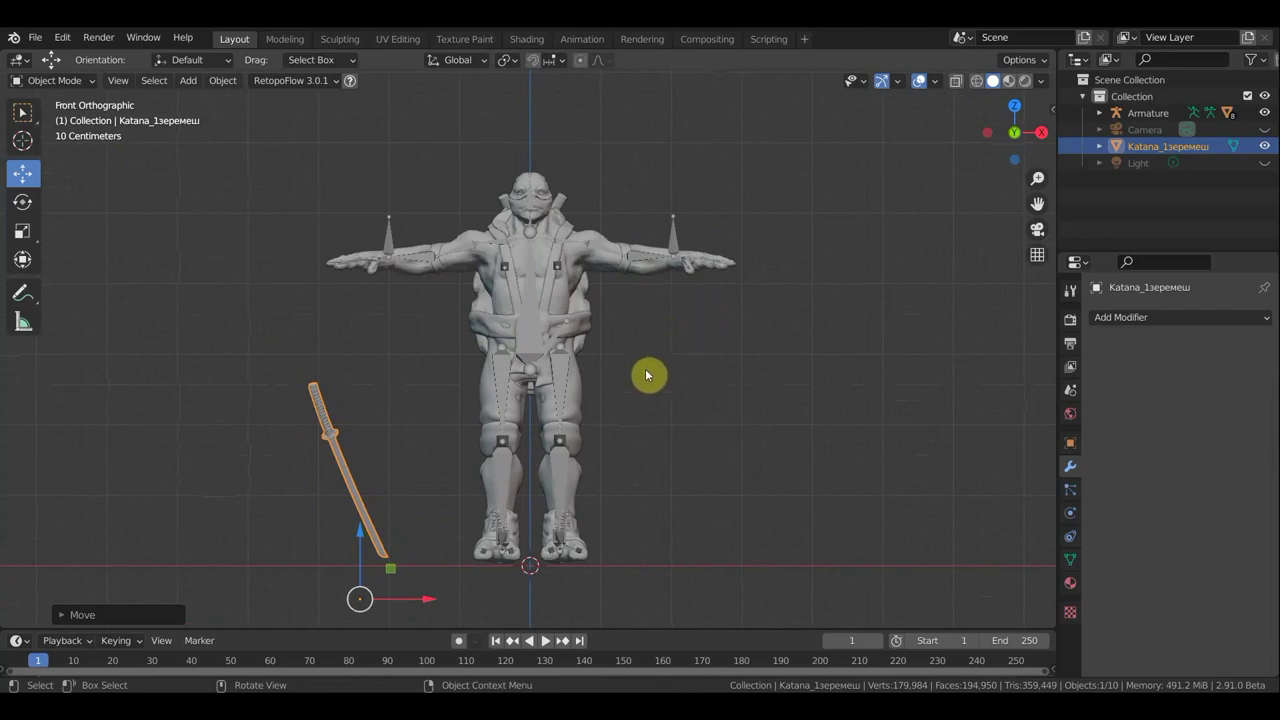
scroll(528, 274, up, 5)
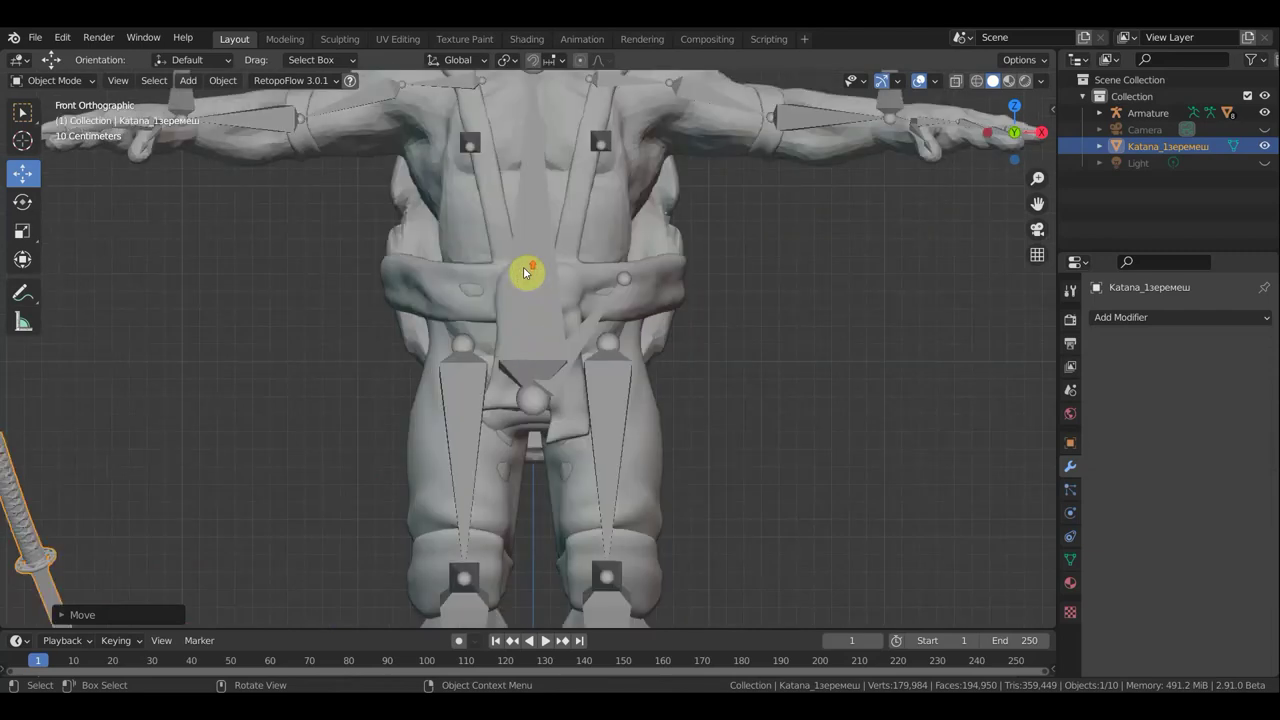
scroll(523, 274, down, 2)
scroll(500, 266, down, 1)
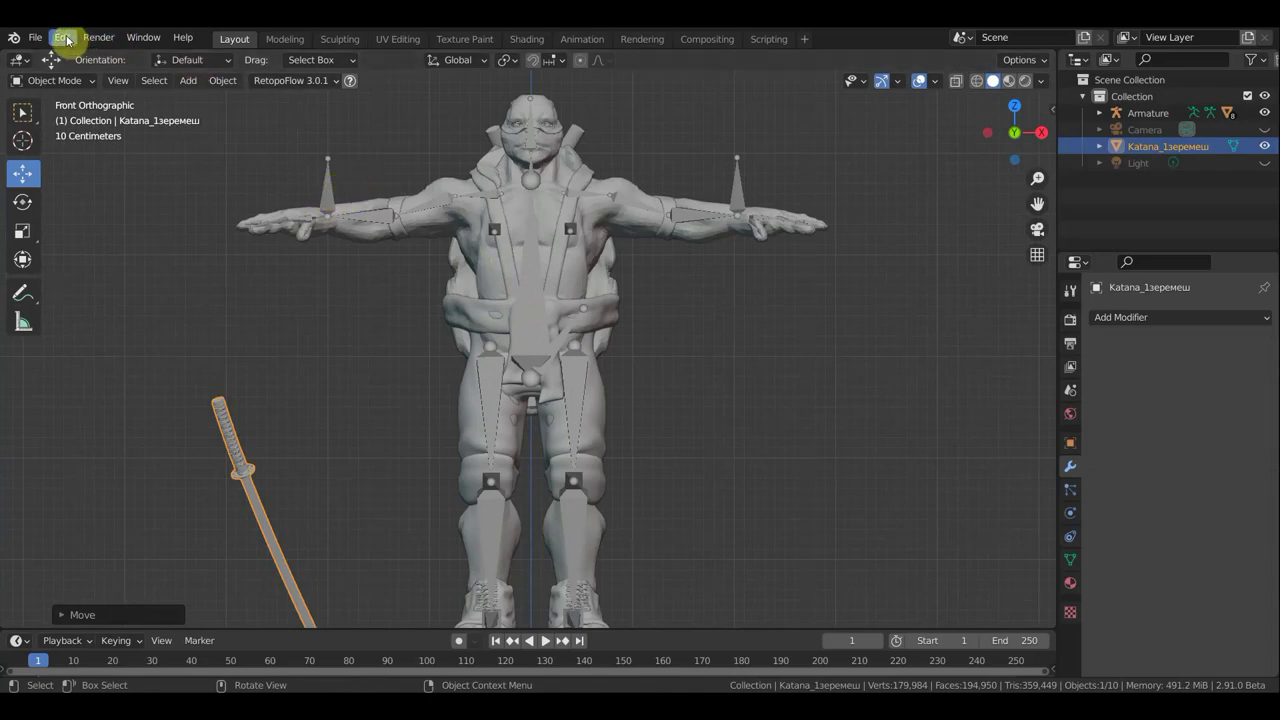
Save the scene as a new file, ниньзя сбор1.blend, then select the armature
click(35, 37)
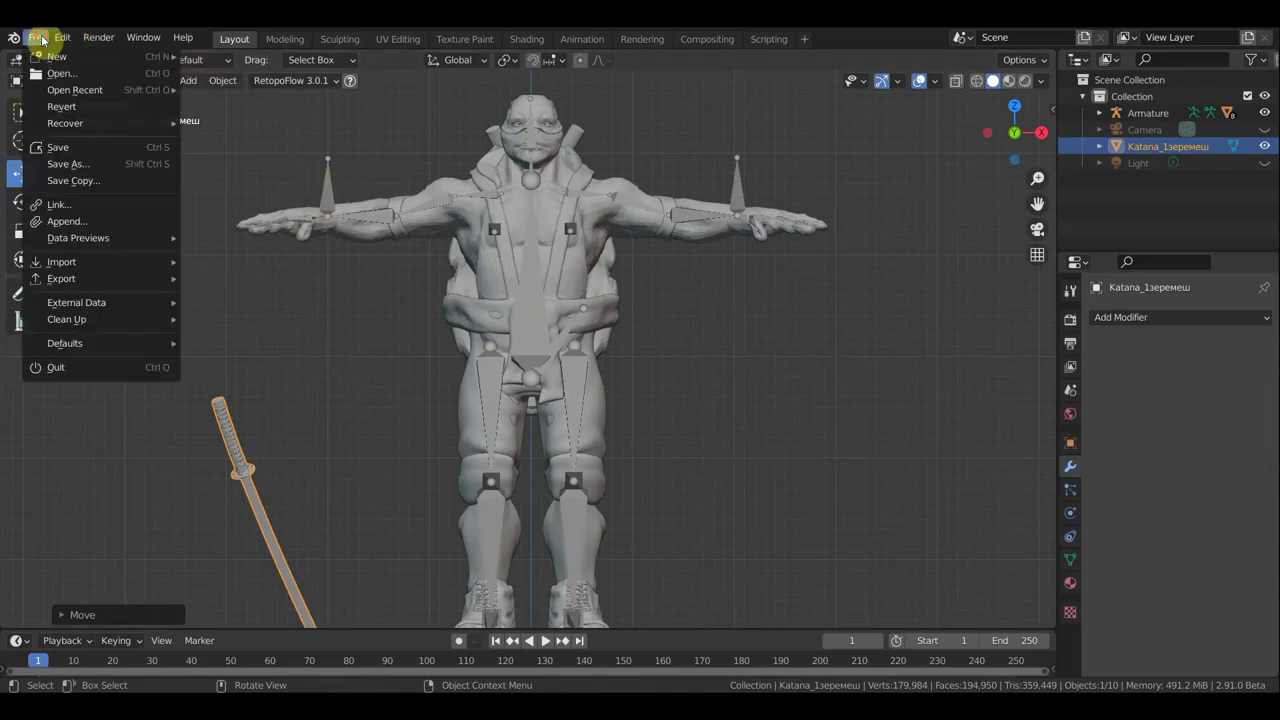
click(81, 165)
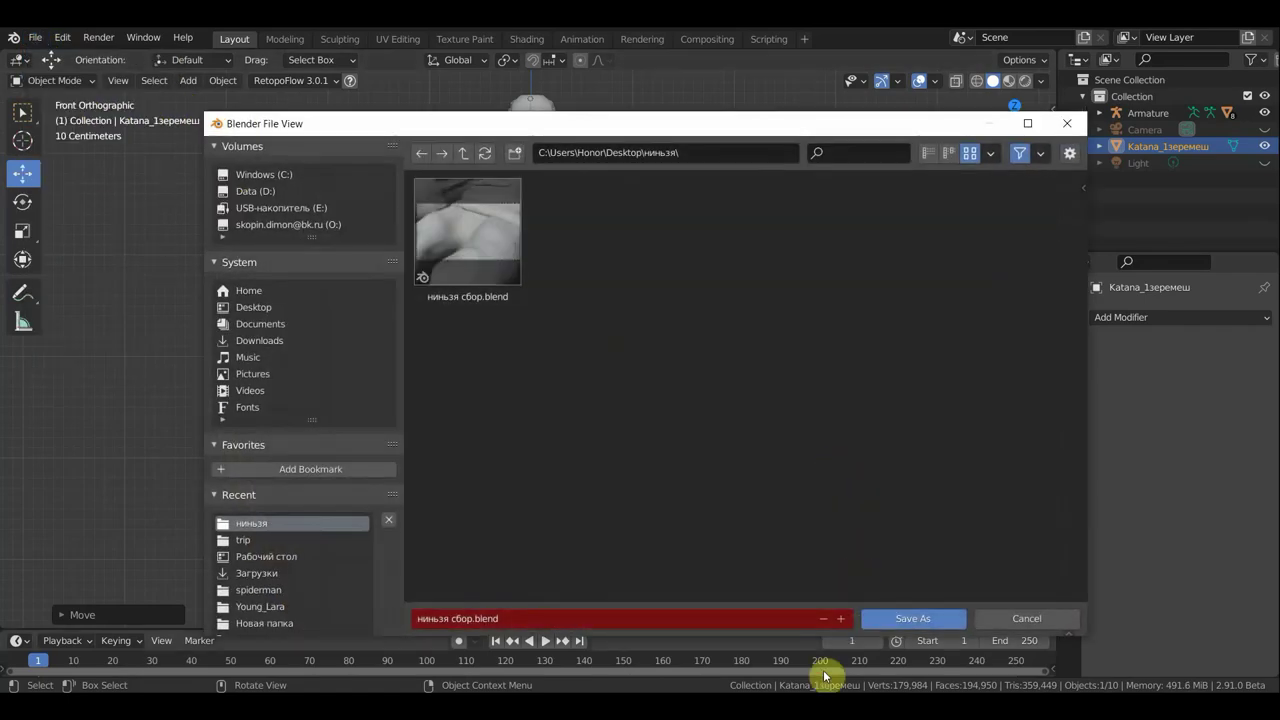
click(913, 618)
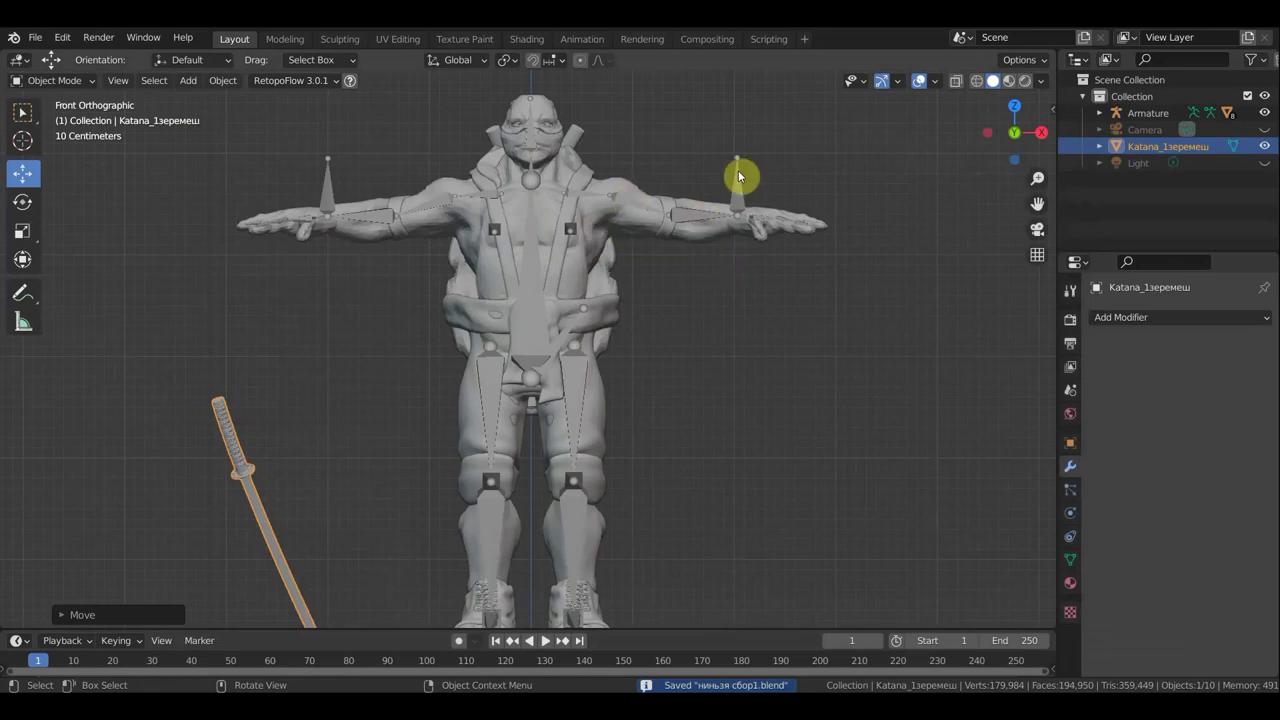
click(735, 182)
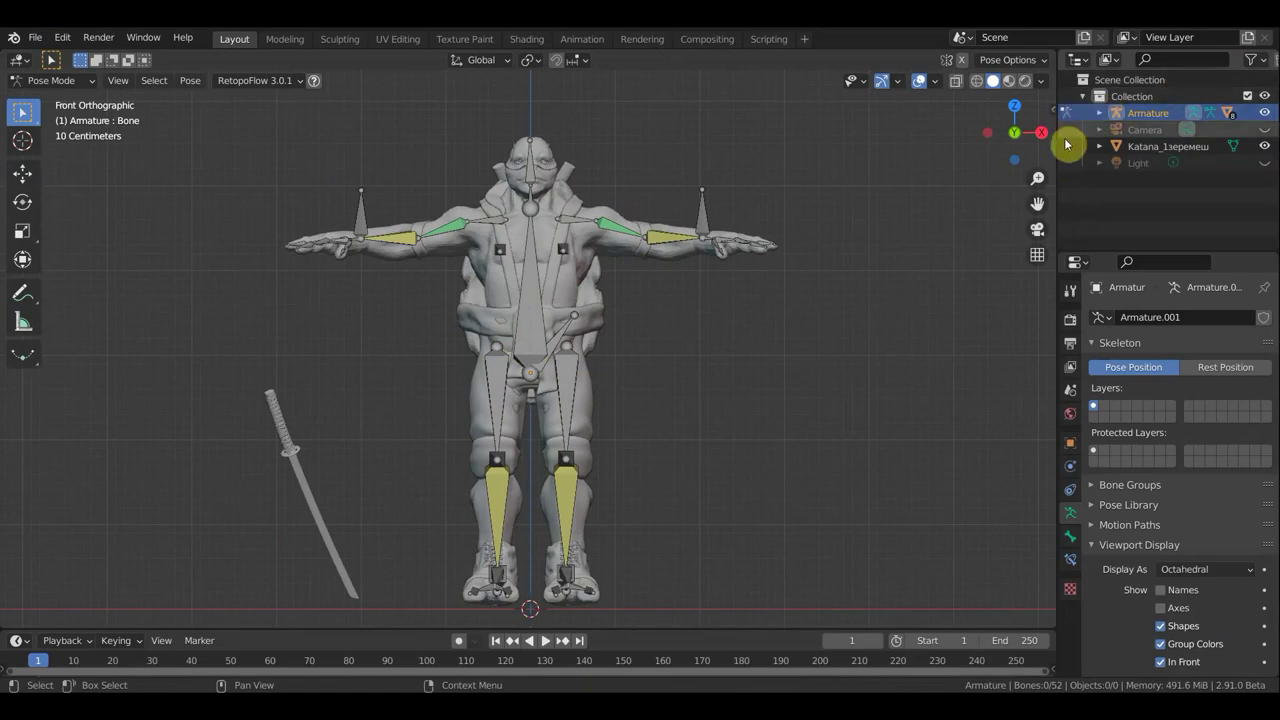
Widen the outliner and make the new Collection 2 the active collection
drag(1058, 148, 948, 148)
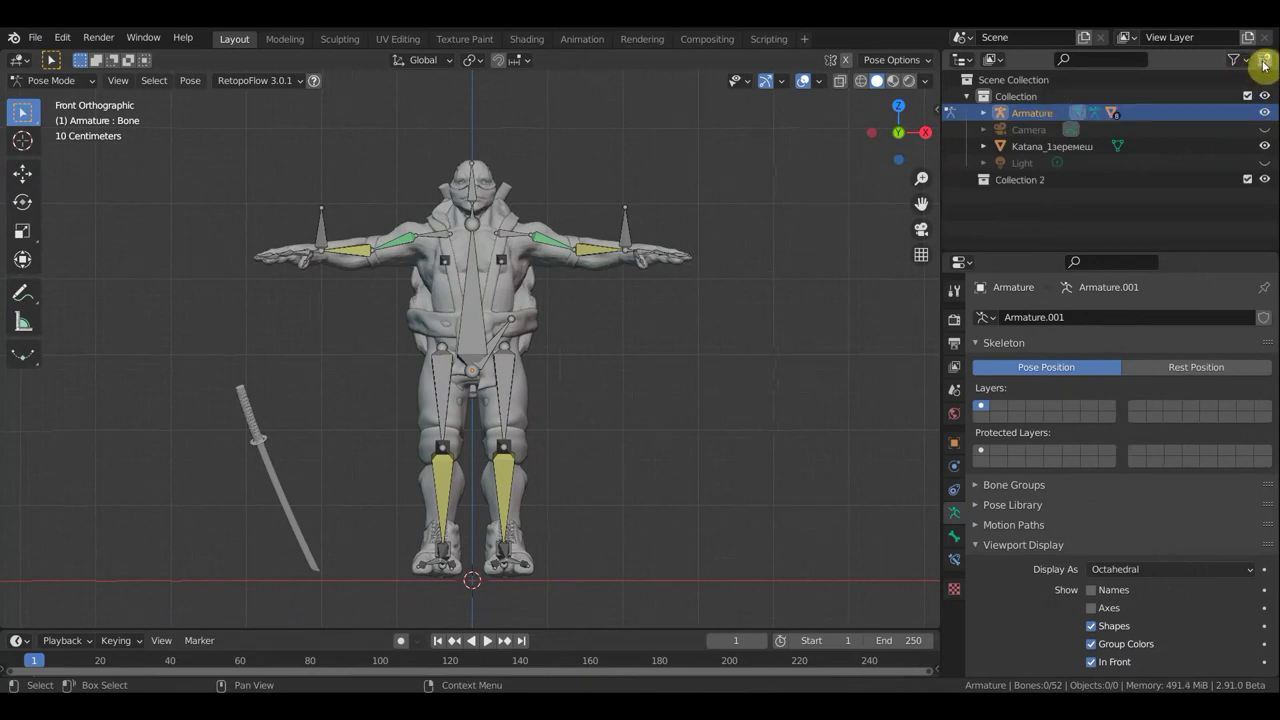
click(1006, 183)
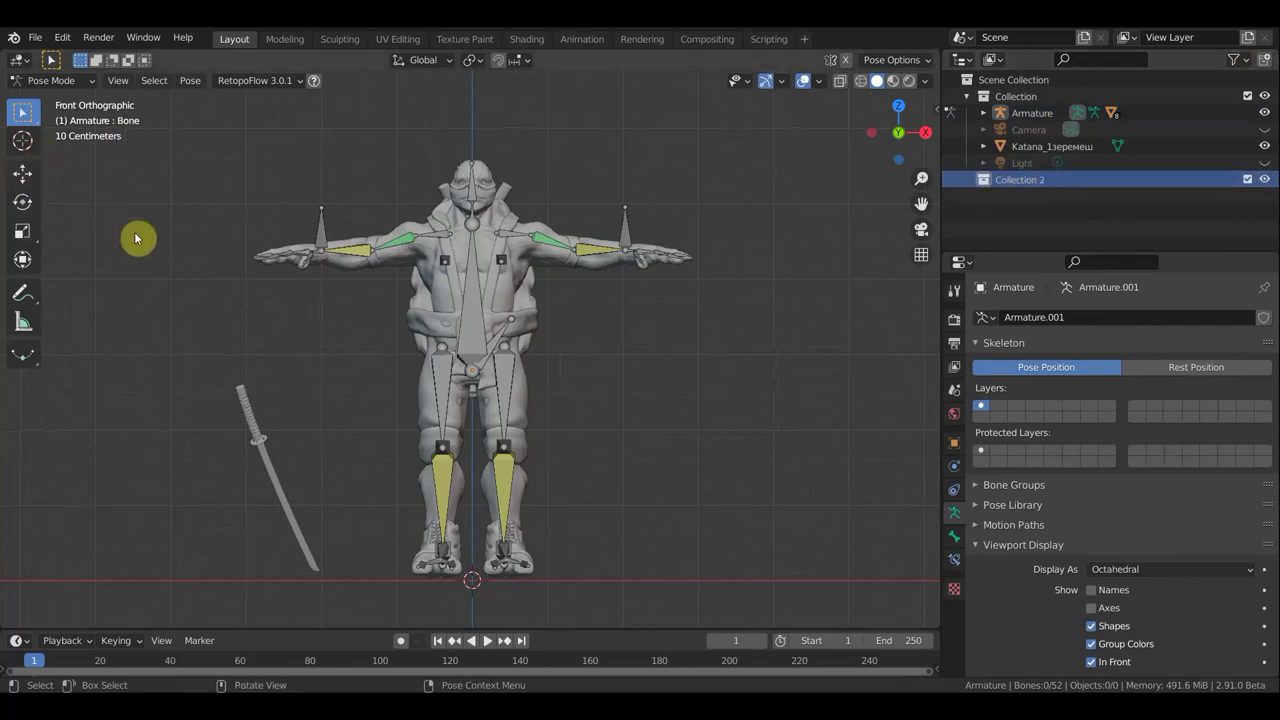
Switch back to Object Mode and add a cube mesh to Collection 2
scroll(753, 412, down, 2)
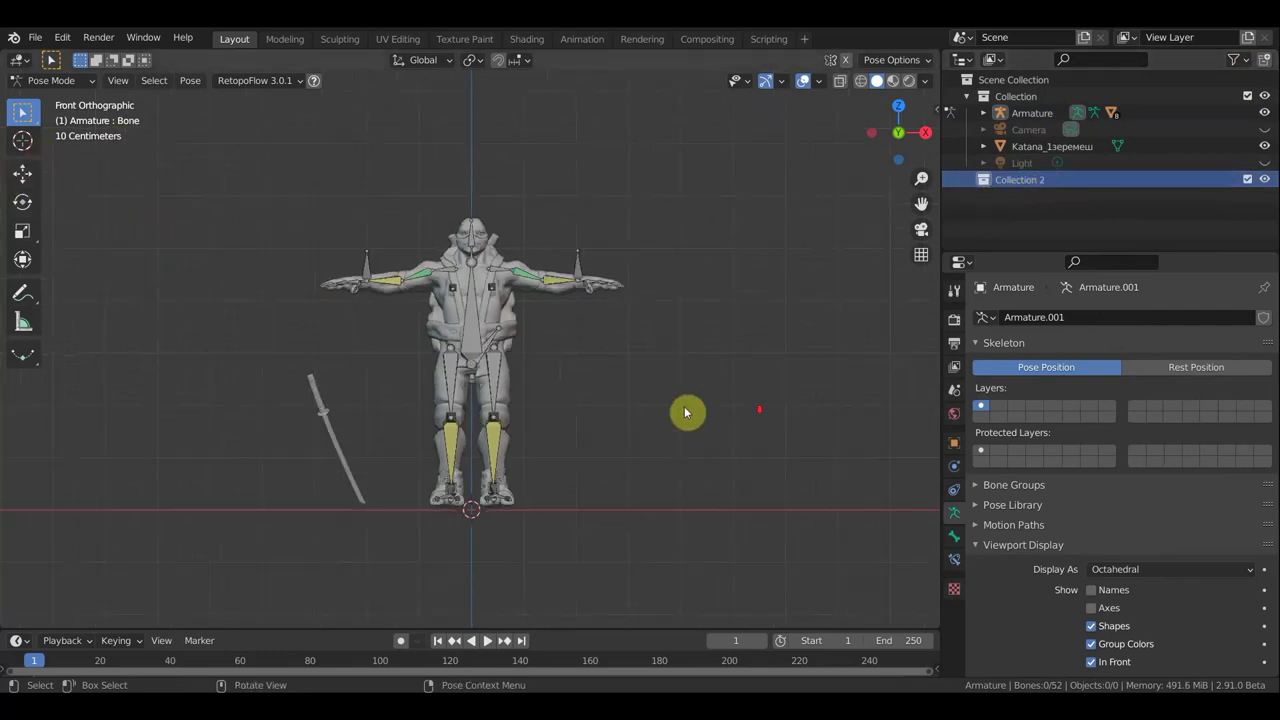
key(shift)
click(50, 80)
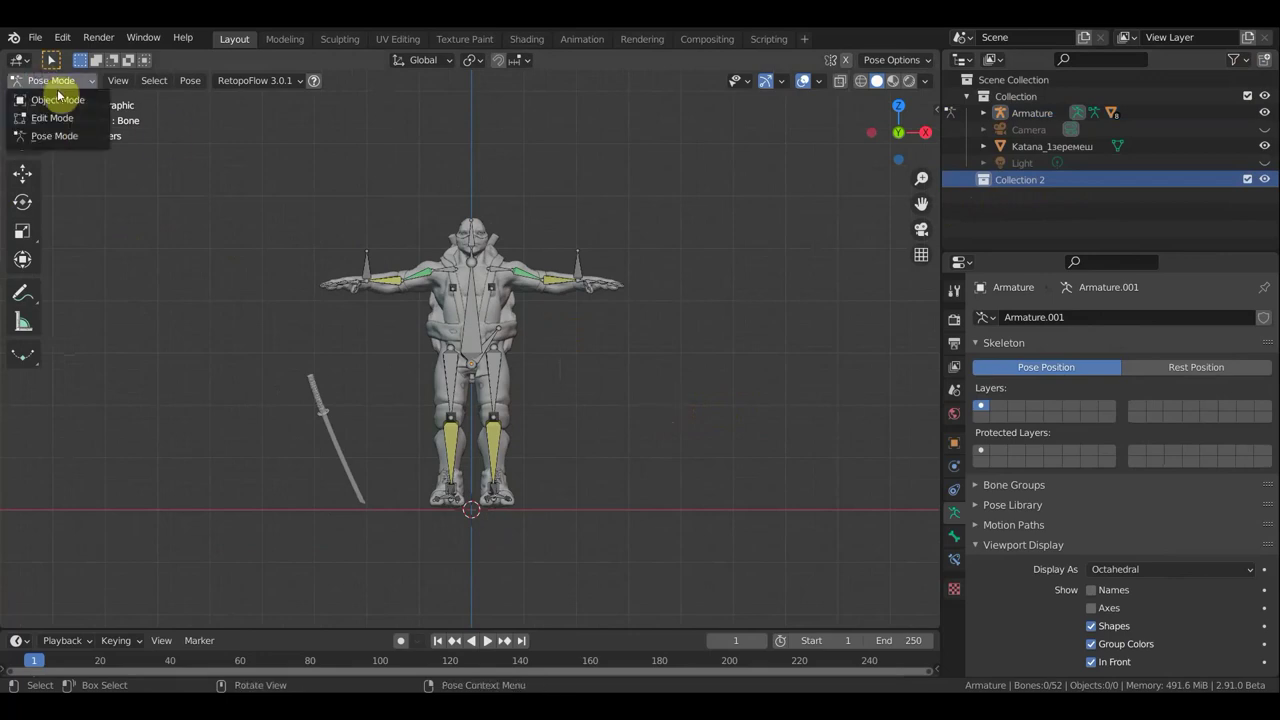
click(45, 100)
key(shift)
key(shift+a)
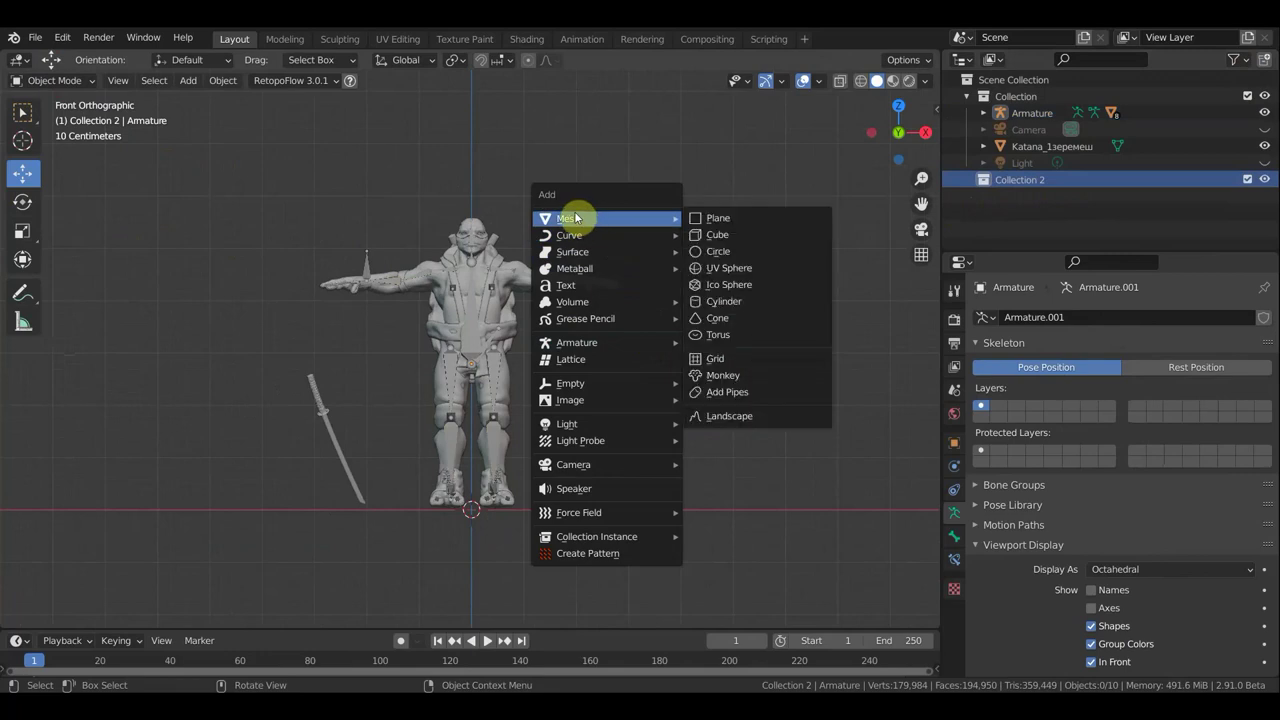
click(718, 241)
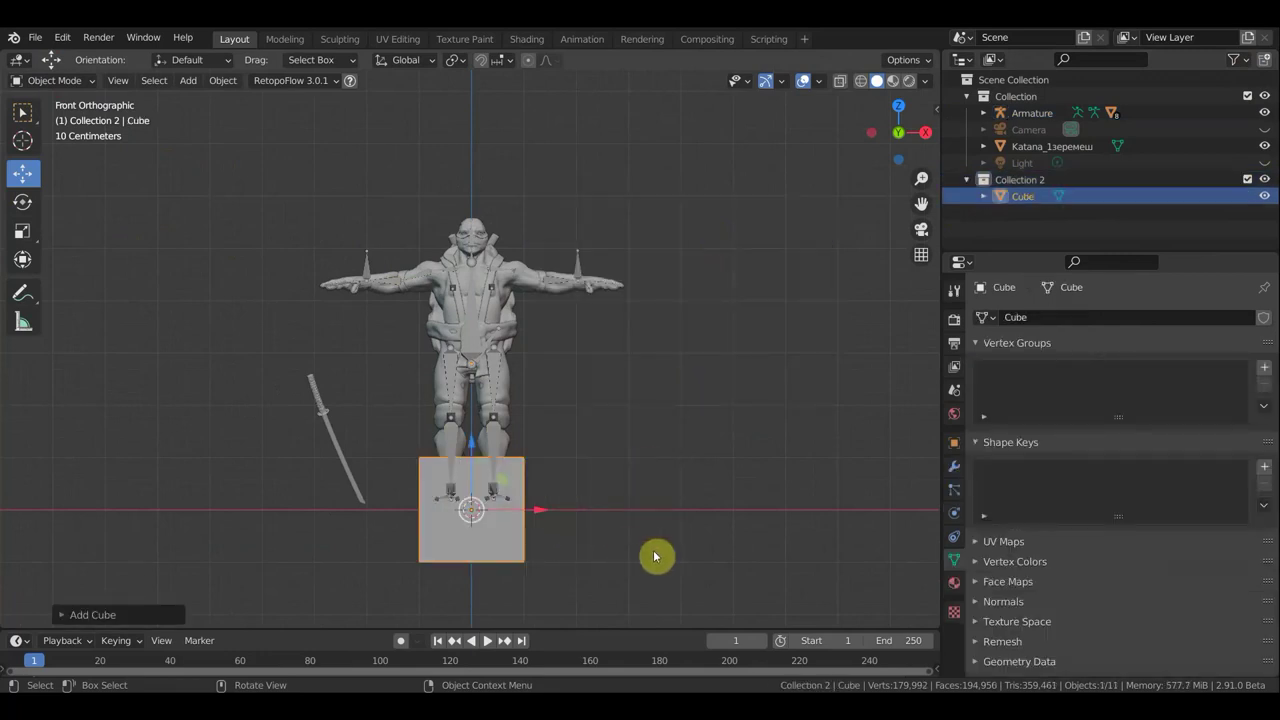
Shrink the cube and place it on the ground line left of the character
key(s)
click(541, 523)
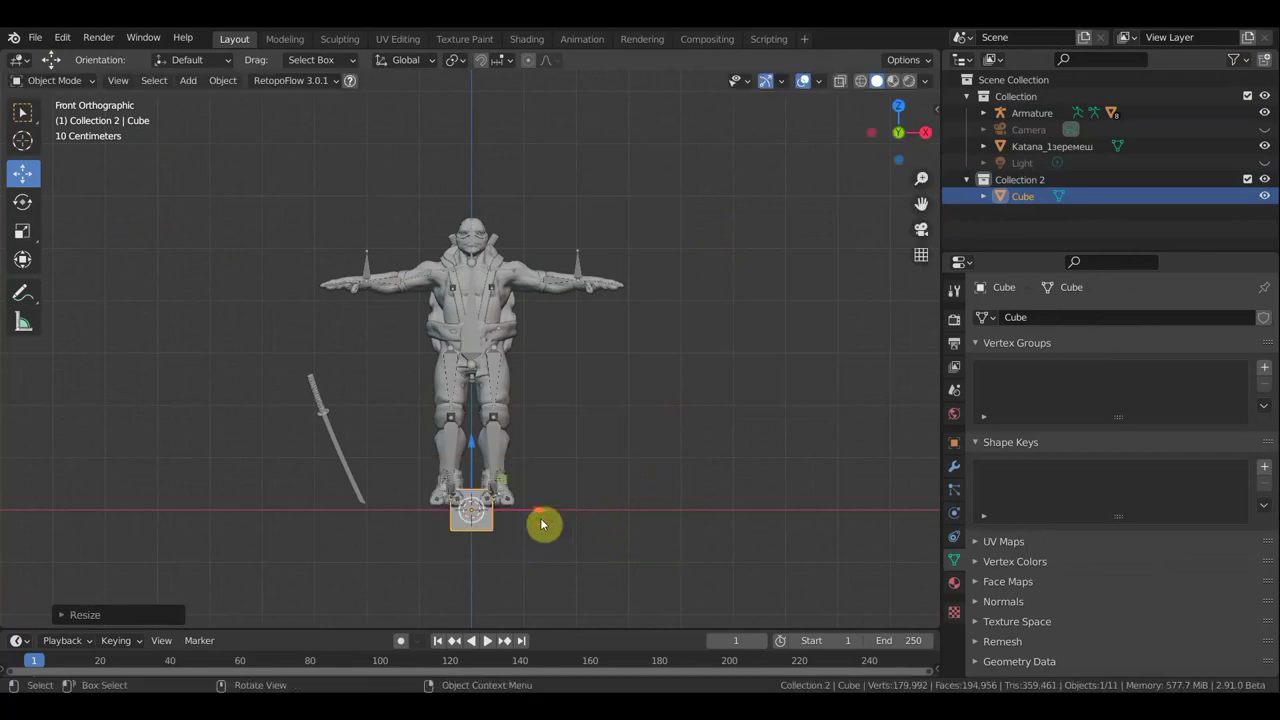
scroll(541, 516, down, 3)
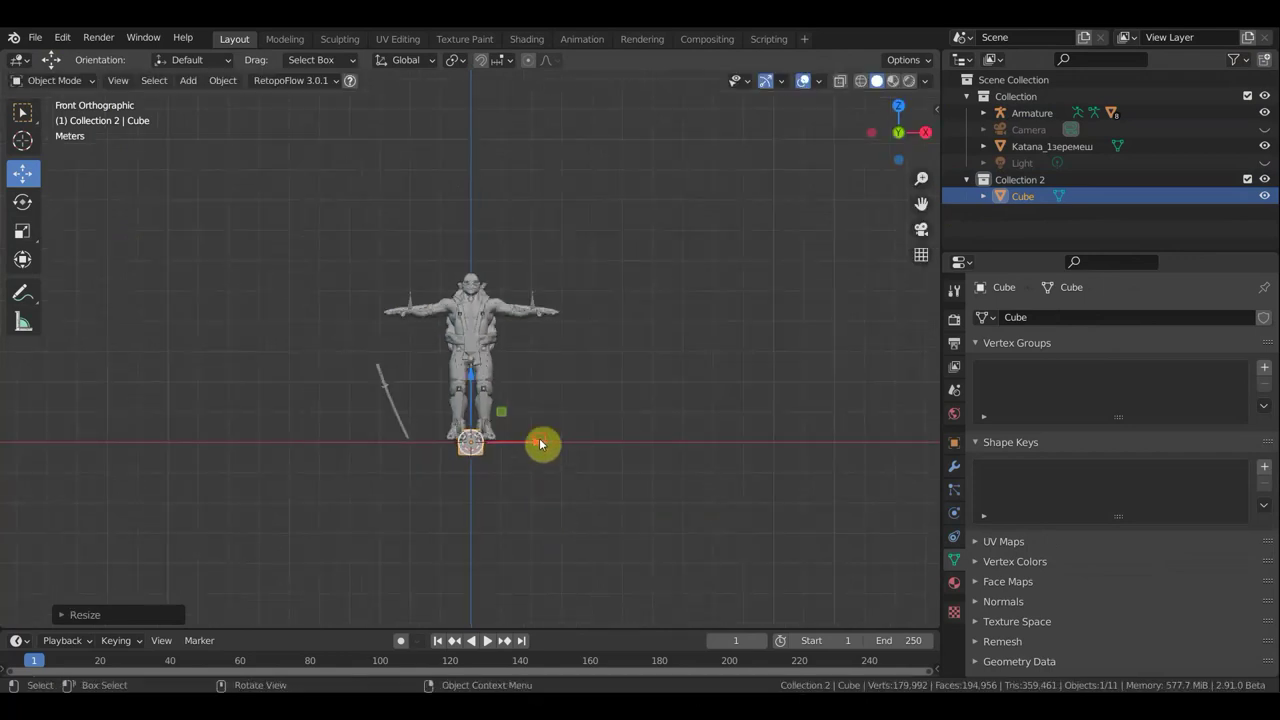
key(g)
click(215, 472)
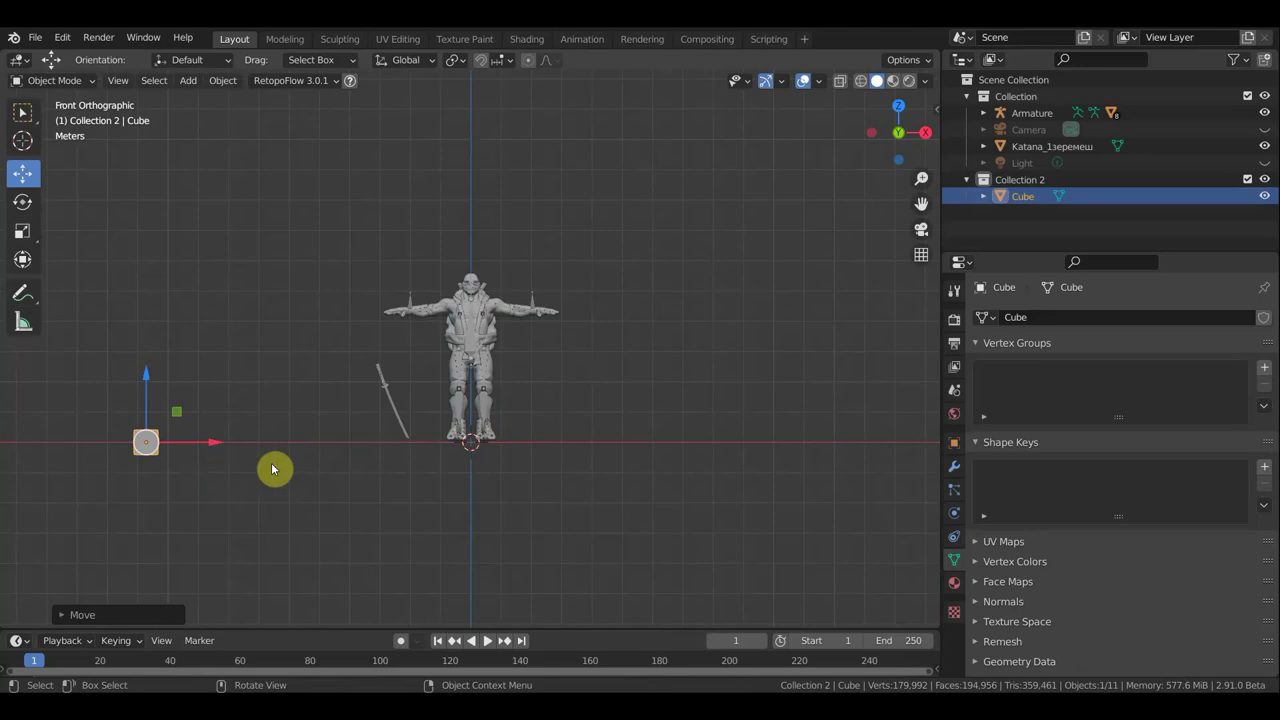
key(shift+a)
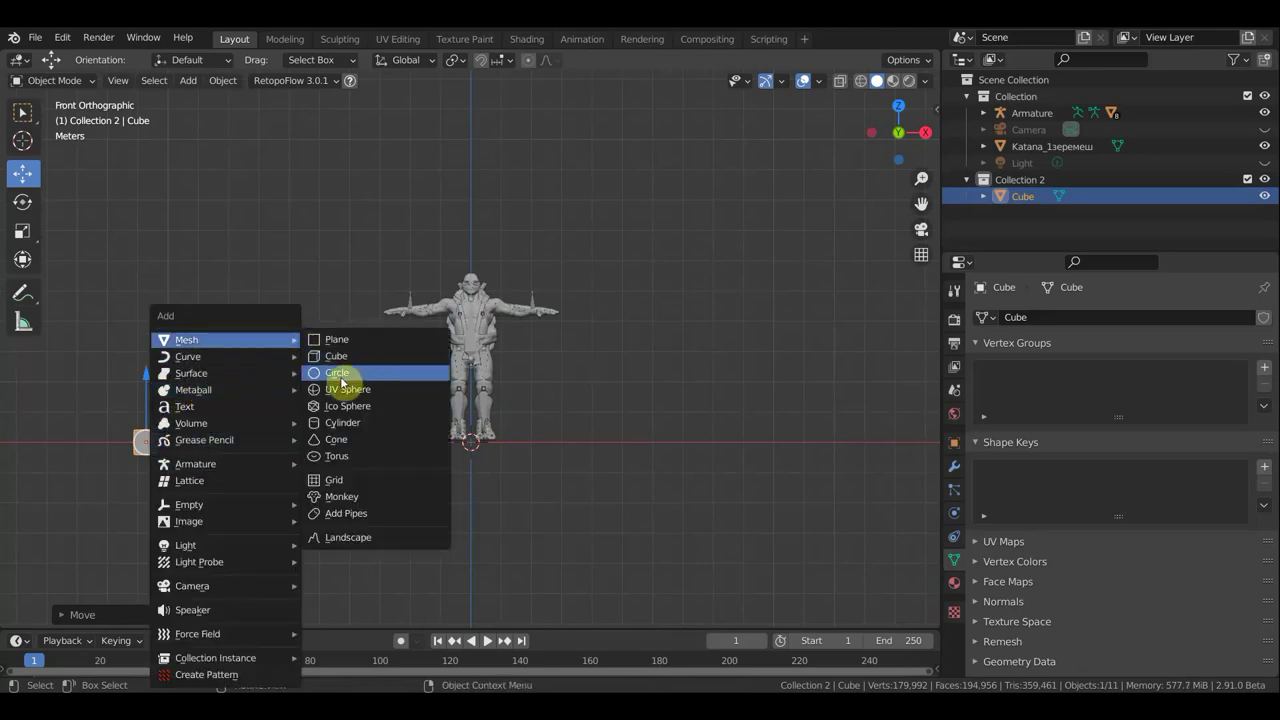
mouse_move(187, 340)
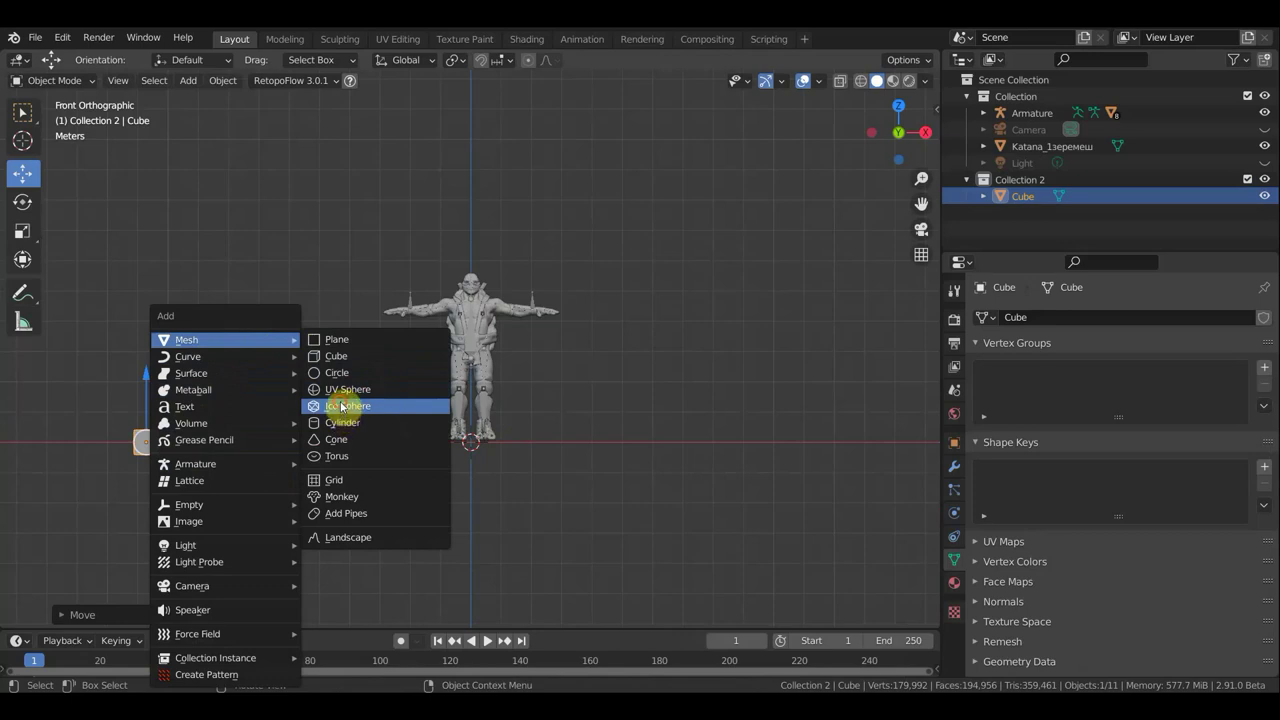
Add an icosphere, drag it left next to the cube, and shrink it
click(341, 406)
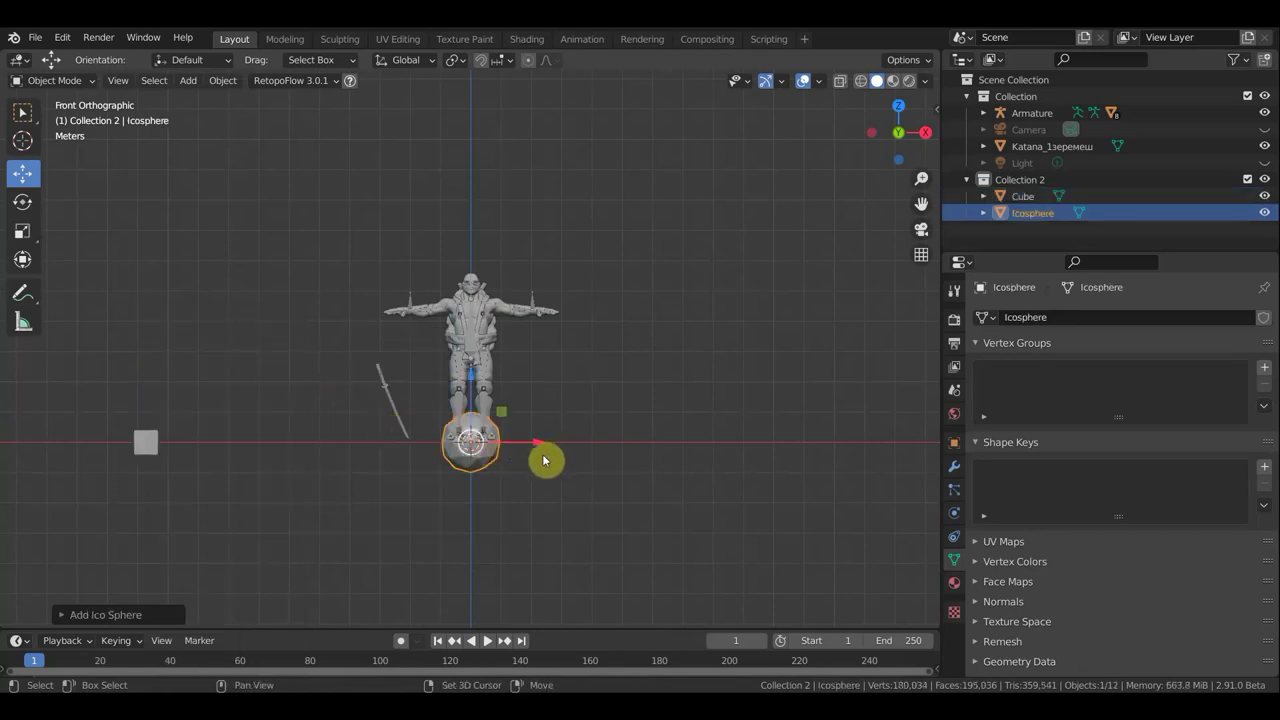
drag(537, 443, 255, 440)
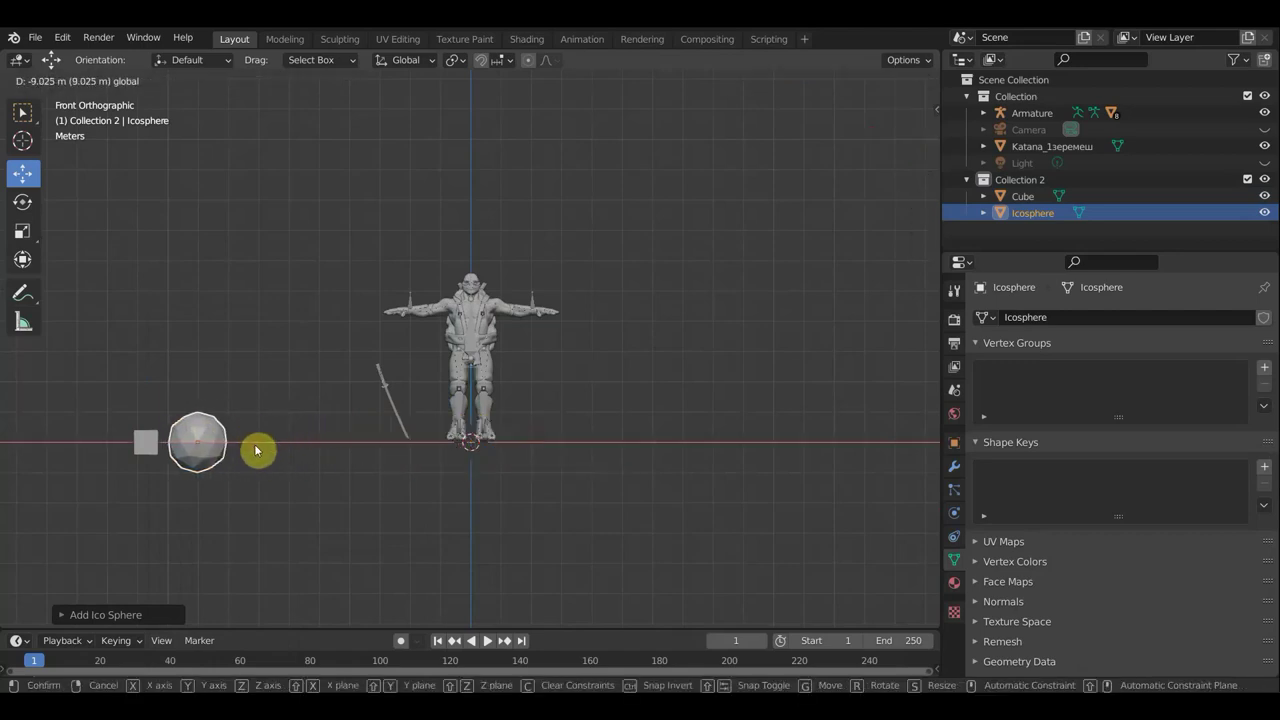
key(s)
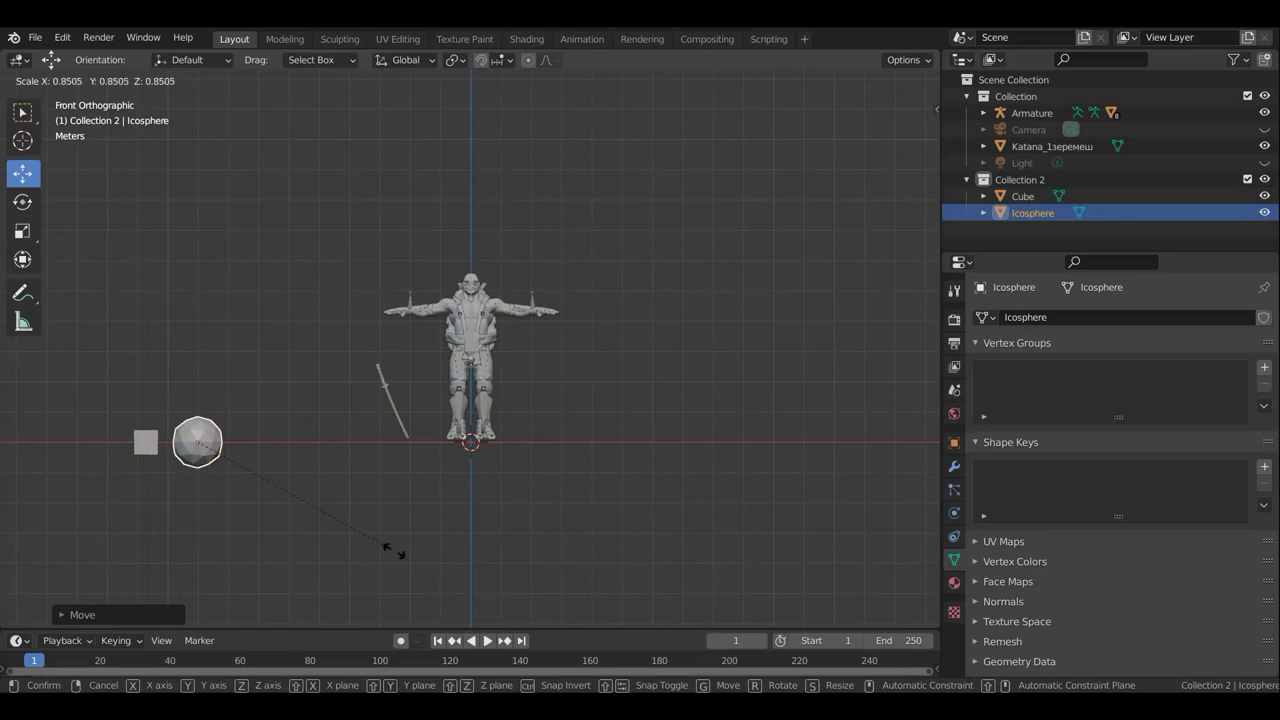
click(346, 540)
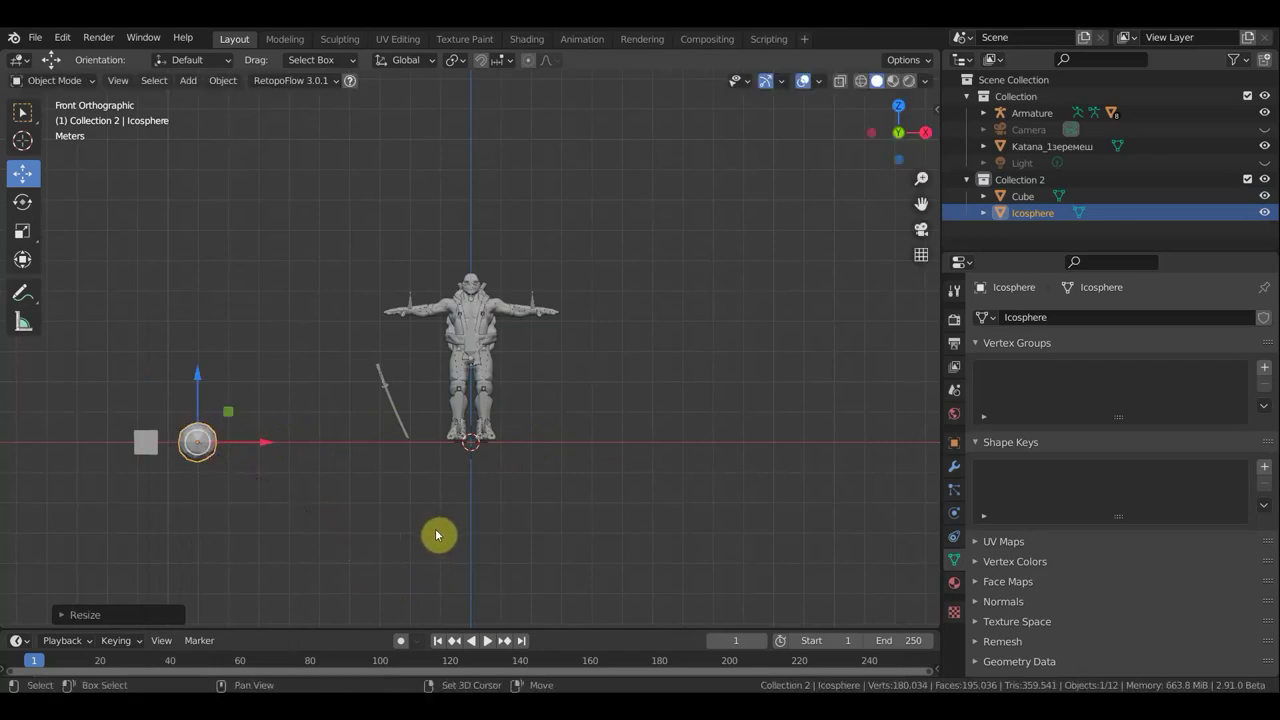
key(shift+a)
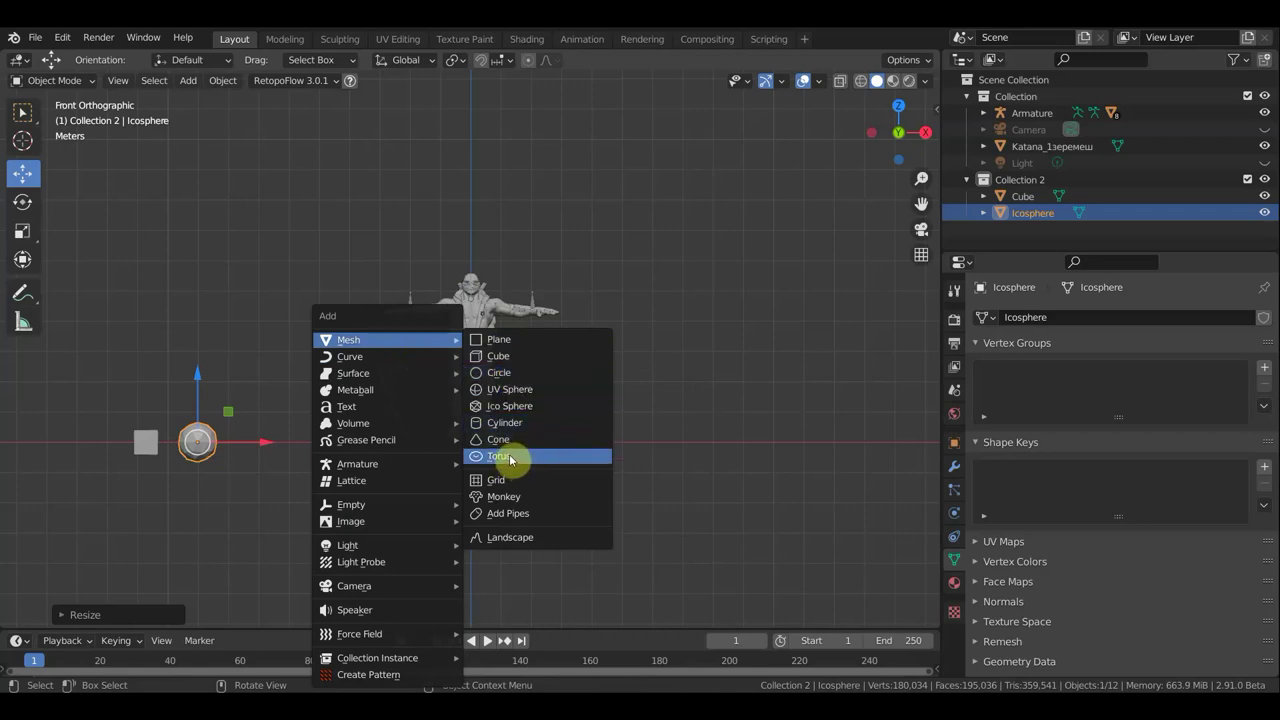
Add a plane right of the icosphere, shrink it slightly, then select the armature
click(516, 344)
key(g)
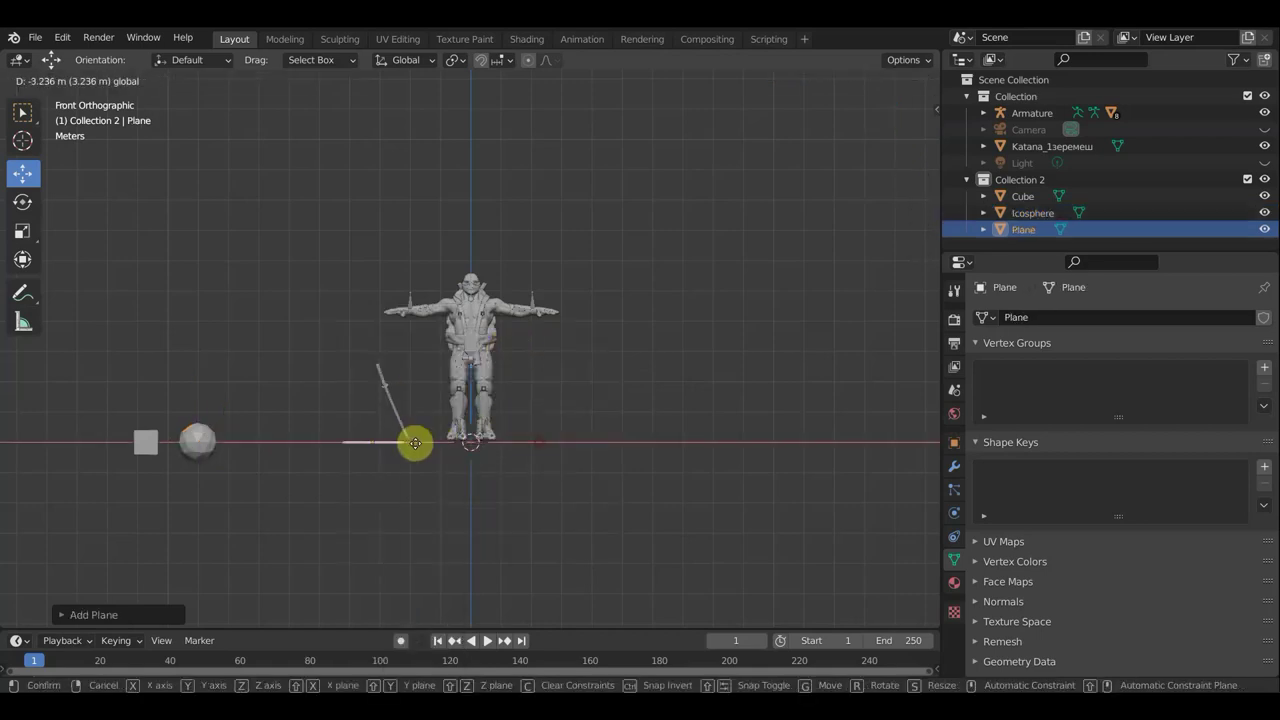
click(364, 455)
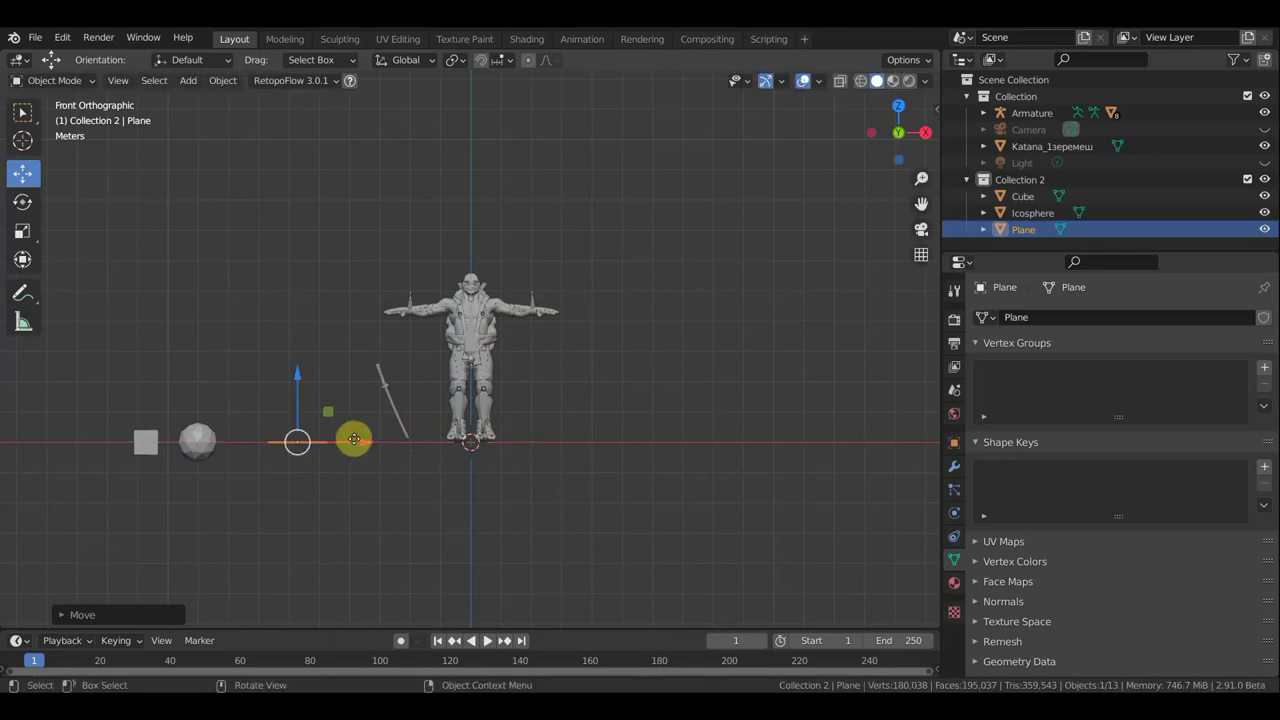
key(g)
click(329, 440)
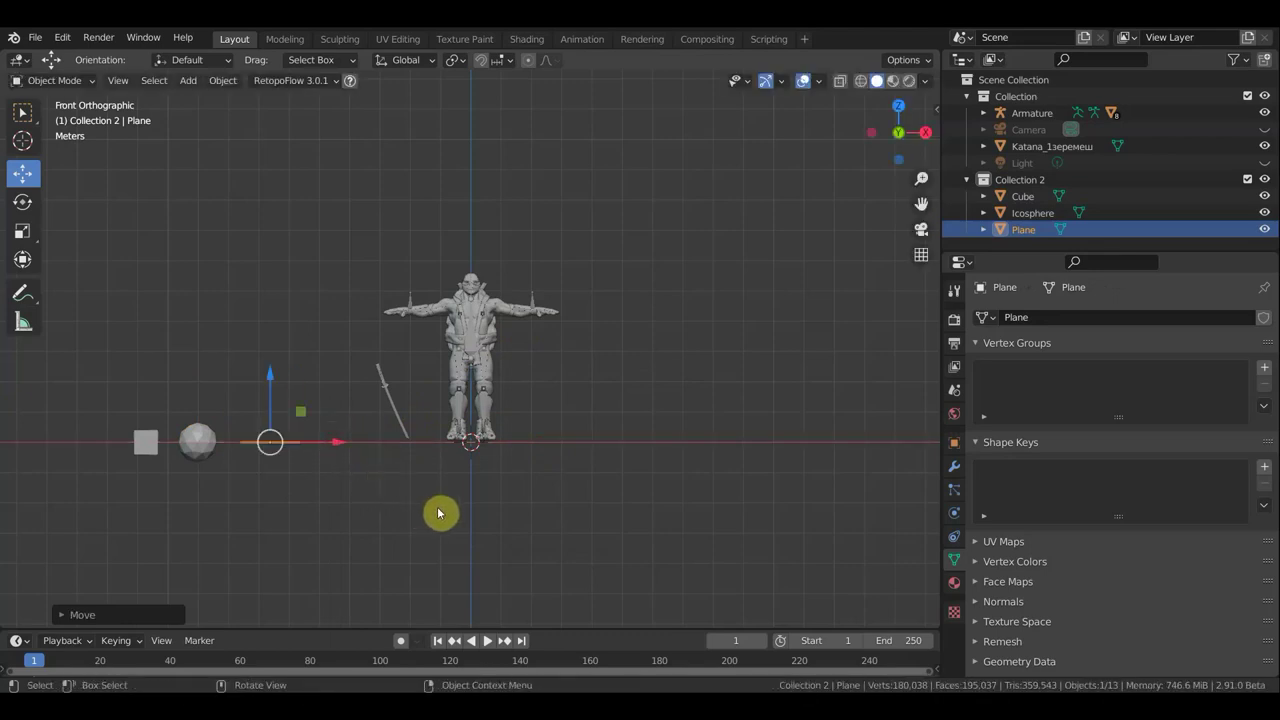
key(s)
click(405, 500)
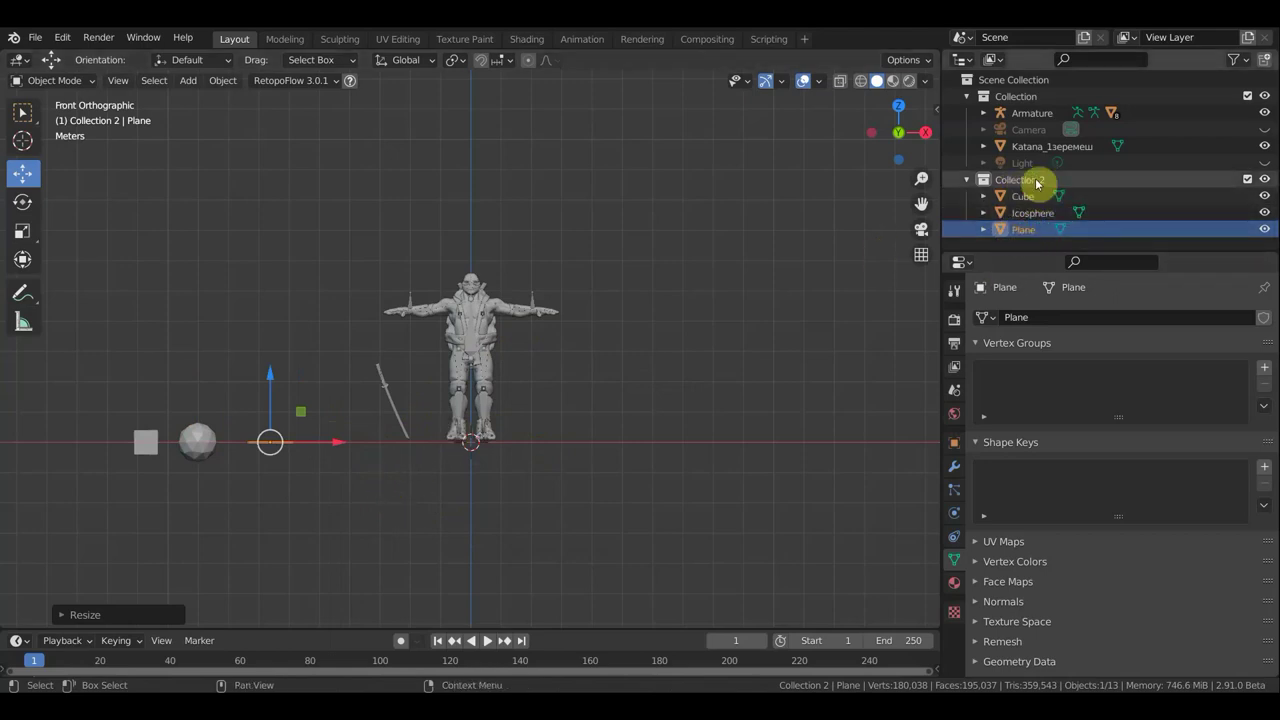
click(1023, 99)
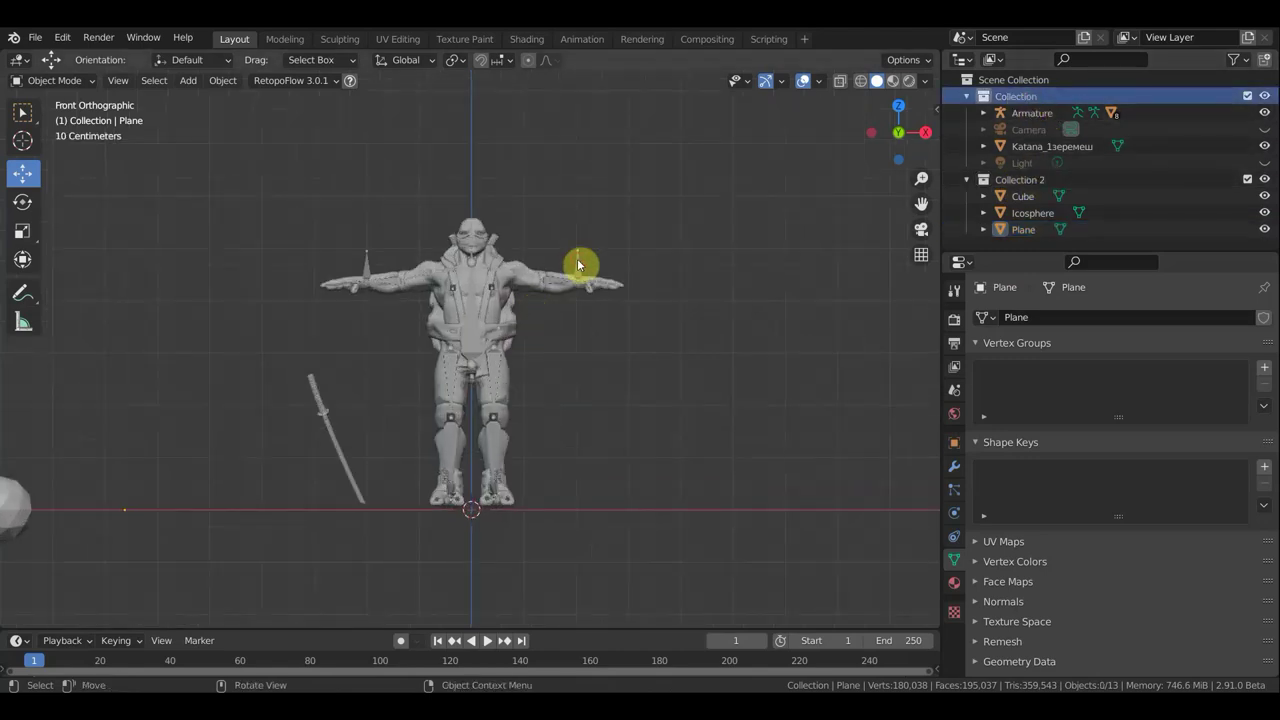
click(580, 268)
Switch the armature to Pose Mode and open the bone's Viewport Display custom shape settings
click(30, 80)
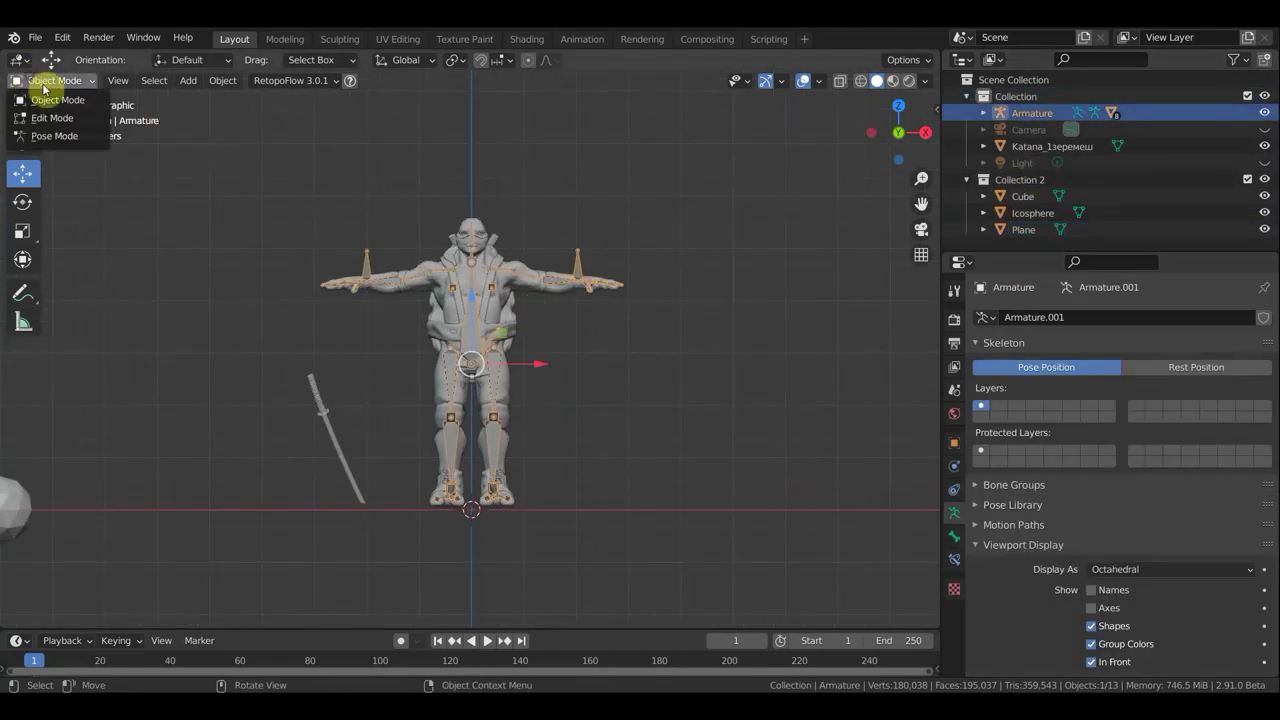
click(57, 137)
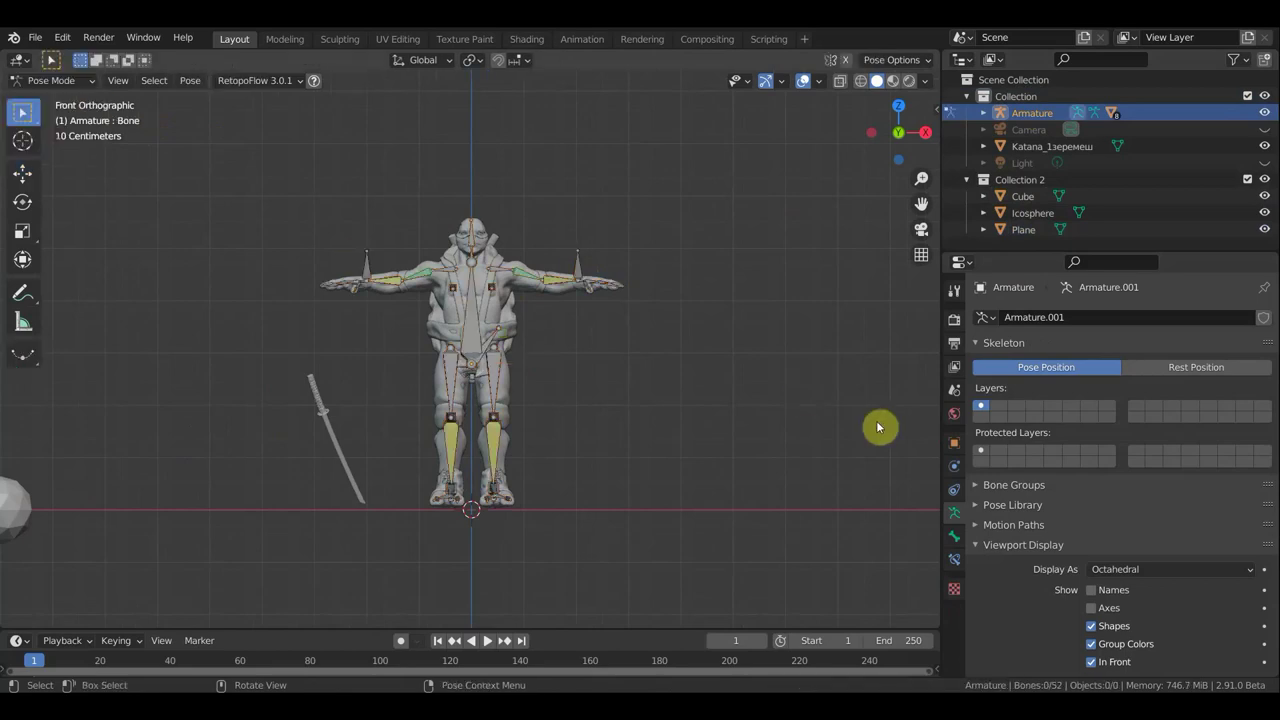
click(955, 537)
scroll(1036, 641, down, 4)
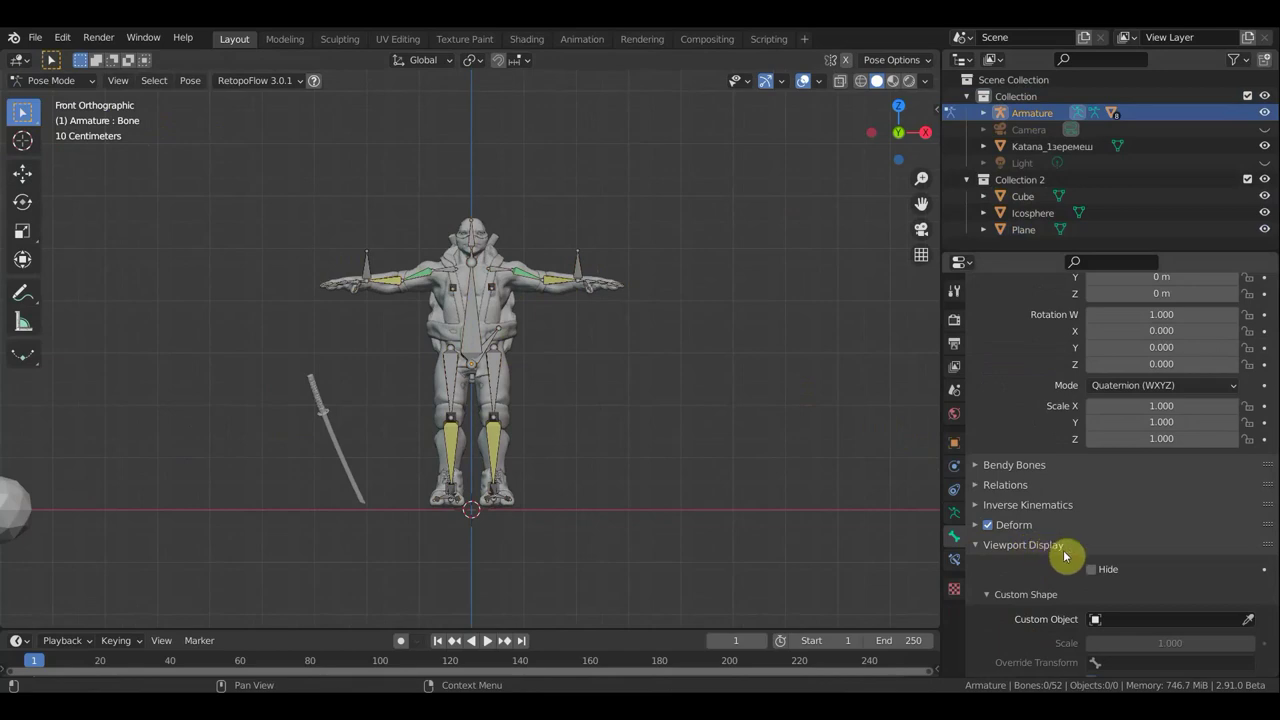
click(977, 548)
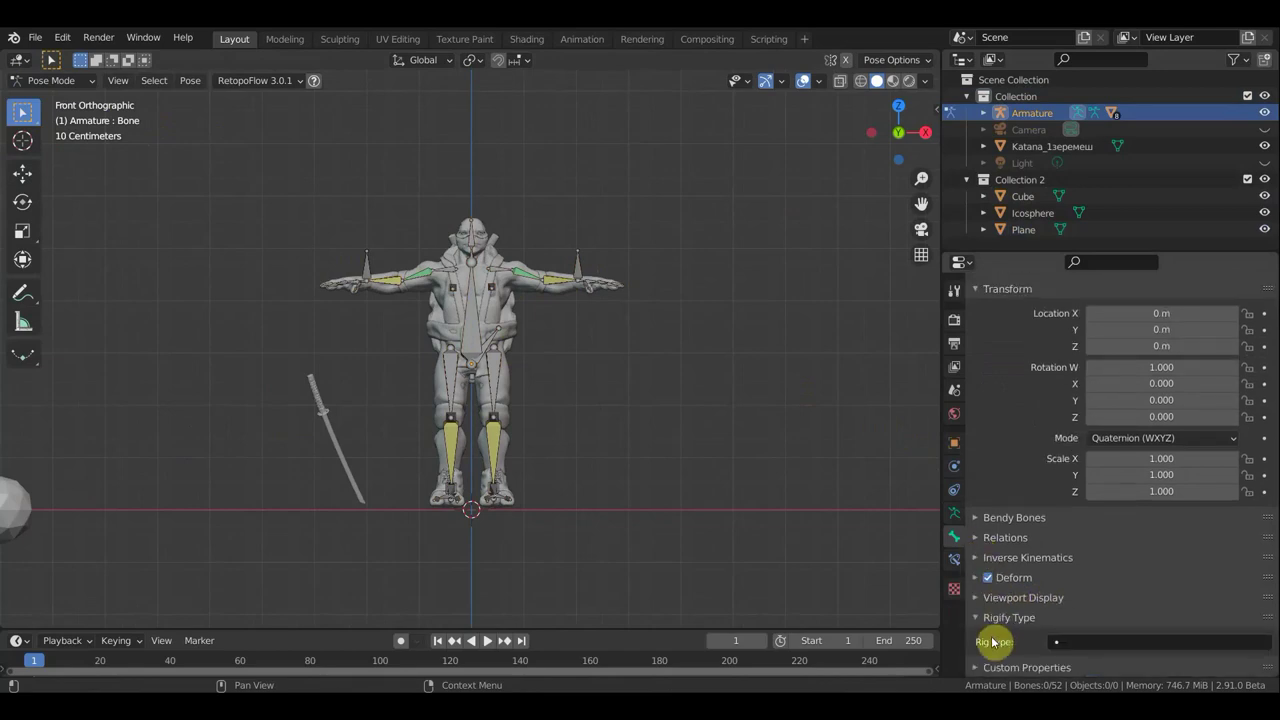
click(977, 600)
scroll(1097, 614, down, 2)
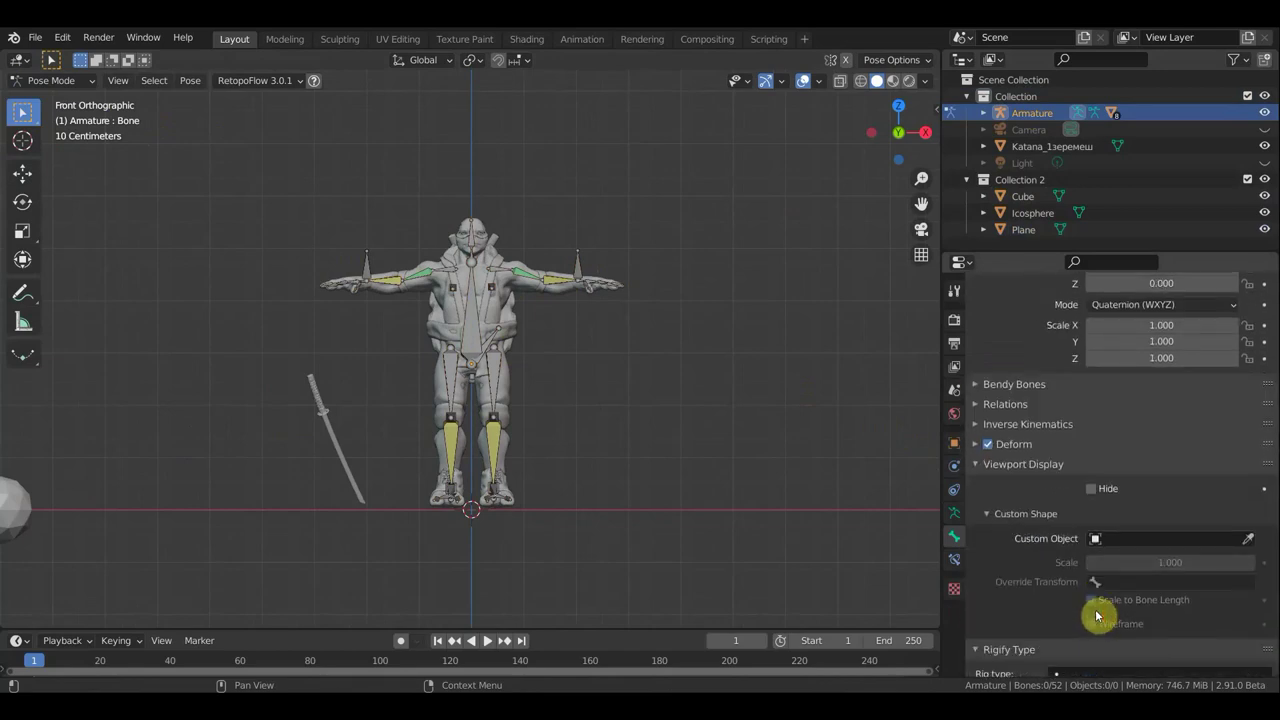
scroll(1090, 580, down, 4)
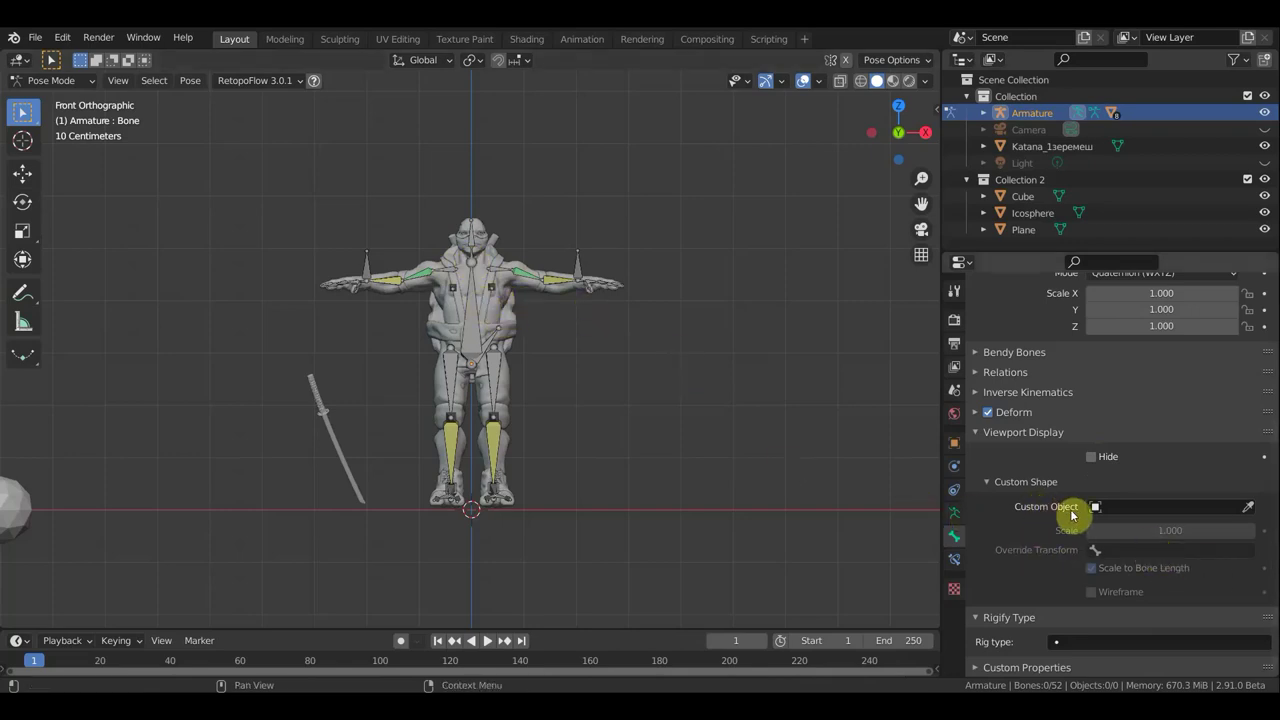
Select the torso root bone and set its Custom Shape object to Plane
click(1165, 512)
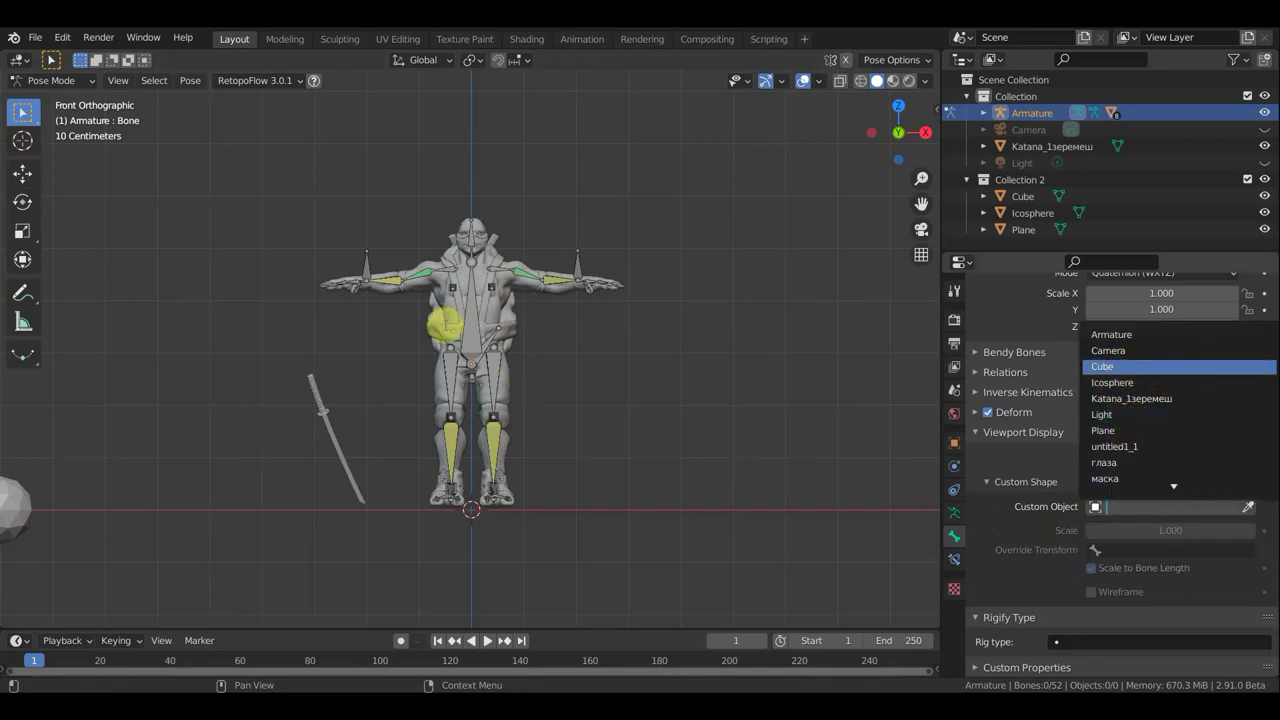
click(481, 338)
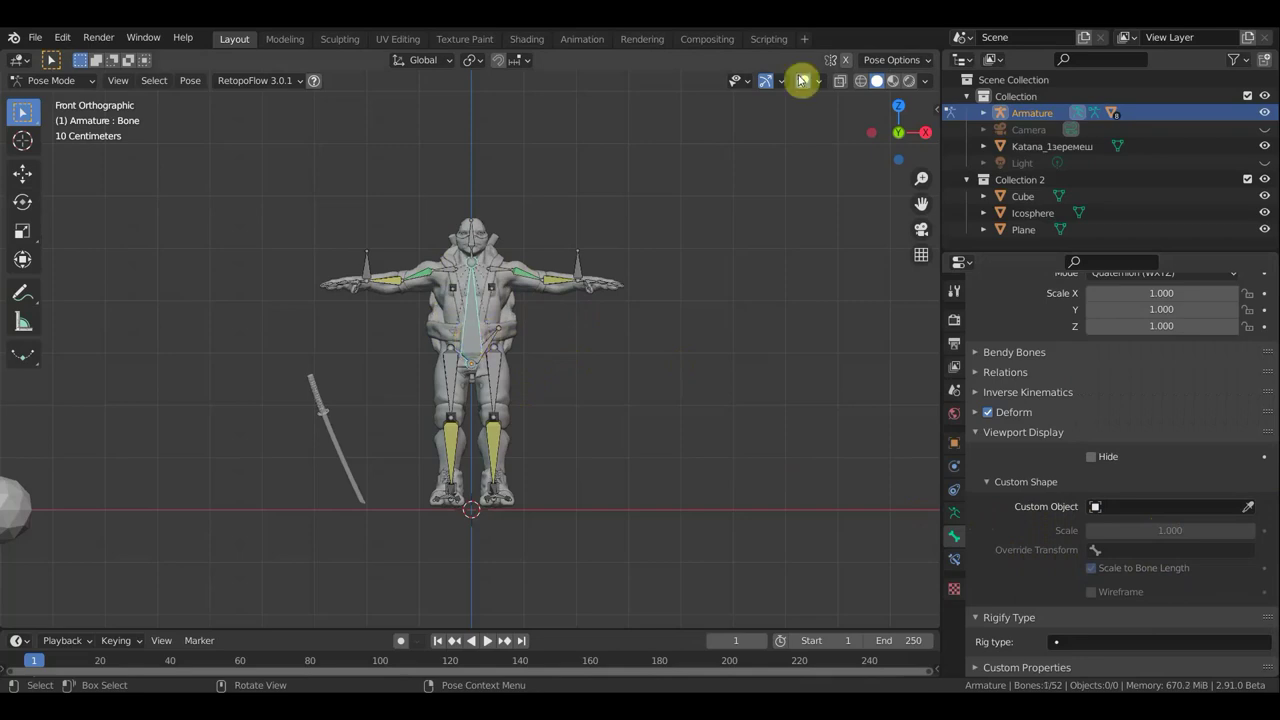
click(1178, 507)
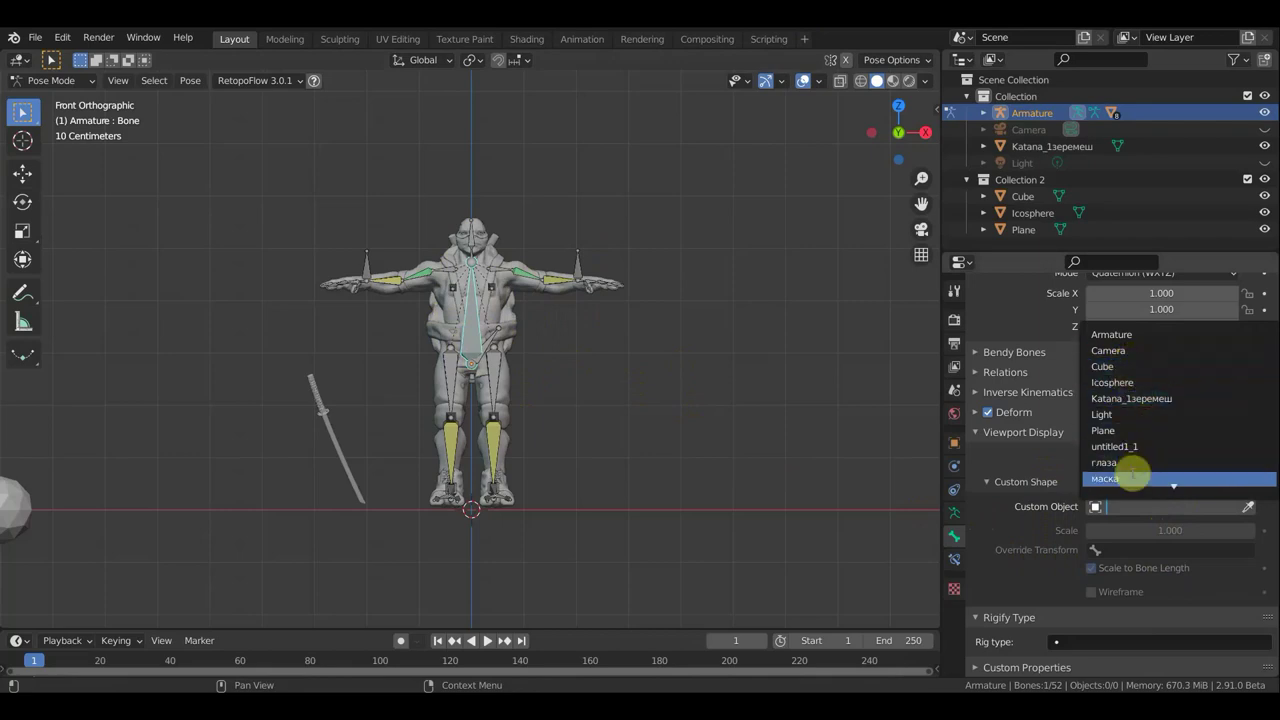
click(1110, 431)
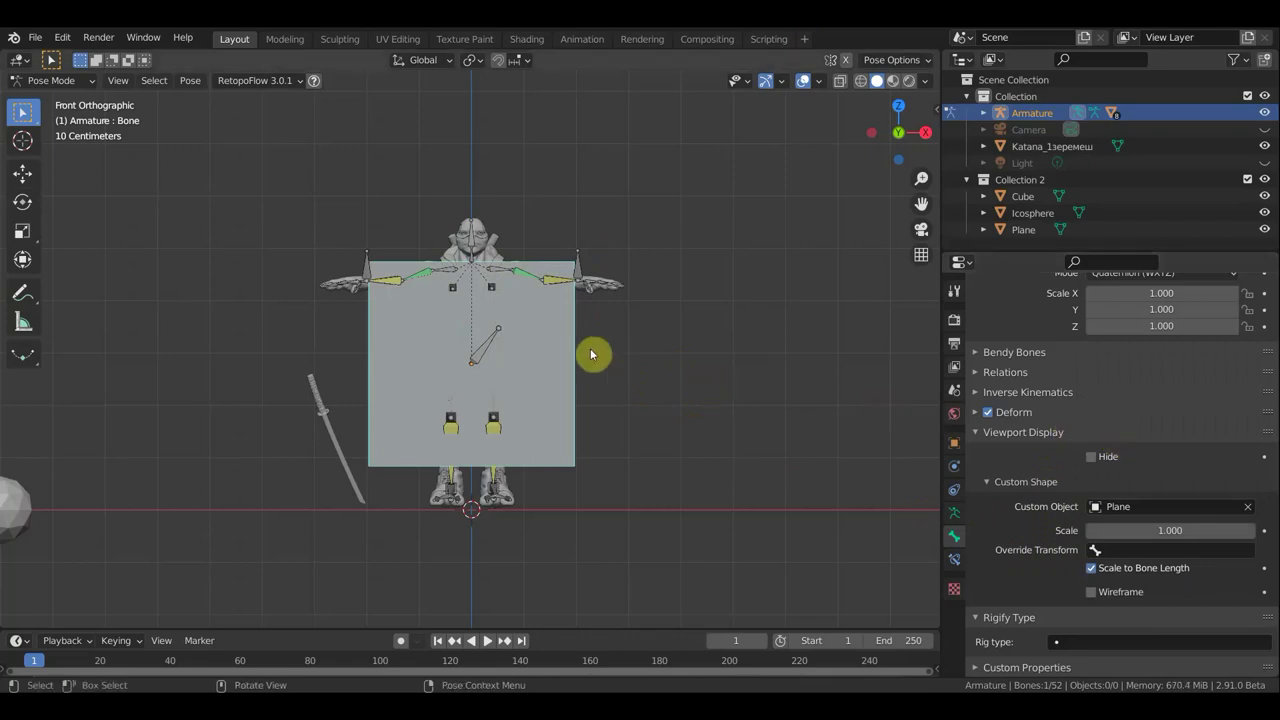
Orbit around the character while toggling the armature into Edit Mode and back to Pose Mode
mouse_move(681, 365)
middle_down()
mouse_move(557, 380)
mouse_move(503, 371)
mouse_move(580, 373)
middle_up()
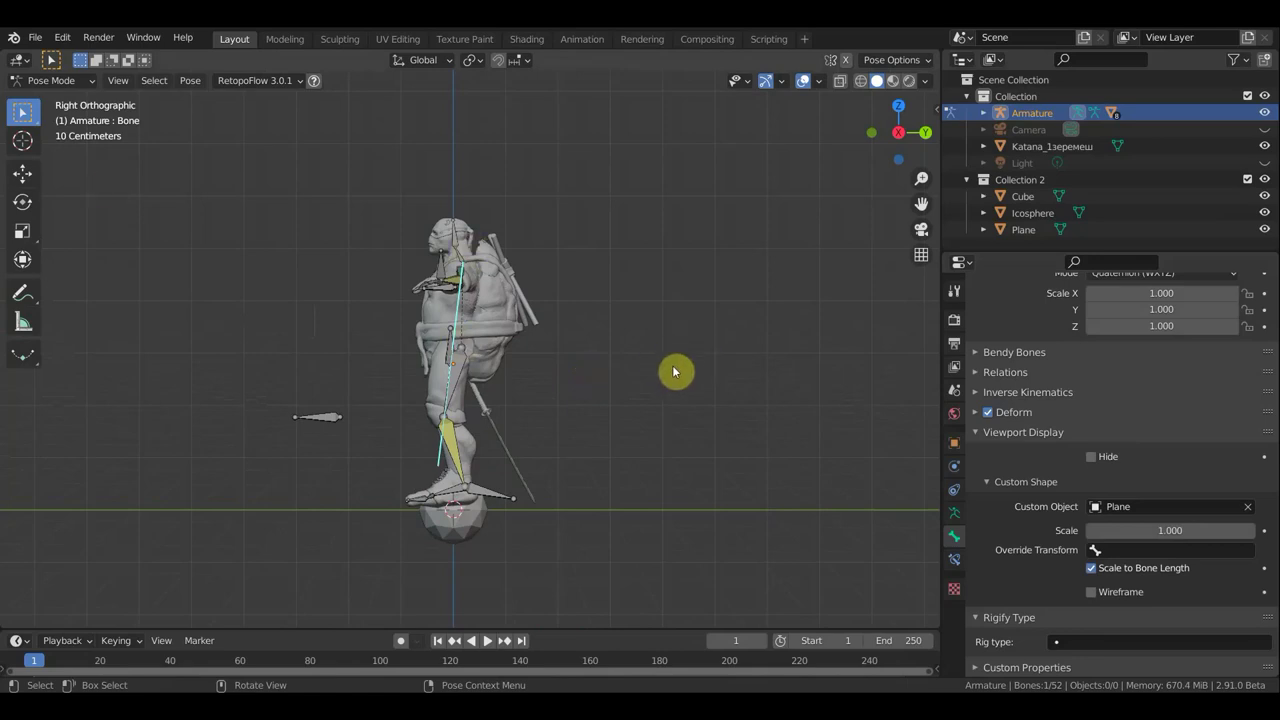
click(62, 80)
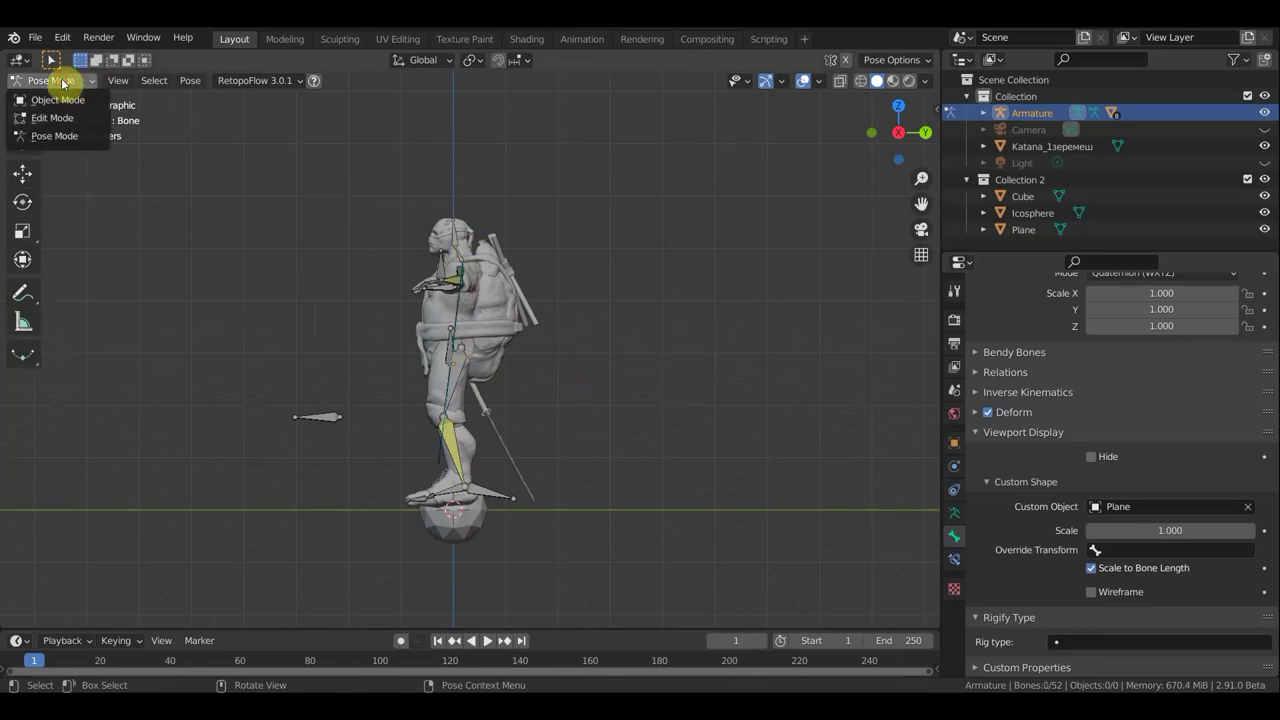
click(61, 119)
middle_drag(528, 310, 767, 331)
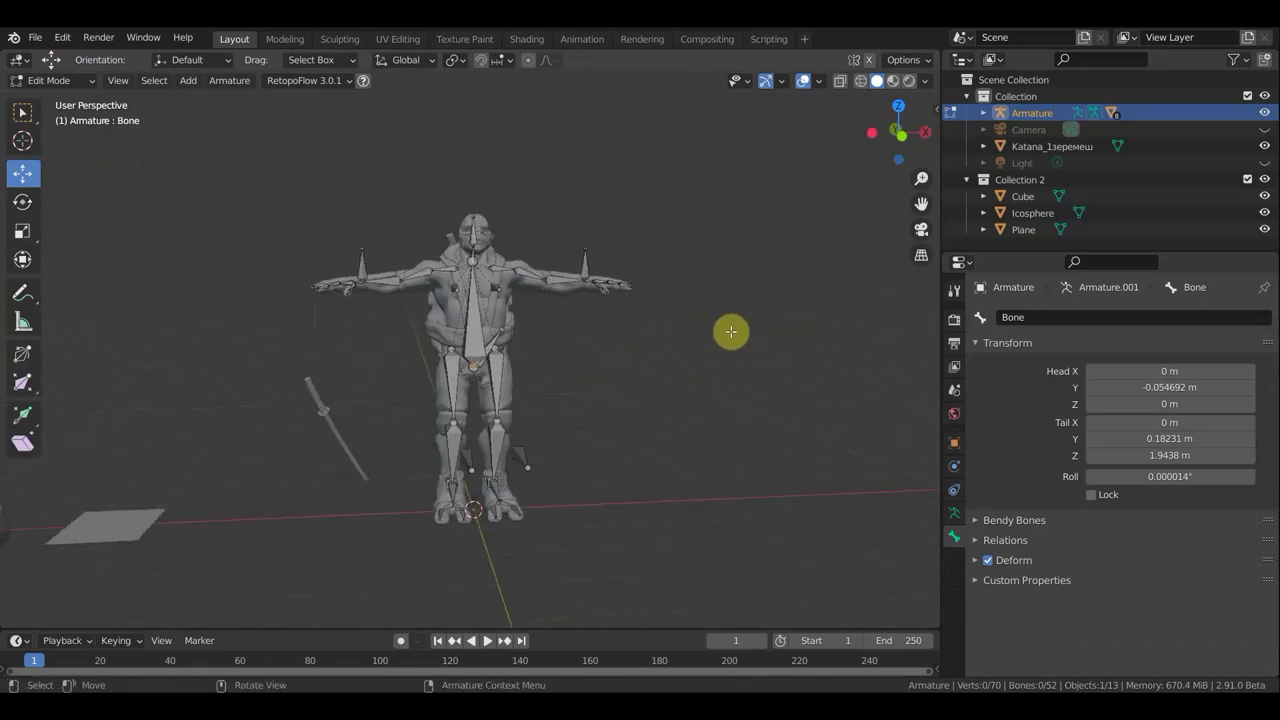
click(63, 81)
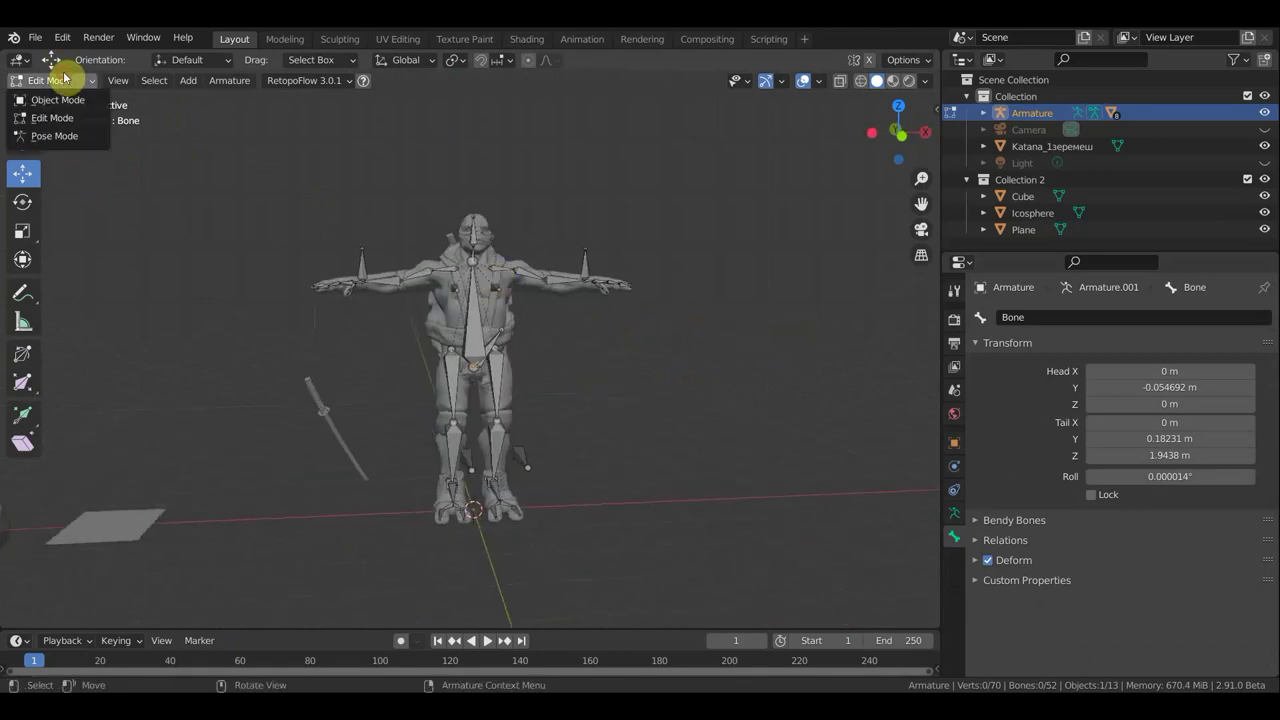
click(57, 136)
middle_drag(691, 343, 481, 362)
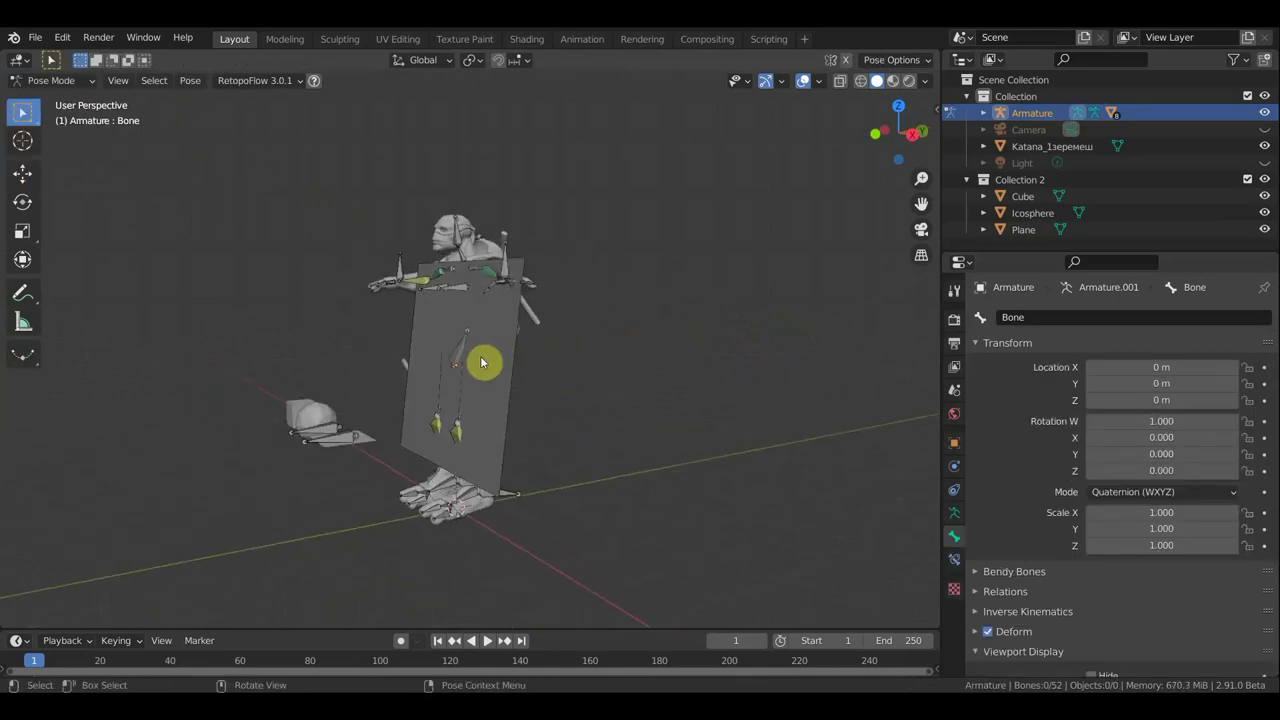
Test-rotate the plane-shaped root bone in Right view, undo the tilt, and enter Edit Mode
click(545, 378)
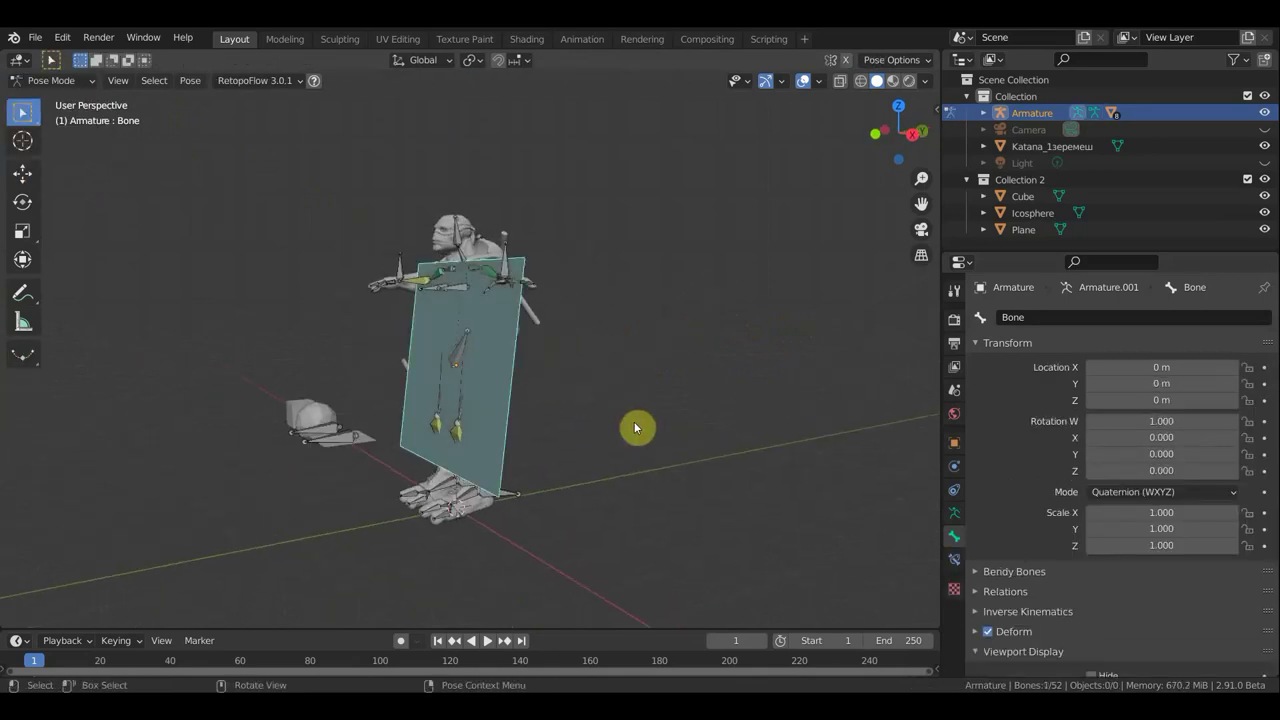
key(KP_3)
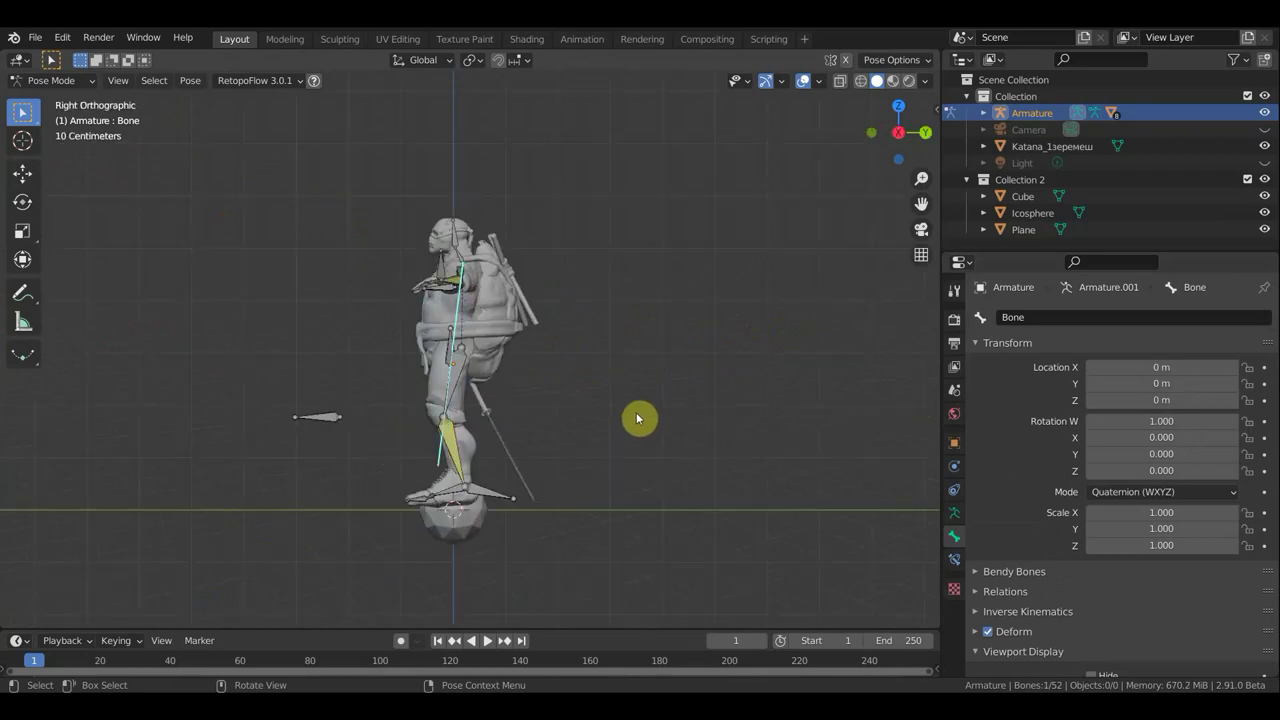
key(r)
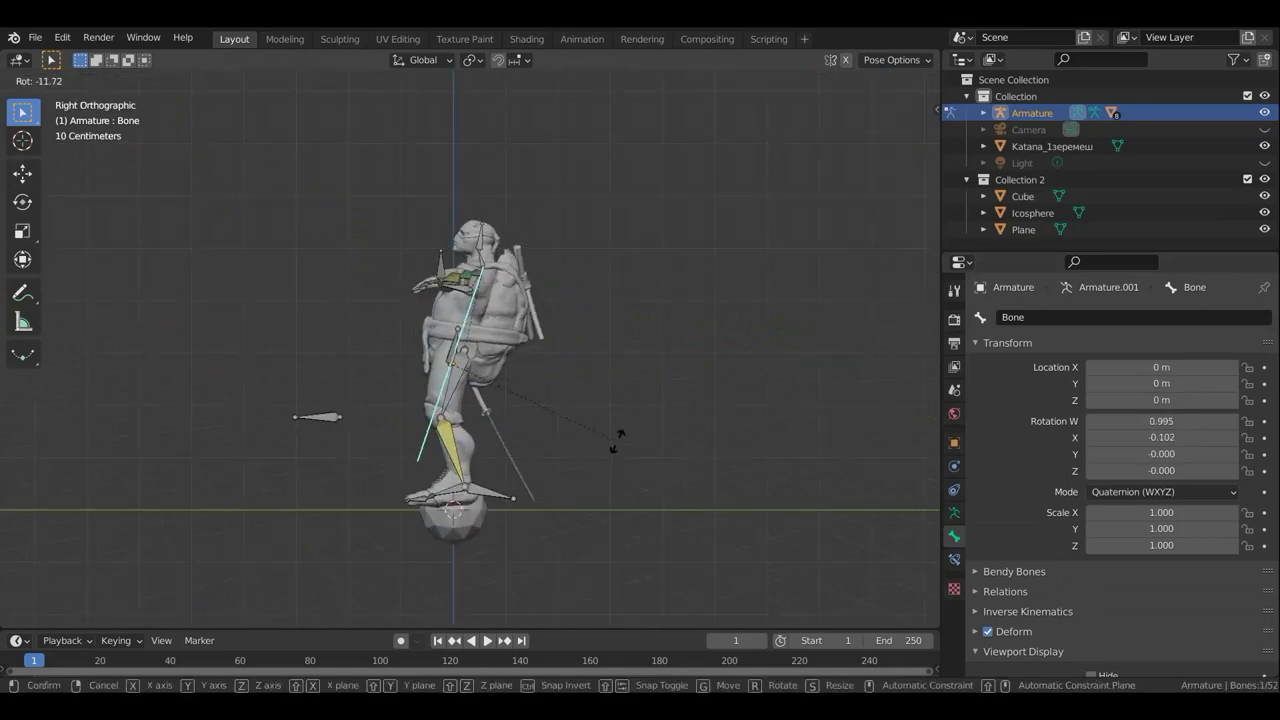
click(609, 420)
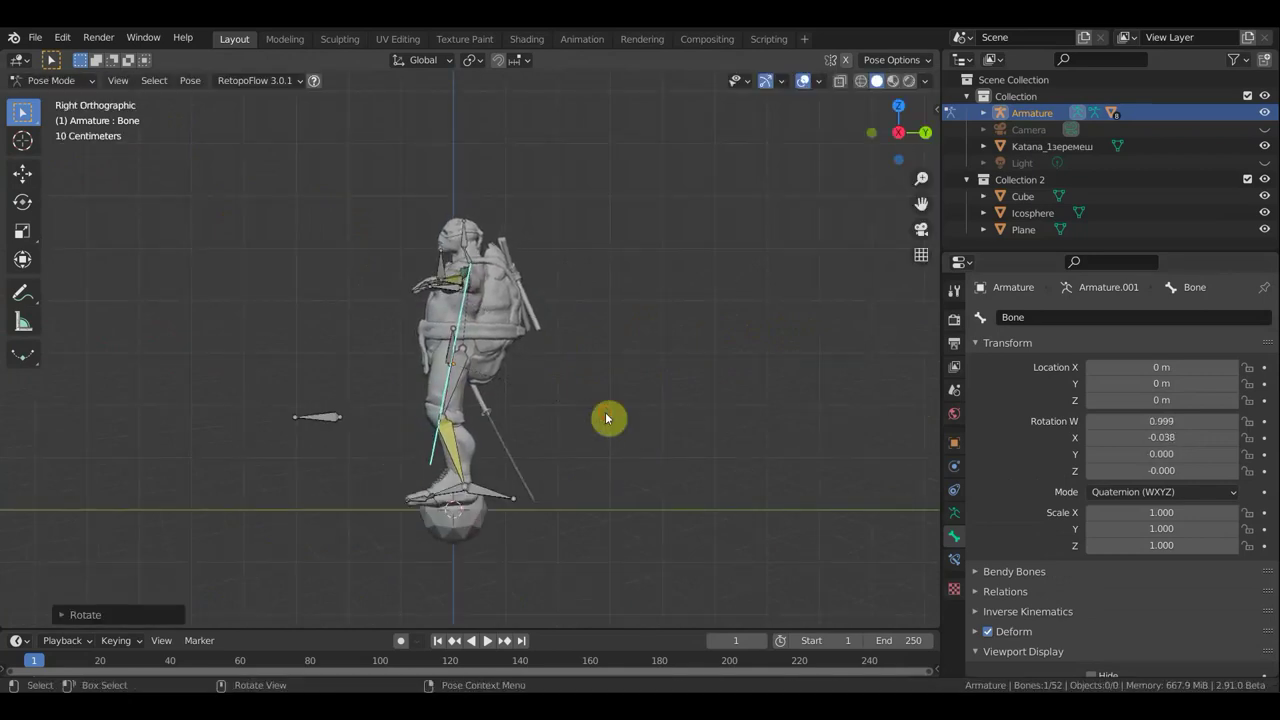
middle_drag(634, 417, 825, 444)
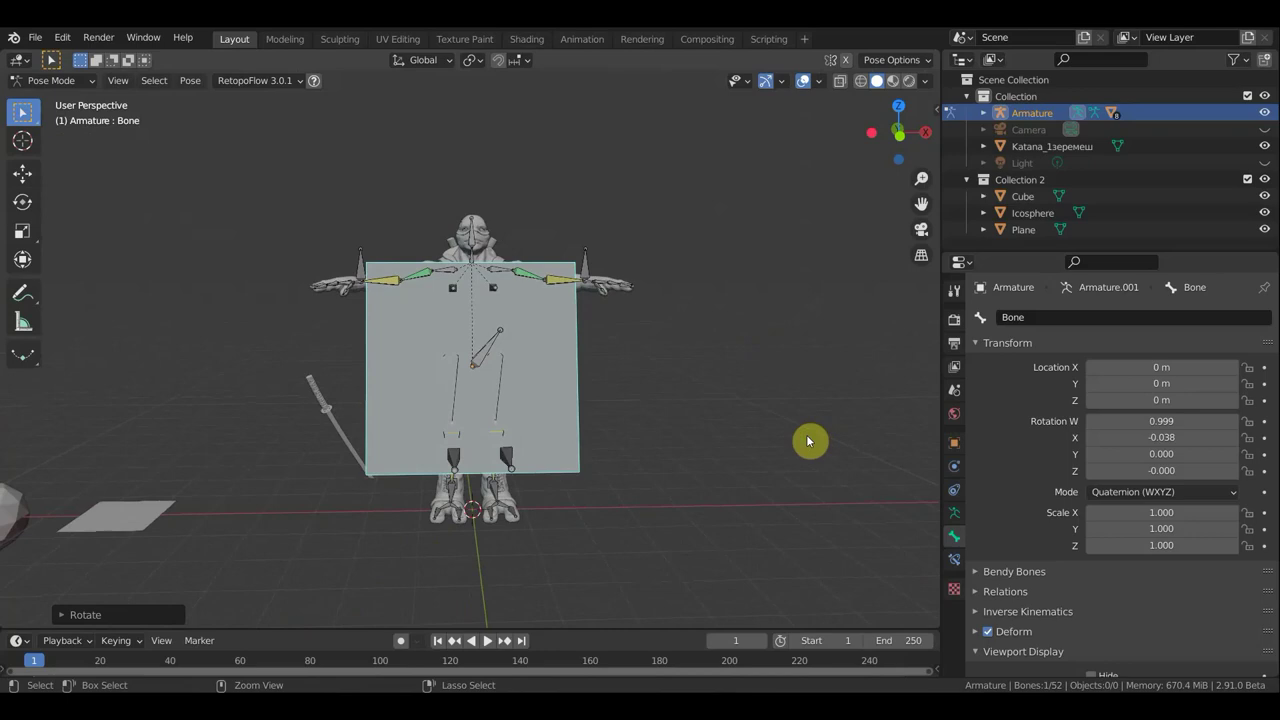
key(ctrl+z)
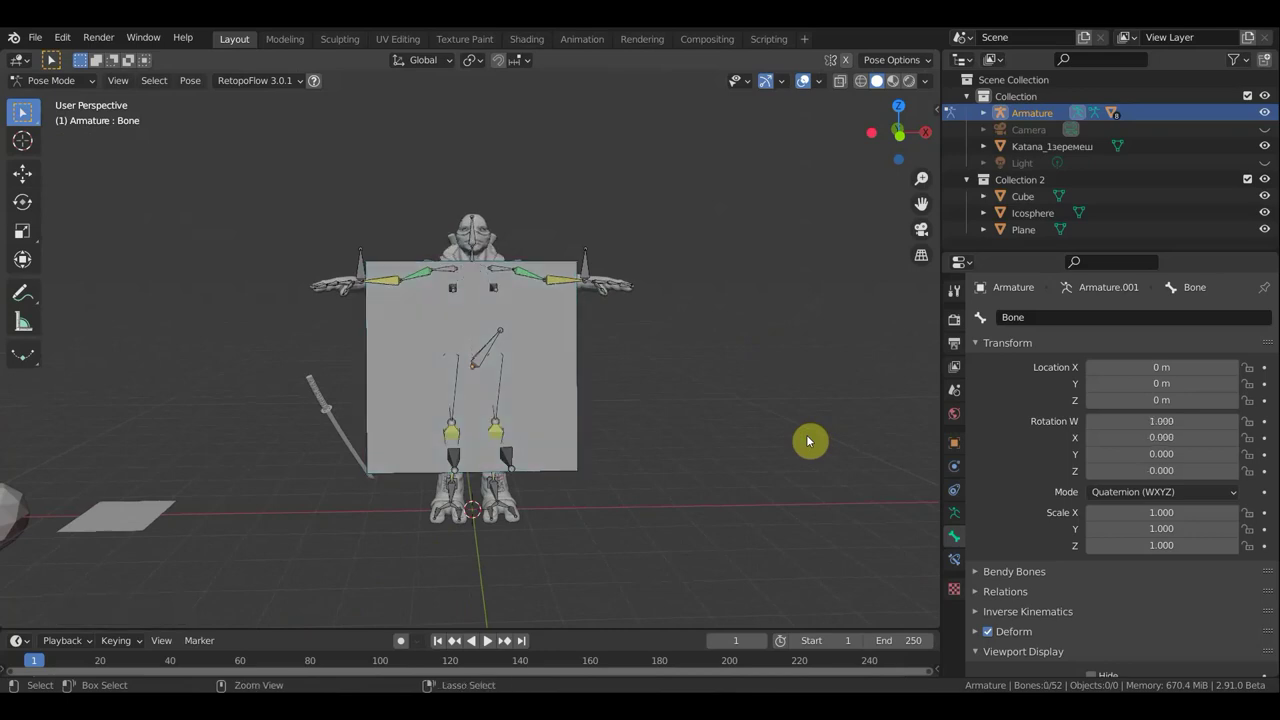
key(Tab)
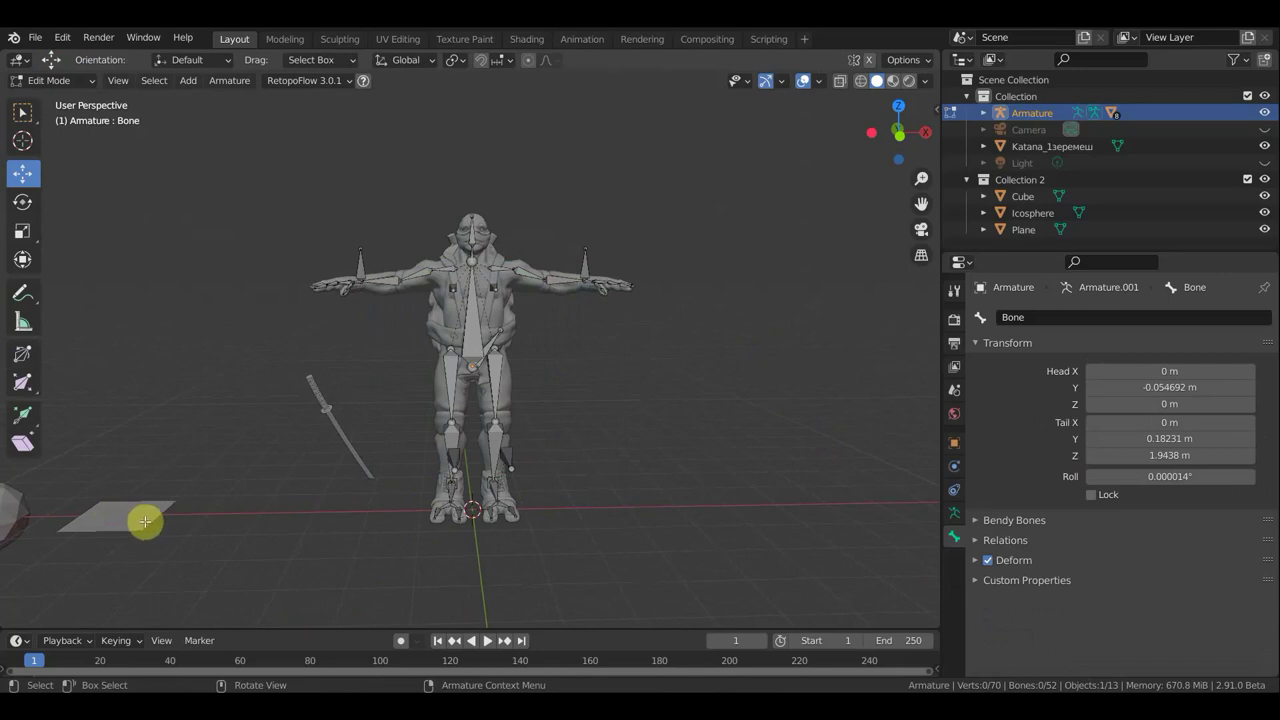
Put the armature back in Object Mode so the root bone displays as the large Plane square
middle_drag(234, 520, 205, 490)
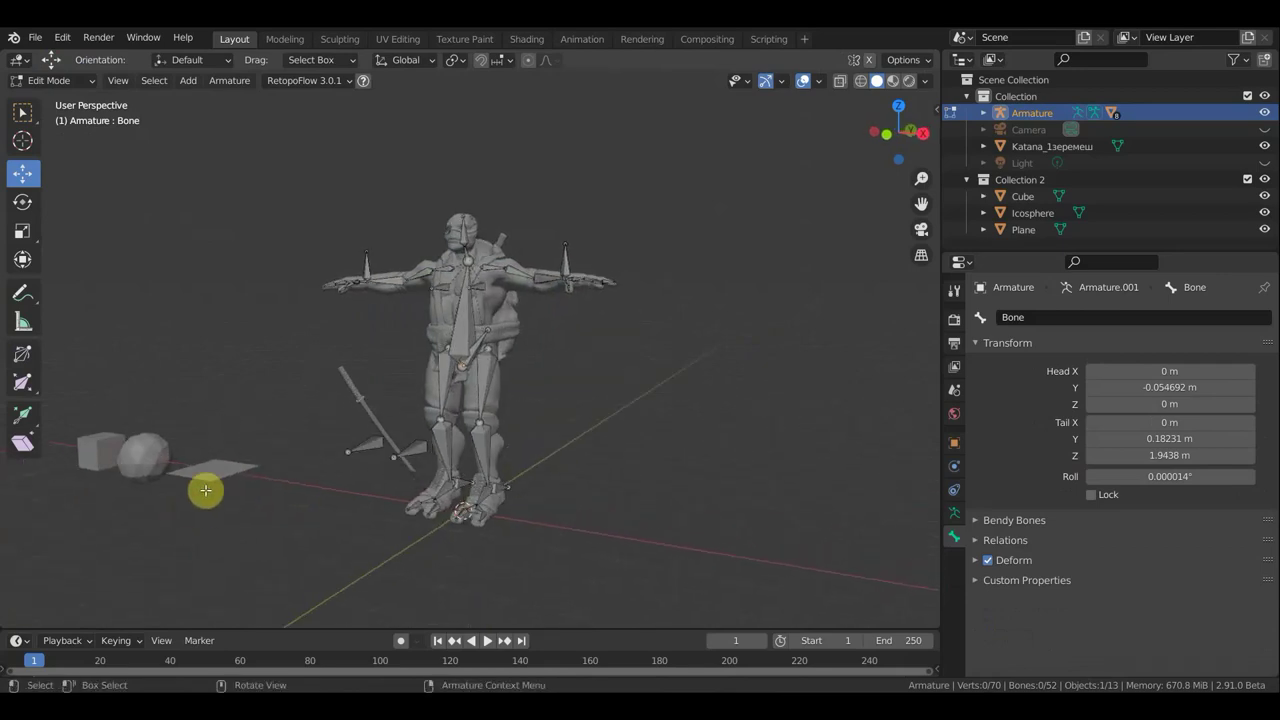
click(60, 80)
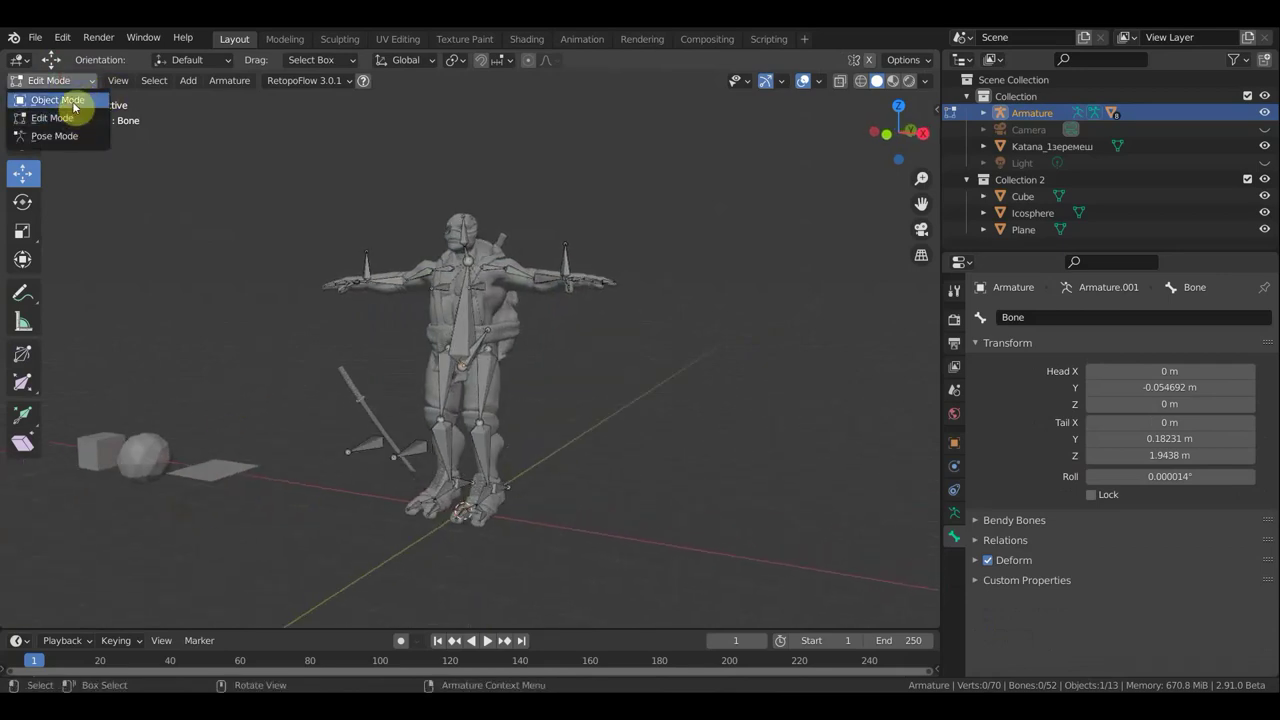
click(60, 100)
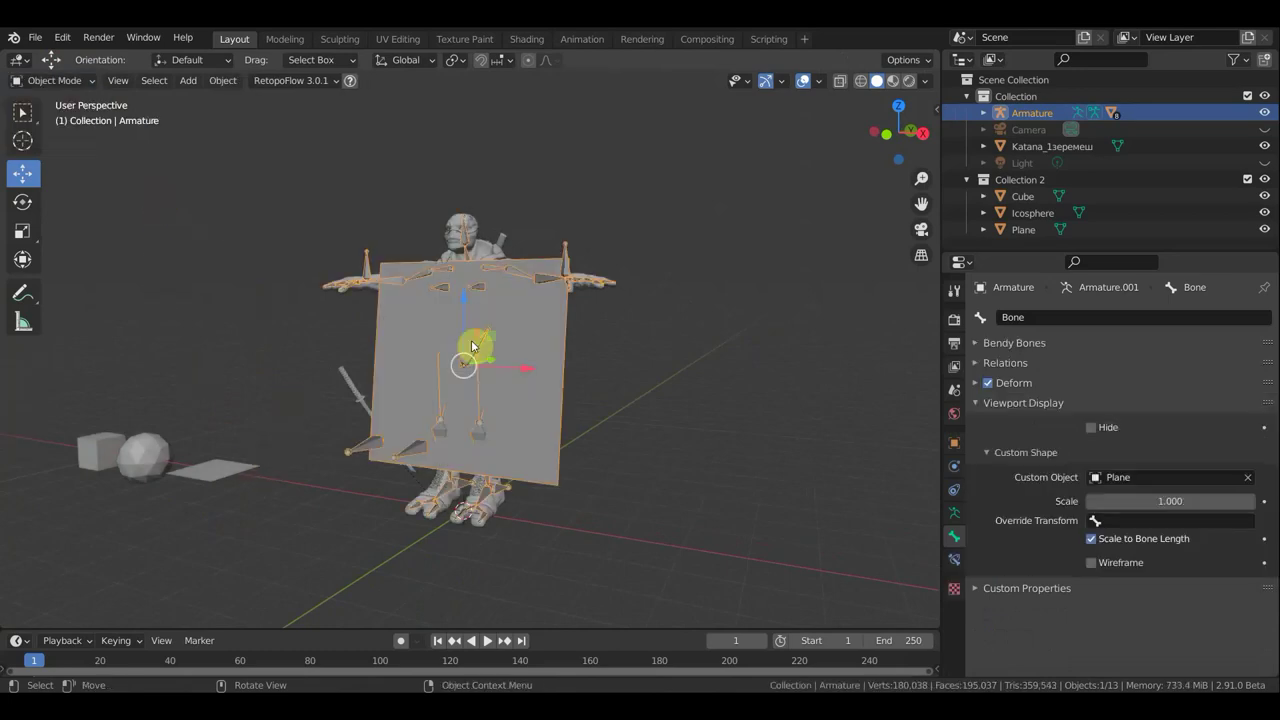
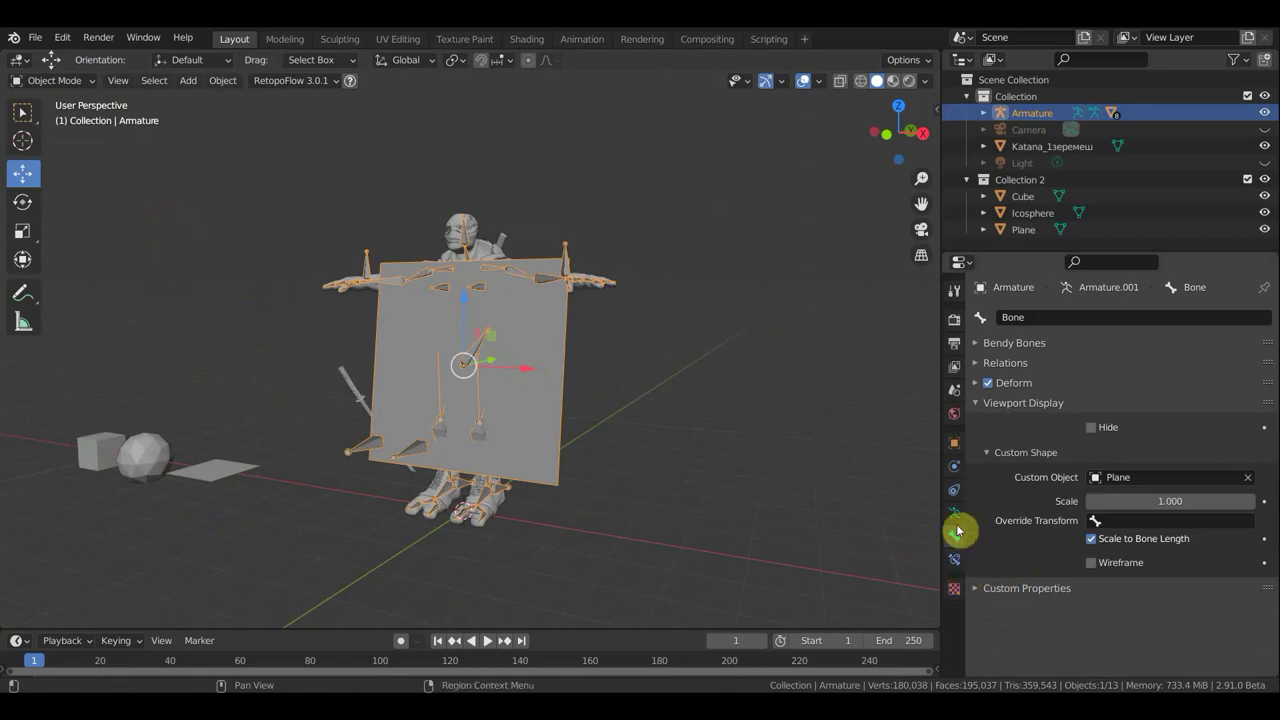
Clear the bone's custom shape and rotate the Plane about 89° around X to stand upright
click(1250, 480)
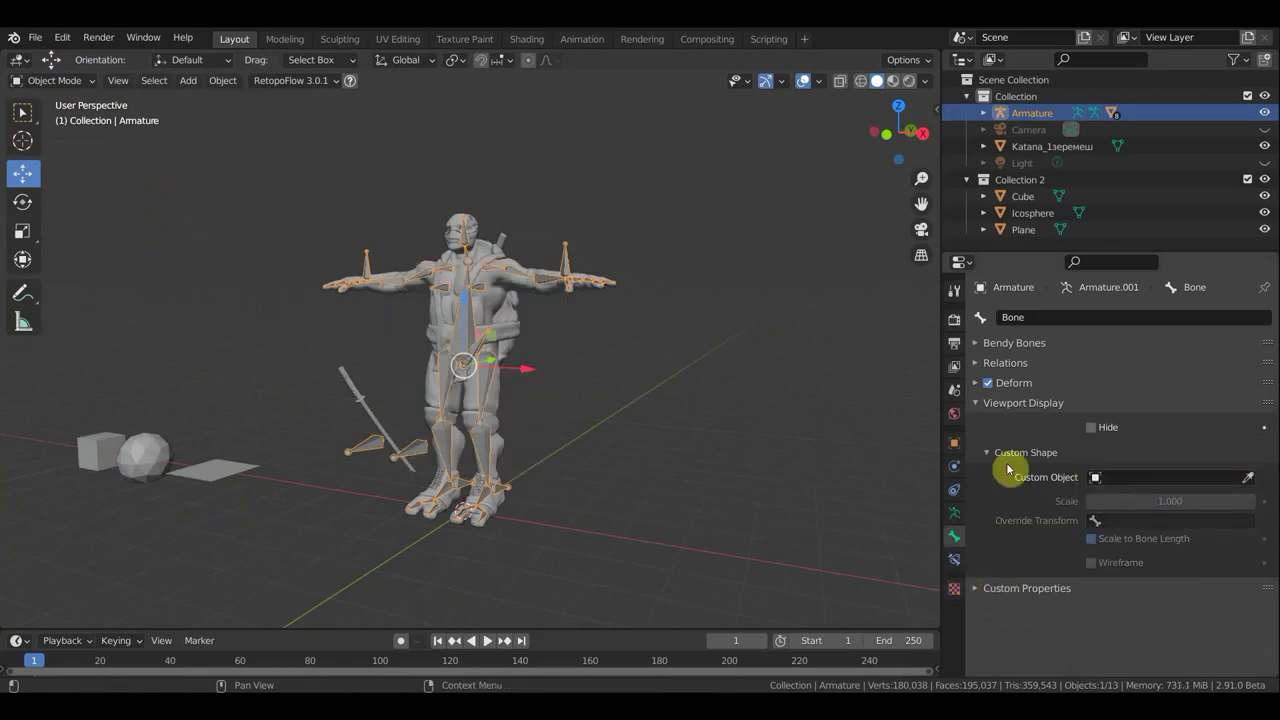
click(231, 480)
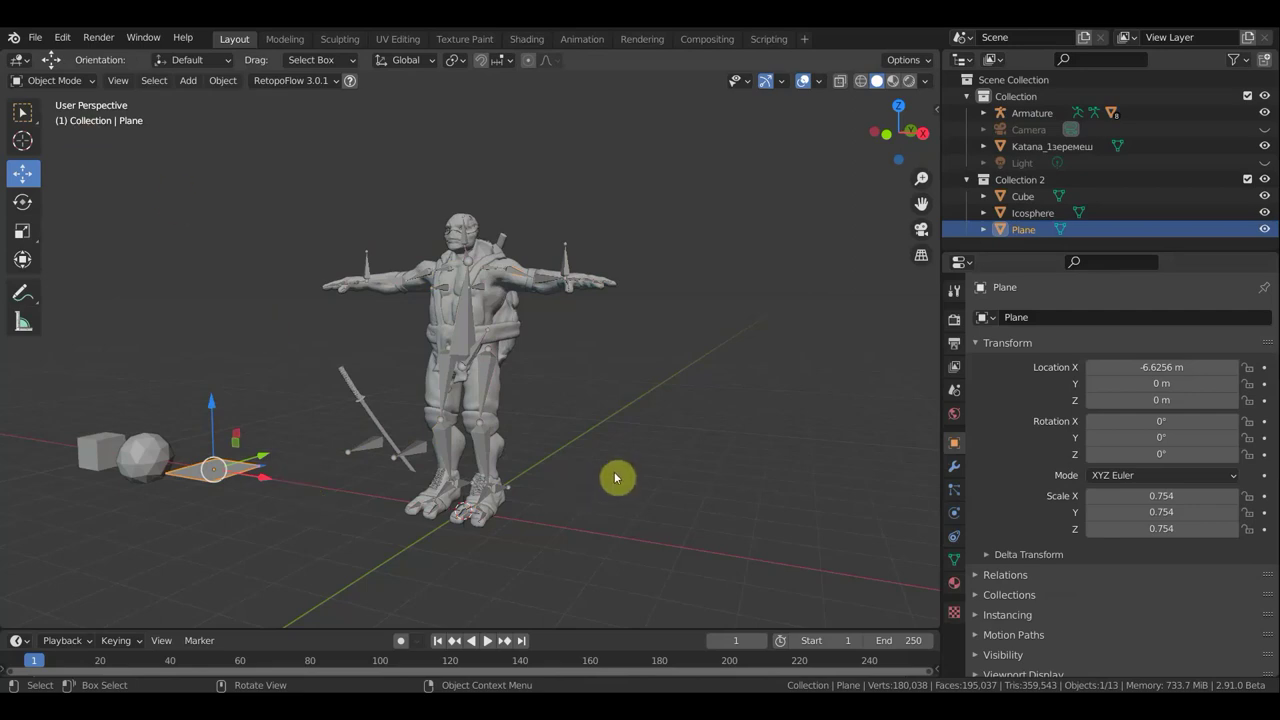
key(KP_3)
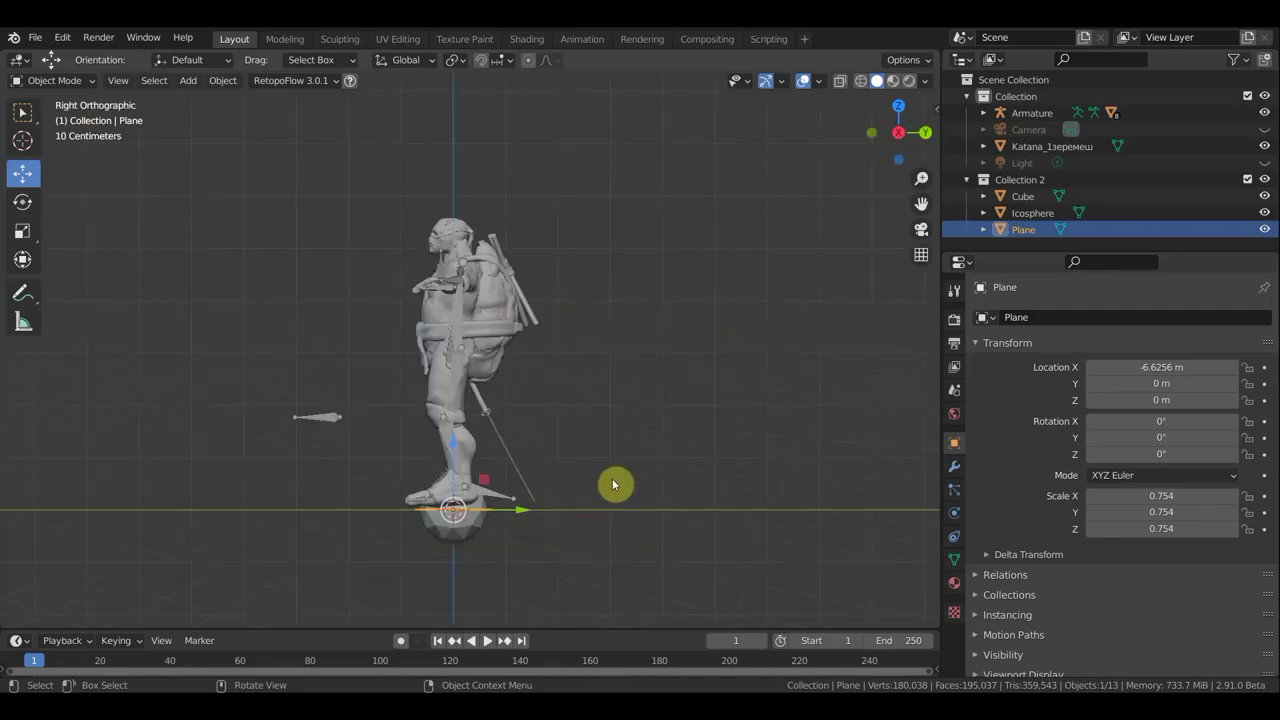
key(r)
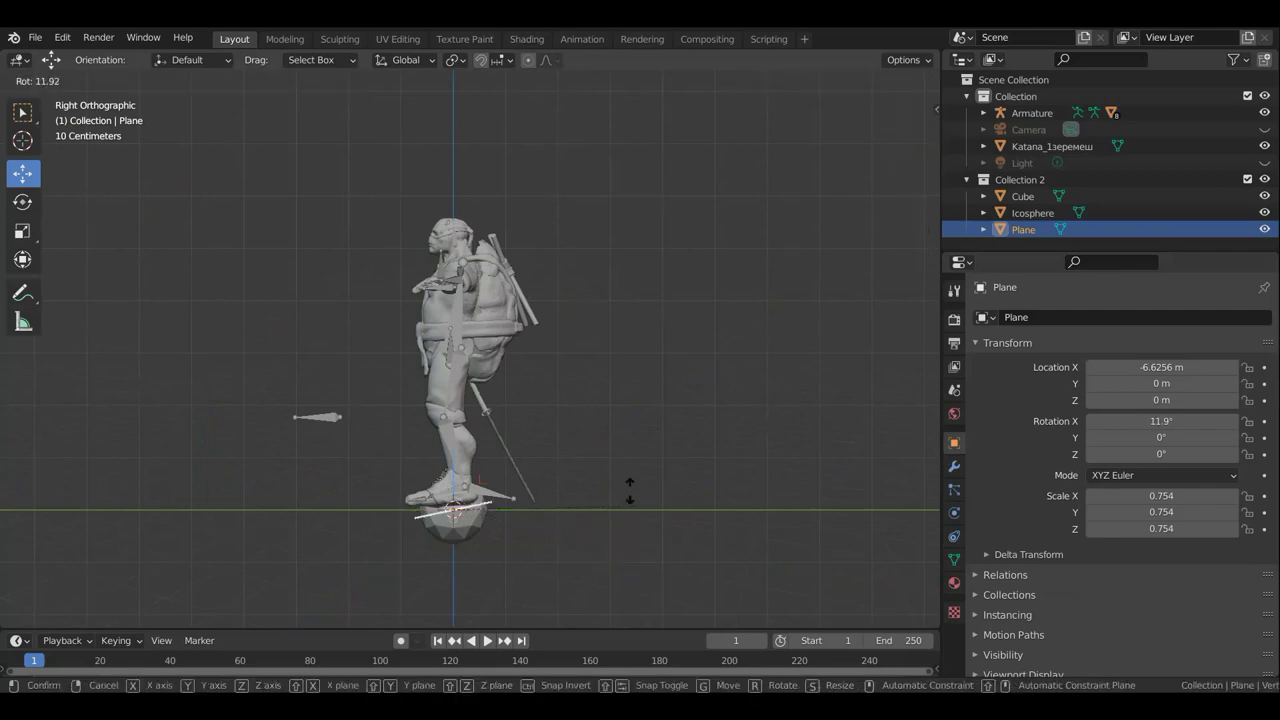
click(483, 392)
Orbit the view back toward the character and select the armature
middle_drag(600, 471, 730, 463)
scroll(660, 475, down, 2)
scroll(440, 340, up, 4)
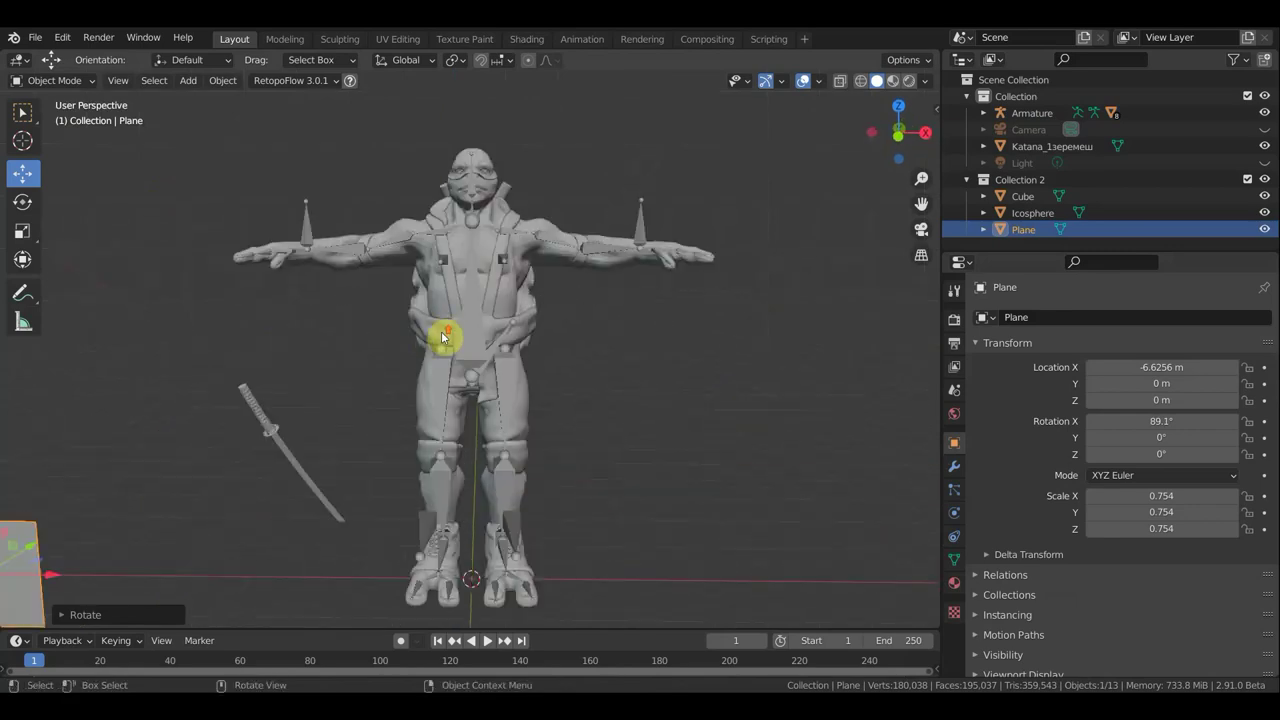
click(470, 313)
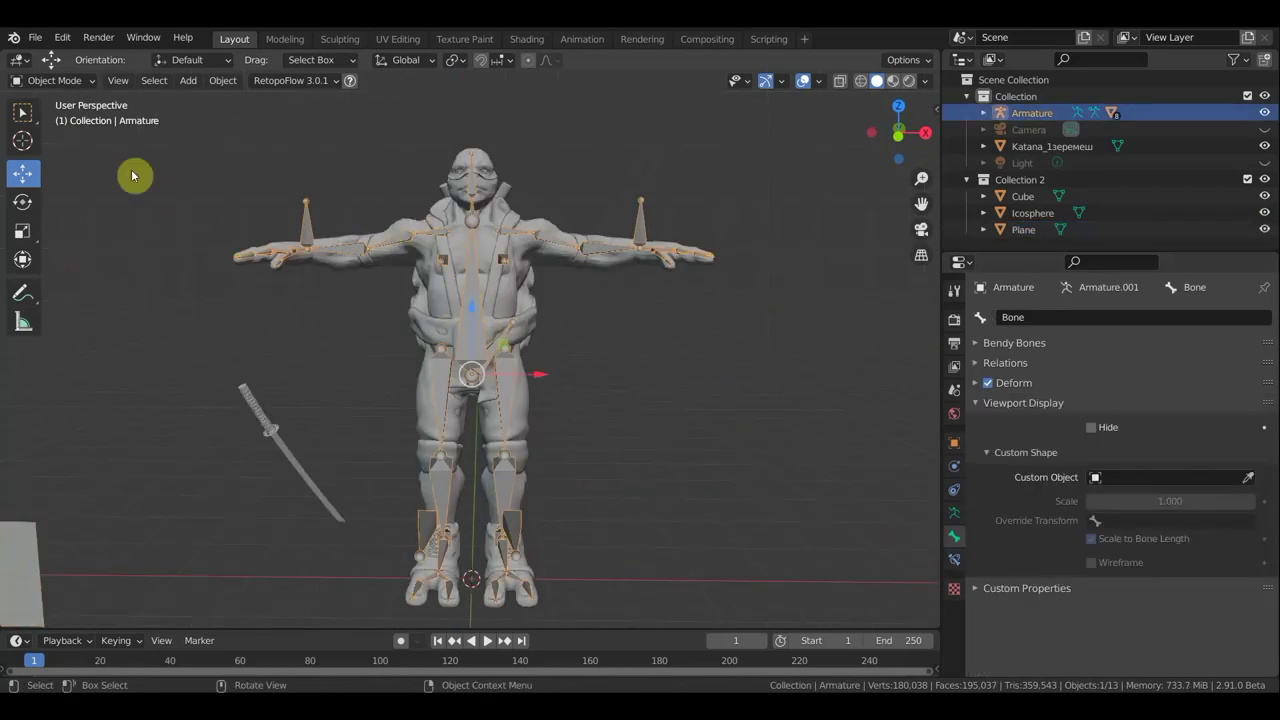
In Pose Mode, assign Plane as the bone's custom shape object
click(64, 84)
click(75, 134)
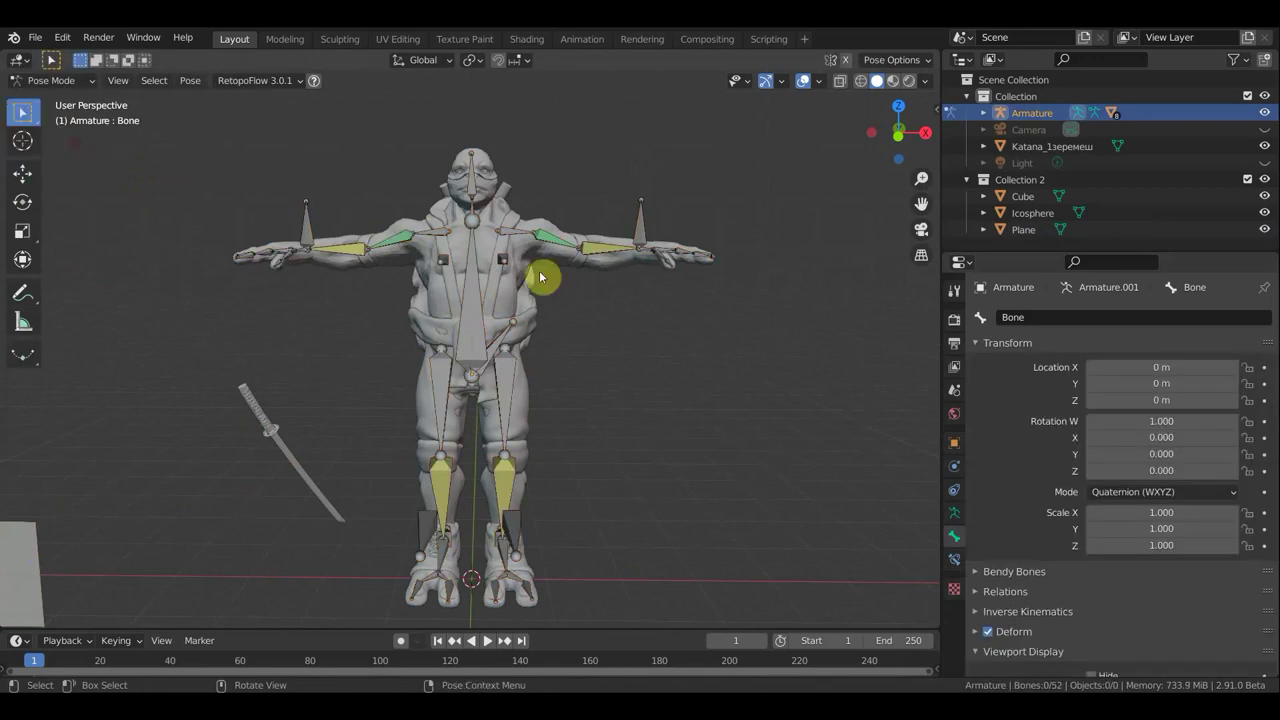
scroll(1055, 600, down, 3)
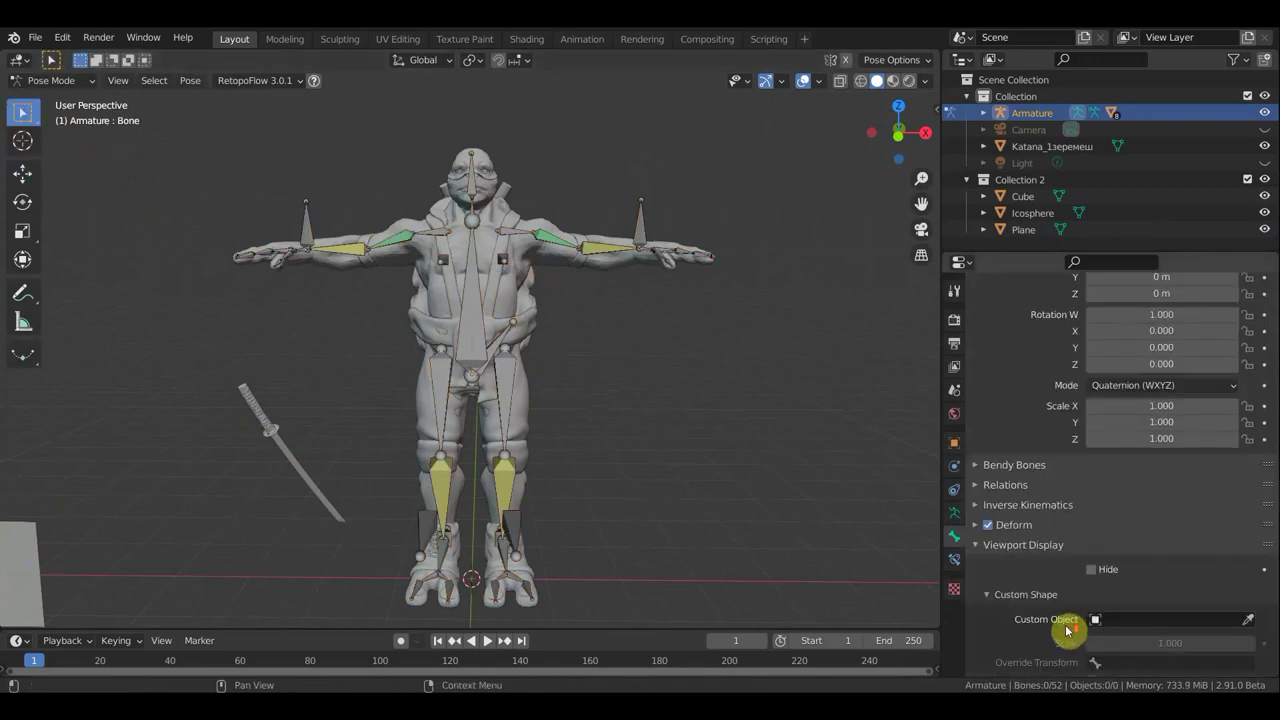
click(1176, 622)
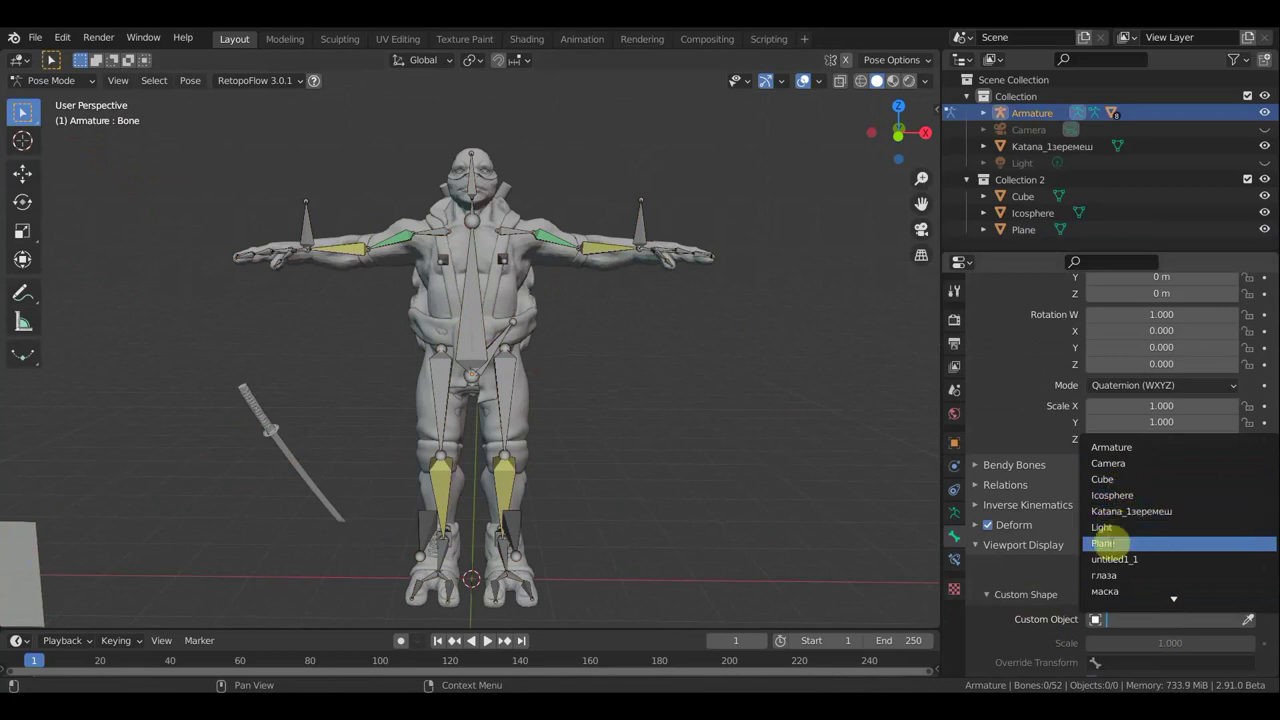
click(1111, 544)
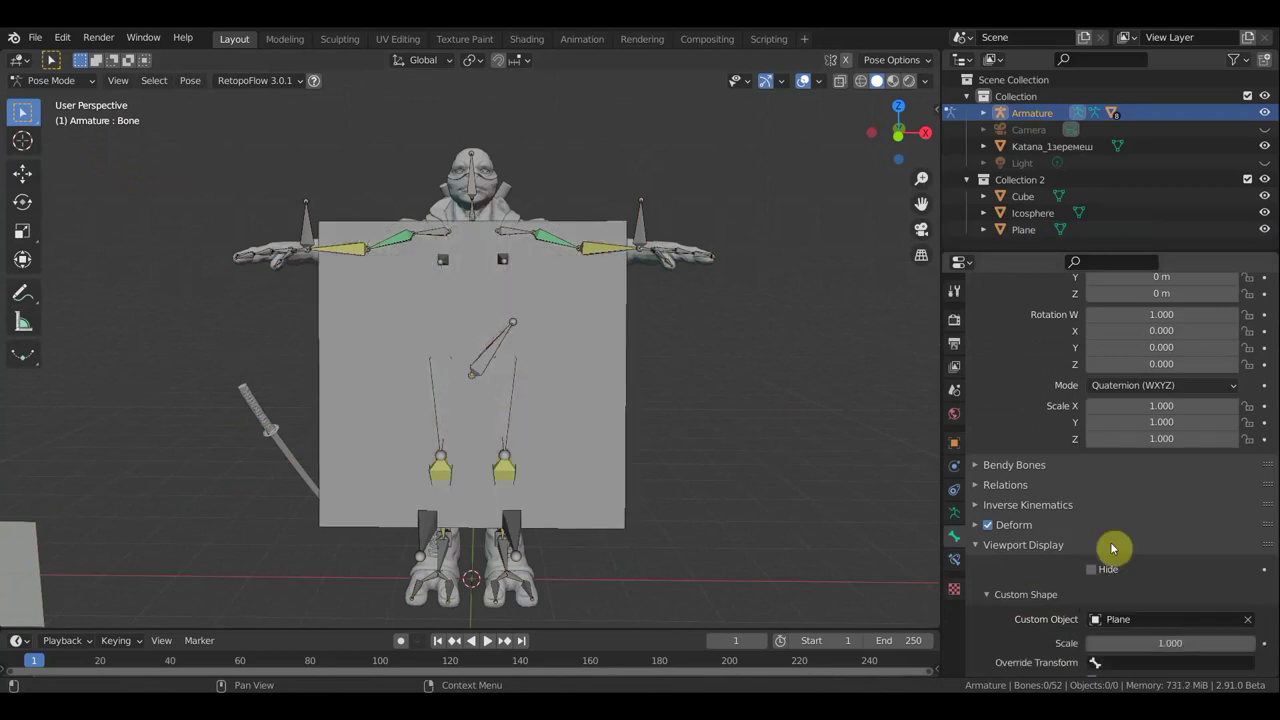
Select the plane-shaped bone and toggle the armature through Edit Mode and back out
click(605, 411)
click(52, 80)
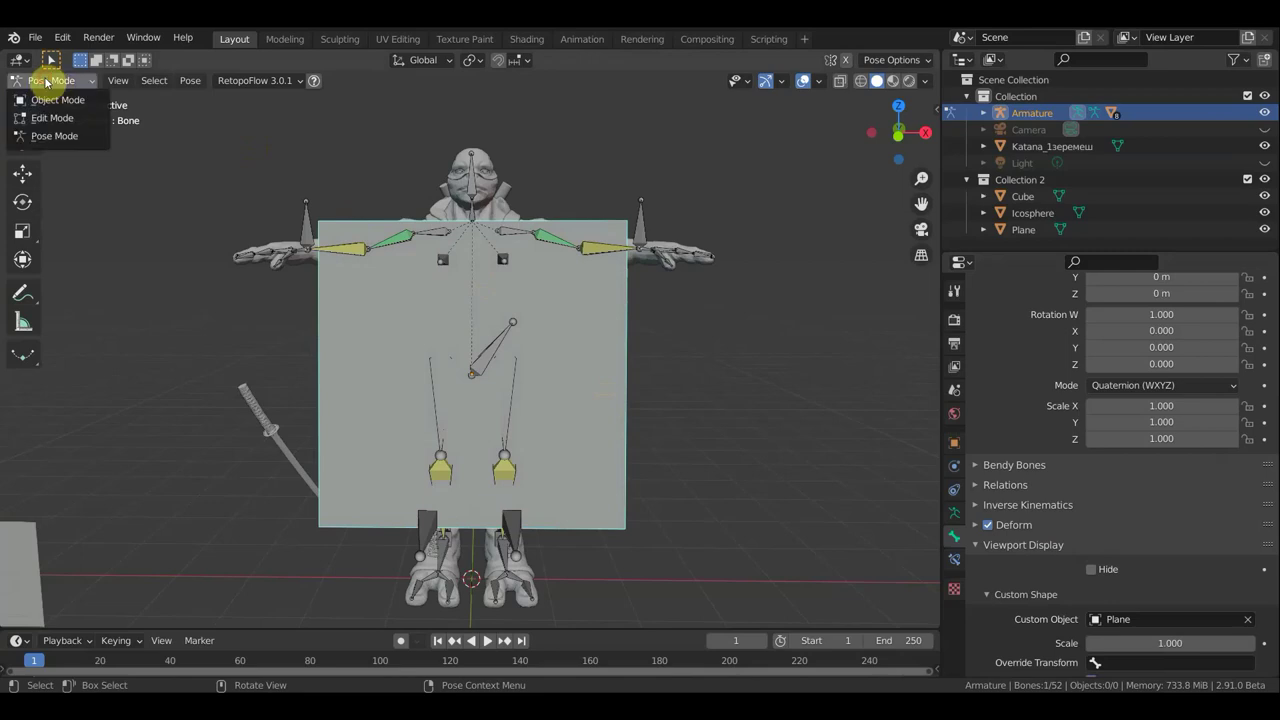
click(59, 119)
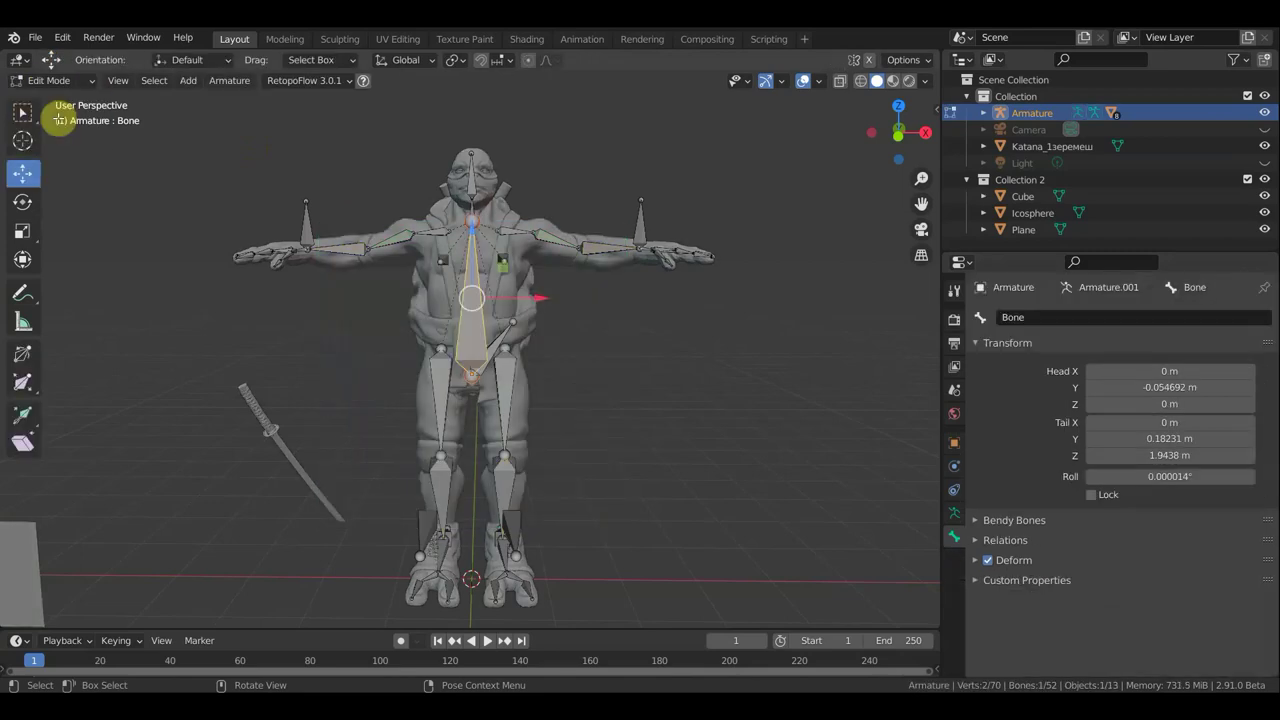
key(Tab)
scroll(721, 341, down, 3)
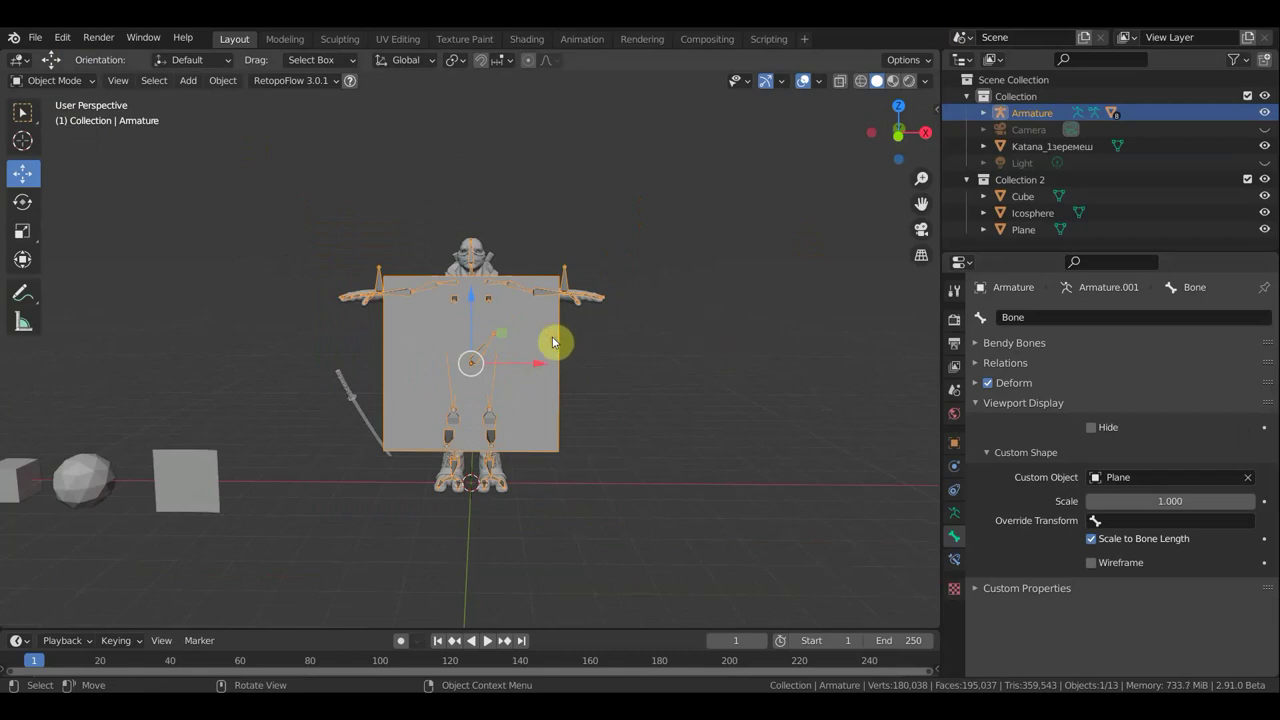
Set the custom shape scale to 0.600, draw it as wireframe, and return to Pose Mode
click(1251, 503)
text(0)
key(Return)
drag(1170, 501, 1251, 505)
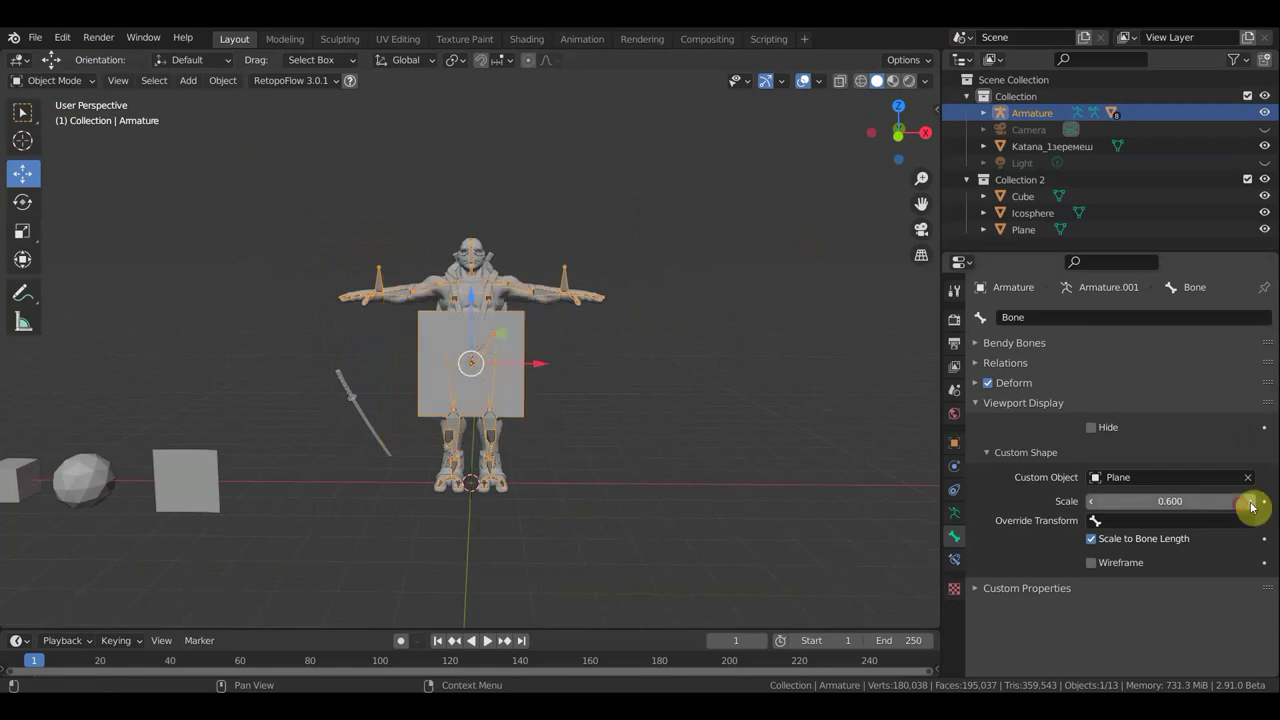
click(1090, 564)
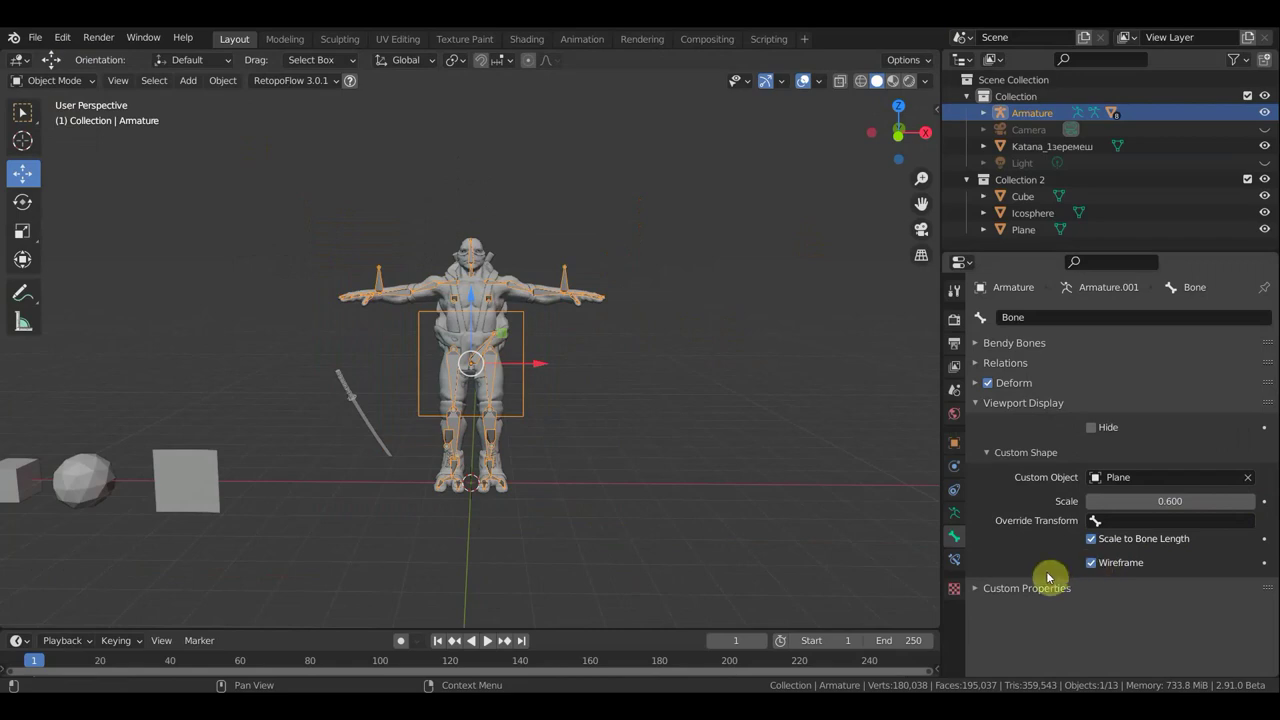
scroll(575, 427, up, 2)
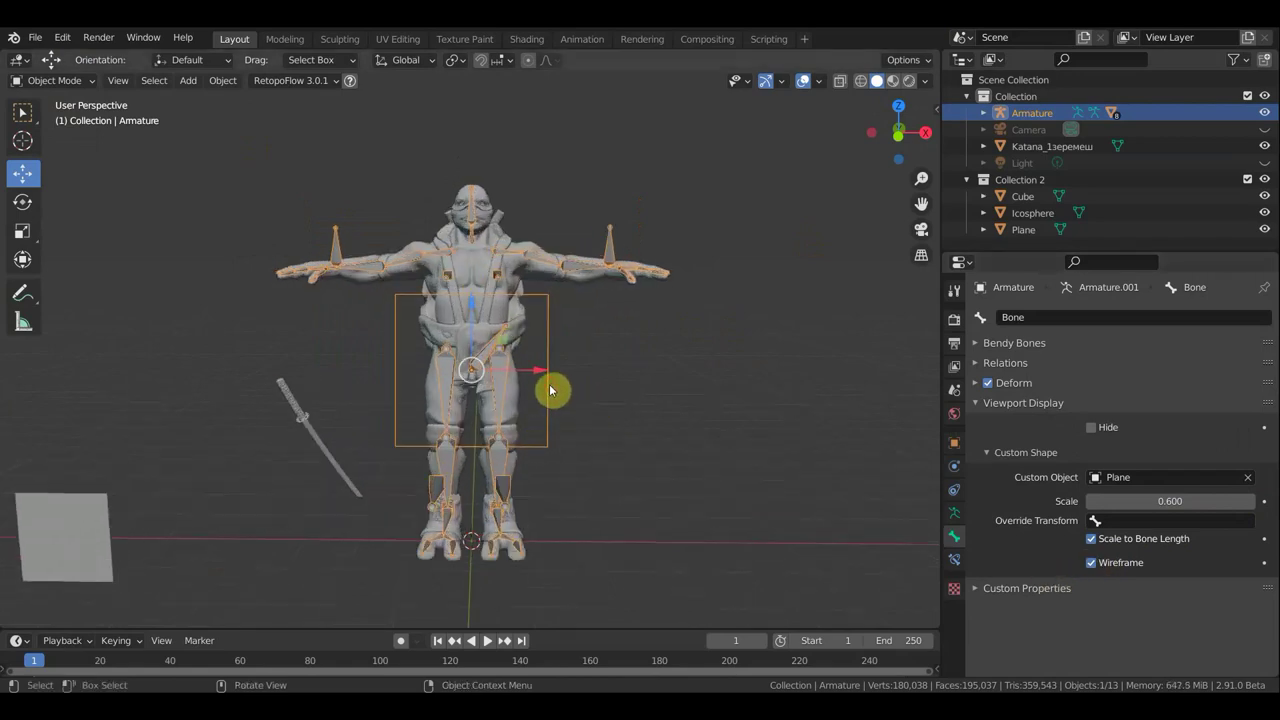
click(50, 81)
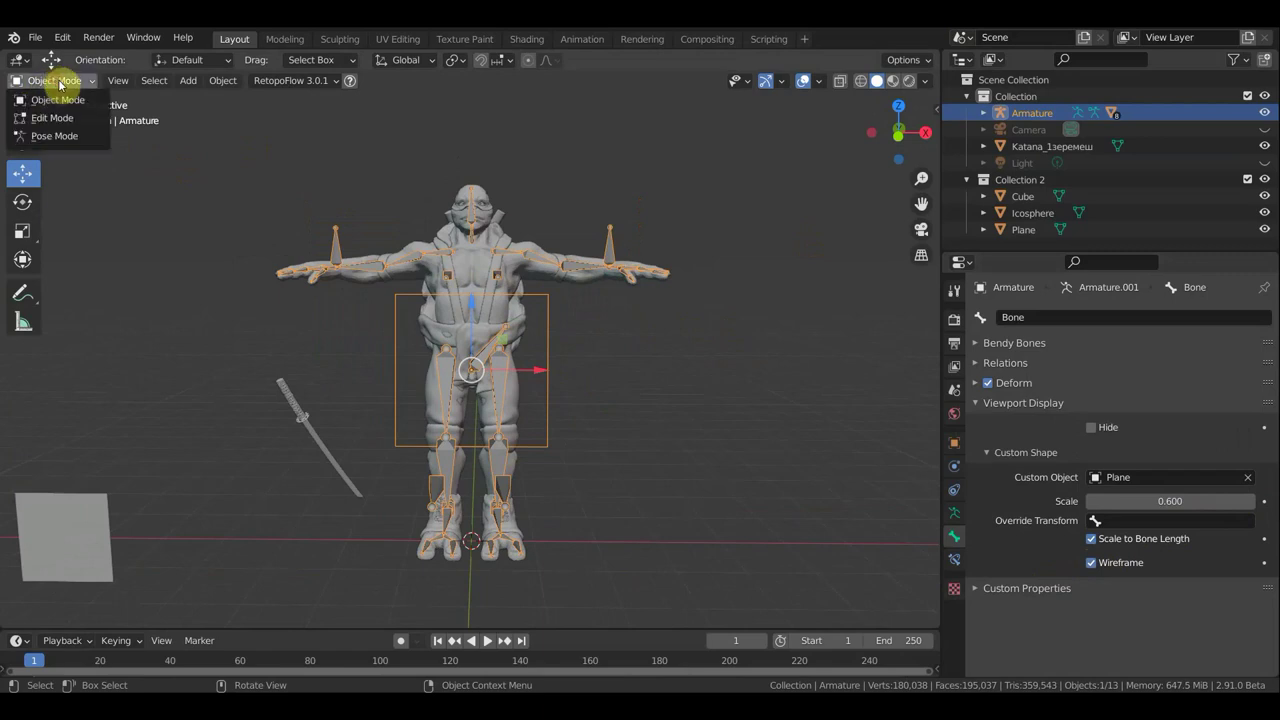
click(57, 134)
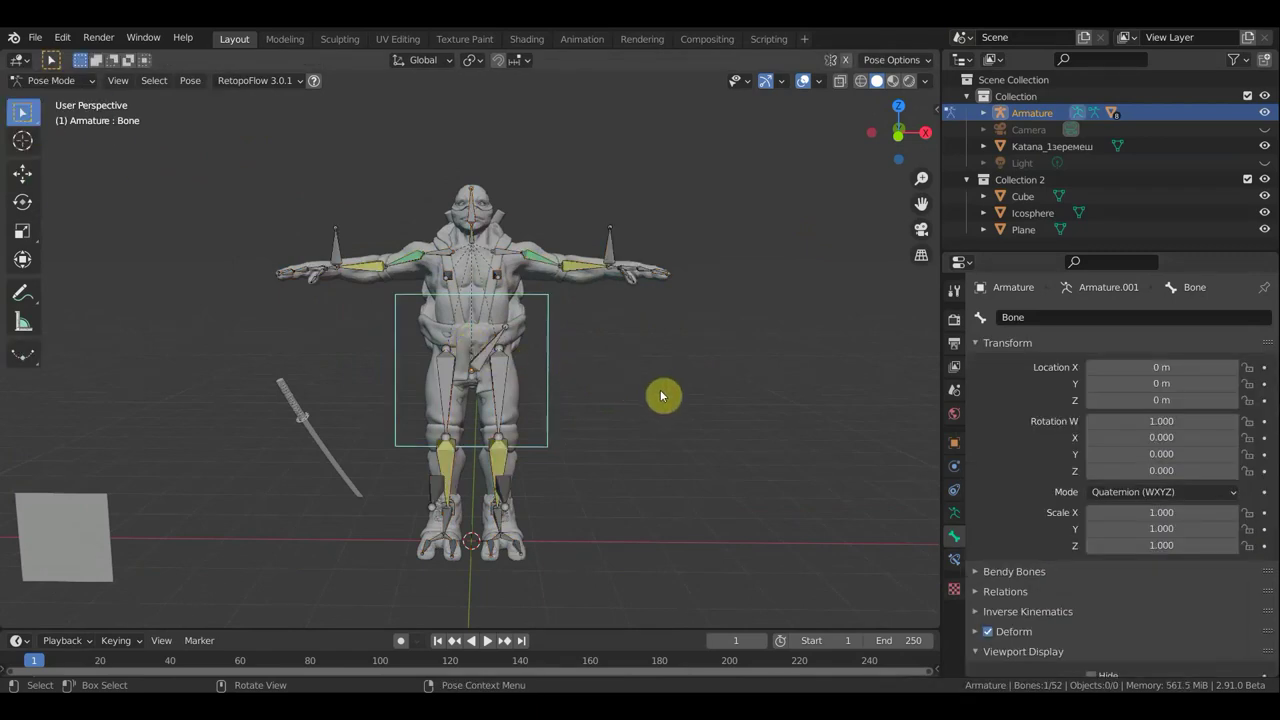
Test-rotate the bone, then reset its rotation with Alt+R
key(r)
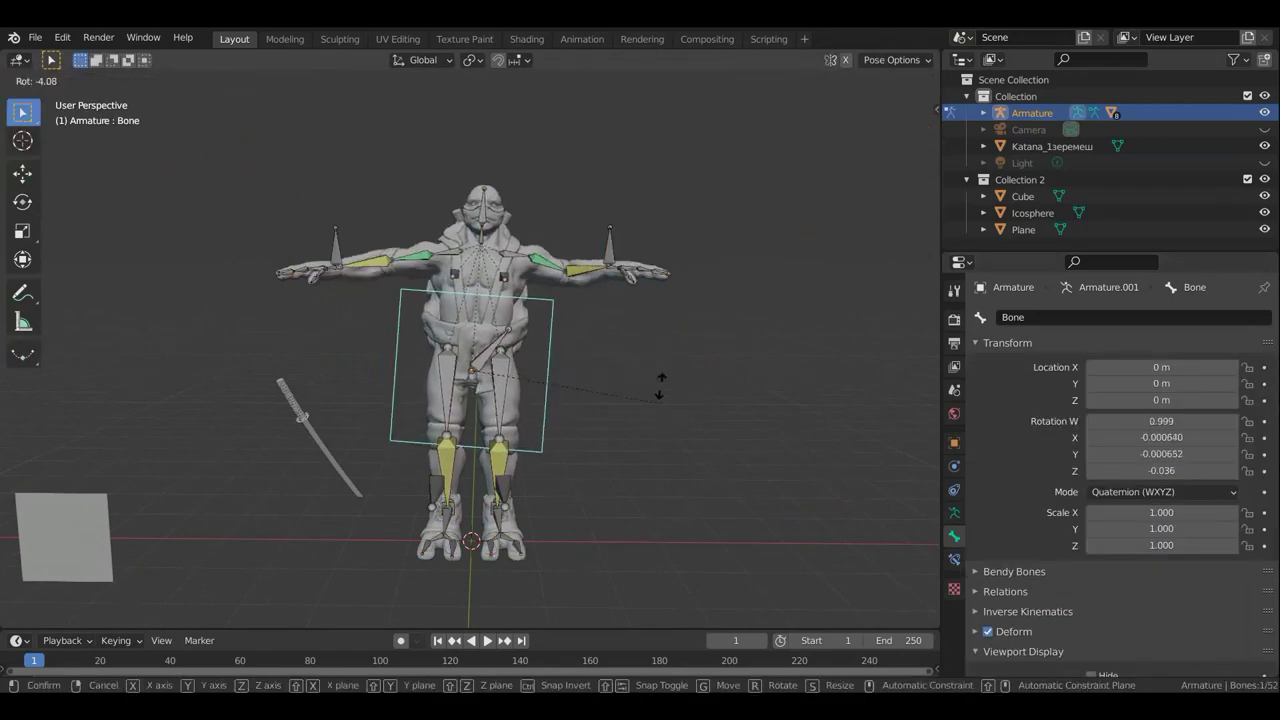
click(658, 390)
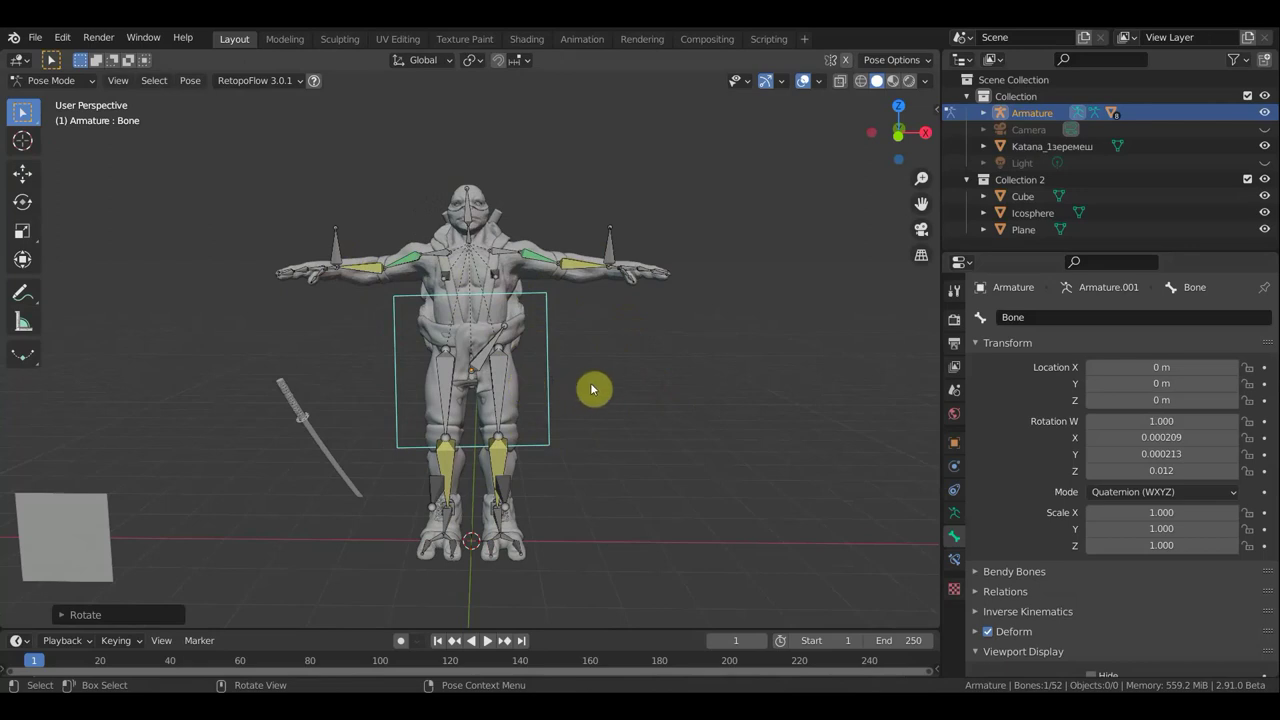
key(alt+r)
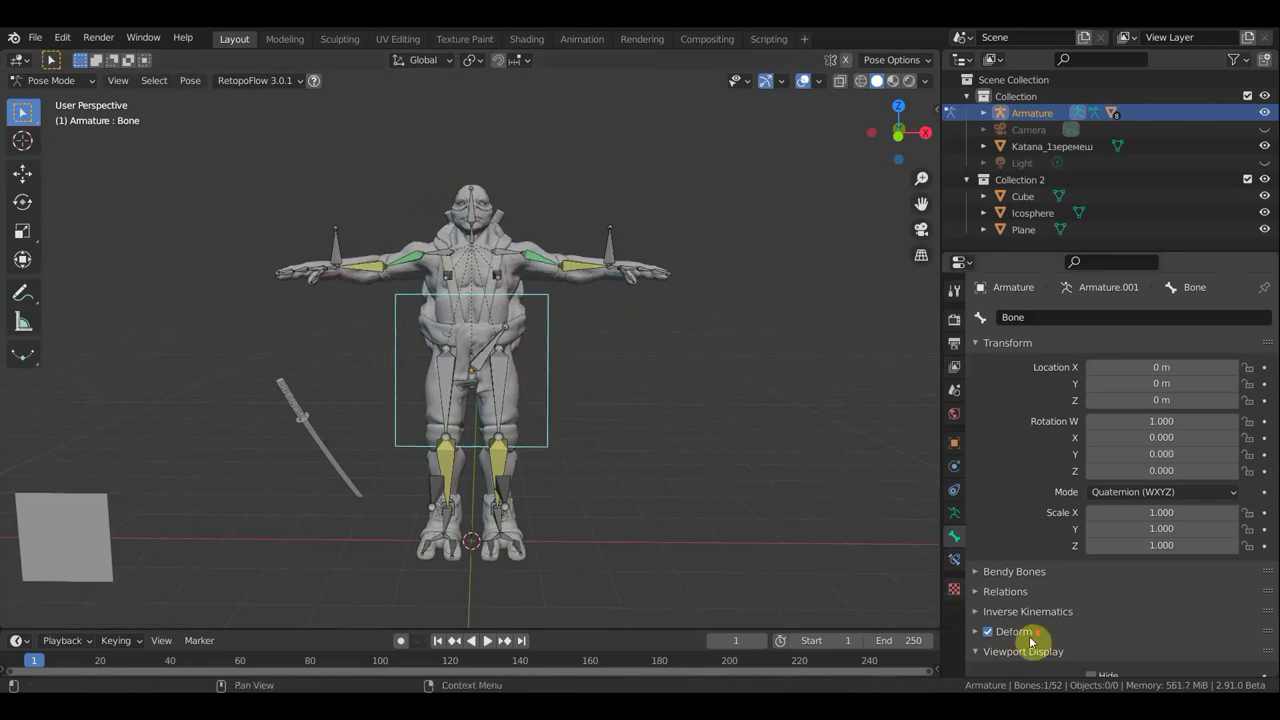
Clear the bone's Custom Object and select Collection 2
scroll(1037, 641, down, 2)
scroll(1205, 628, down, 2)
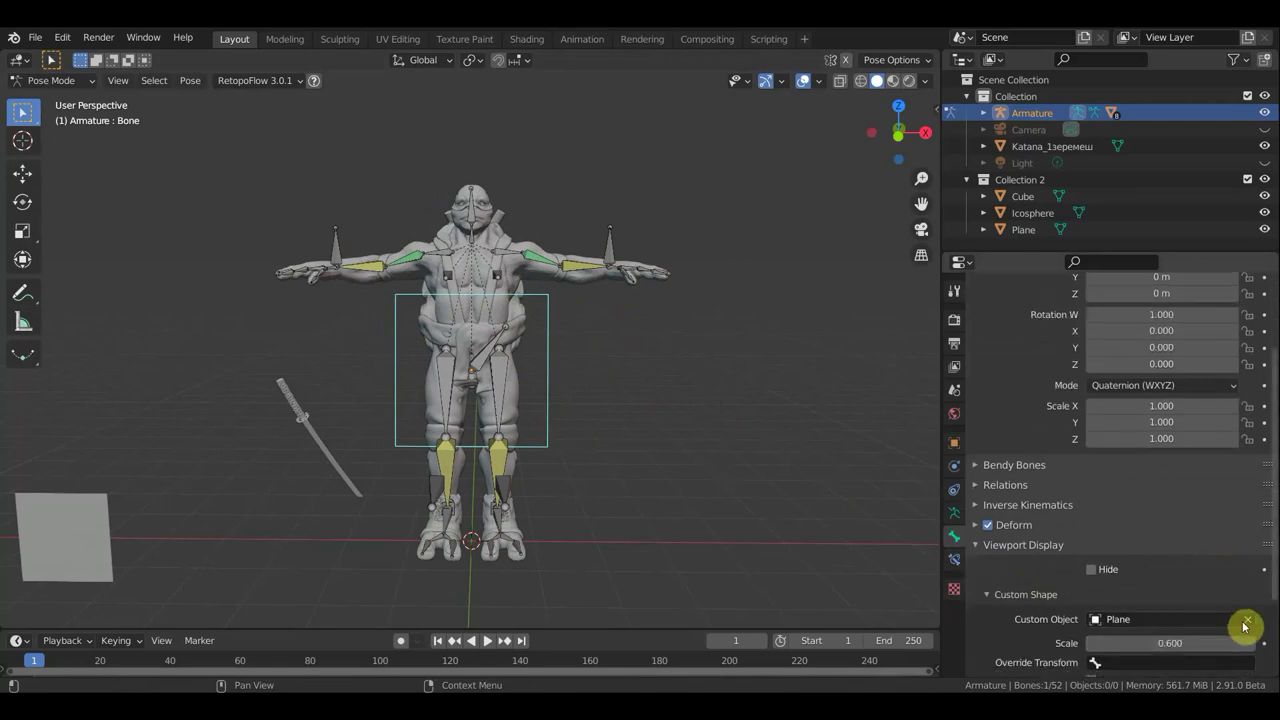
click(1250, 623)
scroll(500, 463, down, 3)
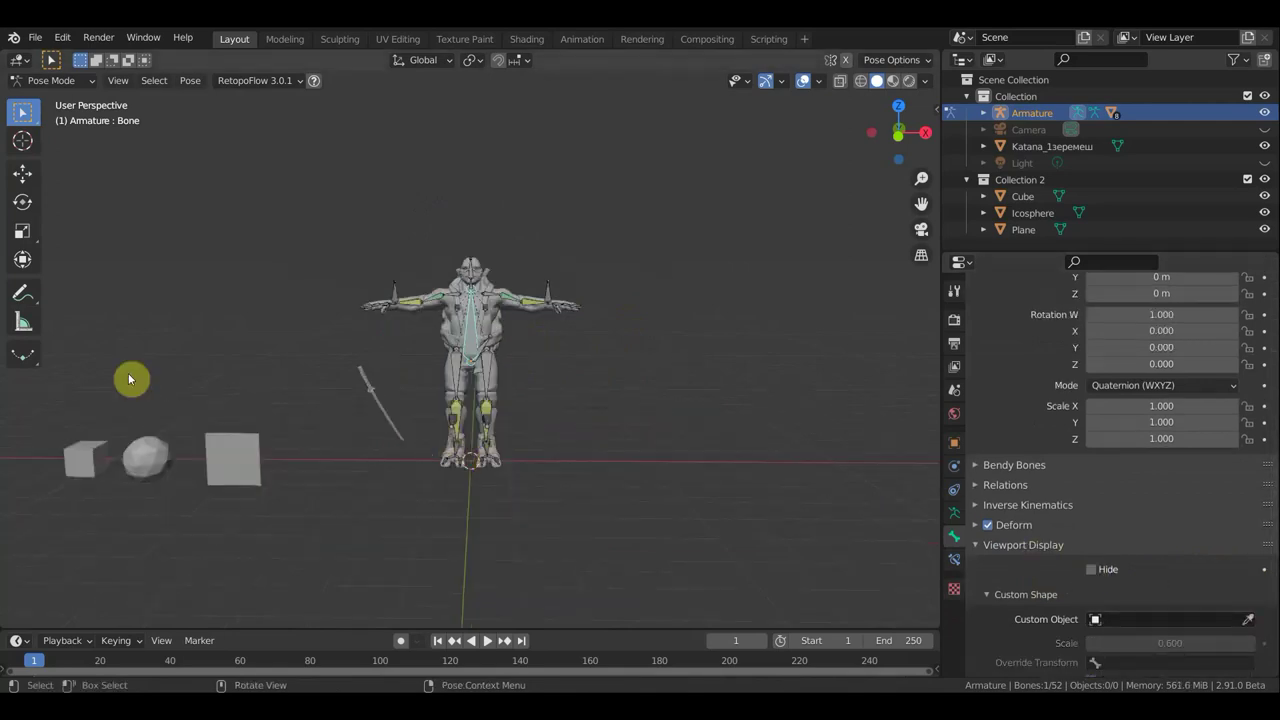
click(1018, 180)
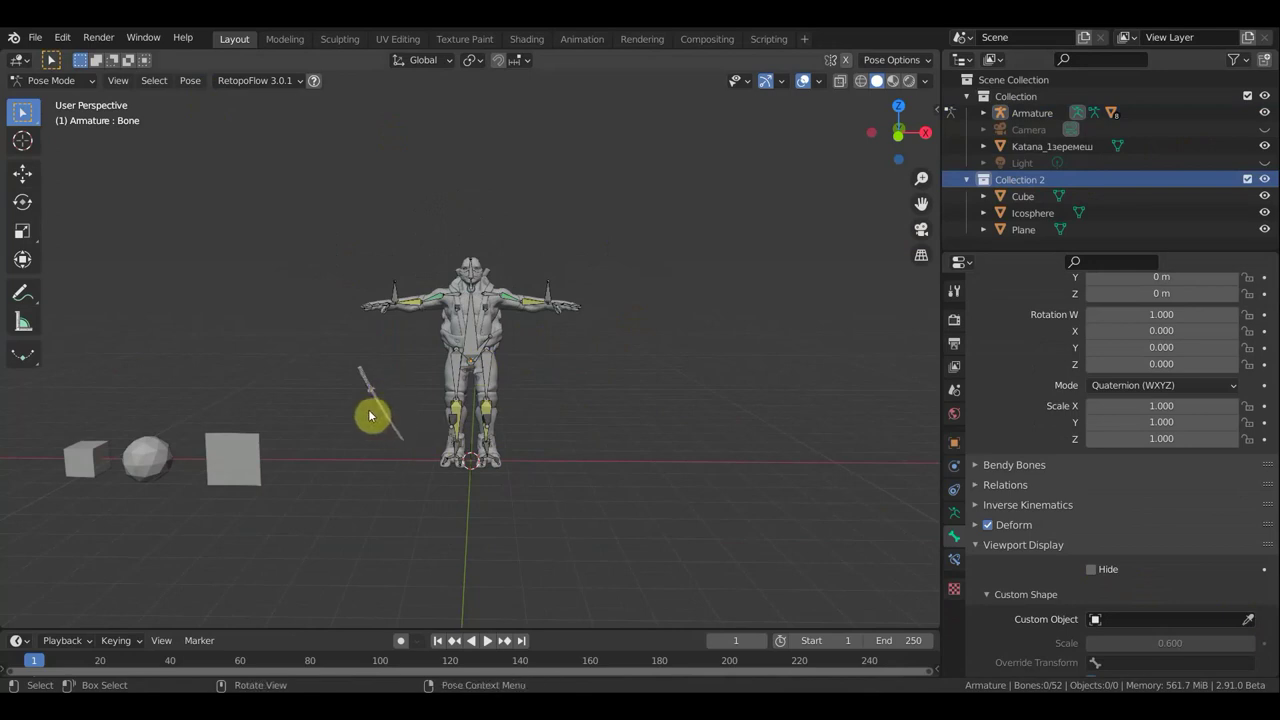
click(58, 80)
In Object Mode, add a Circle mesh and move it left beside the character
click(62, 100)
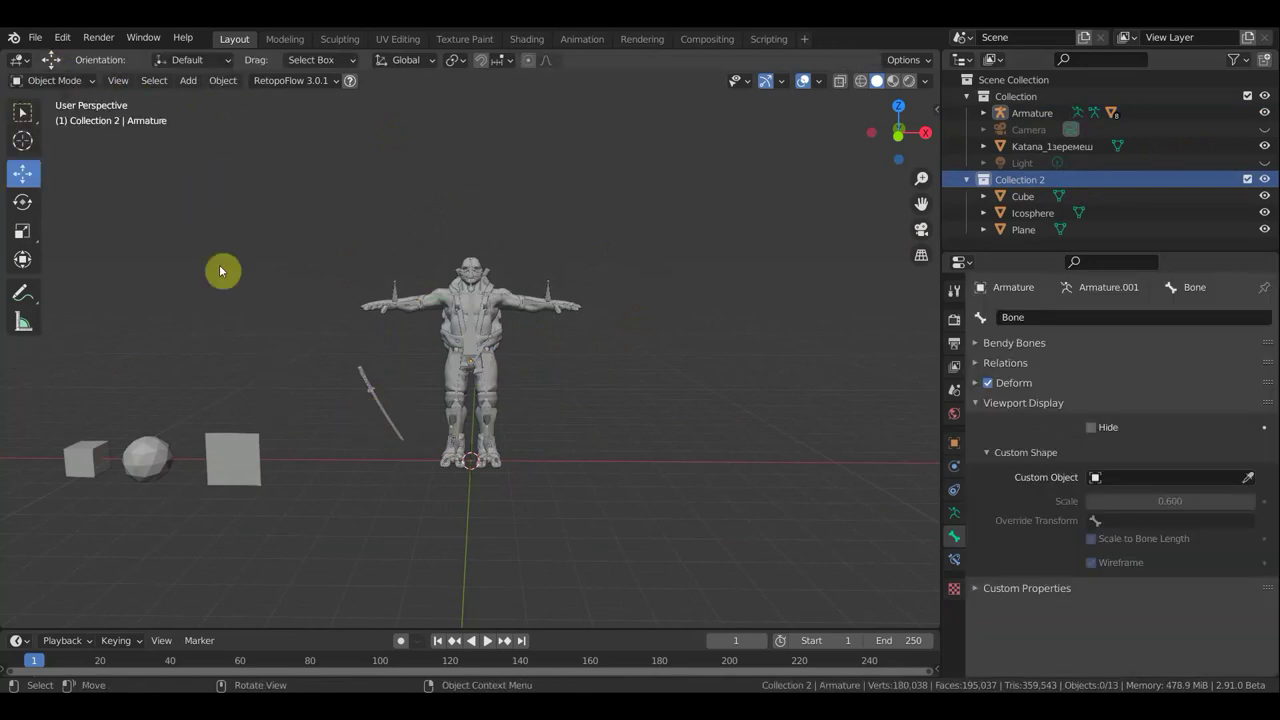
key(shift+a)
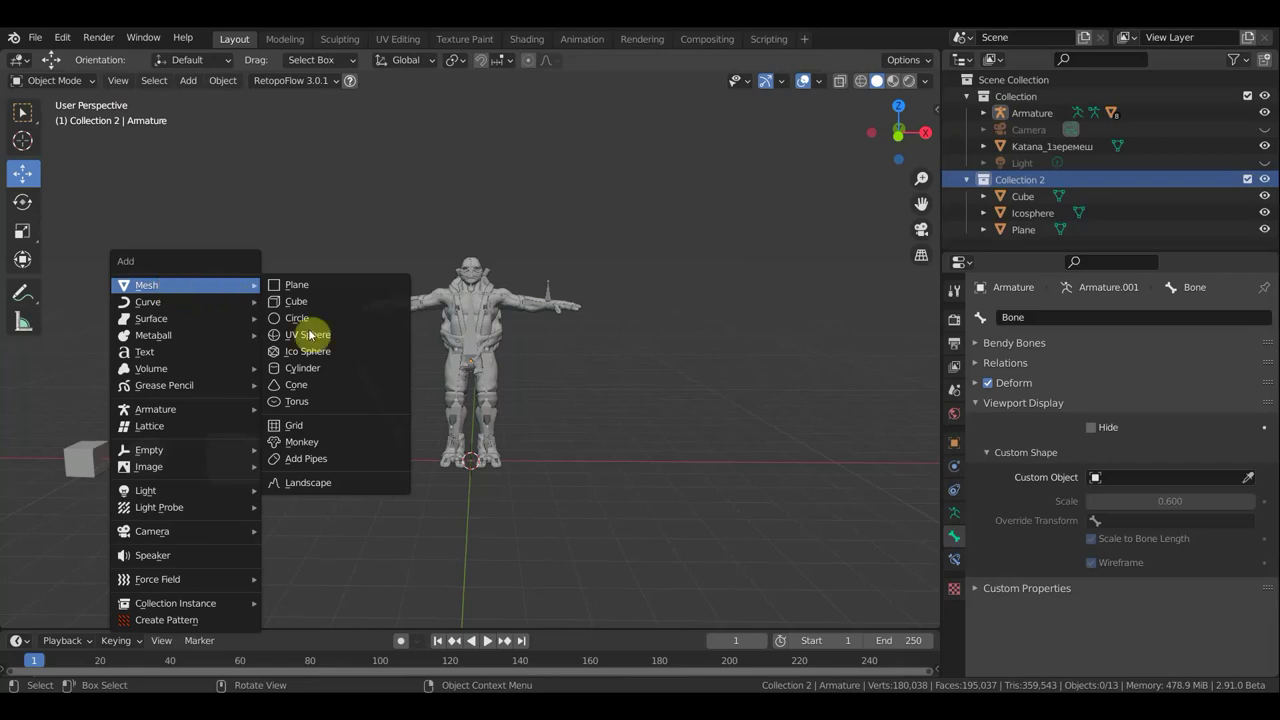
click(304, 319)
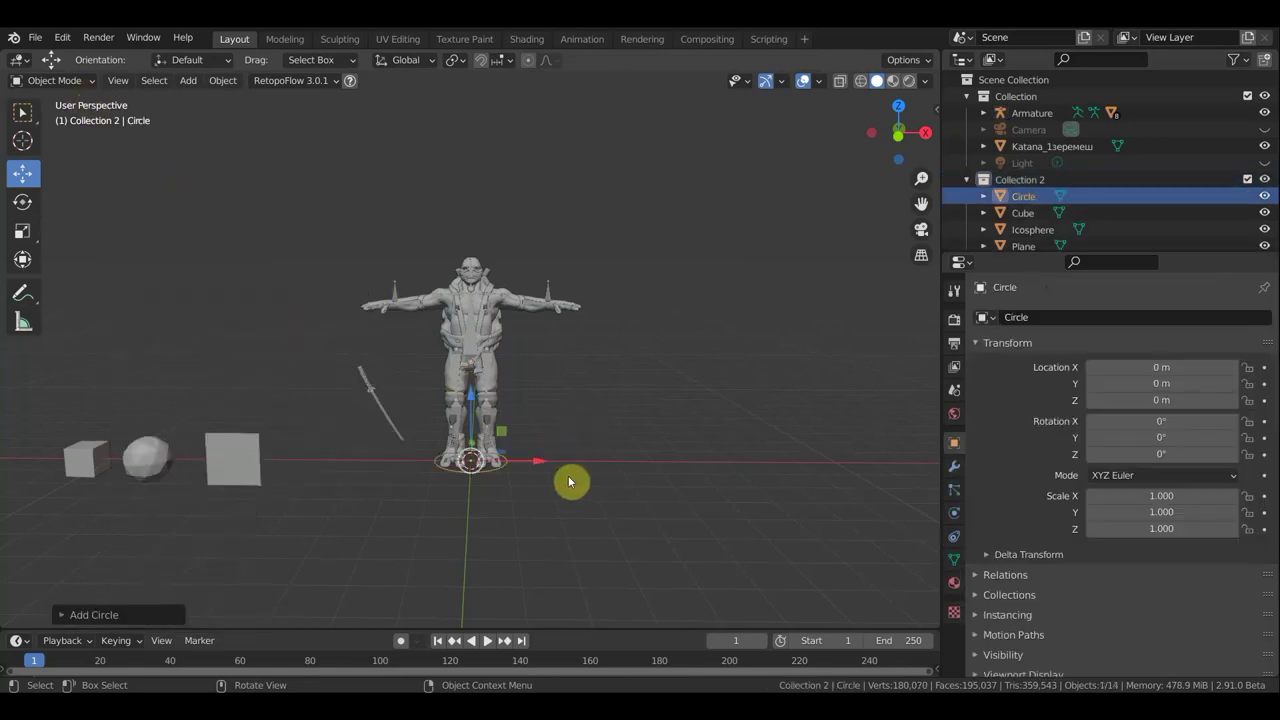
drag(538, 463, 404, 463)
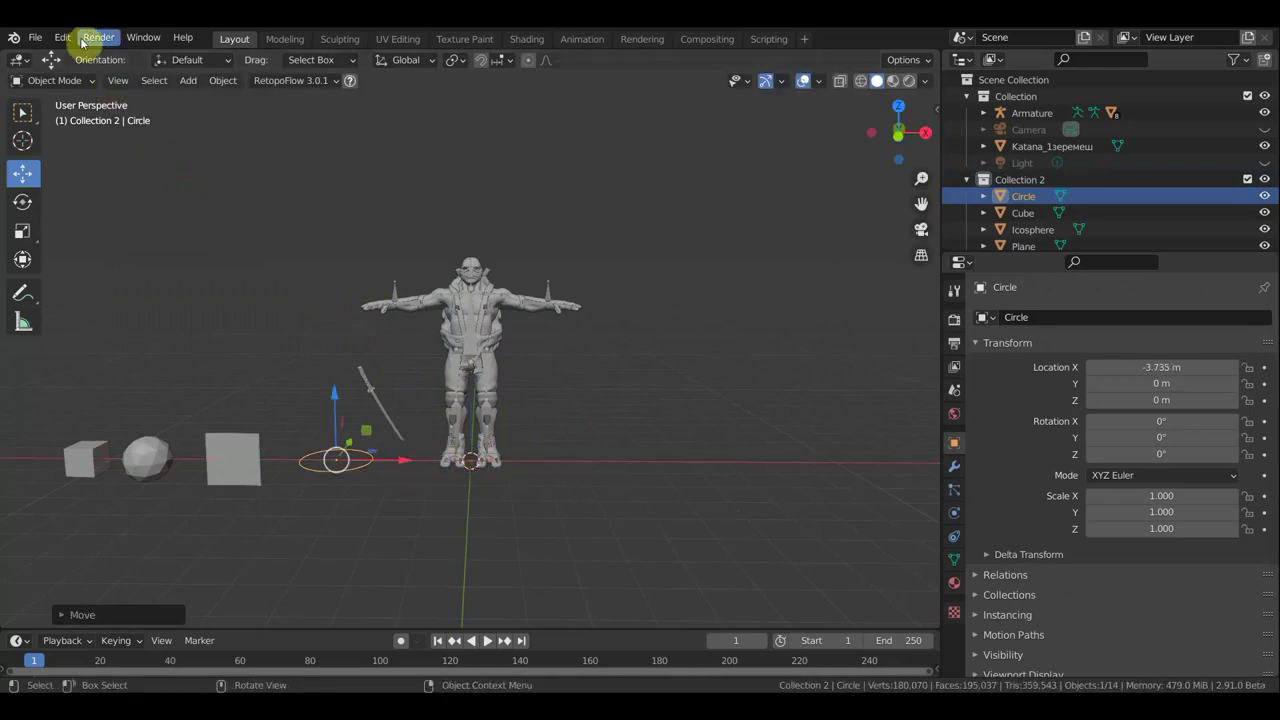
Select the armature, enter Pose Mode, and set the bone's custom shape to Circle
click(70, 82)
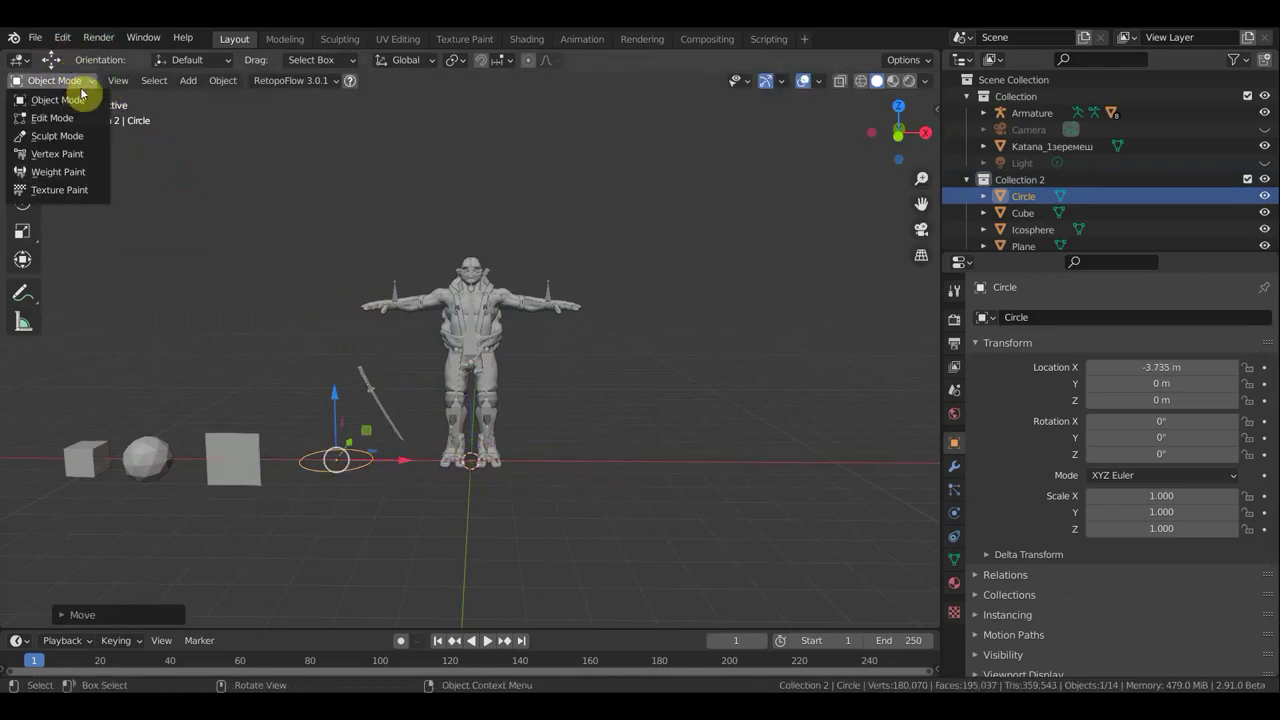
click(1044, 112)
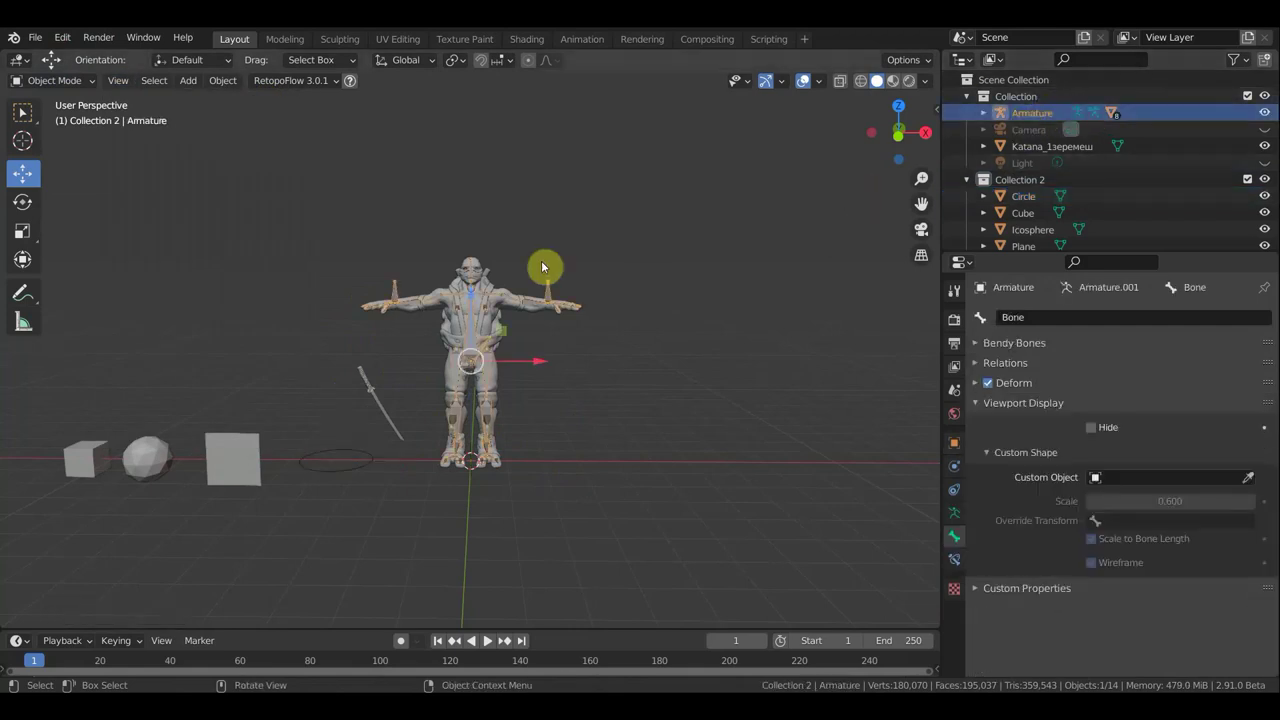
click(50, 80)
click(61, 135)
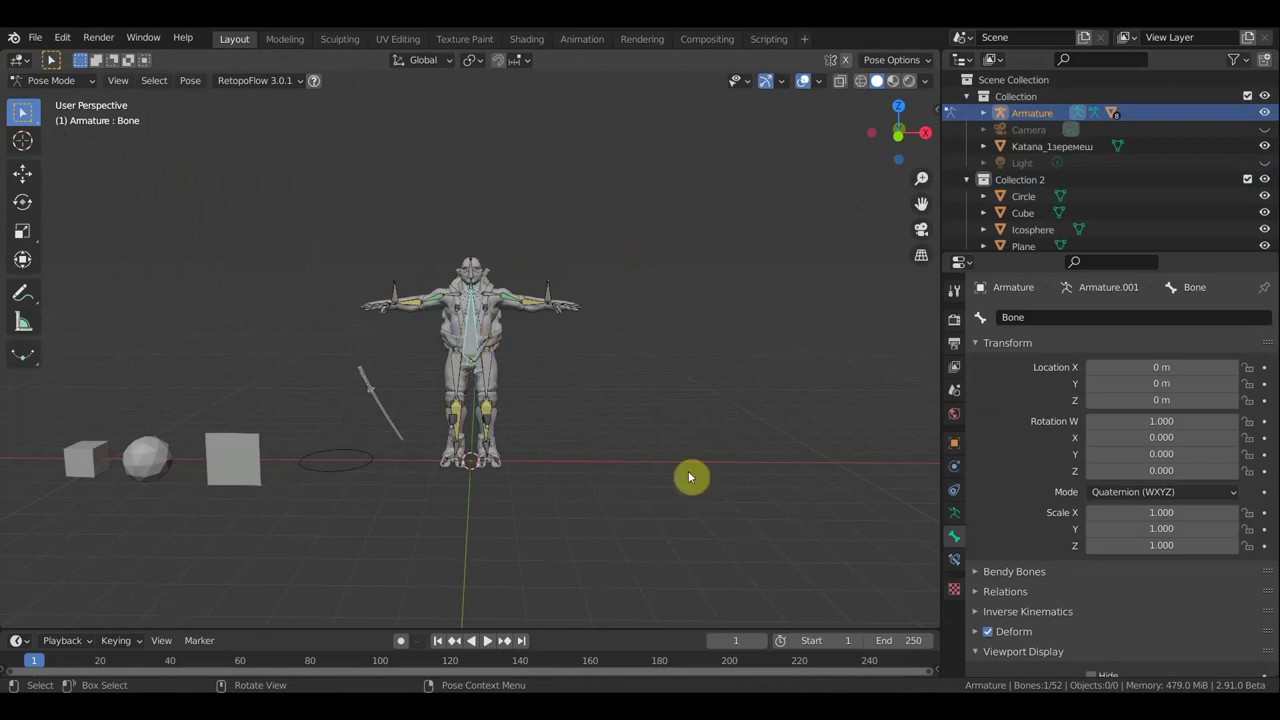
scroll(1090, 650, down, 2)
scroll(1222, 645, down, 1)
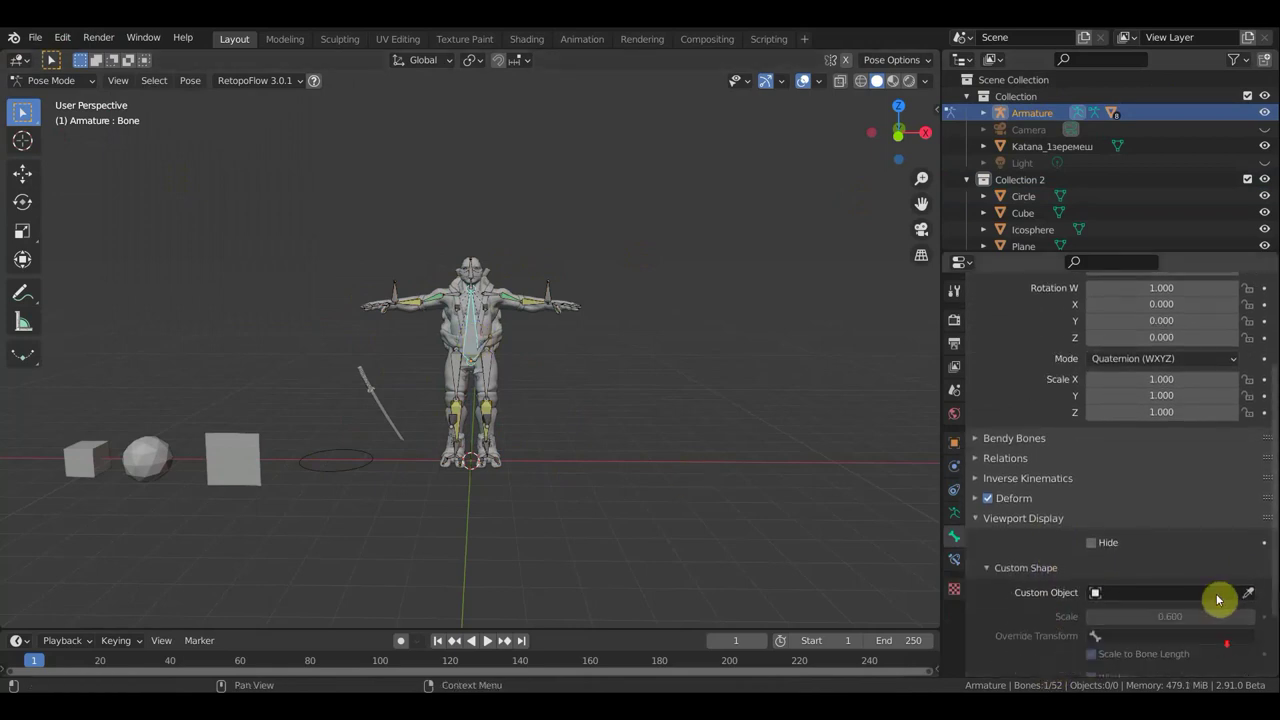
click(1220, 594)
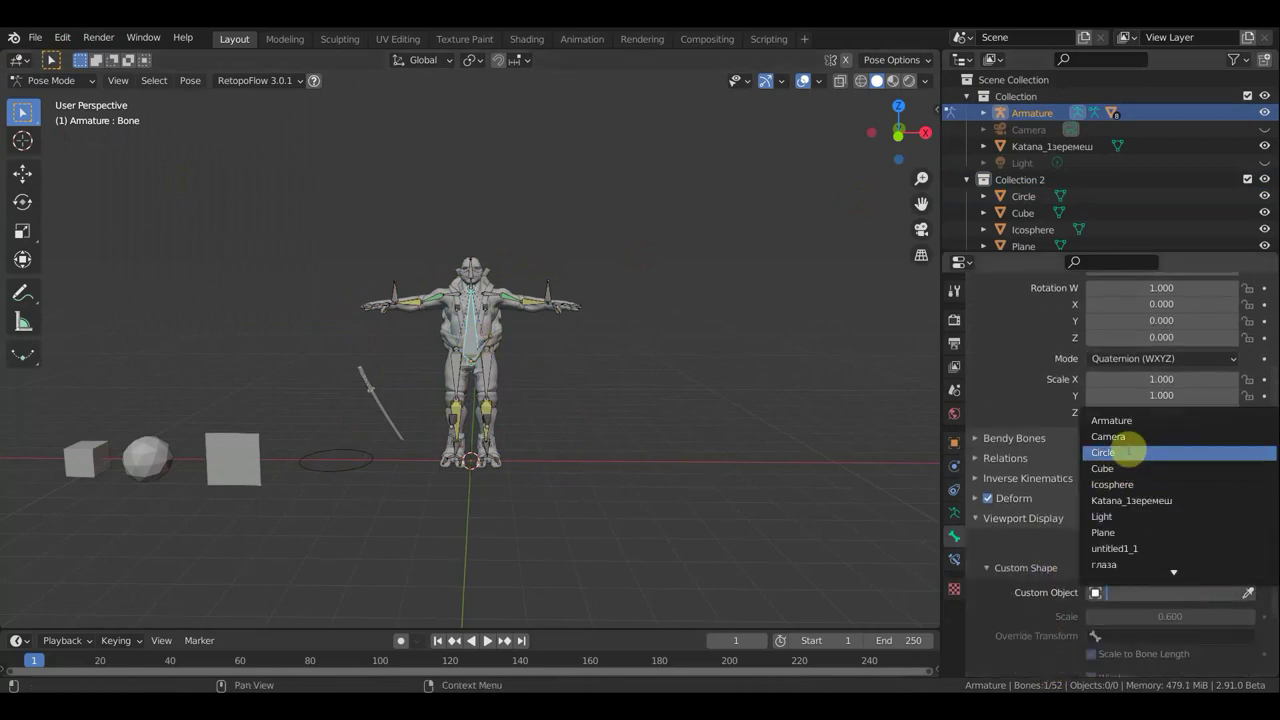
click(1122, 457)
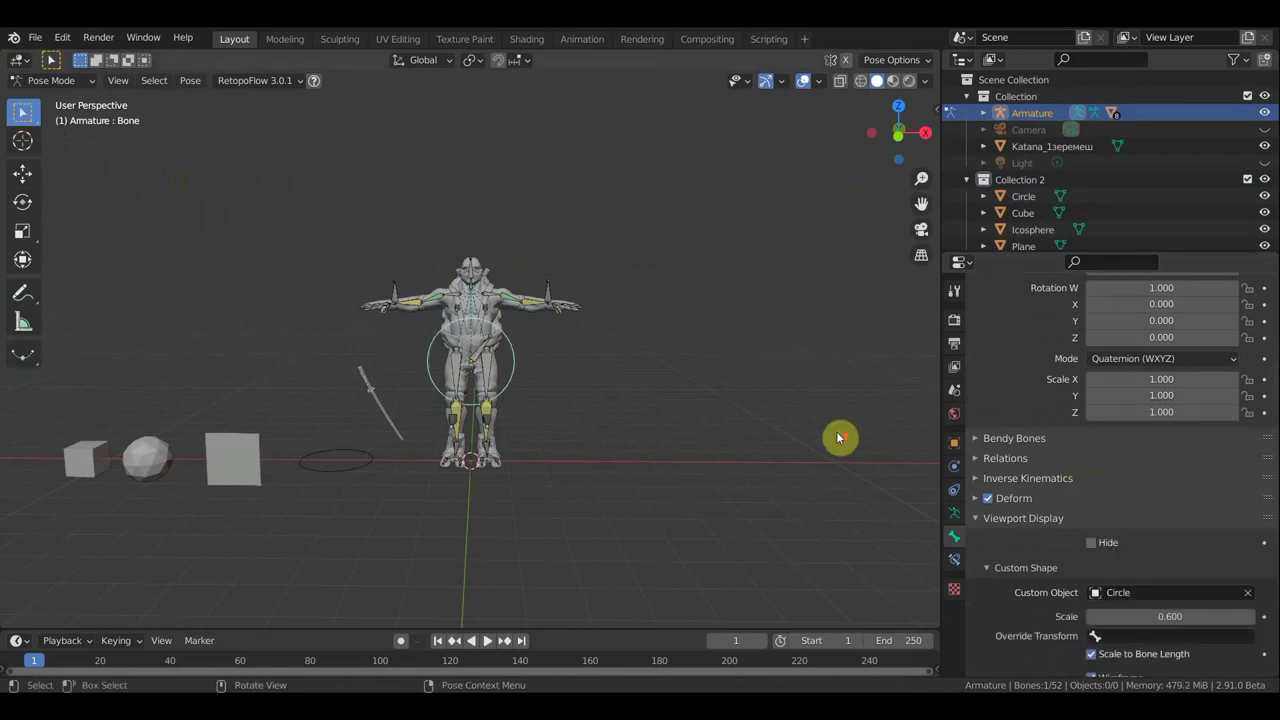
scroll(838, 437, up, 3)
mouse_move(764, 428)
middle_down()
mouse_move(913, 430)
mouse_move(20, 428)
middle_up()
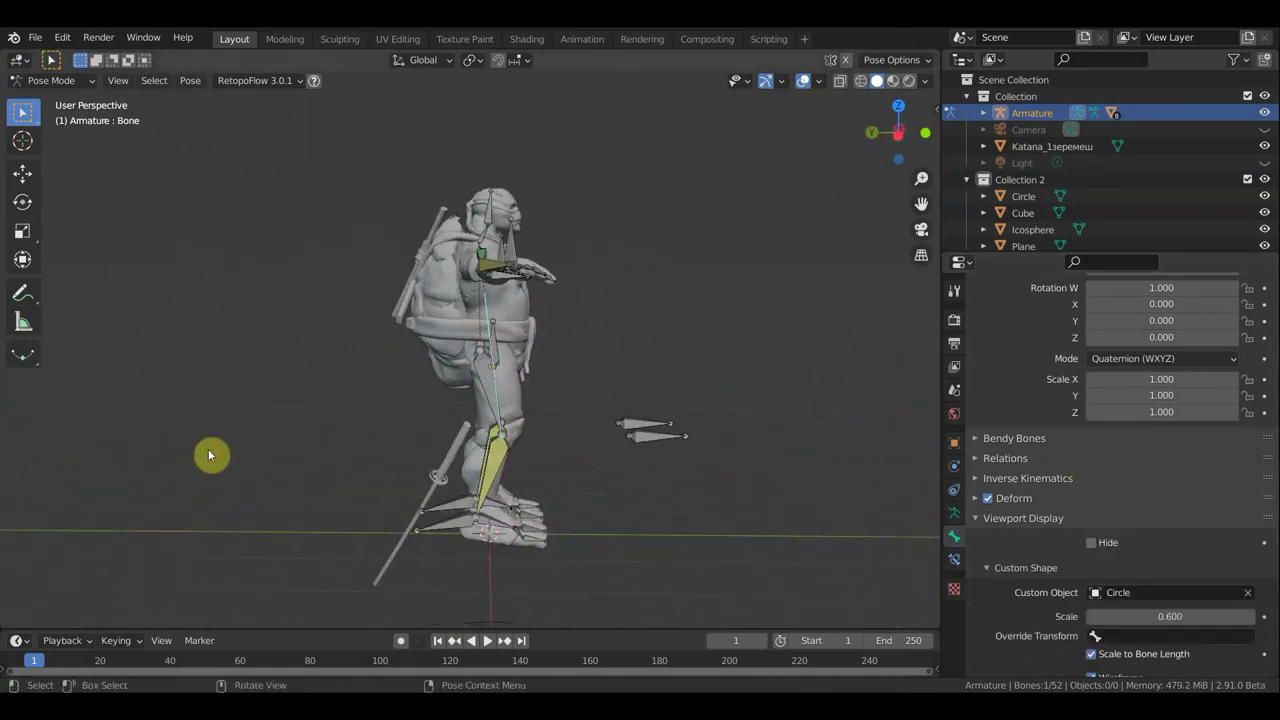
mouse_move(208, 454)
middle_down()
mouse_move(491, 442)
mouse_move(542, 421)
middle_up()
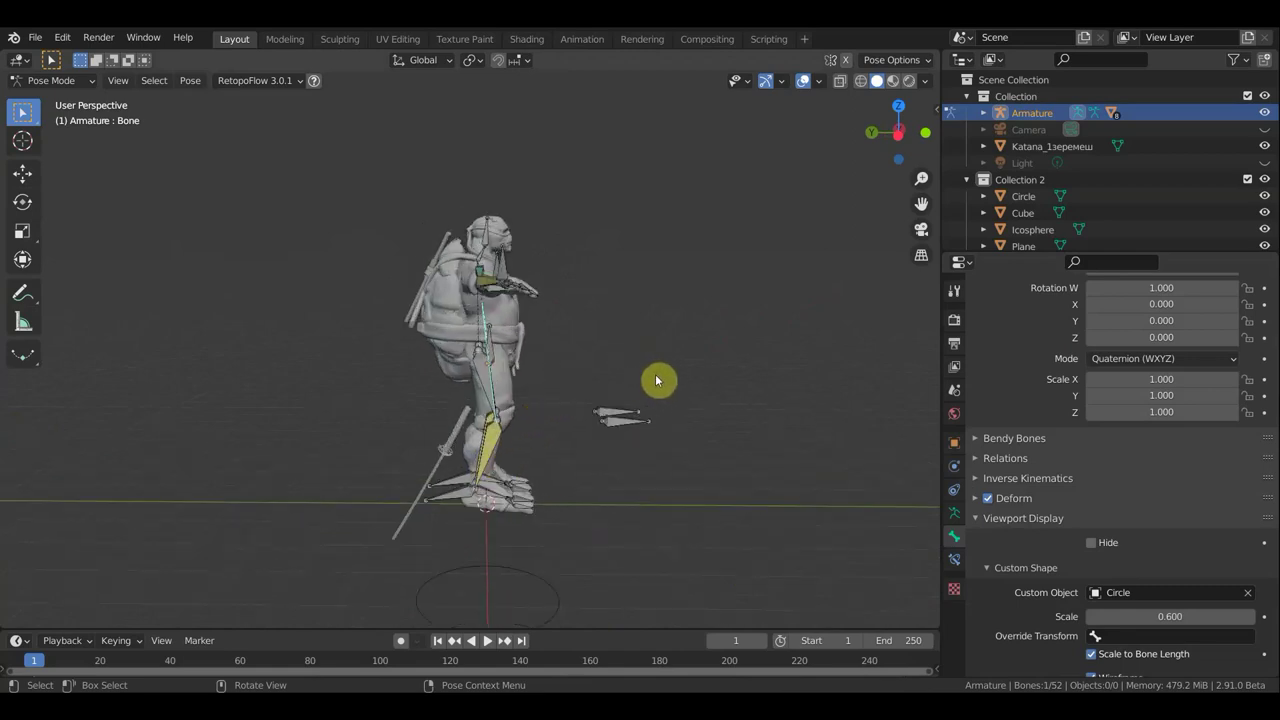
middle_drag(658, 383, 381, 378)
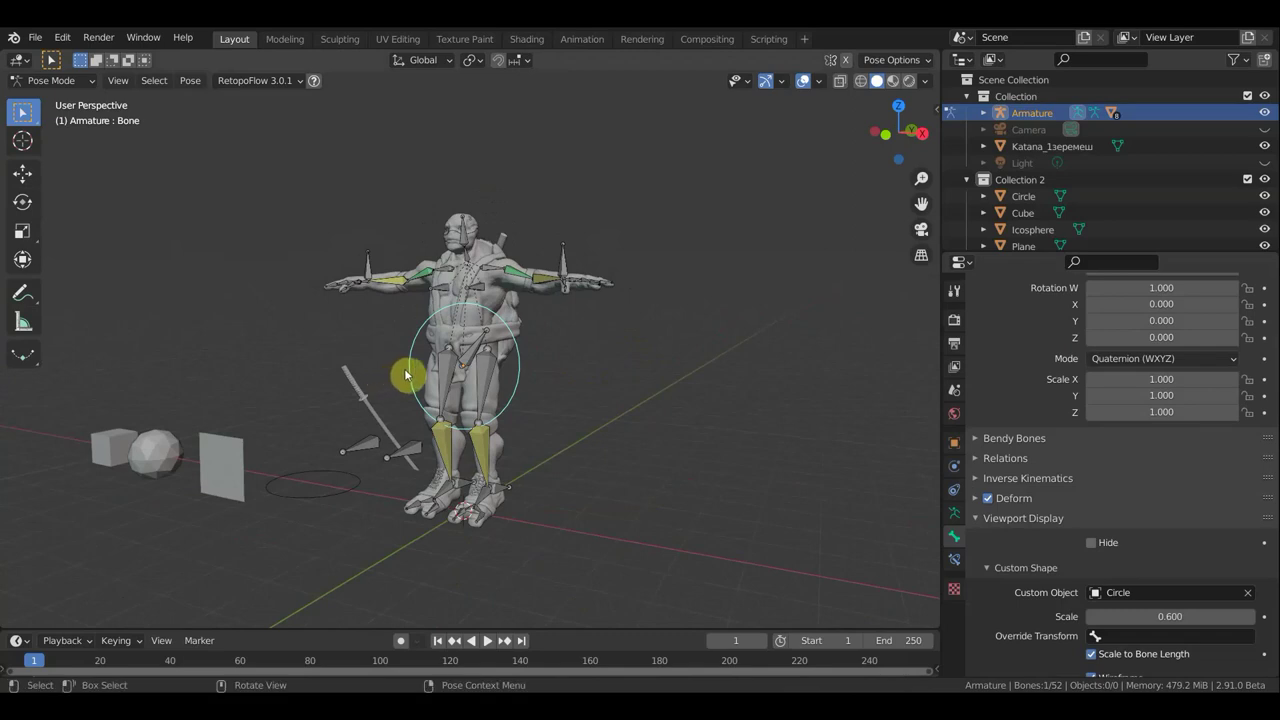
Put the armature in Edit Mode, deselect the bone, select Circle, and view from the right
click(50, 80)
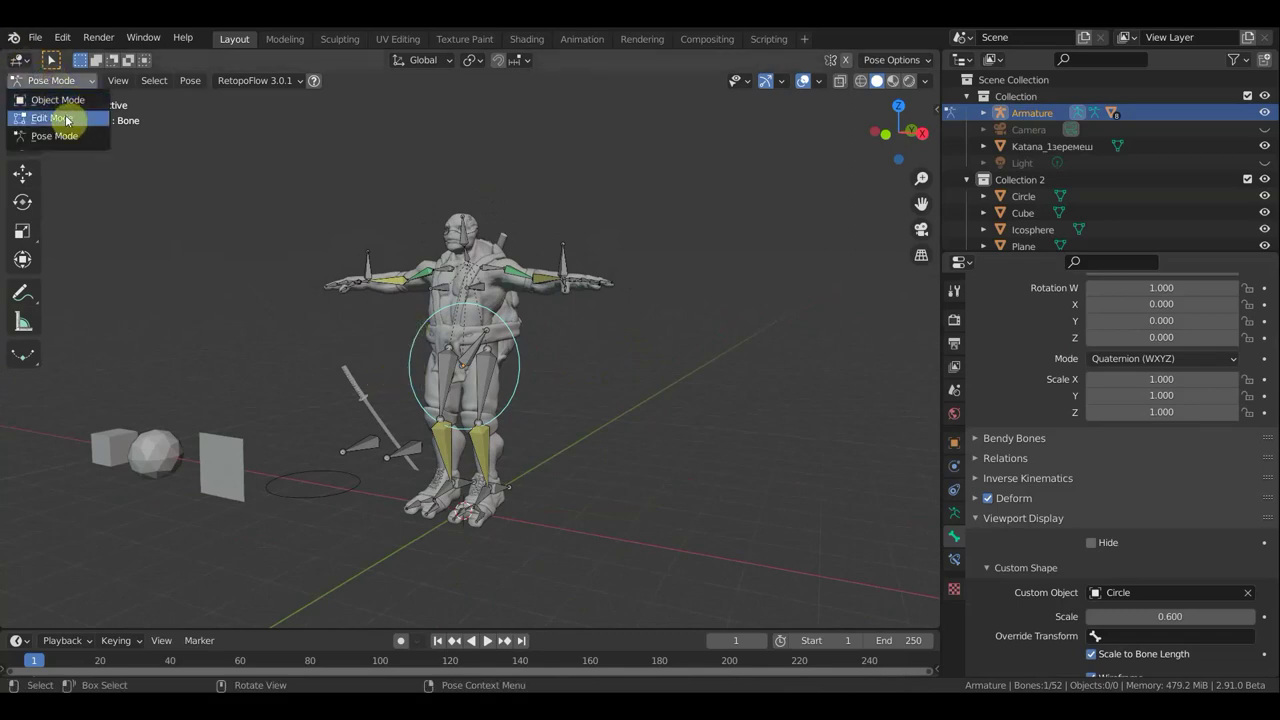
click(66, 119)
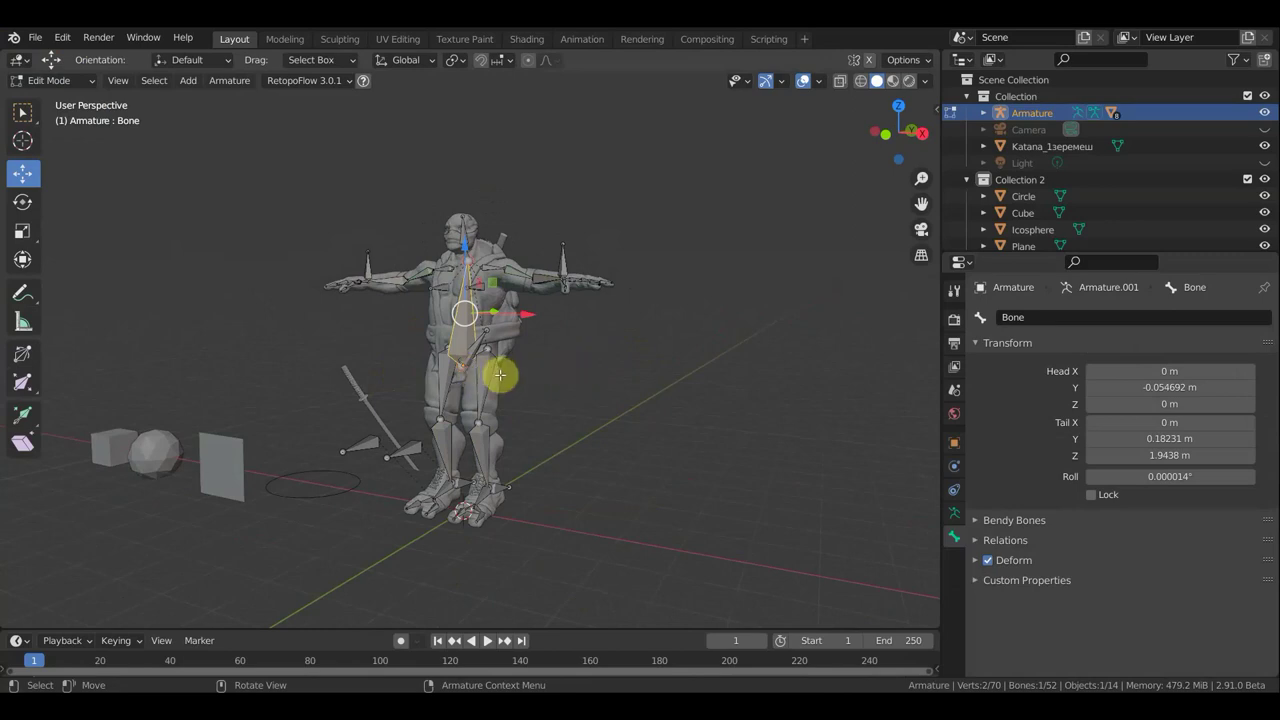
click(336, 497)
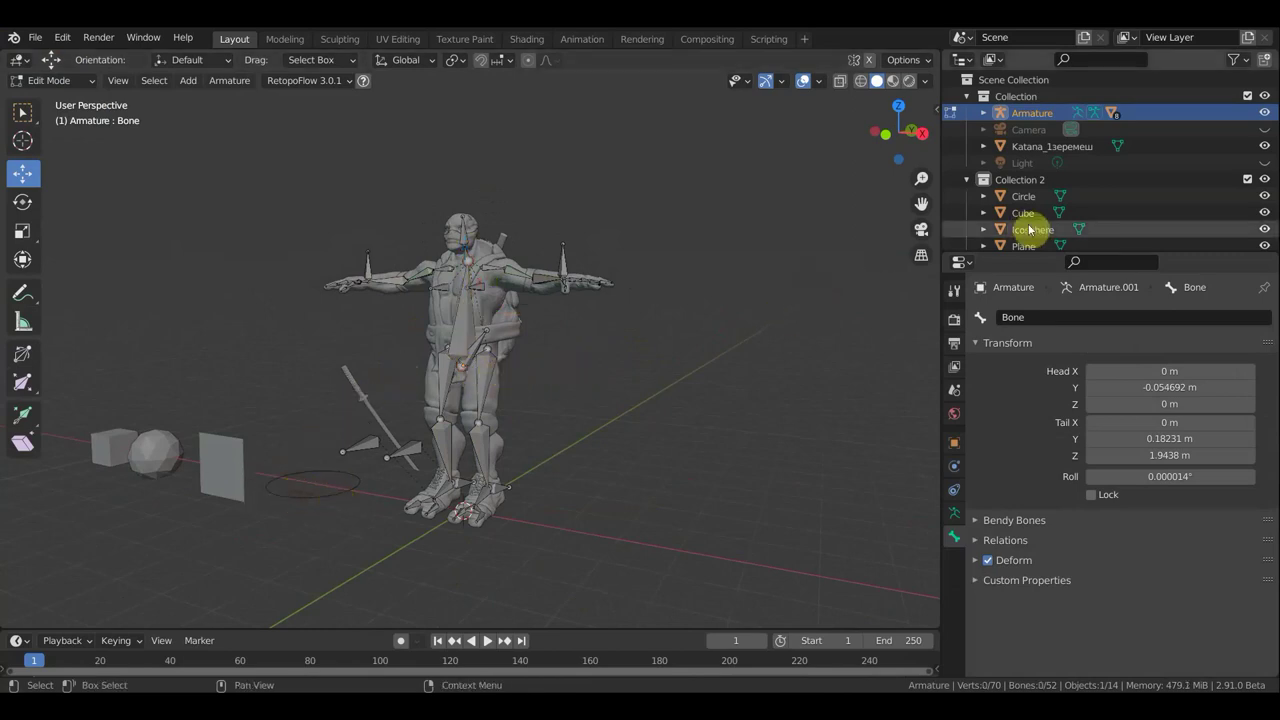
scroll(1025, 232, down, 1)
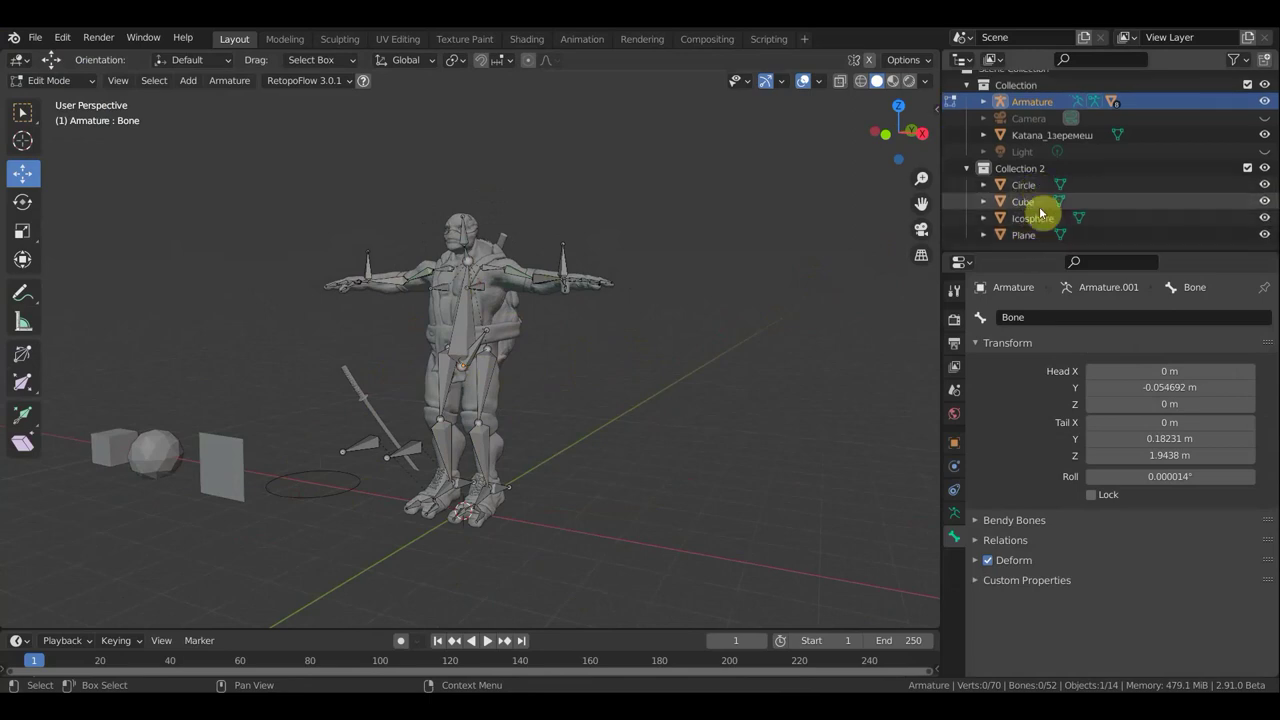
click(1027, 186)
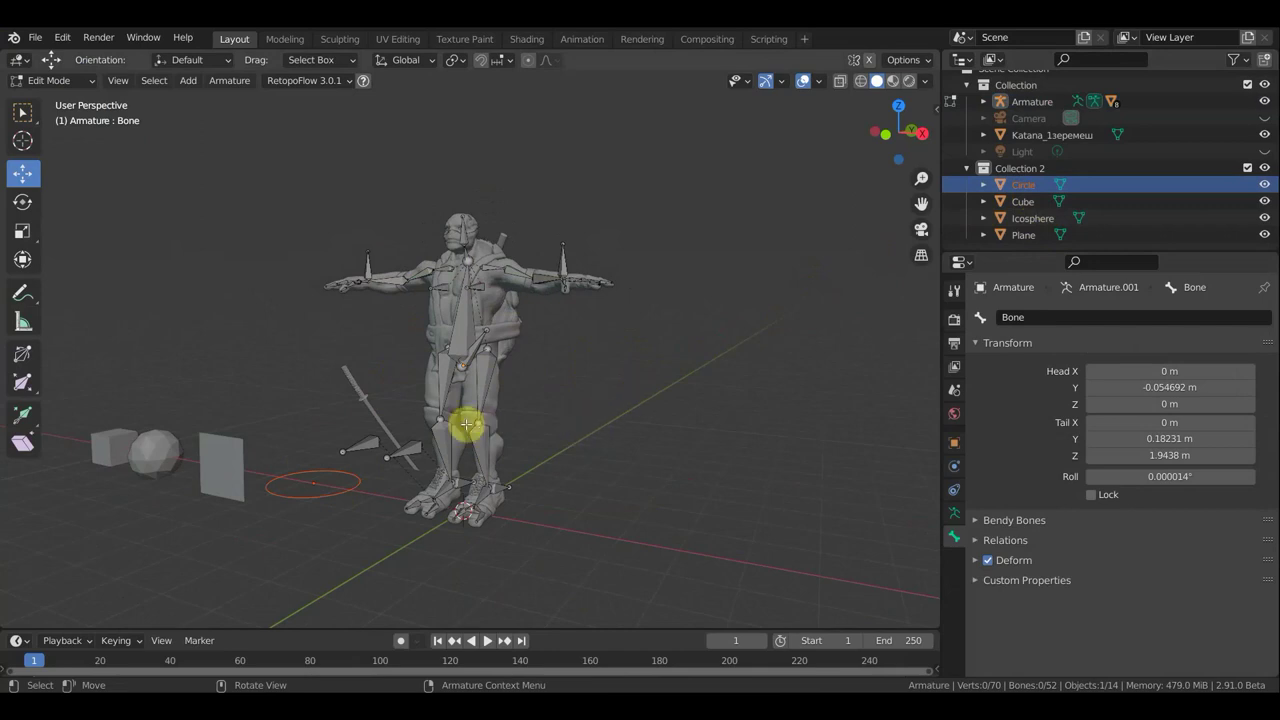
middle_drag(466, 424, 346, 414)
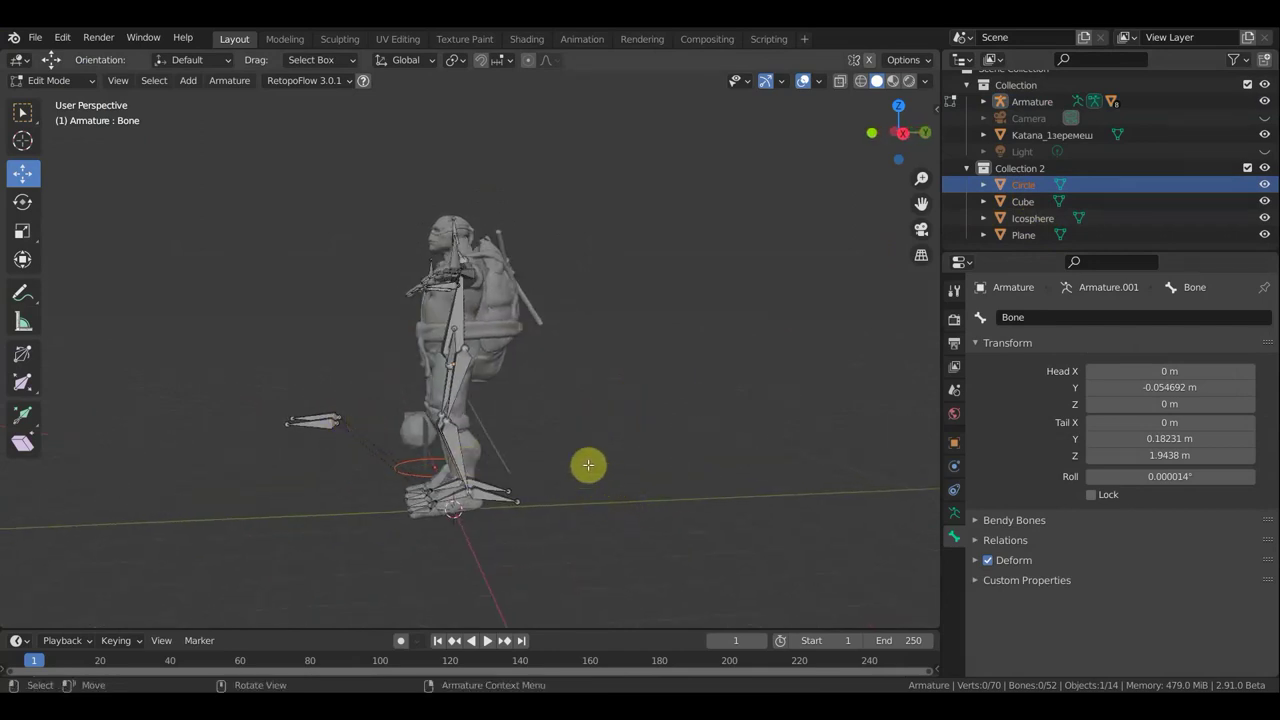
alt+middle_drag(565, 451, 624, 469)
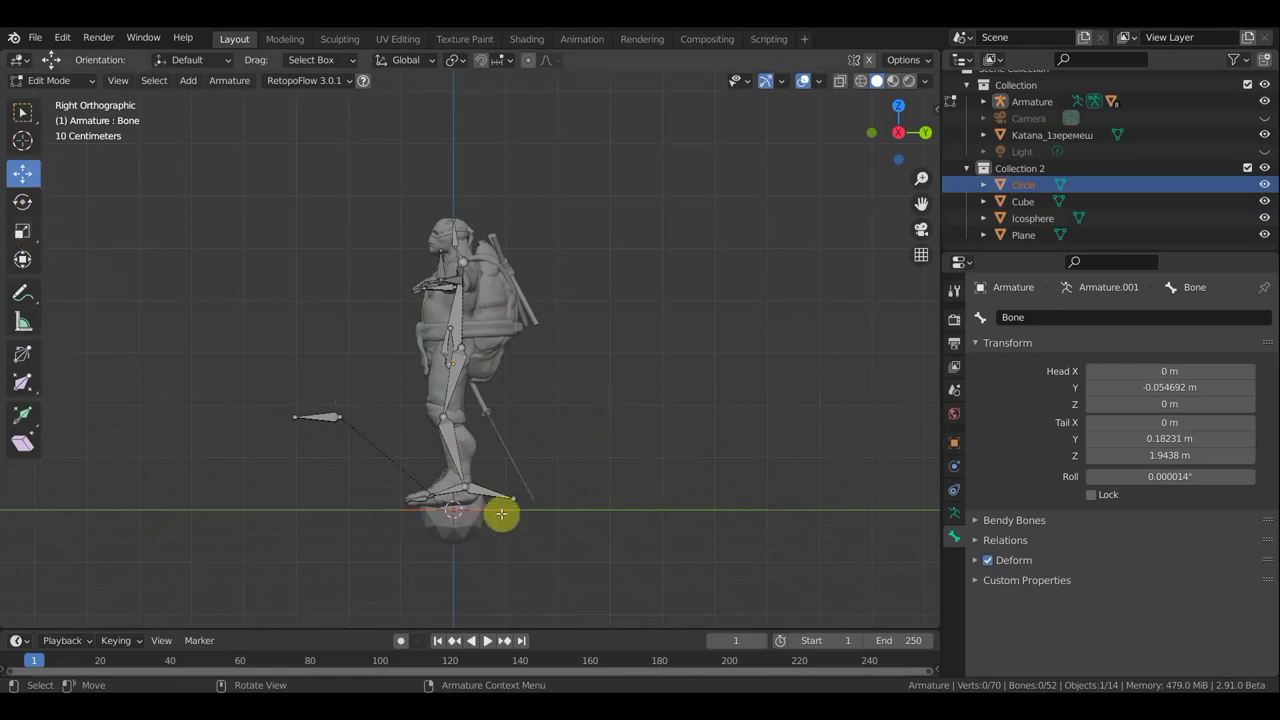
Return to Object Mode, select the Circle, and enter Edit Mode on it
click(57, 80)
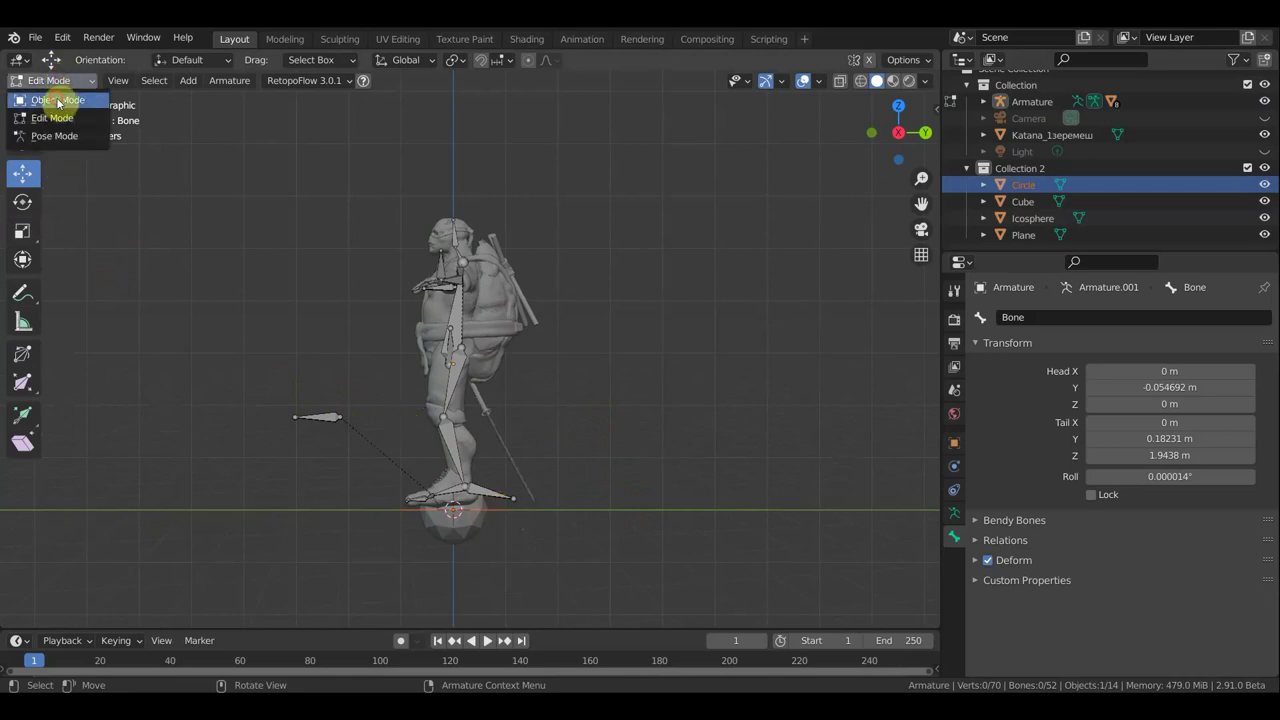
click(60, 98)
click(413, 514)
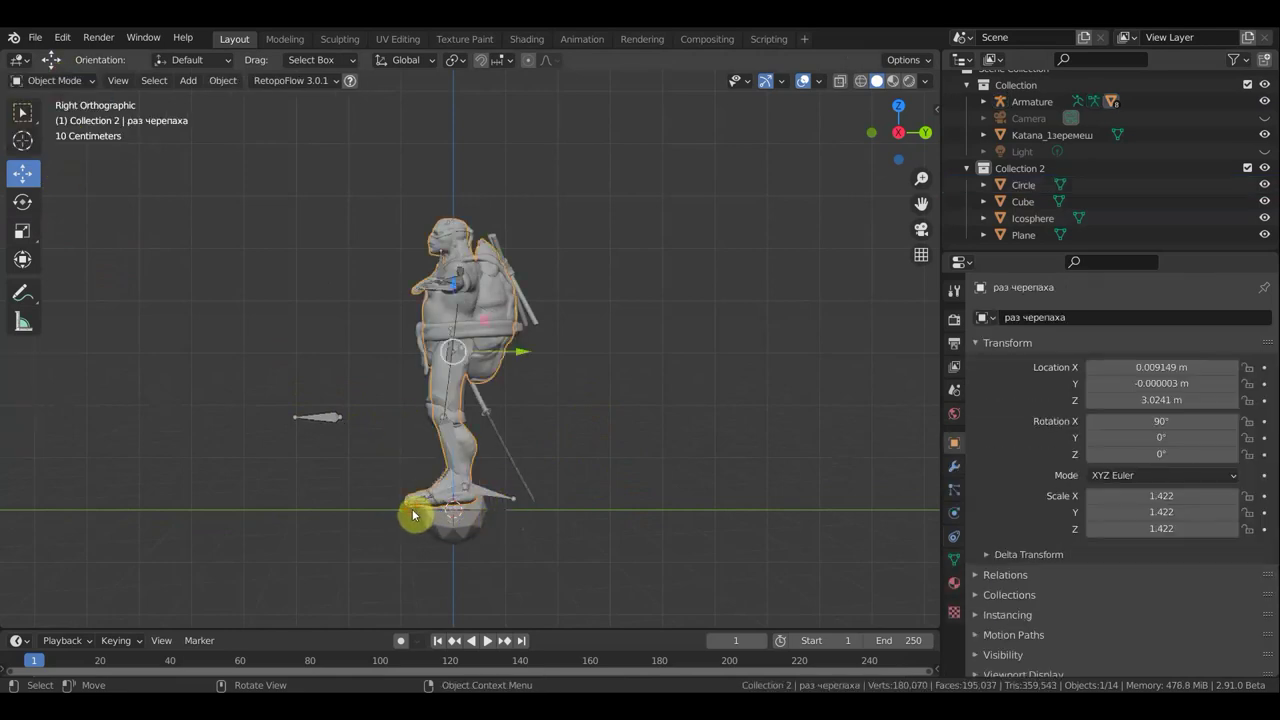
click(408, 514)
click(60, 80)
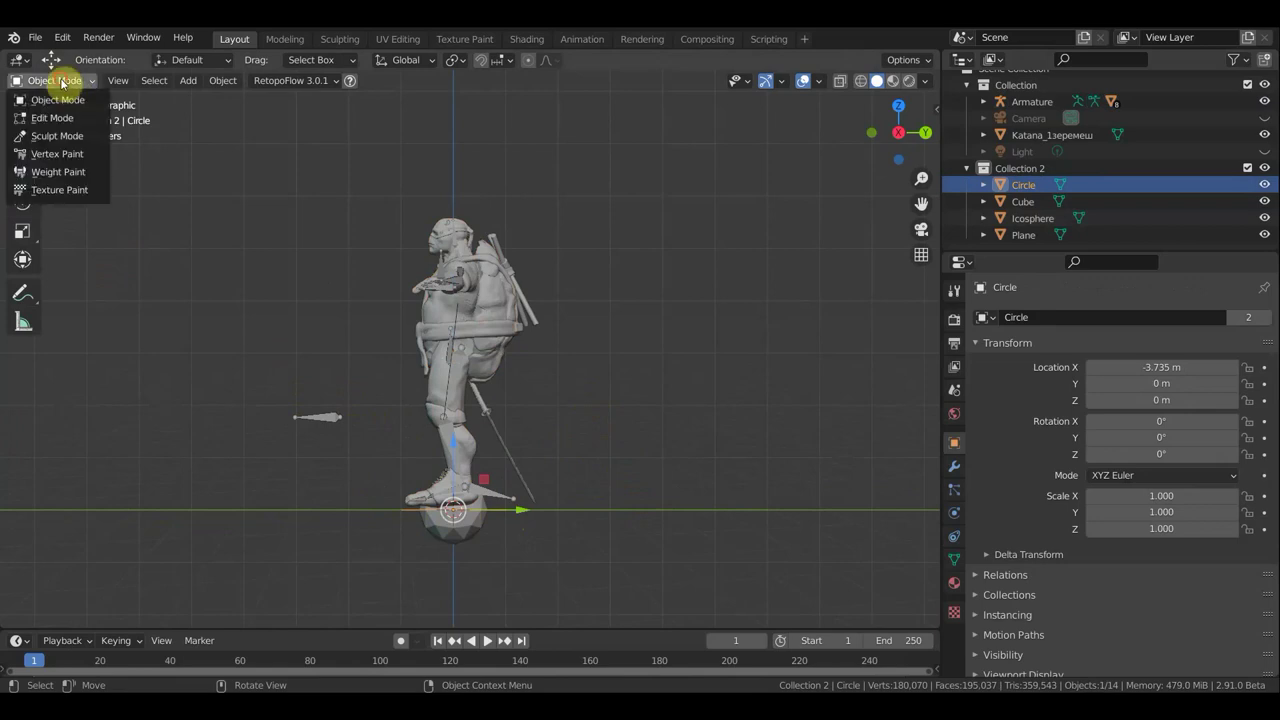
click(55, 118)
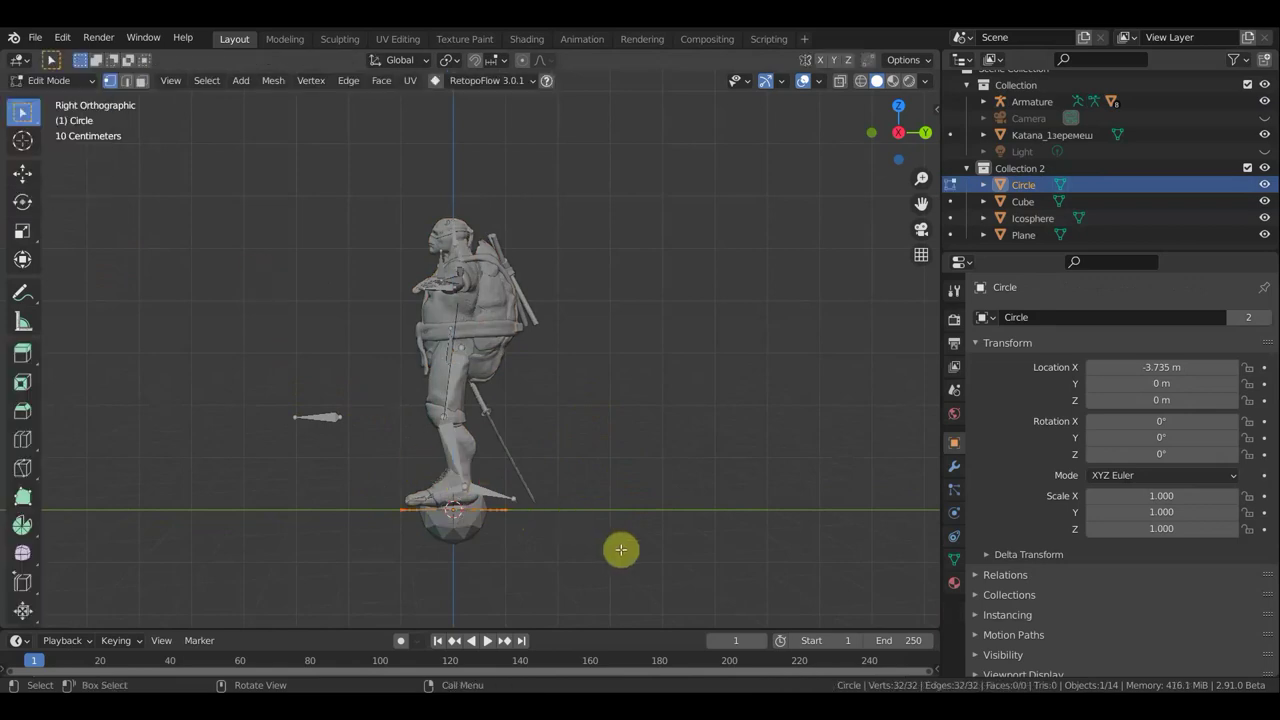
Rotate the Circle's geometry upright twice, reposition it, and view it in front orthographic
key(r)
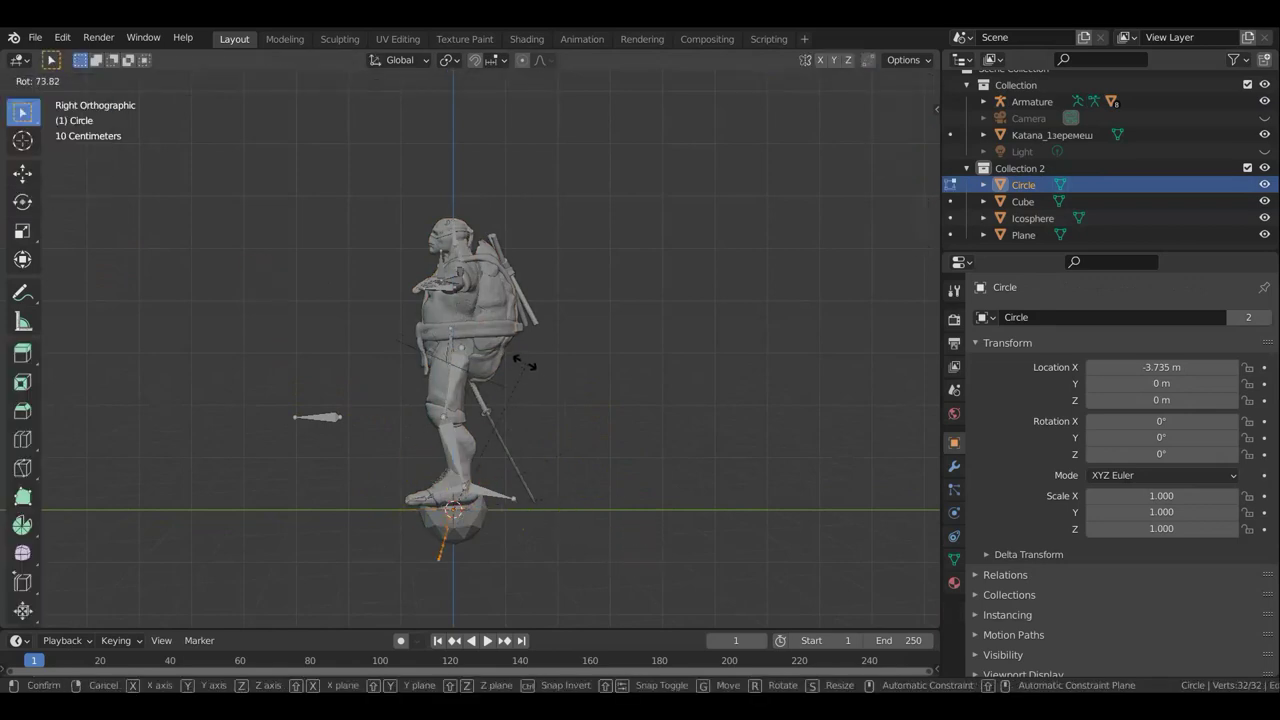
click(483, 340)
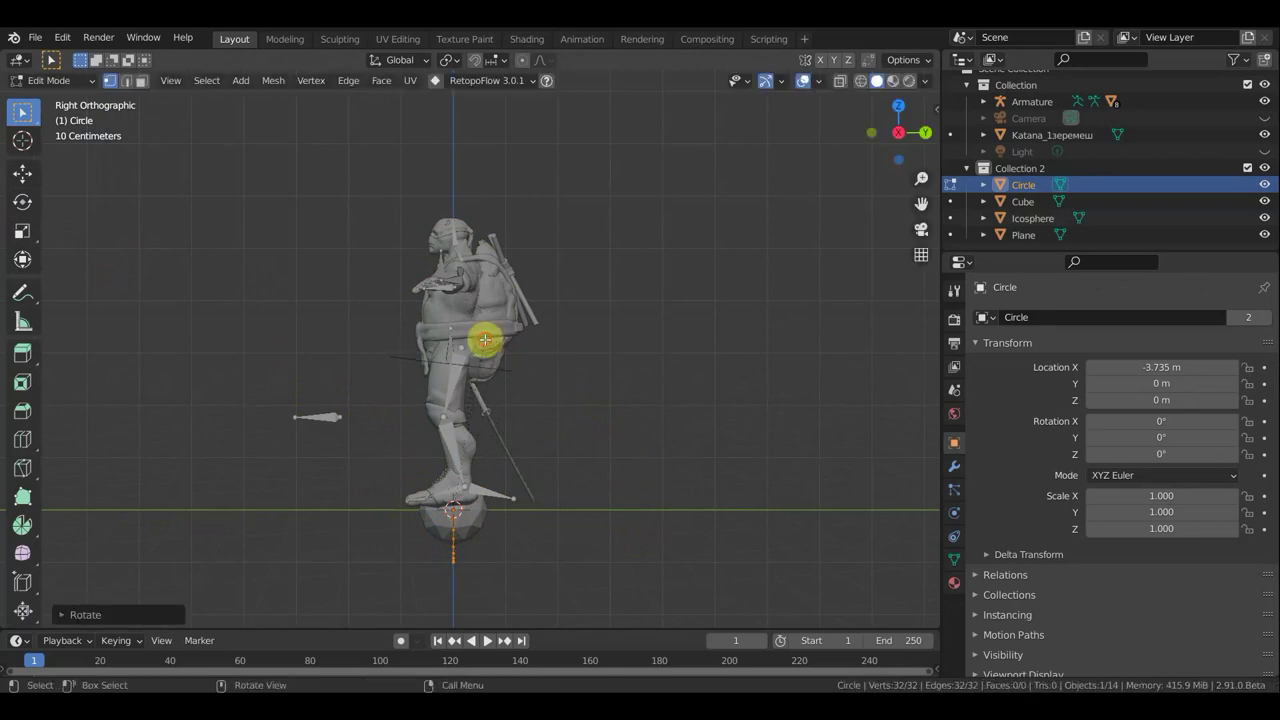
key(r)
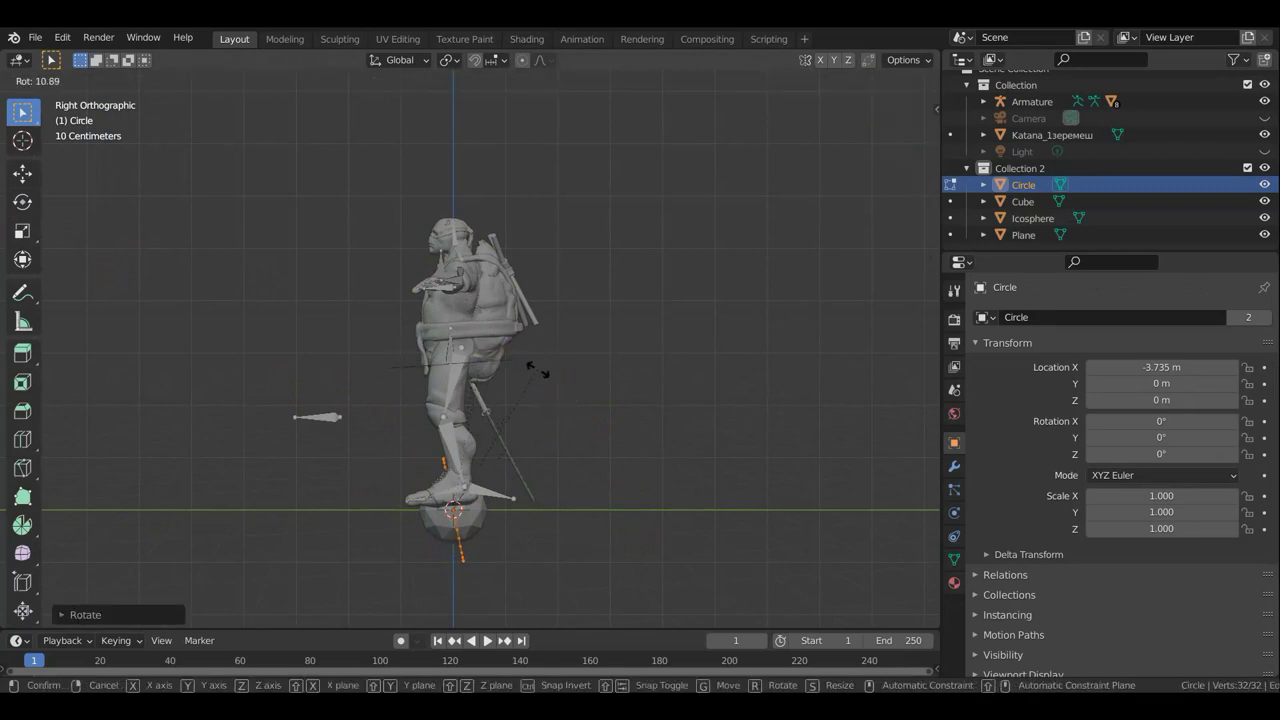
click(540, 390)
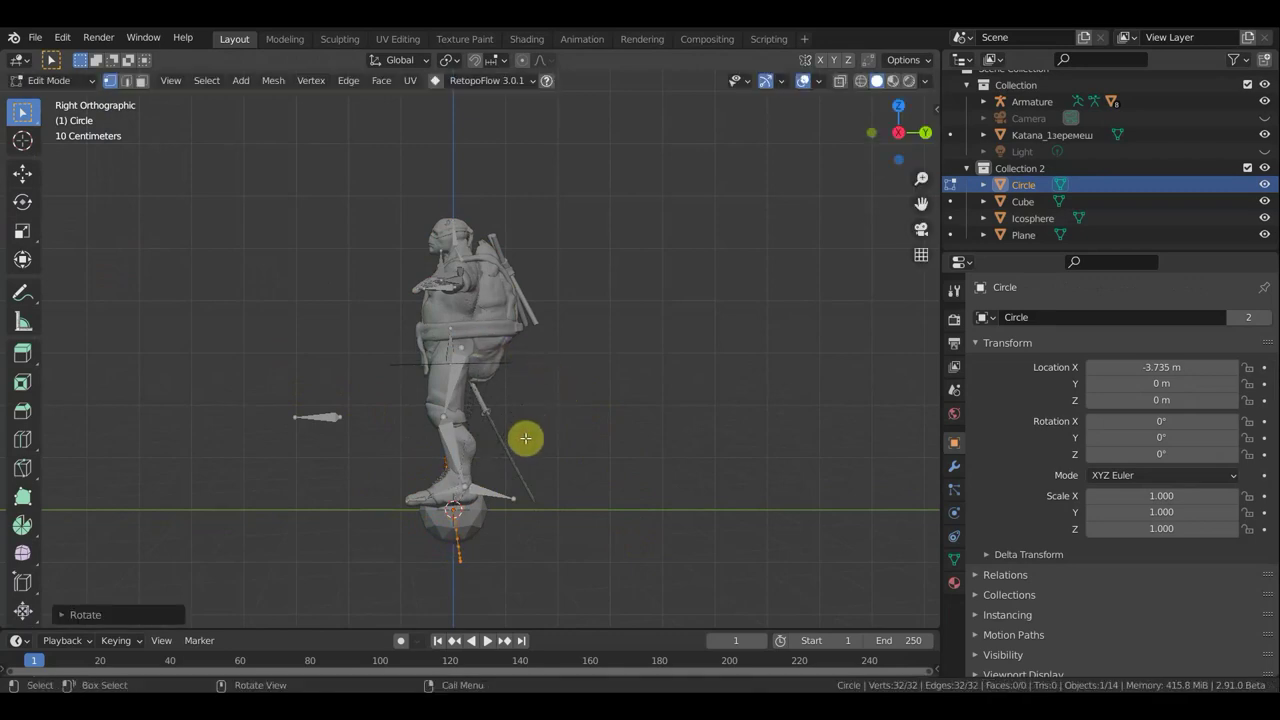
key(g)
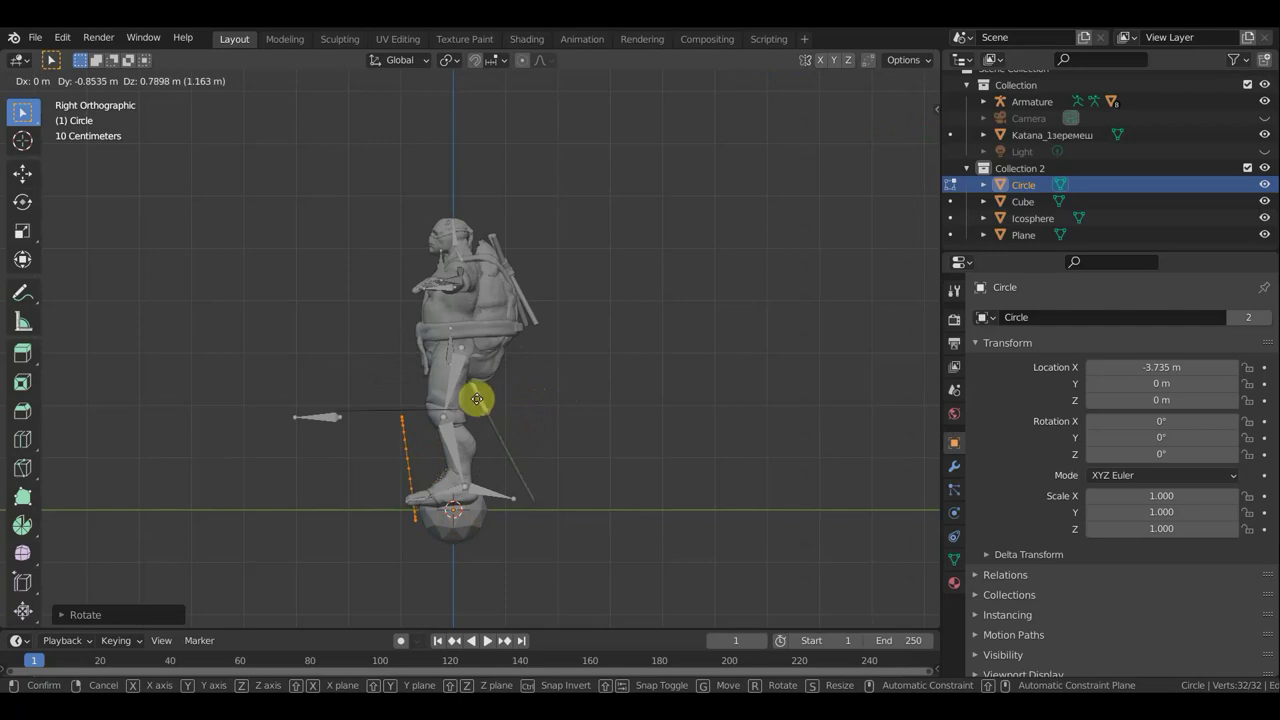
click(528, 466)
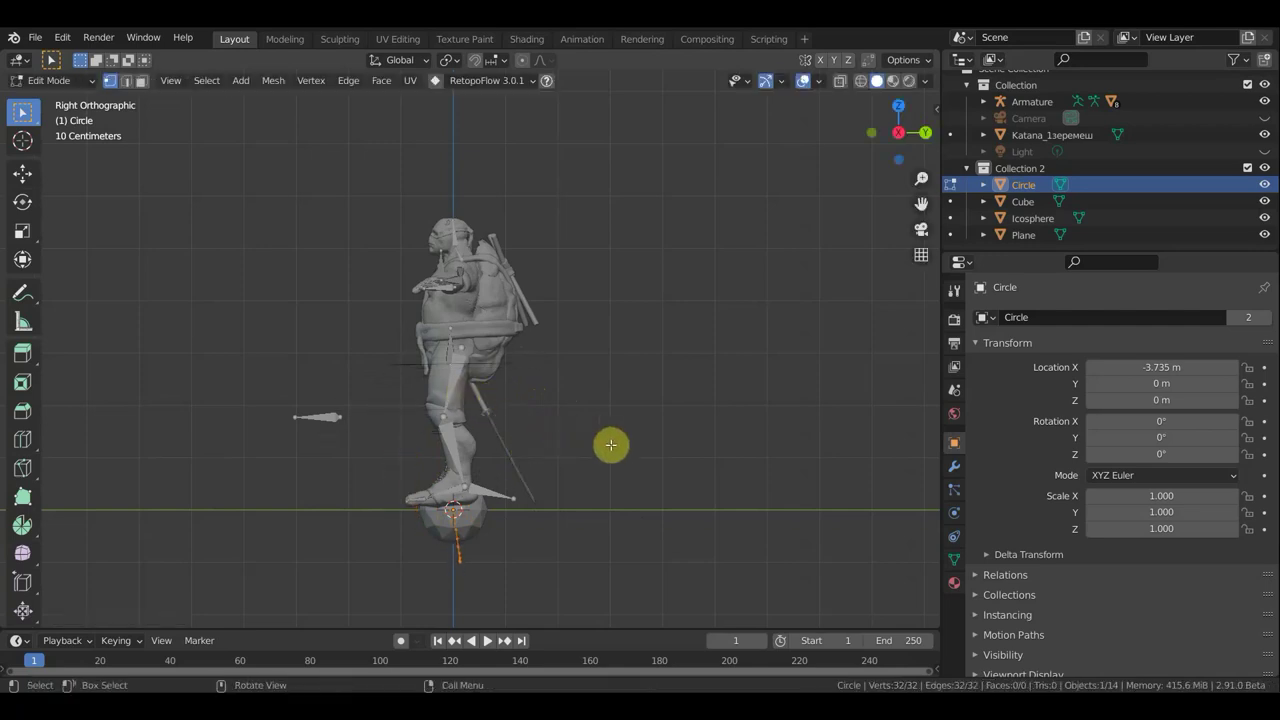
key(KP_1)
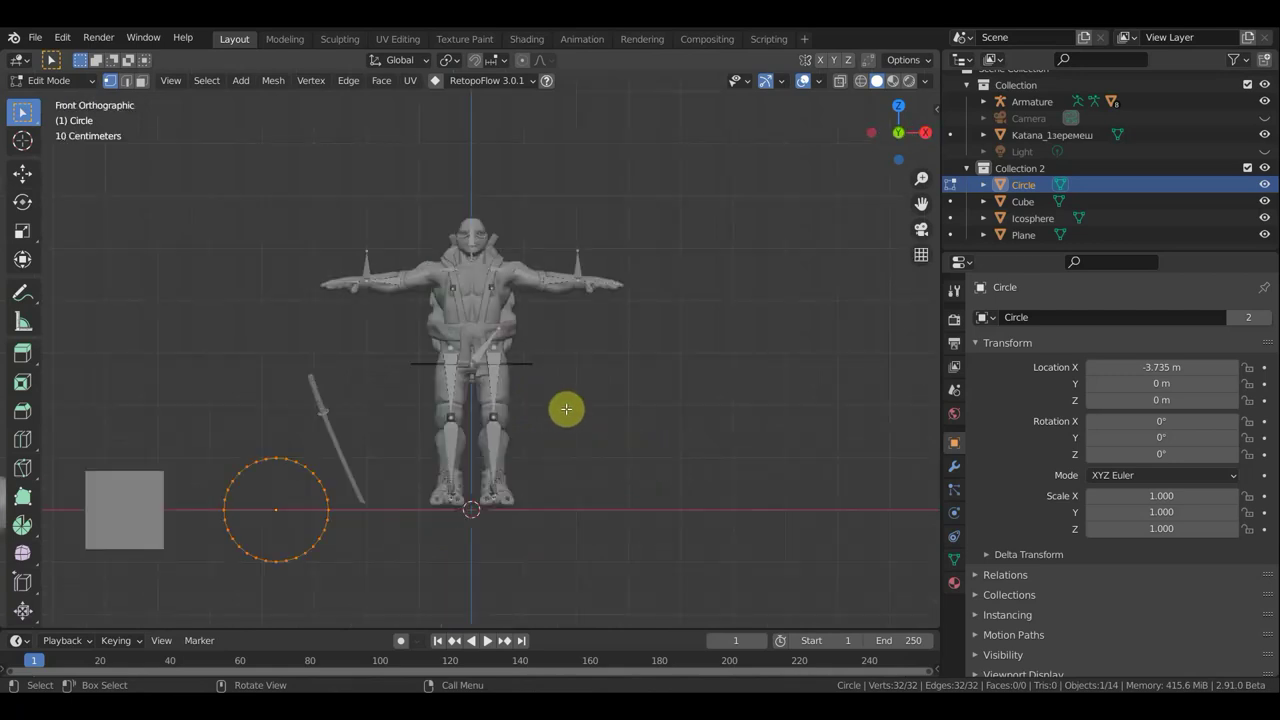
scroll(470, 367, up, 3)
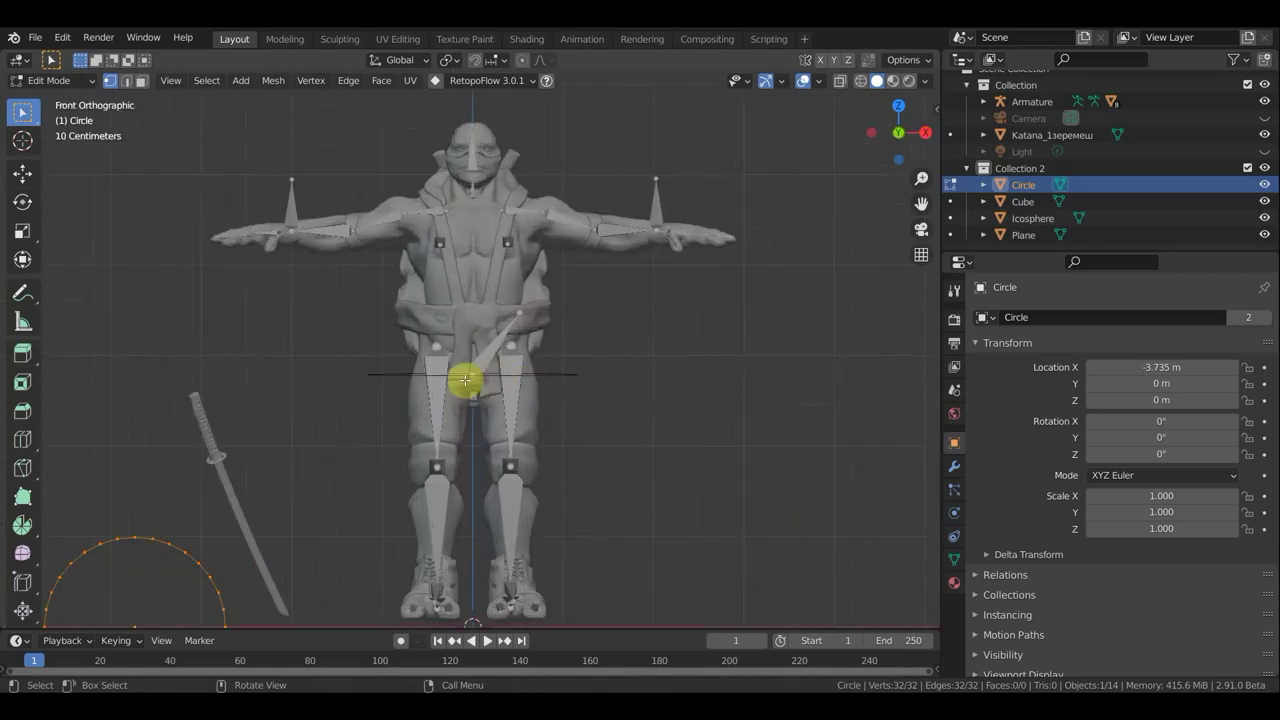
scroll(487, 381, down, 3)
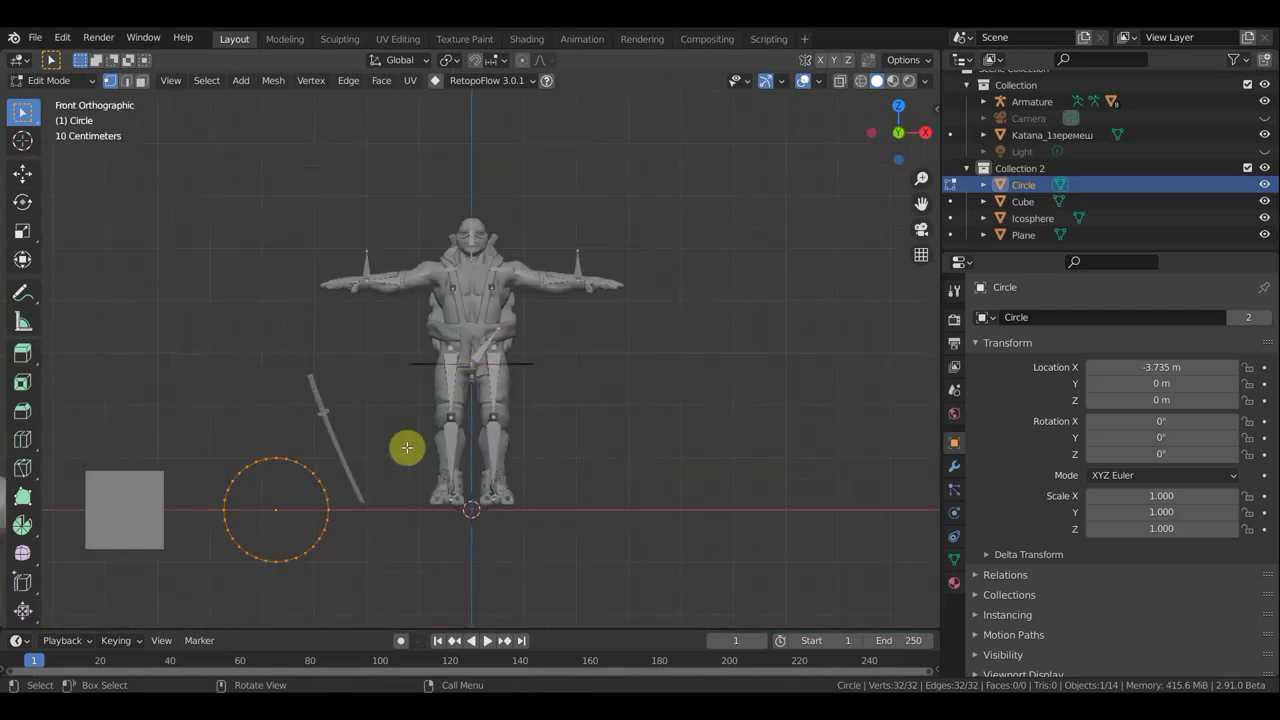
scroll(324, 521, down, 1)
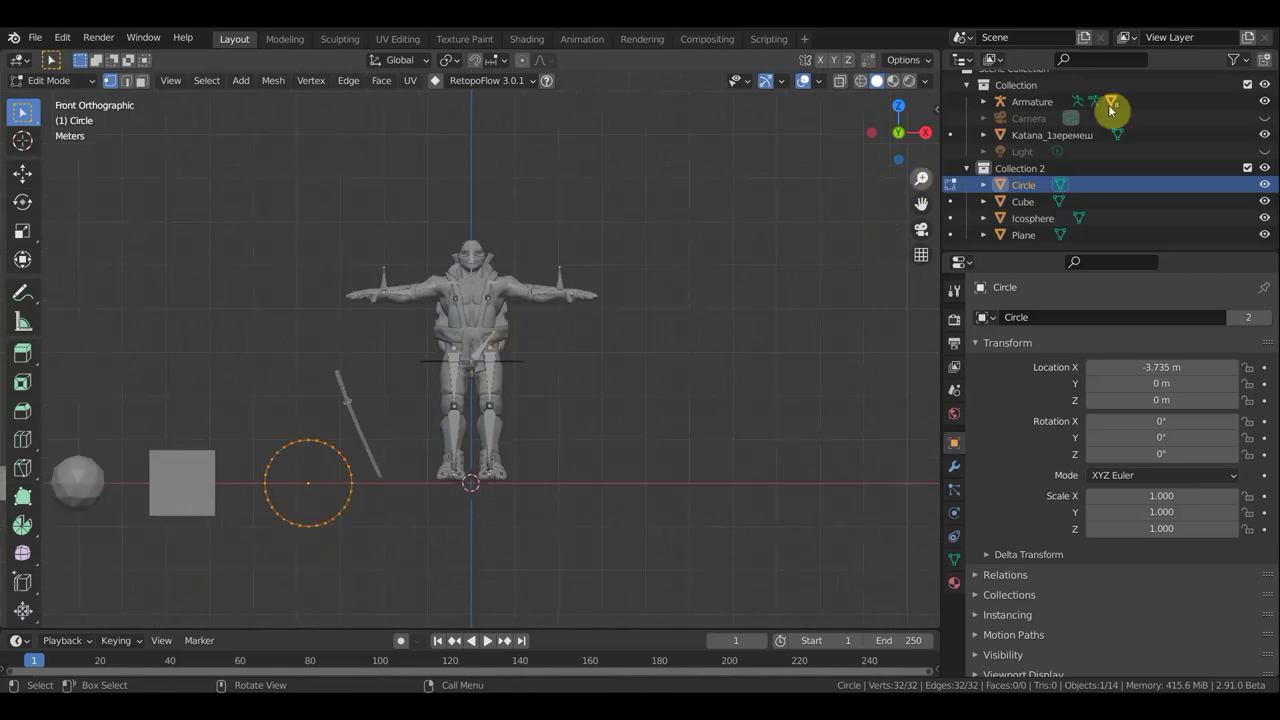
Return to Object Mode, select the armature, and hide Collection 2's shape objects
click(55, 80)
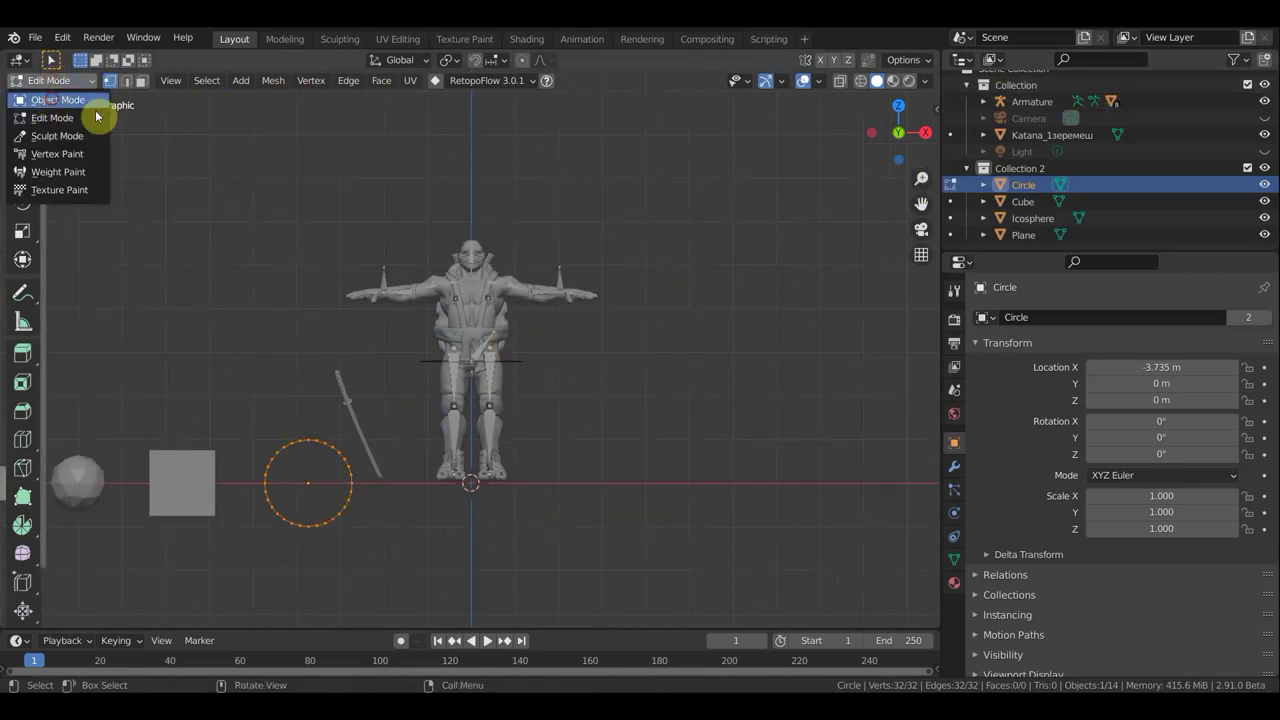
click(95, 108)
click(557, 281)
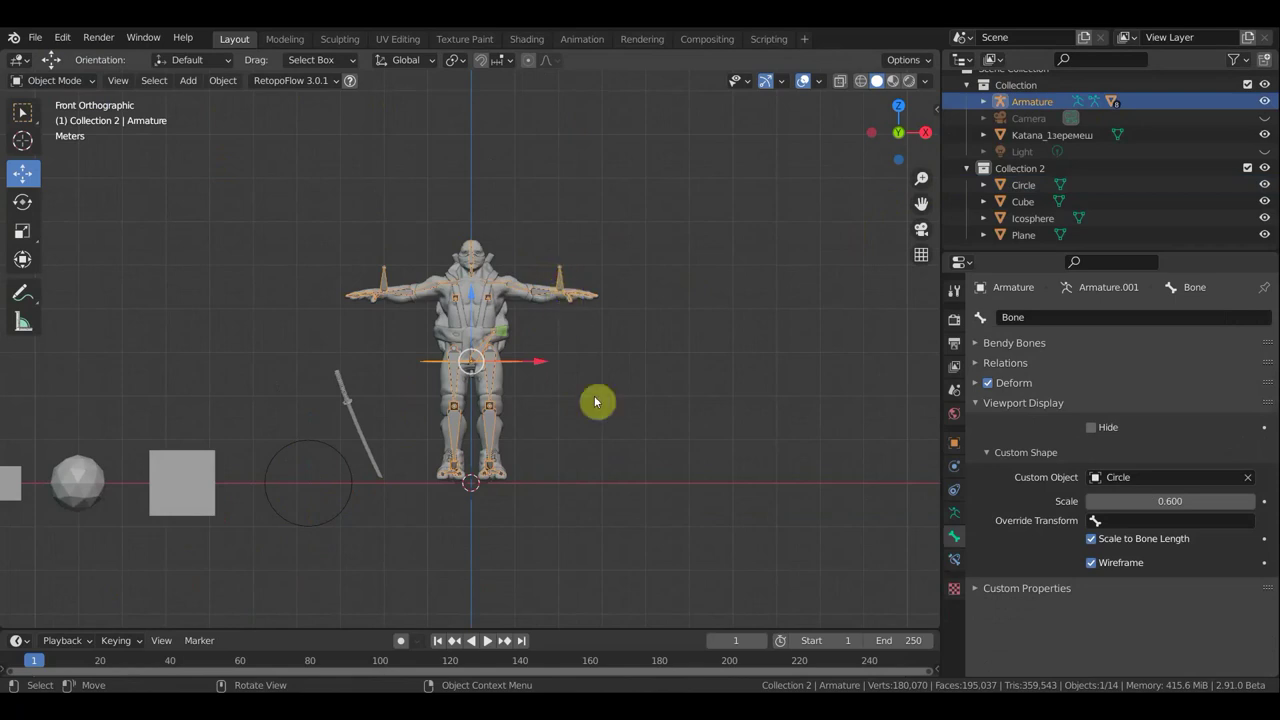
click(1264, 168)
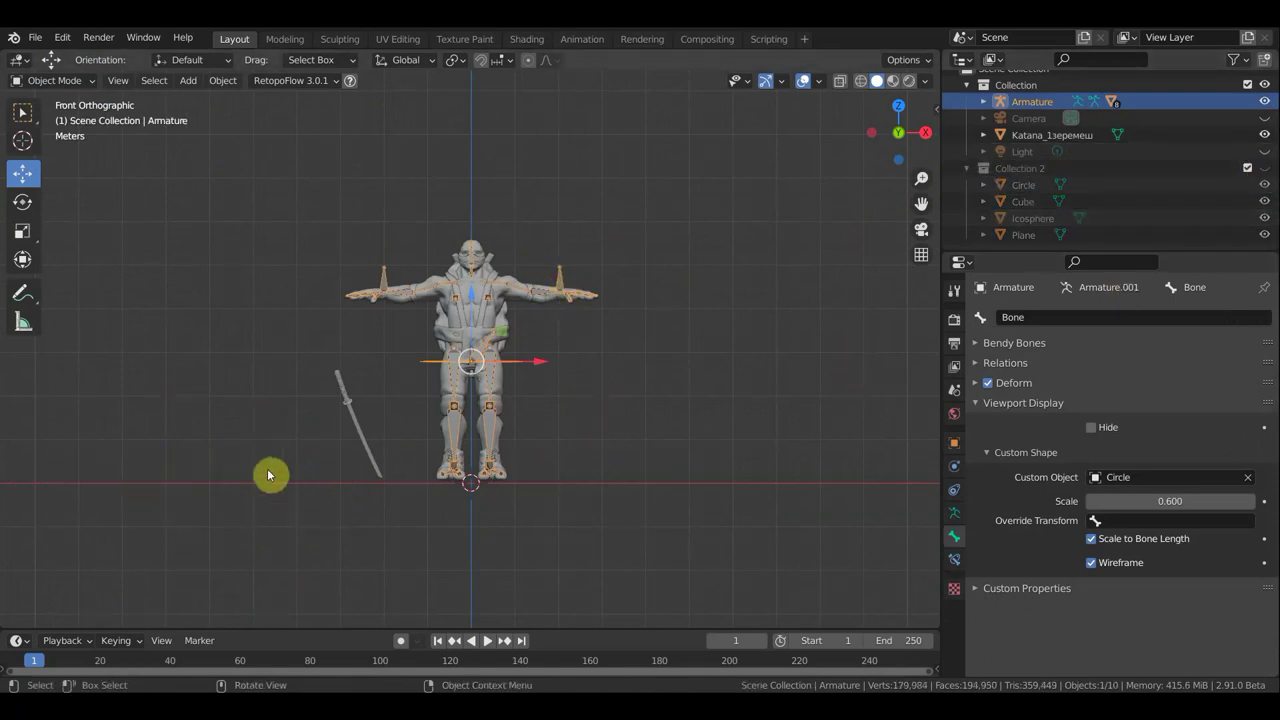
Reselect the armature and switch it into Pose Mode
scroll(300, 465, up, 3)
mouse_move(614, 421)
middle_down()
mouse_move(517, 443)
mouse_move(498, 402)
middle_up()
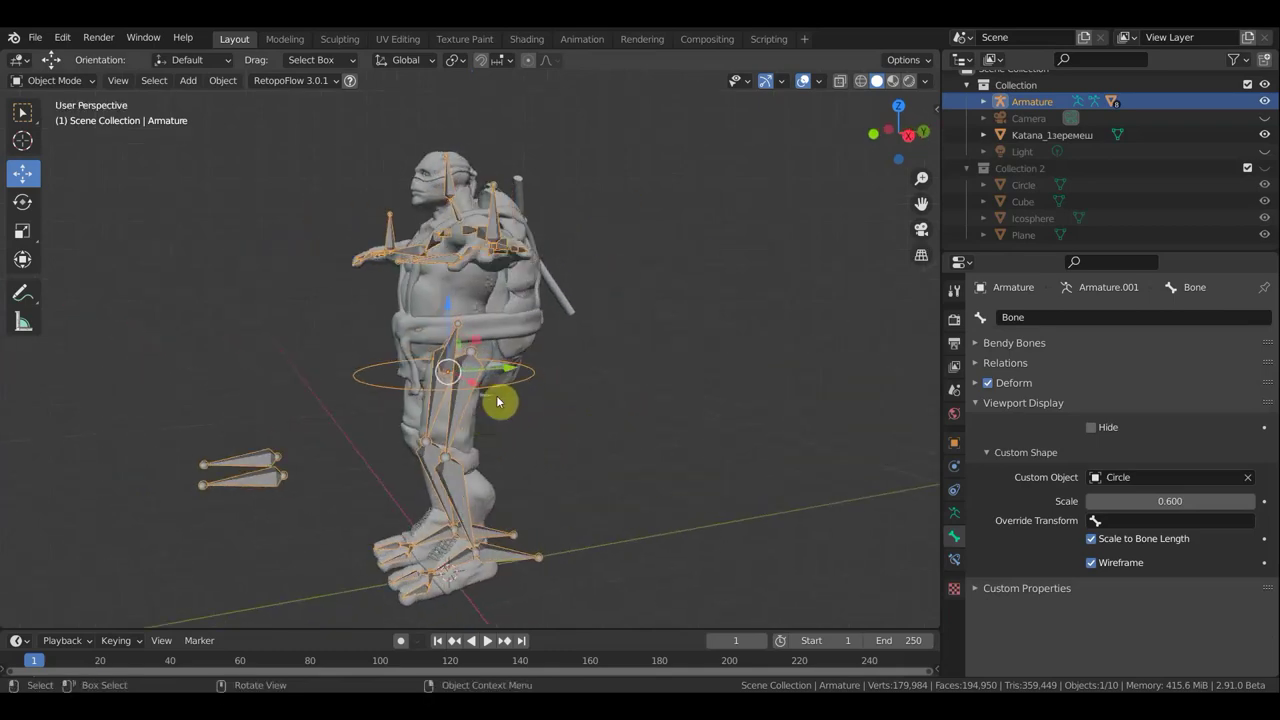
click(520, 379)
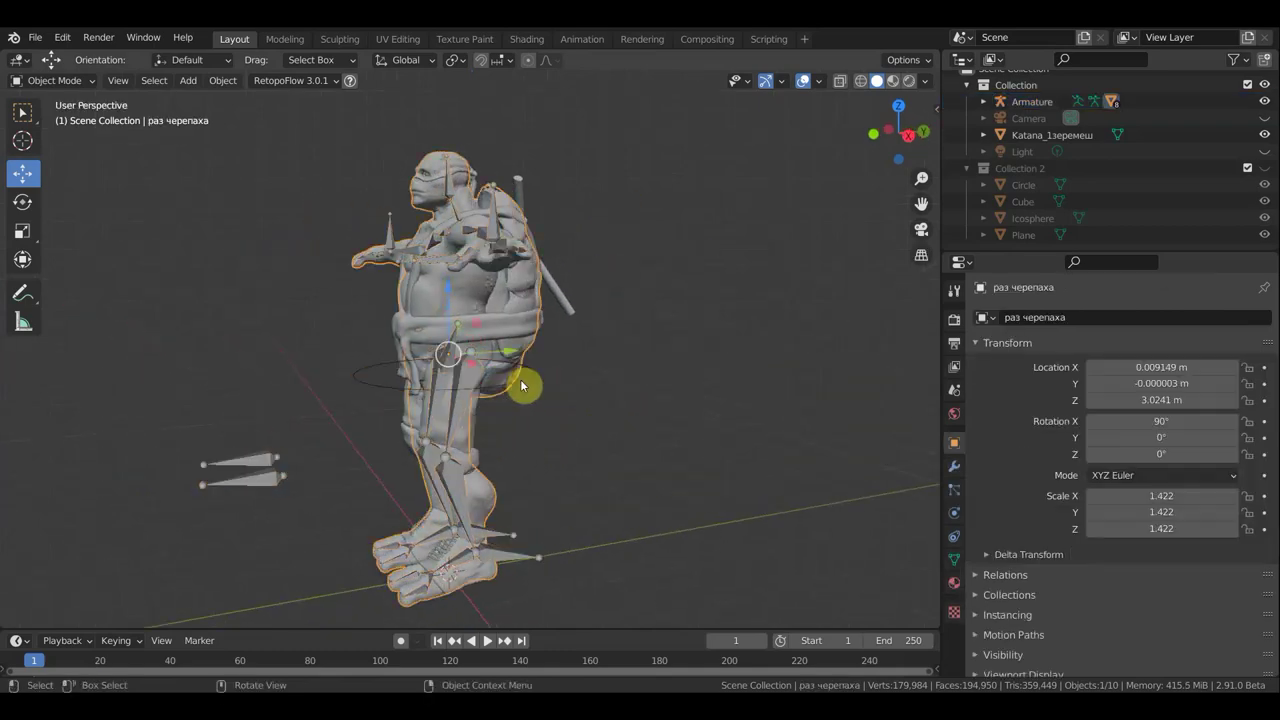
click(383, 391)
mouse_move(523, 394)
middle_down()
mouse_move(763, 397)
mouse_move(601, 416)
mouse_move(608, 394)
middle_up()
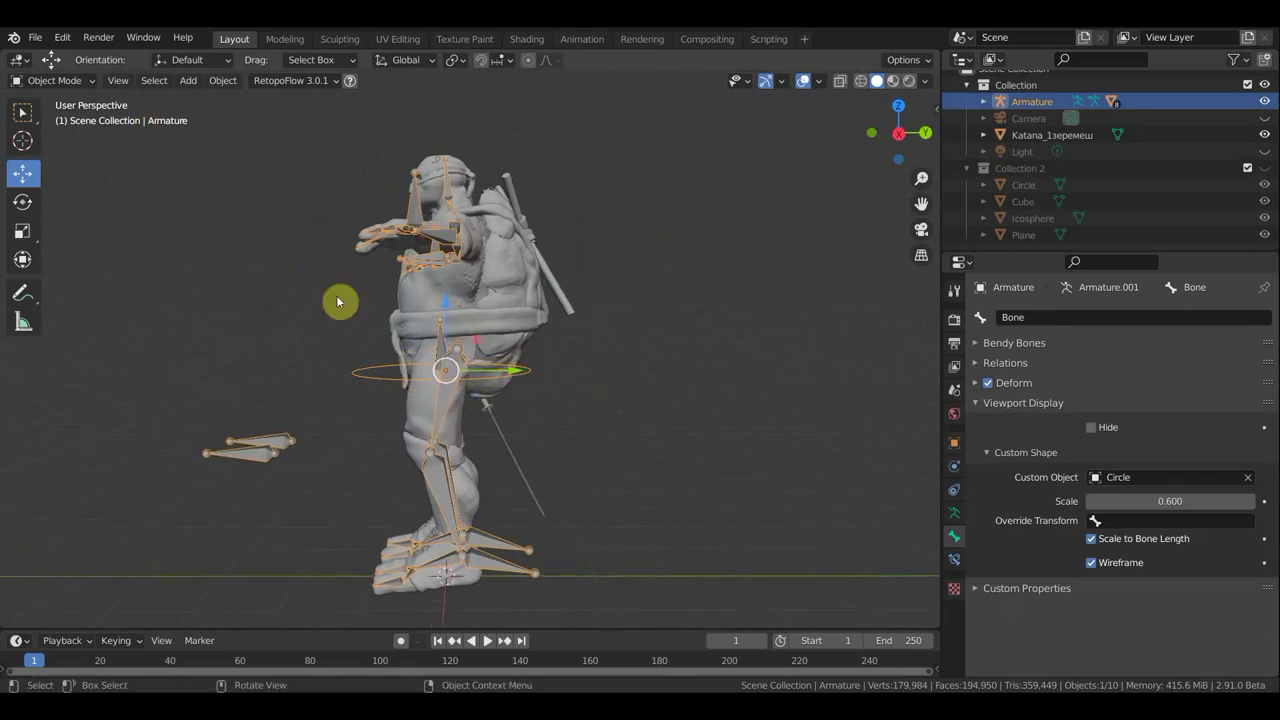
click(58, 81)
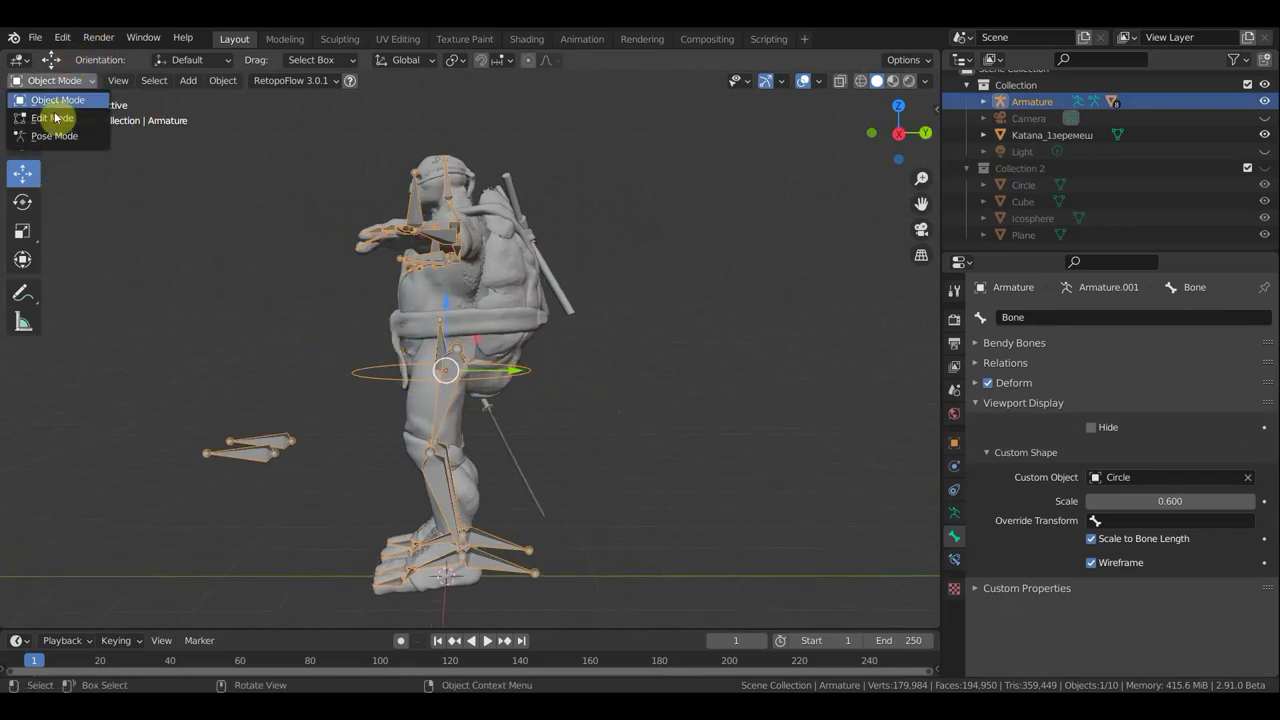
click(50, 137)
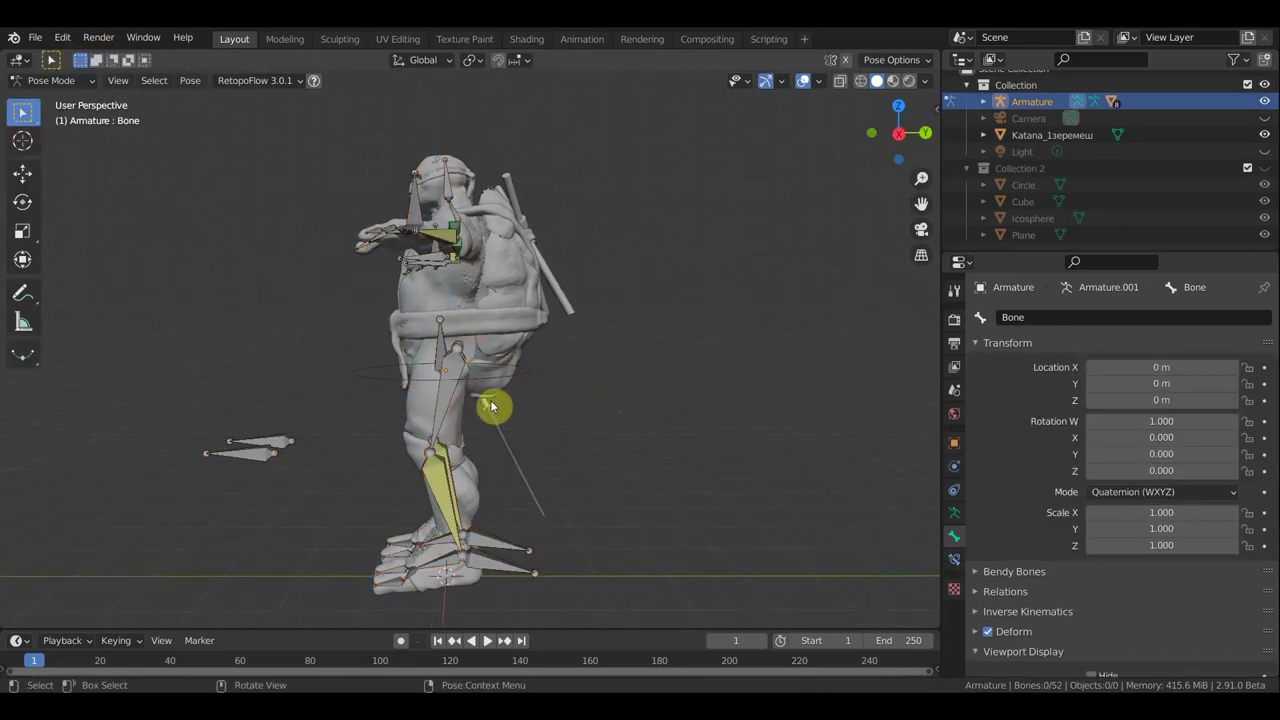
click(415, 390)
key(r)
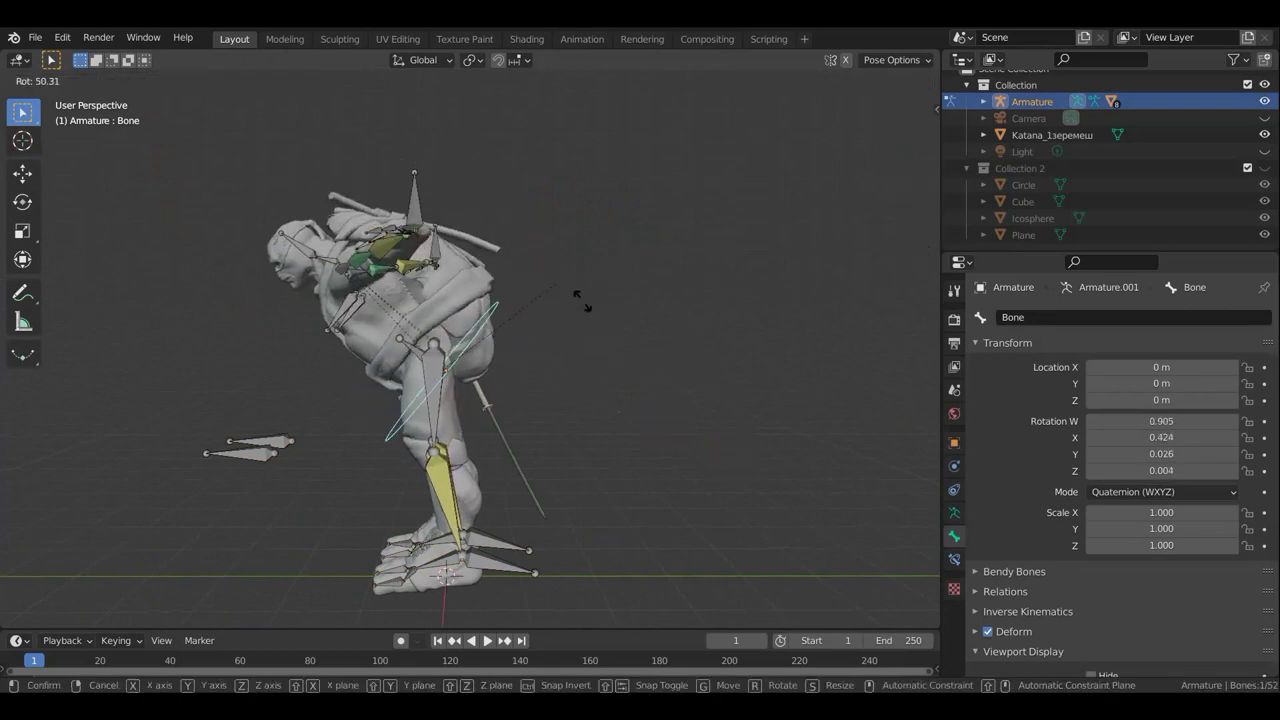
click(606, 383)
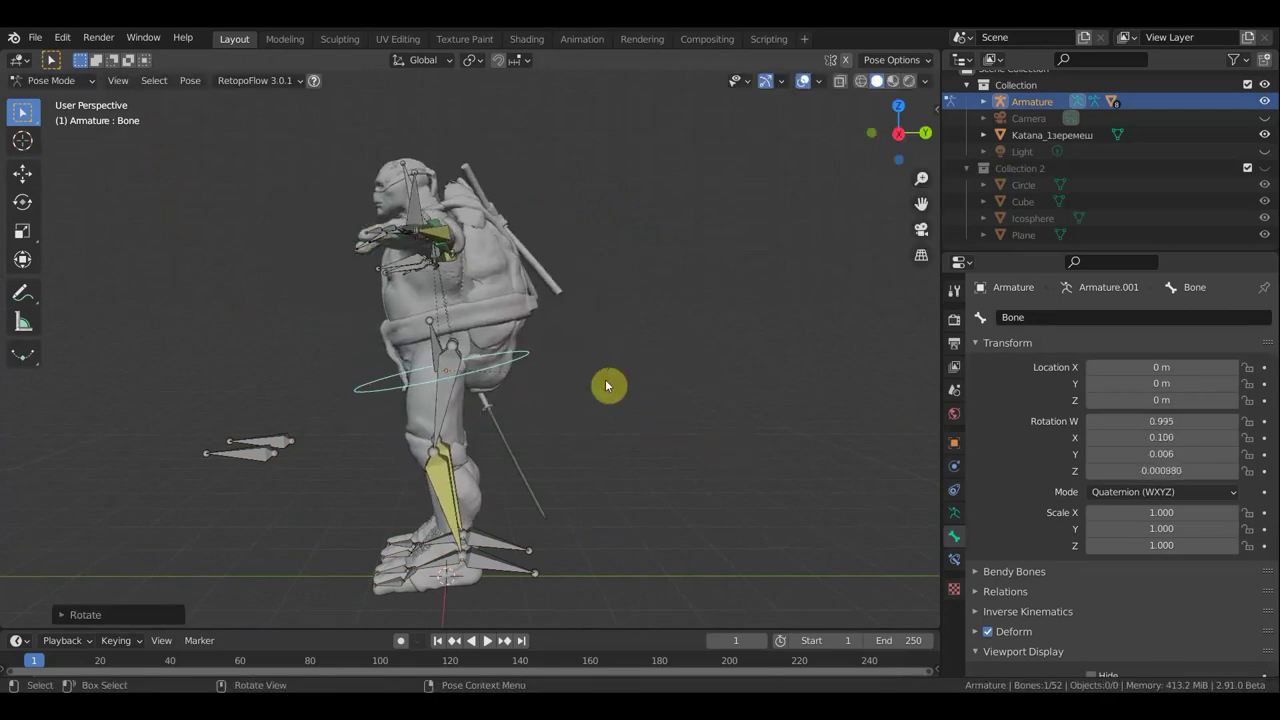
key(g)
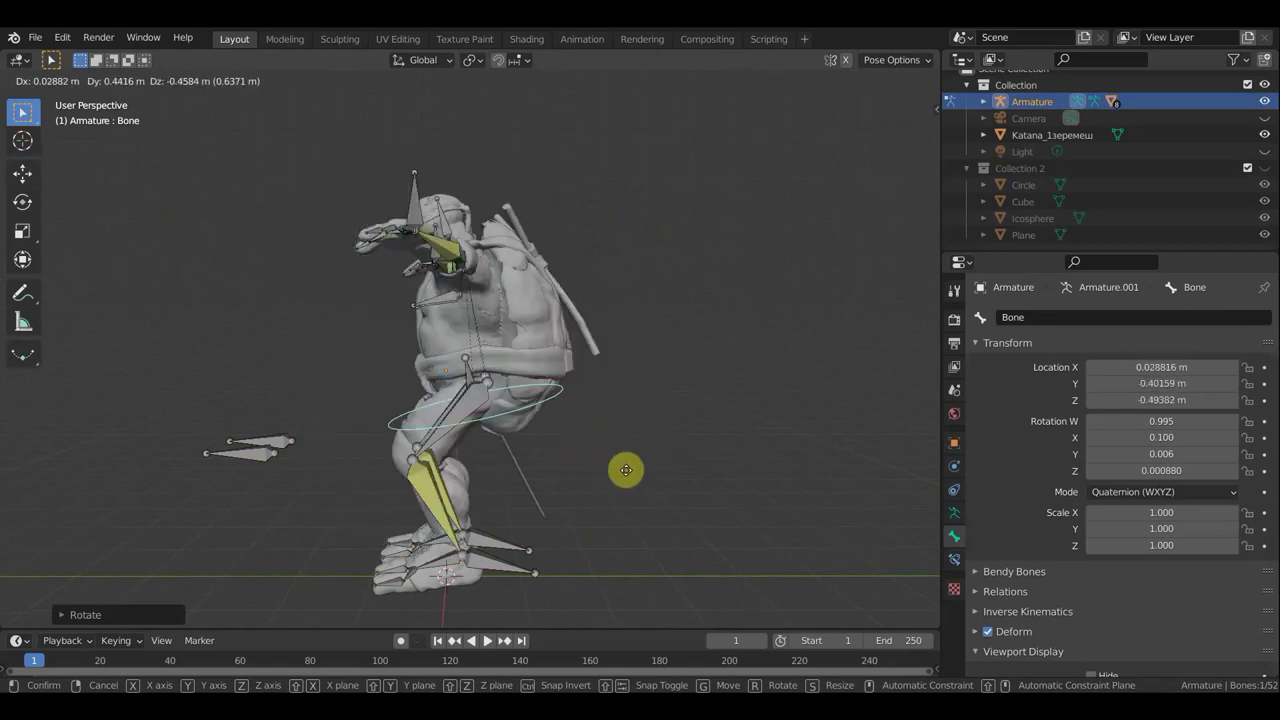
click(605, 408)
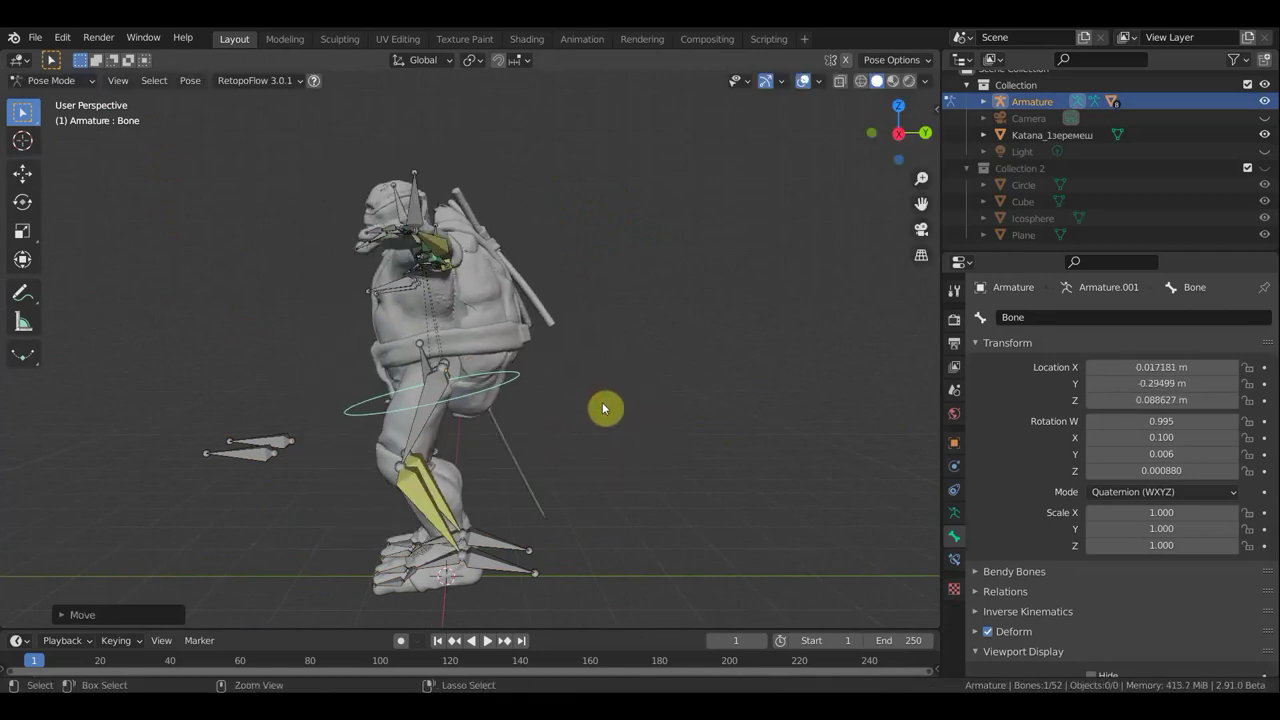
key(alt+g)
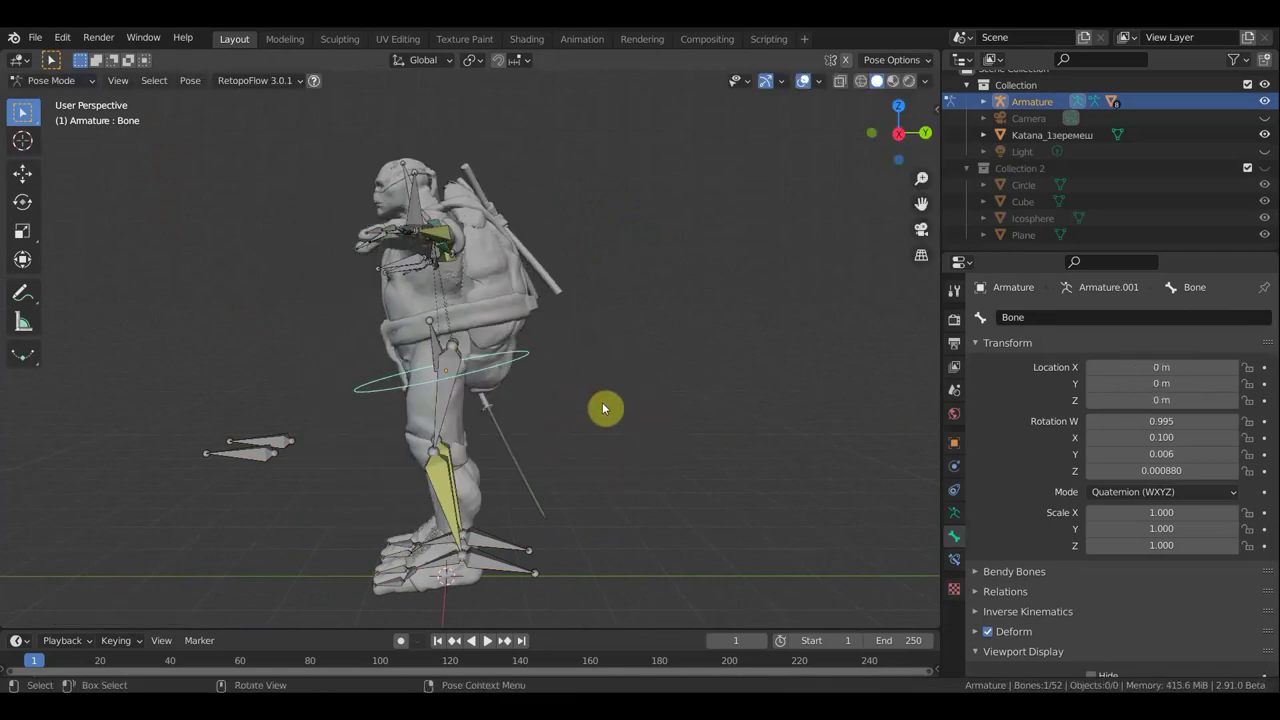
key(alt+r)
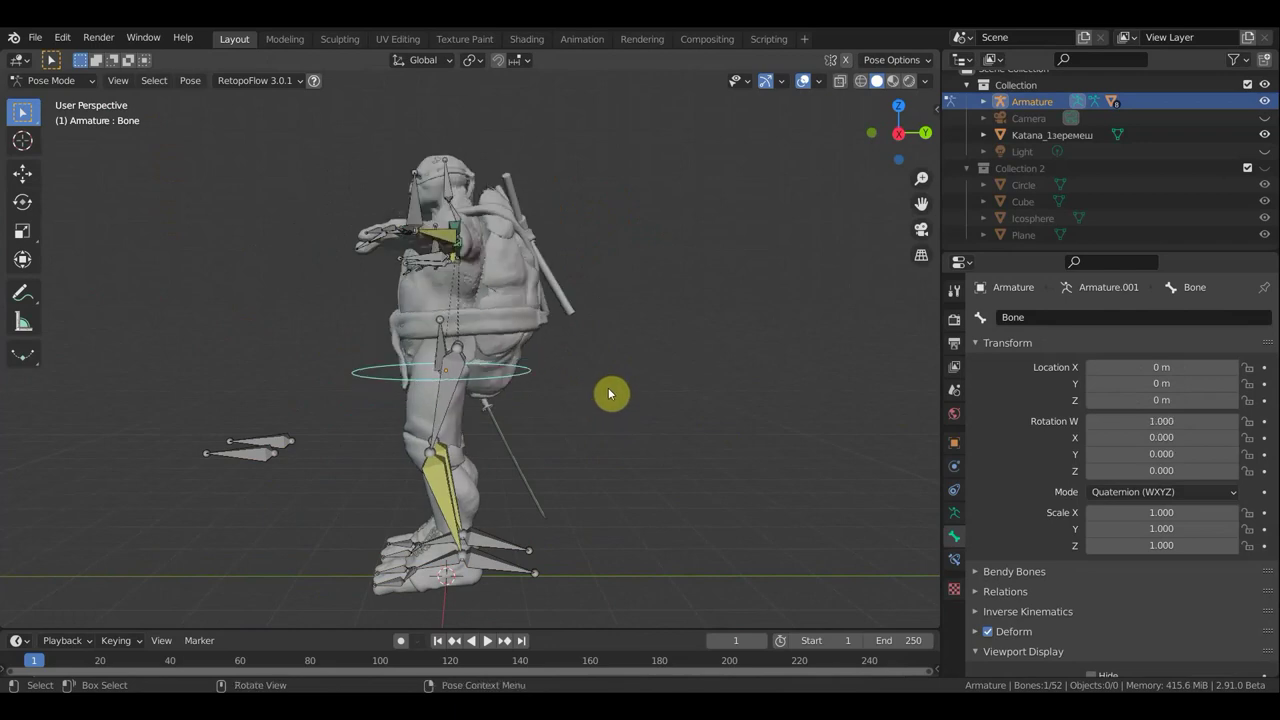
middle_drag(610, 395, 574, 103)
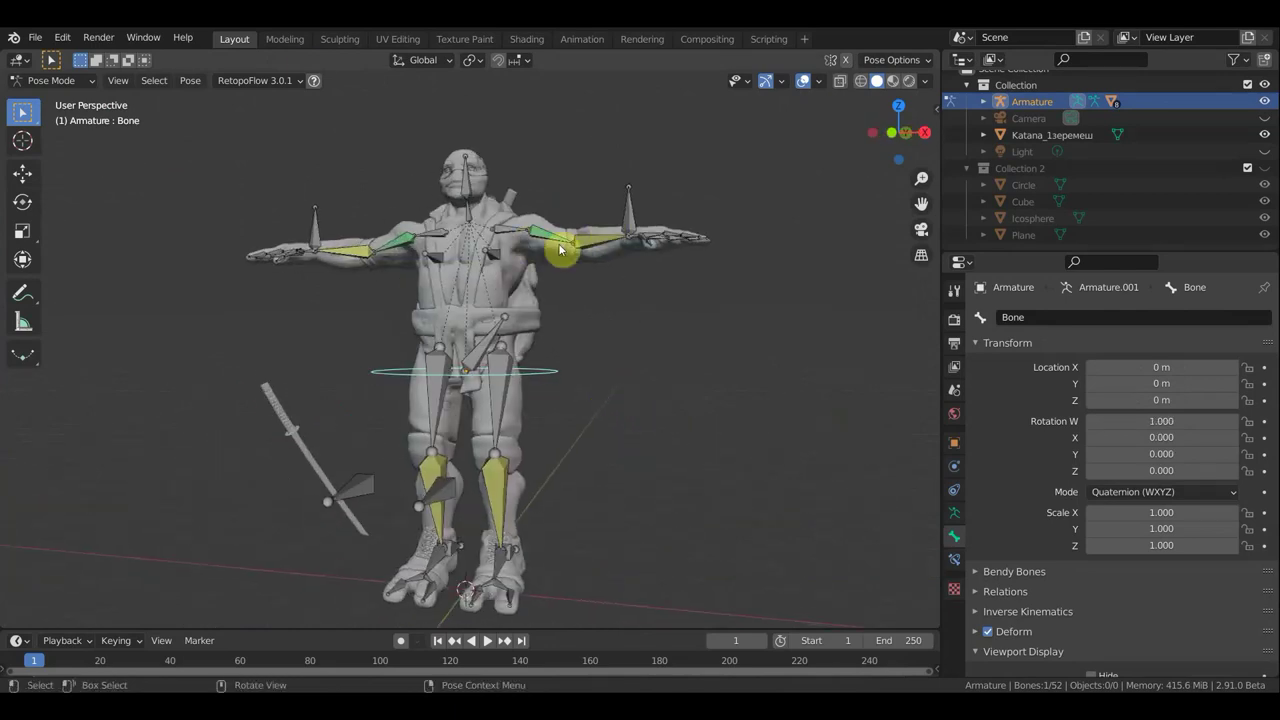
middle_drag(560, 250, 636, 215)
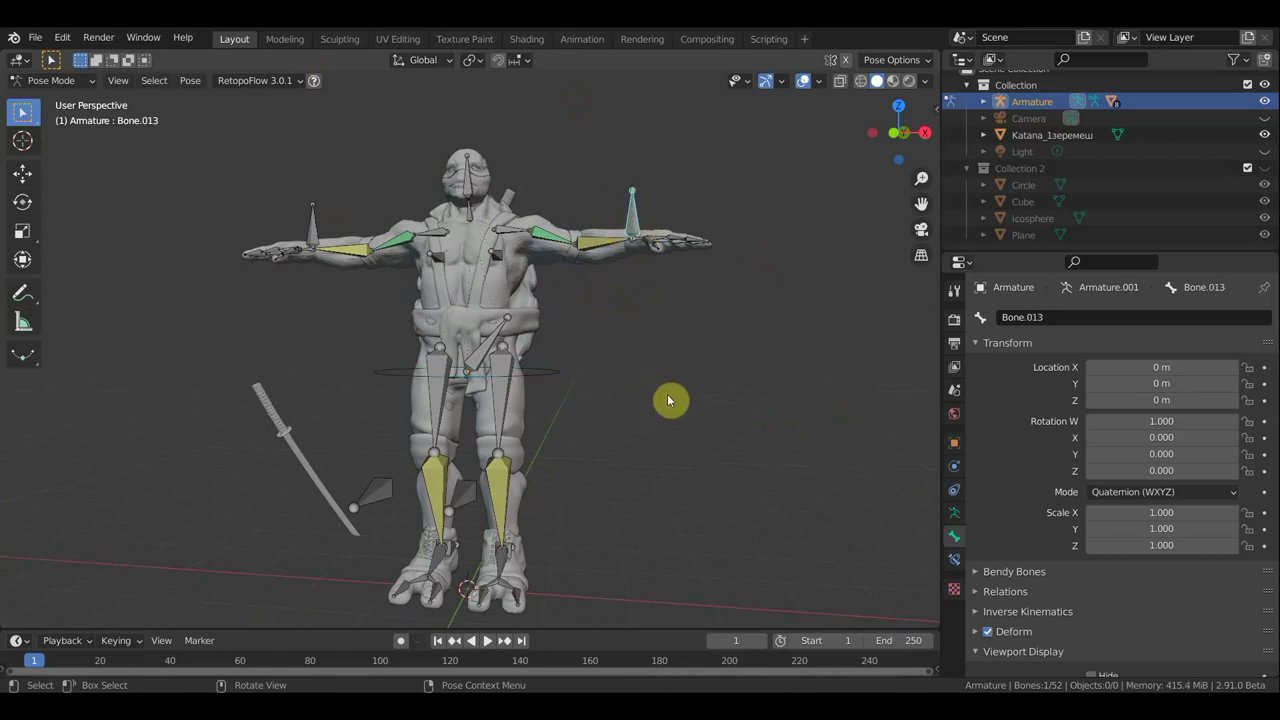
mouse_move(669, 397)
middle_down()
mouse_move(690, 406)
mouse_move(512, 519)
middle_up()
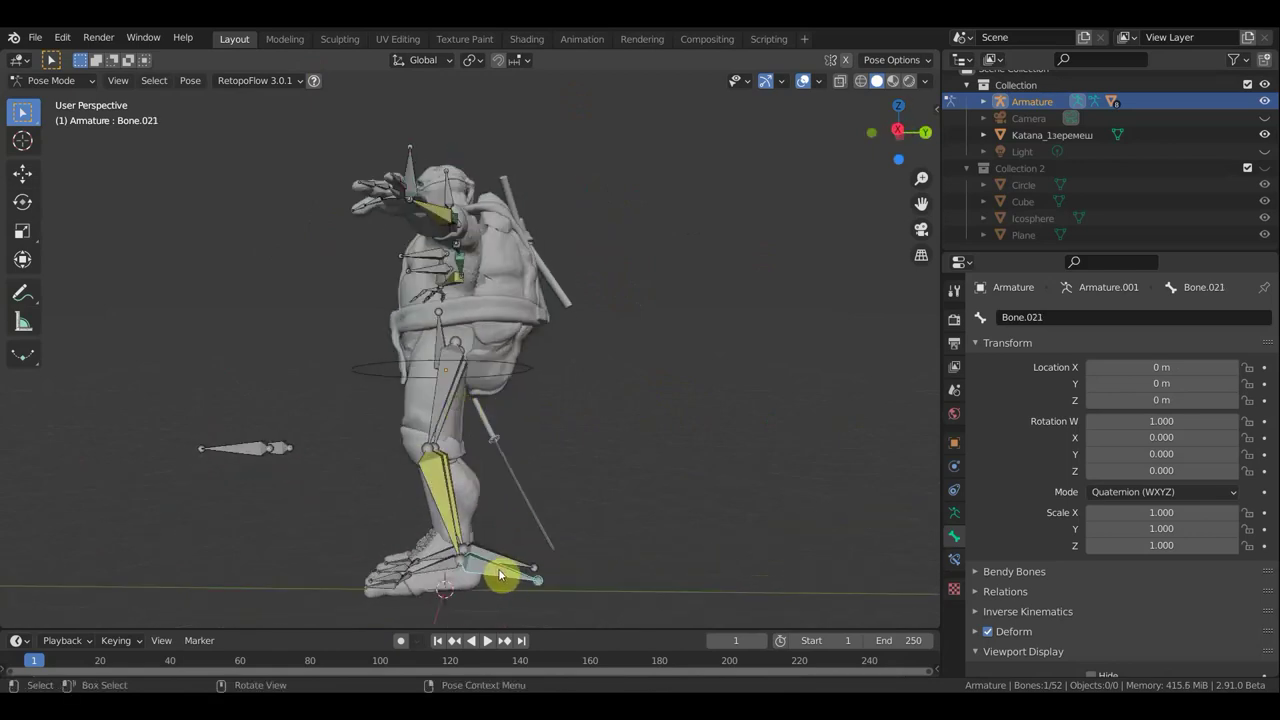
Set Plane as the custom shape object of foot bone Bone.021
scroll(723, 569, down, 2)
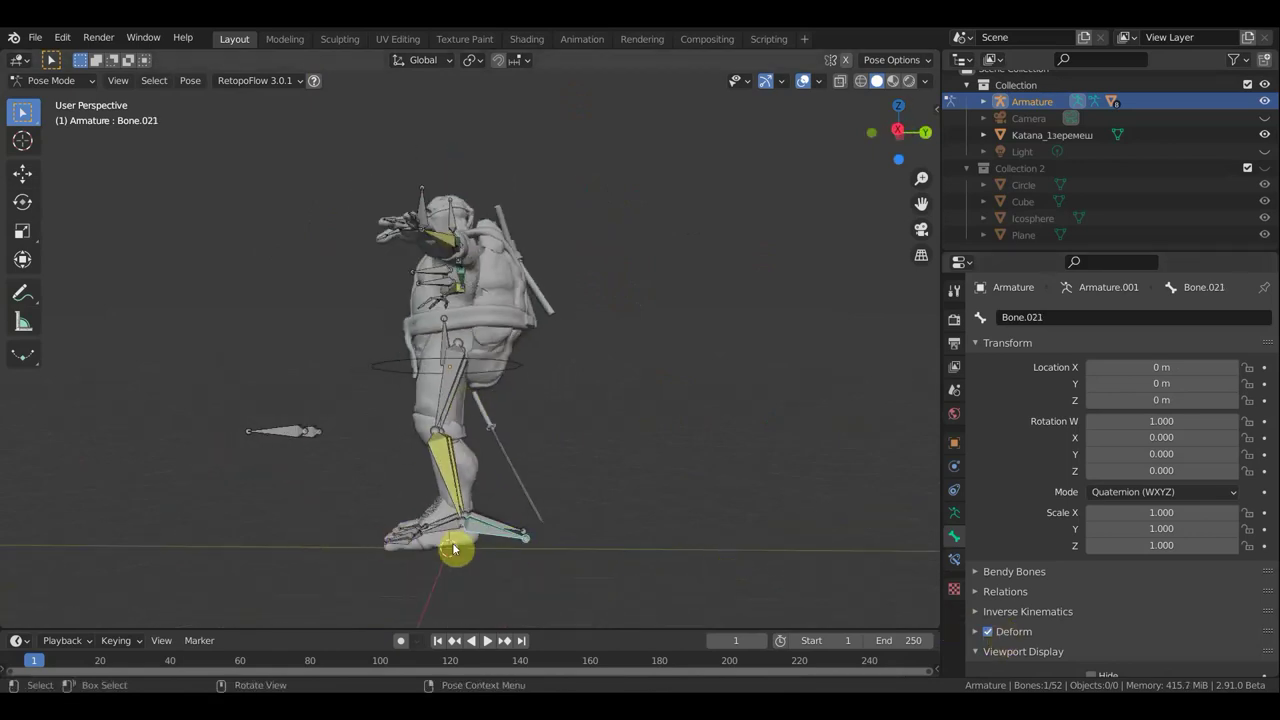
scroll(1012, 645, down, 2)
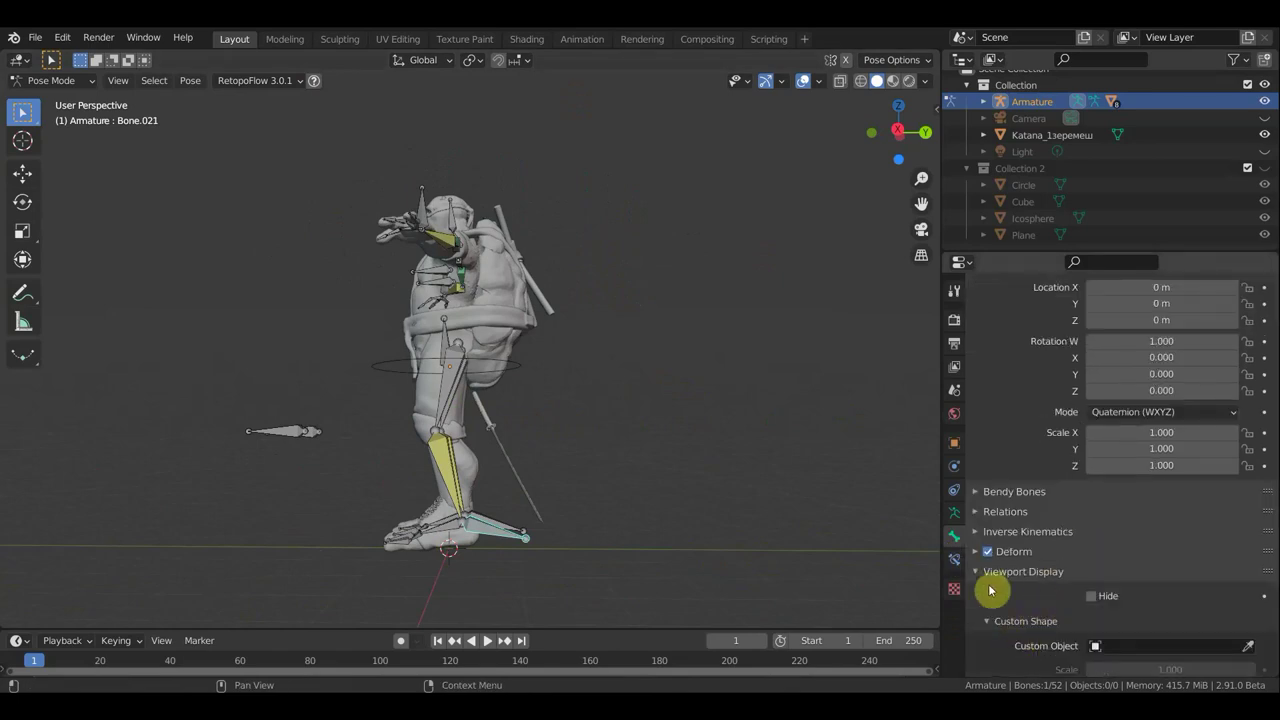
click(1162, 647)
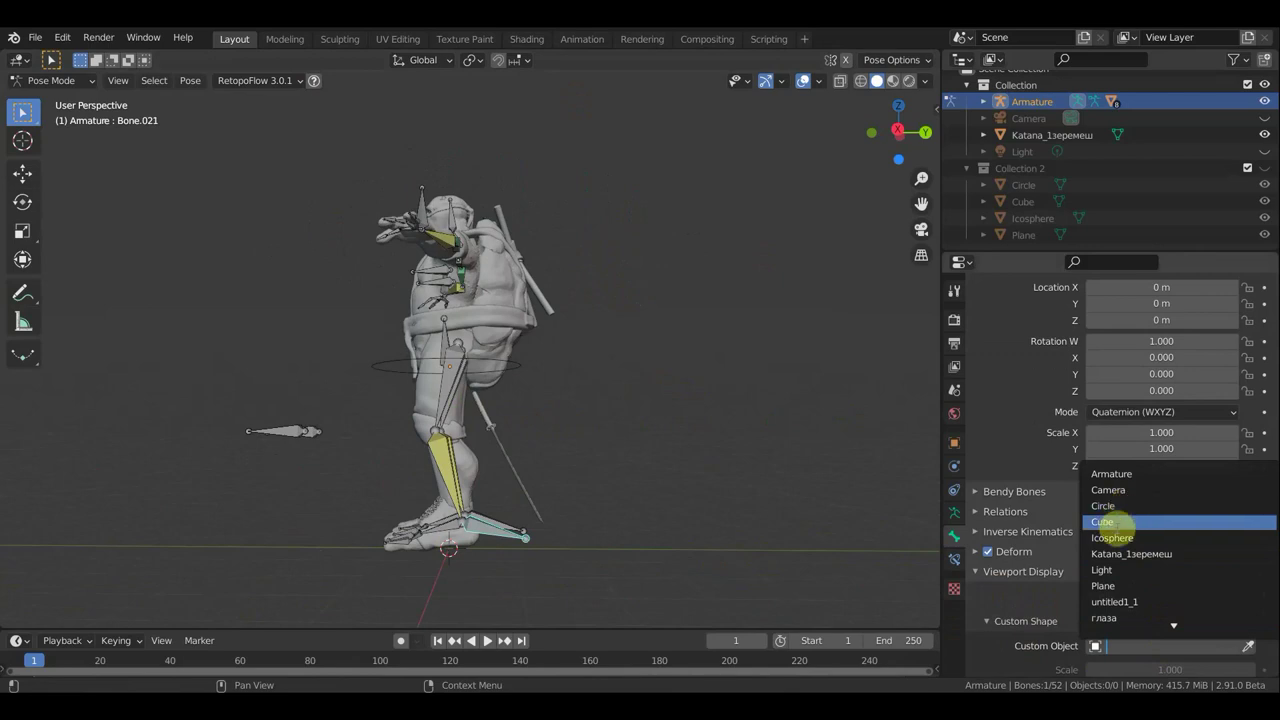
click(1108, 587)
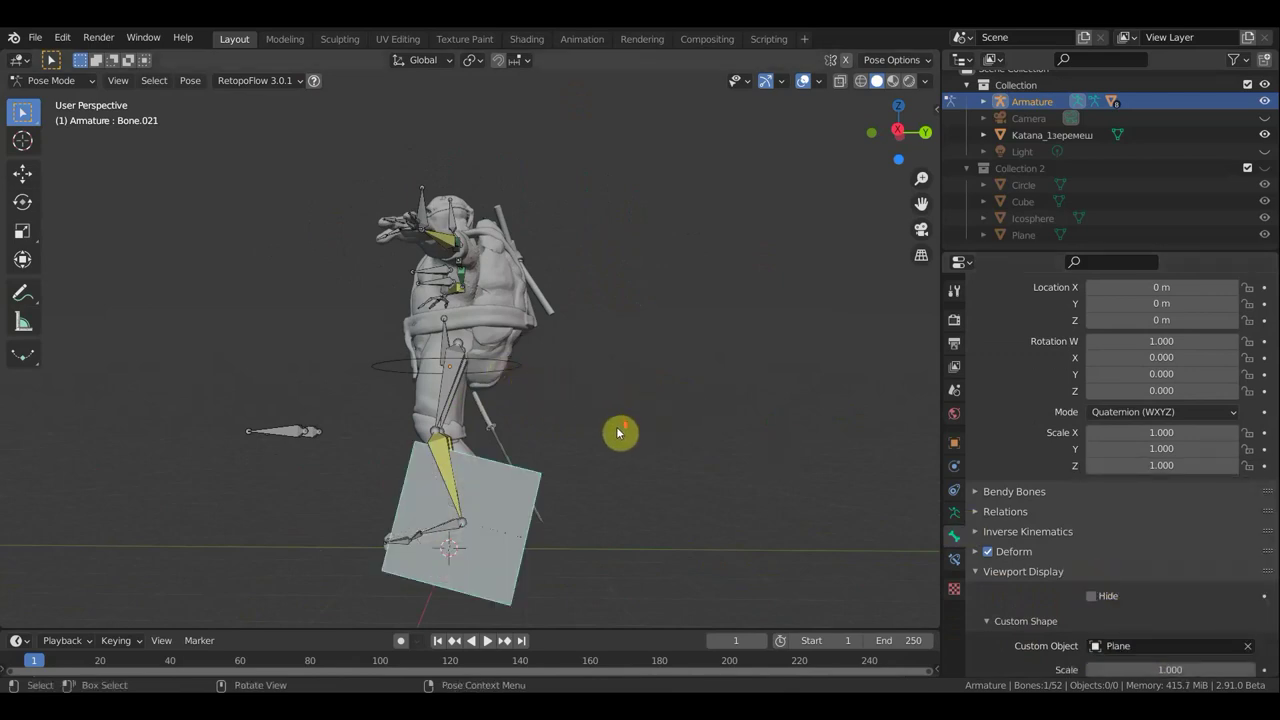
Check the foot shape in front and side views, then return to Object Mode
mouse_move(618, 432)
middle_down()
mouse_move(782, 446)
mouse_move(631, 443)
middle_up()
key(KP_1)
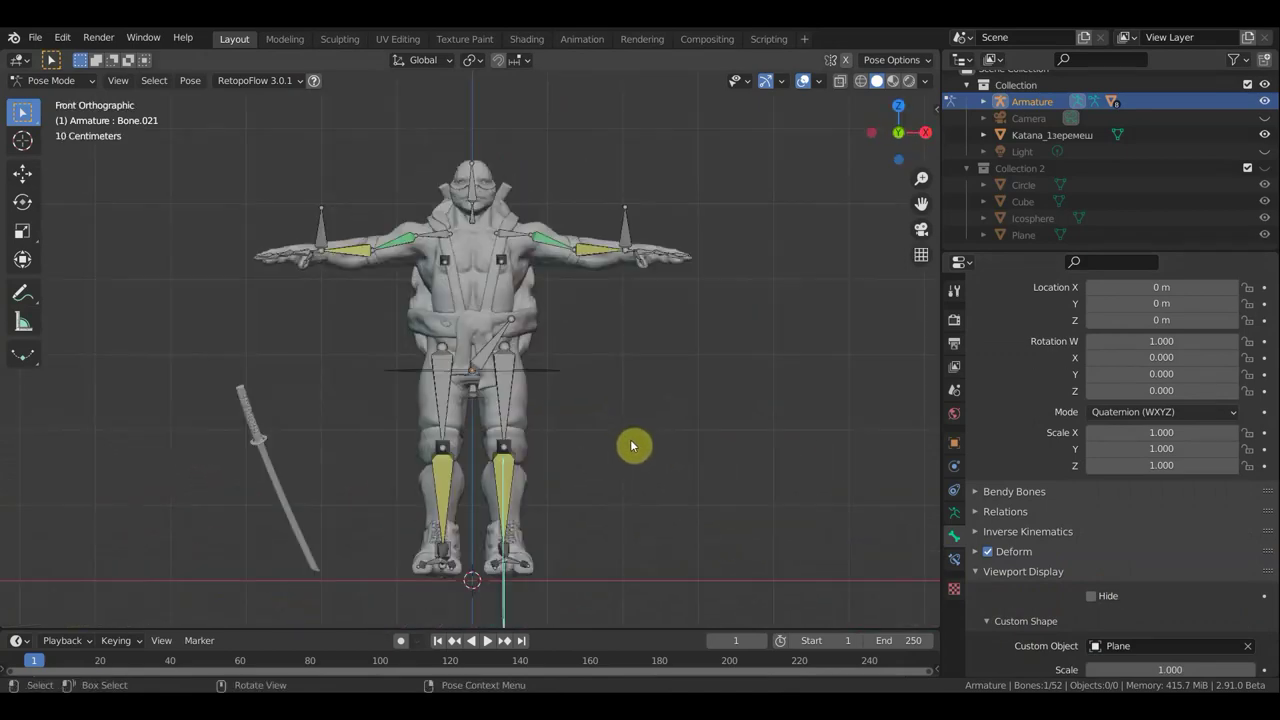
key(KP_3)
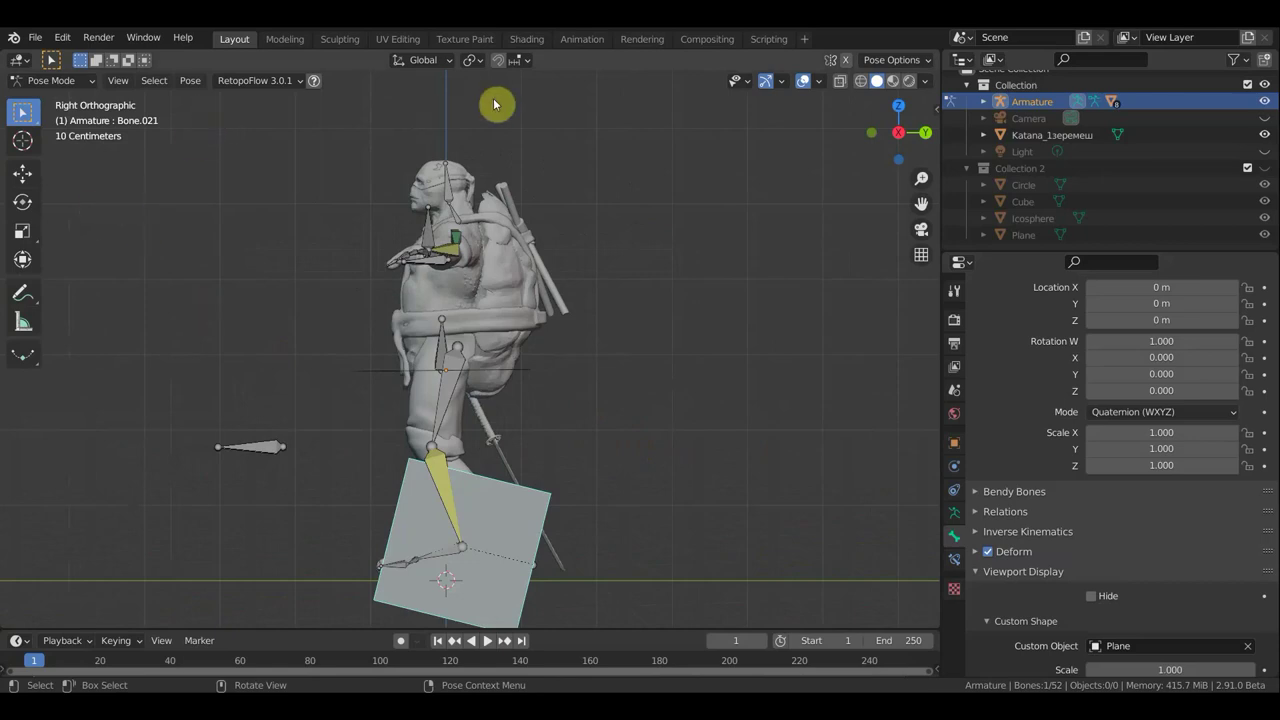
click(58, 82)
click(57, 94)
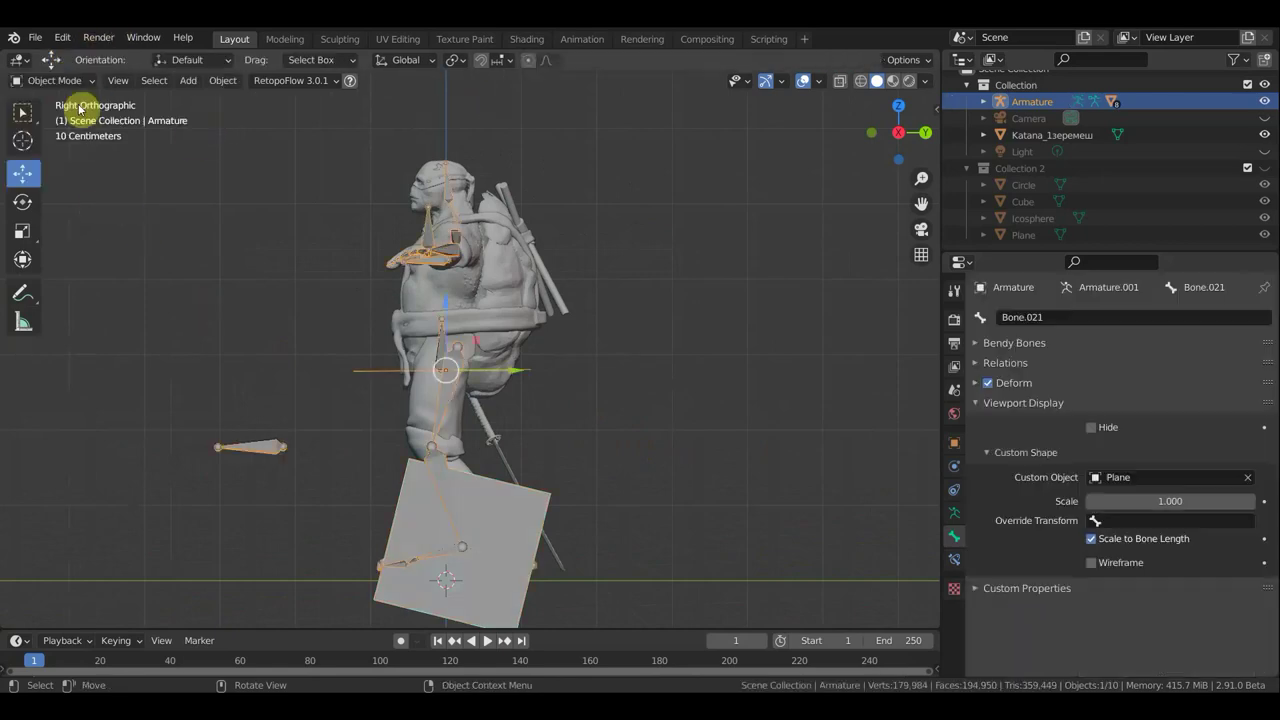
Unhide Collection 2, select the Plane, and enter its Edit Mode
click(1264, 168)
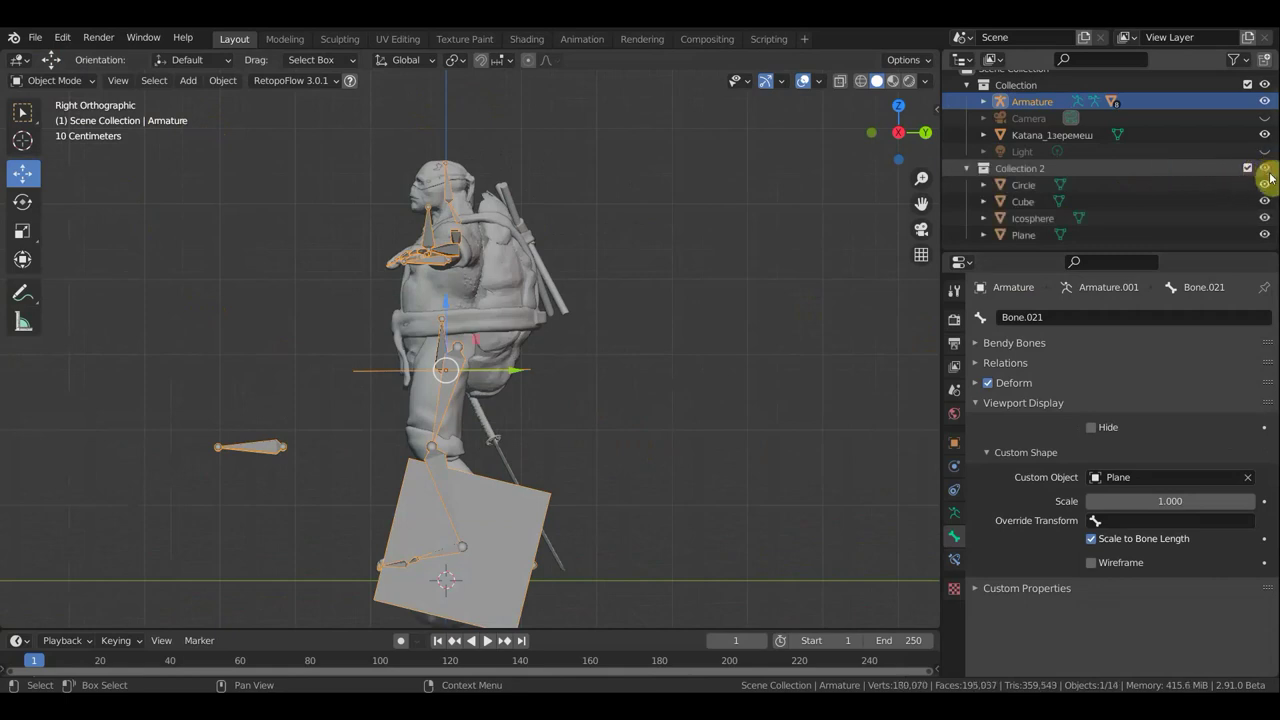
click(1020, 234)
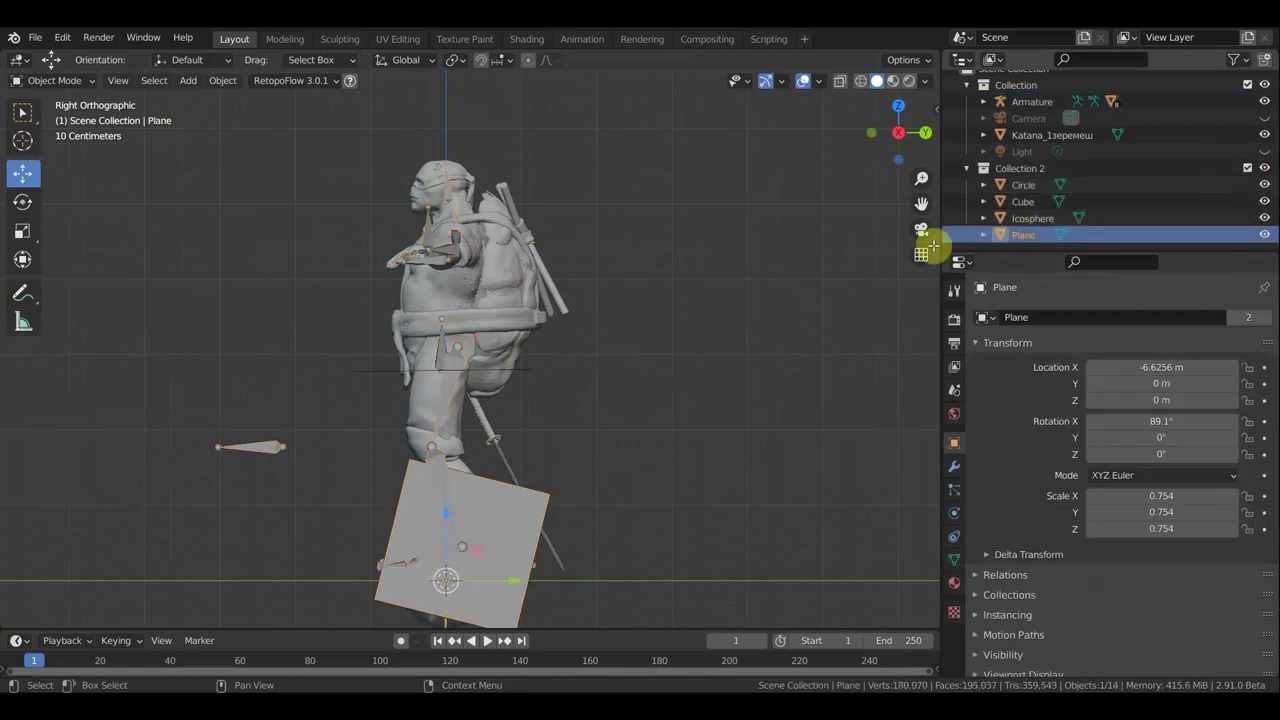
click(529, 493)
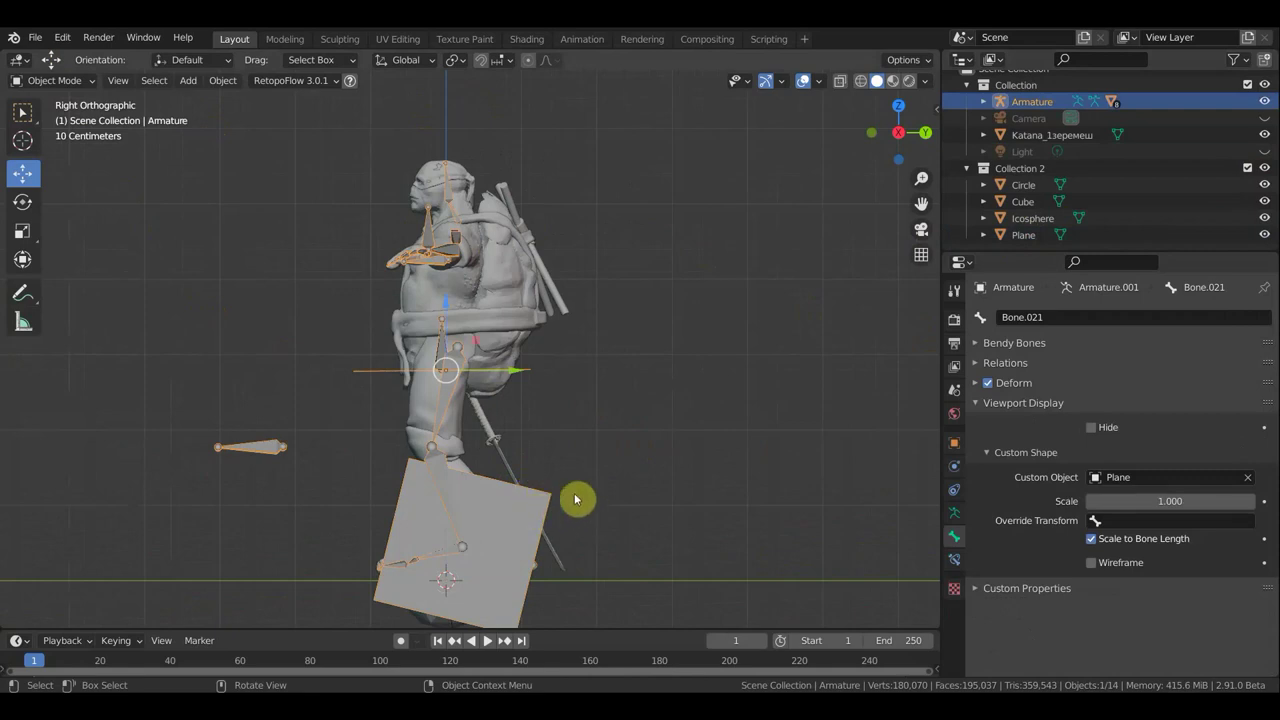
click(1028, 235)
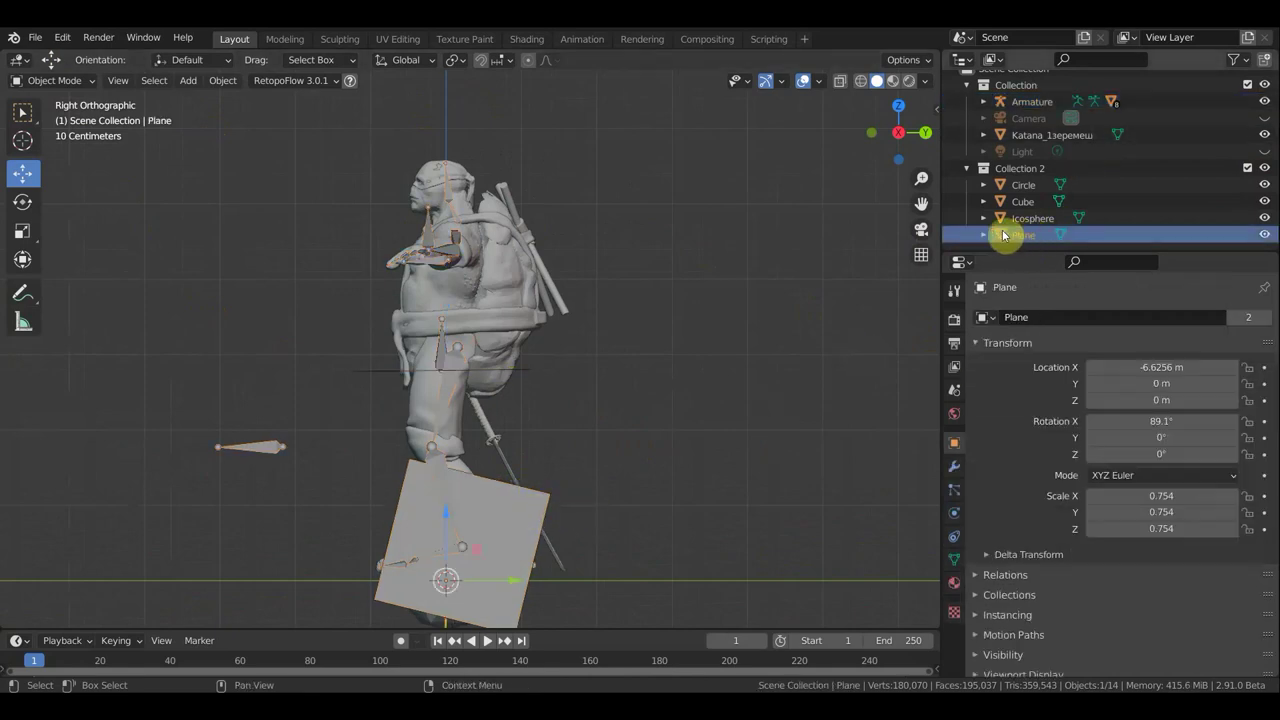
click(30, 80)
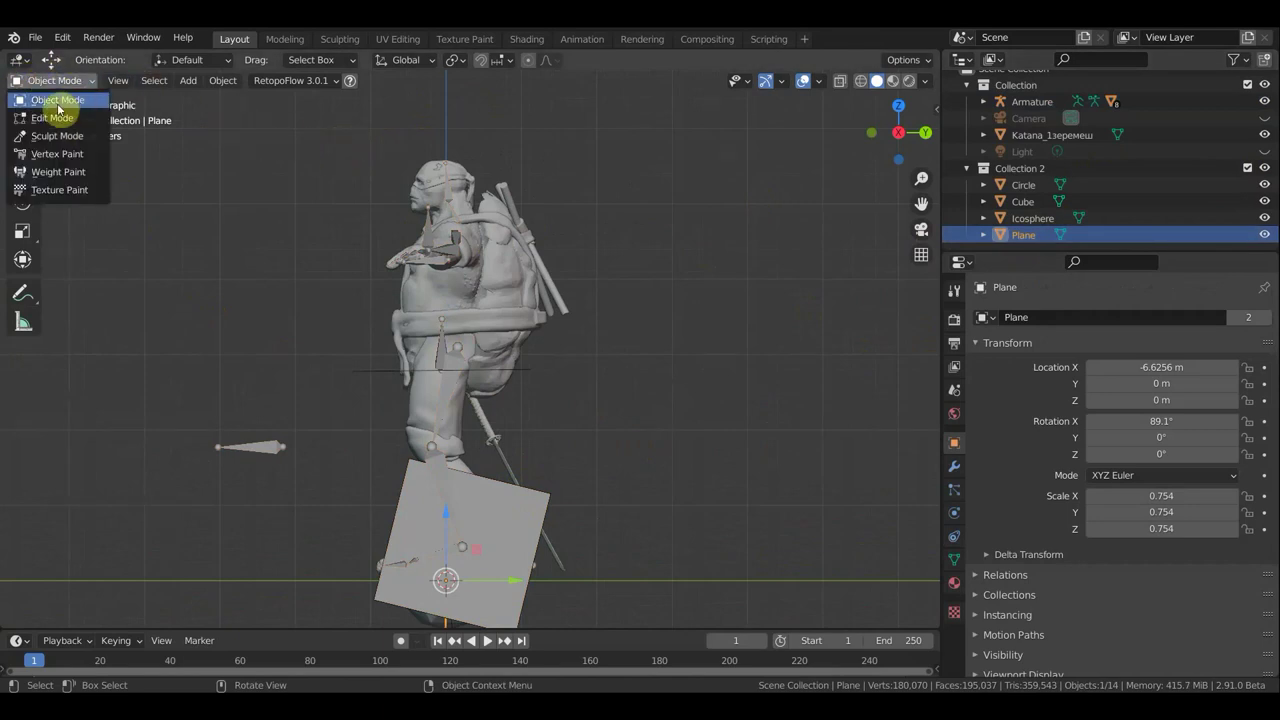
click(52, 117)
In right-side view, rotate the Plane's mesh twice so it lies flat
scroll(606, 477, down, 3)
mouse_move(606, 477)
middle_down()
mouse_move(724, 515)
mouse_move(820, 514)
mouse_move(706, 503)
mouse_move(669, 560)
mouse_move(646, 460)
mouse_move(709, 443)
mouse_move(920, 443)
mouse_move(558, 502)
middle_up()
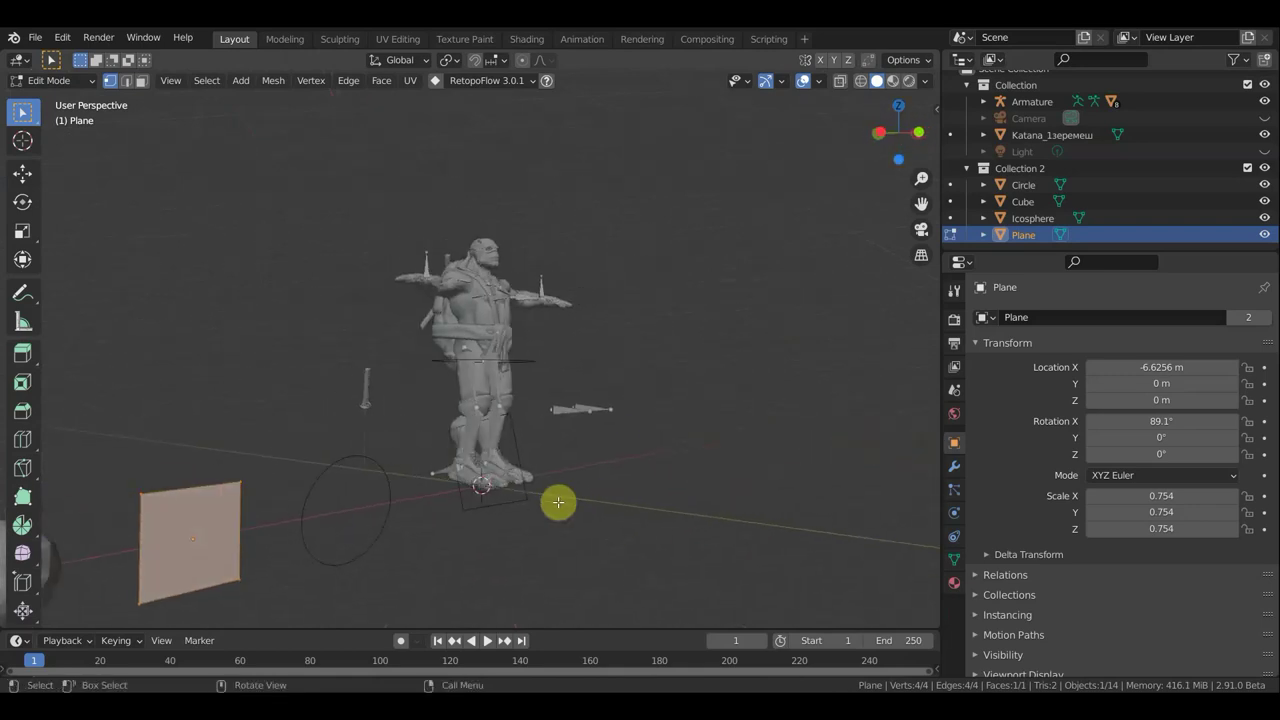
mouse_move(654, 497)
middle_down()
mouse_move(706, 494)
mouse_move(634, 500)
mouse_move(691, 502)
middle_up()
key(KP_3)
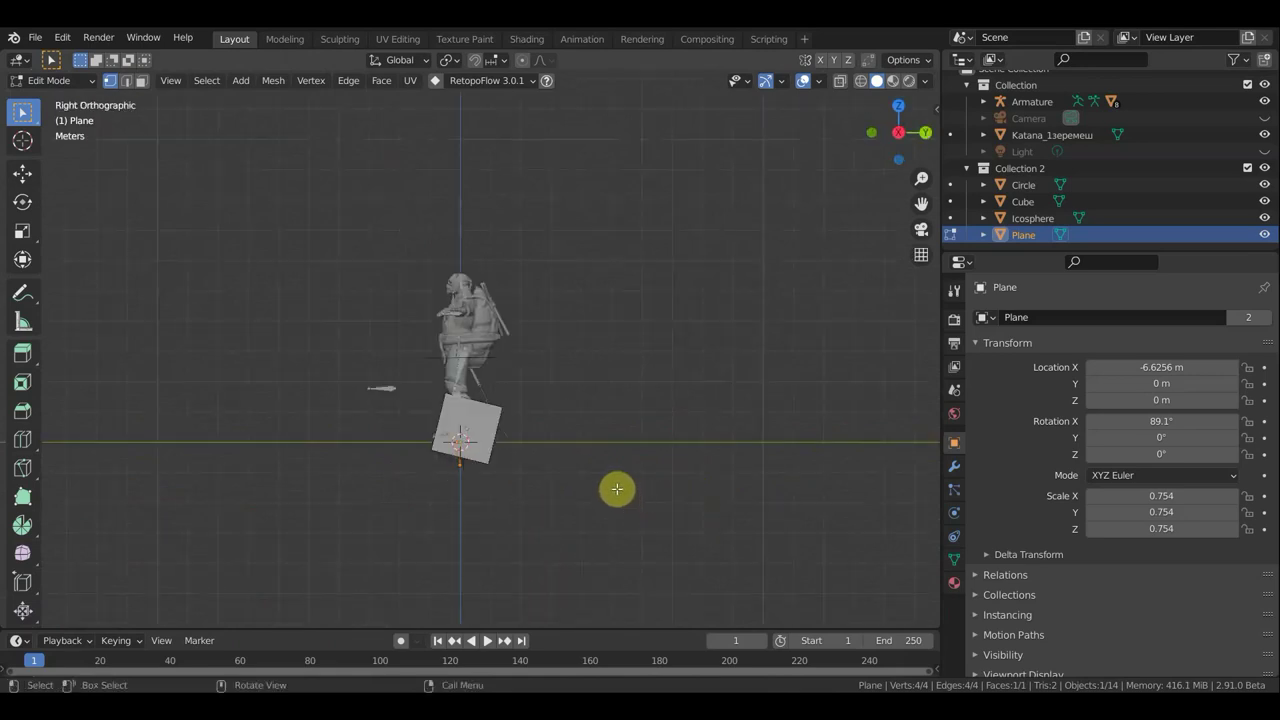
key(r)
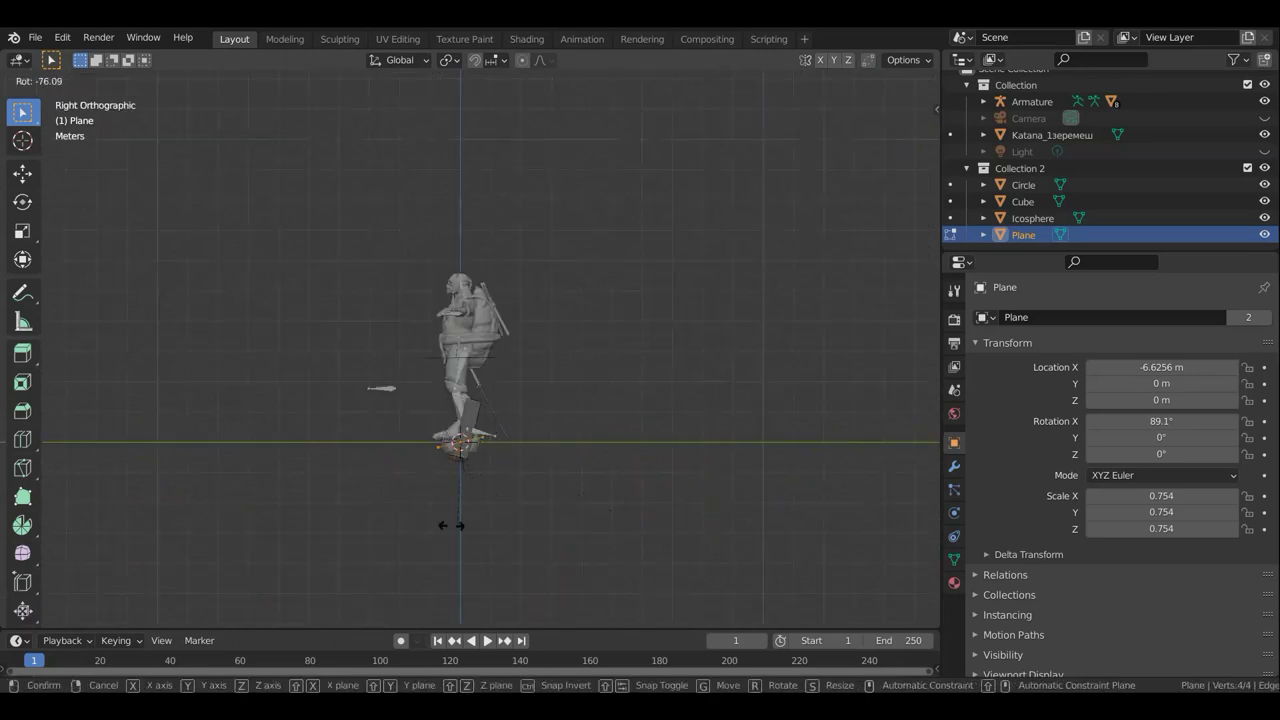
click(497, 503)
scroll(504, 498, up, 2)
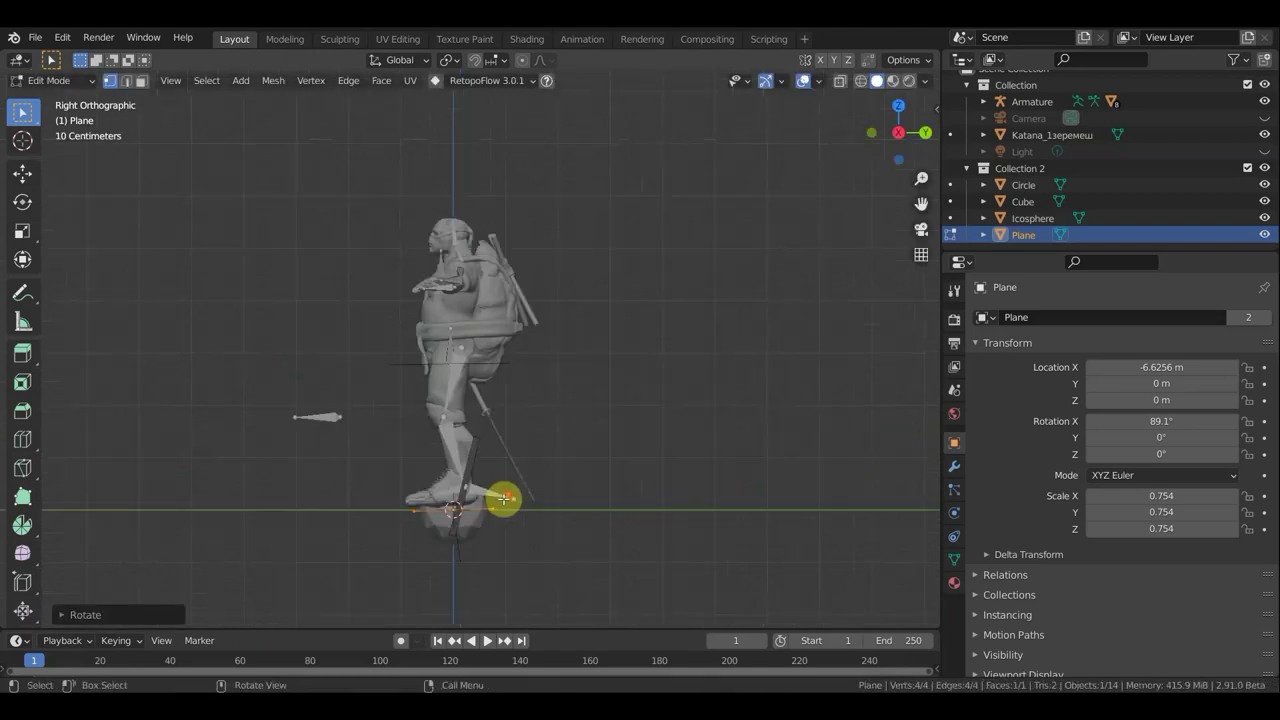
key(r)
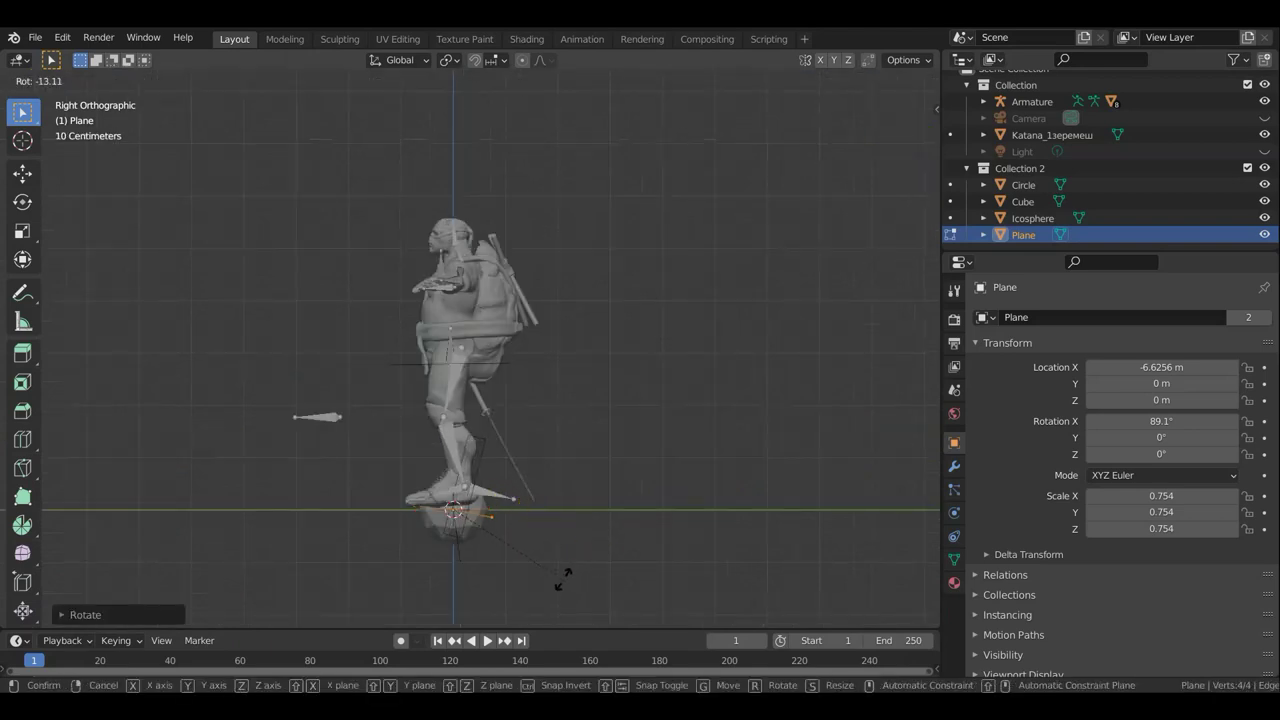
click(594, 563)
Shrink the Plane with the transform gizmo, uniformly and along single axes
mouse_move(578, 556)
middle_down()
mouse_move(649, 571)
mouse_move(803, 551)
mouse_move(554, 514)
middle_up()
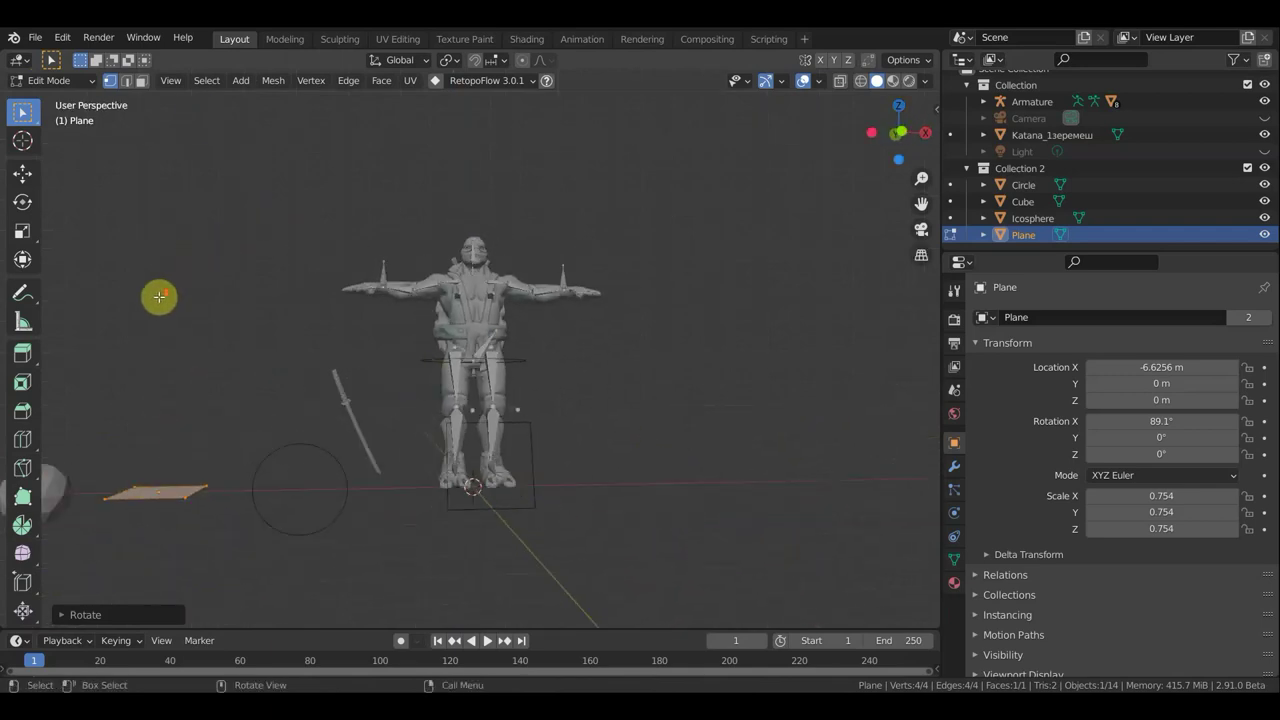
scroll(175, 317, down, 3)
mouse_move(191, 340)
middle_down()
mouse_move(183, 374)
mouse_move(120, 340)
middle_up()
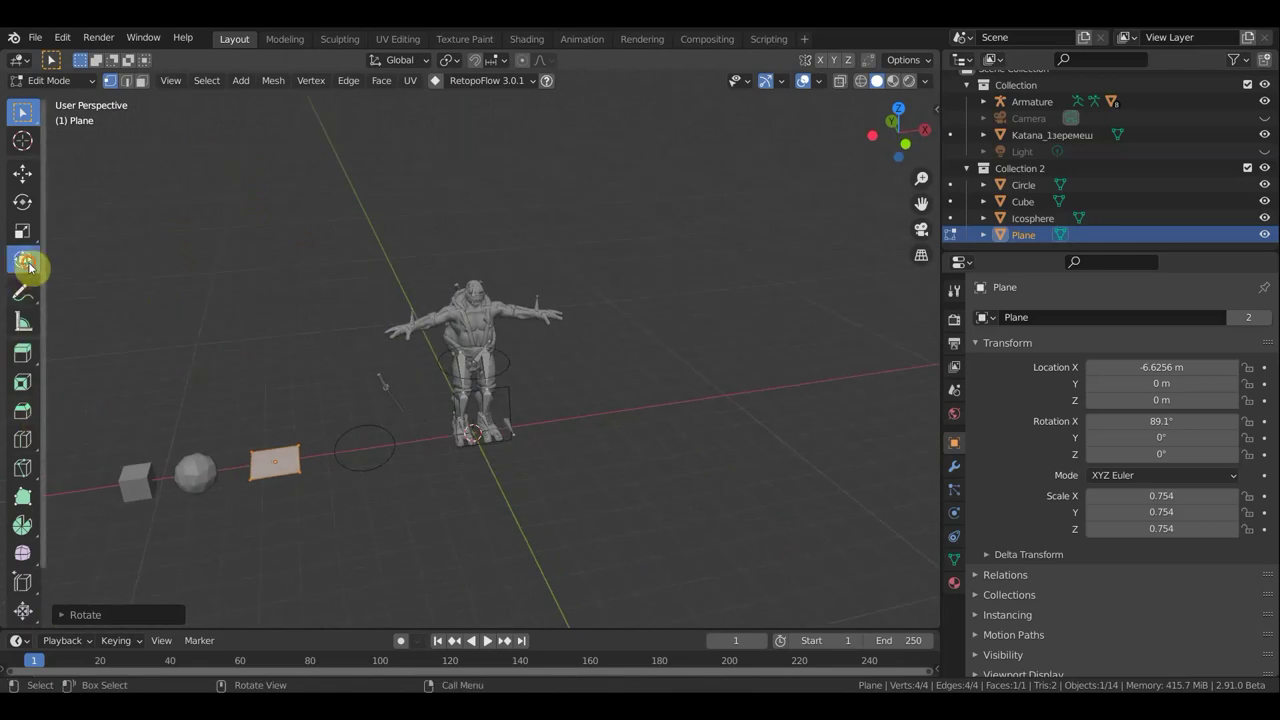
click(26, 262)
drag(337, 451, 325, 458)
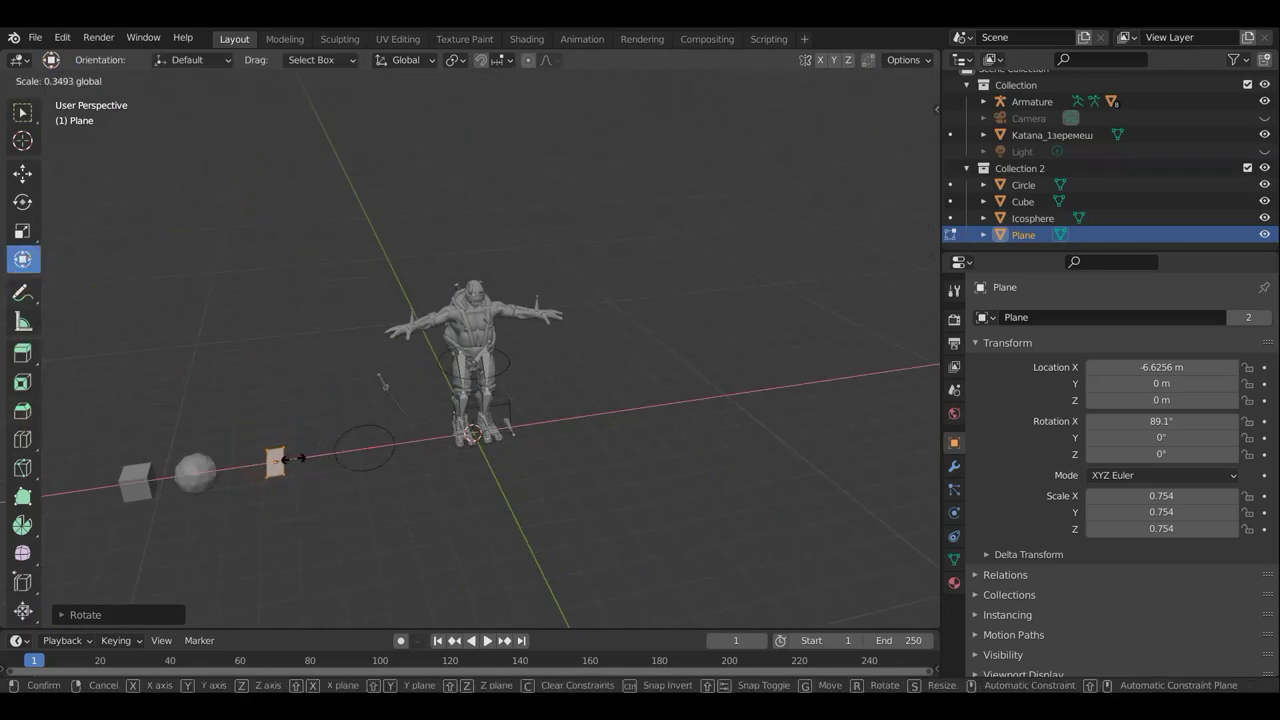
drag(299, 457, 277, 466)
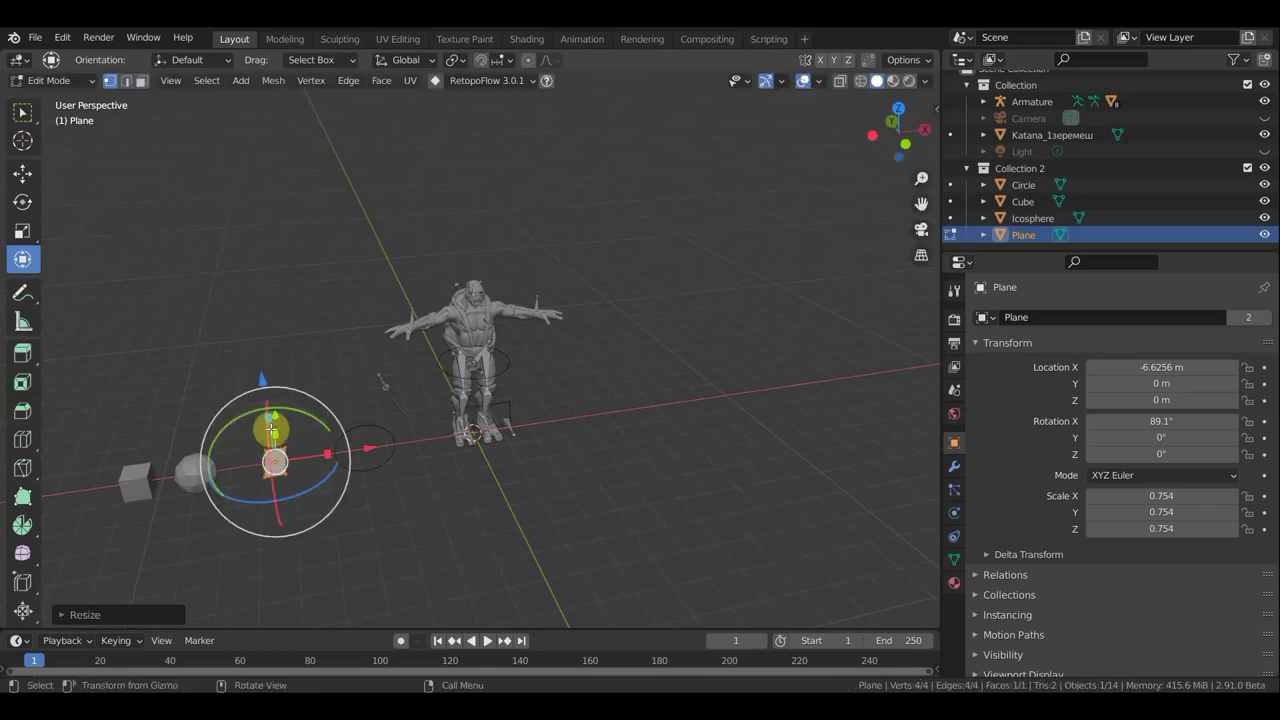
drag(266, 418, 305, 435)
key(Tab)
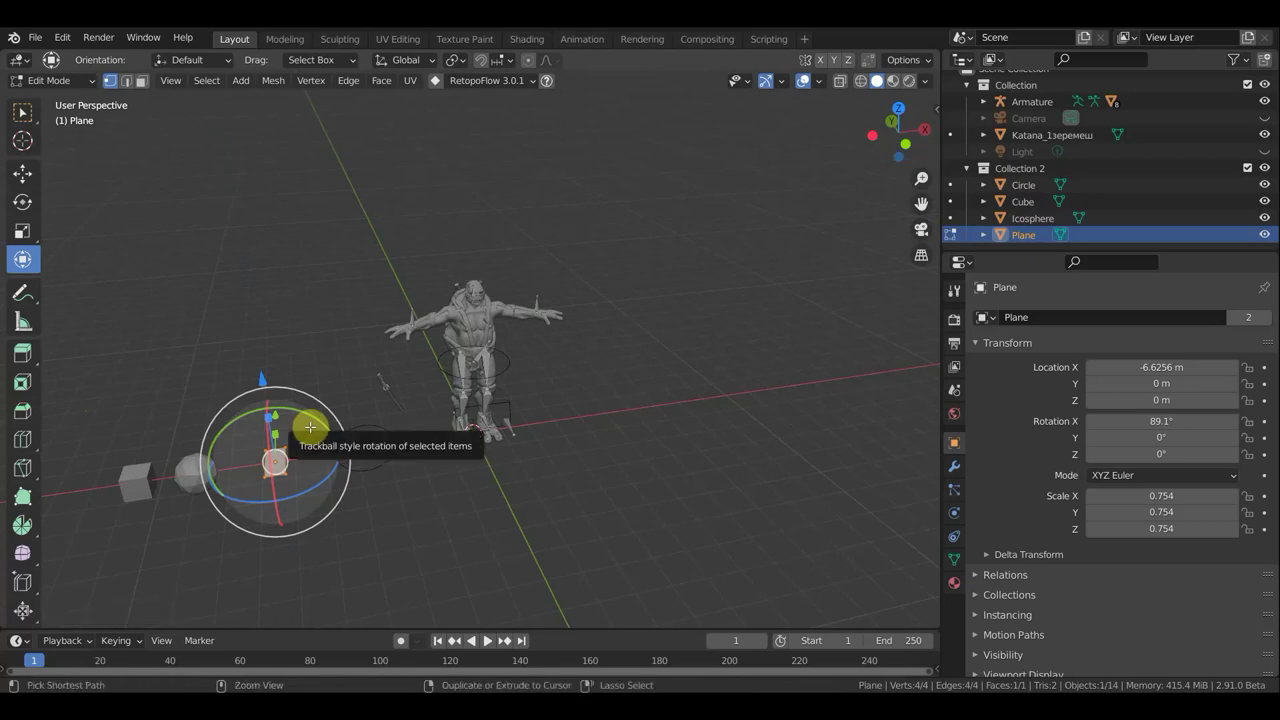
Scale the Plane further, narrowing it along X to 0.7237
drag(310, 427, 314, 428)
scroll(345, 375, up, 1)
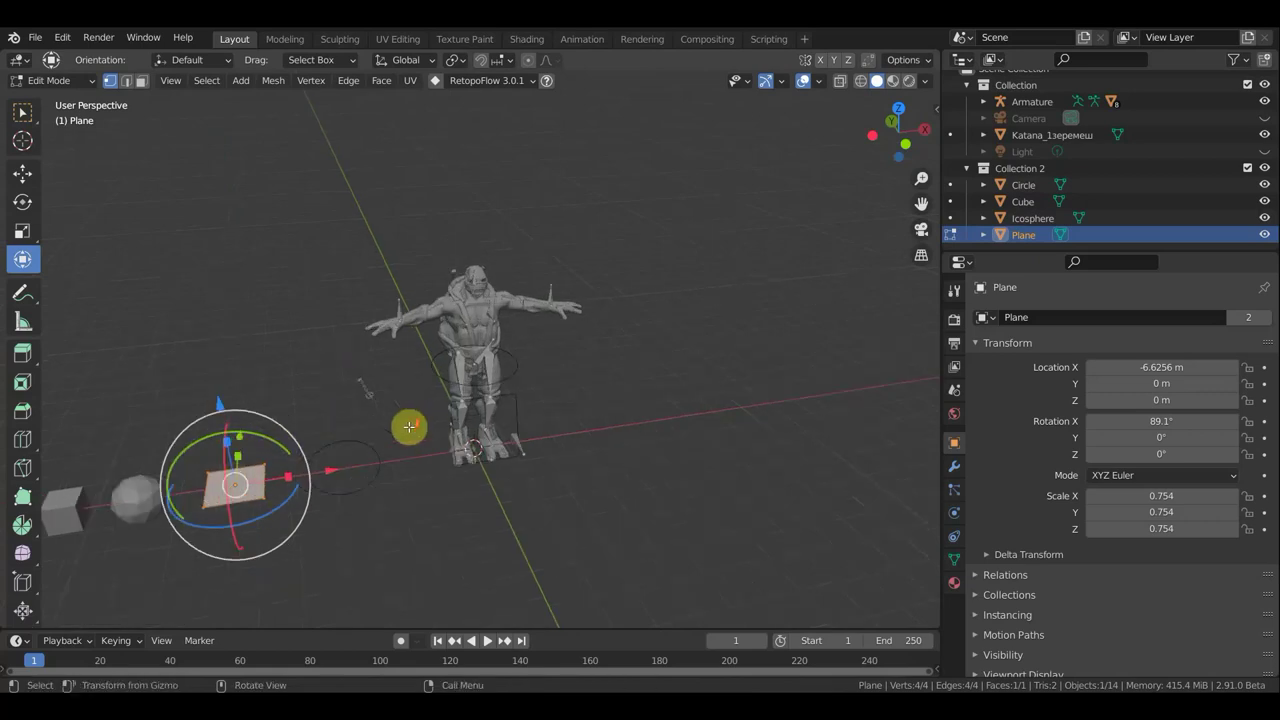
shift+middle_drag(408, 428, 594, 323)
scroll(601, 341, up, 3)
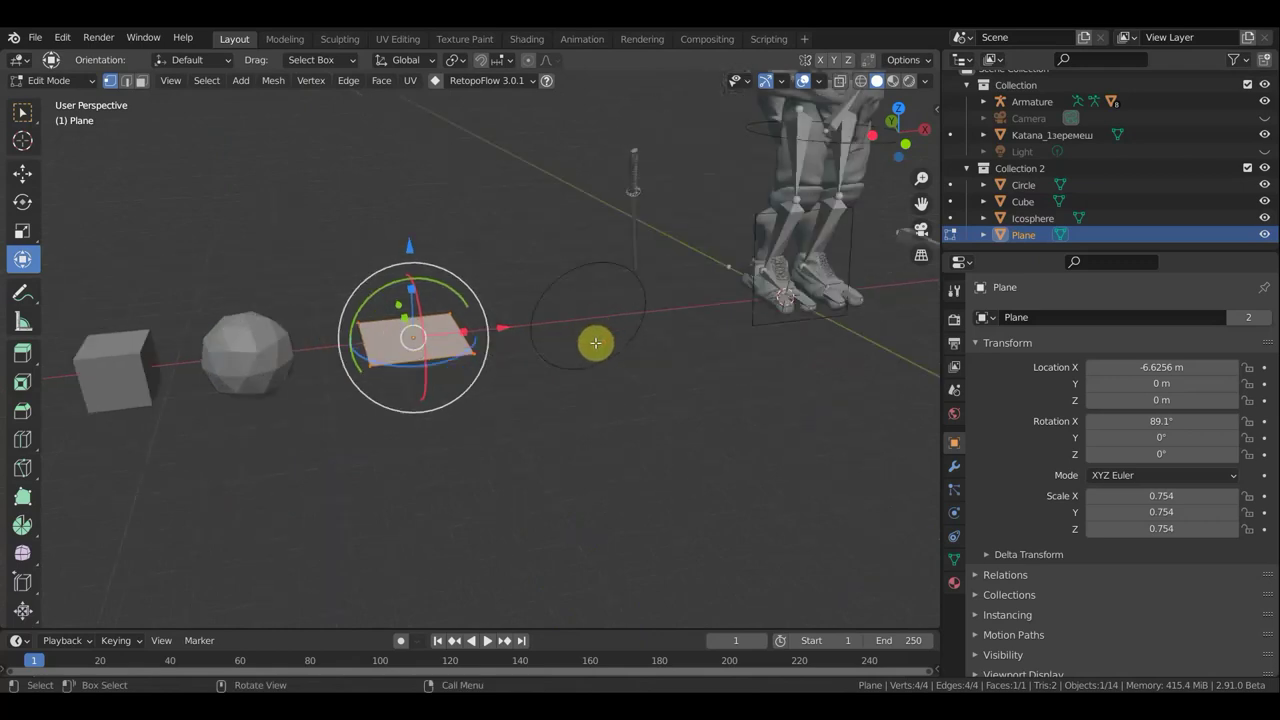
key(s)
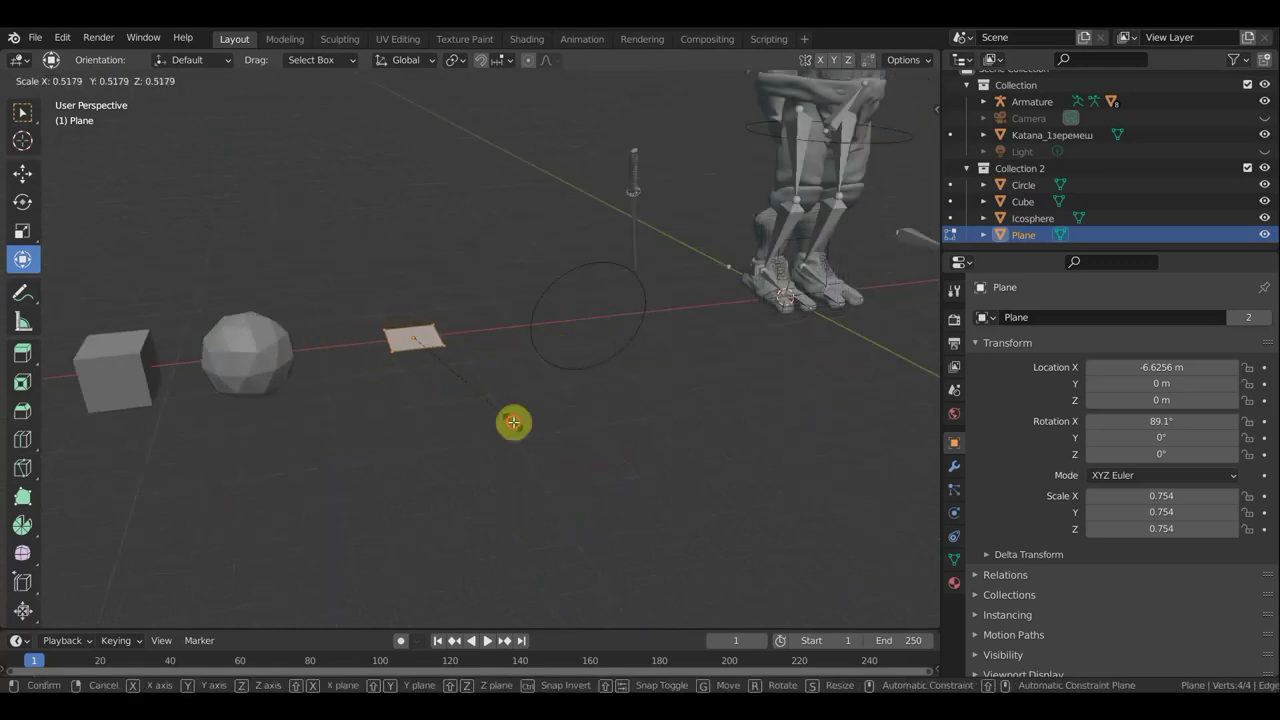
click(513, 422)
drag(466, 333, 508, 336)
key(s)
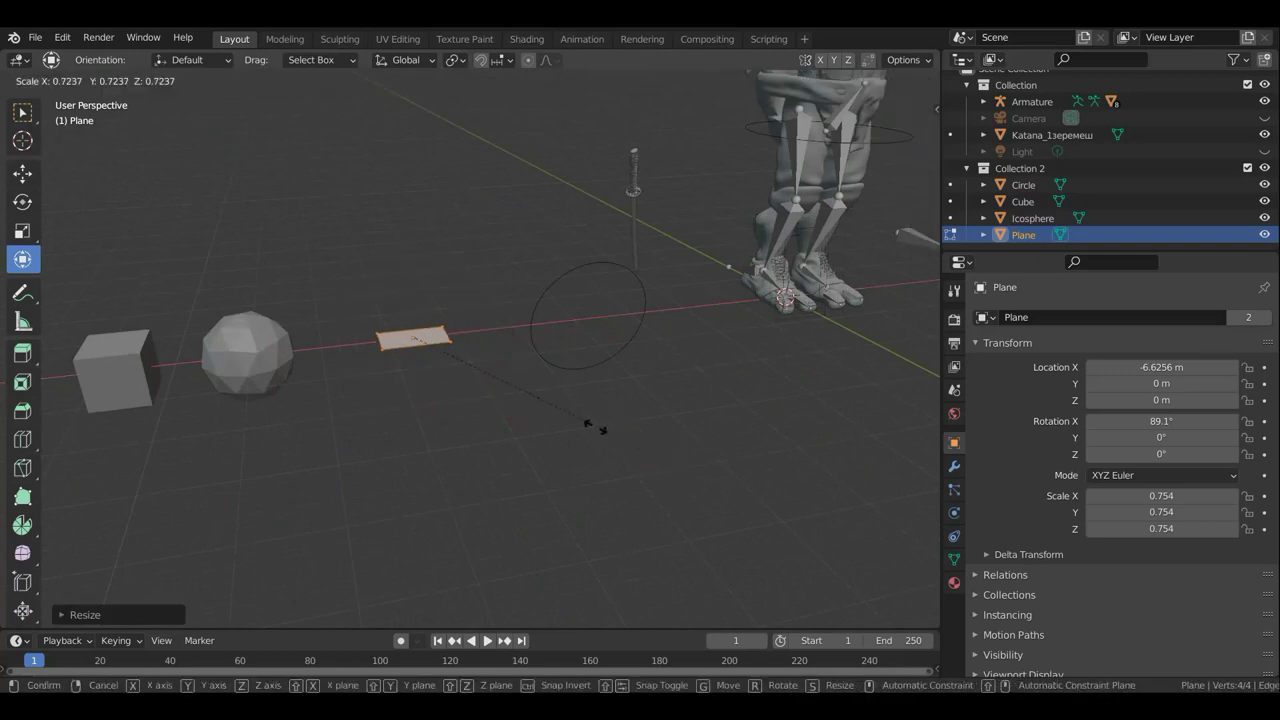
click(563, 421)
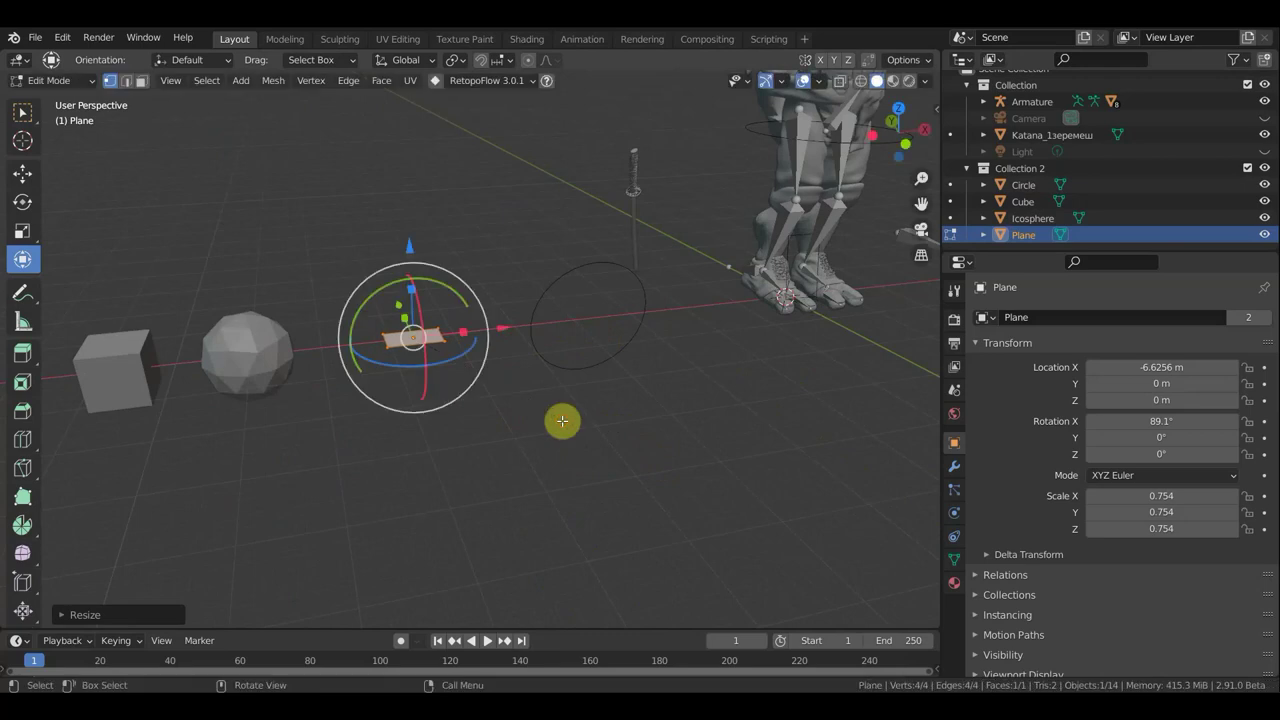
middle_drag(570, 418, 313, 385)
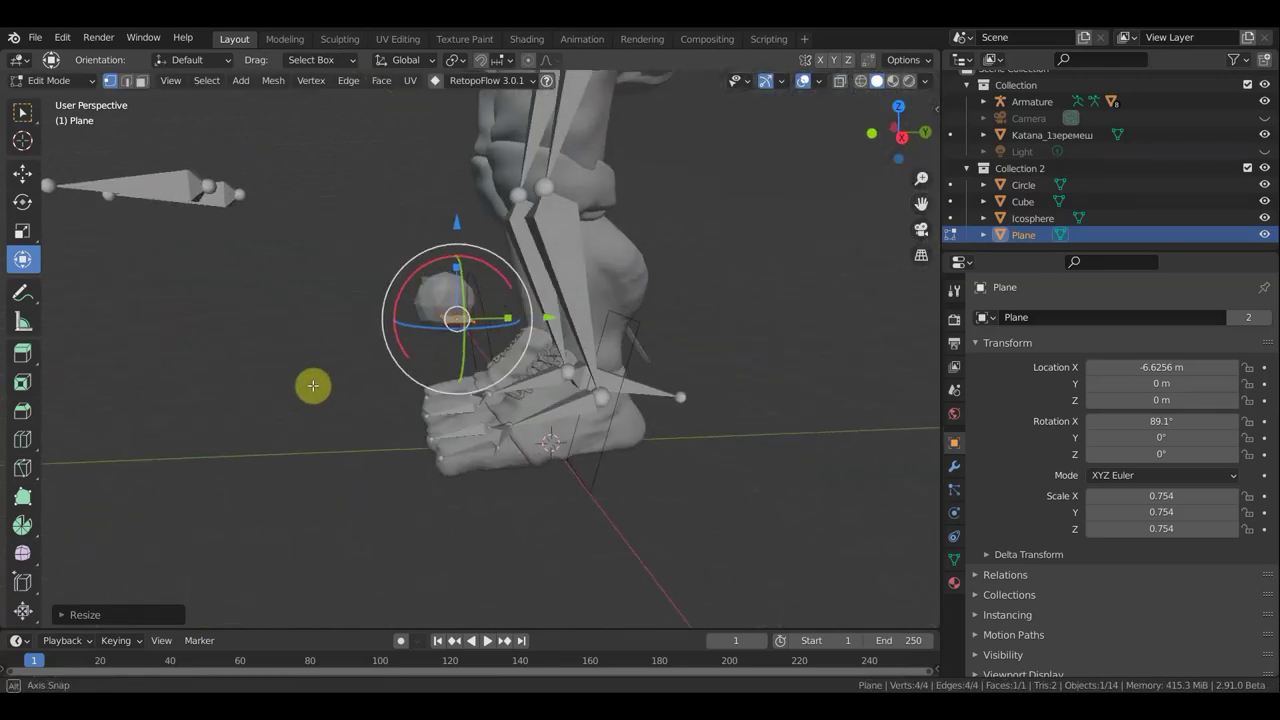
Rotate the small Plane with the gizmo until it stands upright
scroll(313, 385, down, 3)
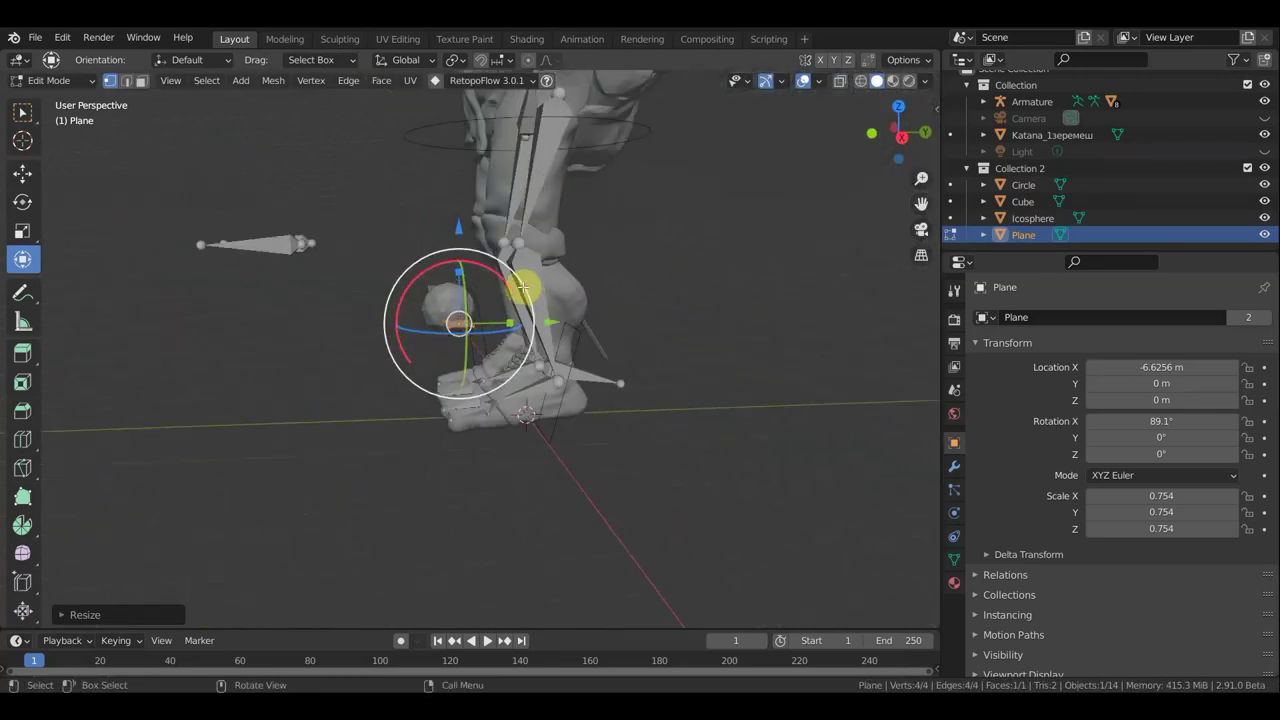
drag(522, 288, 519, 290)
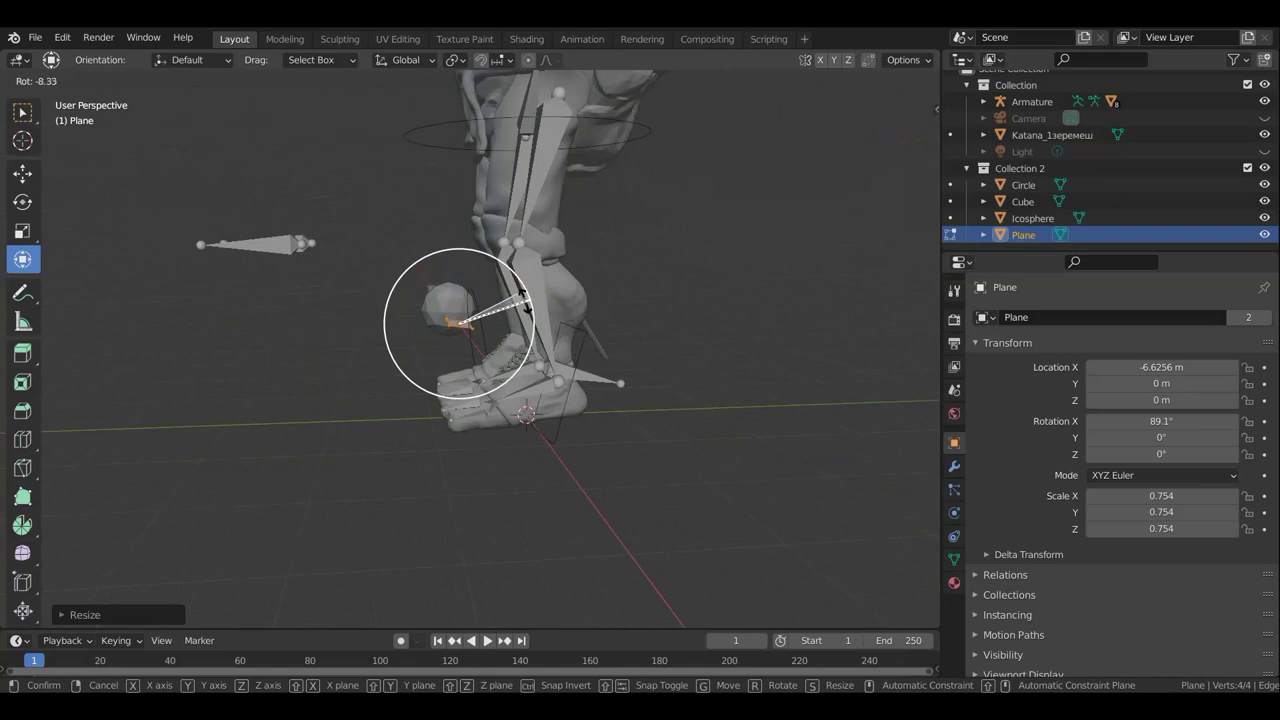
click(463, 437)
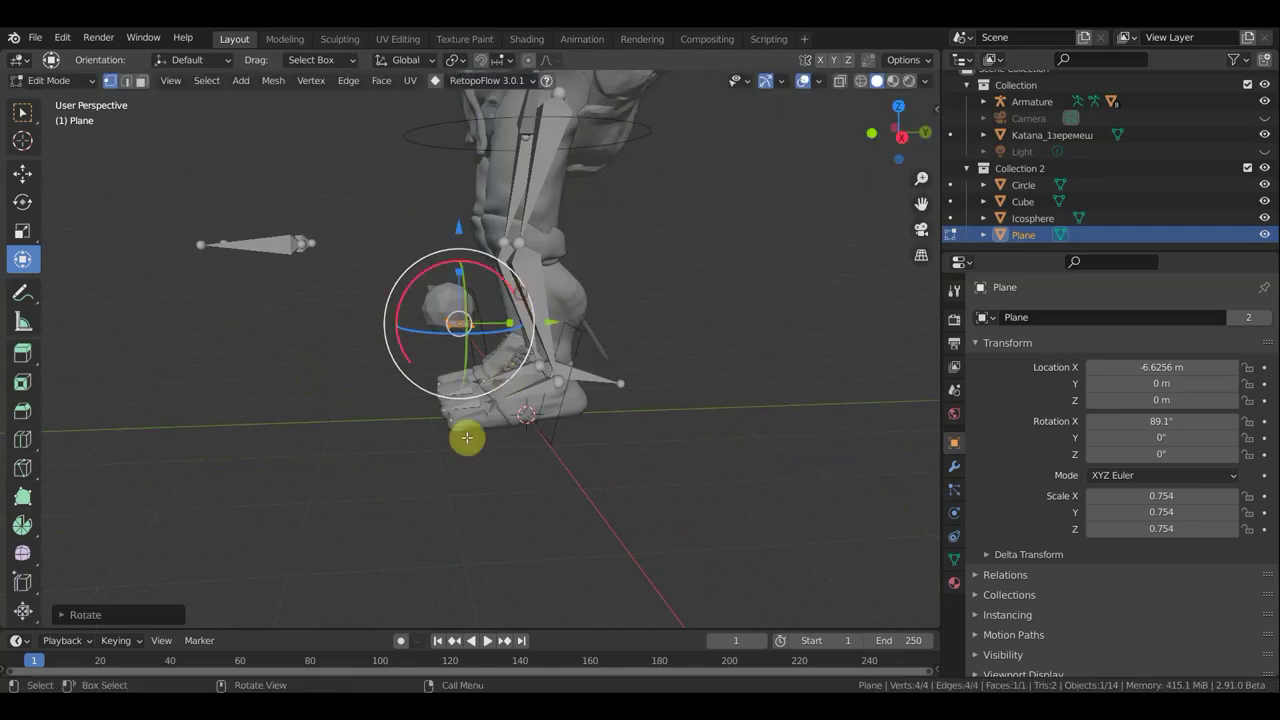
mouse_move(463, 437)
middle_down()
mouse_move(663, 486)
mouse_move(667, 461)
middle_up()
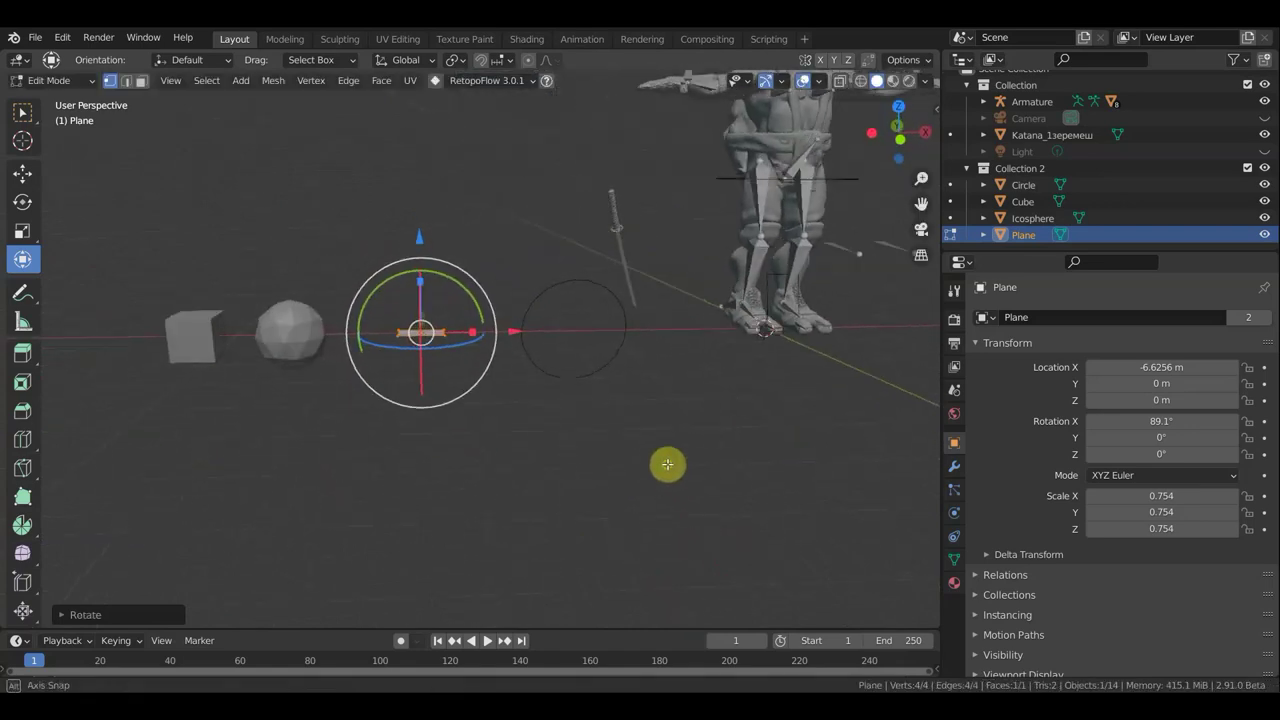
drag(494, 301, 492, 316)
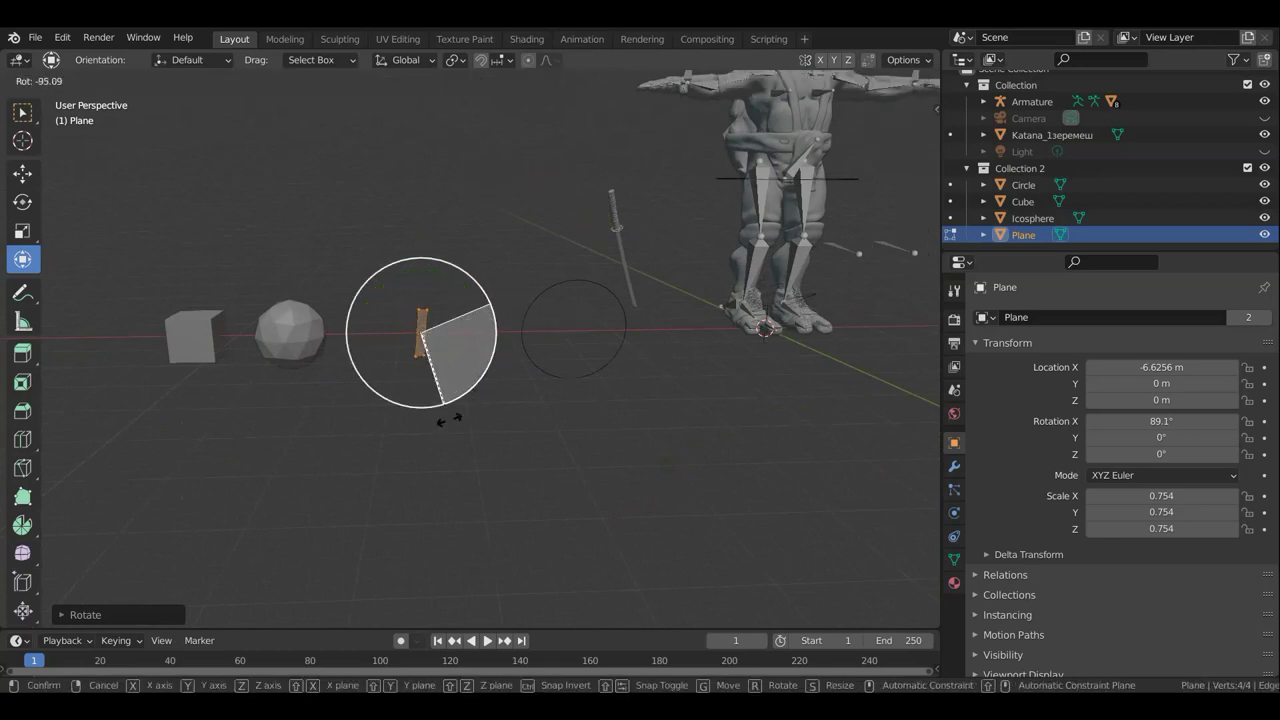
drag(456, 418, 531, 394)
Fine-tune the upright Plane's rotation, checking it from the top view
mouse_move(531, 394)
middle_down()
mouse_move(523, 474)
mouse_move(566, 594)
mouse_move(473, 330)
middle_up()
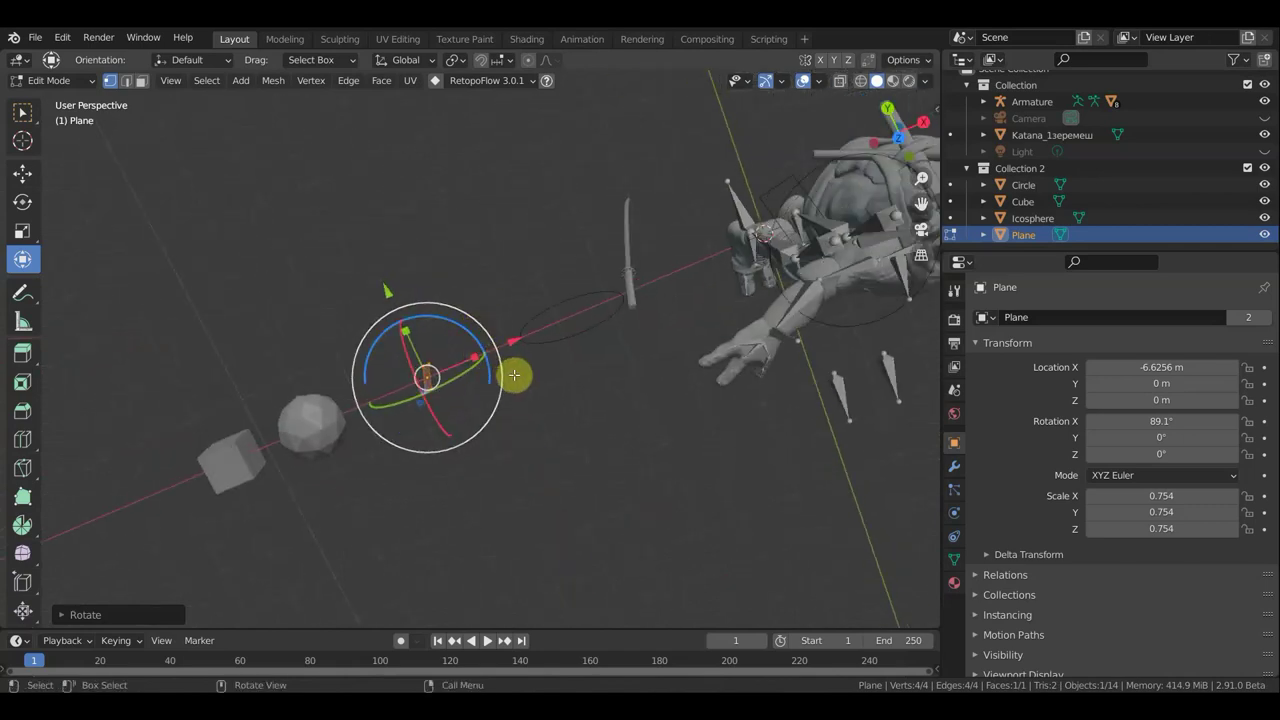
key(KP_7)
mouse_move(496, 334)
mouse_down()
mouse_move(451, 320)
mouse_move(420, 337)
mouse_move(632, 323)
mouse_up()
mouse_move(632, 323)
middle_down()
mouse_move(523, 294)
mouse_move(429, 201)
mouse_move(523, 177)
mouse_move(491, 166)
mouse_move(500, 301)
middle_up()
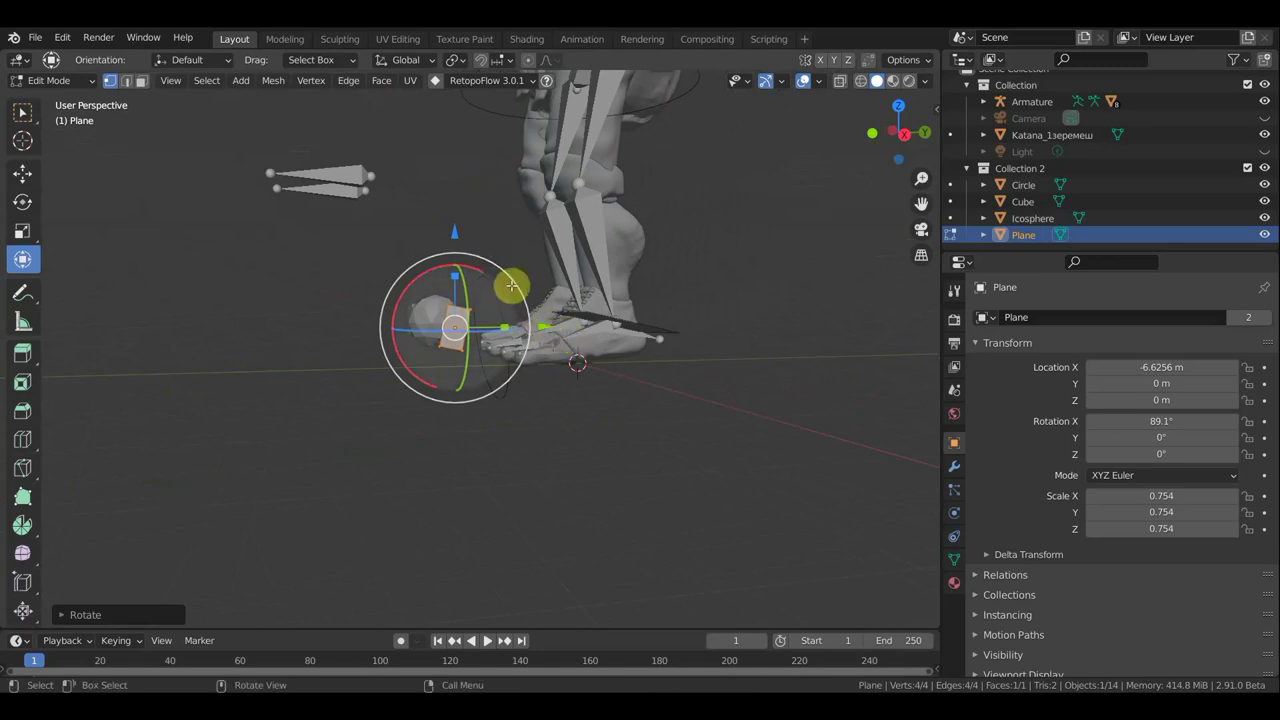
drag(500, 264, 466, 240)
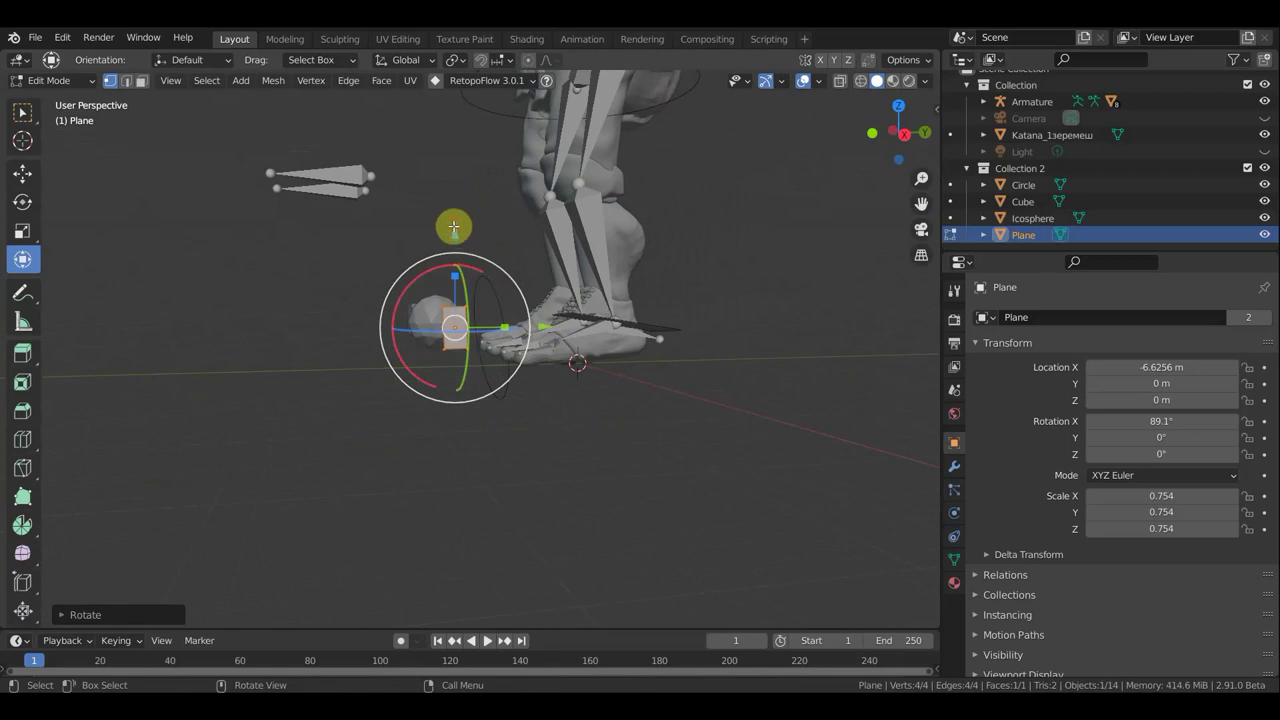
Raise the upright Plane slightly along Z with G Z and inspect it
key(g)
key(z)
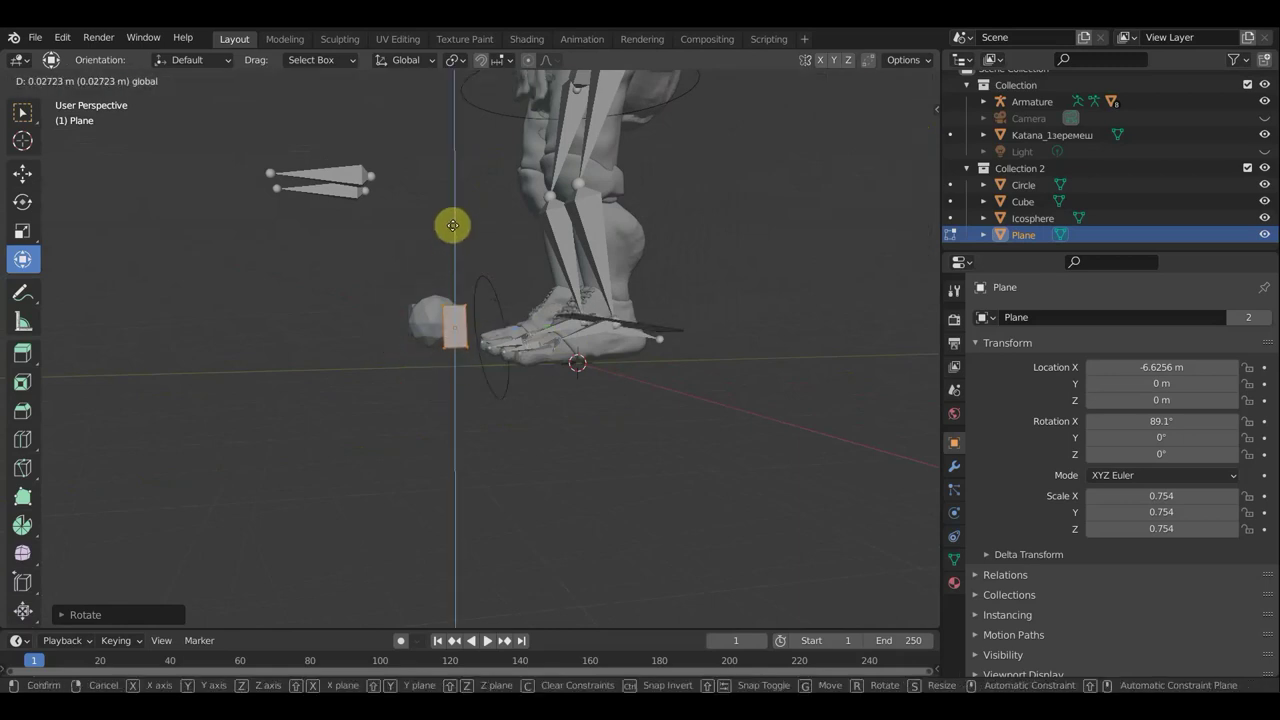
click(517, 254)
mouse_move(608, 409)
middle_down()
mouse_move(577, 401)
mouse_move(714, 380)
mouse_move(600, 374)
mouse_move(514, 349)
middle_up()
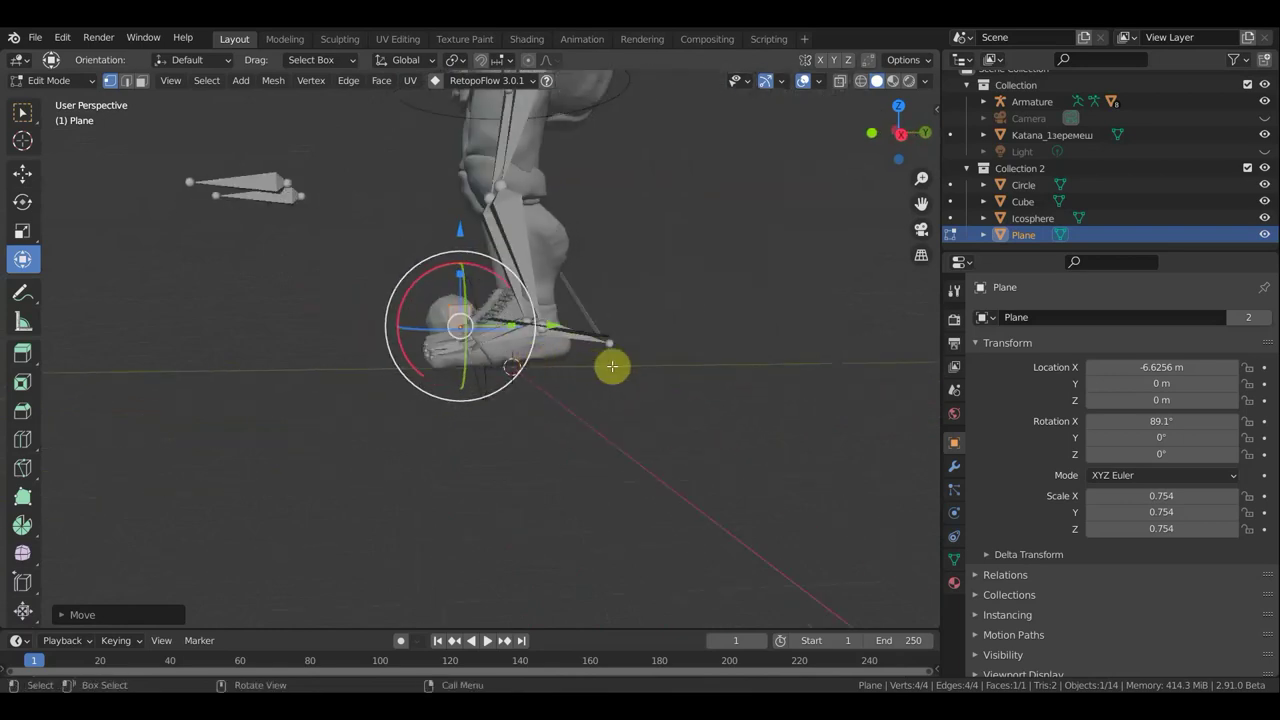
mouse_move(451, 406)
middle_down()
mouse_move(420, 409)
mouse_move(451, 429)
mouse_move(634, 400)
mouse_move(618, 405)
middle_up()
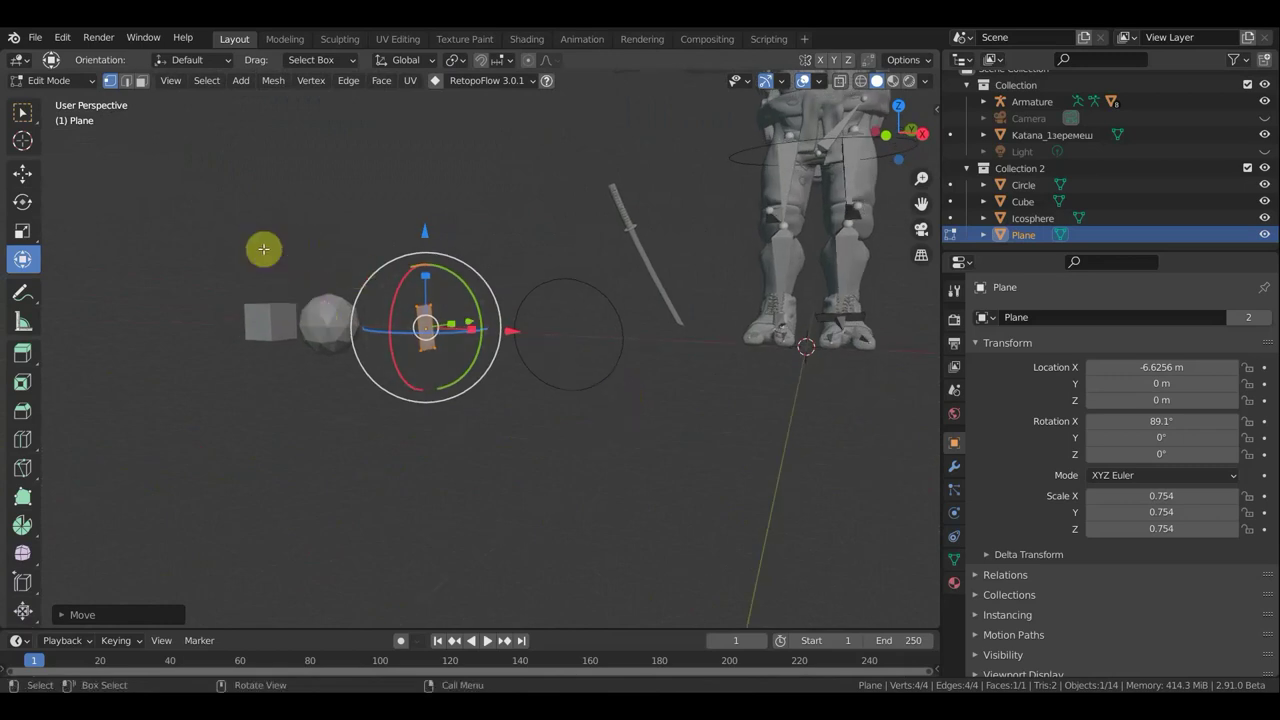
click(70, 80)
Return to Object Mode and put the Armature into Pose Mode
click(29, 93)
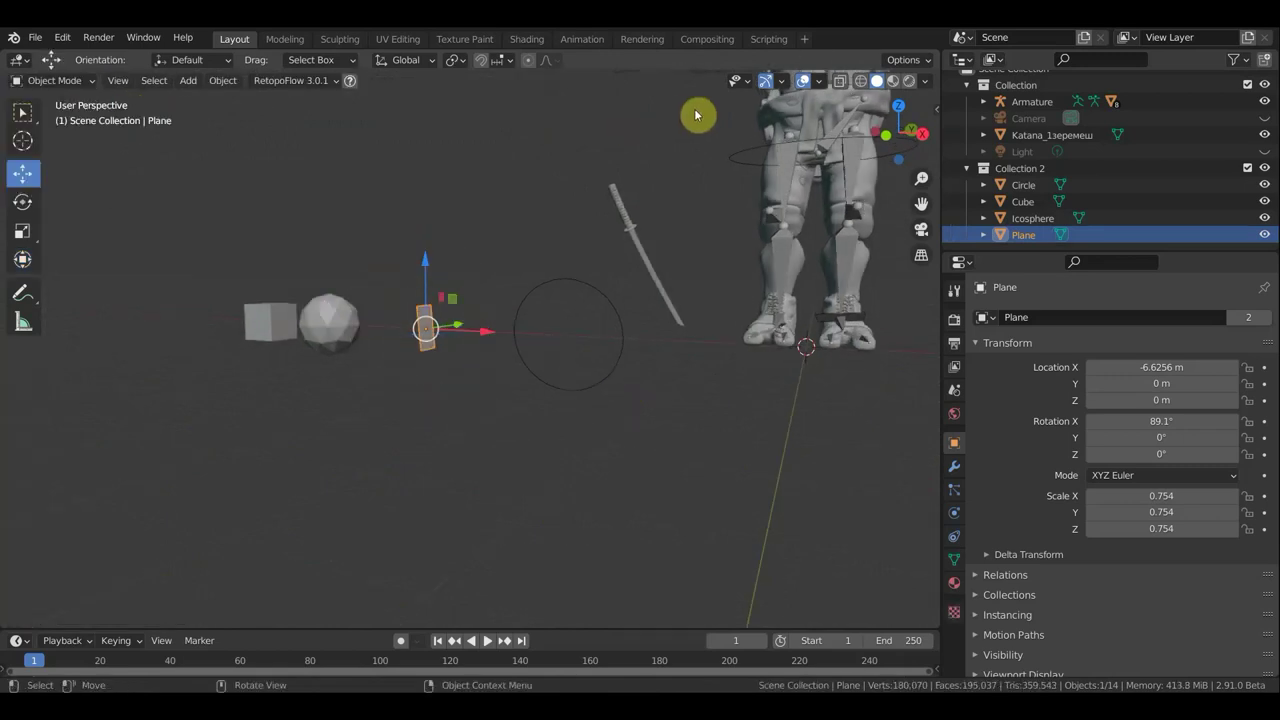
scroll(757, 199, down, 2)
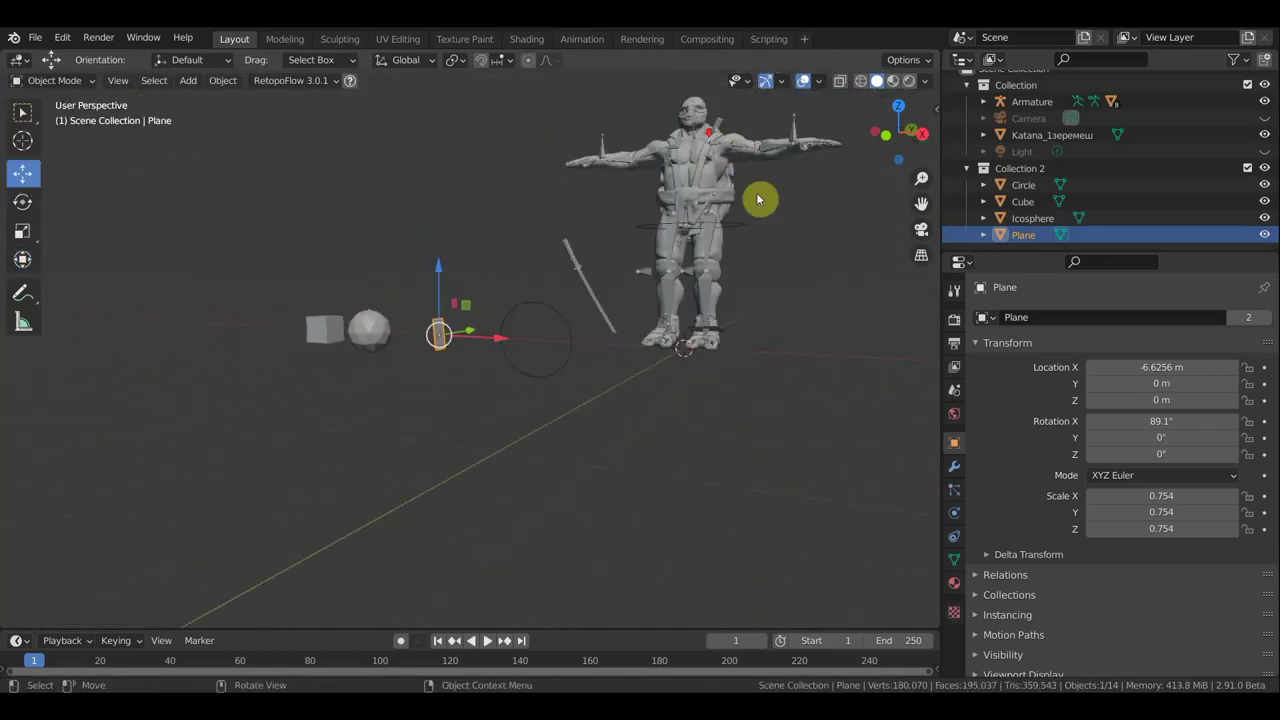
click(797, 128)
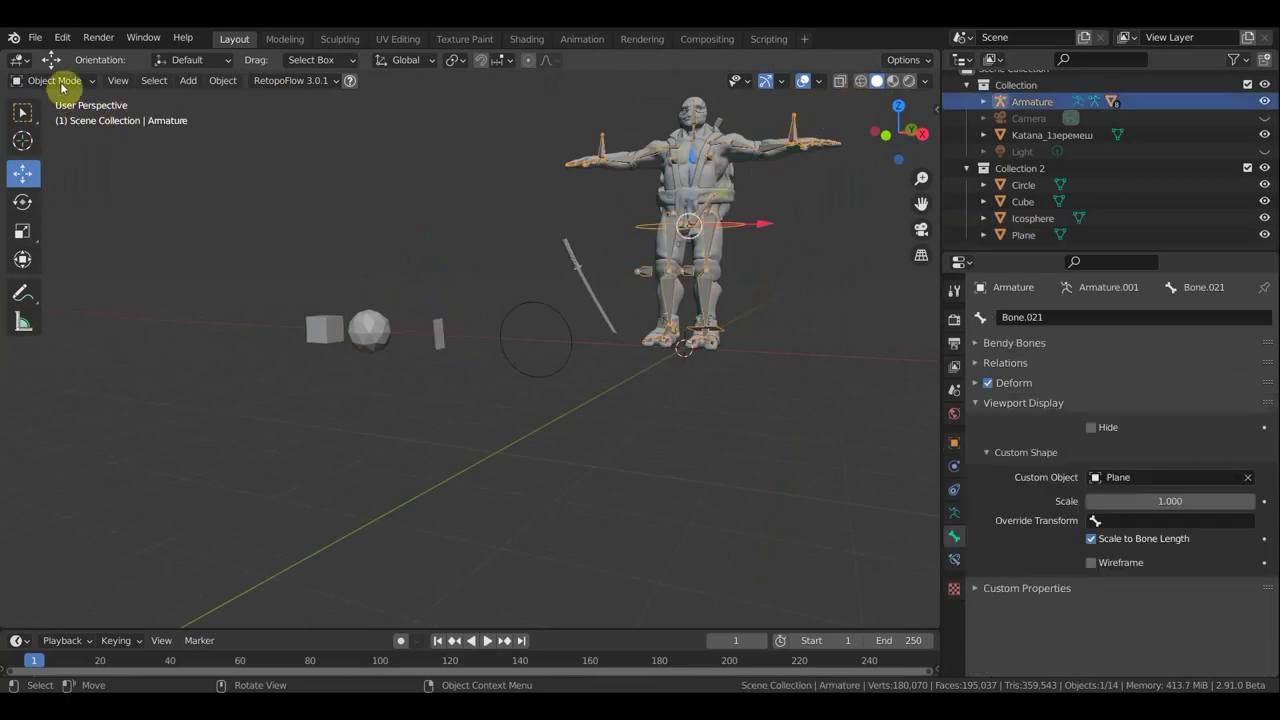
click(62, 88)
click(77, 140)
Set foot bone Bone.045's custom shape object to Plane
mouse_move(760, 403)
middle_down()
mouse_move(590, 473)
mouse_move(477, 460)
mouse_move(482, 481)
middle_up()
scroll(592, 468, up, 5)
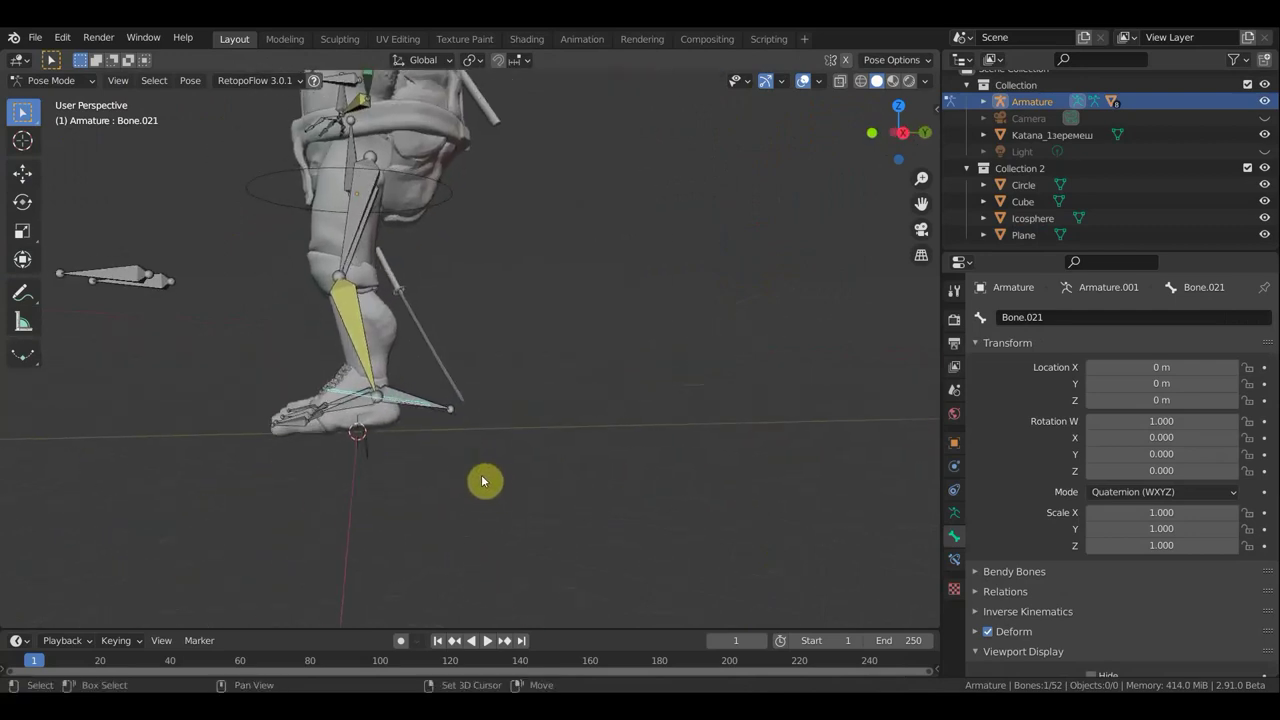
click(402, 402)
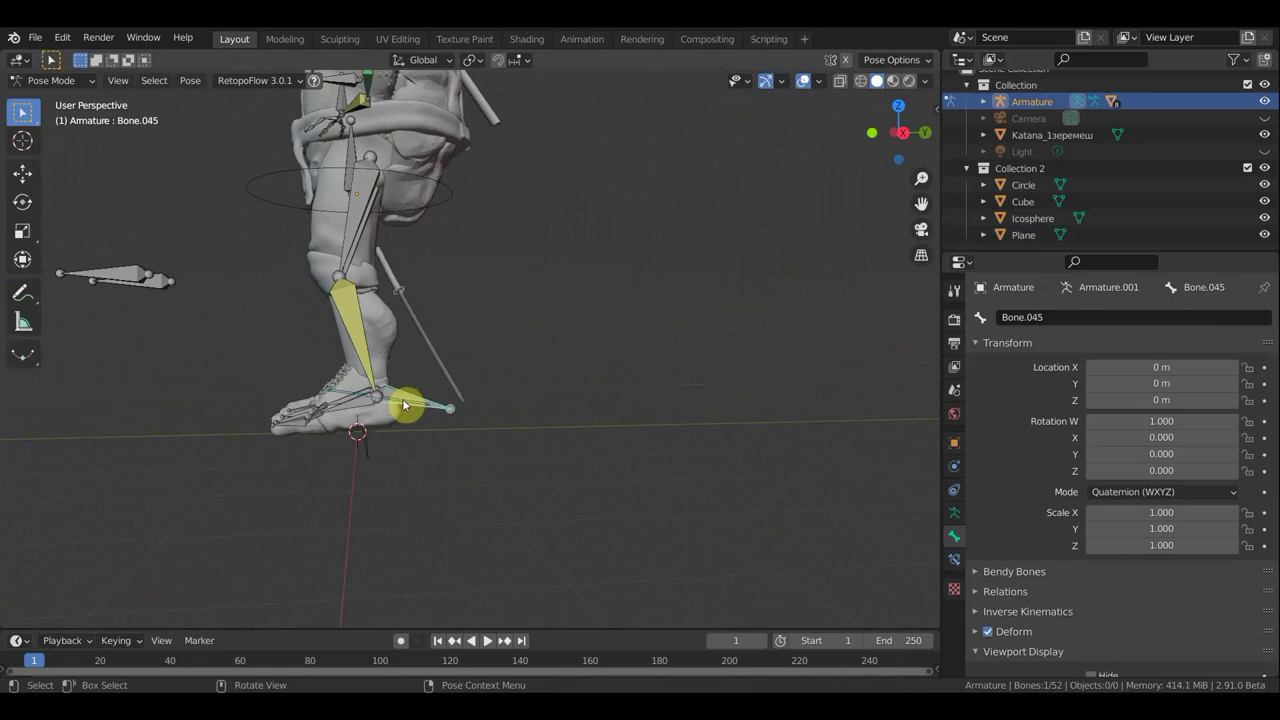
middle_drag(414, 360, 411, 381)
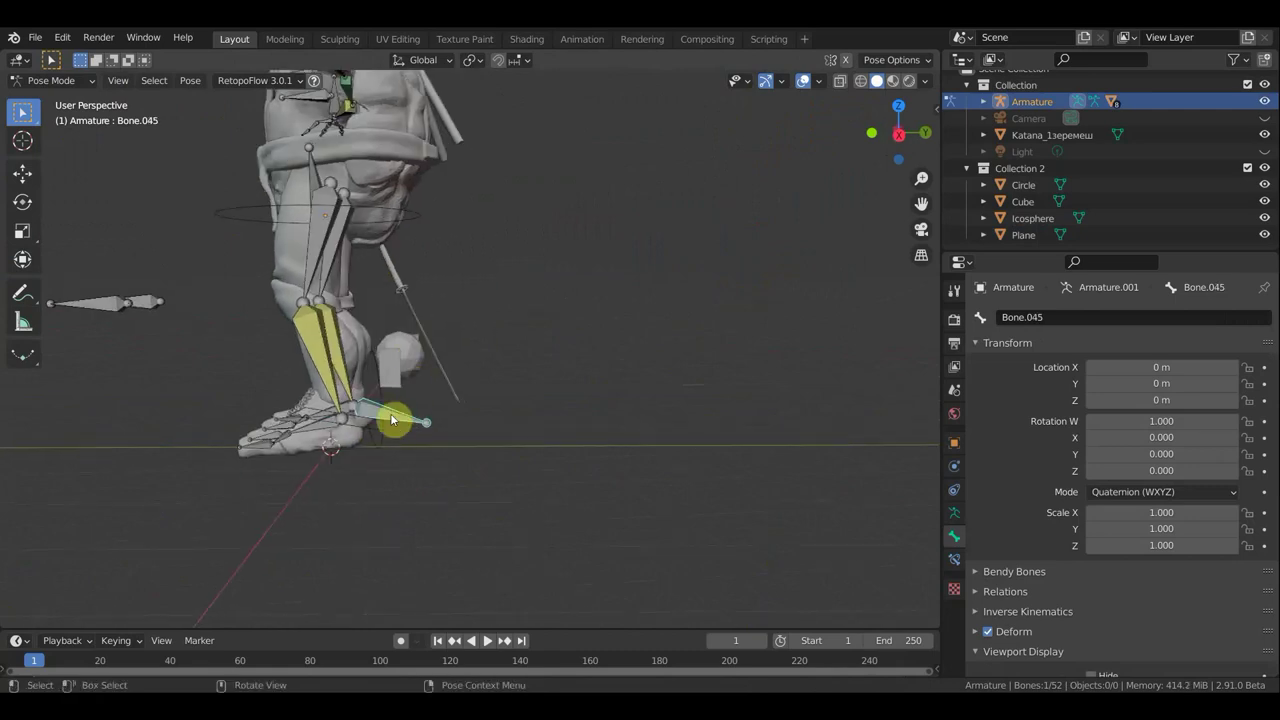
scroll(993, 640, down, 2)
click(1000, 632)
scroll(1137, 657, down, 2)
click(1172, 592)
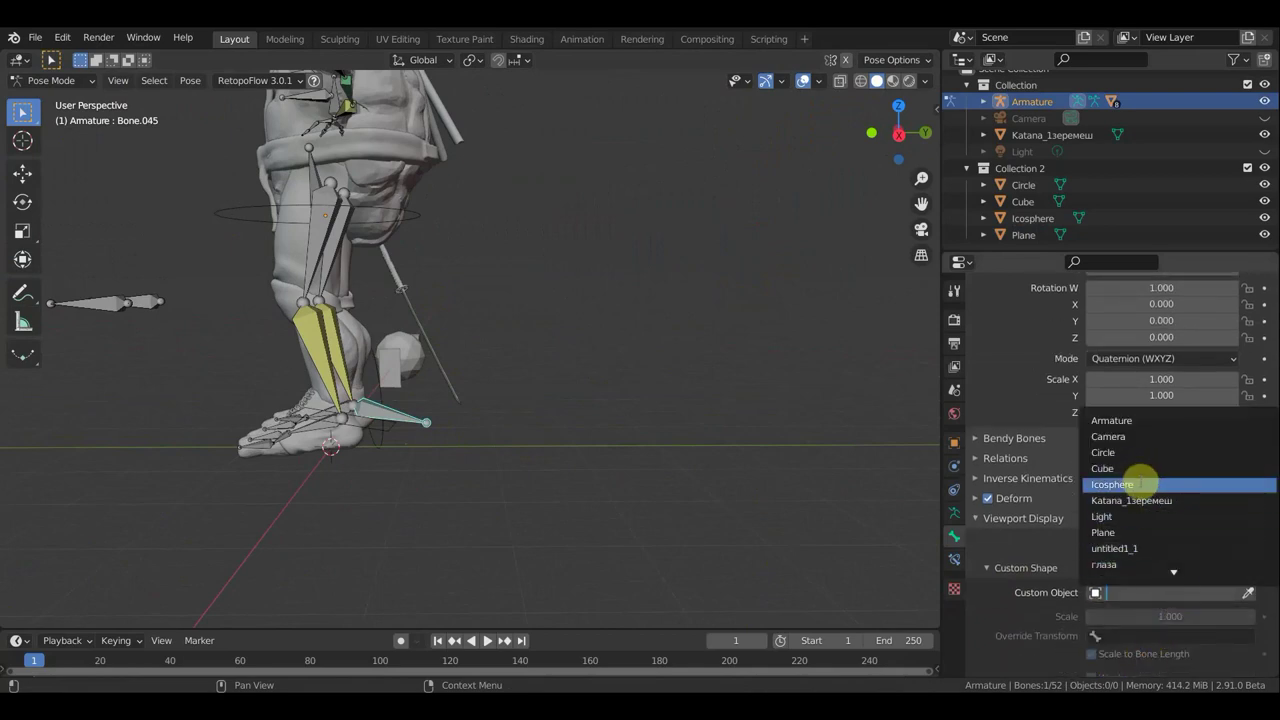
click(1105, 535)
Inspect the foot's Plane shape and switch to front orthographic view
middle_drag(417, 429, 443, 425)
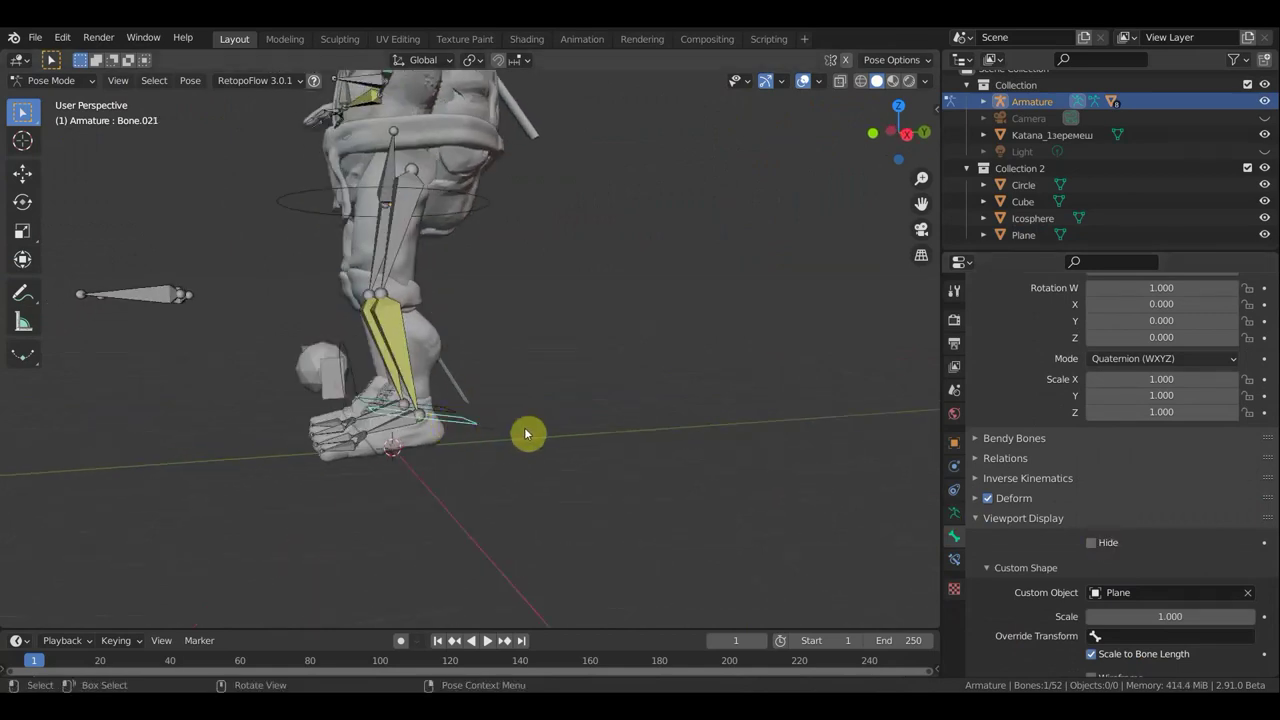
mouse_move(528, 434)
middle_down()
mouse_move(390, 452)
mouse_move(371, 486)
mouse_move(437, 423)
mouse_move(426, 434)
mouse_move(513, 416)
mouse_move(433, 415)
mouse_move(393, 438)
mouse_move(597, 509)
middle_up()
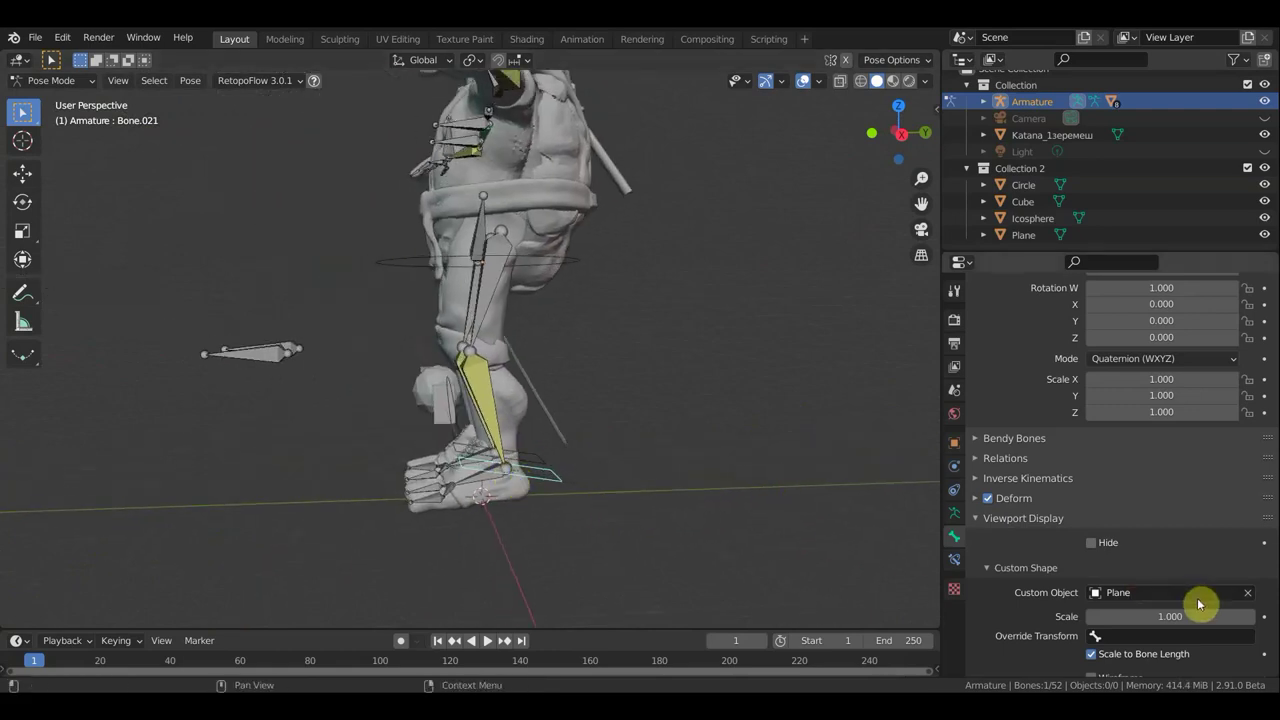
scroll(1150, 622, down, 2)
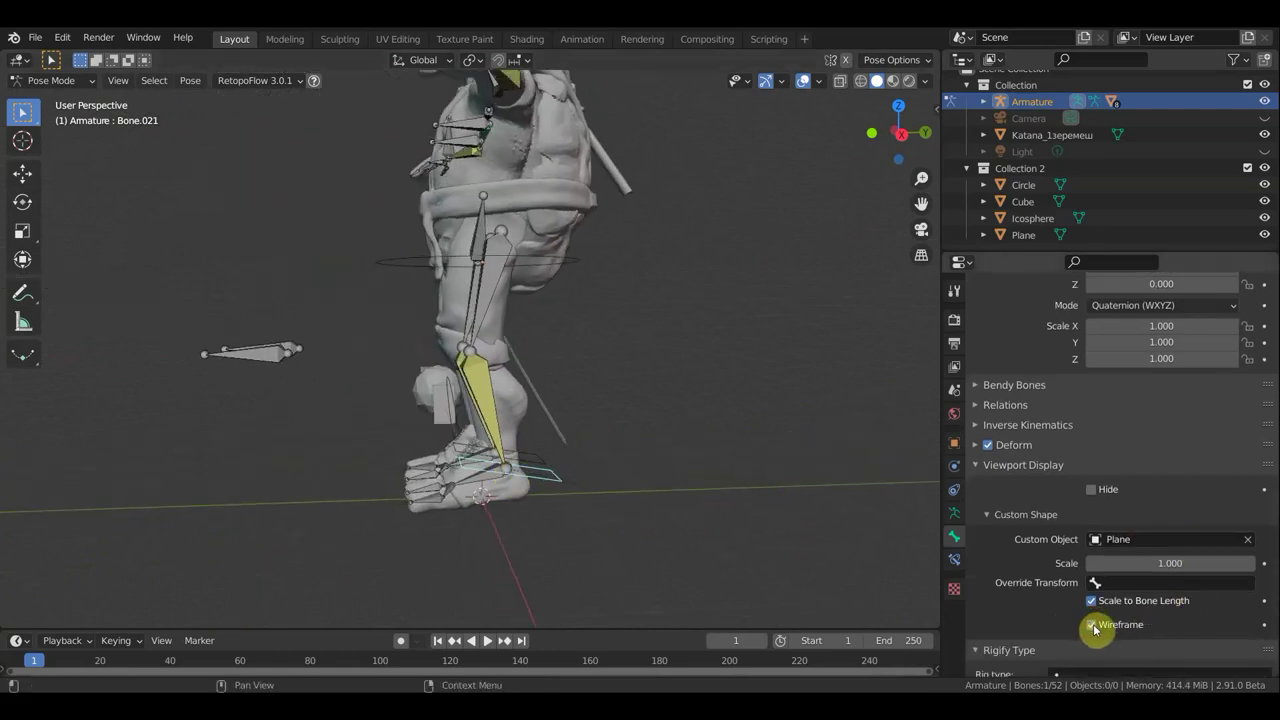
mouse_move(786, 480)
middle_down()
mouse_move(766, 511)
mouse_move(891, 503)
mouse_move(860, 487)
mouse_move(591, 507)
middle_up()
key(KP_1)
scroll(820, 460, up, 2)
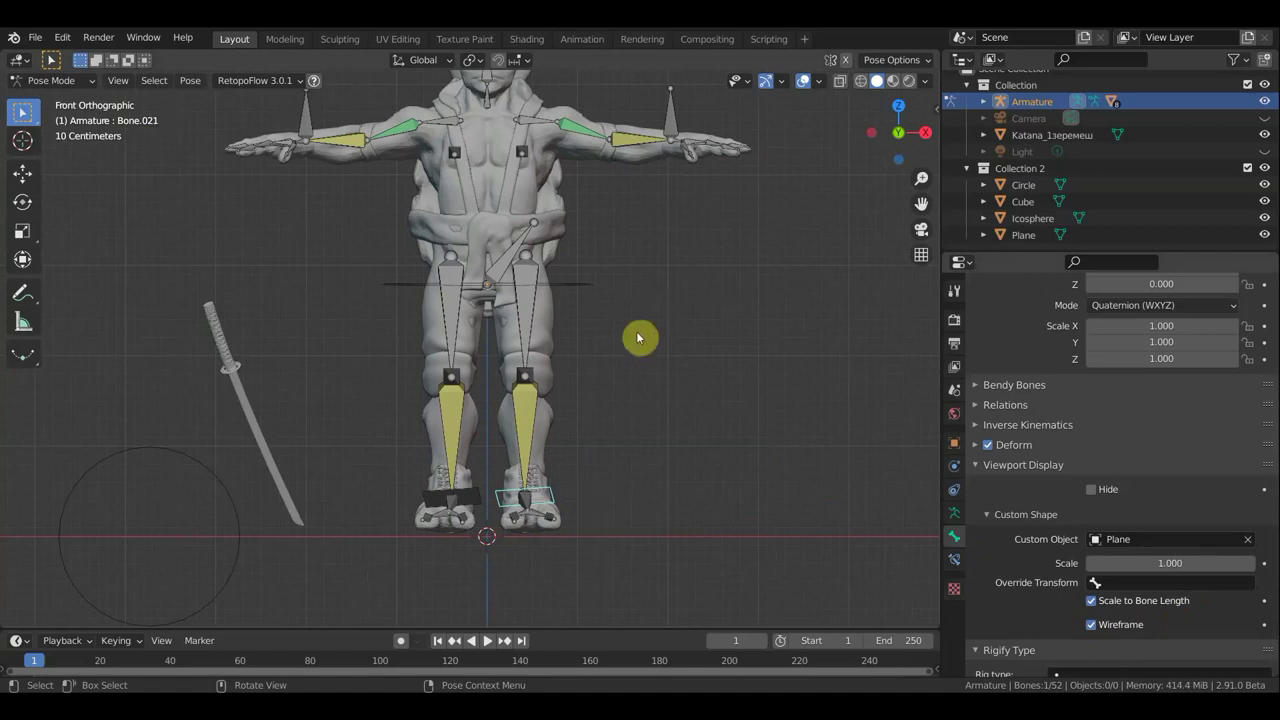
scroll(640, 320, down, 1)
Give chest bone Bone.003 a wireframe Icosphere custom shape at 0.400 scale
click(640, 163)
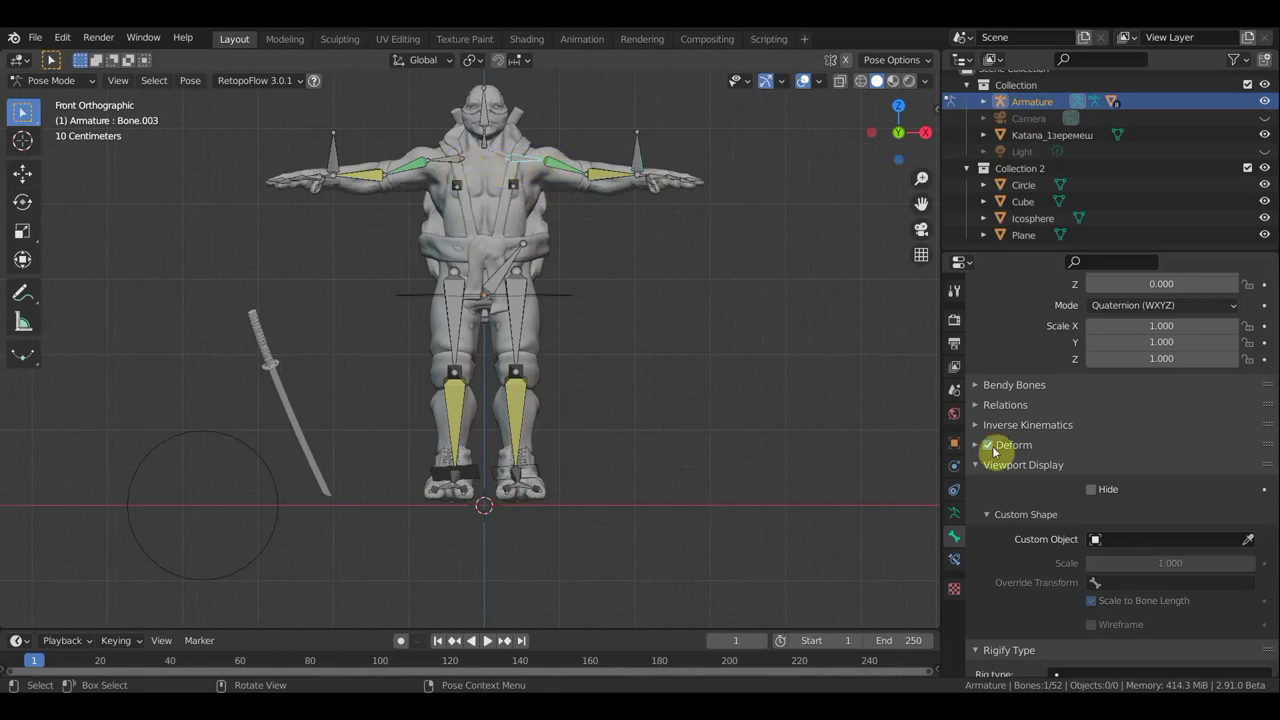
click(1143, 540)
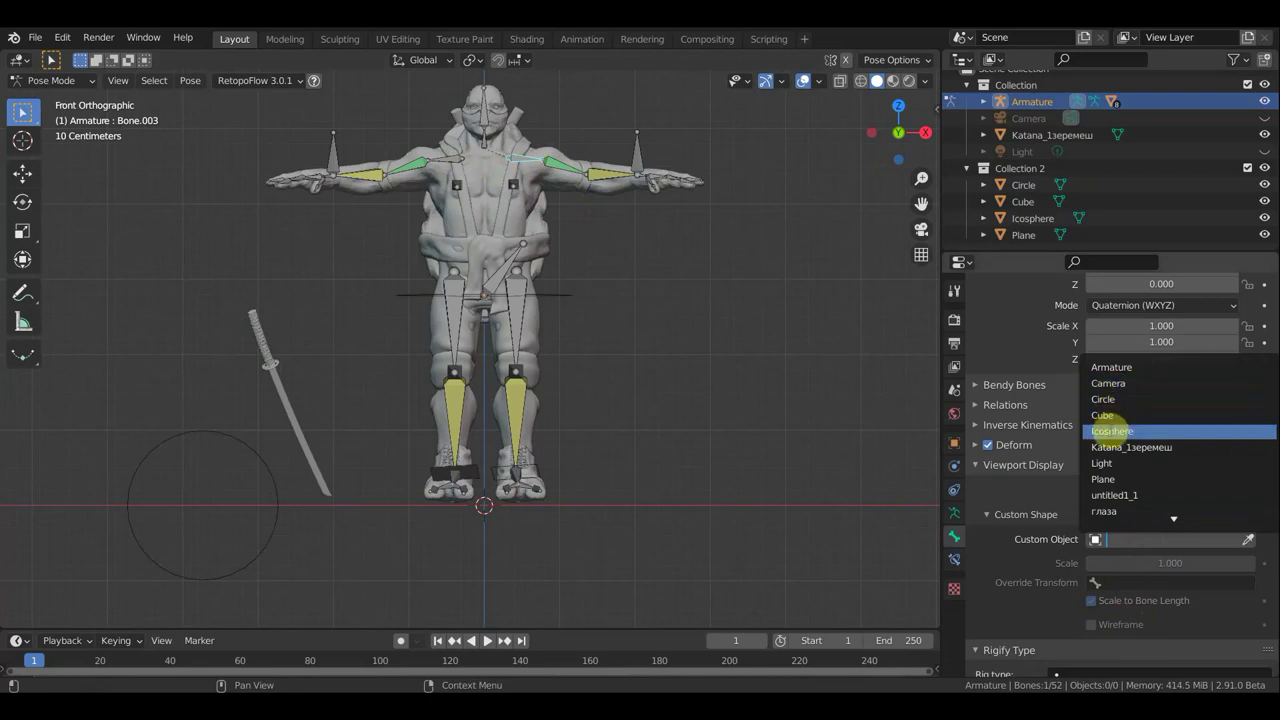
click(1109, 431)
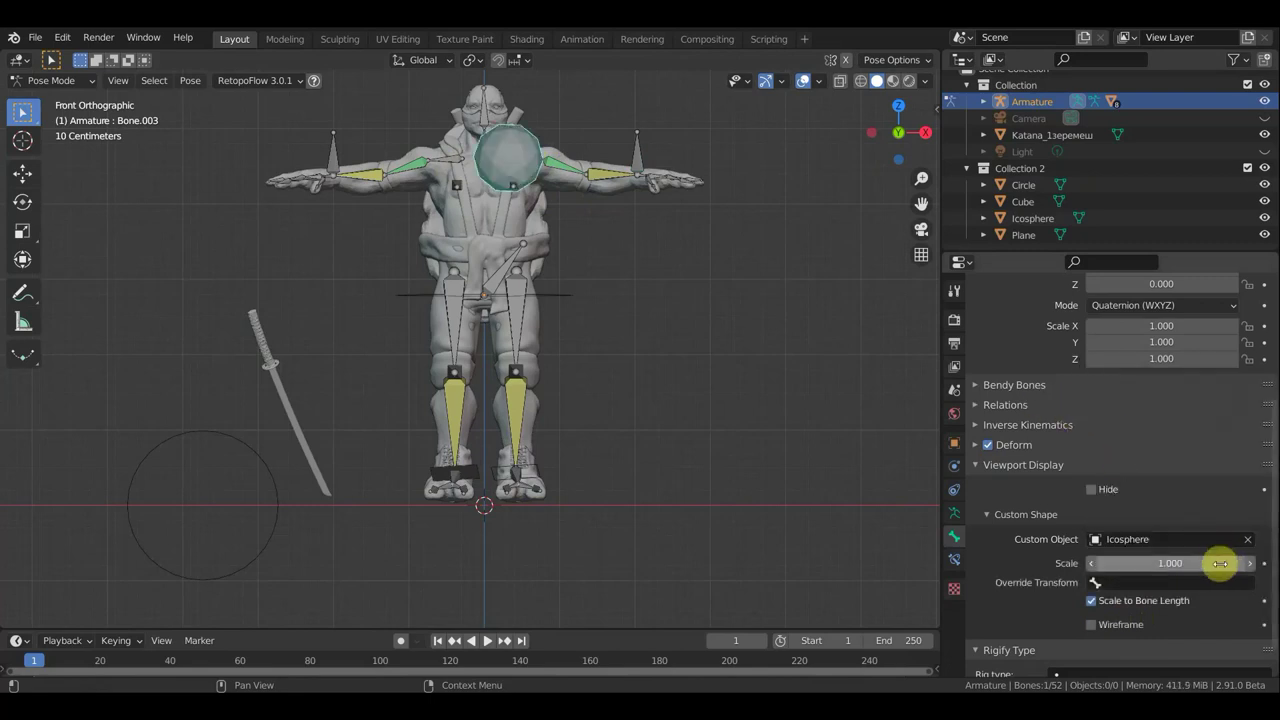
drag(1220, 563, 1090, 563)
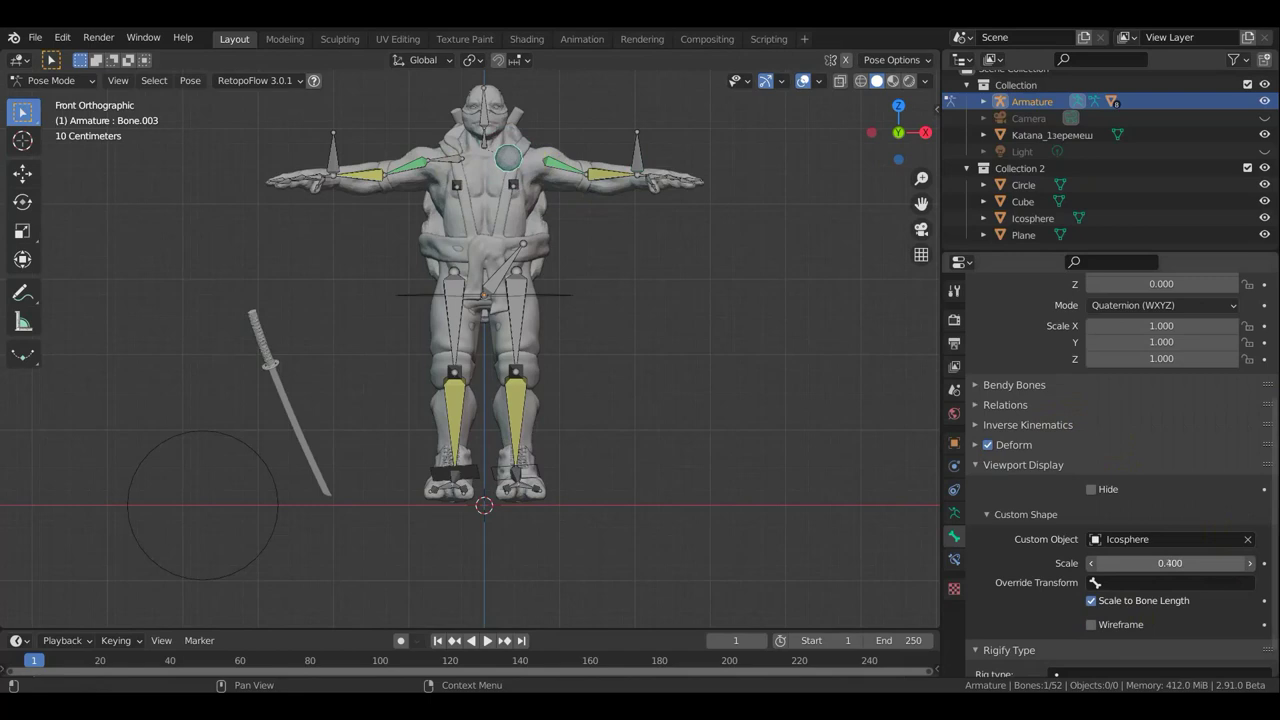
click(1094, 628)
mouse_move(774, 437)
middle_down()
mouse_move(625, 503)
mouse_move(751, 477)
mouse_move(746, 460)
middle_up()
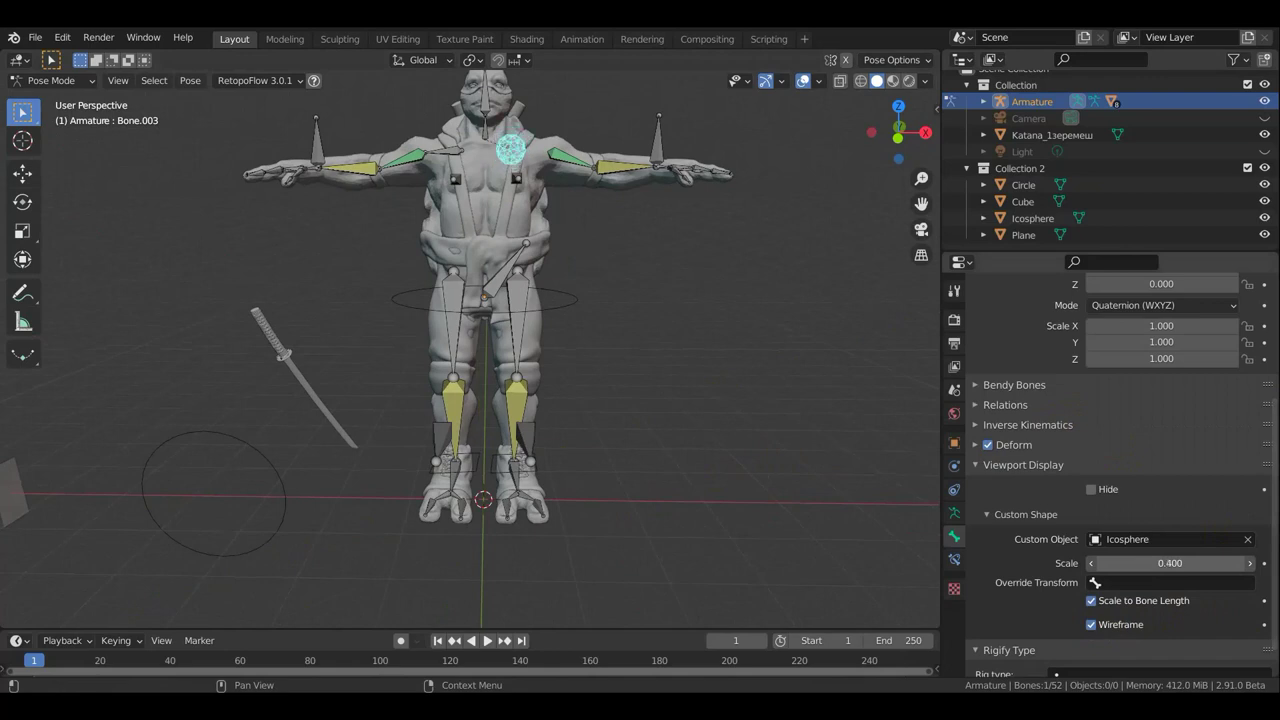
click(453, 158)
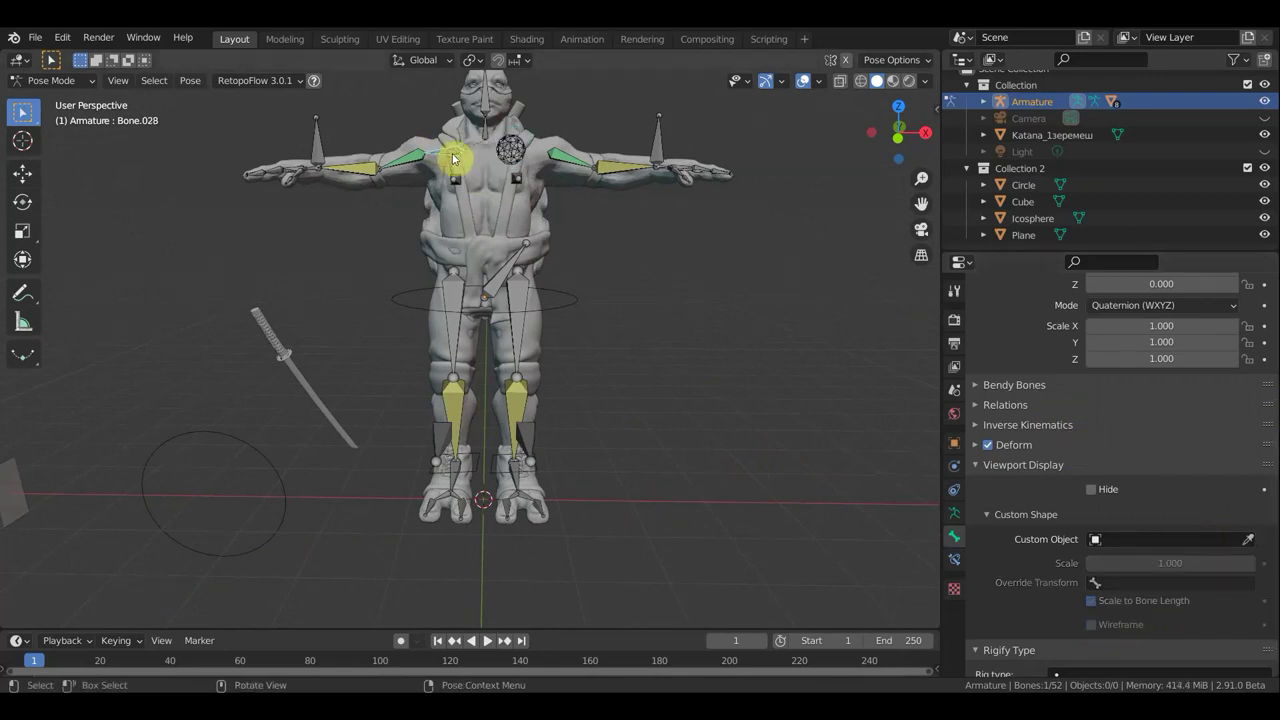
Set chest bone Bone.028's custom shape to Icosphere, scaled to 0.400
click(1200, 543)
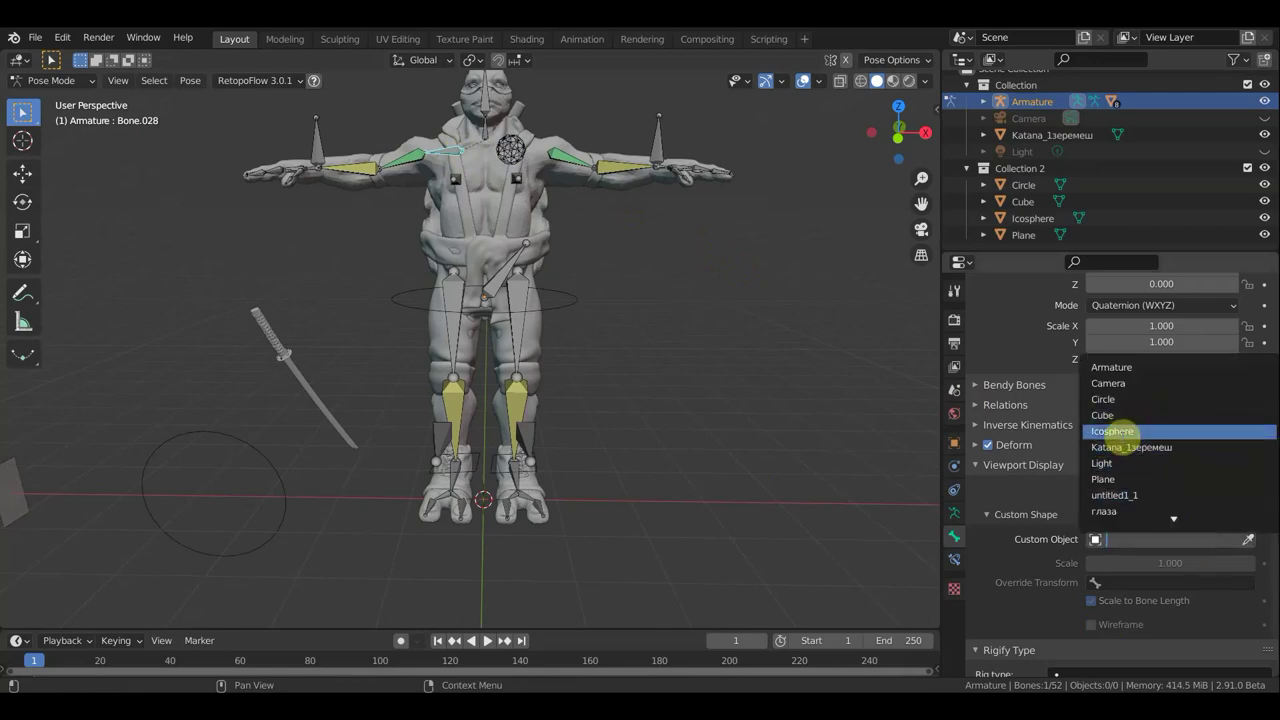
click(1117, 431)
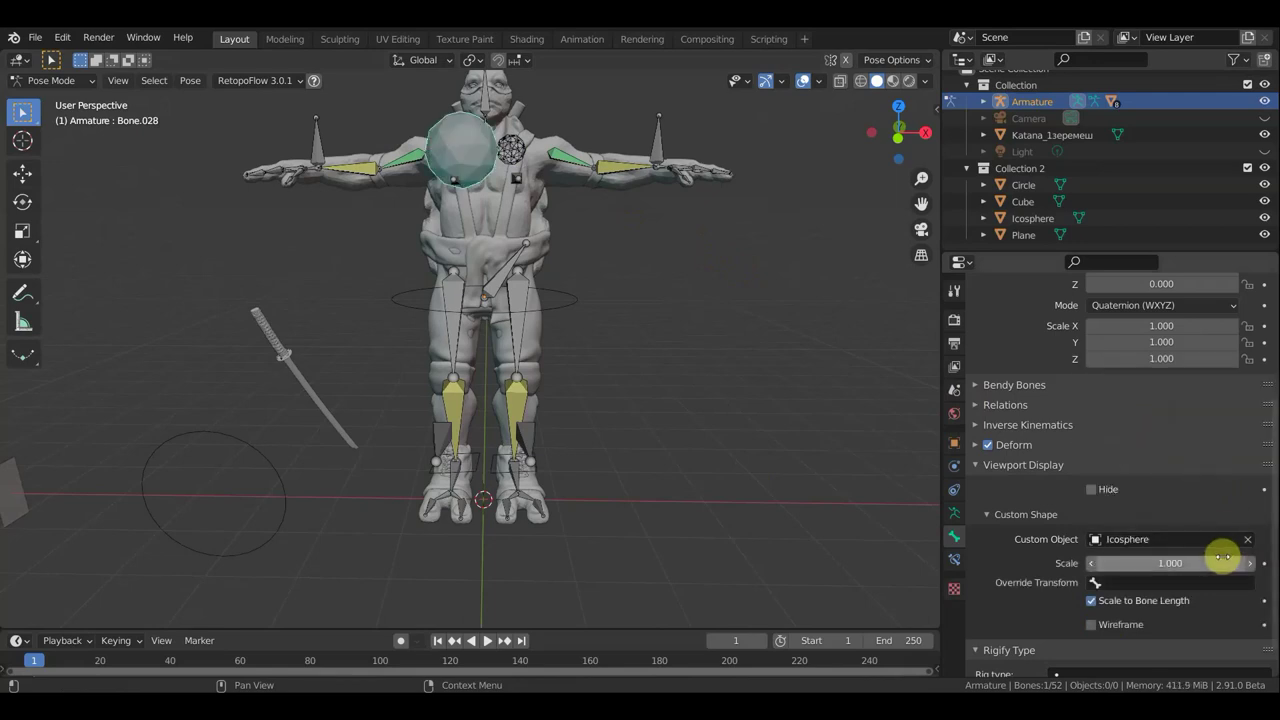
drag(1224, 560, 1100, 562)
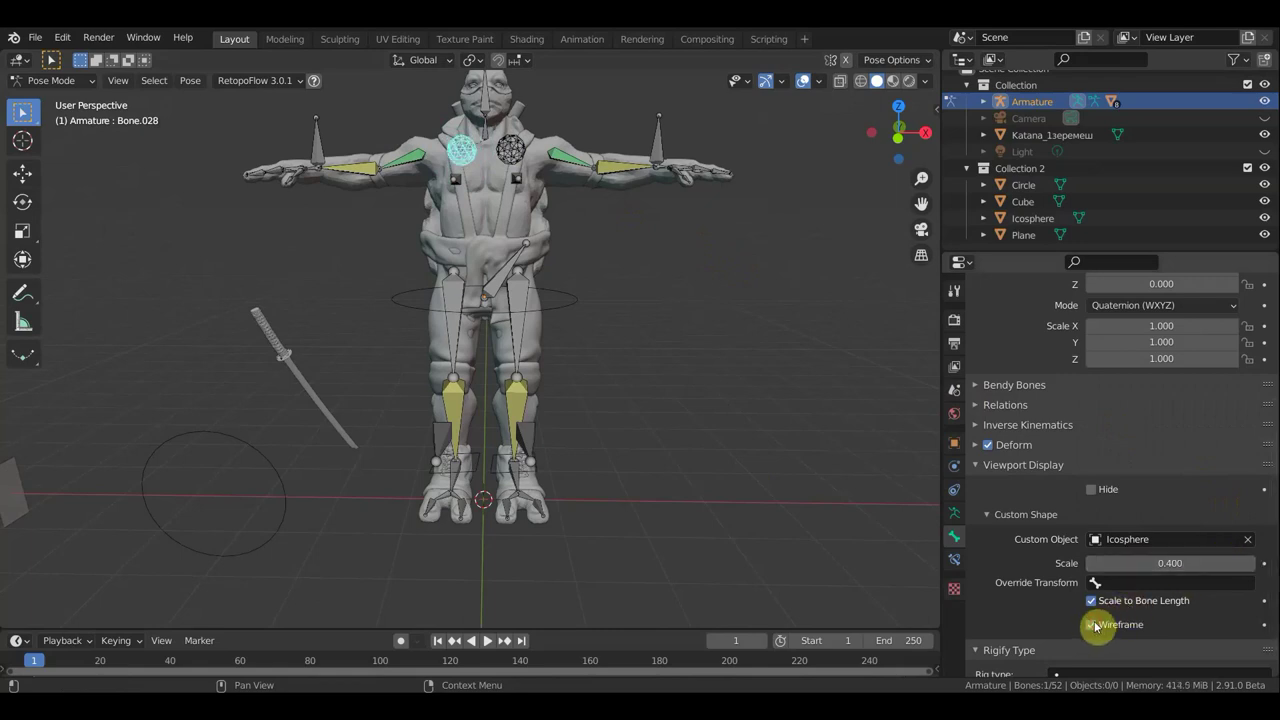
scroll(722, 352, down, 1)
scroll(718, 354, down, 1)
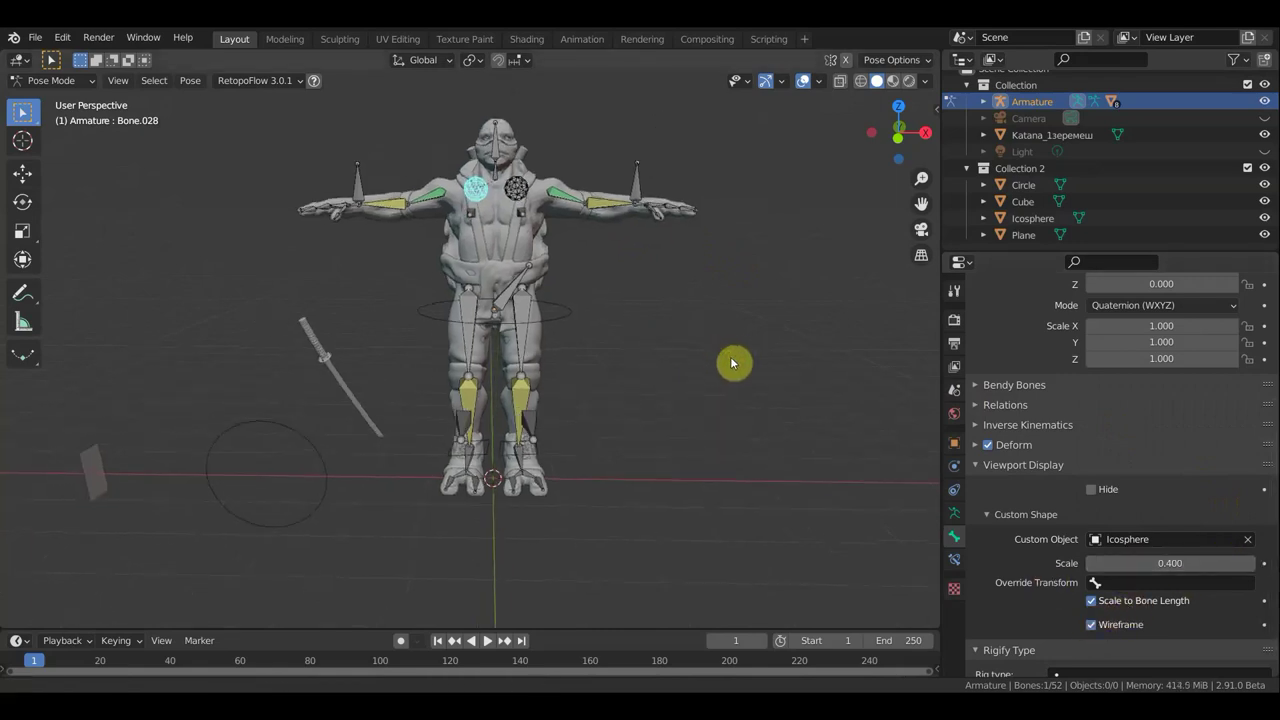
click(368, 198)
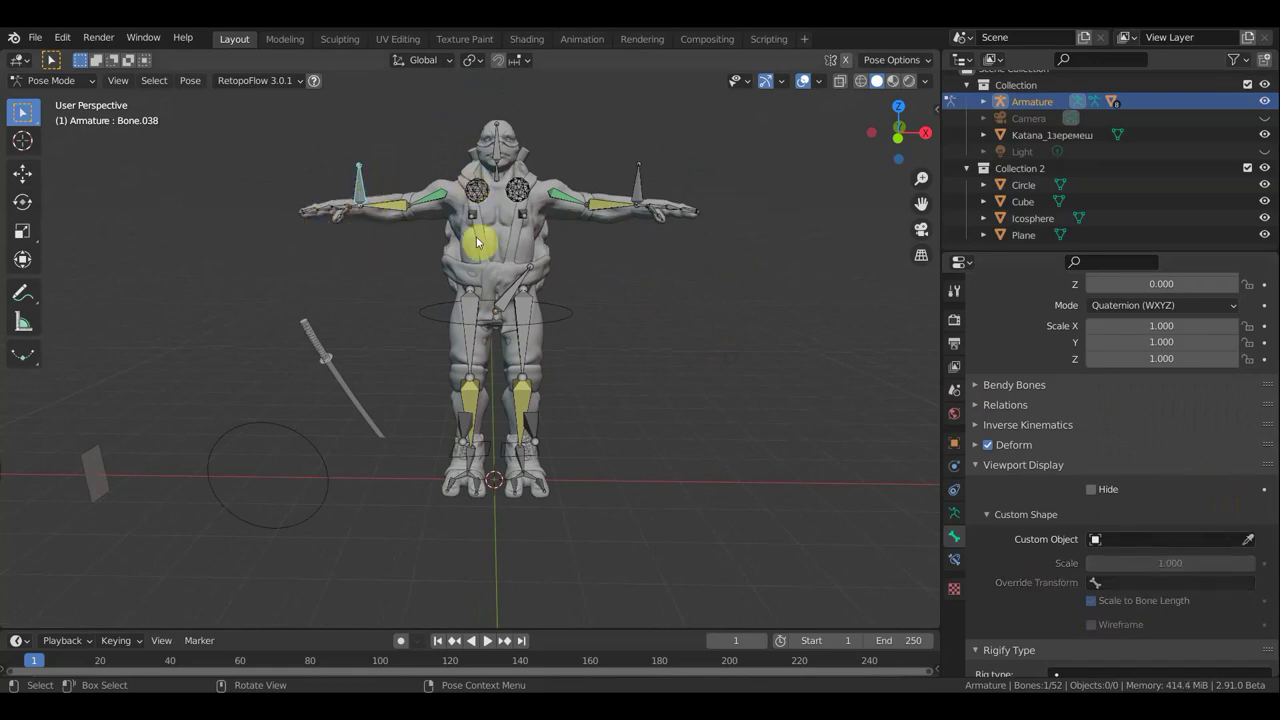
Replace Icosphere with a wireframe Cube shape on wrist bone Bone.038 at 0.200
click(1188, 541)
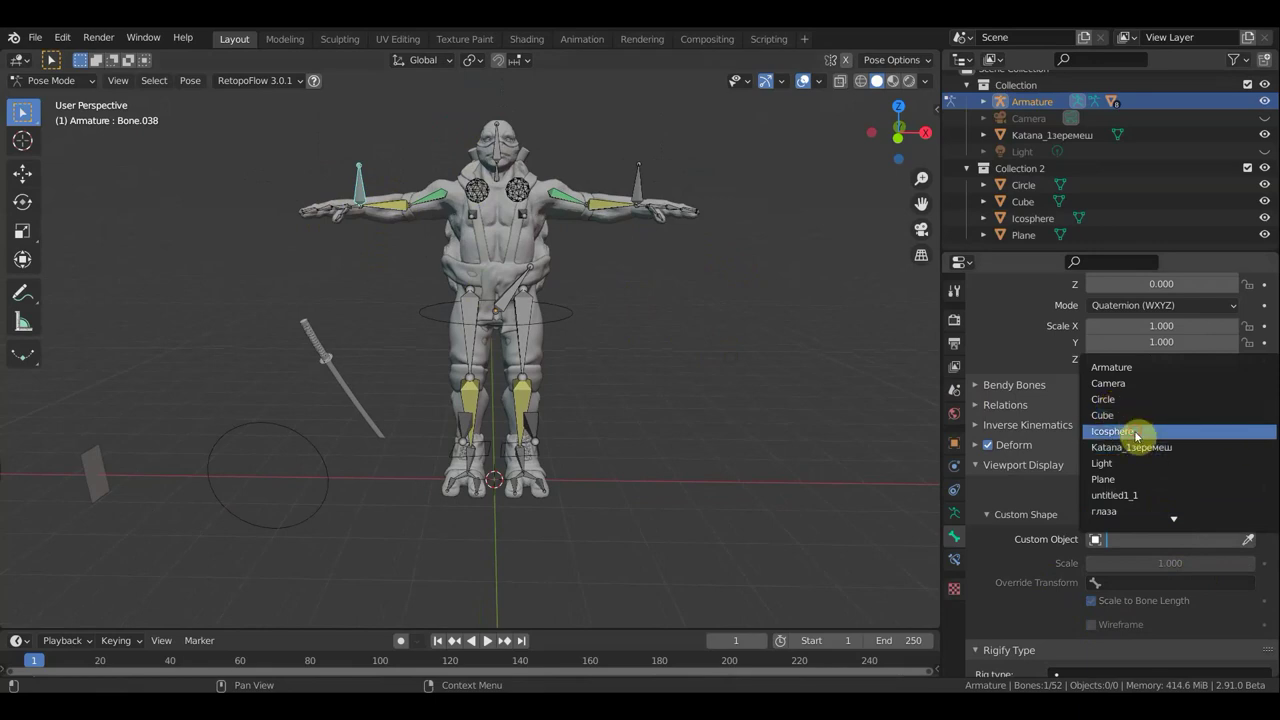
click(1136, 436)
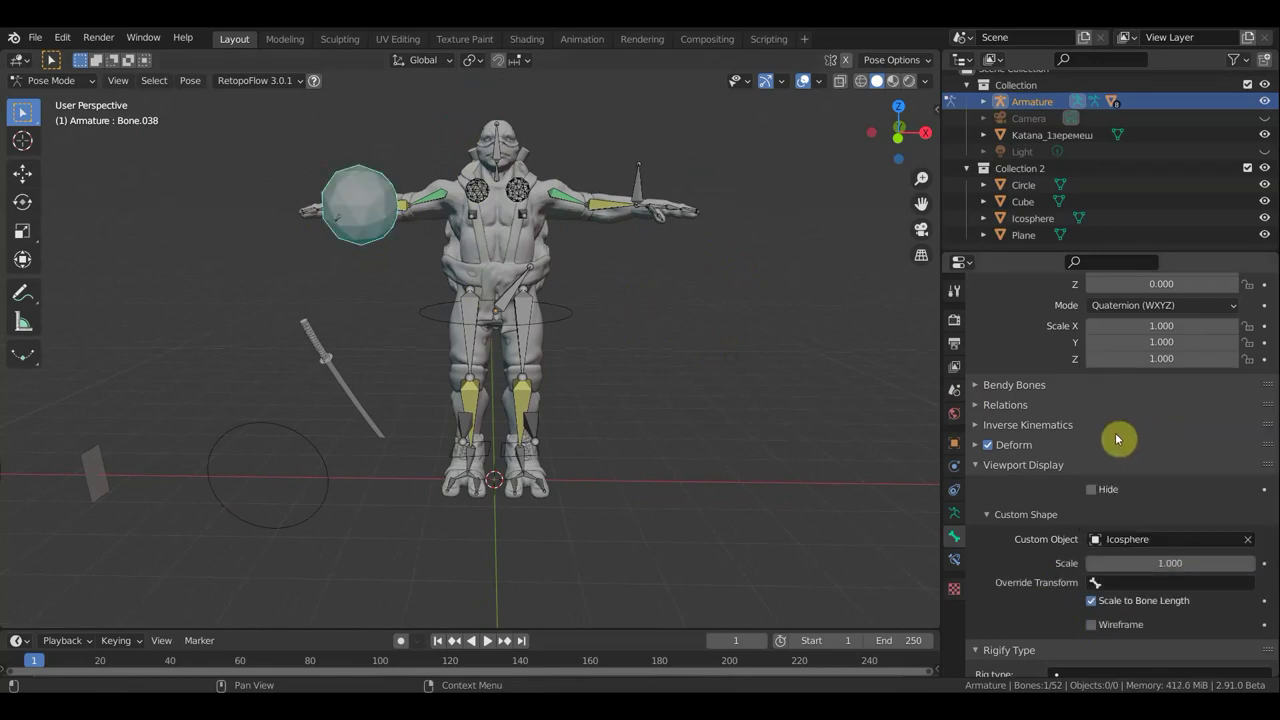
click(1252, 544)
click(1186, 541)
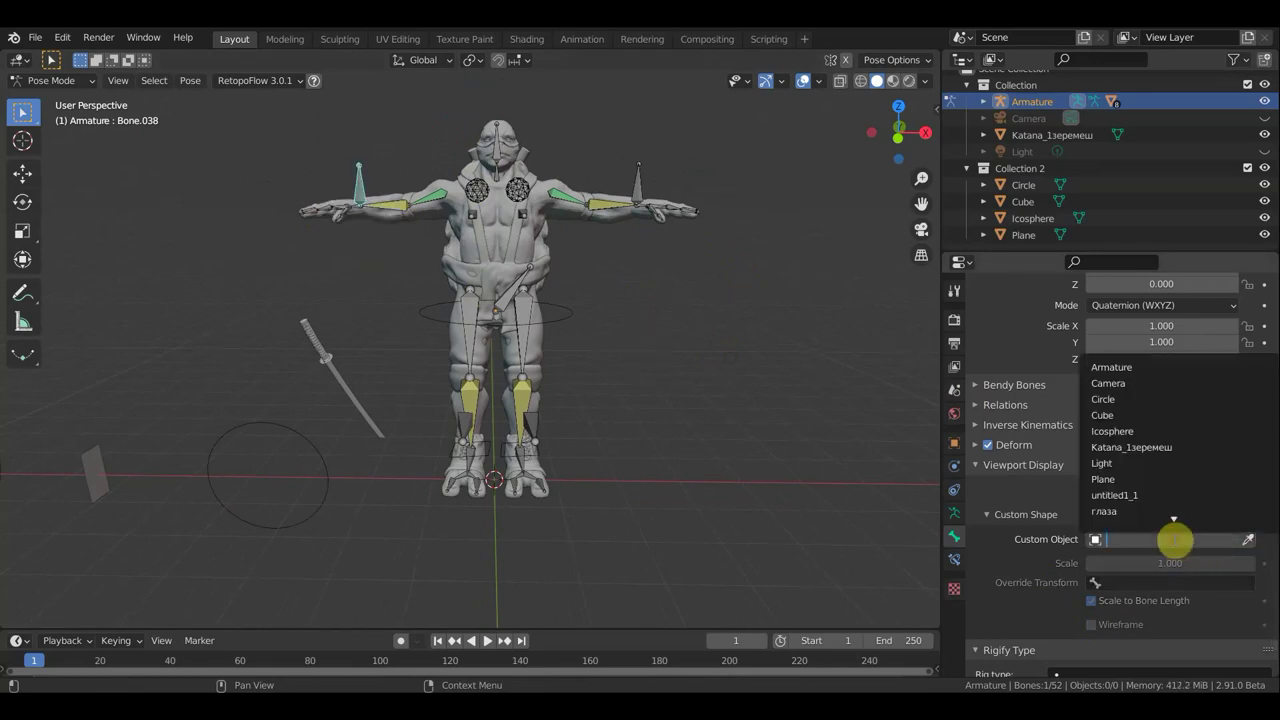
click(1108, 416)
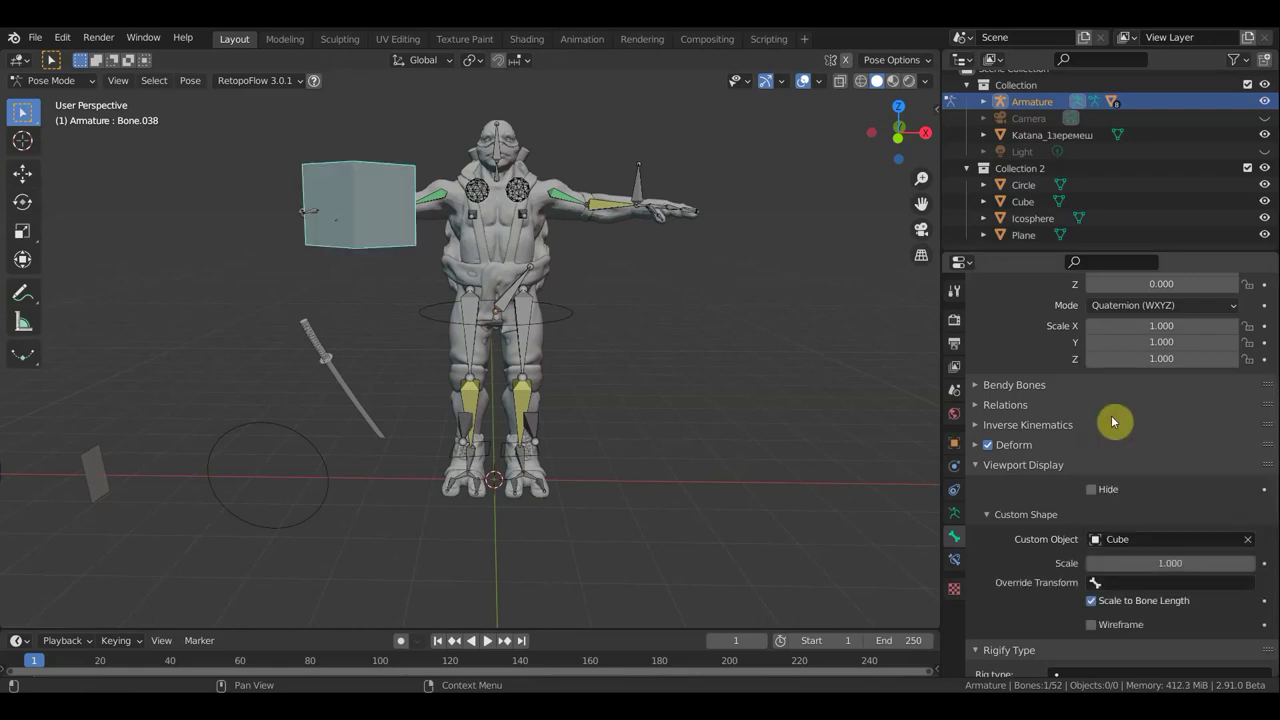
drag(1216, 562, 1100, 562)
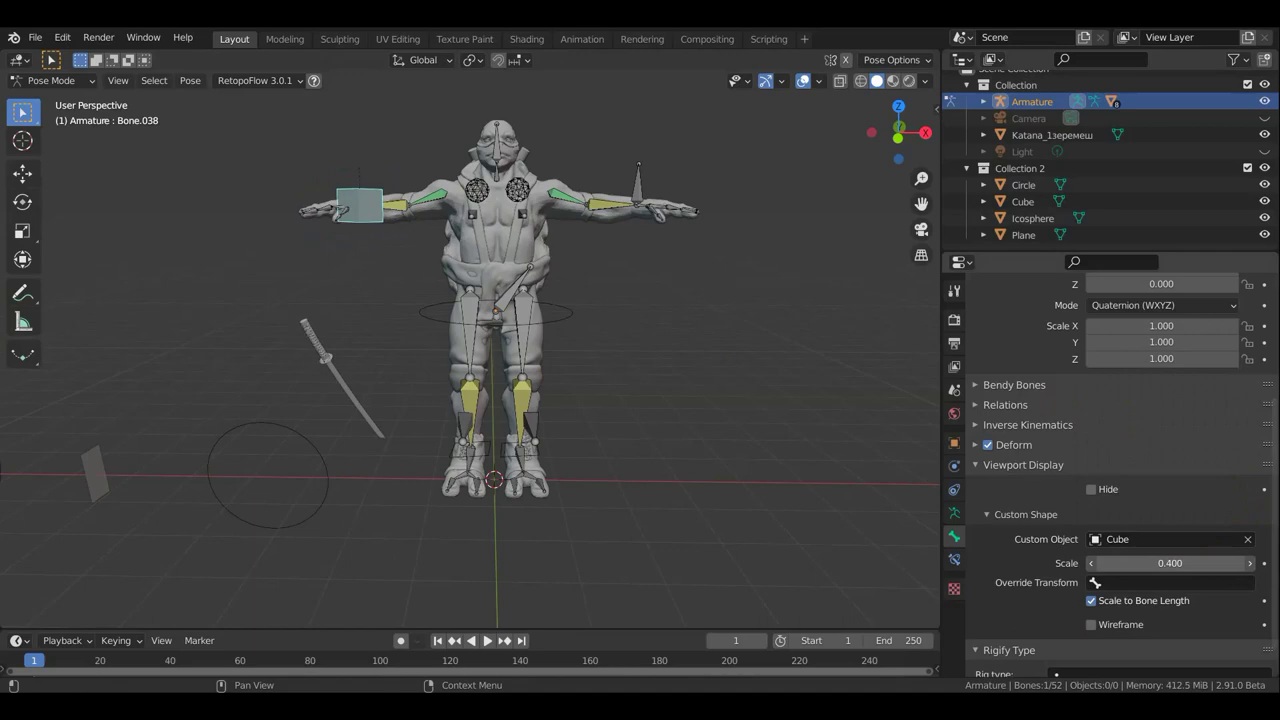
click(1090, 625)
Adjust the wrist cube's scale down and back up to 0.200
mouse_move(692, 354)
middle_down()
mouse_move(575, 348)
mouse_move(389, 281)
middle_up()
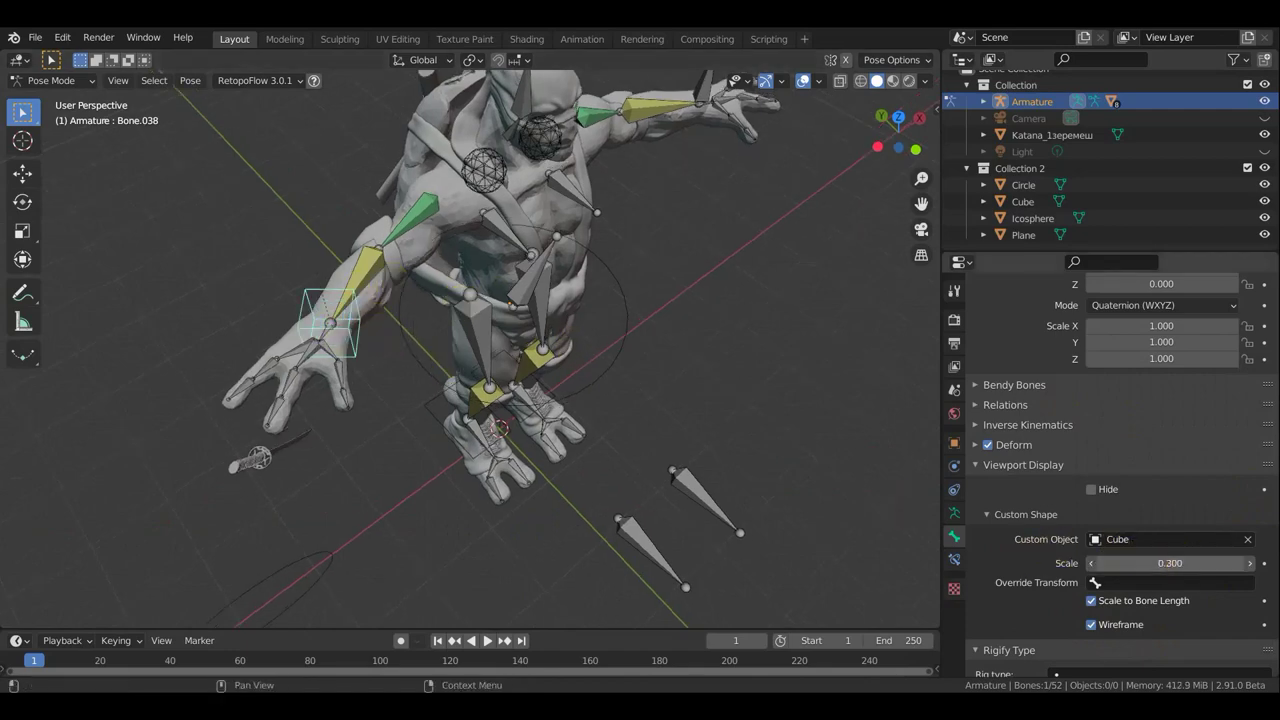
drag(1143, 563, 837, 551)
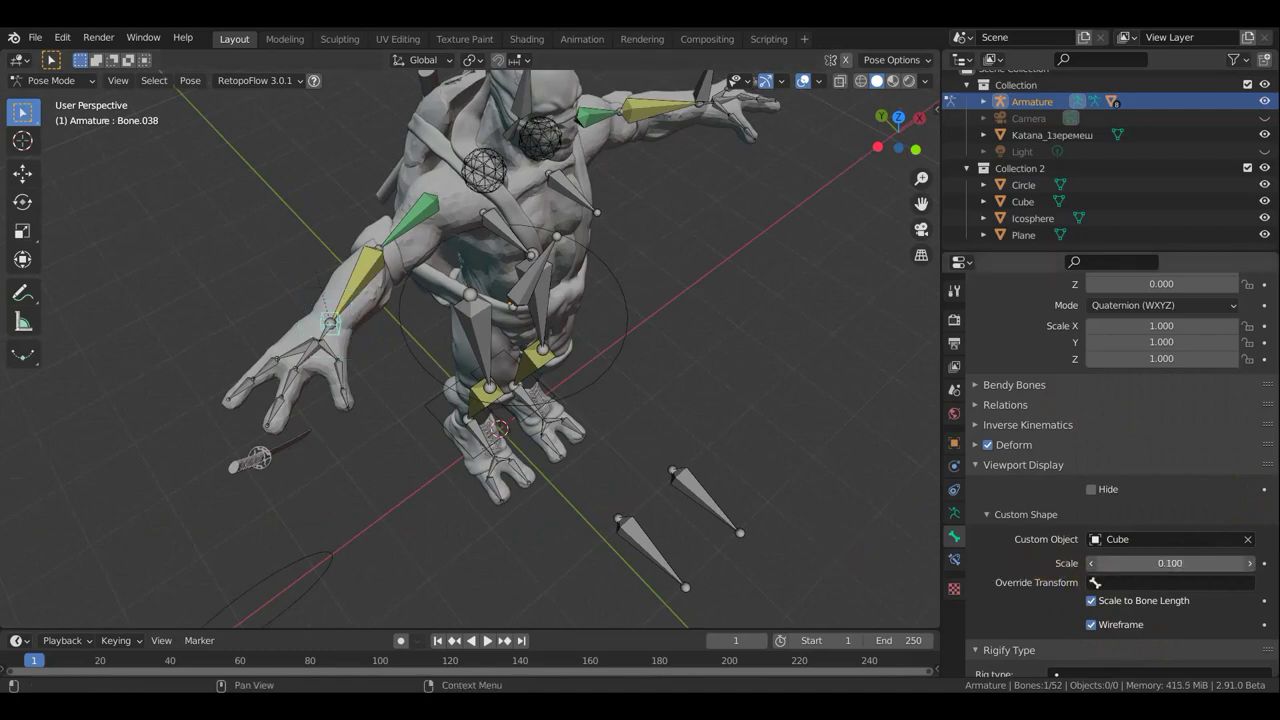
drag(1153, 563, 1230, 563)
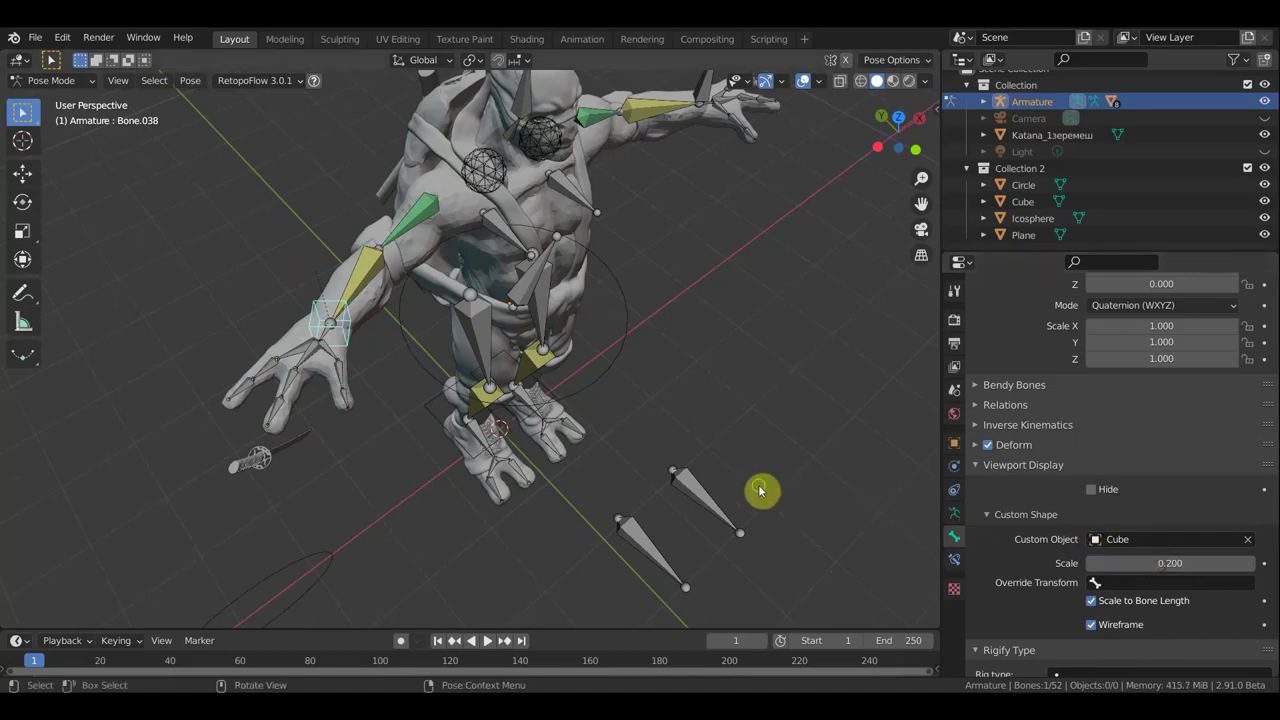
middle_drag(763, 491, 627, 411)
scroll(812, 357, down, 2)
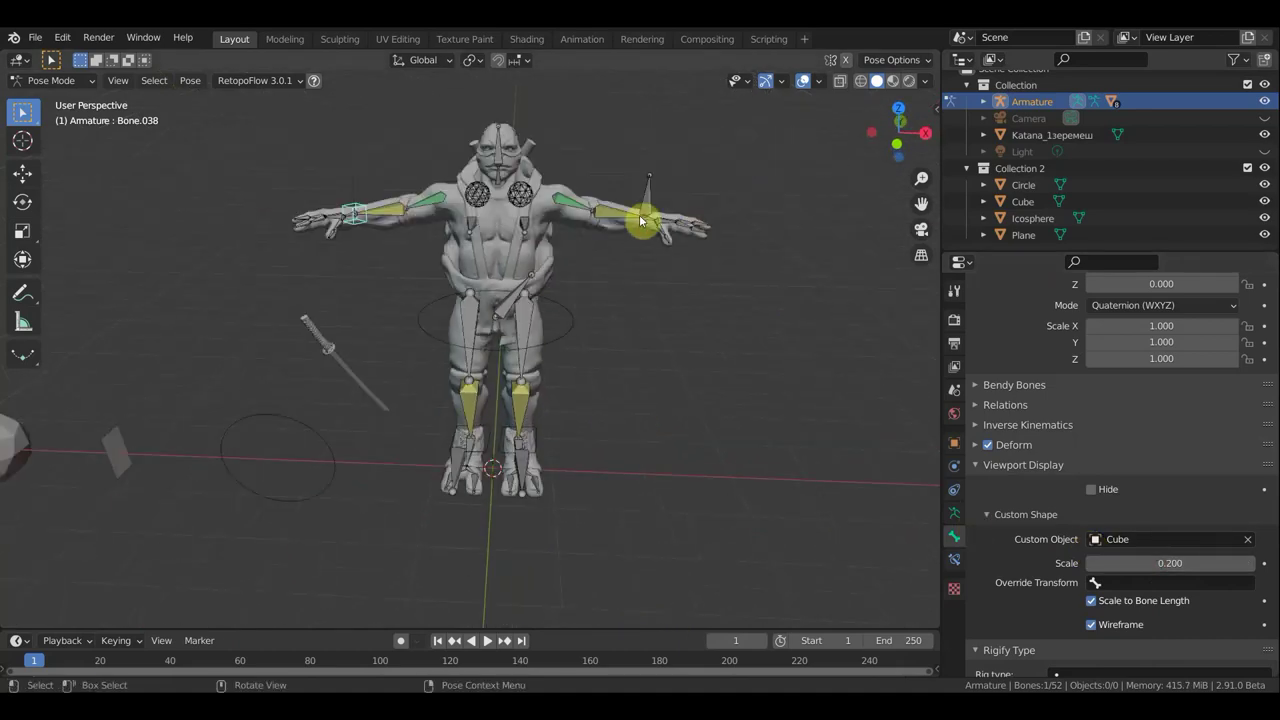
Give wrist bone Bone.013 a wireframe Cube custom shape at 0.200, then deselect
click(648, 208)
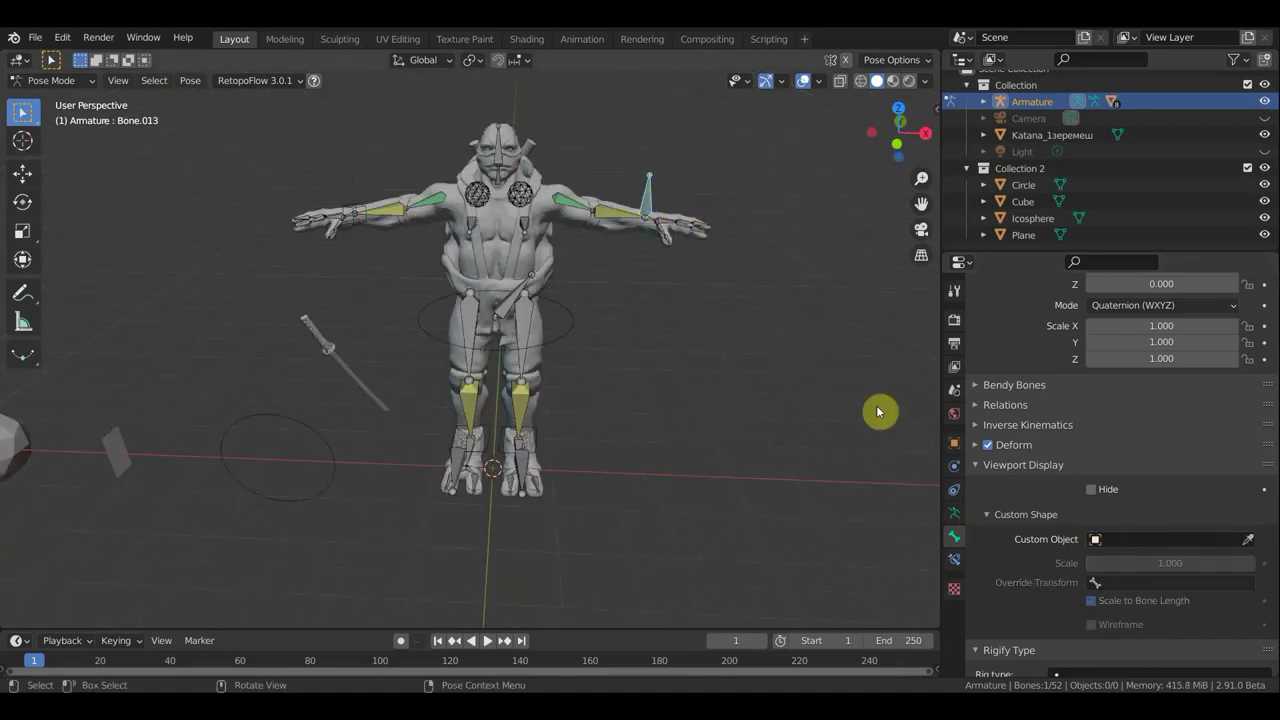
click(1177, 539)
click(1100, 414)
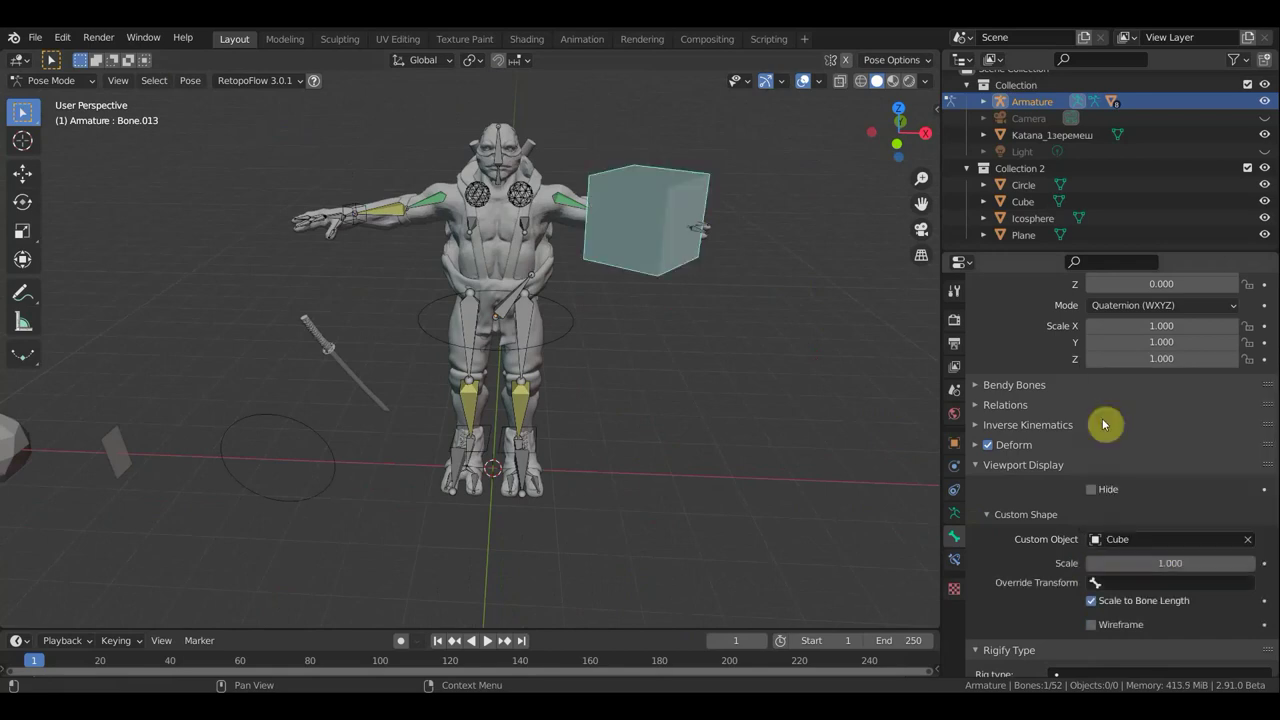
drag(1198, 566, 1150, 566)
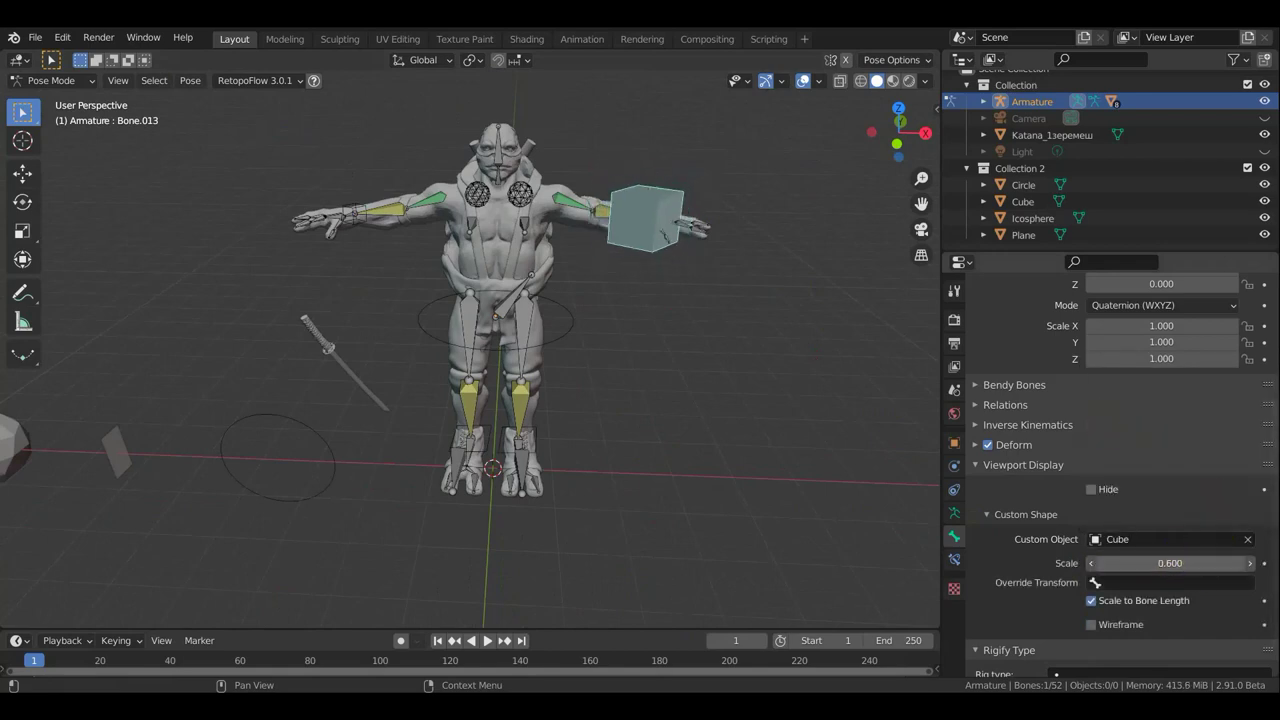
click(1092, 626)
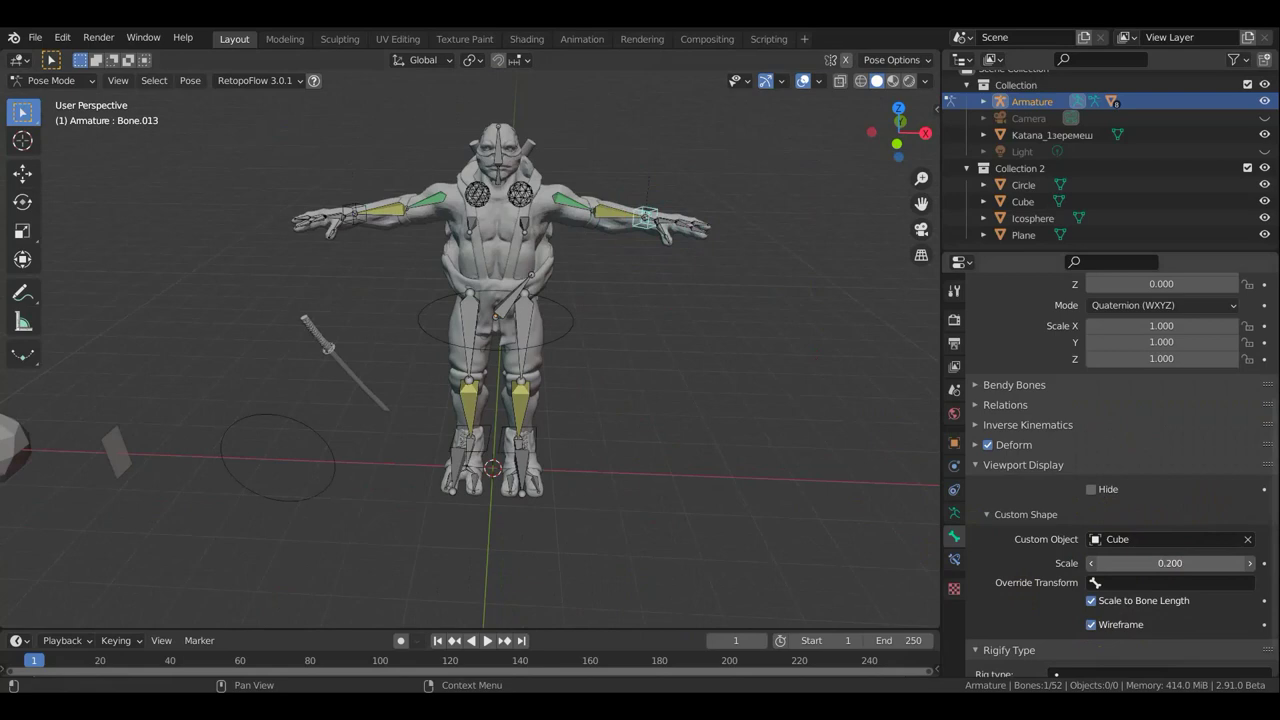
scroll(691, 466, up, 2)
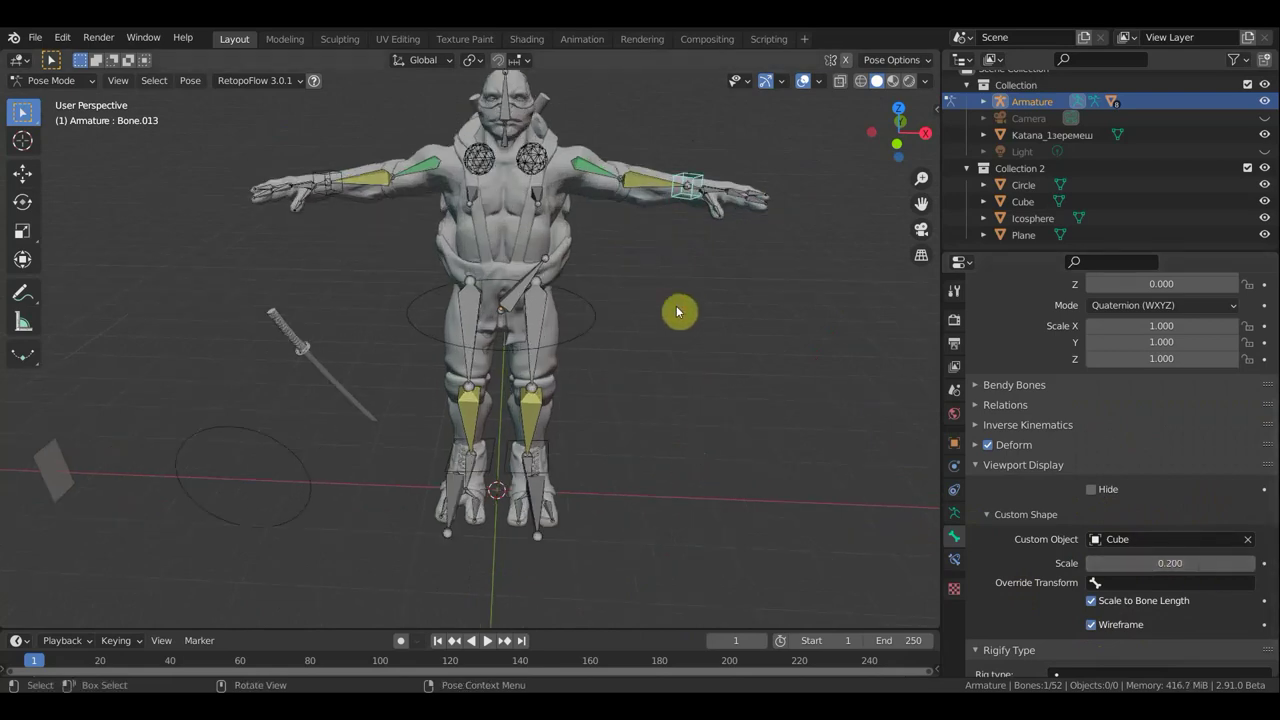
click(693, 181)
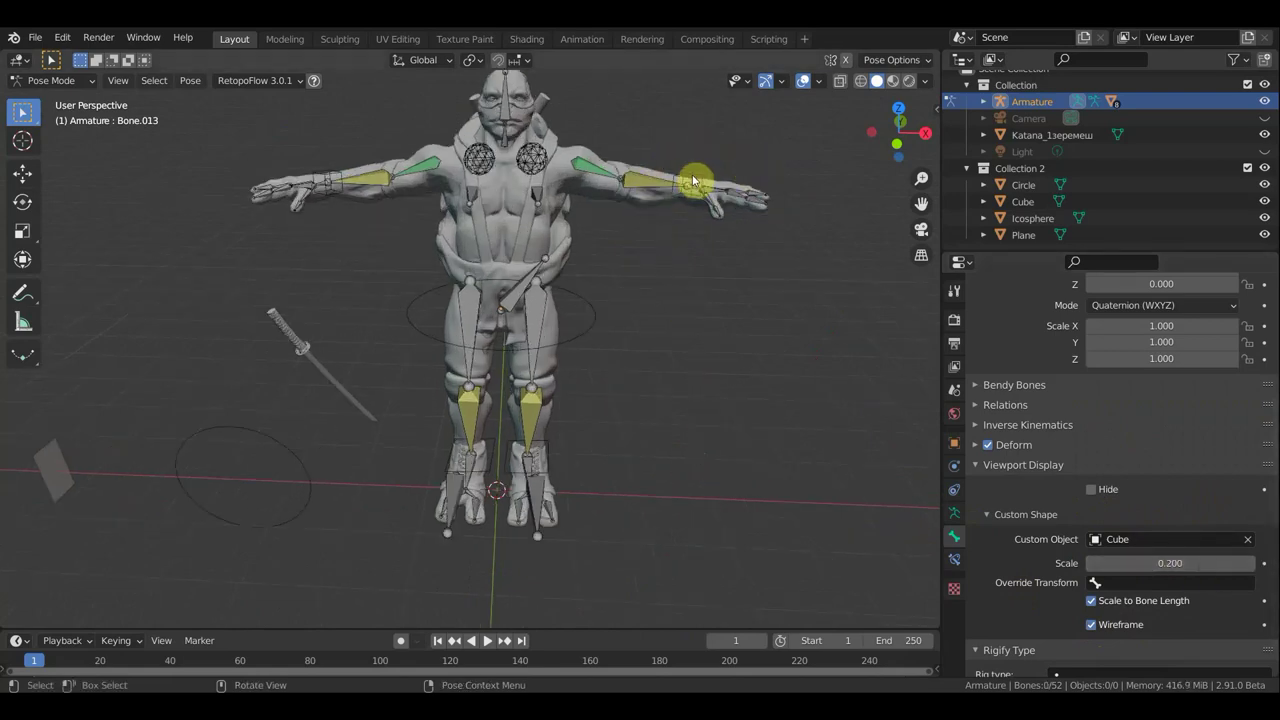
click(679, 192)
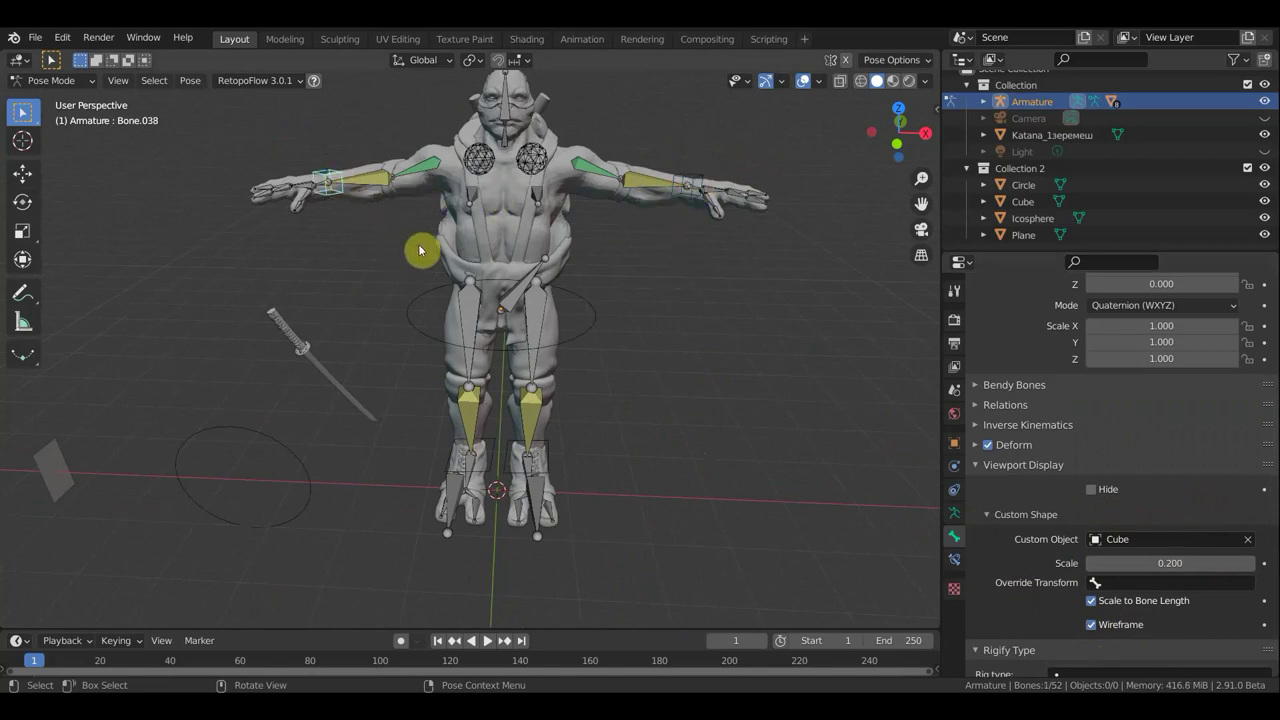
scroll(680, 340, down, 1)
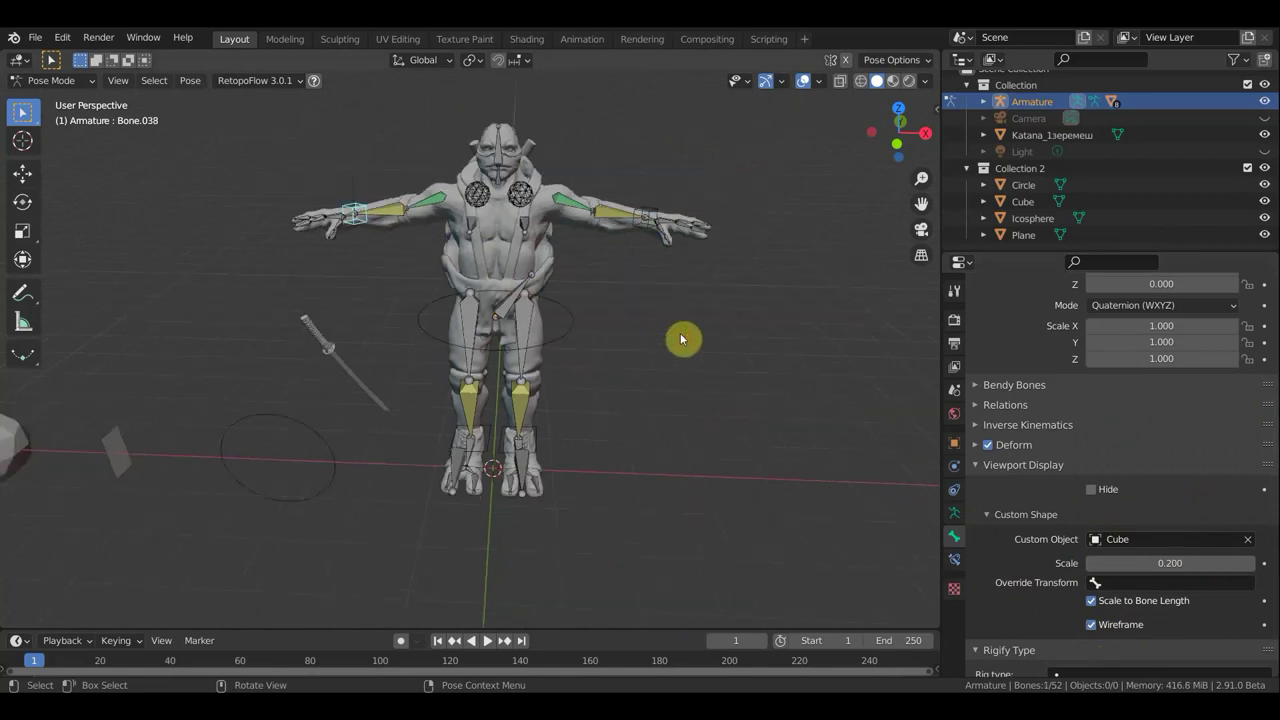
Set head bone Bone.002's custom shape to Circle
middle_drag(688, 334, 523, 229)
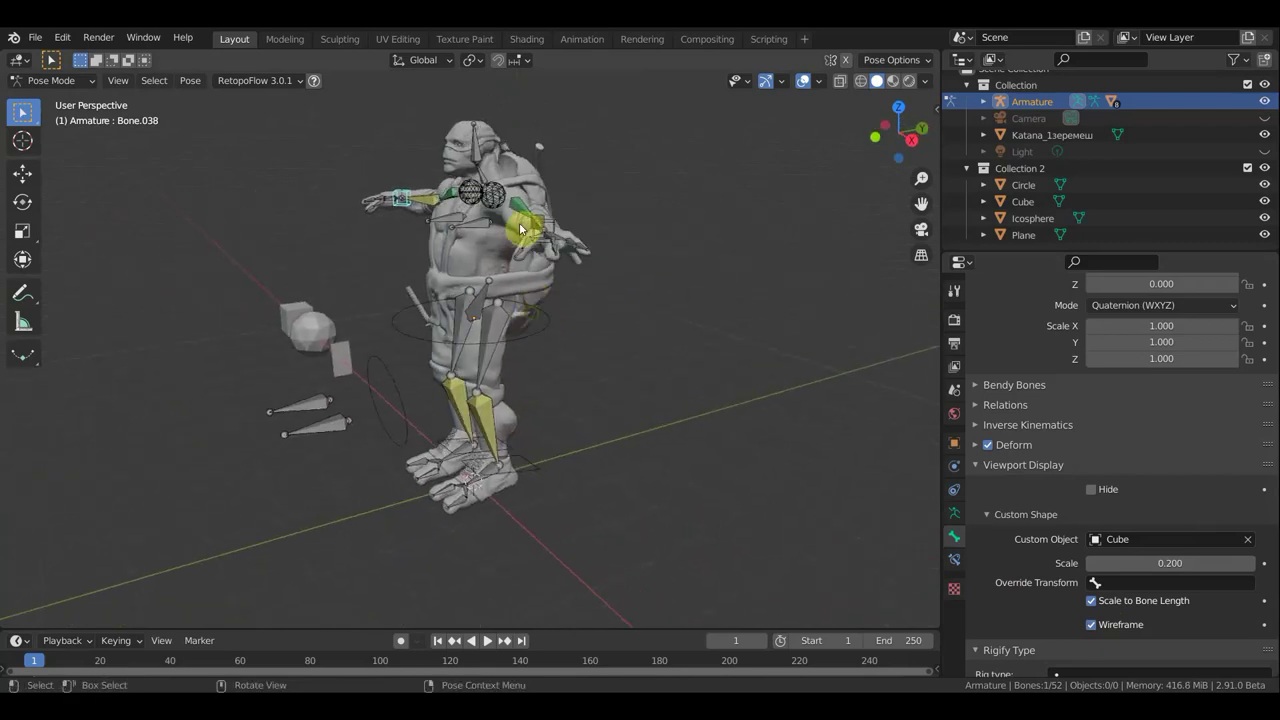
click(479, 152)
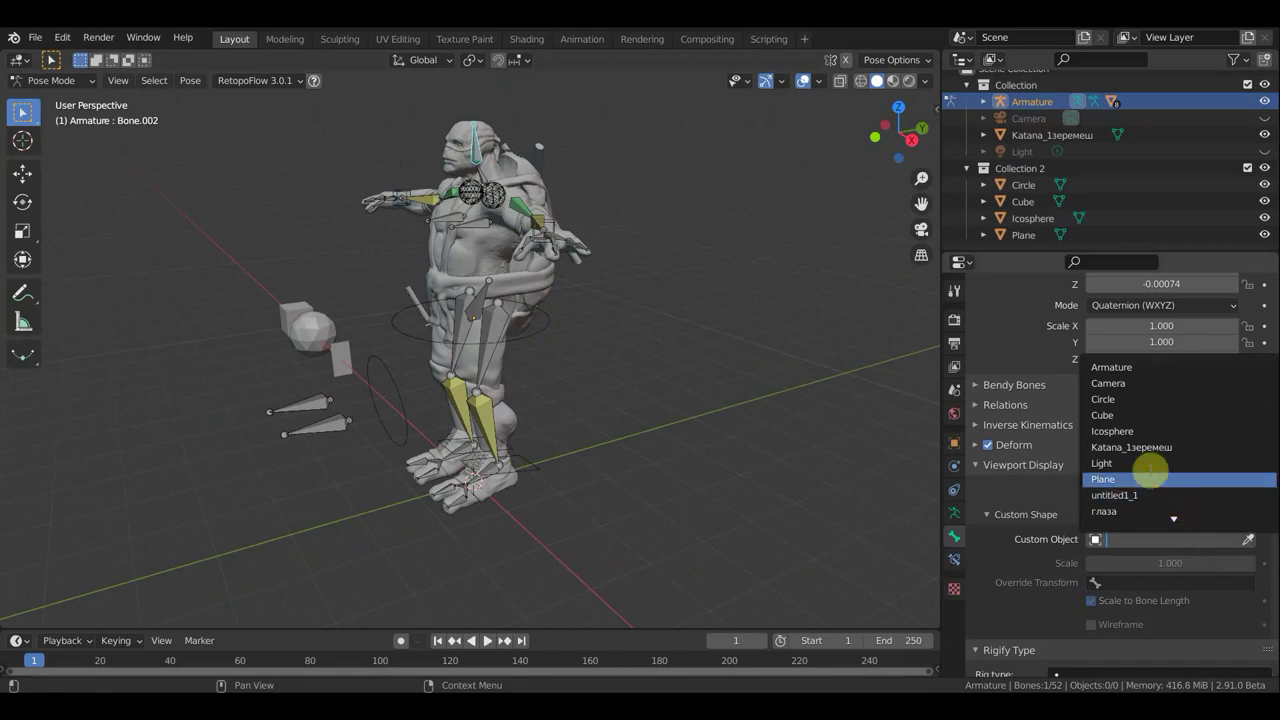
click(1112, 399)
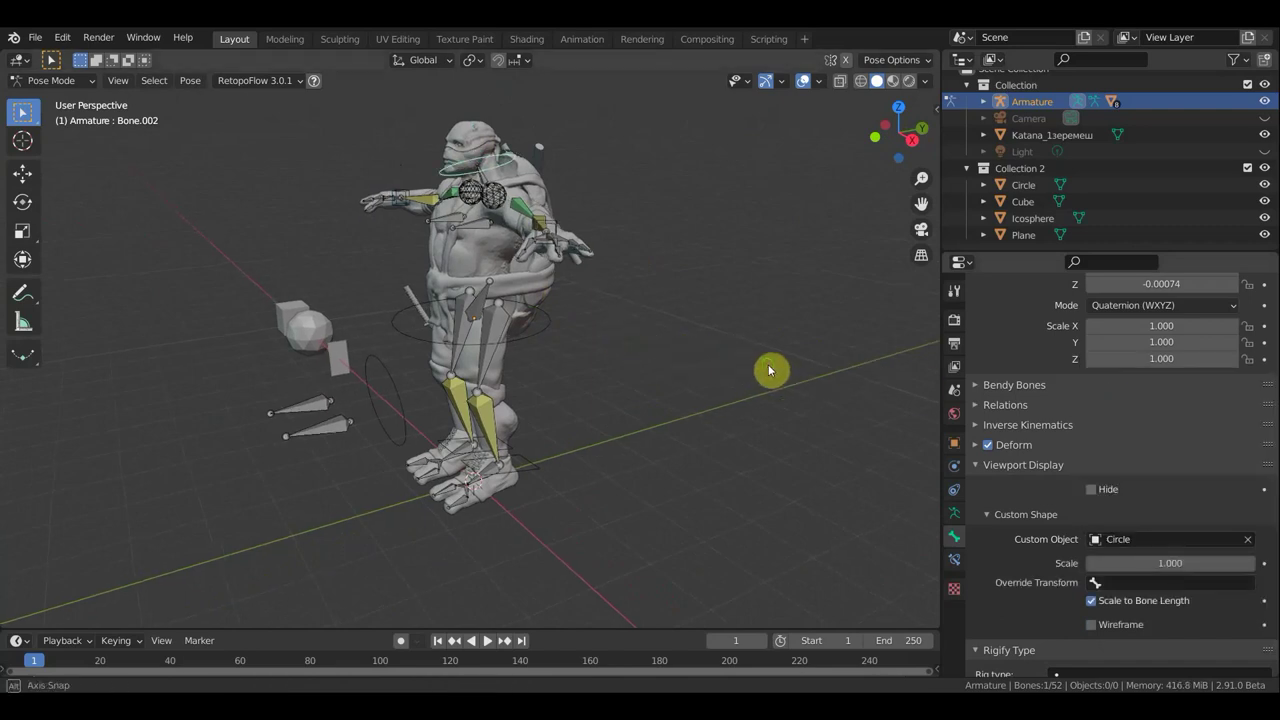
middle_drag(769, 369, 686, 374)
View the rig in Front Orthographic and select the right chest bone
click(430, 450)
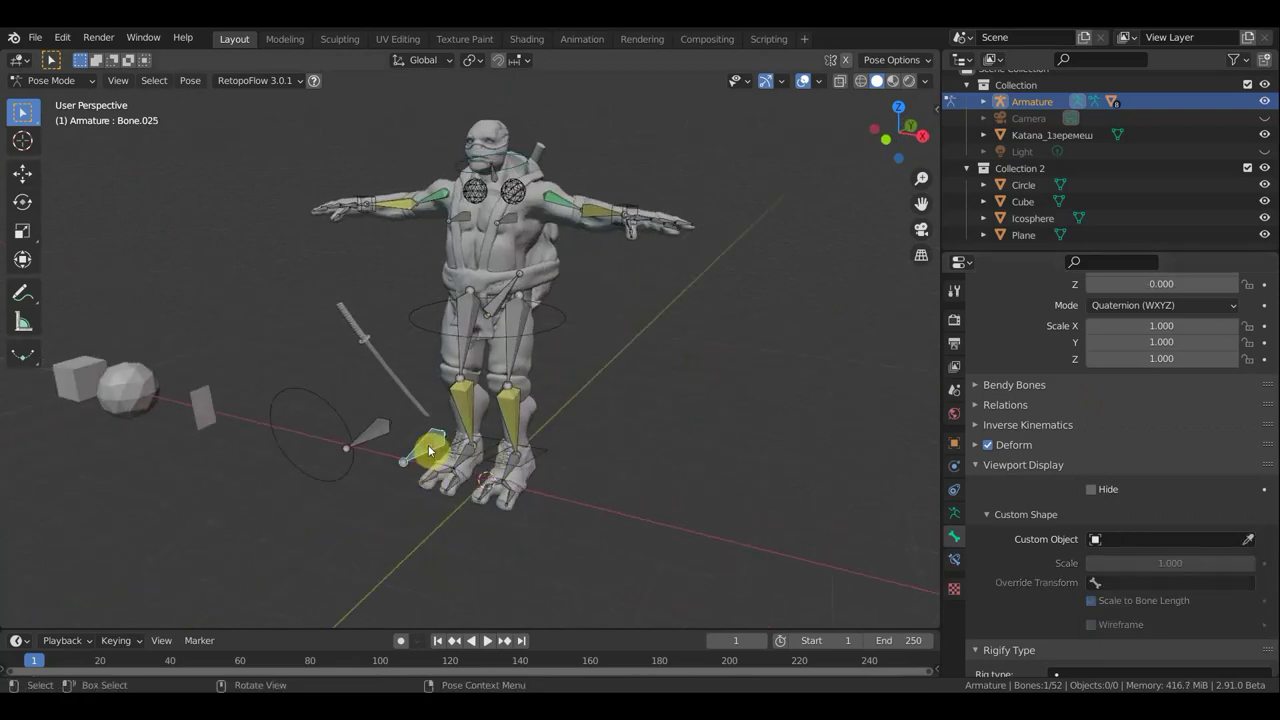
mouse_move(506, 404)
middle_down()
mouse_move(563, 414)
mouse_move(584, 456)
mouse_move(546, 449)
mouse_move(571, 391)
mouse_move(535, 350)
middle_up()
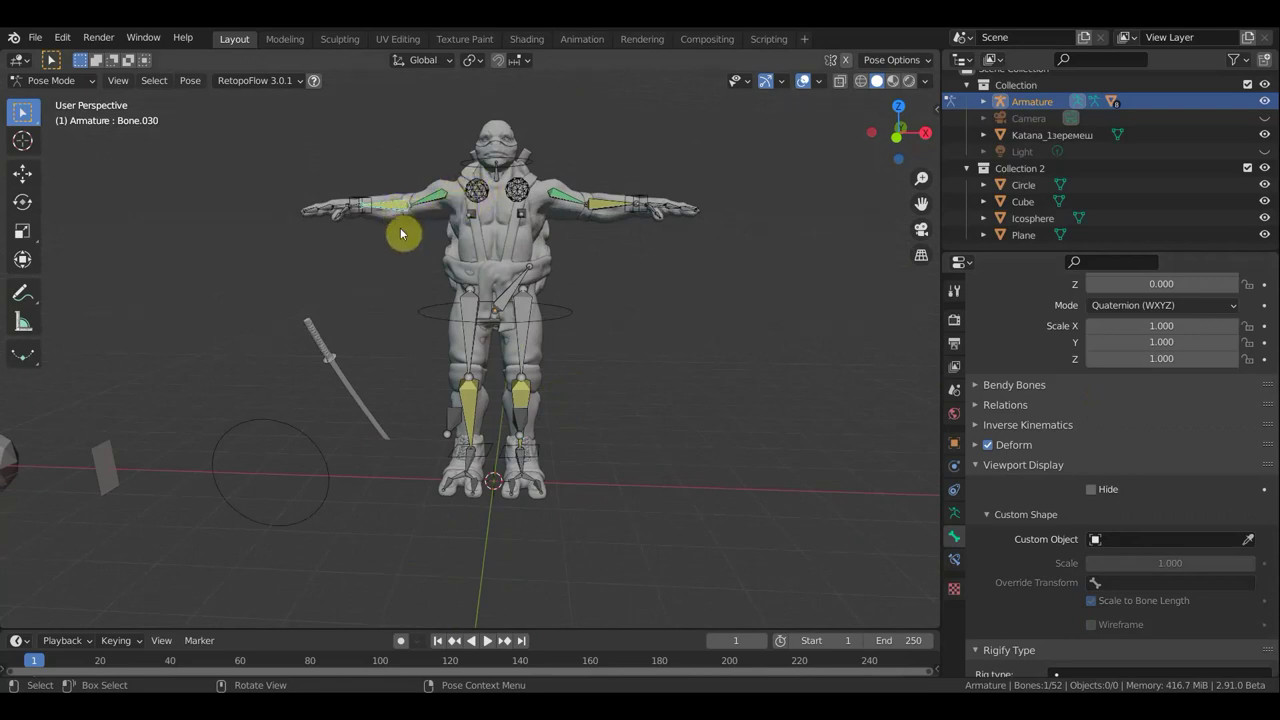
mouse_move(400, 227)
middle_down()
mouse_move(376, 231)
mouse_move(411, 274)
mouse_move(400, 217)
middle_up()
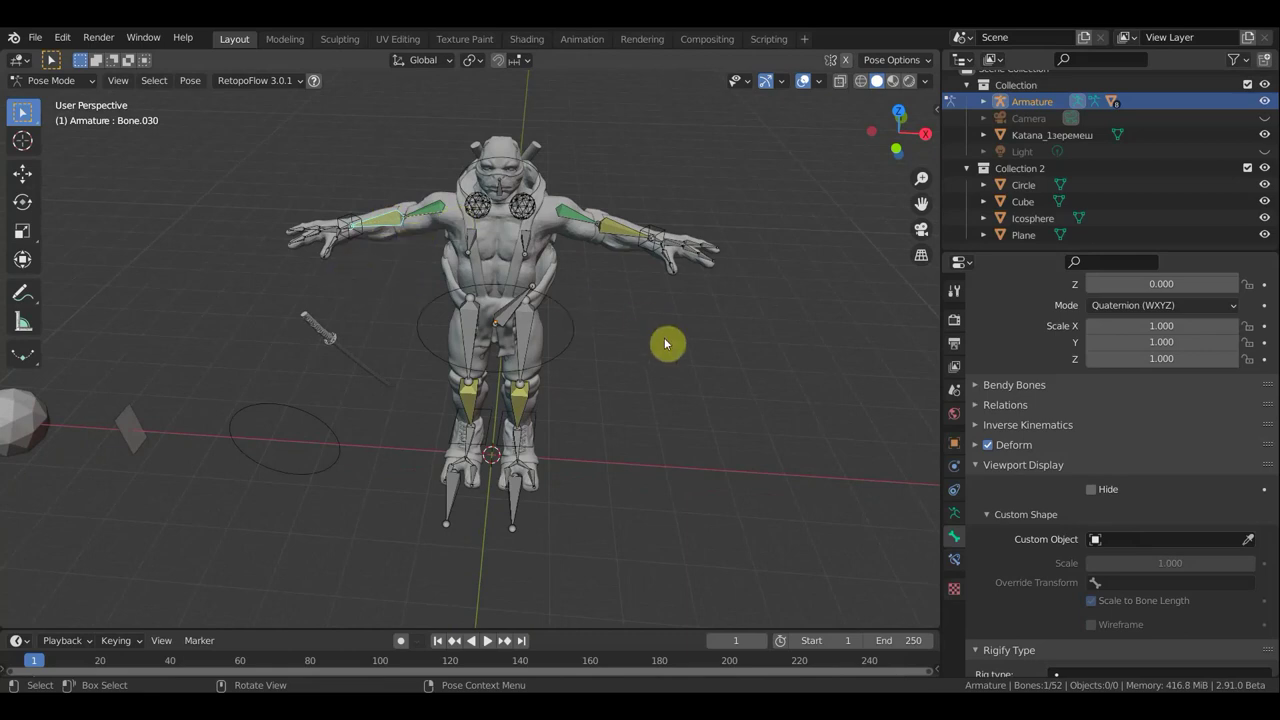
key(KP_1)
scroll(668, 344, up, 2)
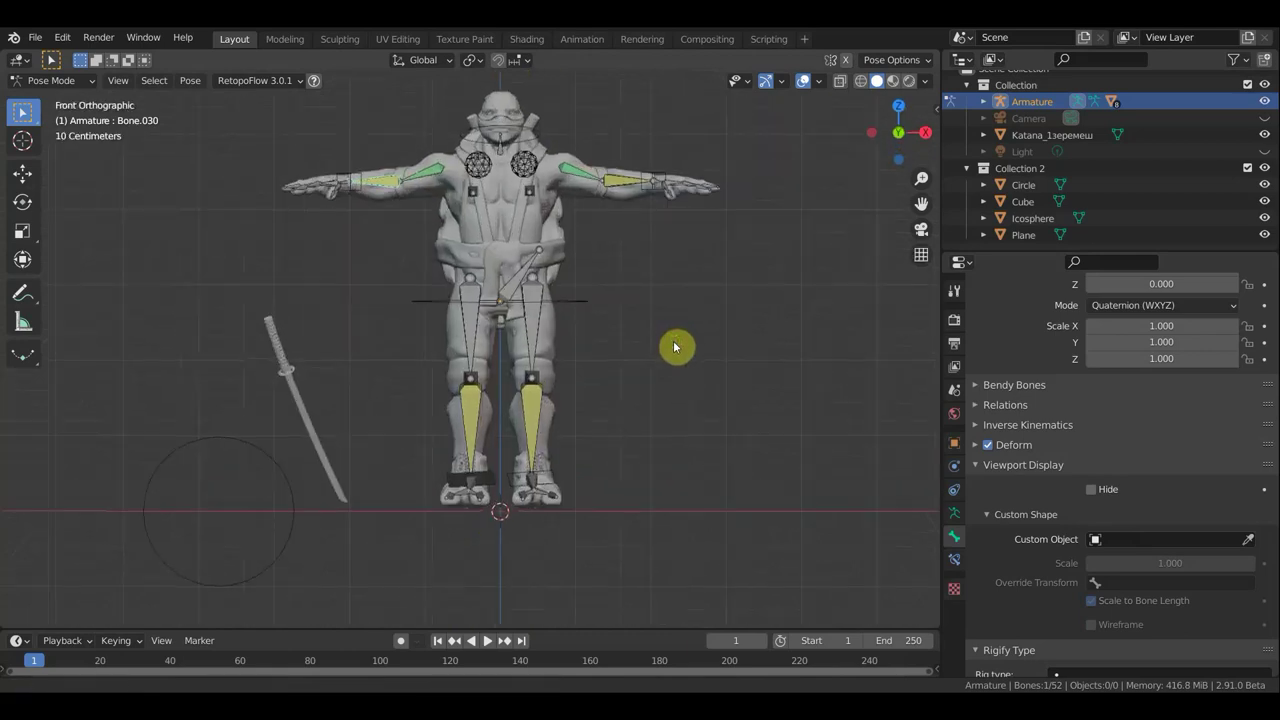
shift+scroll(671, 346, up, 3)
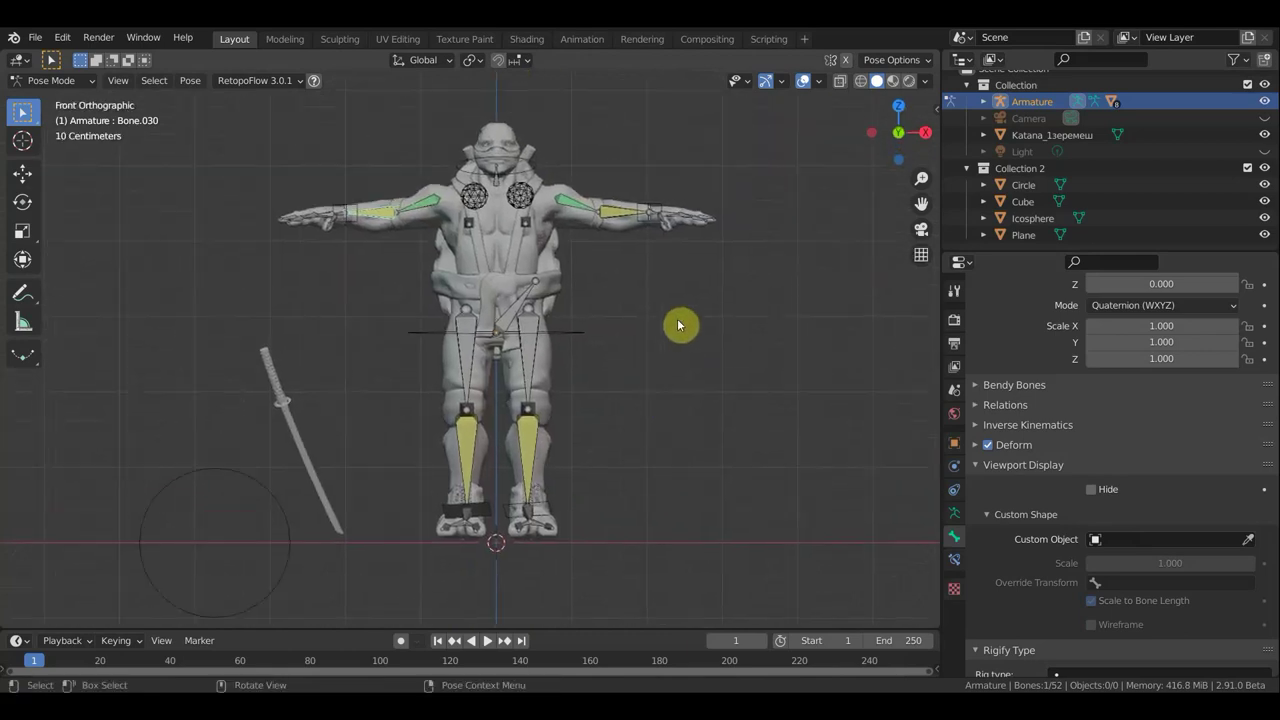
click(523, 198)
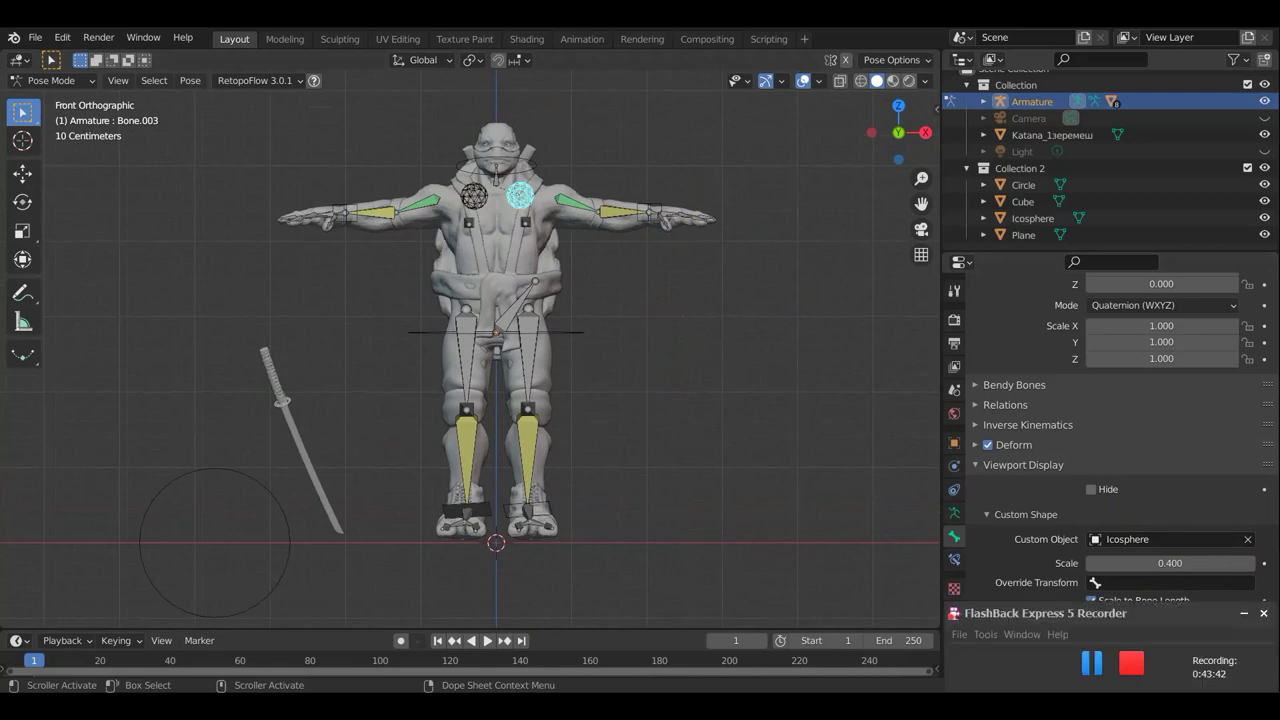
Select both chest icosphere bones and add bone group 'Group' in Object Data properties
click(1093, 665)
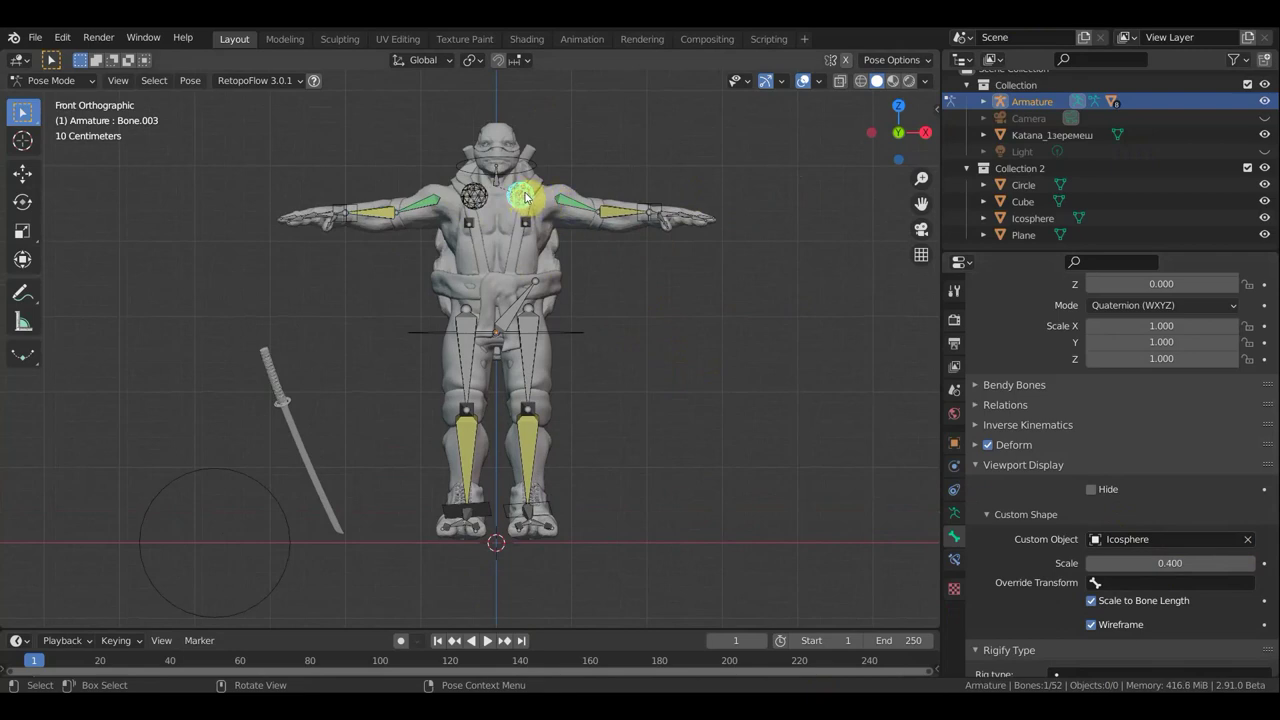
shift+click(475, 194)
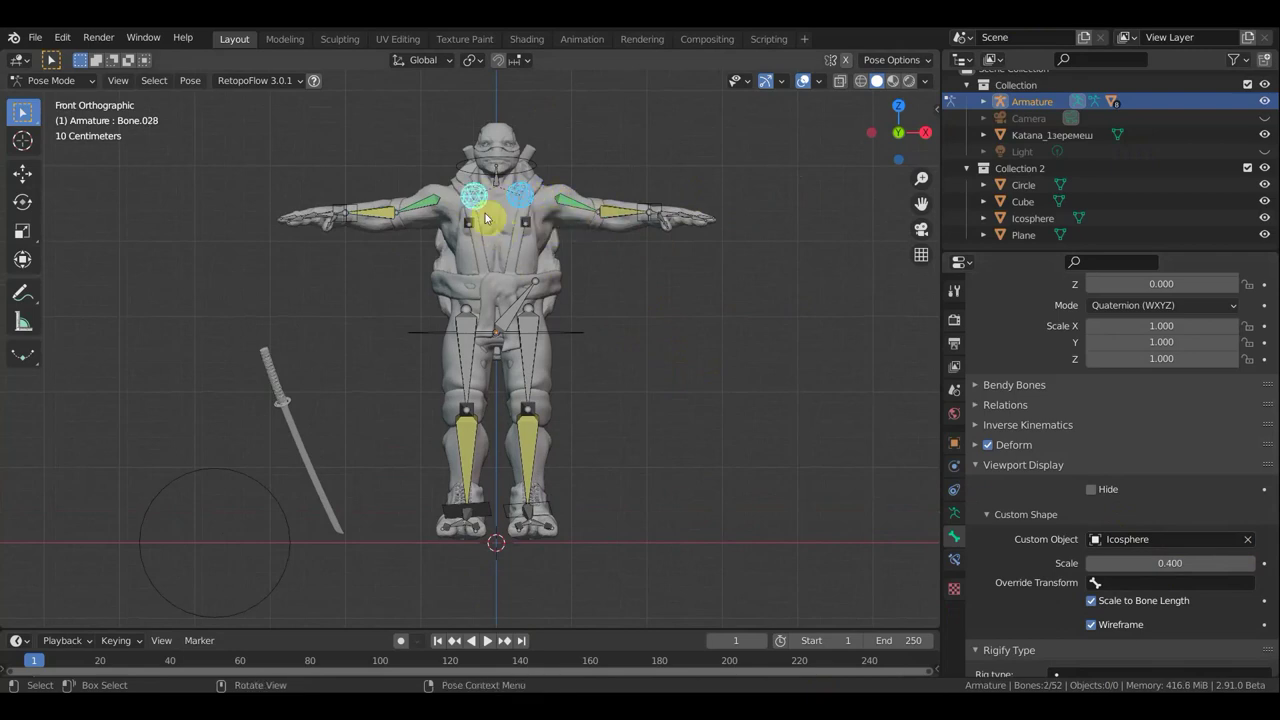
shift+click(462, 208)
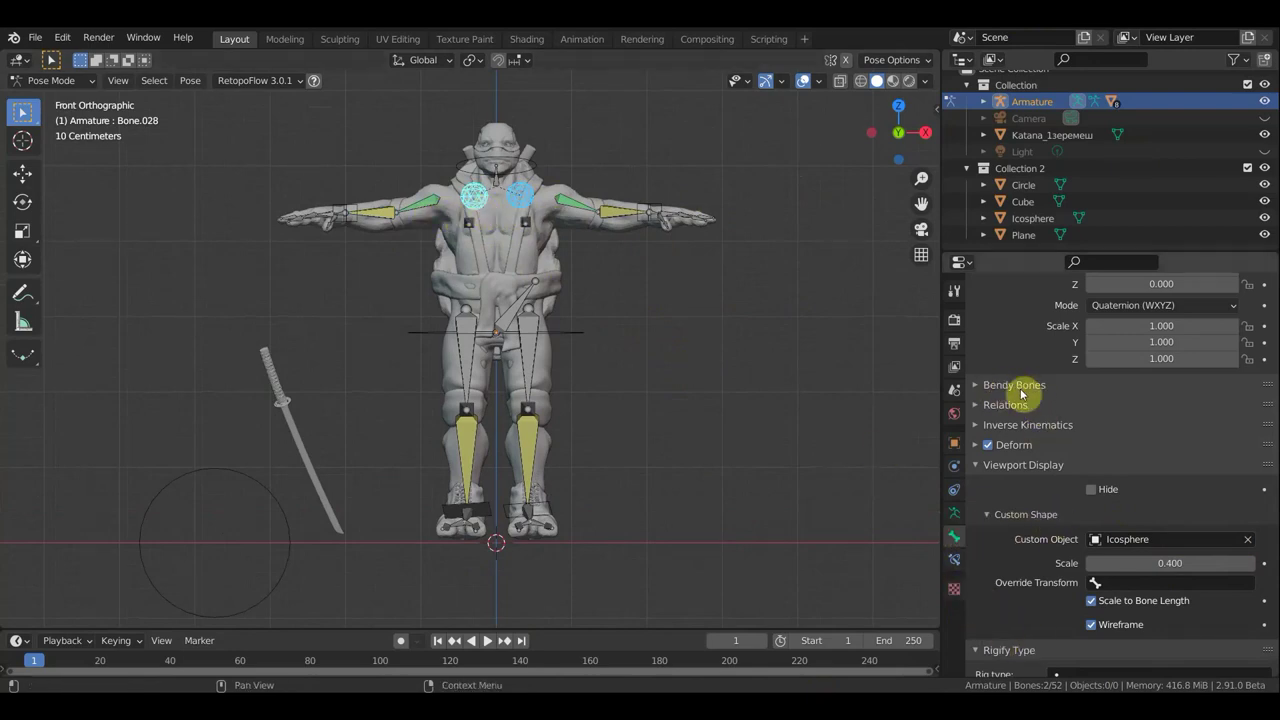
scroll(1027, 415, up, 3)
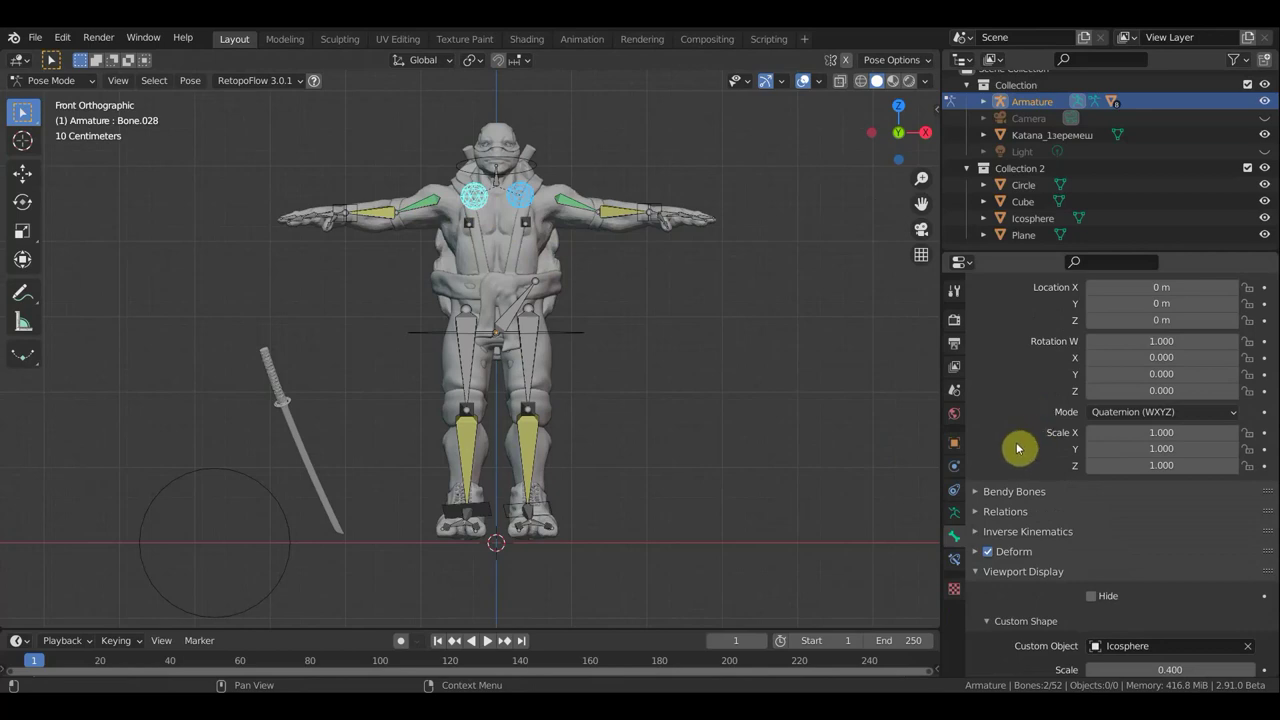
click(955, 514)
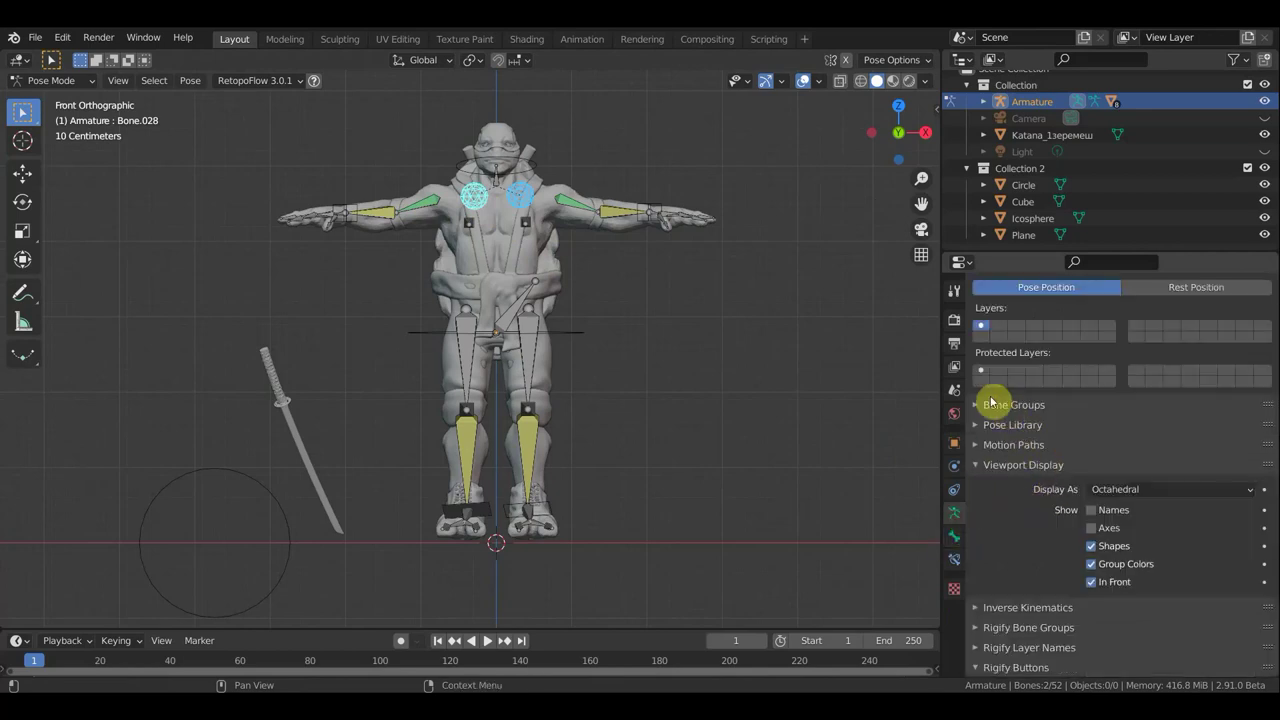
click(981, 411)
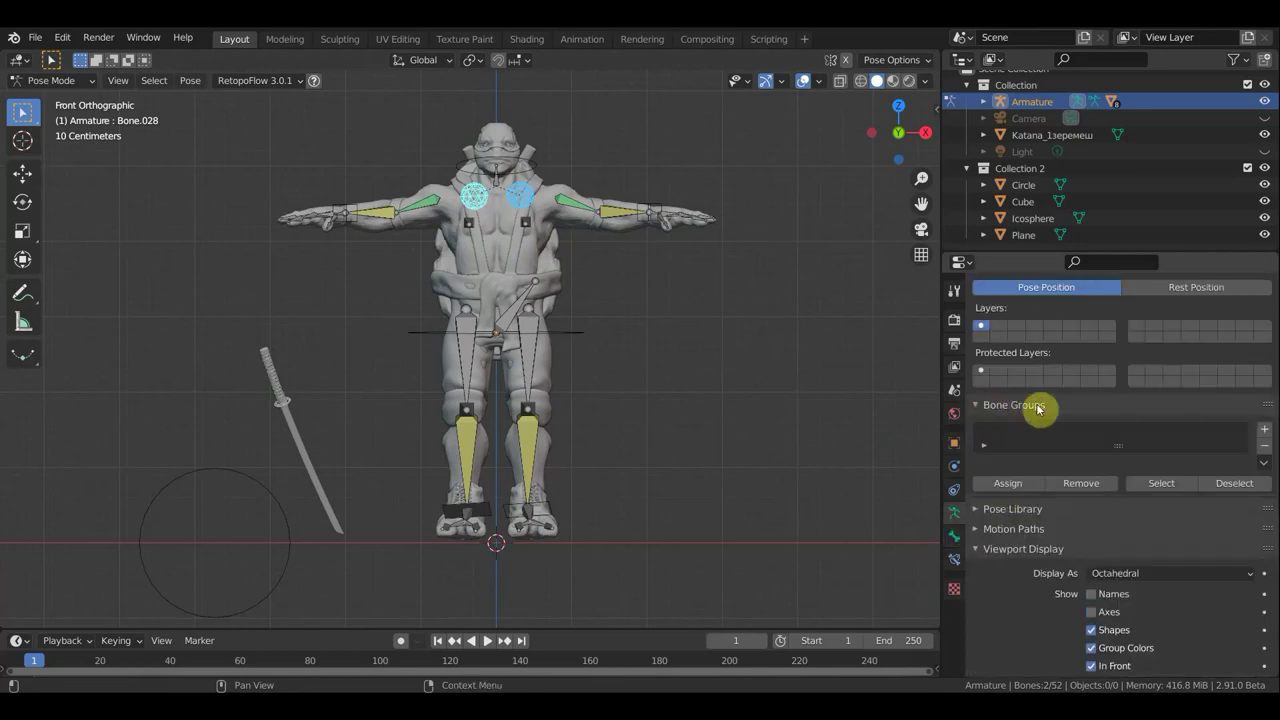
click(1263, 433)
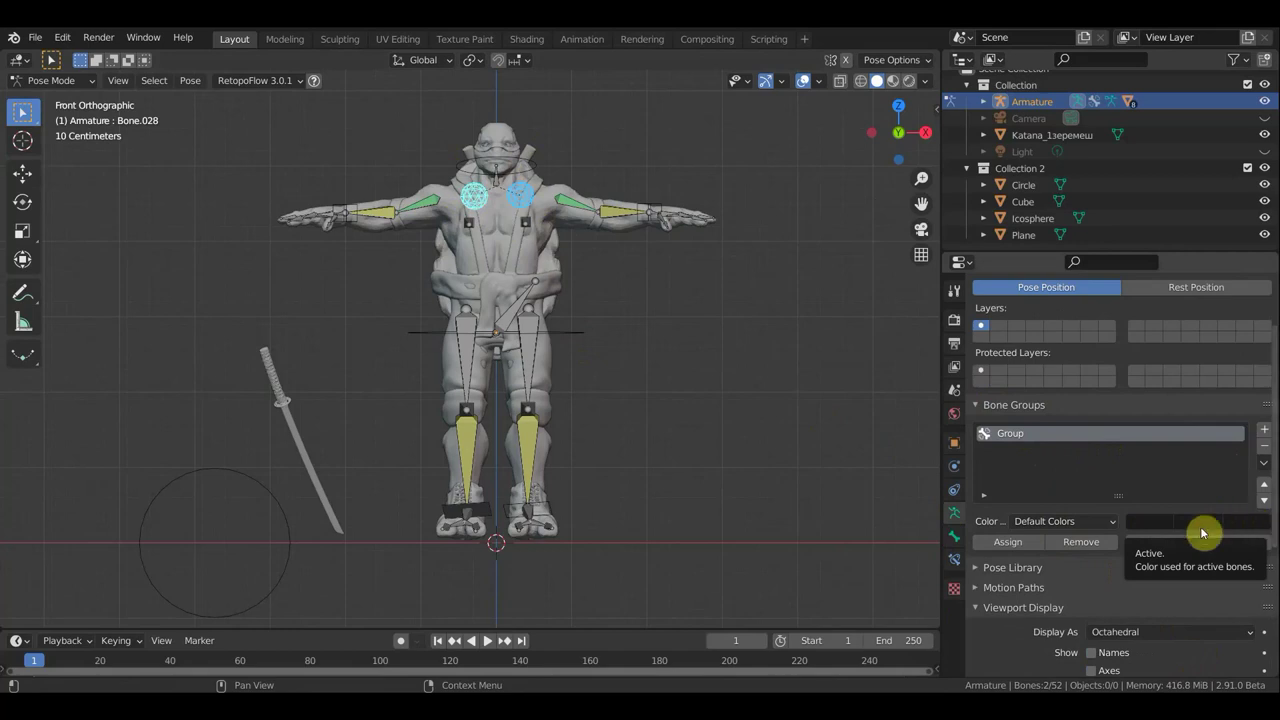
Give Group the 04 - Theme Color Set and assign the chest bones
click(1086, 525)
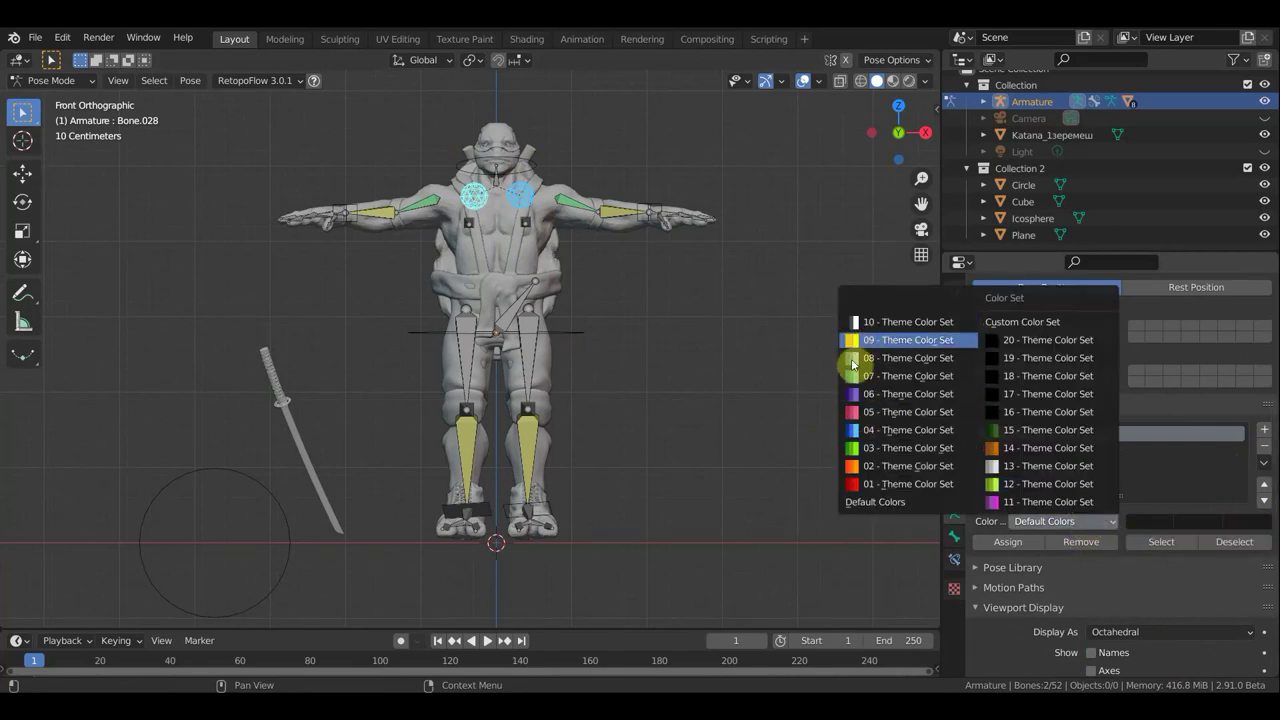
click(855, 437)
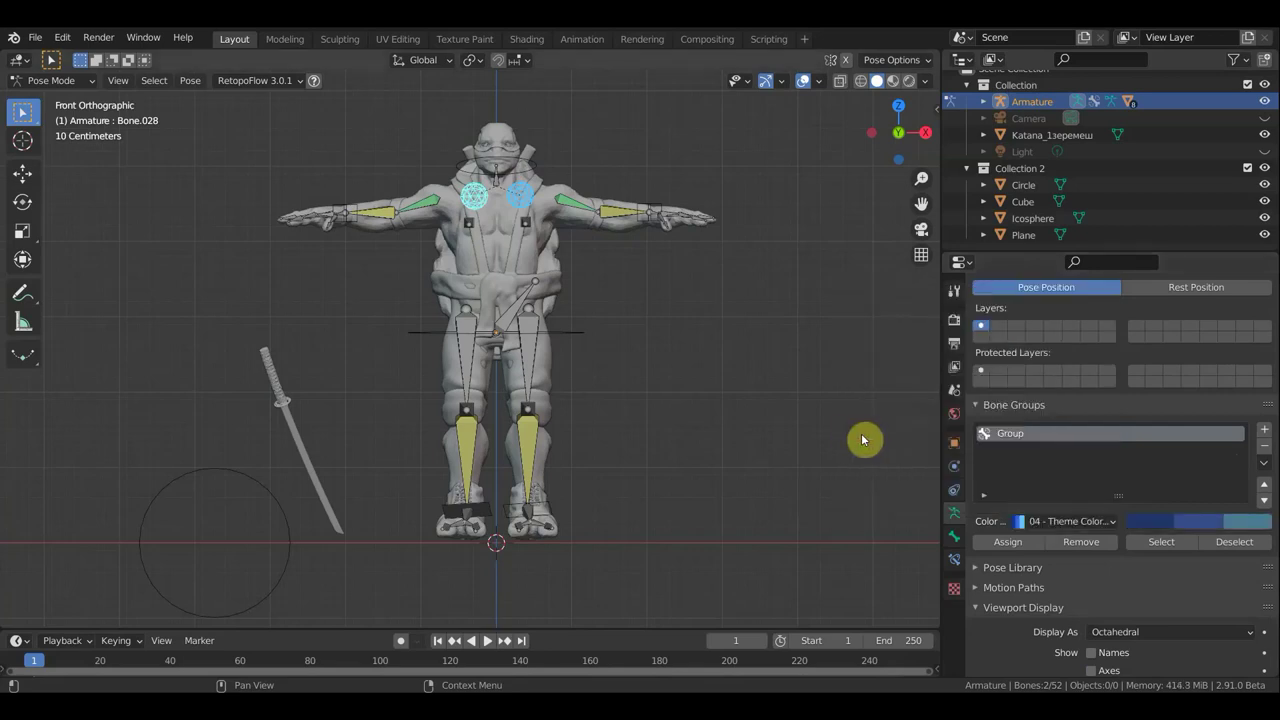
click(1005, 545)
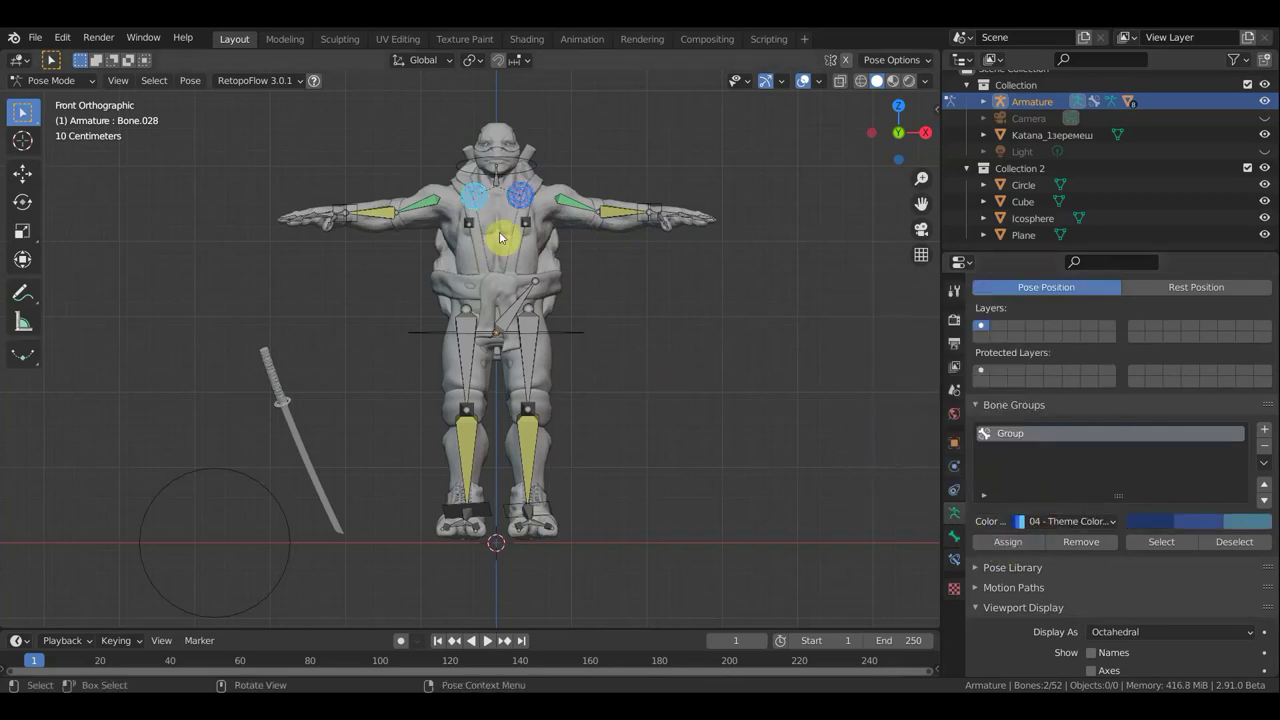
click(829, 225)
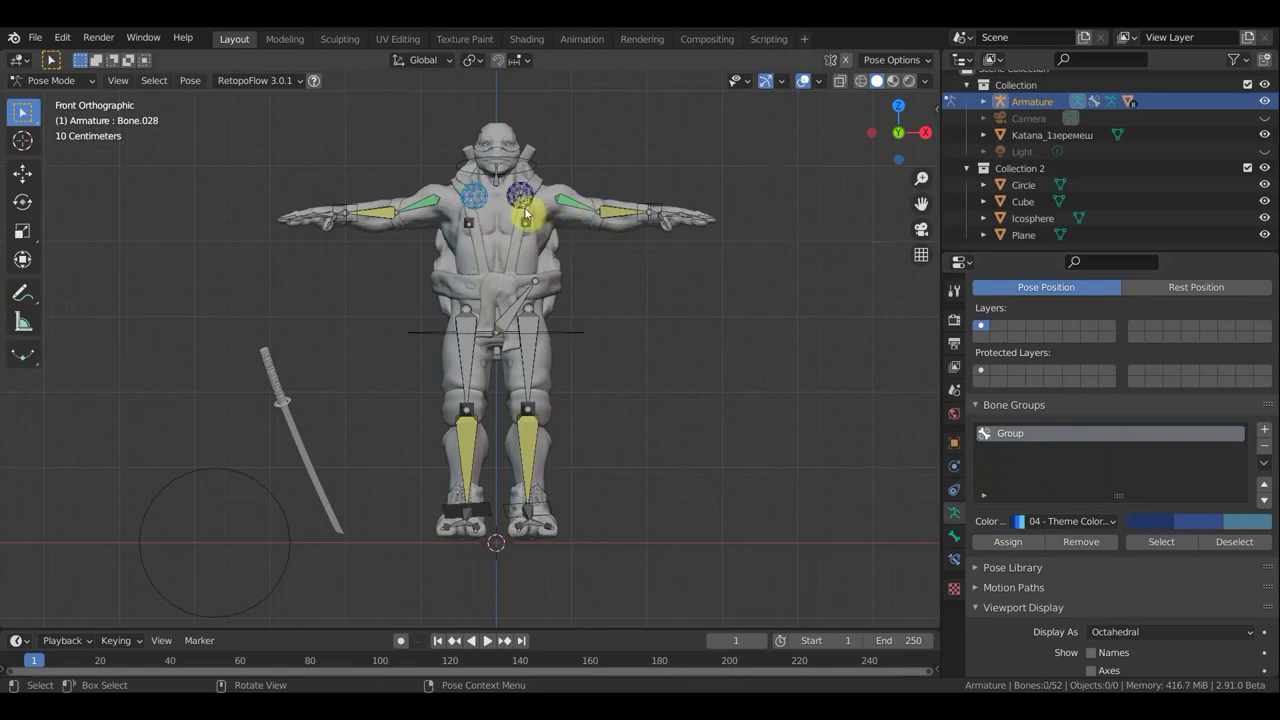
scroll(514, 207, up, 3)
shift+scroll(627, 305, up, 3)
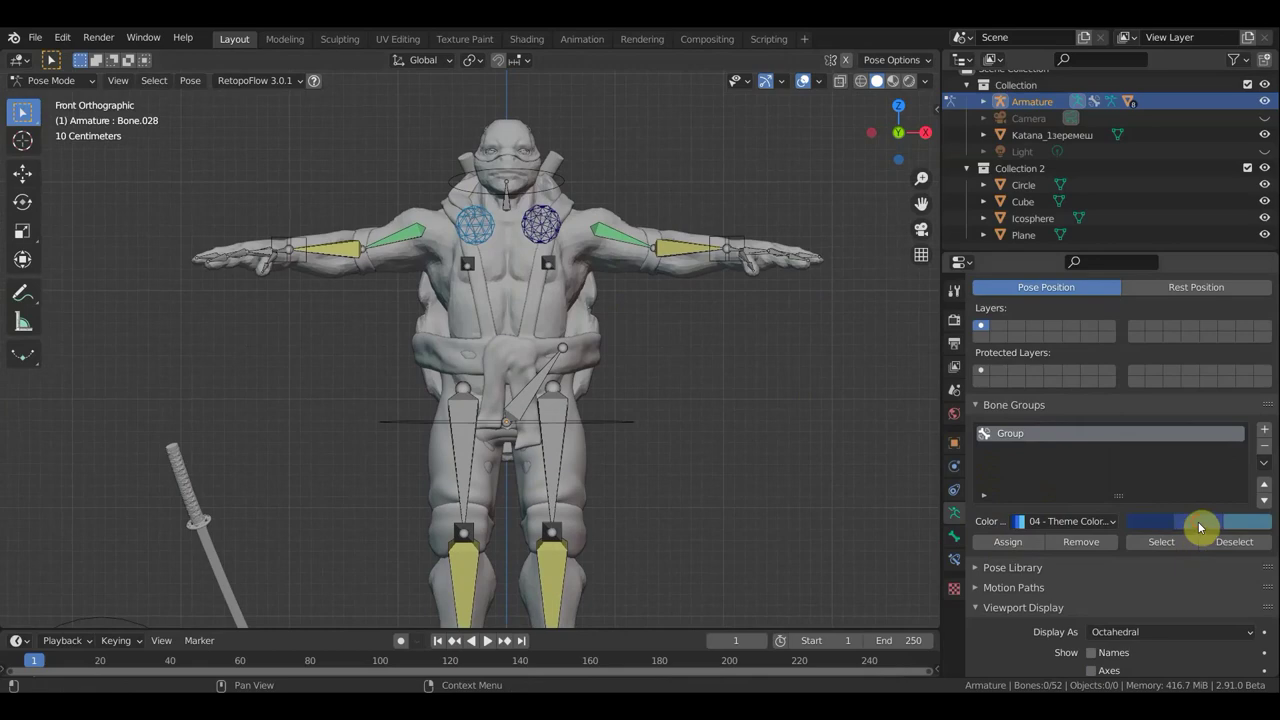
Reselect the left and right chest sphere bones and assign them to Group
click(1065, 524)
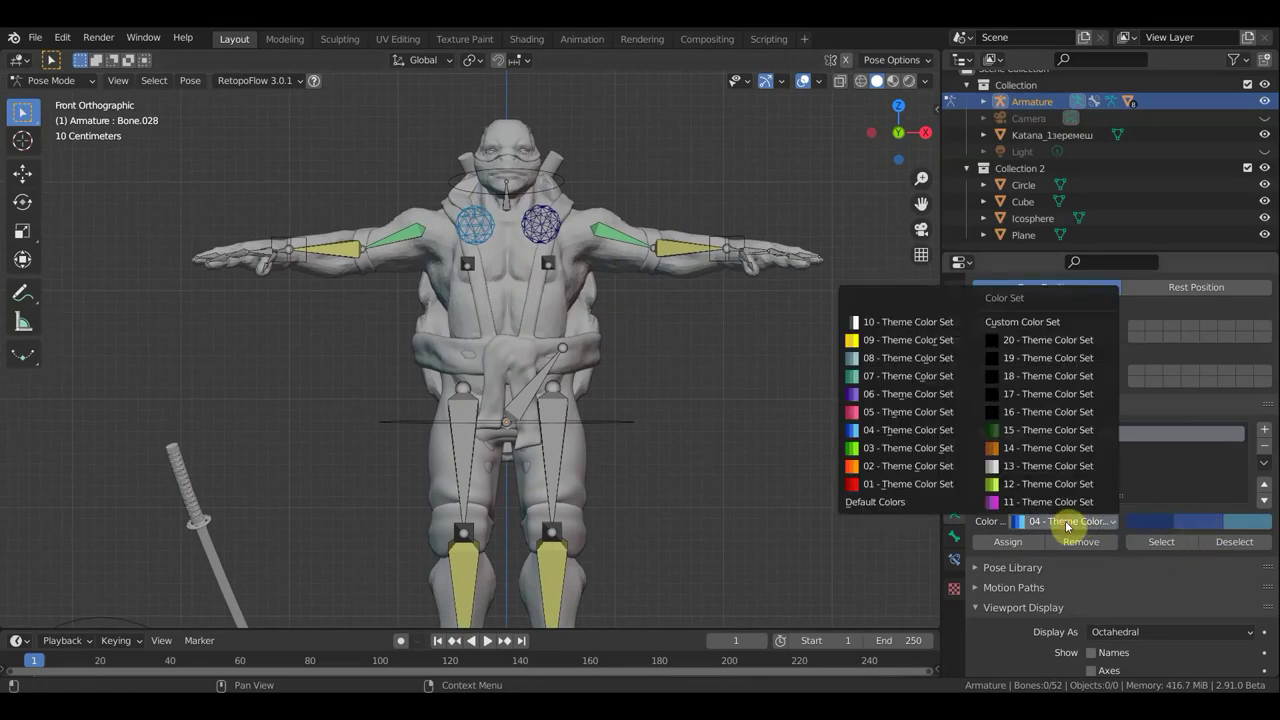
click(541, 230)
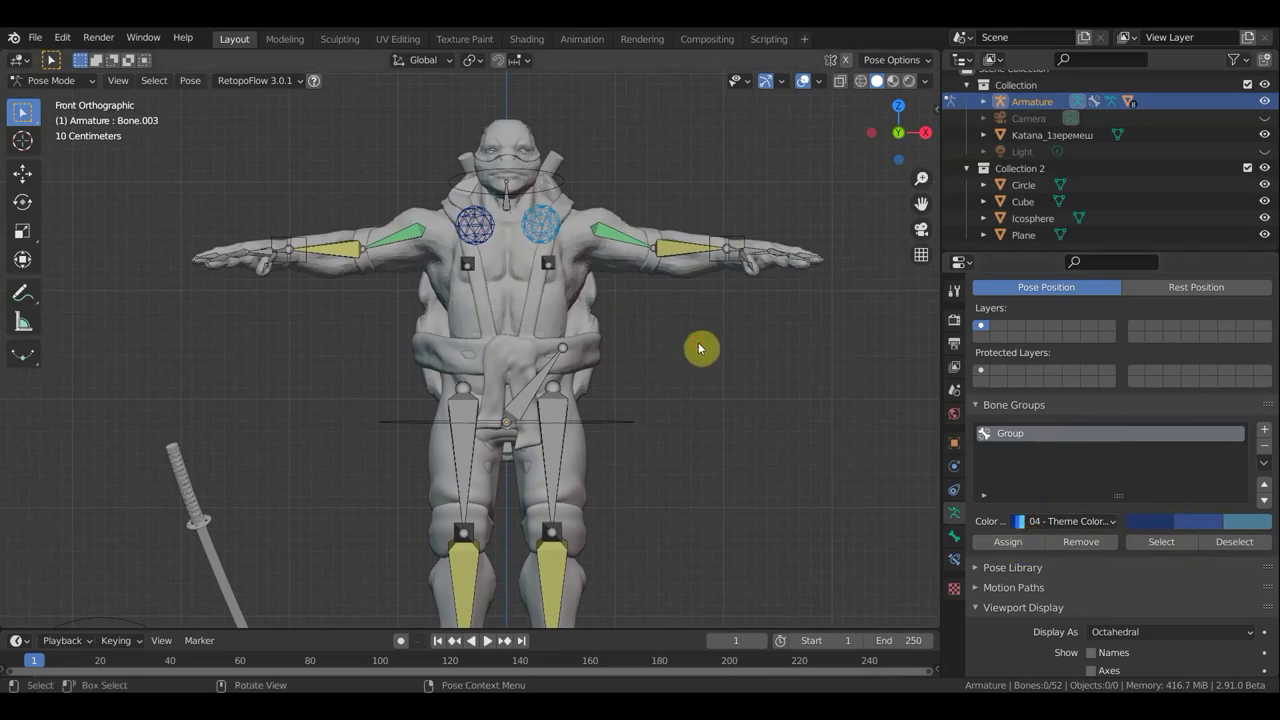
click(543, 262)
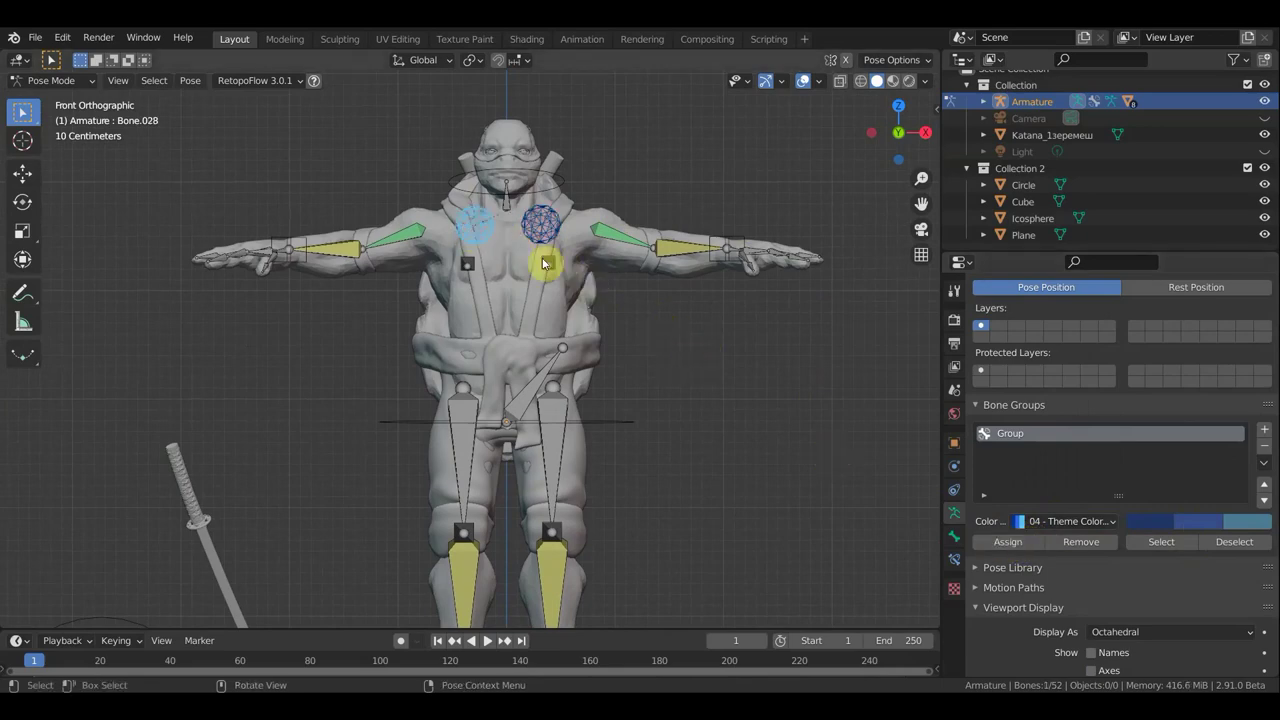
click(1007, 545)
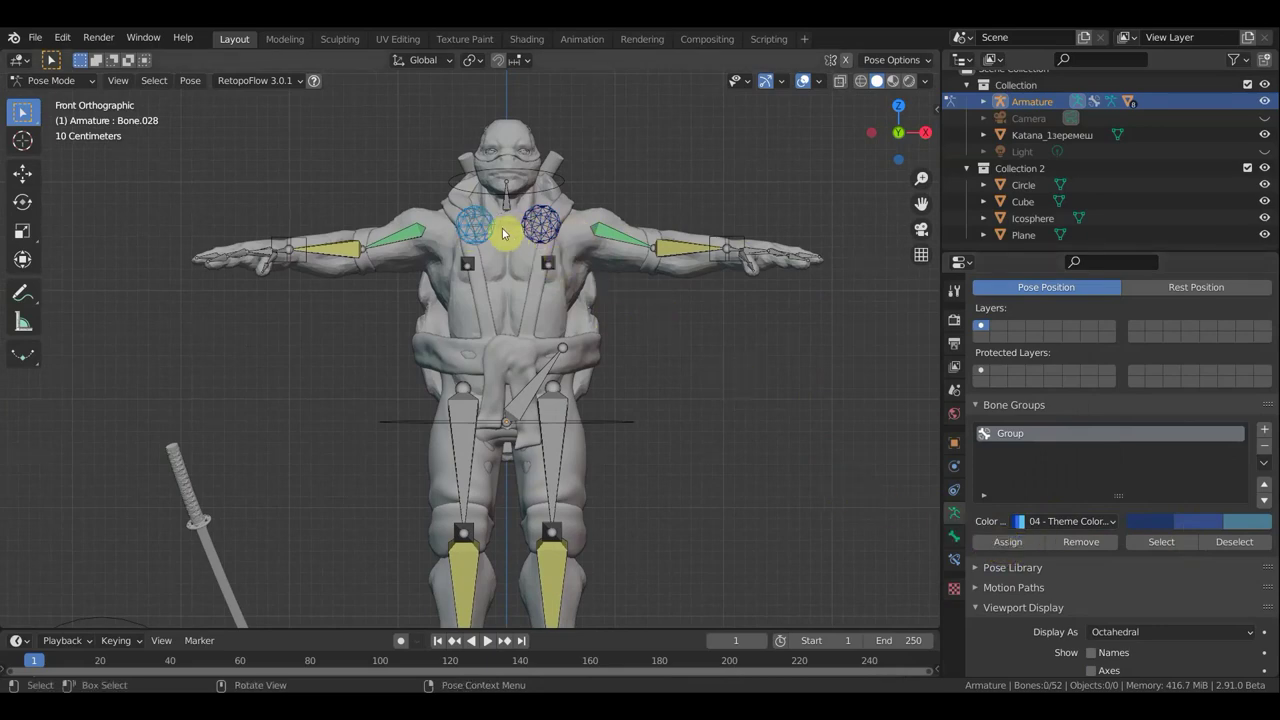
scroll(502, 233, up, 2)
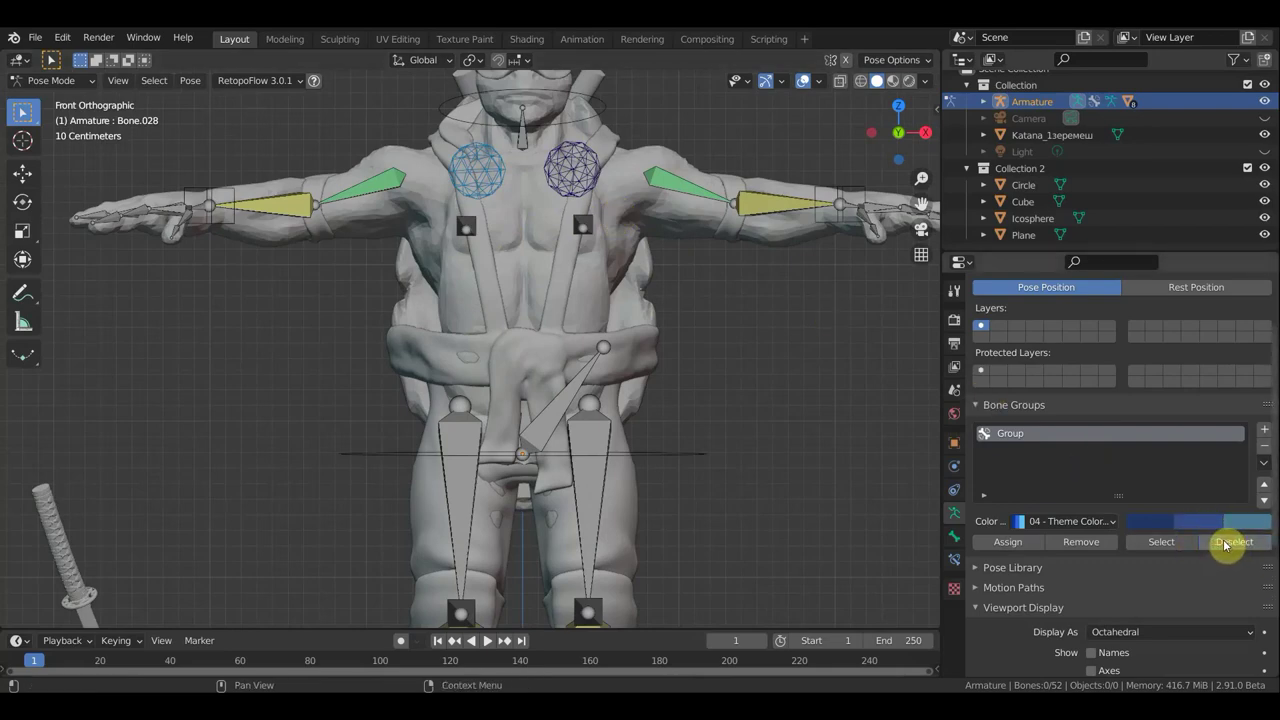
Set Group's colour set to the green 03 - Theme Color Set
click(557, 173)
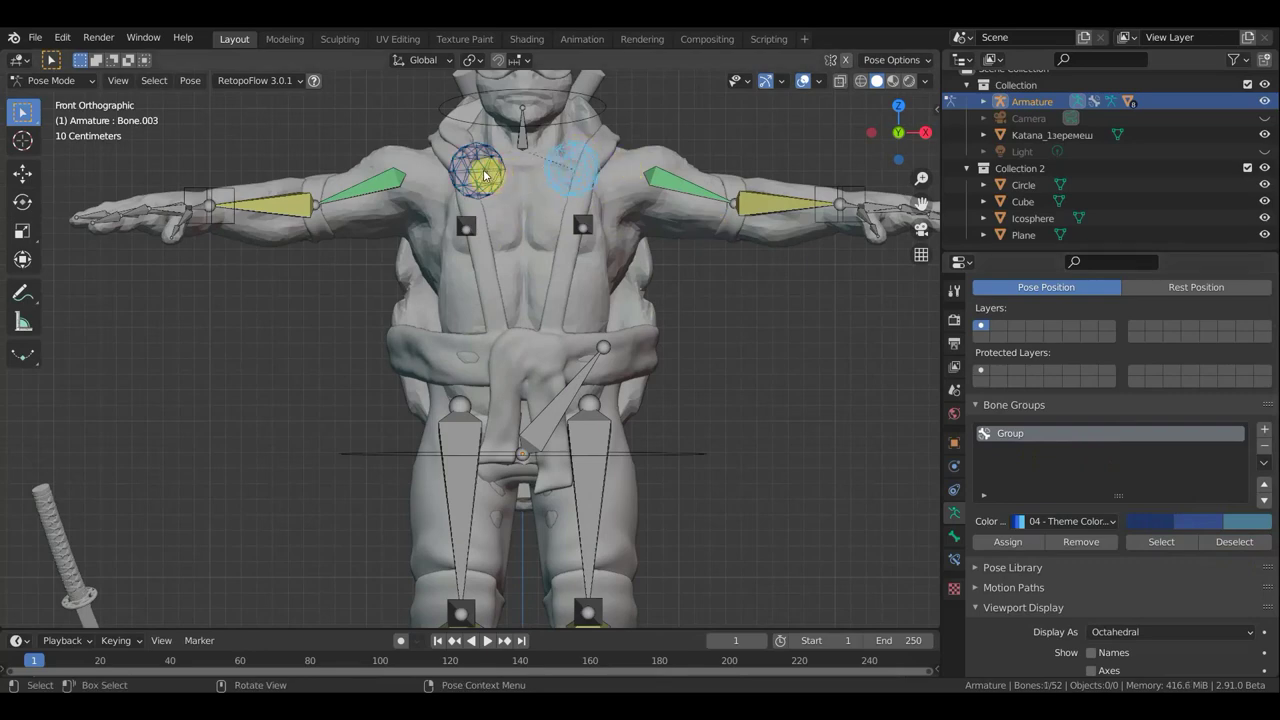
shift+click(477, 172)
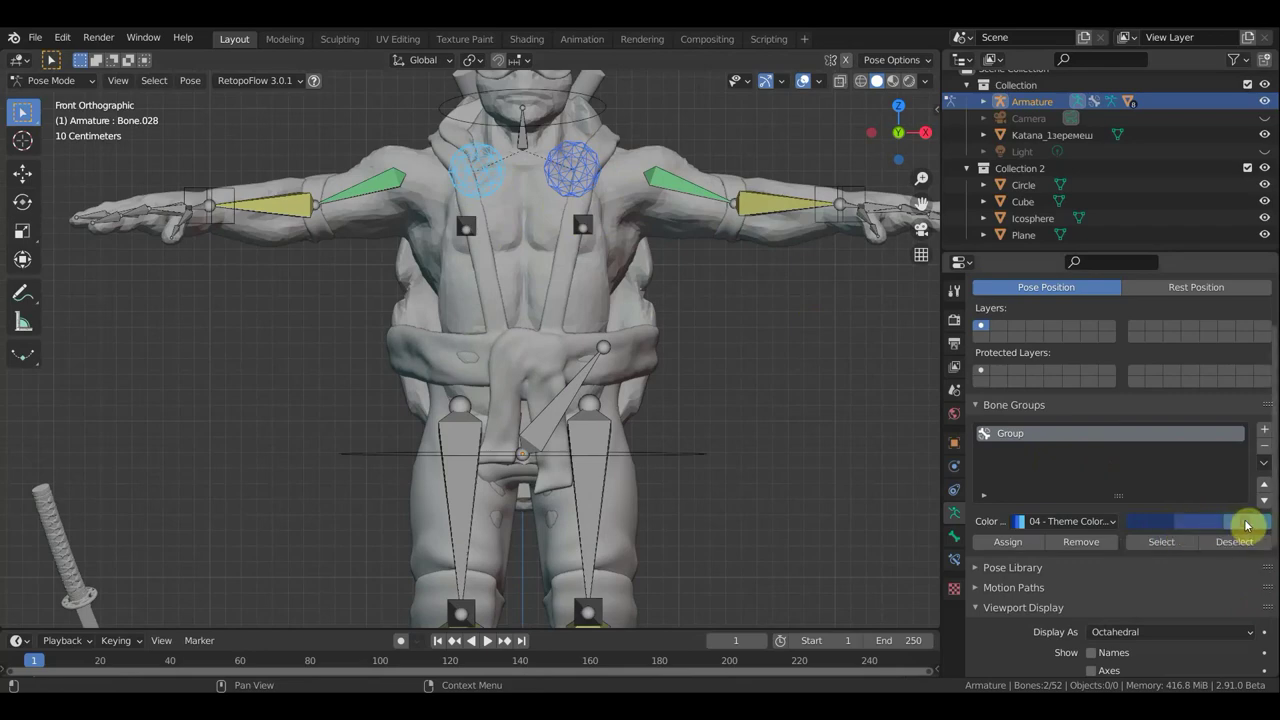
click(1012, 524)
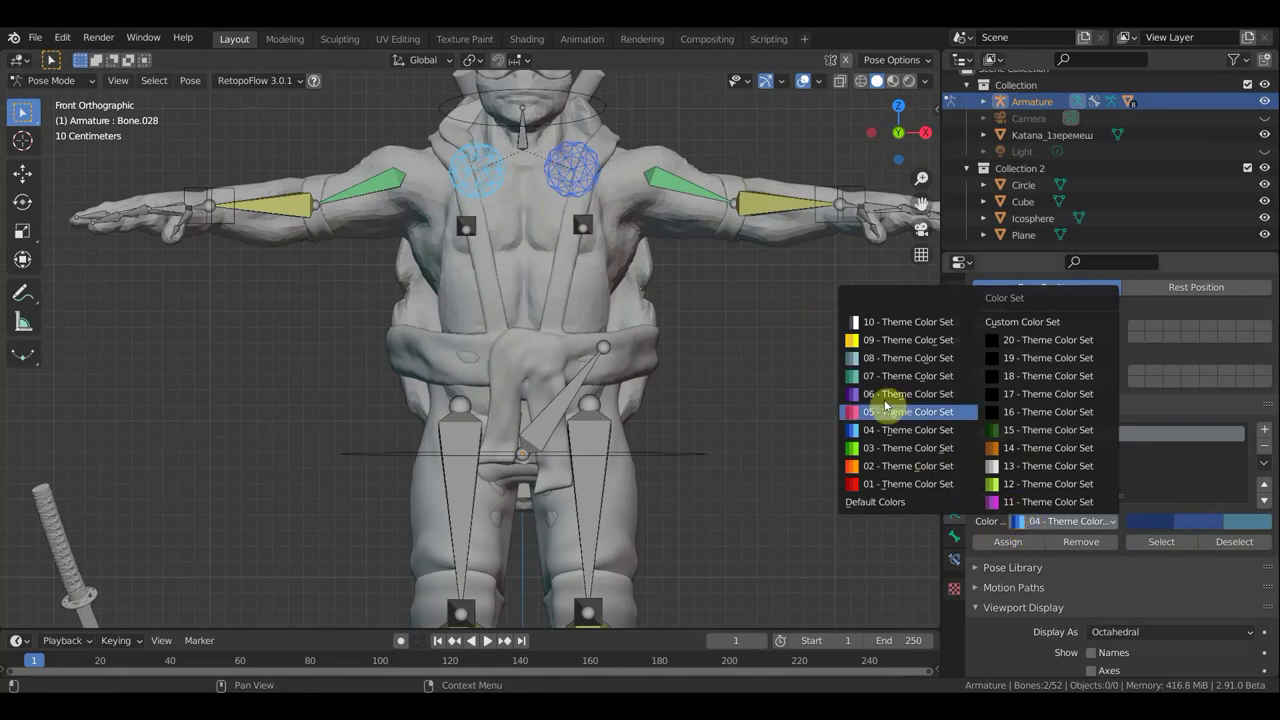
click(856, 448)
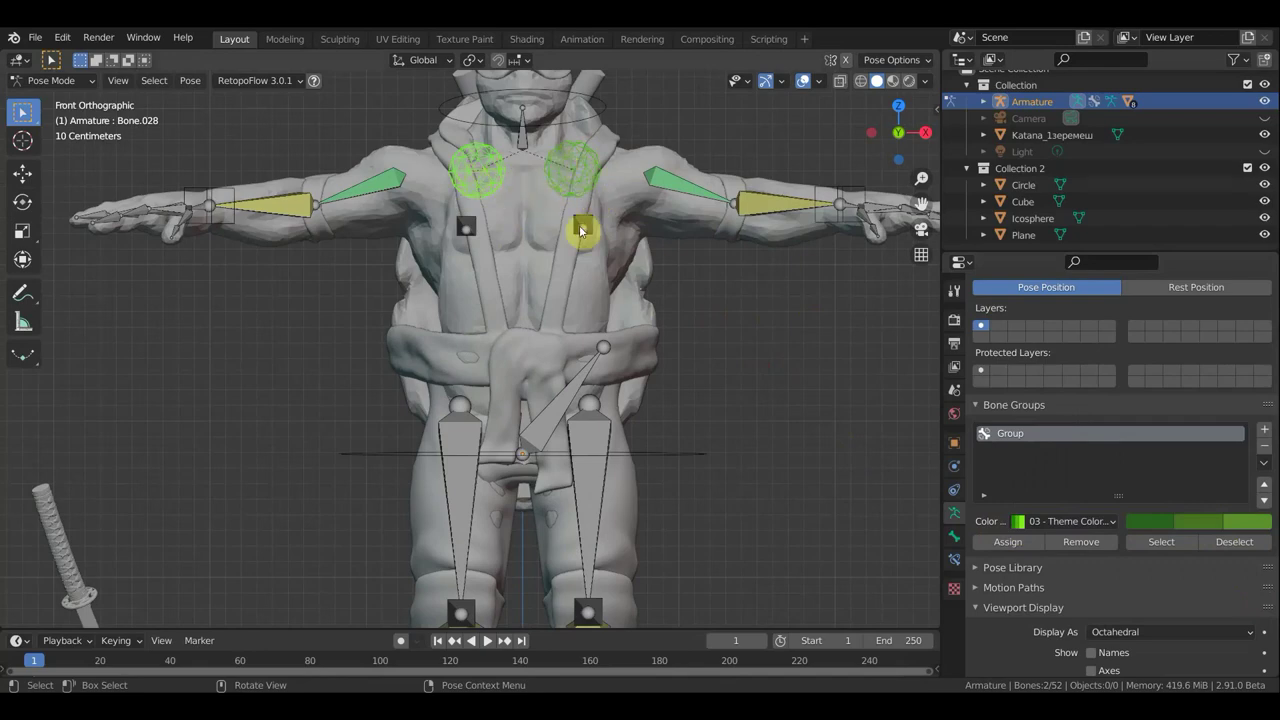
scroll(681, 301, down, 2)
Deselect all bones and move the view down to the feet
key(alt+a)
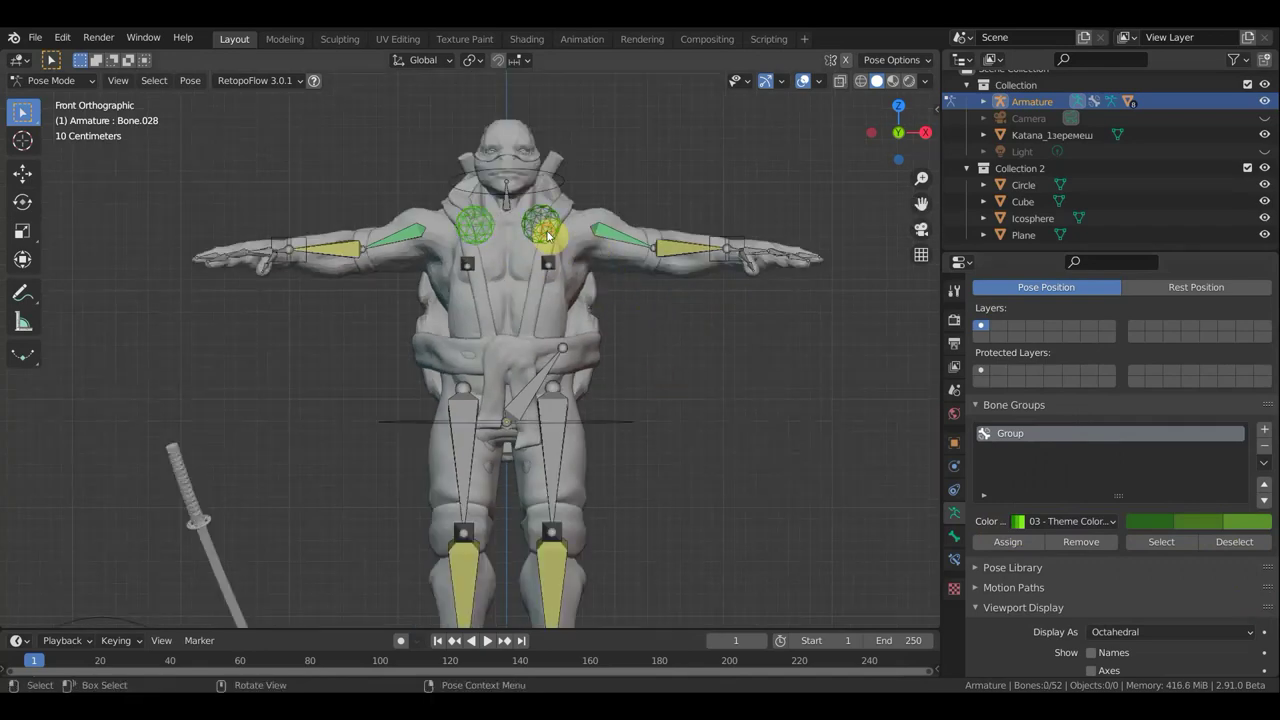
click(476, 228)
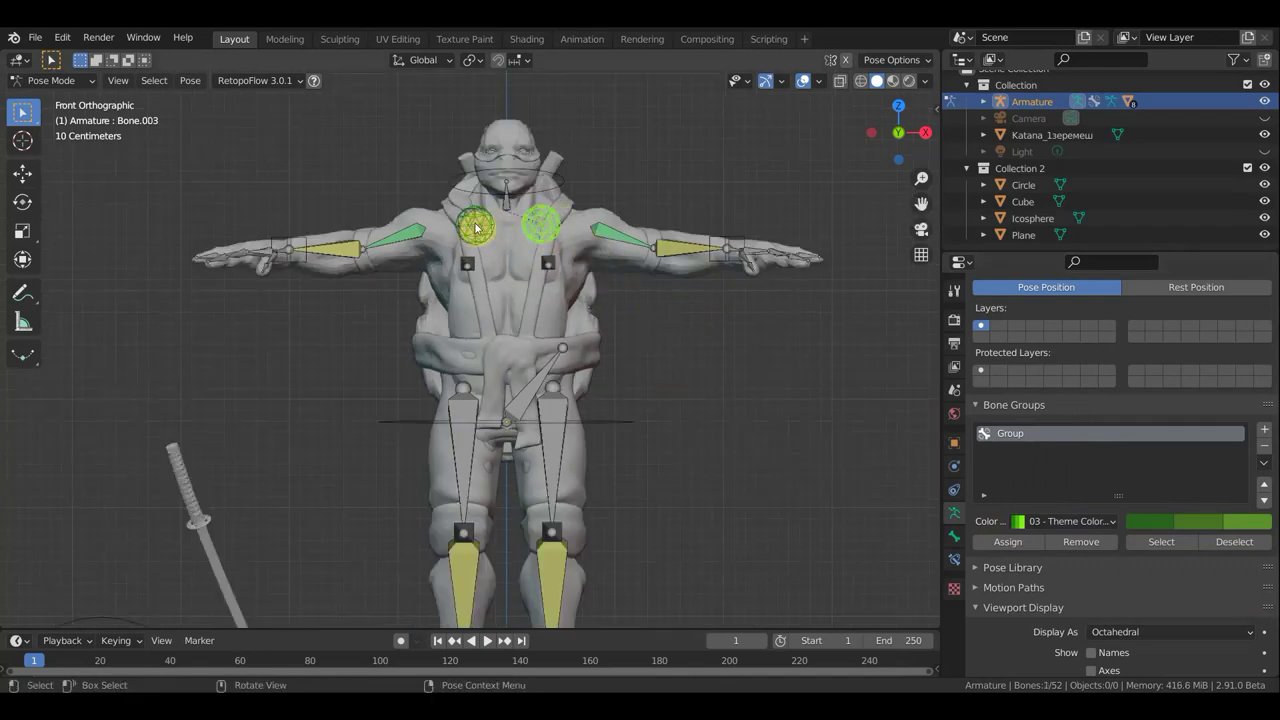
click(541, 225)
click(690, 383)
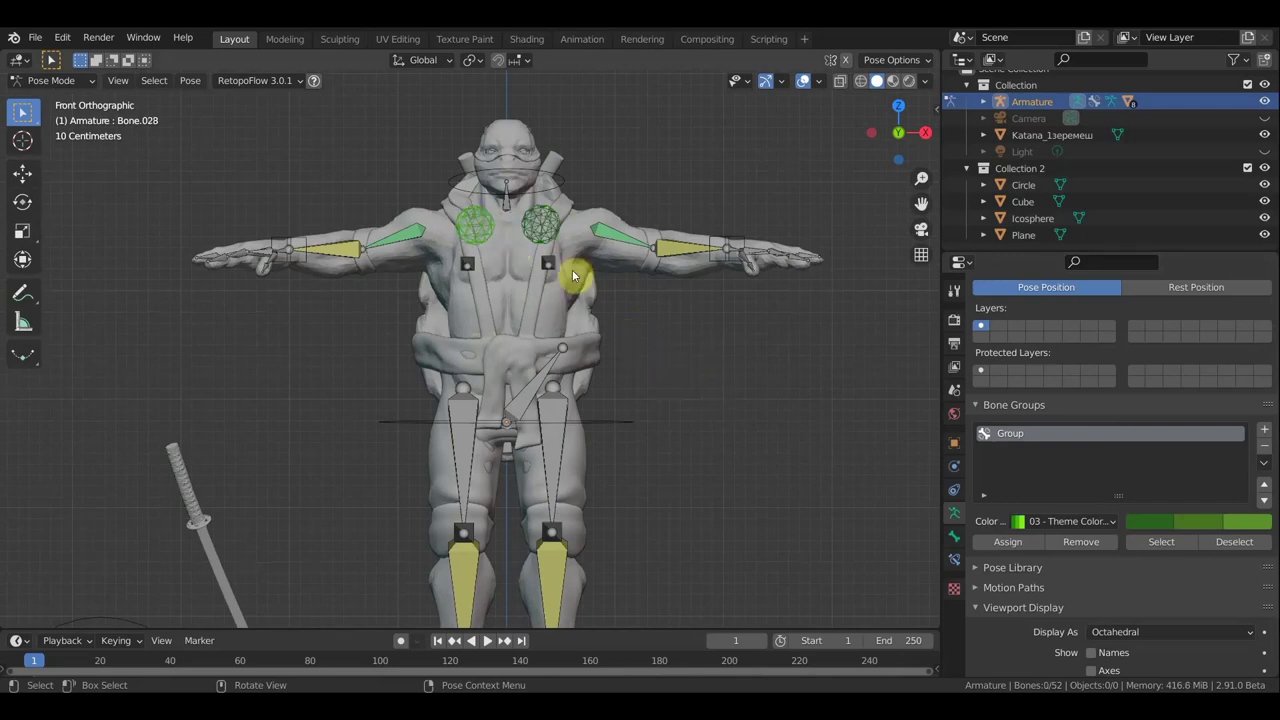
scroll(567, 237, up, 2)
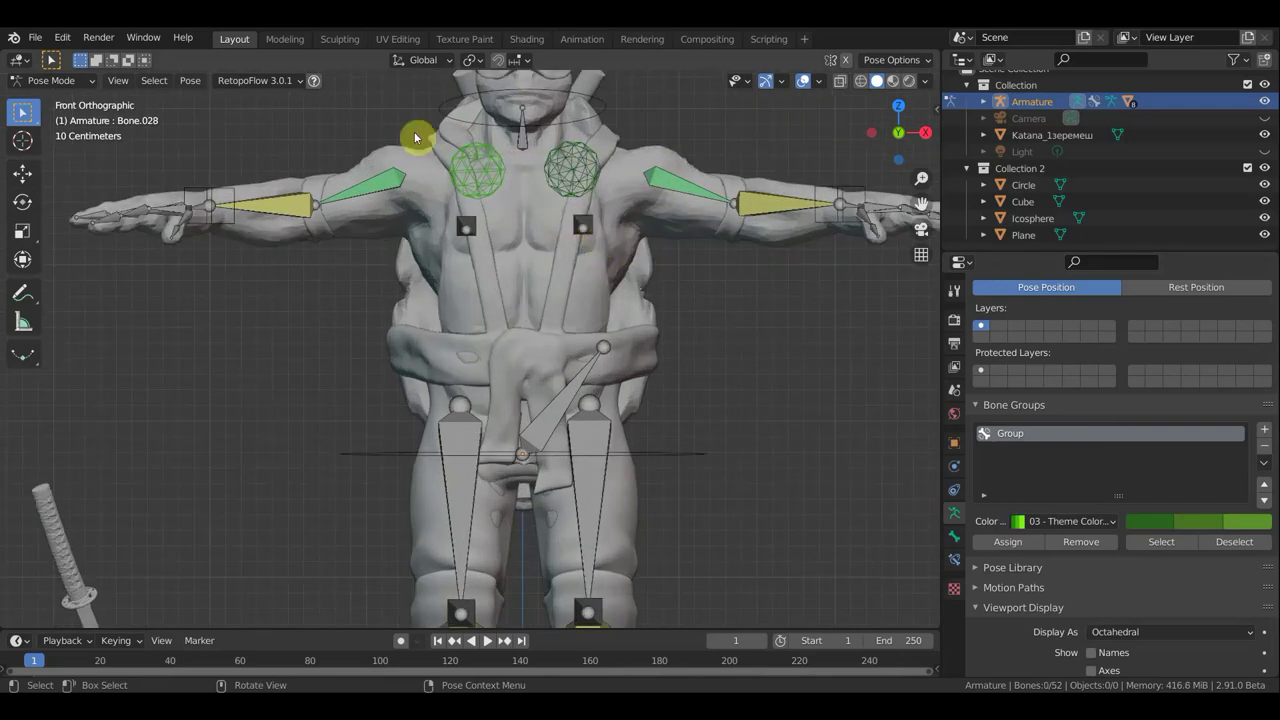
scroll(751, 371, down, 2)
scroll(747, 377, down, 1)
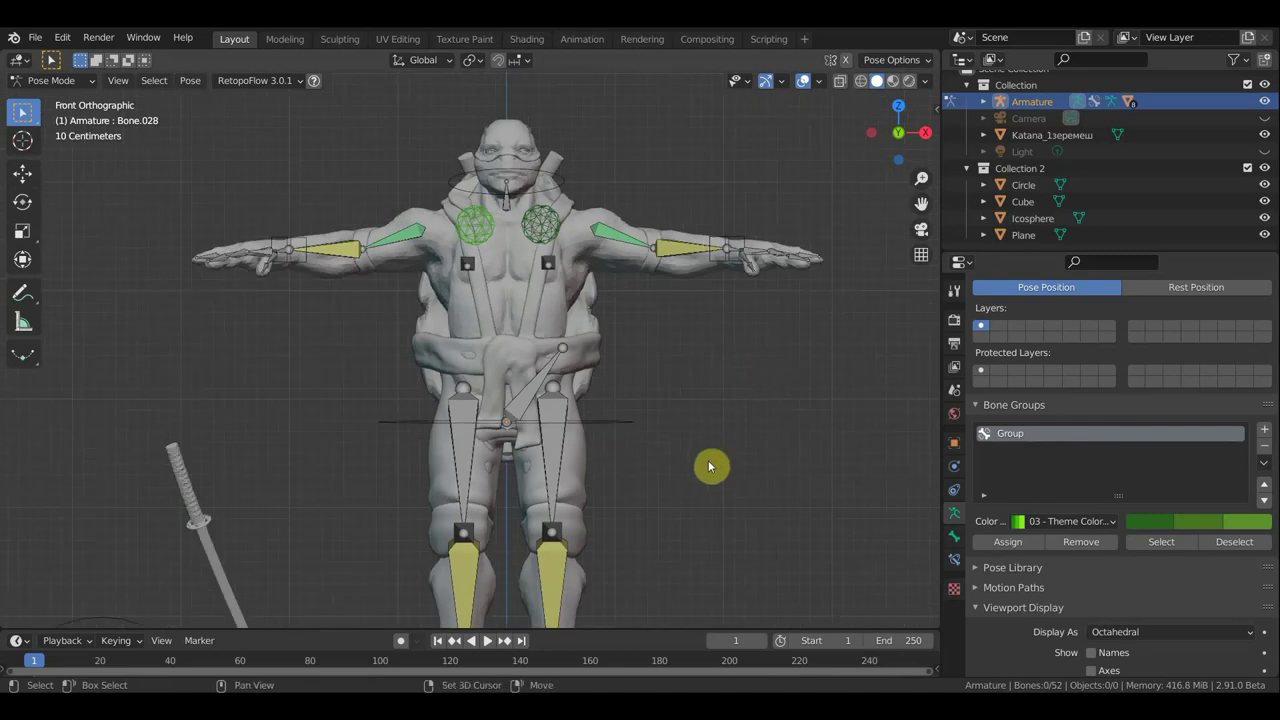
shift+middle_drag(709, 466, 731, 157)
scroll(651, 251, up, 2)
mouse_move(651, 340)
middle_down()
mouse_move(514, 343)
mouse_move(486, 423)
mouse_move(479, 517)
middle_up()
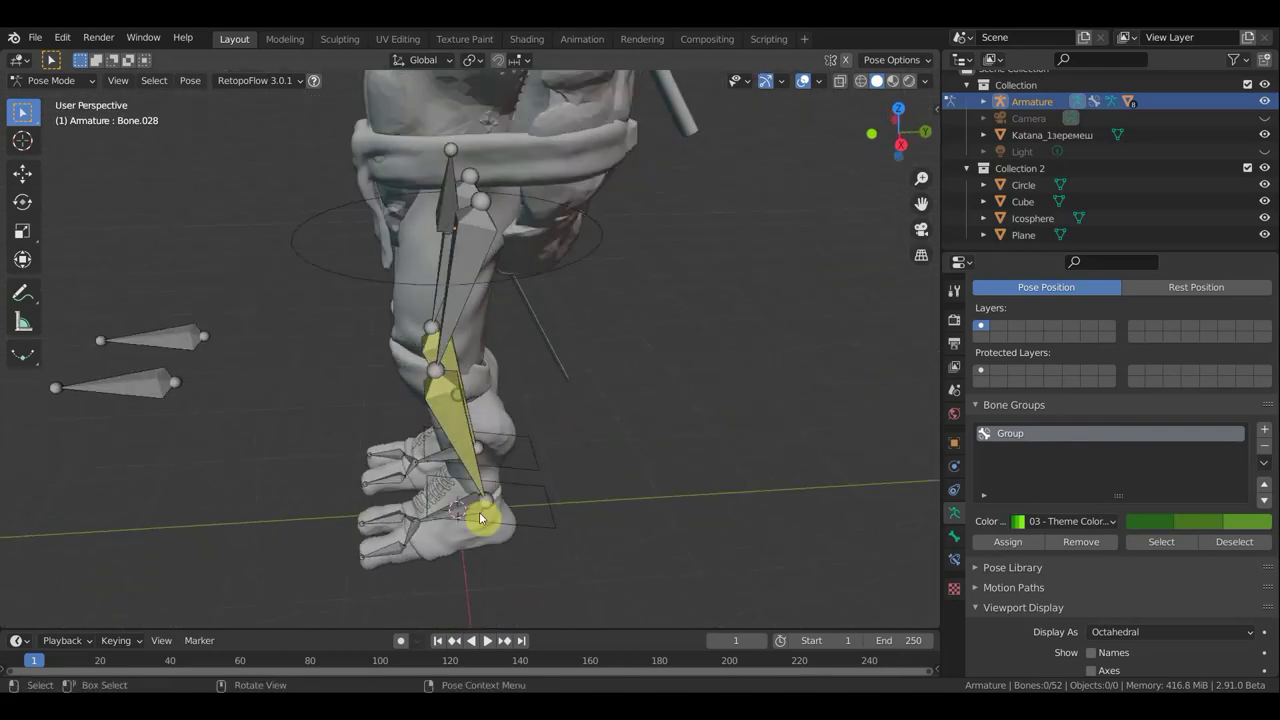
Assign both foot bones to new bone group Group.001 with the red 01 - Theme Color Set
shift+click(552, 464)
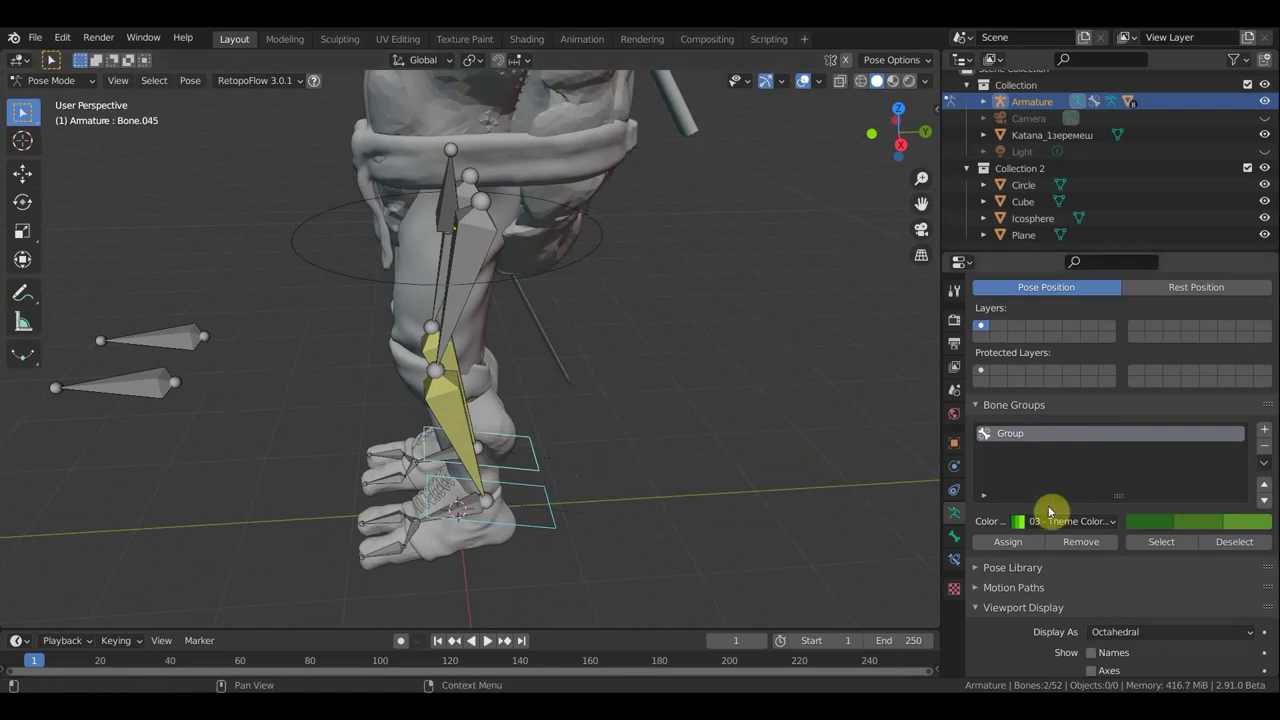
click(1265, 433)
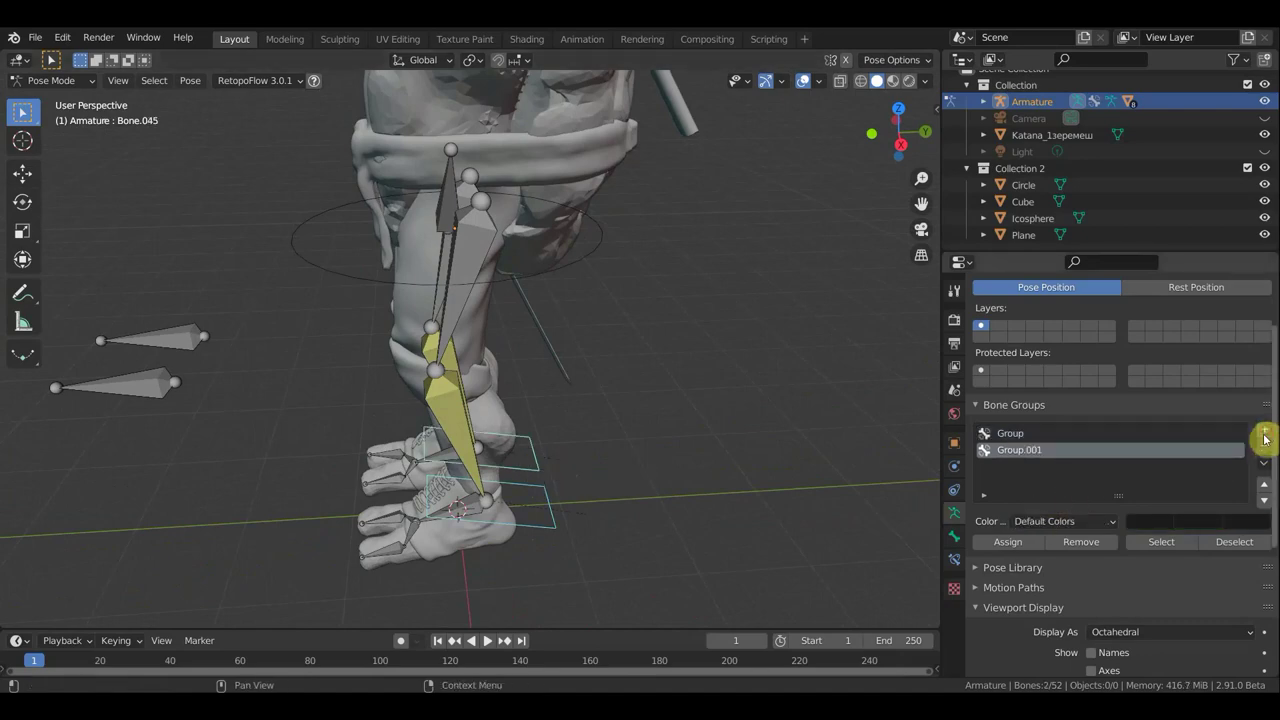
click(1092, 524)
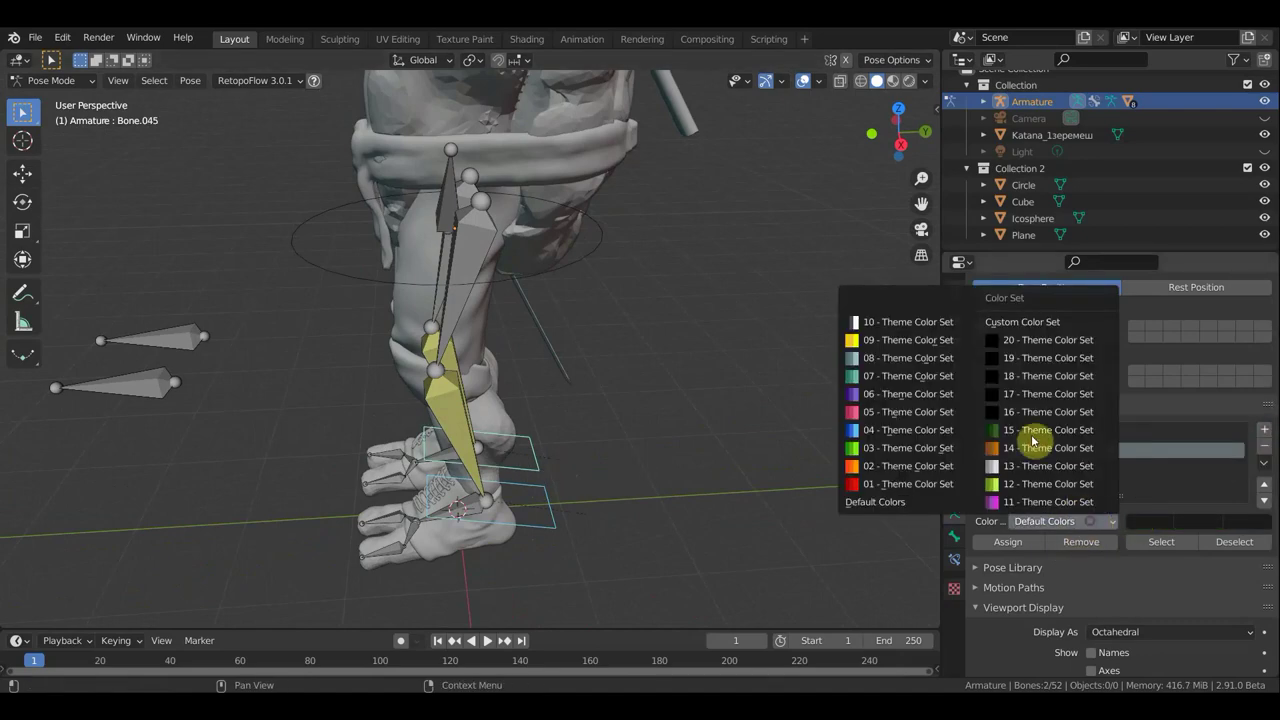
click(851, 488)
click(1008, 541)
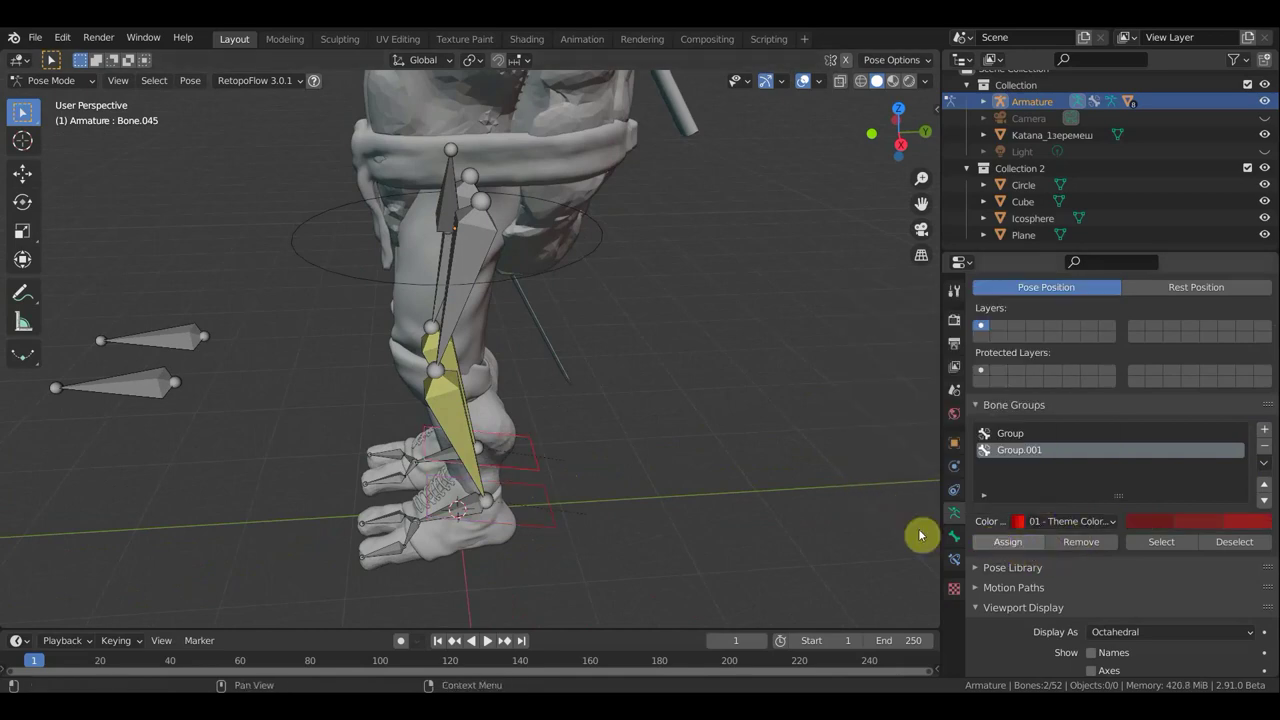
Select the waist circle bone and orbit to a frontal three-quarter view
middle_drag(769, 506, 743, 503)
mouse_move(677, 460)
middle_down()
mouse_move(626, 443)
mouse_move(659, 281)
middle_up()
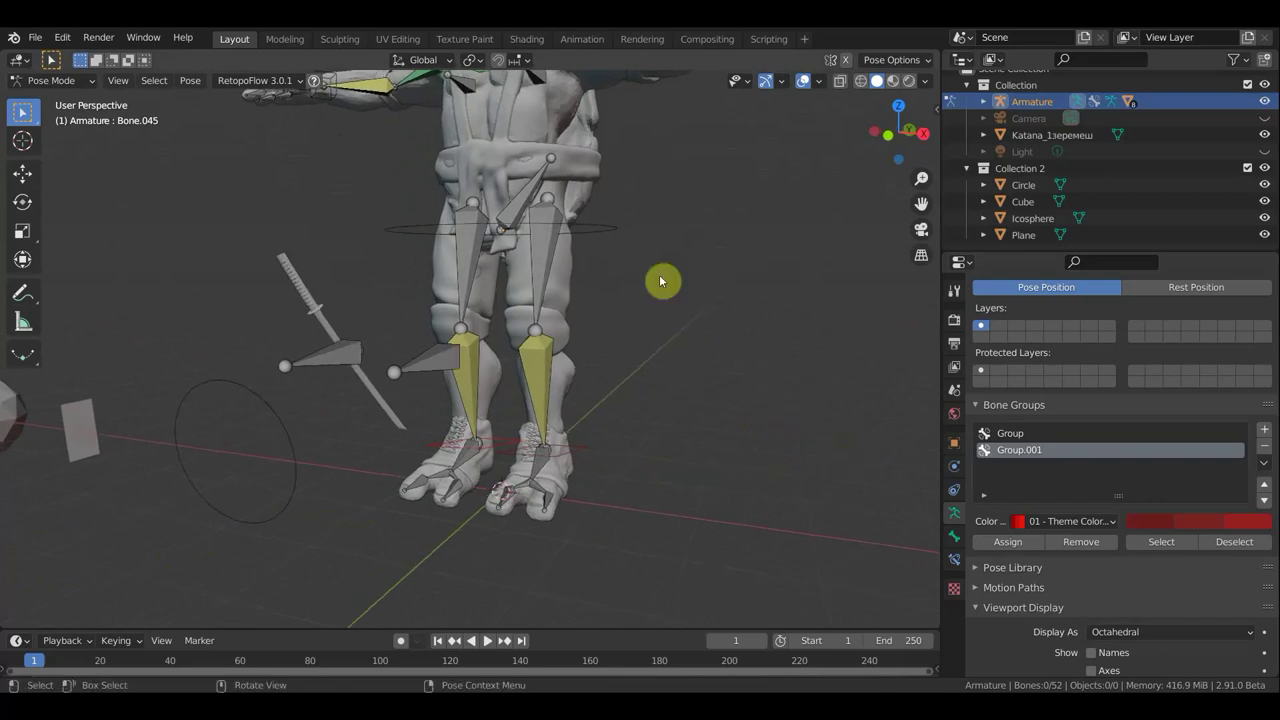
click(616, 232)
mouse_move(616, 232)
middle_down()
mouse_move(629, 320)
mouse_move(569, 346)
mouse_move(700, 400)
middle_up()
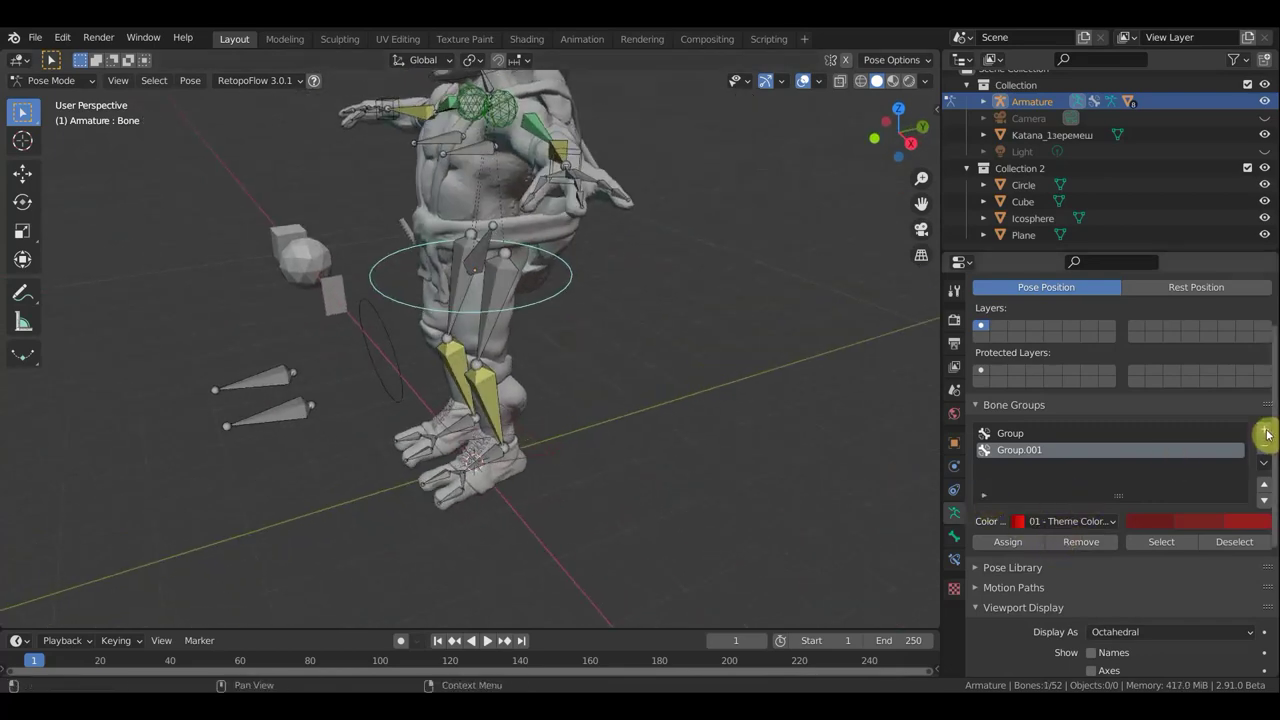
mouse_move(731, 463)
middle_down()
mouse_move(820, 451)
mouse_move(768, 466)
mouse_move(712, 430)
middle_up()
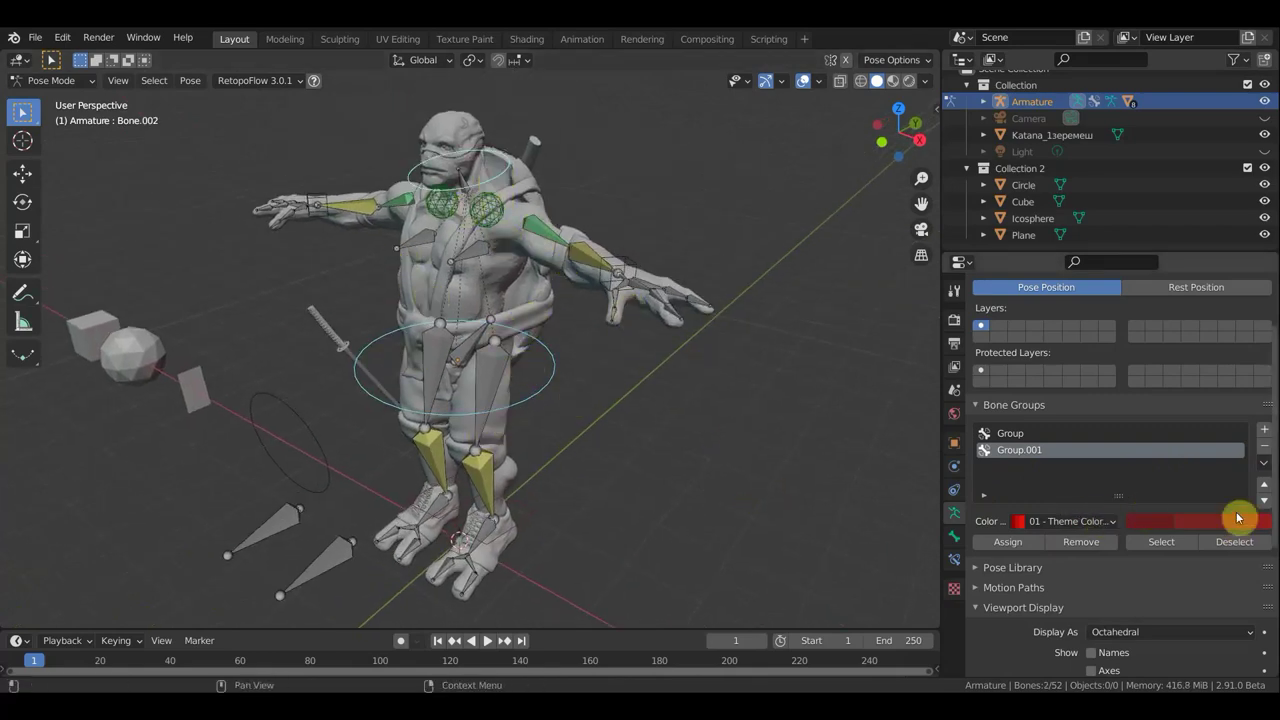
Create bone group Group.002 for the selected circle bones with the yellow 09 - Theme Color Set
click(1264, 429)
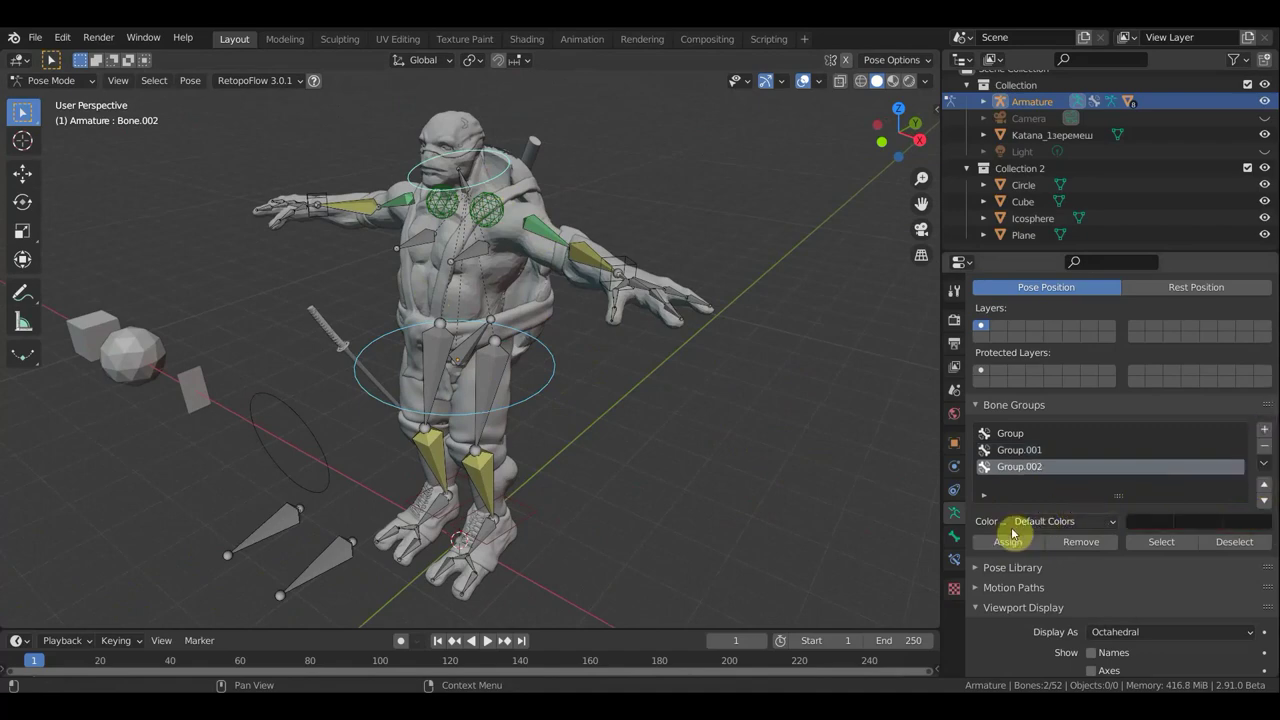
click(1050, 521)
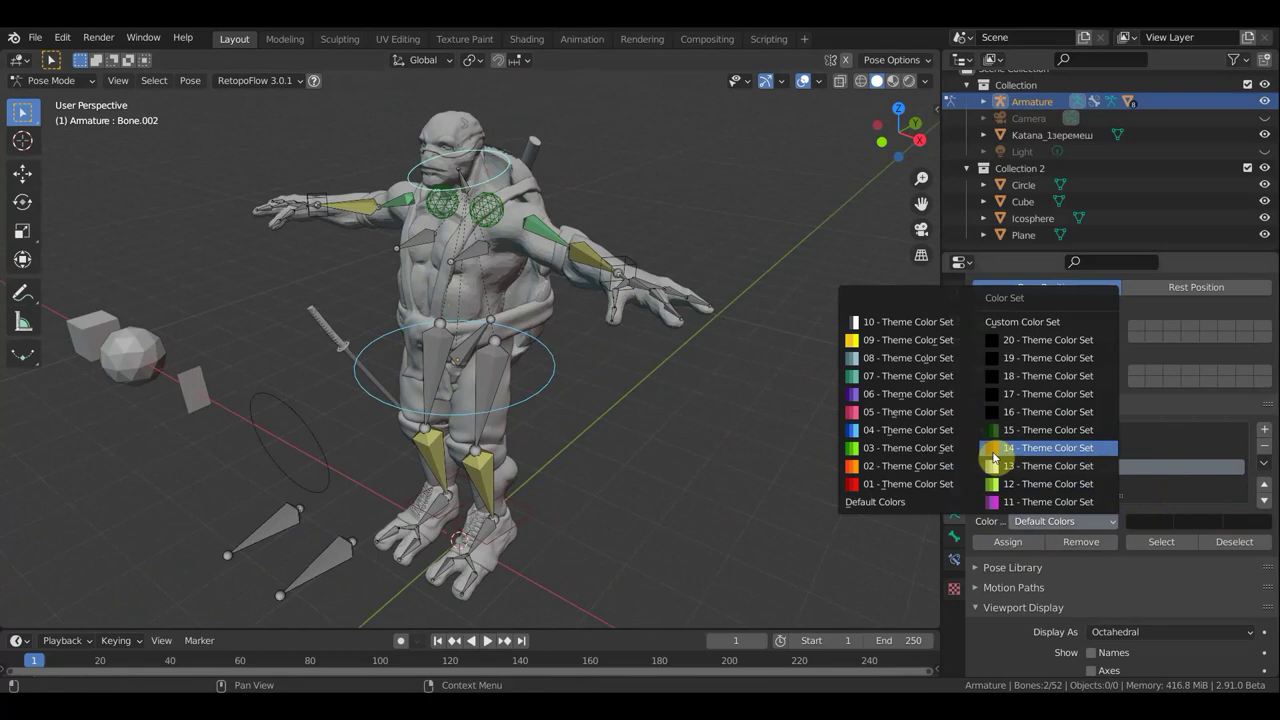
click(856, 340)
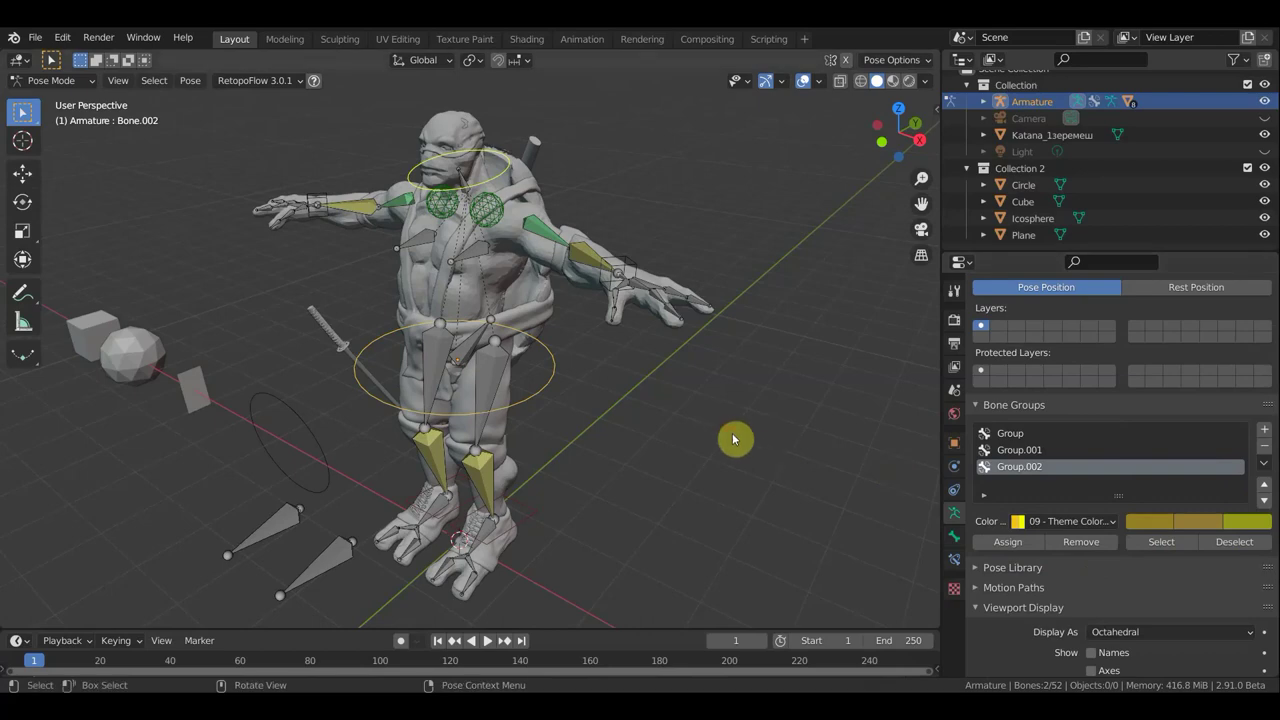
middle_drag(780, 451, 828, 403)
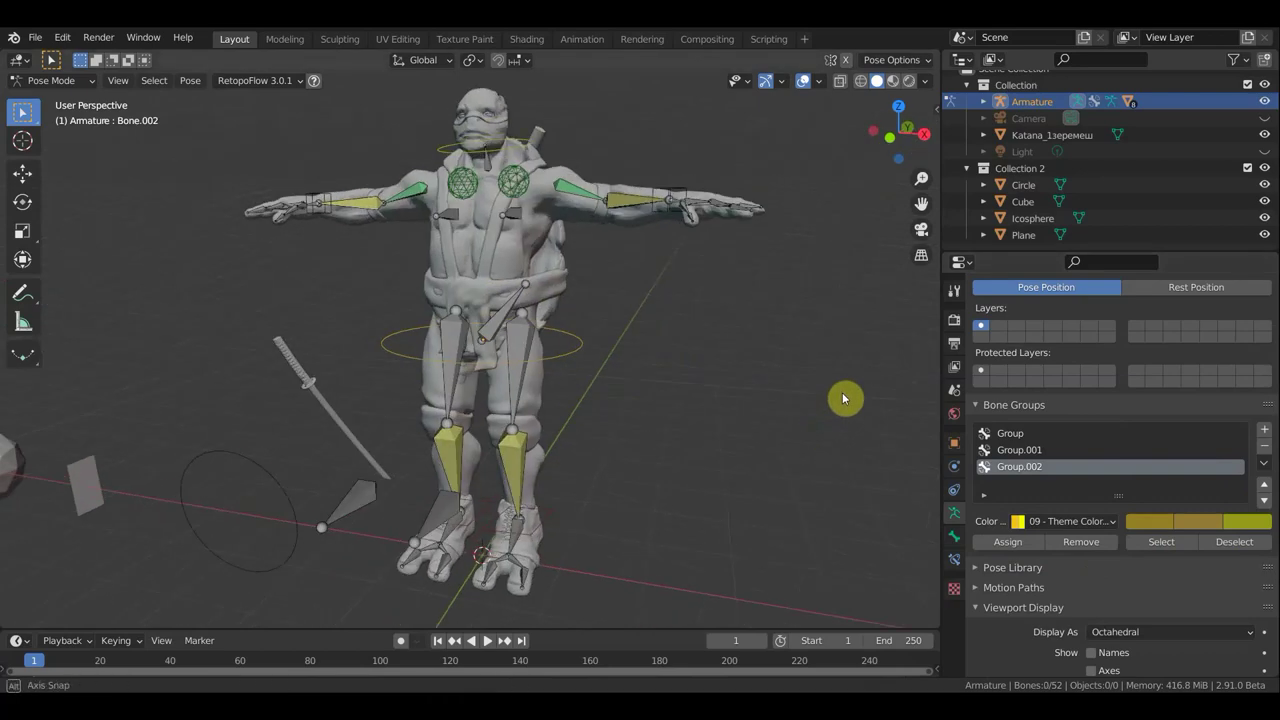
Put both wrist bones in new group Group.003 with the red 01 - Theme Color Set
click(341, 195)
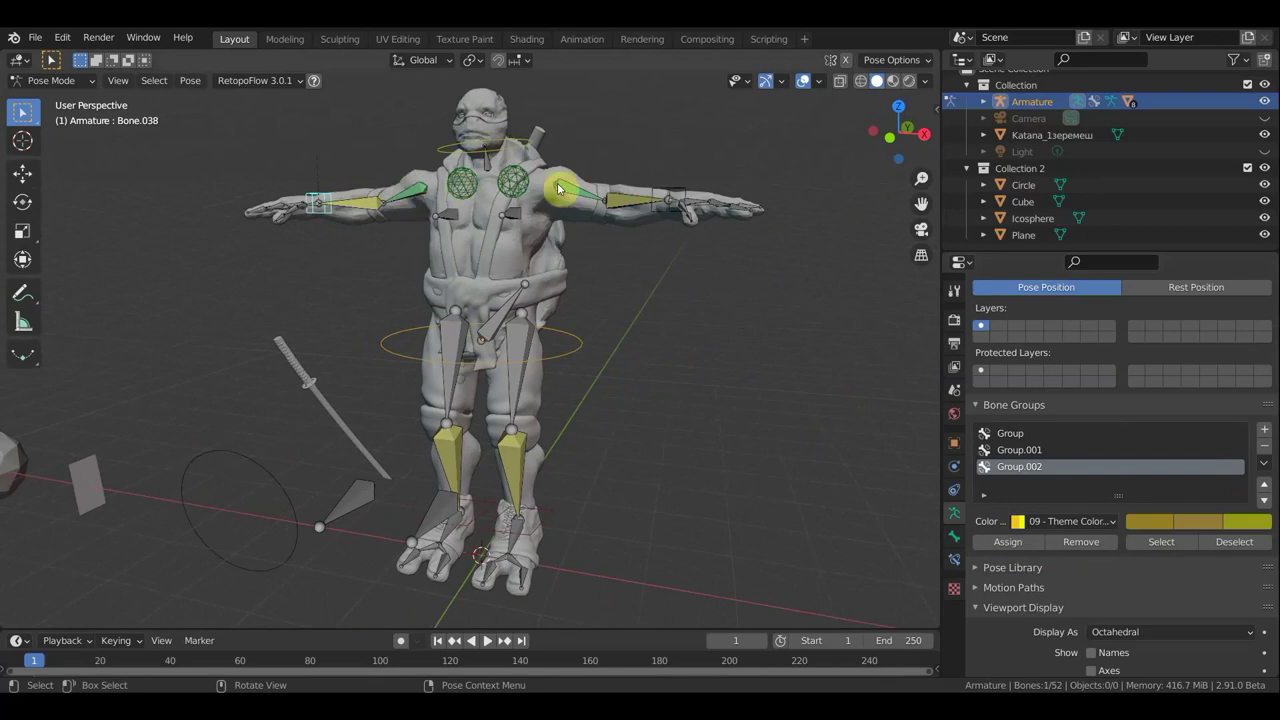
shift+click(684, 195)
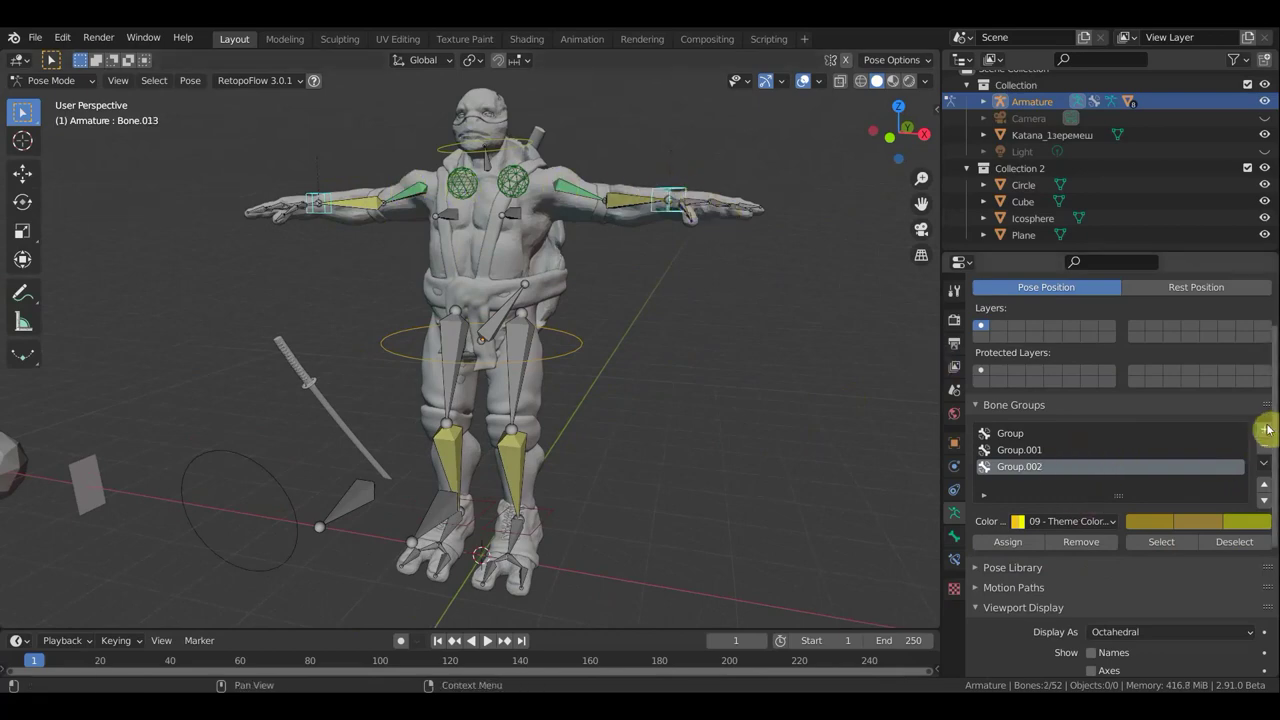
click(1263, 431)
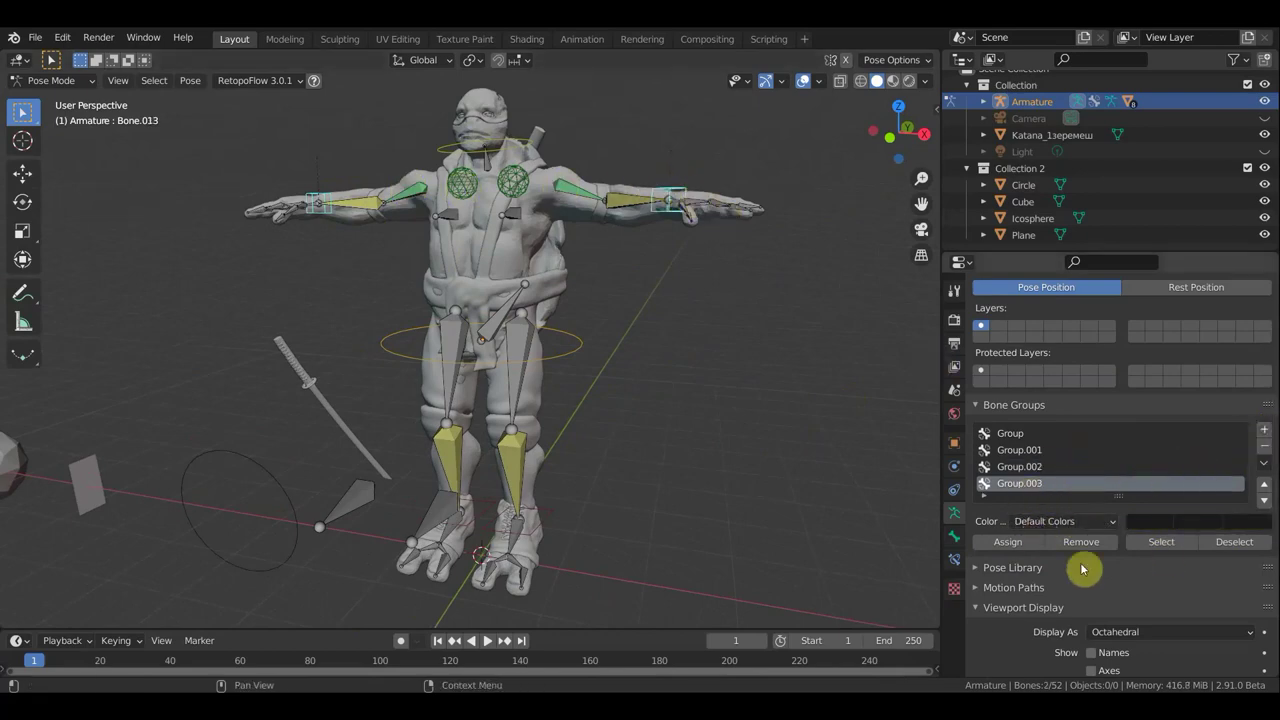
click(1058, 527)
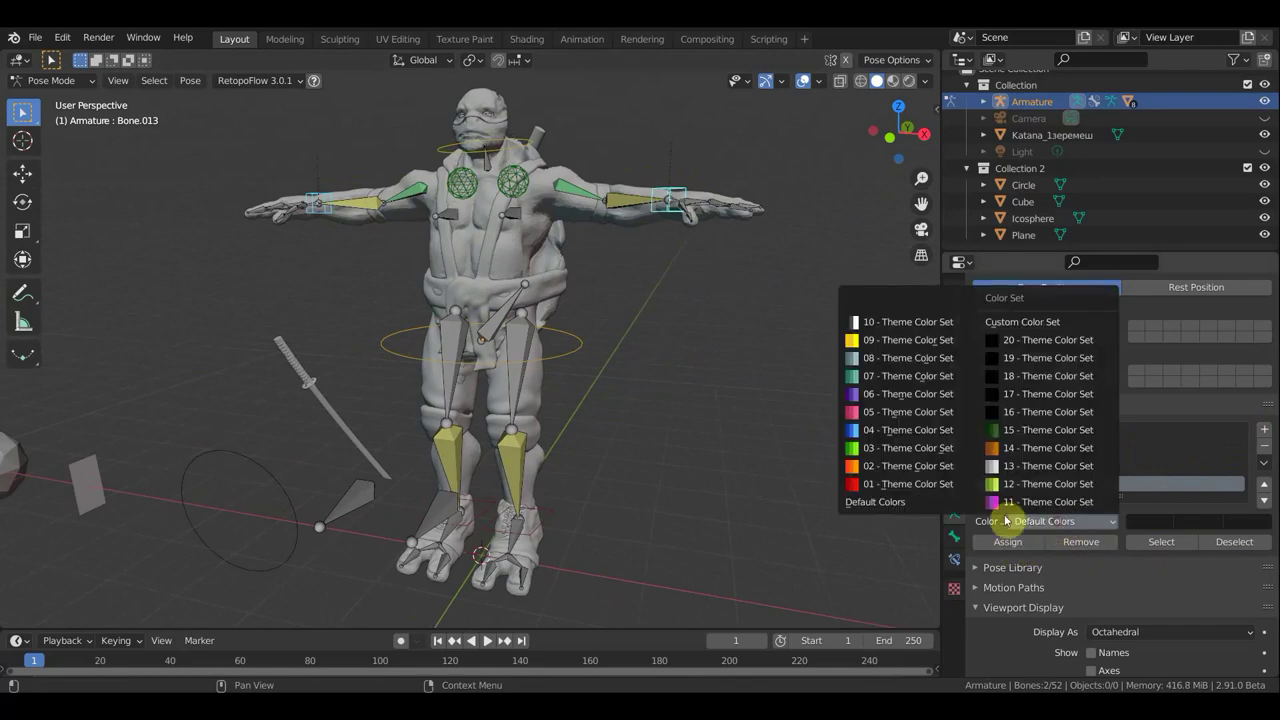
click(906, 485)
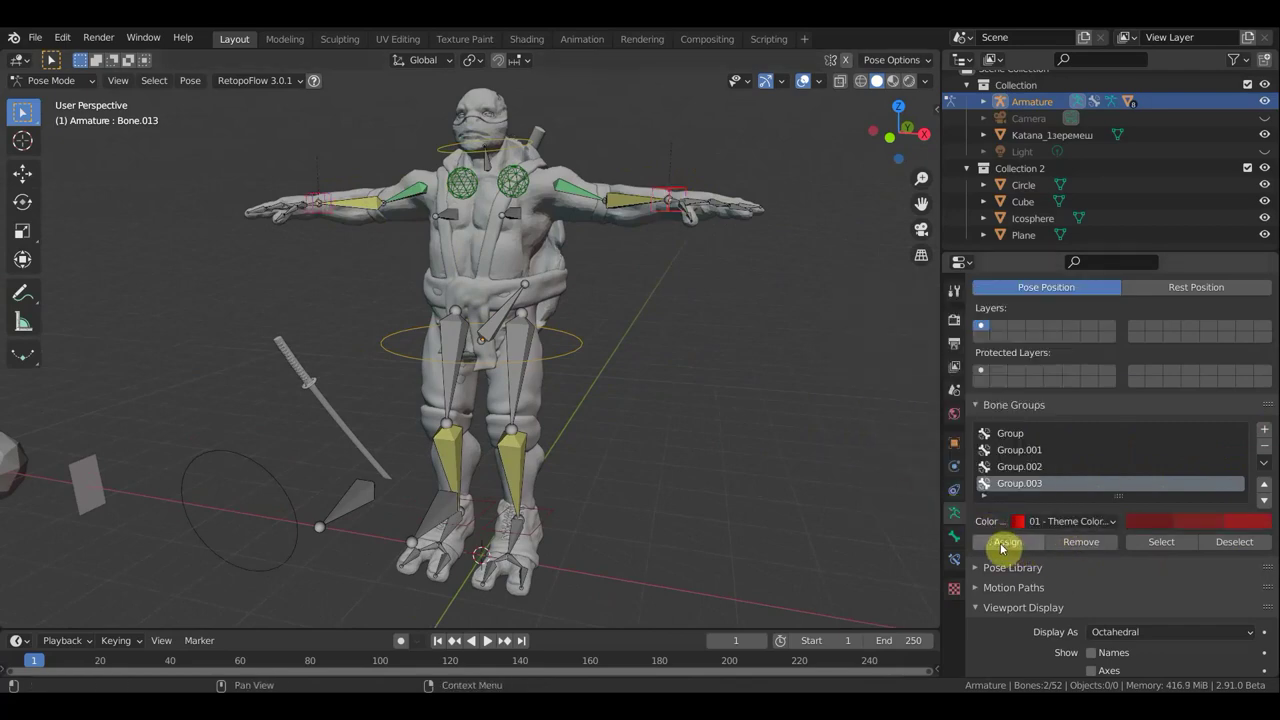
mouse_move(782, 488)
middle_down()
mouse_move(835, 476)
mouse_move(820, 462)
middle_up()
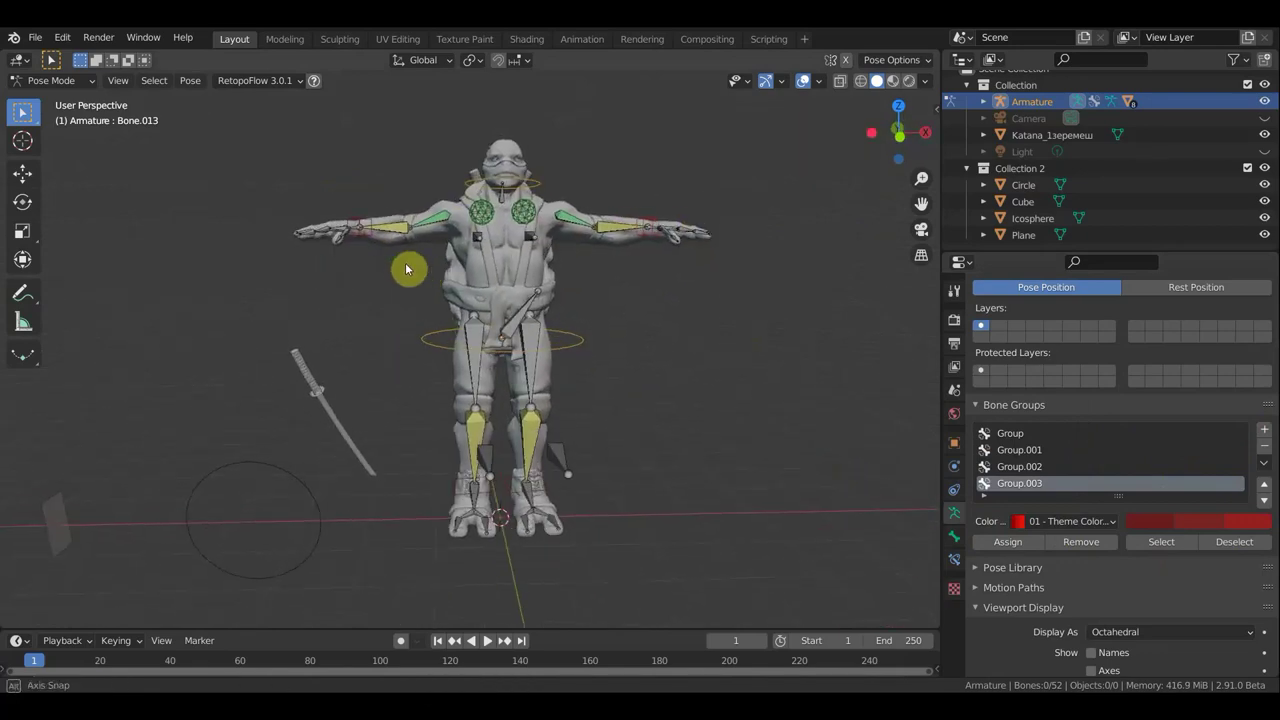
scroll(510, 260, up, 2)
scroll(600, 235, up, 1)
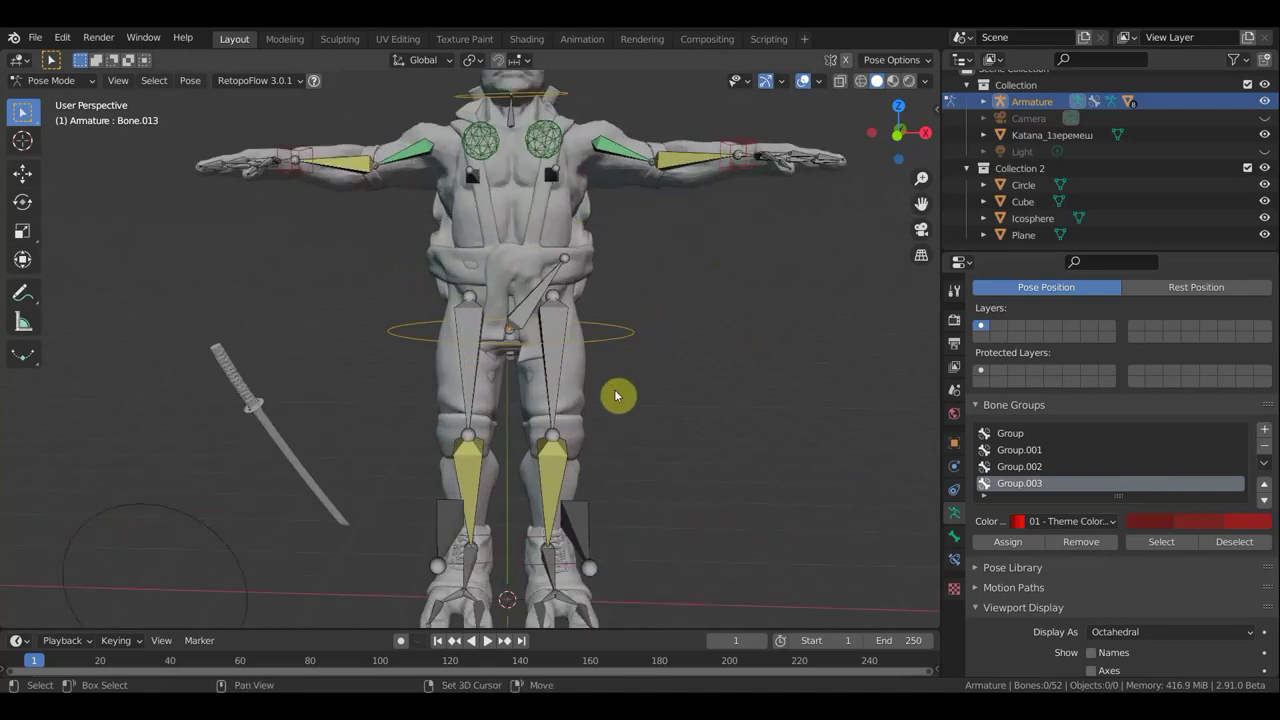
shift+middle_drag(614, 394, 606, 446)
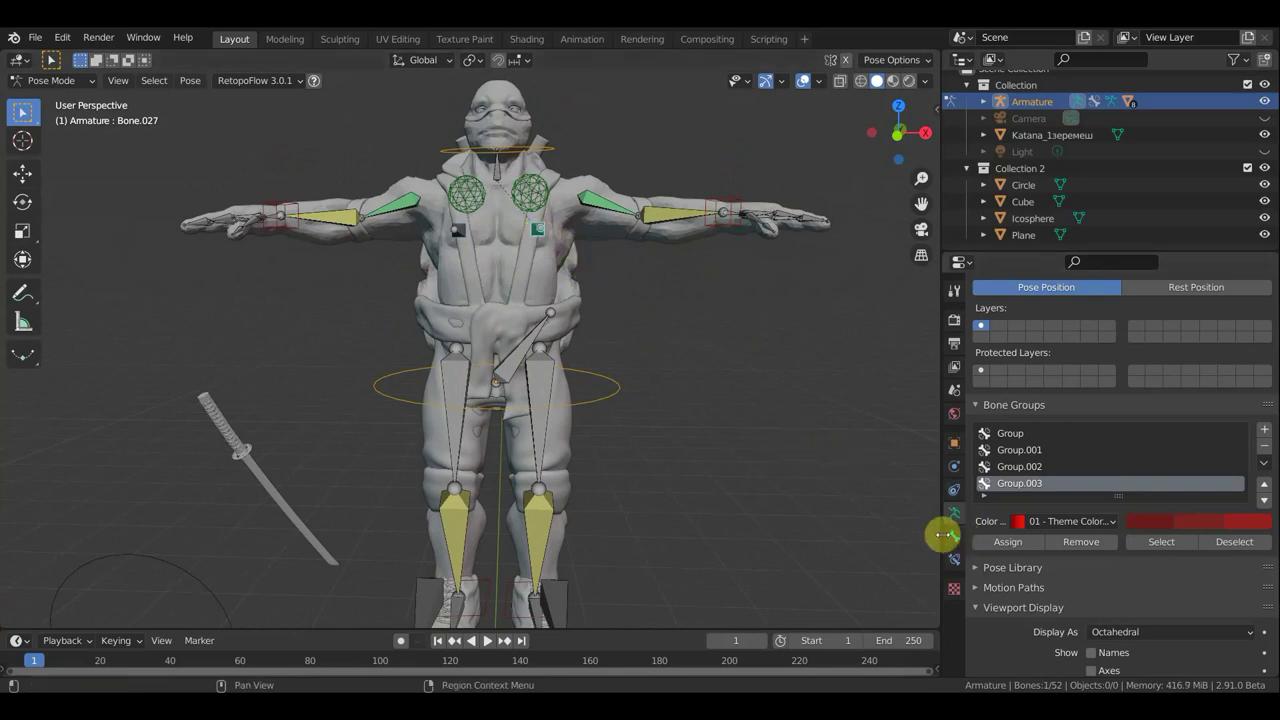
In Bone properties, hide the small square chest bone in the viewport
scroll(970, 528, down, 2)
scroll(1023, 560, down, 2)
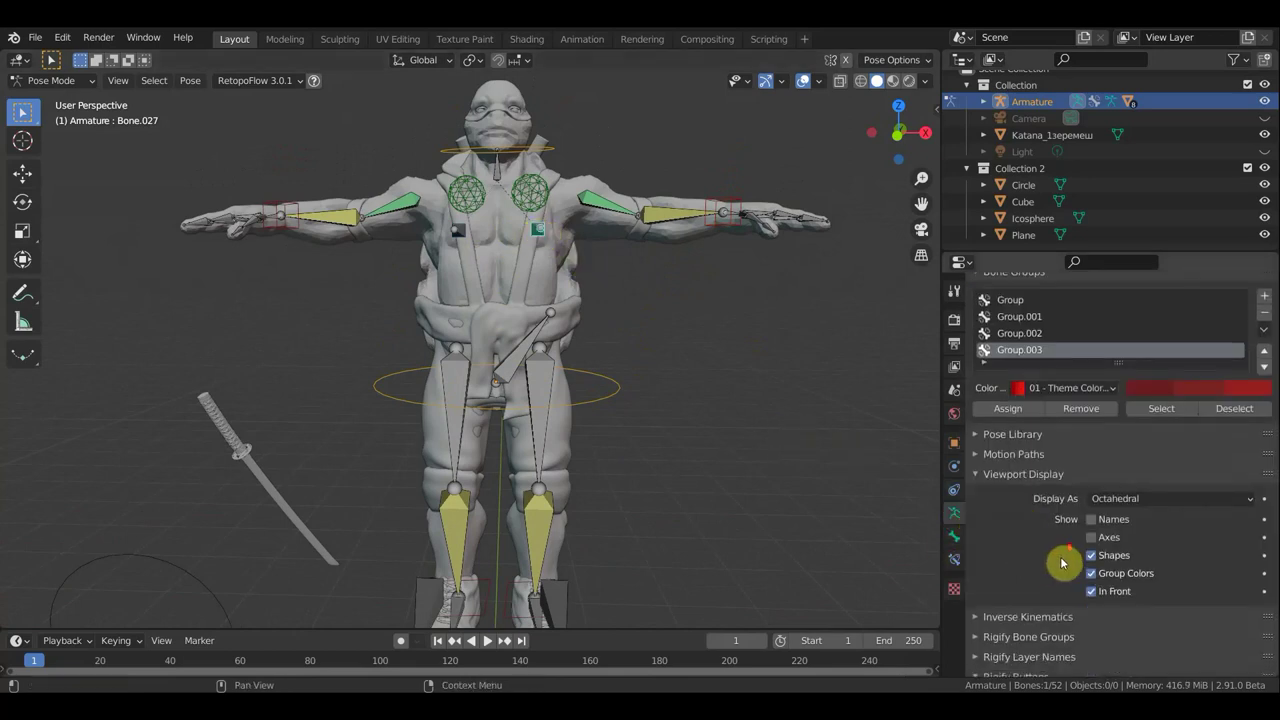
scroll(1066, 560, down, 3)
click(954, 543)
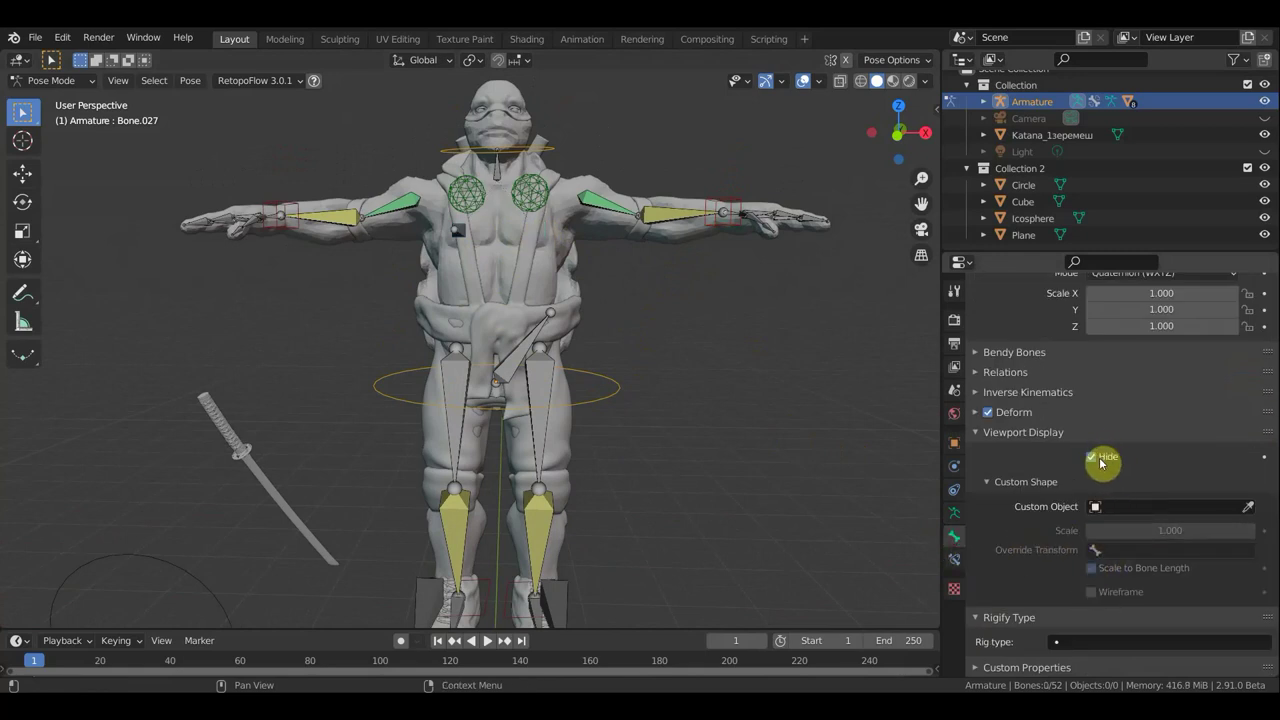
click(494, 236)
click(477, 244)
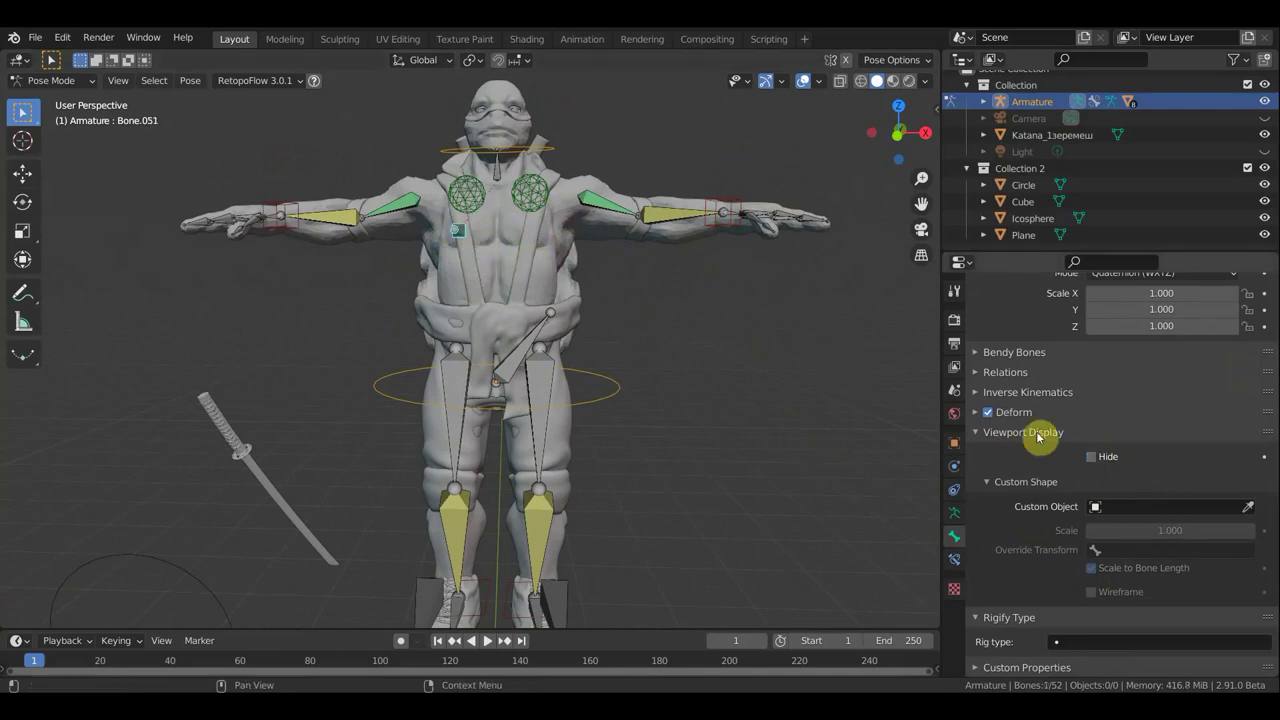
click(1090, 457)
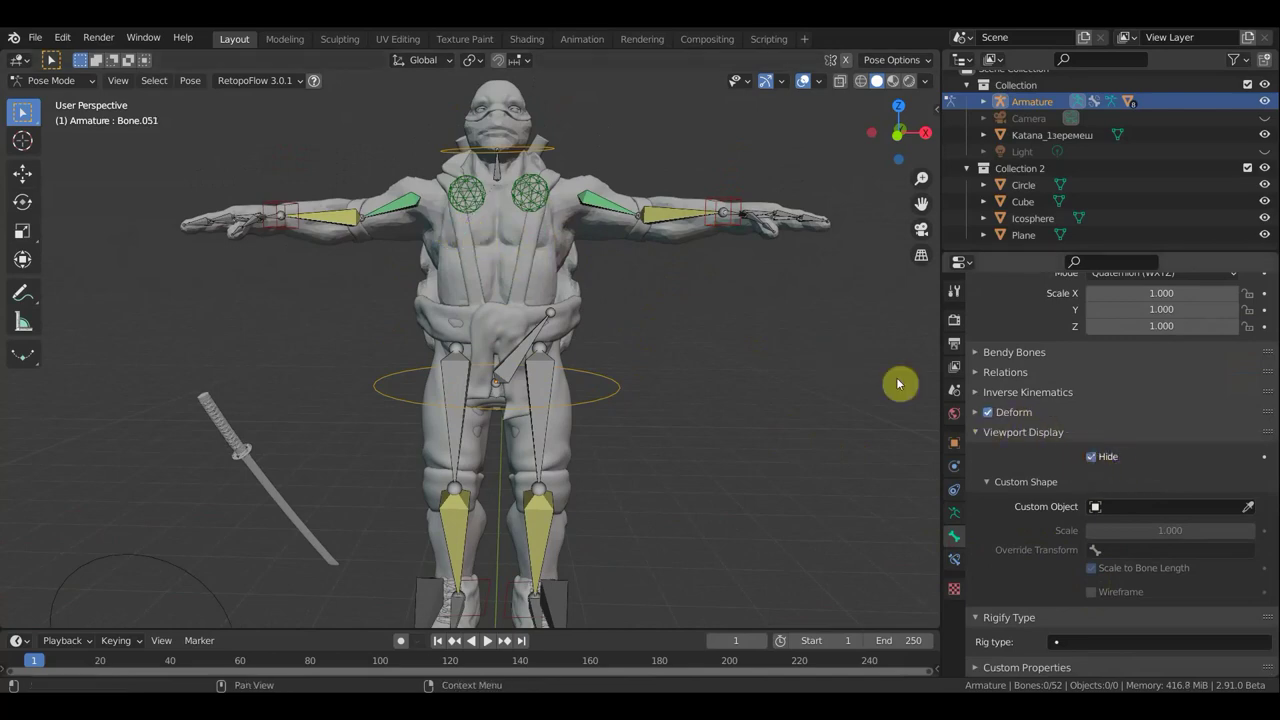
Hide the yellow forearm bones and the green upper-arm bone in the viewport
mouse_move(777, 366)
middle_down()
mouse_move(723, 377)
mouse_move(773, 375)
middle_up()
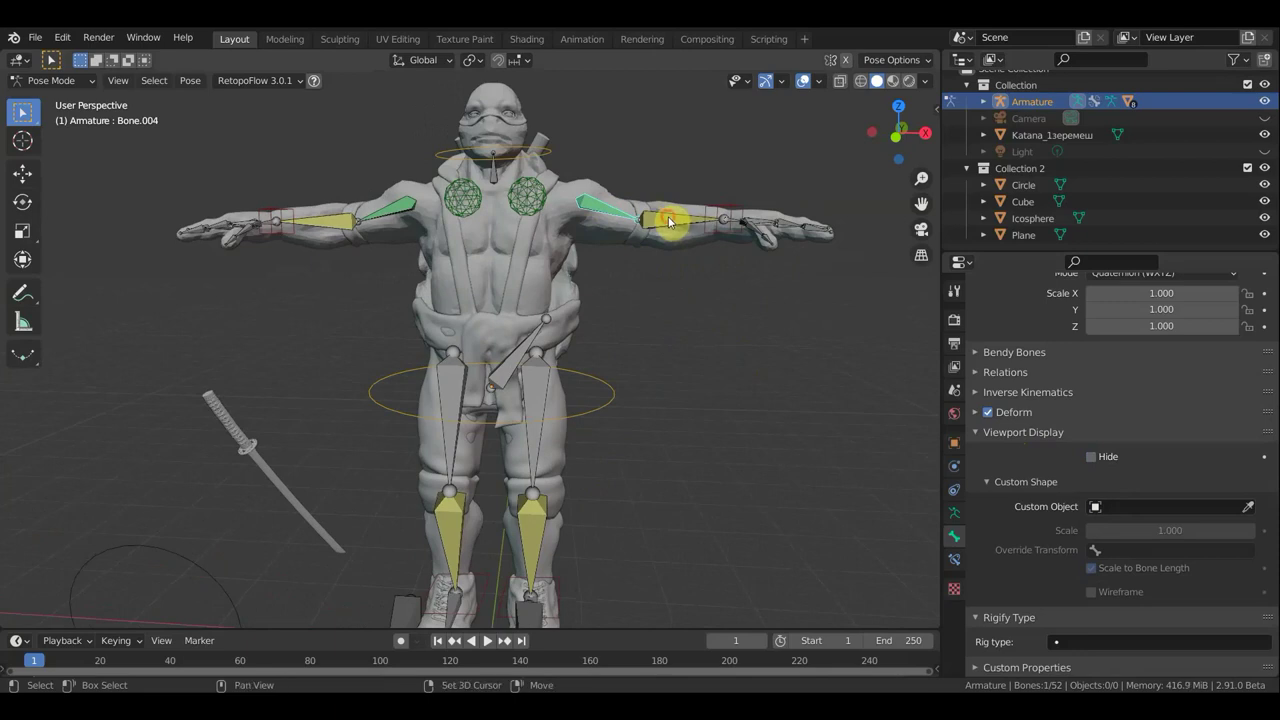
shift+click(347, 213)
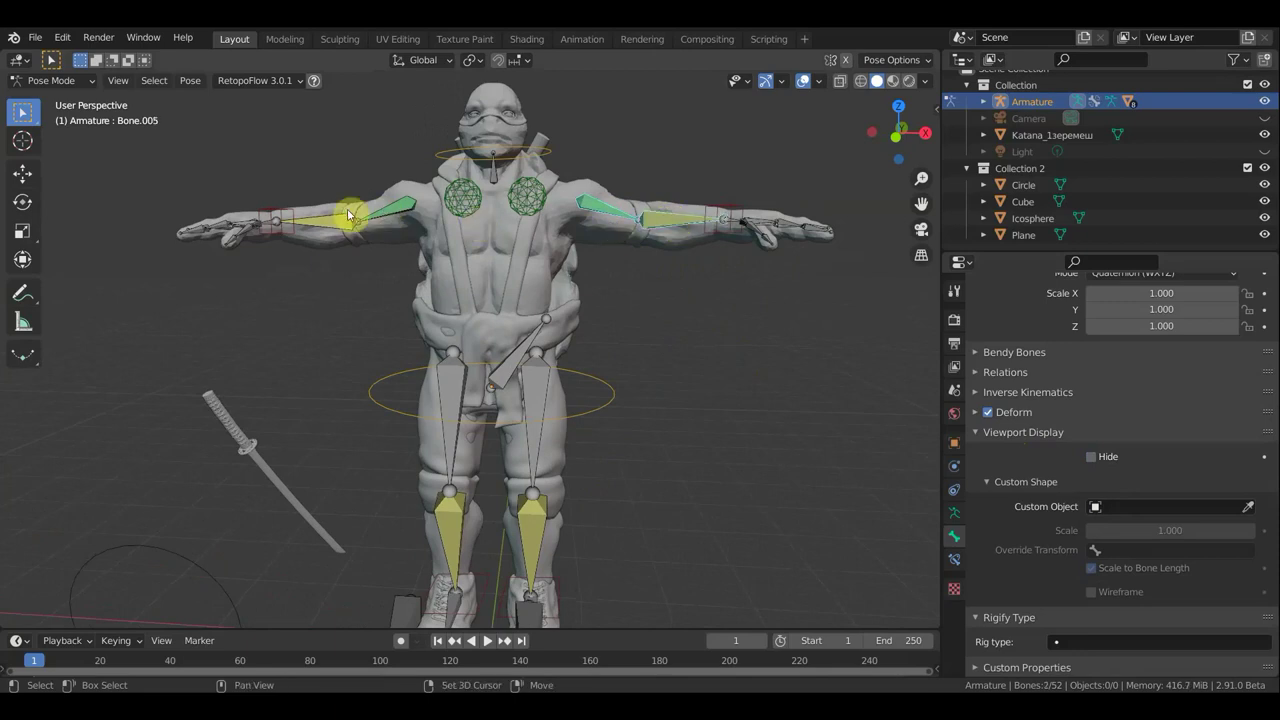
click(1092, 457)
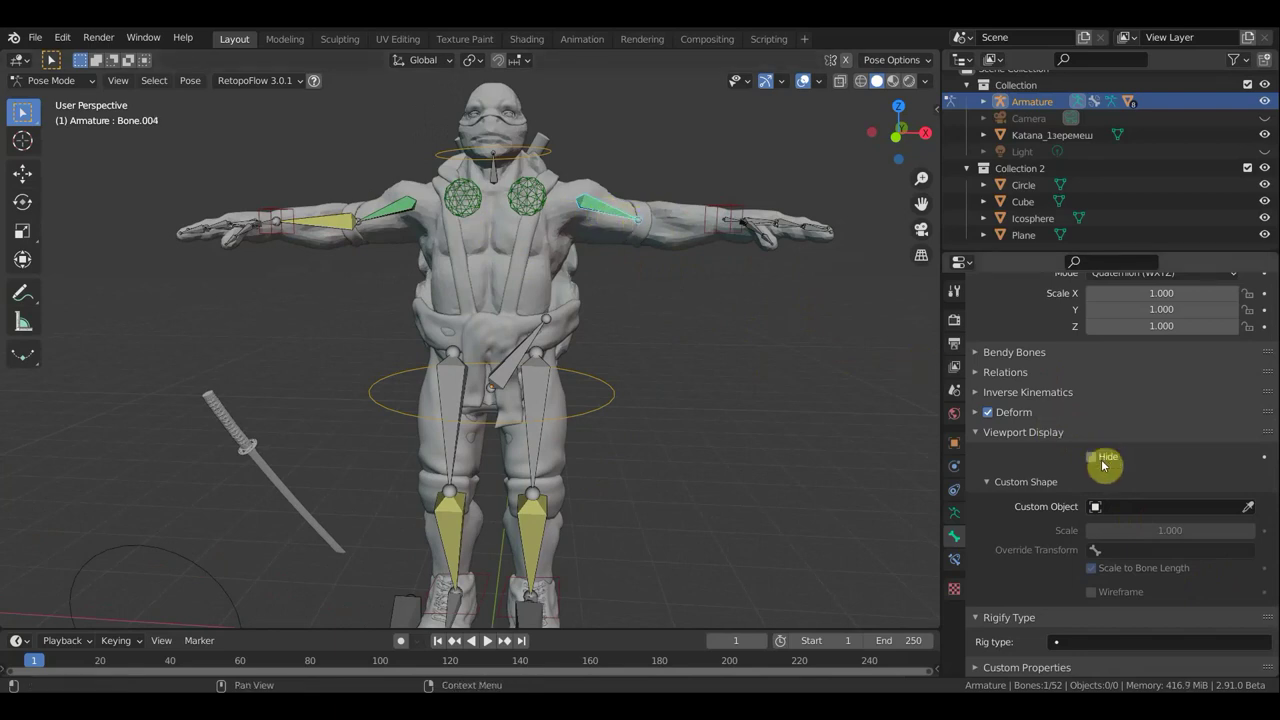
click(1092, 457)
click(340, 225)
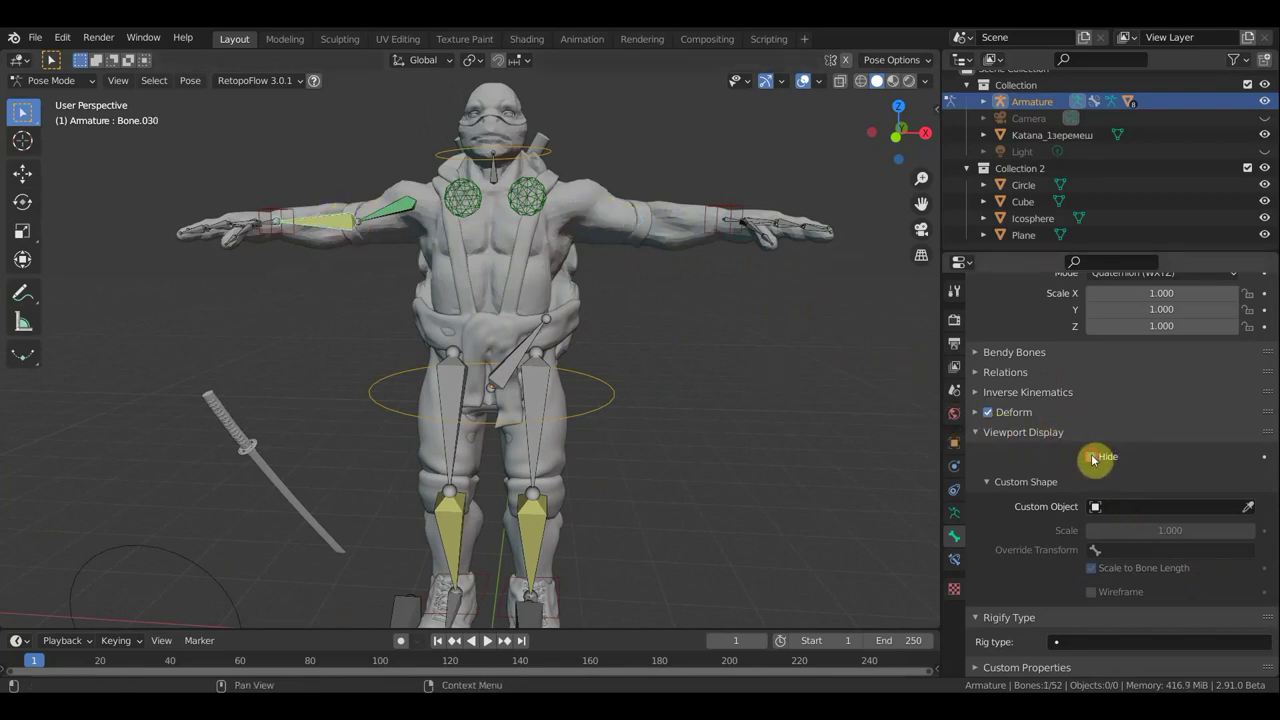
click(1092, 457)
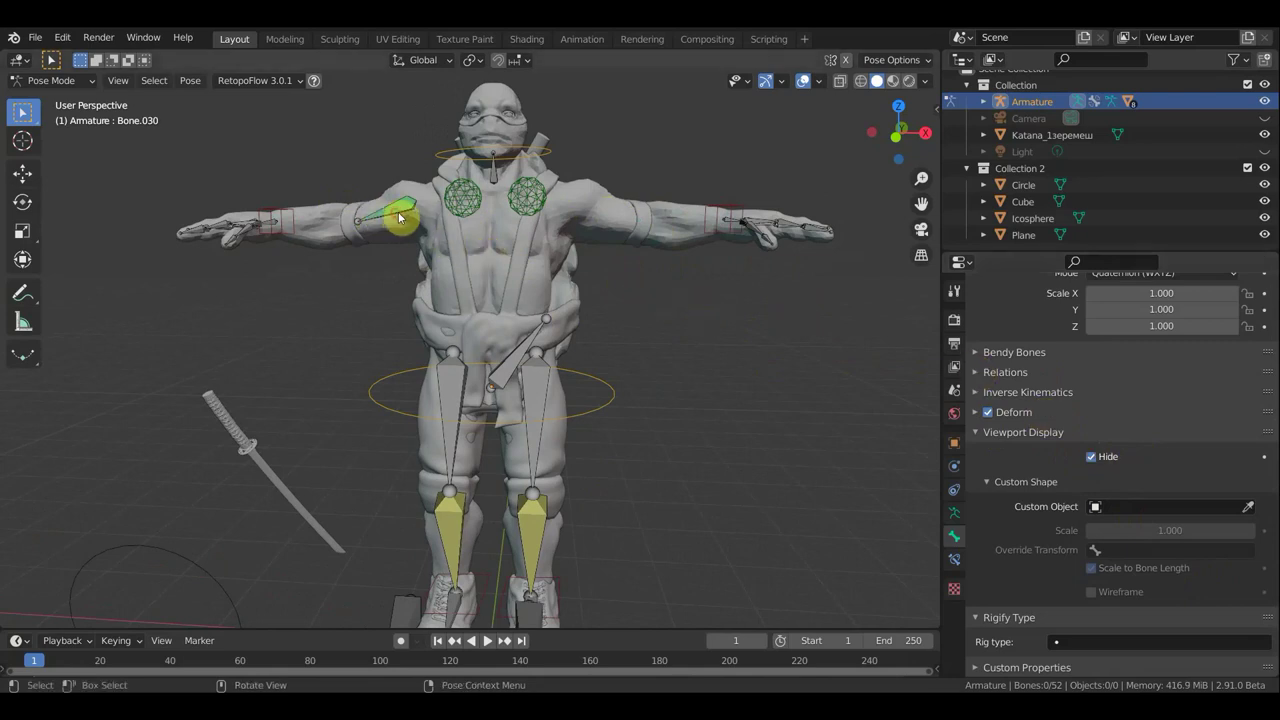
click(400, 218)
click(1092, 457)
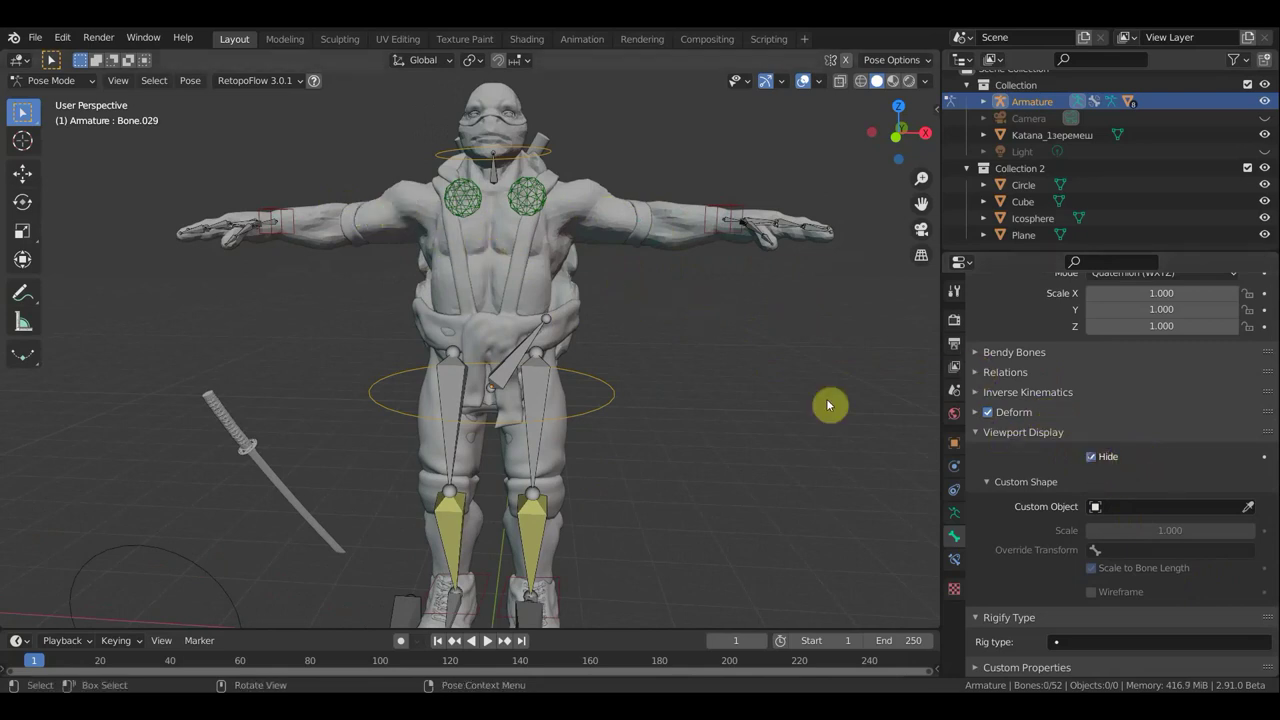
scroll(668, 372, down, 2)
mouse_move(651, 344)
middle_down()
mouse_move(703, 363)
mouse_move(766, 357)
mouse_move(634, 349)
mouse_move(666, 346)
middle_up()
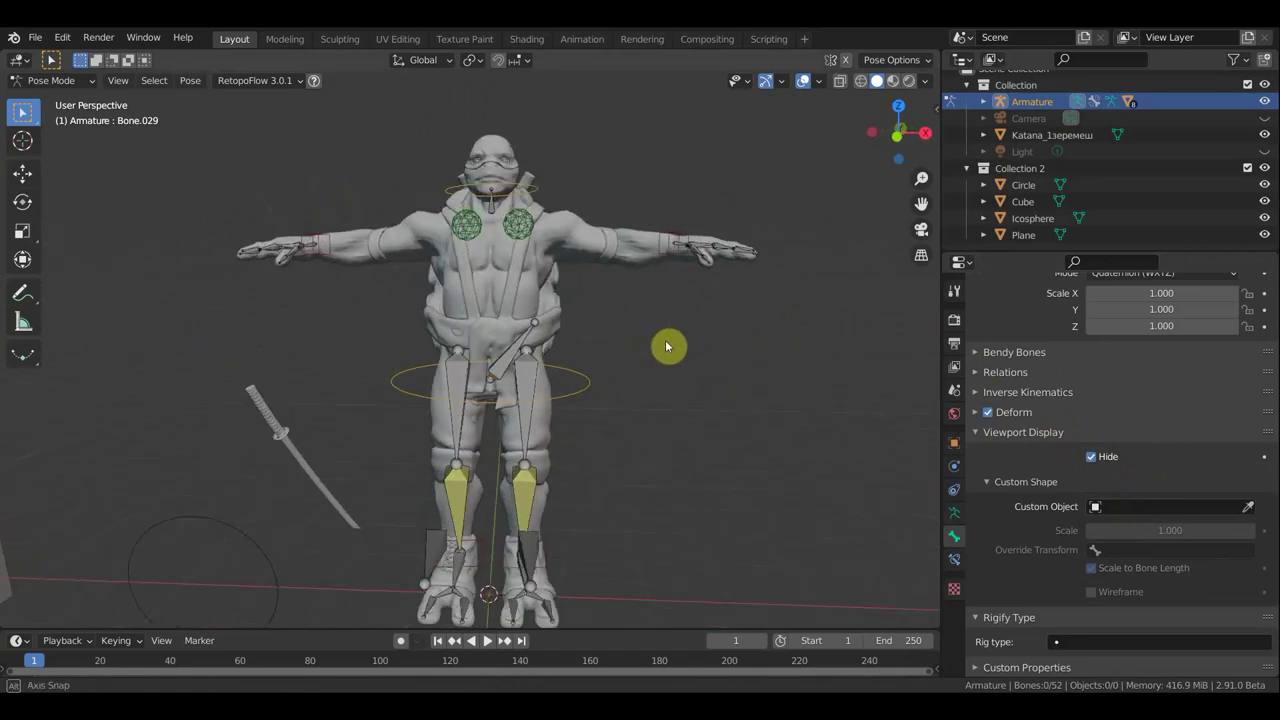
Test-move the screen-right foot bone with G, then undo it back near its original spot
shift+middle_drag(646, 426, 662, 318)
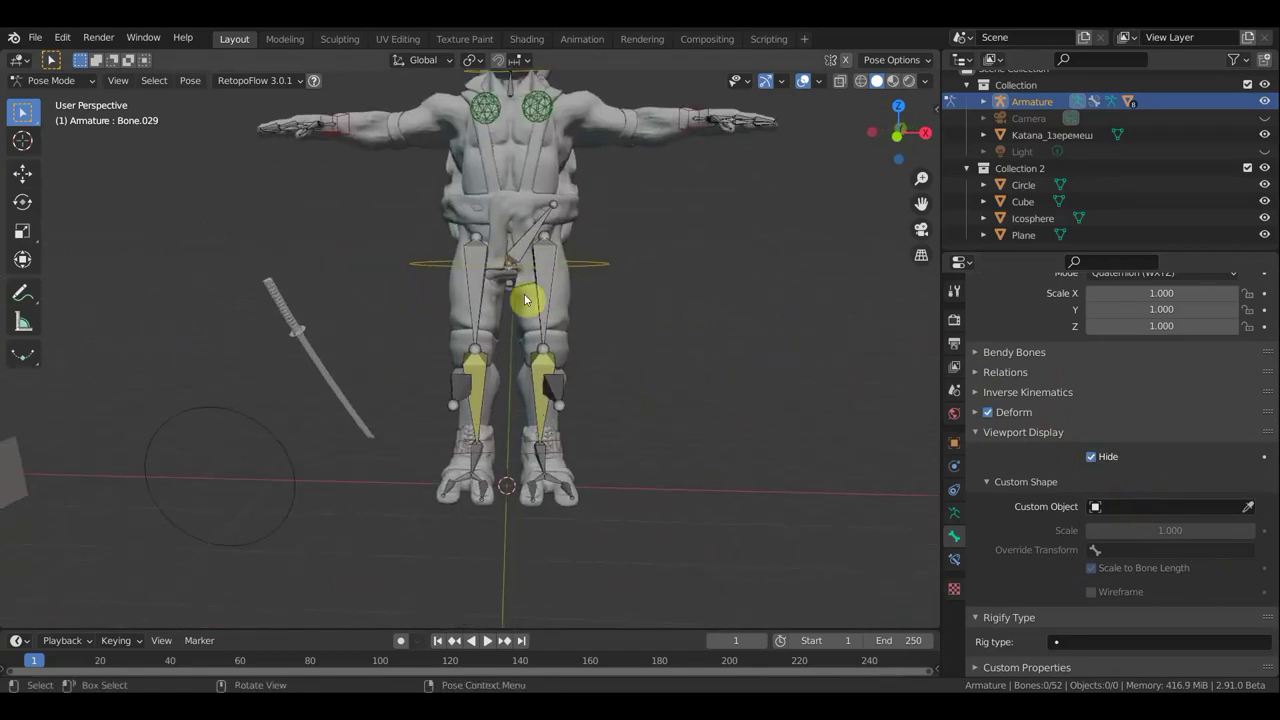
mouse_move(643, 414)
middle_down()
mouse_move(640, 440)
mouse_move(553, 524)
middle_up()
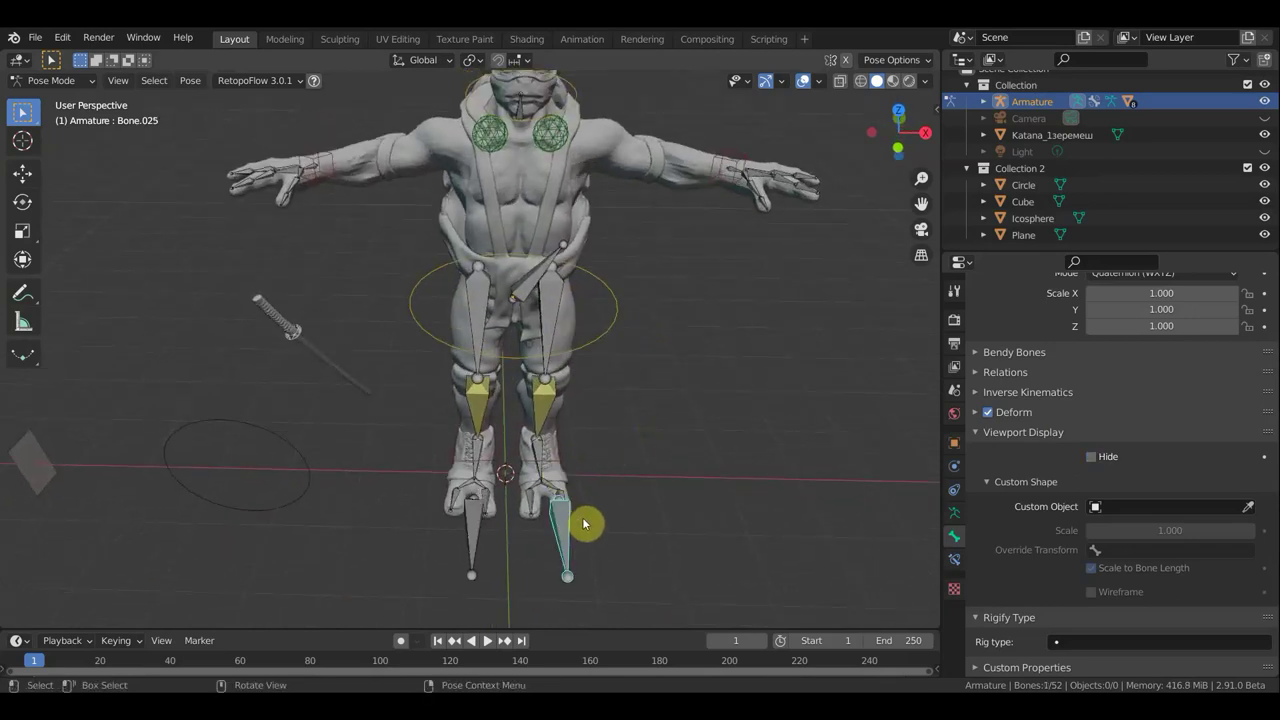
key(g)
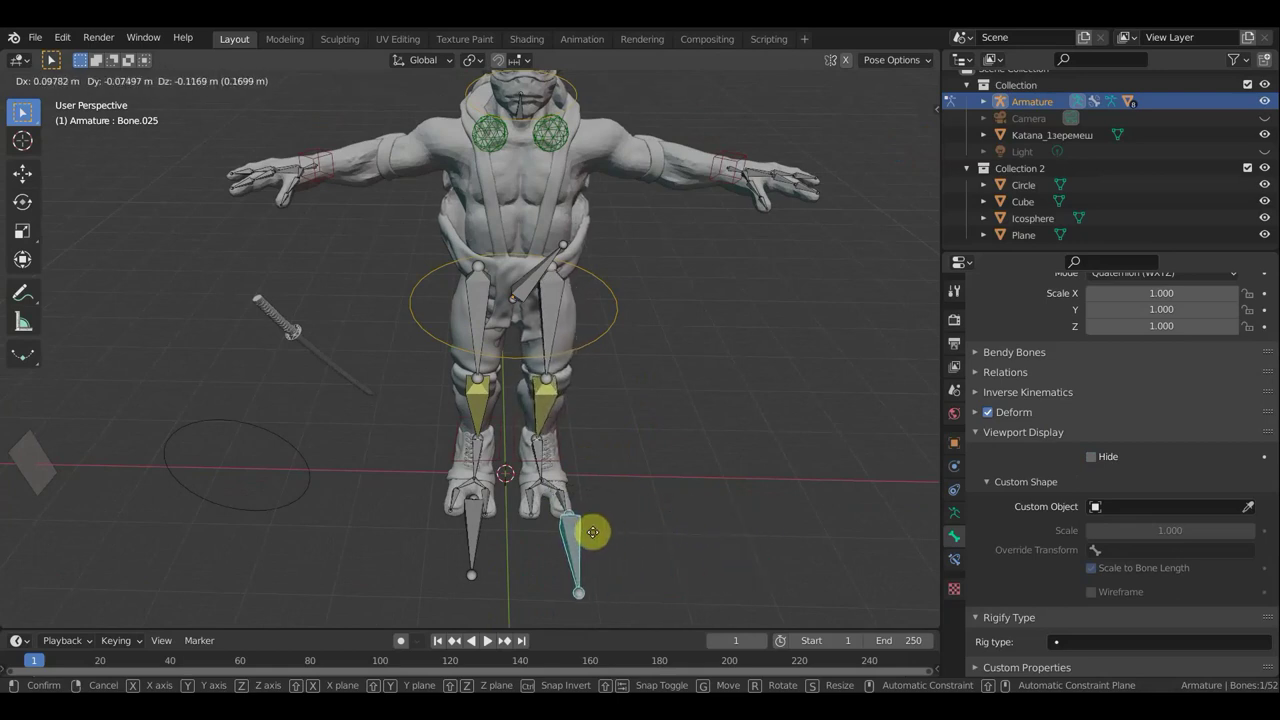
click(592, 521)
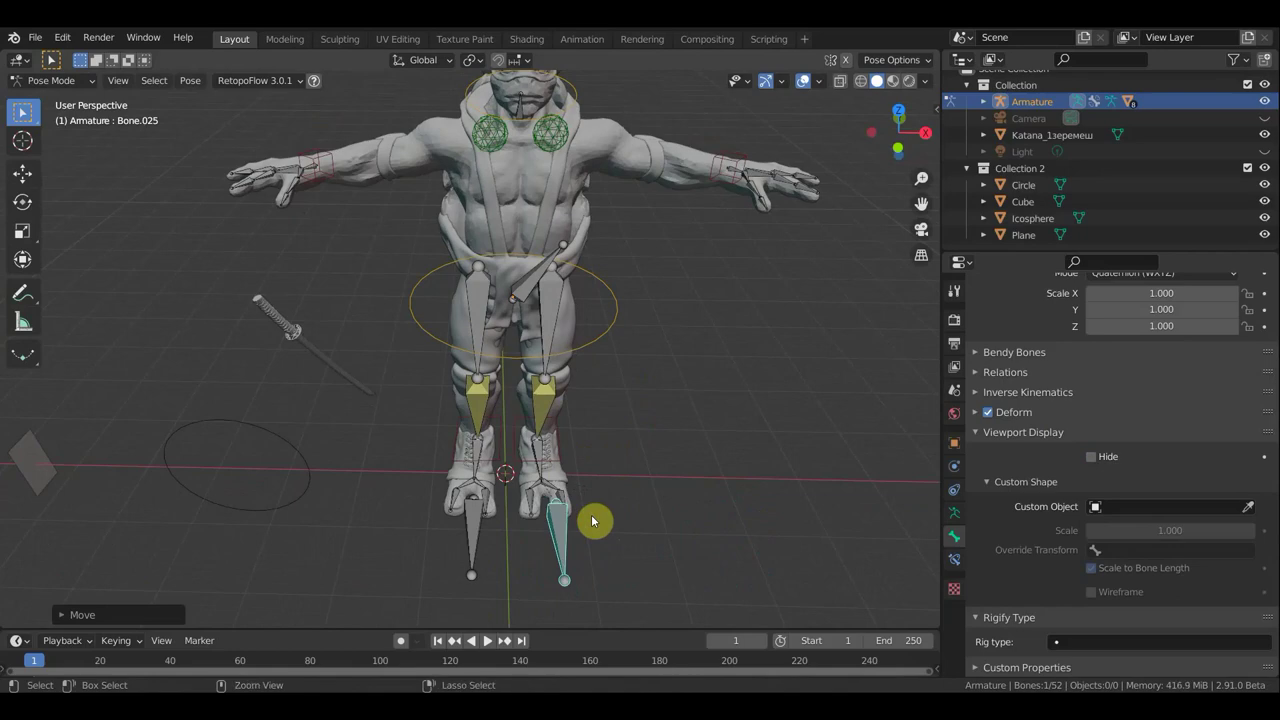
key(ctrl+z)
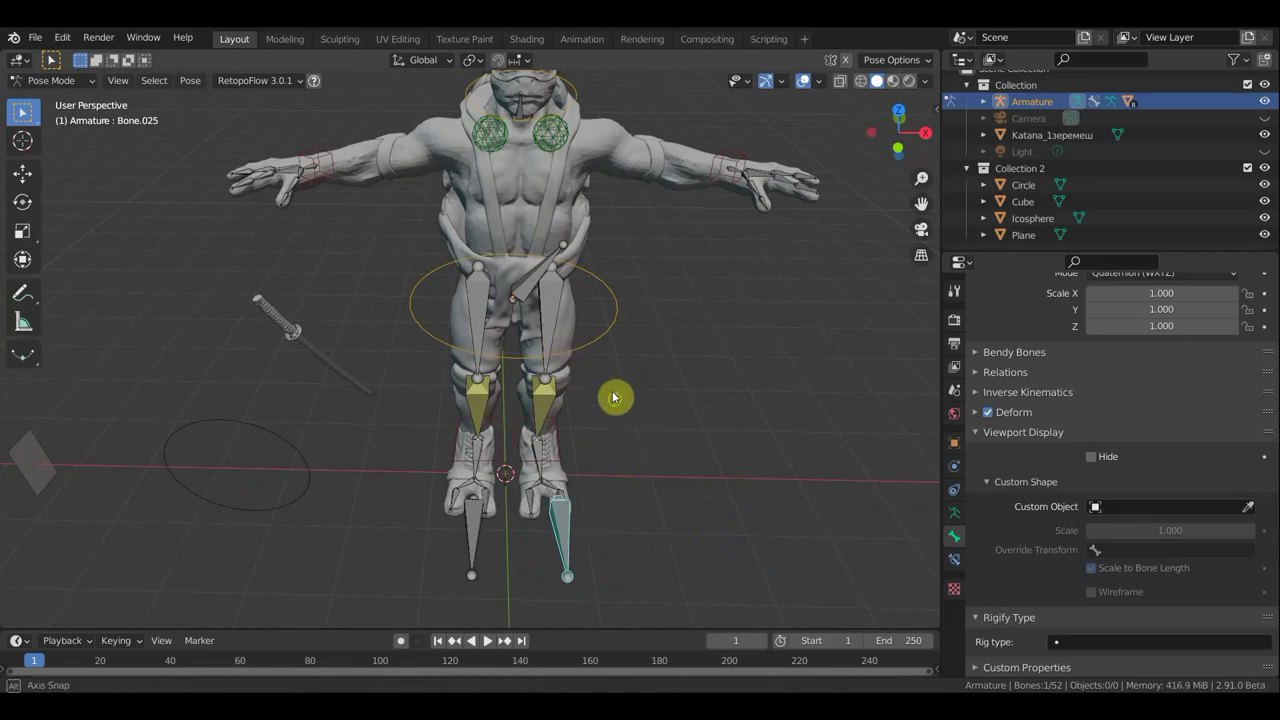
middle_drag(614, 398, 608, 364)
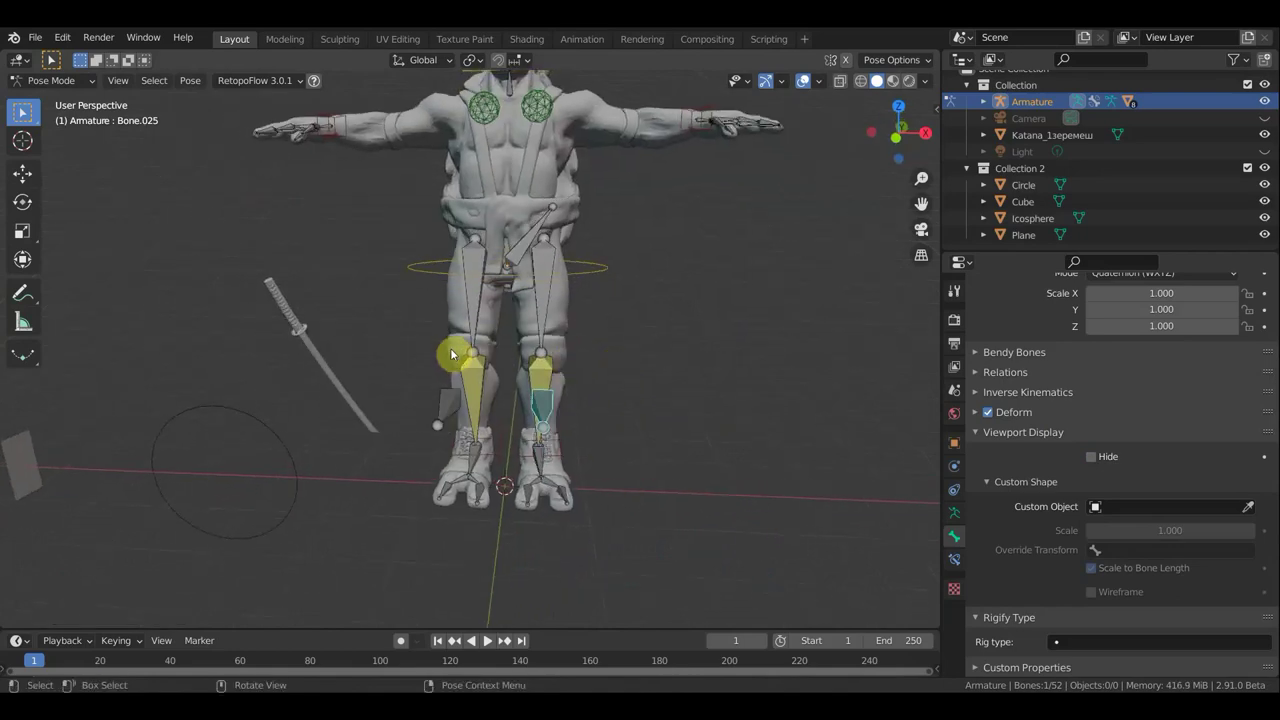
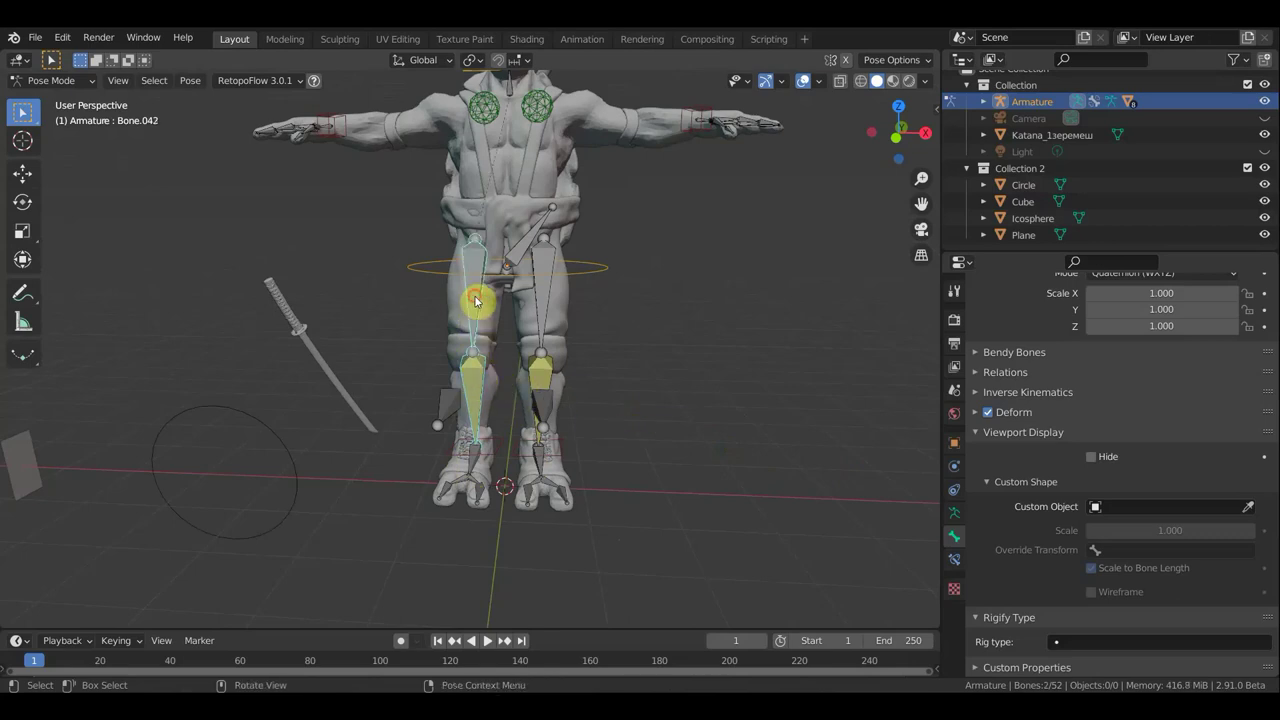
Hide the left thigh and both shin bones with Bone > Viewport Display > Hide
click(1090, 456)
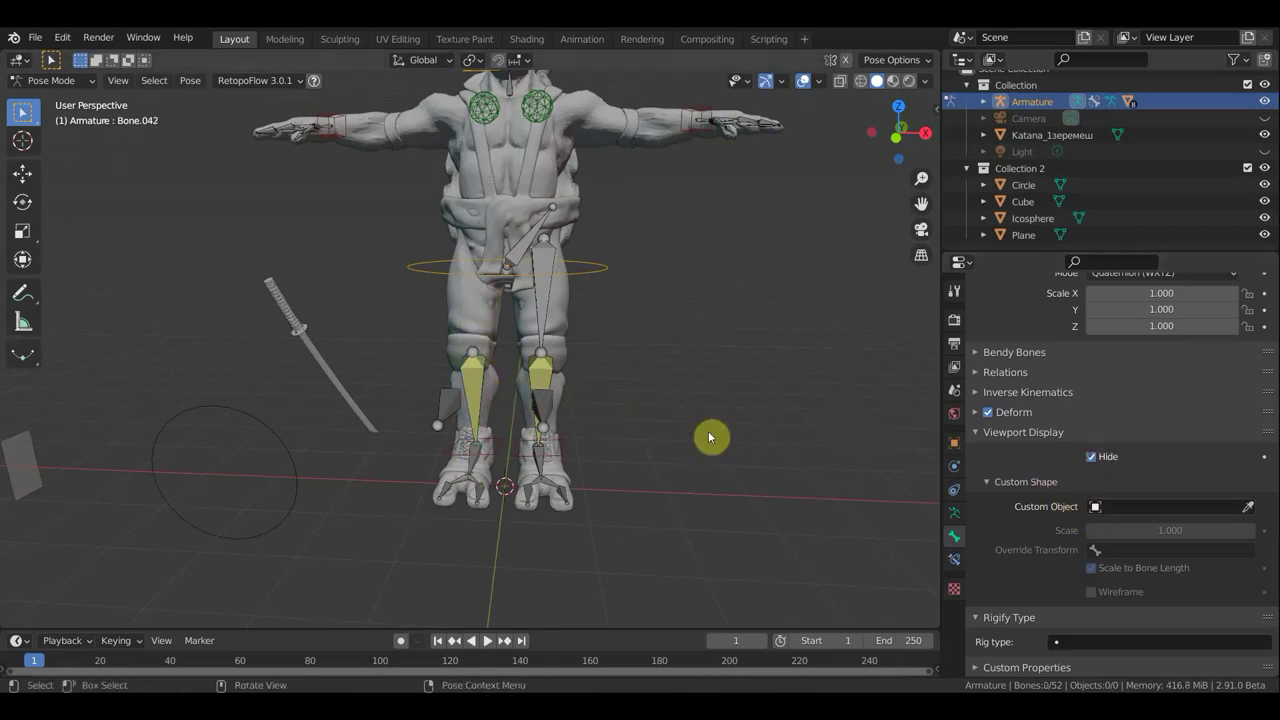
click(492, 391)
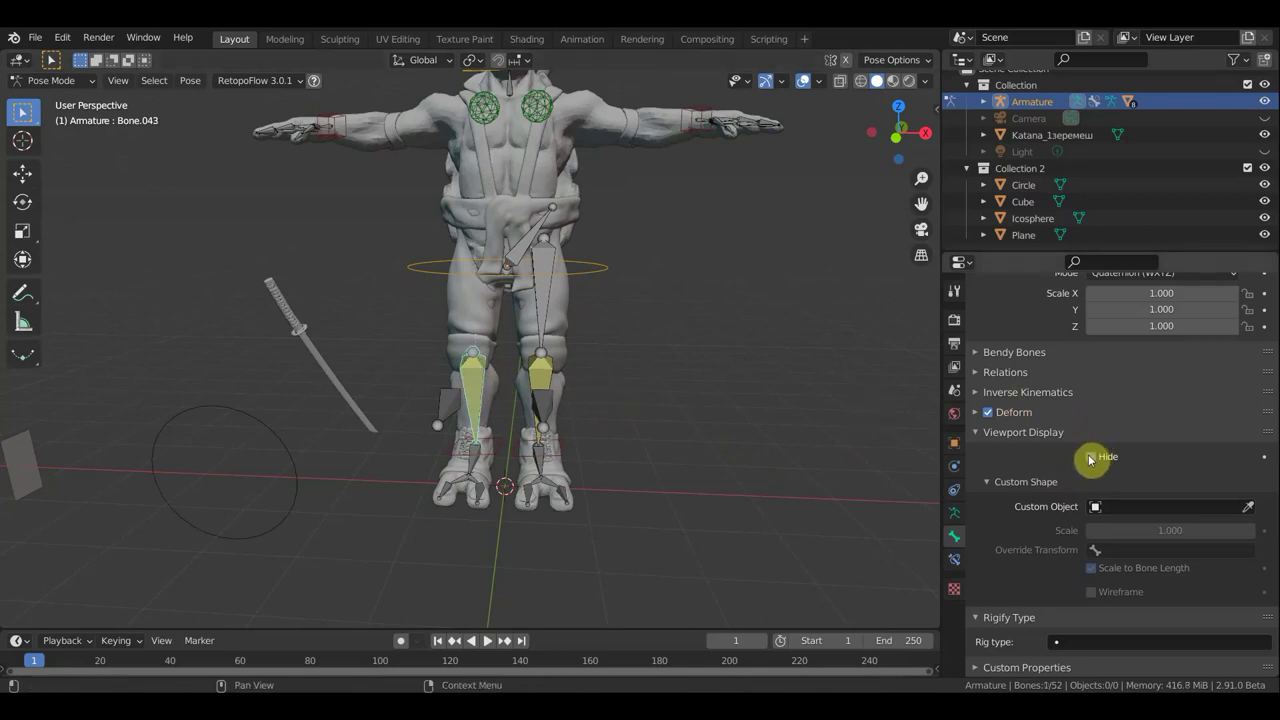
click(1090, 457)
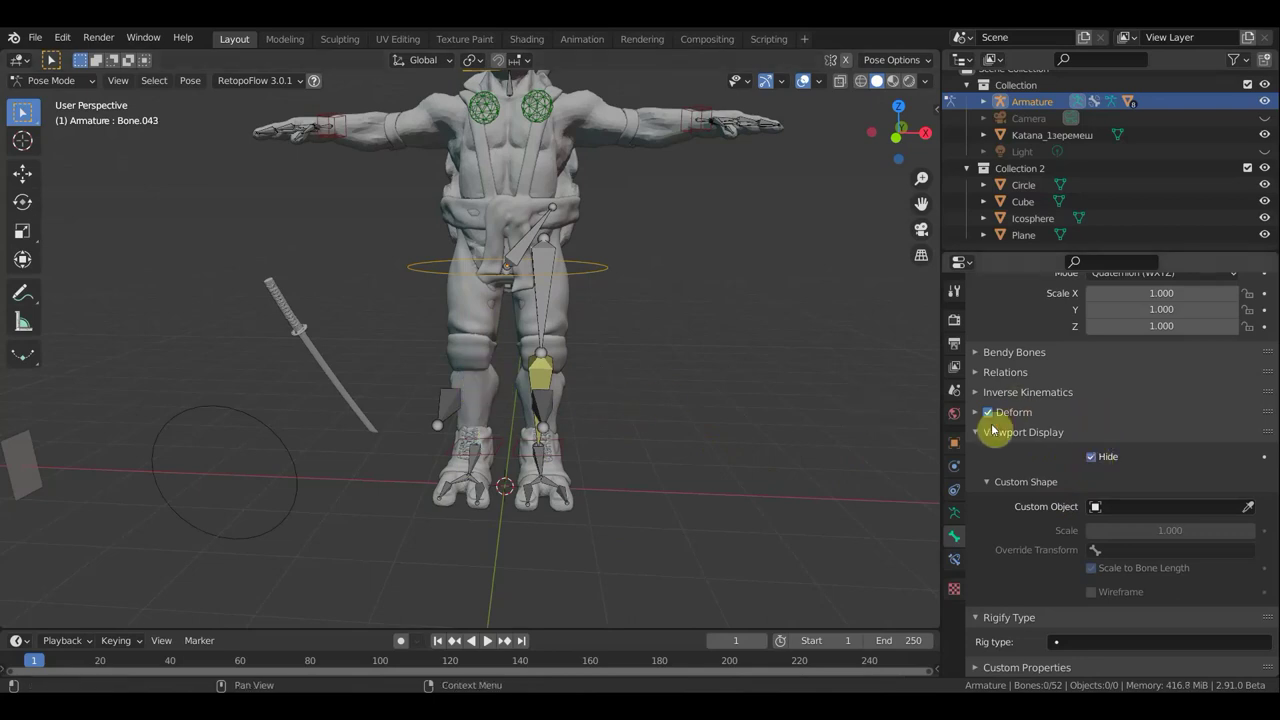
click(535, 306)
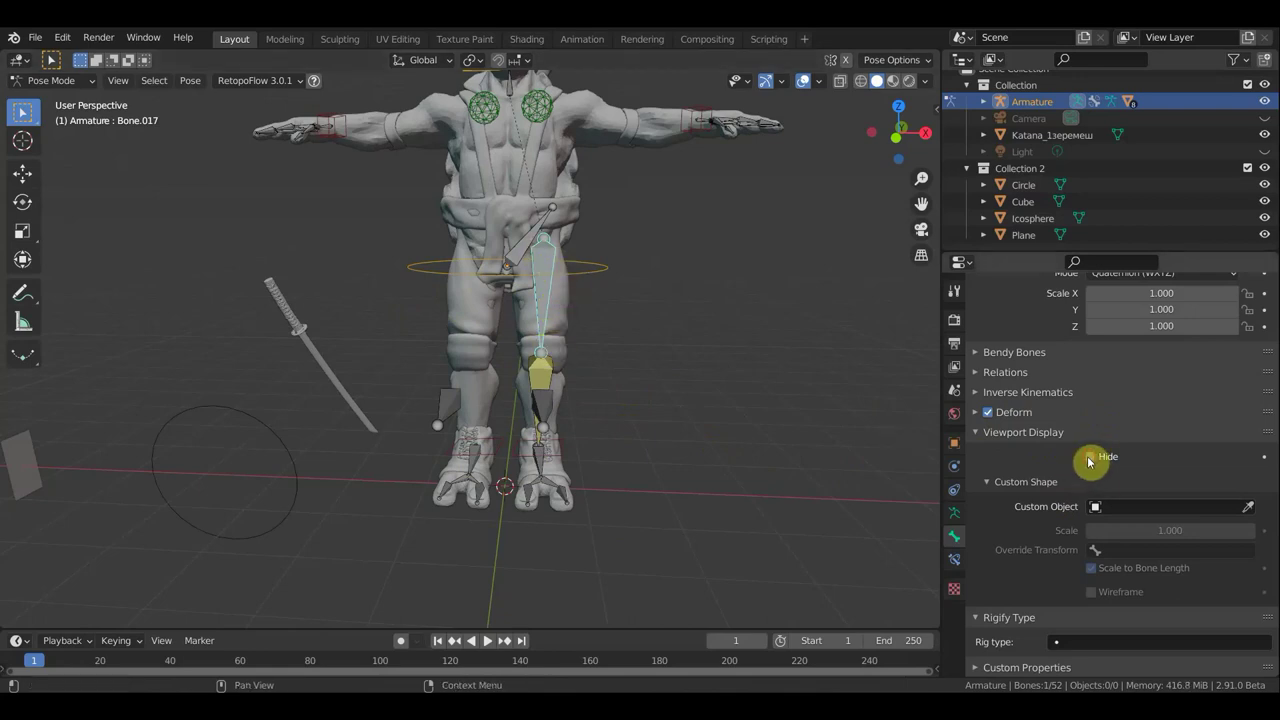
click(541, 378)
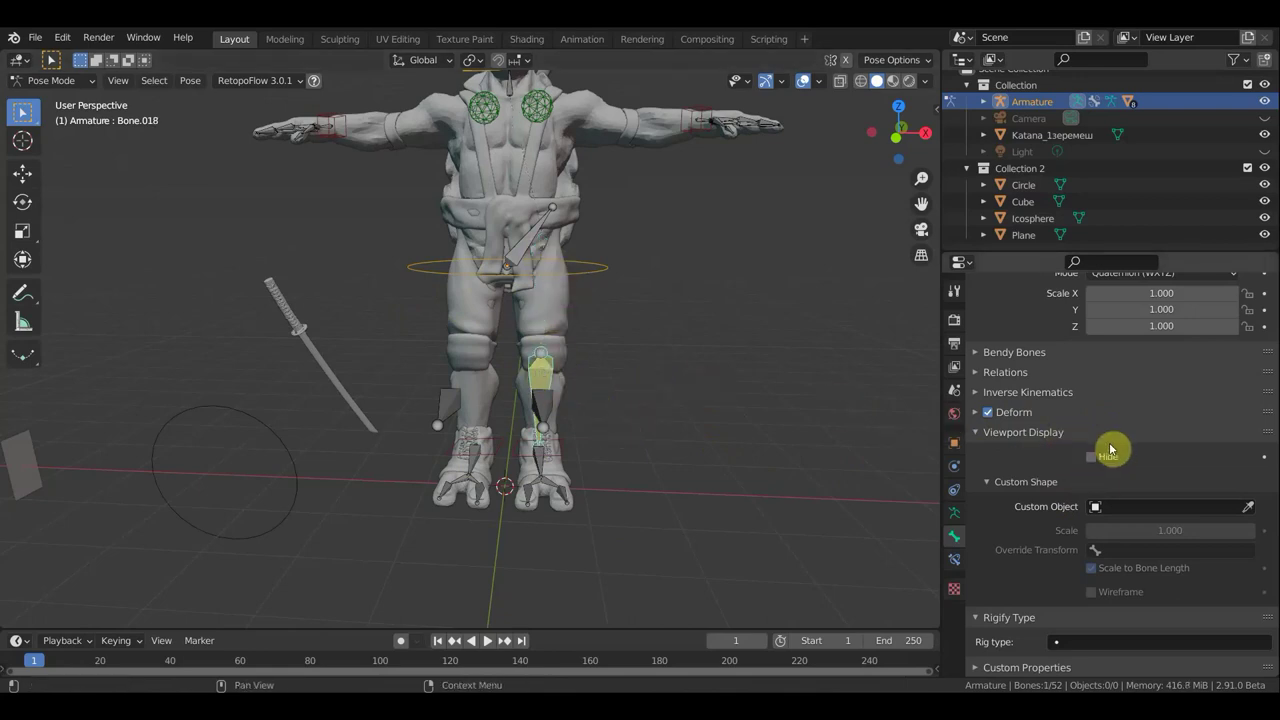
click(1093, 458)
Hide Collection 2's helper objects in the Outliner, then orbit to a side view
mouse_move(671, 394)
middle_down()
mouse_move(680, 403)
mouse_move(537, 409)
mouse_move(720, 408)
mouse_move(660, 411)
mouse_move(731, 366)
middle_up()
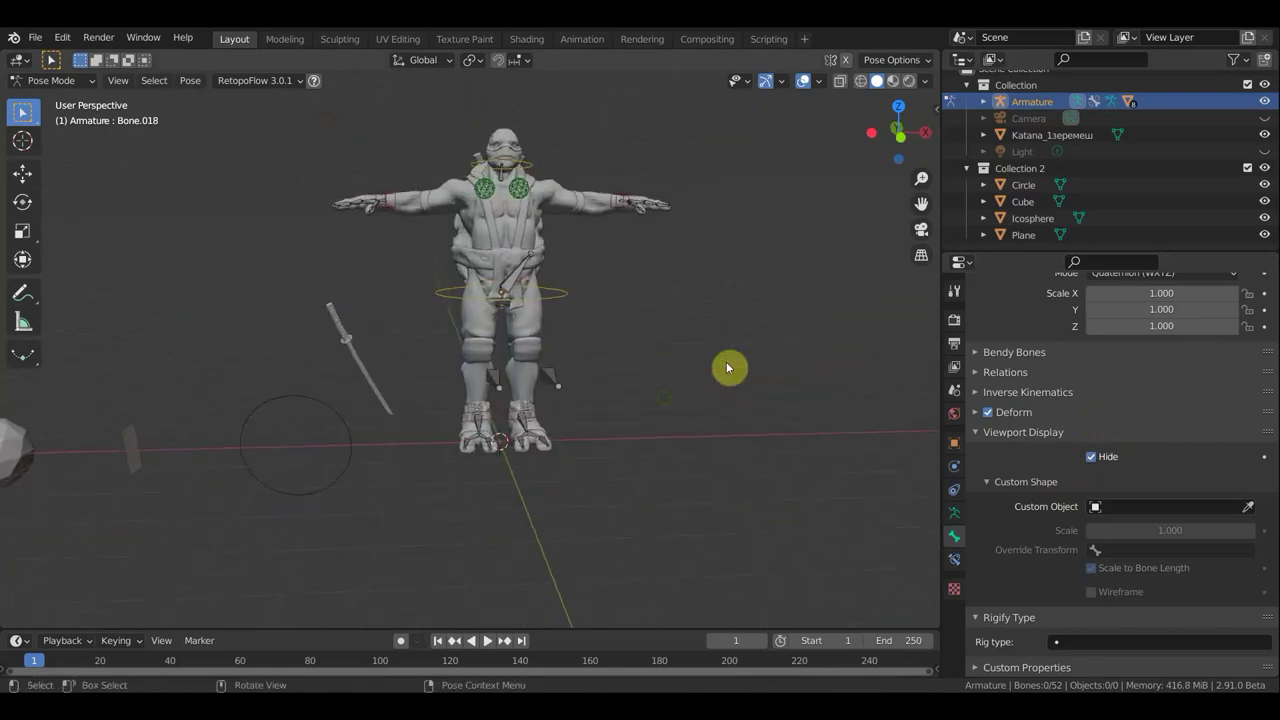
click(1263, 167)
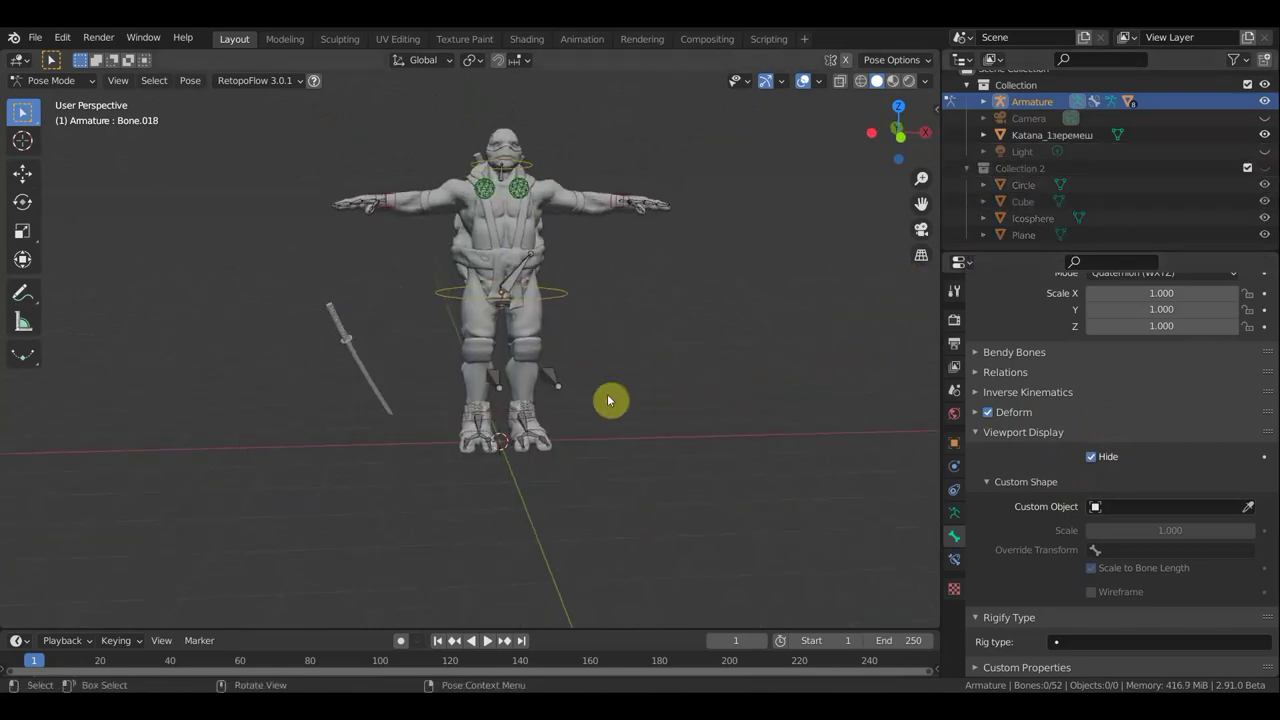
middle_drag(609, 397, 558, 402)
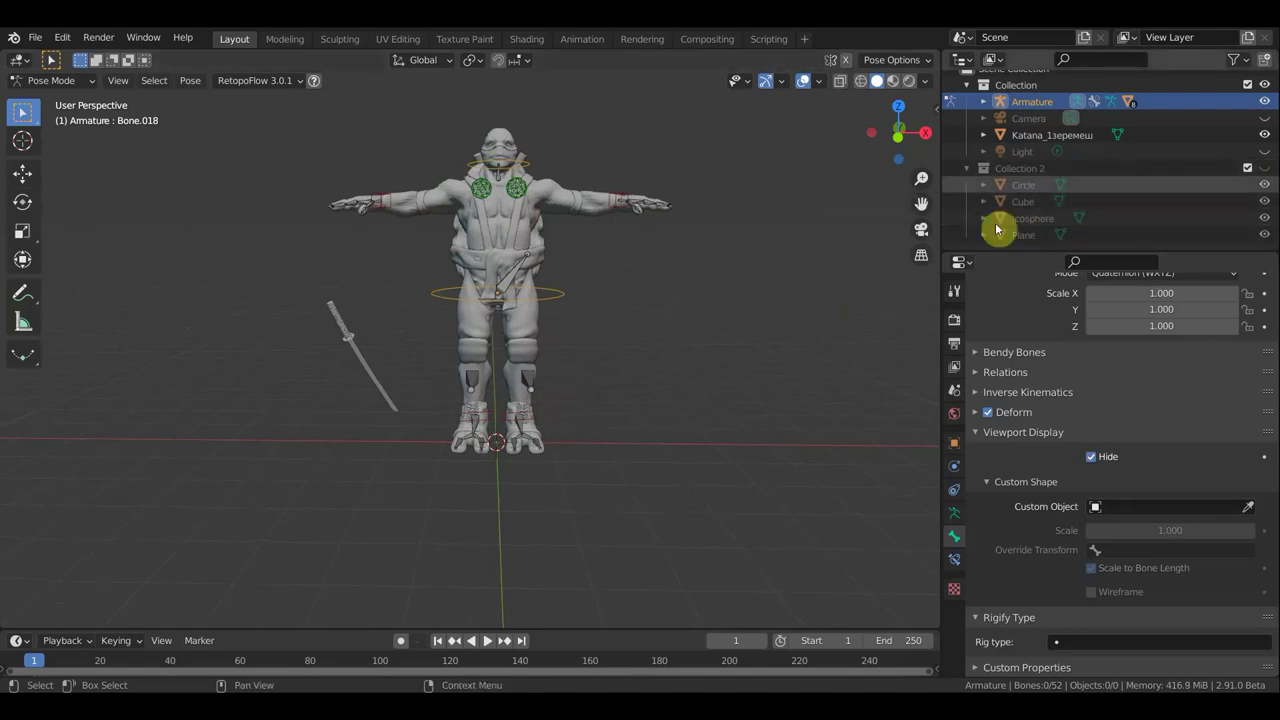
scroll(692, 368, up, 4)
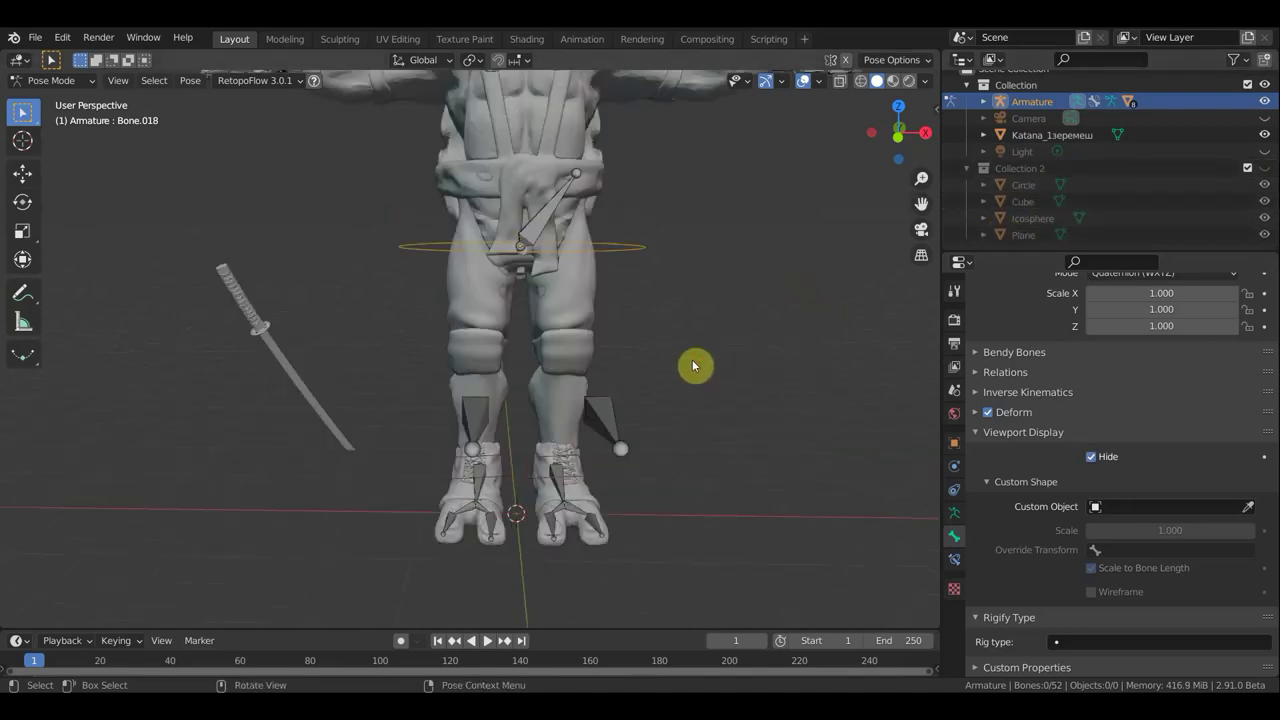
middle_drag(692, 366, 538, 468)
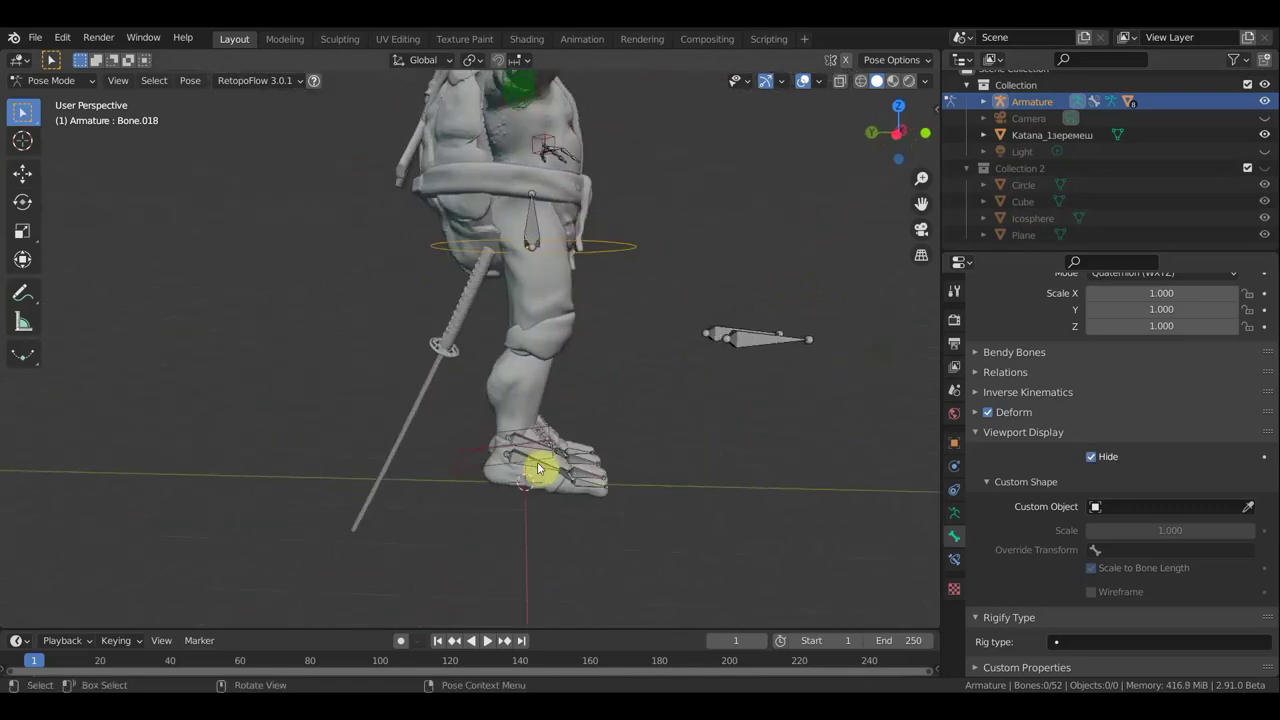
click(472, 474)
scroll(508, 478, down, 3)
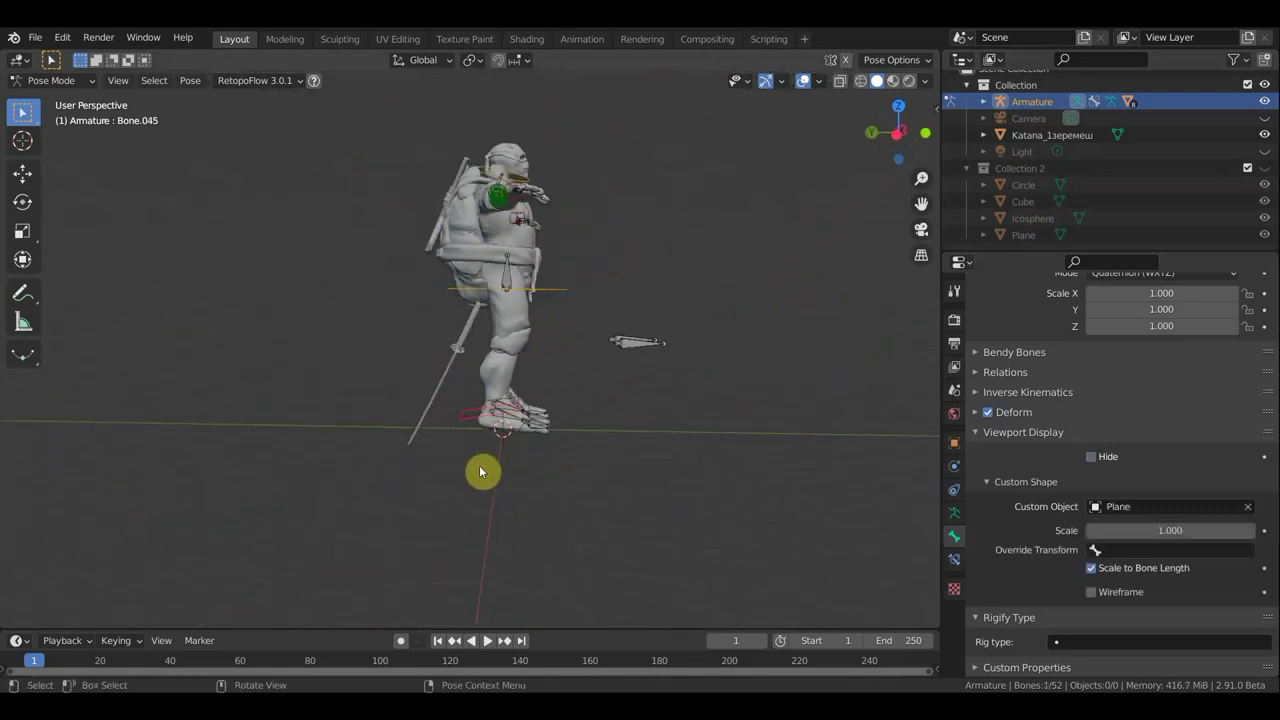
key(g)
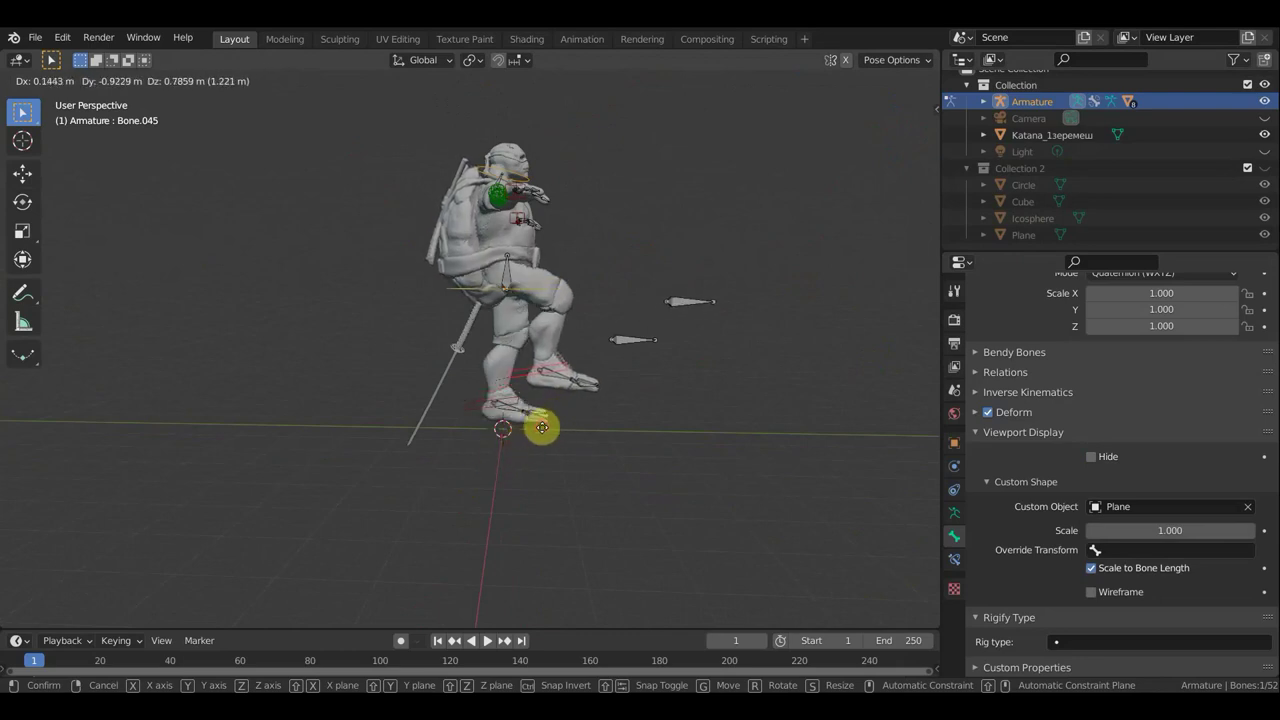
click(540, 428)
scroll(490, 367, up, 3)
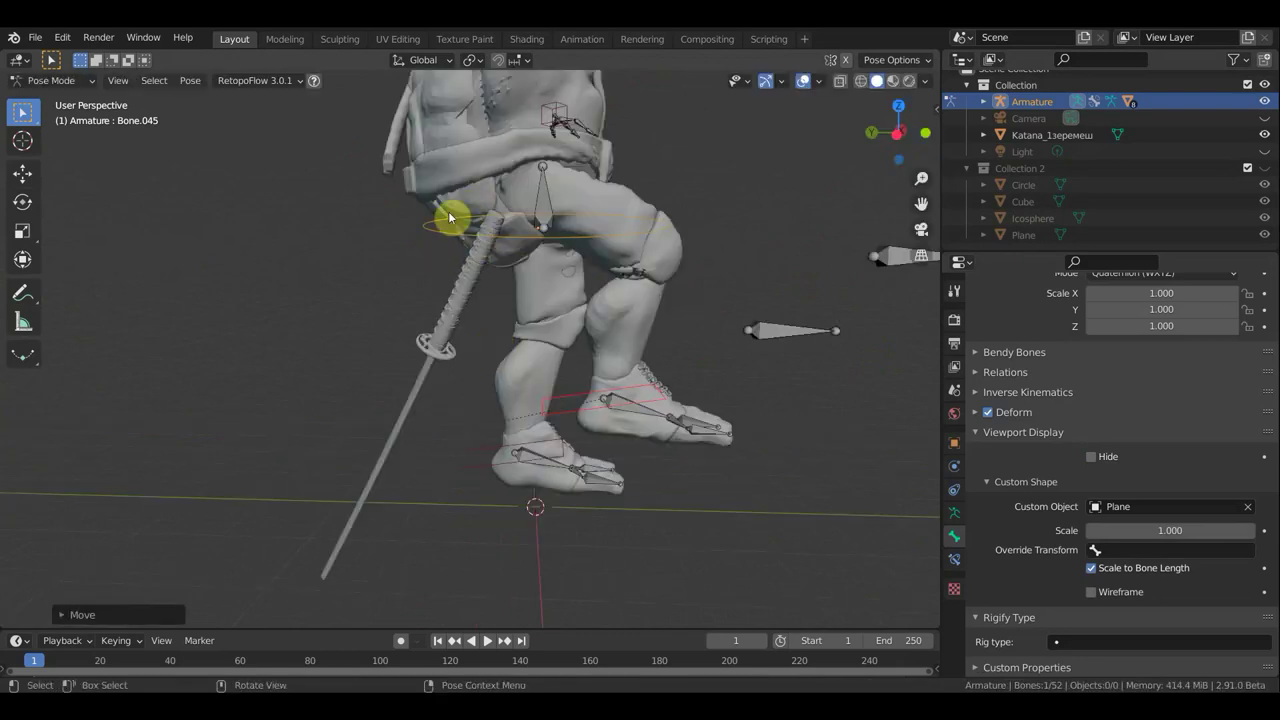
mouse_move(462, 226)
middle_down()
mouse_move(500, 257)
mouse_move(611, 271)
mouse_move(441, 226)
mouse_move(398, 252)
middle_up()
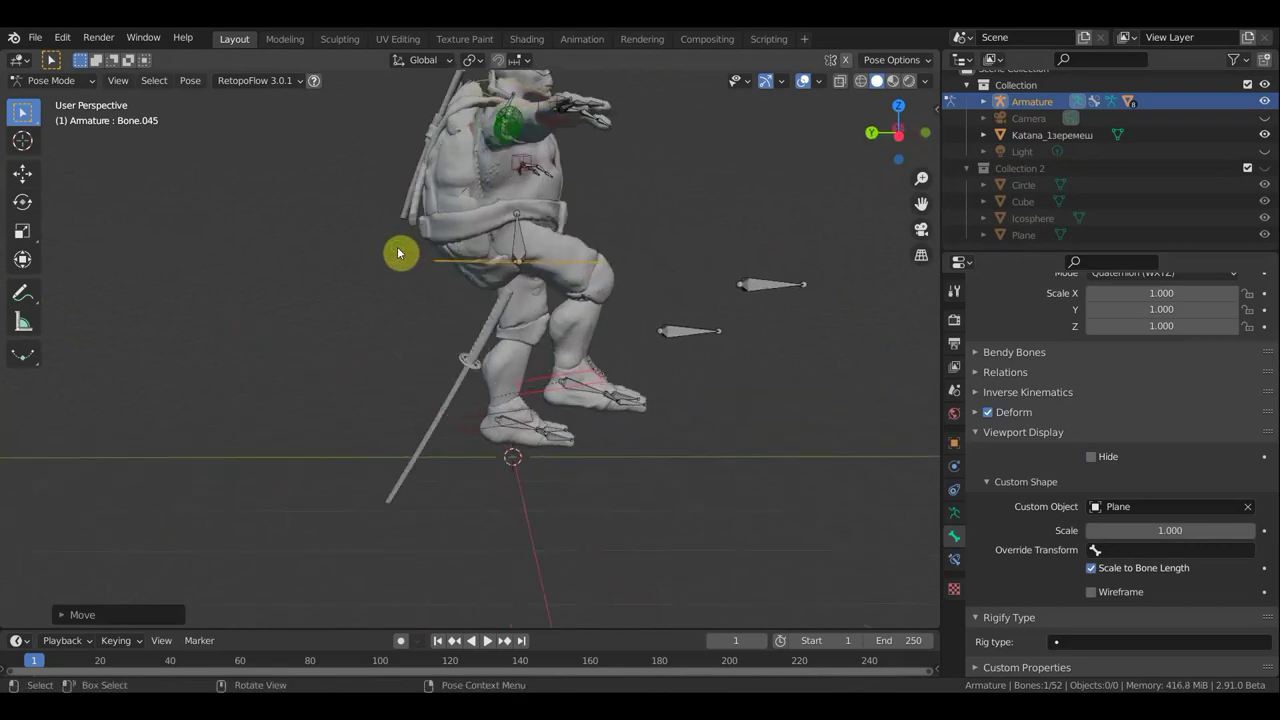
key(ctrl+z)
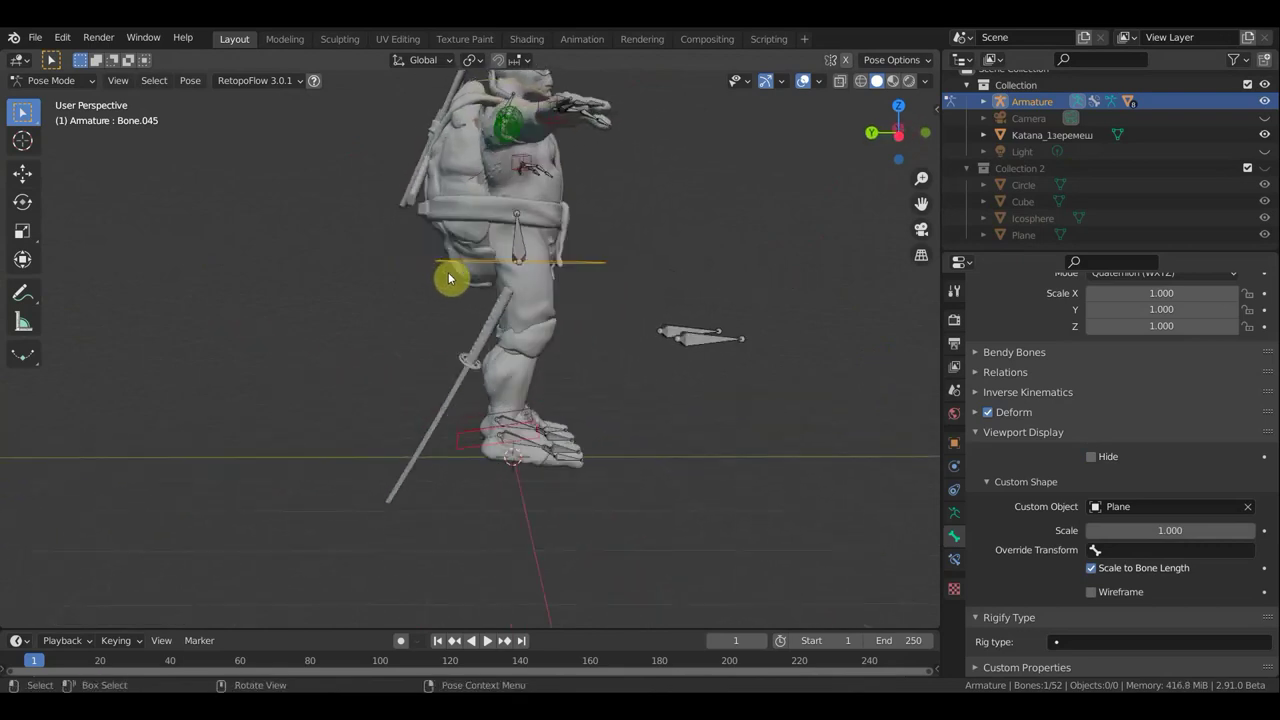
scroll(474, 273, down, 2)
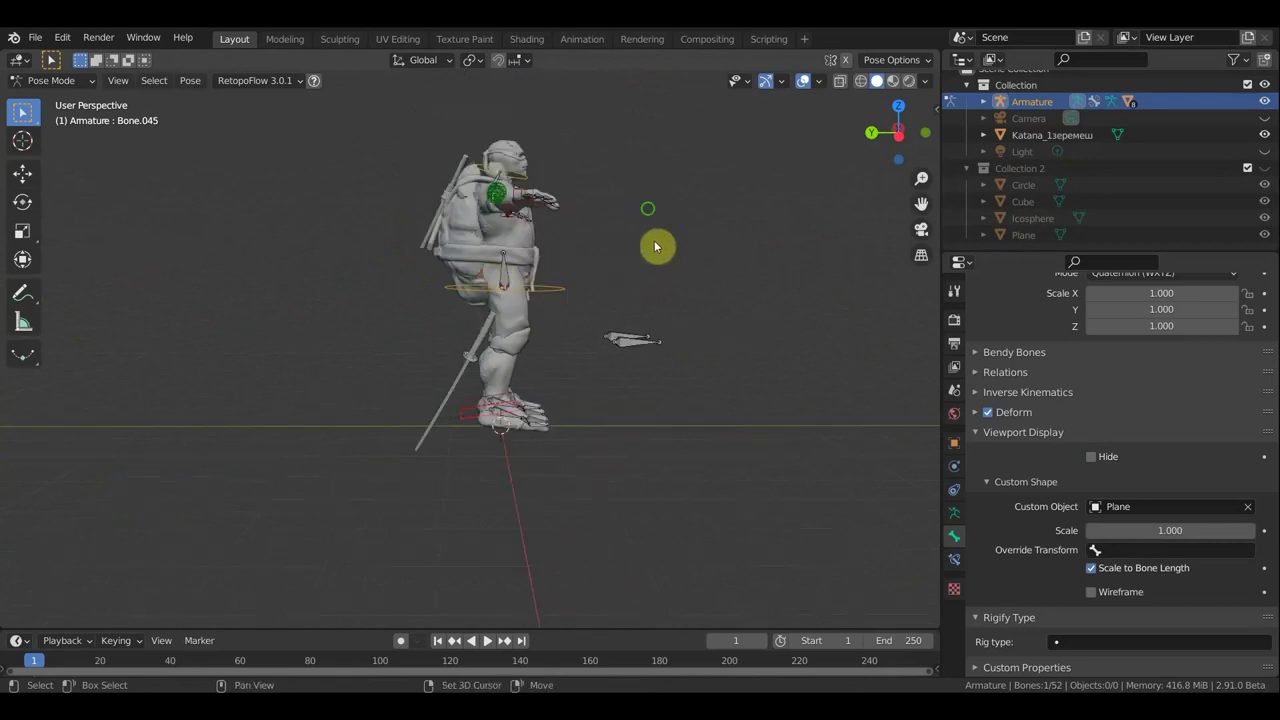
mouse_move(656, 247)
middle_down()
mouse_move(663, 311)
mouse_move(400, 314)
middle_up()
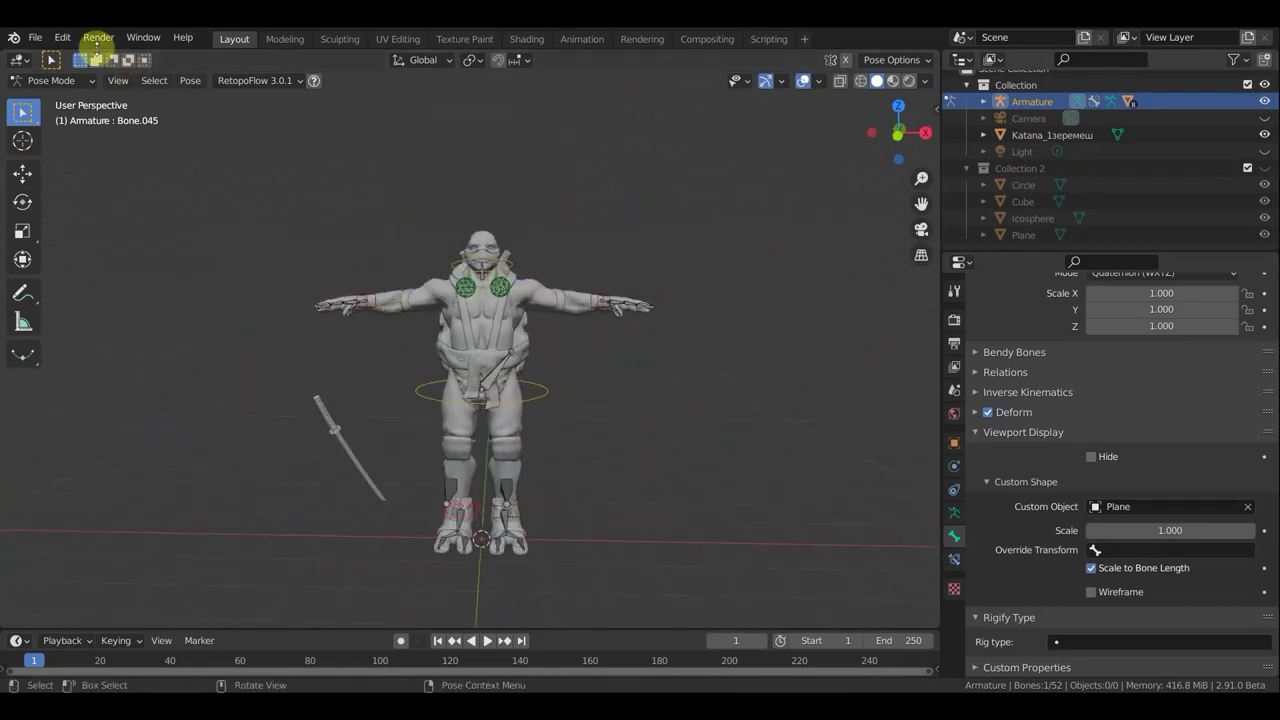
Return to Object Mode, select the turtle body mesh and switch it to Weight Paint
click(52, 80)
click(52, 94)
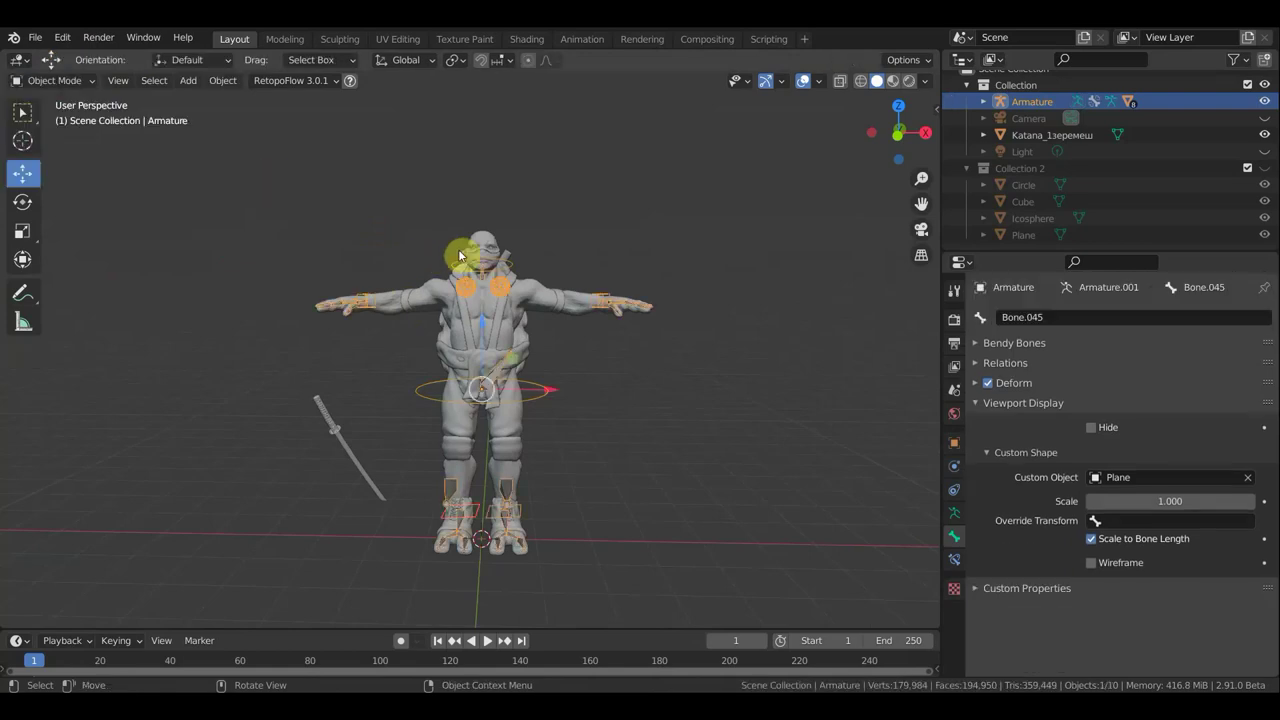
scroll(459, 256, up, 2)
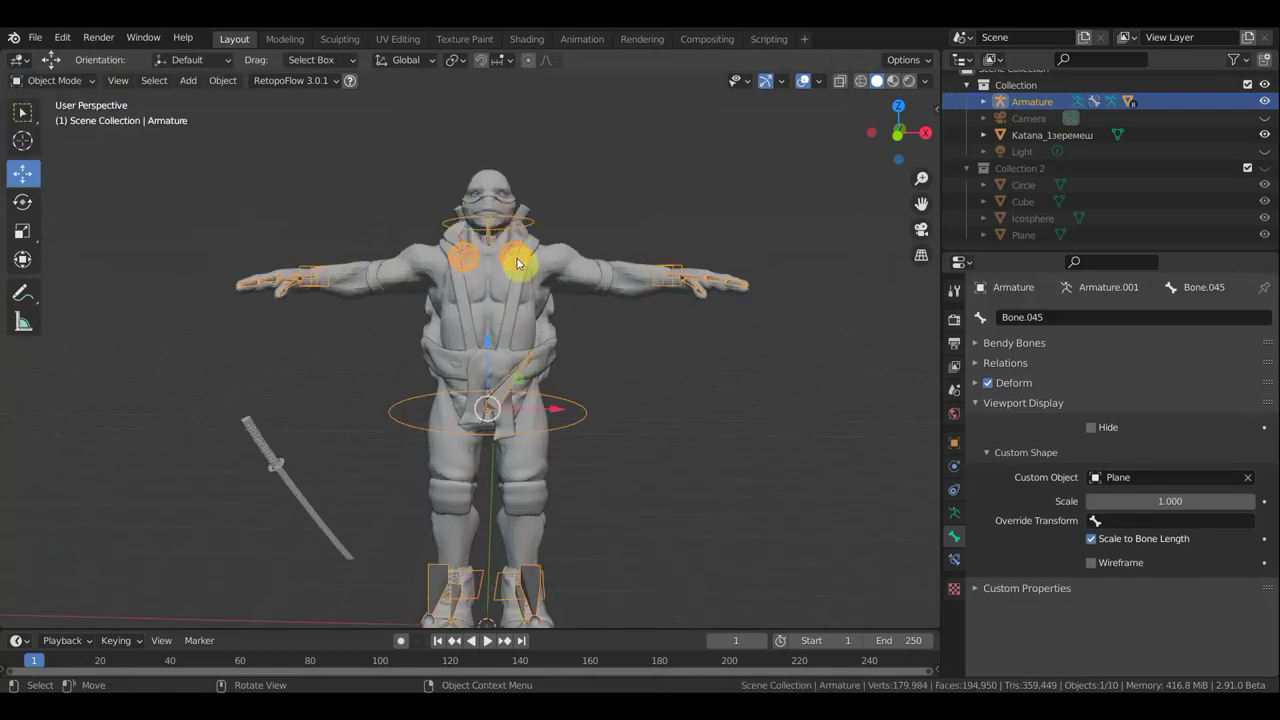
click(517, 263)
click(510, 259)
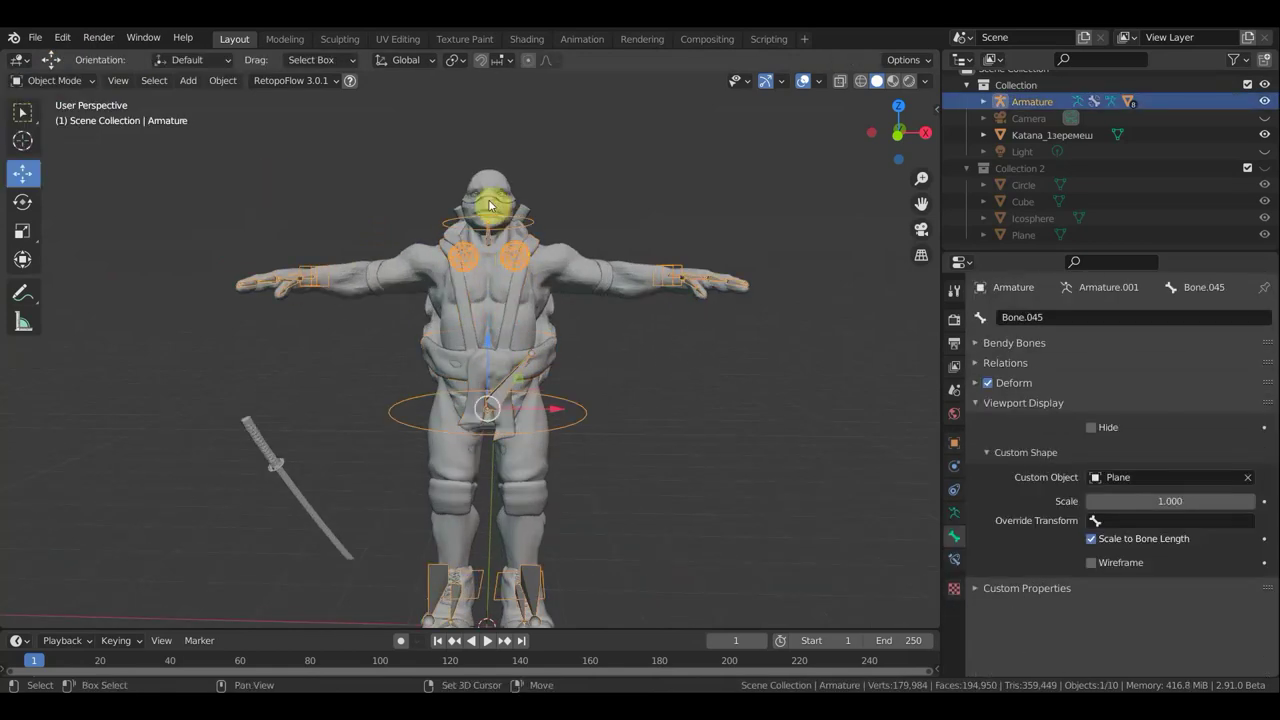
middle_drag(606, 186, 438, 243)
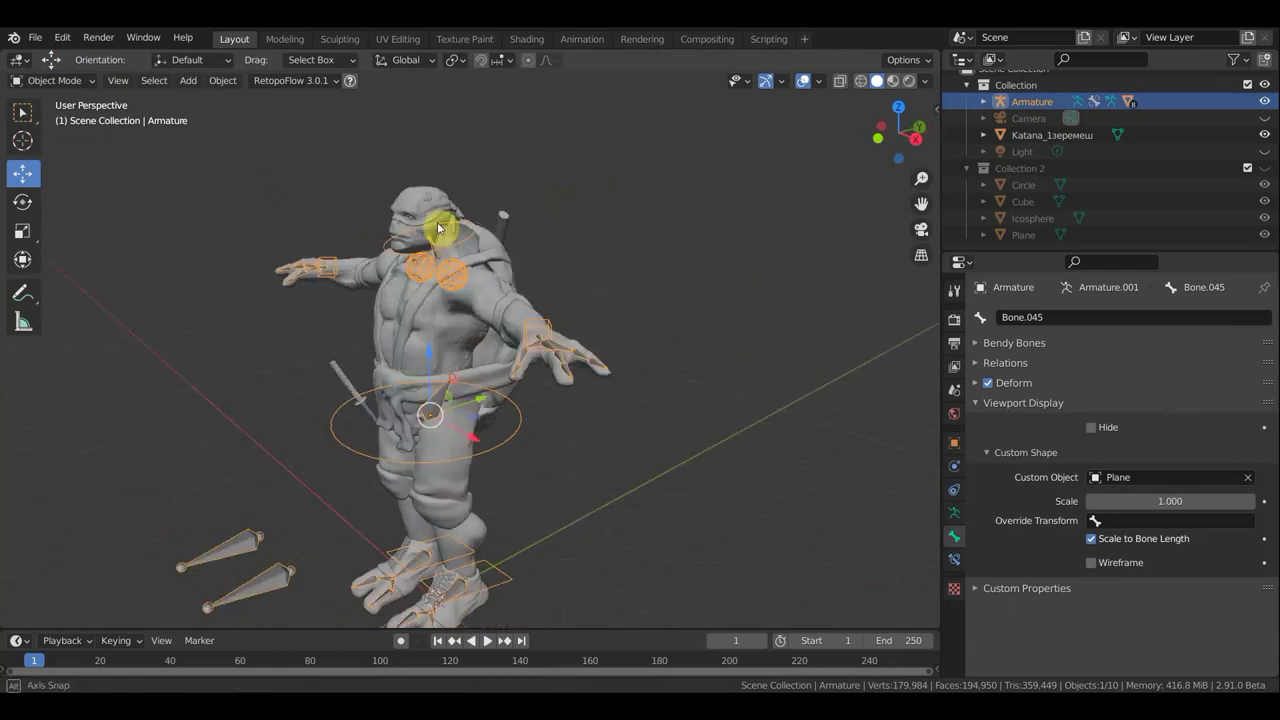
click(433, 242)
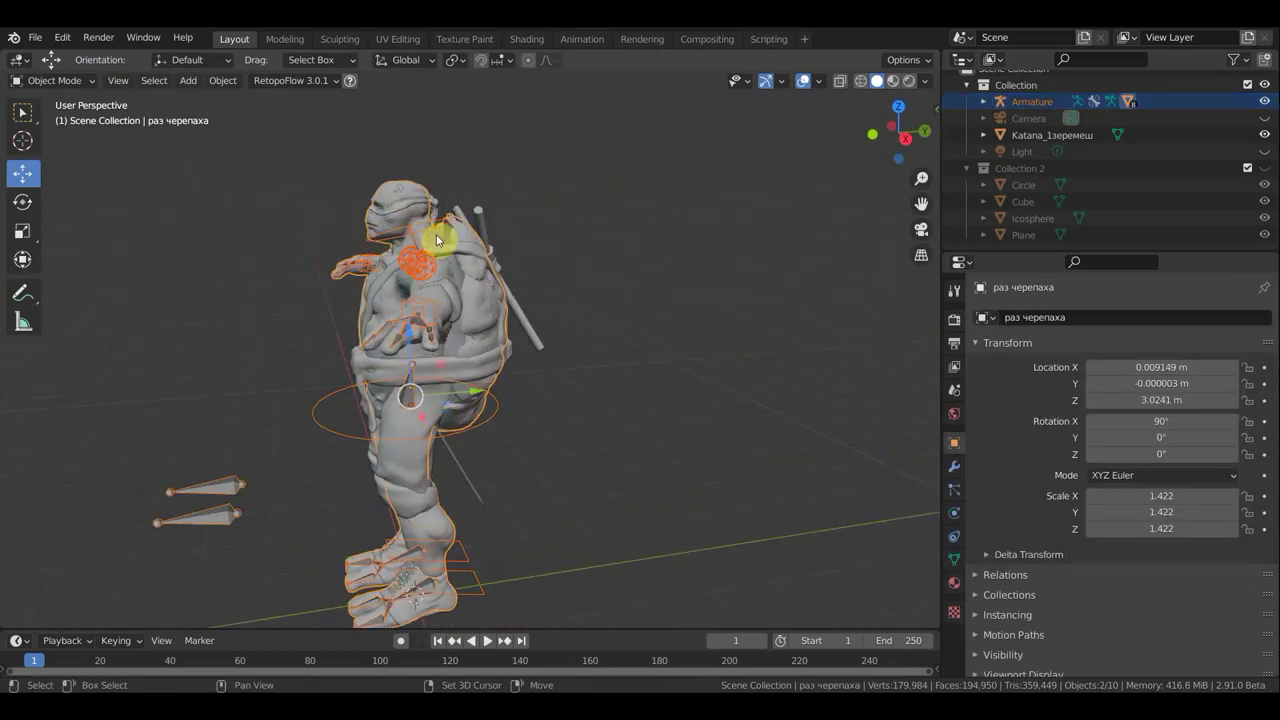
click(60, 80)
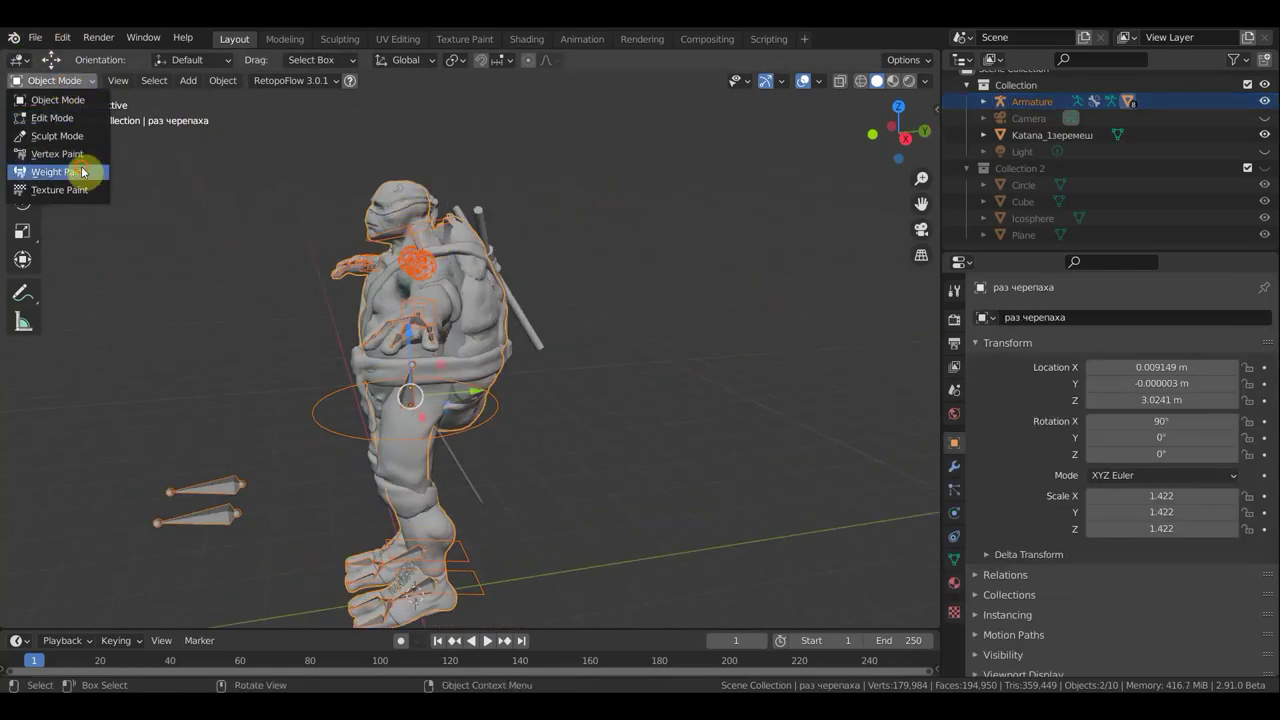
click(86, 171)
mouse_move(500, 229)
middle_down()
mouse_move(316, 220)
mouse_move(226, 280)
middle_up()
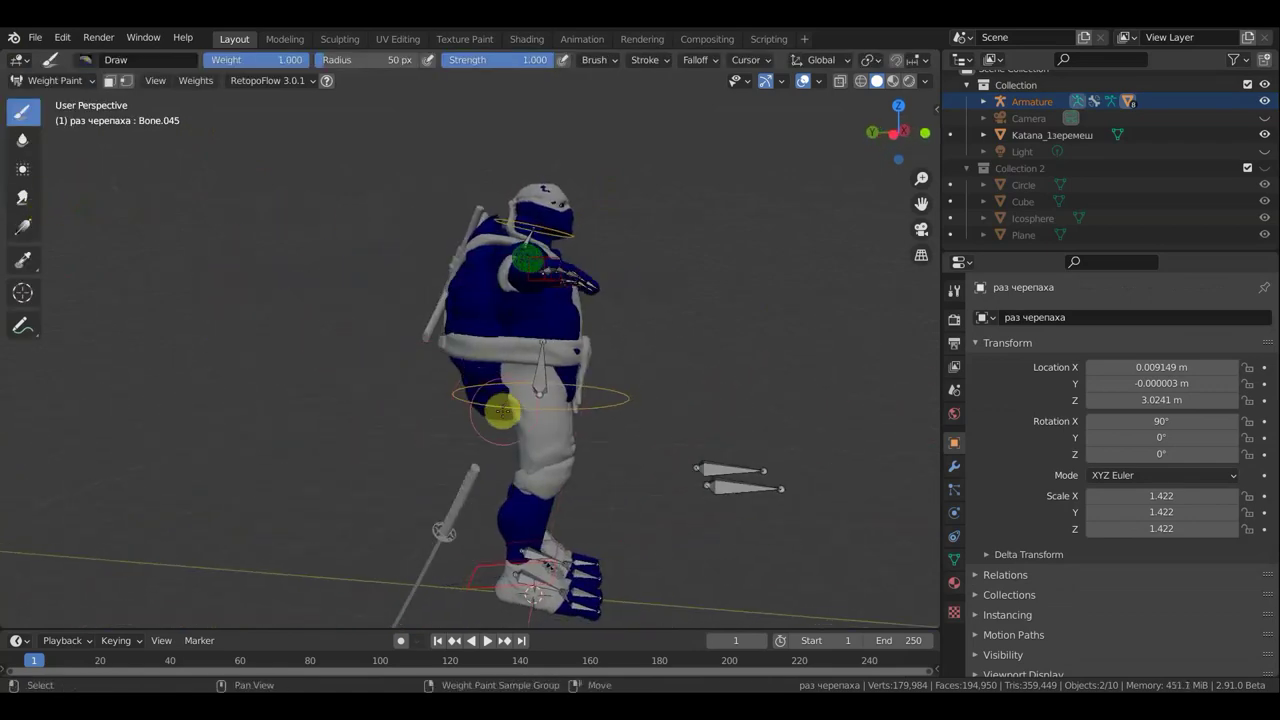
Display the Bone vertex group's weights and orbit to a side view of the torso
ctrl+click(503, 407)
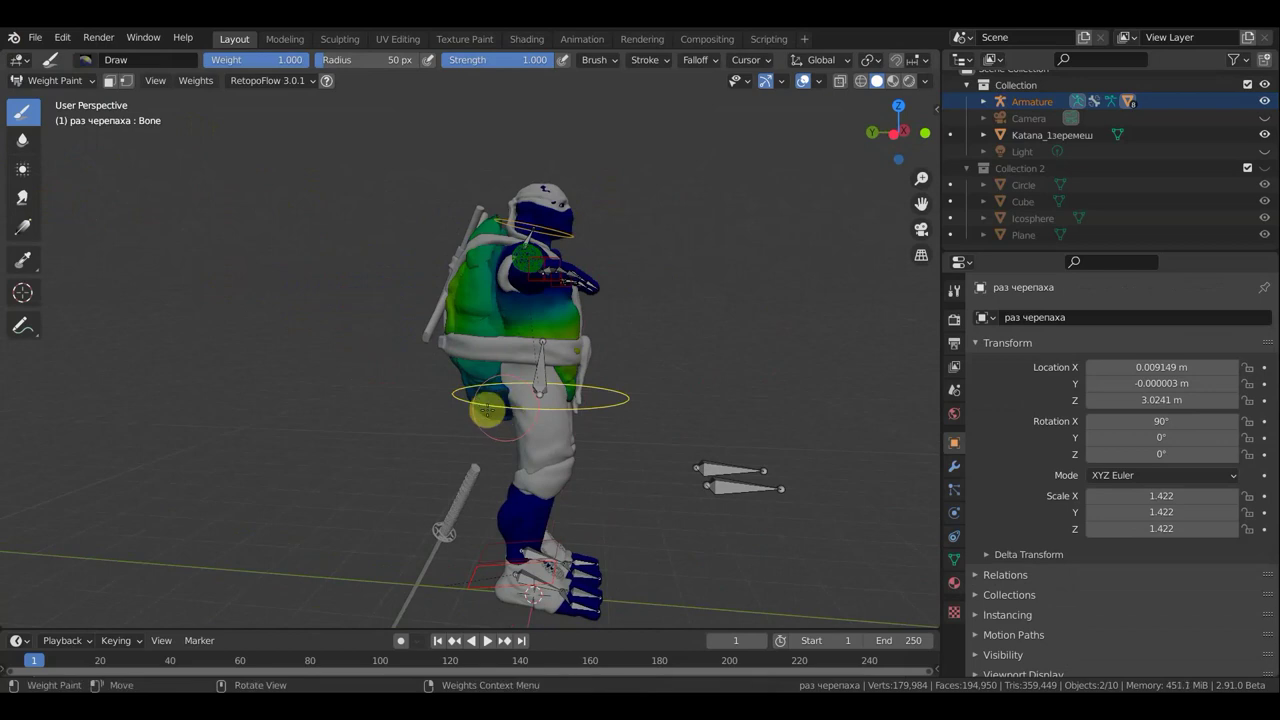
scroll(652, 394, up, 2)
middle_drag(720, 337, 740, 266)
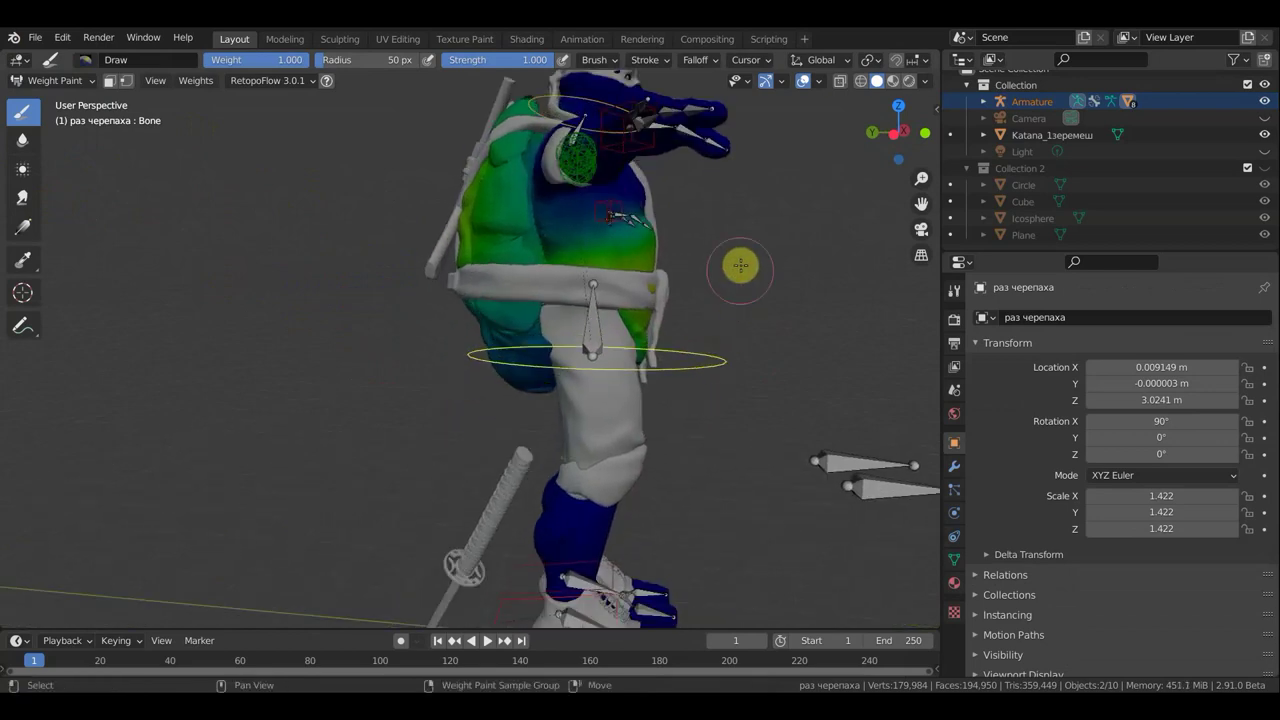
mouse_move(303, 348)
middle_down()
mouse_move(366, 340)
mouse_move(305, 370)
middle_up()
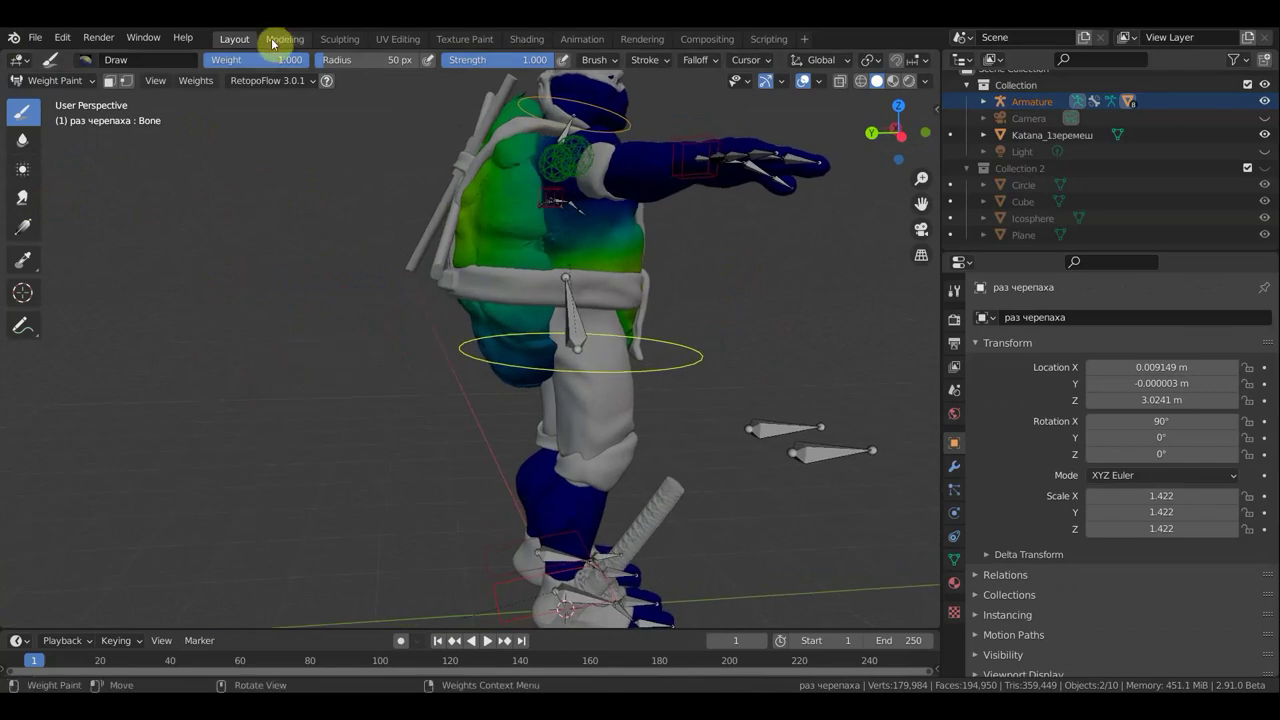
Choose a brush preset, paint weight onto the hip, and open the Weights menu
click(143, 59)
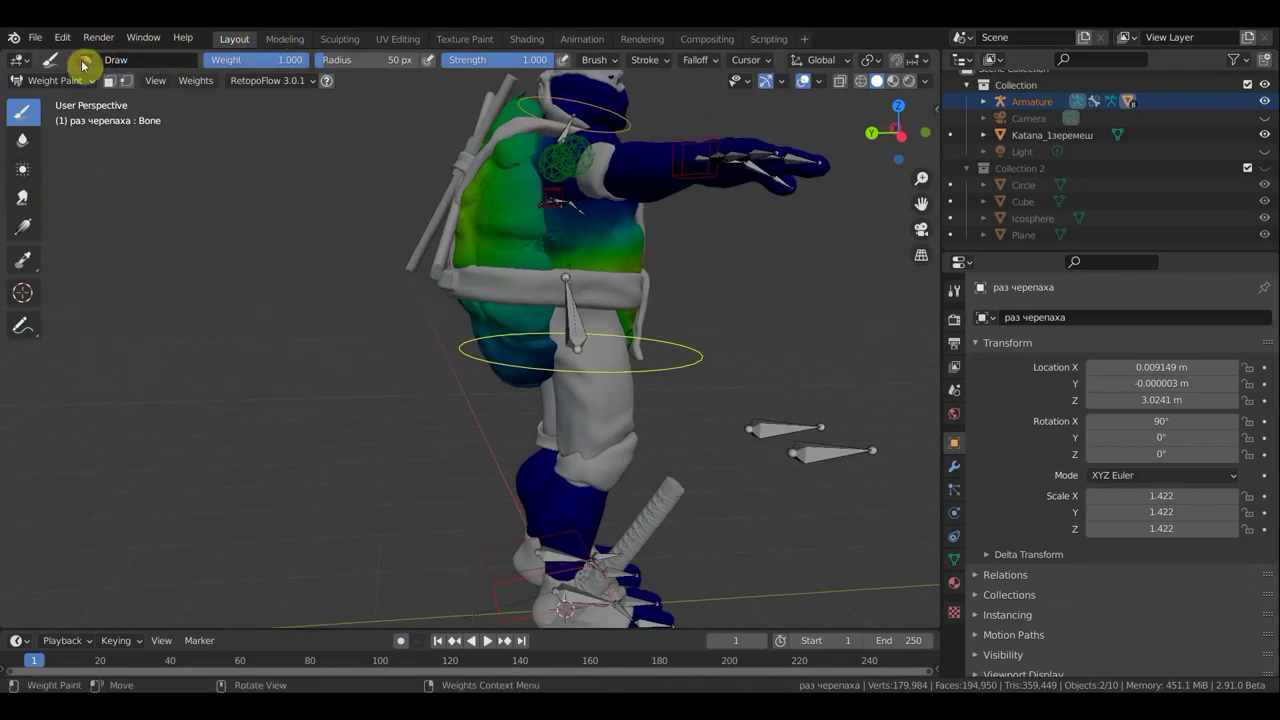
click(84, 64)
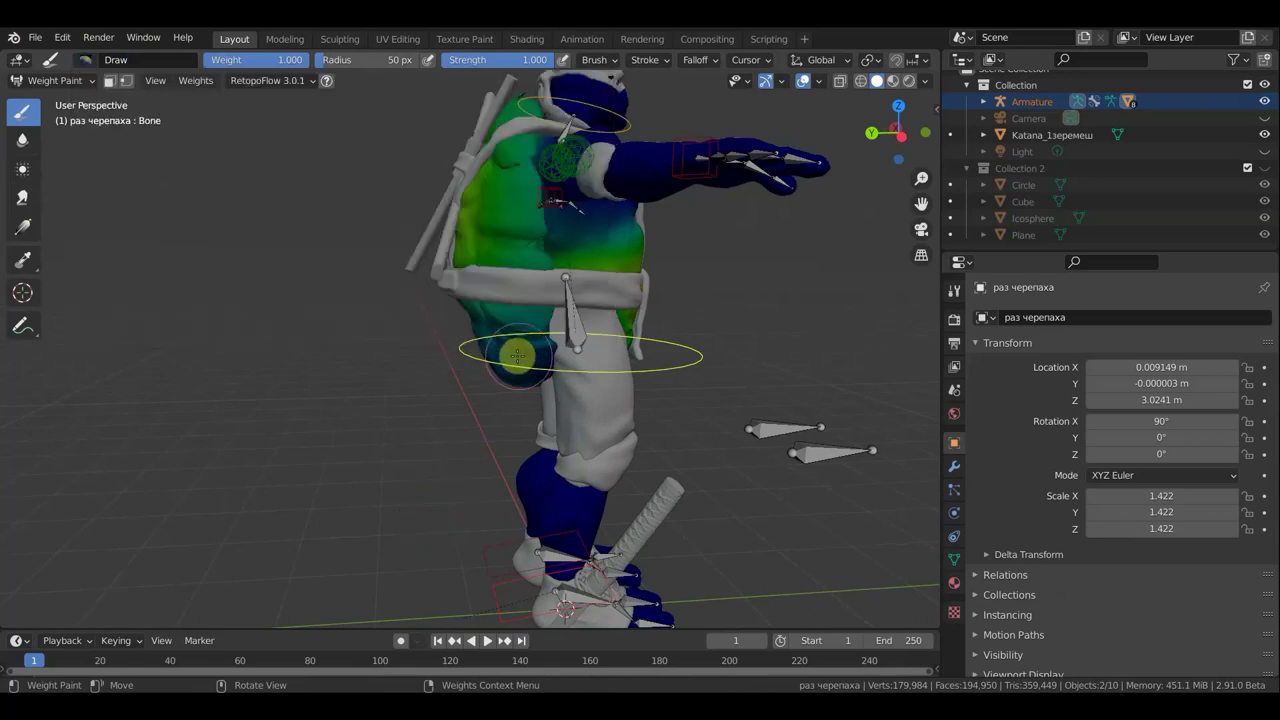
mouse_move(517, 356)
mouse_down()
mouse_move(531, 344)
mouse_move(491, 353)
mouse_up()
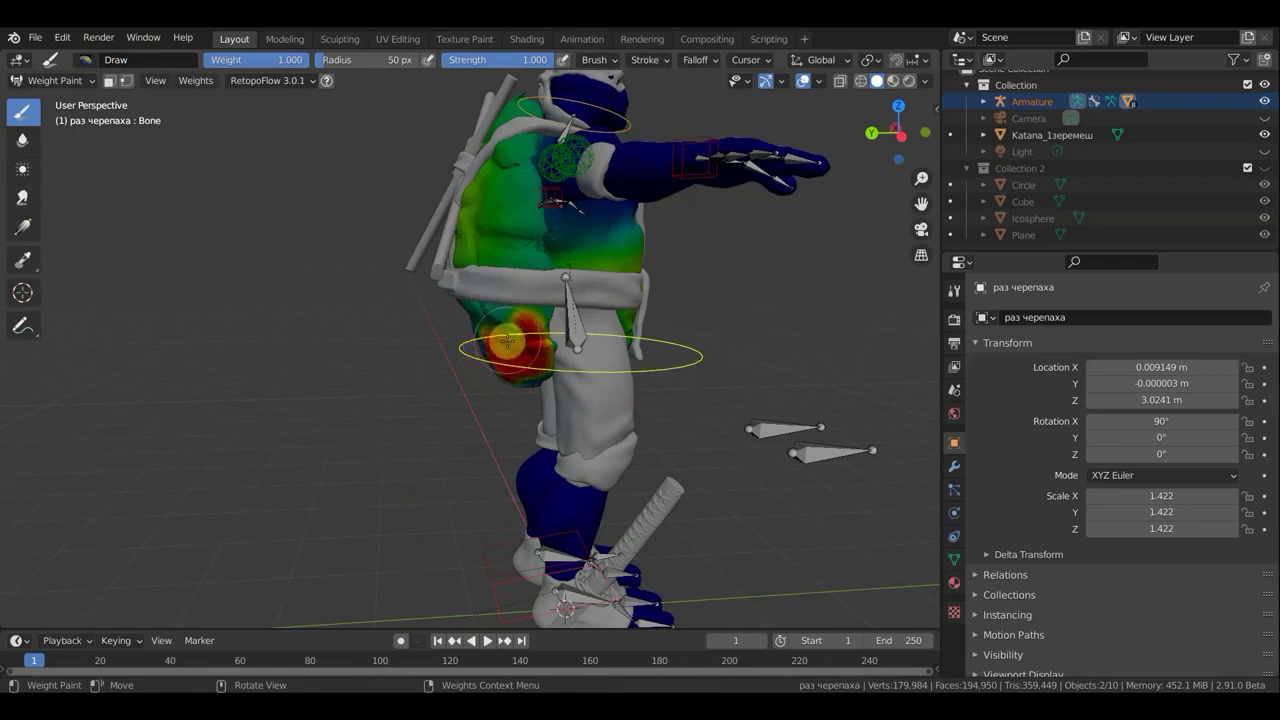
click(197, 80)
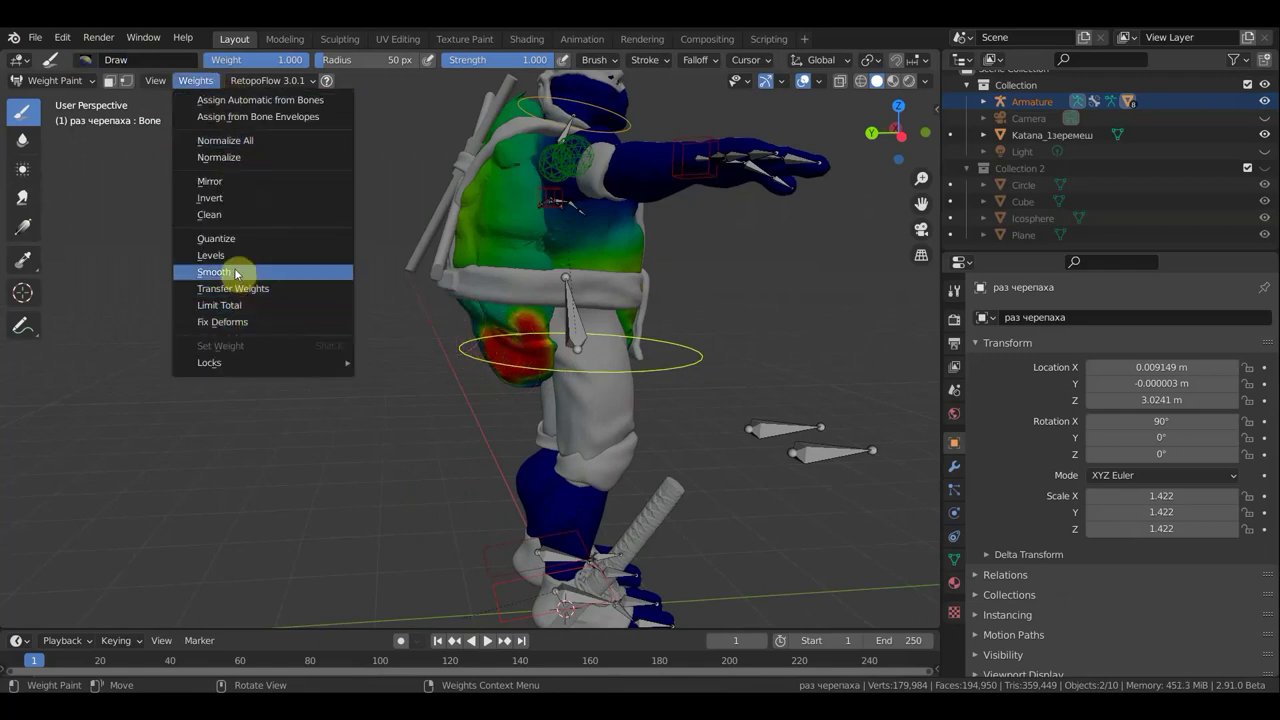
Apply Weights > Levels to the body's vertex group with Offset 0.300
click(234, 255)
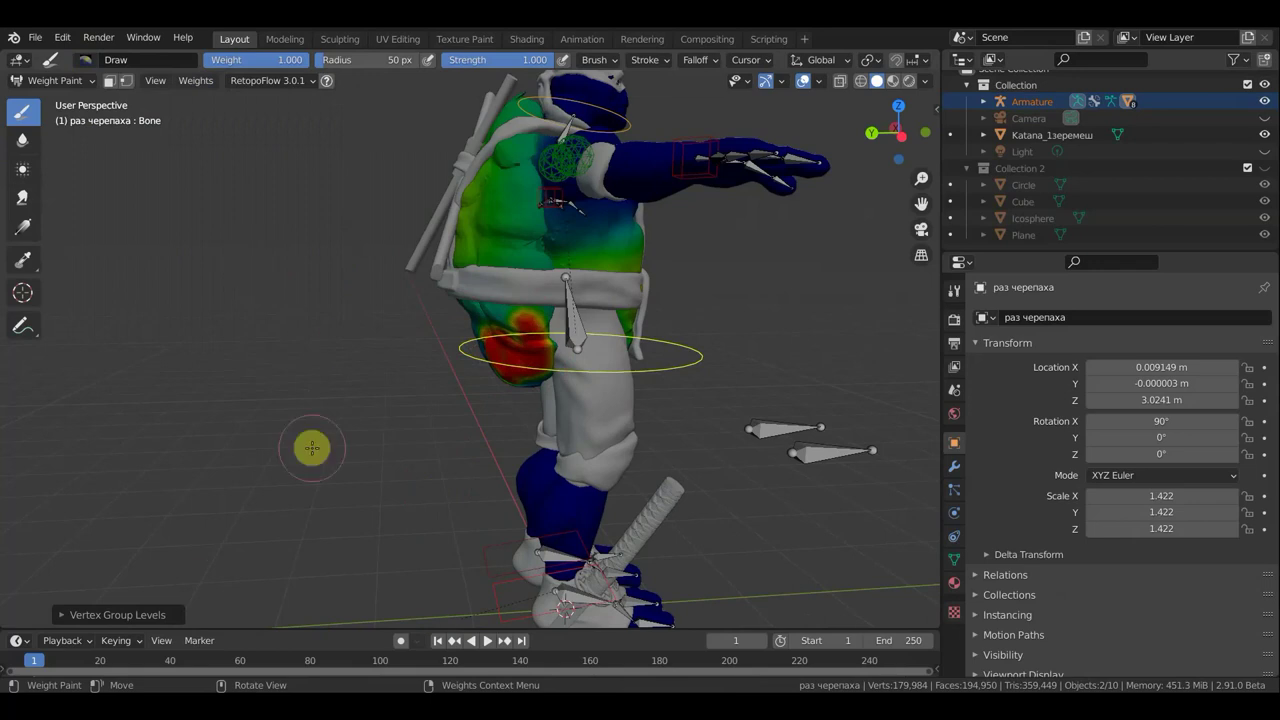
click(66, 617)
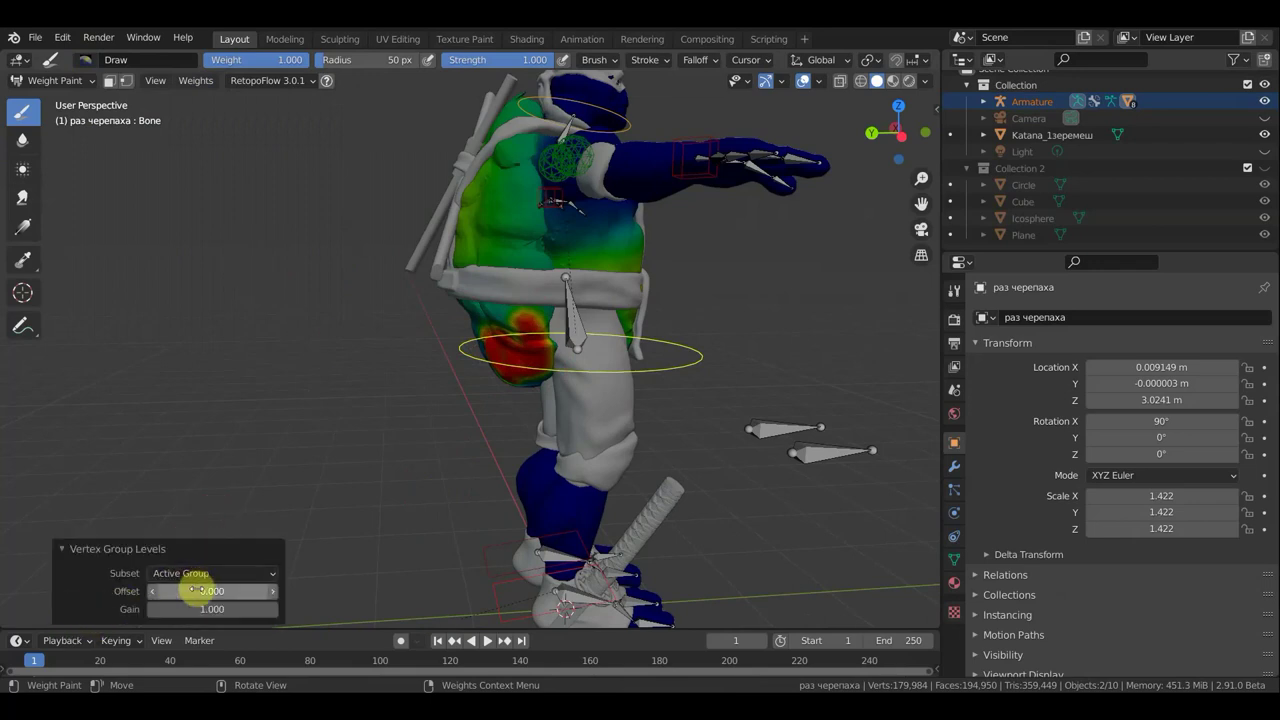
drag(212, 591, 260, 591)
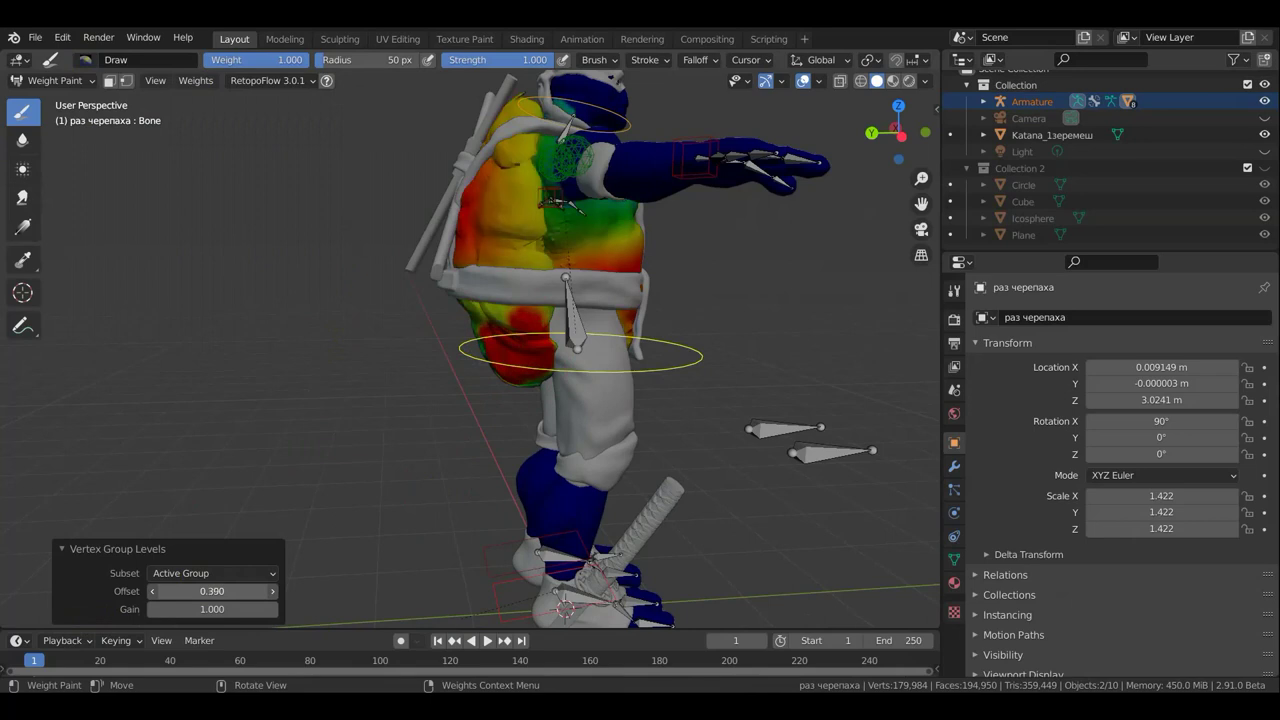
mouse_move(283, 526)
middle_down()
mouse_move(541, 502)
mouse_move(600, 477)
mouse_move(414, 503)
mouse_move(520, 450)
middle_up()
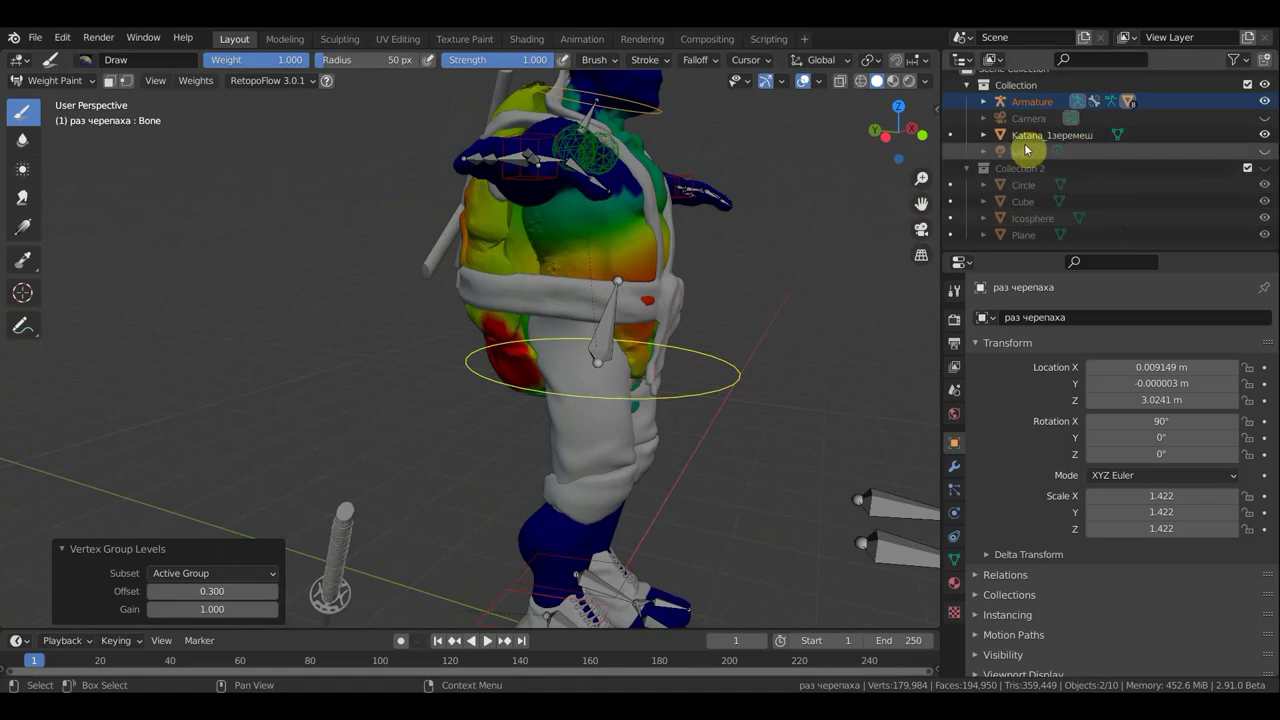
Hide the штаны pants object under Armature in the Outliner to expose the hip
click(984, 104)
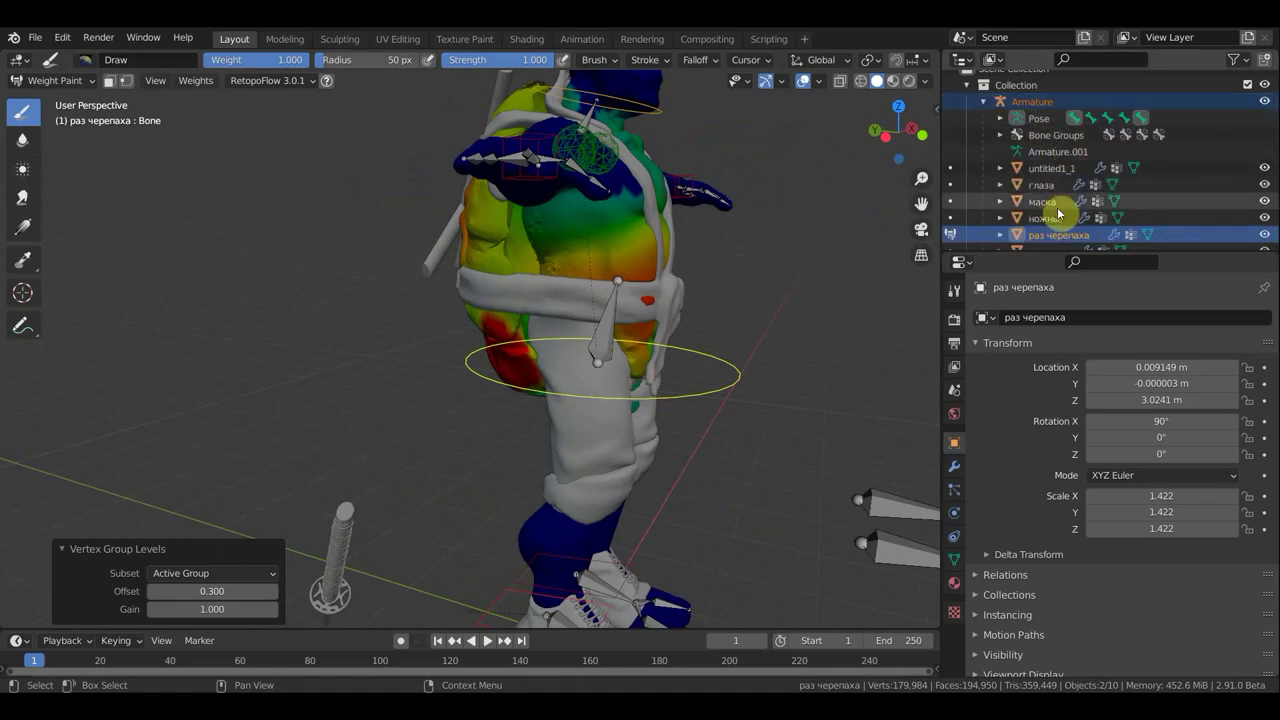
scroll(1060, 220, down, 3)
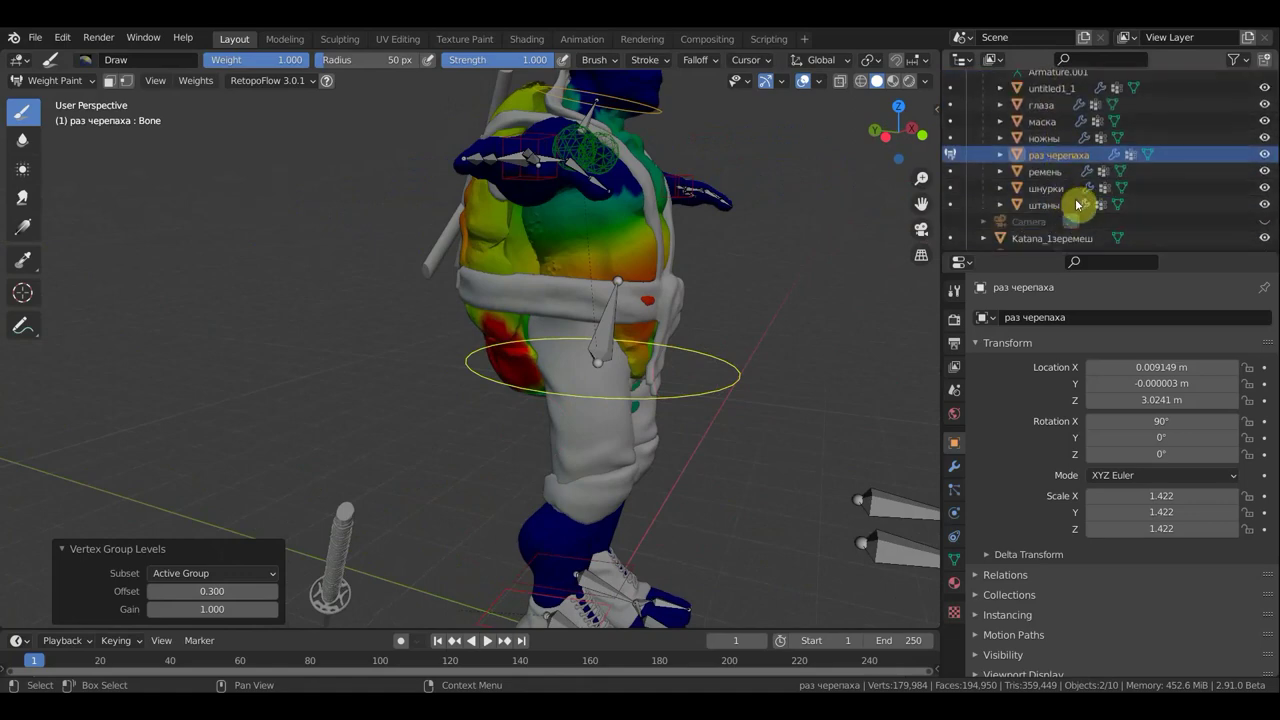
click(1264, 204)
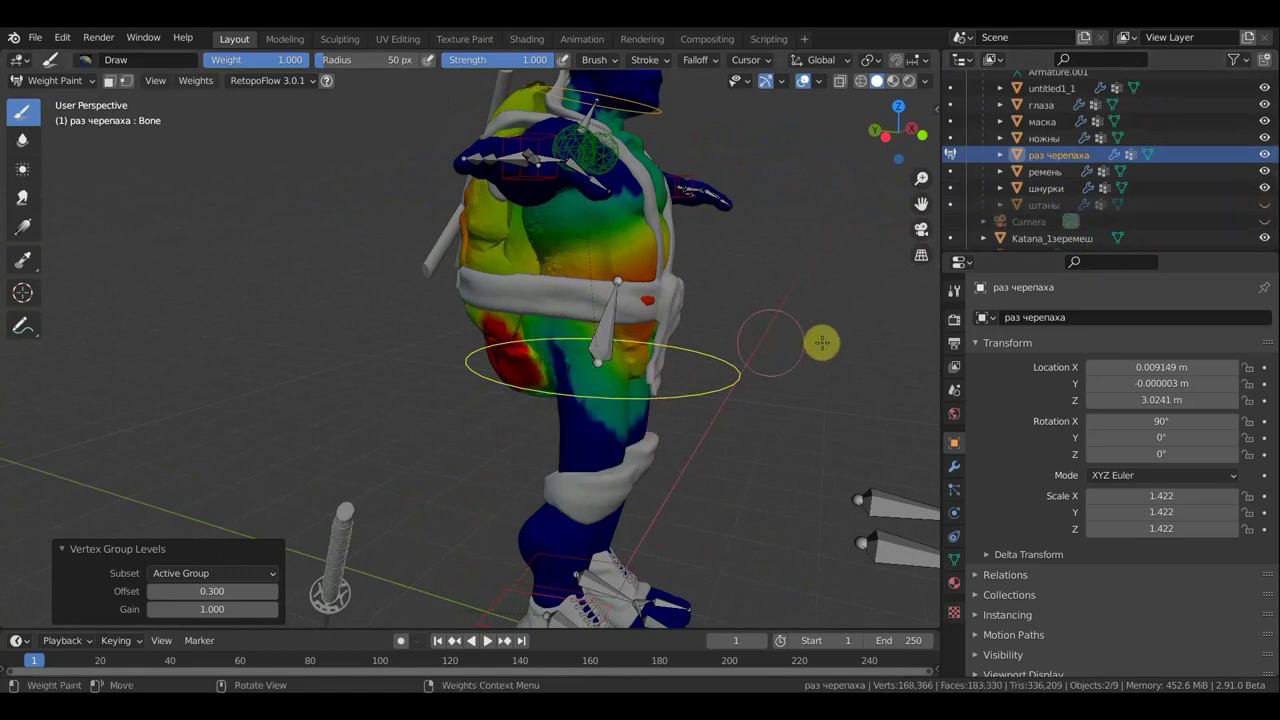
middle_drag(820, 343, 812, 352)
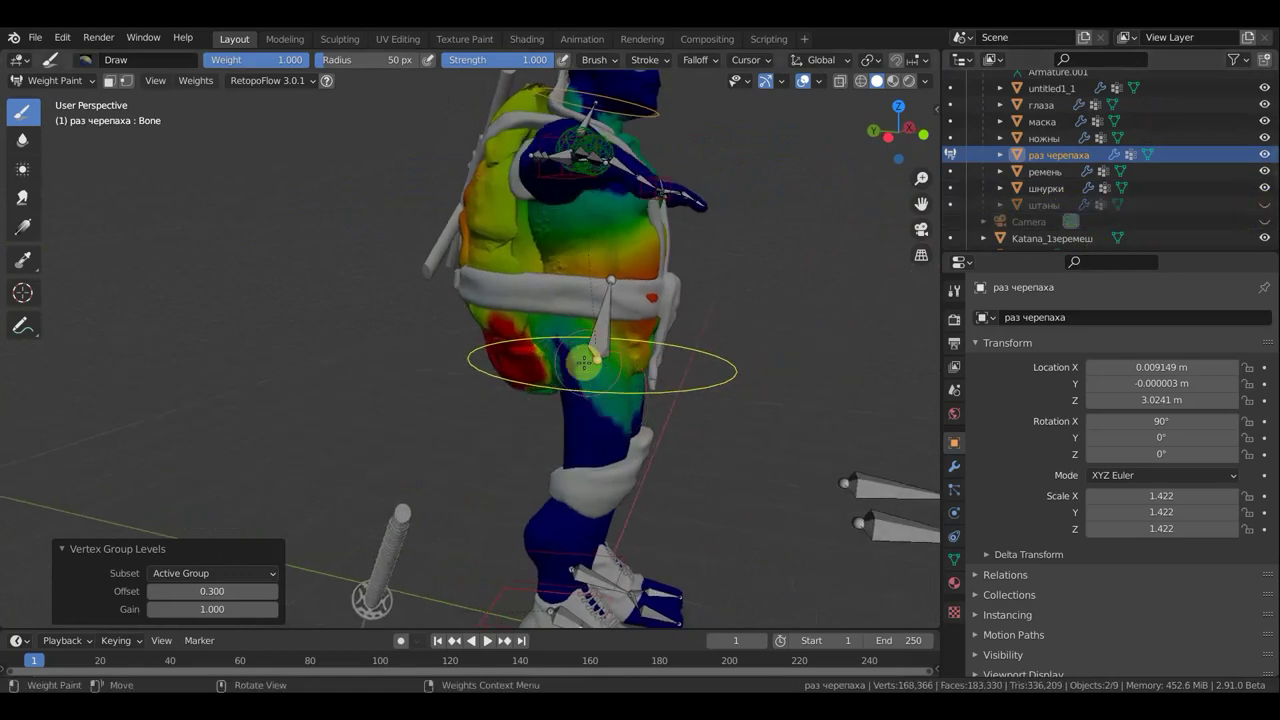
mouse_move(791, 433)
middle_down()
mouse_move(670, 421)
mouse_move(571, 443)
mouse_move(523, 434)
mouse_move(530, 410)
middle_up()
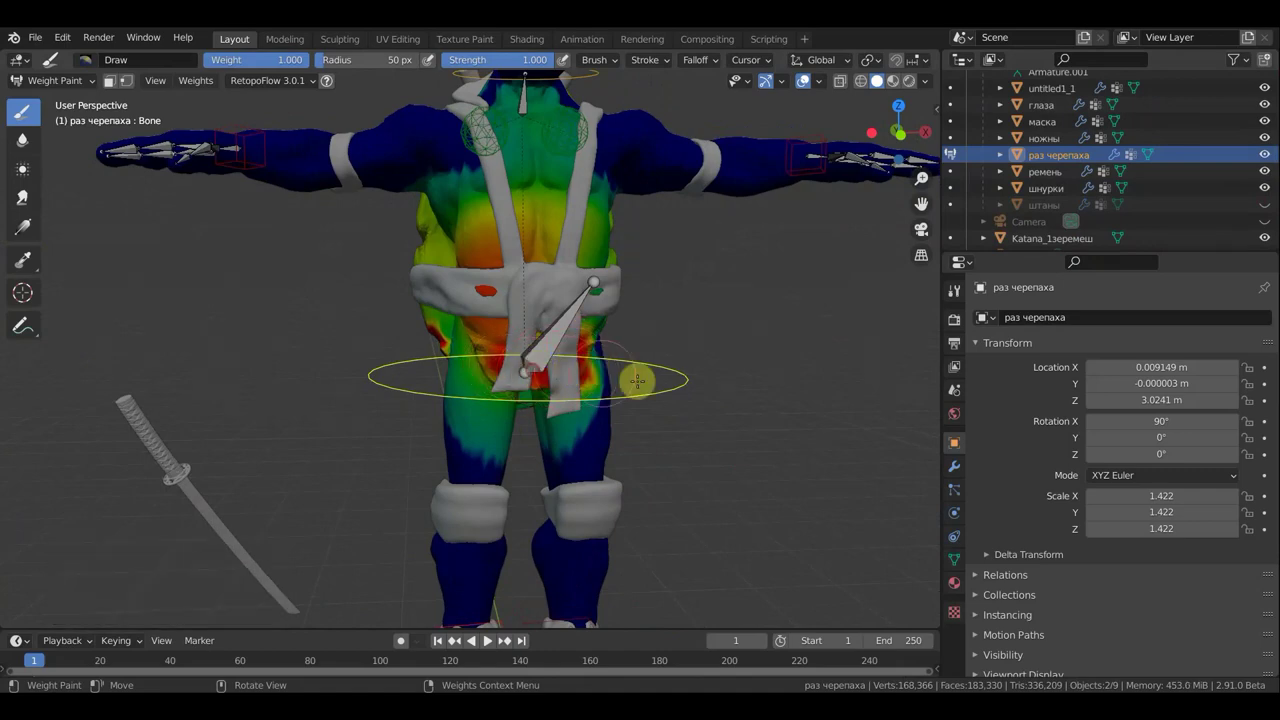
mouse_move(634, 377)
middle_down()
mouse_move(666, 380)
mouse_move(634, 380)
middle_up()
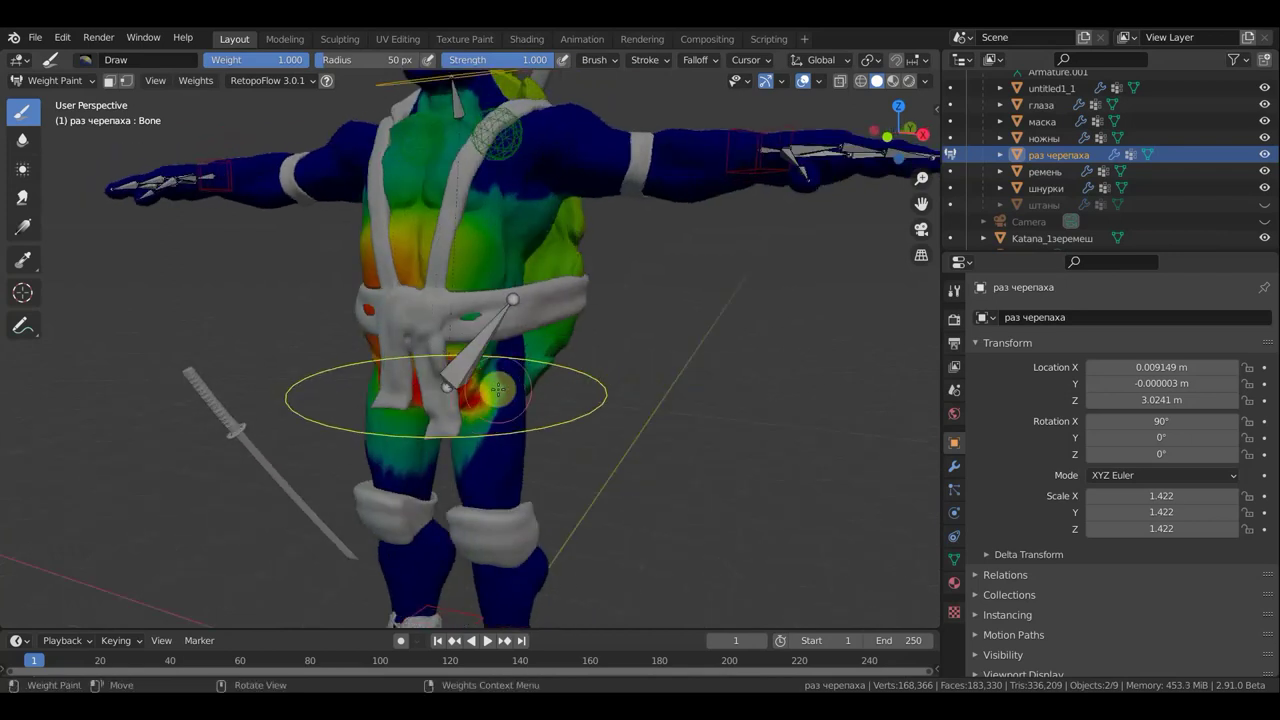
key(alt+h)
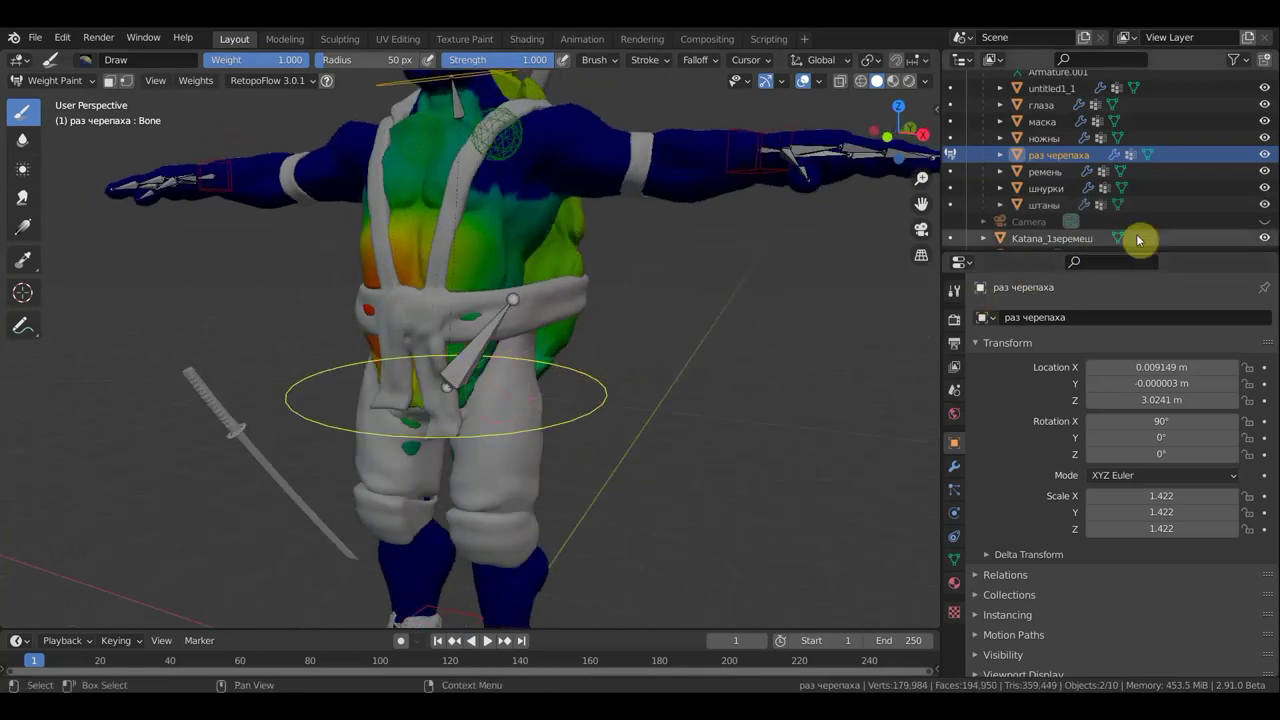
click(1266, 203)
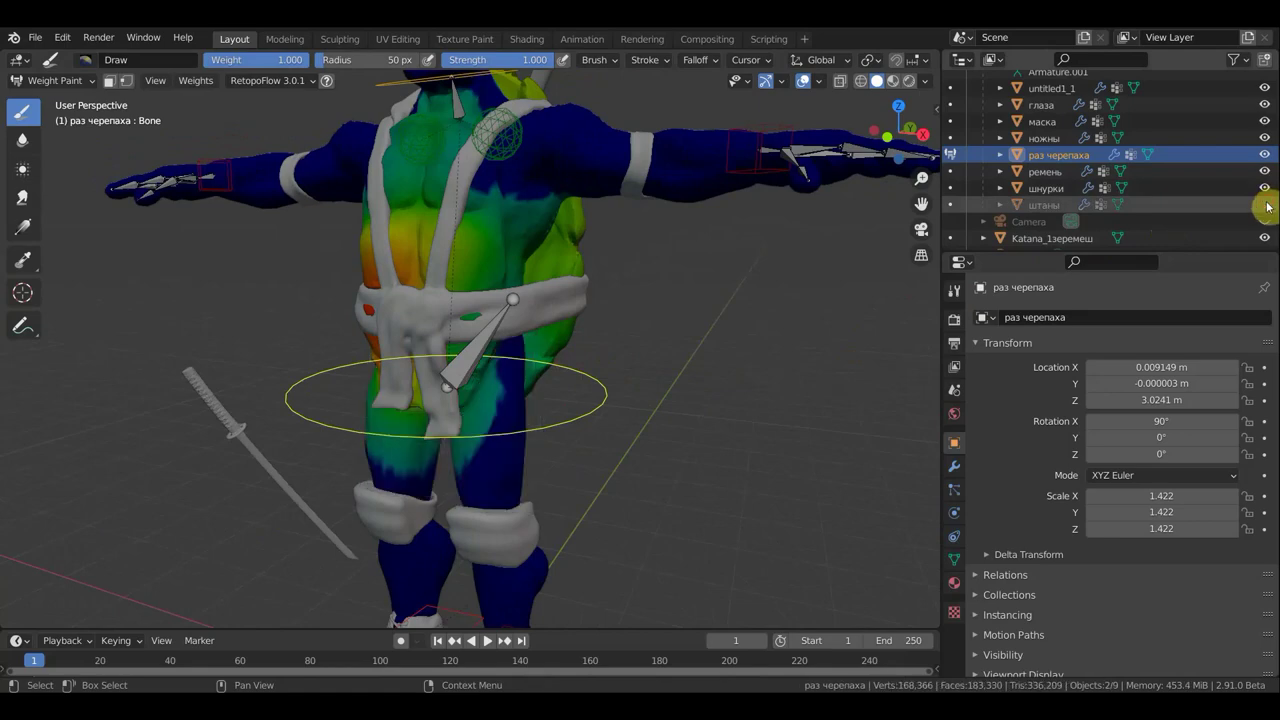
Inspect the belt and hip weights from several angles, then open the Weights menu
middle_drag(837, 380, 608, 384)
scroll(536, 378, up, 2)
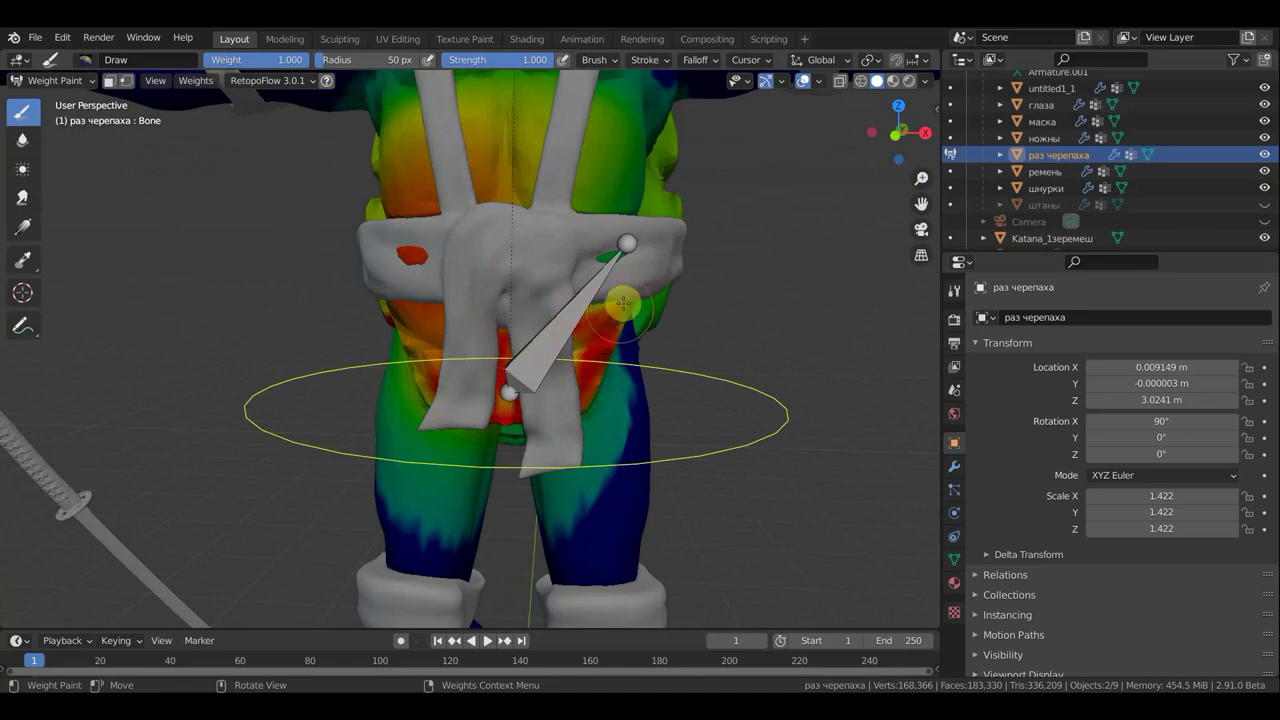
scroll(620, 268, down, 5)
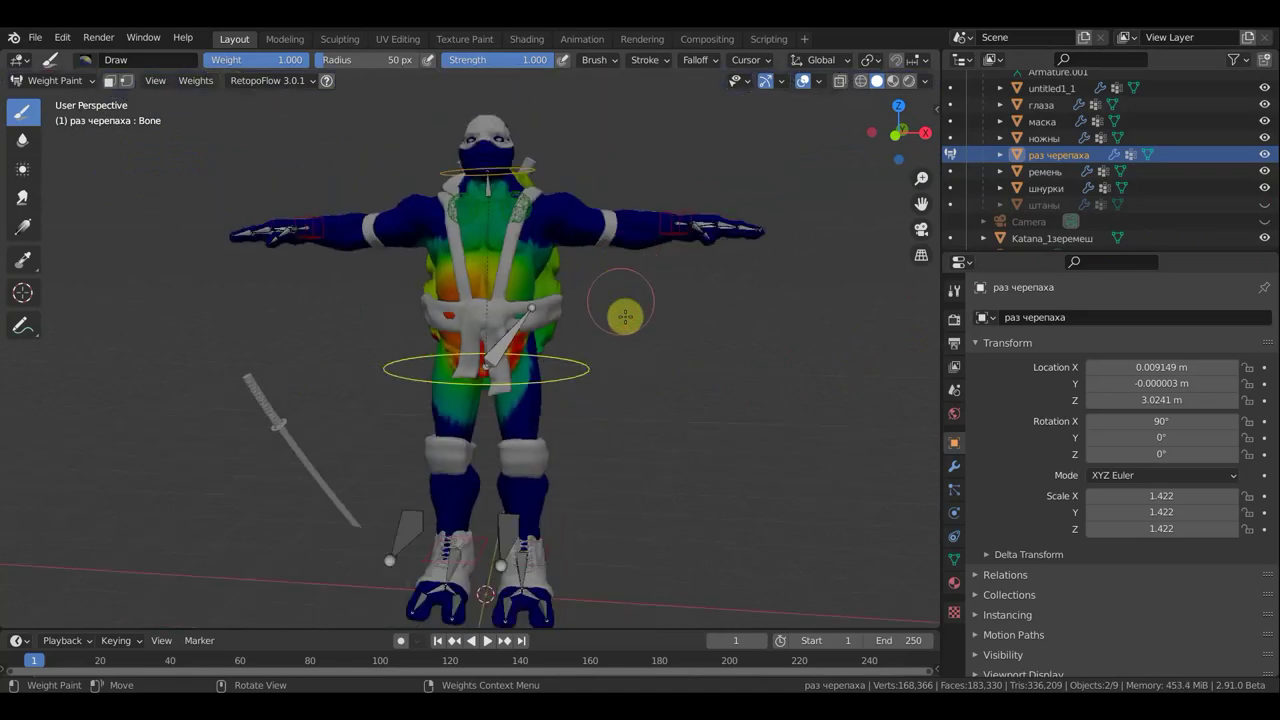
mouse_move(623, 314)
middle_down()
mouse_move(743, 349)
mouse_move(837, 346)
mouse_move(648, 276)
middle_up()
scroll(648, 276, up, 2)
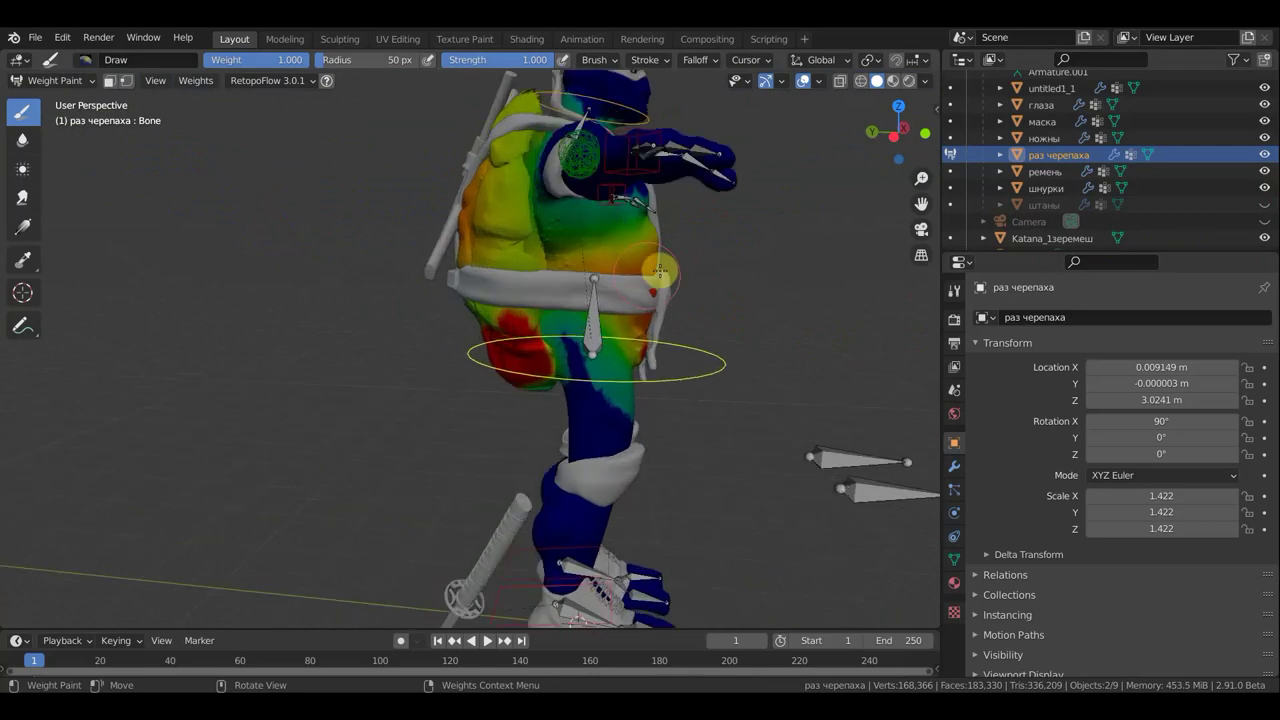
middle_drag(706, 243, 550, 232)
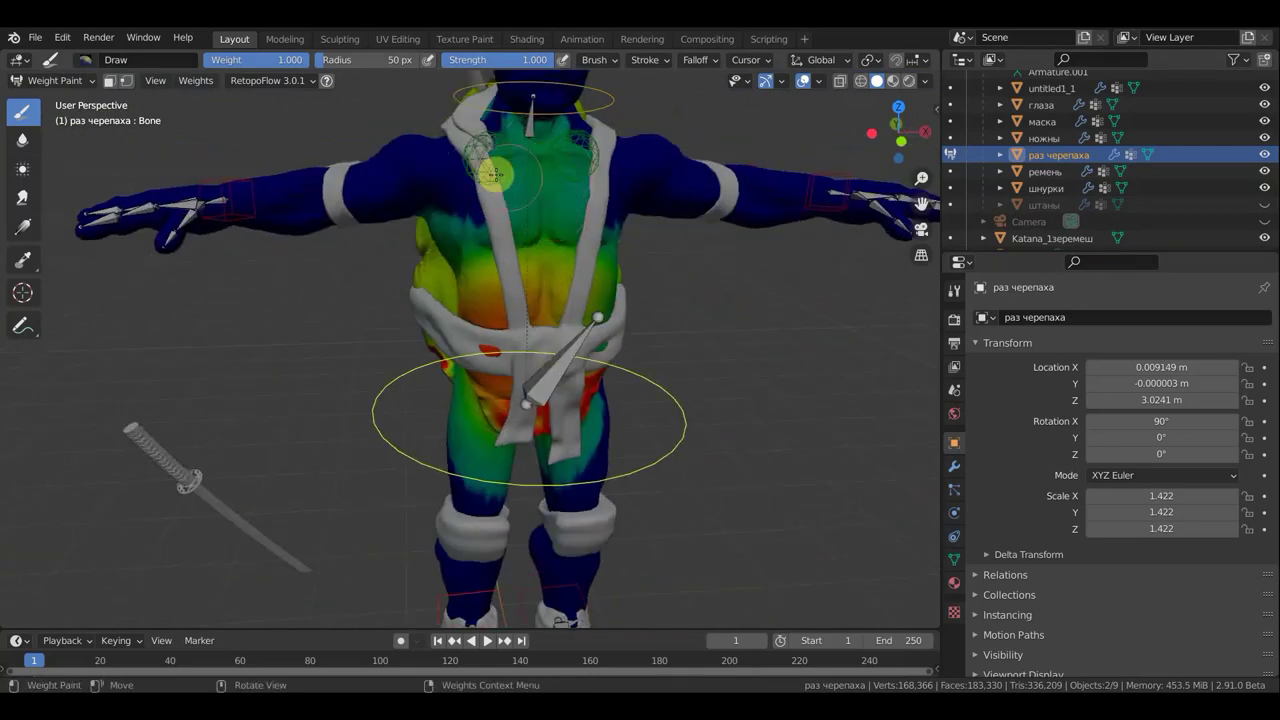
click(204, 87)
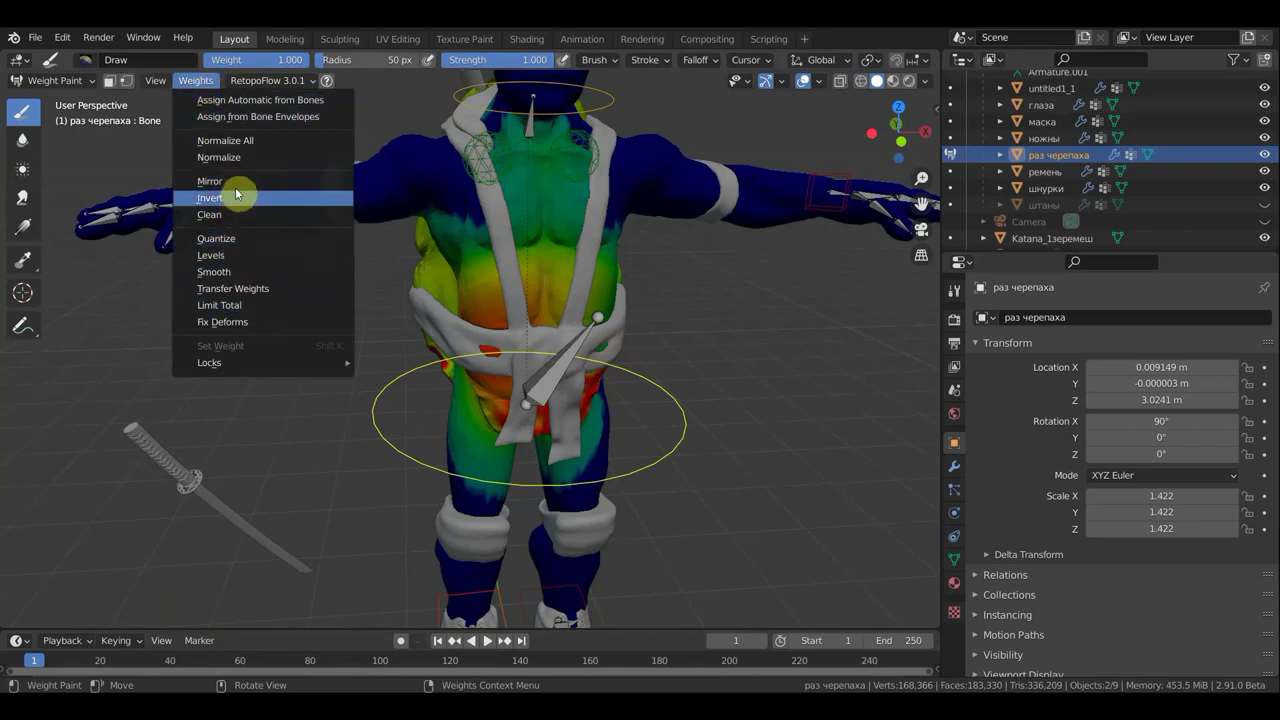
Apply Levels with Offset 0.360 and paint extra weight across the back of the hip
click(230, 255)
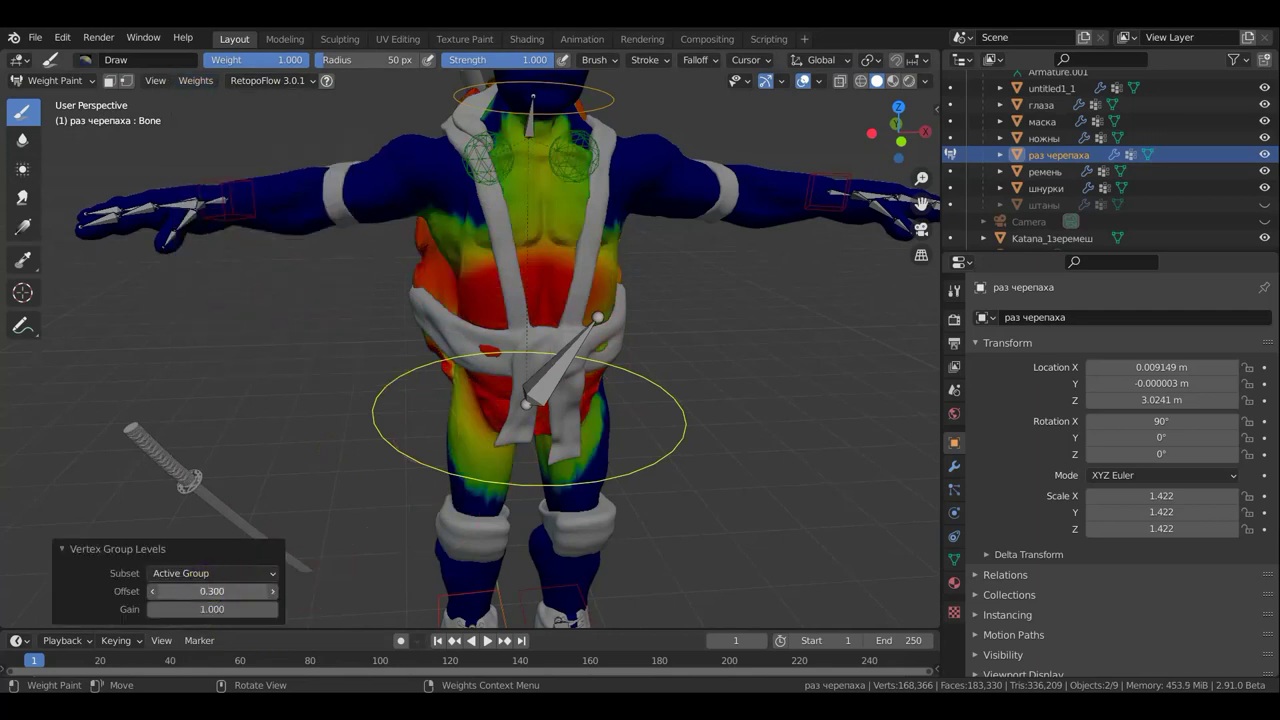
mouse_move(212, 591)
mouse_down()
mouse_move(260, 591)
mouse_move(170, 591)
mouse_up()
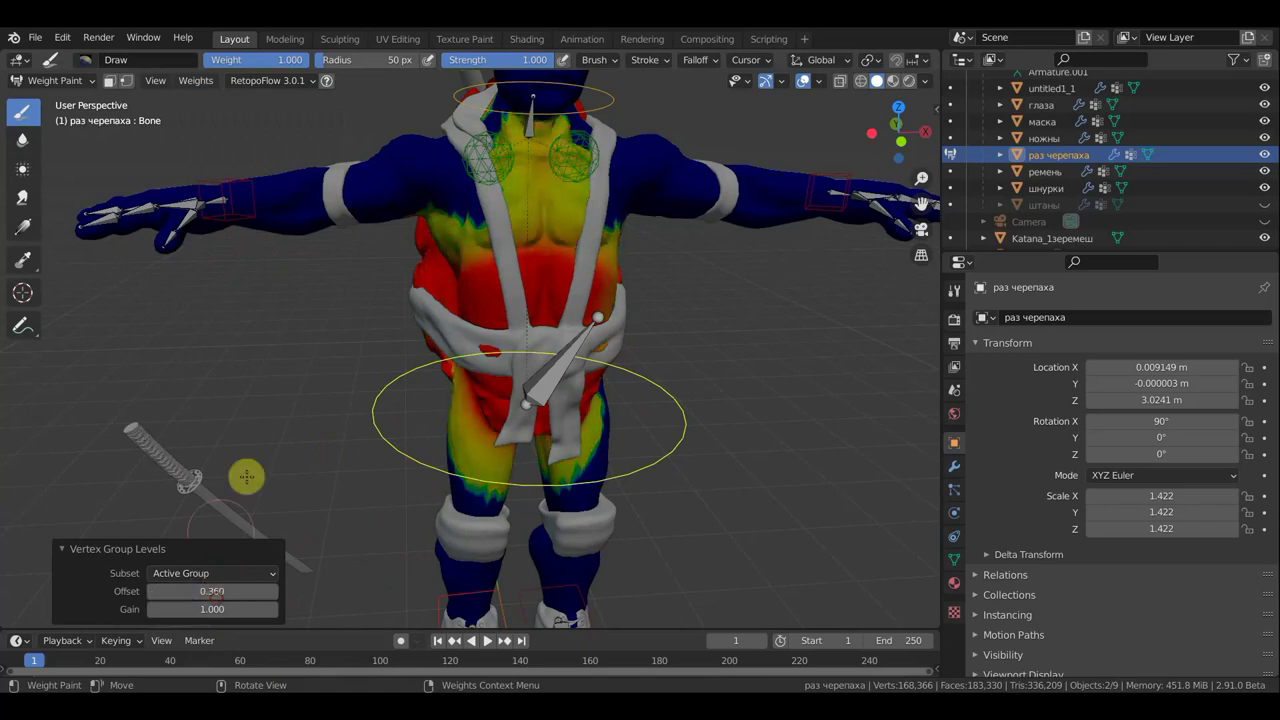
middle_drag(354, 371, 666, 346)
scroll(399, 355, up, 2)
mouse_move(408, 332)
mouse_down()
mouse_move(337, 325)
mouse_move(355, 365)
mouse_move(414, 386)
mouse_move(440, 375)
mouse_move(371, 377)
mouse_up()
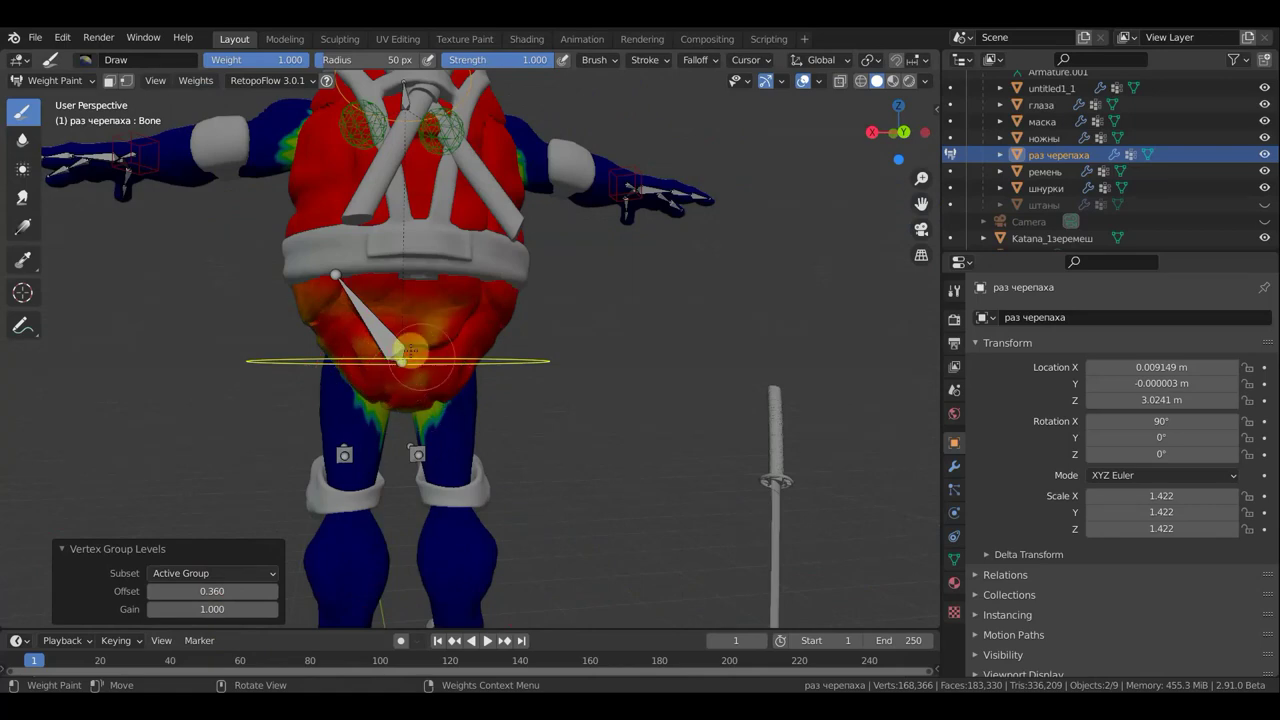
Paint deep red weight over the lower hip below the belt, then open the mode menu
mouse_move(586, 409)
middle_down()
mouse_move(794, 414)
mouse_move(534, 354)
mouse_move(385, 294)
middle_up()
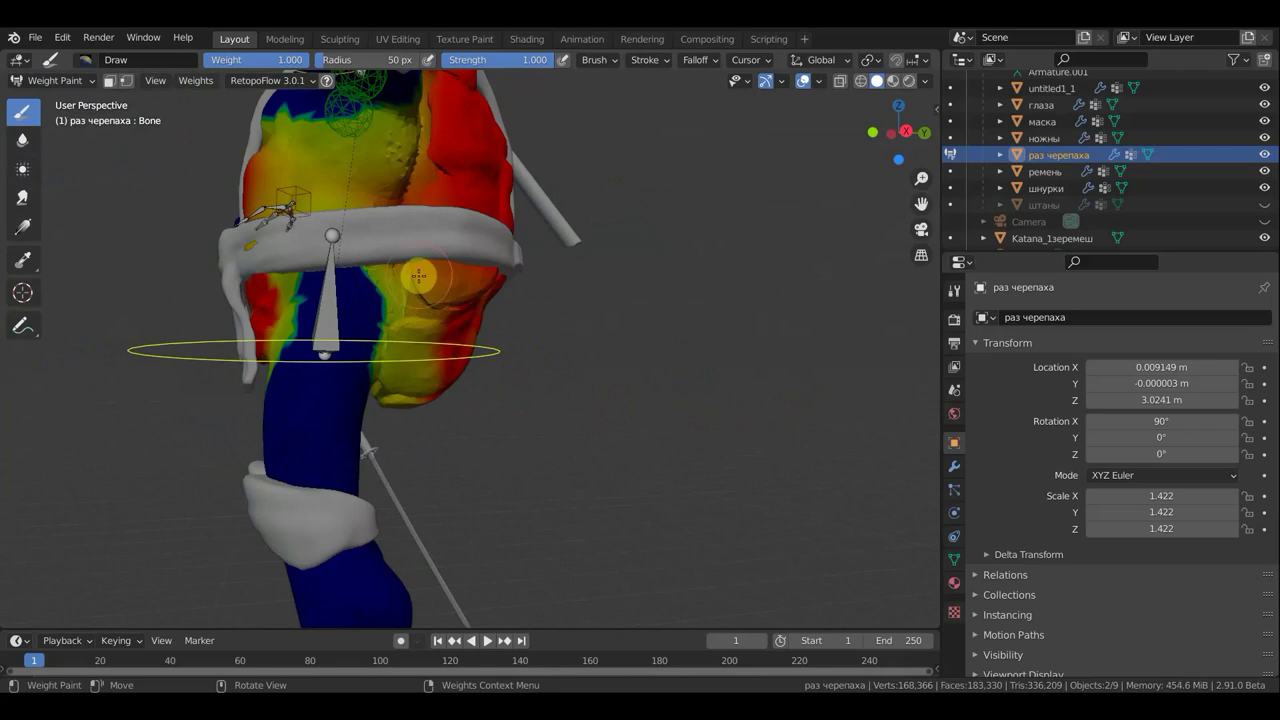
drag(418, 276, 397, 342)
mouse_move(397, 398)
mouse_down()
mouse_move(423, 366)
mouse_move(437, 293)
mouse_move(409, 278)
mouse_move(400, 323)
mouse_move(400, 286)
mouse_up()
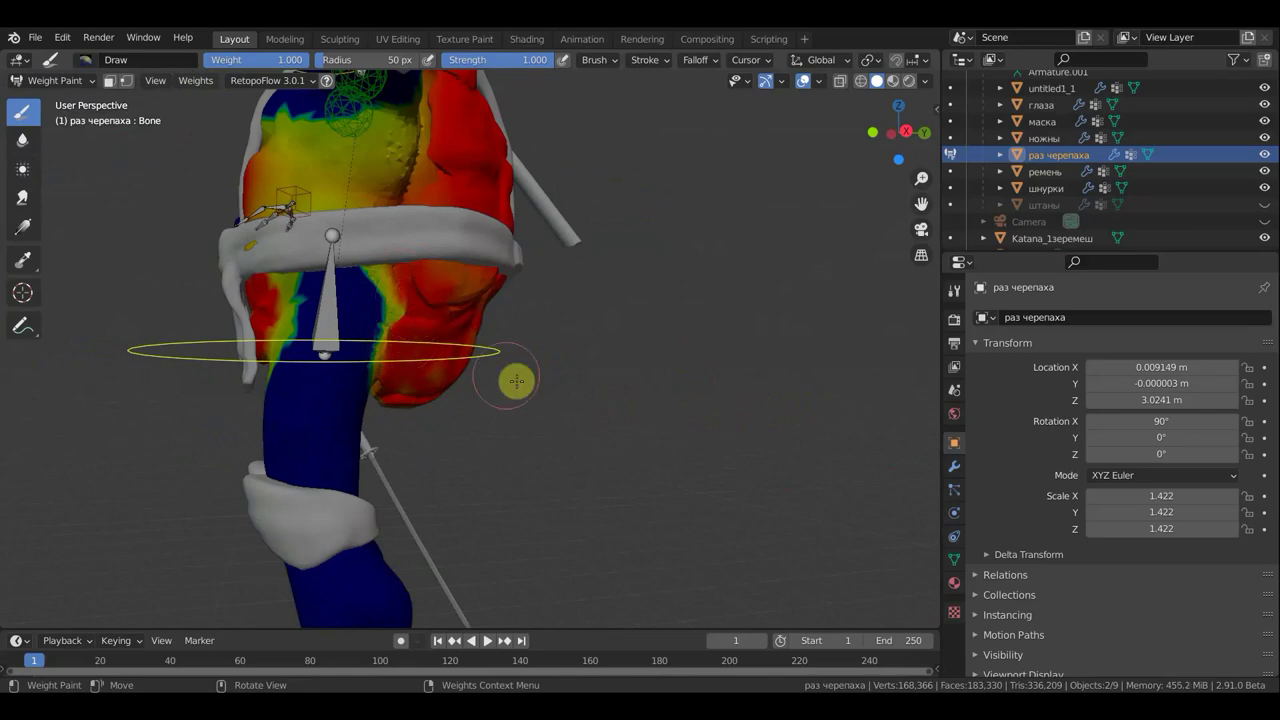
mouse_move(514, 380)
middle_down()
mouse_move(418, 417)
mouse_move(29, 414)
mouse_move(927, 413)
middle_up()
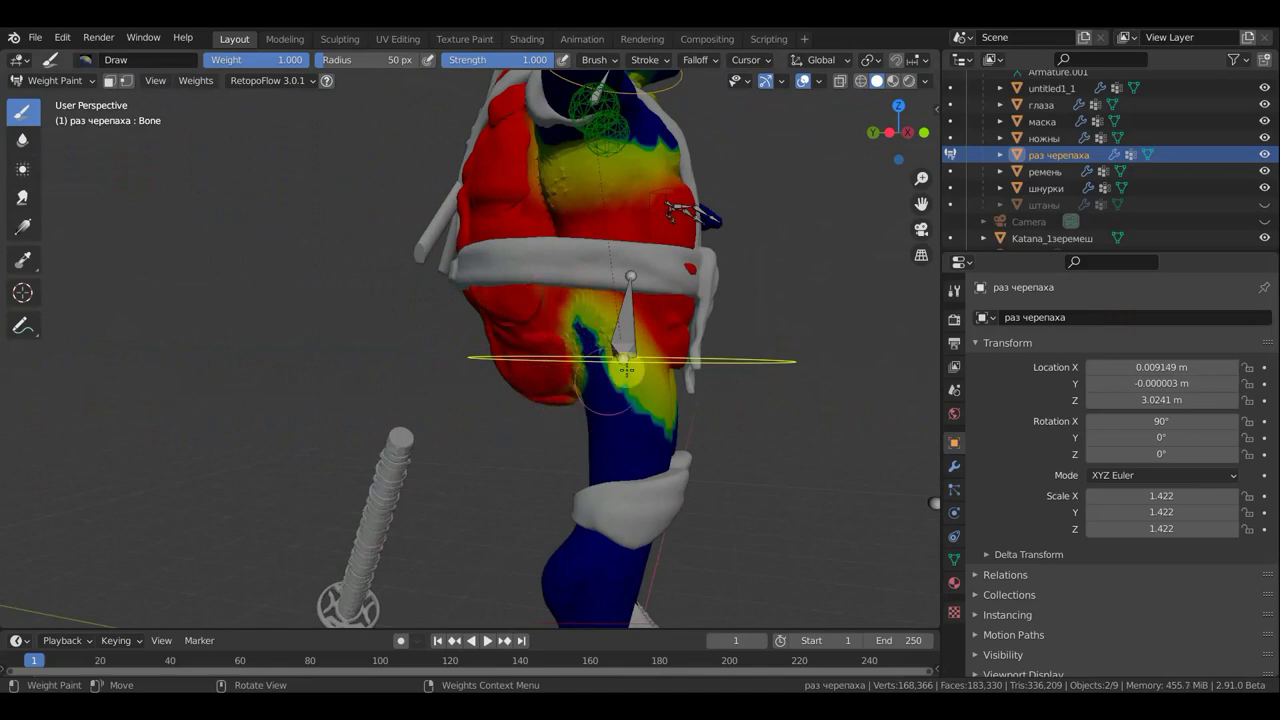
mouse_move(629, 363)
middle_down()
mouse_move(743, 271)
mouse_move(486, 408)
middle_up()
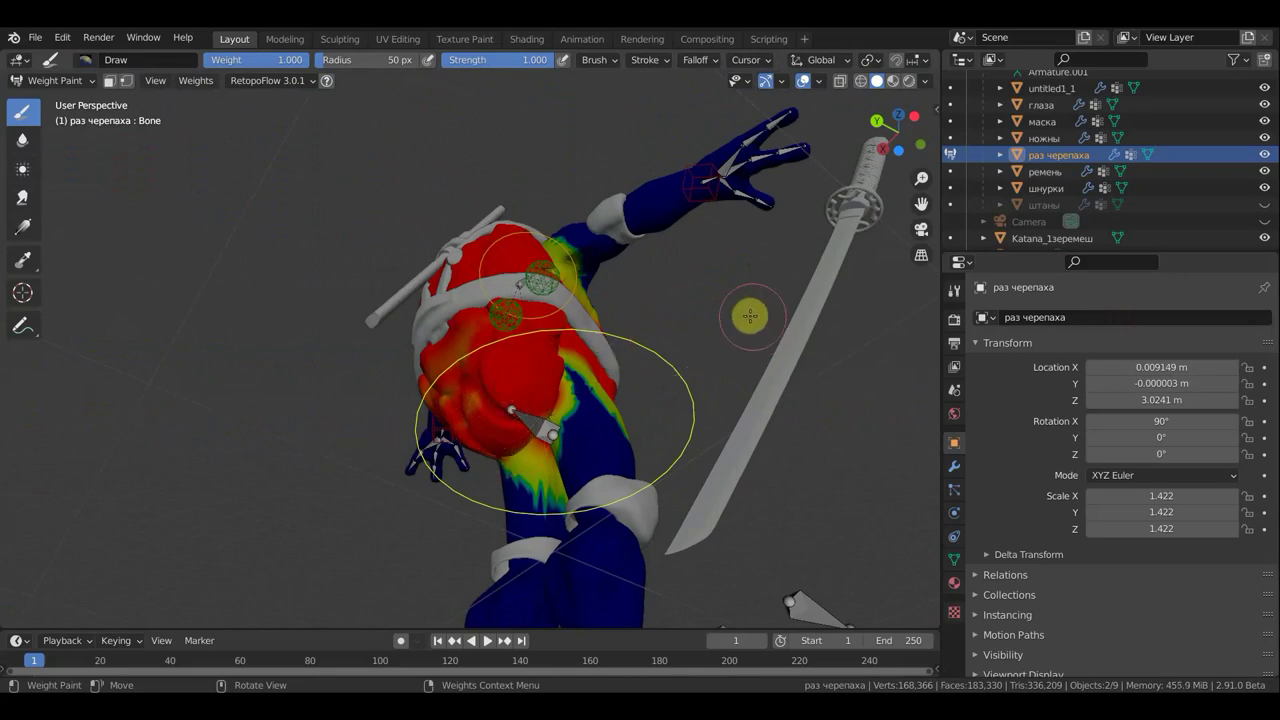
mouse_move(749, 314)
middle_down()
mouse_move(680, 431)
mouse_move(449, 471)
mouse_move(359, 351)
middle_up()
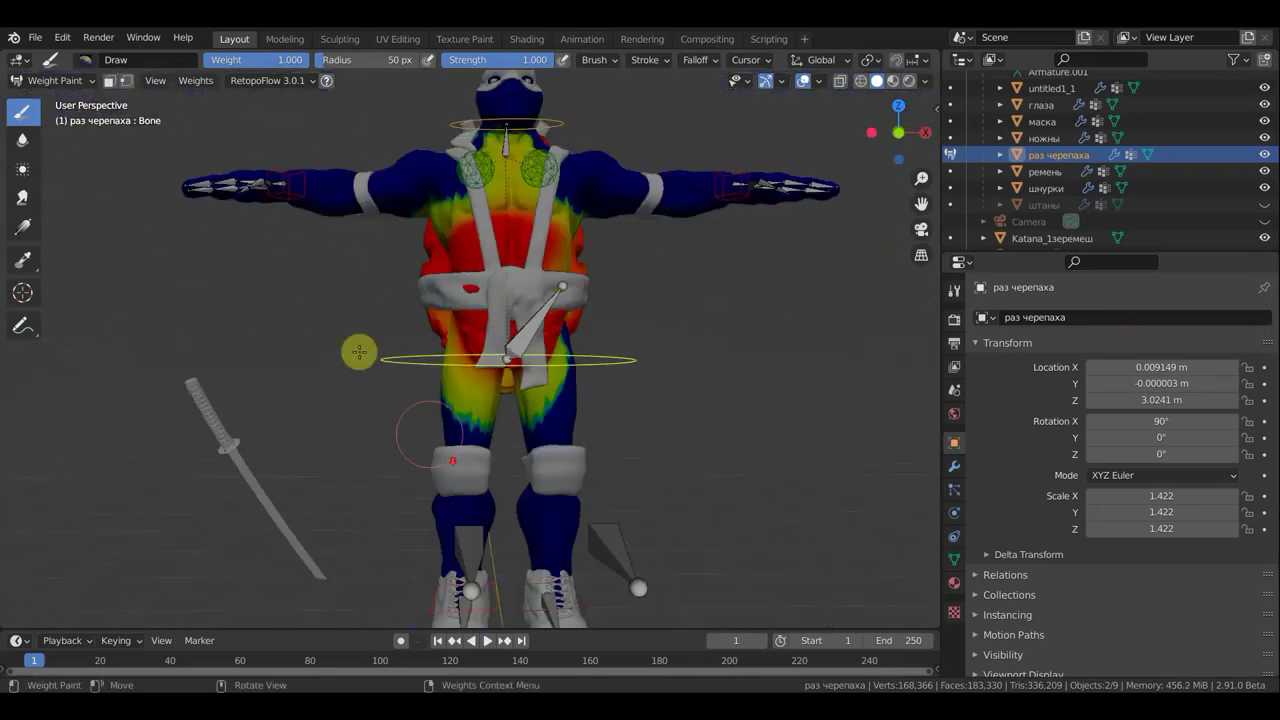
click(55, 80)
Leave Weight Paint, select the armature's hip control bone and enter Pose Mode
click(50, 95)
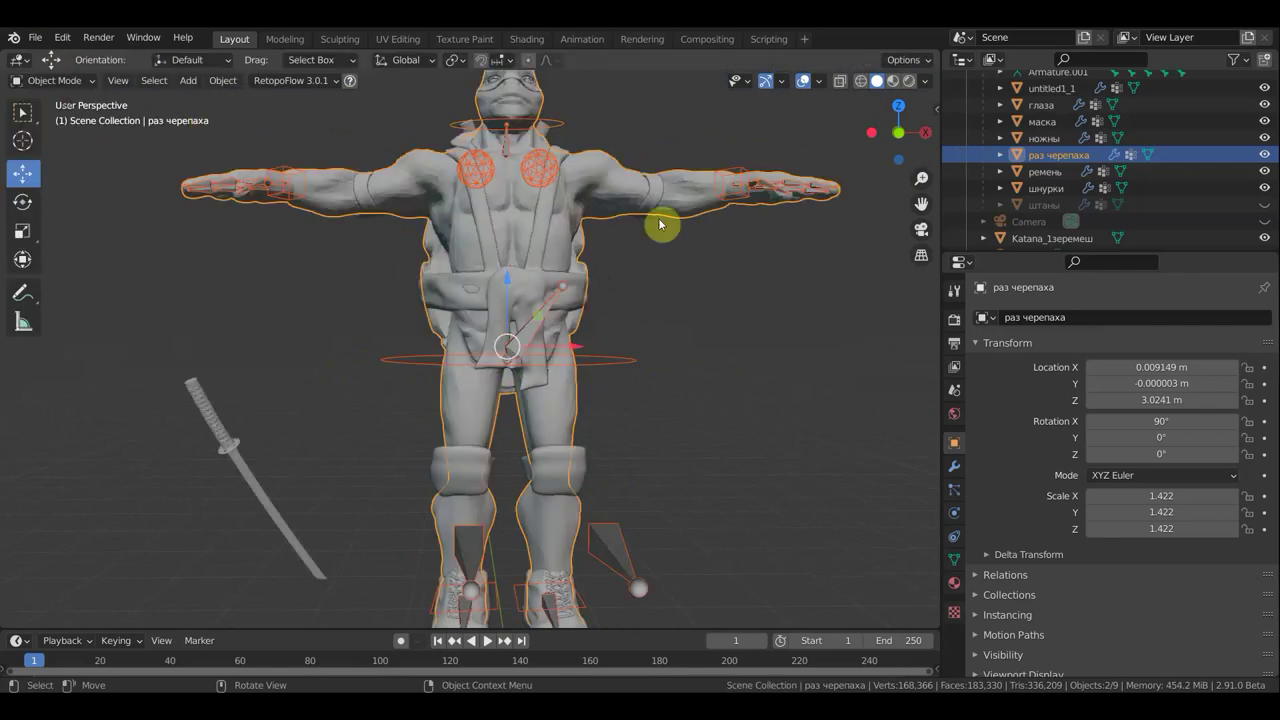
click(632, 366)
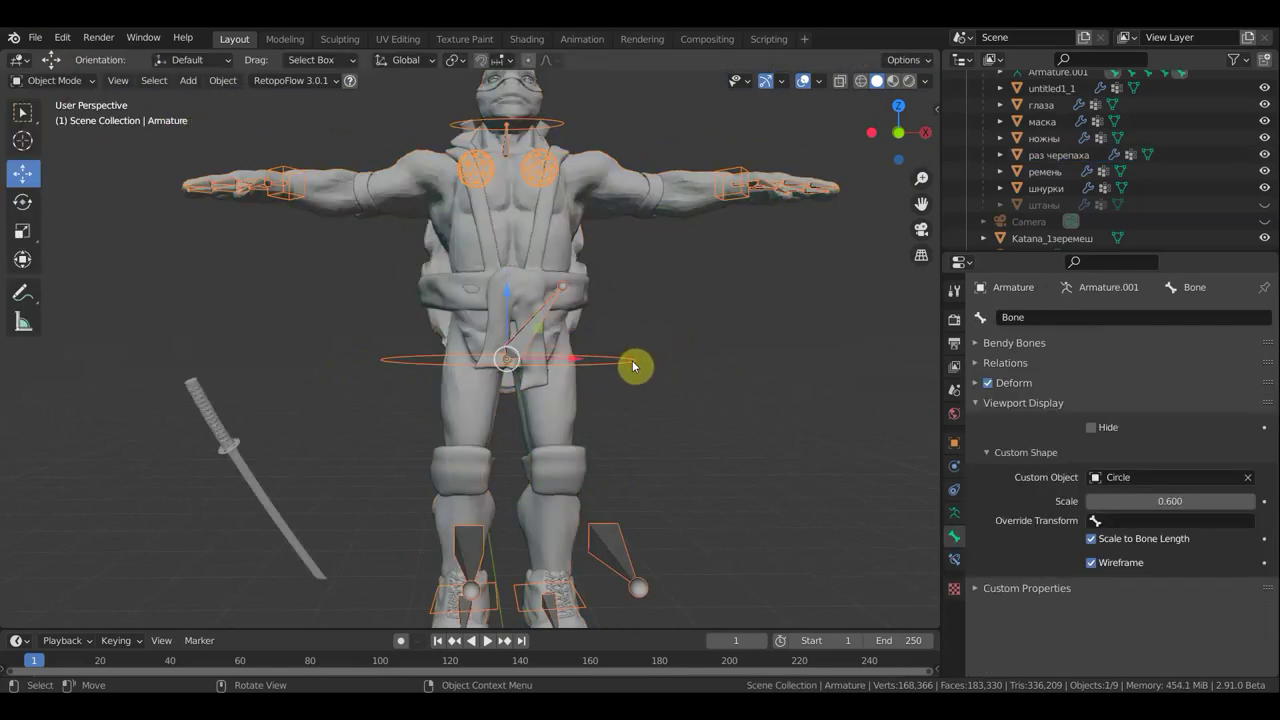
click(55, 80)
click(60, 142)
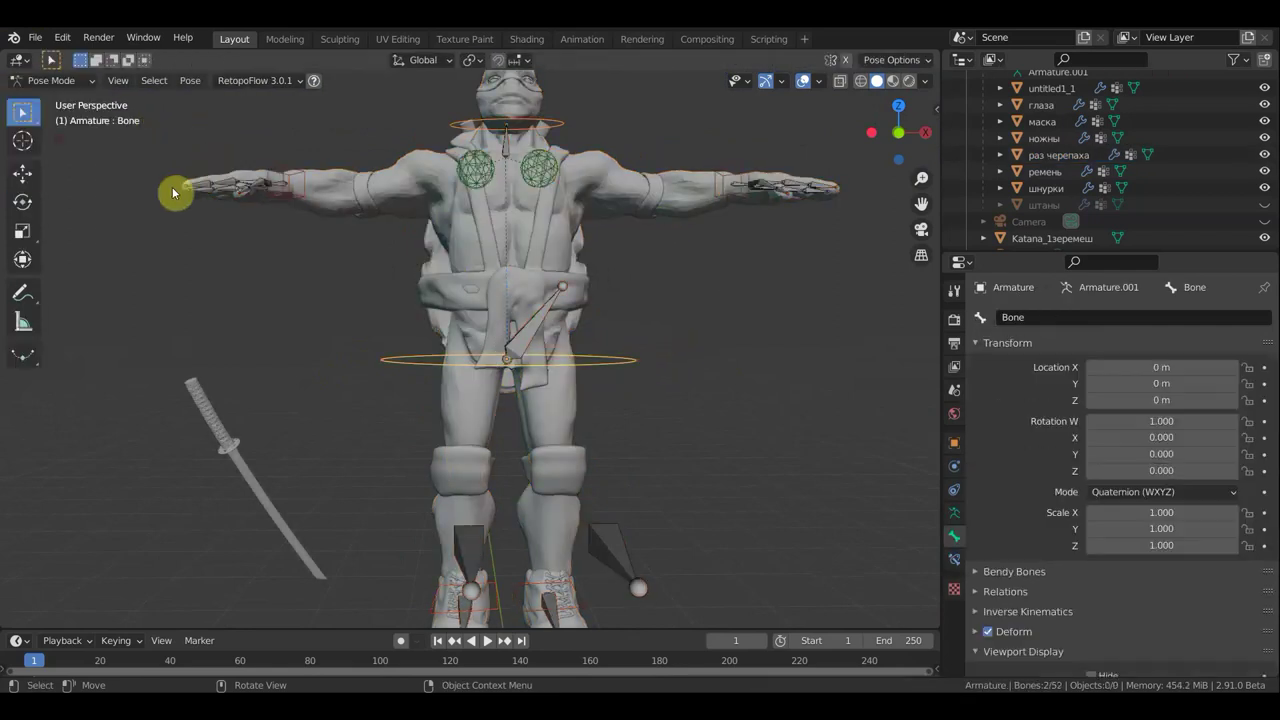
mouse_move(174, 191)
middle_down()
mouse_move(430, 262)
mouse_move(491, 311)
middle_up()
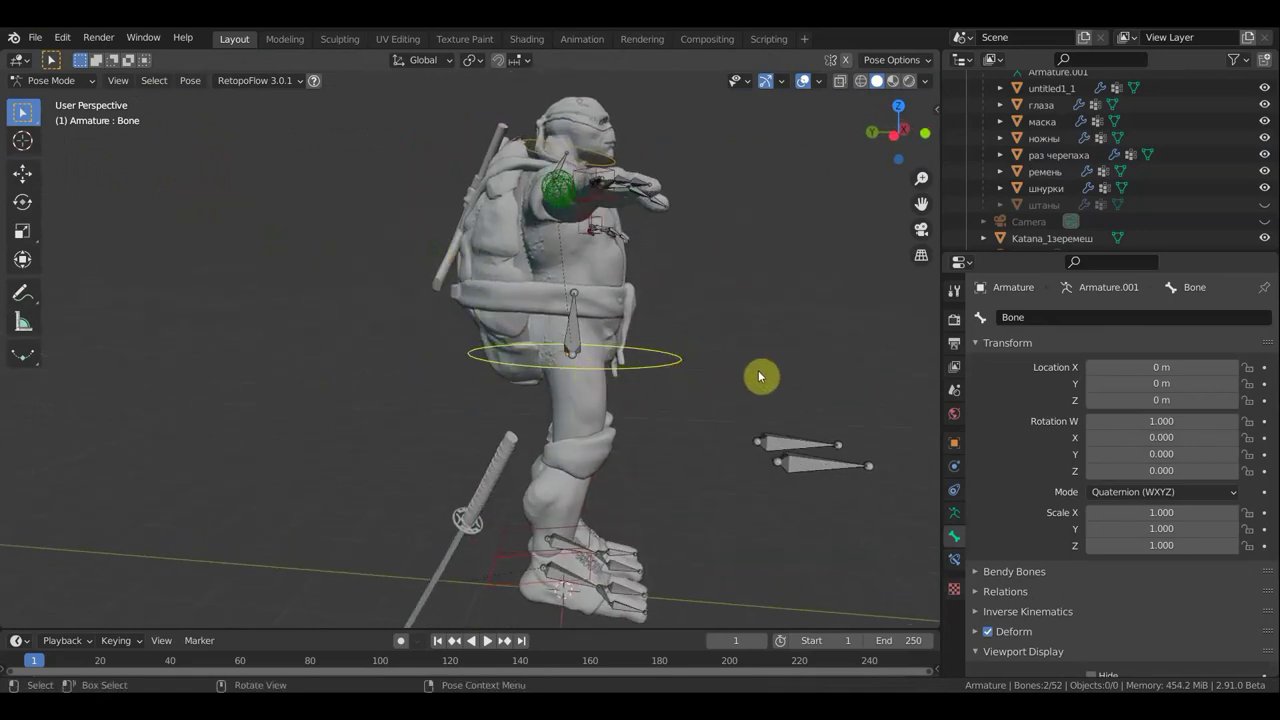
Test-rotate the hip bone, then clear its transforms with Alt+G and Alt+R
key(g)
key(r)
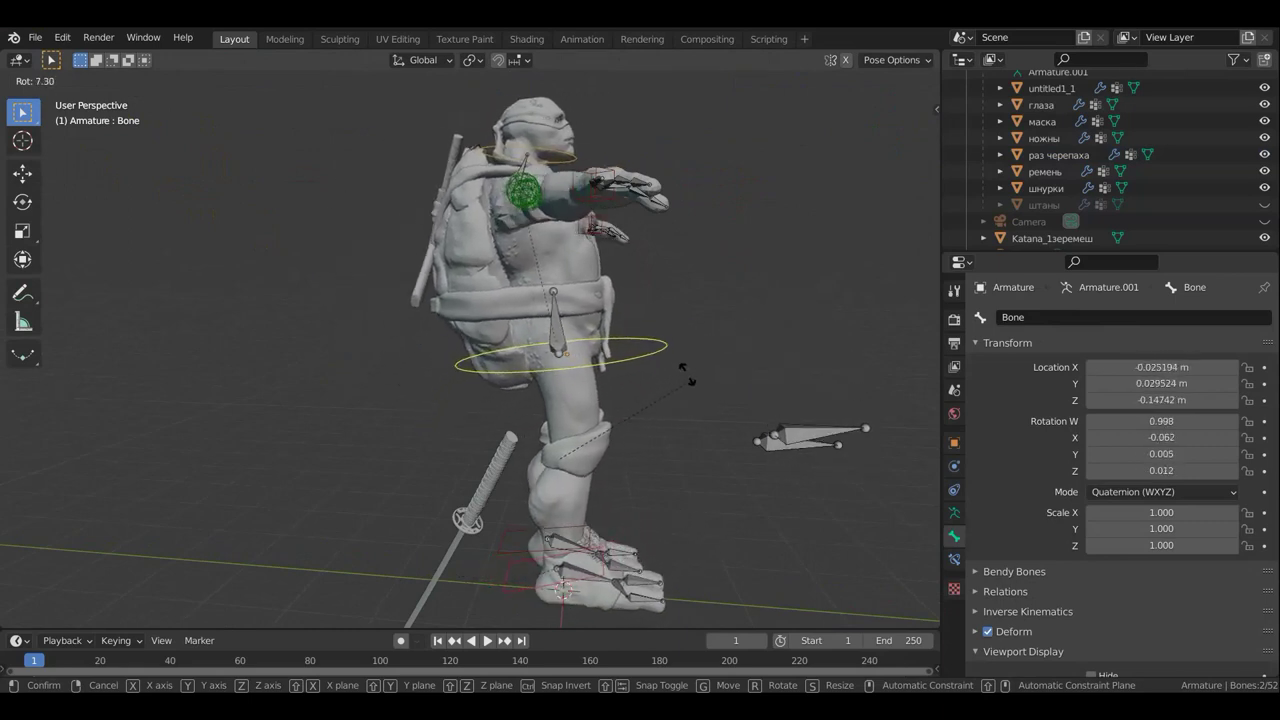
click(703, 397)
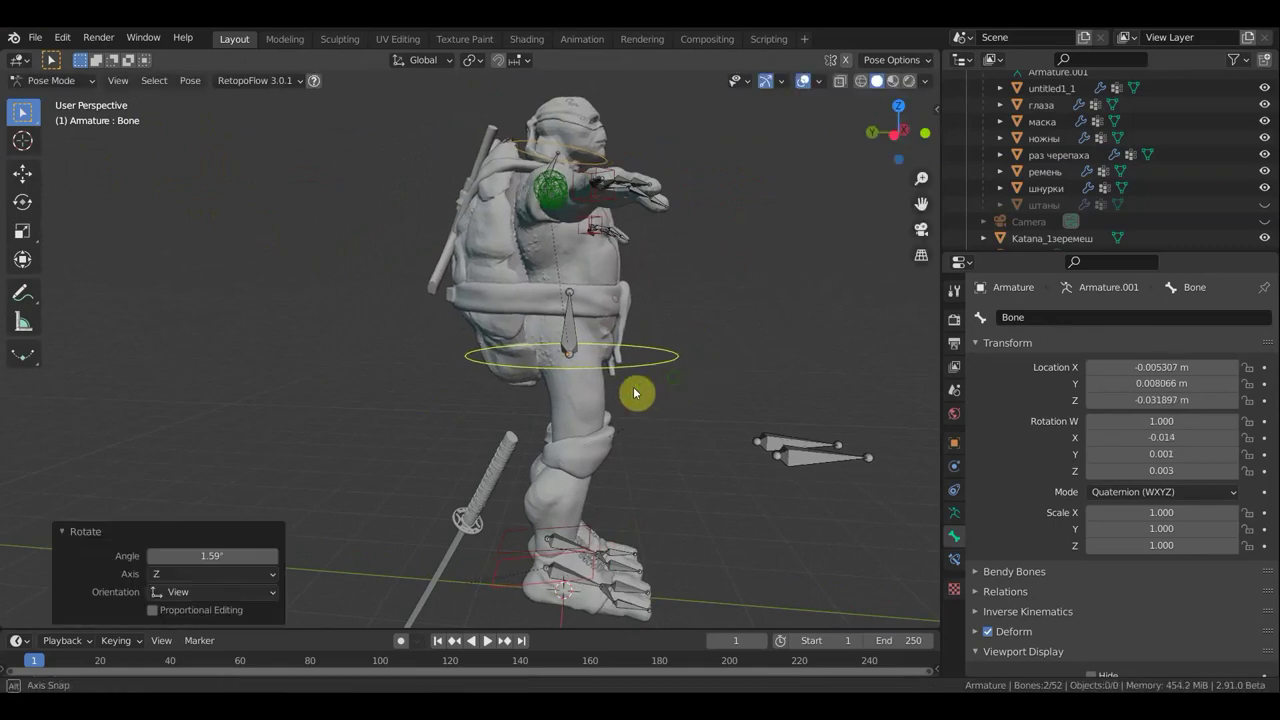
middle_drag(637, 394, 482, 387)
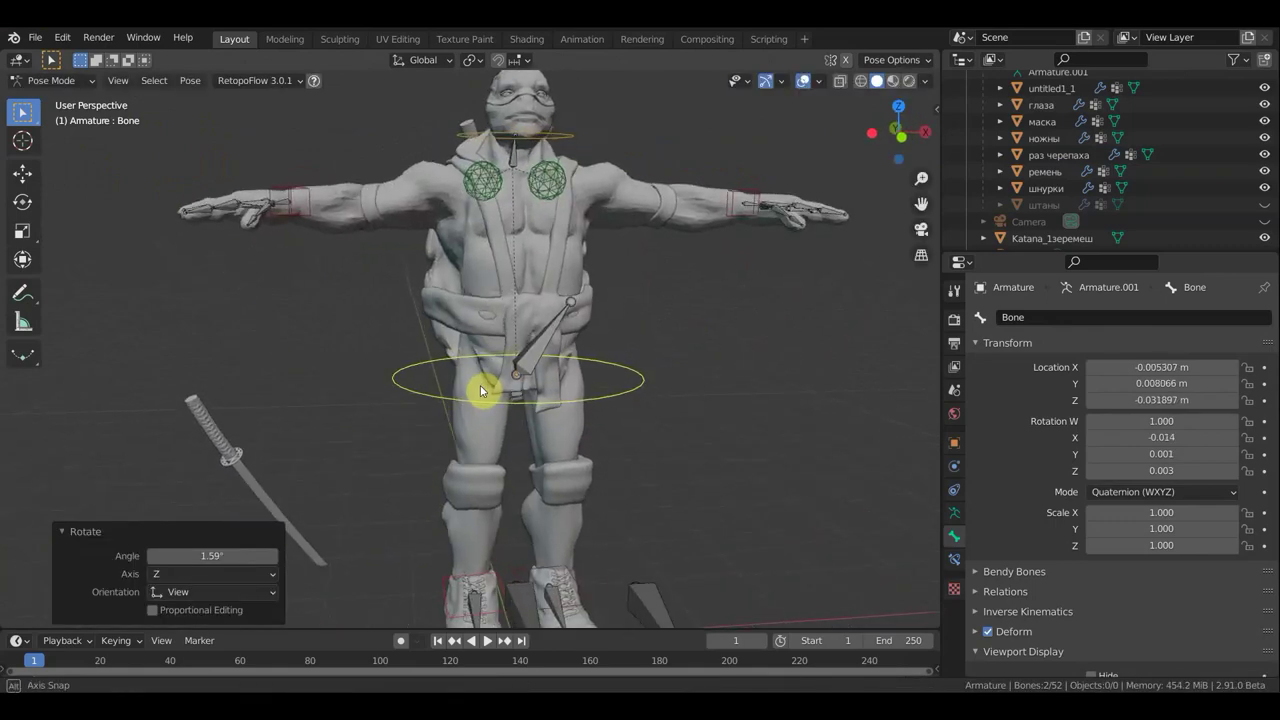
middle_drag(640, 423, 723, 409)
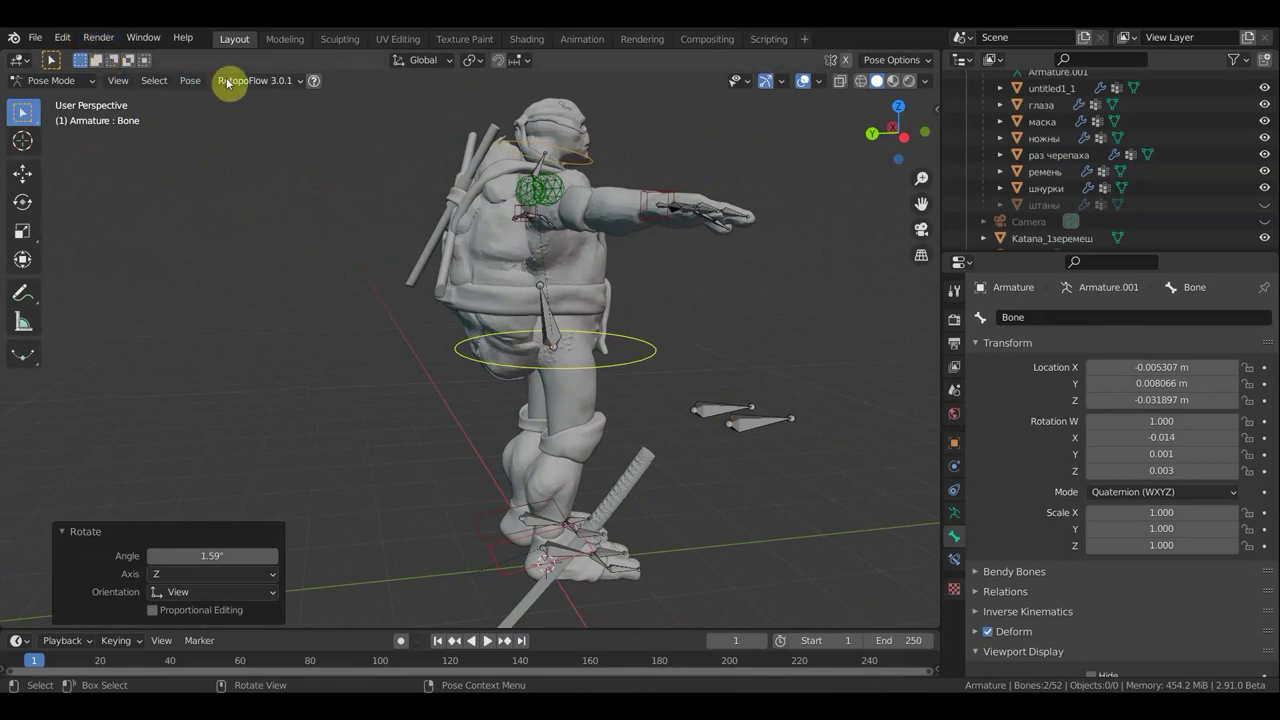
key(alt+g)
key(alt+r)
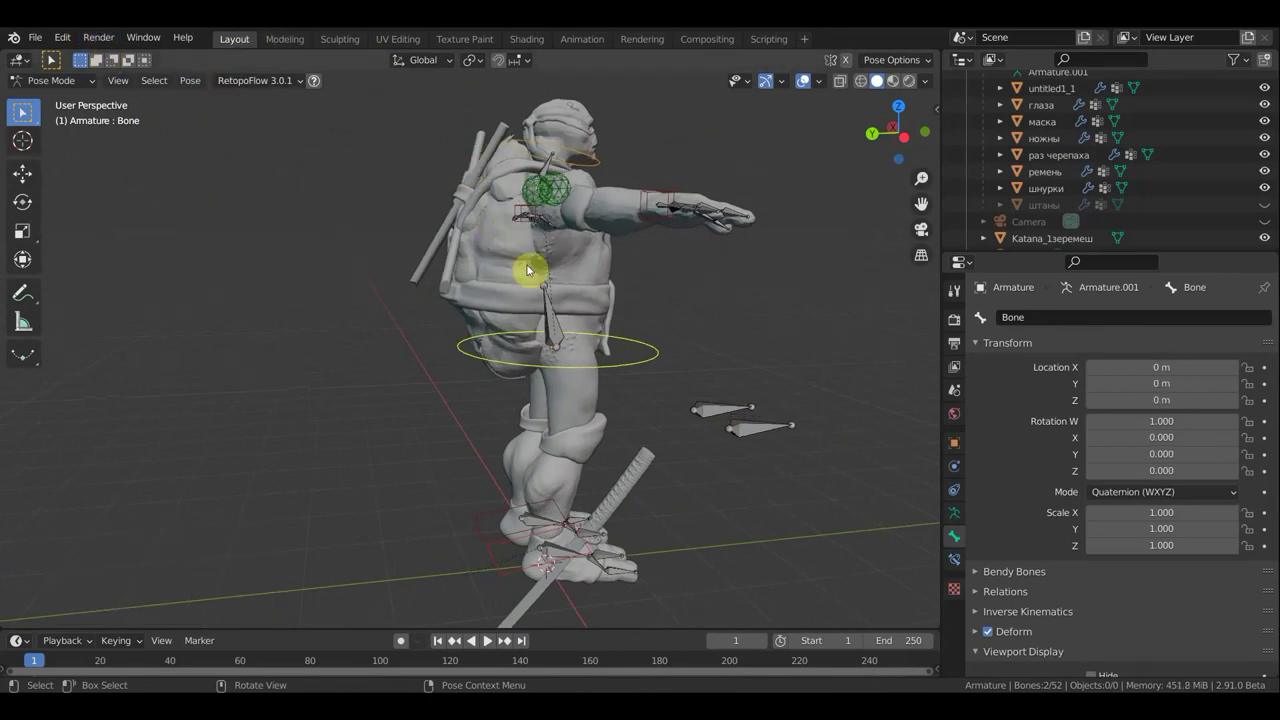
middle_drag(657, 322, 439, 340)
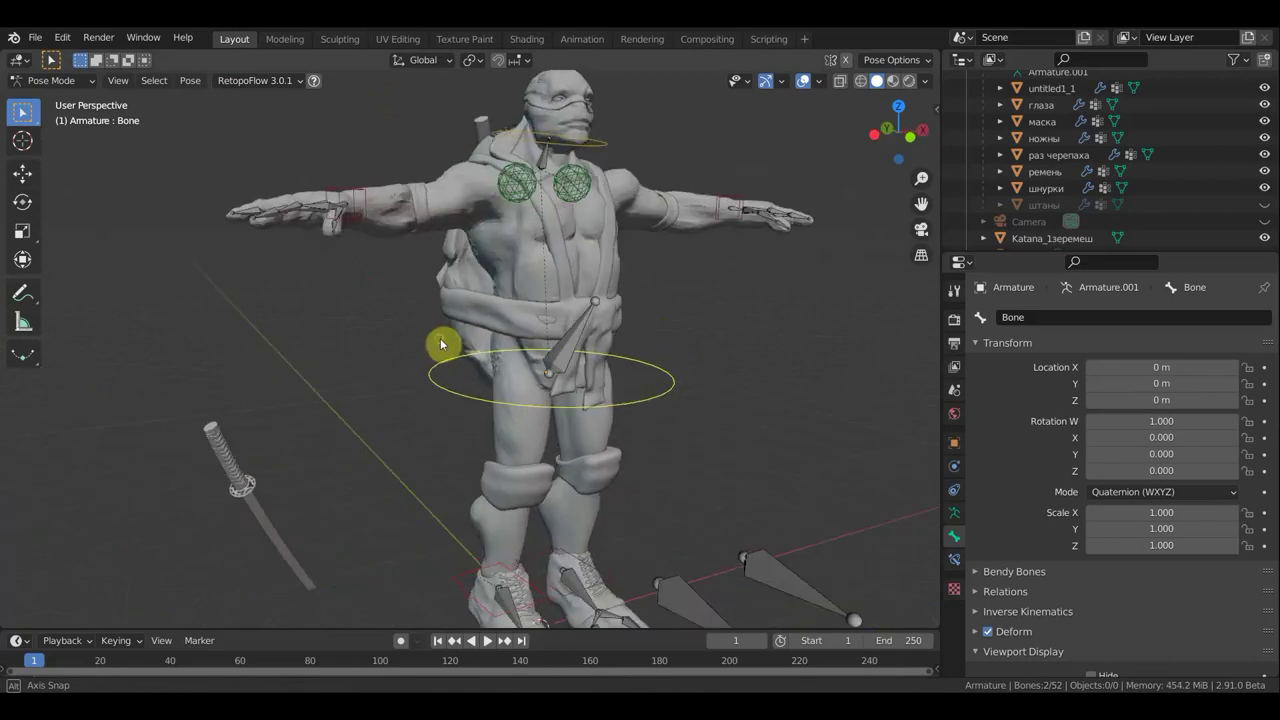
middle_drag(509, 234, 621, 232)
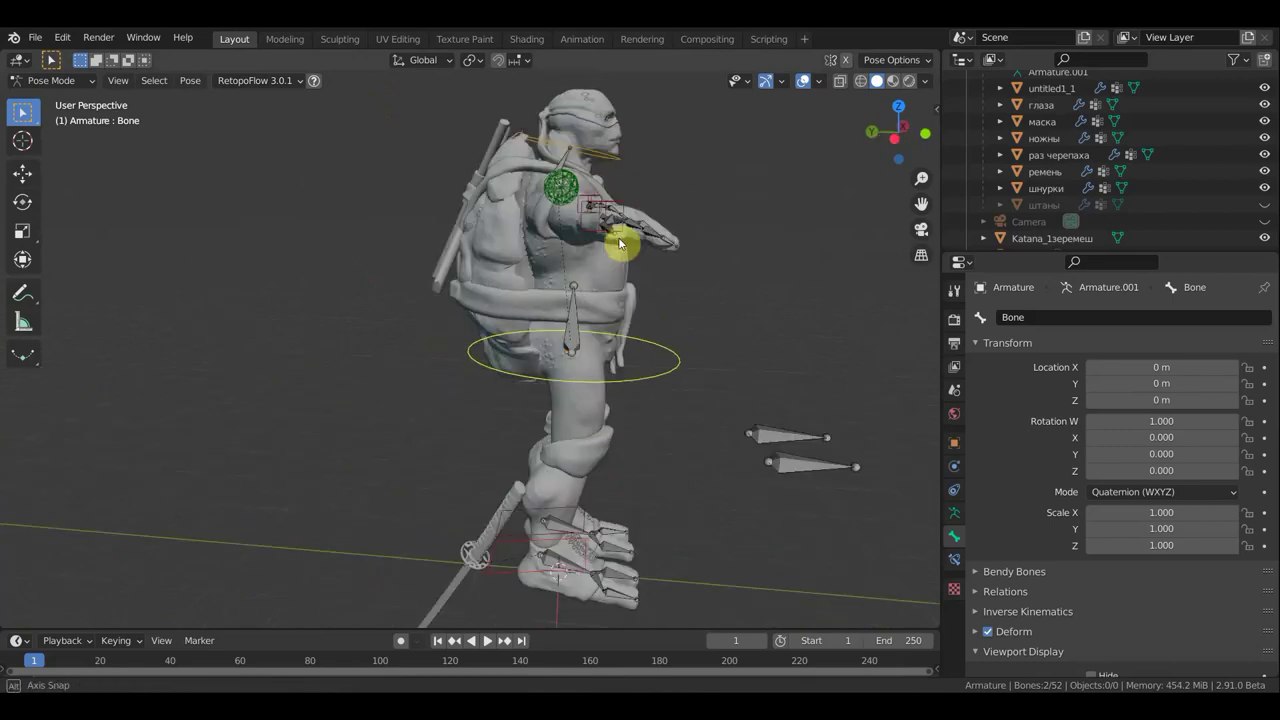
Switch to Object Mode and select the turtle body mesh раз черепаха
click(43, 84)
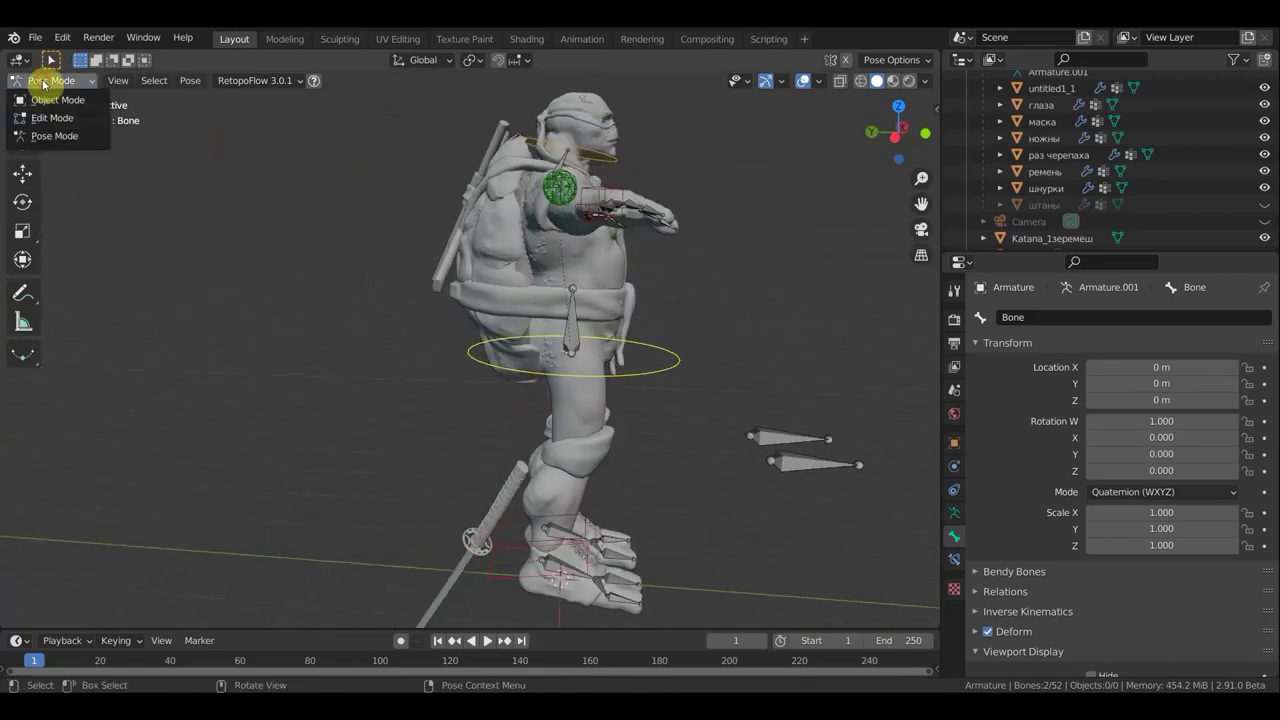
click(64, 143)
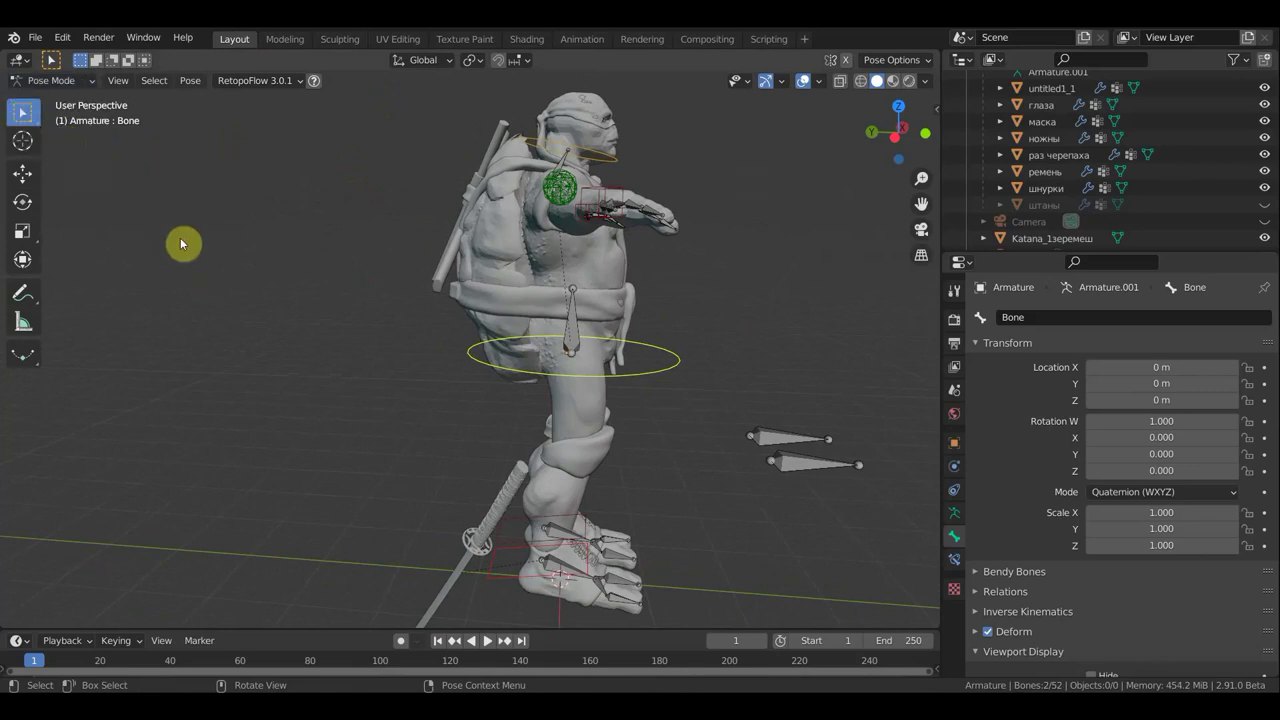
click(55, 80)
click(55, 97)
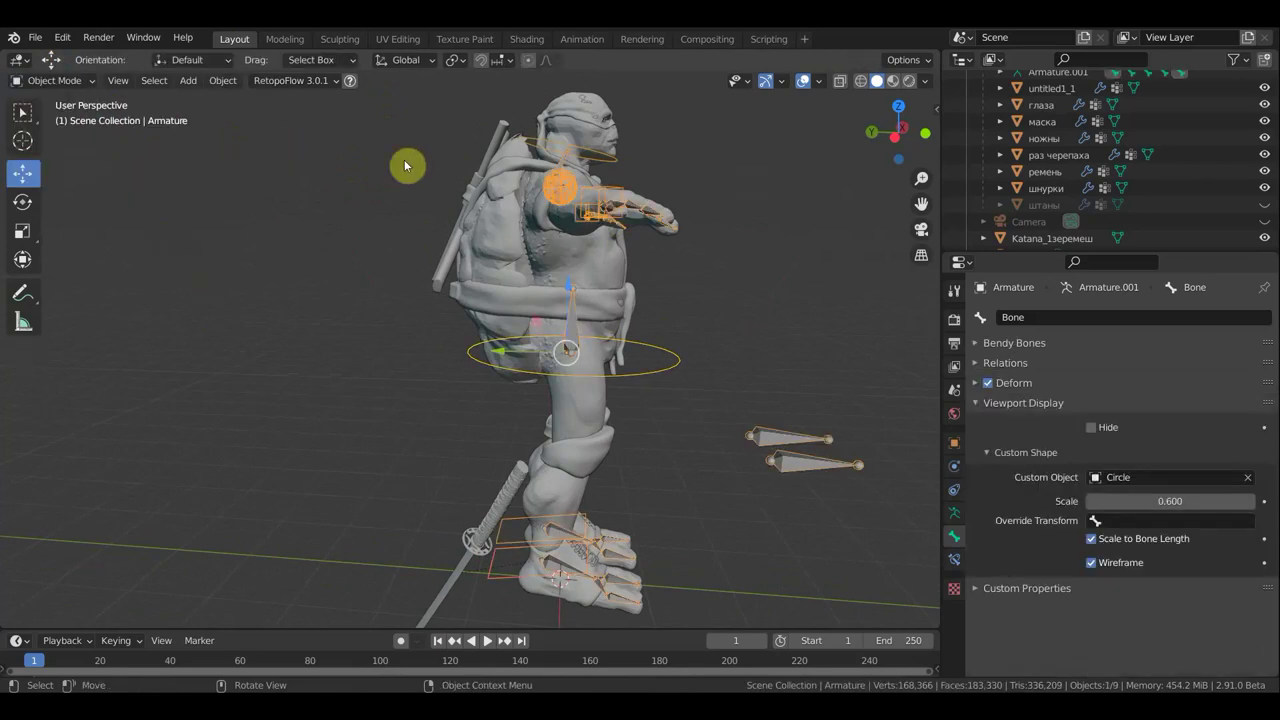
click(581, 139)
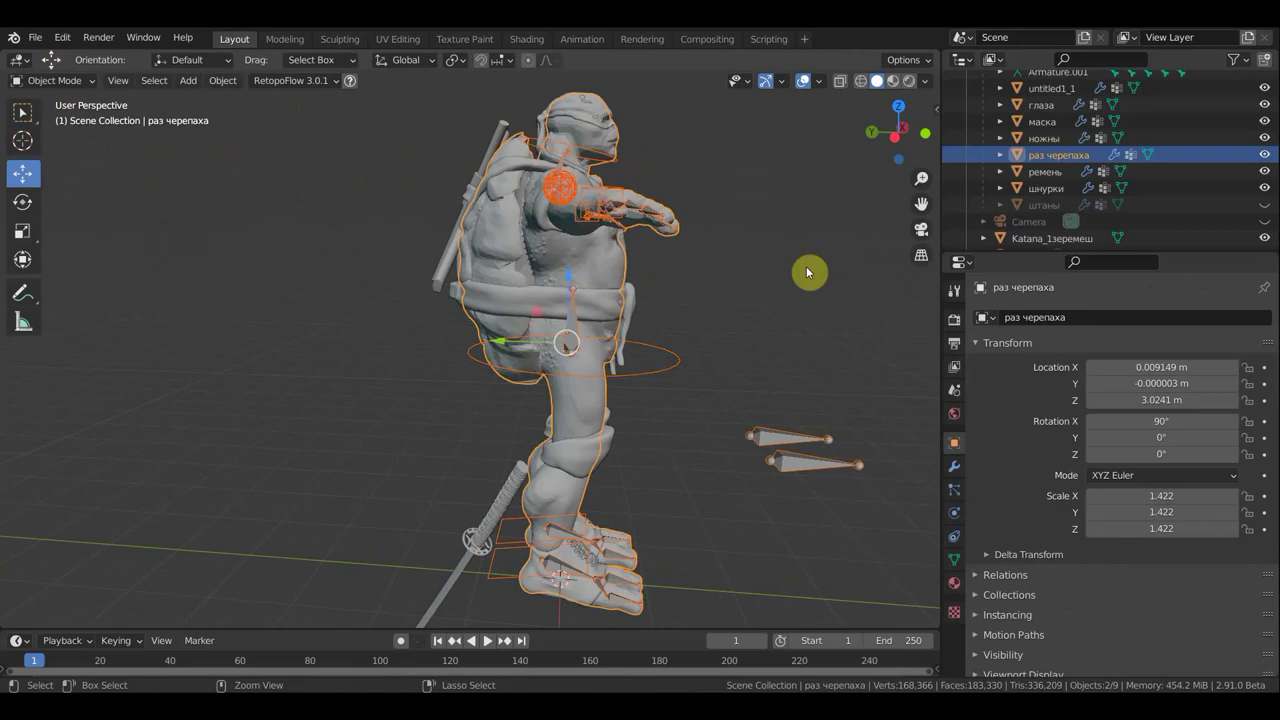
Enter Weight Paint with Ctrl+Tab and paint hip-bone weight onto the lower belly
key(ctrl+Tab)
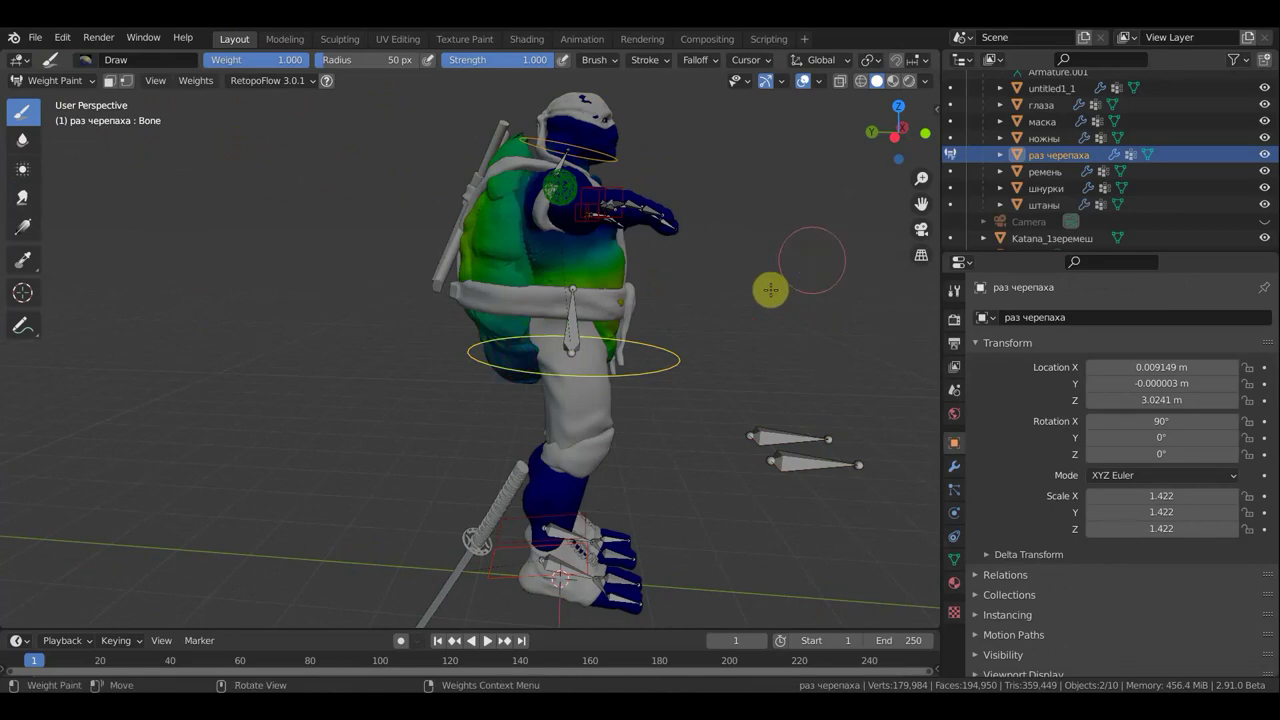
mouse_move(771, 286)
middle_down()
mouse_move(729, 320)
mouse_move(823, 294)
mouse_move(766, 297)
middle_up()
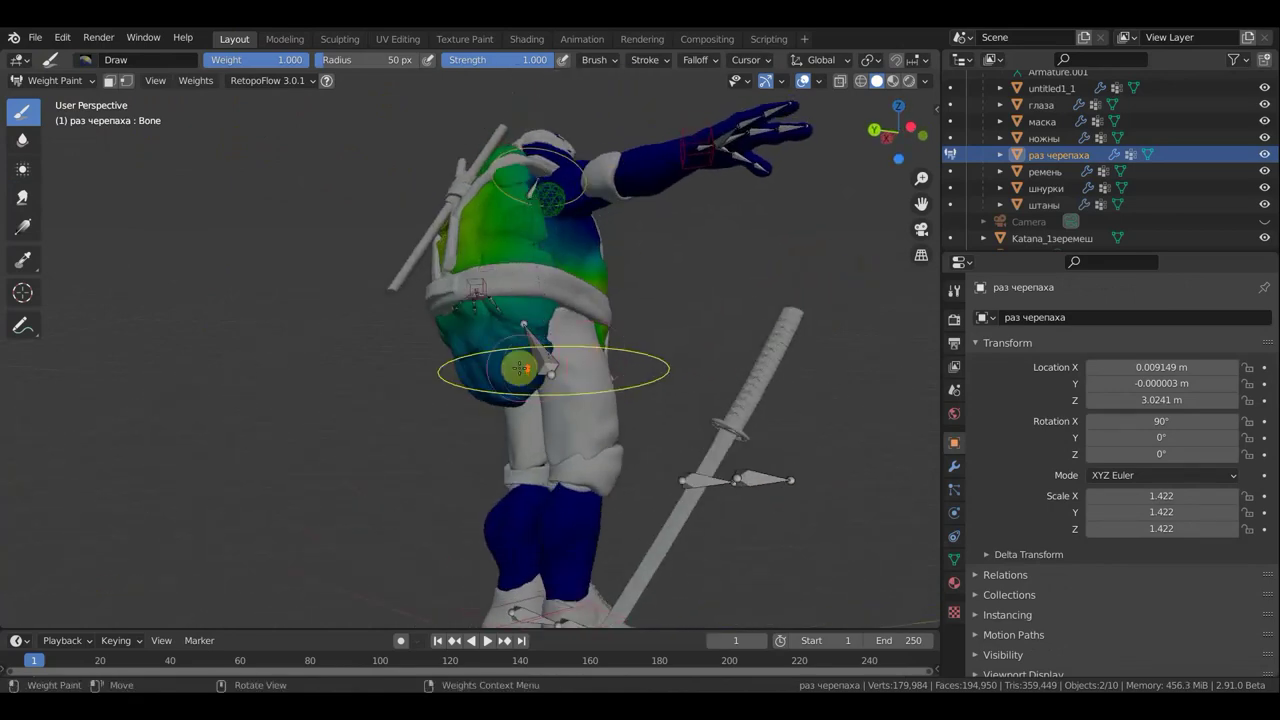
scroll(517, 362, up, 2)
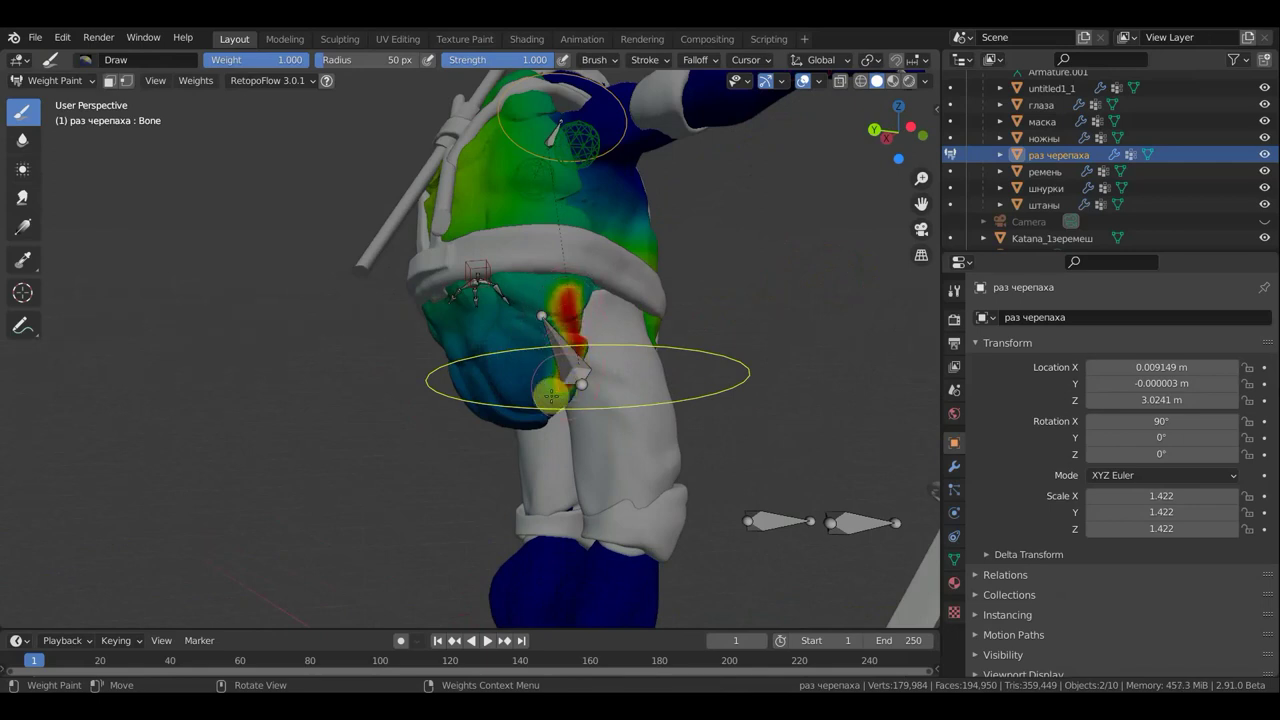
mouse_move(538, 413)
mouse_down()
mouse_move(514, 412)
mouse_move(520, 372)
mouse_up()
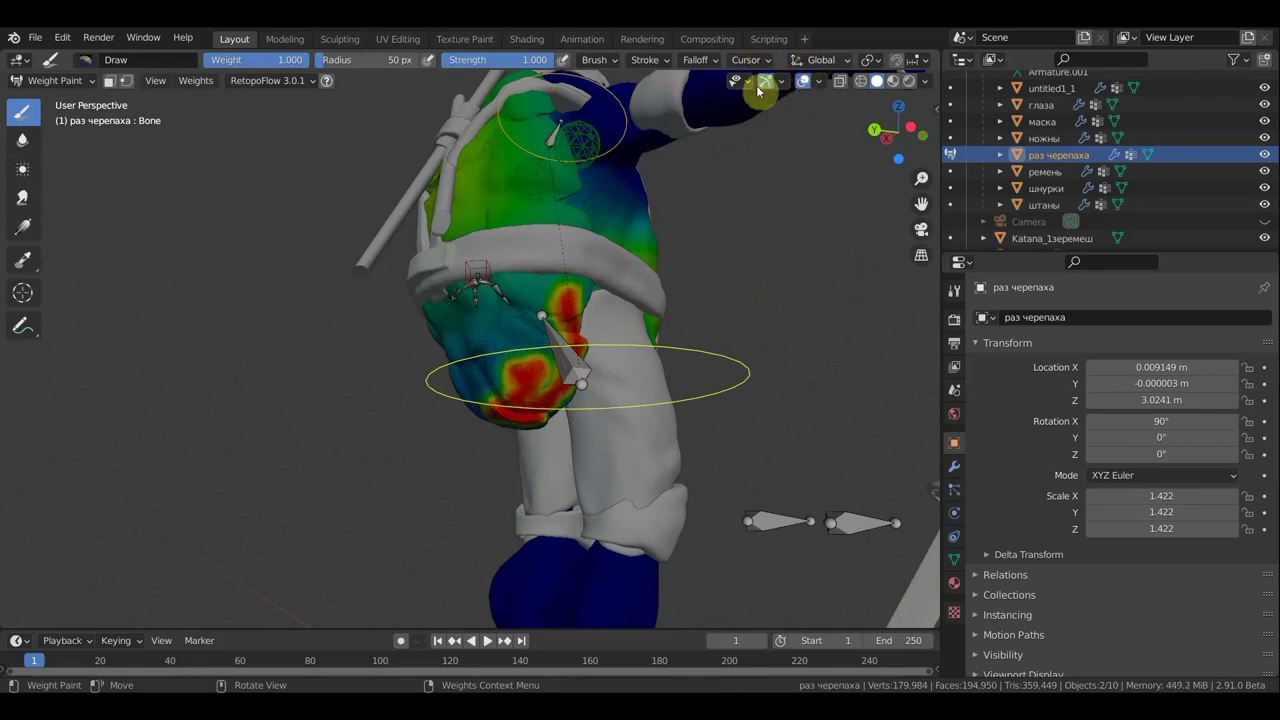
click(794, 307)
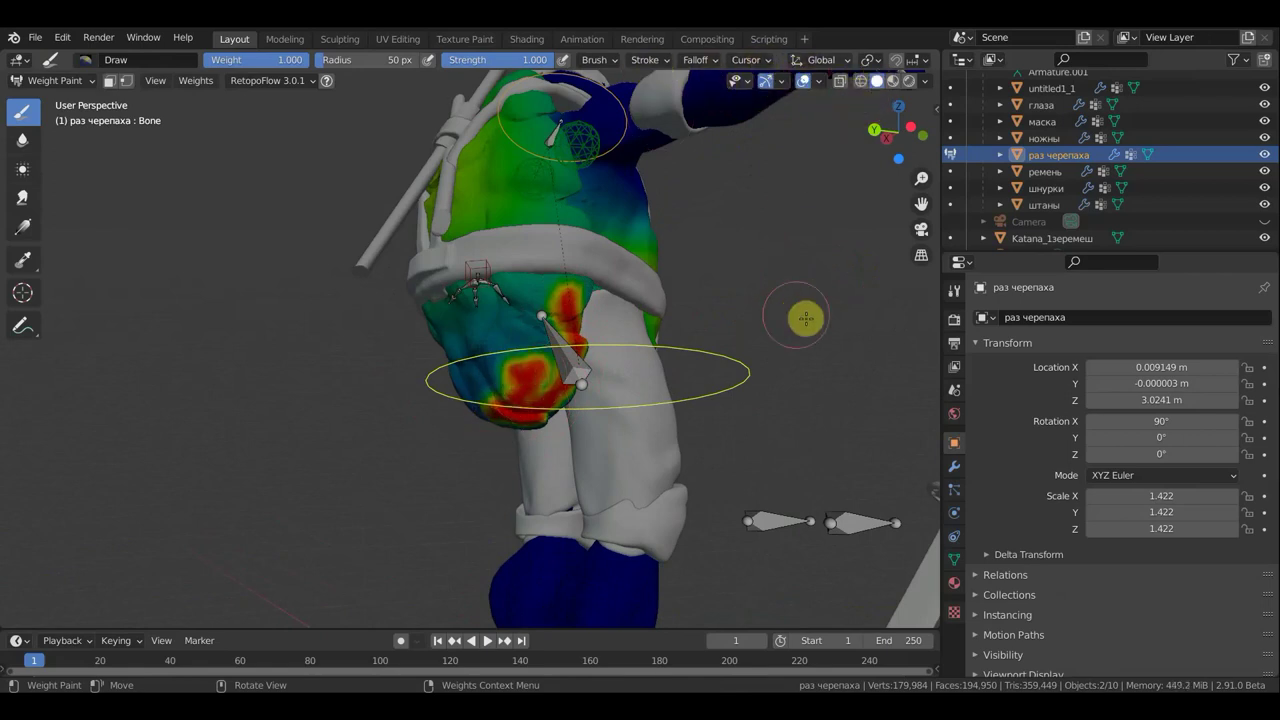
Extend the weight down the torso and across the lower shell, then open the mode menu
mouse_move(806, 318)
middle_down()
mouse_move(920, 337)
mouse_move(100, 357)
mouse_move(3, 410)
mouse_move(29, 449)
mouse_move(29, 426)
mouse_move(280, 349)
middle_up()
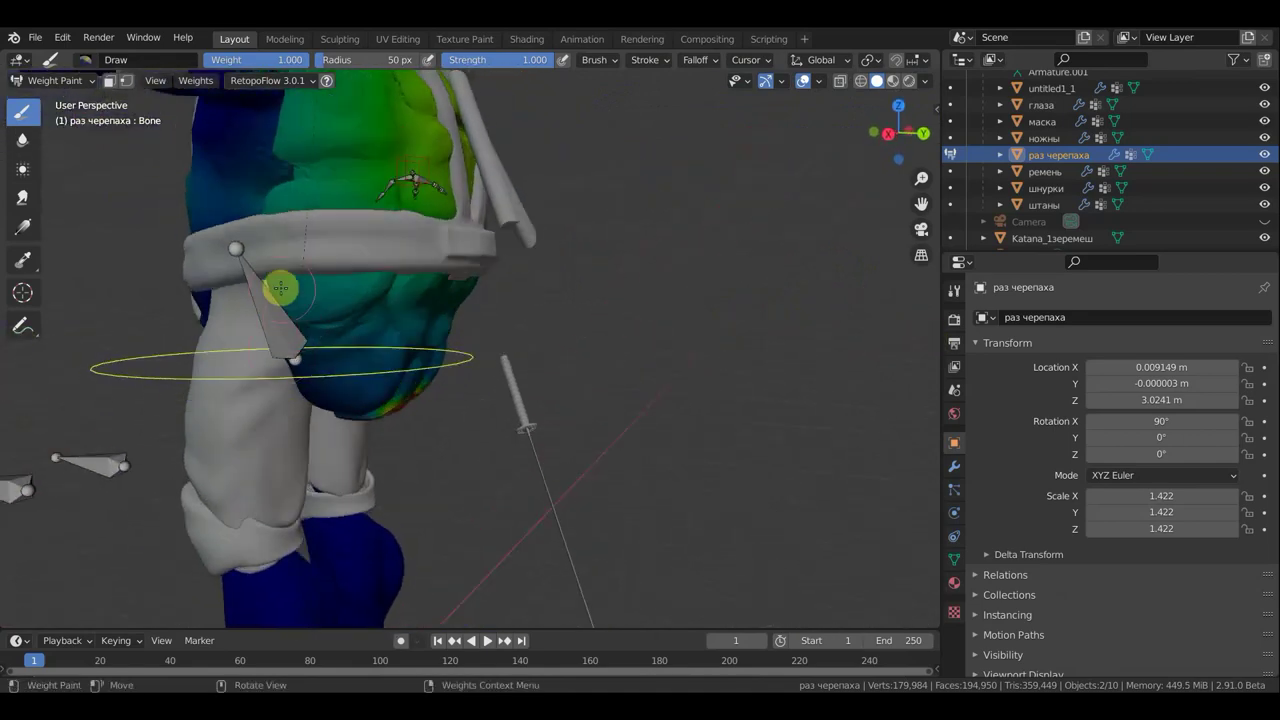
mouse_move(287, 316)
mouse_down()
mouse_move(299, 361)
mouse_move(349, 394)
mouse_move(391, 400)
mouse_move(321, 394)
mouse_move(371, 420)
mouse_move(403, 374)
mouse_move(346, 346)
mouse_move(396, 373)
mouse_move(343, 366)
mouse_move(348, 380)
mouse_move(318, 305)
mouse_move(317, 332)
mouse_move(432, 322)
mouse_move(406, 304)
mouse_up()
middle_drag(512, 318, 500, 303)
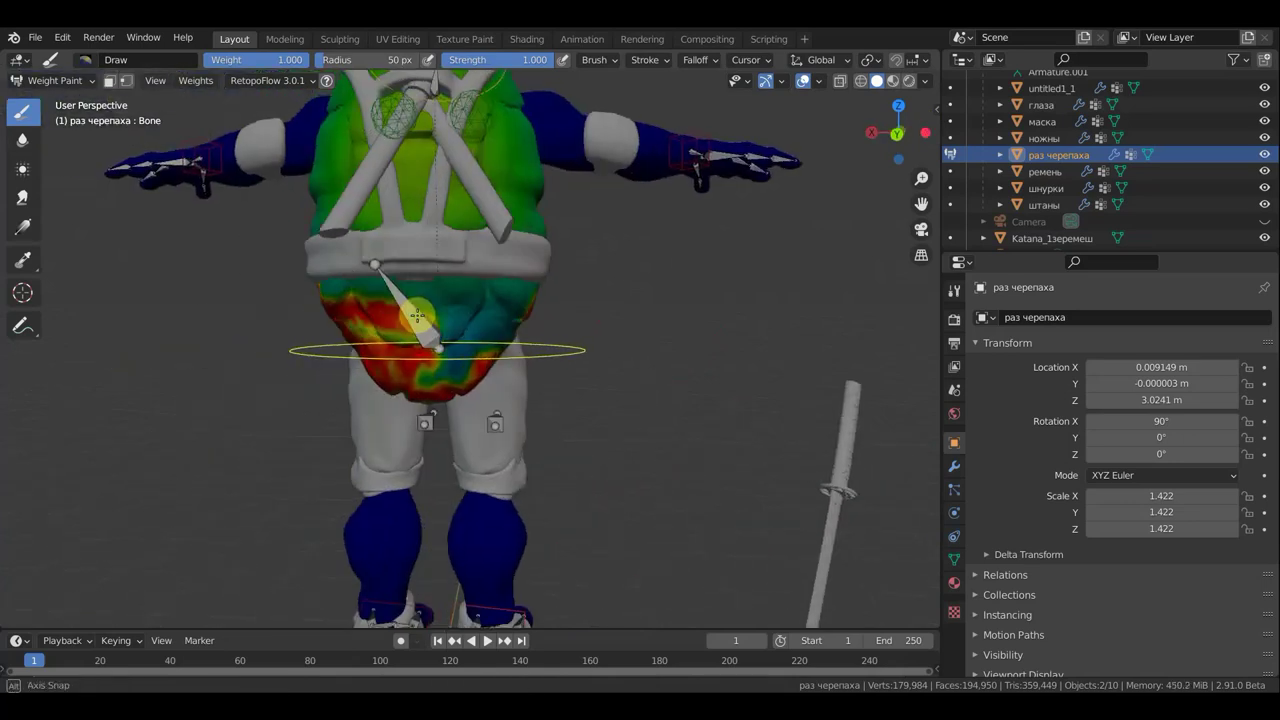
mouse_move(510, 321)
mouse_down()
mouse_move(423, 374)
mouse_move(480, 330)
mouse_move(432, 343)
mouse_move(505, 316)
mouse_move(377, 326)
mouse_move(480, 294)
mouse_move(518, 302)
mouse_move(343, 309)
mouse_move(383, 362)
mouse_up()
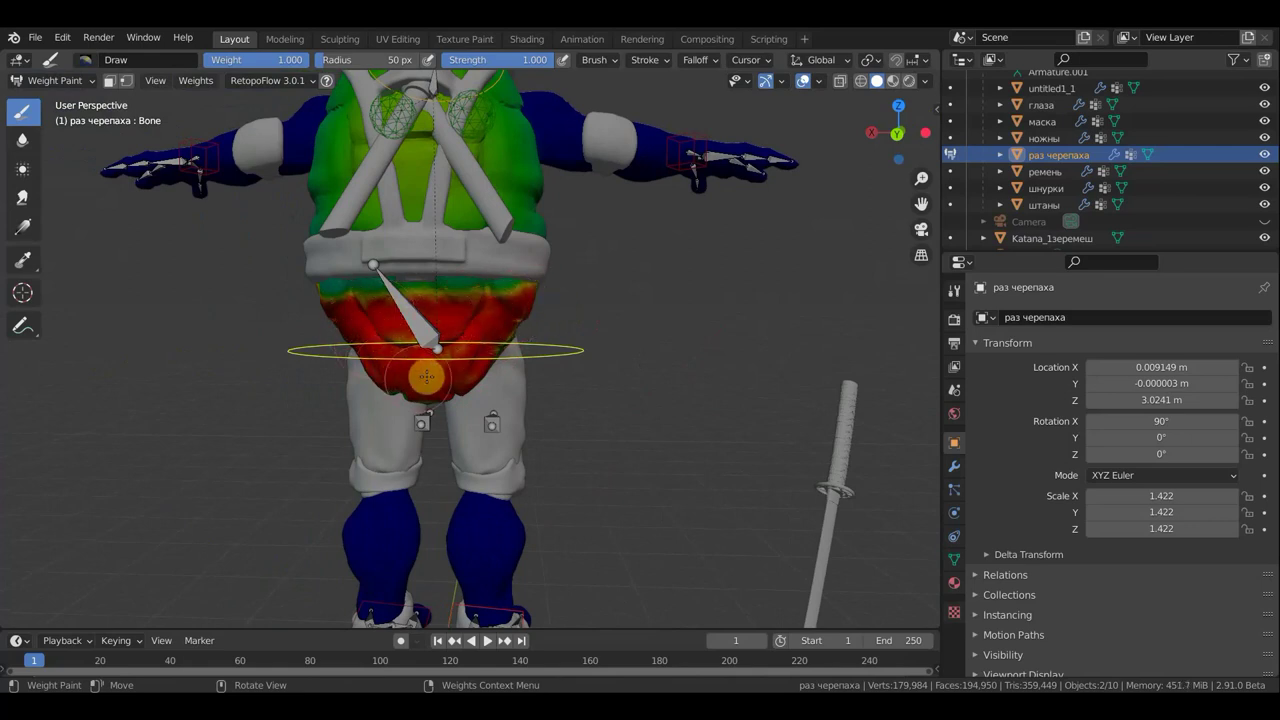
scroll(395, 311, down, 3)
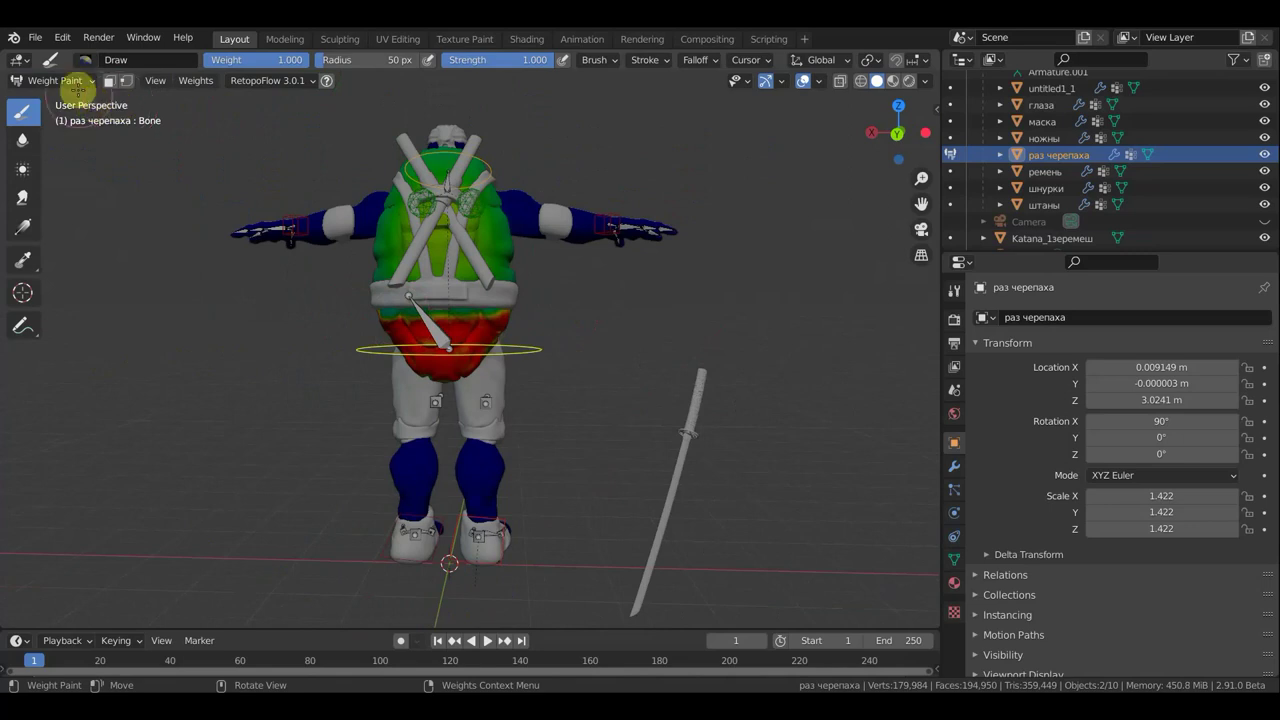
click(60, 80)
Return to Object Mode, select the armature and put it in Pose Mode
click(62, 100)
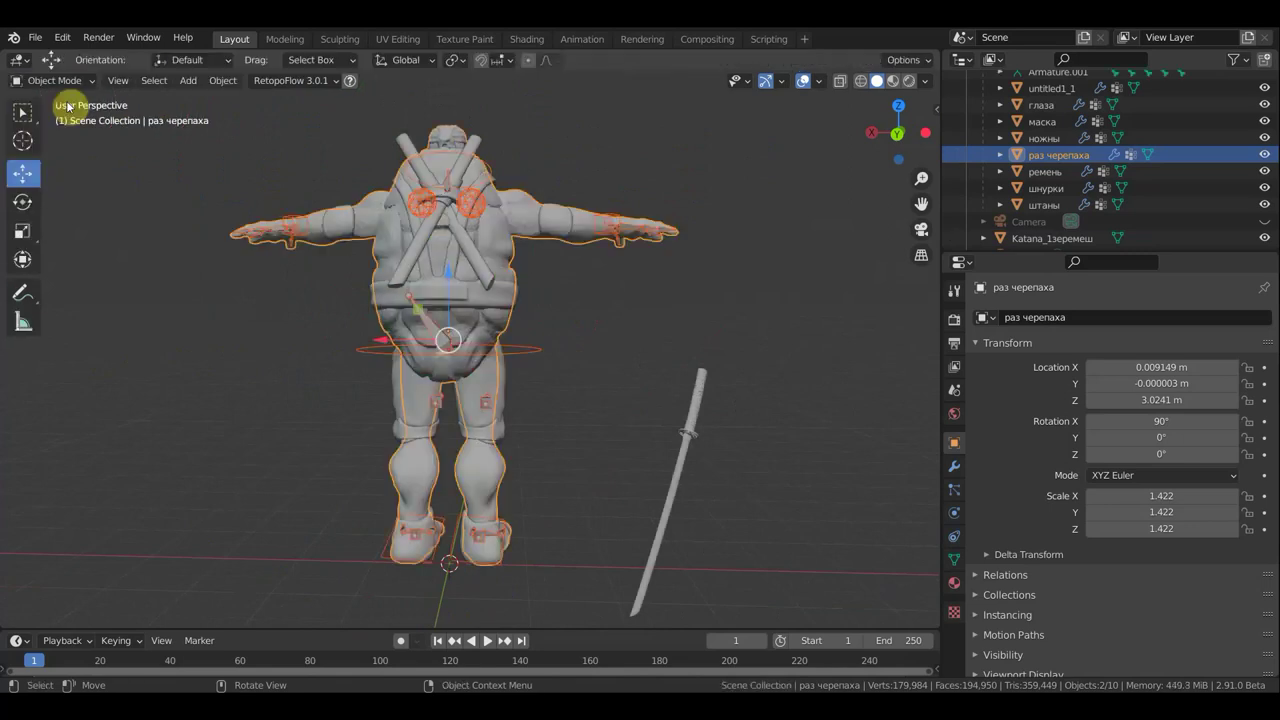
click(471, 208)
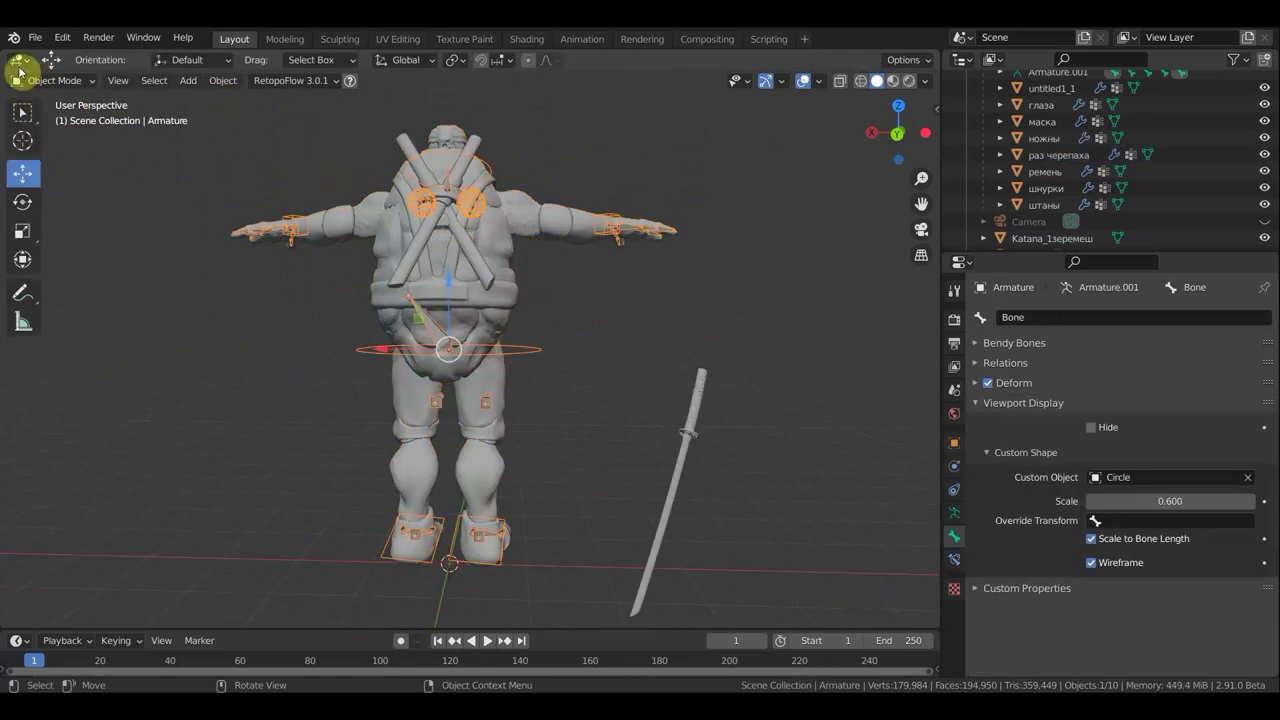
click(19, 72)
click(50, 132)
middle_drag(654, 346, 389, 354)
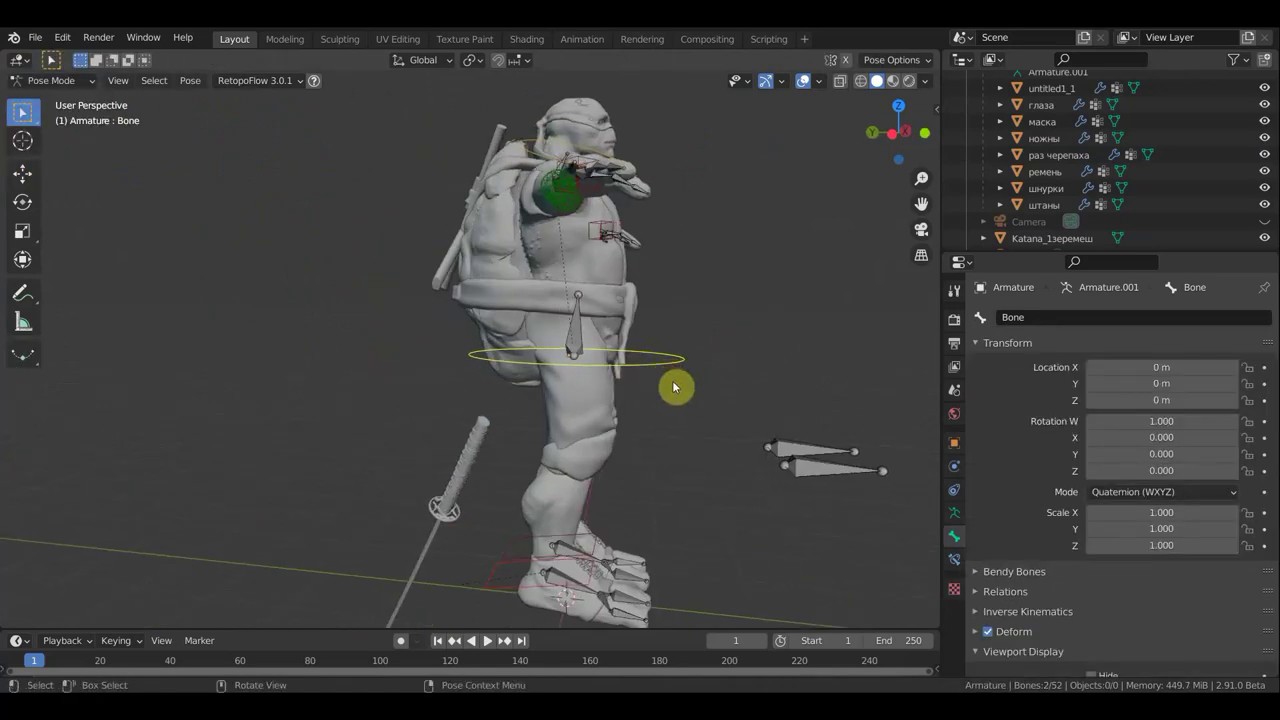
Test-rotate the hip bone and move the foot bone Bone.045
key(r)
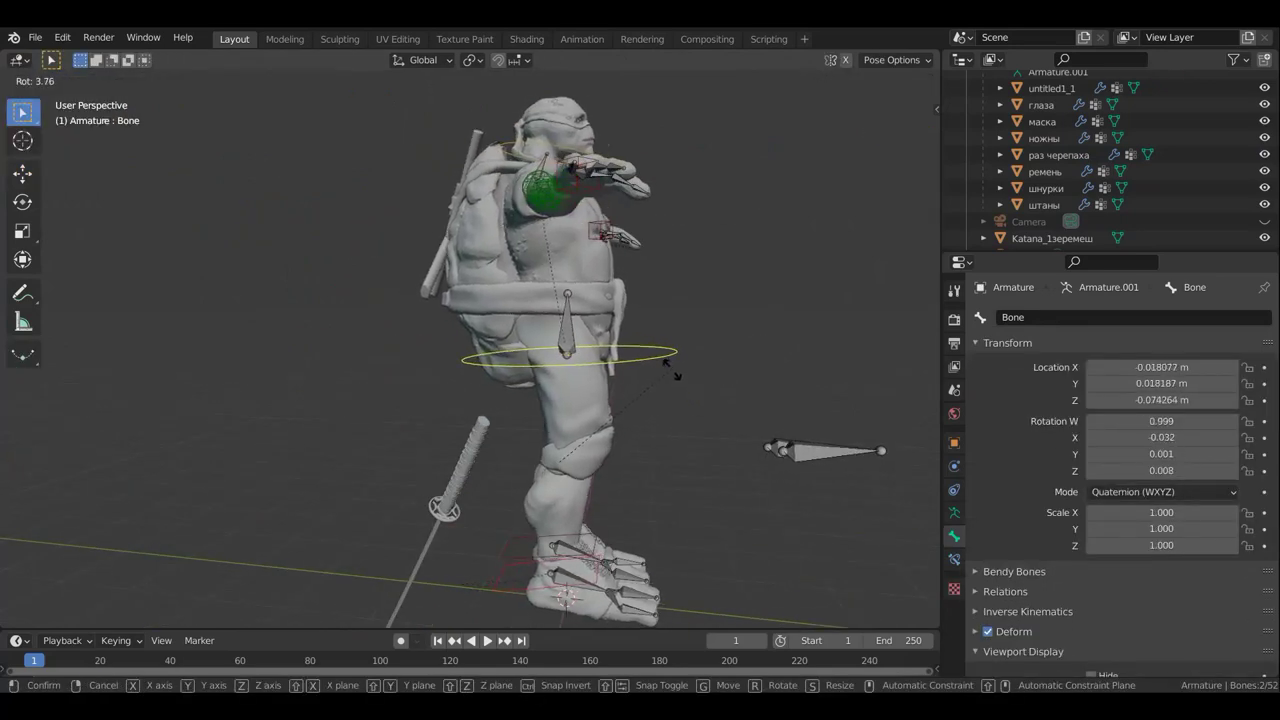
click(670, 372)
click(513, 595)
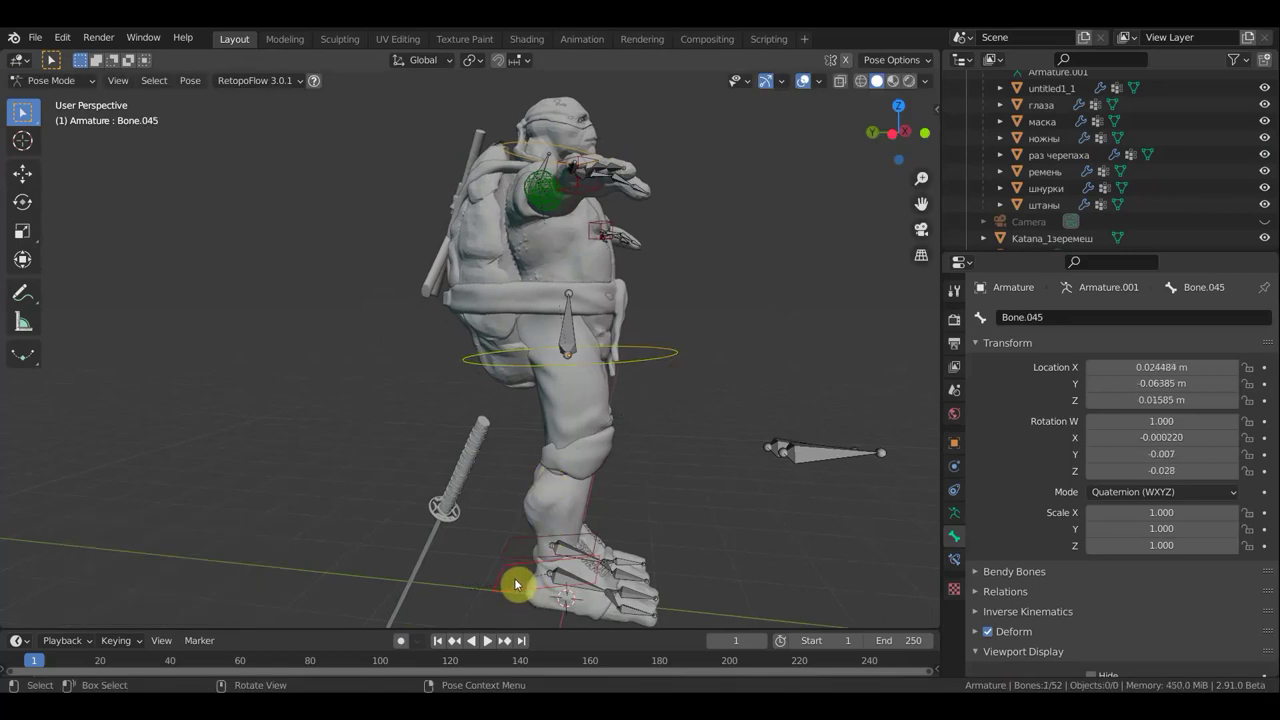
key(g)
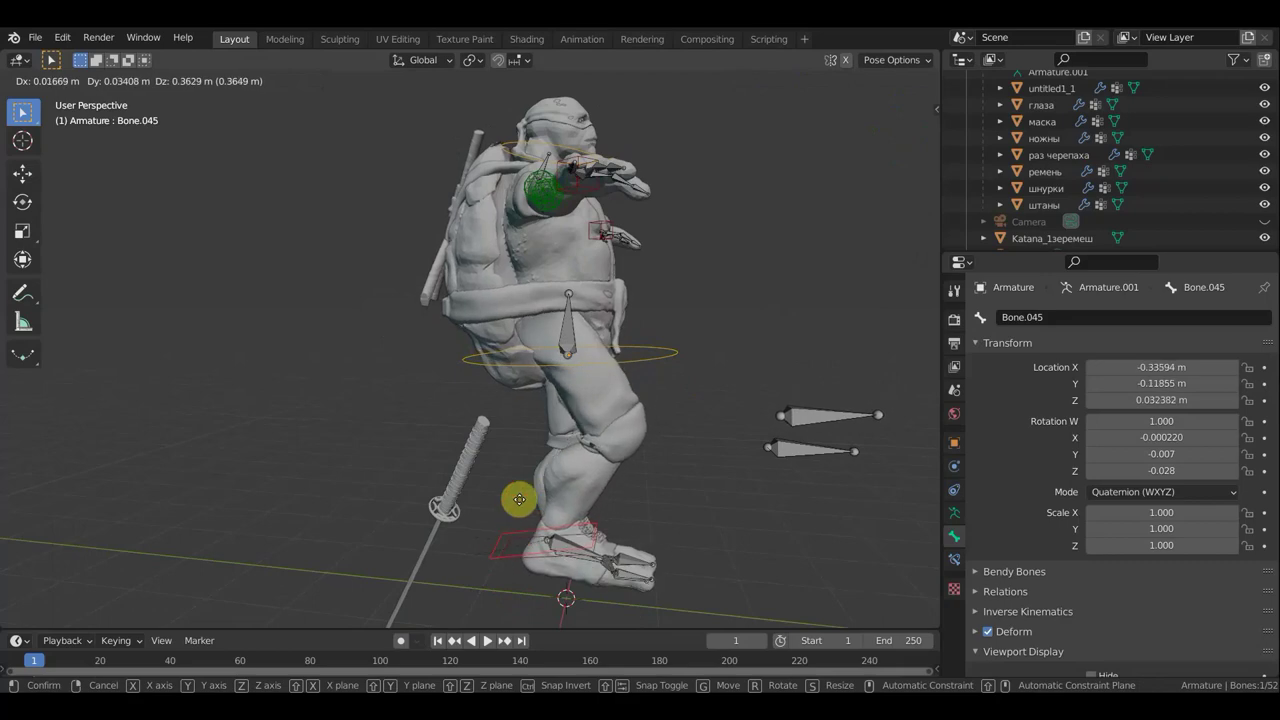
click(507, 562)
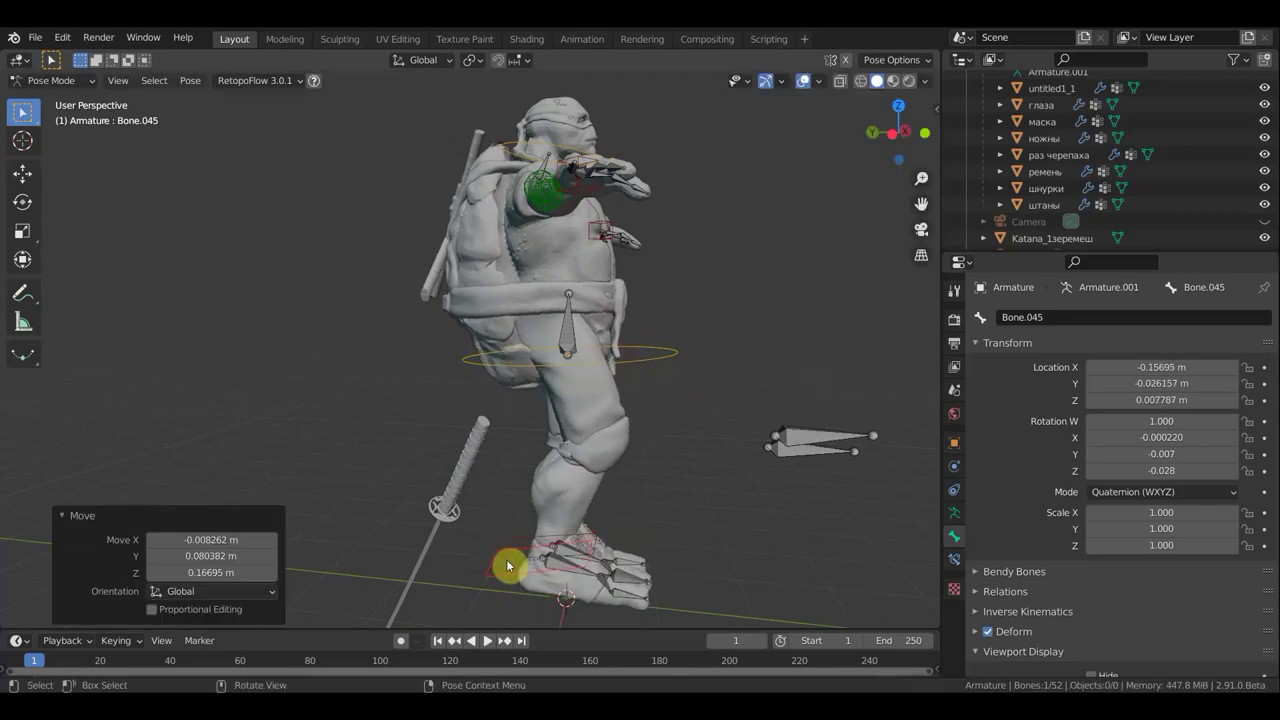
key(KP_1)
middle_drag(660, 357, 480, 370)
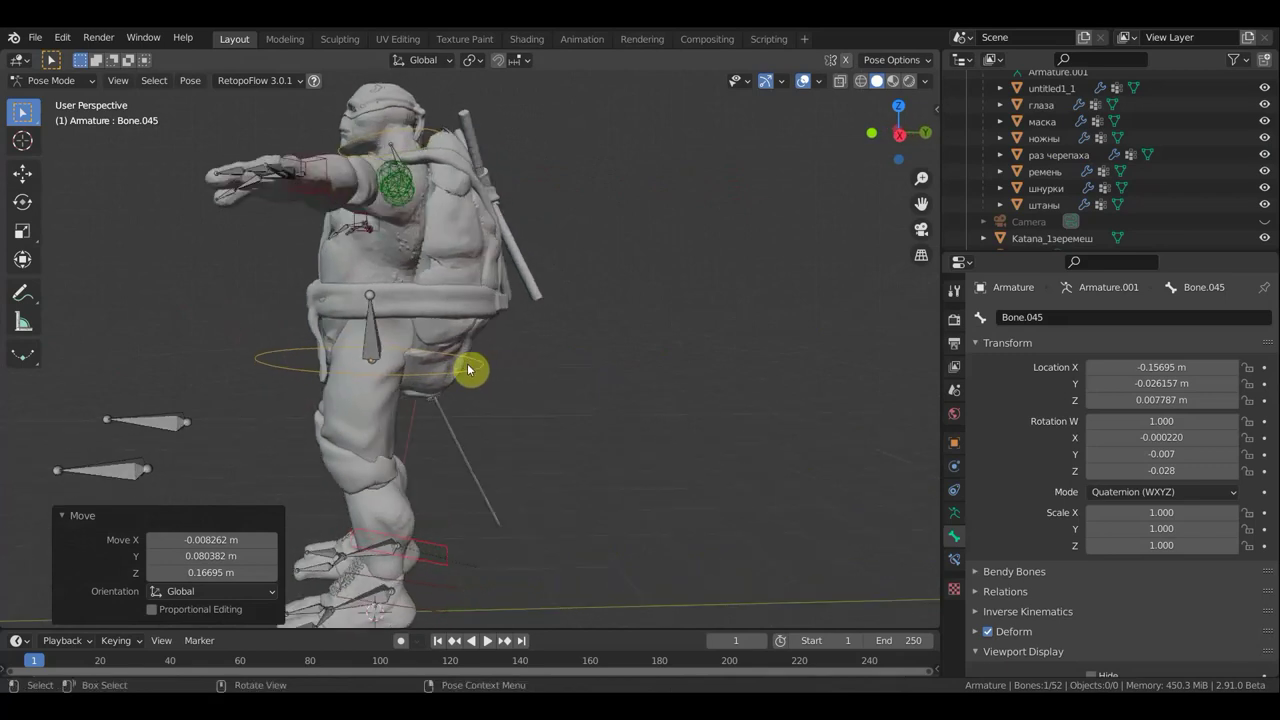
Rotate, lower and tilt the hip bone to bend the body forward
click(479, 372)
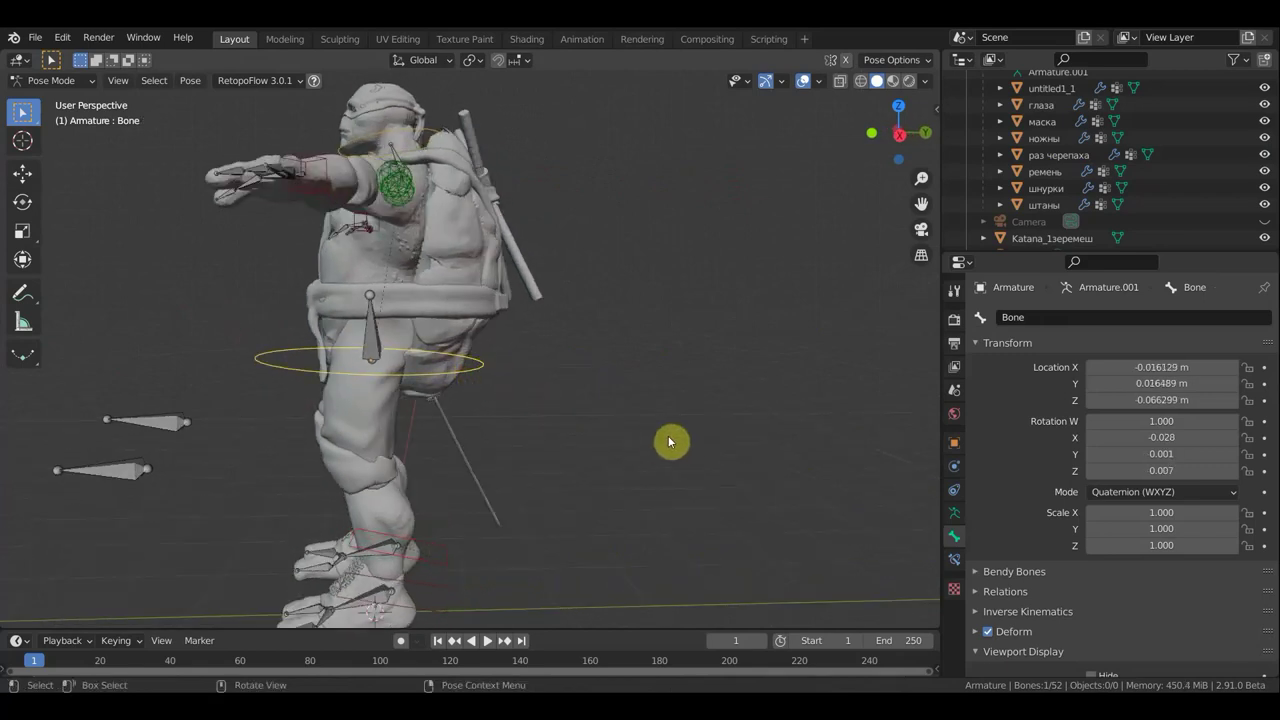
key(r)
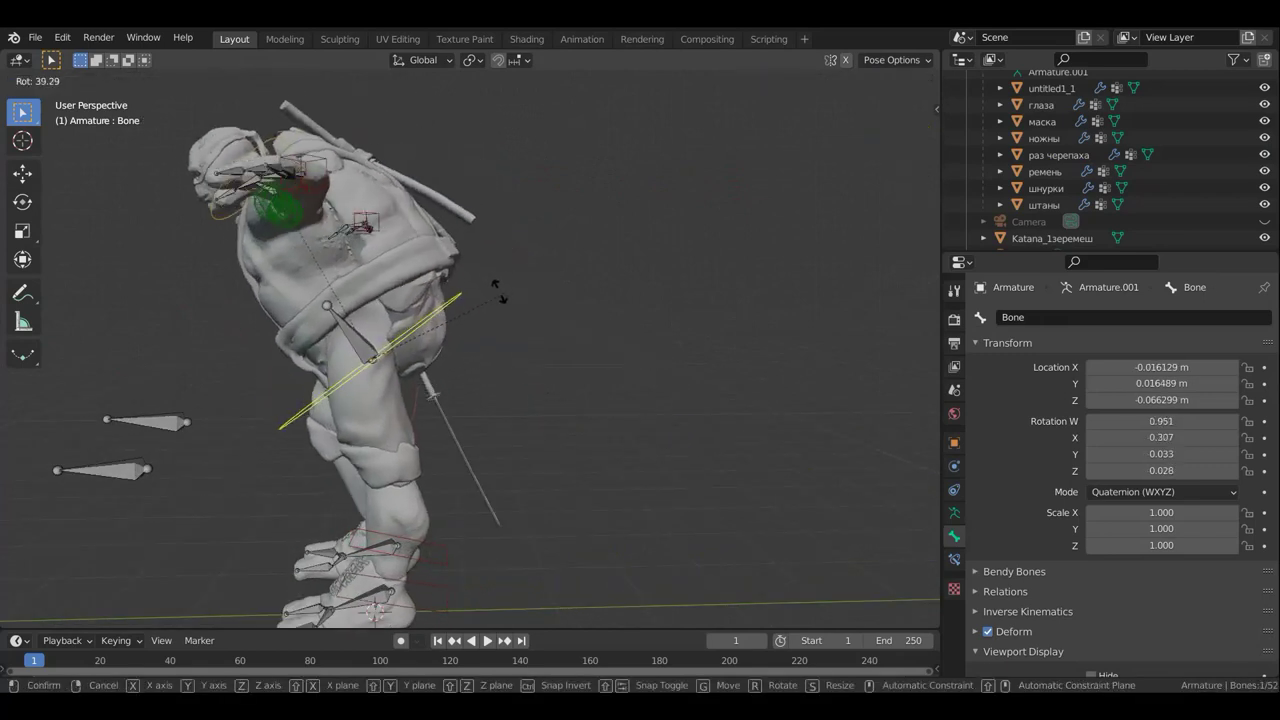
click(418, 357)
key(g)
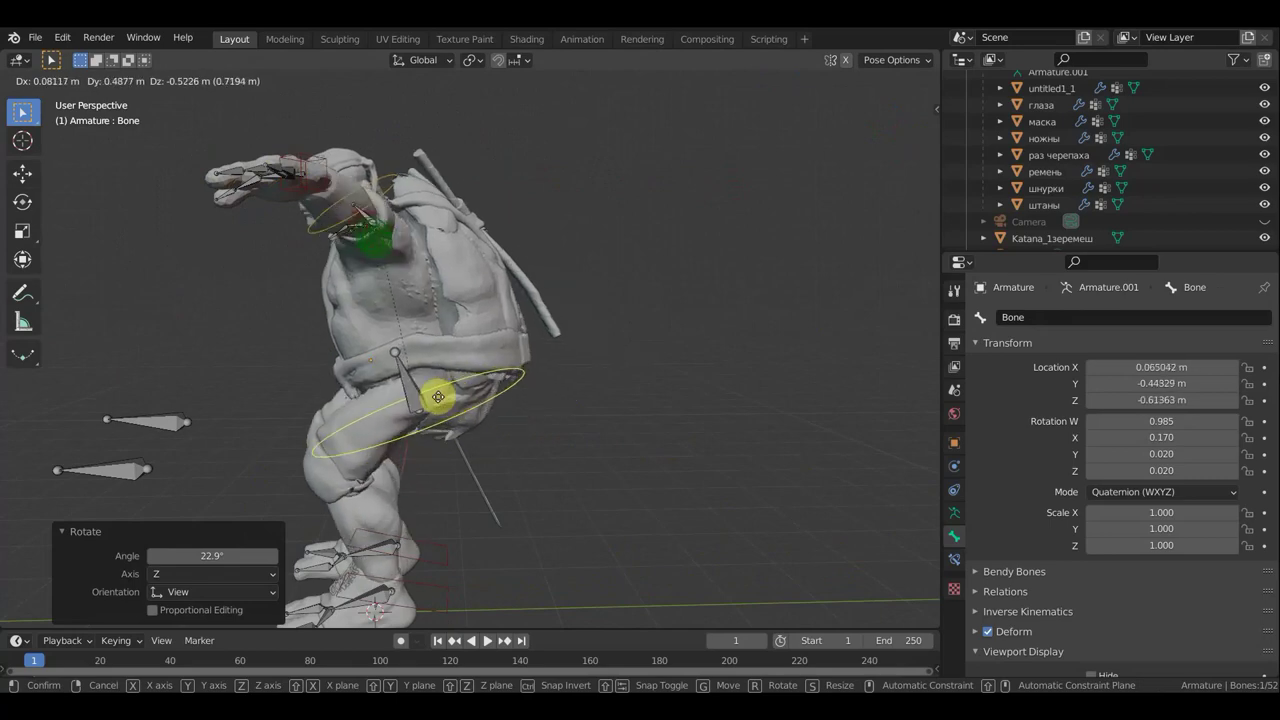
click(493, 410)
key(r)
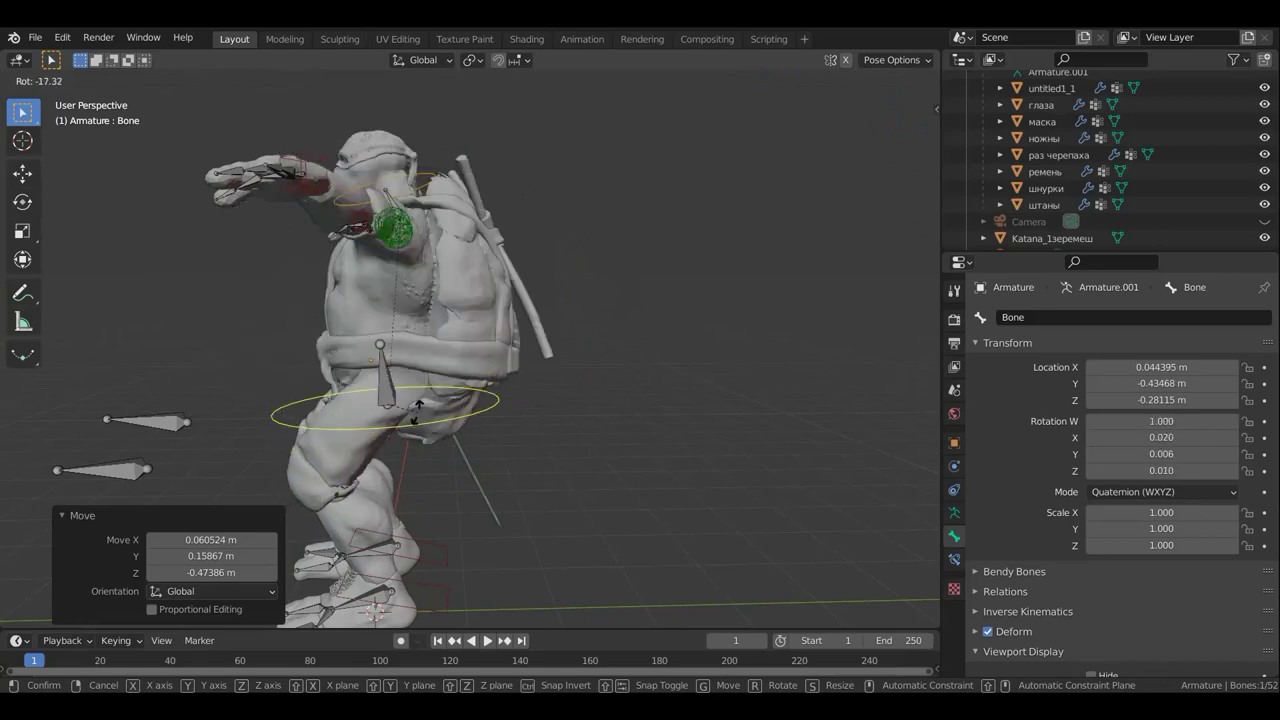
click(421, 416)
mouse_move(566, 450)
middle_down()
mouse_move(27, 444)
mouse_move(943, 443)
middle_up()
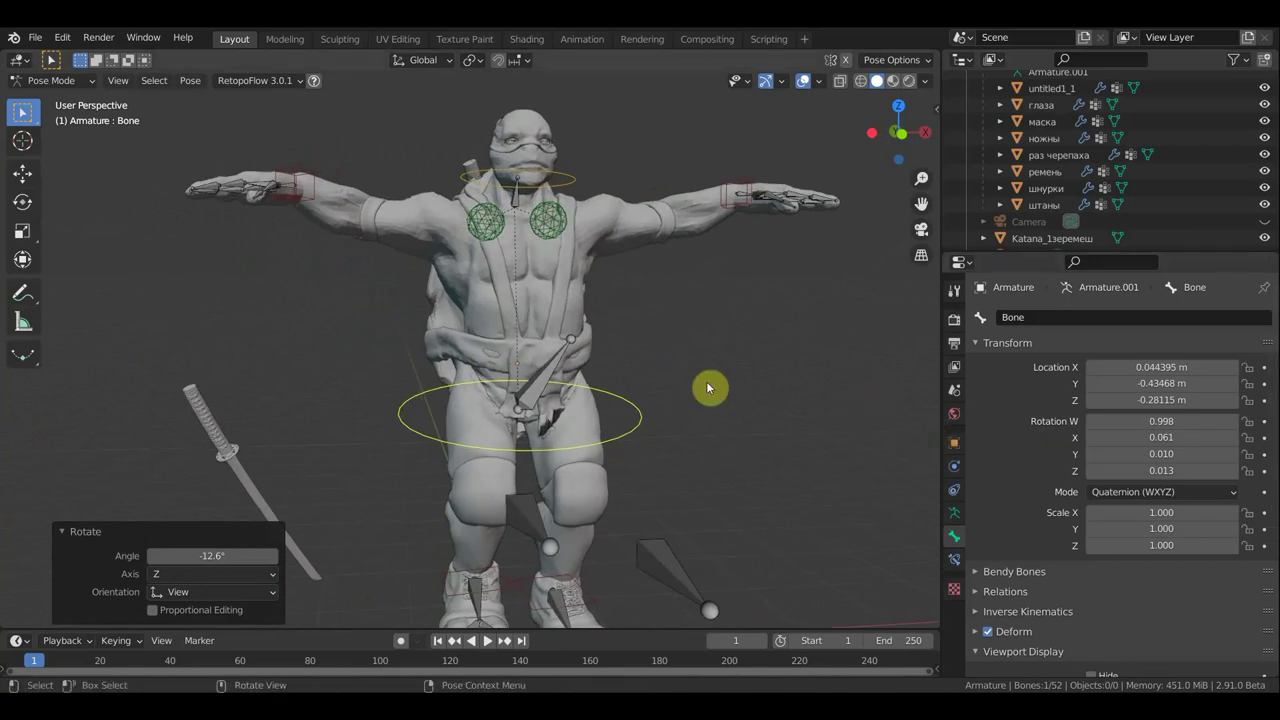
Undo the trial hip and foot bone changes with five Ctrl+Z presses
key(ctrl+z)
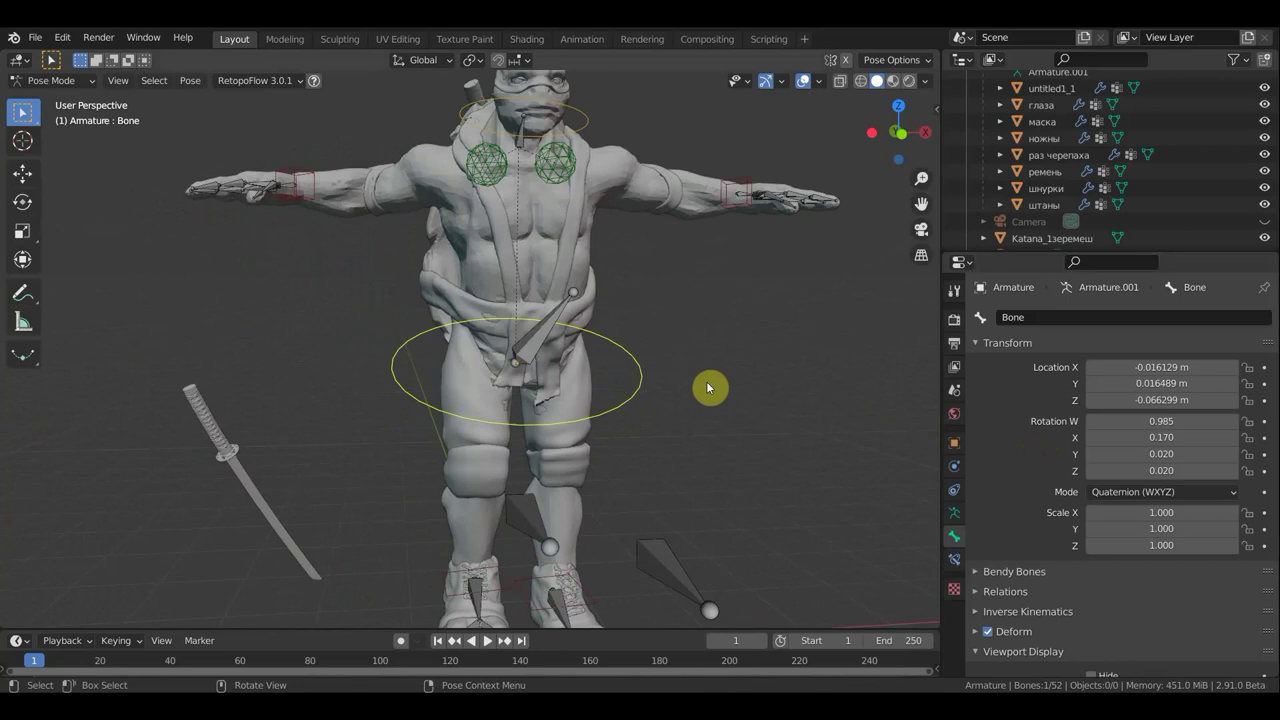
key(ctrl+z)
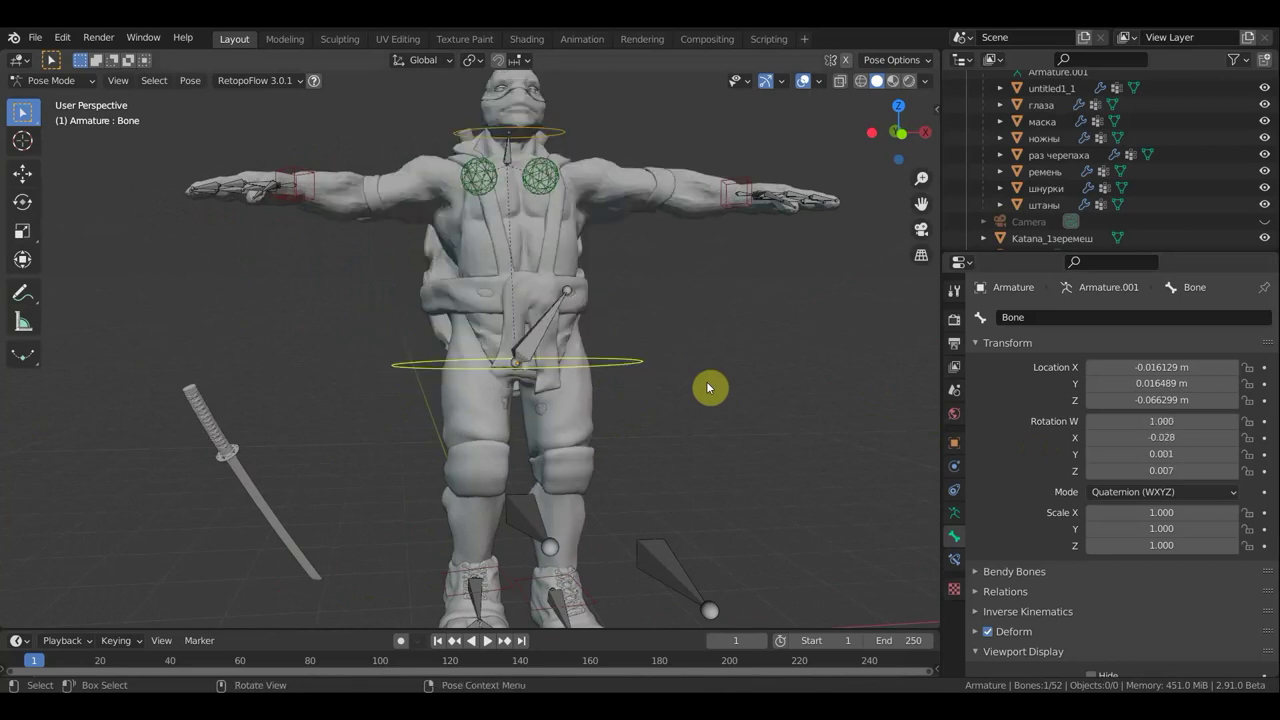
key(ctrl+z)
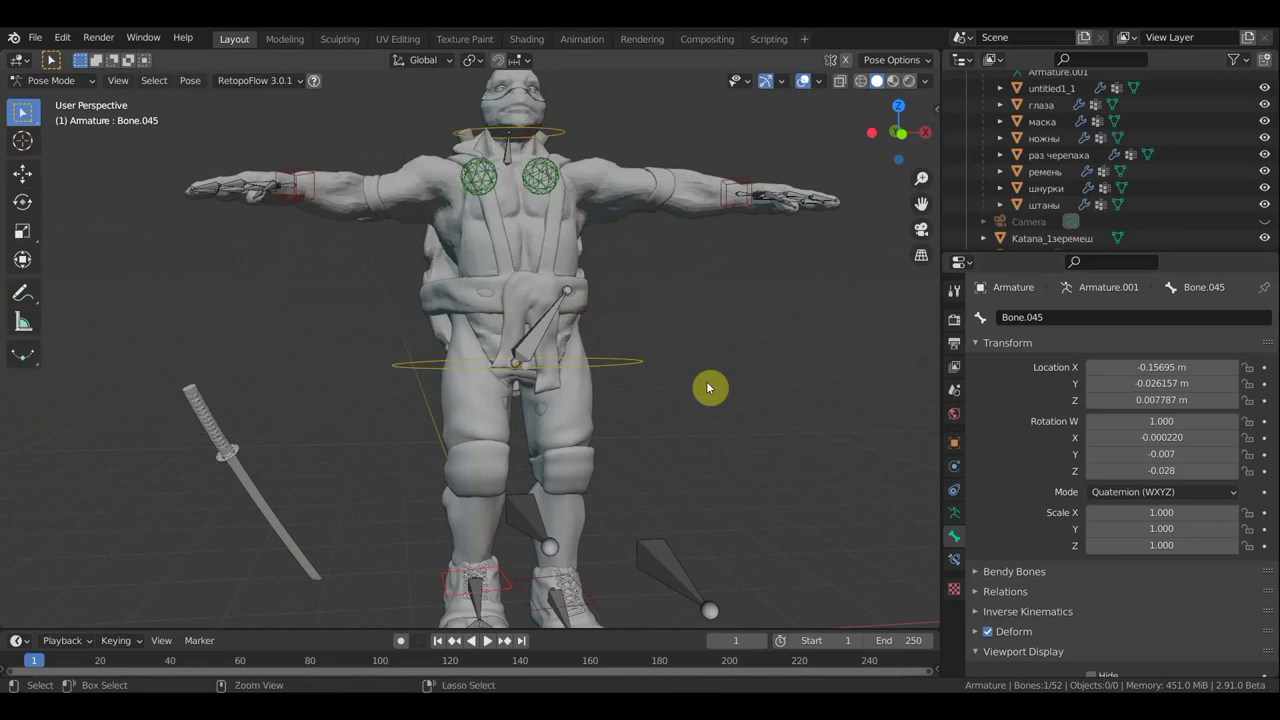
key(ctrl+z)
key(ctrl+z)
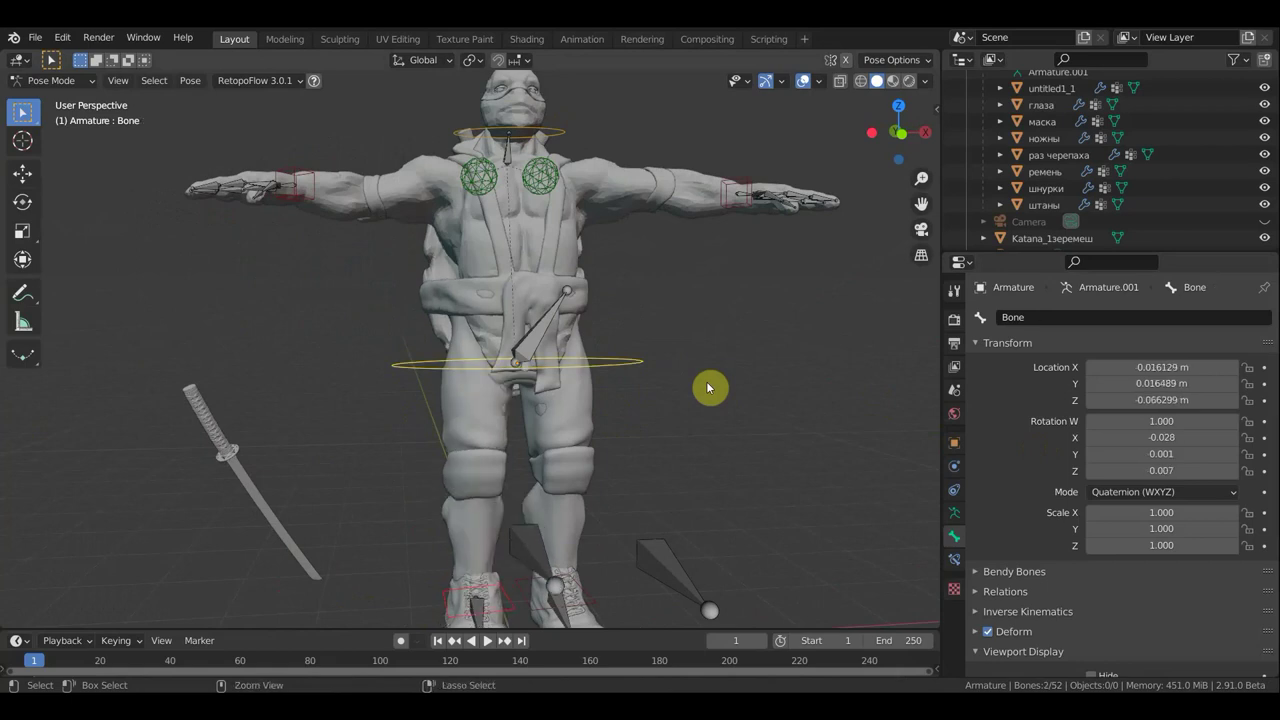
key(ctrl+z)
key(ctrl+z)
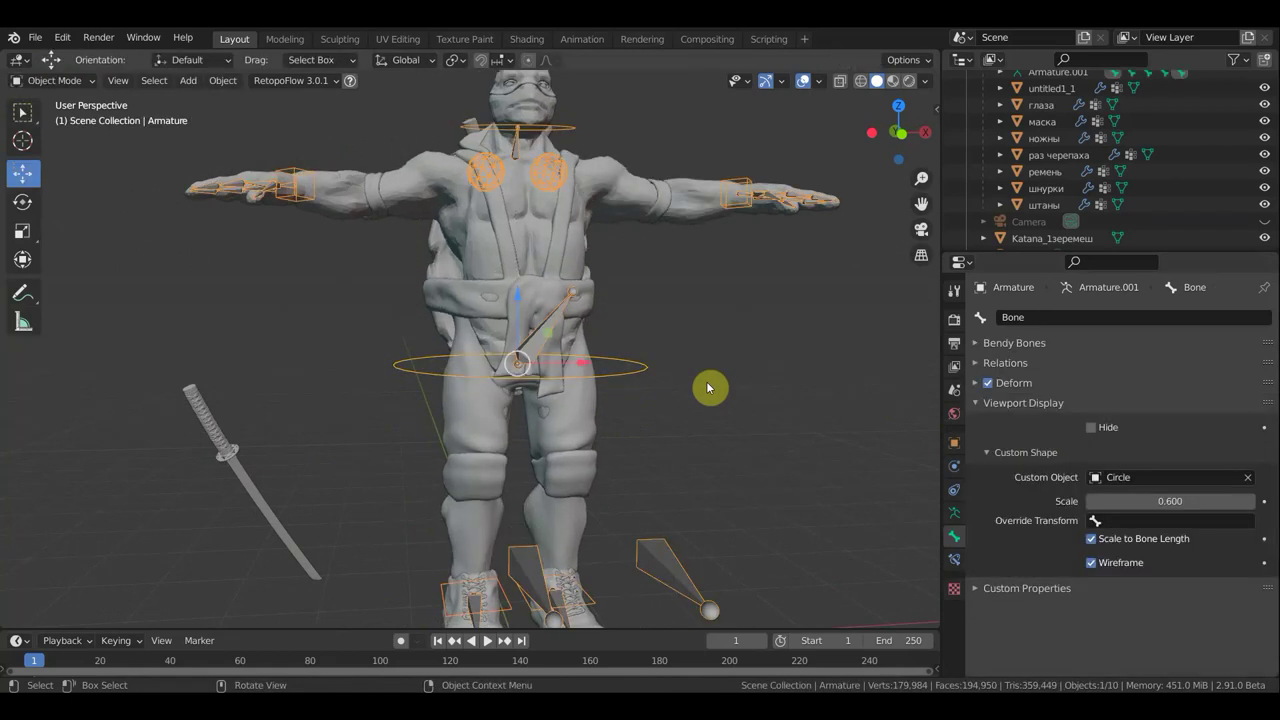
Preview the turtle in wireframe, then return it to solid shading while orbiting around it
scroll(742, 386, down, 3)
mouse_move(742, 386)
middle_down()
mouse_move(654, 377)
mouse_move(686, 383)
middle_up()
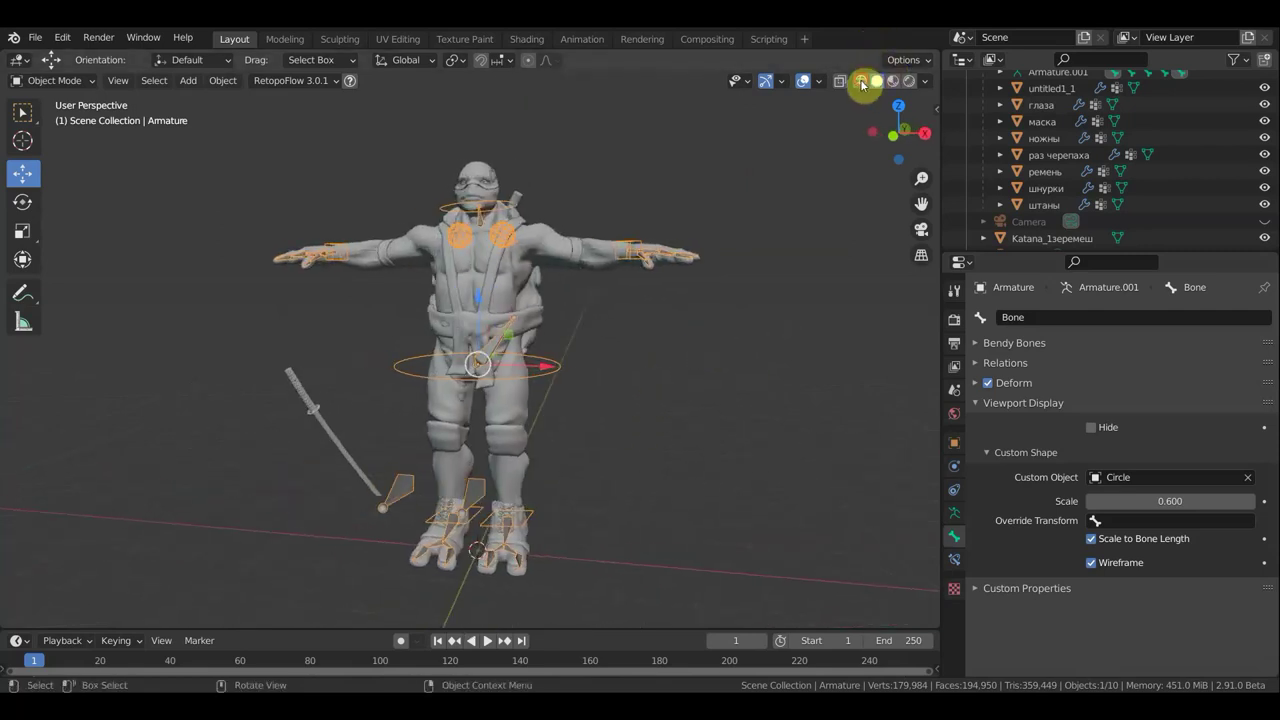
click(861, 81)
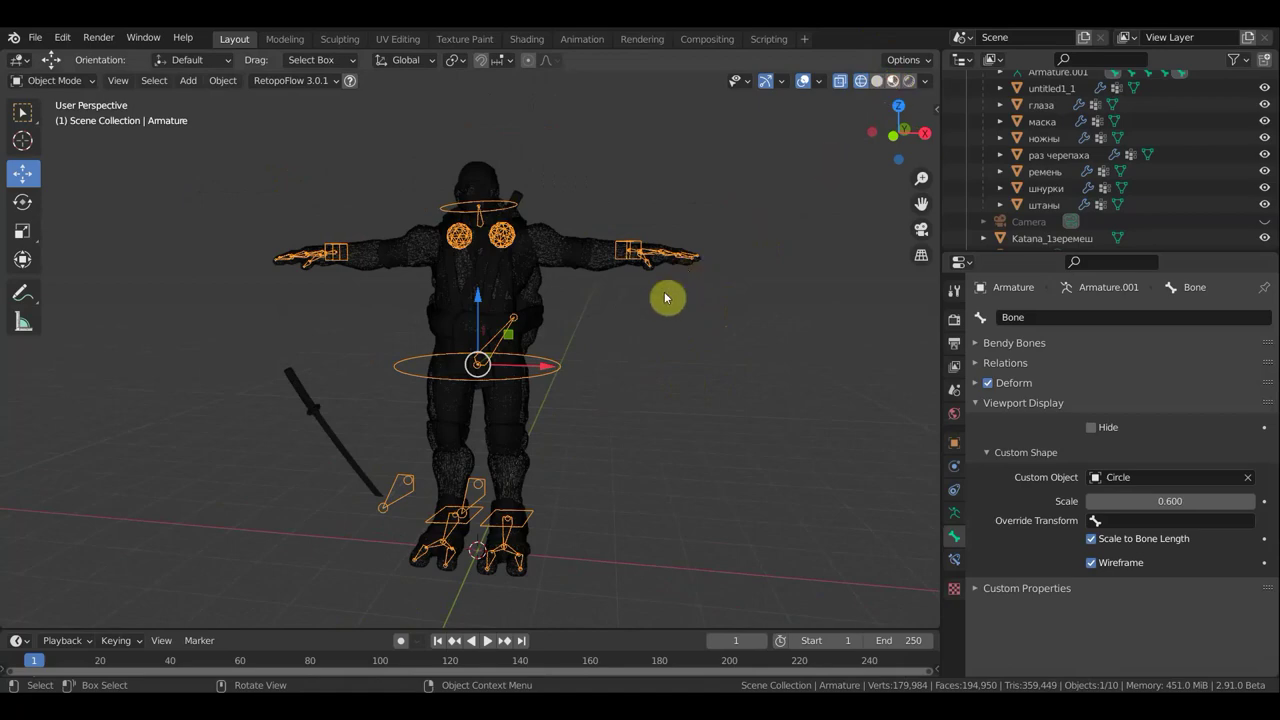
click(879, 82)
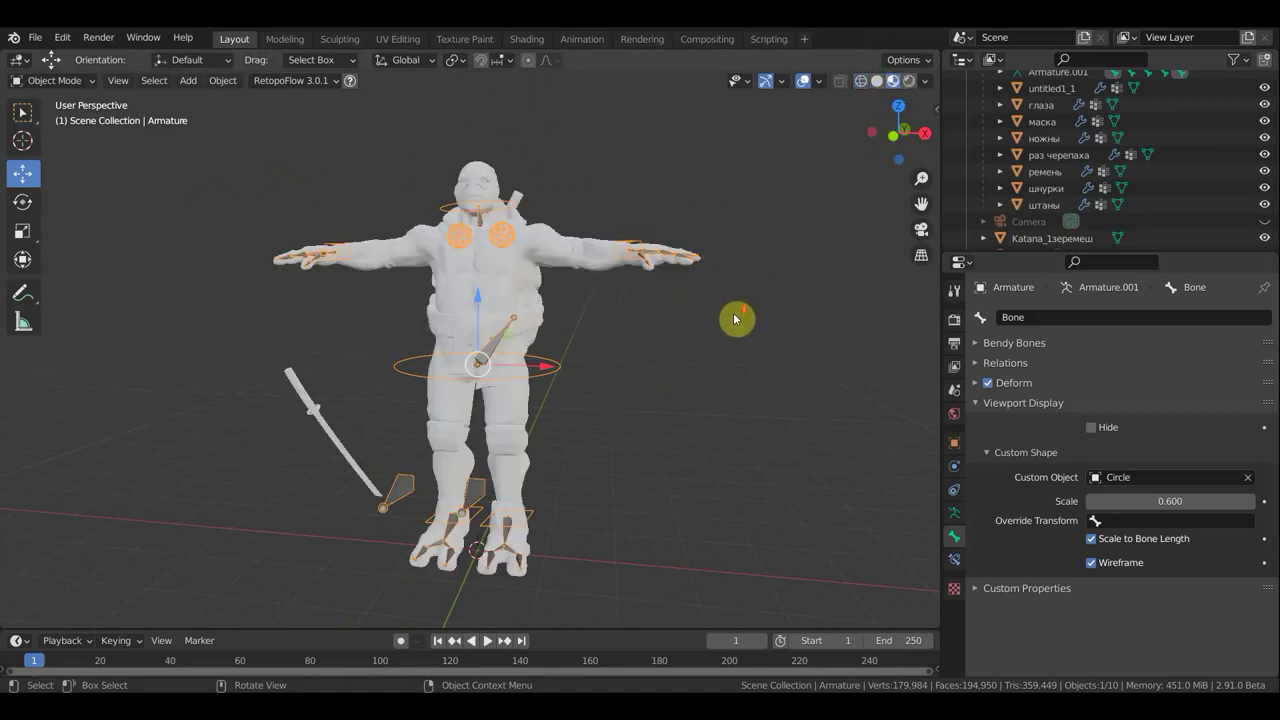
mouse_move(606, 346)
middle_down()
mouse_move(443, 357)
mouse_move(461, 337)
mouse_move(450, 302)
middle_up()
Pick the belt and mask objects, then view the front orthographically and select the armature
click(450, 302)
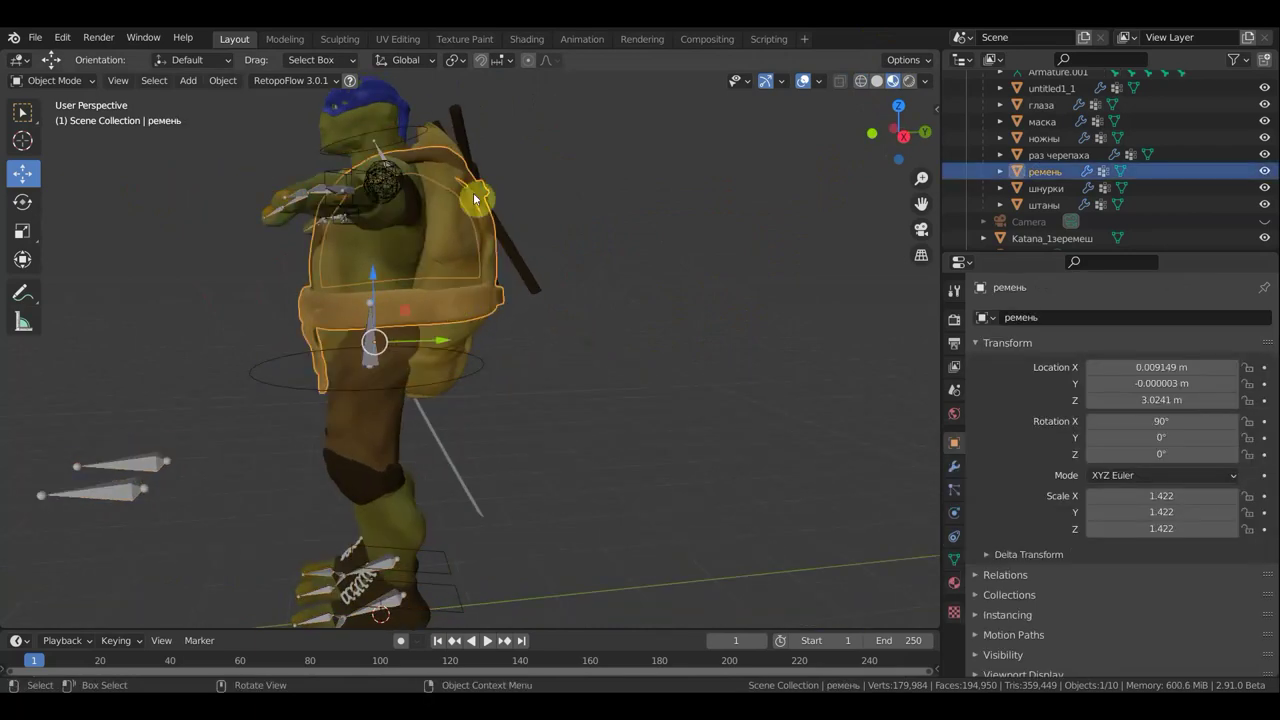
click(368, 101)
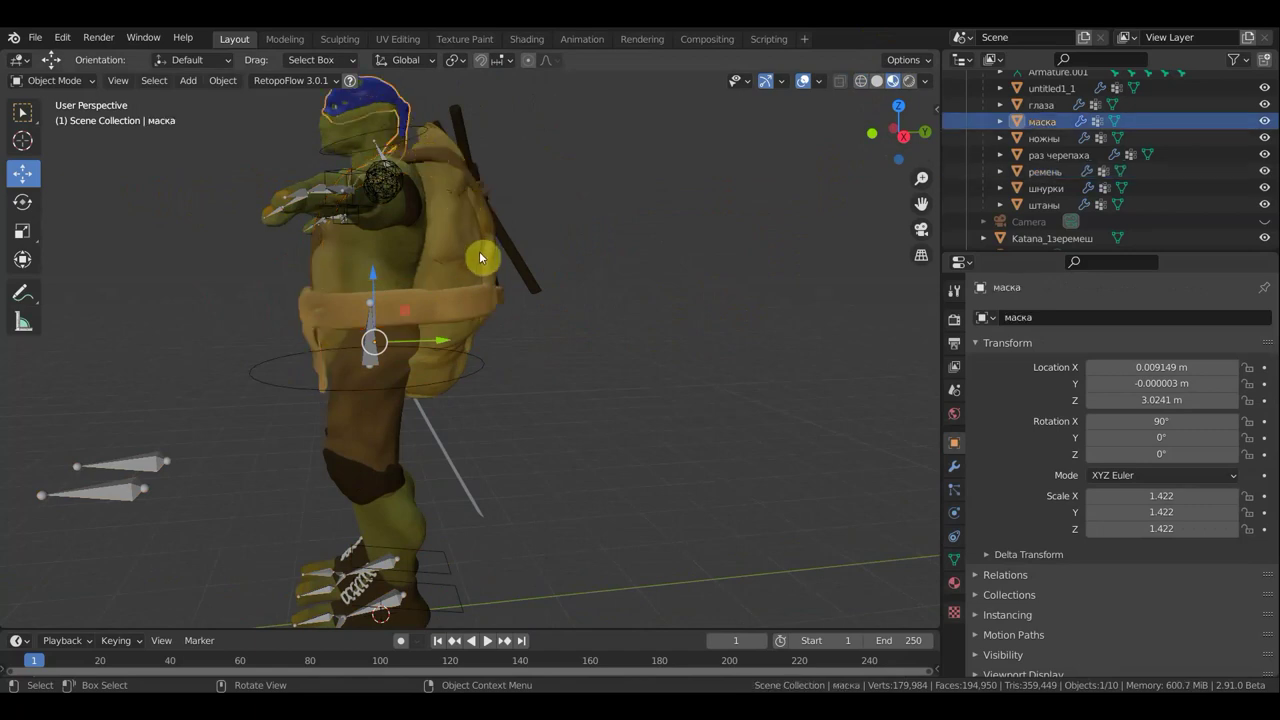
mouse_move(594, 270)
middle_down()
mouse_move(546, 303)
mouse_move(443, 306)
mouse_move(811, 286)
mouse_move(791, 307)
middle_up()
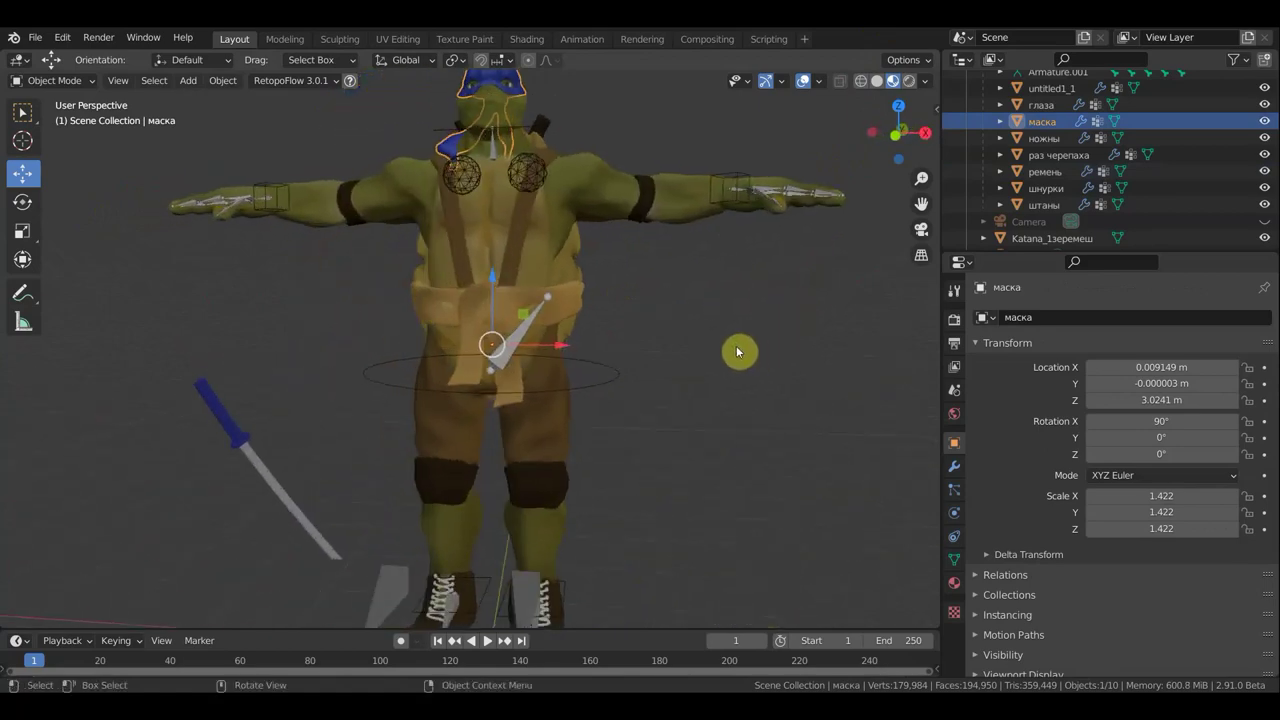
scroll(737, 351, down, 2)
key(KP_1)
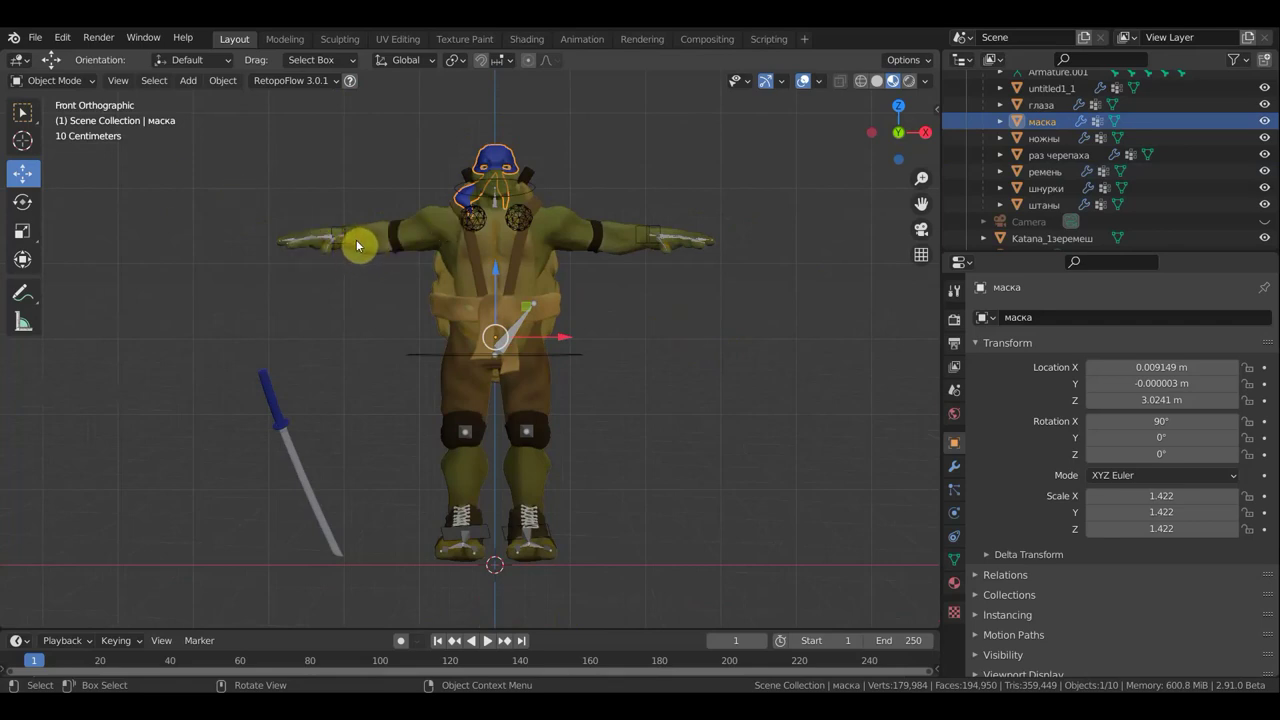
click(518, 196)
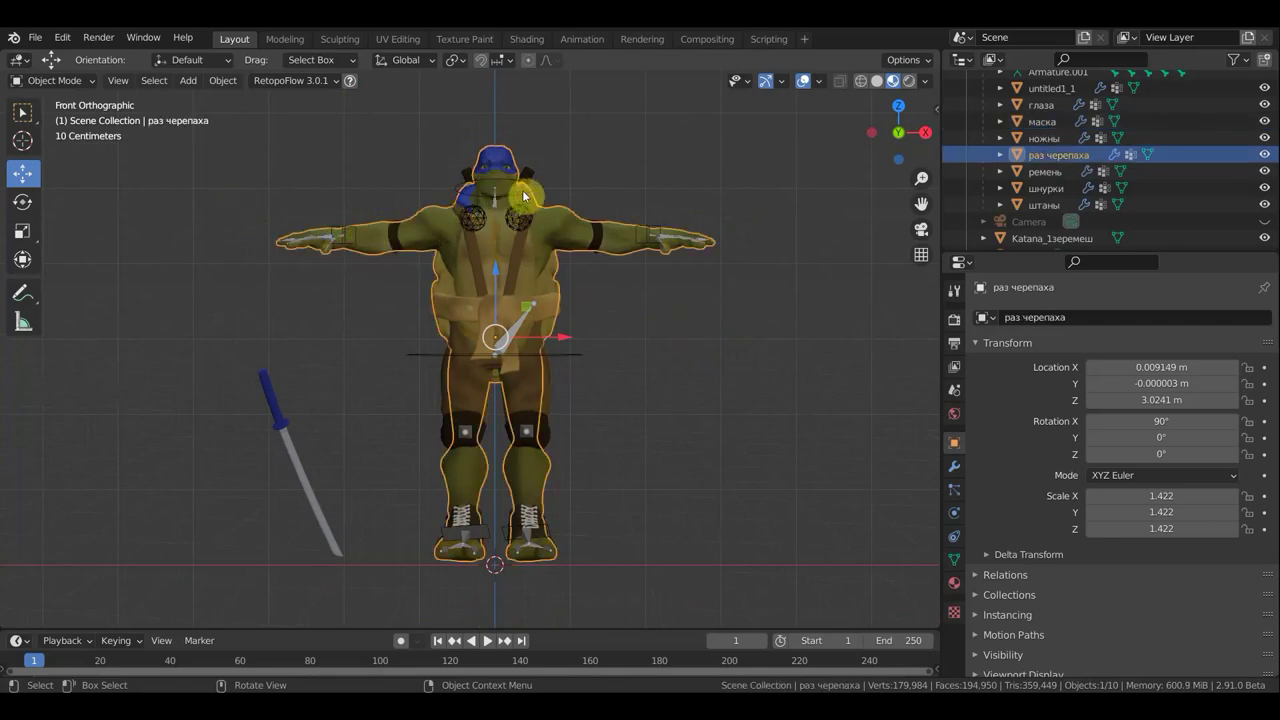
click(524, 196)
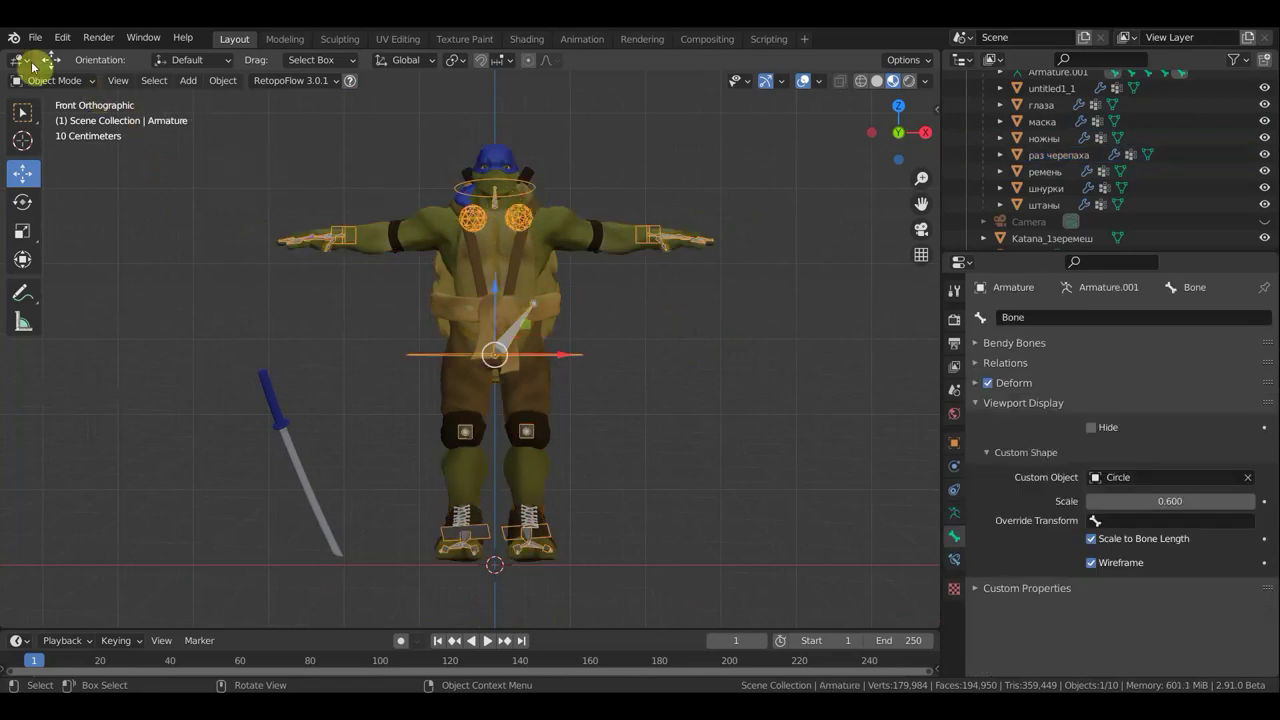
Put the armature in Pose Mode and test-move foot bone Bone.045, then reset it
click(48, 79)
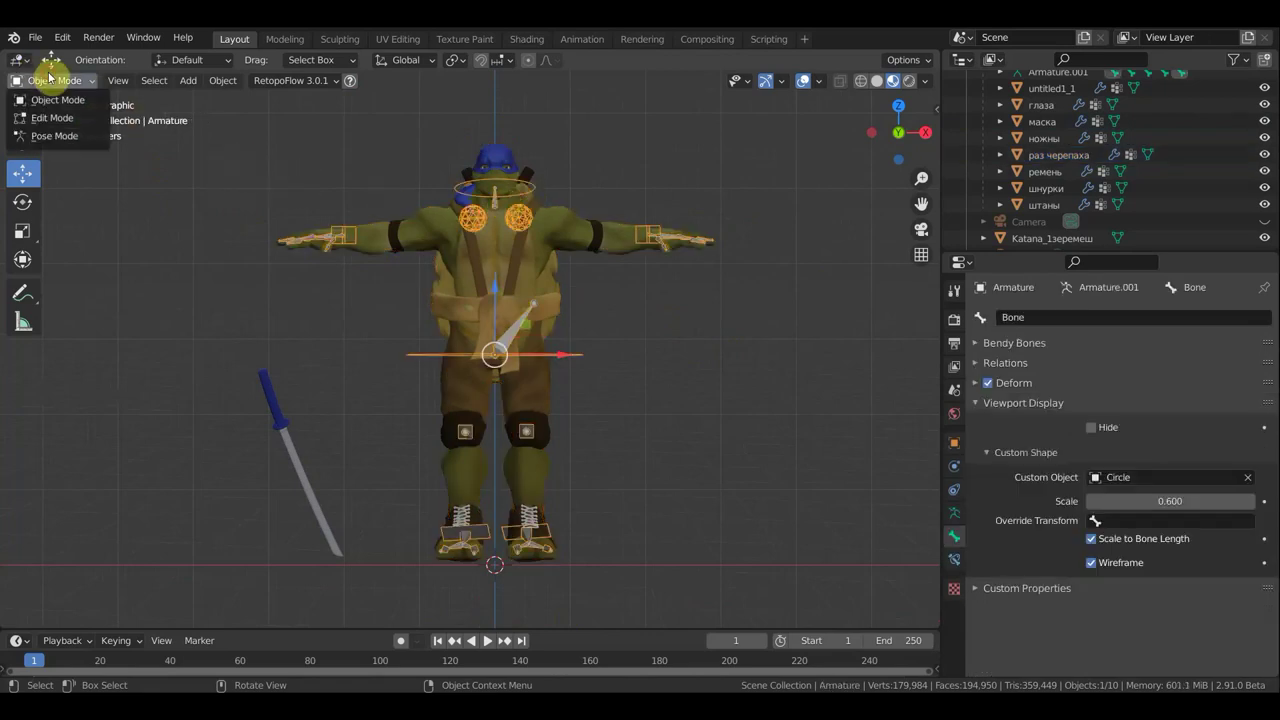
click(55, 135)
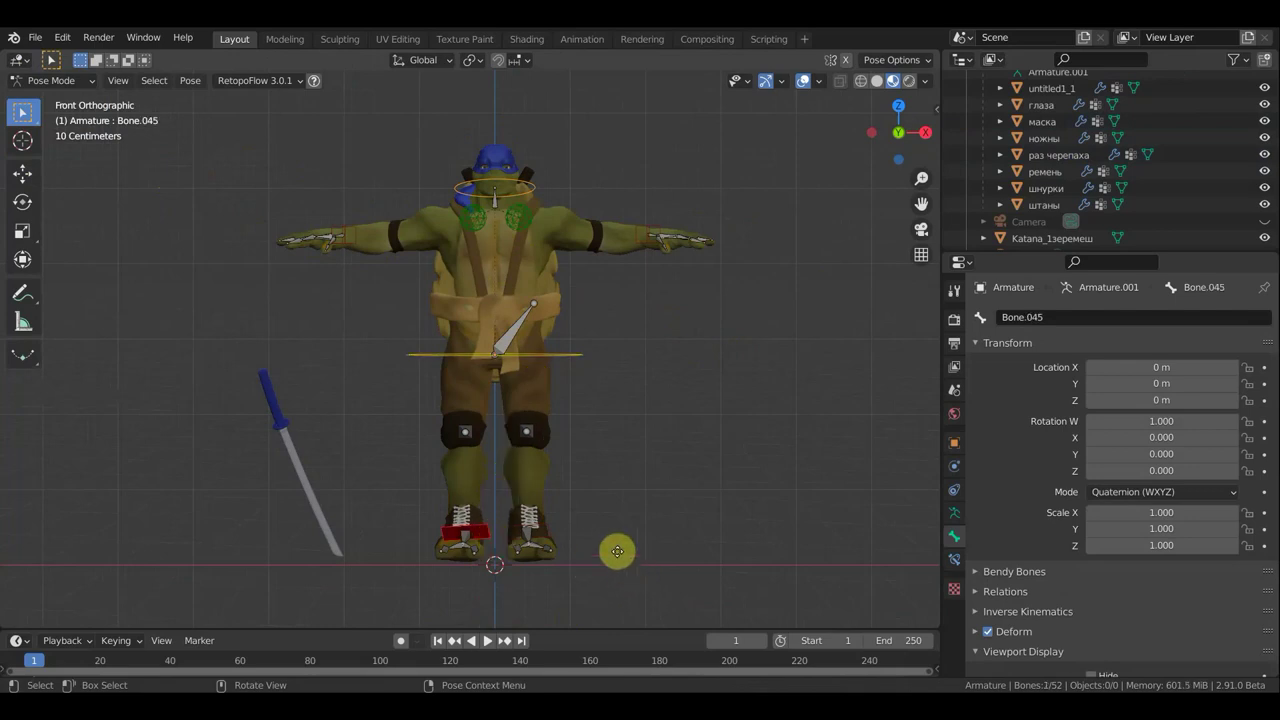
key(g)
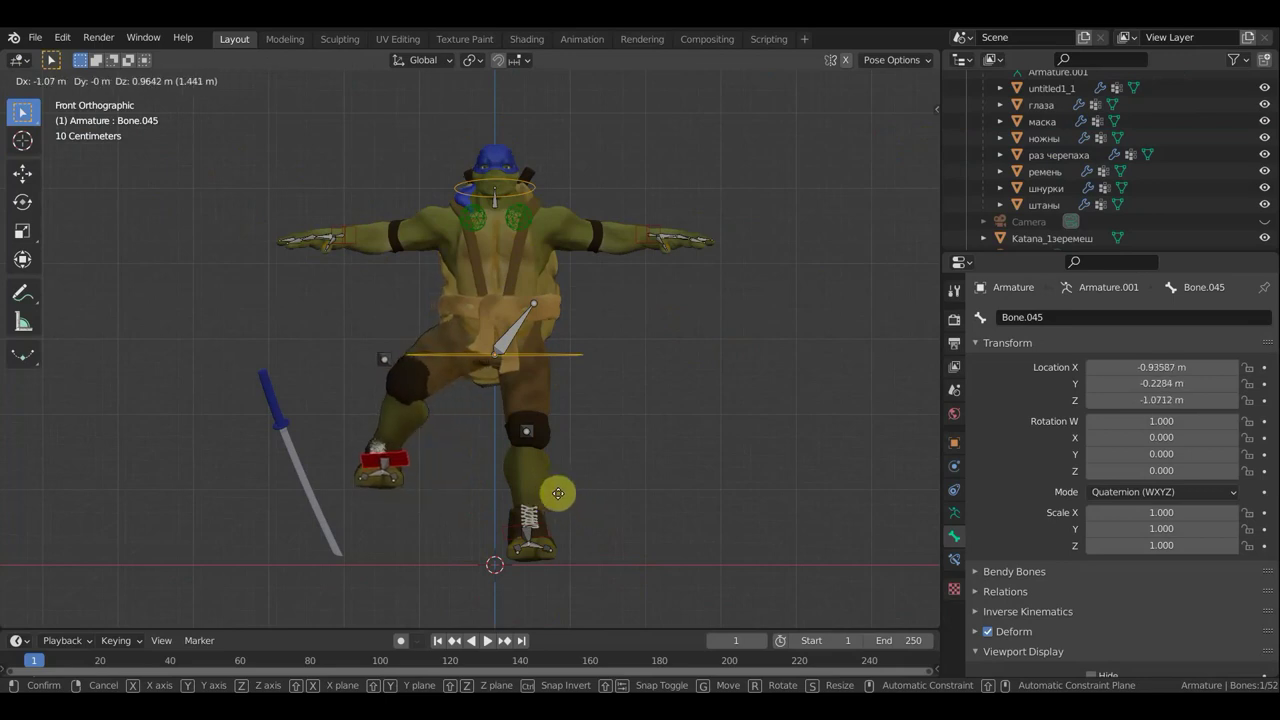
click(572, 533)
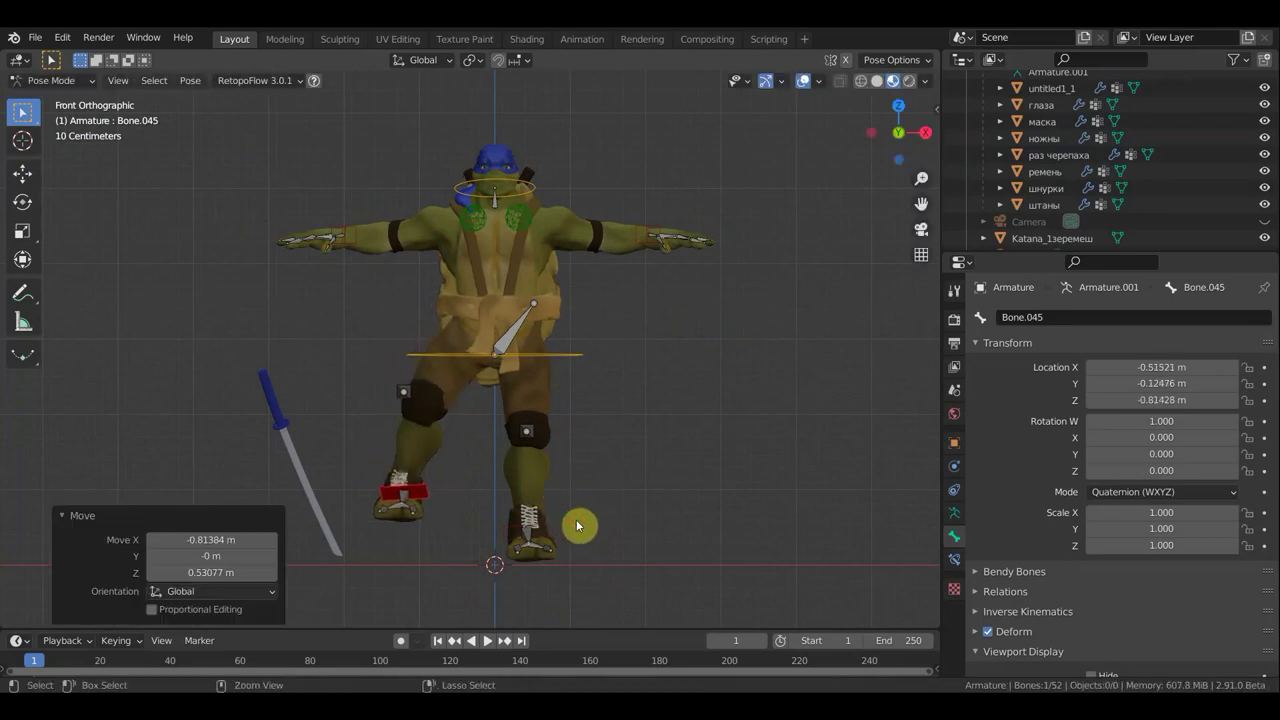
key(alt+g)
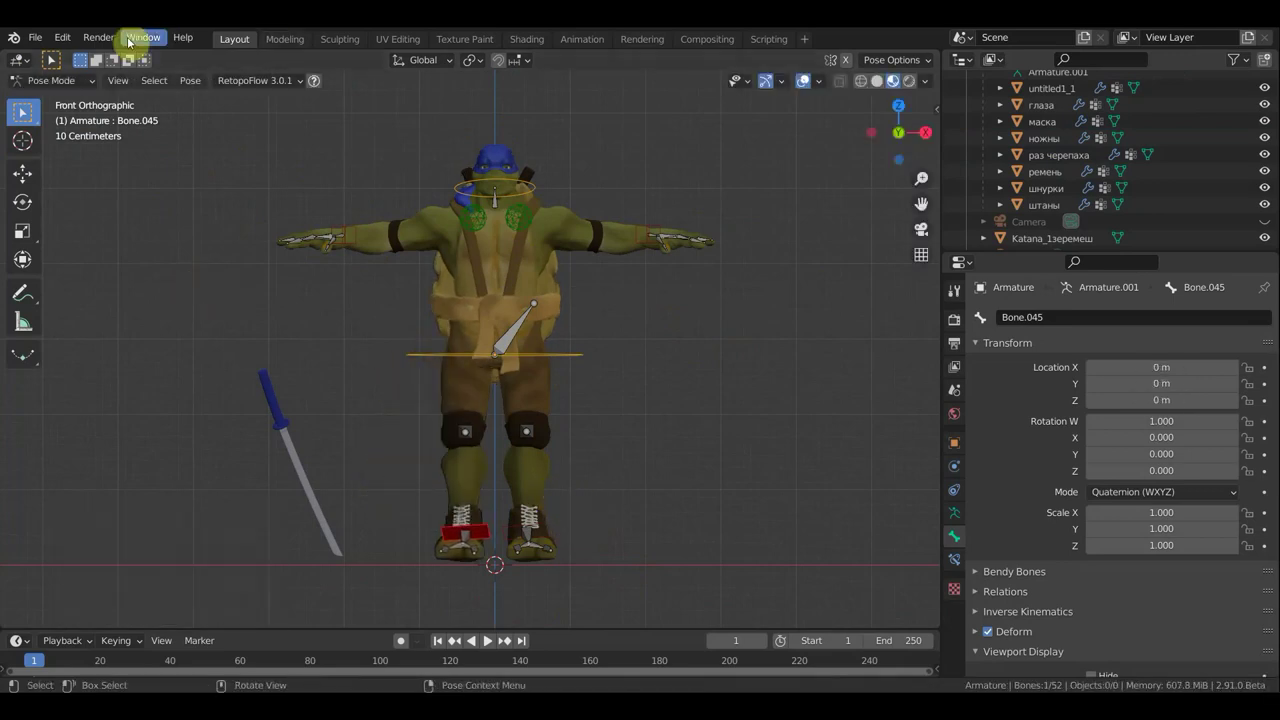
Save the scene as ниньзя сбор2.blend, then make Bone.026 the active bone
click(35, 40)
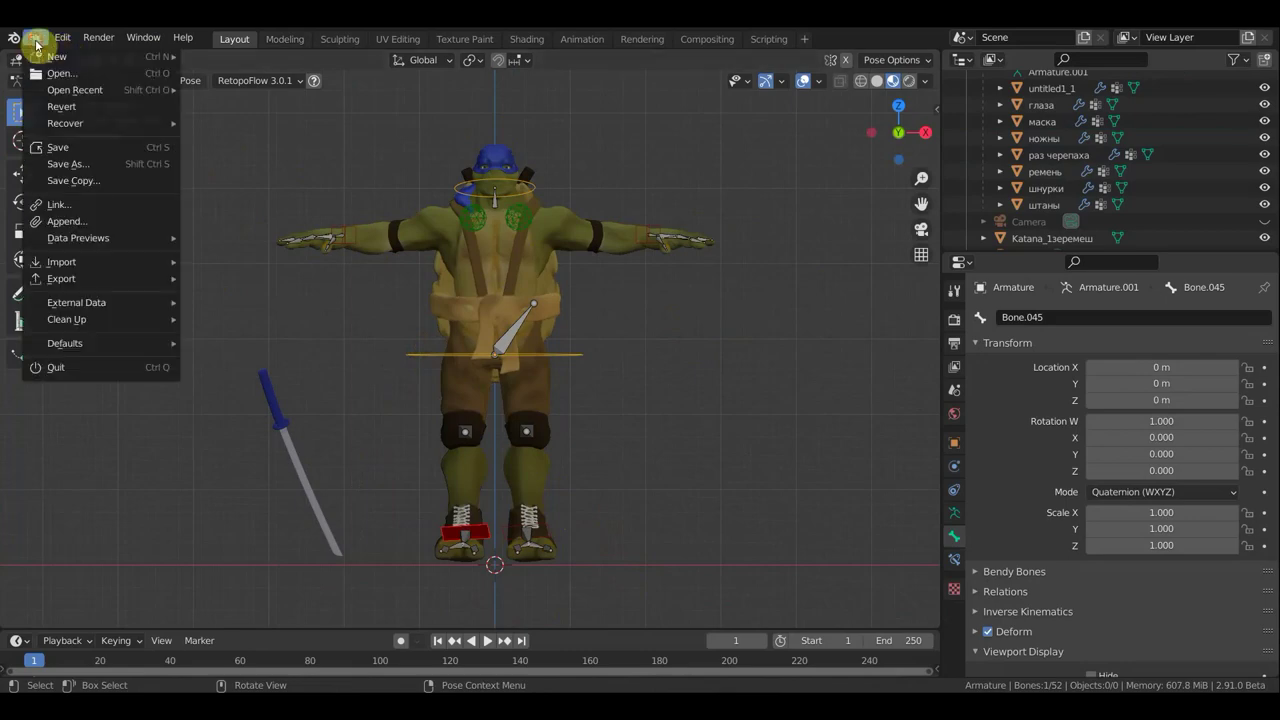
click(82, 164)
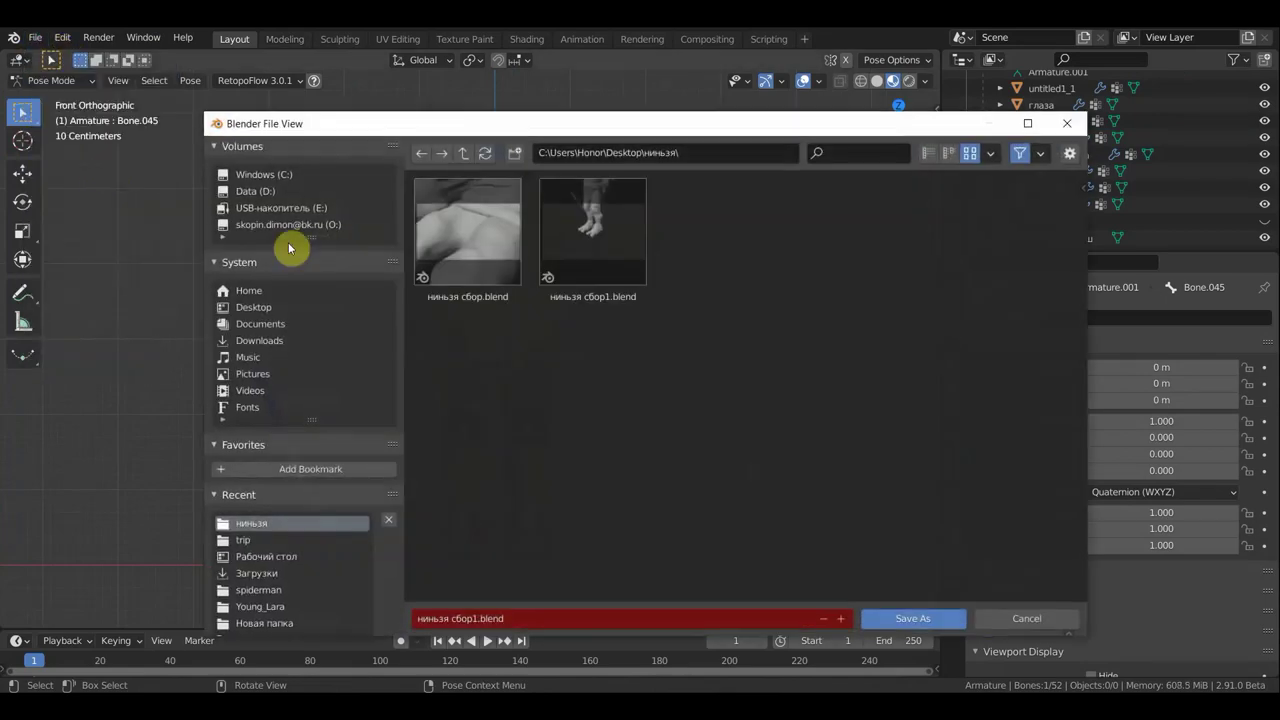
click(840, 618)
click(907, 619)
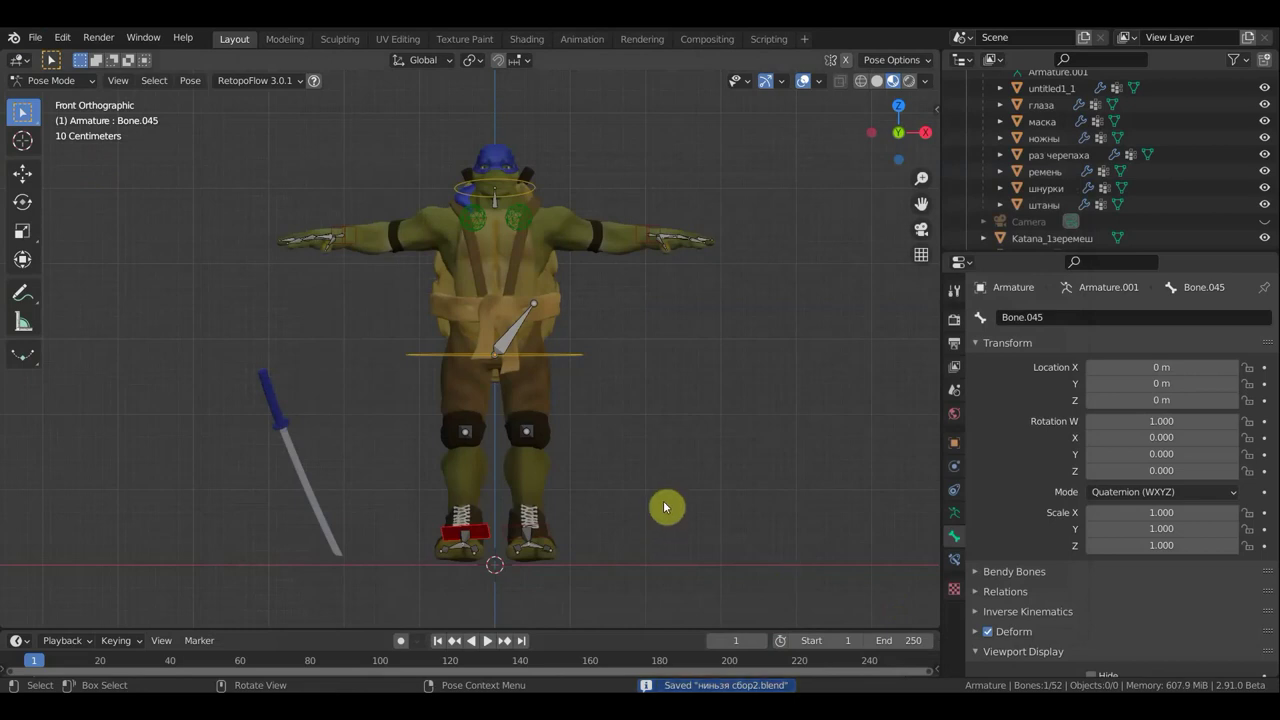
click(526, 333)
mouse_move(526, 333)
middle_down()
mouse_move(563, 343)
mouse_move(470, 371)
mouse_move(266, 374)
mouse_move(593, 405)
mouse_move(617, 394)
mouse_move(560, 386)
mouse_move(586, 403)
middle_up()
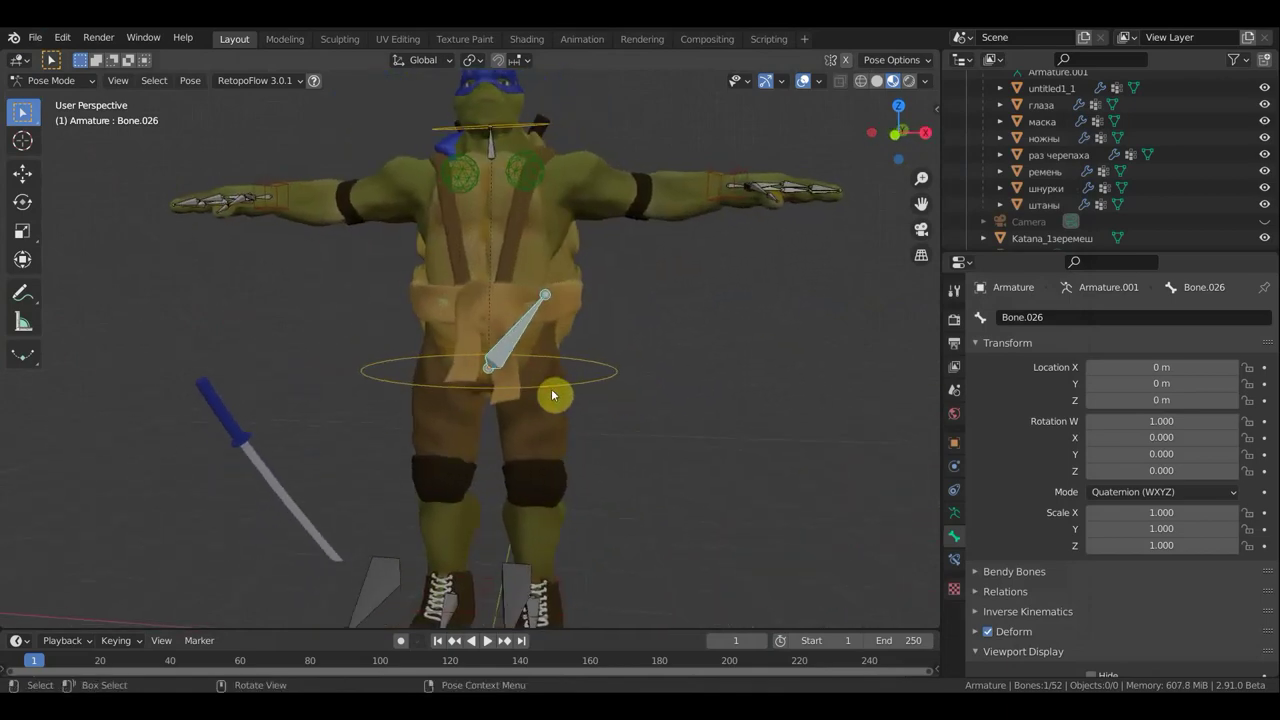
Hide Bone.026 in the viewport through its bone display settings
click(955, 560)
click(951, 537)
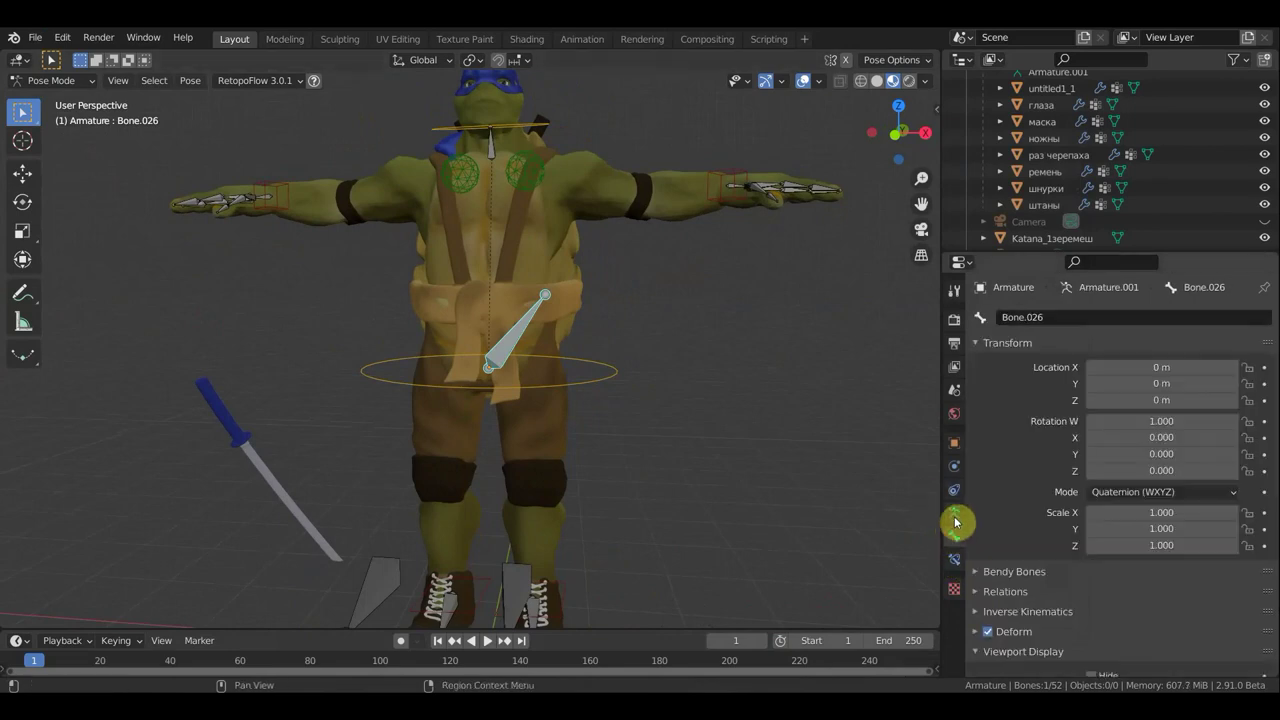
click(1080, 568)
scroll(1137, 596, down, 3)
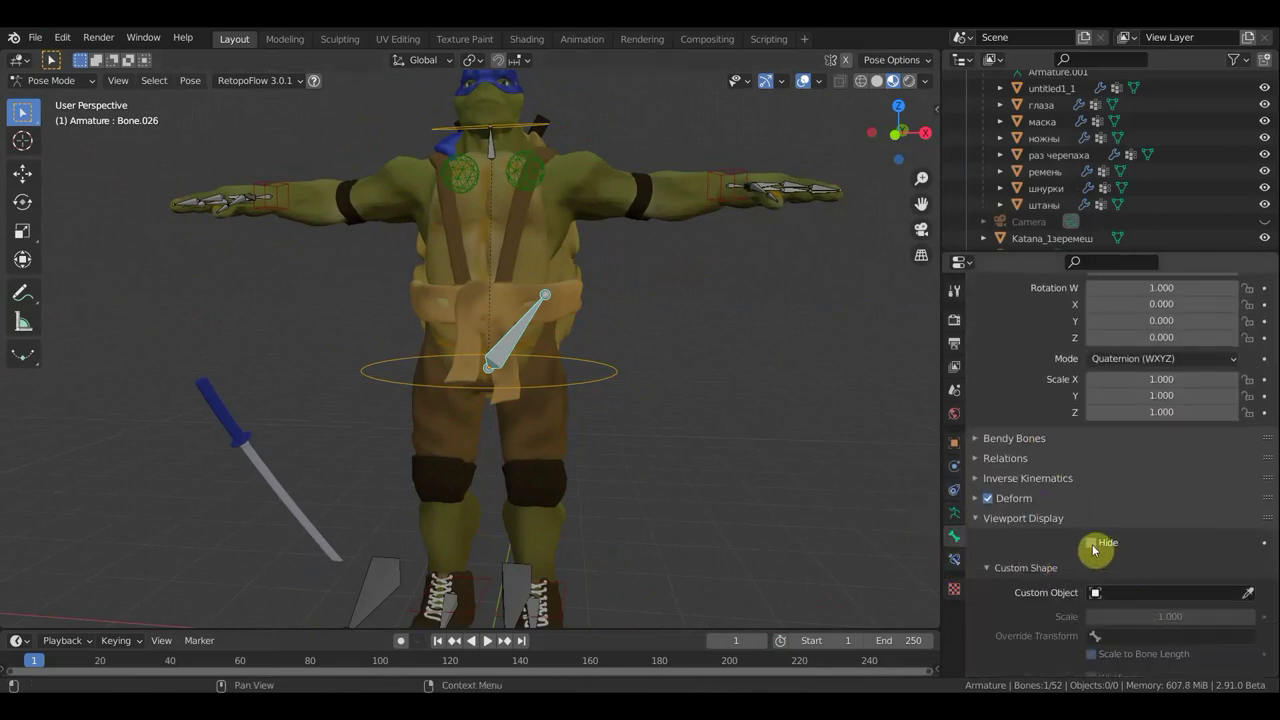
click(1091, 542)
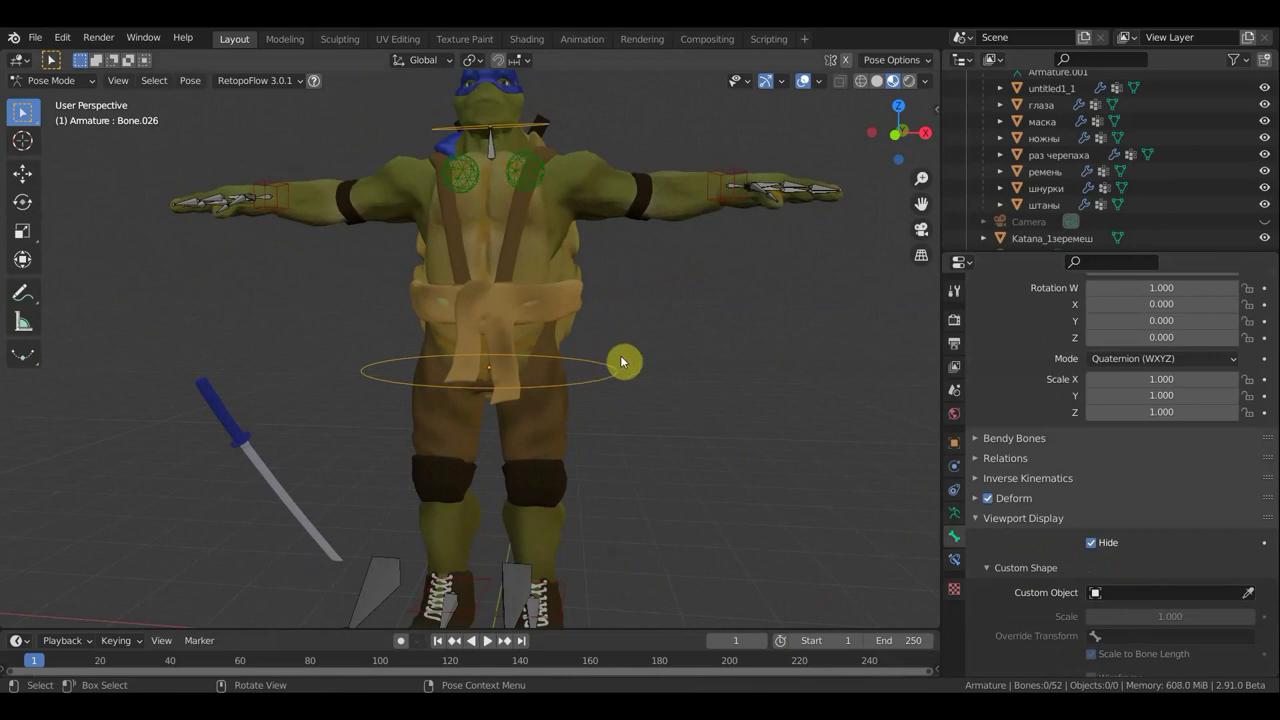
Move the first hand control bone forward and down in the right side view
key(KP_1)
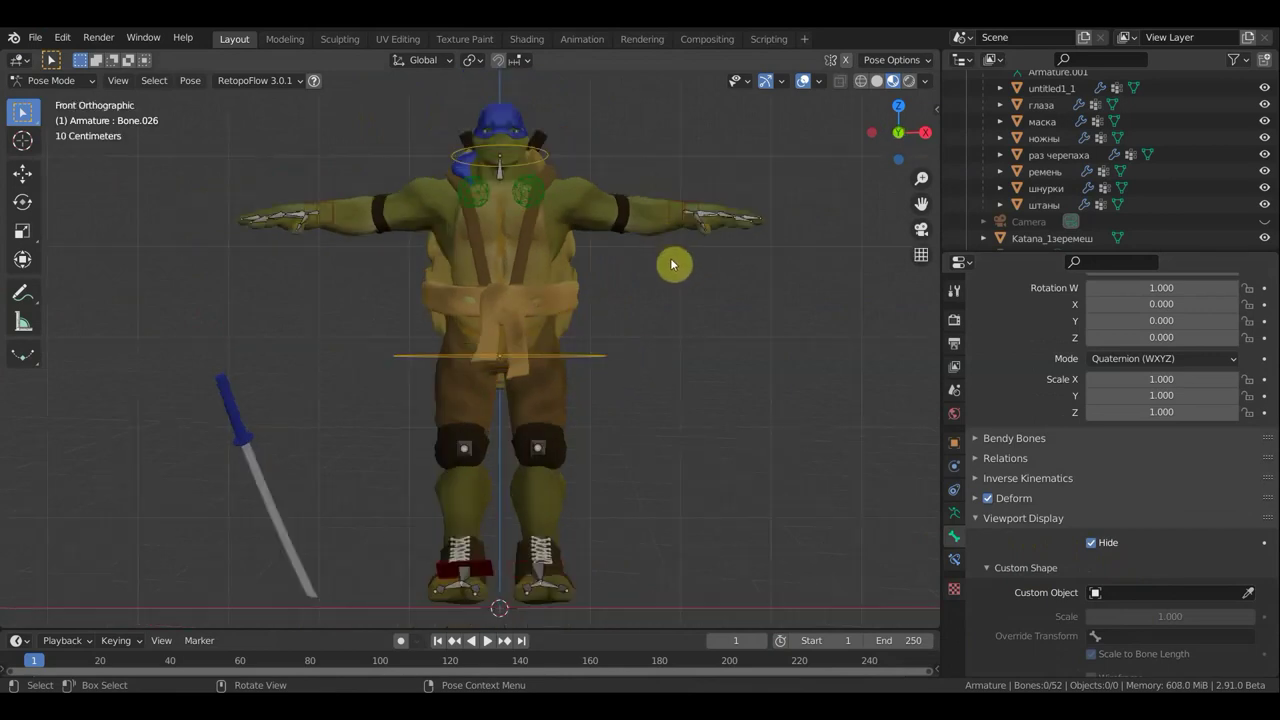
middle_drag(714, 286, 840, 306)
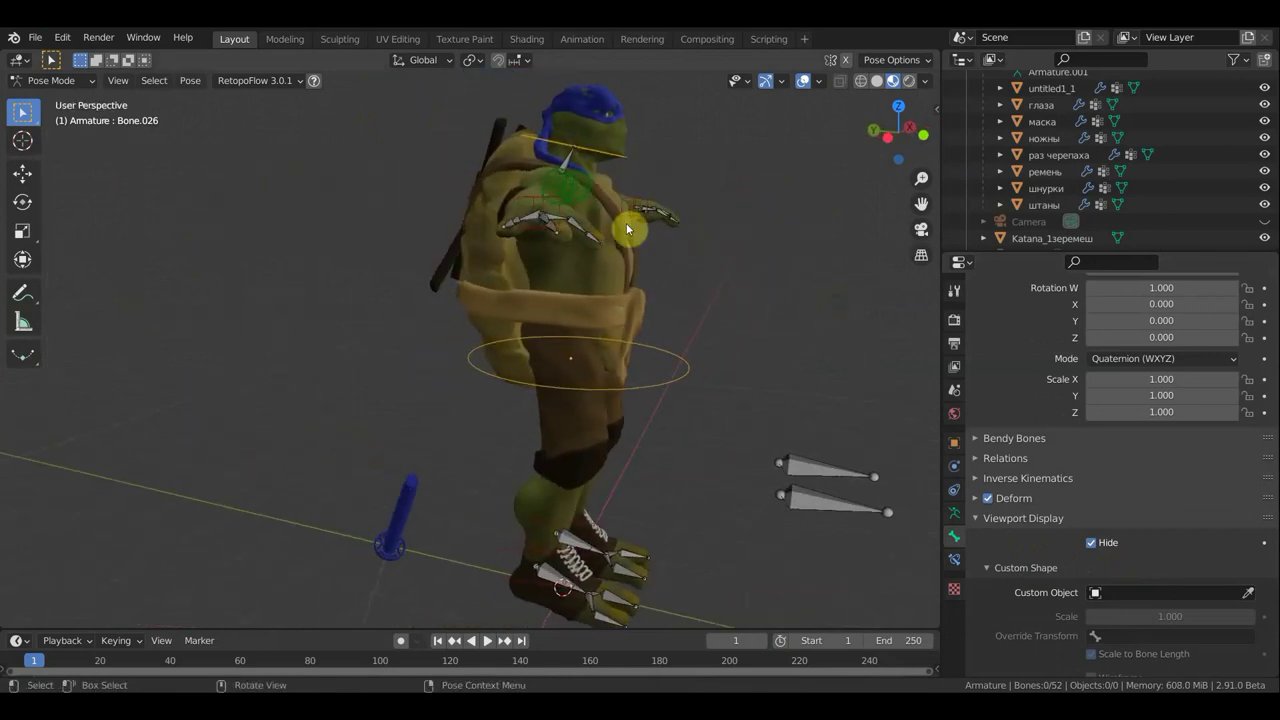
click(560, 200)
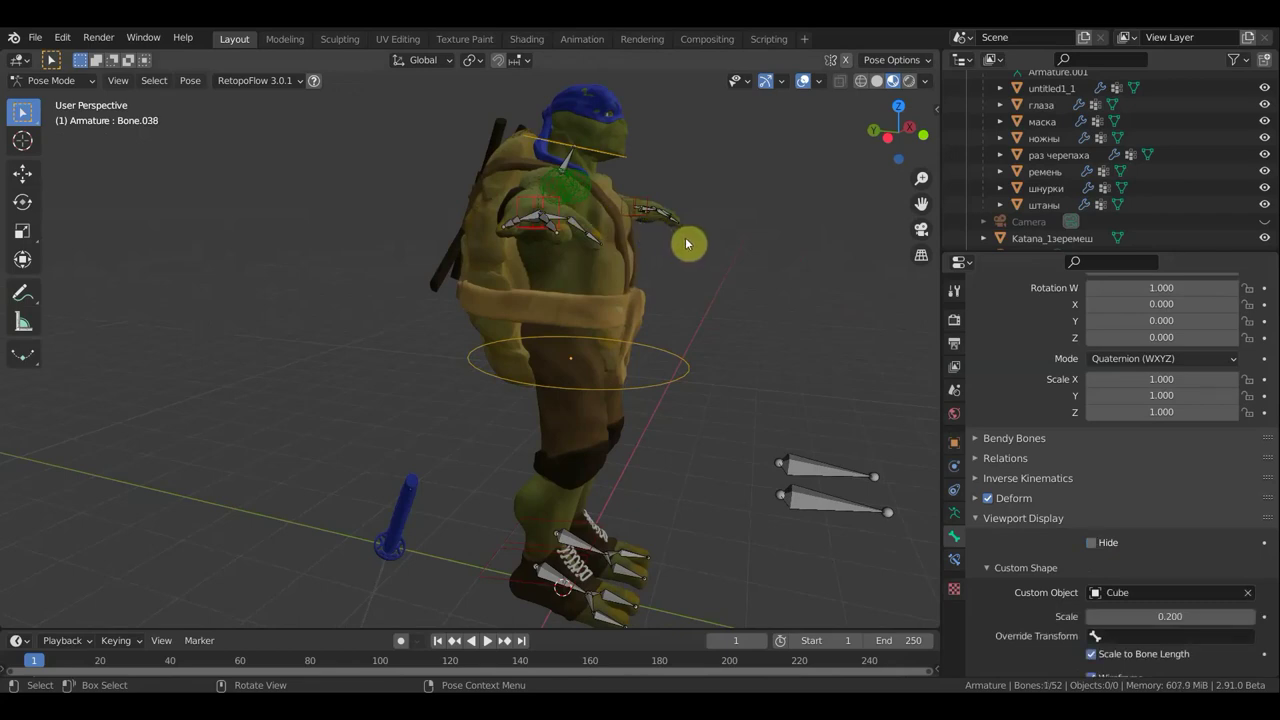
key(KP_3)
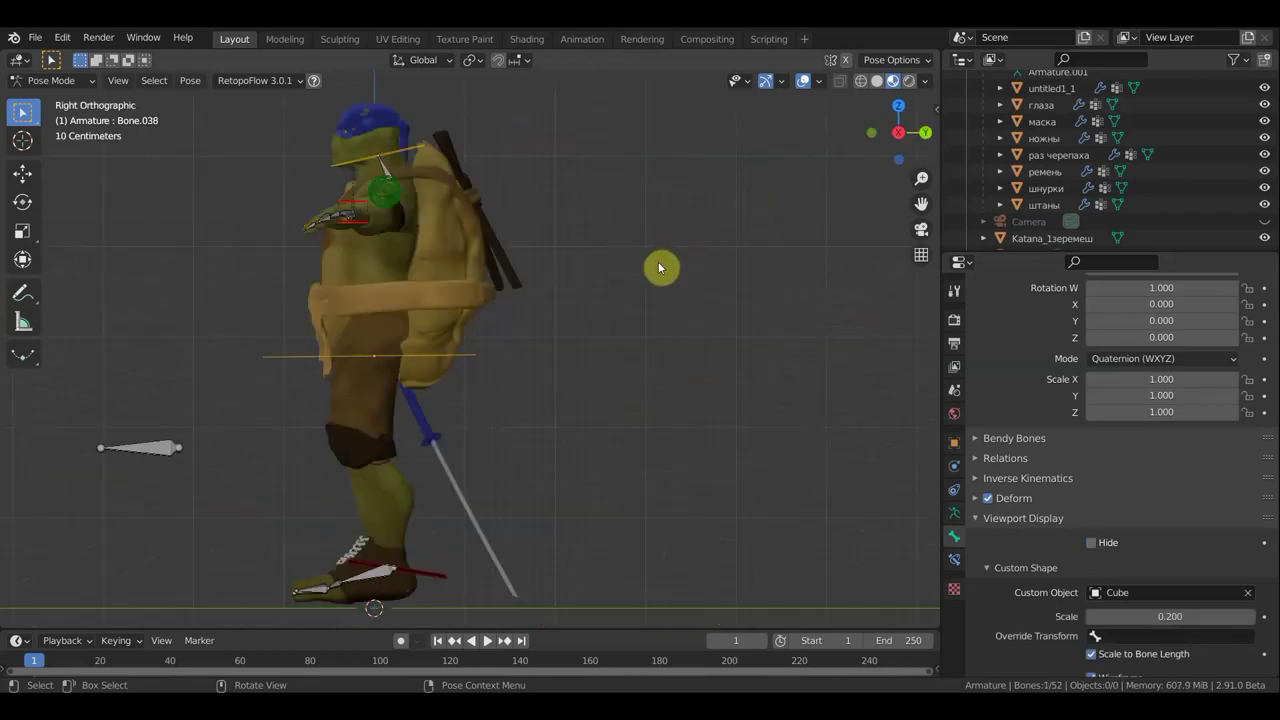
key(g)
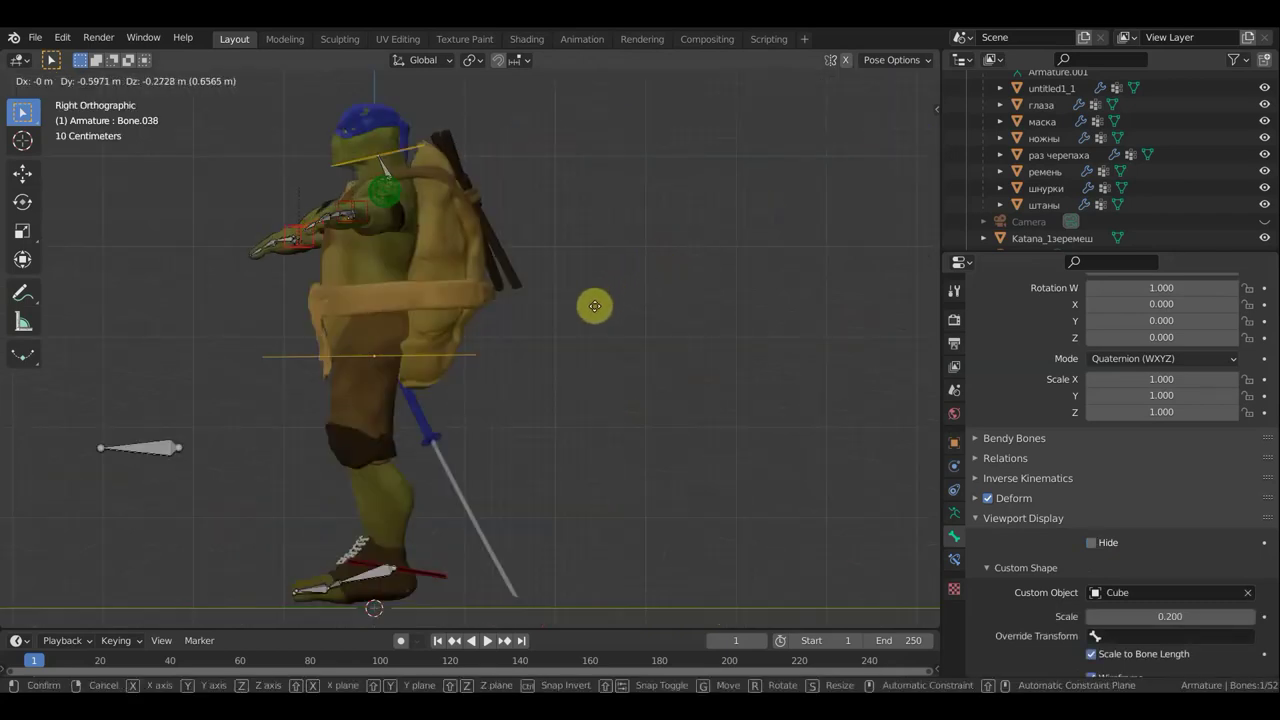
click(561, 287)
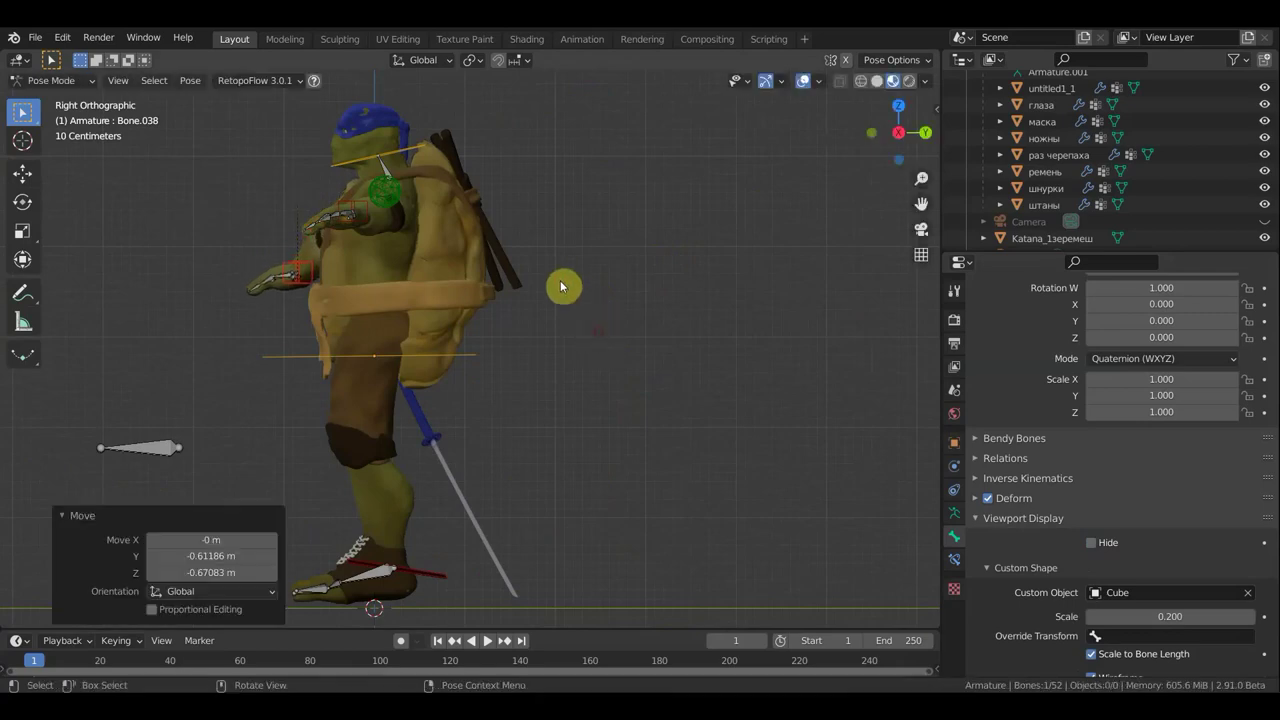
Reposition the second hand control bone and rotate it toward the body
click(374, 212)
key(g)
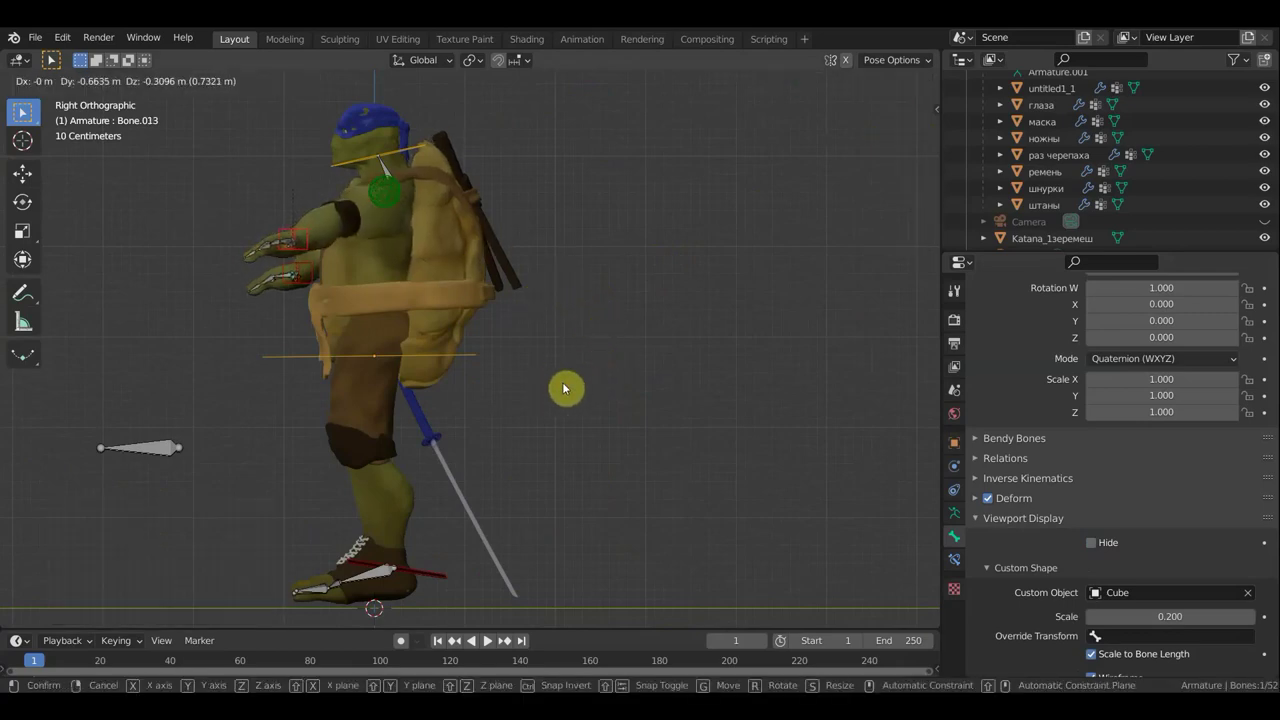
click(566, 386)
mouse_move(570, 390)
middle_down()
mouse_move(720, 480)
mouse_move(771, 494)
mouse_move(787, 484)
middle_up()
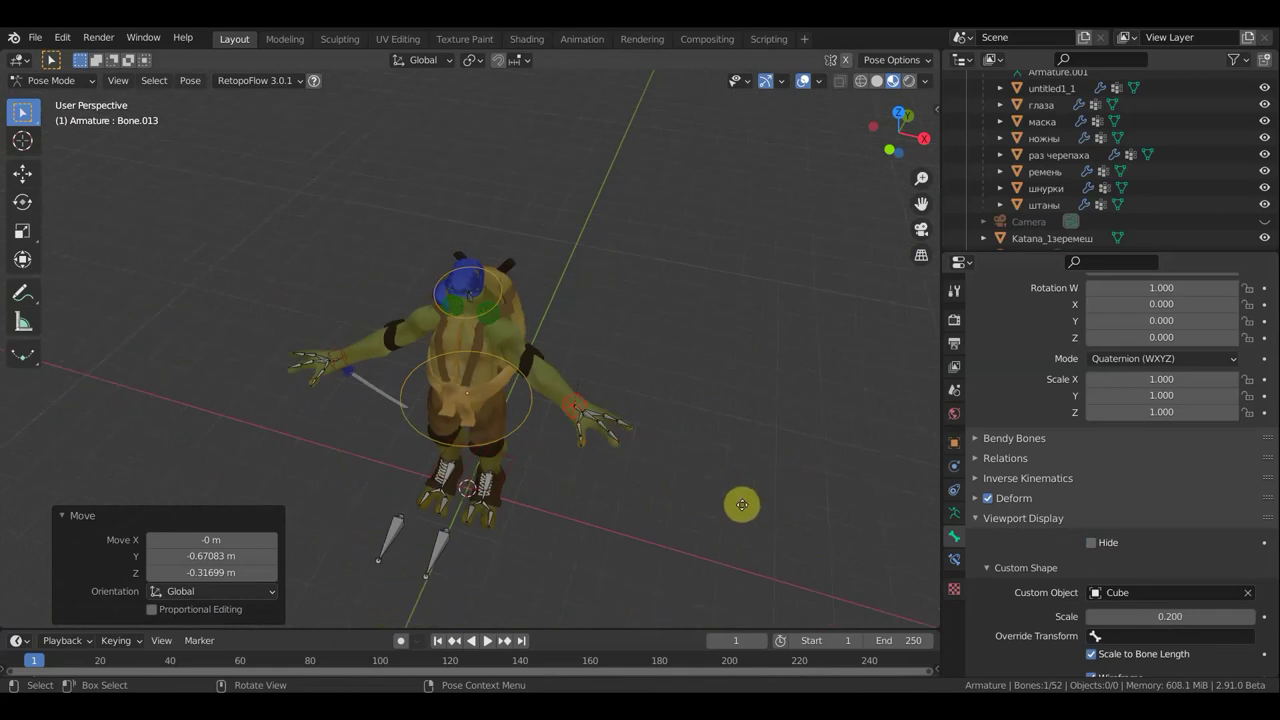
key(g)
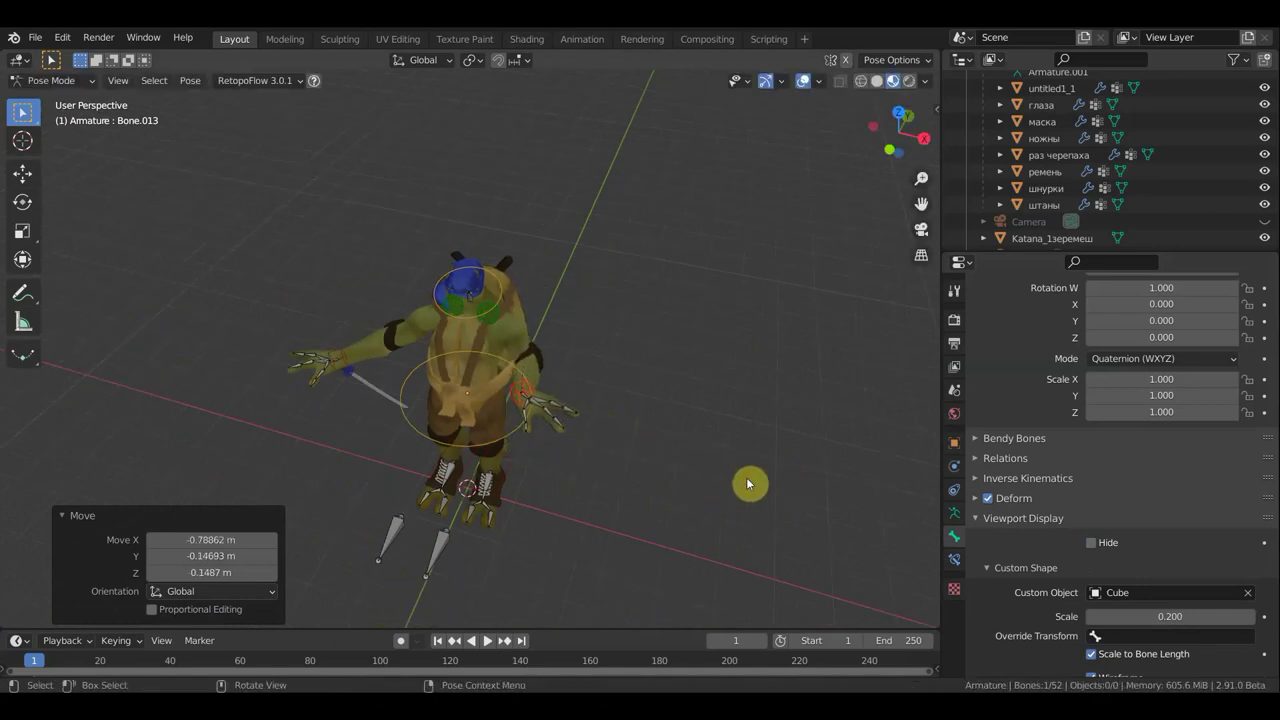
click(749, 480)
key(r)
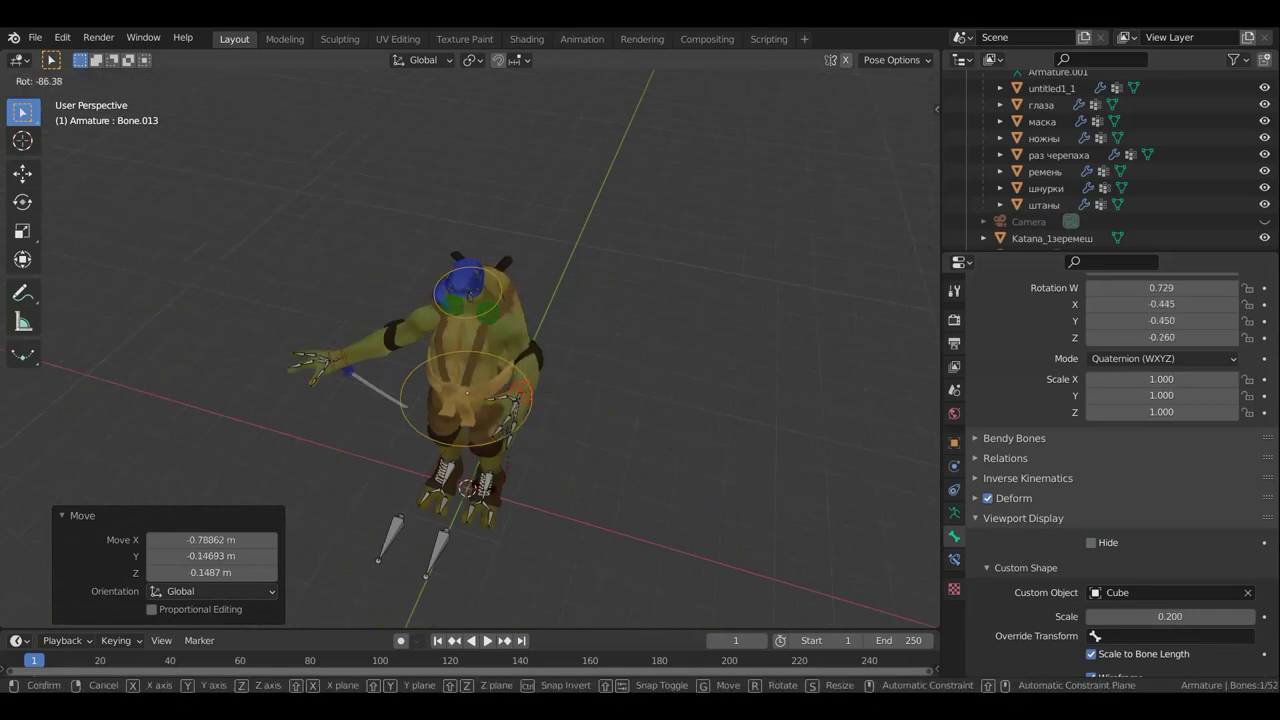
click(566, 466)
Refine the second hand's rotation to -41.4° about Z, then orbit to check the pose
middle_drag(566, 466, 609, 404)
key(r)
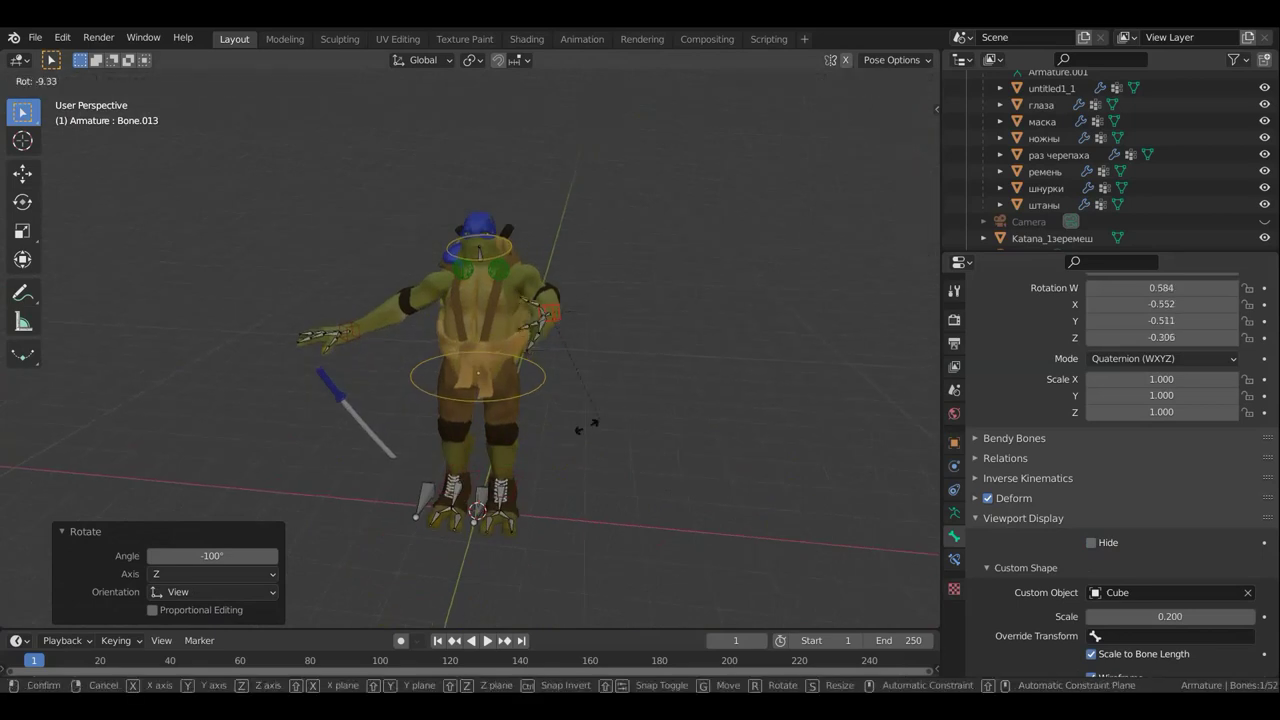
click(642, 350)
mouse_move(642, 350)
middle_down()
mouse_move(546, 403)
mouse_move(500, 400)
mouse_move(574, 386)
mouse_move(508, 363)
mouse_move(615, 395)
mouse_move(700, 383)
middle_up()
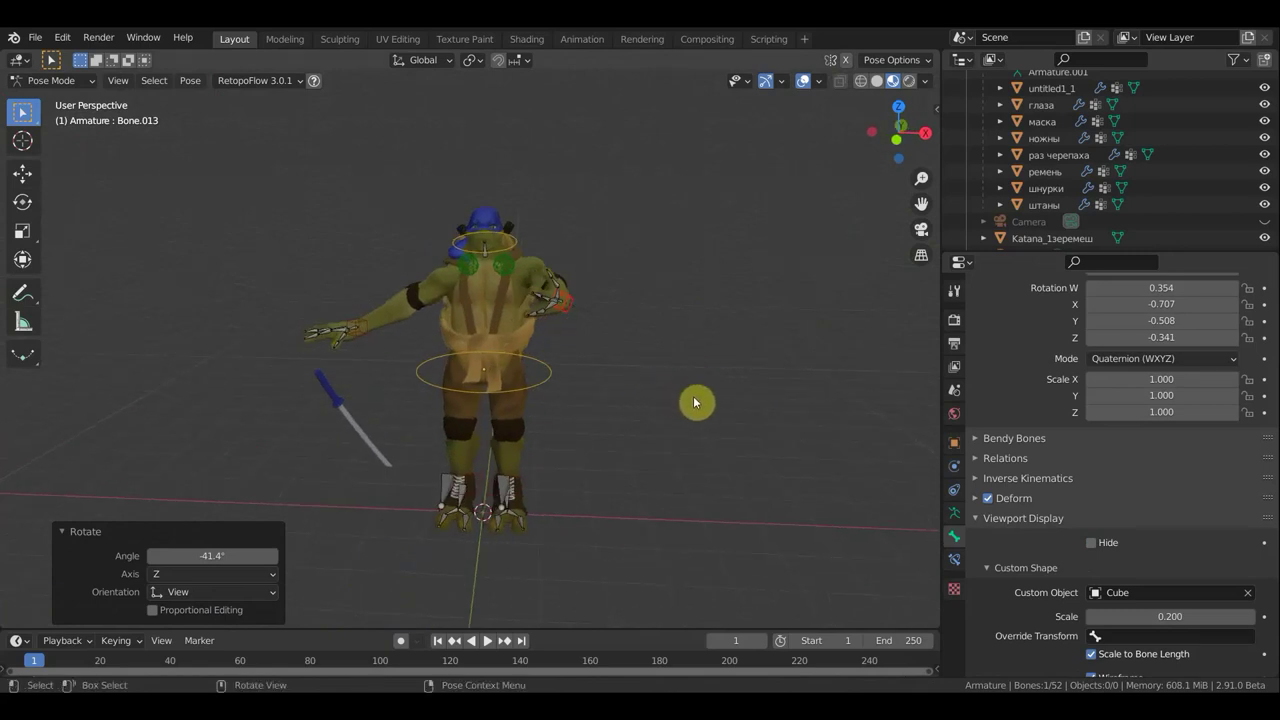
middle_drag(617, 400, 497, 374)
mouse_move(369, 363)
middle_down()
mouse_move(558, 380)
mouse_move(480, 371)
middle_up()
Lower the waist control bone into a crouch in side view
click(446, 356)
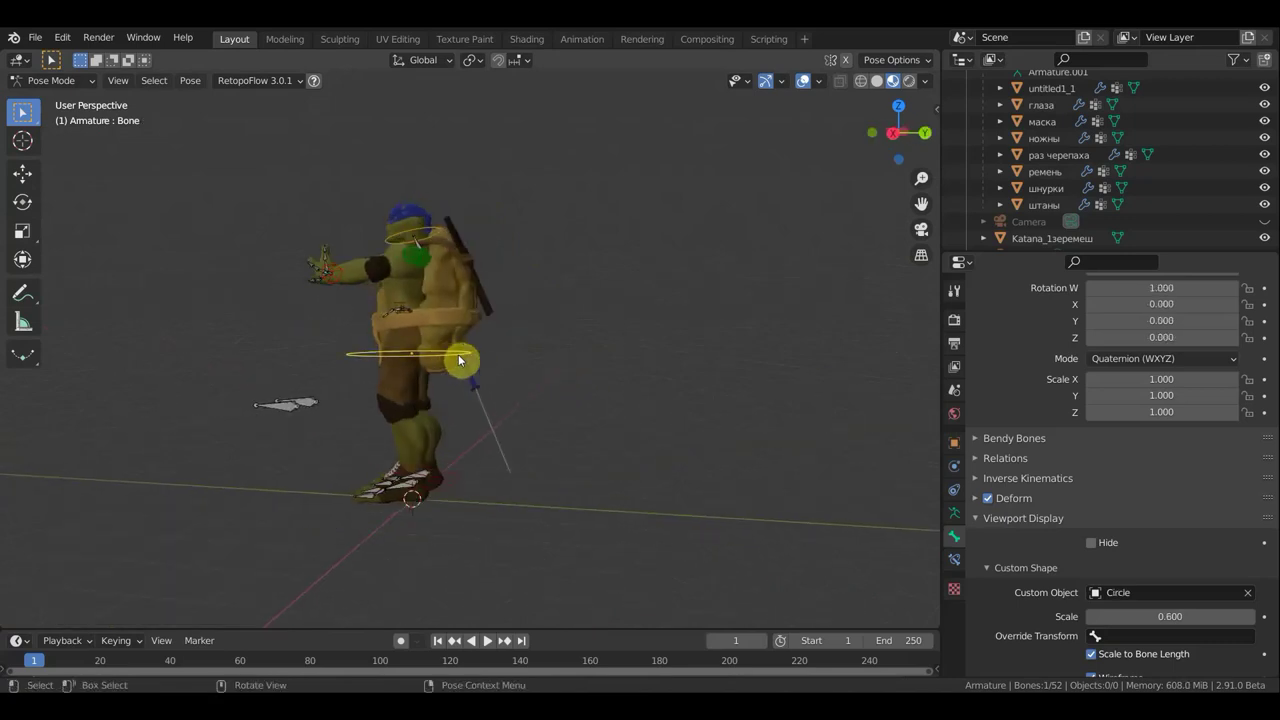
key(KP_3)
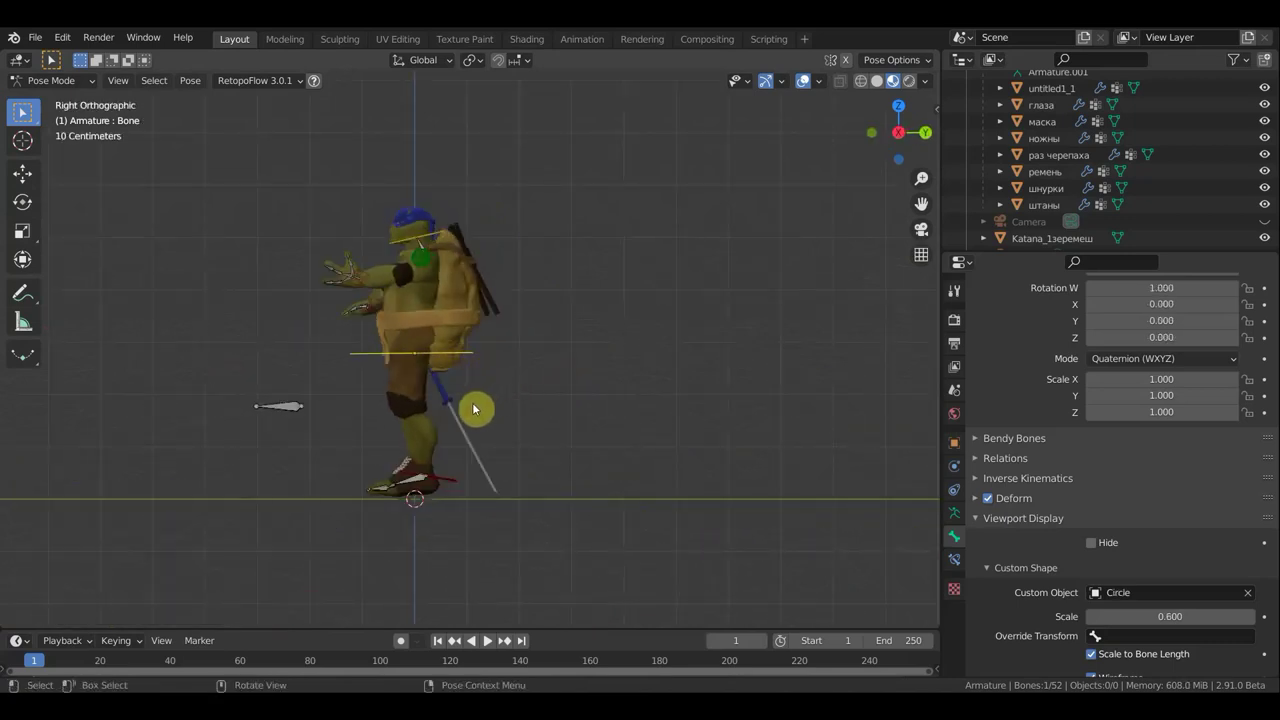
key(g)
click(449, 481)
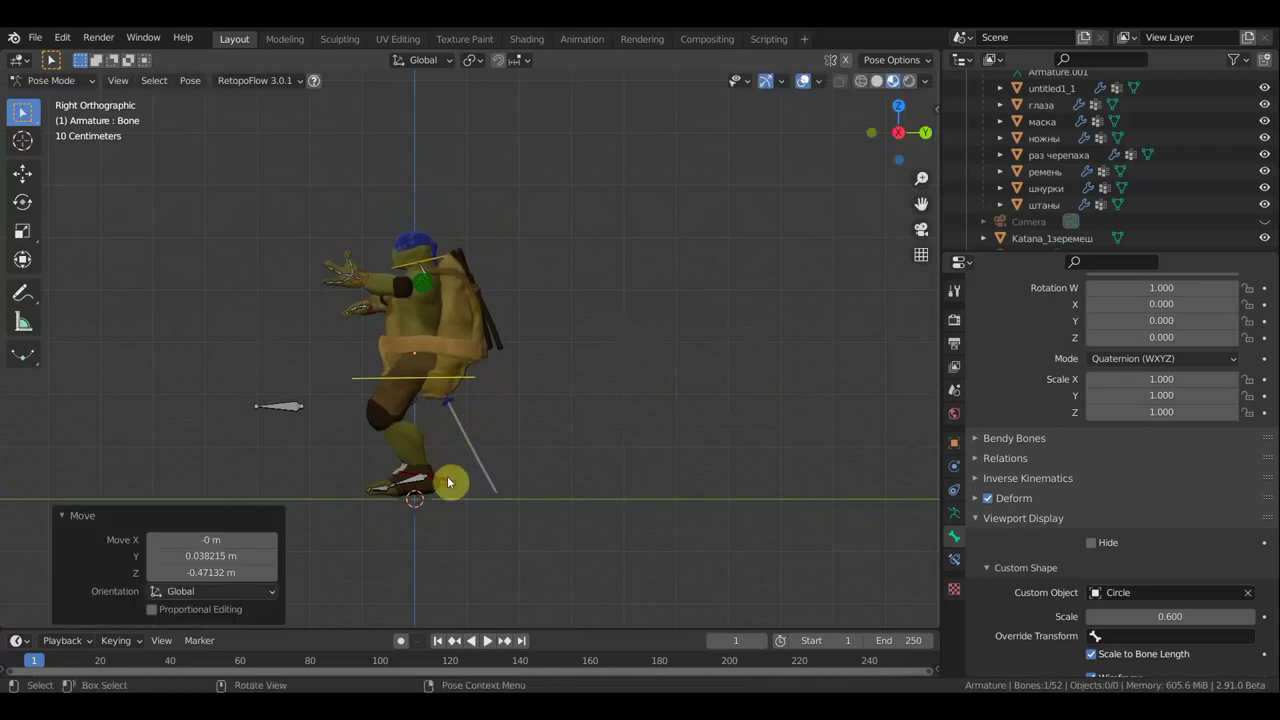
Place a foot control bone a step behind the body
click(448, 484)
key(g)
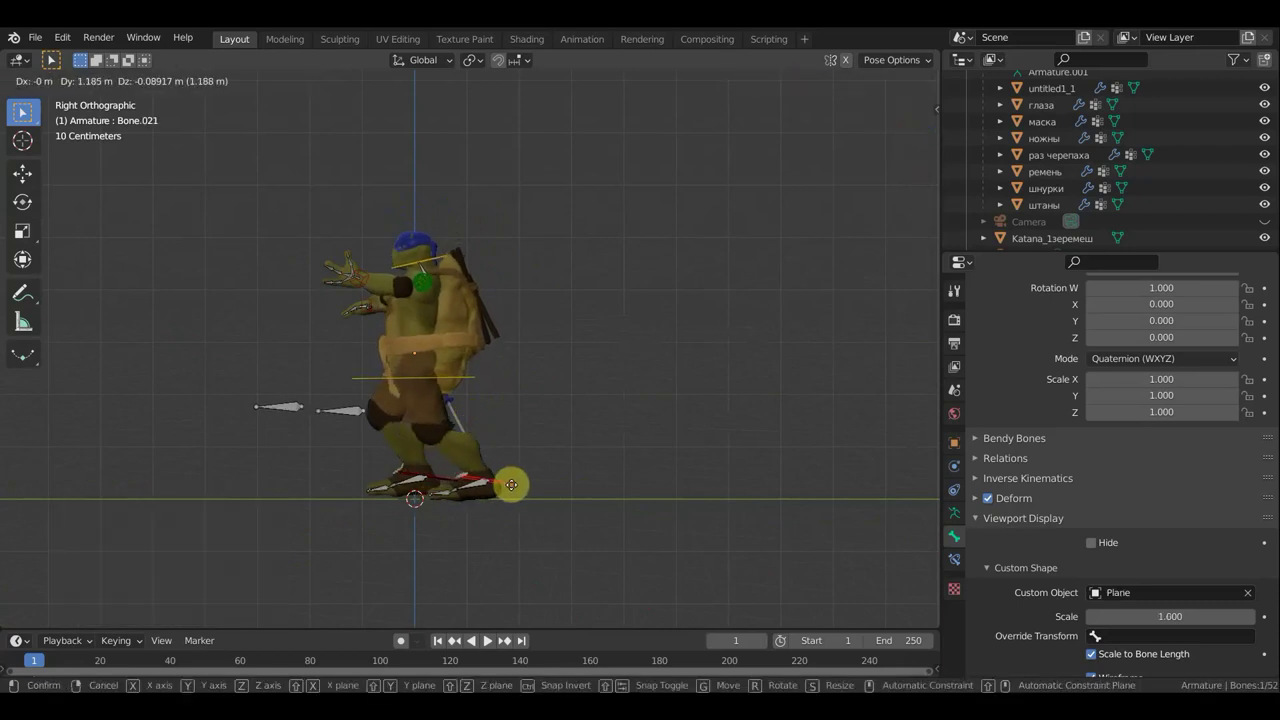
click(514, 490)
mouse_move(430, 300)
middle_down()
mouse_move(528, 319)
mouse_move(480, 405)
middle_up()
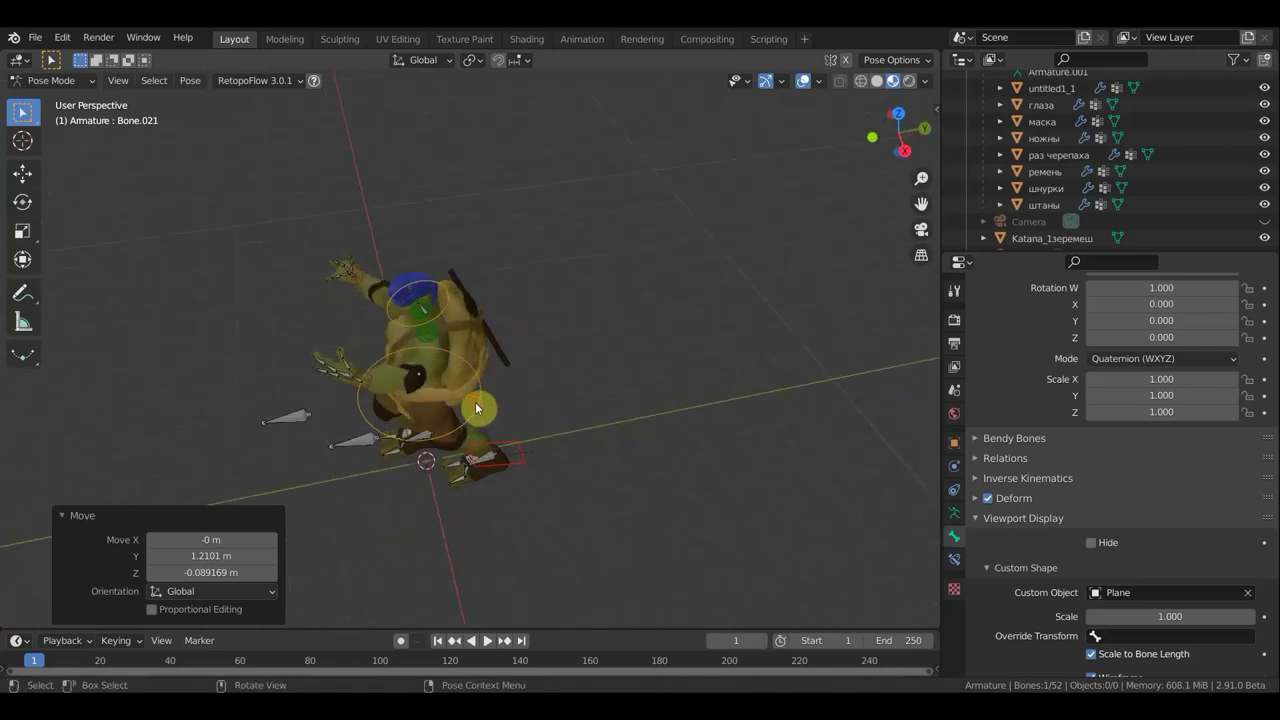
Twist the waist control bone 15.6° around the vertical axis in top view
click(494, 403)
key(KP_7)
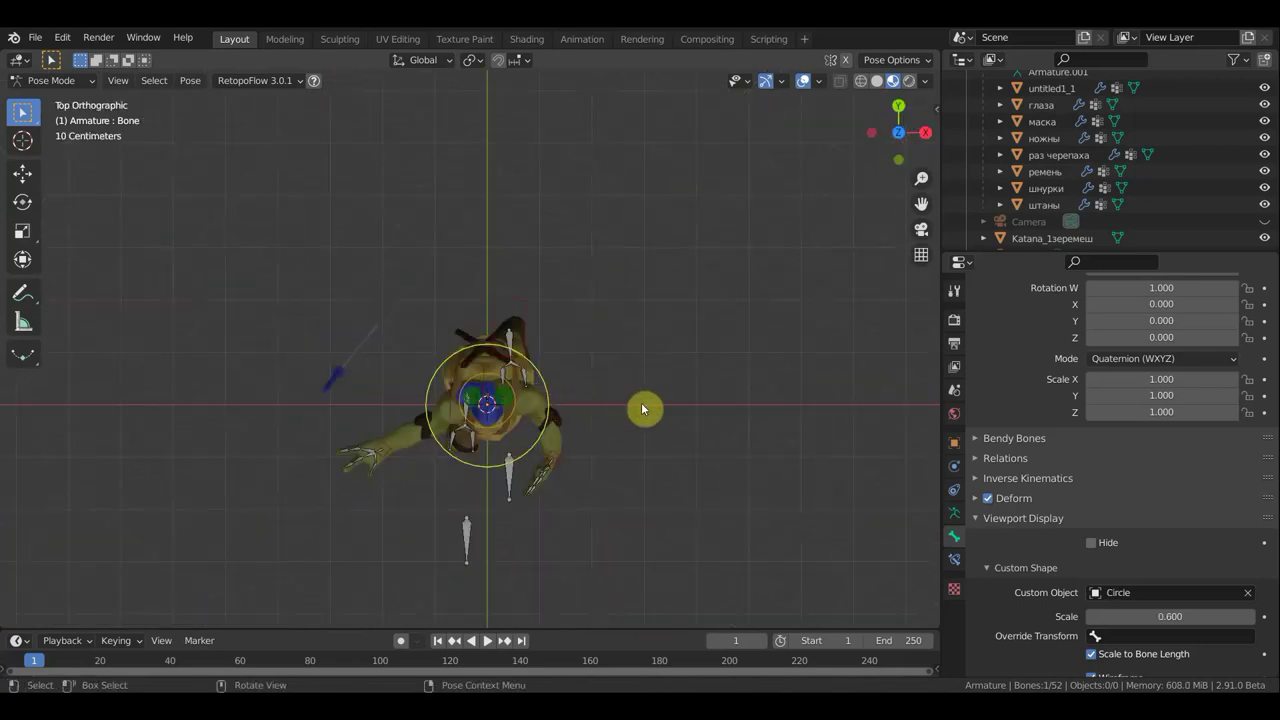
key(r)
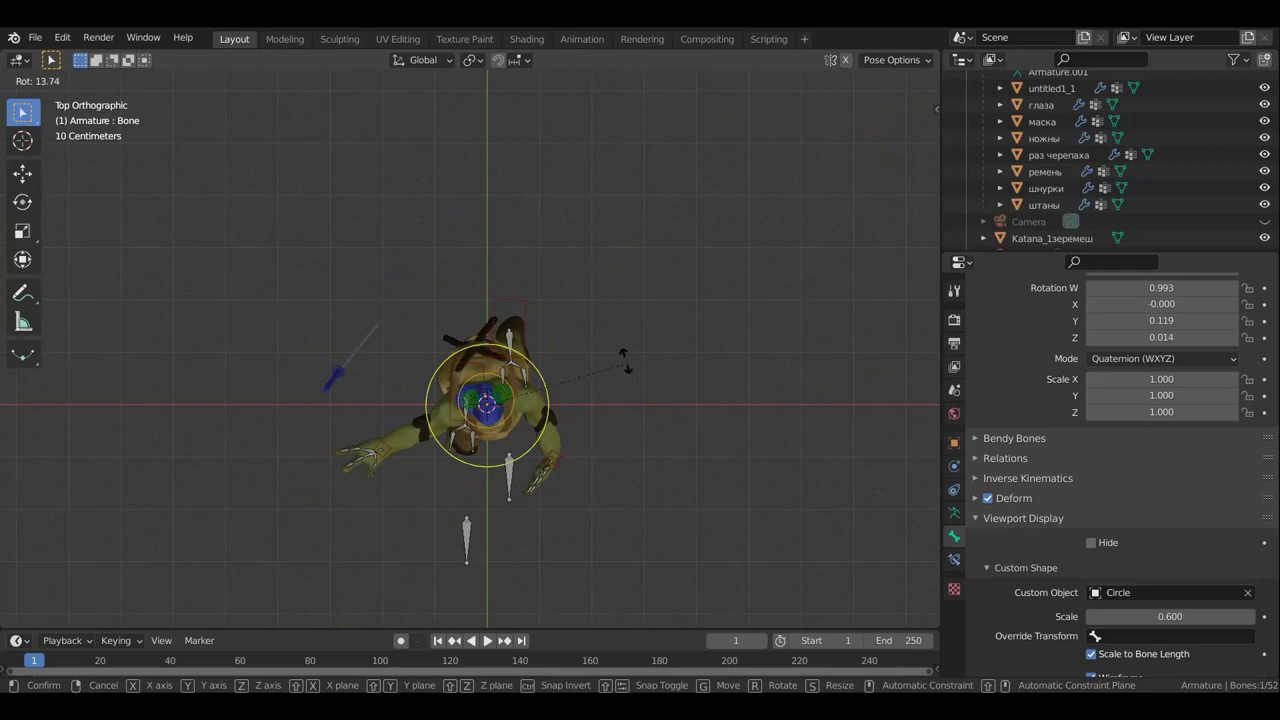
click(623, 366)
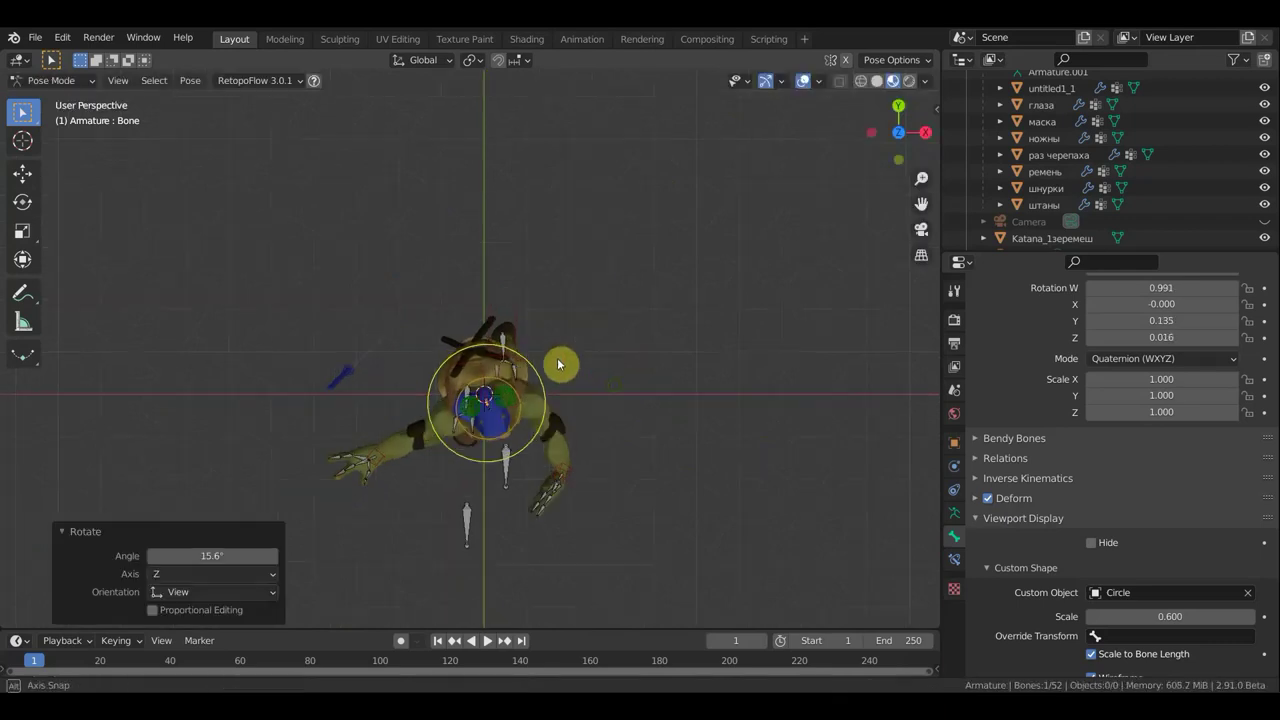
mouse_move(623, 366)
middle_down()
mouse_move(446, 202)
mouse_move(352, 272)
middle_up()
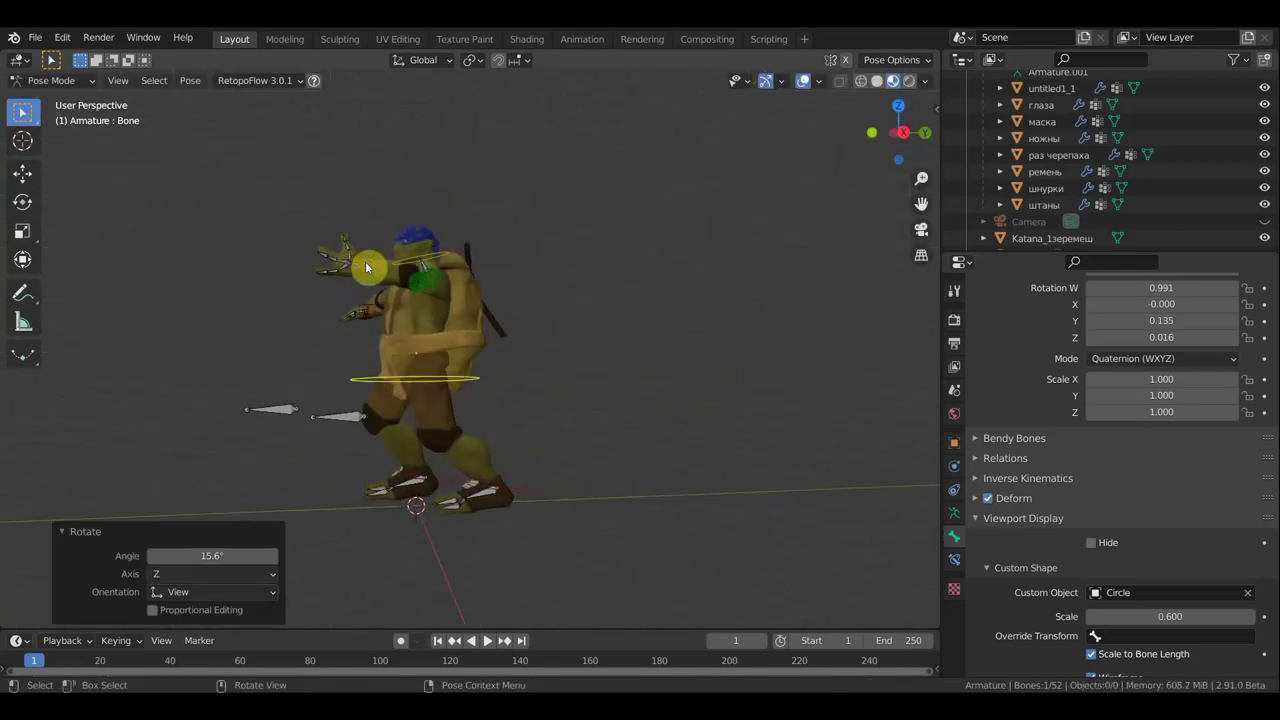
Move the second hand's control bone and rotate it 123°
click(383, 280)
key(g)
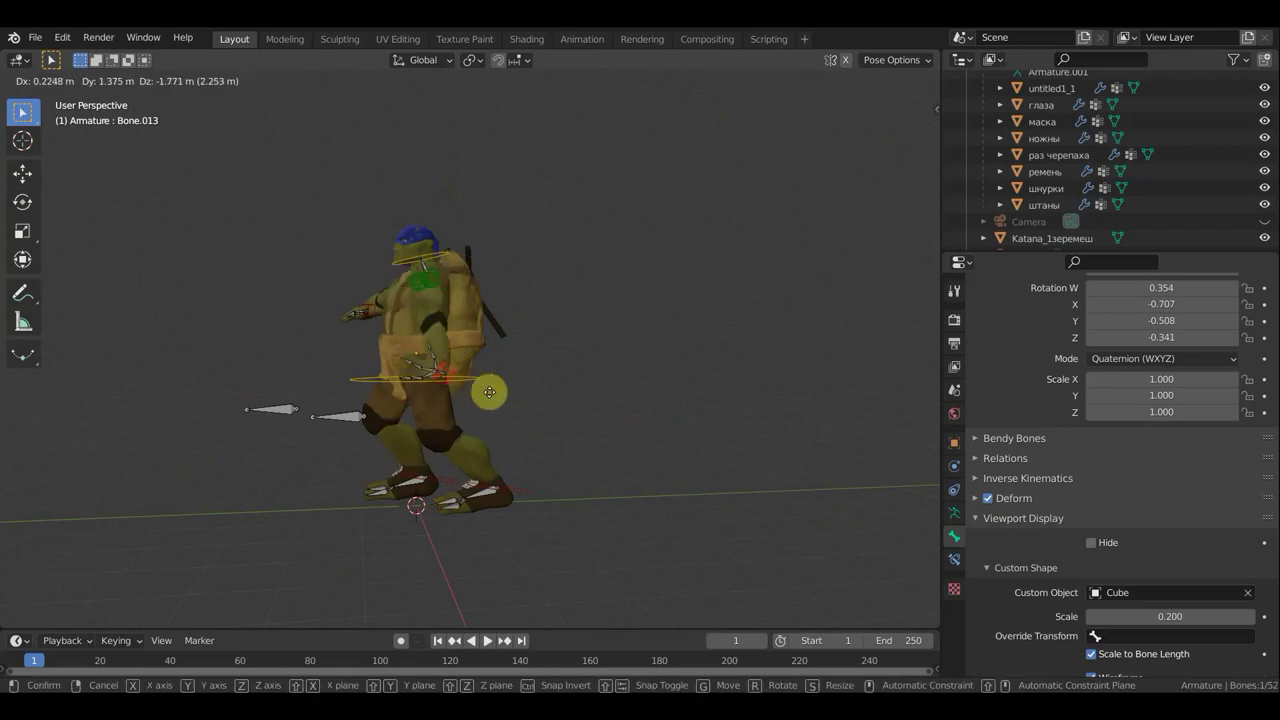
click(484, 390)
key(r)
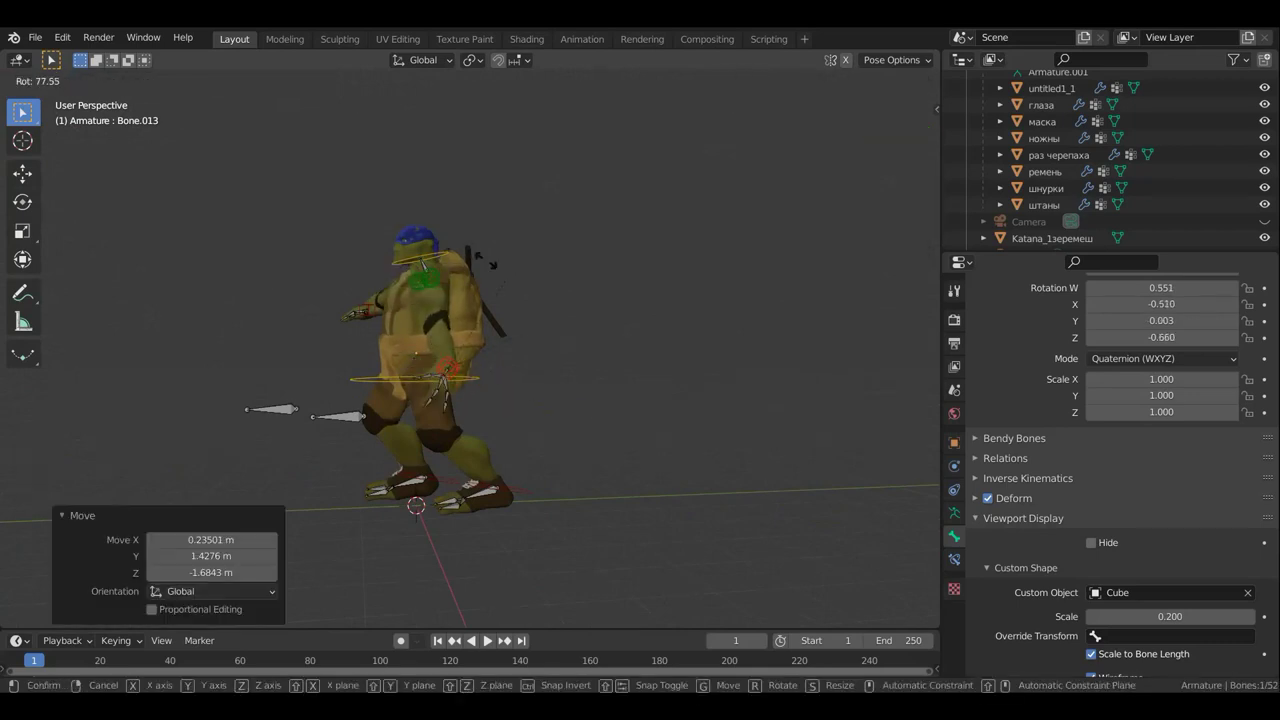
click(418, 243)
Fine-tune the second hand with a small rotation, a nudge, and a 38.8° rotation
key(r)
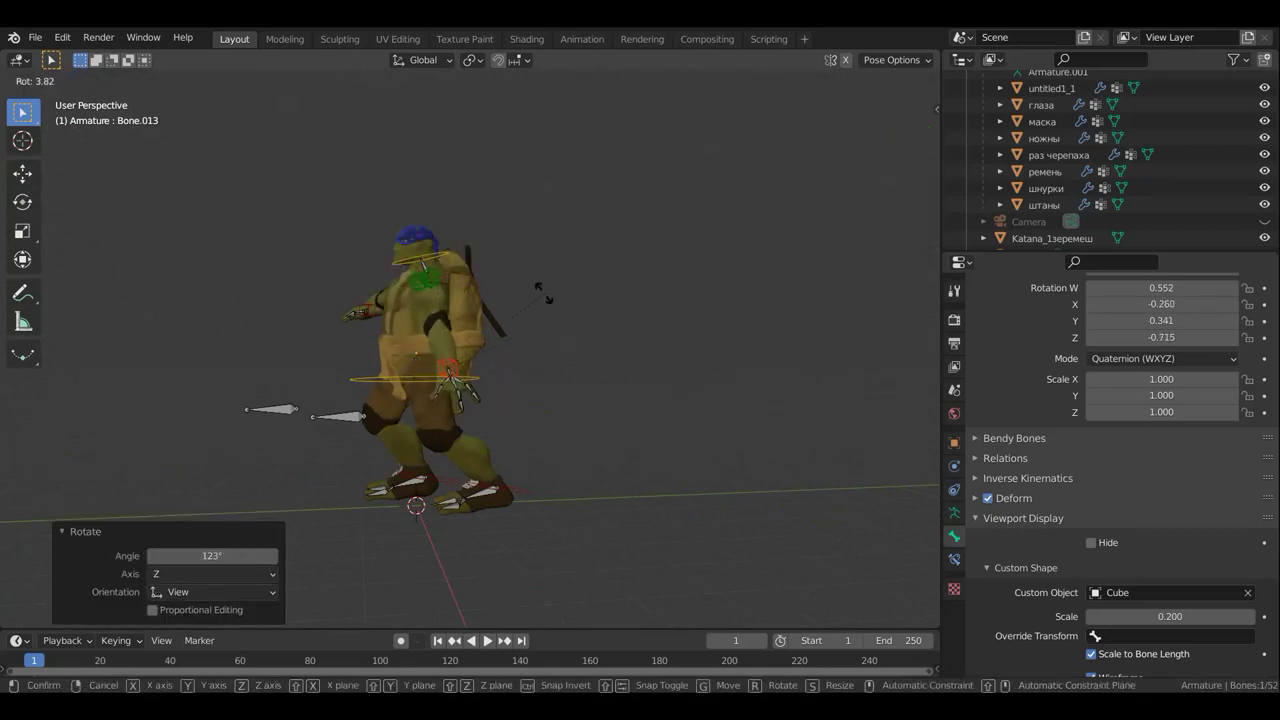
click(518, 305)
key(g)
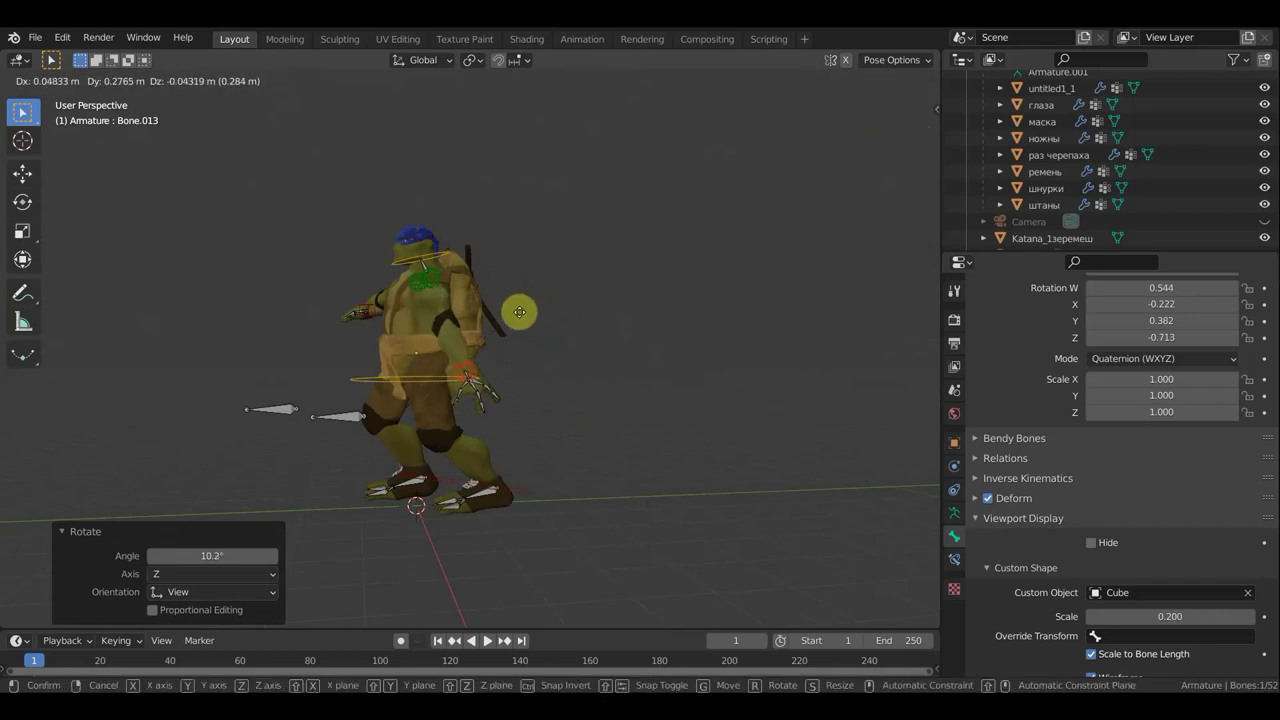
click(514, 289)
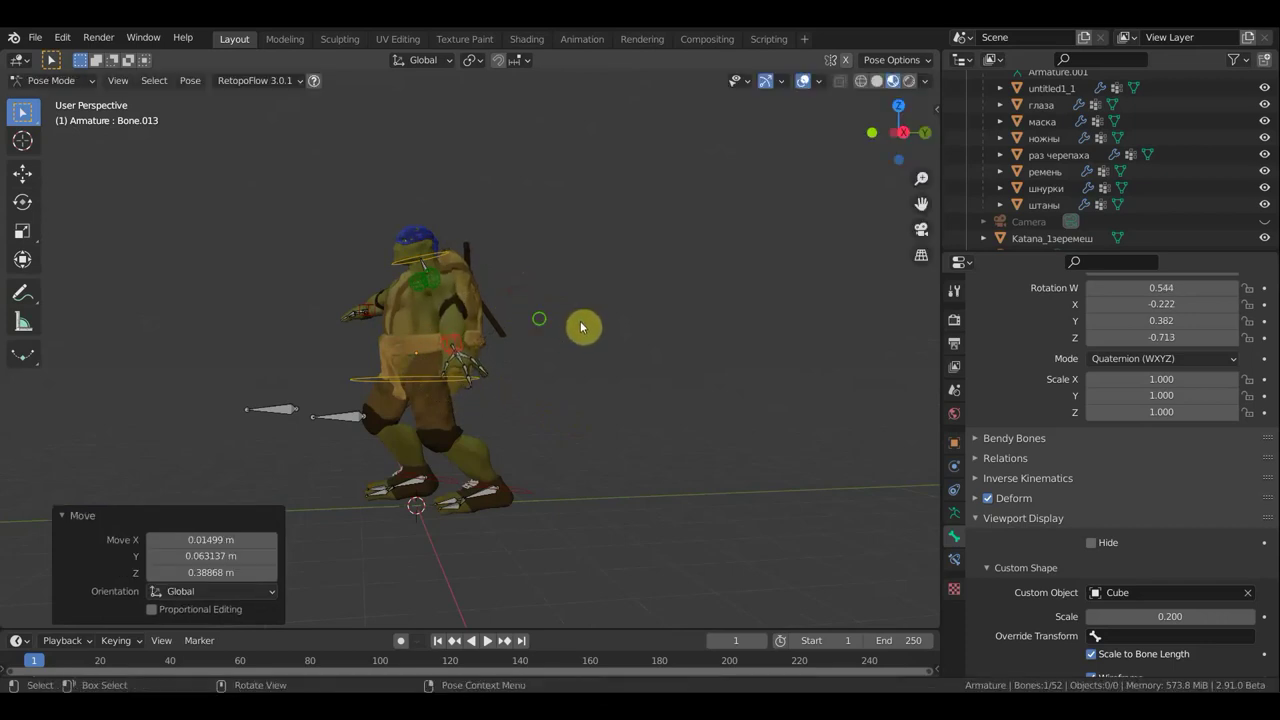
middle_drag(586, 323, 726, 329)
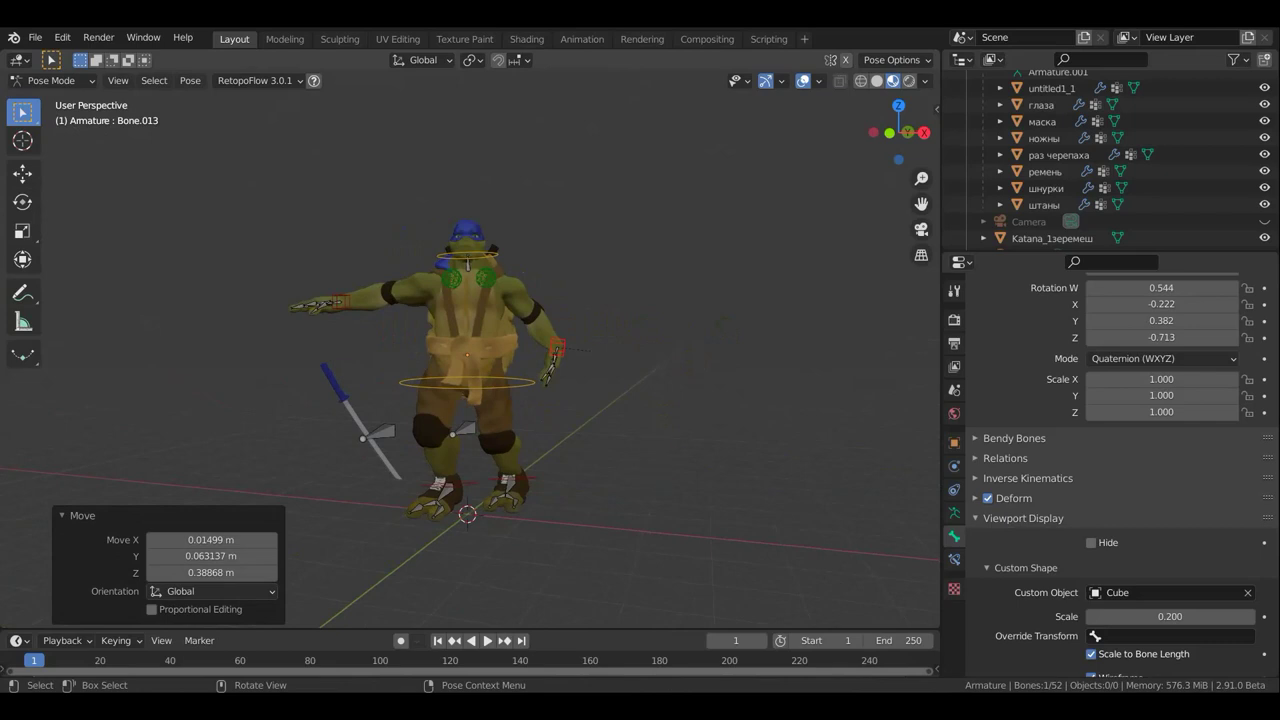
key(r)
click(618, 355)
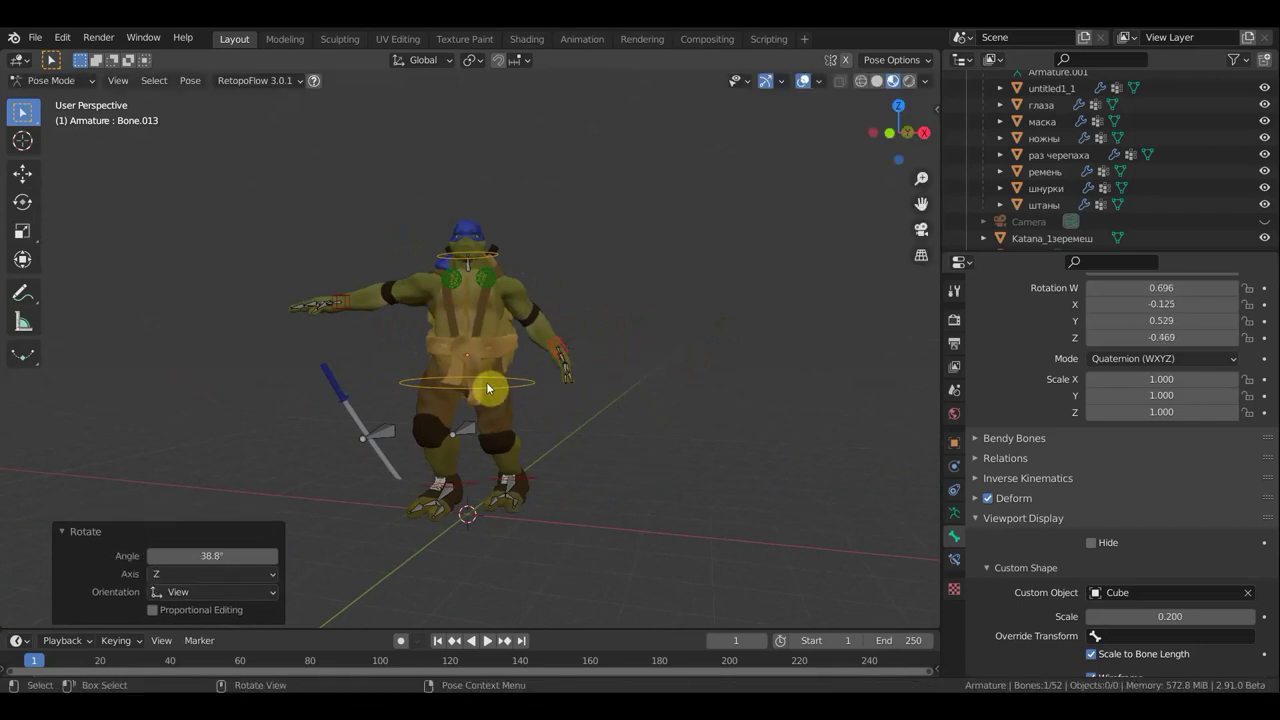
Lower the waist control bone further, bringing the hip down 0.24 m in total
click(491, 392)
key(g)
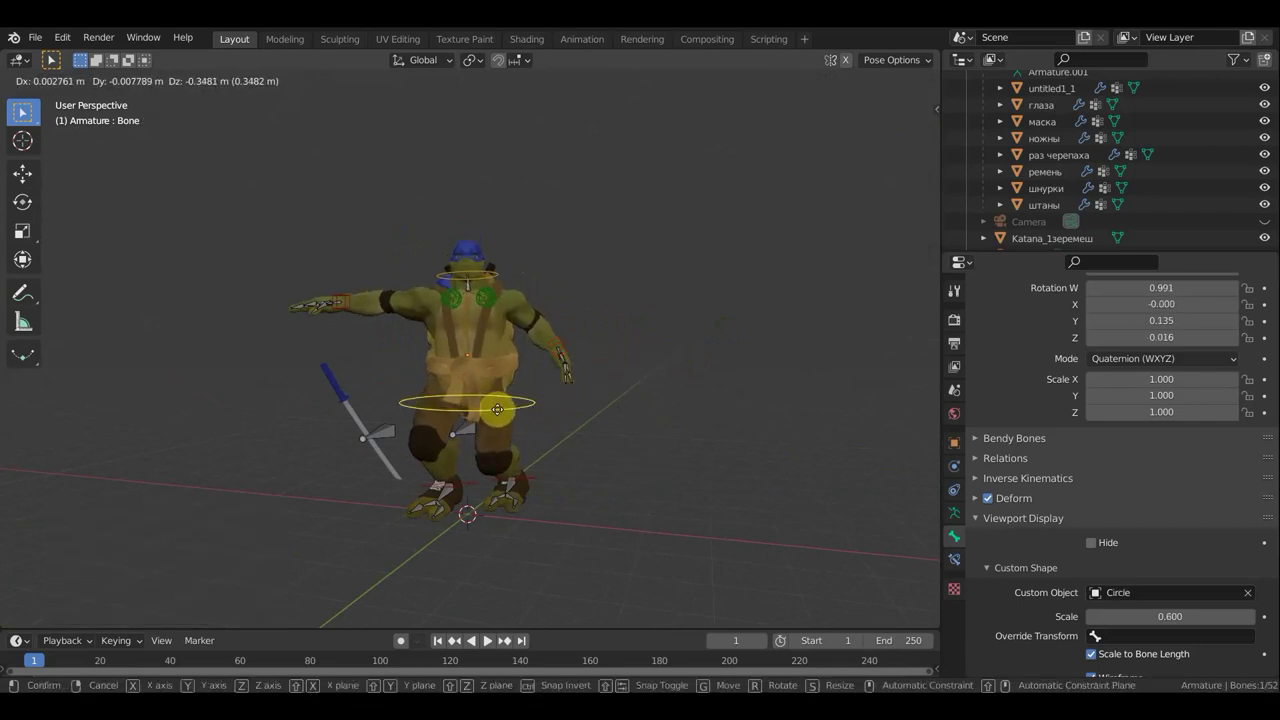
click(497, 404)
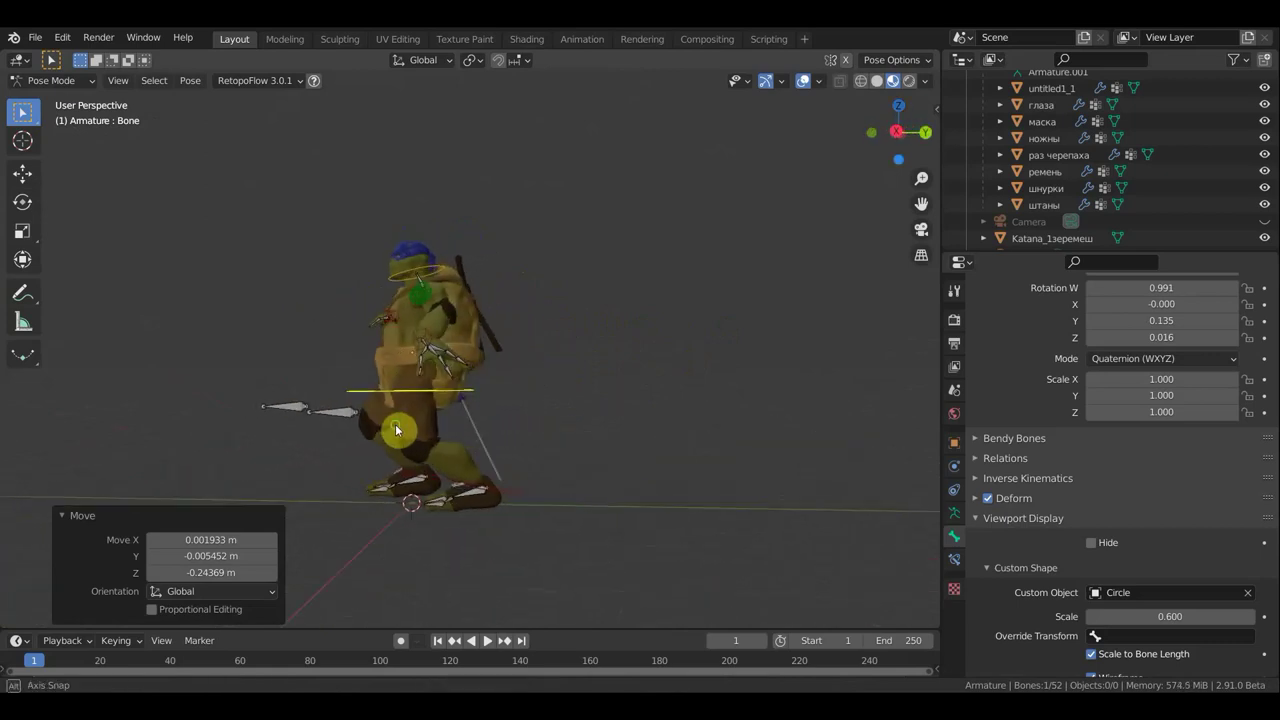
middle_drag(528, 440, 465, 502)
Try moving one foot bone and undo it, then step the other foot outward
click(471, 497)
key(g)
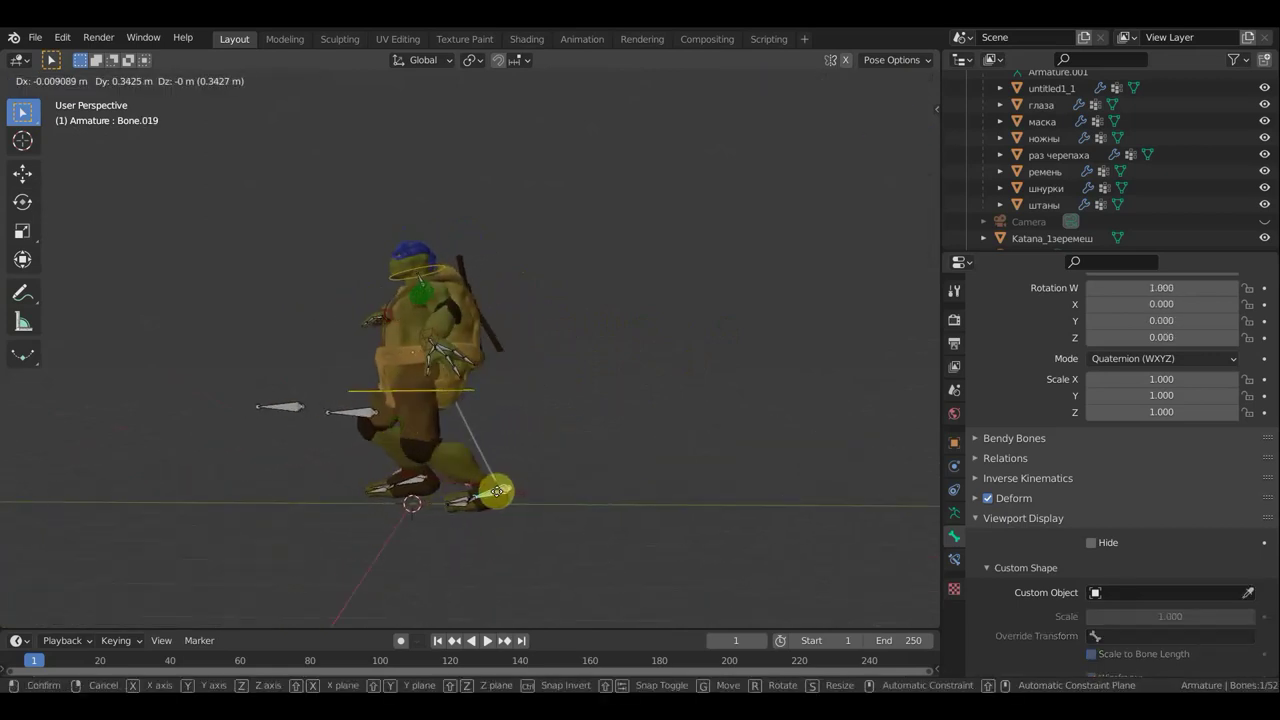
click(493, 493)
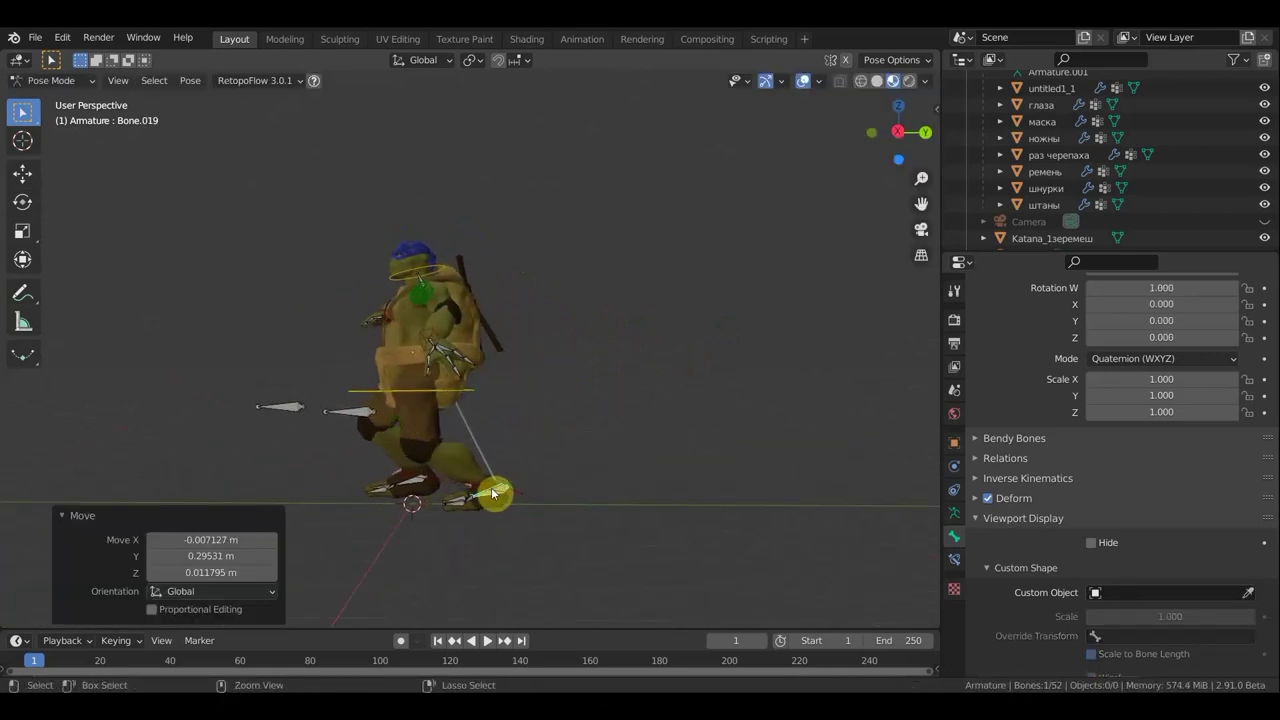
key(ctrl+z)
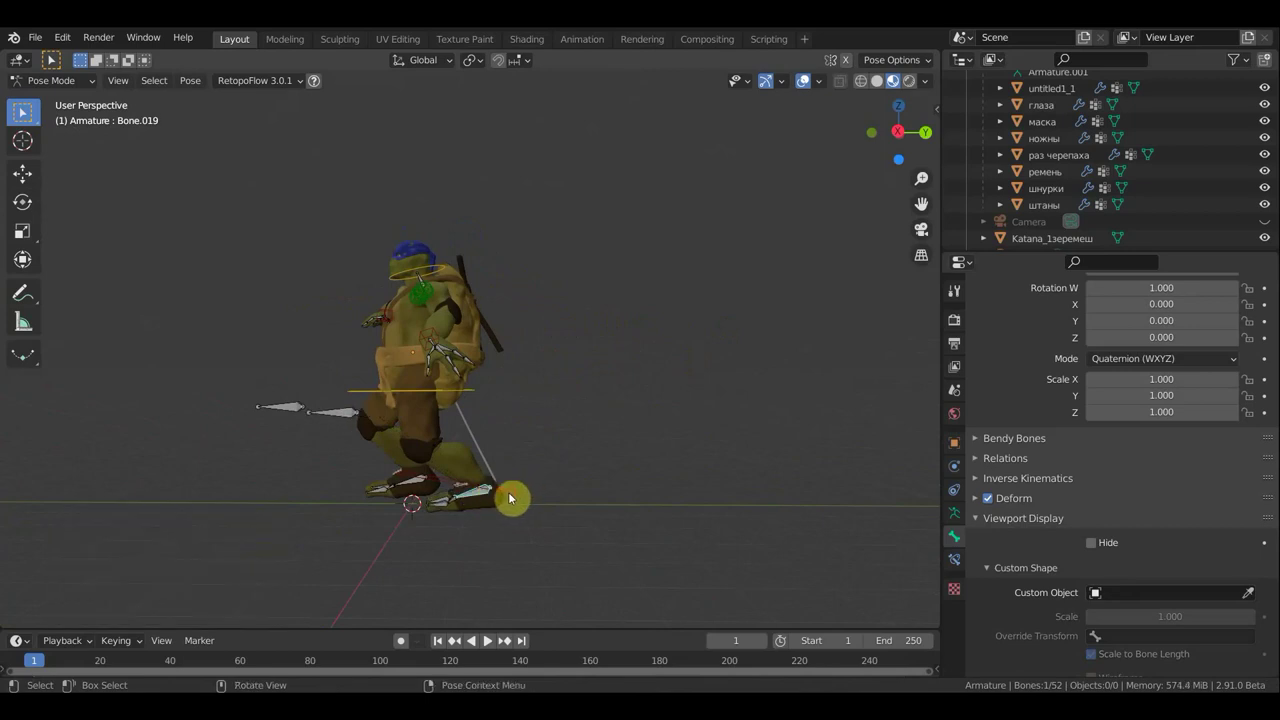
click(510, 498)
key(g)
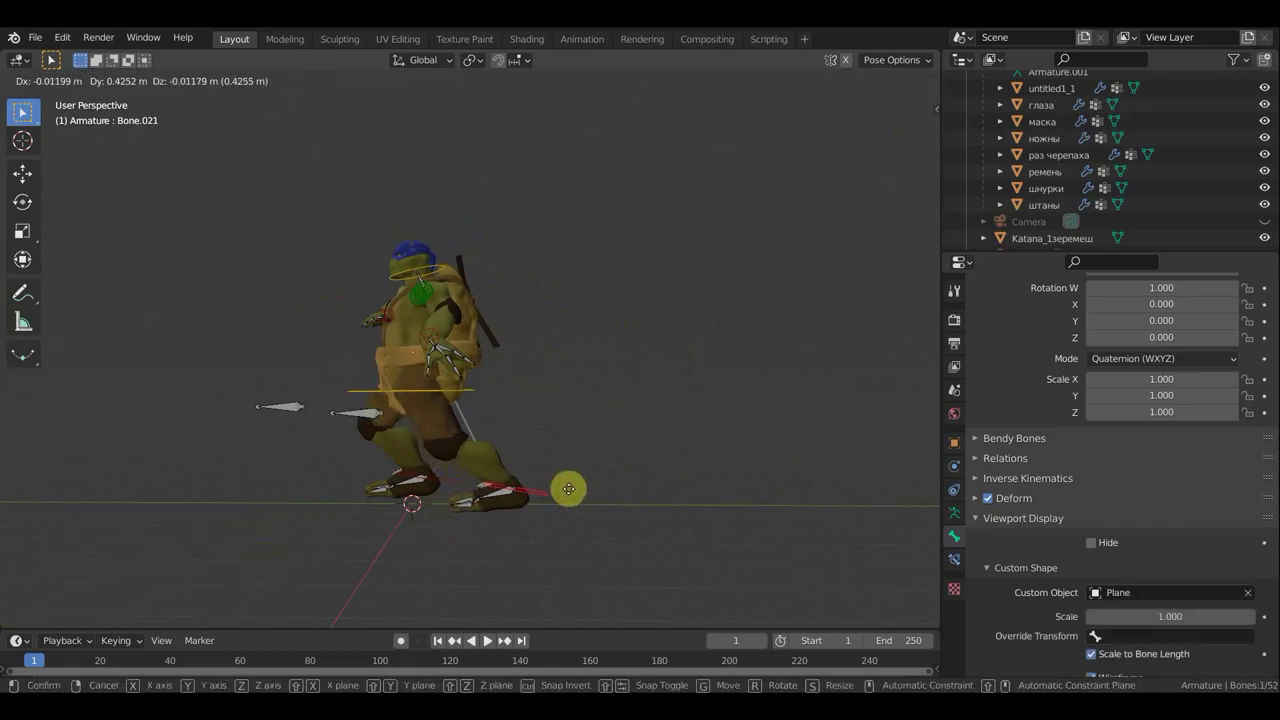
click(568, 489)
mouse_move(631, 580)
middle_down()
mouse_move(551, 159)
mouse_move(526, 189)
mouse_move(409, 100)
mouse_move(374, 574)
mouse_move(568, 472)
middle_up()
Shift the foot bones apart, moving Bone.045 0.56 m along −X
key(g)
click(592, 505)
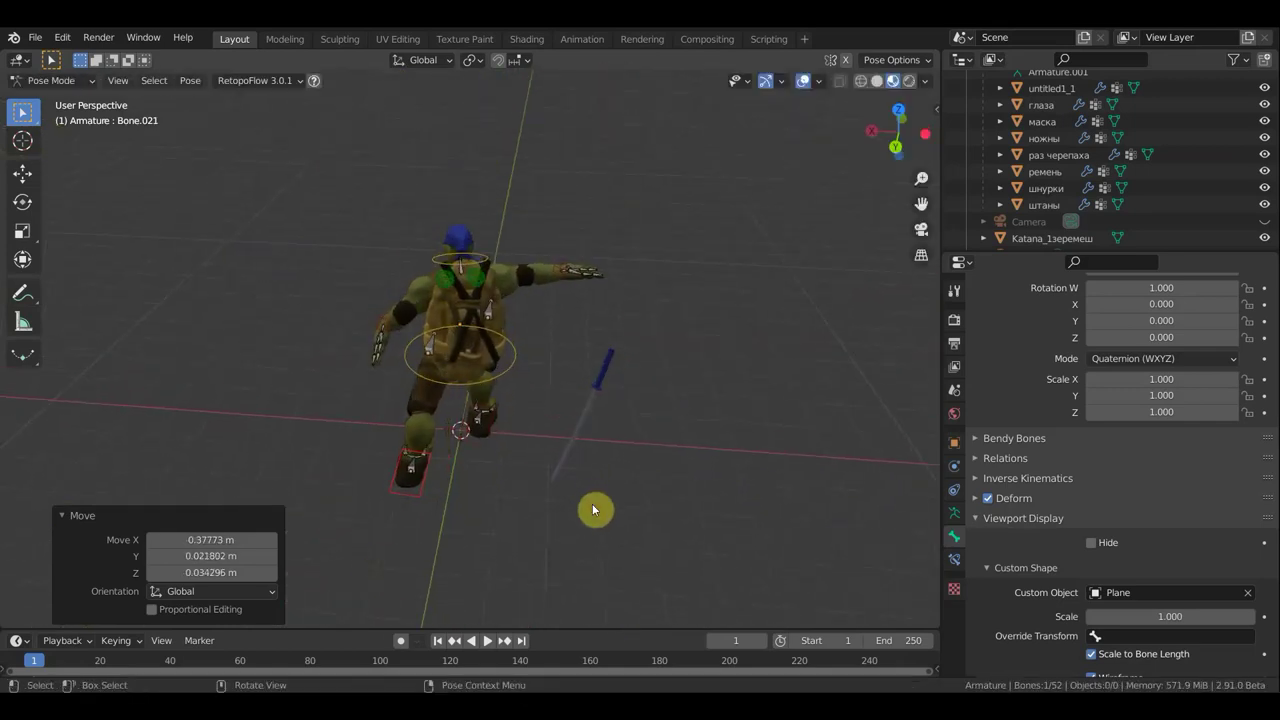
click(488, 443)
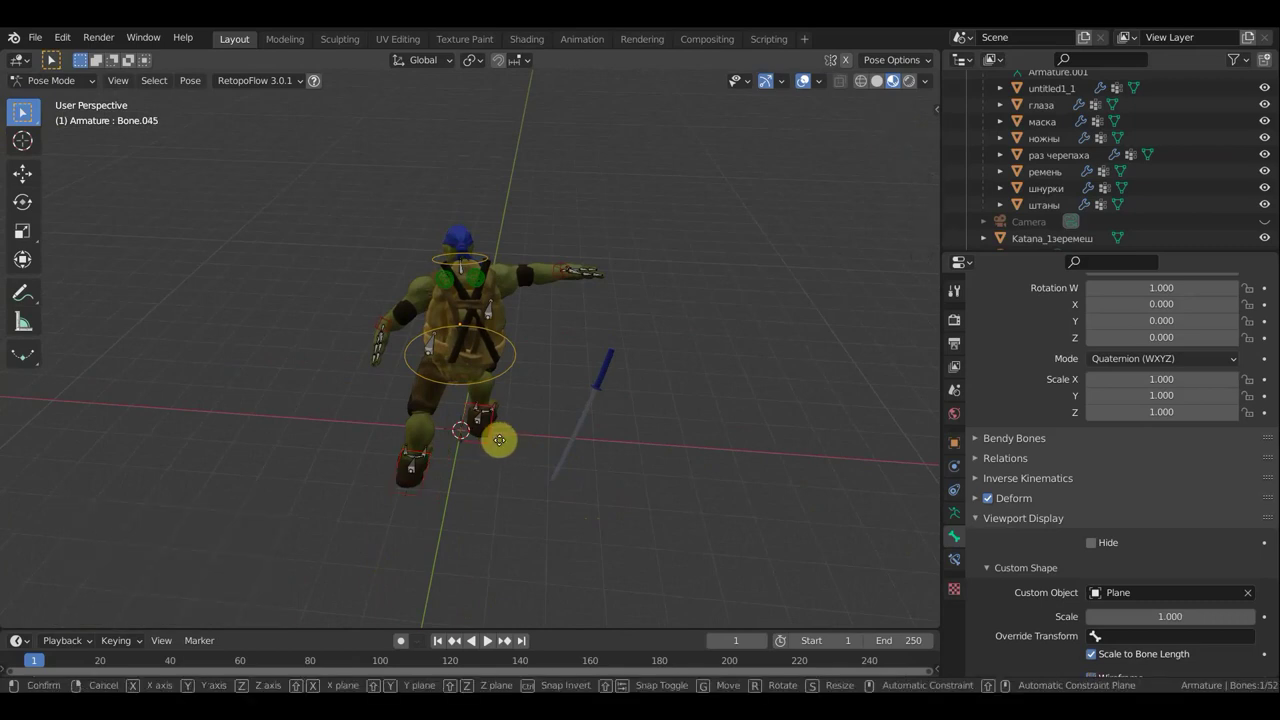
key(g)
click(536, 463)
mouse_move(536, 463)
middle_down()
mouse_move(654, 466)
mouse_move(791, 397)
mouse_move(894, 386)
mouse_move(851, 415)
middle_up()
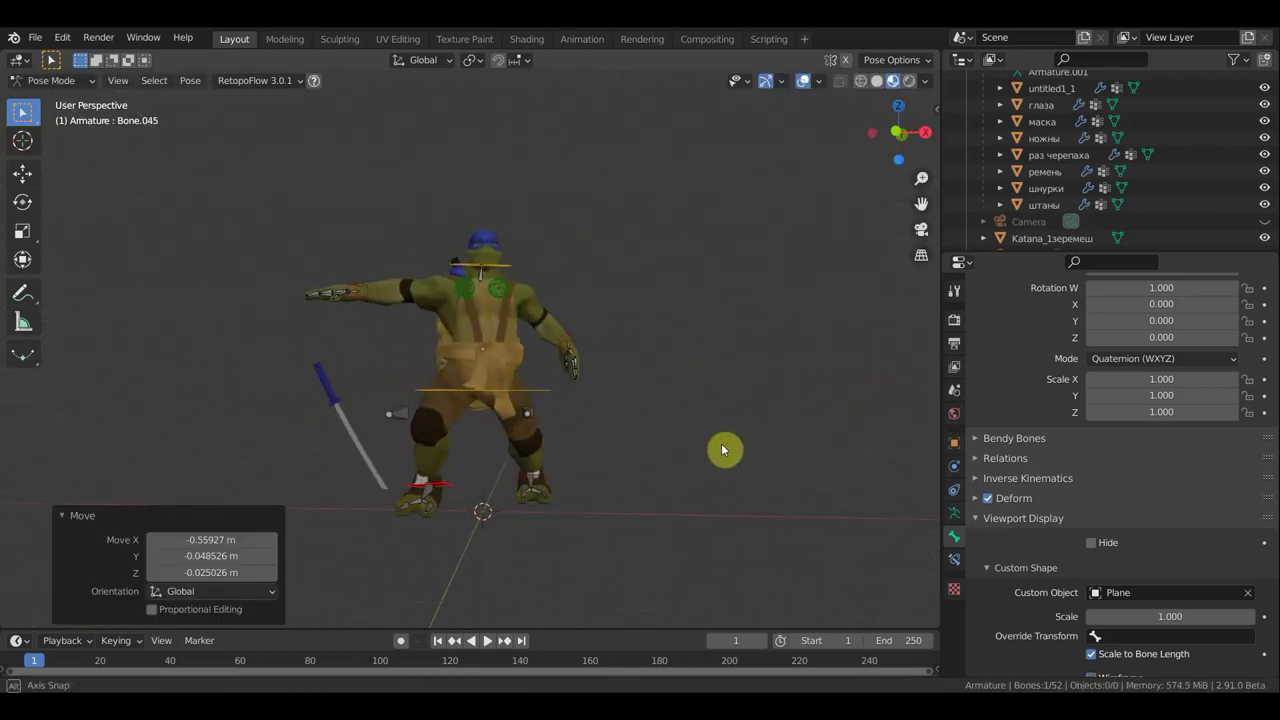
mouse_move(721, 443)
middle_down()
mouse_move(720, 477)
mouse_move(594, 469)
mouse_move(627, 474)
mouse_move(552, 414)
middle_up()
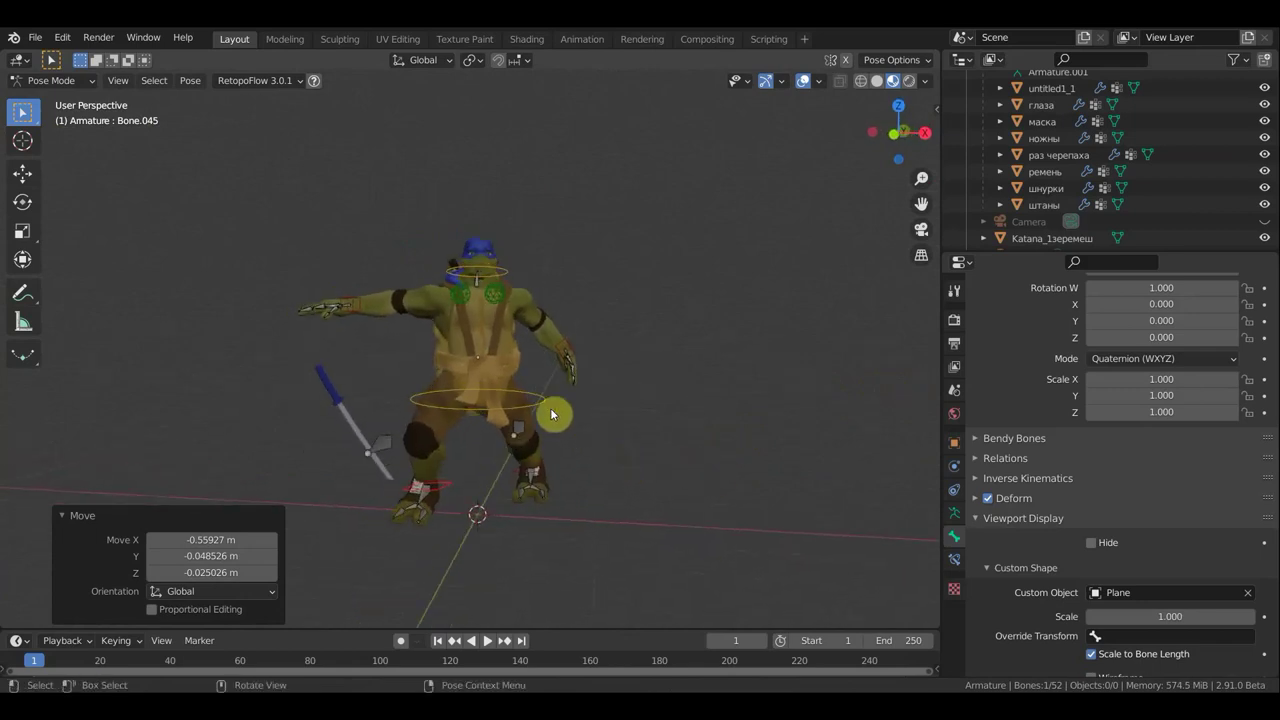
Rotate the neck ring control bone Bone.002 by about 19.9°
click(502, 268)
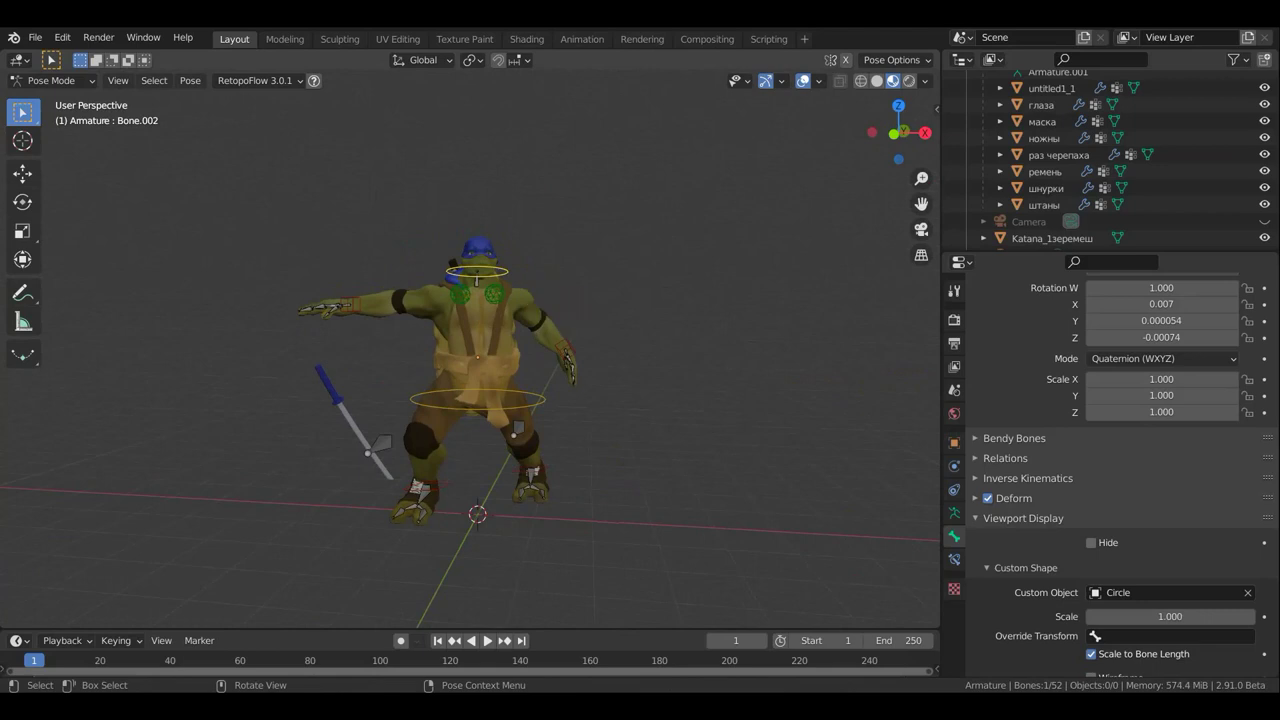
key(r)
click(582, 316)
mouse_move(582, 316)
middle_down()
mouse_move(443, 323)
mouse_move(517, 294)
middle_up()
key(r)
click(521, 268)
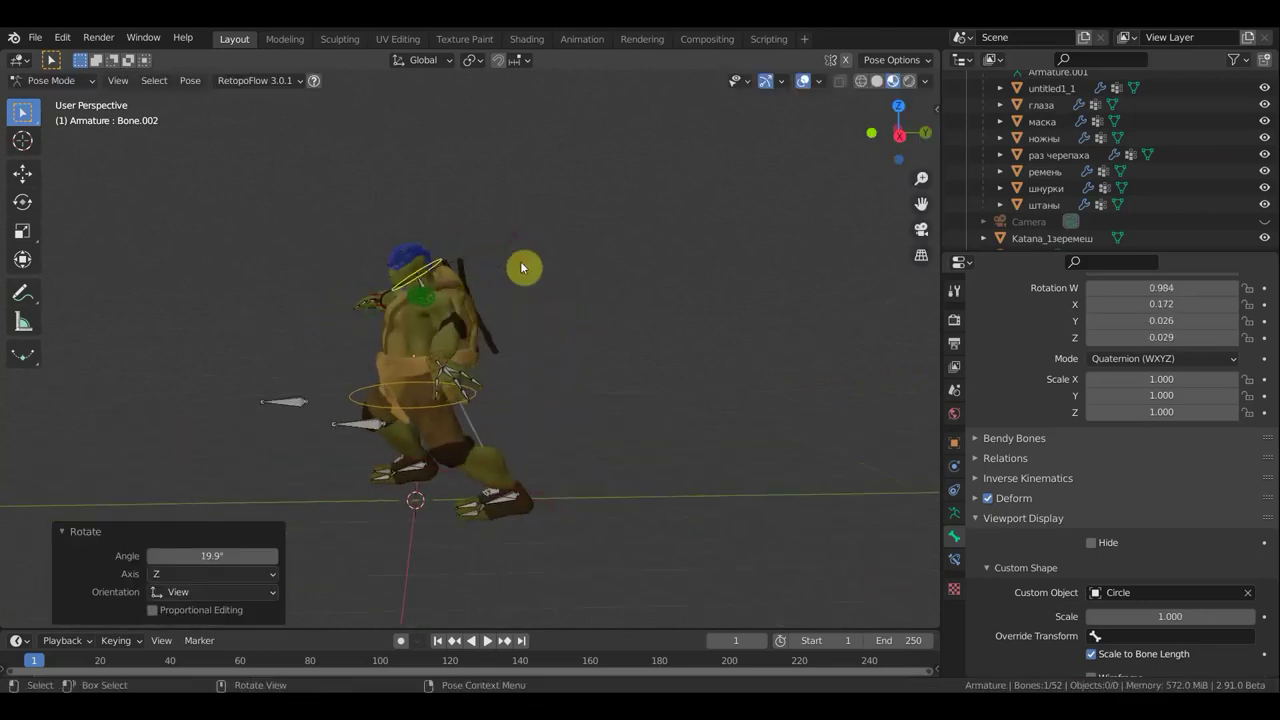
mouse_move(430, 291)
middle_down()
mouse_move(586, 331)
mouse_move(724, 326)
mouse_move(588, 320)
middle_up()
Reposition the hand bone, then move the arm bone and rotate it 44 degrees
click(518, 367)
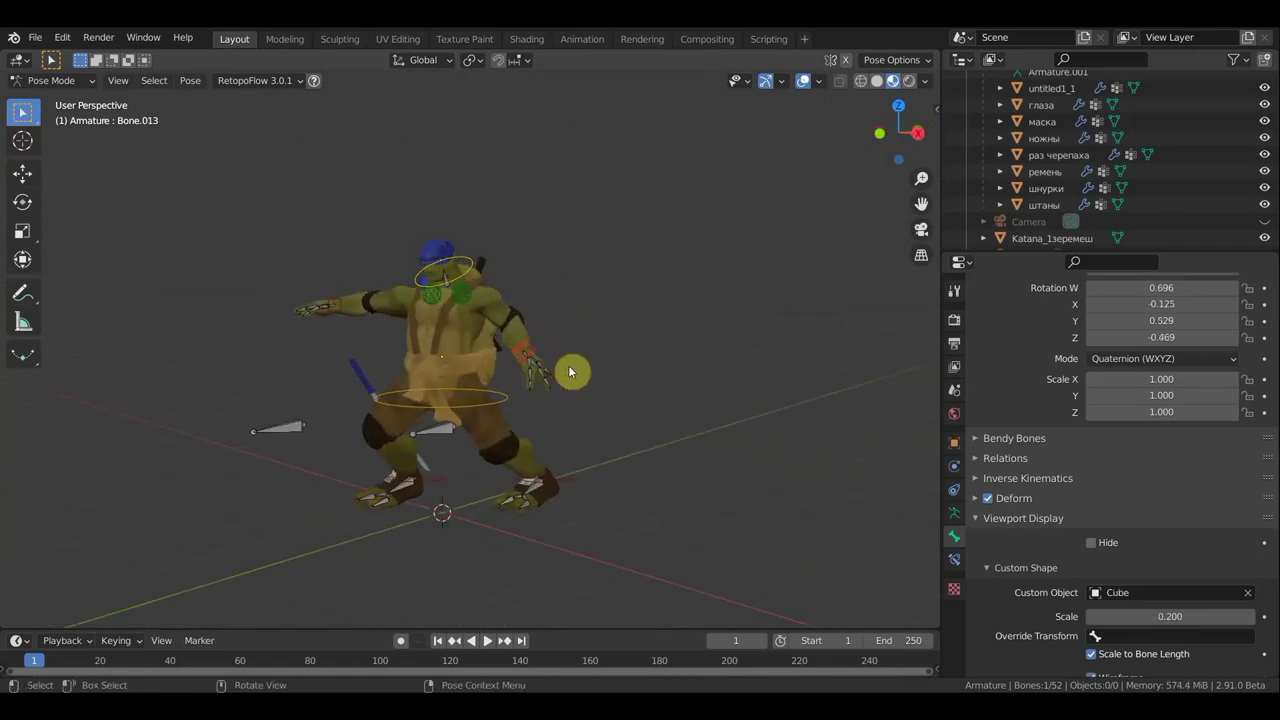
middle_drag(571, 368, 654, 363)
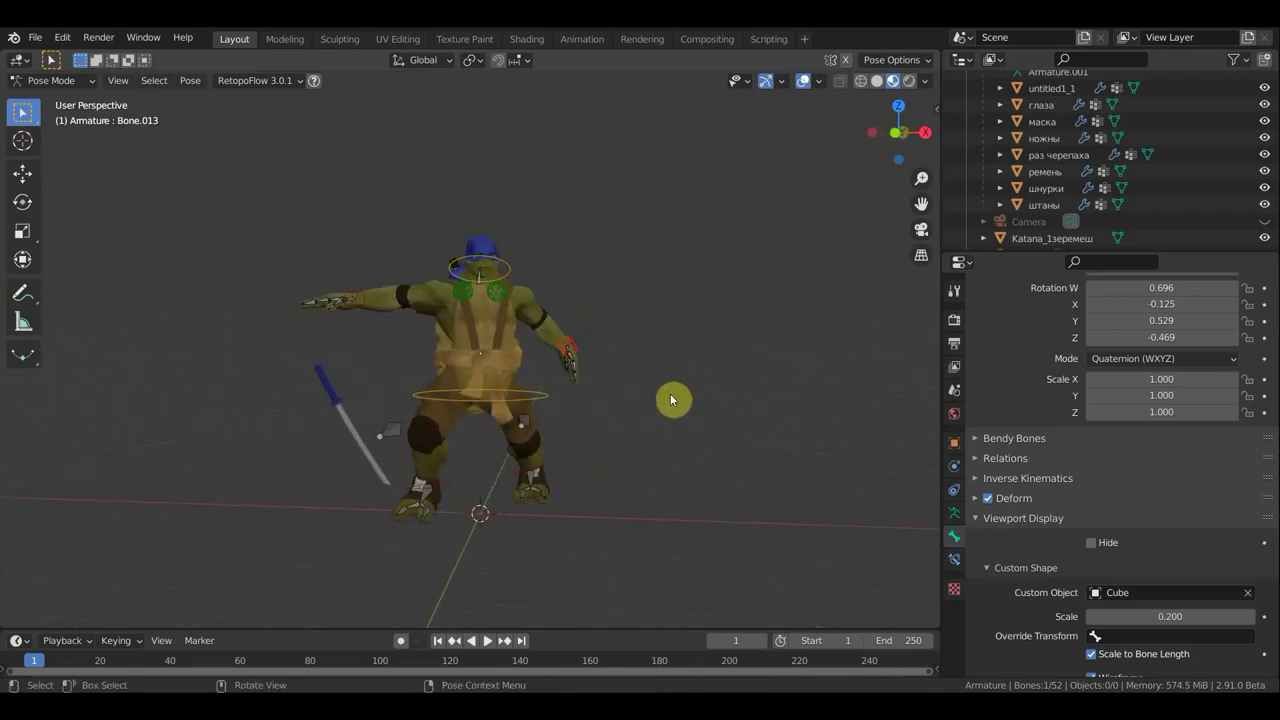
key(g)
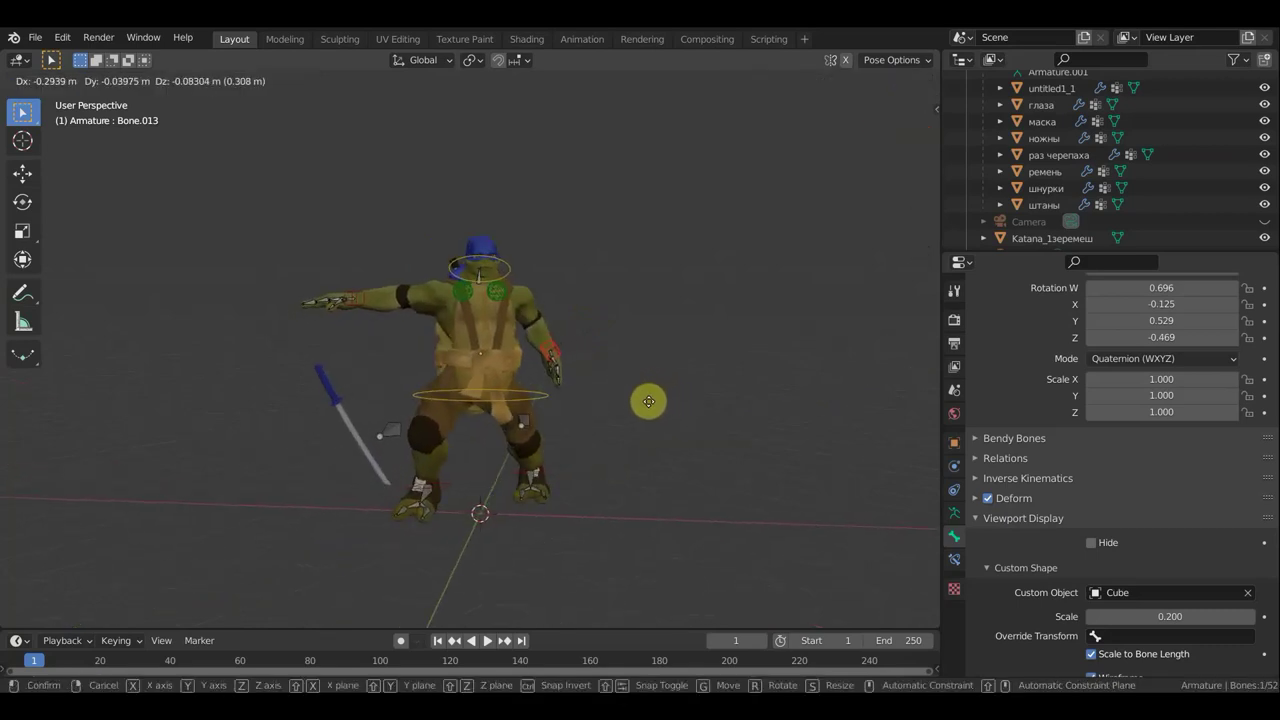
click(654, 402)
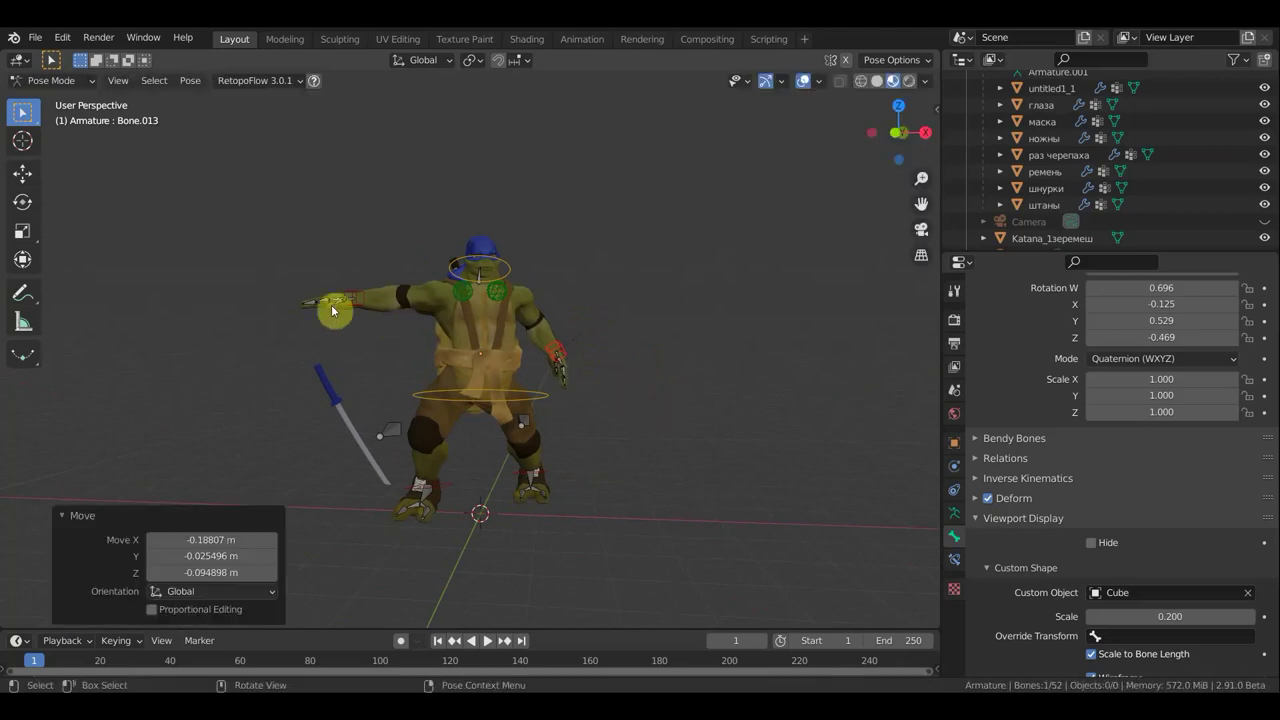
click(377, 303)
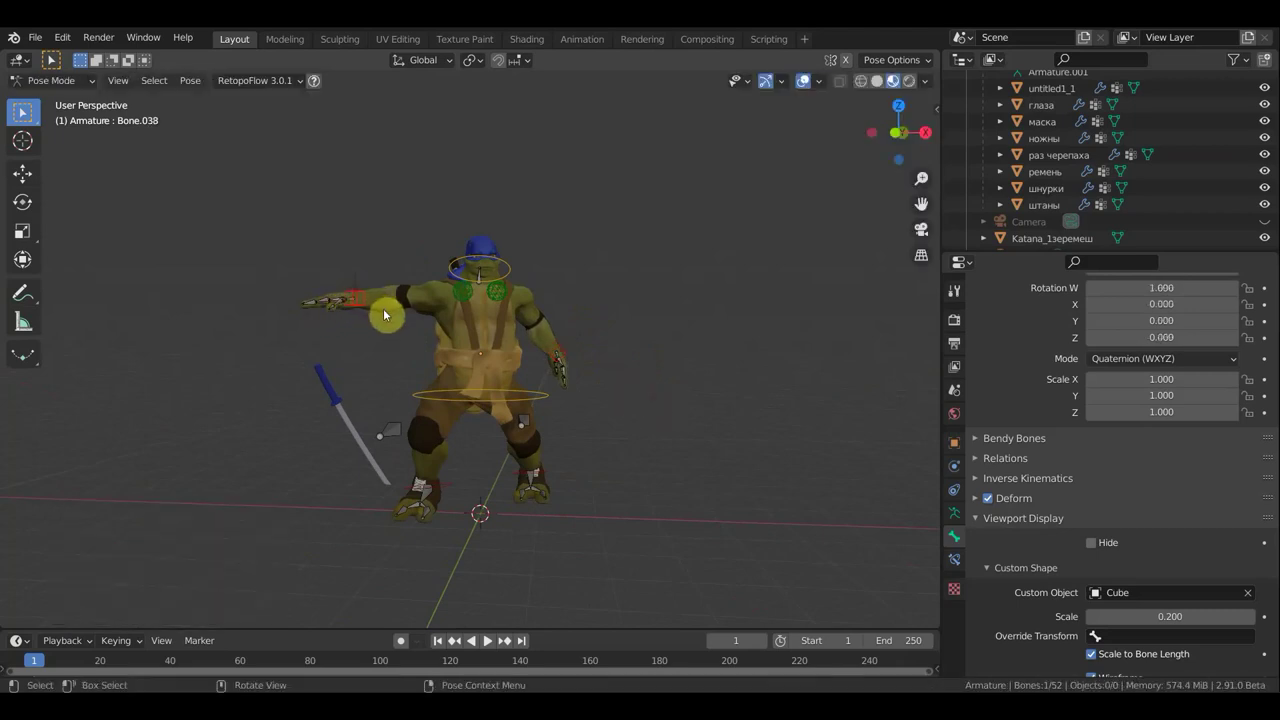
key(g)
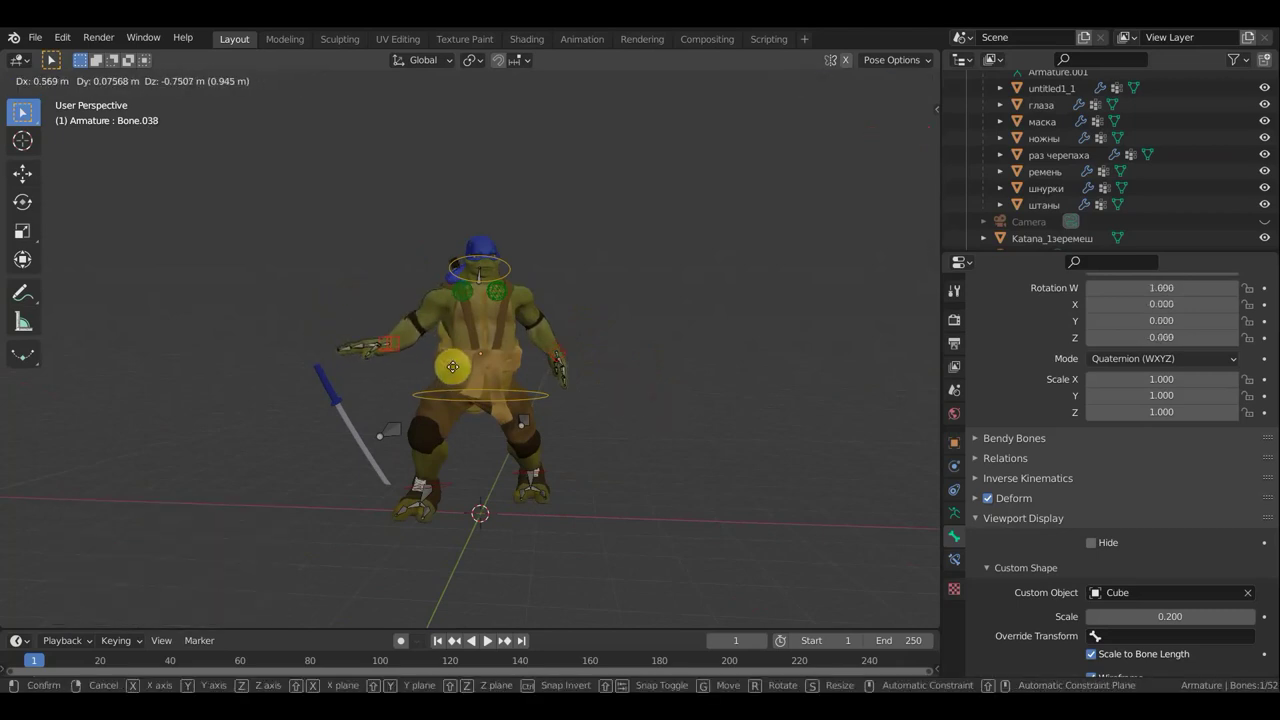
click(458, 362)
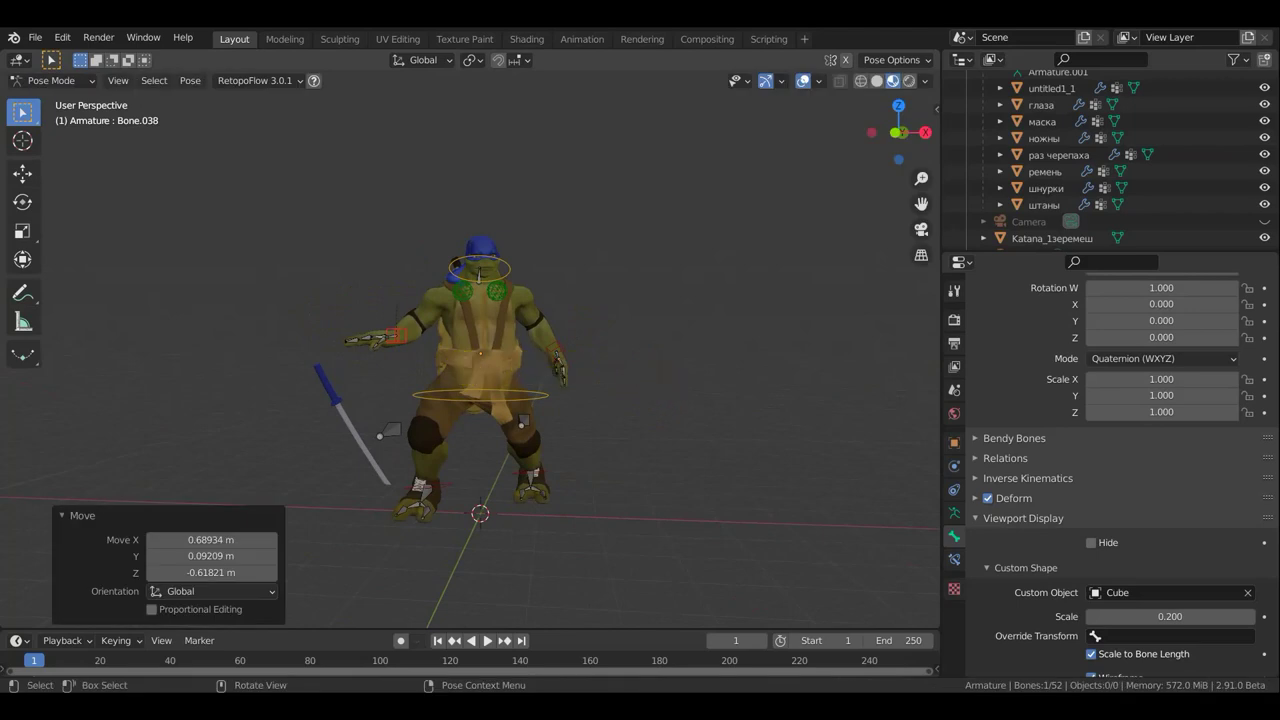
key(r)
click(548, 256)
key(g)
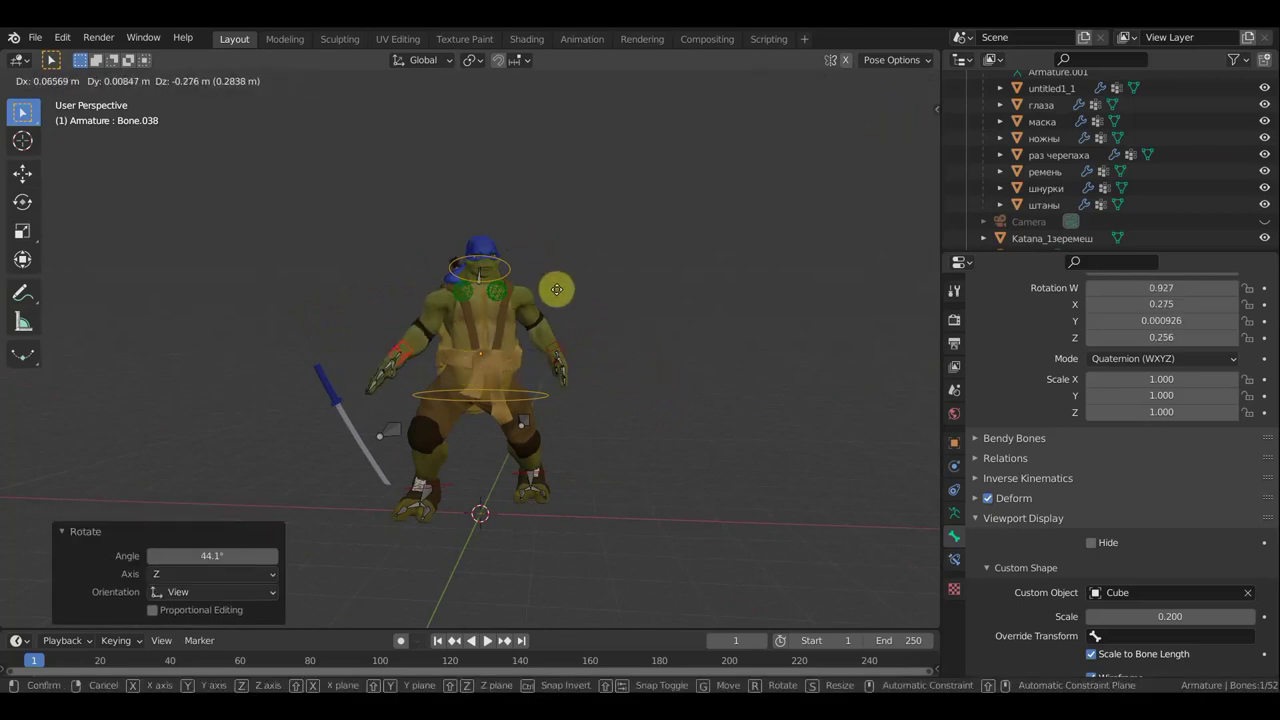
click(551, 285)
Rotate the hand bone twice to correct its angle
mouse_move(551, 285)
middle_down()
mouse_move(669, 317)
mouse_move(780, 303)
mouse_move(571, 311)
middle_up()
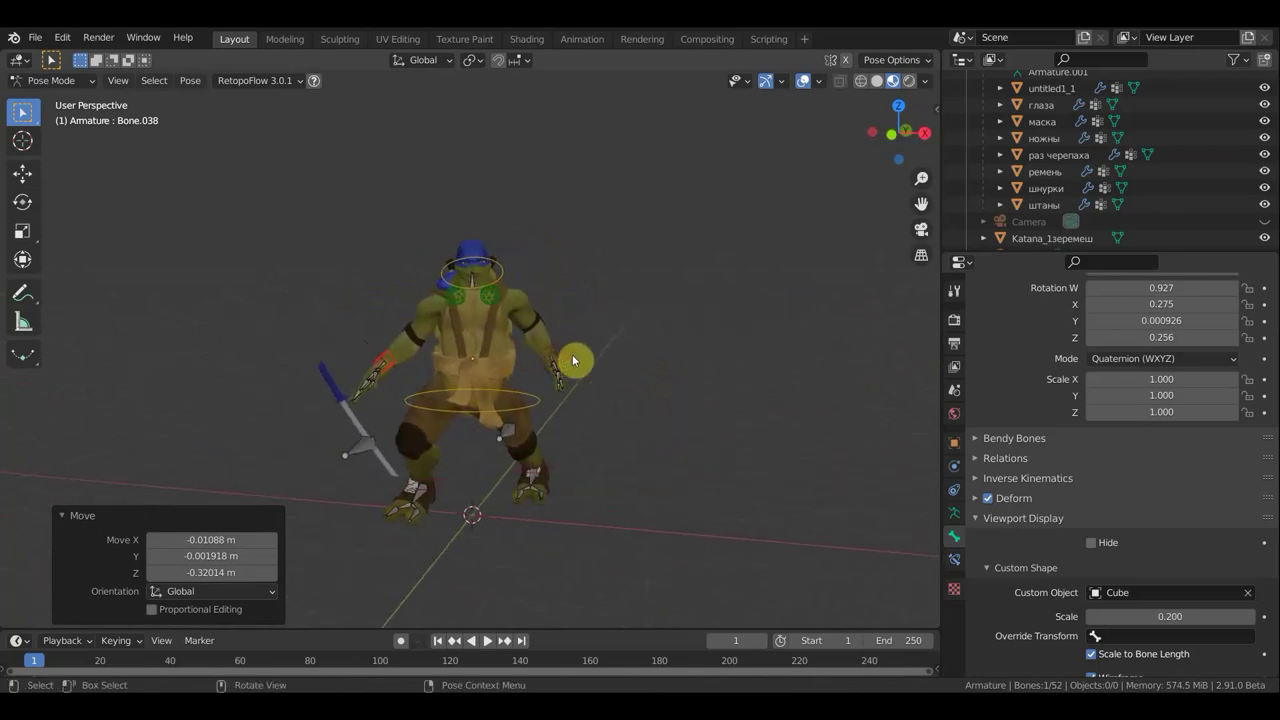
click(572, 354)
key(r)
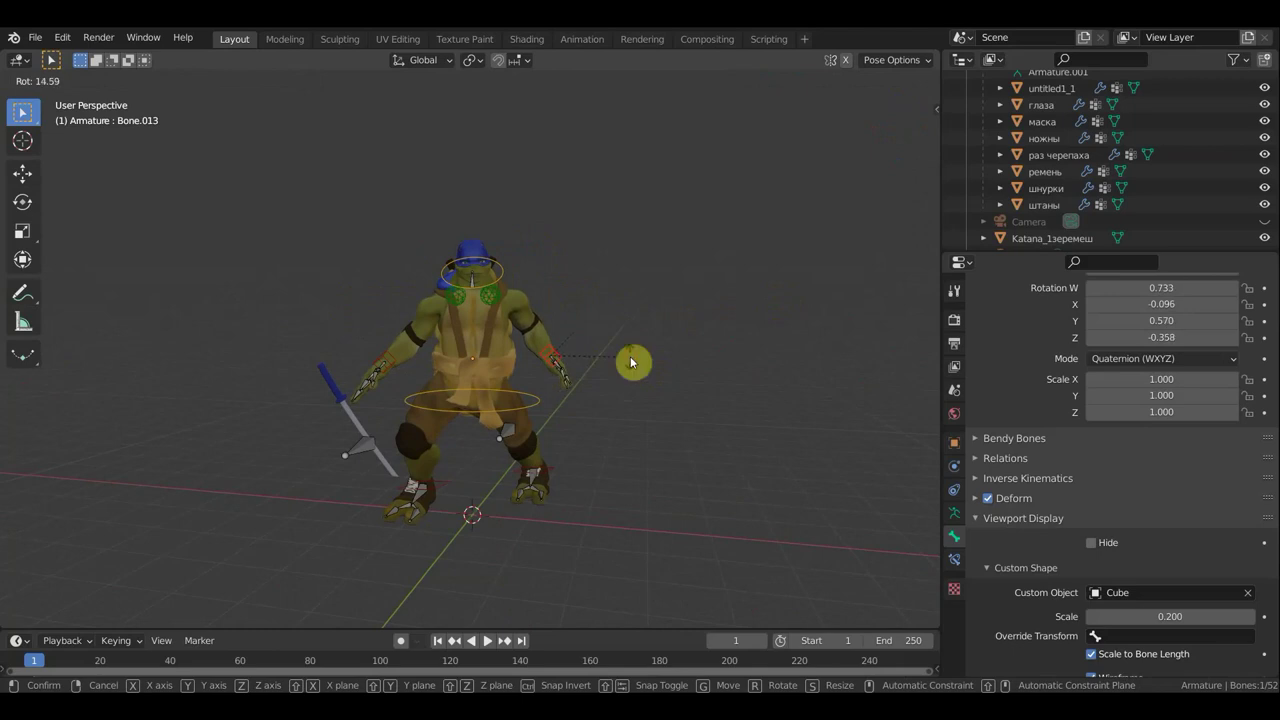
click(631, 362)
key(r)
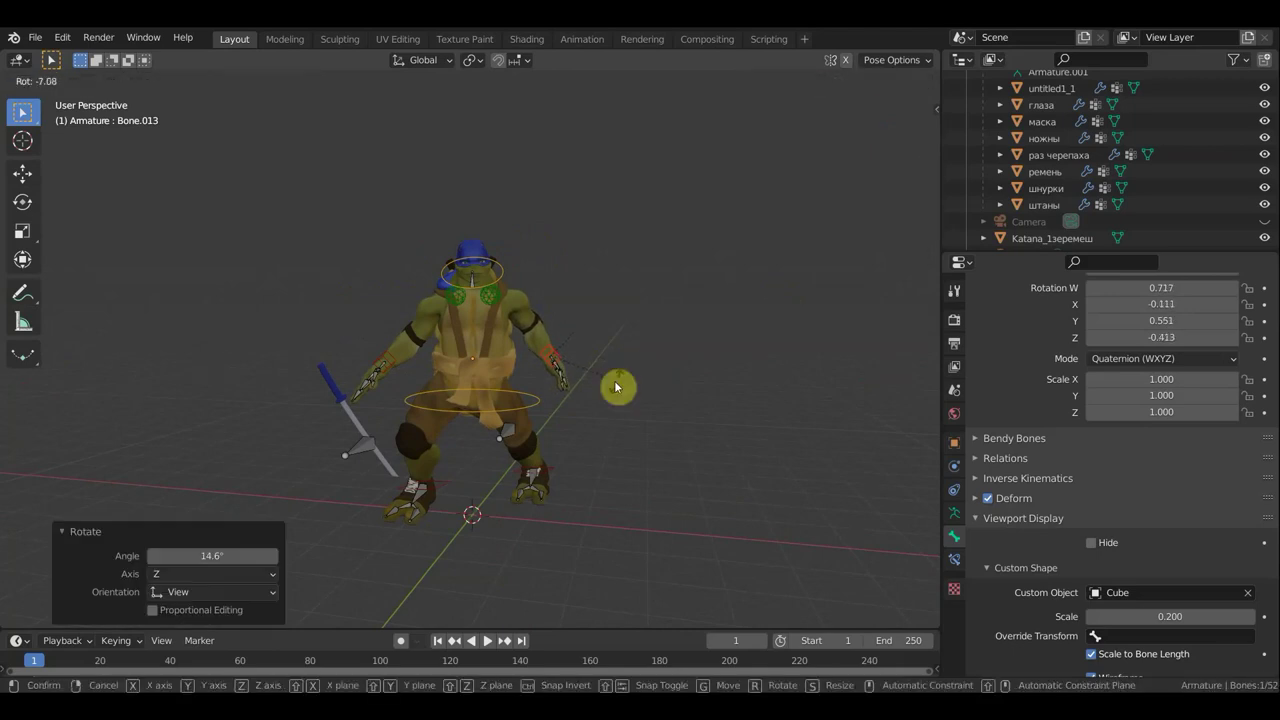
click(616, 387)
Zoom in on the hand and curl the first two finger bones
mouse_move(616, 387)
middle_down()
mouse_move(357, 406)
mouse_move(514, 317)
mouse_move(491, 320)
middle_up()
scroll(427, 316, up, 3)
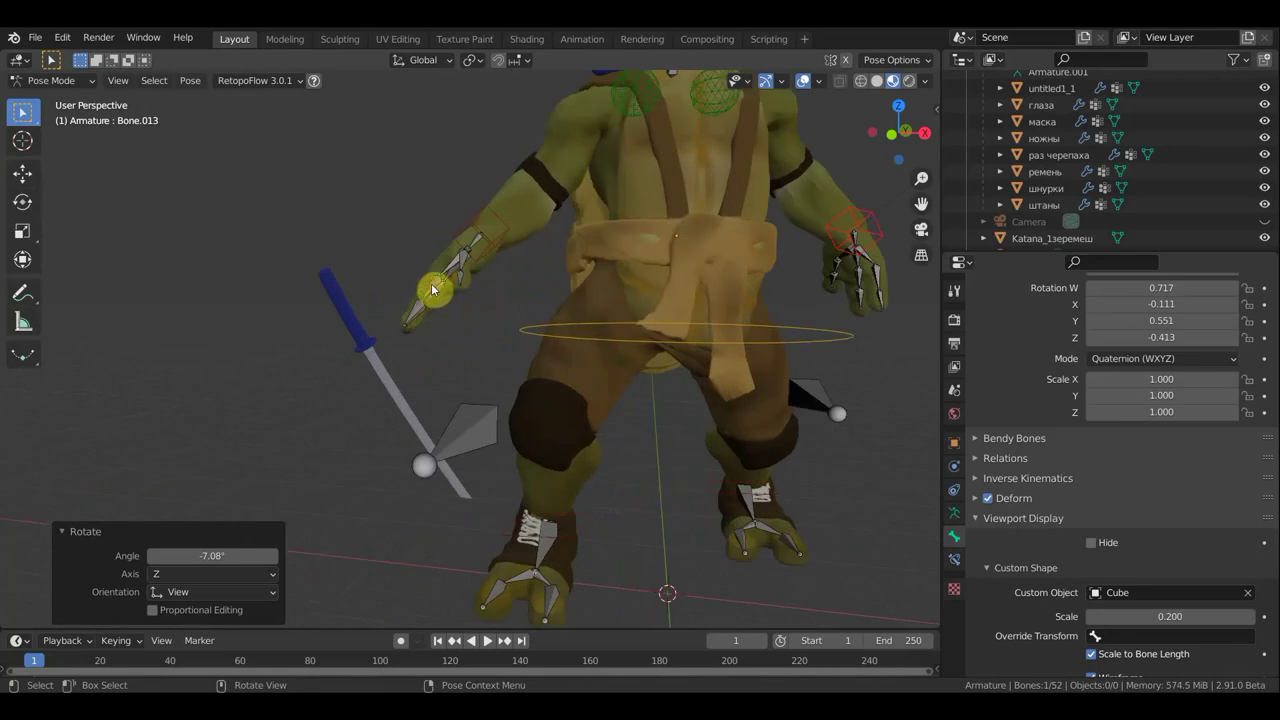
click(432, 287)
key(r)
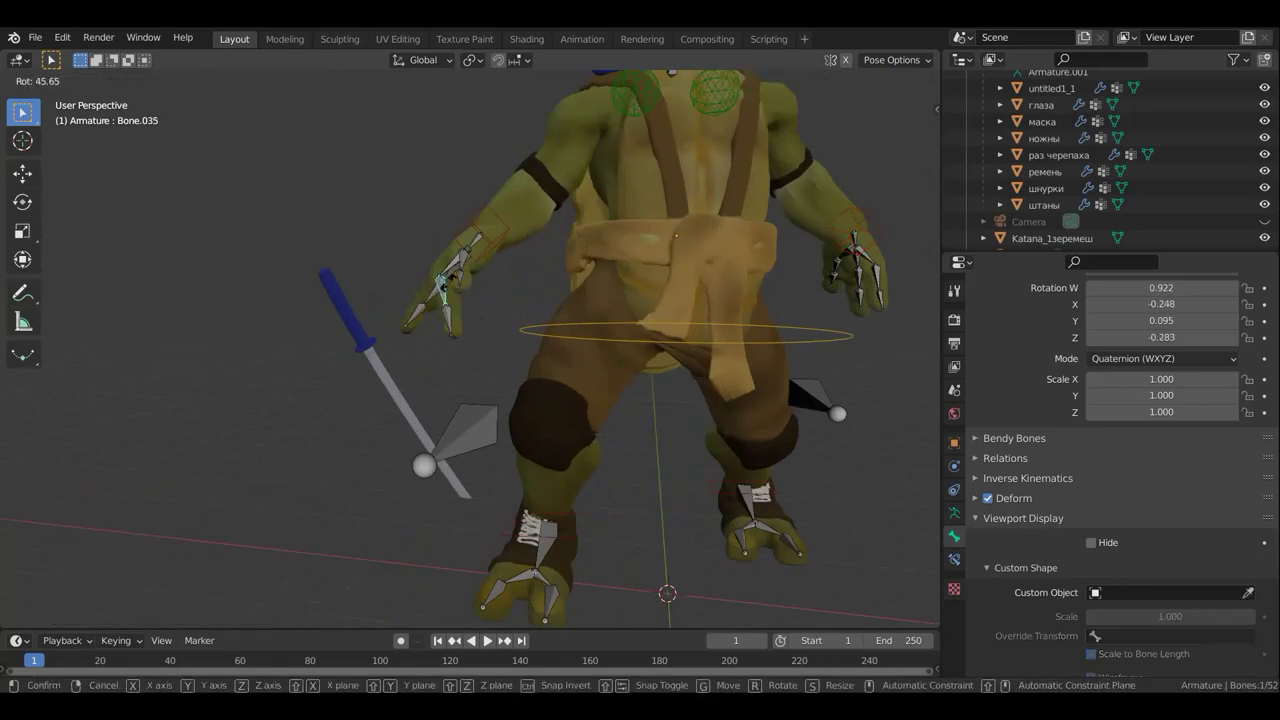
click(450, 289)
click(452, 321)
key(r)
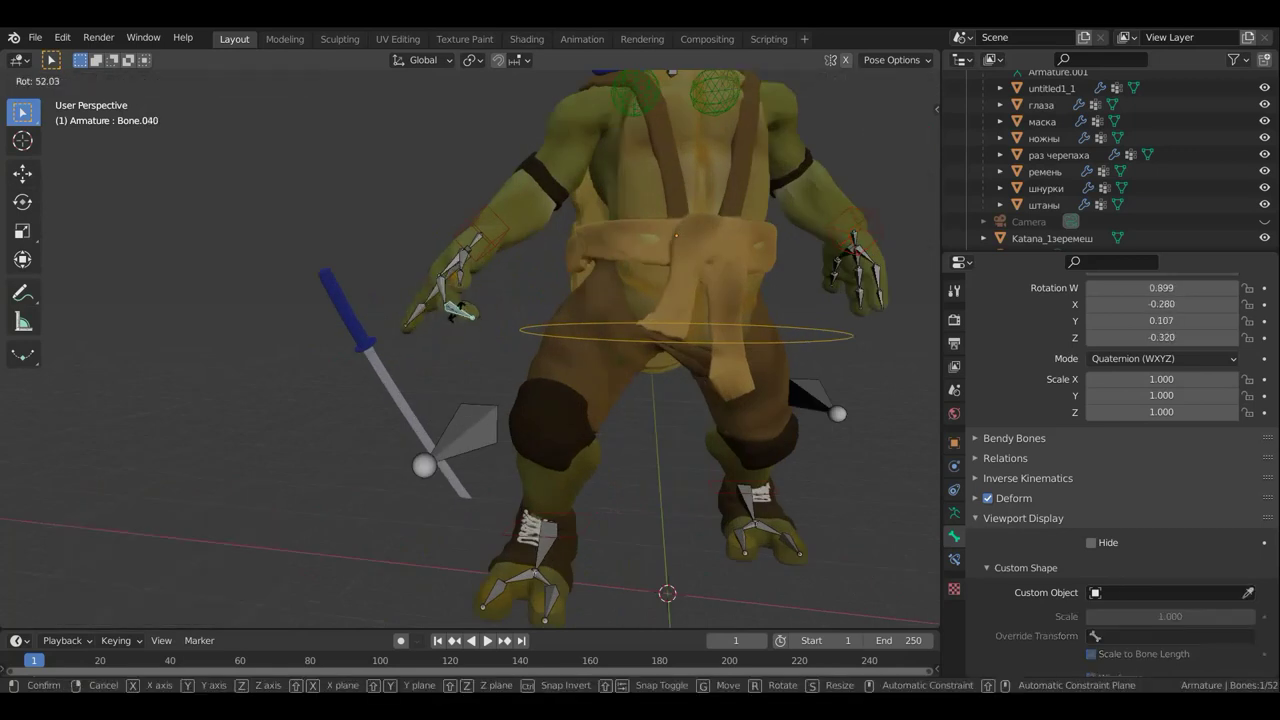
click(455, 273)
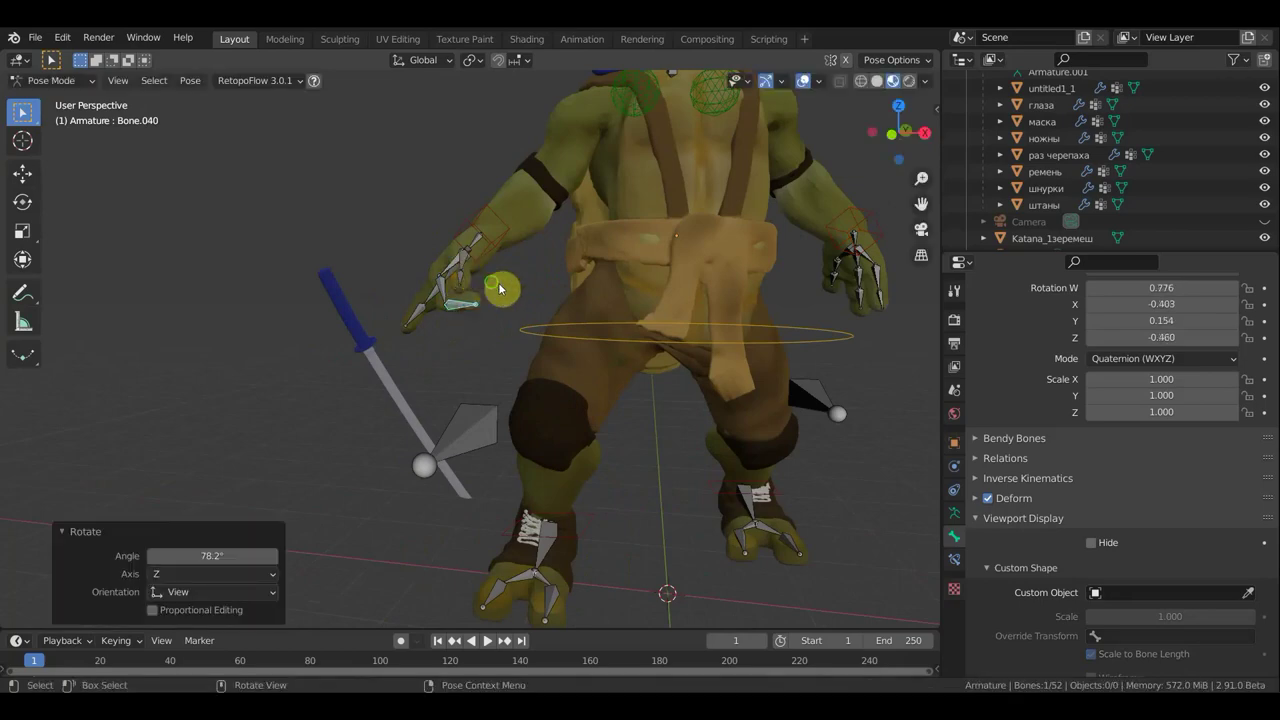
Rotate two more finger bones to continue curling the hand
mouse_move(500, 286)
middle_down()
mouse_move(613, 313)
mouse_move(549, 366)
mouse_move(477, 377)
mouse_move(502, 408)
middle_up()
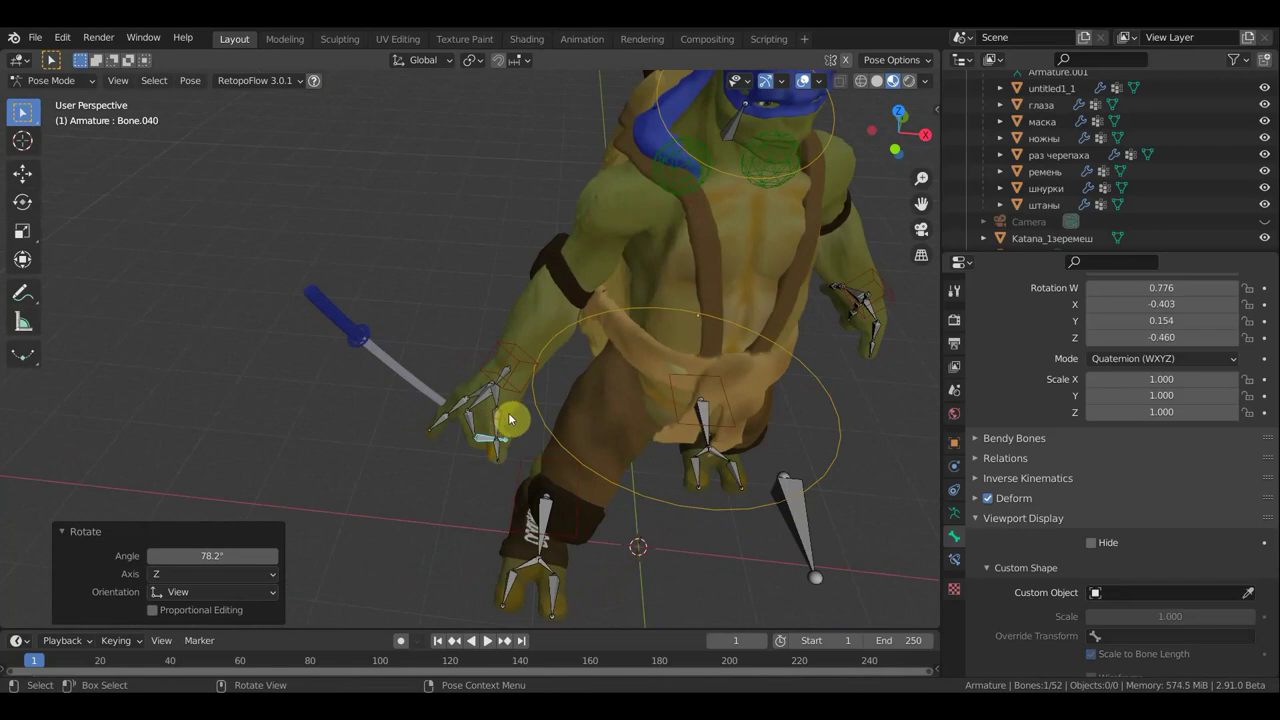
click(509, 420)
key(r)
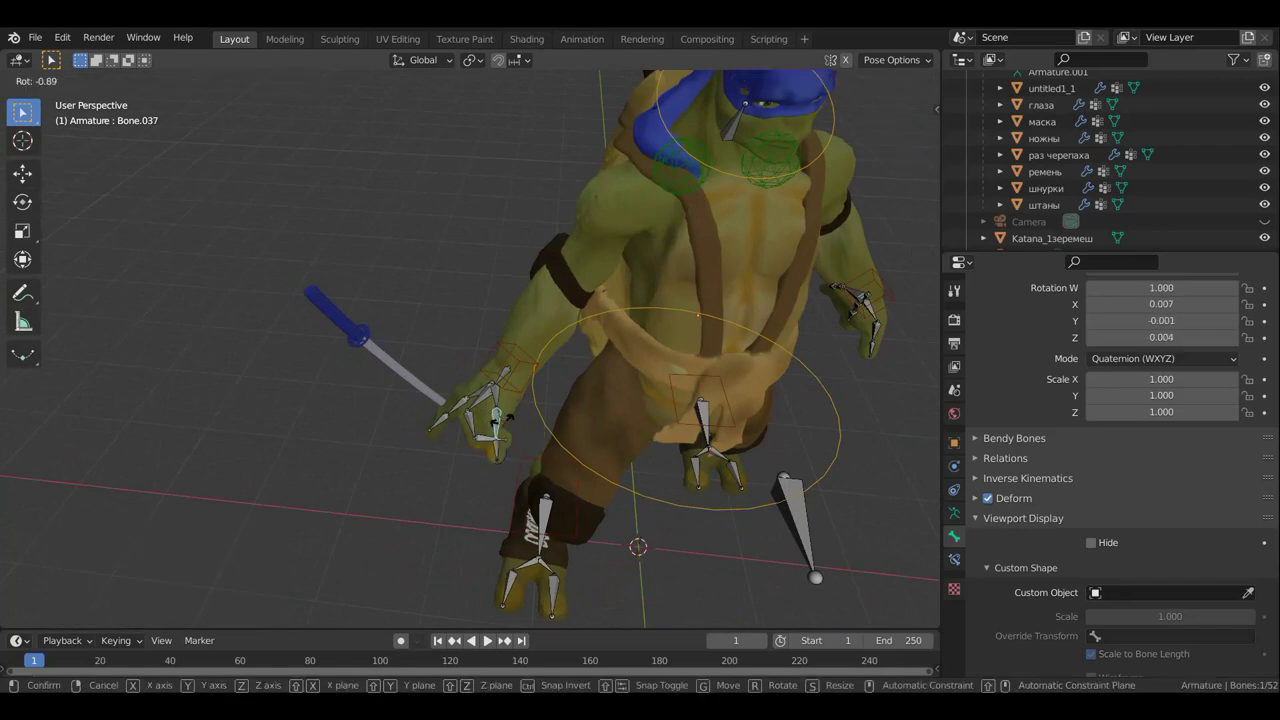
click(499, 410)
click(498, 395)
key(r)
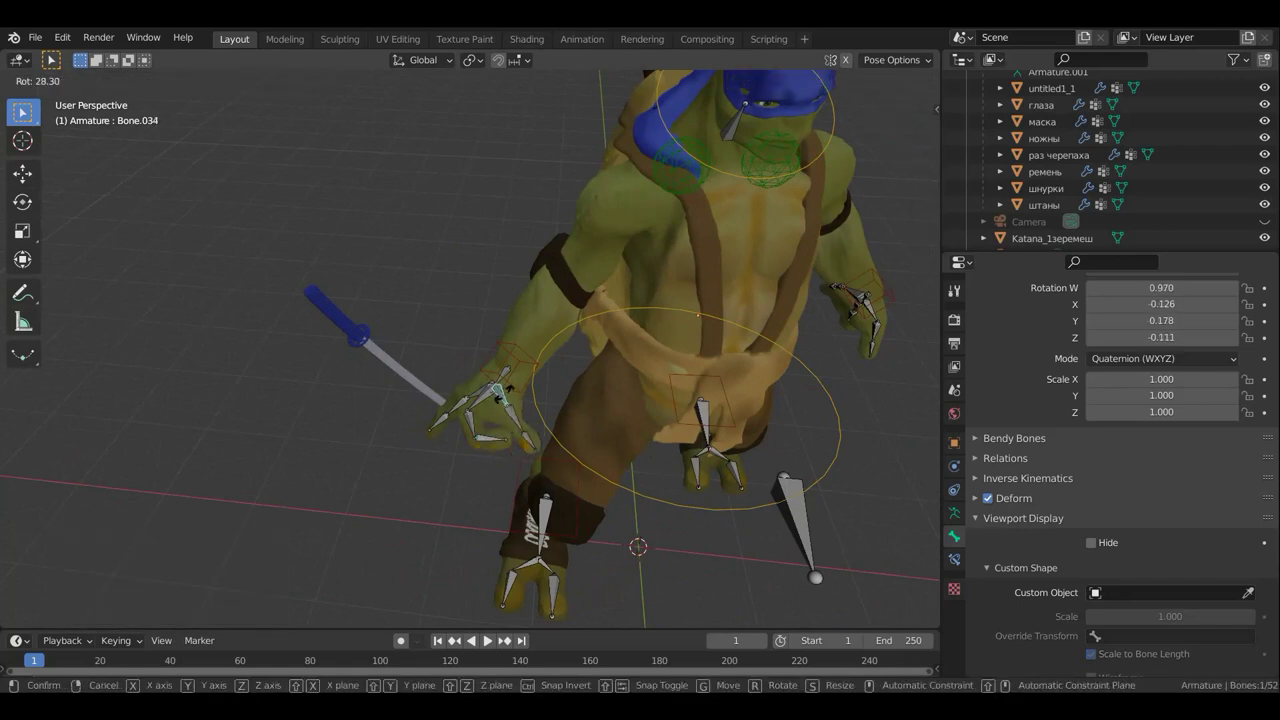
click(483, 428)
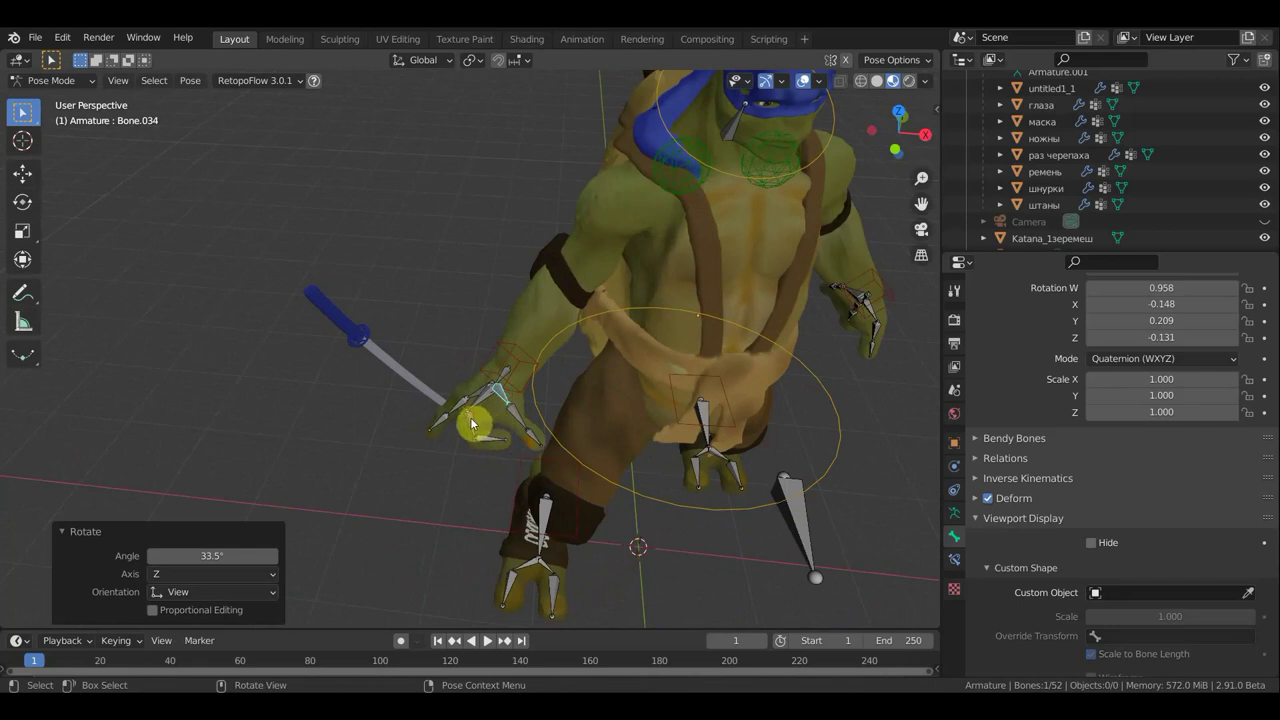
Readjust the earlier finger bone and bend two further finger bones
click(471, 424)
key(r)
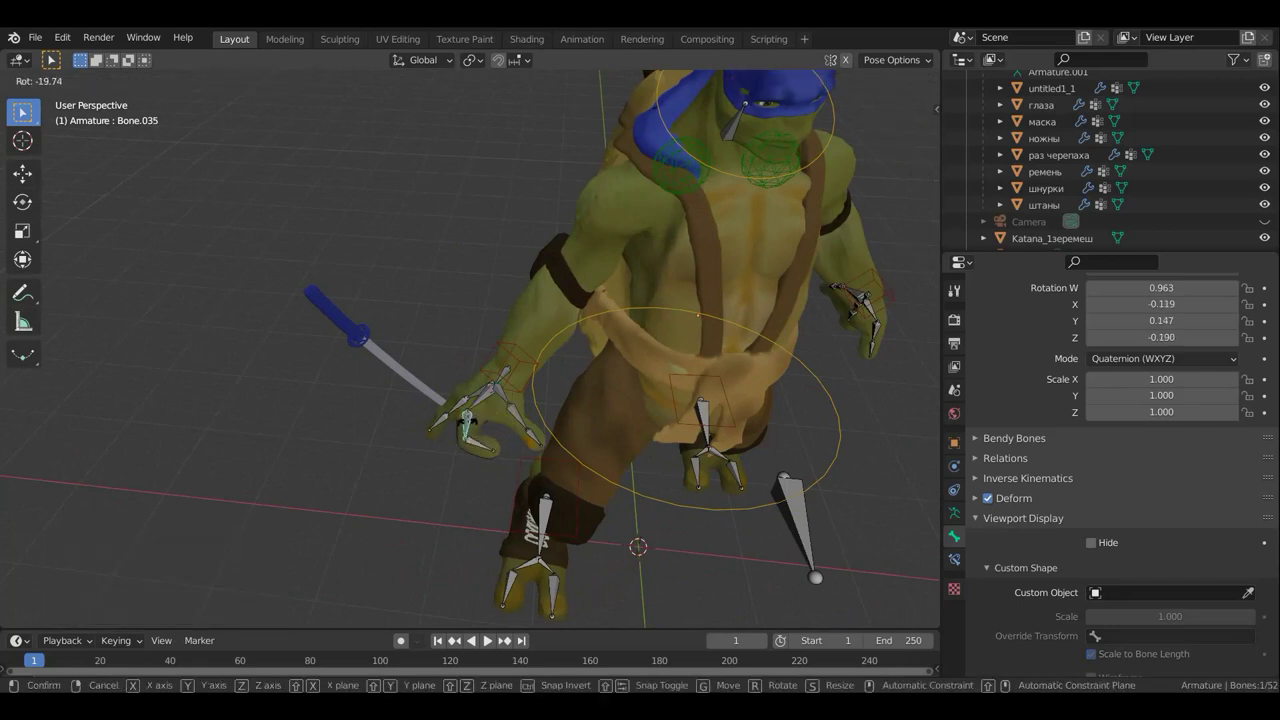
click(464, 416)
click(445, 423)
key(r)
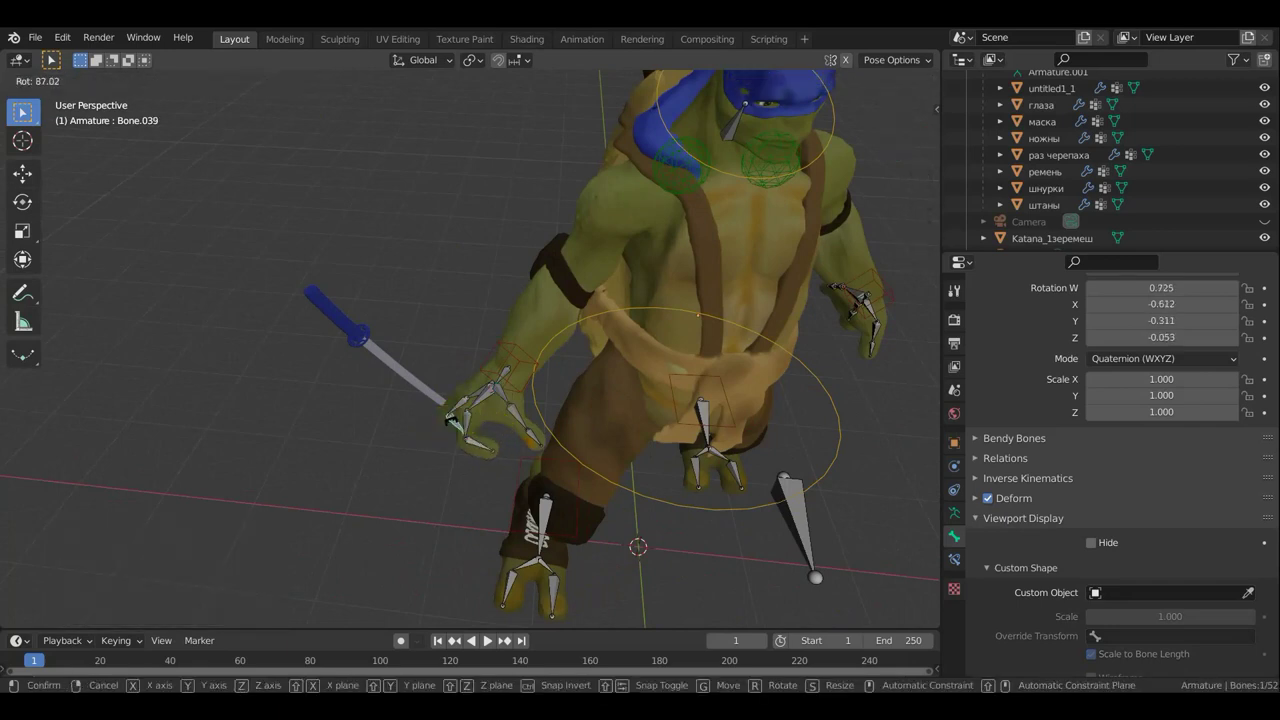
click(448, 427)
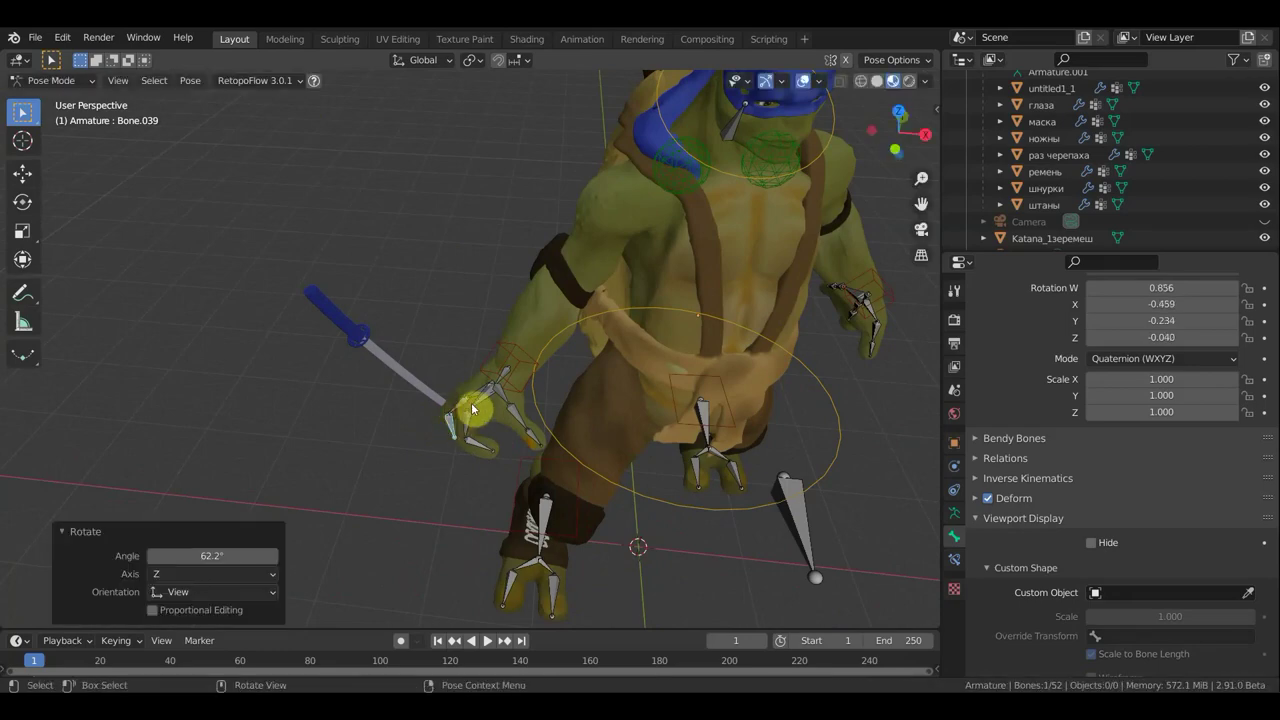
click(473, 409)
key(r)
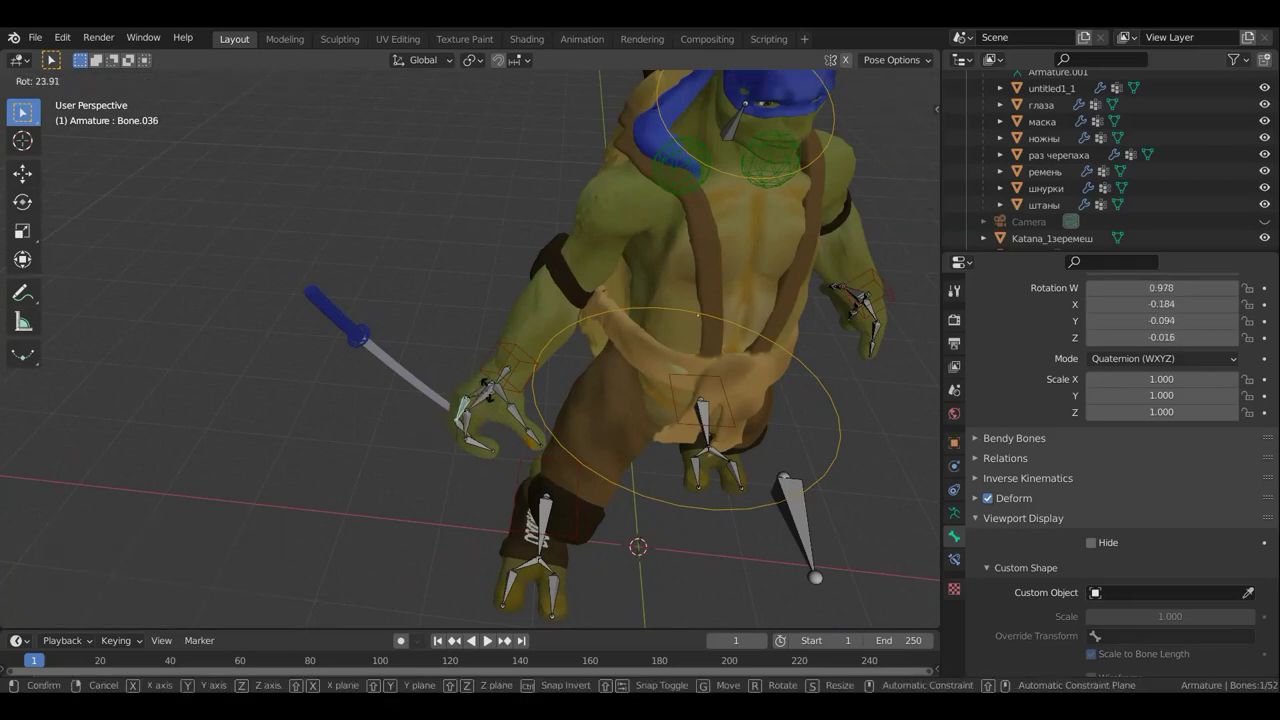
click(493, 395)
From another angle, bend two more finger segments toward the palm
mouse_move(523, 403)
middle_down()
mouse_move(608, 360)
mouse_move(643, 316)
middle_up()
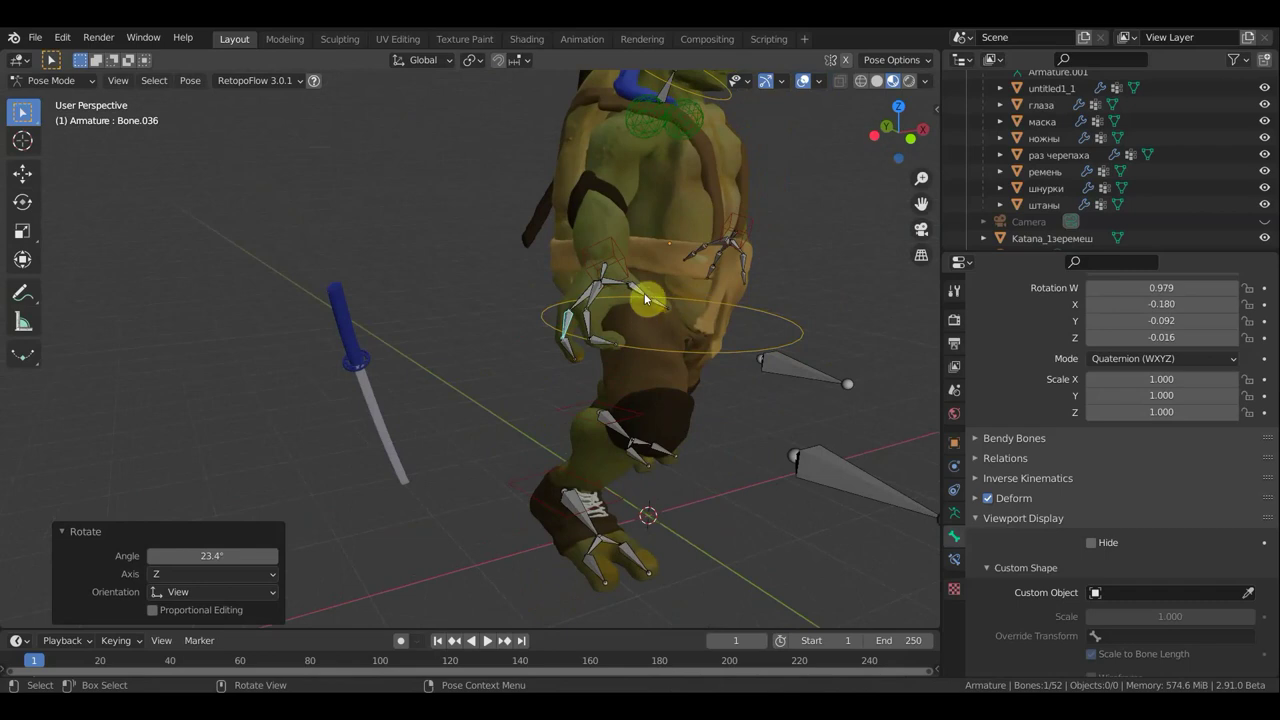
click(668, 314)
key(r)
click(667, 318)
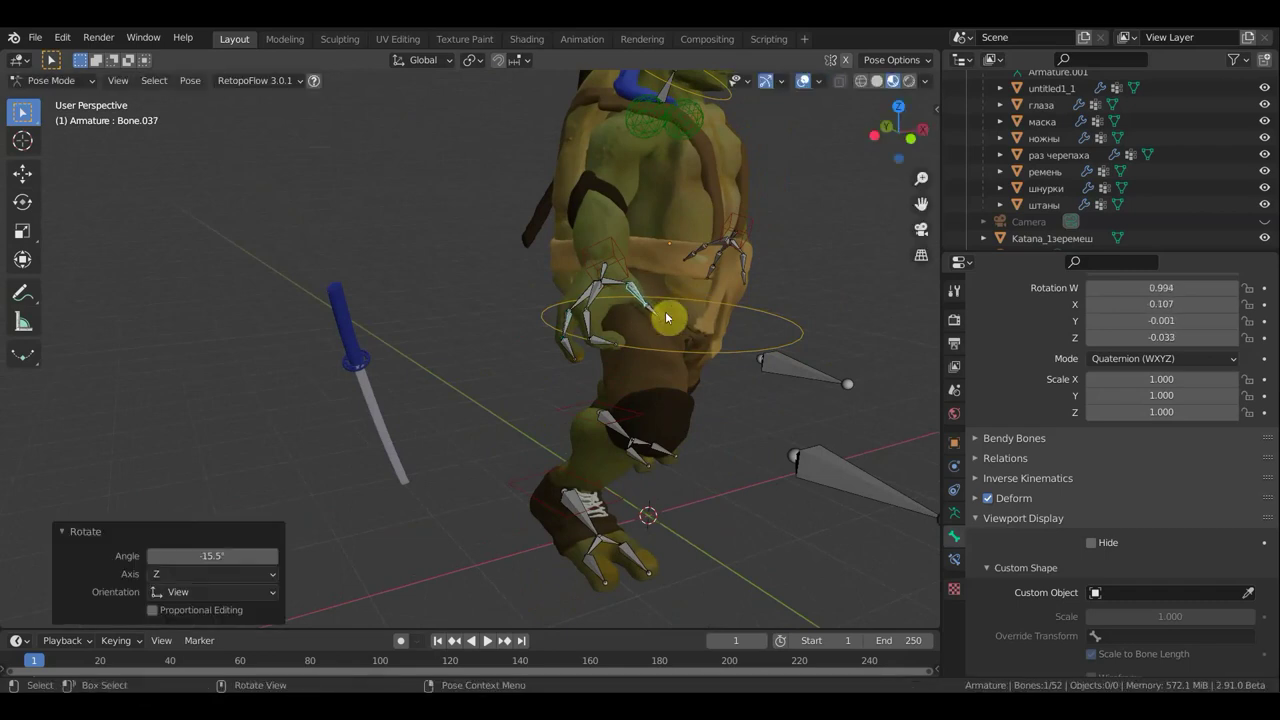
click(656, 318)
key(r)
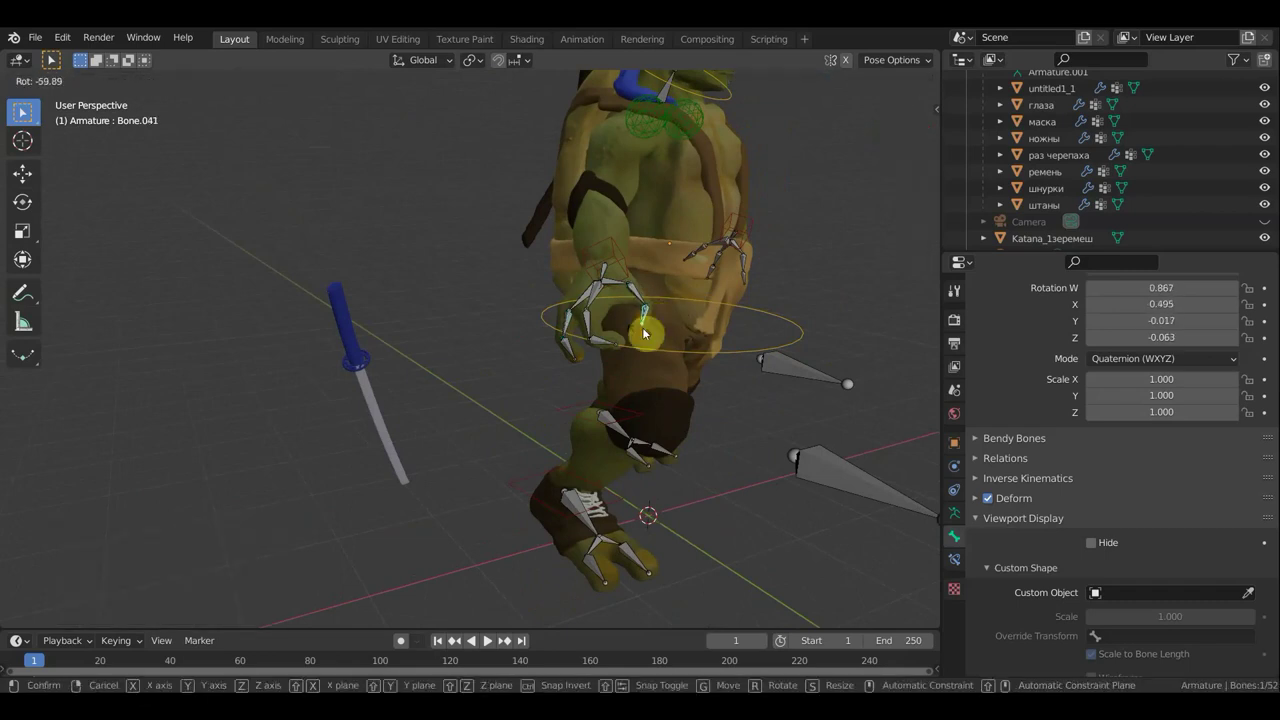
click(645, 333)
Fine-tune the earlier finger segments to complete the gripping hand pose
click(636, 303)
key(r)
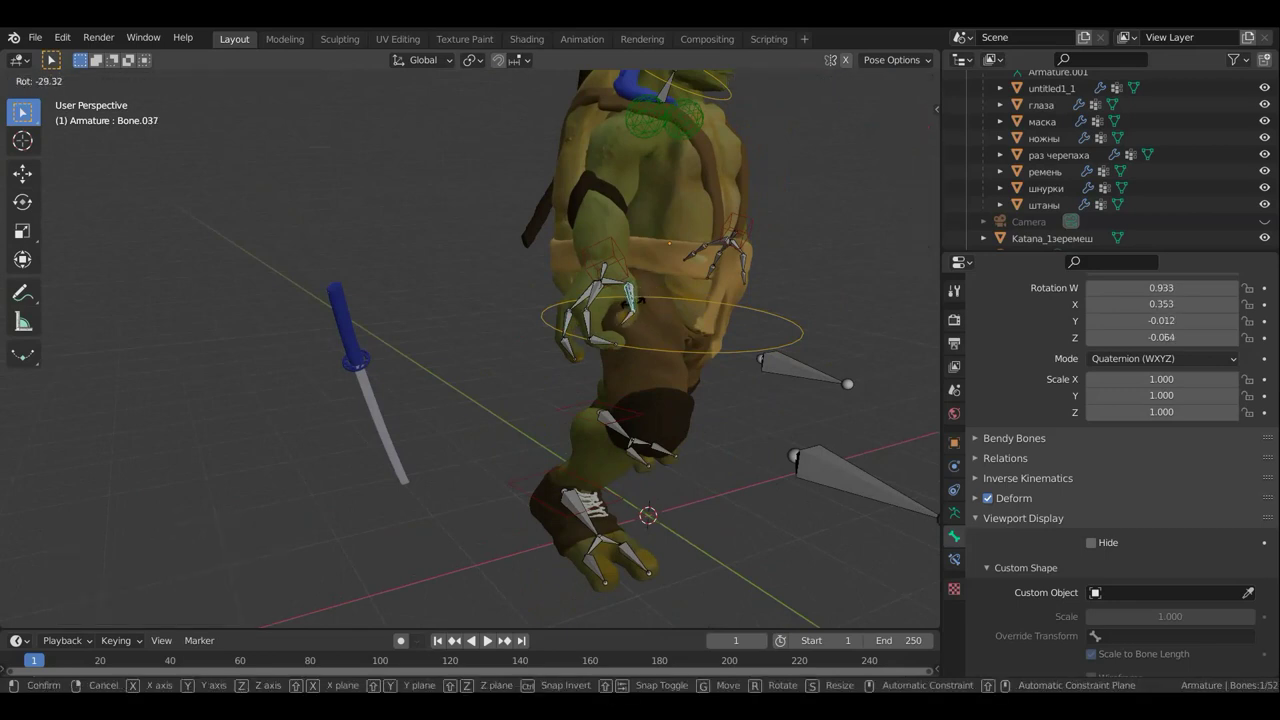
click(640, 310)
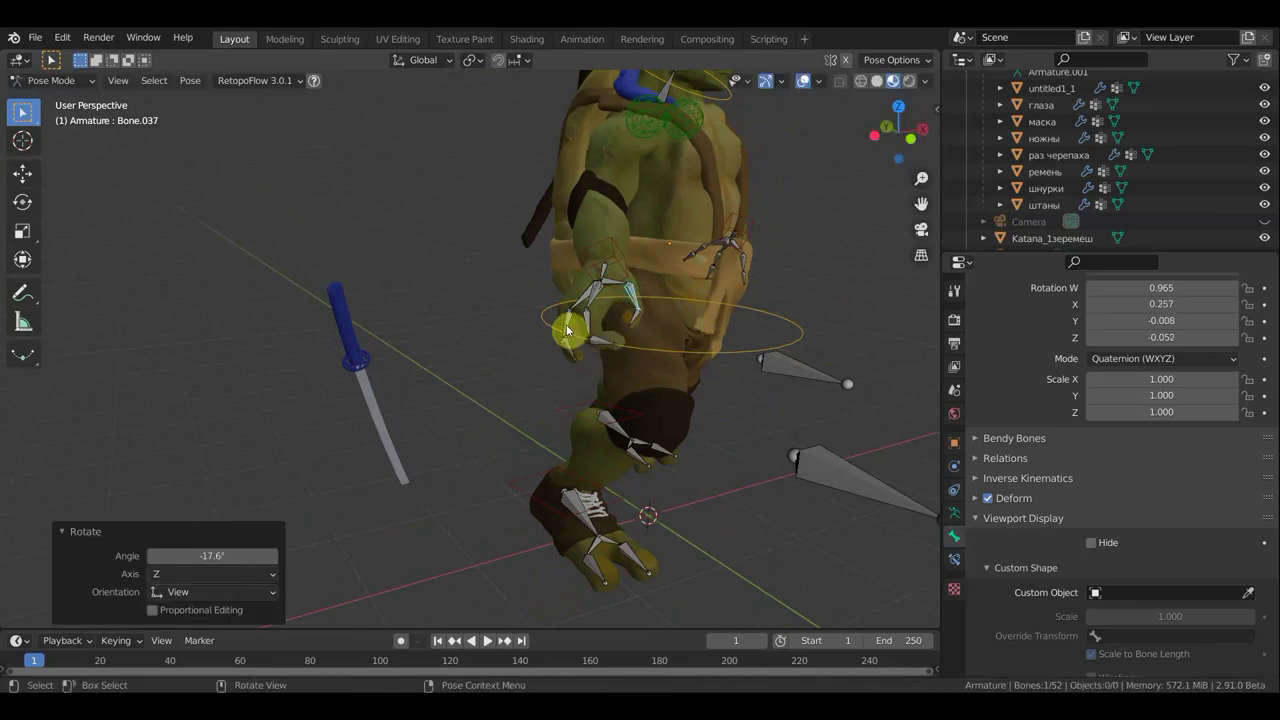
click(570, 322)
key(r)
click(383, 347)
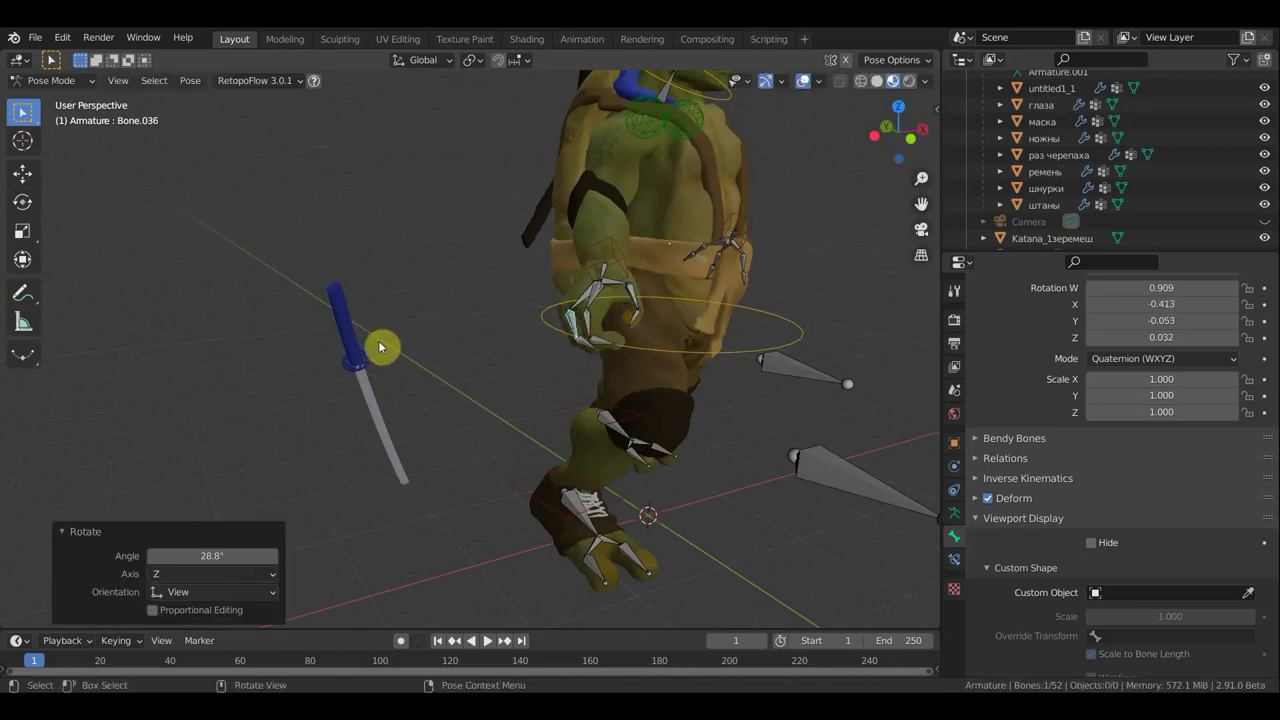
middle_drag(358, 351, 142, 194)
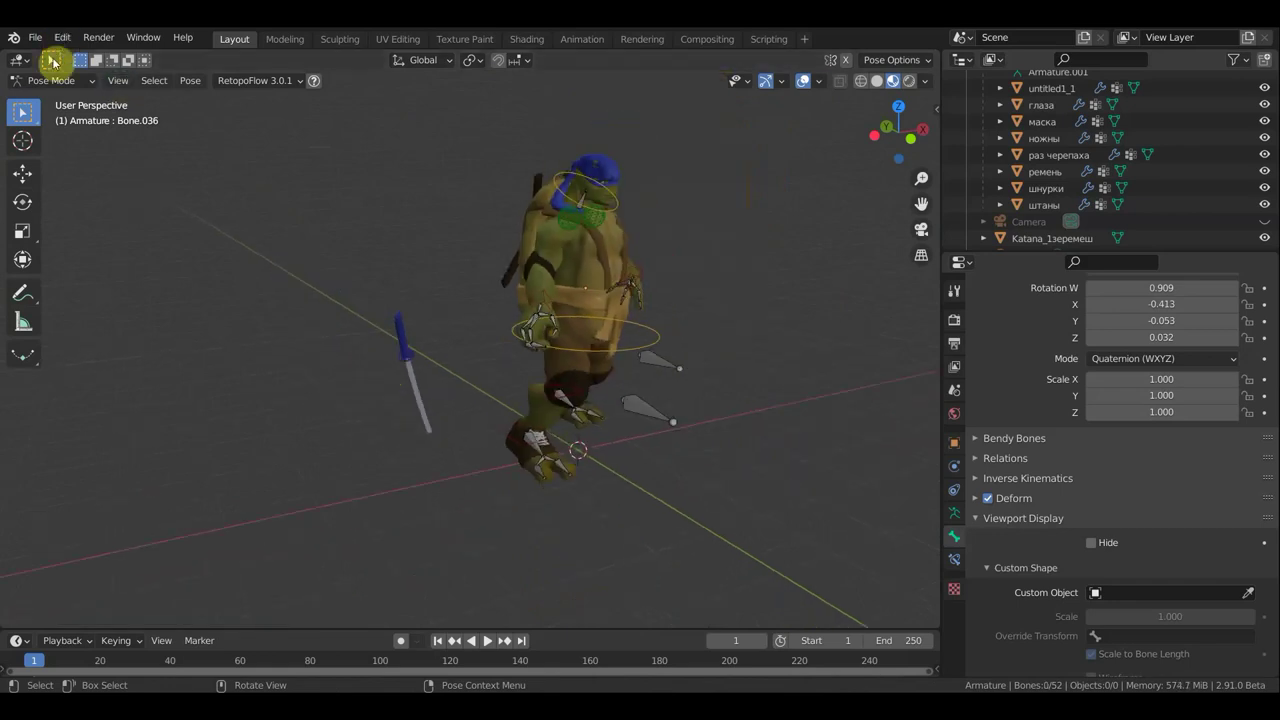
click(63, 82)
In Object Mode, rotate the katana and move it beside the turtle
click(63, 101)
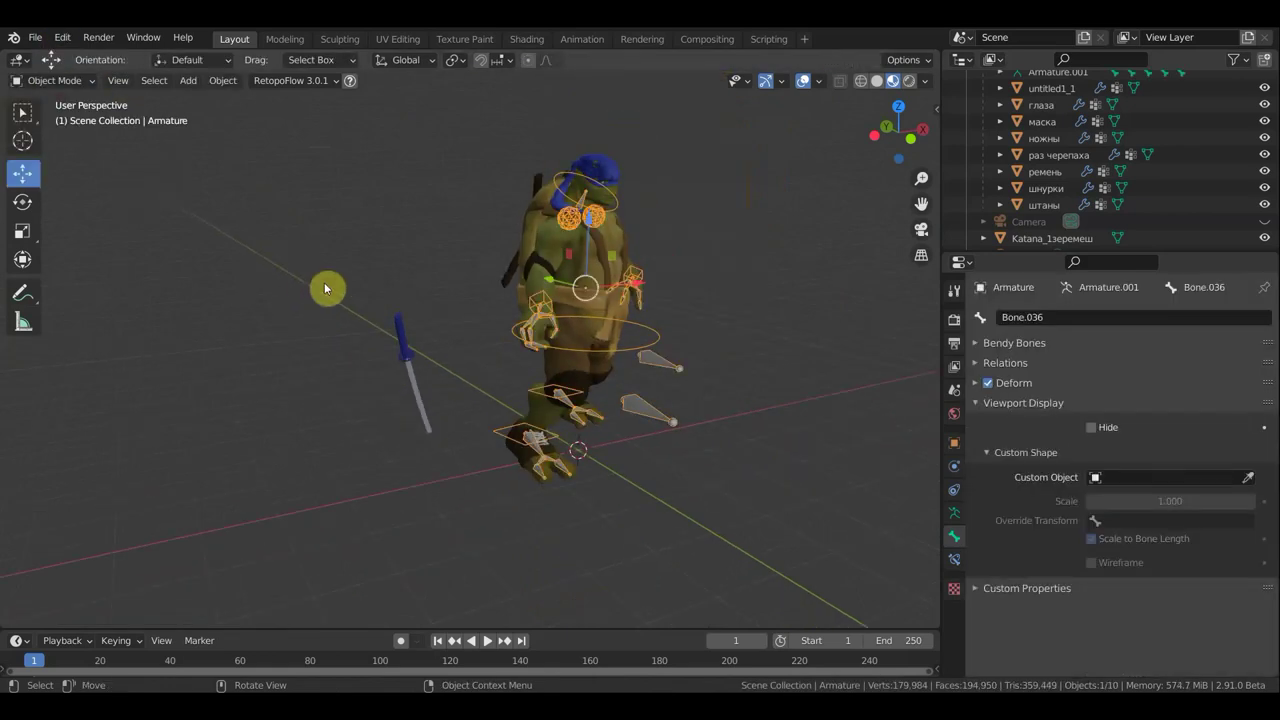
click(404, 344)
middle_drag(450, 393, 614, 354)
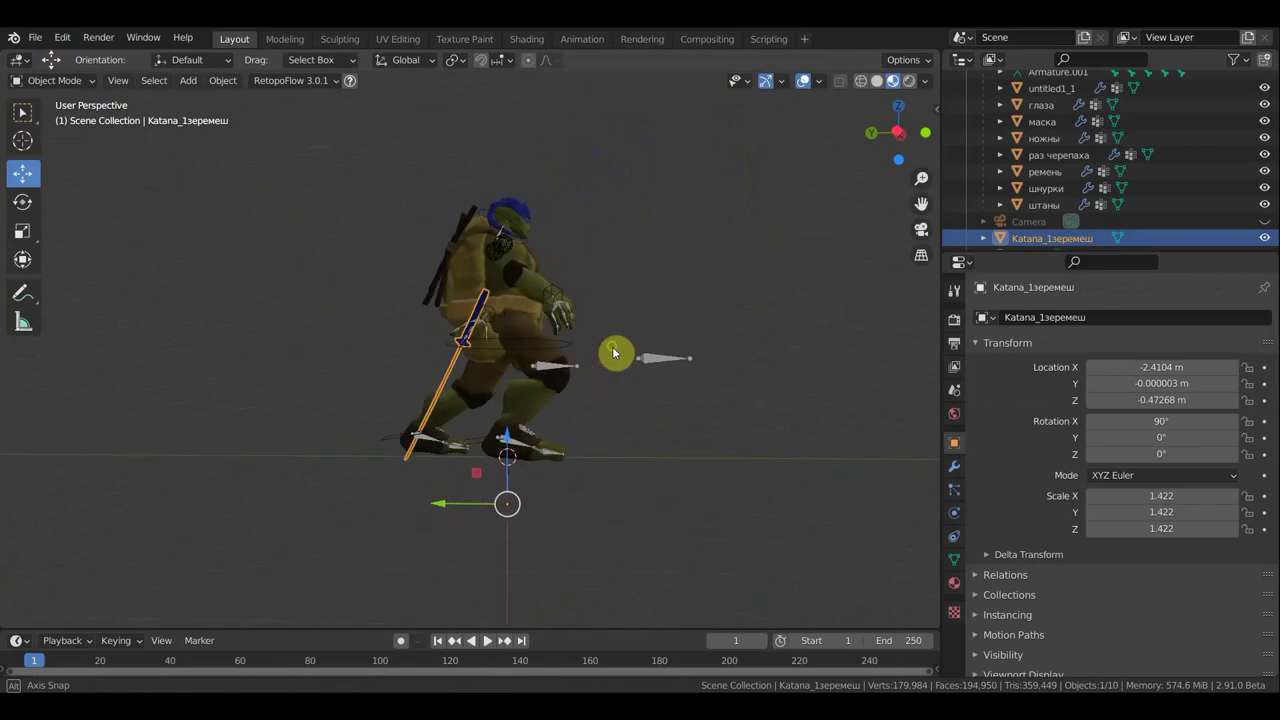
key(r)
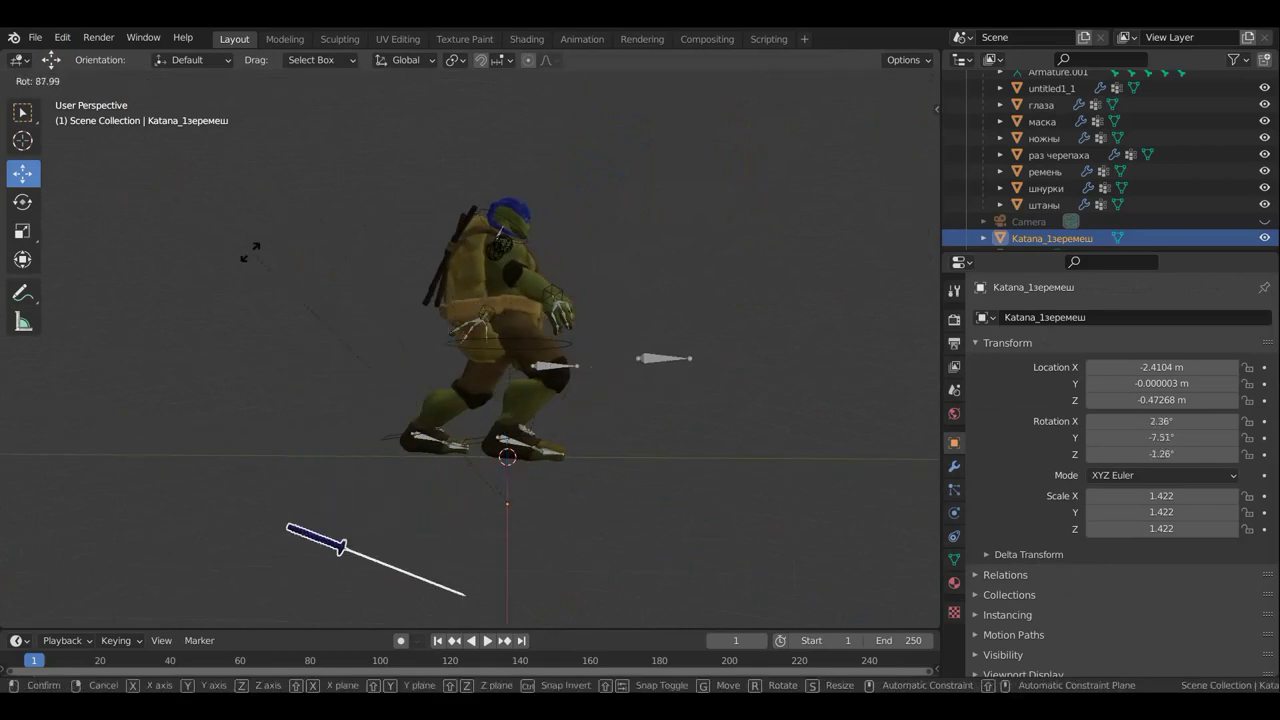
click(258, 246)
key(g)
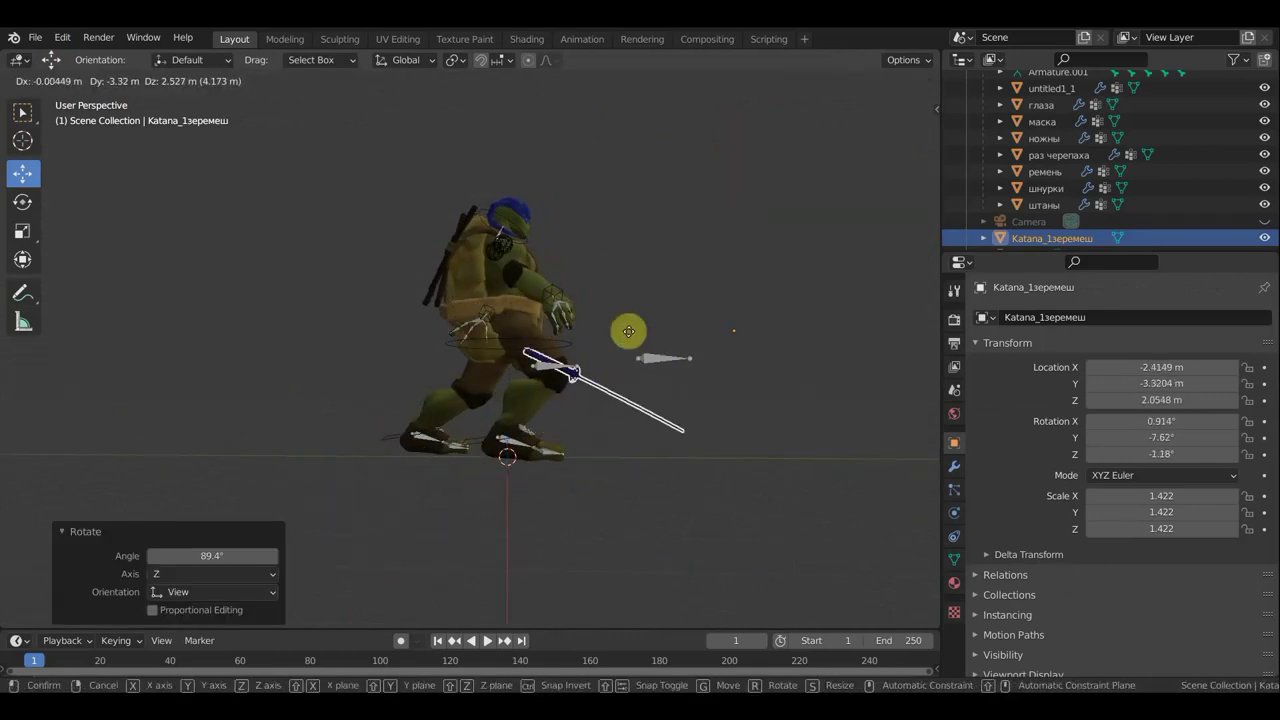
click(651, 354)
Rotate the katana from several view angles until the blade tilts forward
mouse_move(651, 354)
middle_down()
mouse_move(535, 430)
mouse_move(286, 391)
middle_up()
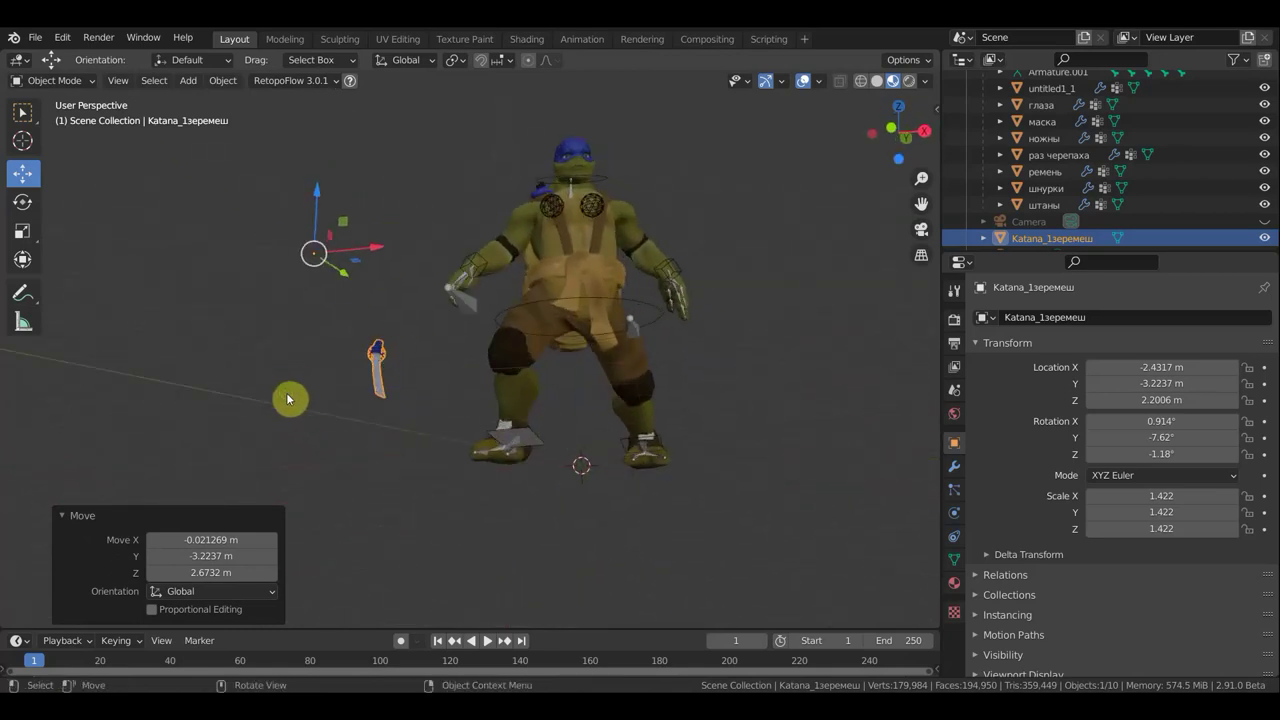
key(r)
click(338, 192)
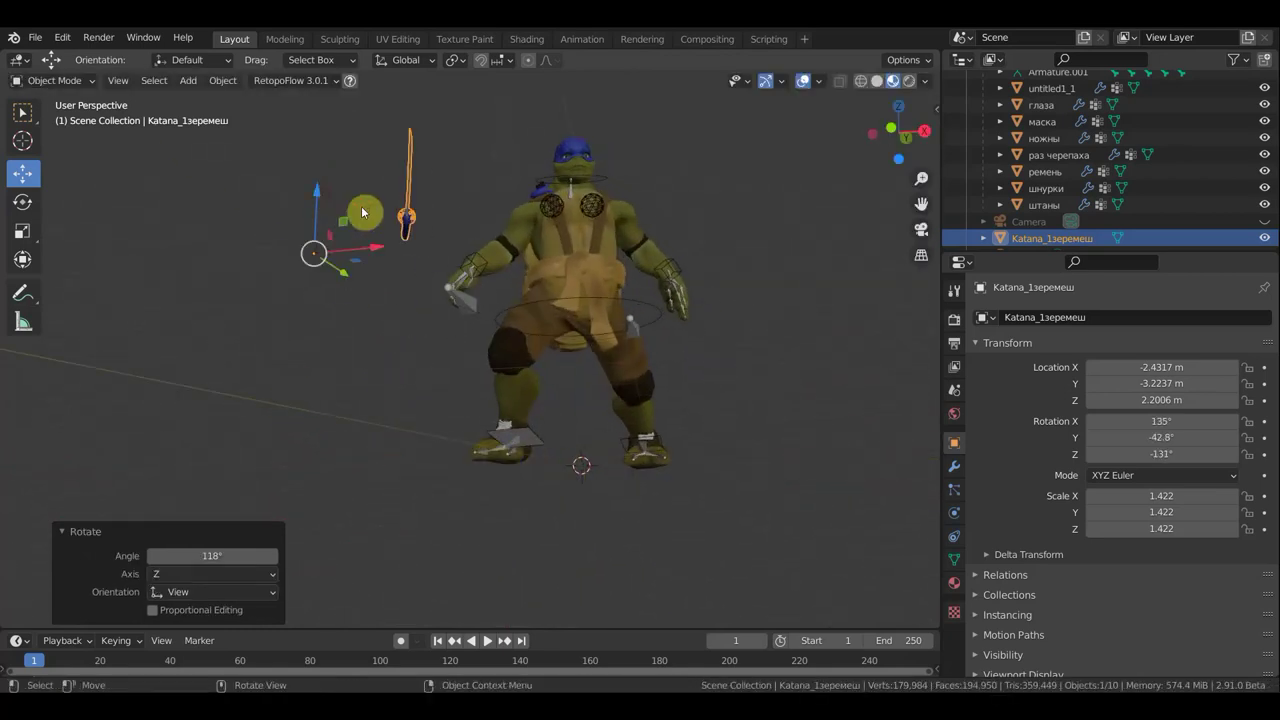
middle_drag(361, 206, 672, 341)
key(r)
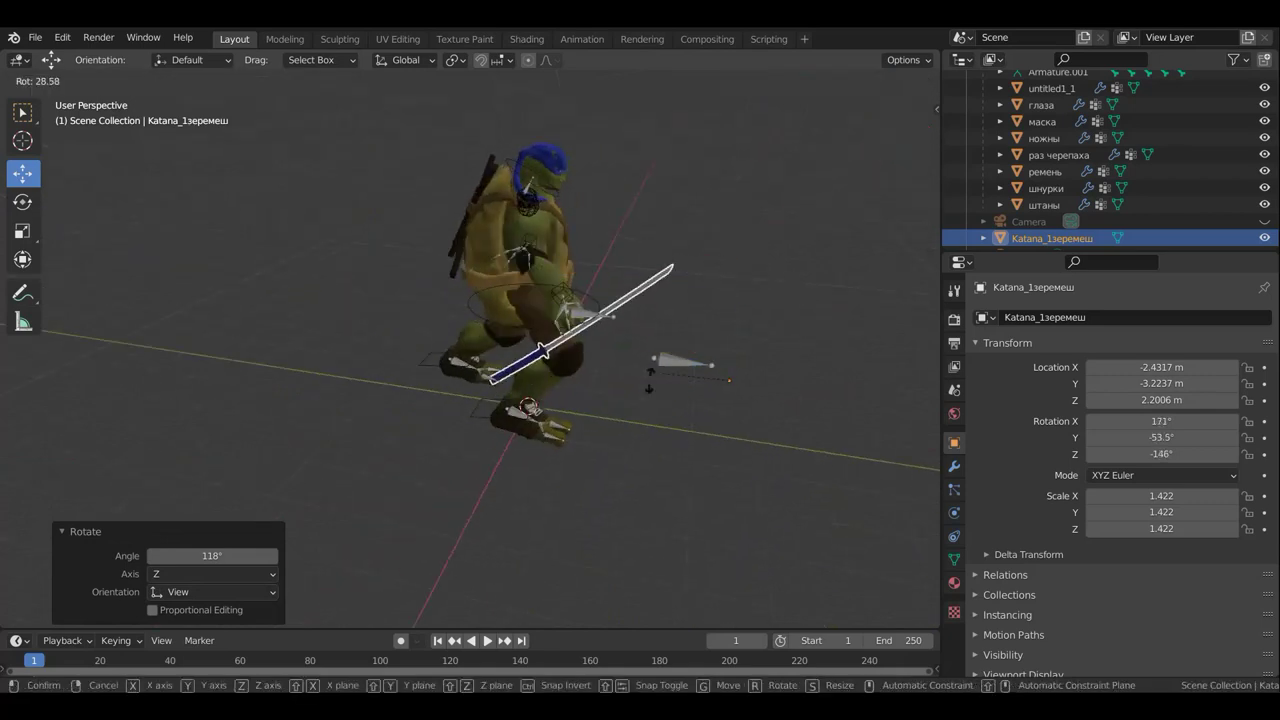
click(676, 321)
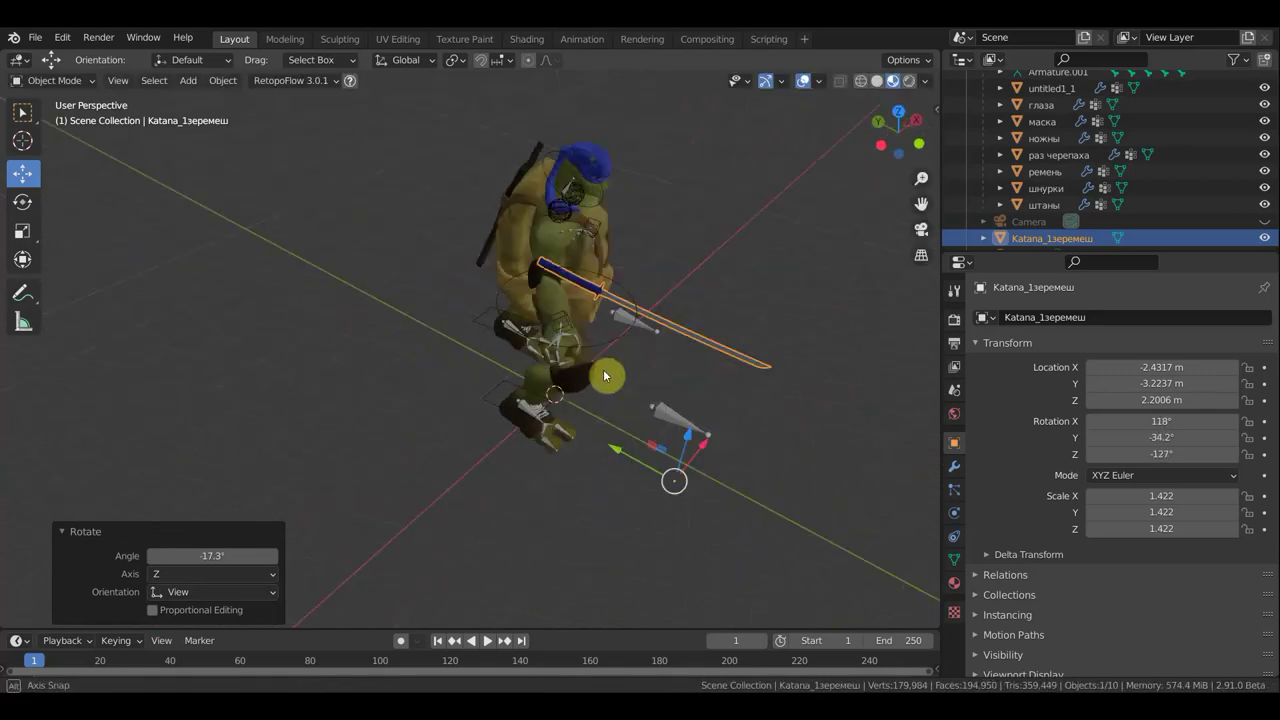
middle_drag(676, 321, 630, 480)
key(r)
click(652, 535)
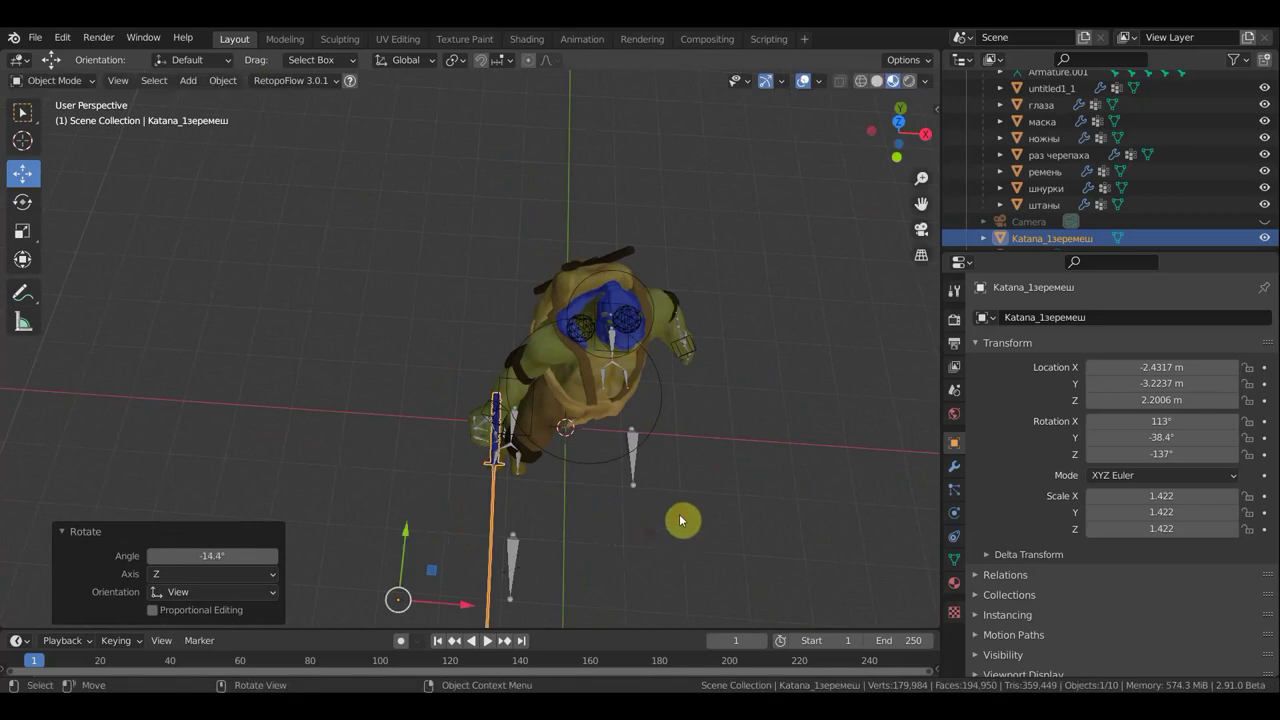
middle_drag(680, 520, 818, 366)
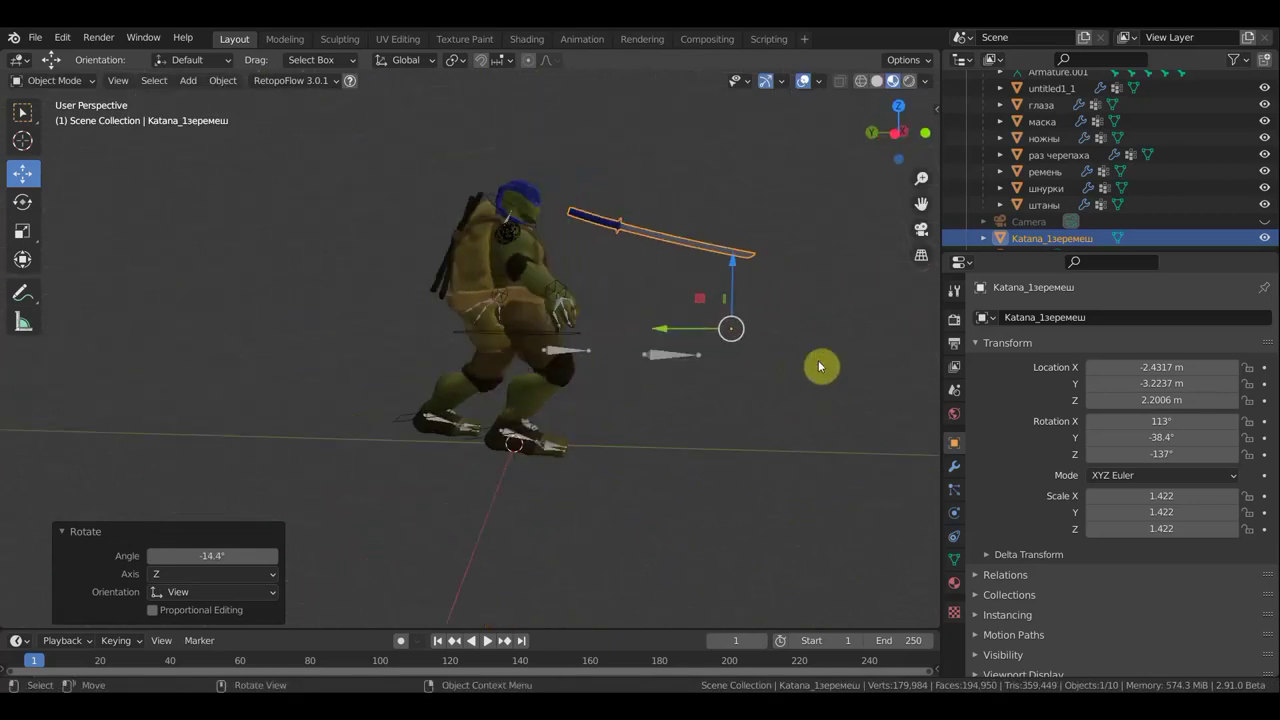
key(r)
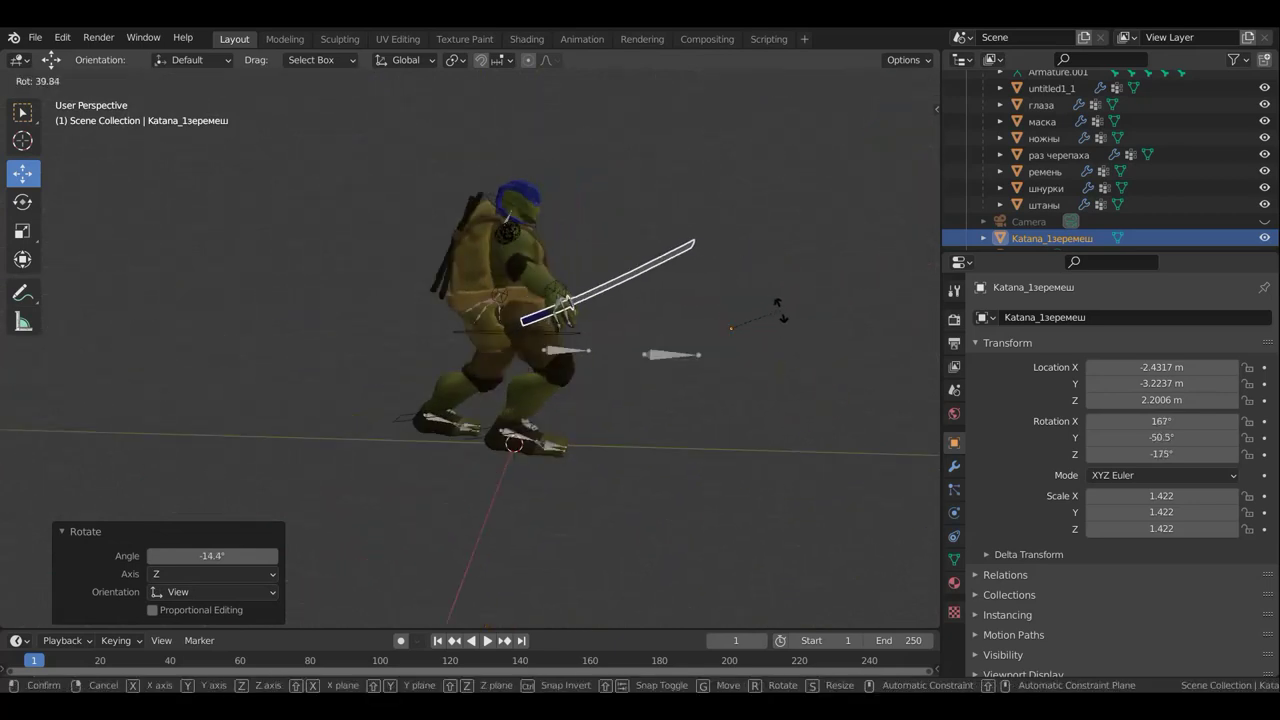
click(782, 315)
Move the katana near the turtle's hand and check its placement
key(g)
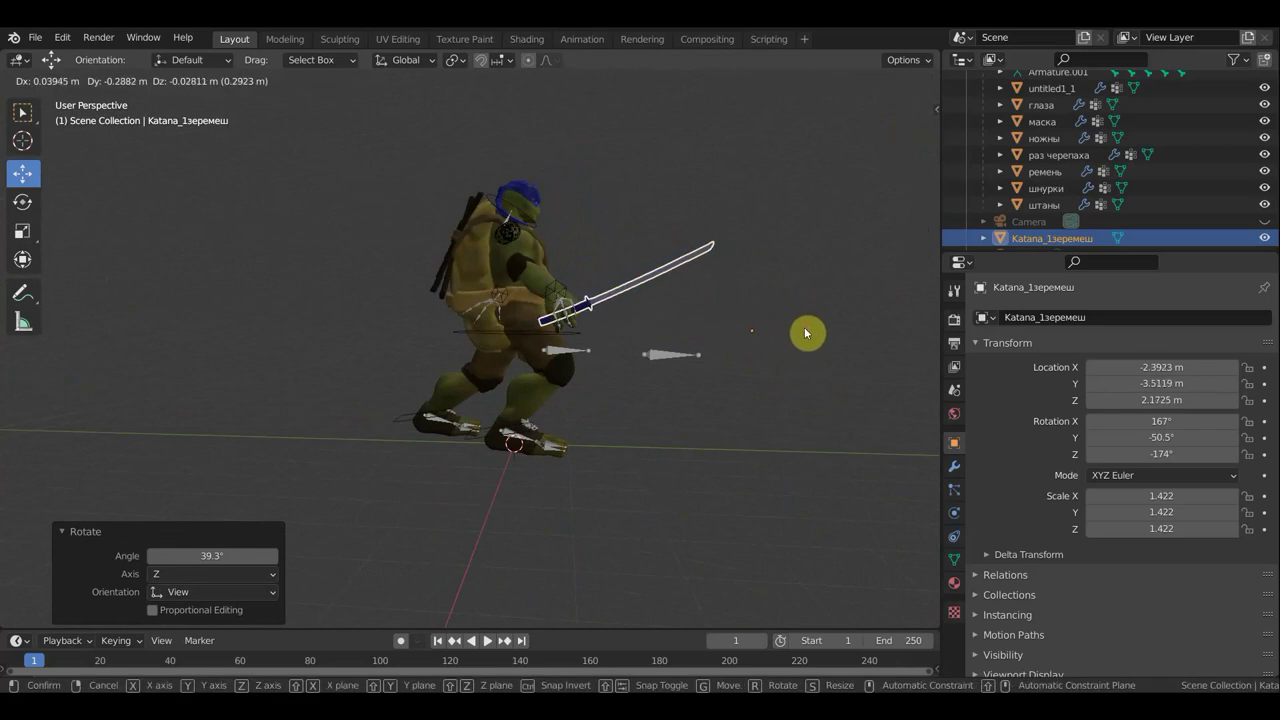
click(804, 327)
mouse_move(804, 327)
middle_down()
mouse_move(578, 403)
mouse_move(780, 143)
middle_up()
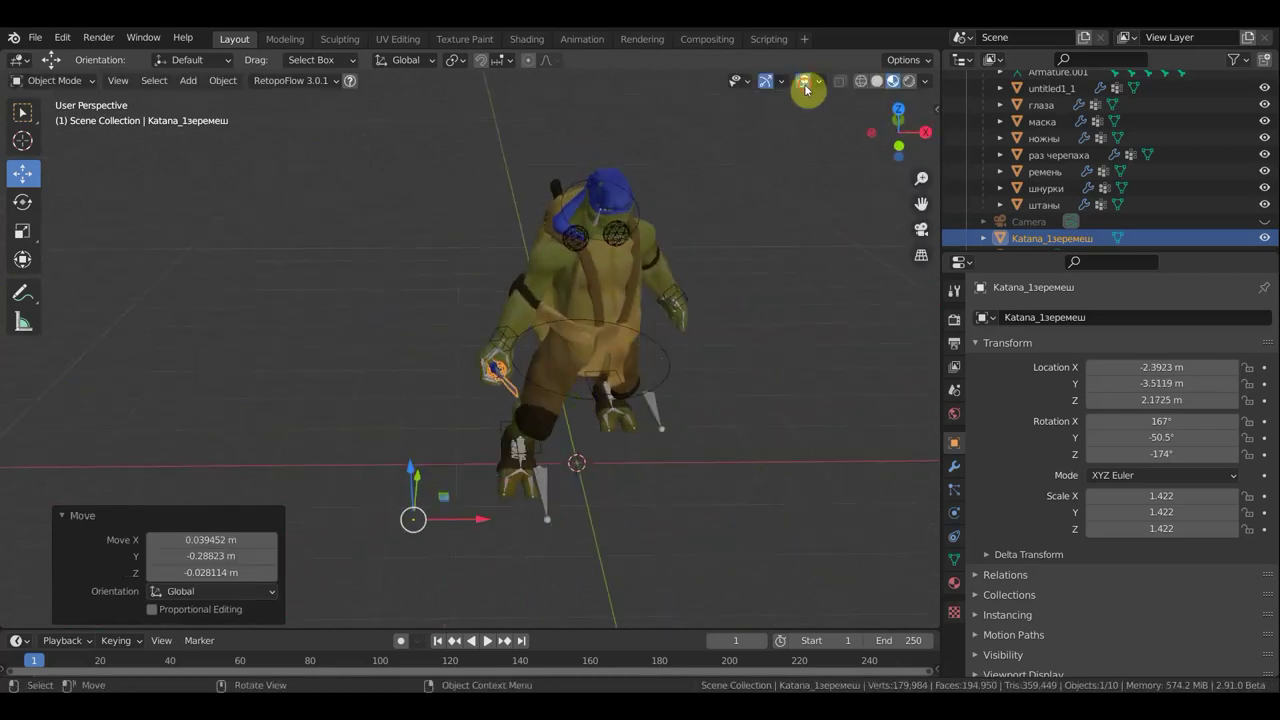
scroll(660, 343, up, 2)
scroll(656, 346, up, 2)
mouse_move(656, 346)
middle_down()
mouse_move(909, 266)
mouse_move(749, 337)
mouse_move(566, 231)
mouse_move(492, 290)
mouse_move(494, 314)
mouse_move(609, 334)
mouse_move(640, 309)
mouse_move(646, 275)
mouse_move(636, 286)
middle_up()
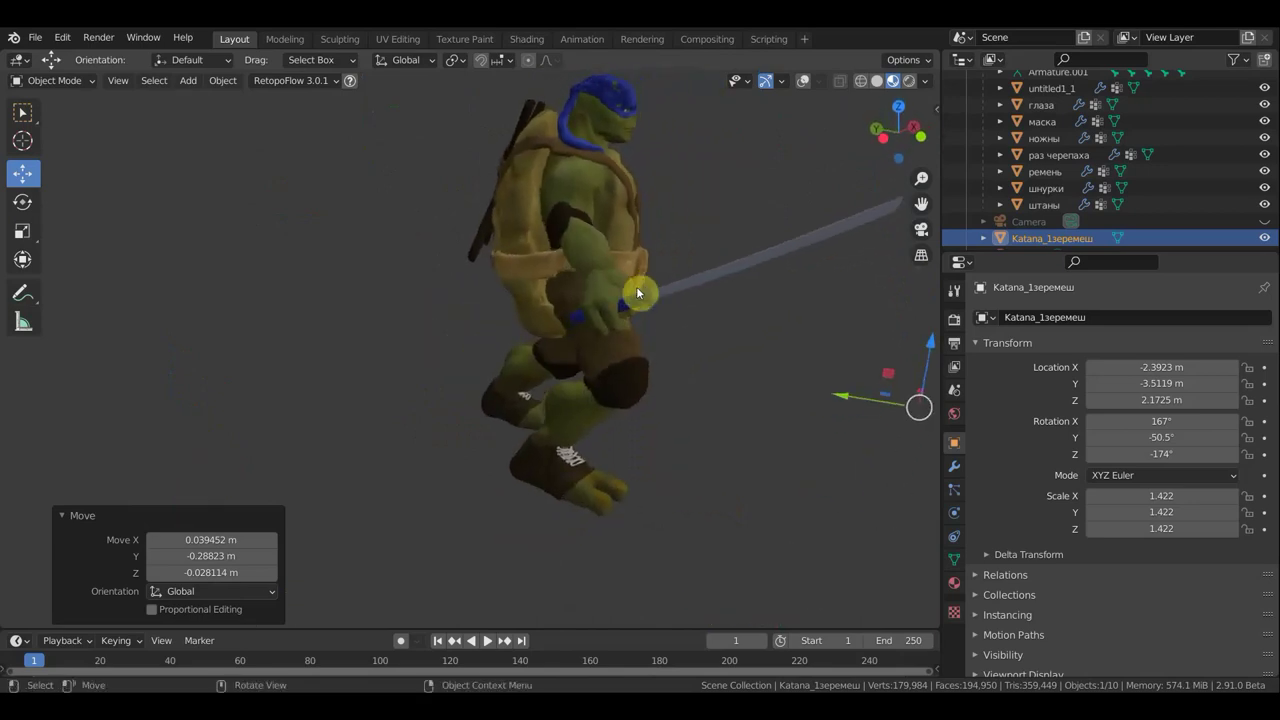
Scale the katana up and seat its hilt in the turtle's hand
click(648, 305)
click(652, 302)
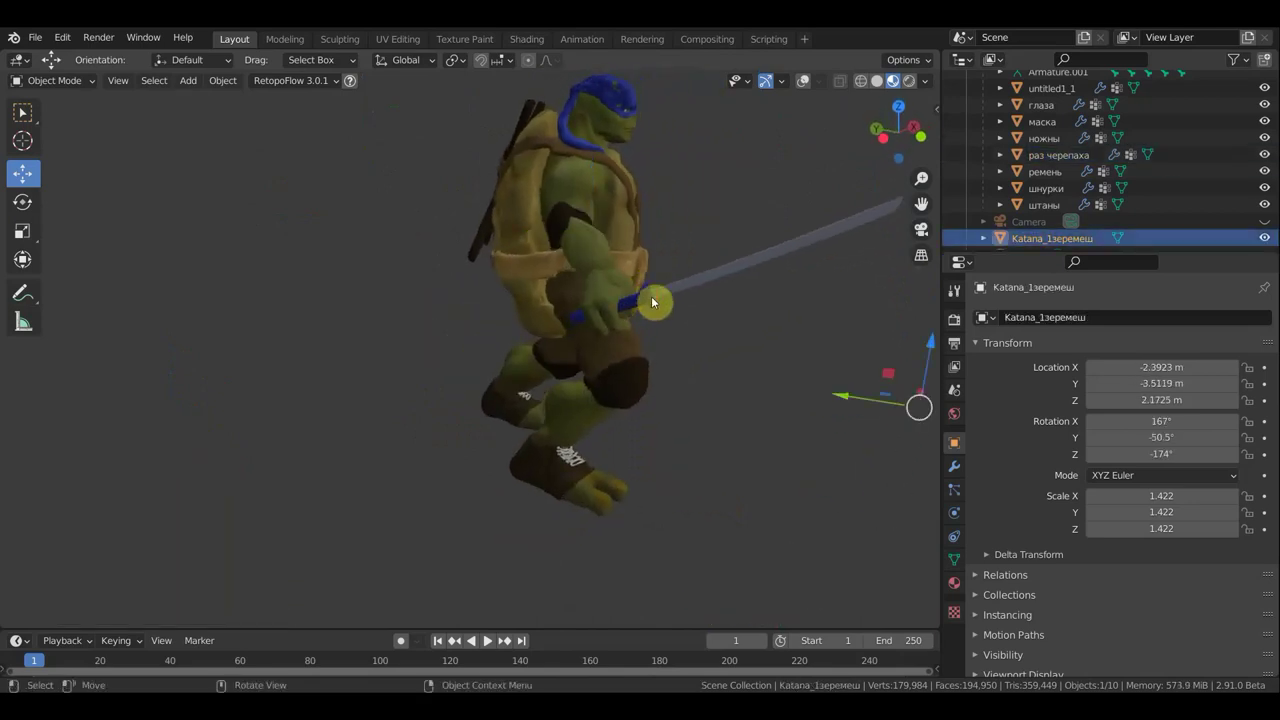
key(s)
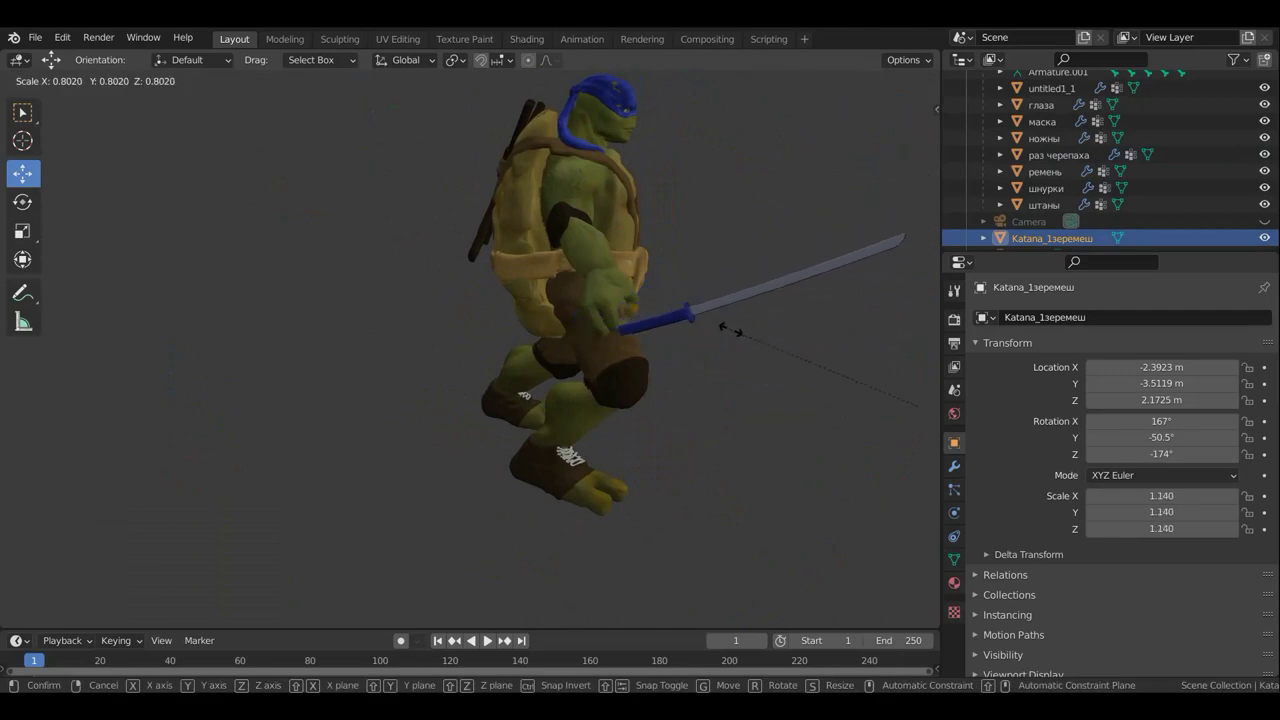
click(560, 305)
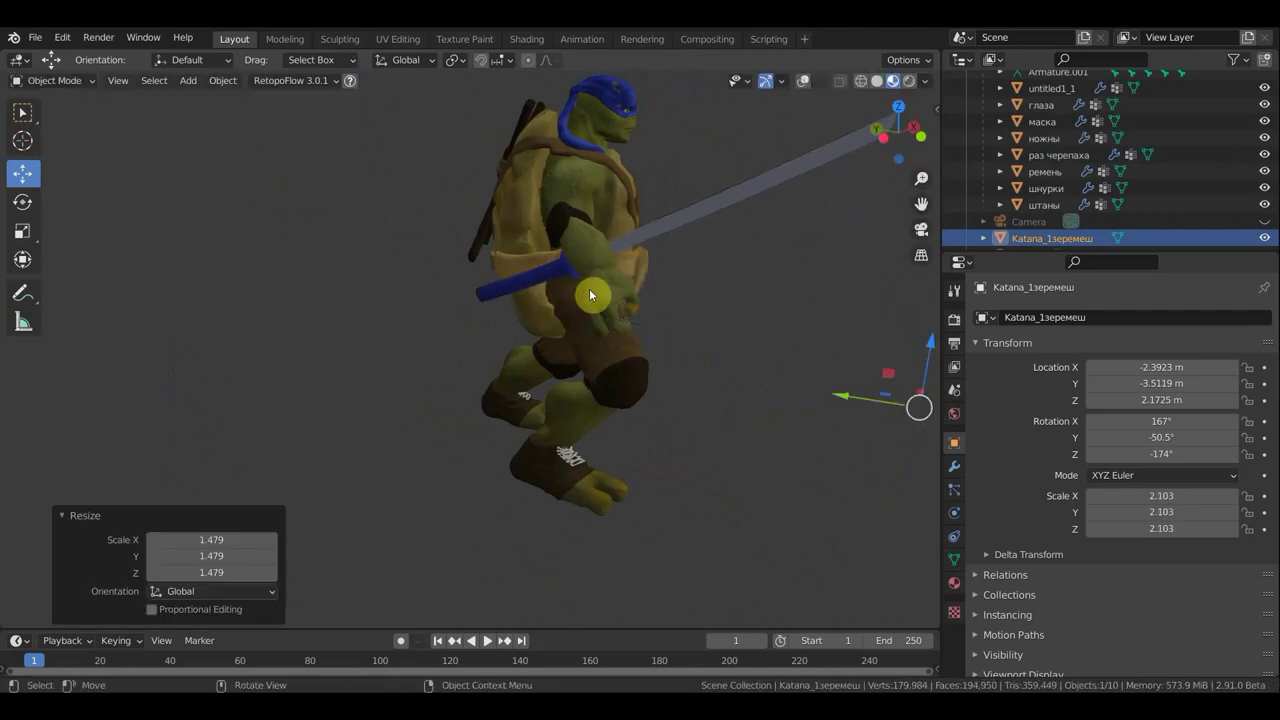
key(g)
click(752, 345)
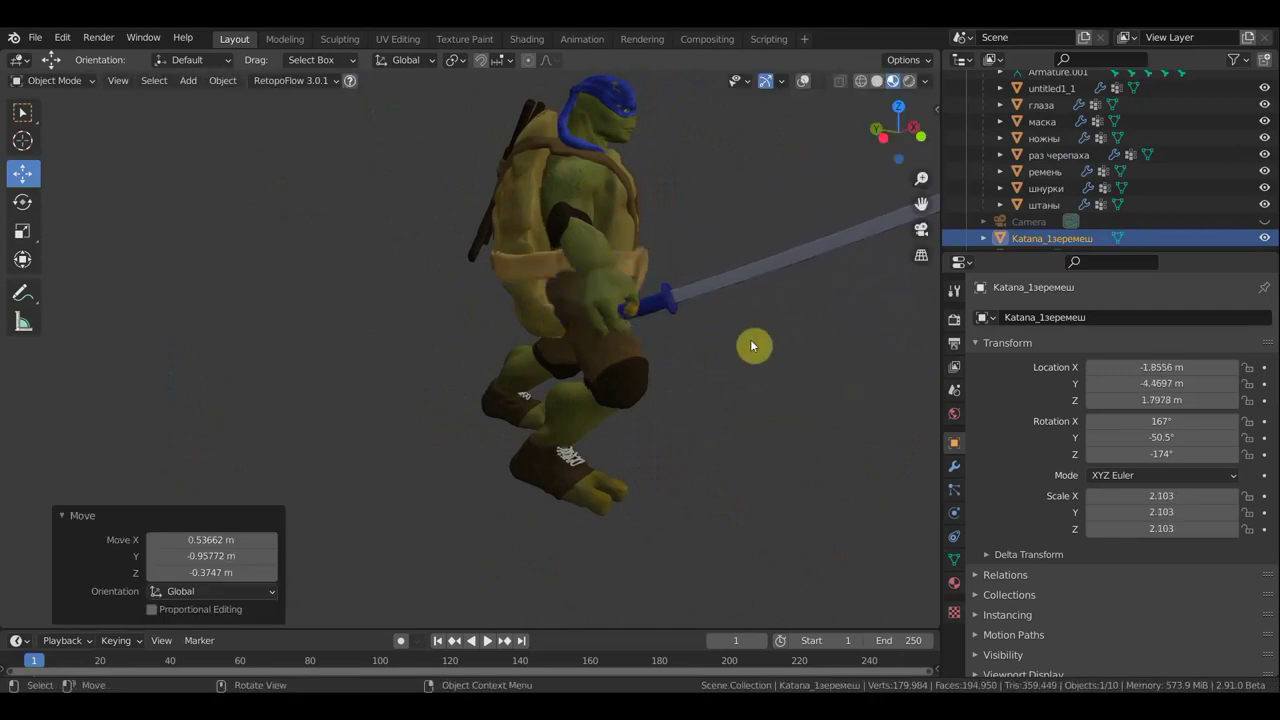
middle_drag(752, 345, 760, 428)
key(g)
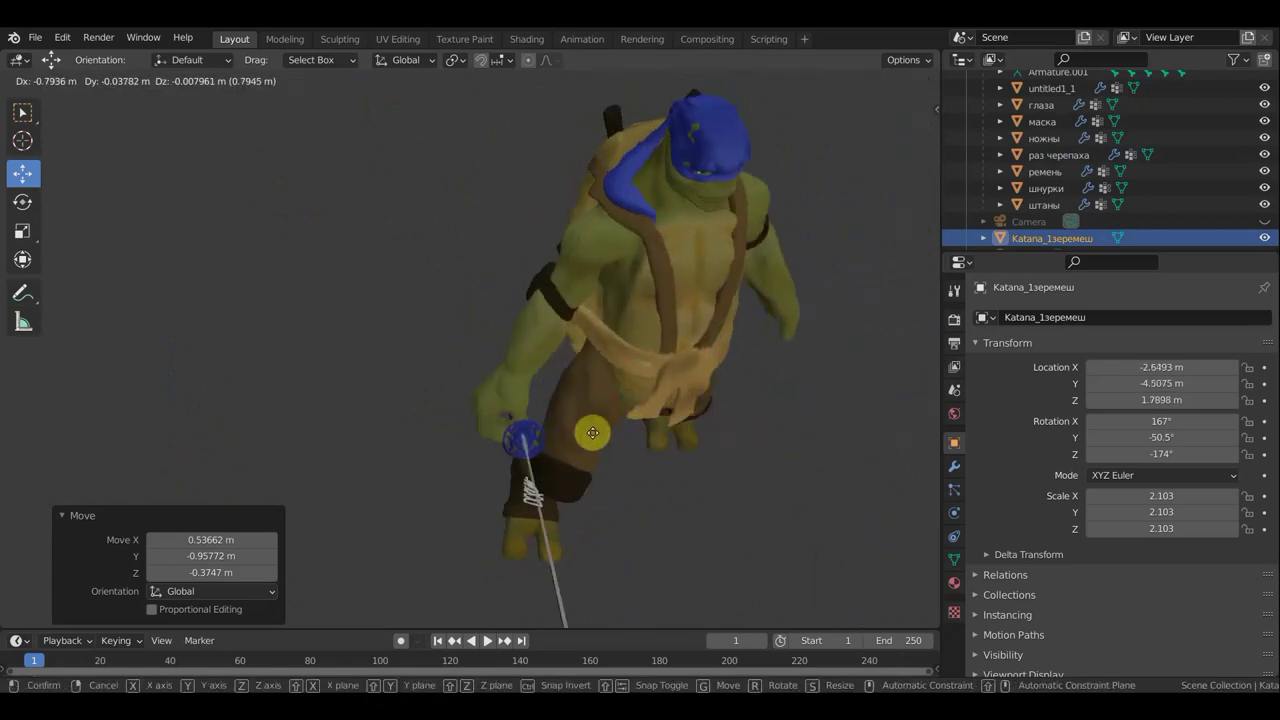
click(572, 424)
Inspect the grip, re-enable bone overlays, and trial-rotate the hand bone before undoing it
middle_drag(671, 417, 758, 367)
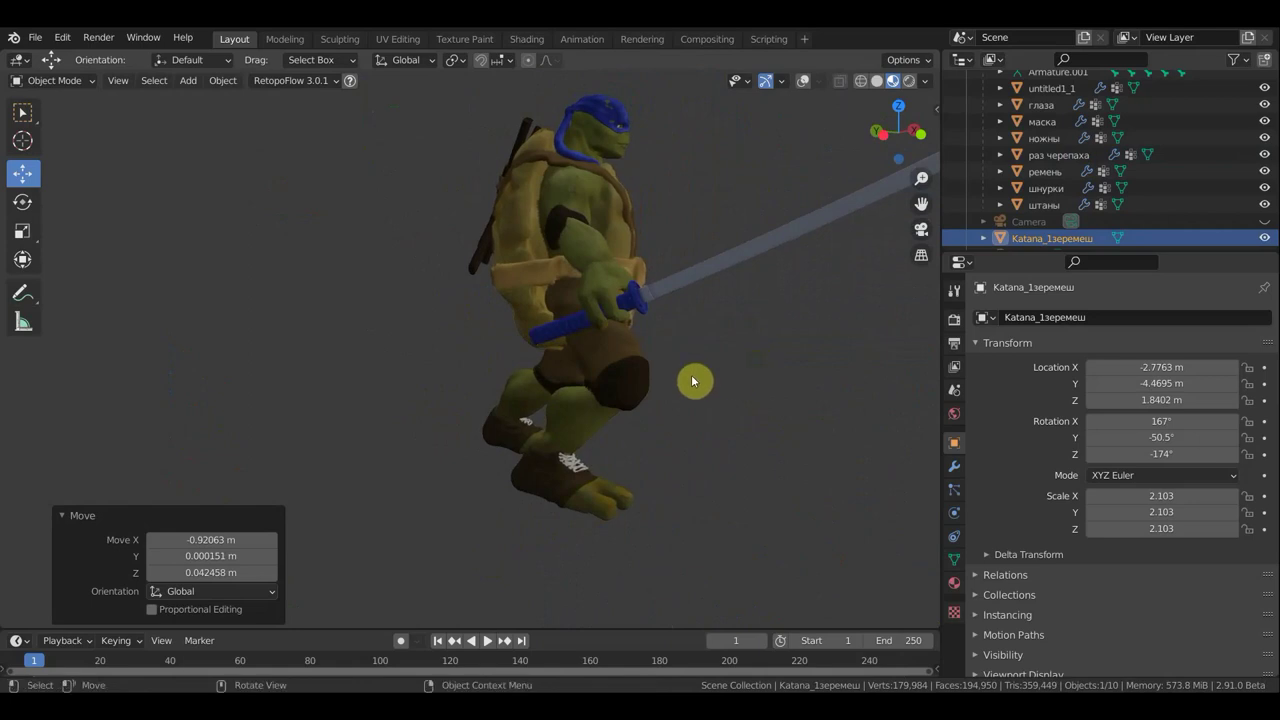
mouse_move(669, 320)
middle_down()
mouse_move(823, 320)
mouse_move(717, 332)
middle_up()
scroll(554, 343, up, 2)
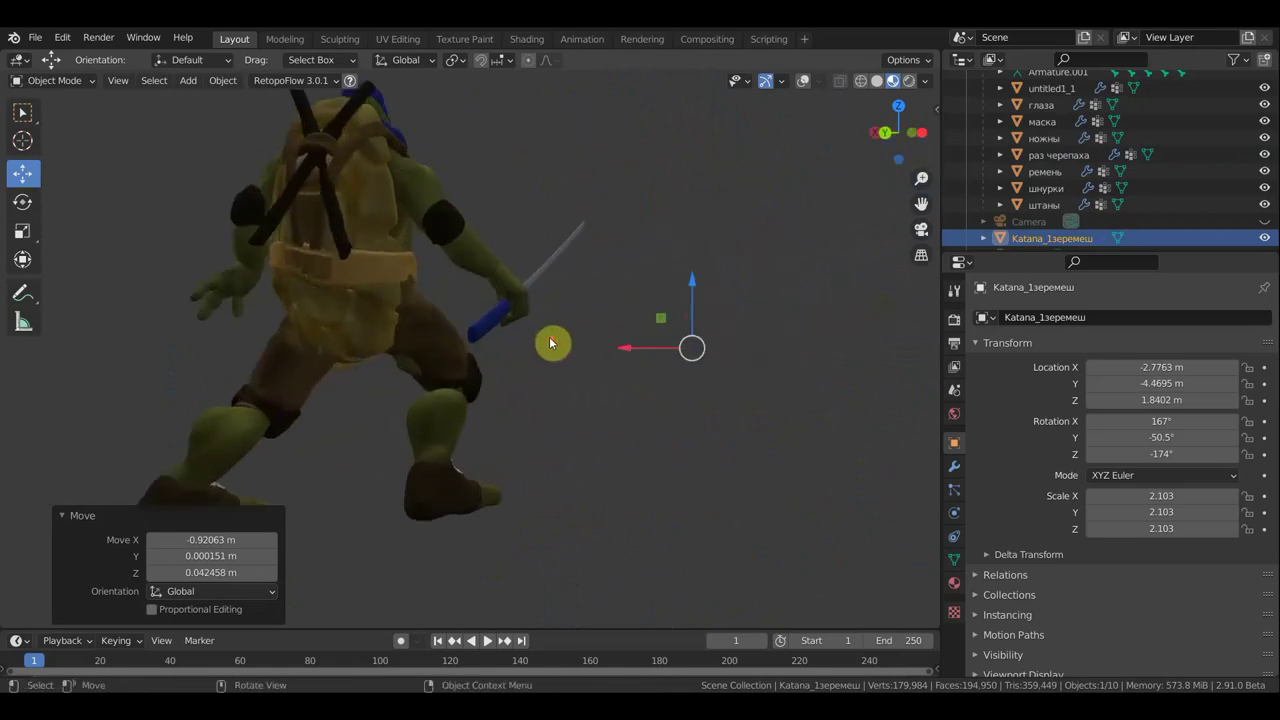
scroll(560, 341, up, 3)
middle_drag(612, 339, 657, 337)
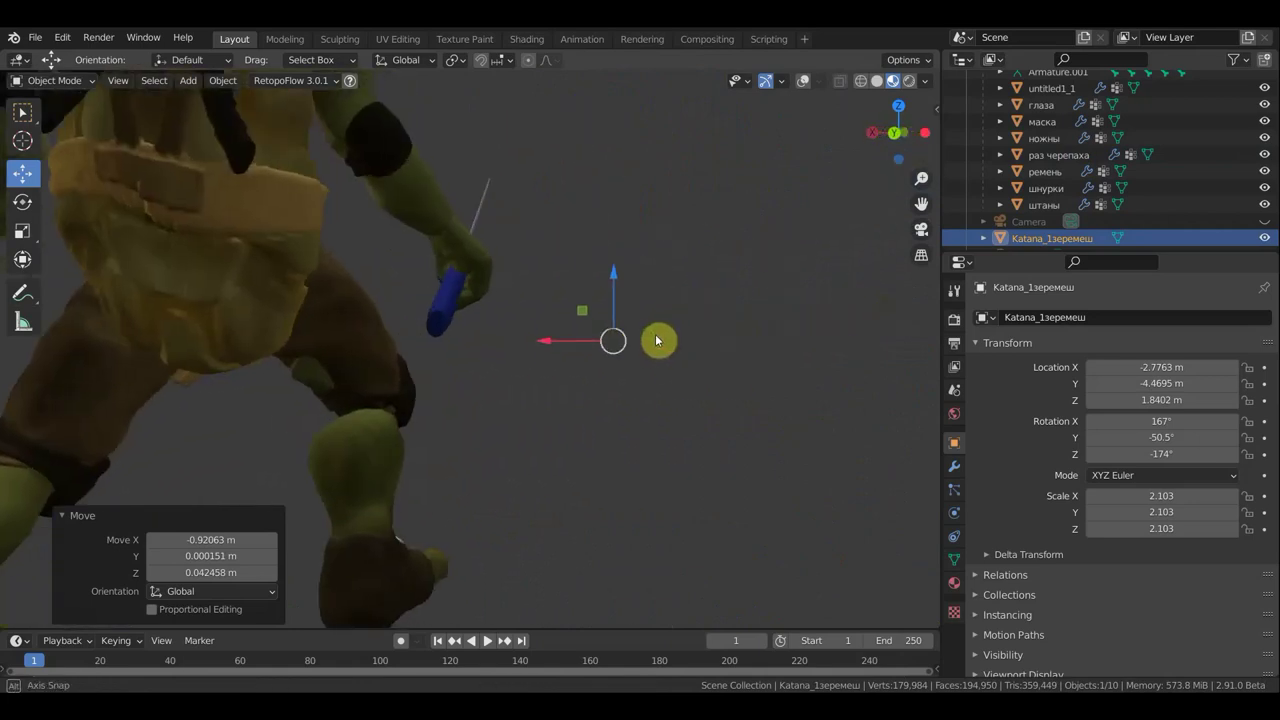
click(798, 83)
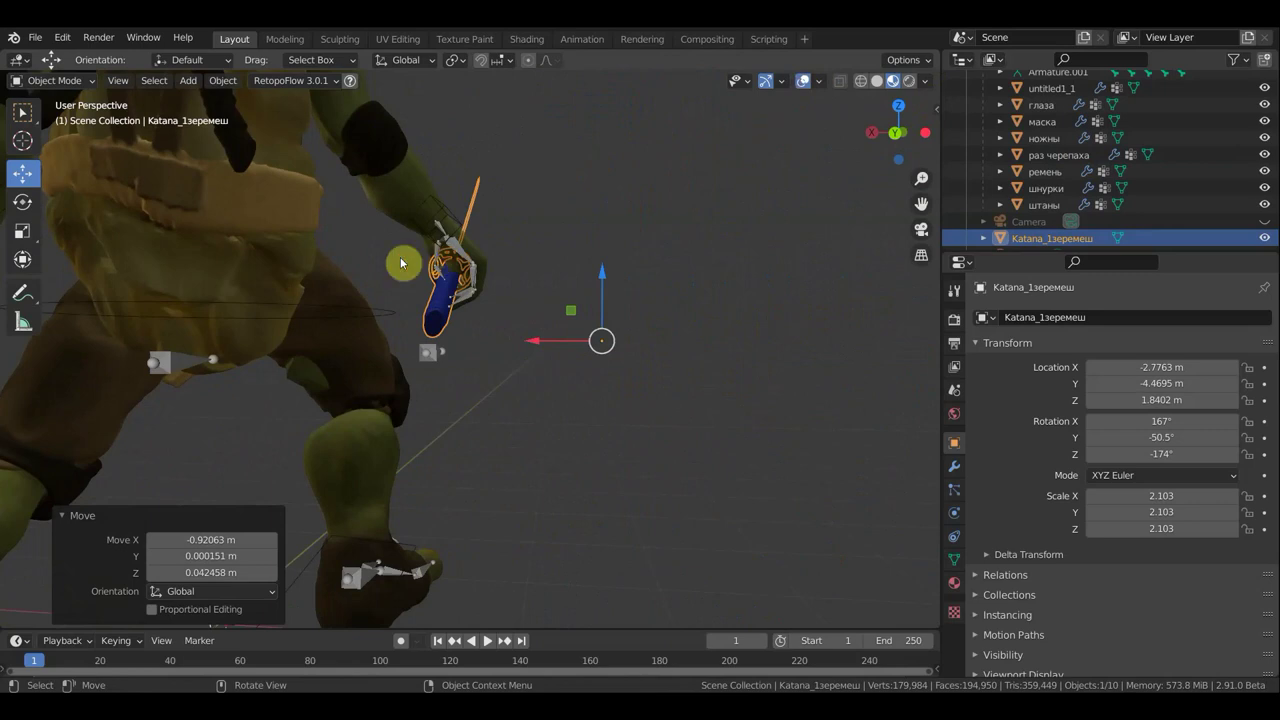
click(462, 258)
key(r)
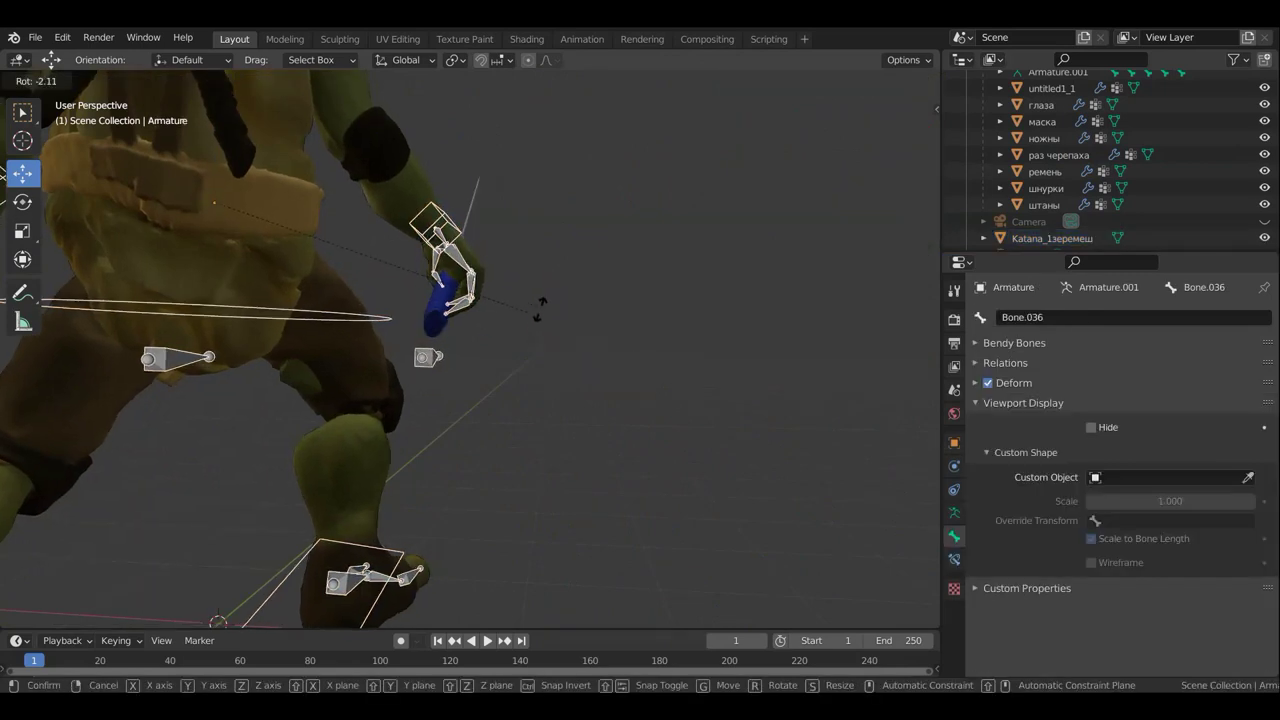
click(553, 298)
key(ctrl+z)
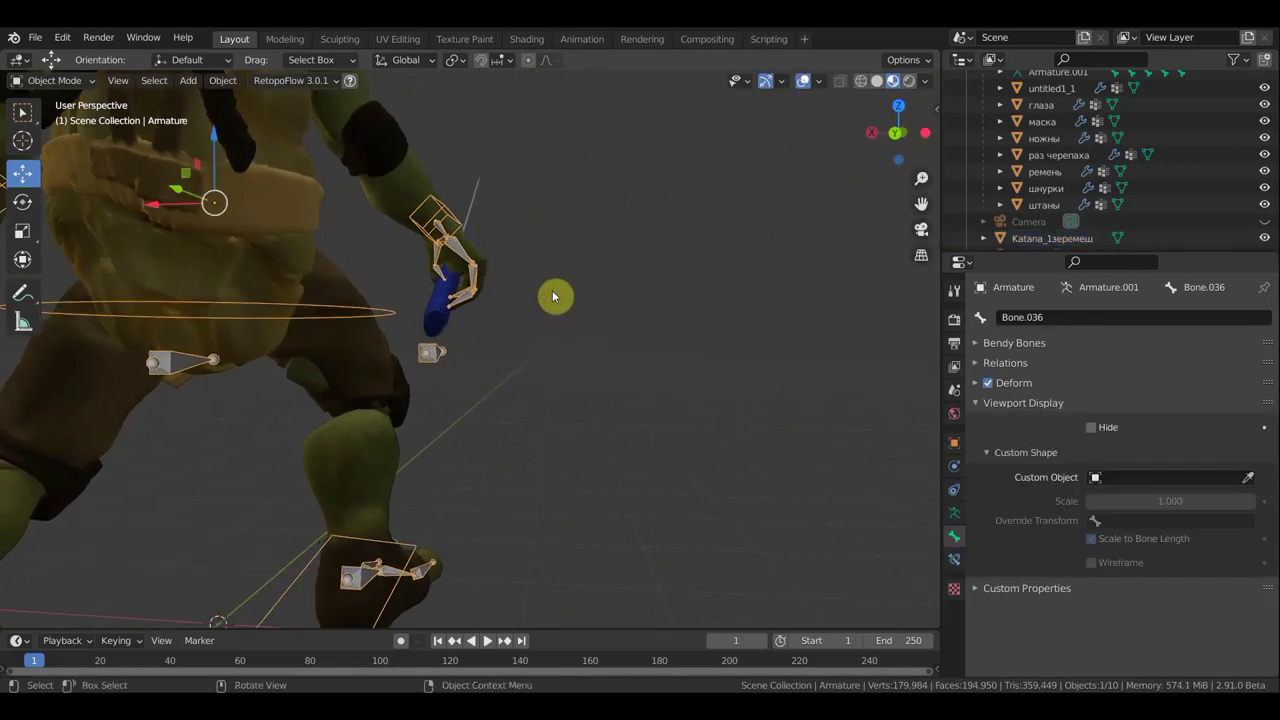
In Pose Mode, rotate Bone.032 and Bone.039 to curl the fingers around the grip
click(56, 86)
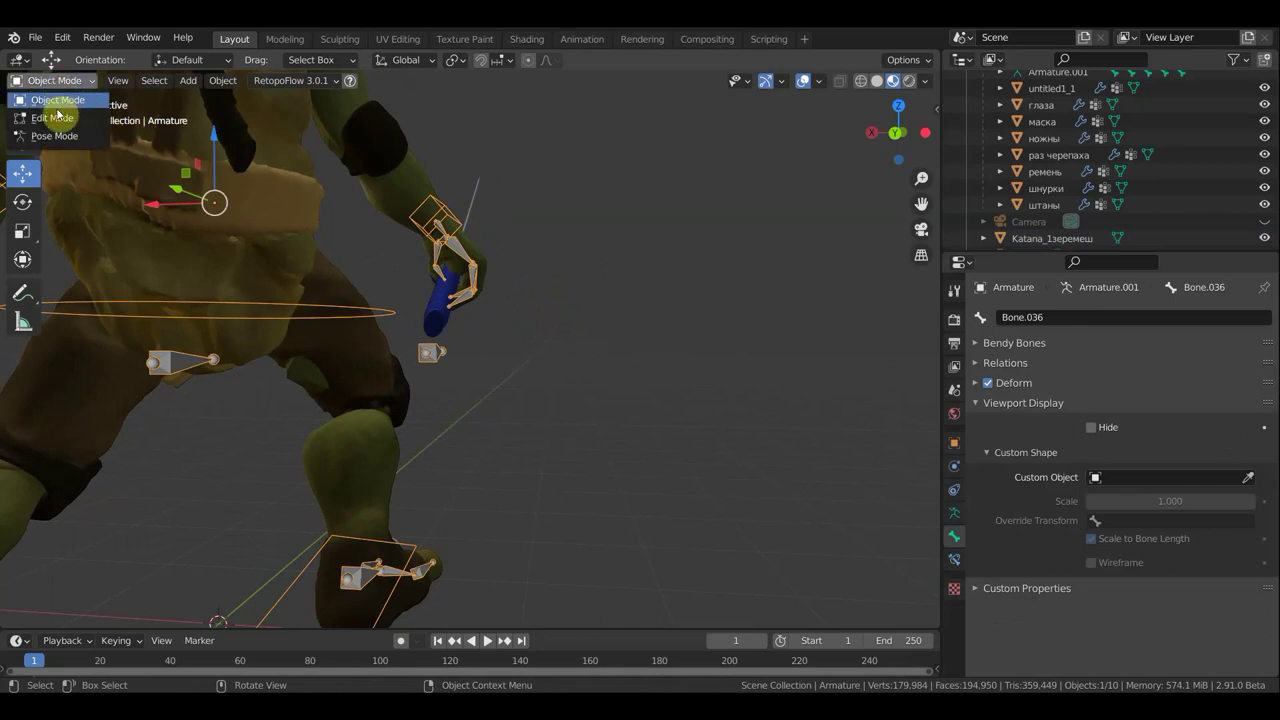
click(62, 131)
click(461, 257)
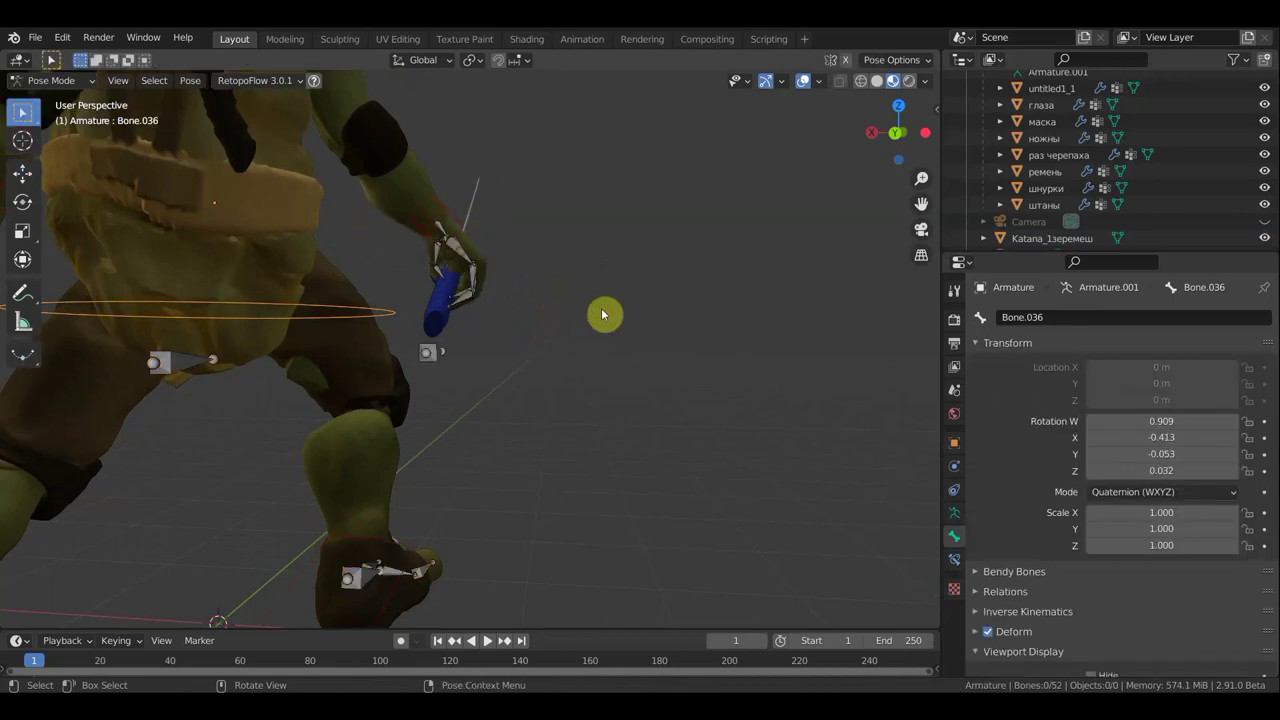
key(r)
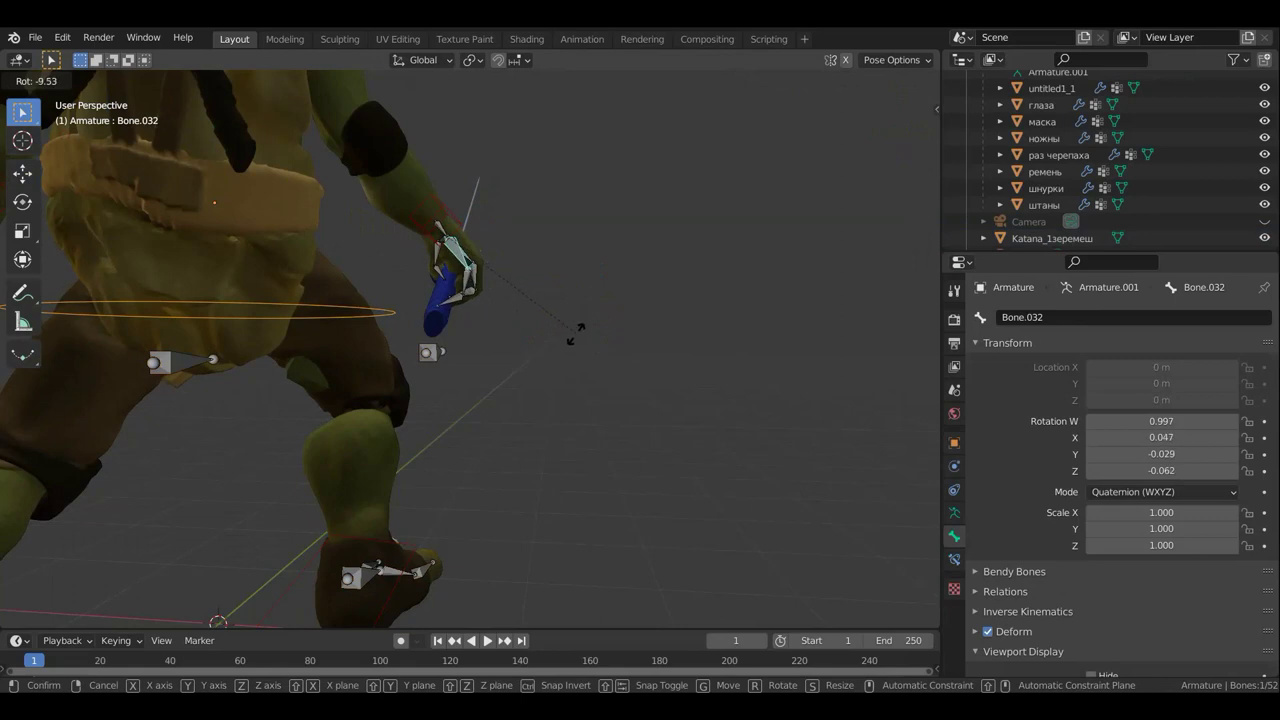
click(517, 300)
click(458, 305)
click(481, 316)
key(r)
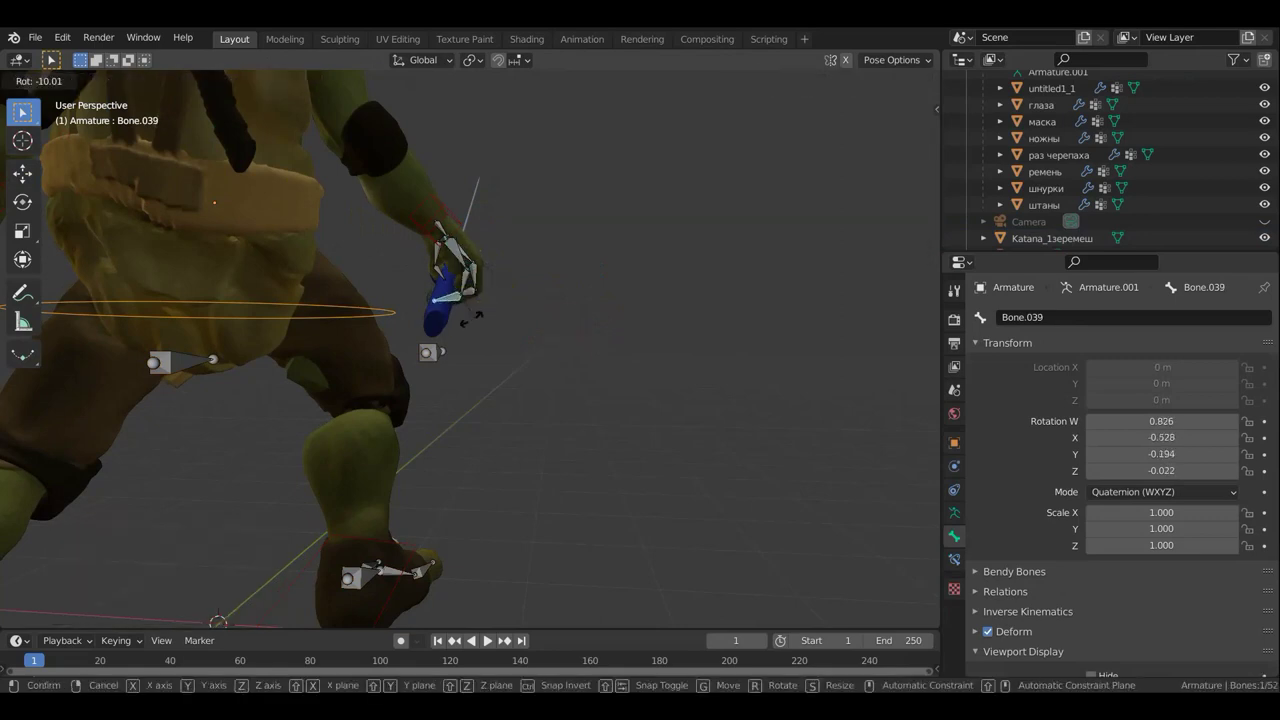
click(462, 320)
click(458, 262)
Adjust Bone.032 slightly and rotate Bone.033 by −11.1° about Z
click(459, 266)
key(r)
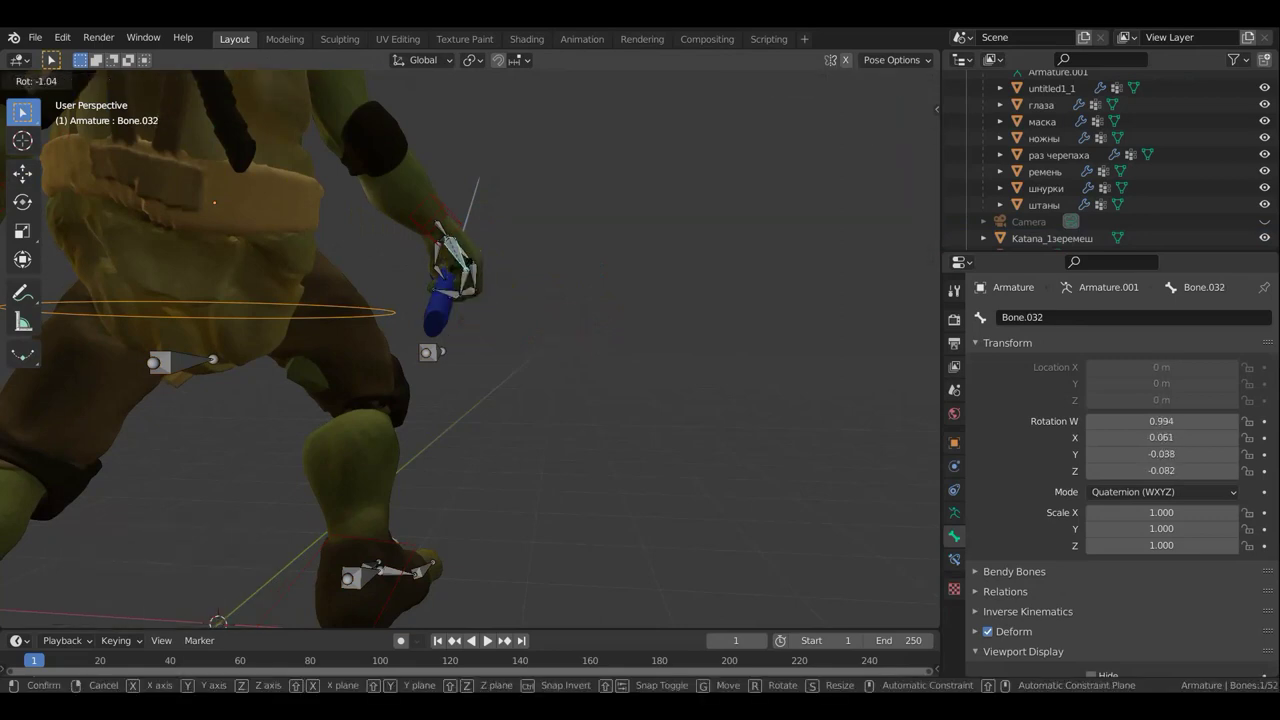
click(470, 258)
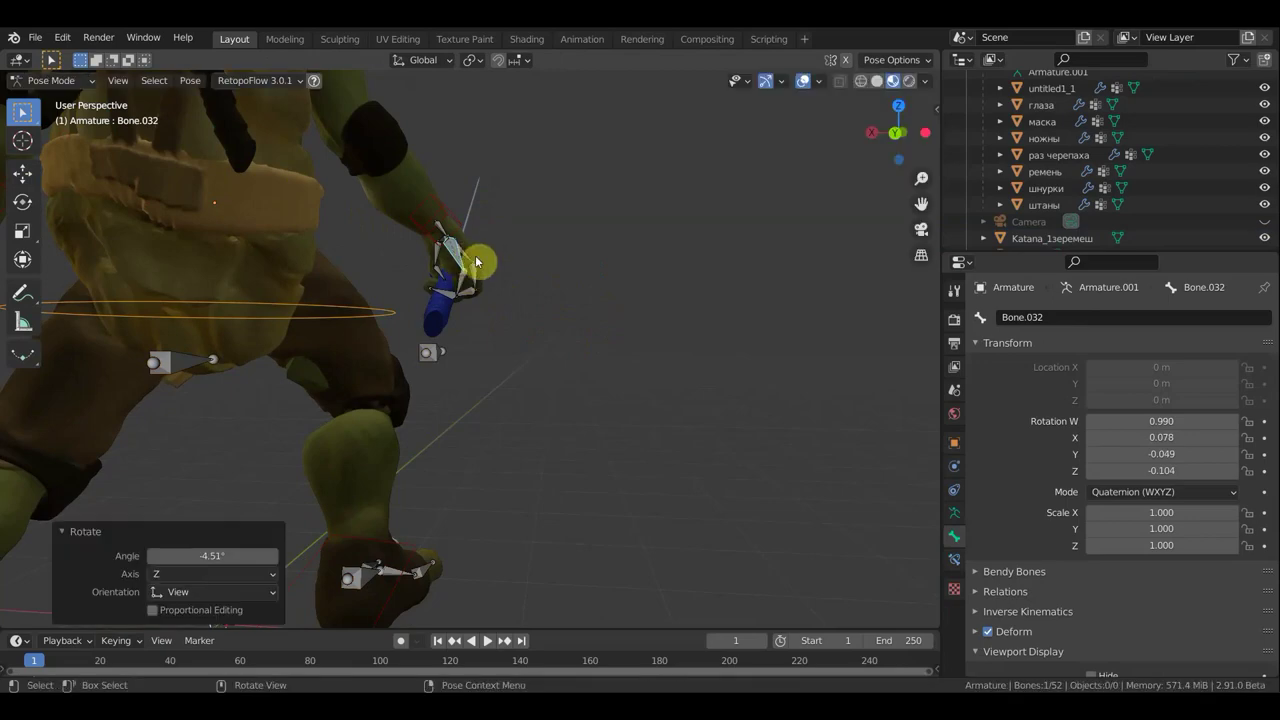
click(476, 262)
key(r)
click(557, 294)
middle_drag(557, 294, 374, 286)
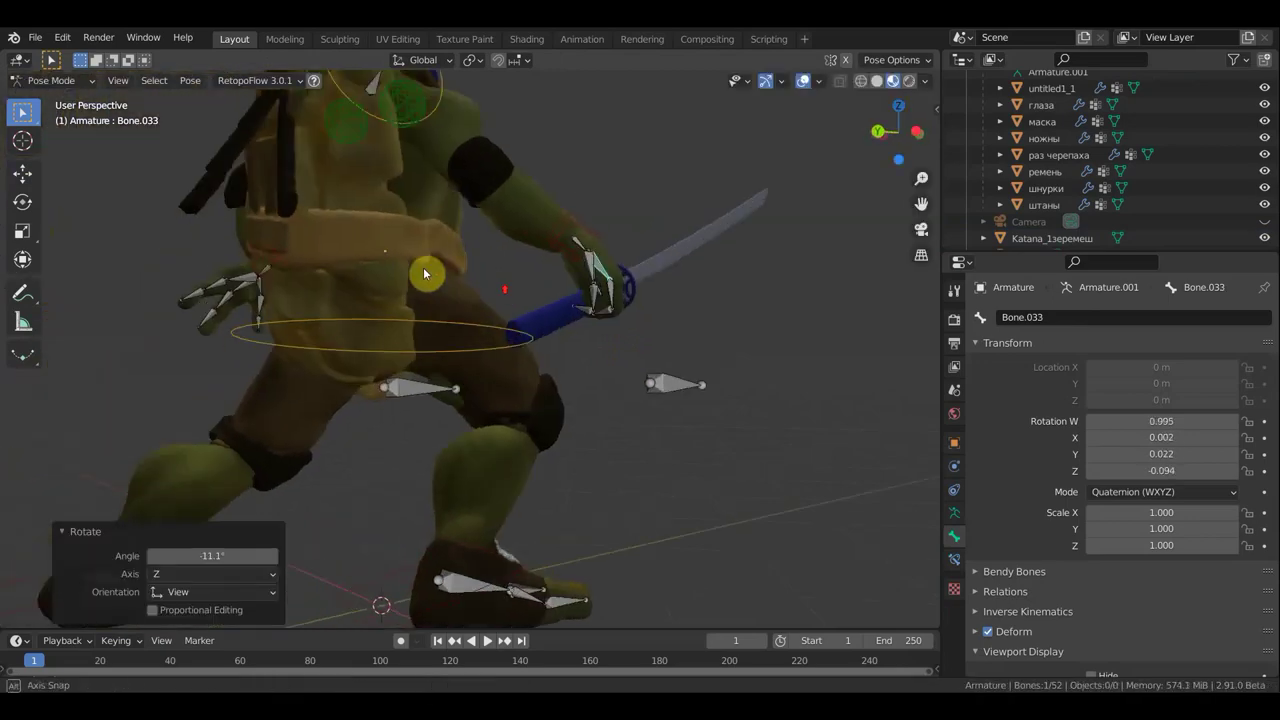
mouse_move(697, 281)
middle_down()
mouse_move(615, 362)
mouse_move(434, 297)
mouse_move(411, 317)
mouse_move(190, 322)
mouse_move(531, 265)
mouse_move(659, 274)
middle_up()
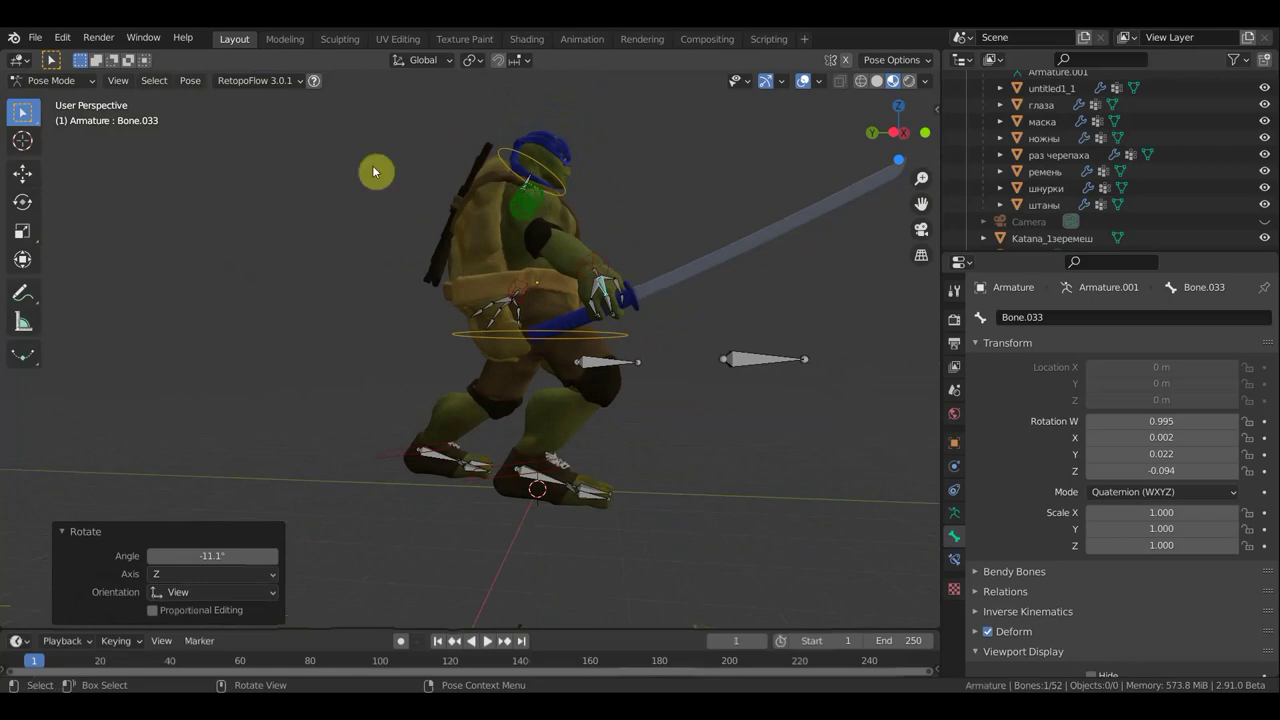
click(52, 80)
In Object Mode, rotate the katana about −37° and move its grip into the hand
click(75, 97)
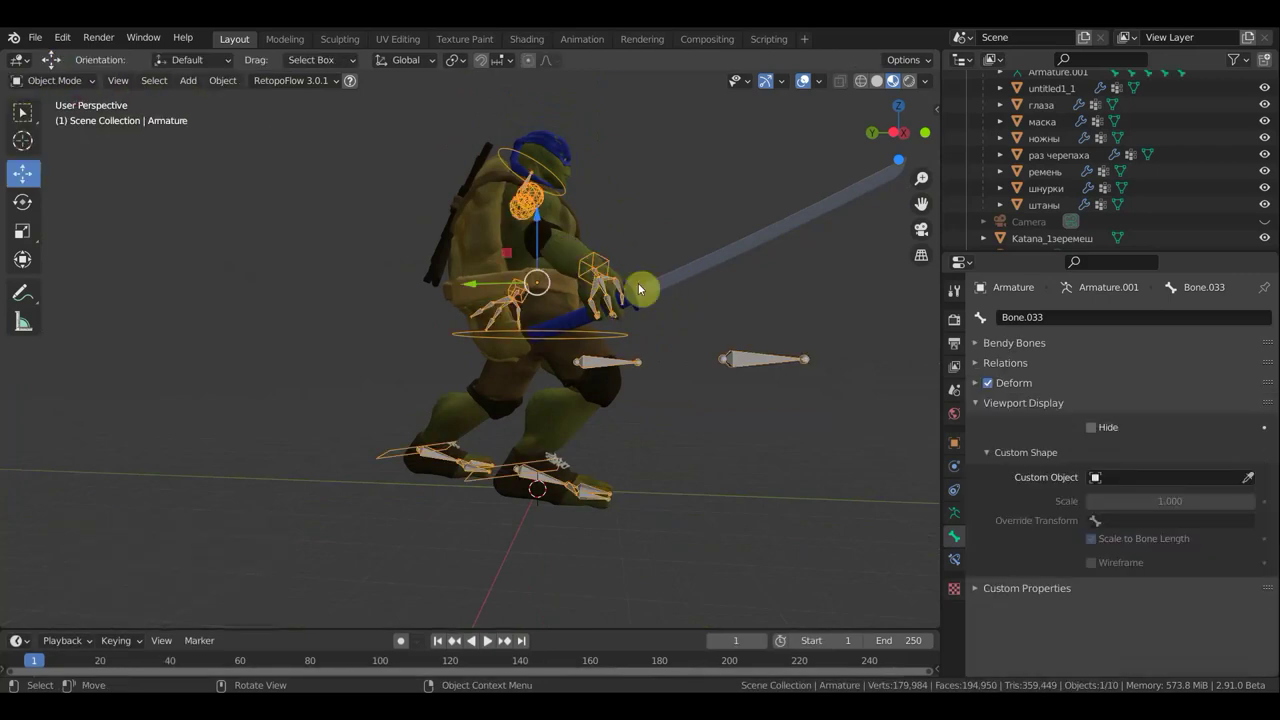
click(683, 284)
key(r)
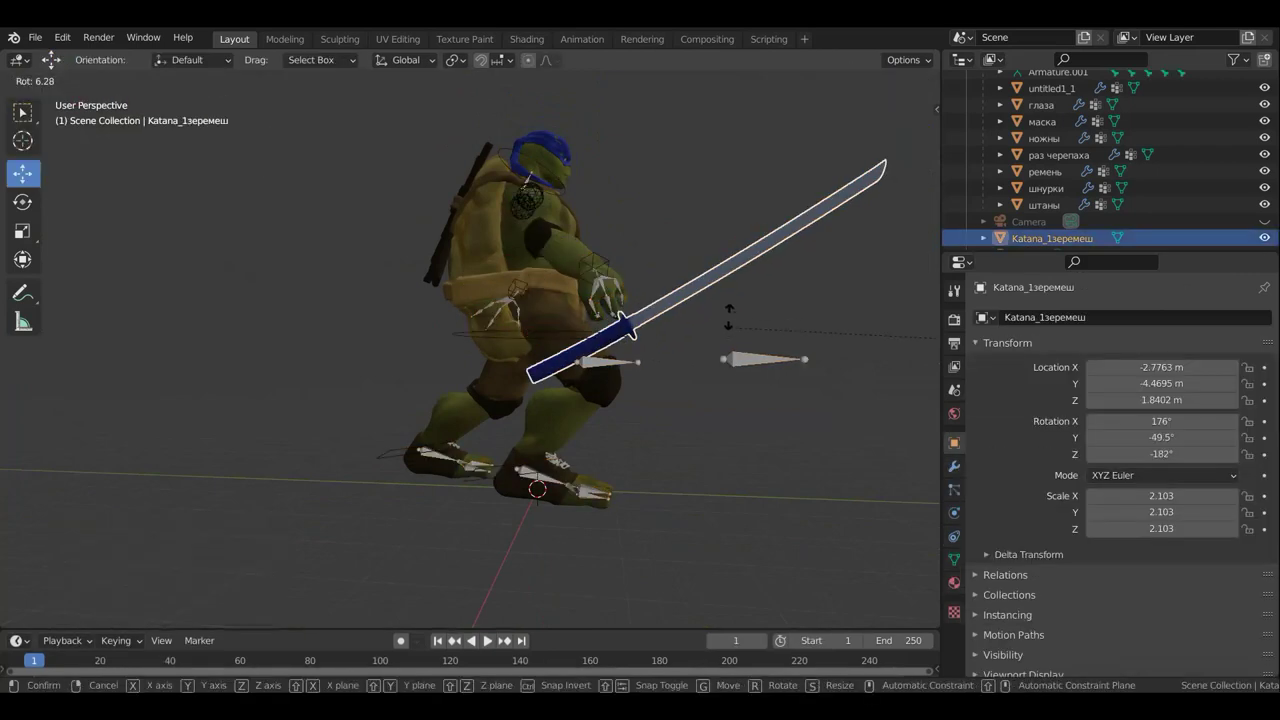
click(836, 113)
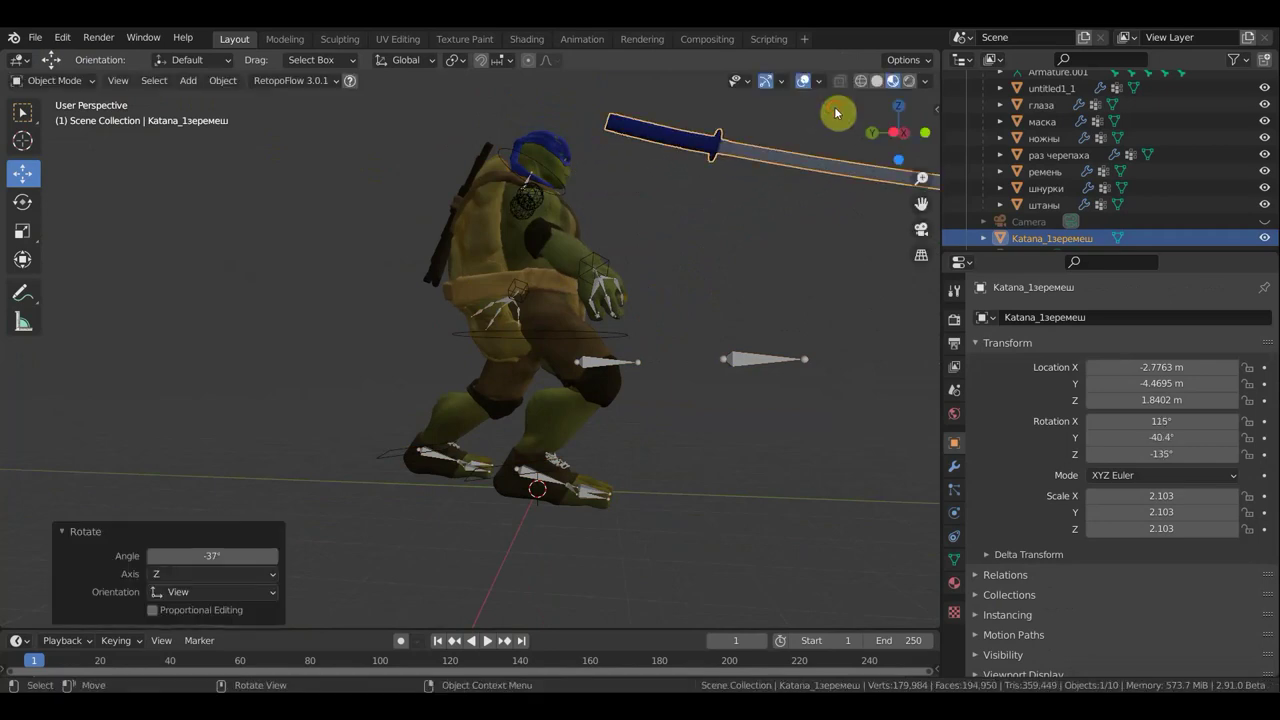
key(g)
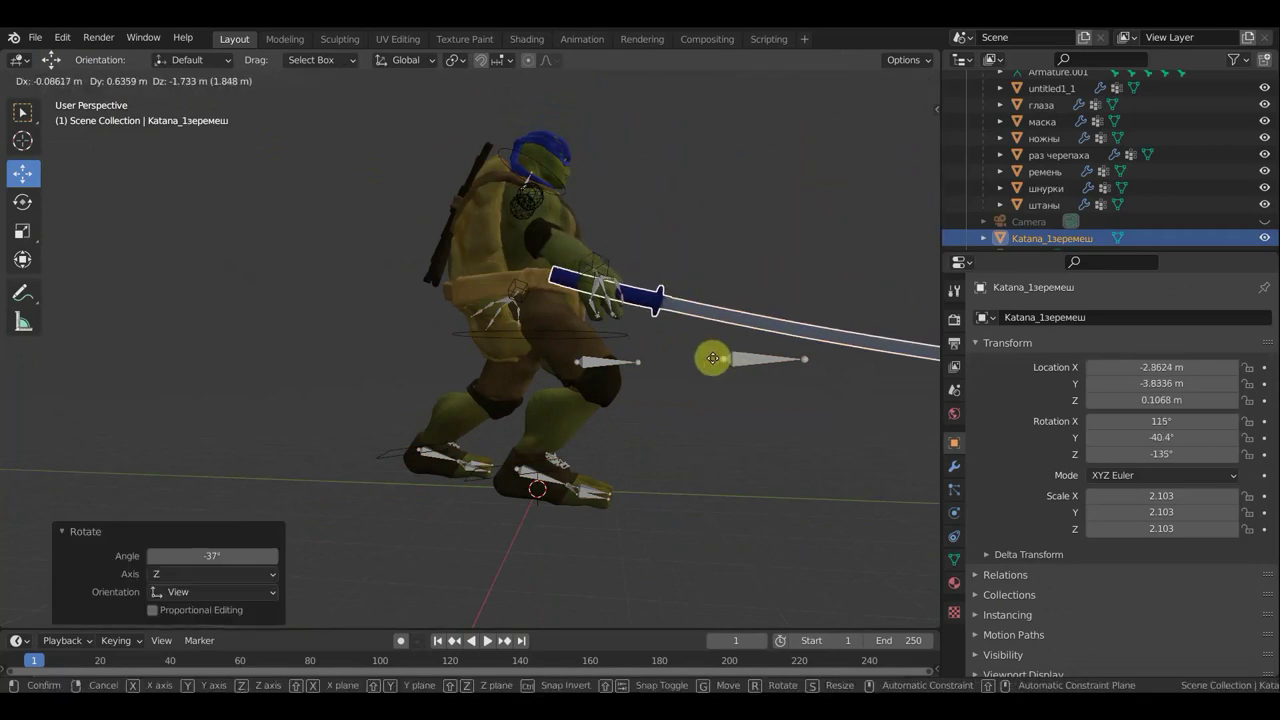
click(700, 360)
mouse_move(699, 358)
middle_down()
mouse_move(651, 277)
mouse_move(510, 306)
mouse_move(686, 229)
middle_up()
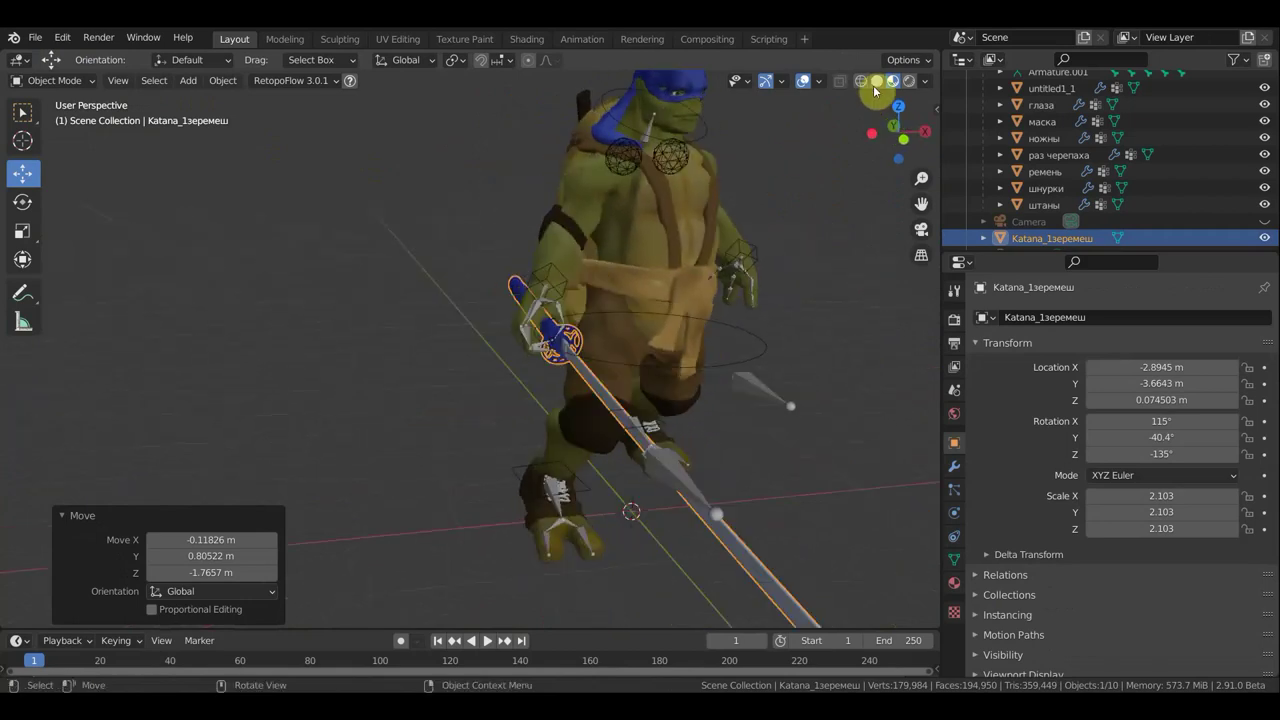
Check the placement in wireframe and material preview, toggling the overlays off and on
click(862, 81)
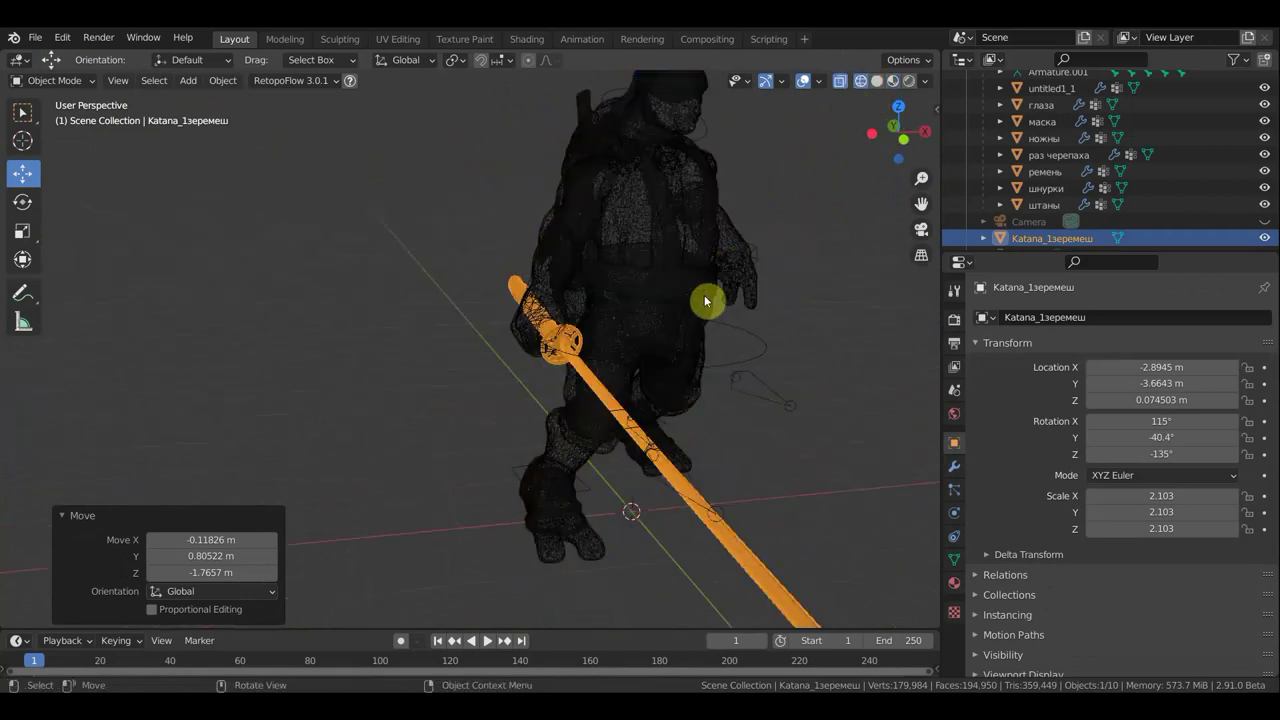
click(895, 81)
click(803, 84)
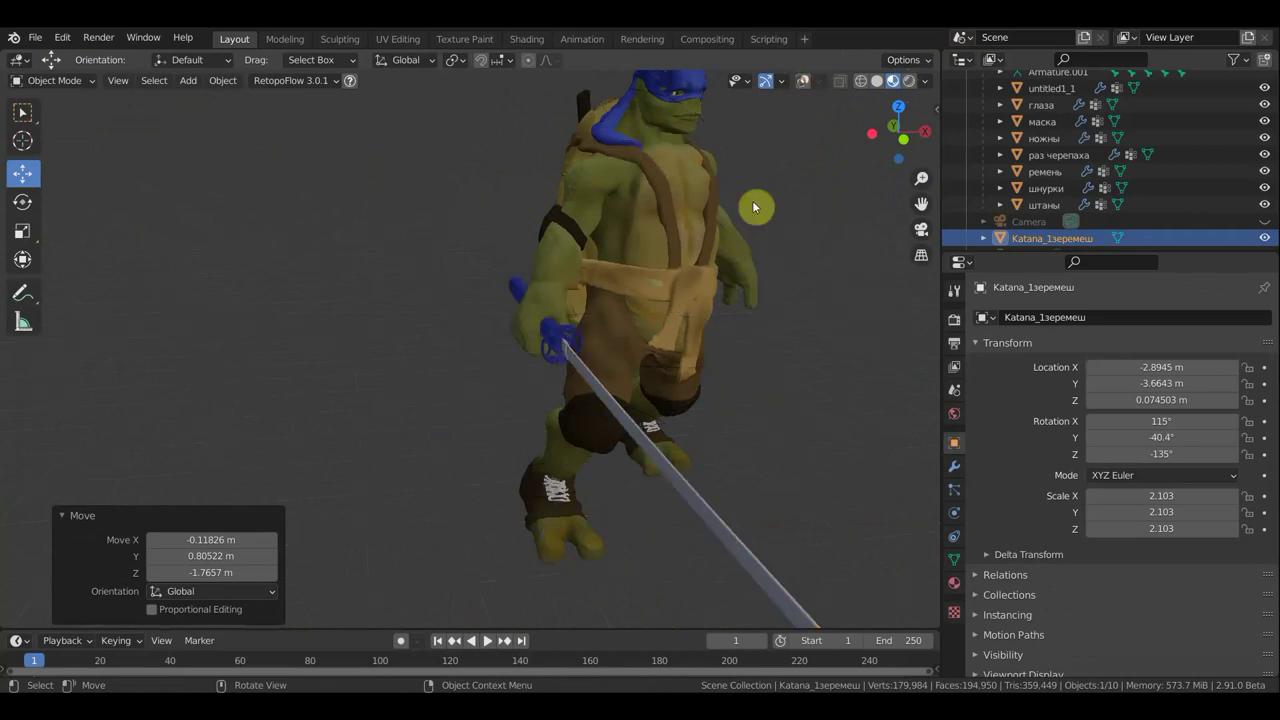
mouse_move(757, 203)
middle_down()
mouse_move(590, 201)
mouse_move(592, 303)
mouse_move(532, 310)
mouse_move(723, 323)
mouse_move(686, 331)
middle_up()
scroll(606, 195, down, 3)
scroll(597, 328, up, 3)
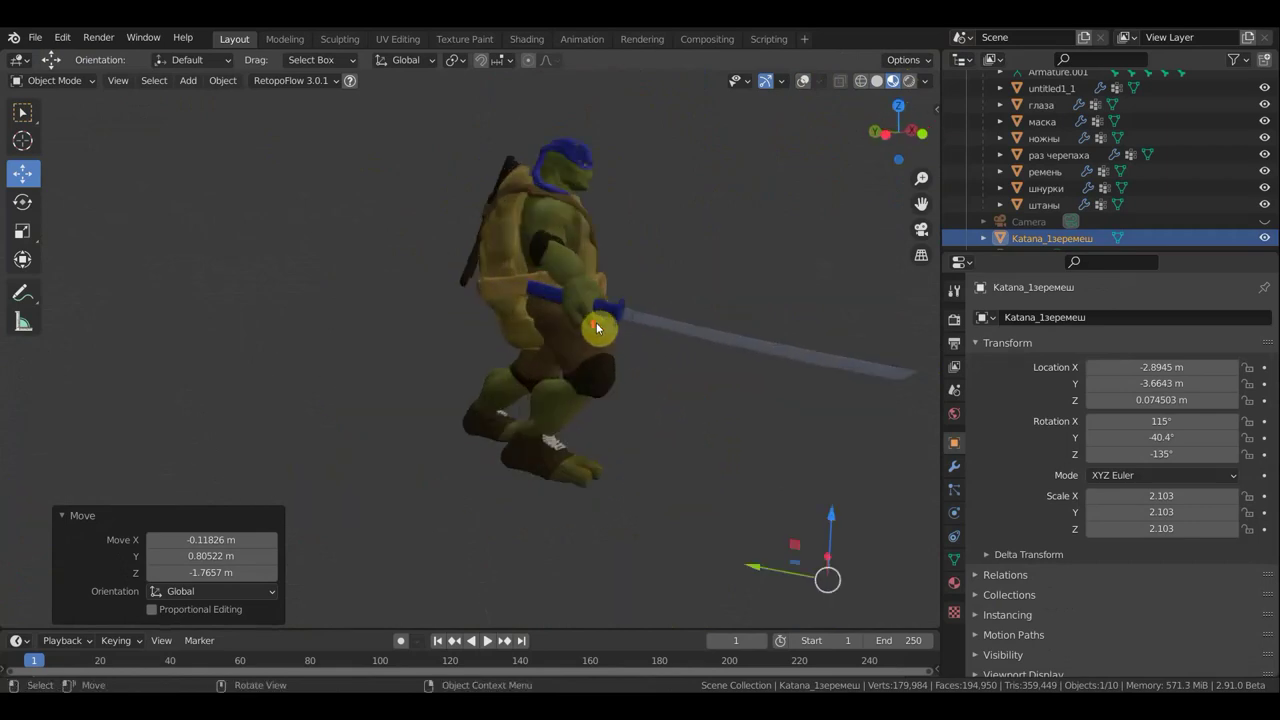
click(60, 80)
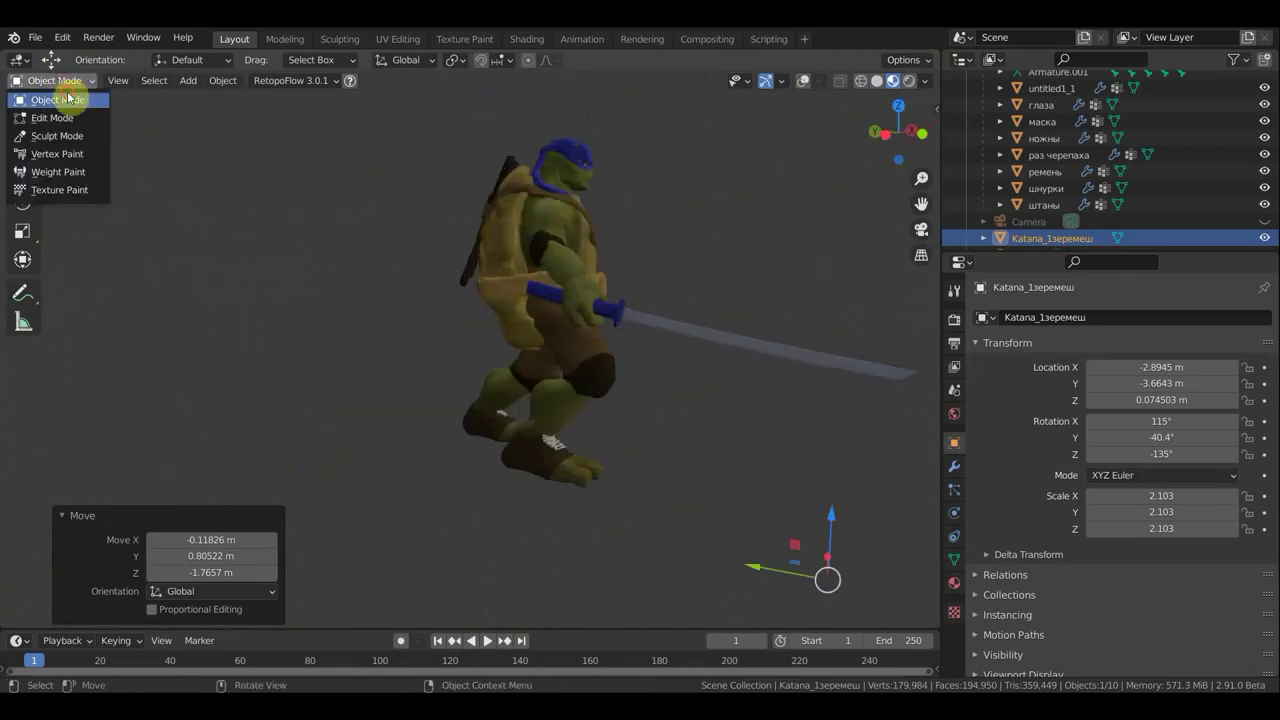
click(801, 82)
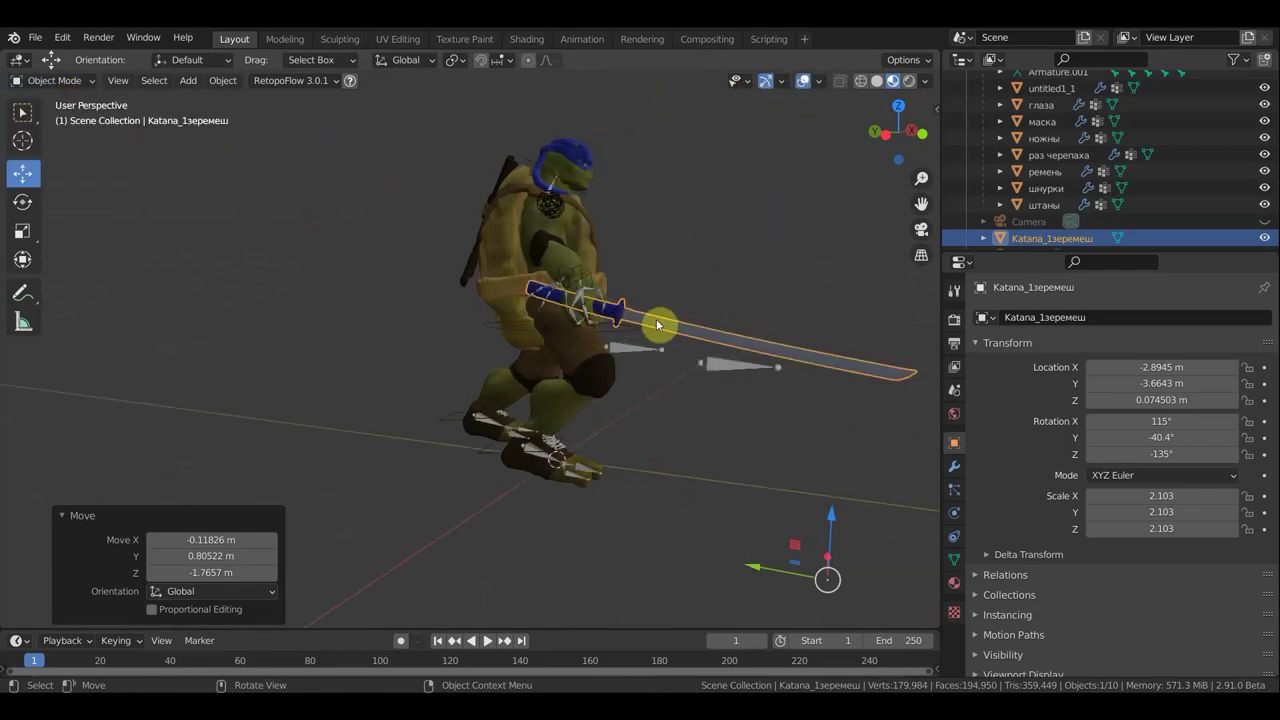
scroll(588, 304, up, 2)
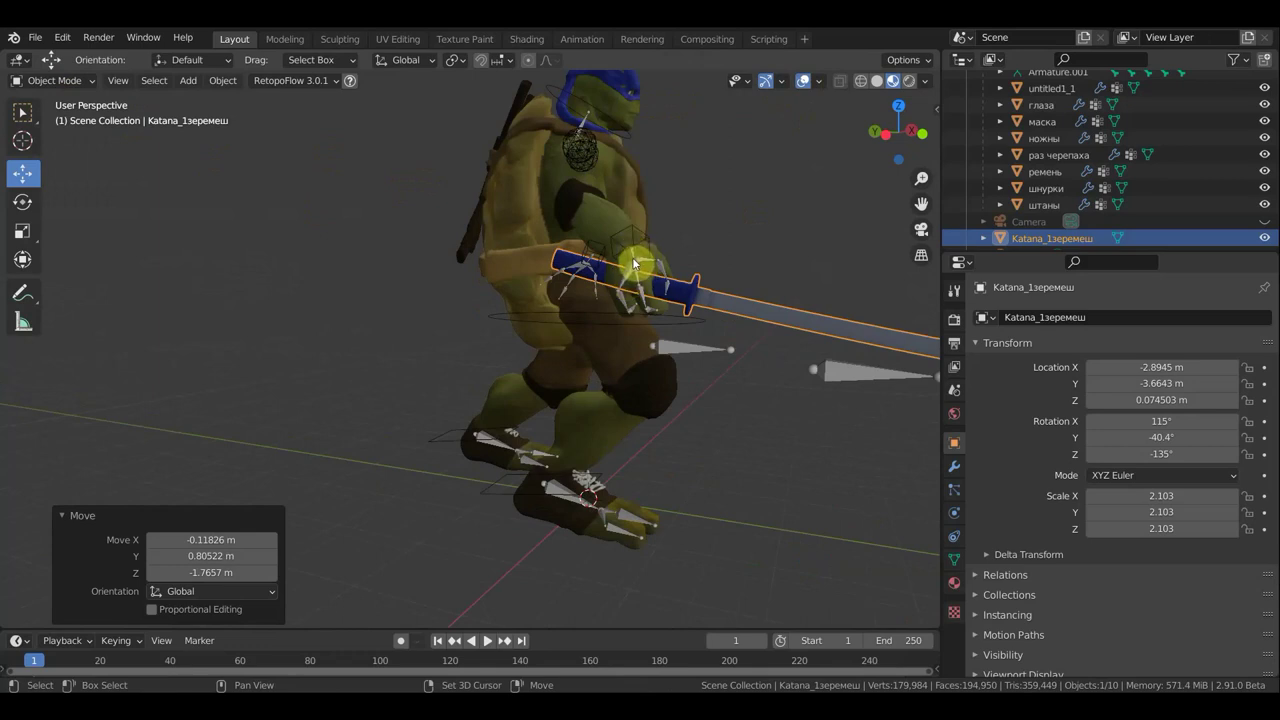
Parent the katana to the armature's hand bone Bone.033 with Ctrl+P, then return to Object Mode
shift+click(657, 258)
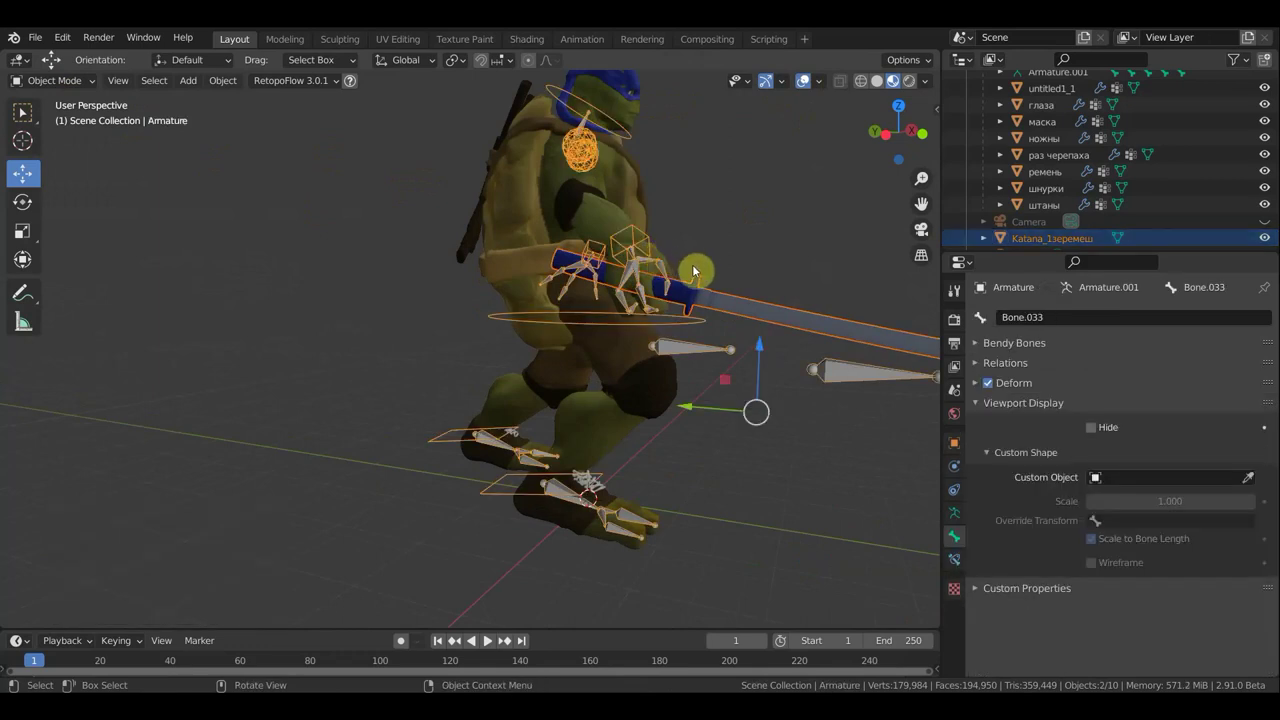
scroll(692, 264, down, 2)
scroll(590, 278, down, 1)
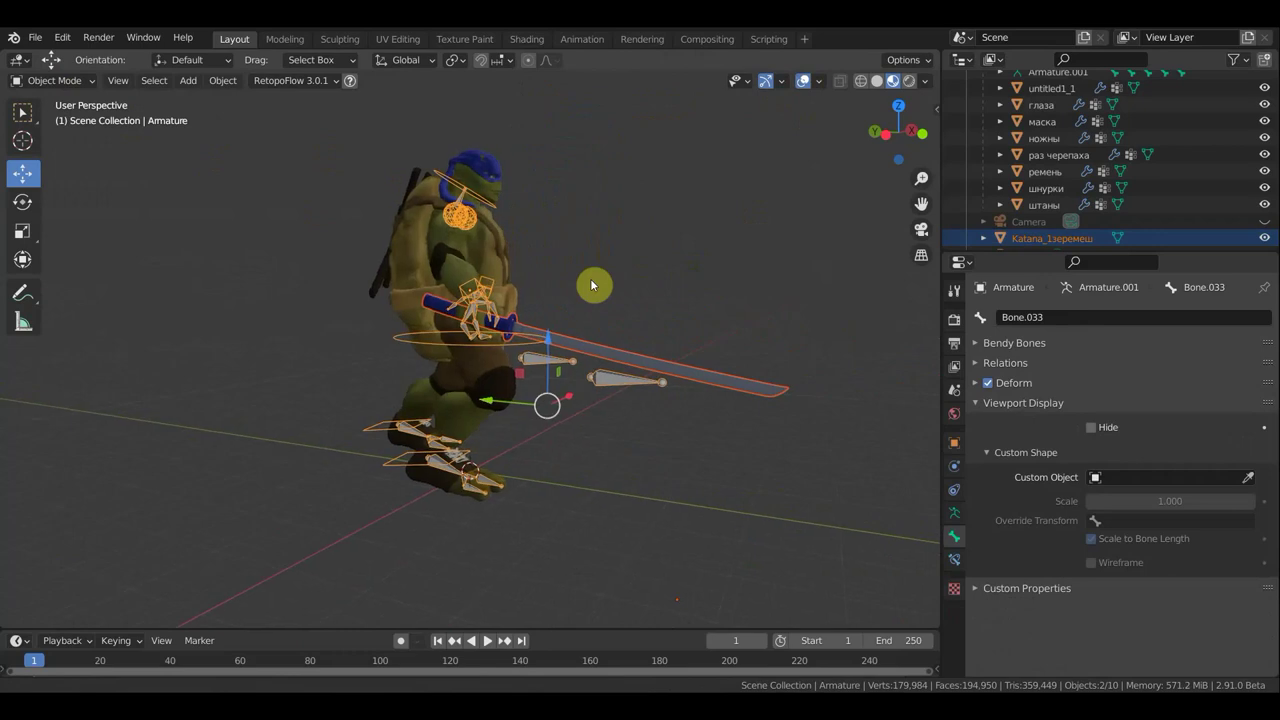
click(55, 82)
click(55, 136)
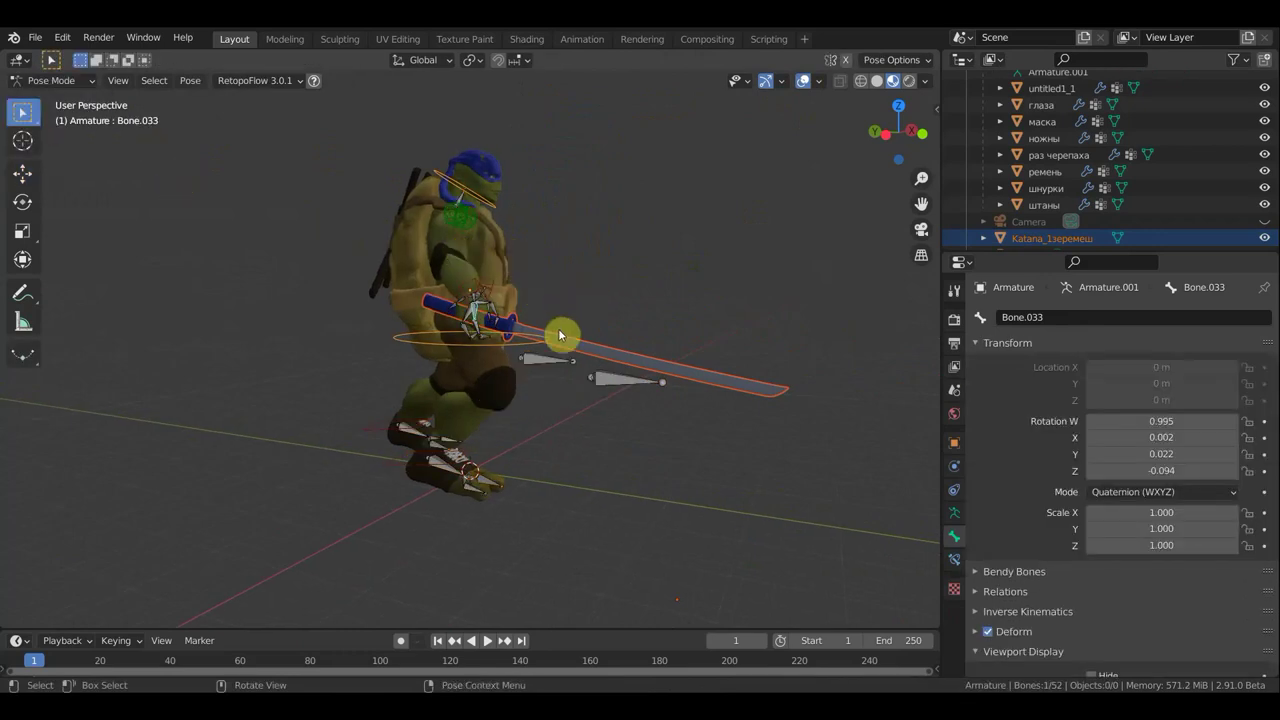
scroll(519, 316, up, 4)
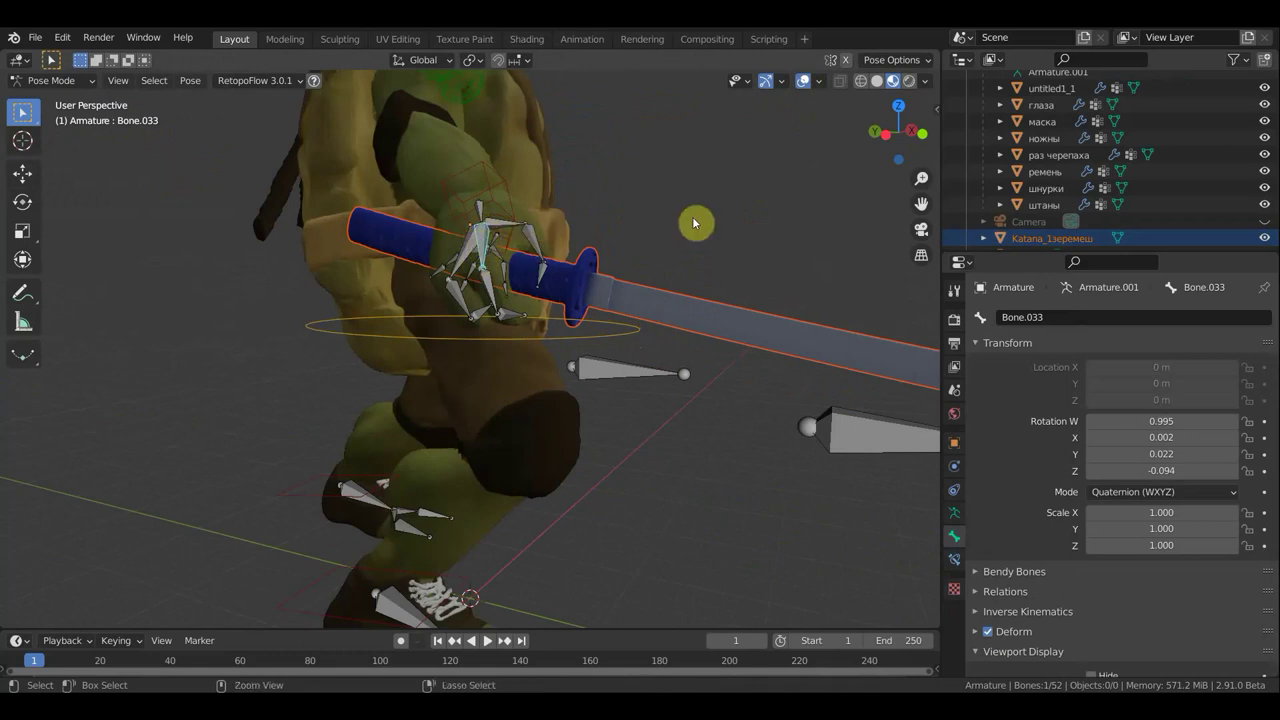
key(ctrl+p)
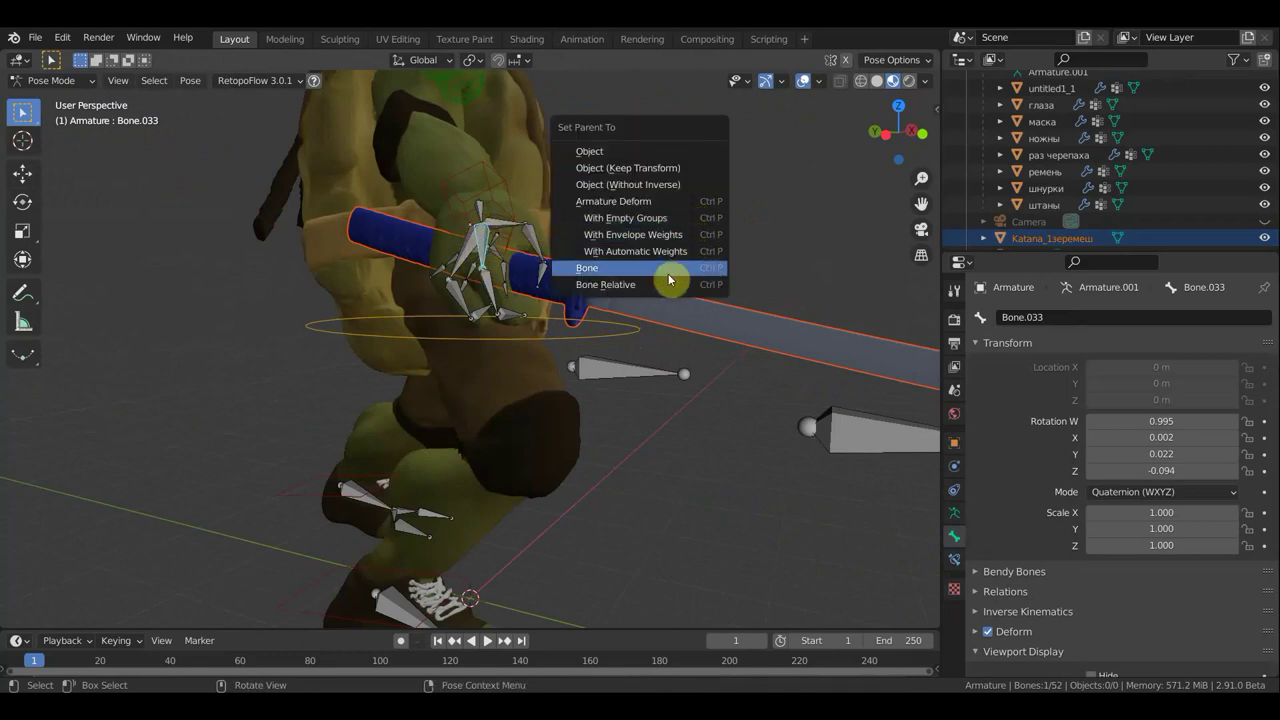
click(668, 268)
click(58, 82)
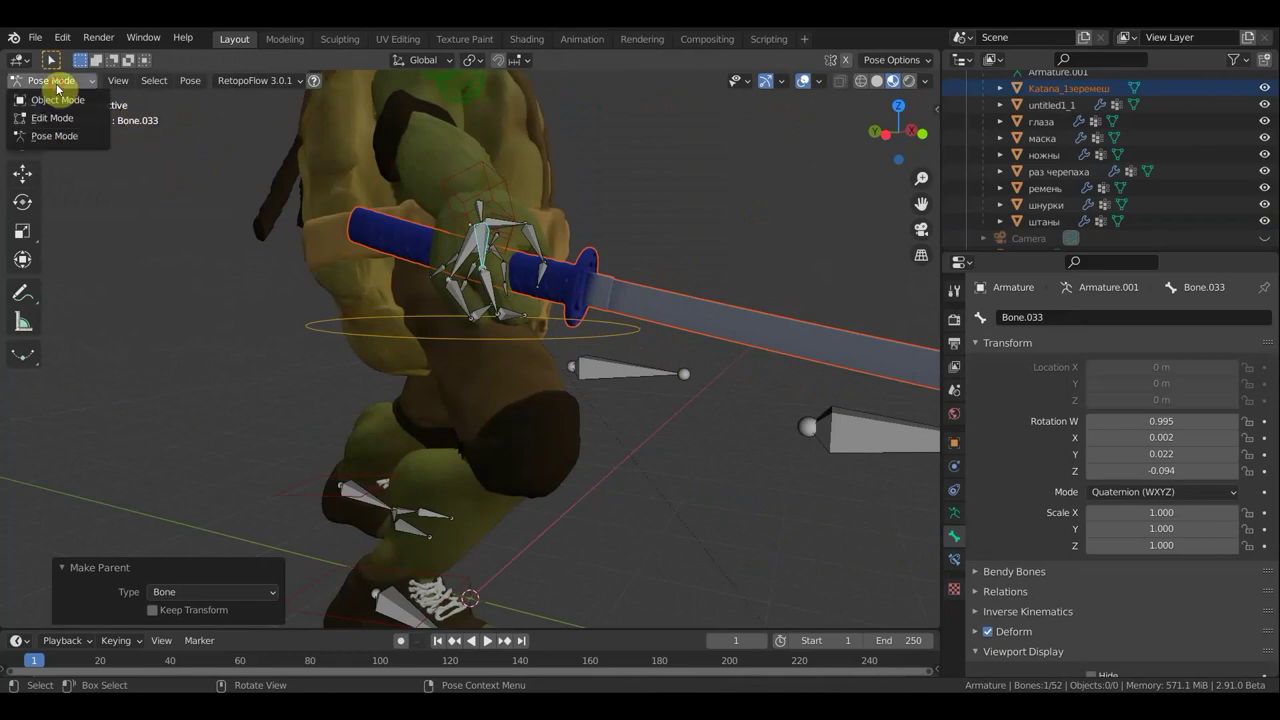
click(73, 101)
scroll(364, 194, down, 5)
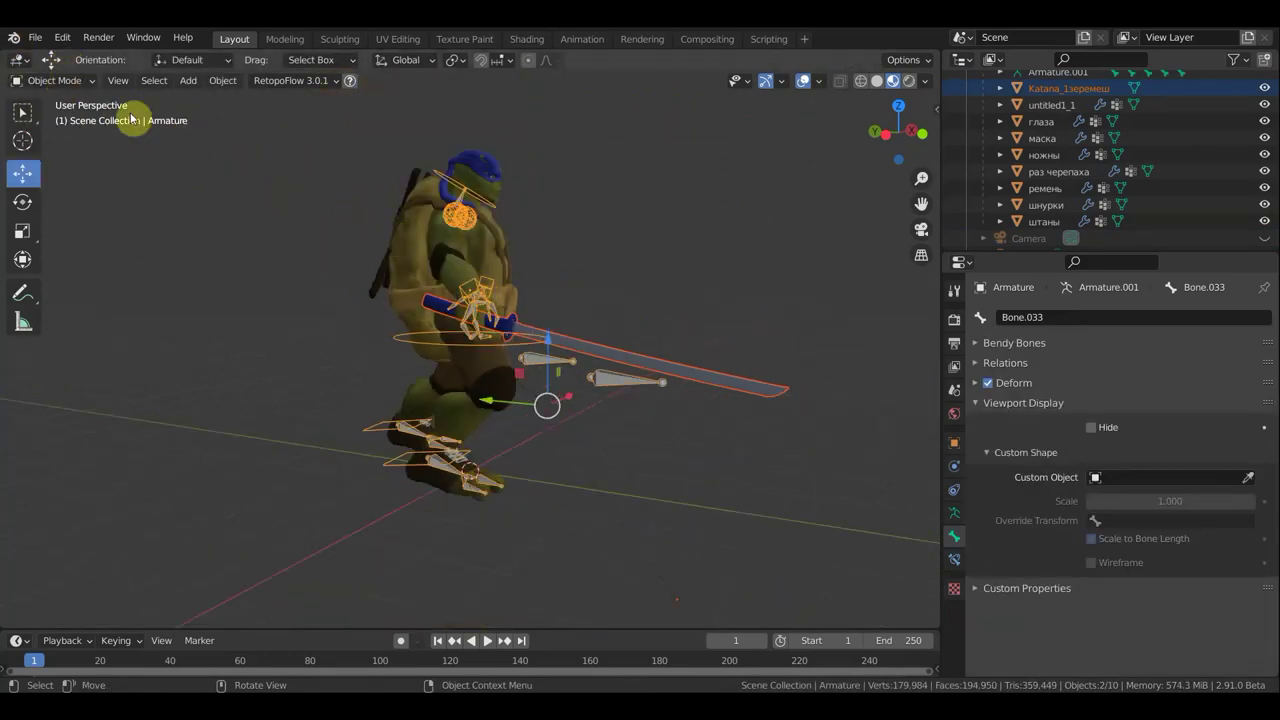
Select the turtle's armature and switch it into Pose Mode
click(469, 293)
click(485, 292)
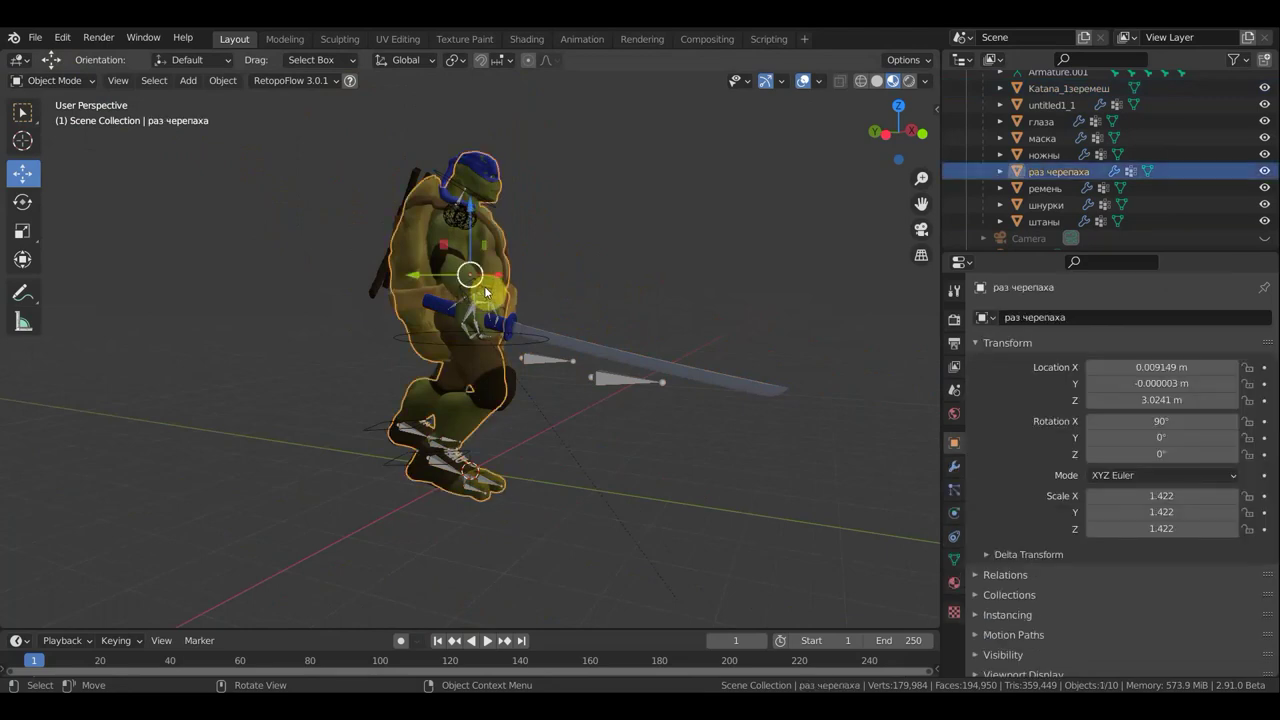
click(490, 293)
click(72, 84)
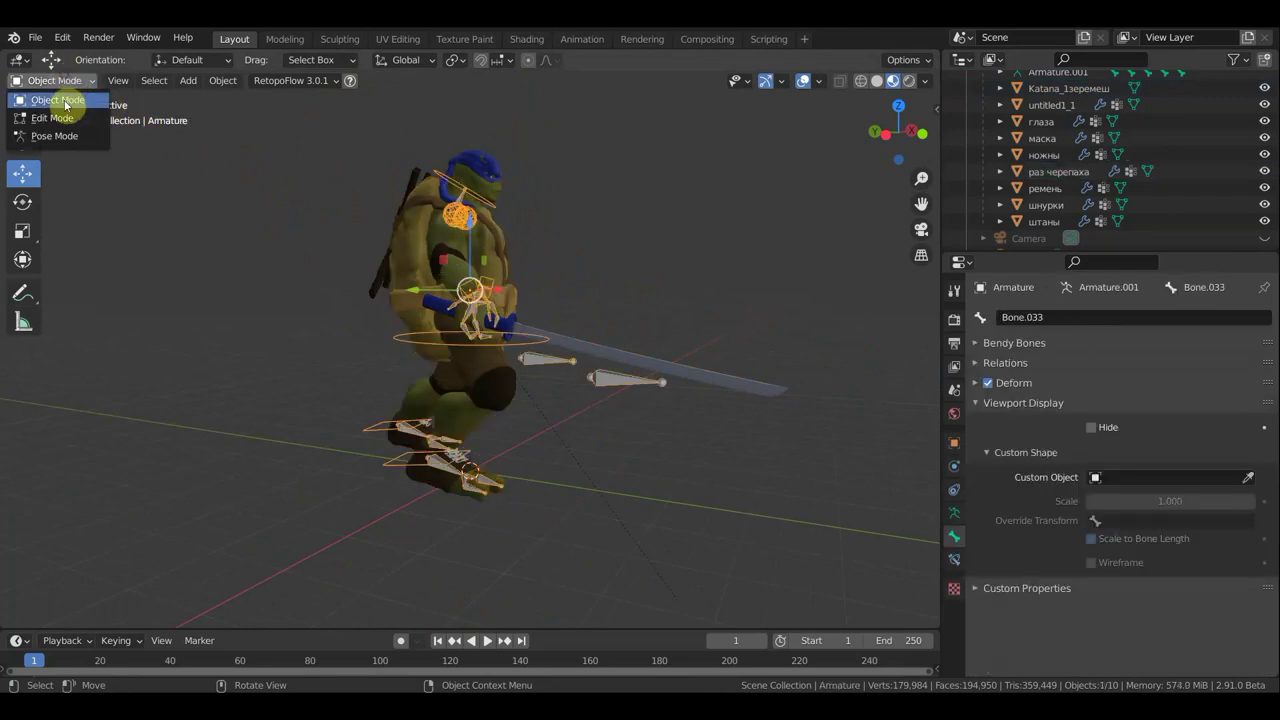
key(Return)
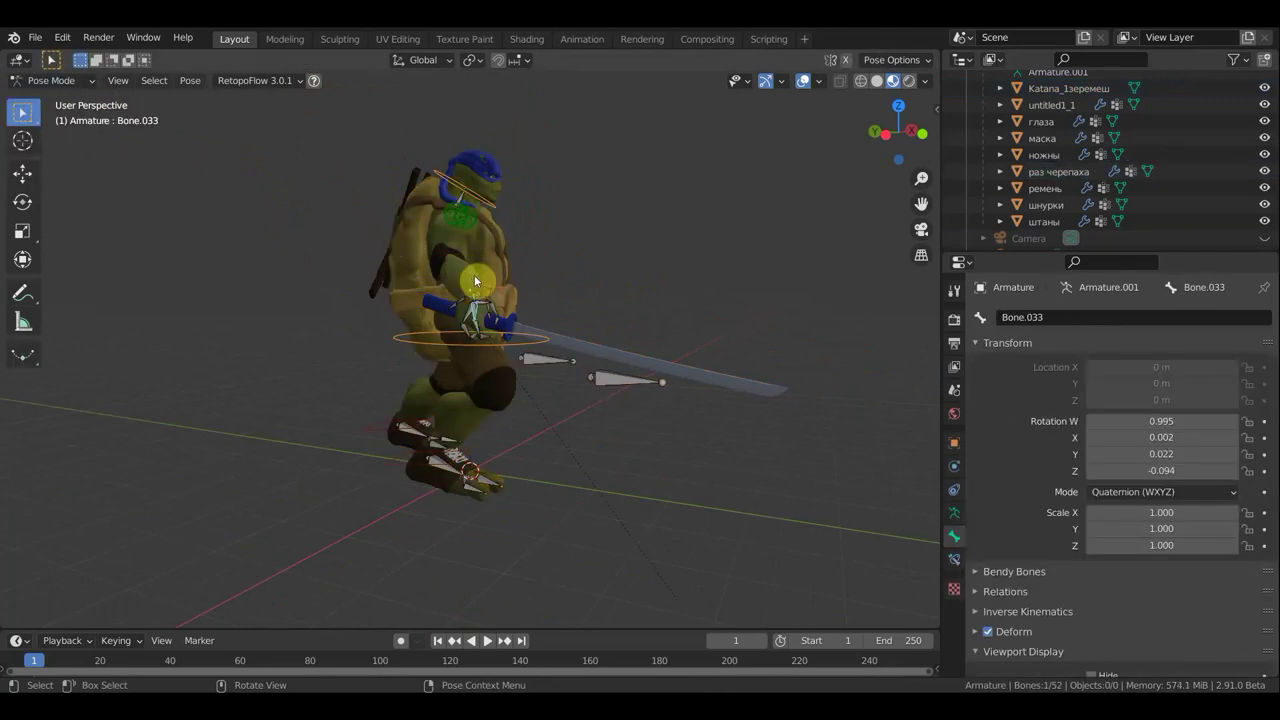
Rotate and move sword-hand bone Bone.038 to swing the katana out in front
click(492, 293)
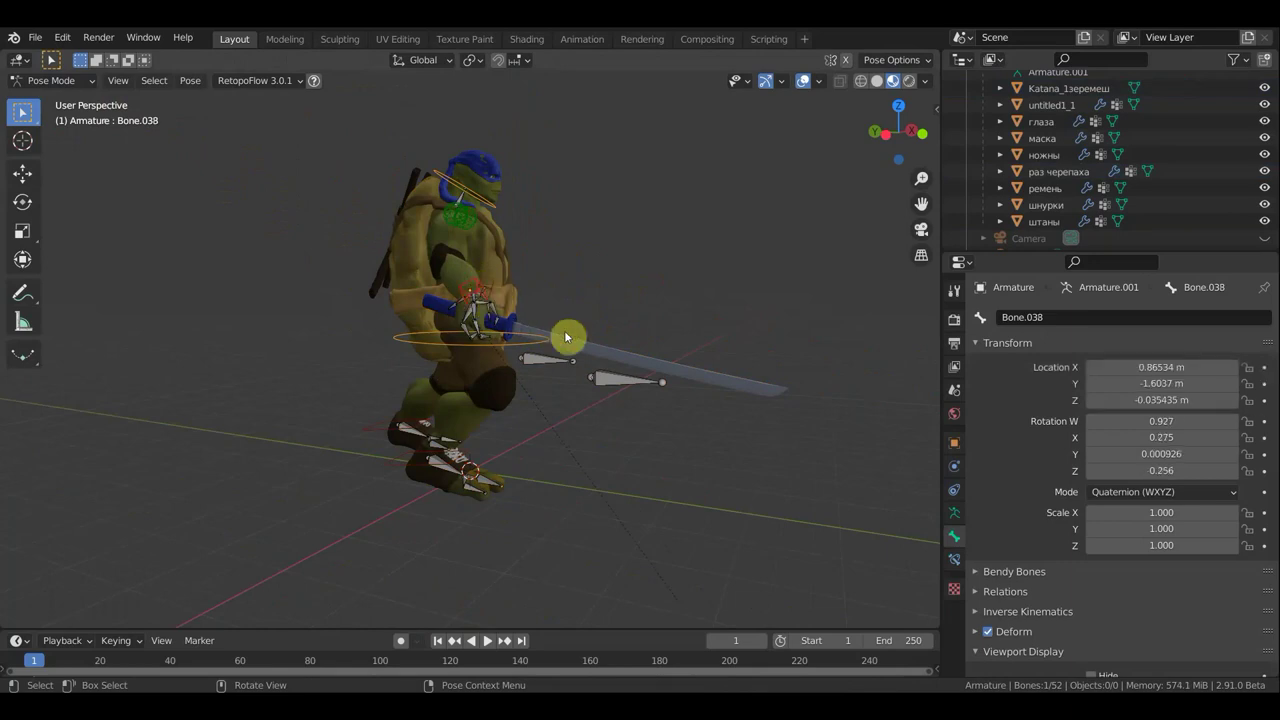
key(r)
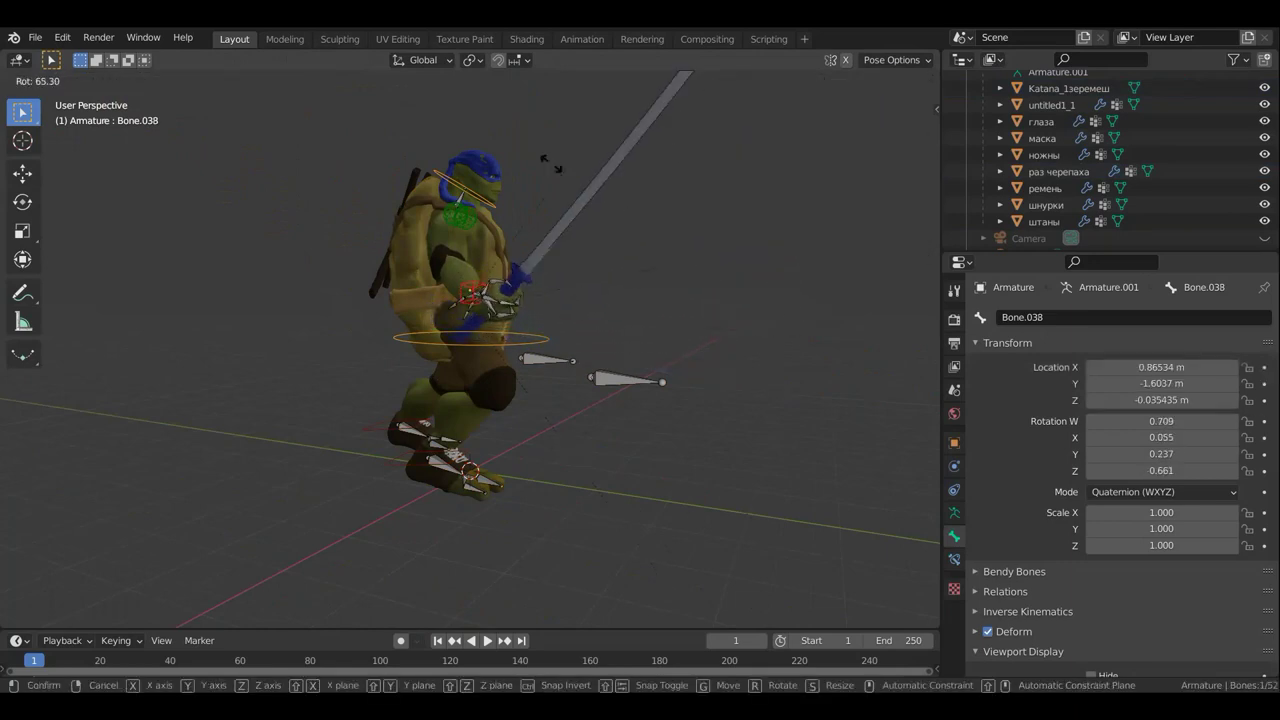
drag(571, 243, 514, 299)
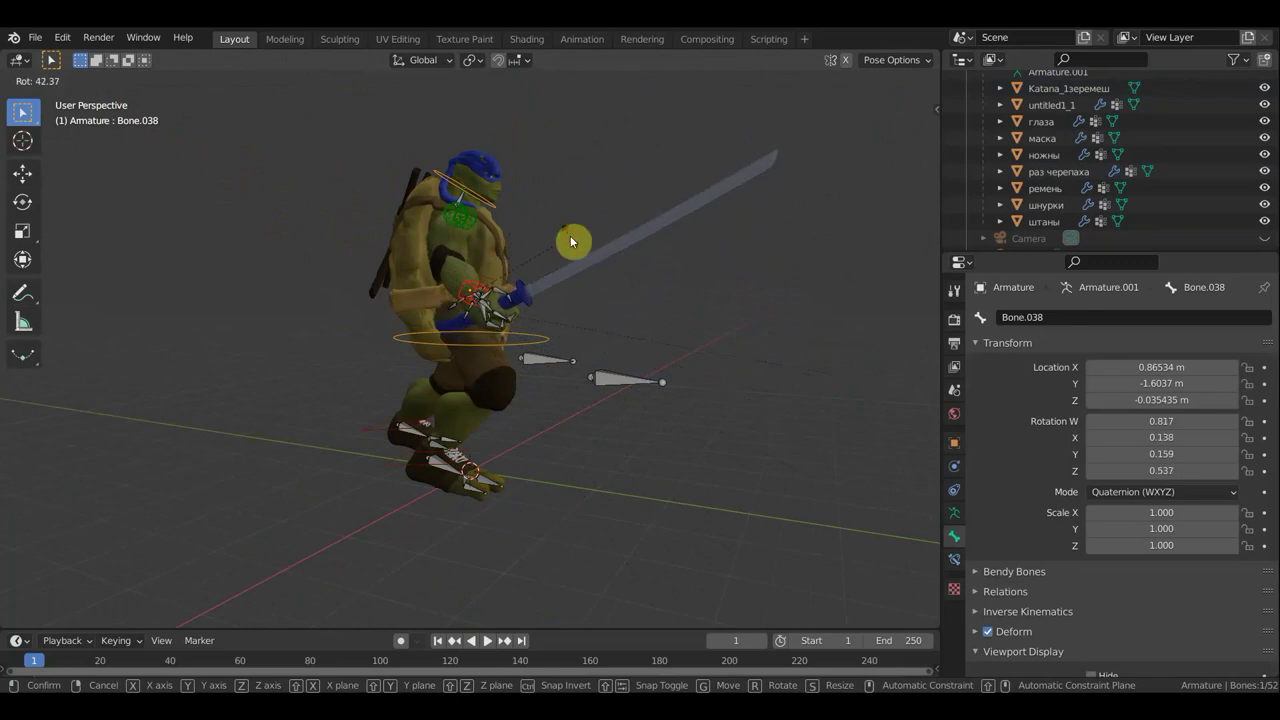
mouse_move(514, 299)
middle_down()
mouse_move(291, 310)
mouse_move(393, 368)
mouse_move(329, 380)
mouse_move(629, 380)
mouse_move(756, 406)
middle_up()
key(r)
click(527, 447)
key(r)
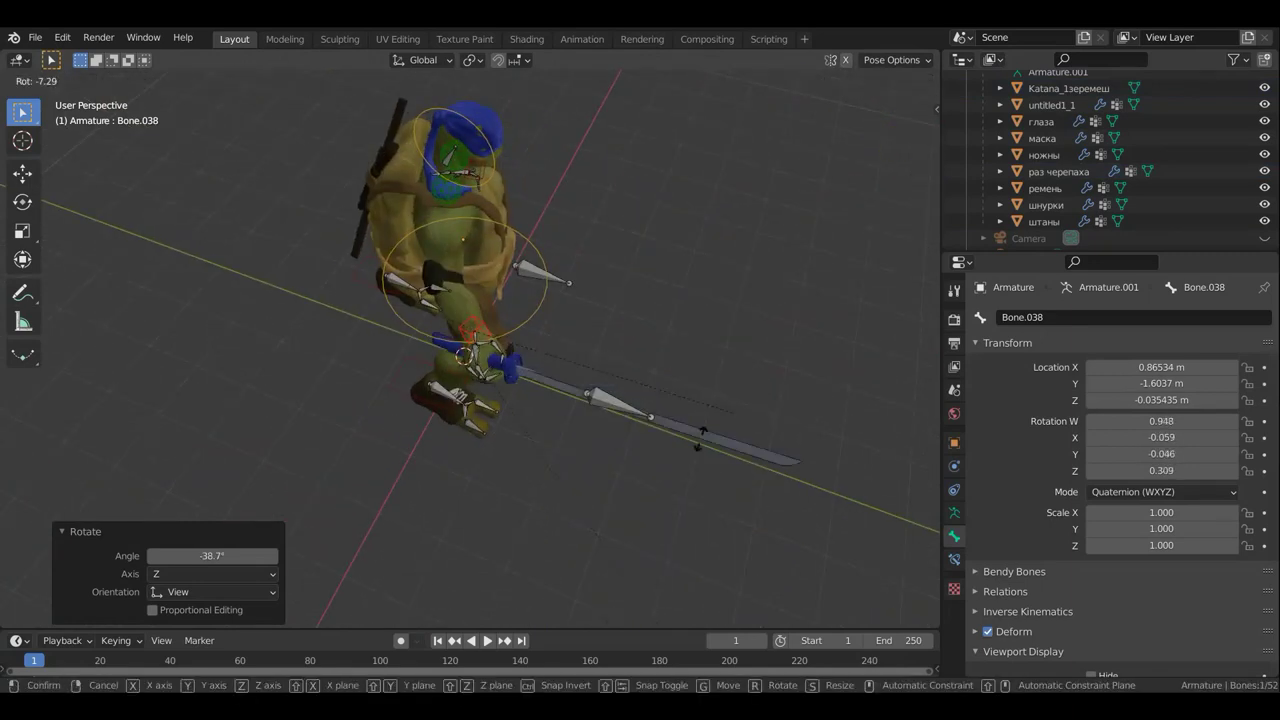
click(635, 420)
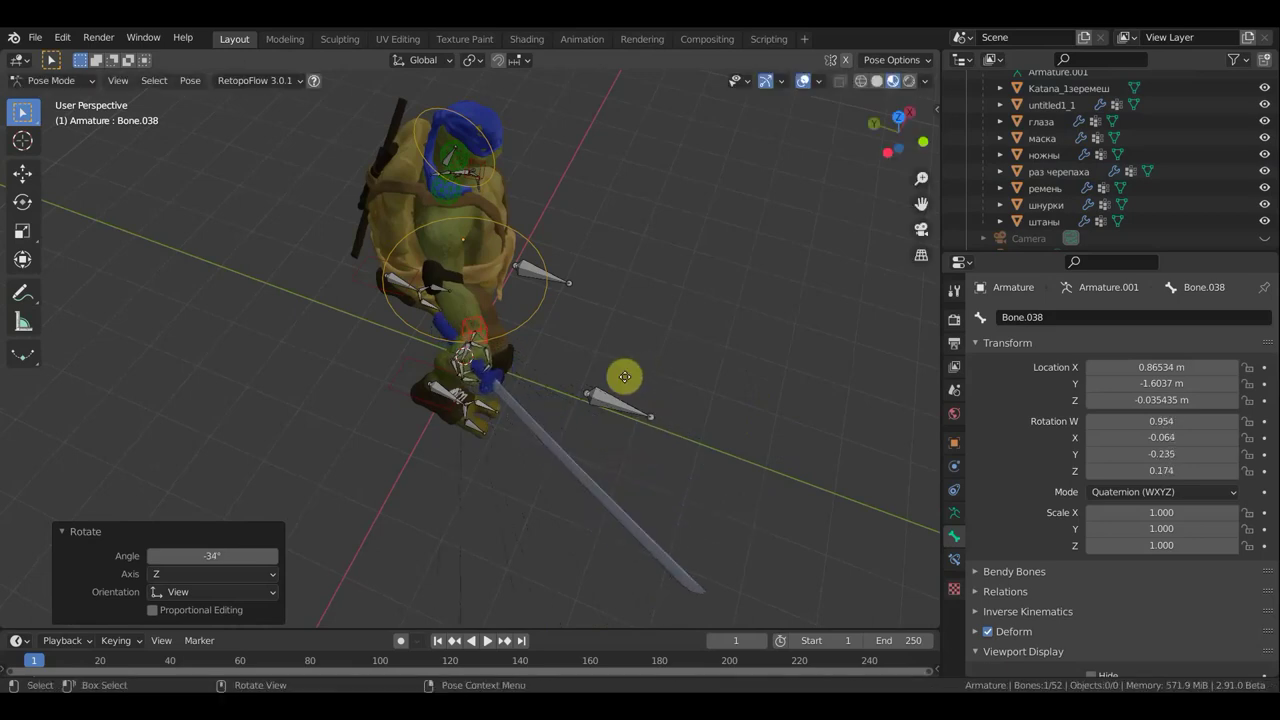
key(g)
click(577, 361)
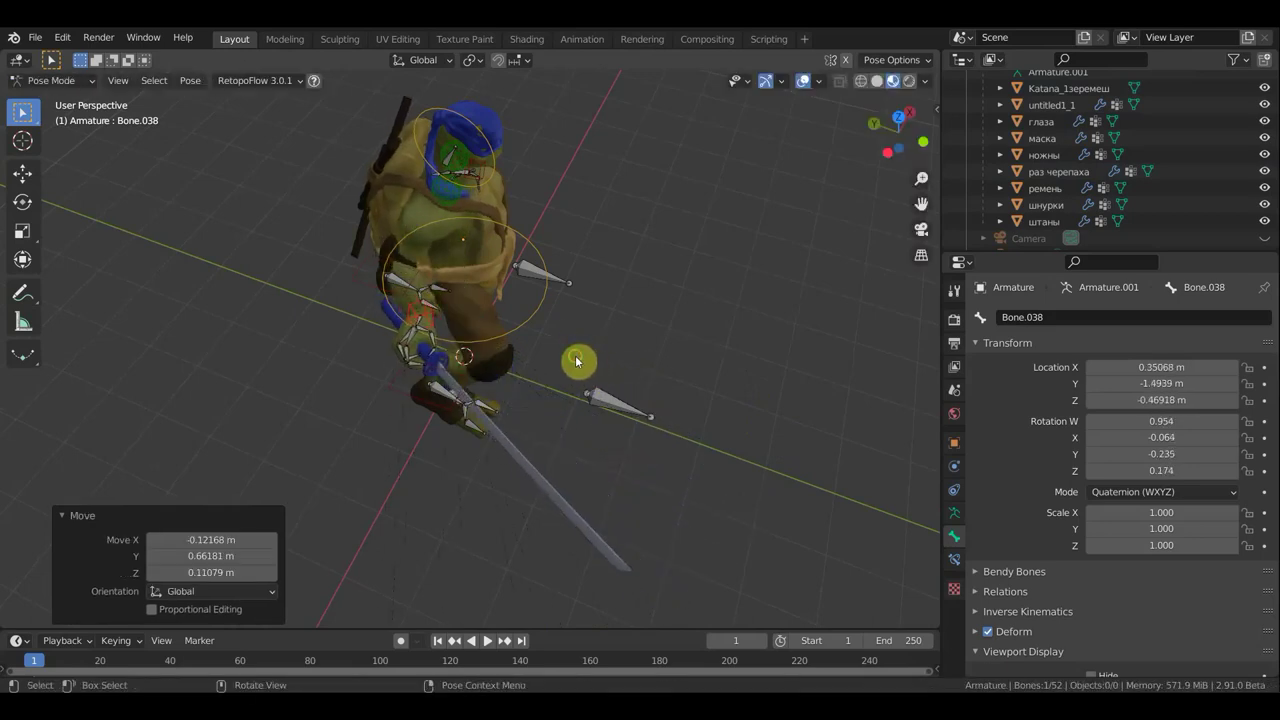
middle_drag(577, 361, 240, 266)
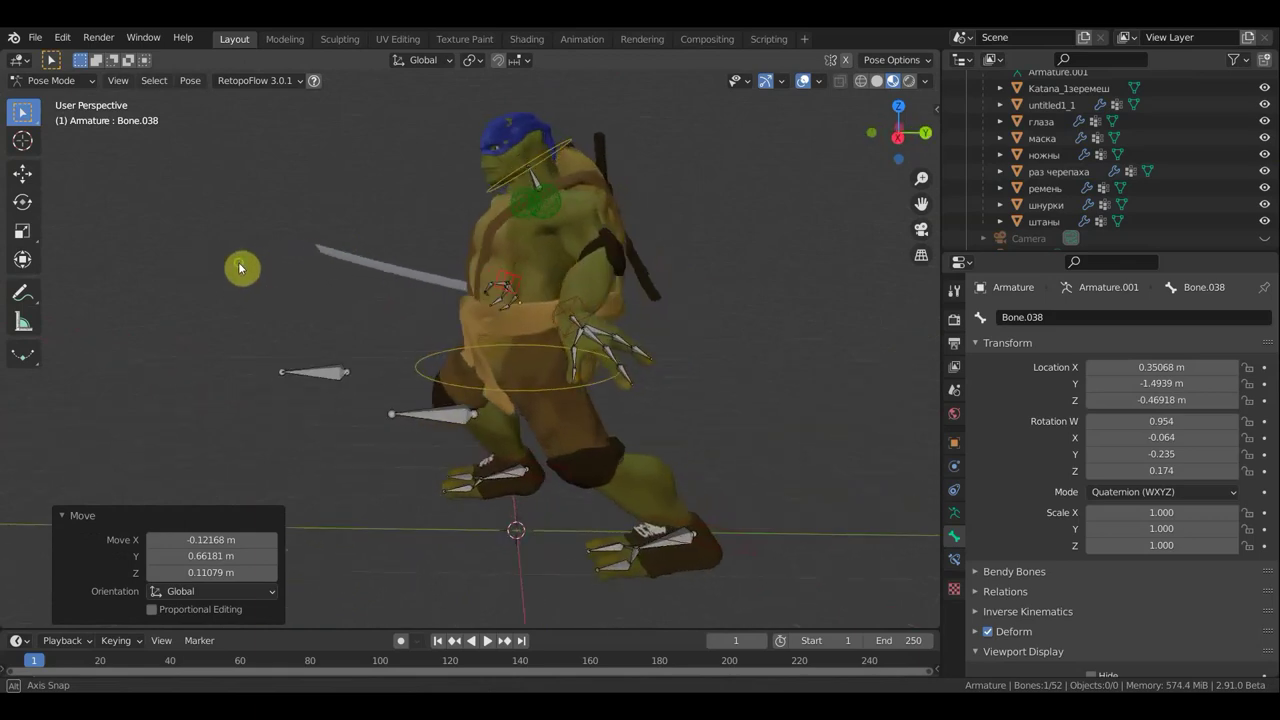
Rotate and move the free hand bone Bone.013 into a new position
click(581, 302)
key(r)
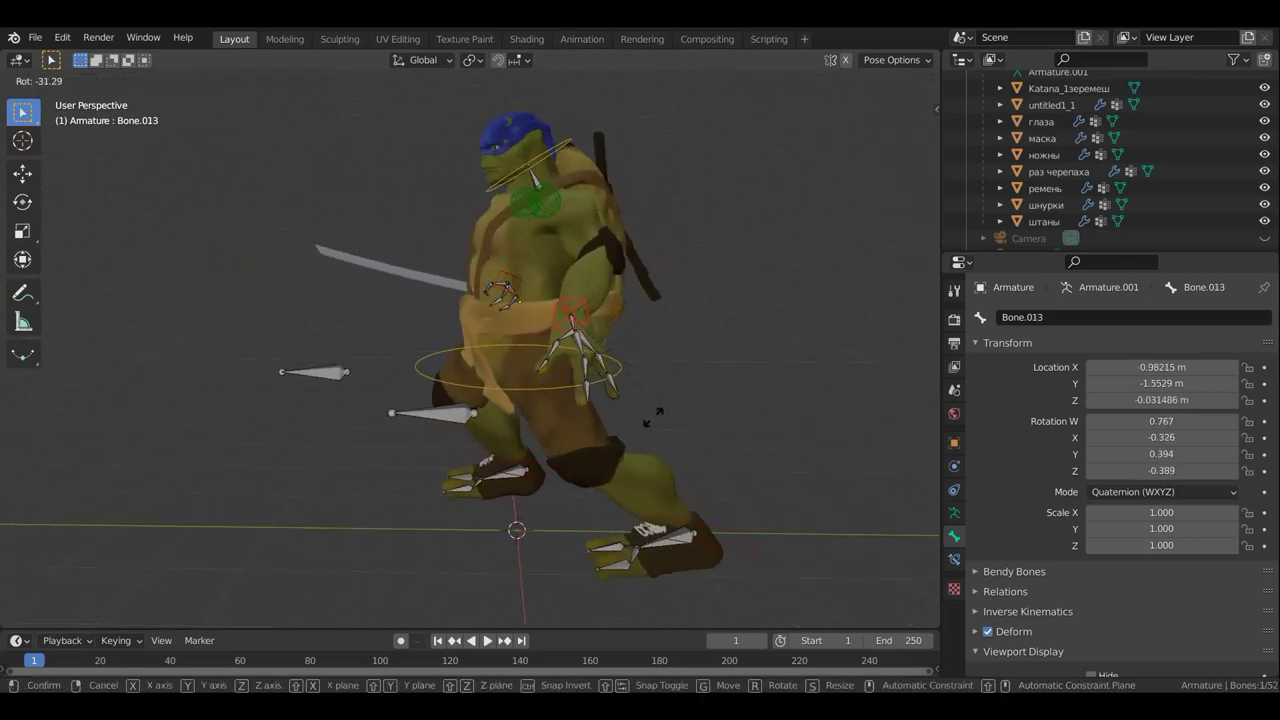
click(586, 434)
key(g)
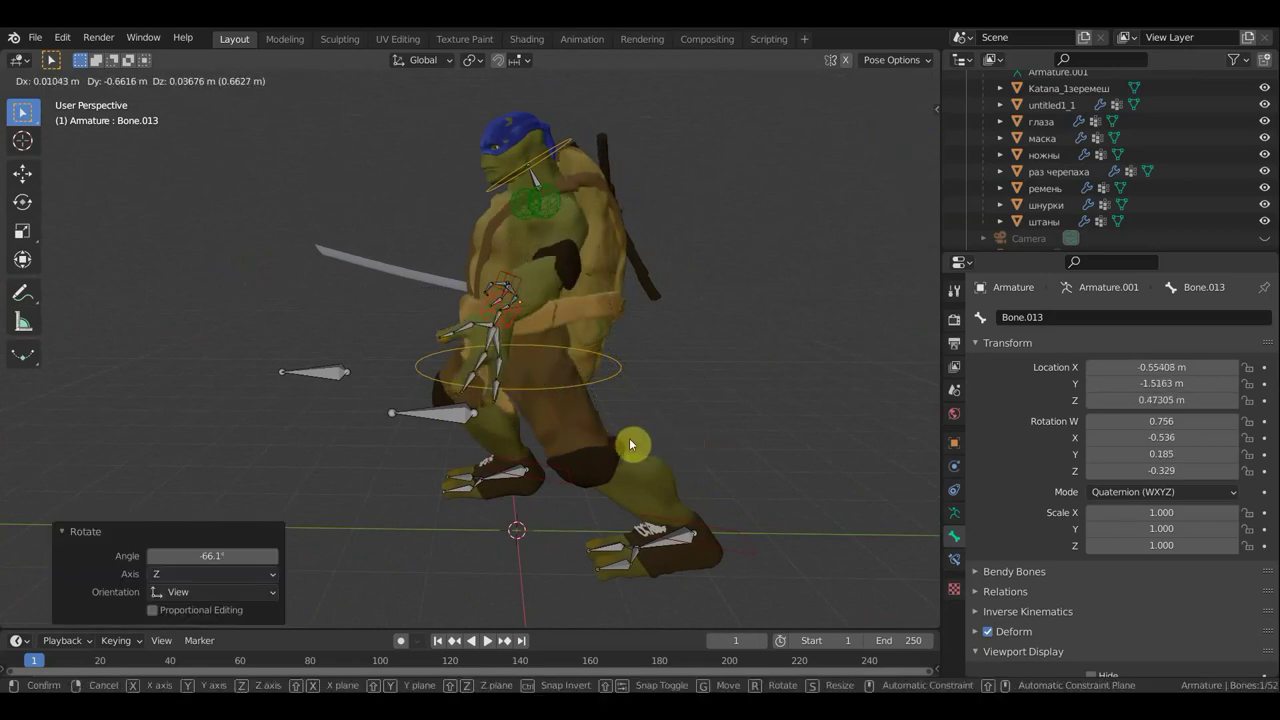
click(630, 444)
middle_drag(630, 444, 840, 480)
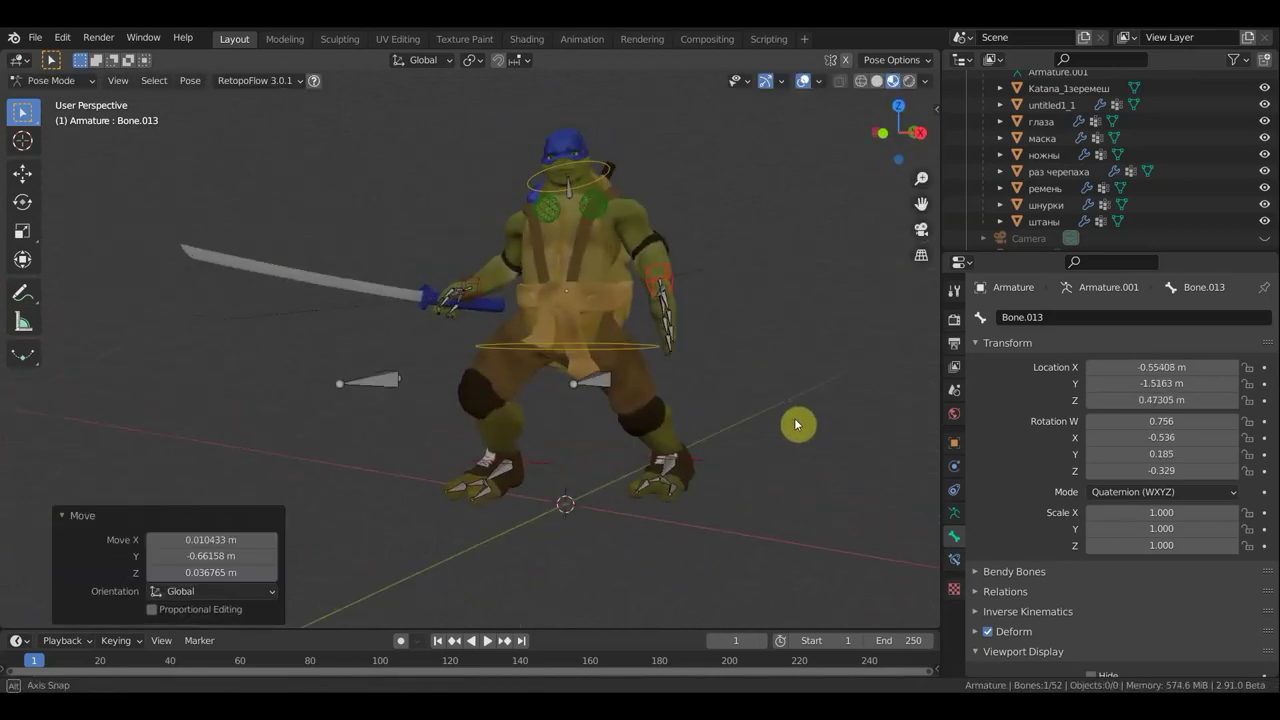
middle_drag(797, 425, 795, 424)
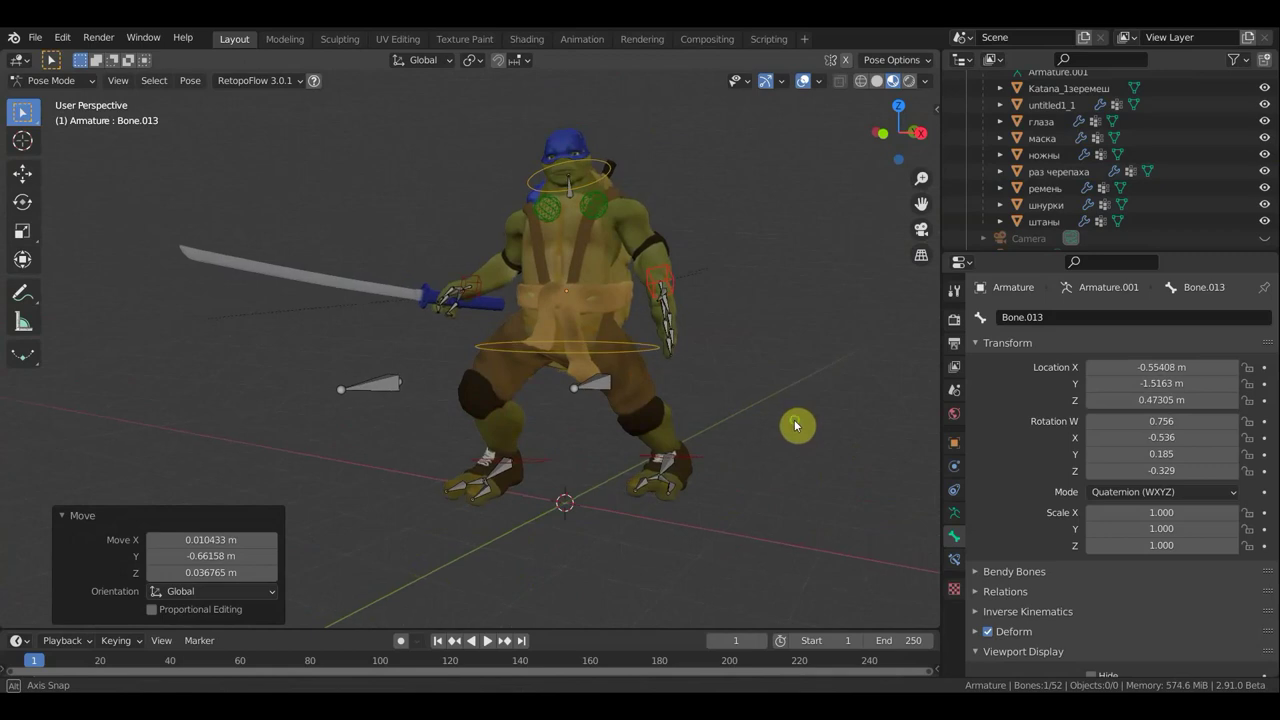
Tilt the head bone, then turn it further from the top view
click(588, 189)
key(r)
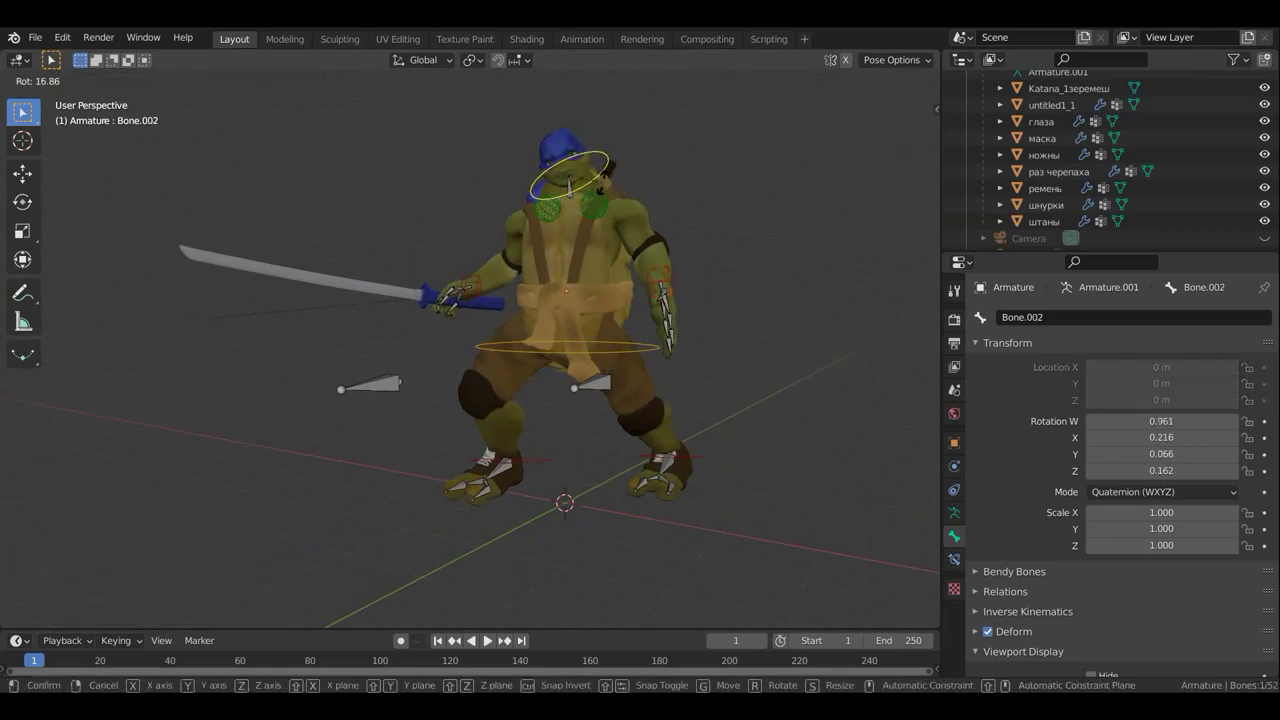
click(592, 184)
key(KP_7)
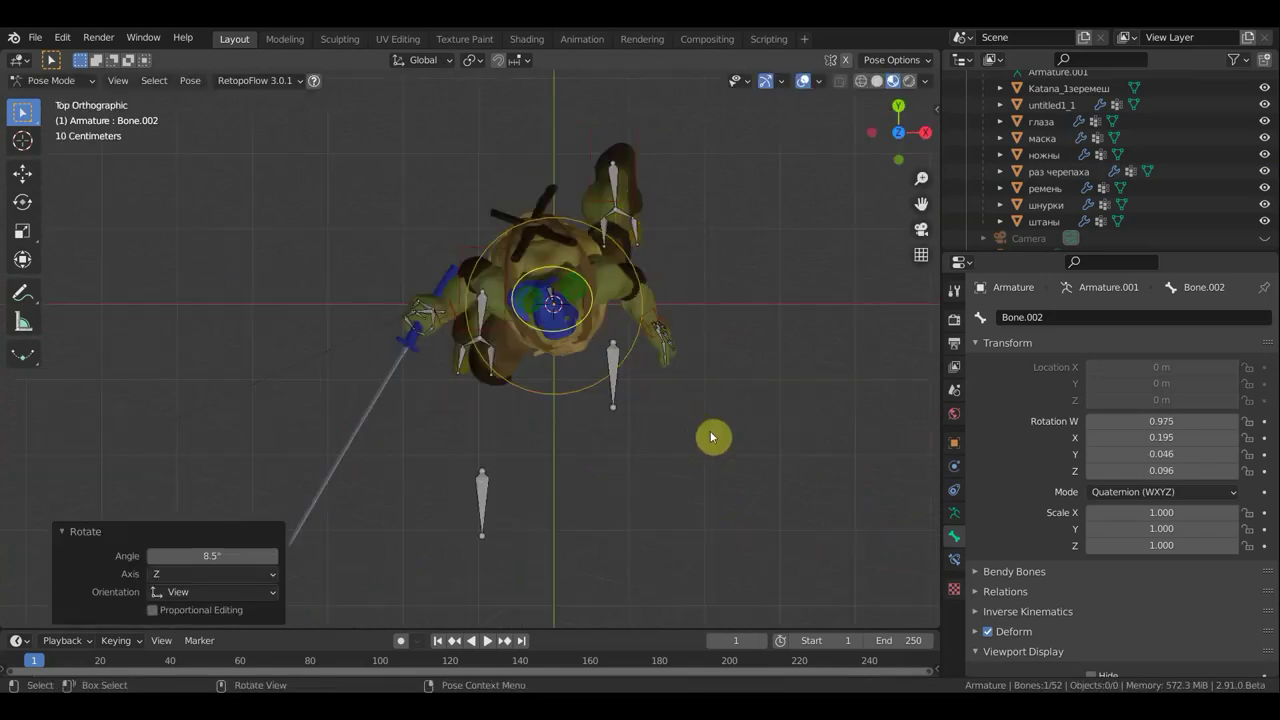
key(r)
click(742, 396)
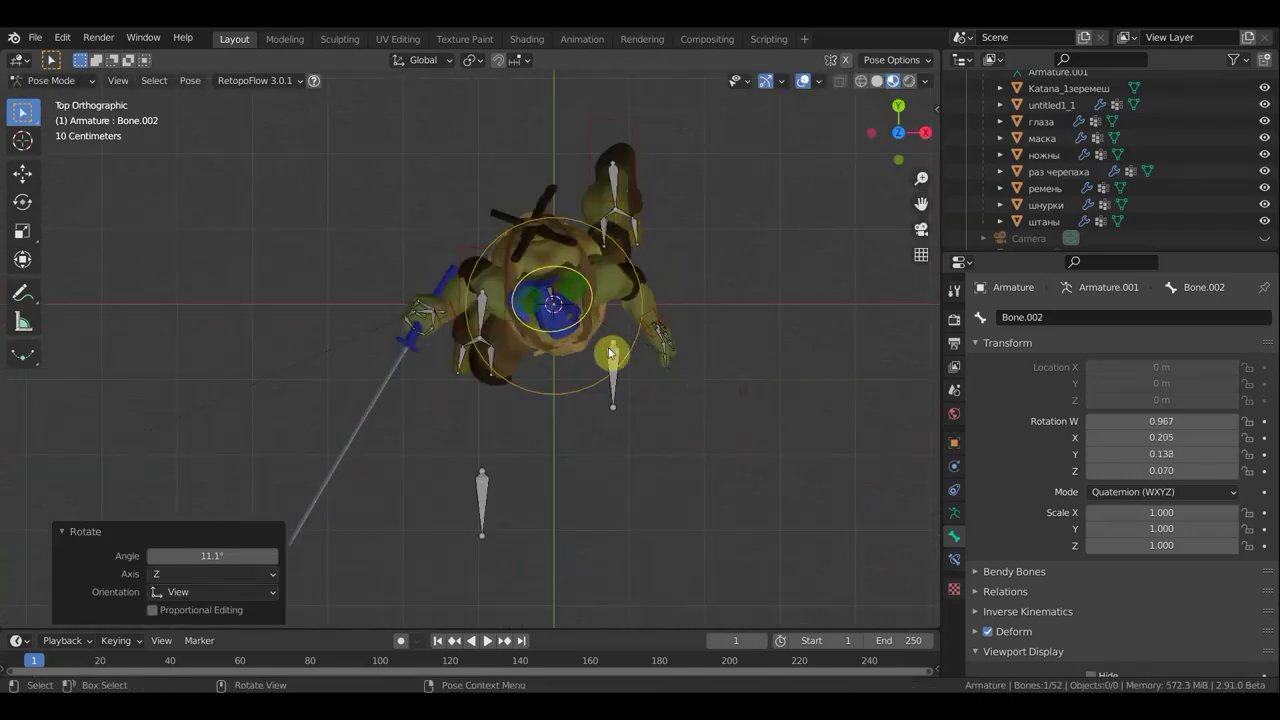
Turn the upper body bone from the top view to twist the torso
click(513, 286)
mouse_move(513, 286)
middle_down()
mouse_move(527, 233)
mouse_move(553, 219)
middle_up()
click(556, 229)
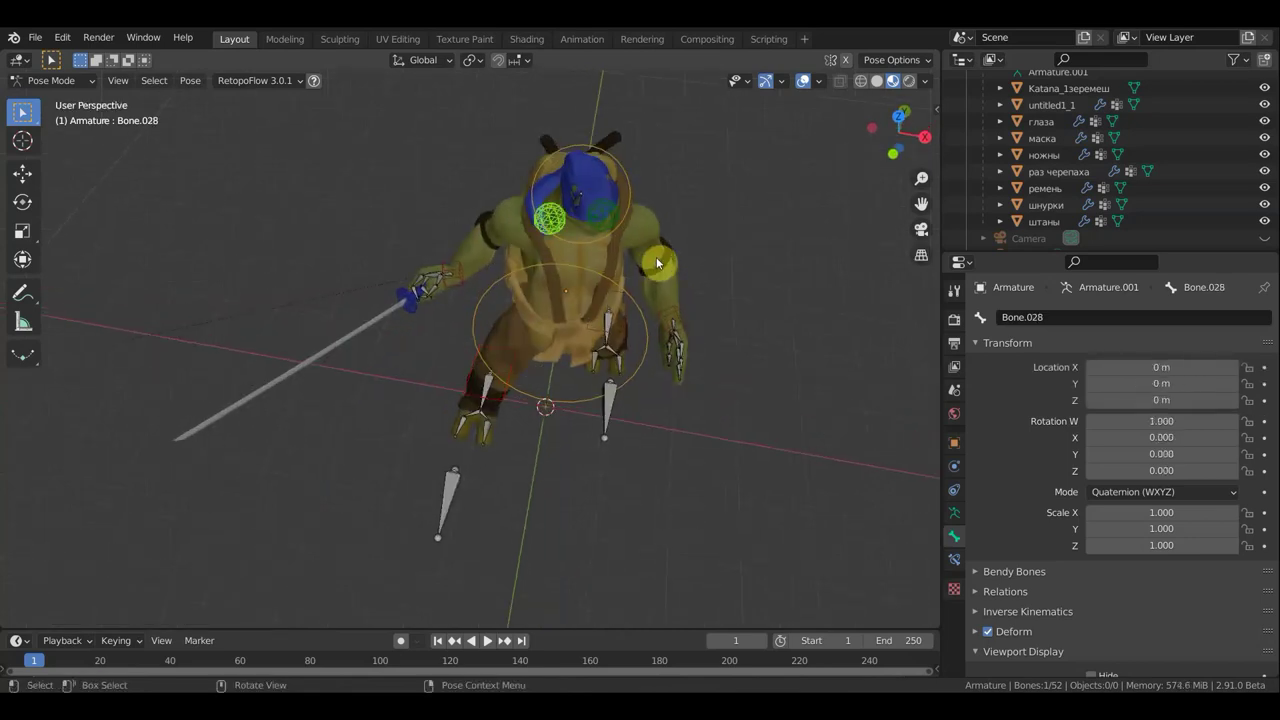
key(KP_7)
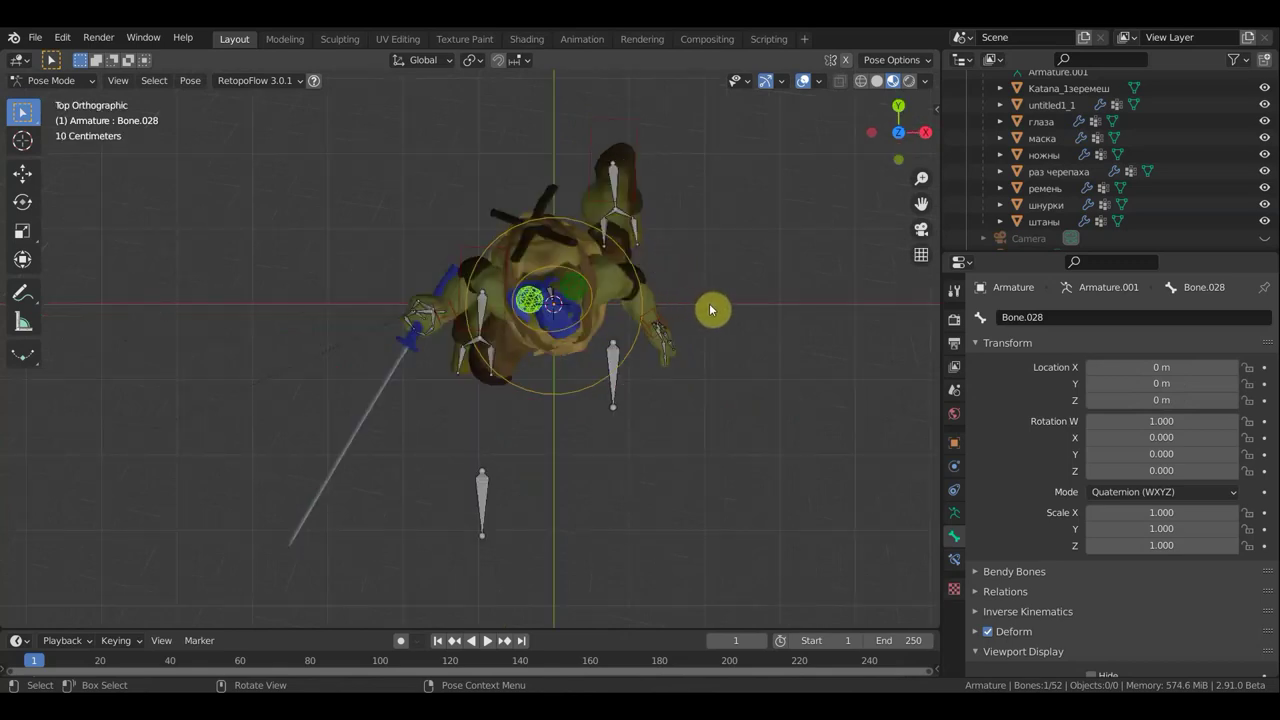
key(r)
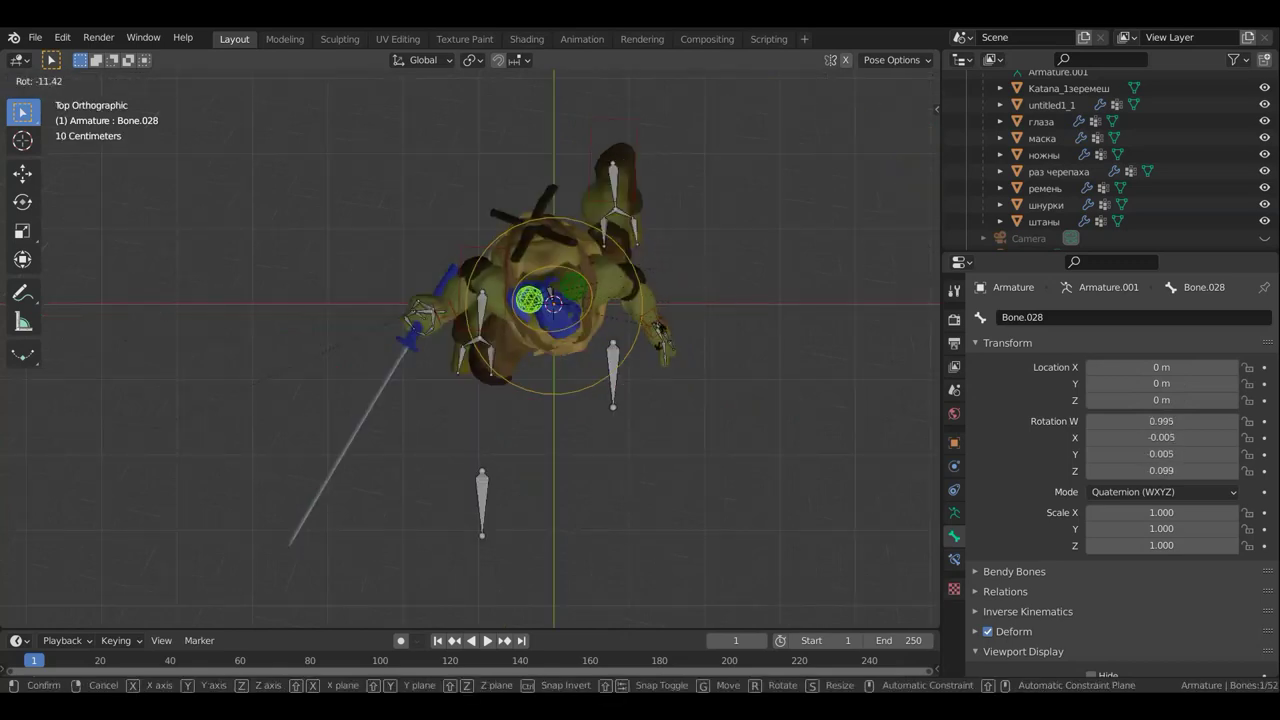
click(657, 330)
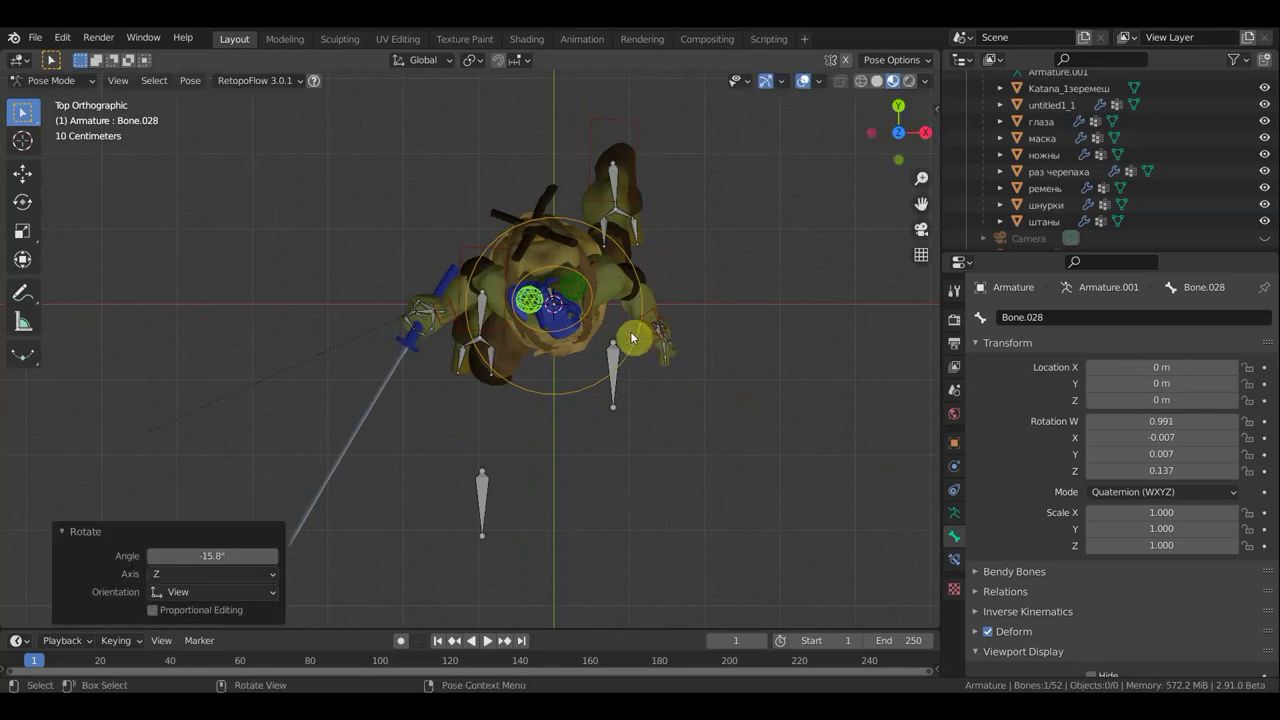
mouse_move(657, 330)
middle_down()
mouse_move(590, 182)
mouse_move(494, 168)
middle_up()
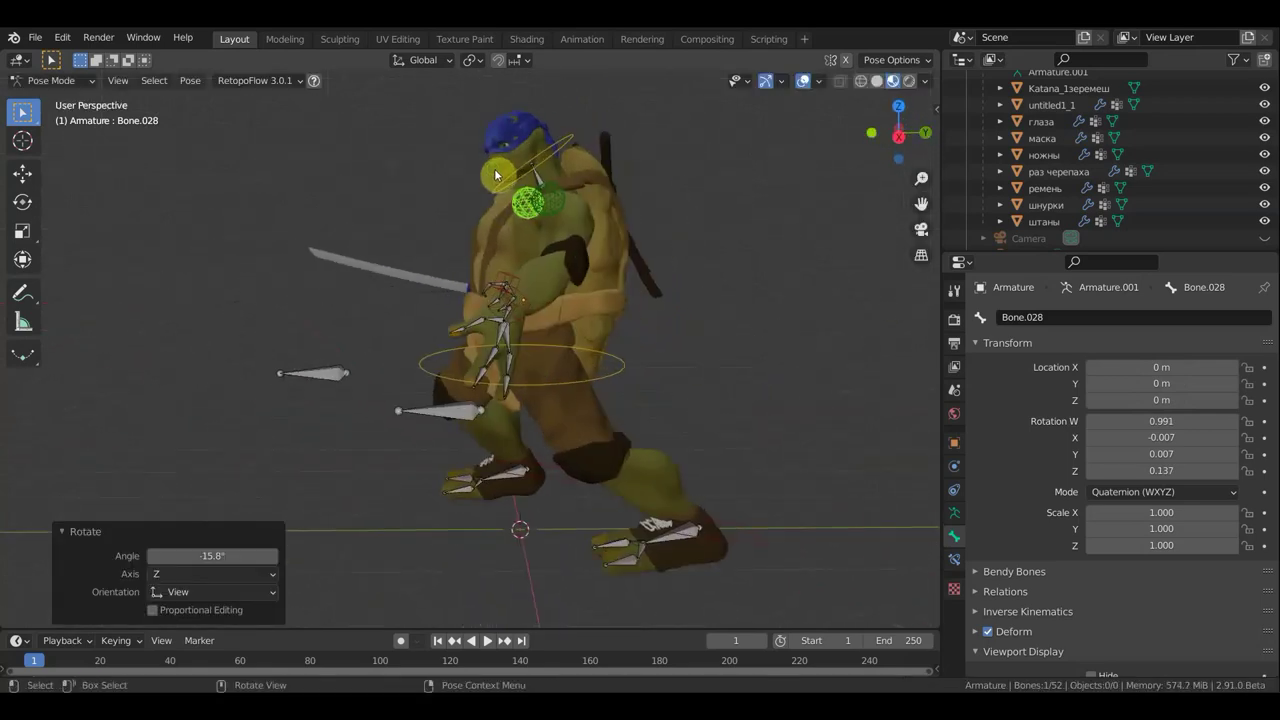
Rotate the head again and lower the free hand down beside the hip
click(580, 144)
key(r)
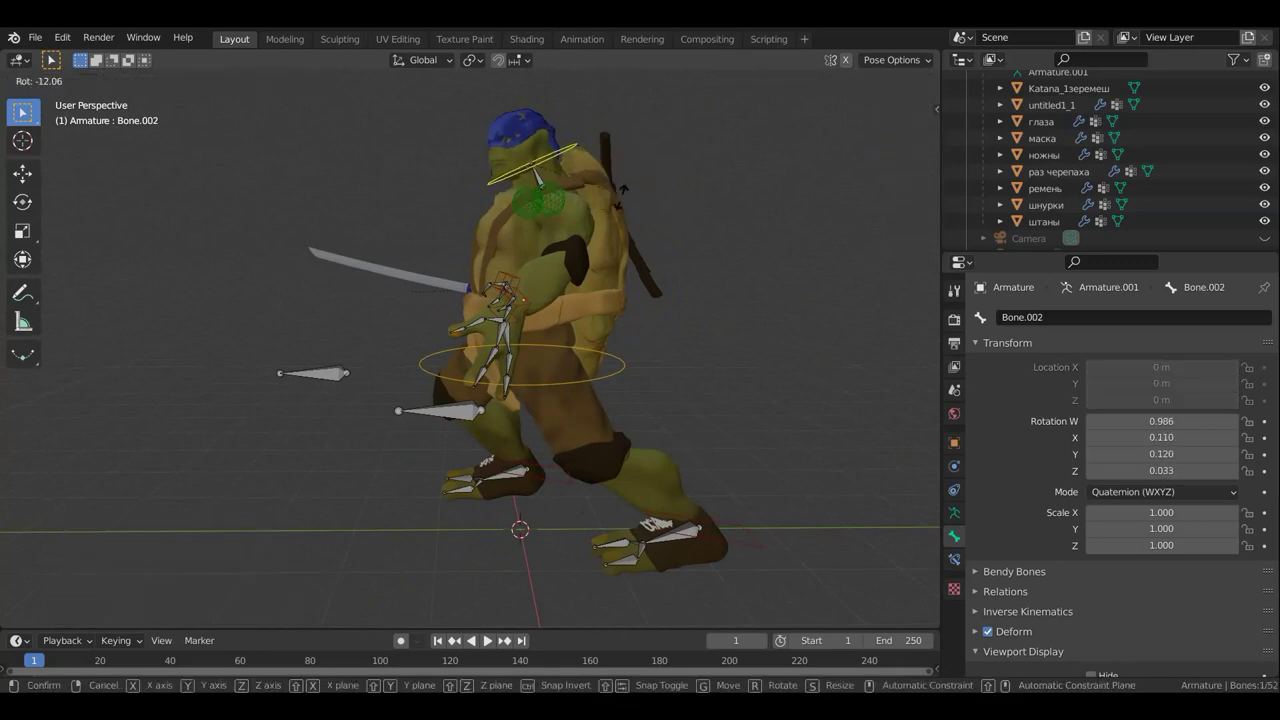
click(611, 218)
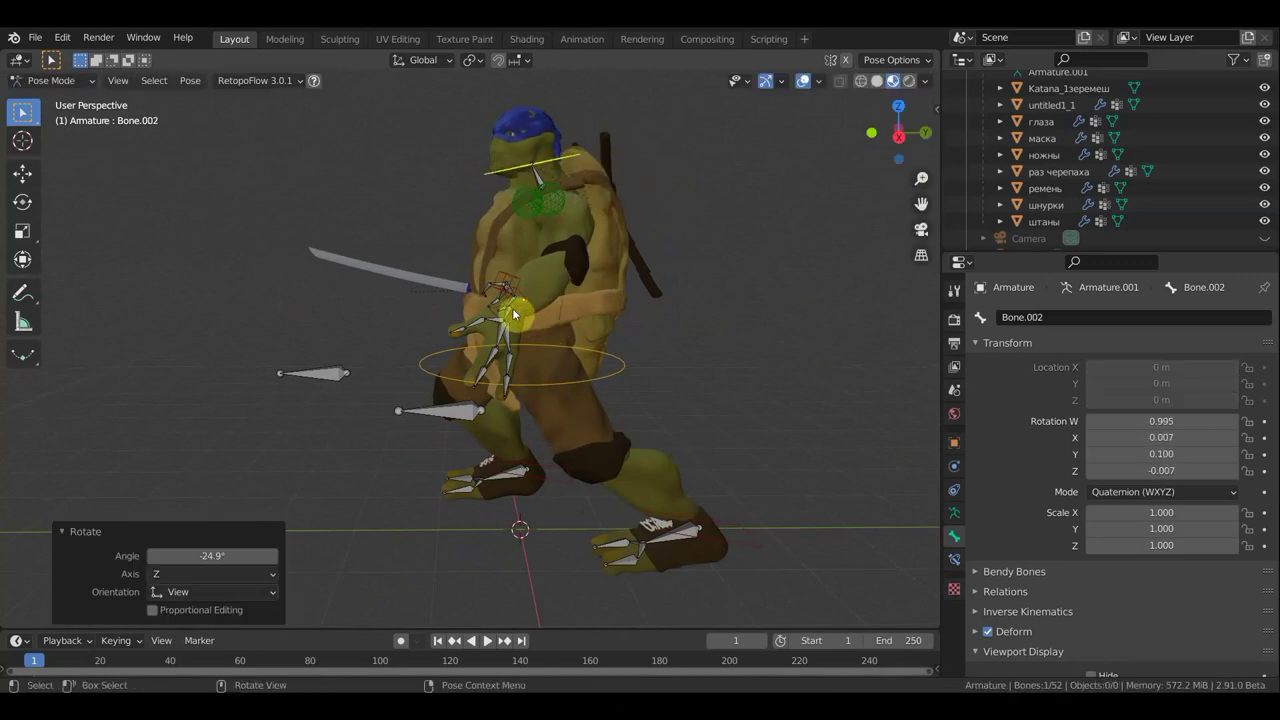
click(518, 295)
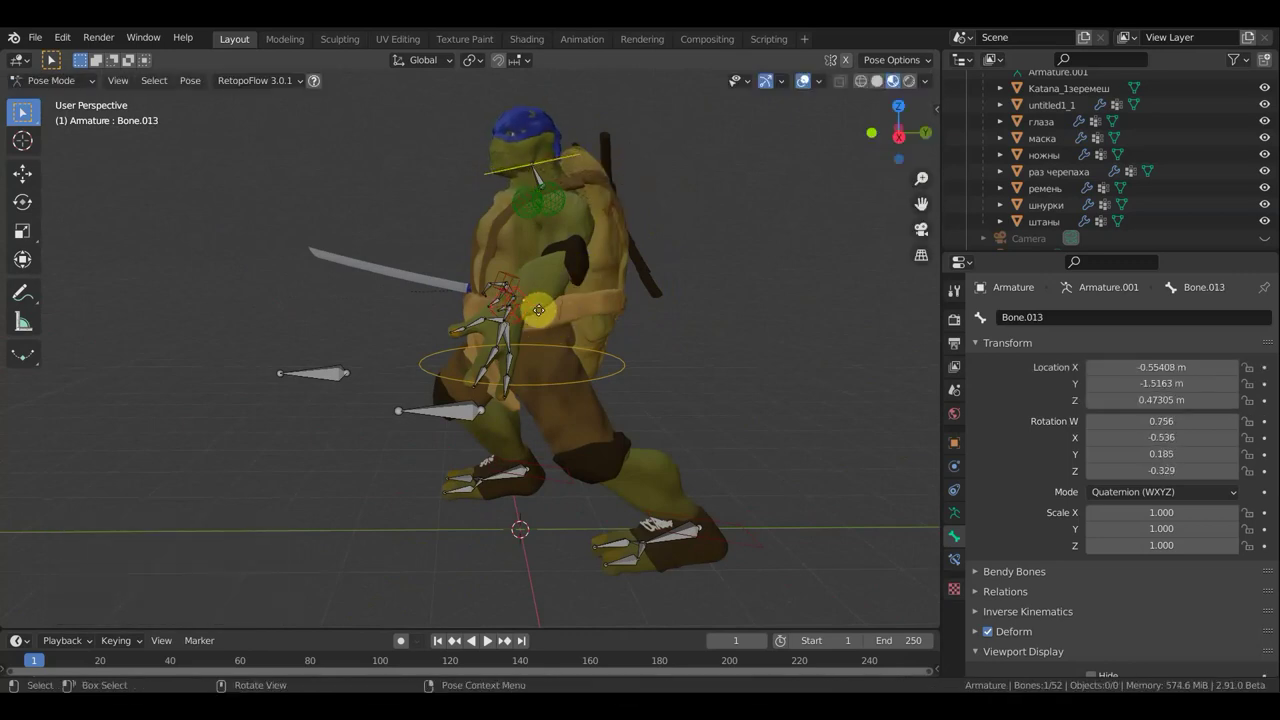
key(g)
click(605, 342)
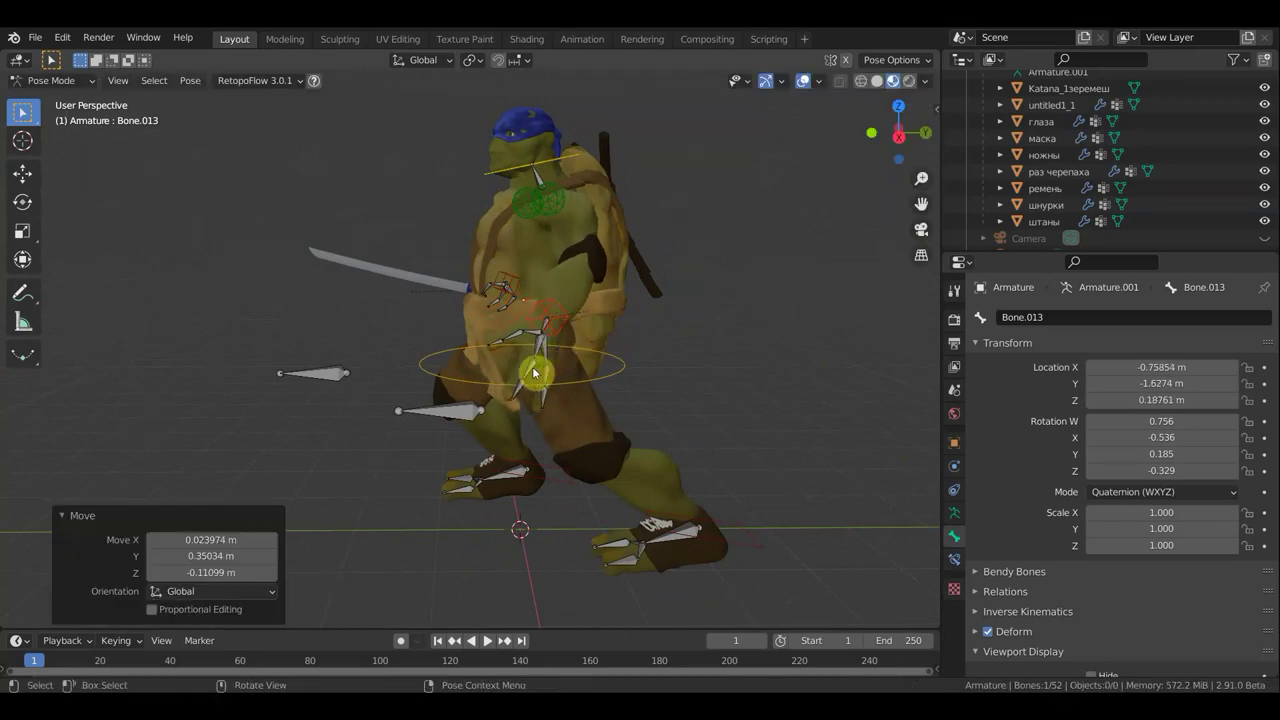
click(586, 371)
mouse_move(586, 371)
middle_down()
mouse_move(694, 391)
mouse_move(709, 431)
mouse_move(725, 430)
middle_up()
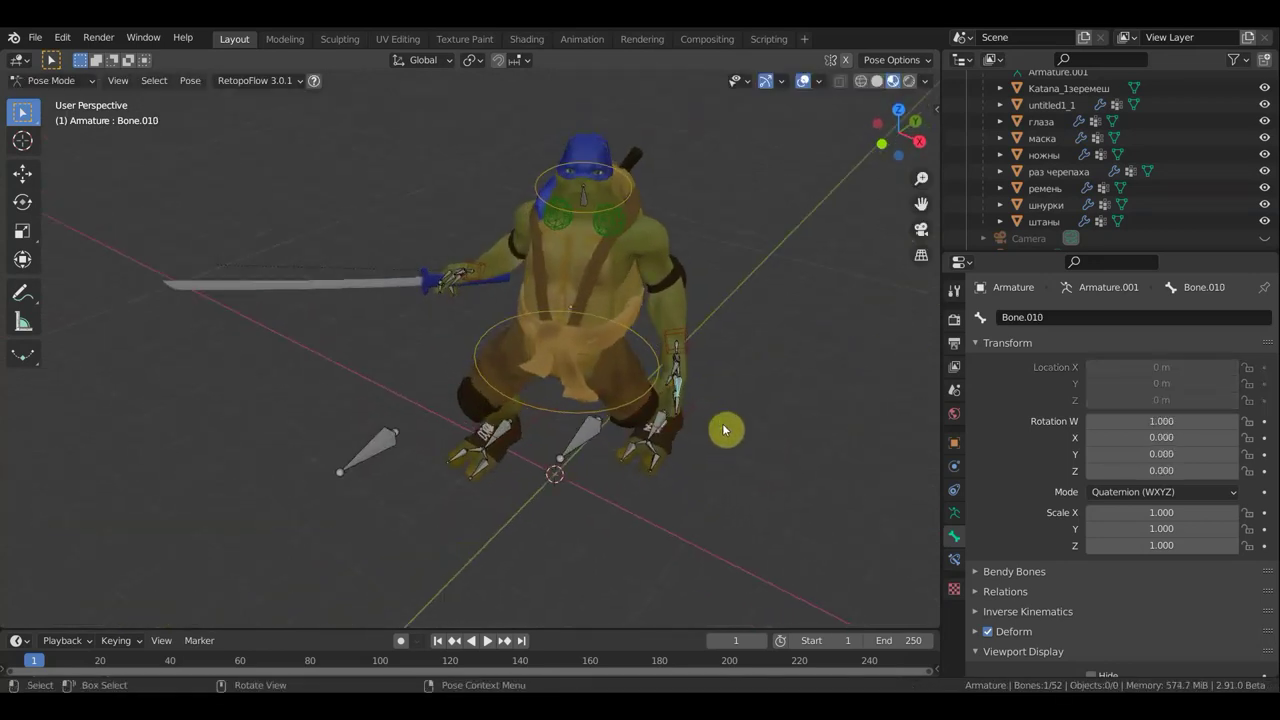
Give two free-hand bones a rough first rotation
key(r)
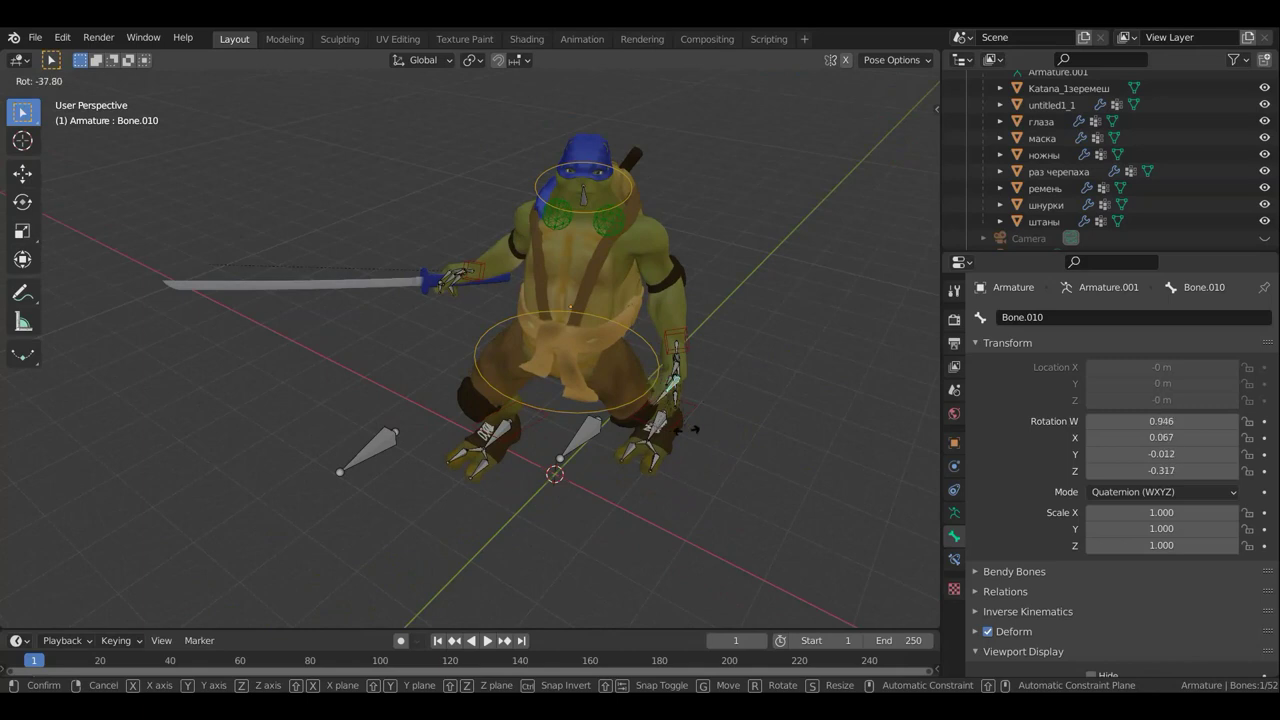
click(660, 410)
click(667, 402)
key(r)
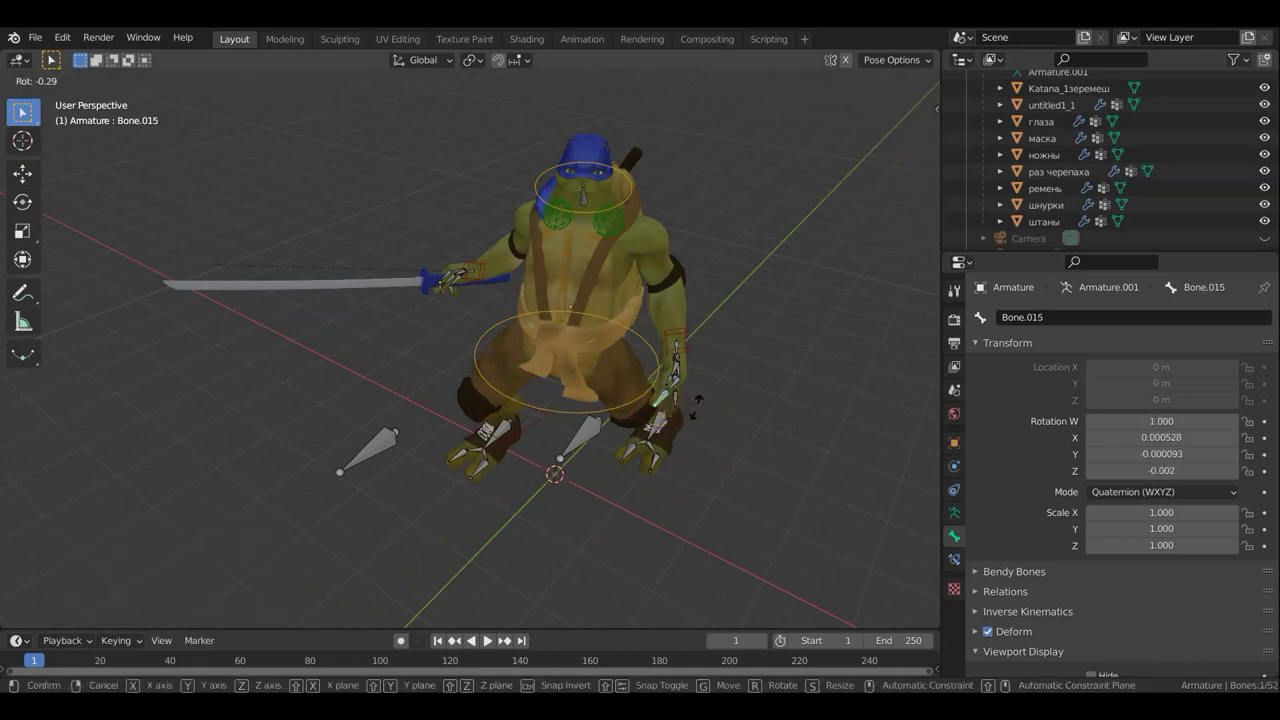
click(665, 400)
mouse_move(665, 400)
middle_down()
mouse_move(644, 382)
mouse_move(731, 429)
middle_up()
Rotate Bone.011 by -23.2° and Bone.014 by -94° about Z, then orbit to check
click(640, 388)
key(r)
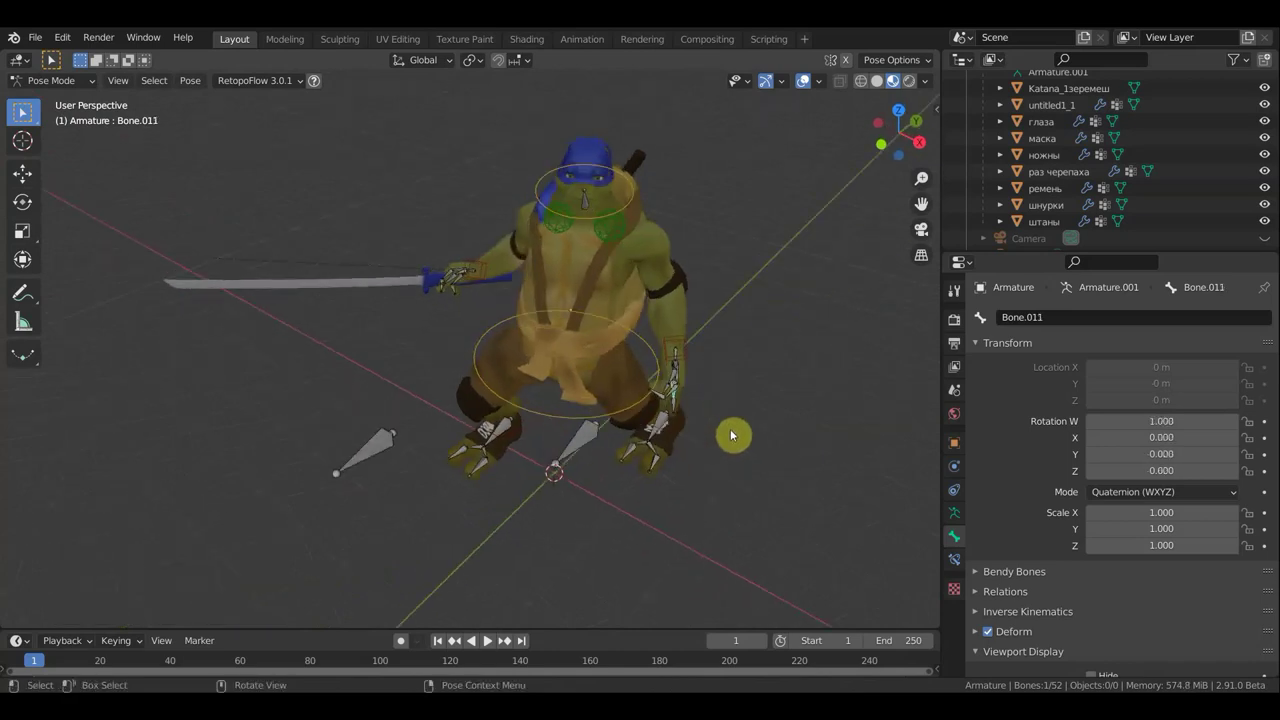
click(670, 416)
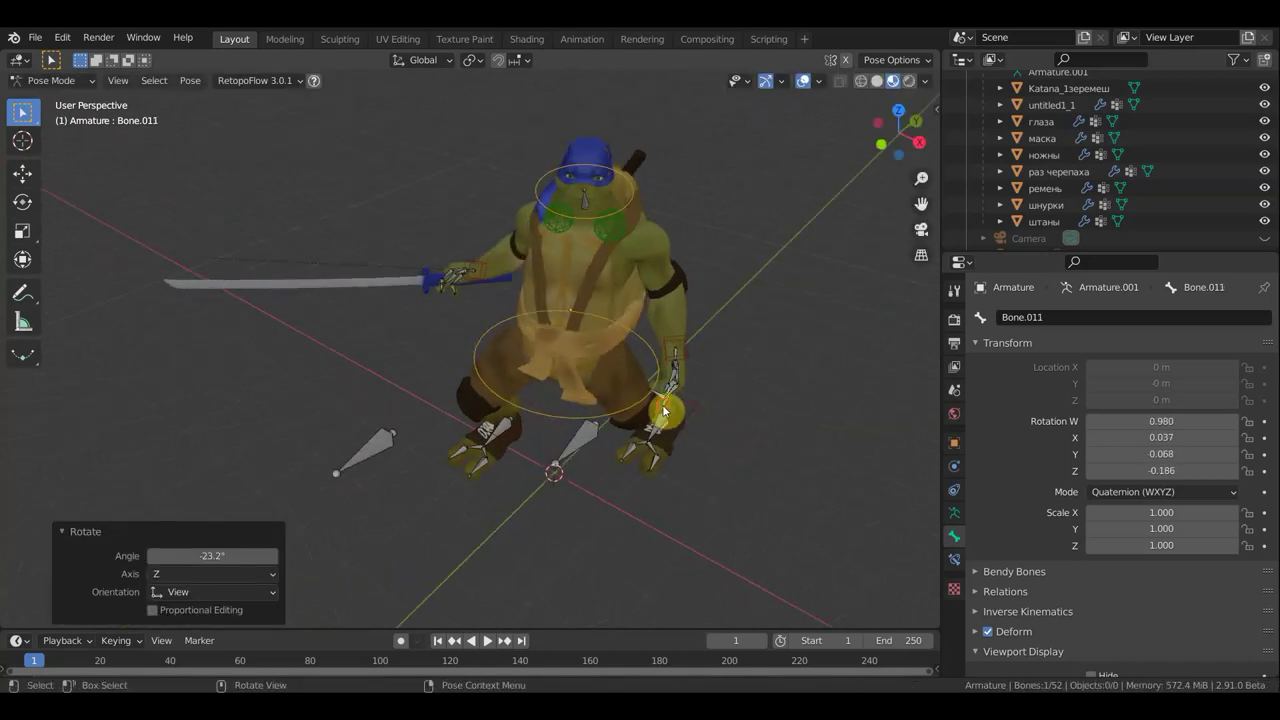
click(672, 408)
key(r)
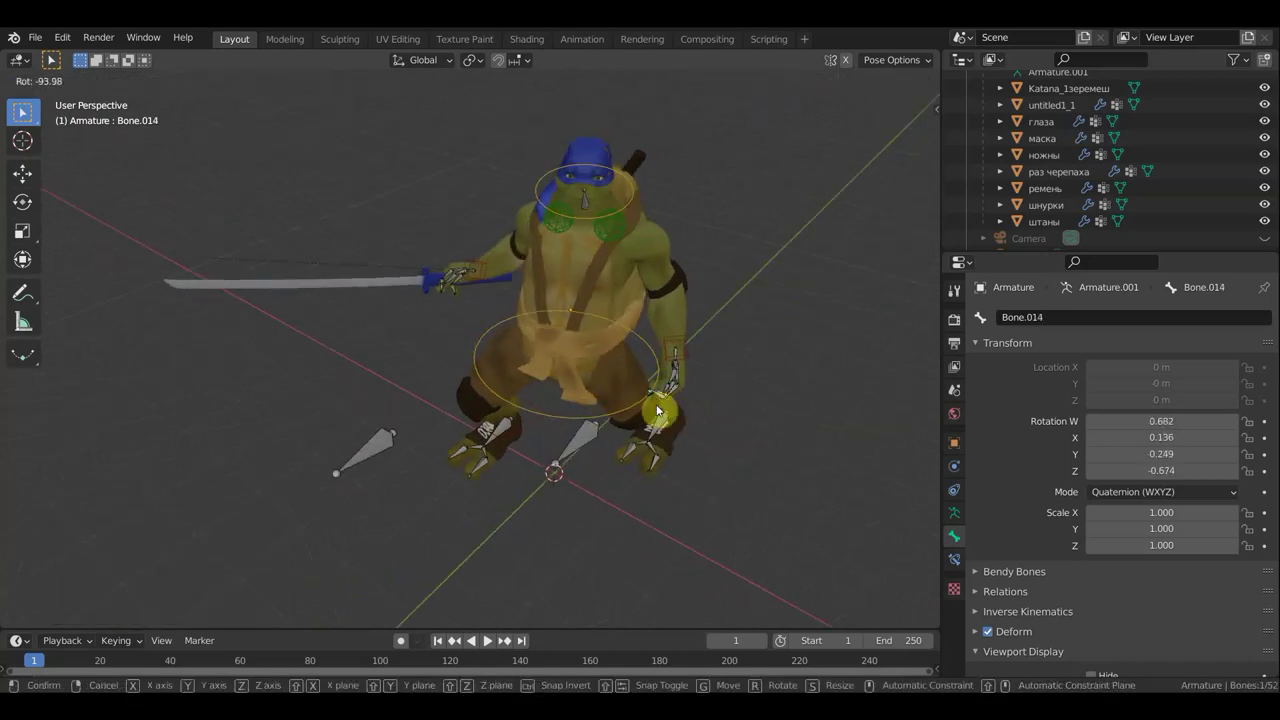
click(657, 410)
mouse_move(749, 329)
middle_down()
mouse_move(777, 277)
mouse_move(762, 265)
middle_up()
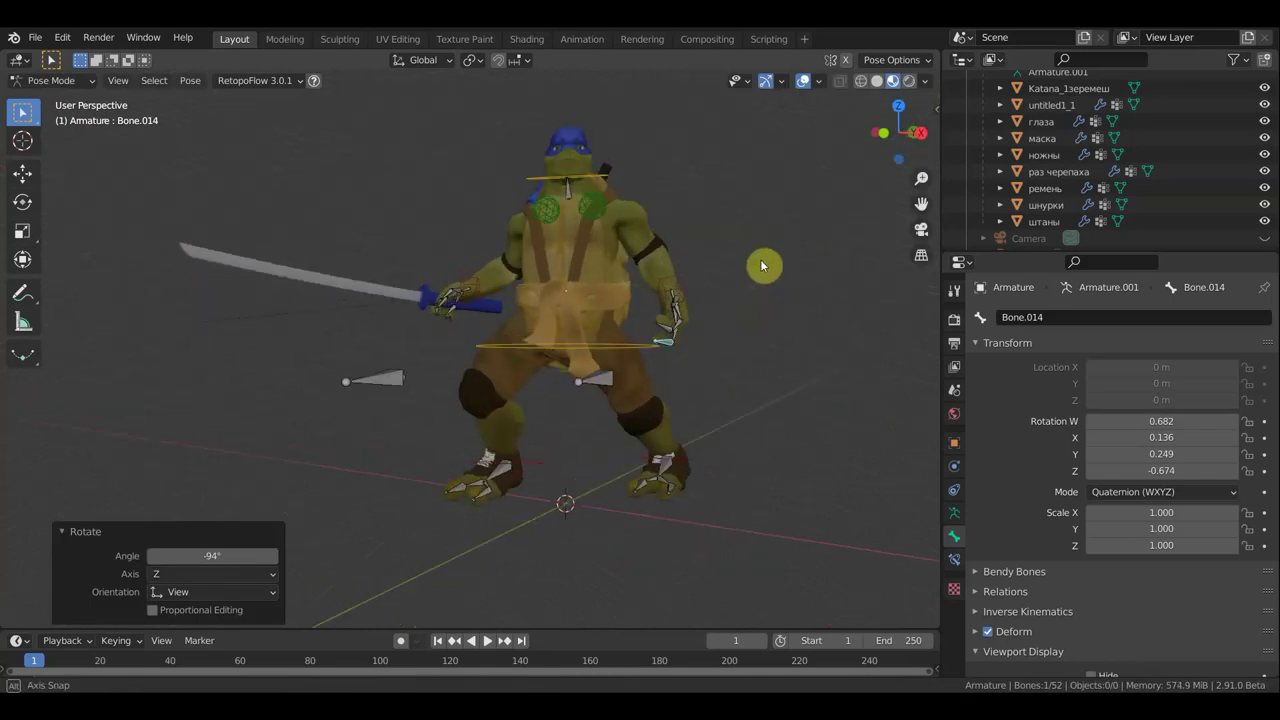
middle_drag(686, 320, 723, 337)
mouse_move(443, 423)
middle_down()
mouse_move(544, 440)
mouse_move(529, 434)
mouse_move(537, 443)
mouse_move(506, 460)
mouse_move(594, 434)
middle_up()
Move foot bones Bone.025 and Bone.050, shifting Bone.050 about 0.50 m in X and −0.17 m in Z
click(612, 424)
key(g)
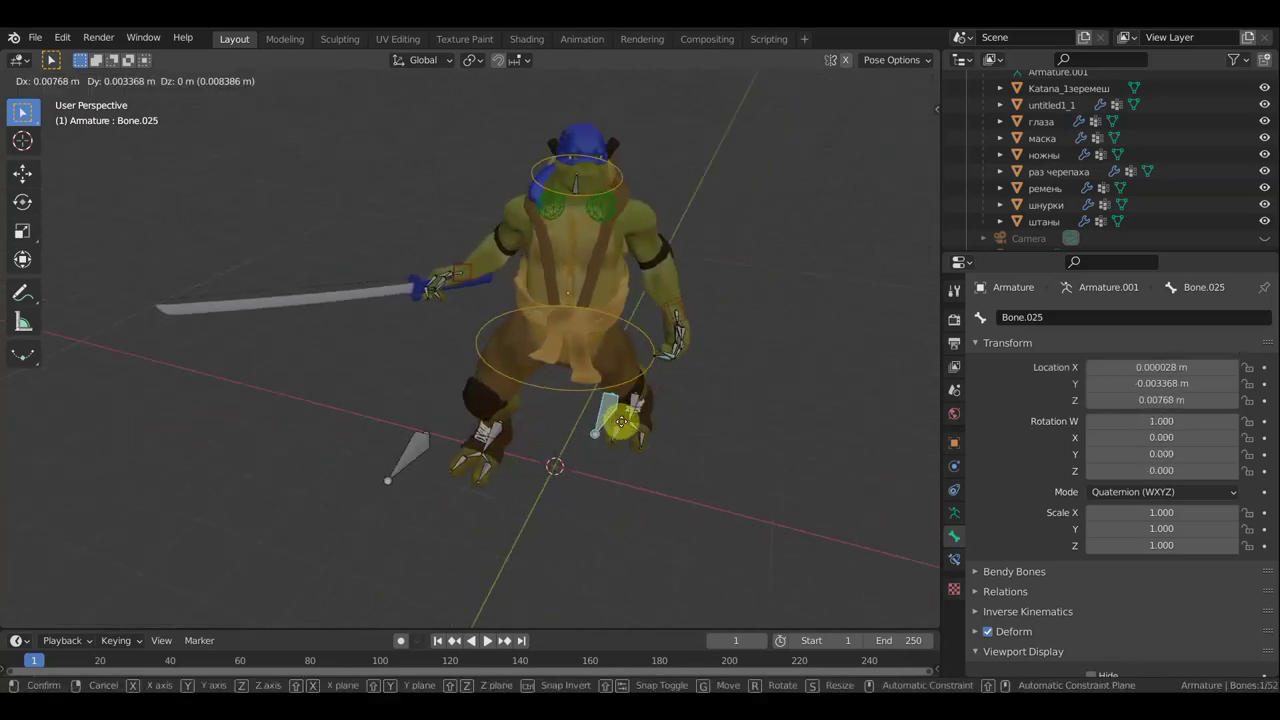
click(638, 428)
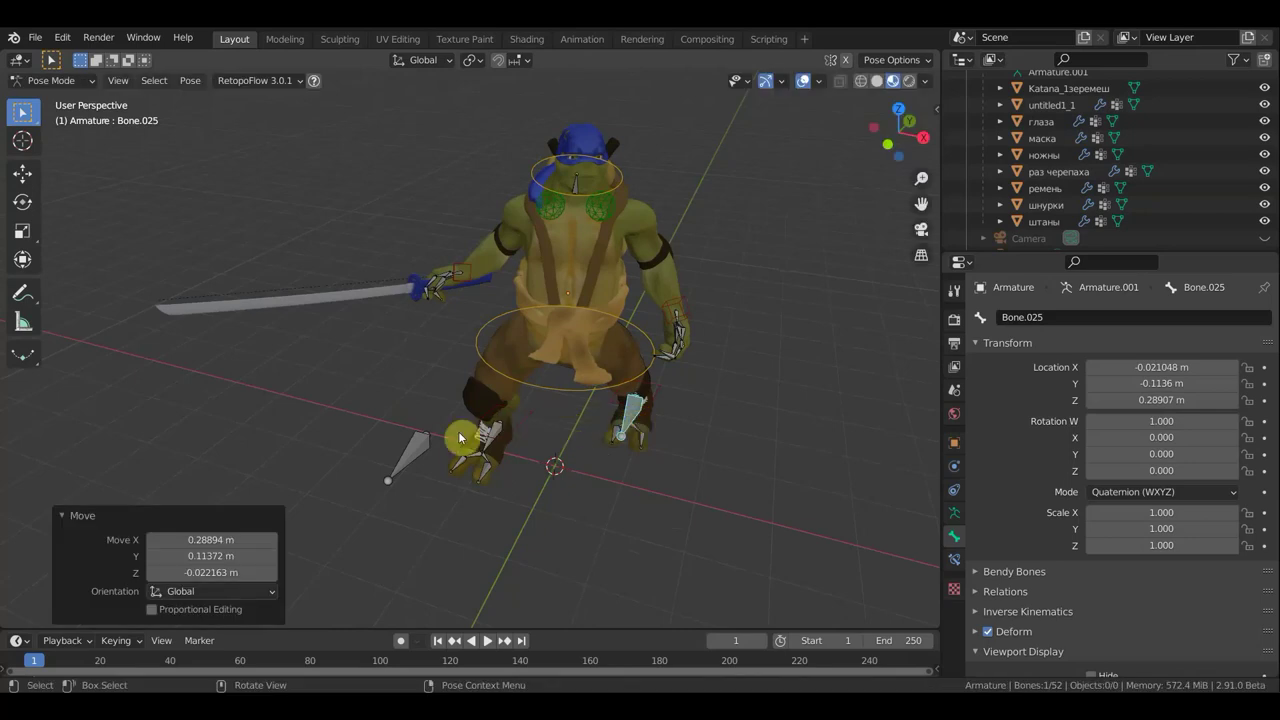
click(410, 452)
key(g)
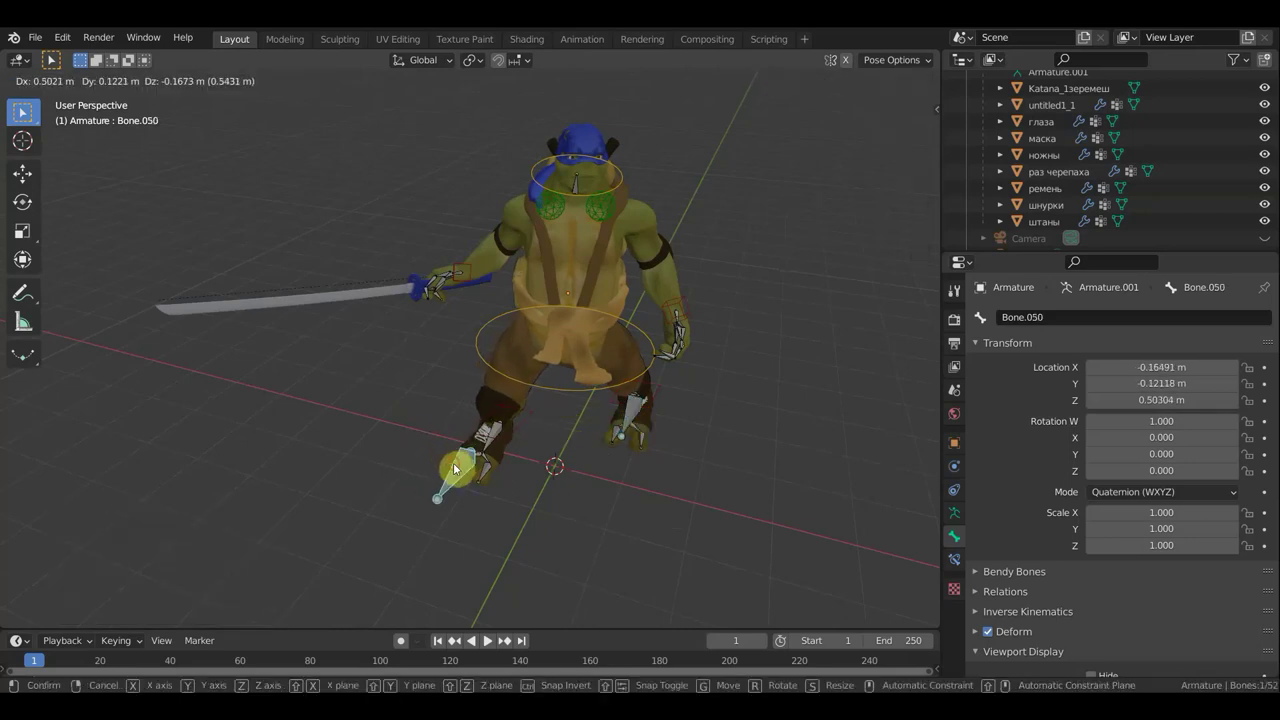
click(459, 470)
middle_drag(580, 432, 580, 392)
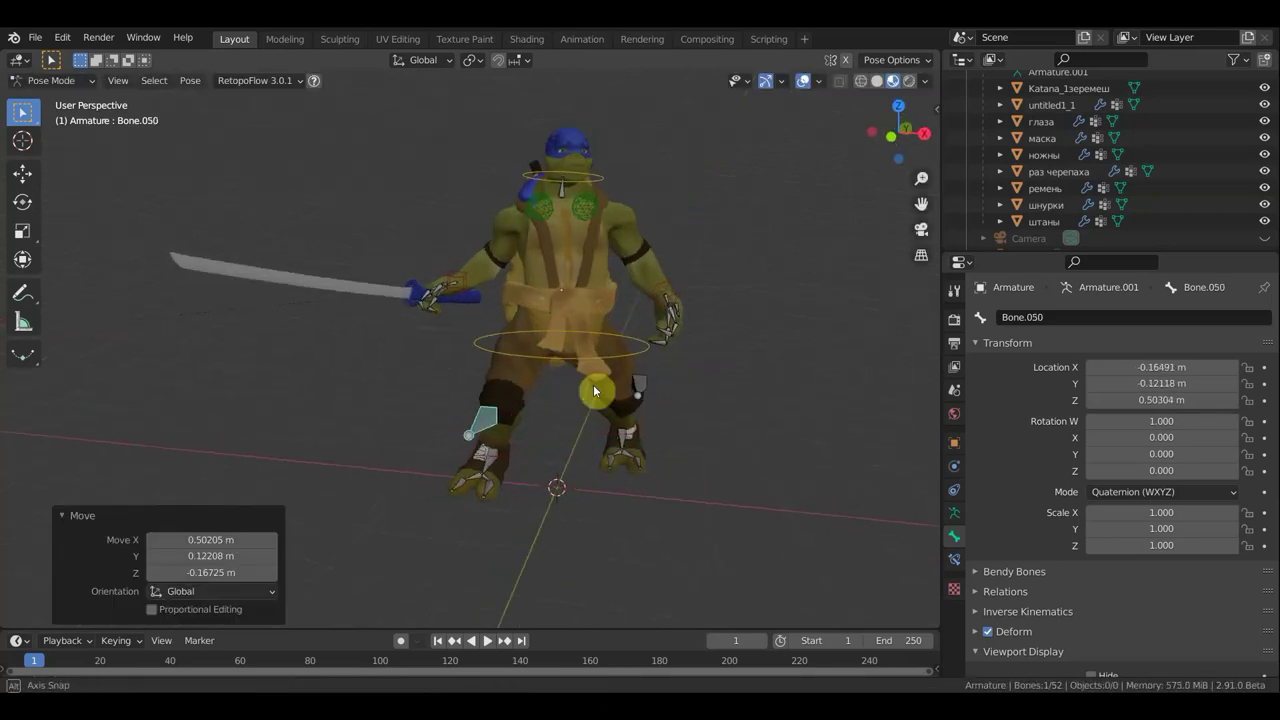
Fine-tune Bone.025's position and select the root Bone from a side view
click(641, 398)
key(g)
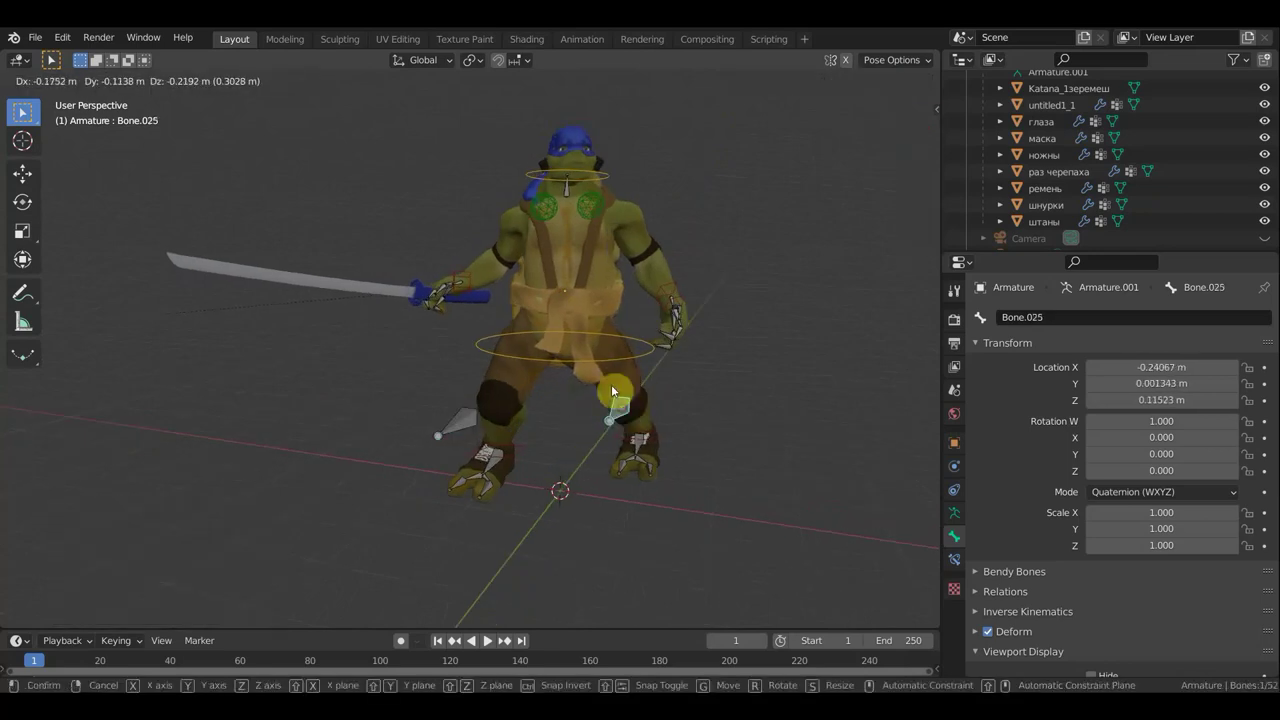
click(611, 384)
click(588, 366)
middle_drag(686, 380, 531, 360)
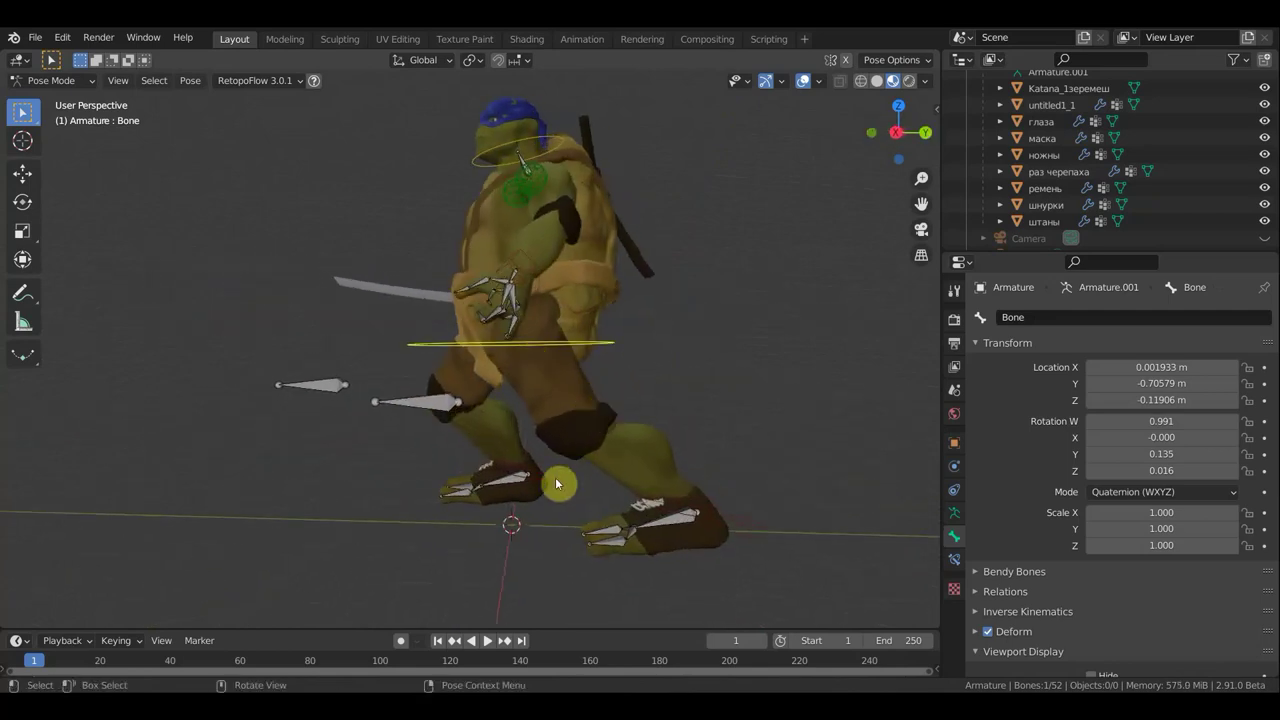
Lower the turtle's body with the root Bone and inspect it from behind
key(g)
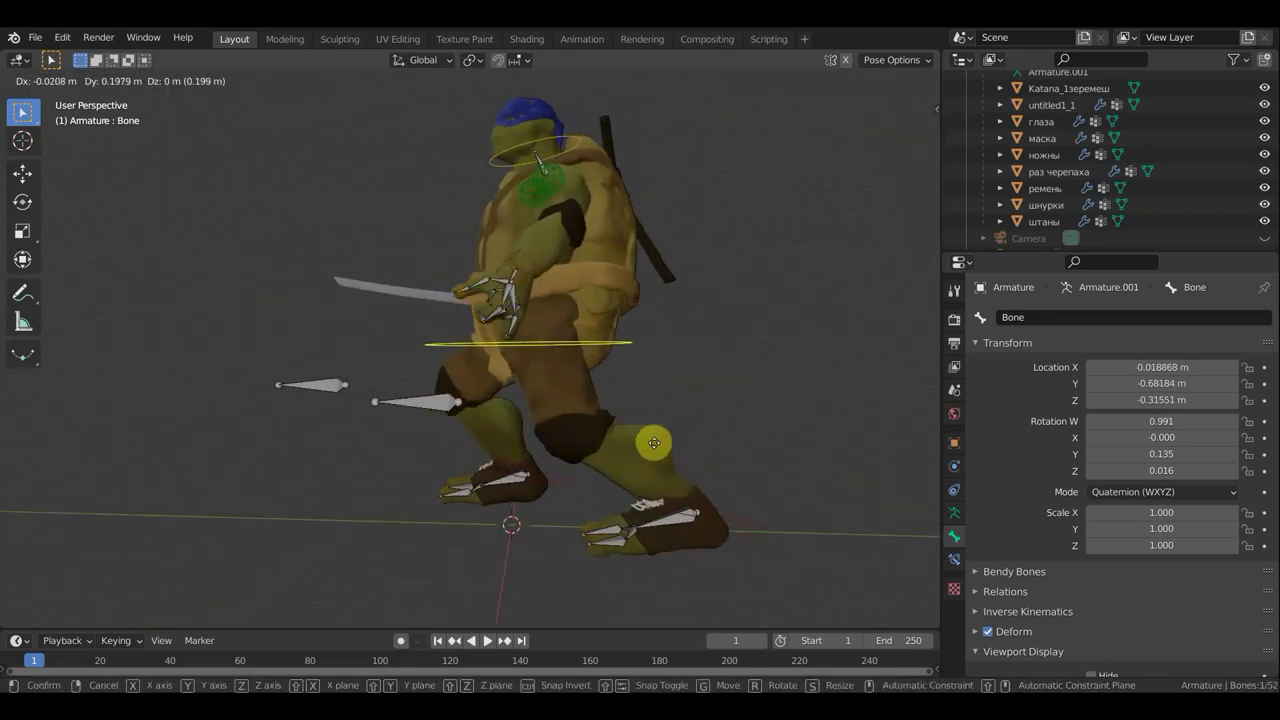
click(656, 449)
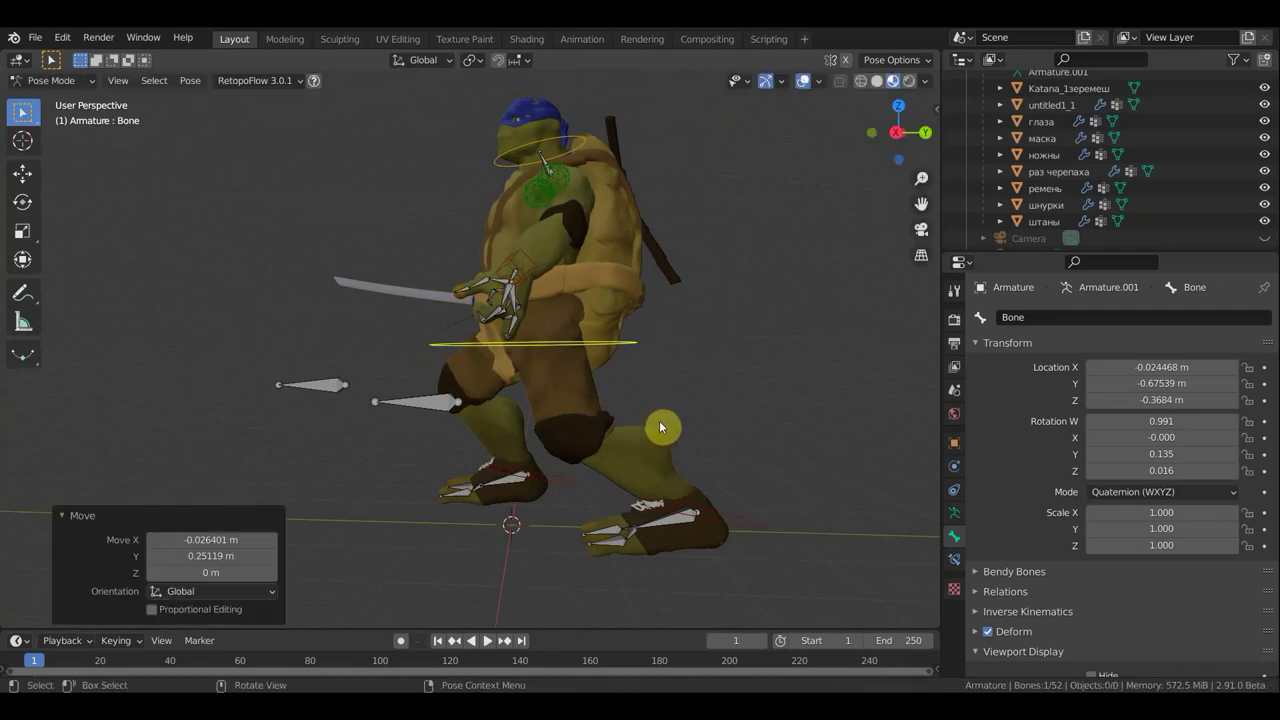
mouse_move(660, 428)
middle_down()
mouse_move(310, 438)
mouse_move(334, 329)
middle_up()
scroll(334, 329, up, 5)
middle_drag(429, 263, 751, 429)
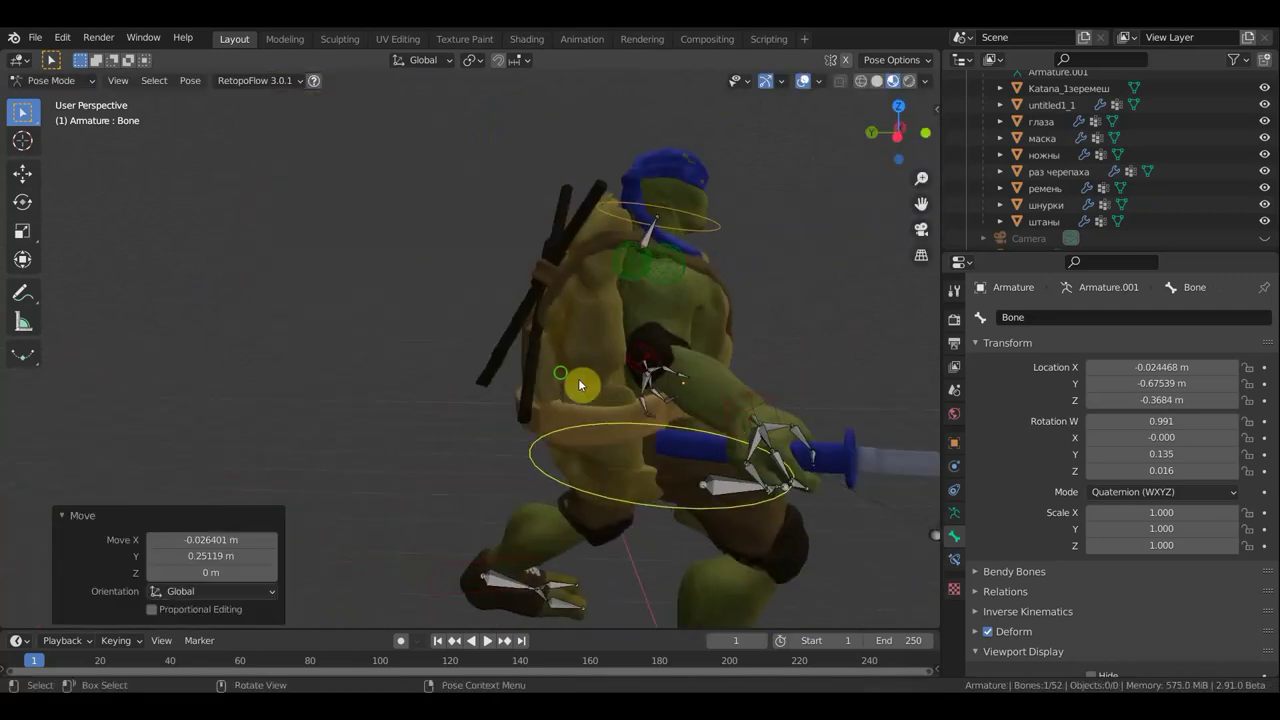
mouse_move(580, 385)
middle_down()
mouse_move(866, 397)
mouse_move(923, 383)
middle_up()
mouse_move(759, 363)
middle_down()
mouse_move(806, 344)
mouse_move(493, 467)
middle_up()
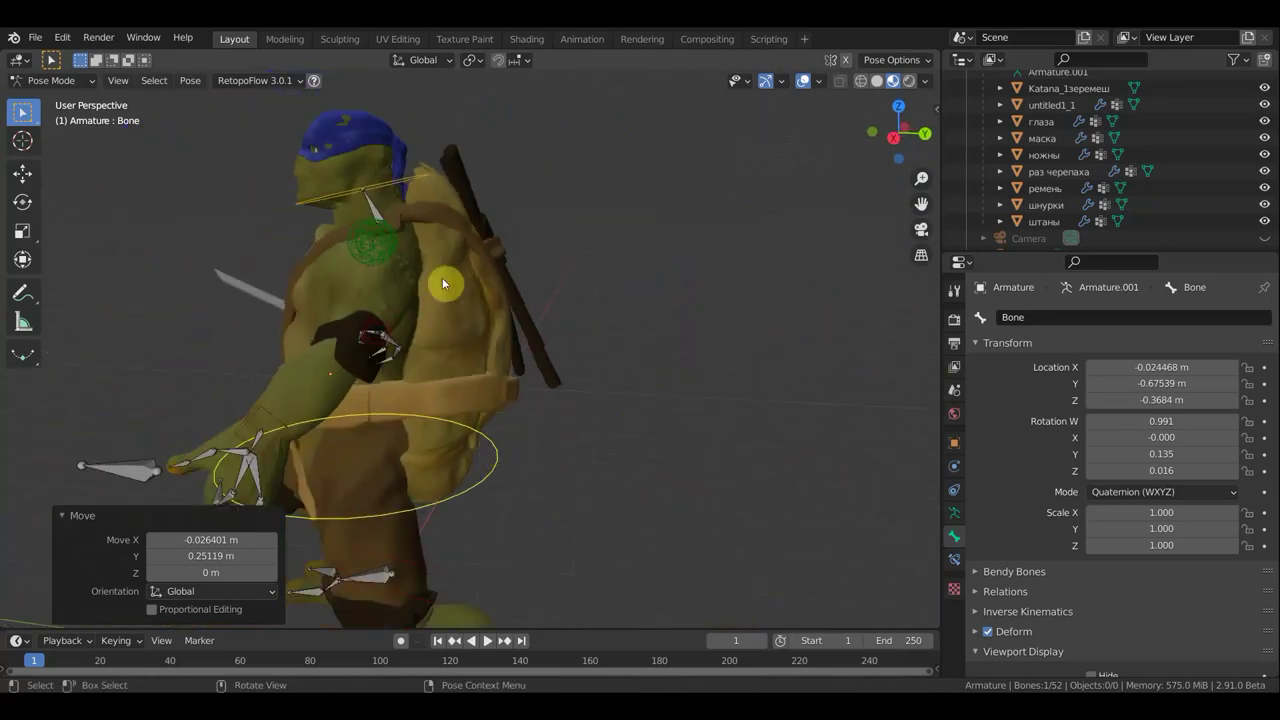
Reposition the root Bone again and rotate the body 38.5° on Z
key(g)
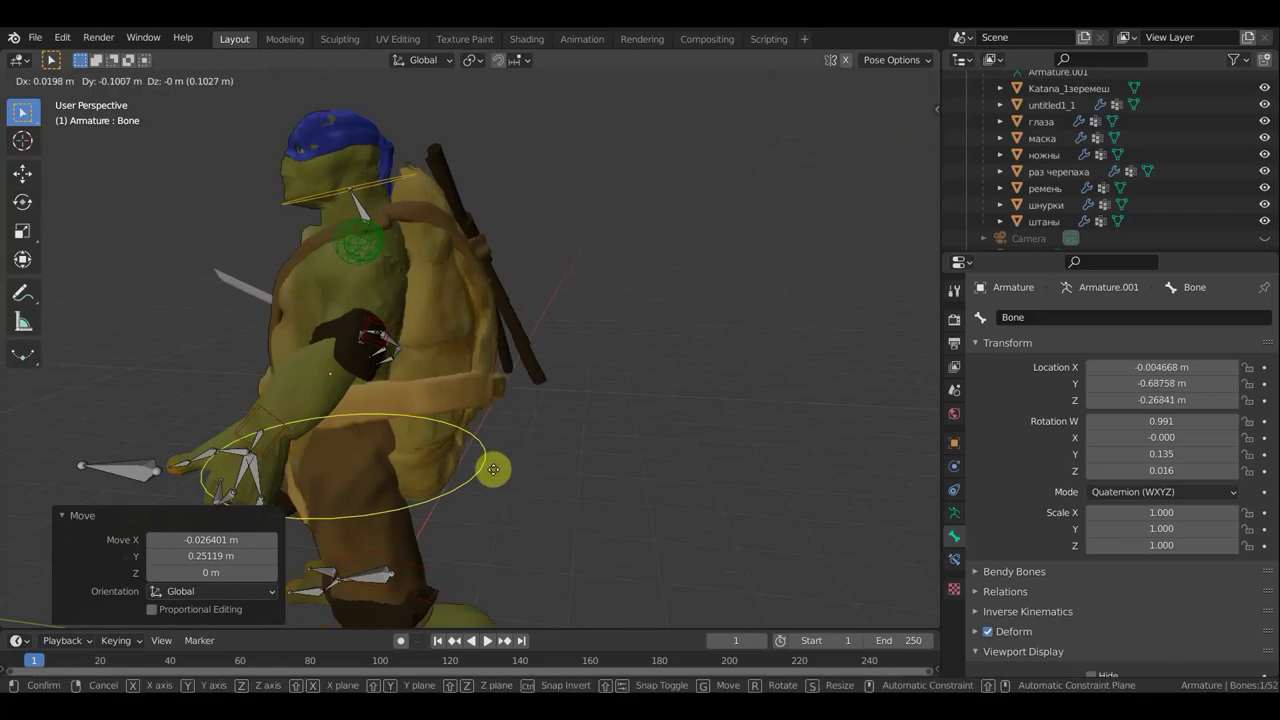
click(511, 497)
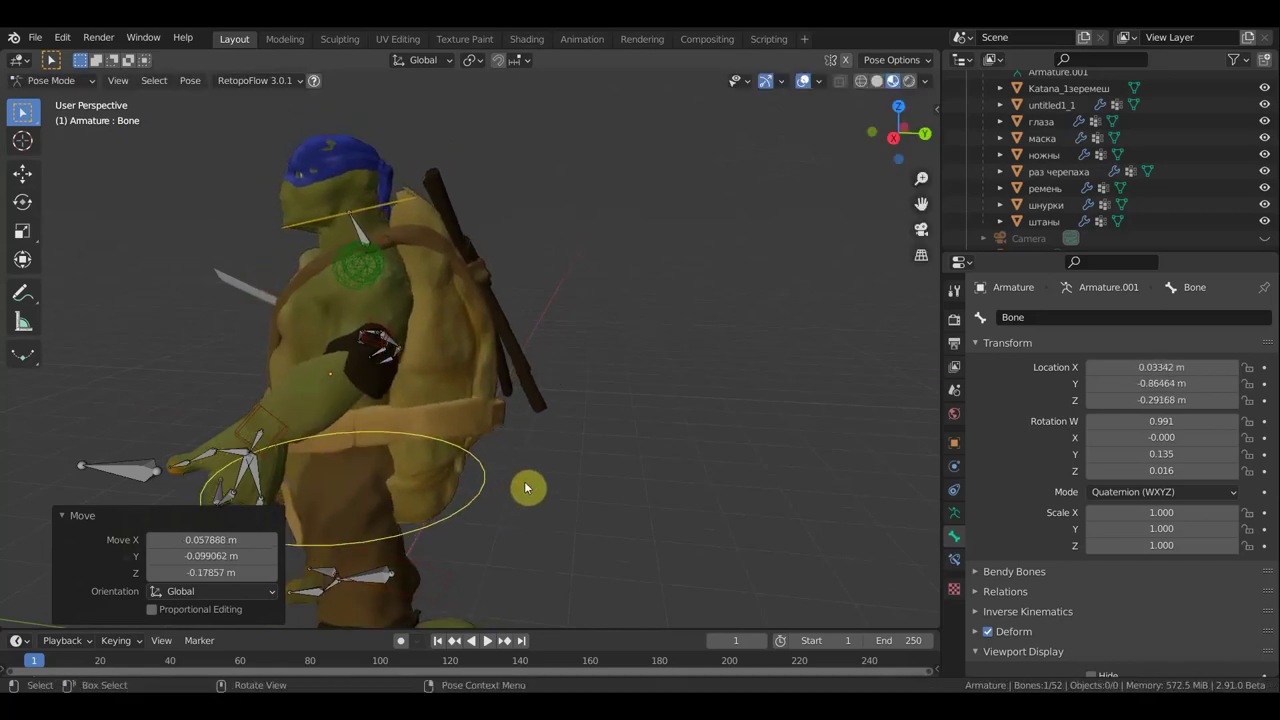
key(r)
click(376, 276)
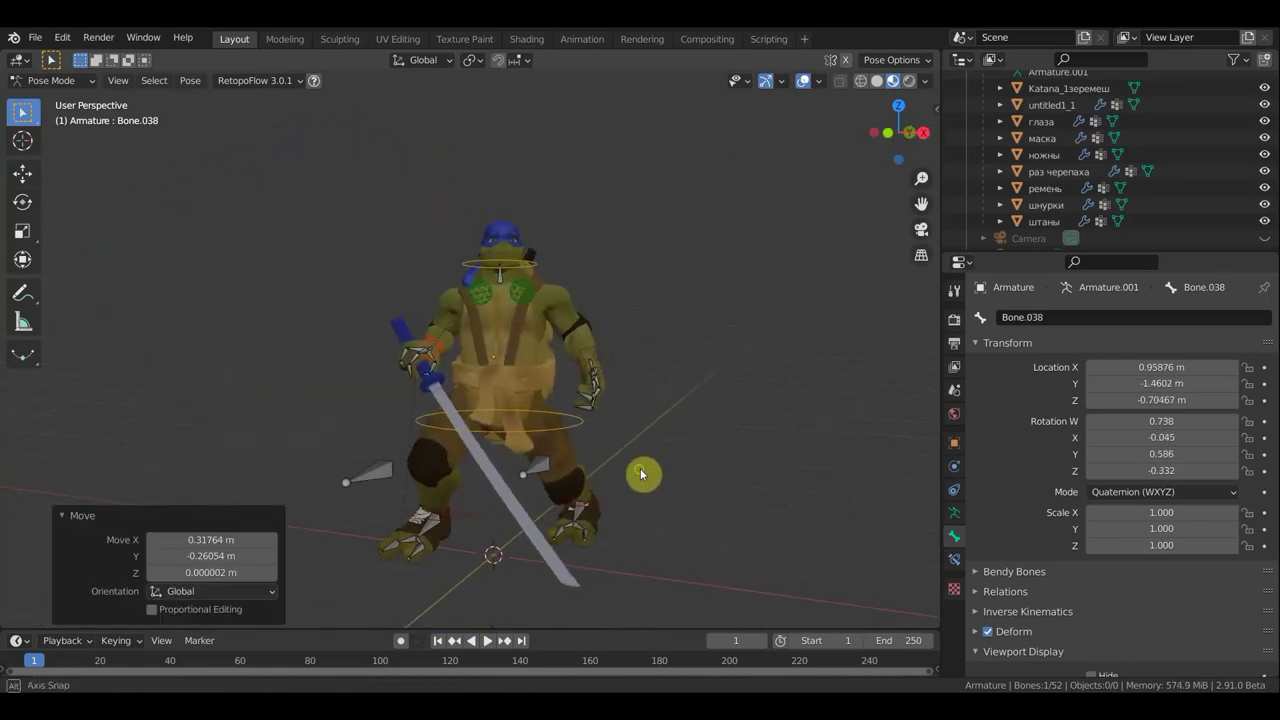
Turn Bone.021 by 17° from top view and move it about −0.33 m in X
middle_drag(608, 508, 586, 606)
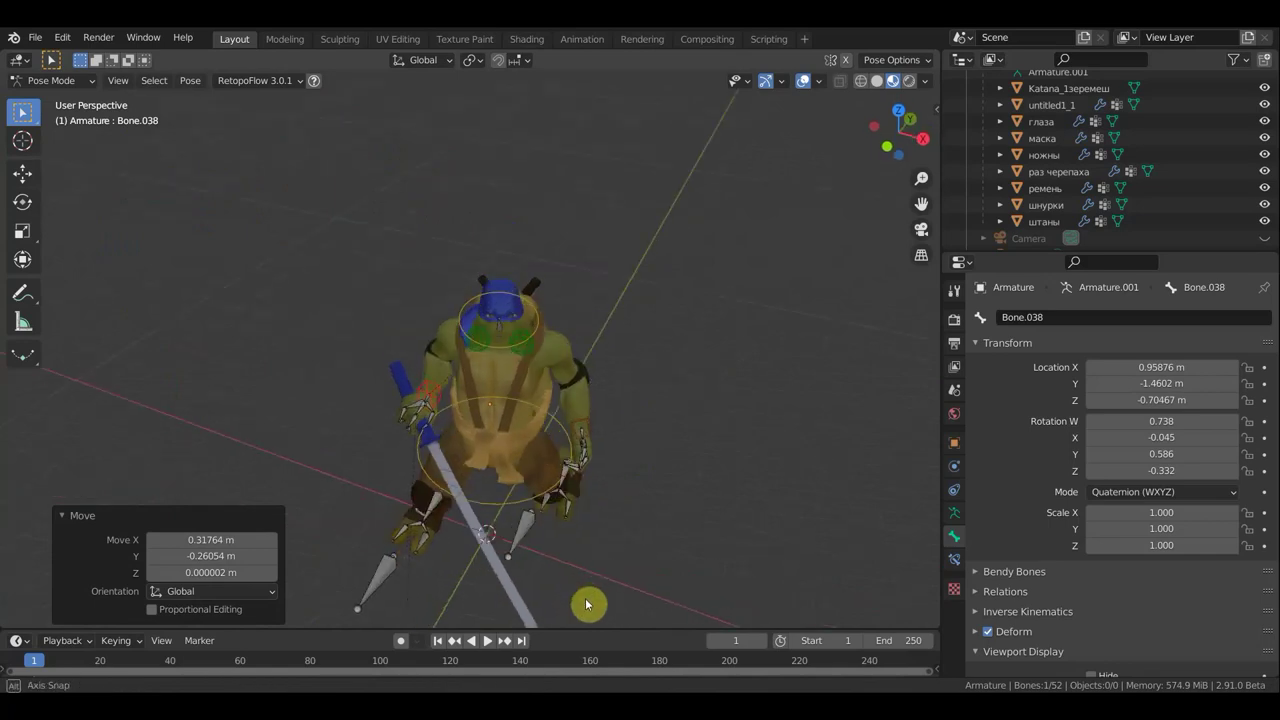
middle_drag(646, 509, 574, 509)
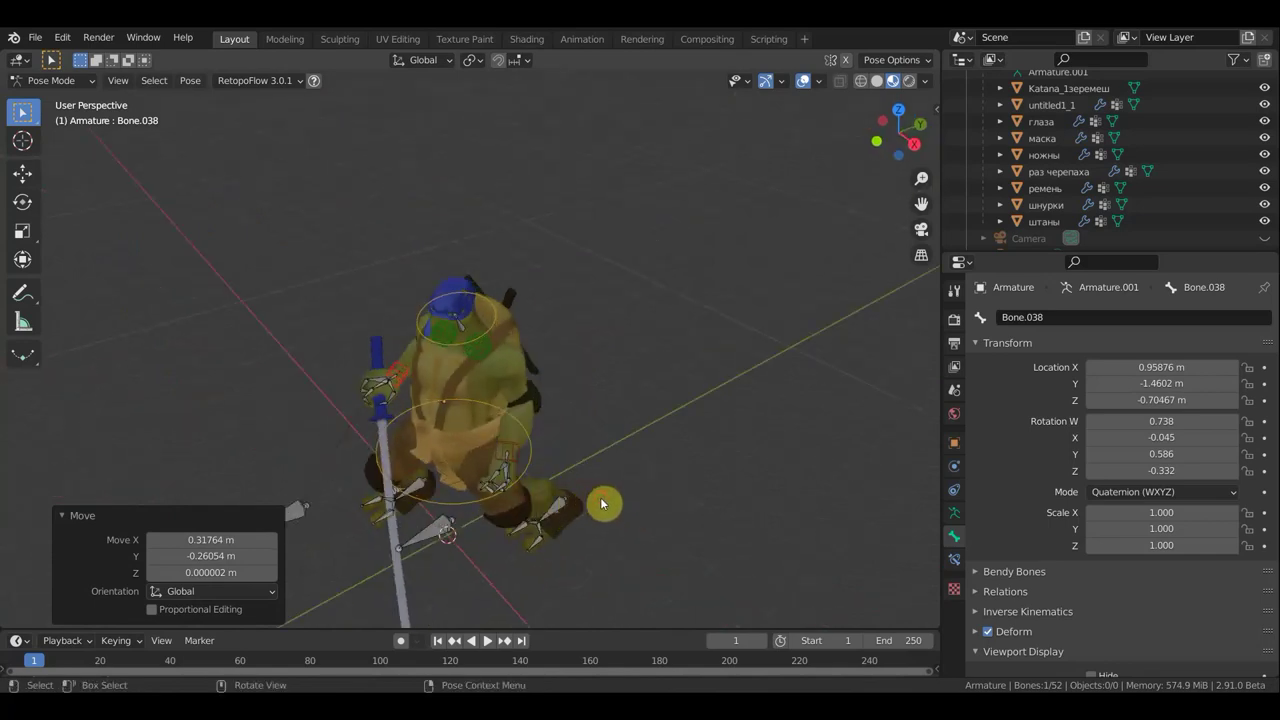
click(604, 500)
key(KP_7)
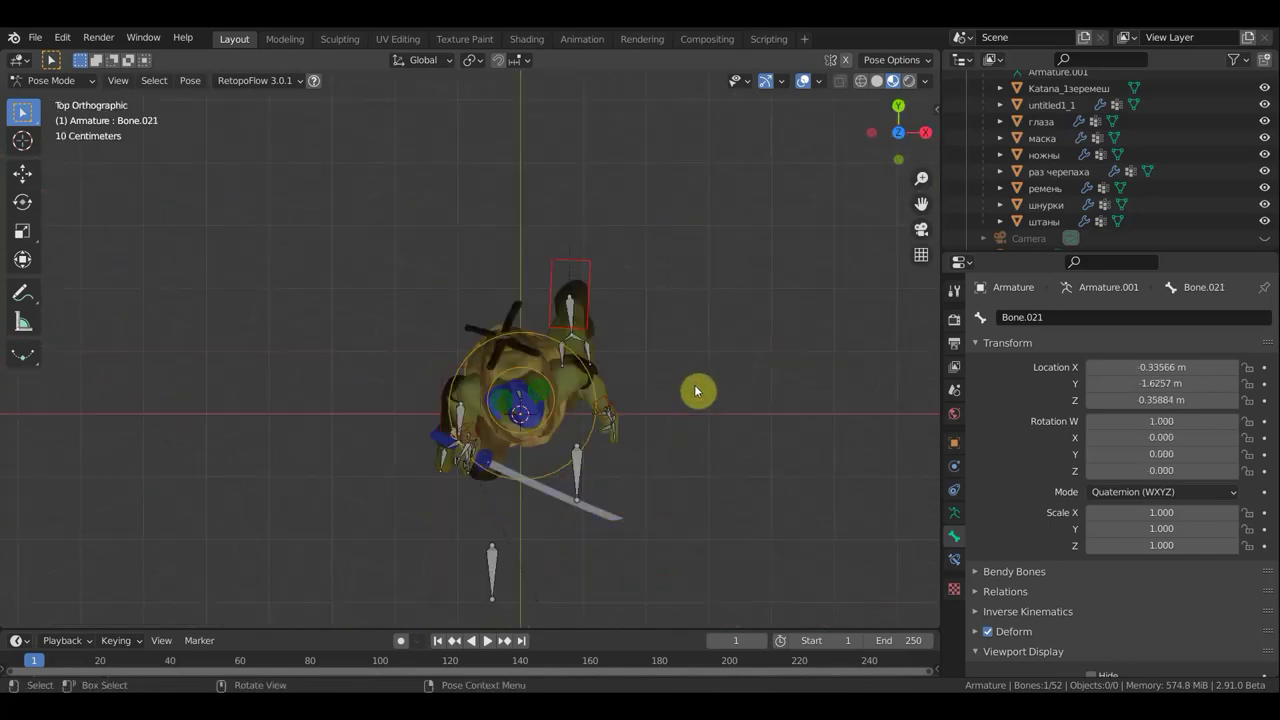
key(r)
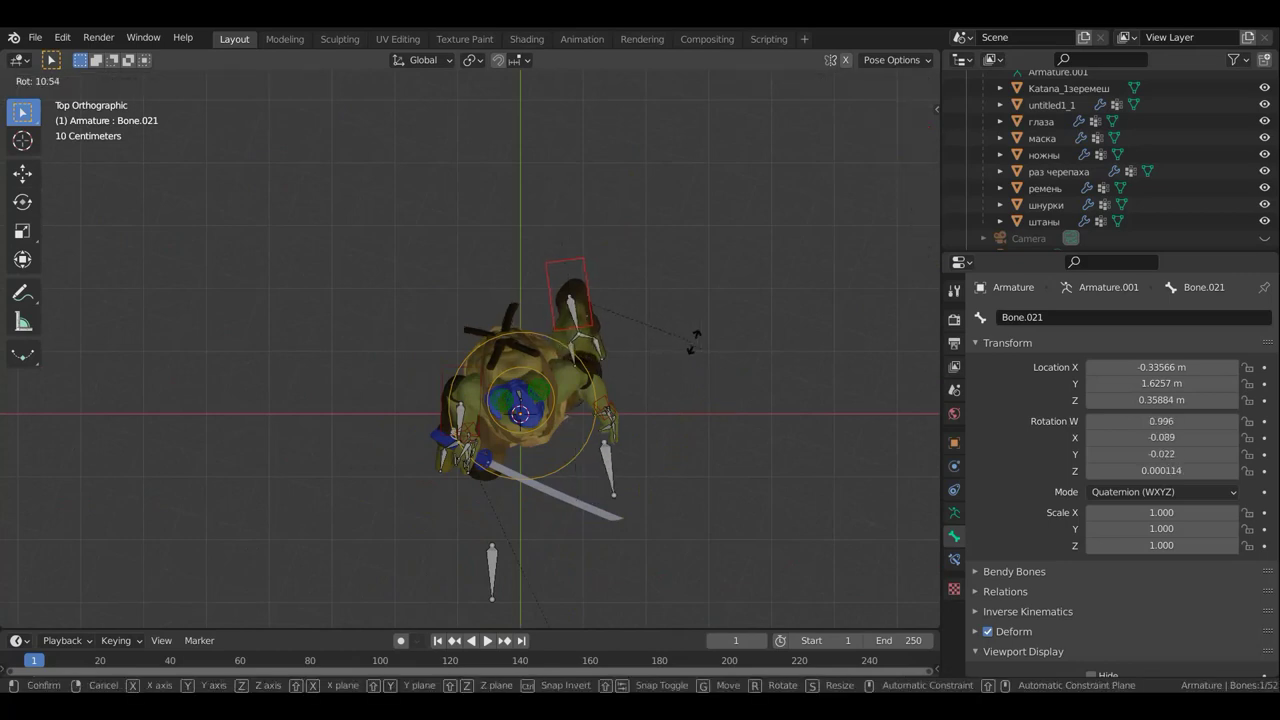
click(681, 326)
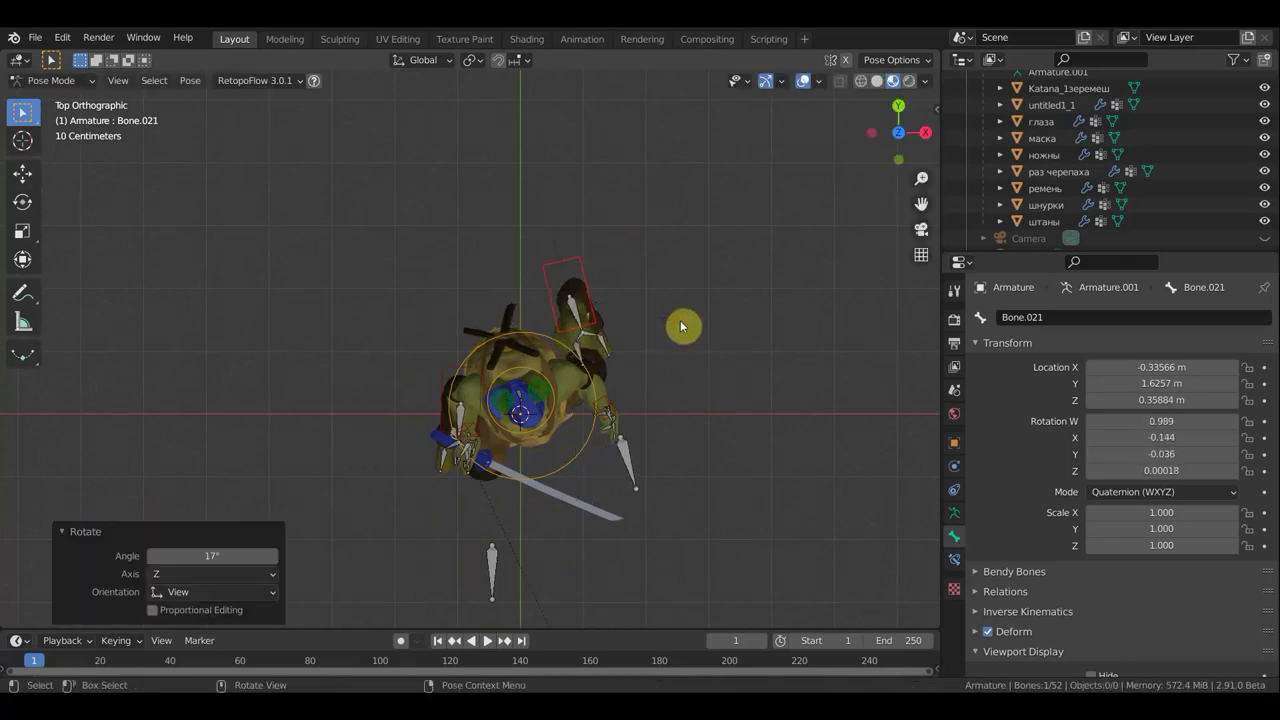
key(g)
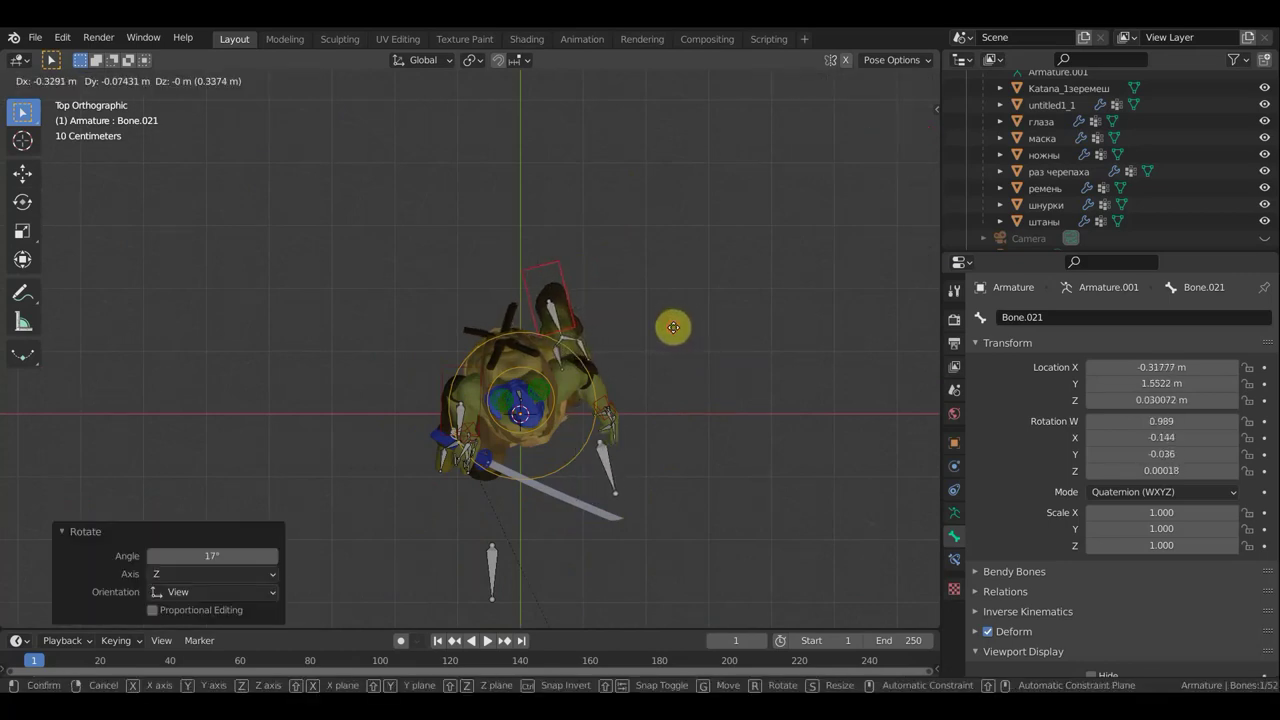
click(700, 376)
key(KP_3)
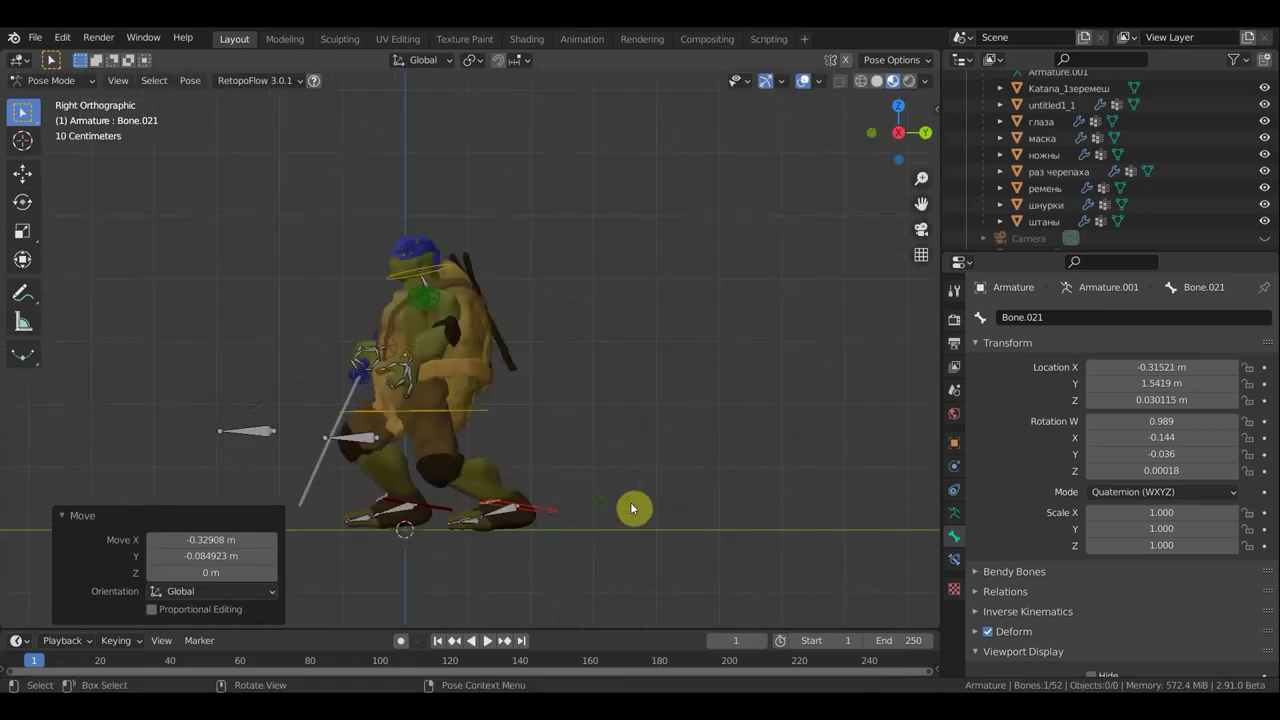
middle_drag(630, 502, 750, 493)
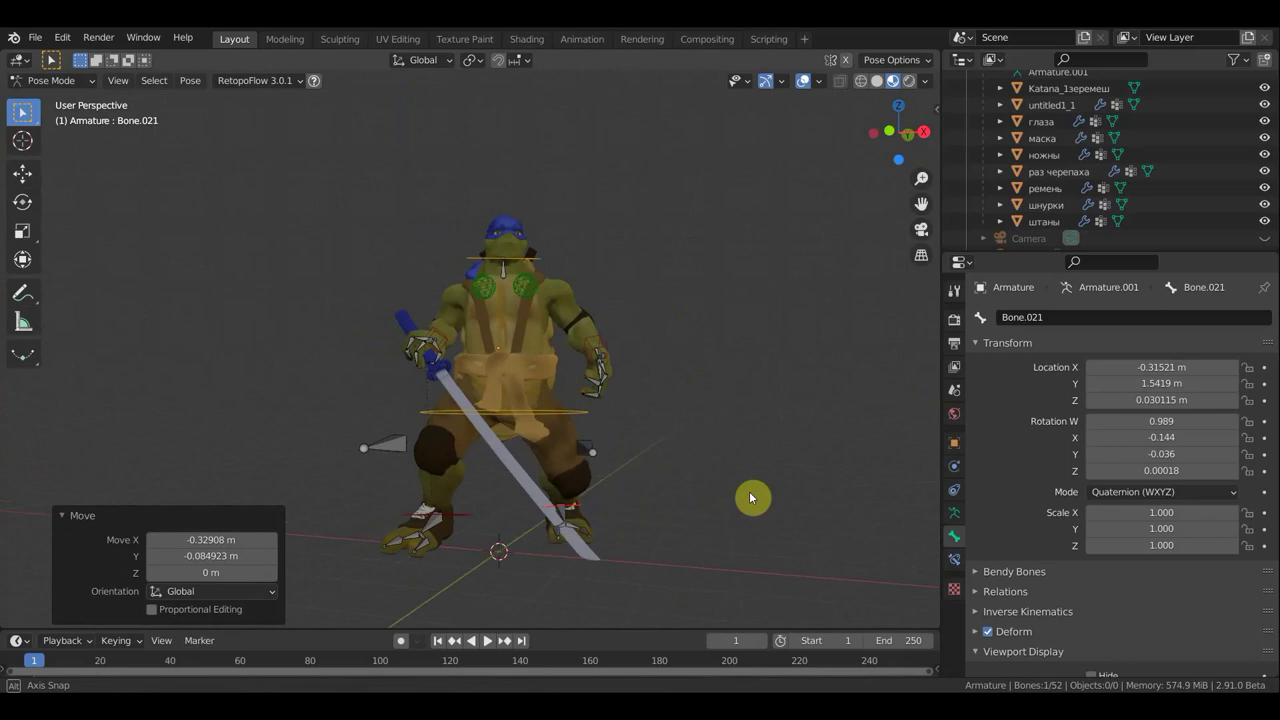
Turn off viewport overlays to hide the bones and grid, viewing the turtle frontally
click(804, 80)
scroll(708, 436, down, 1)
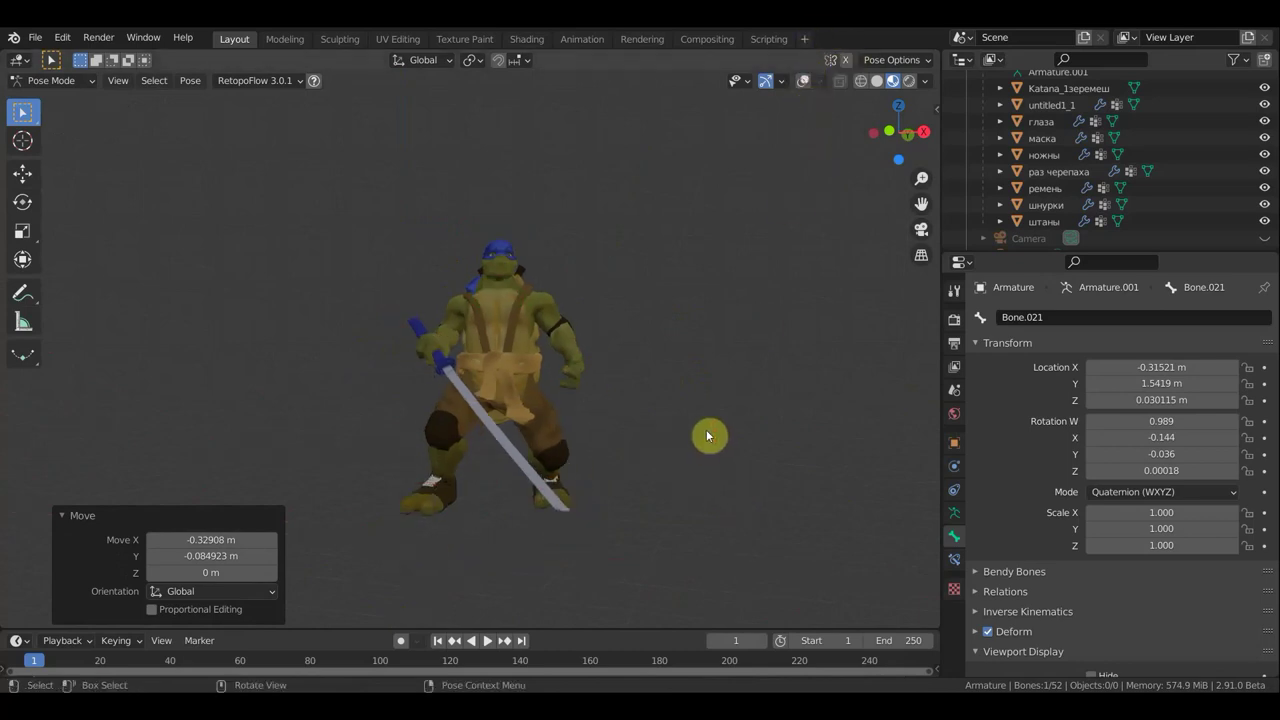
mouse_move(707, 436)
middle_down()
mouse_move(680, 471)
mouse_move(727, 462)
middle_up()
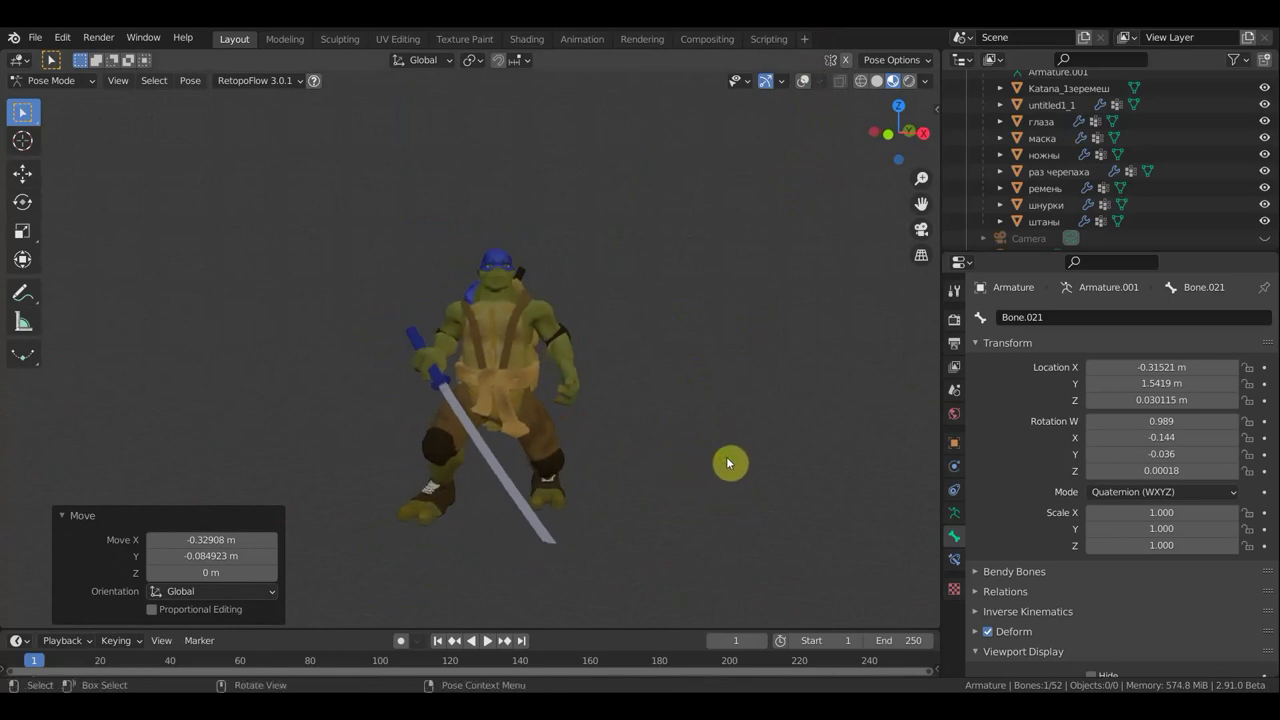